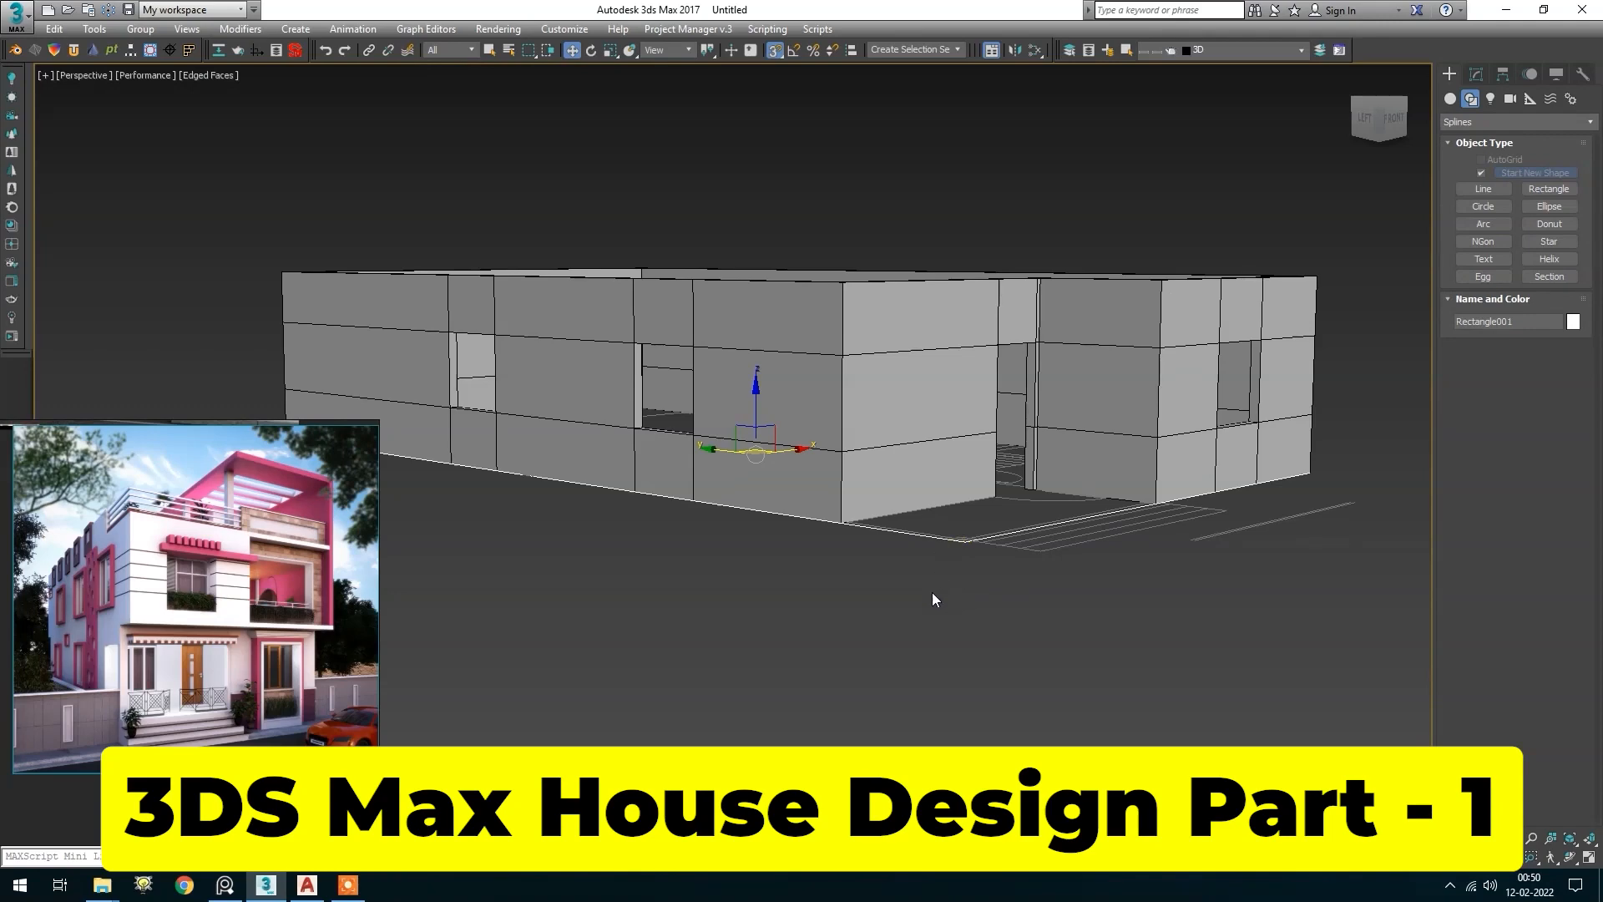
click(1476, 75)
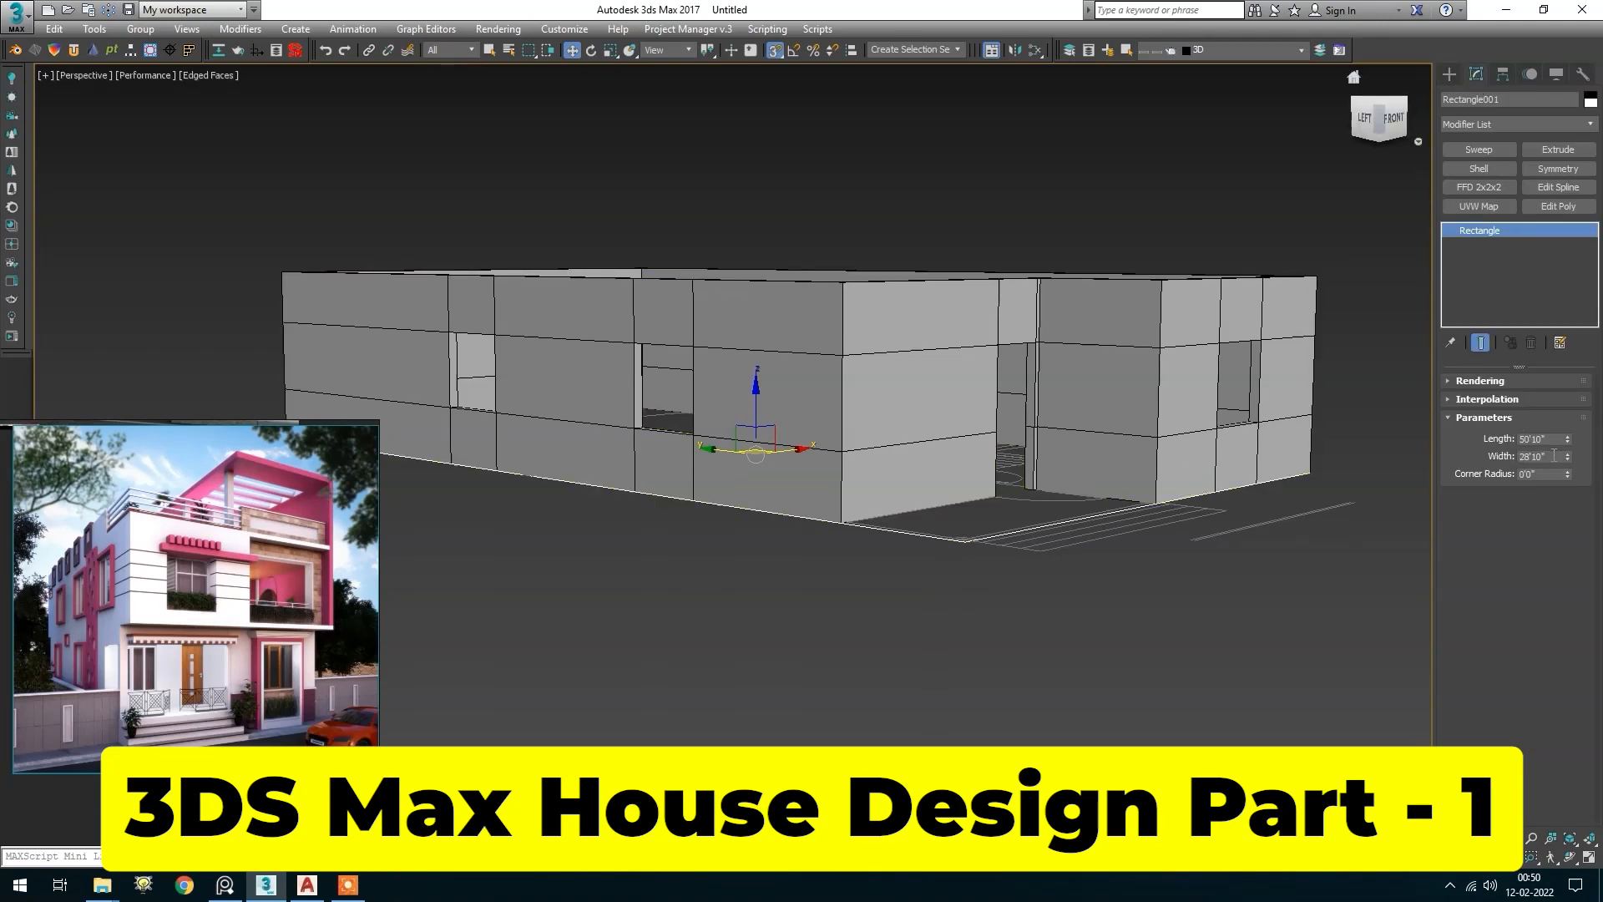
click(1558, 150)
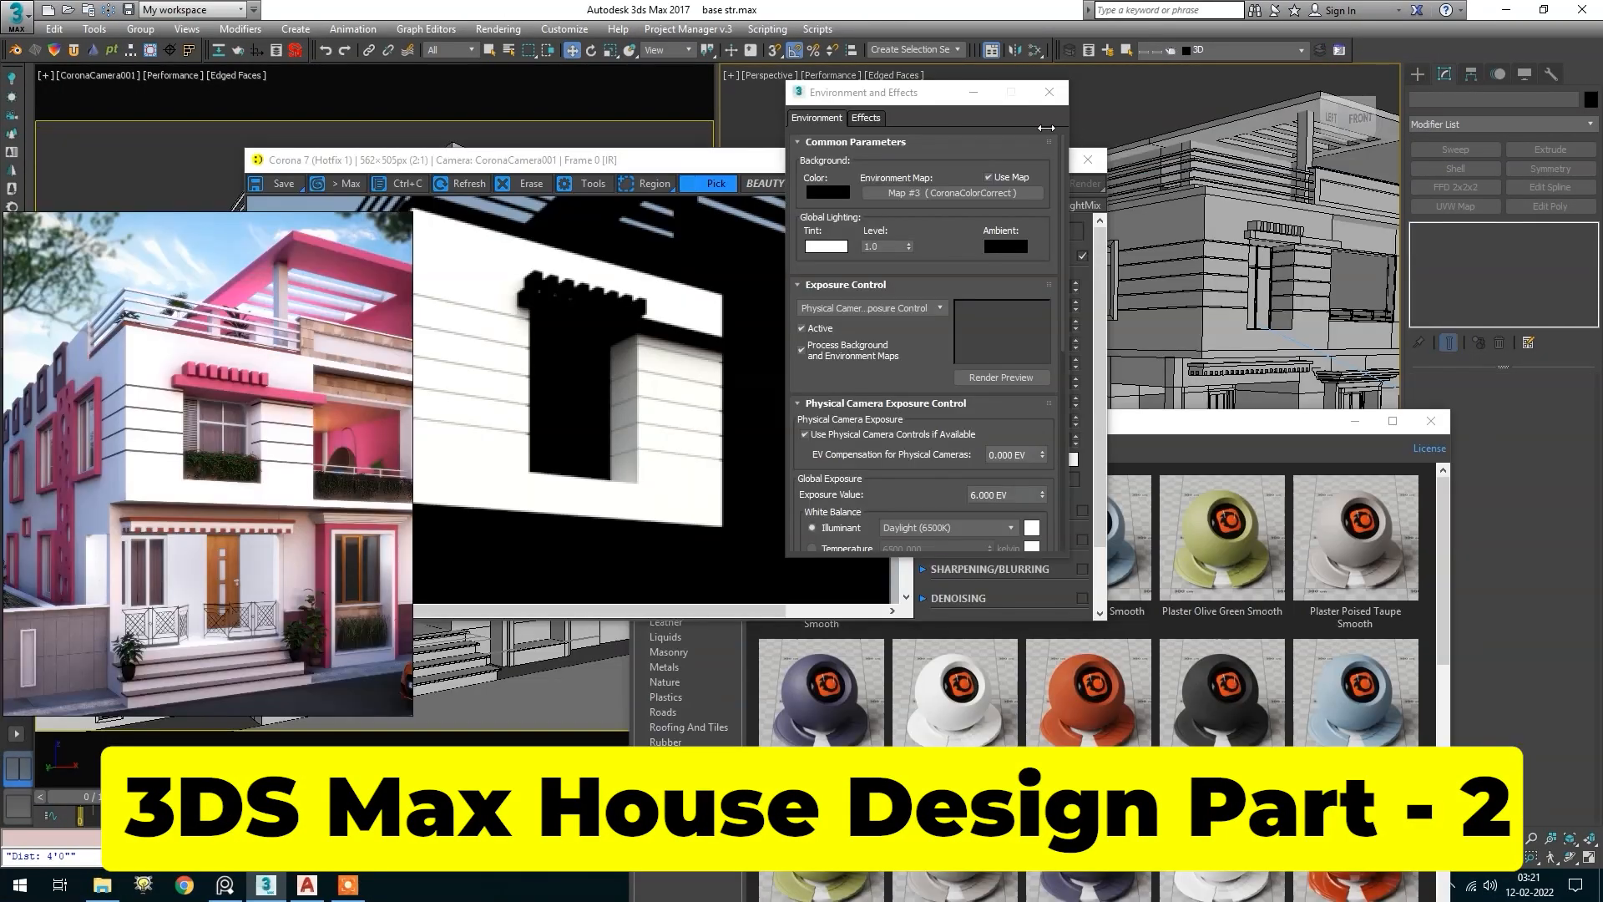
click(1049, 92)
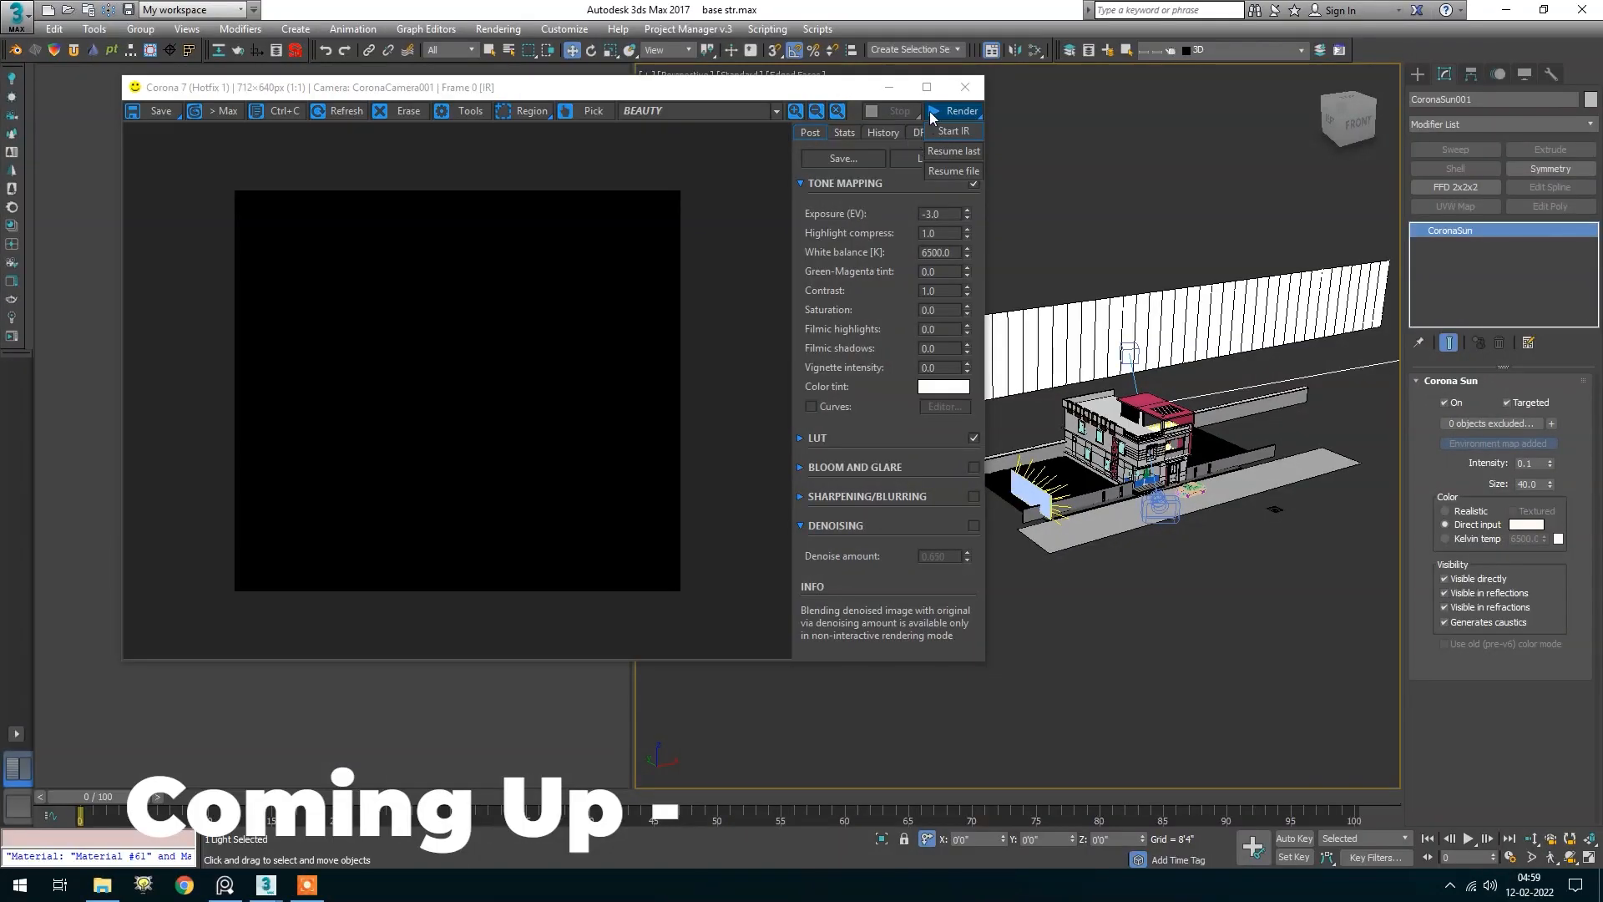
click(932, 112)
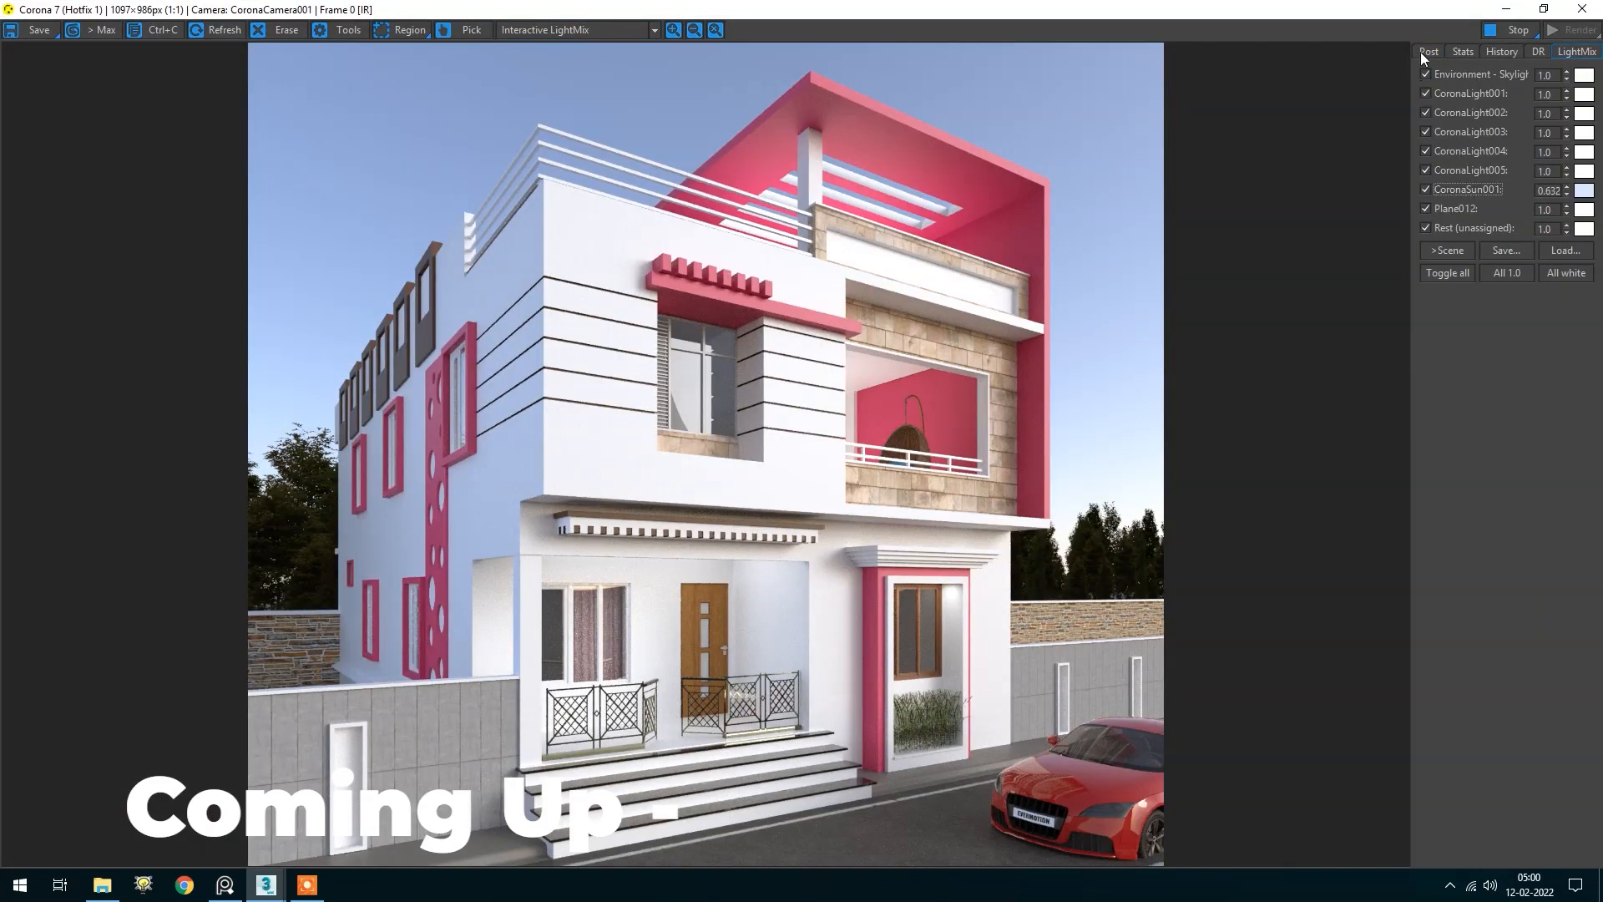
click(1426, 52)
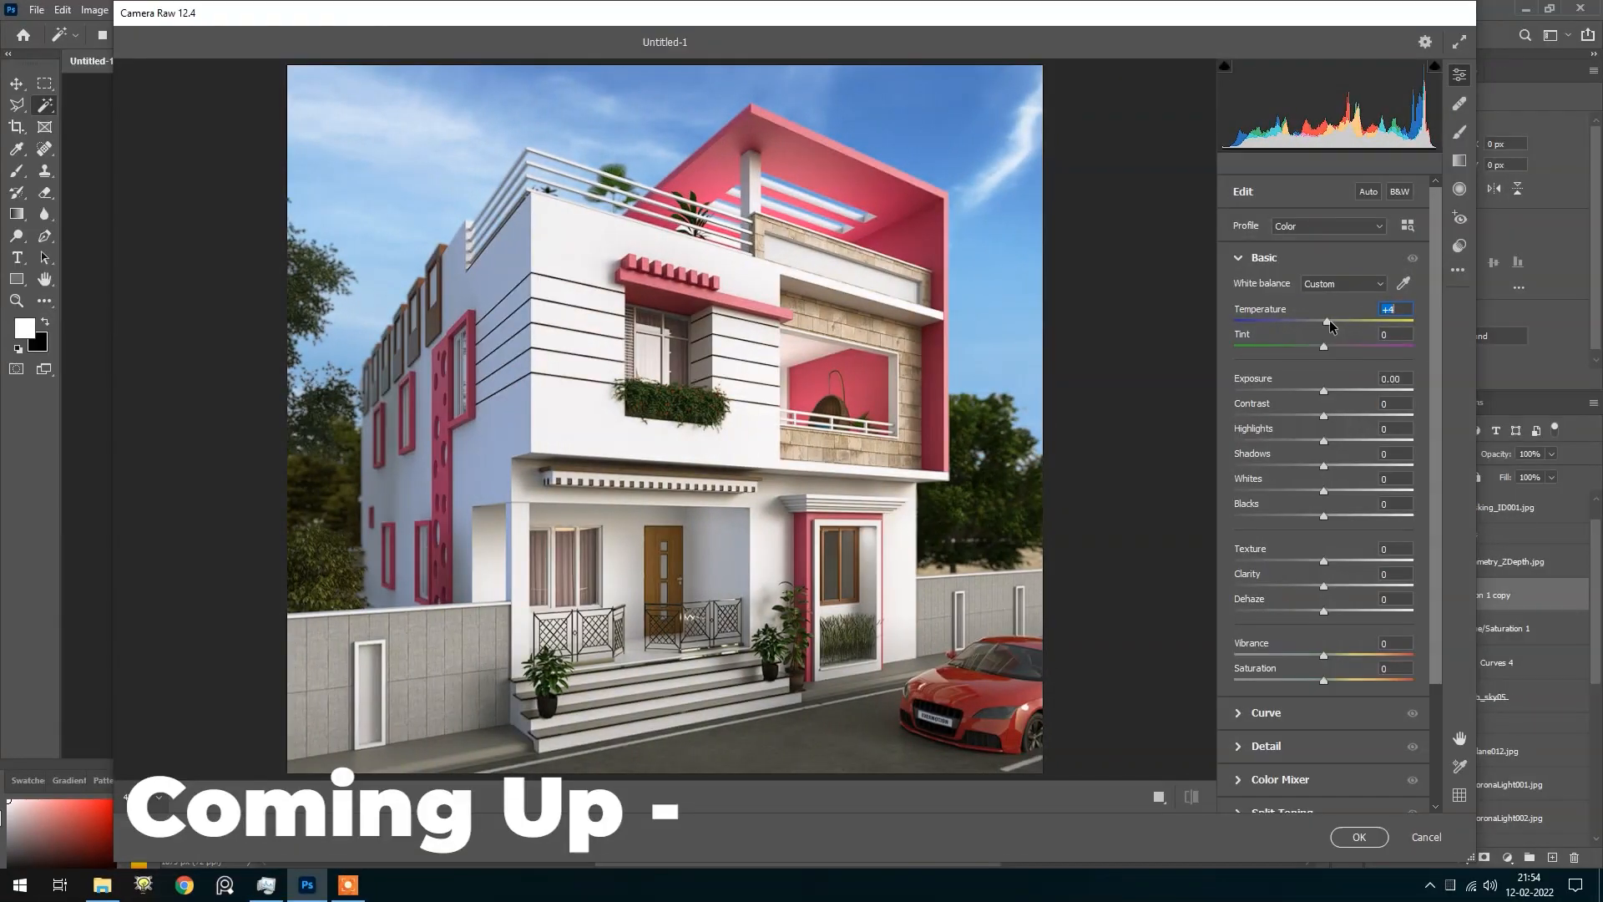
drag(1329, 320, 1325, 321)
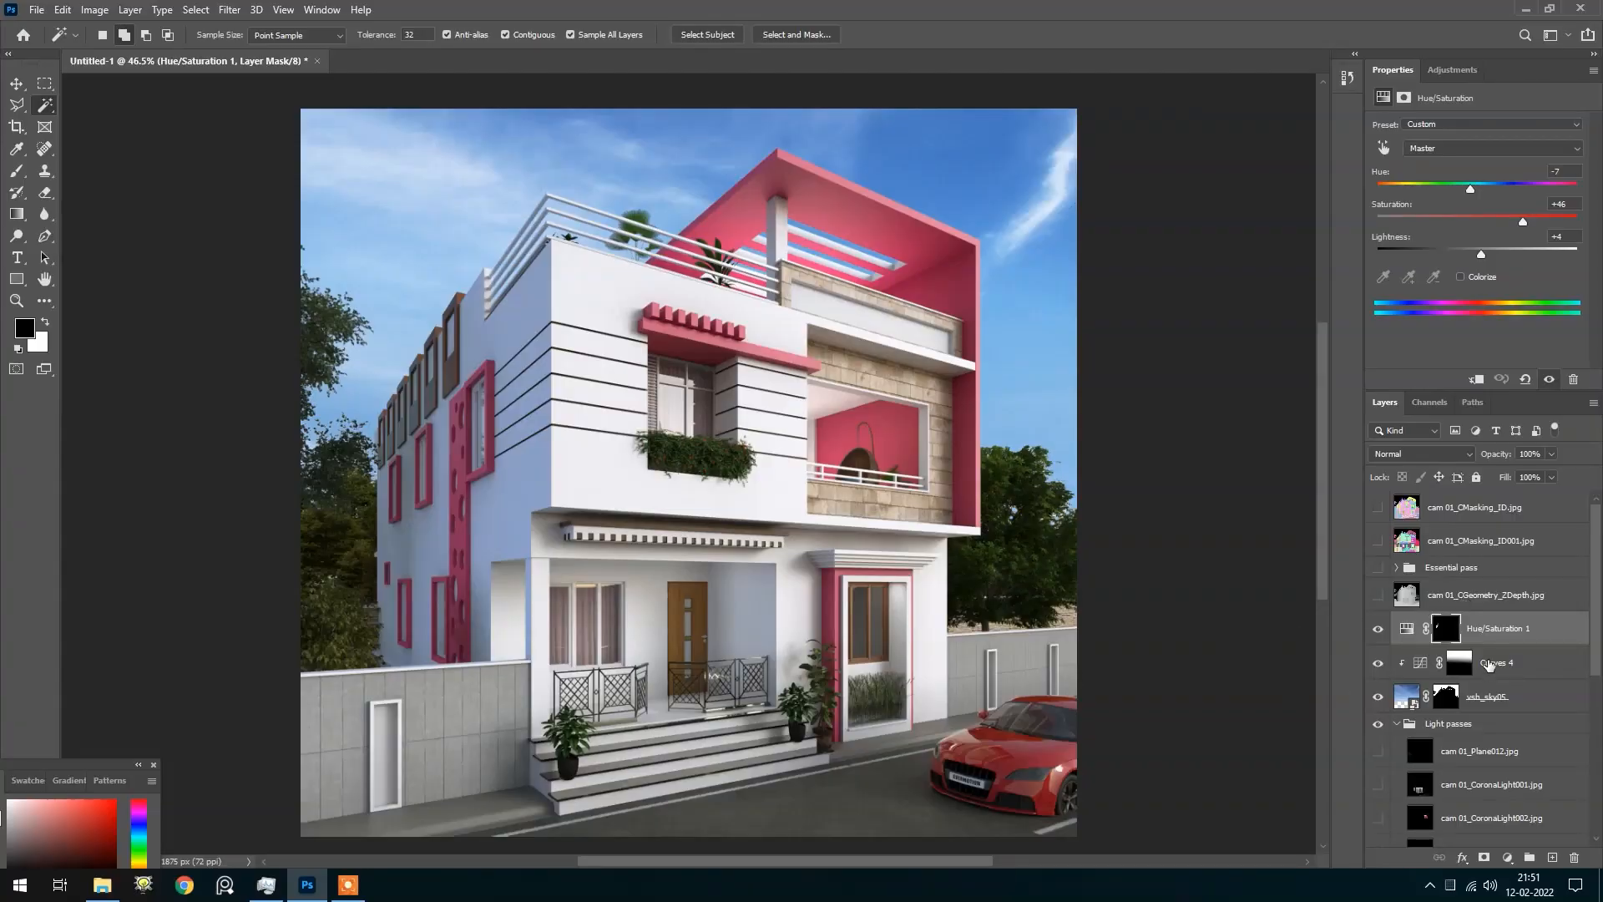
scroll(1513, 694, down, 5)
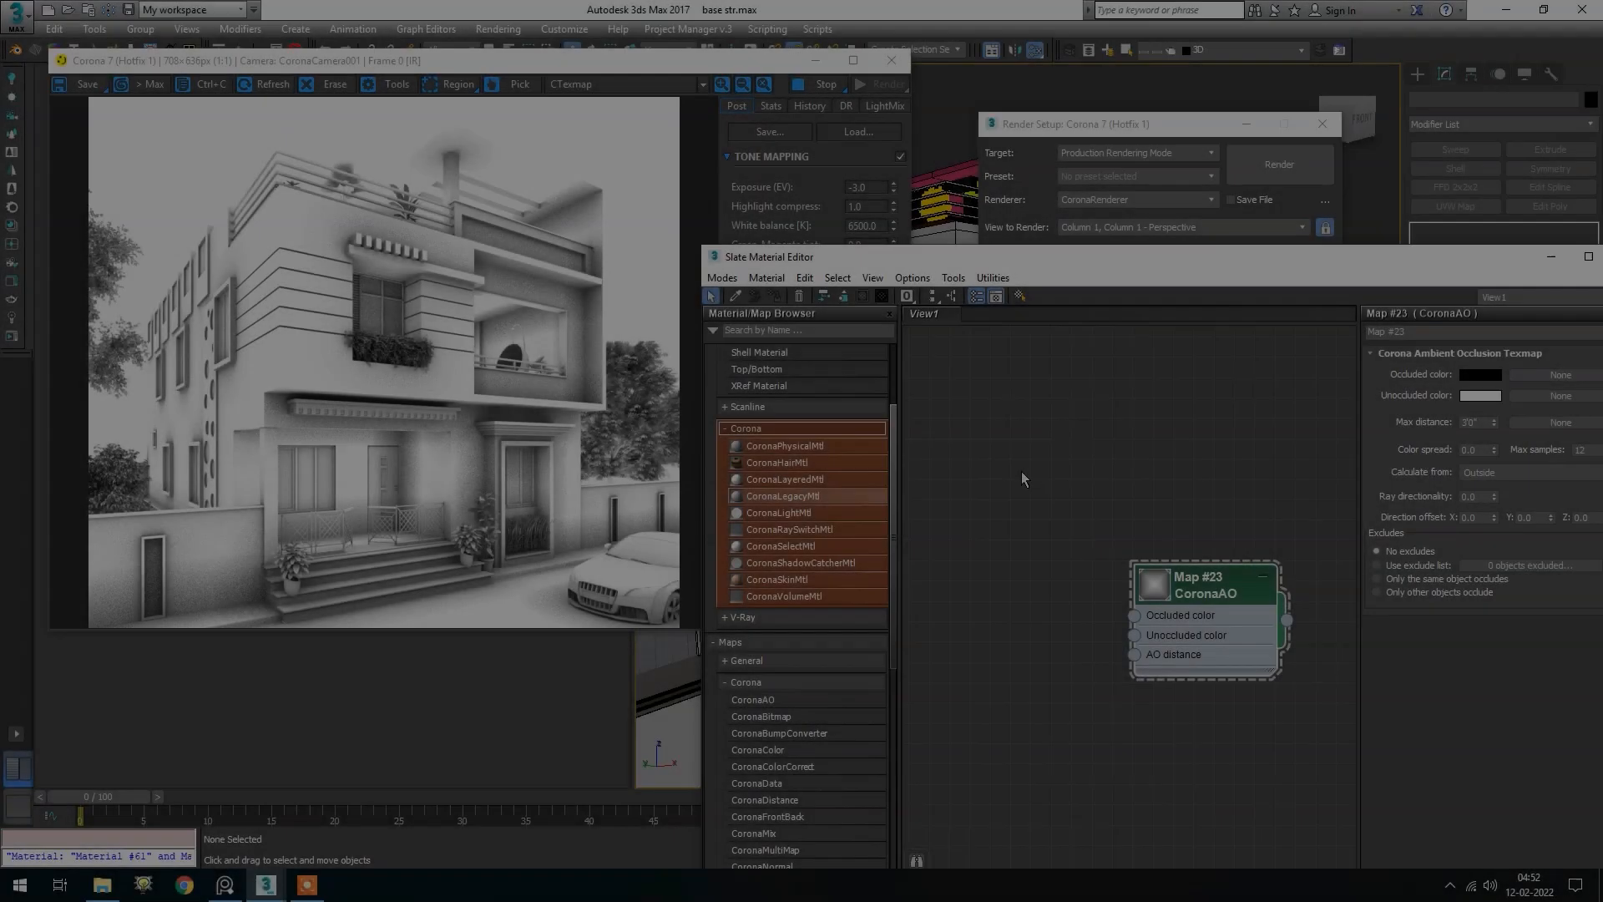
Examine the ambient occlusion render pass in the frame buffer and the CoronaAO map in the Slate Material Editor
scroll(1086, 576, up, 3)
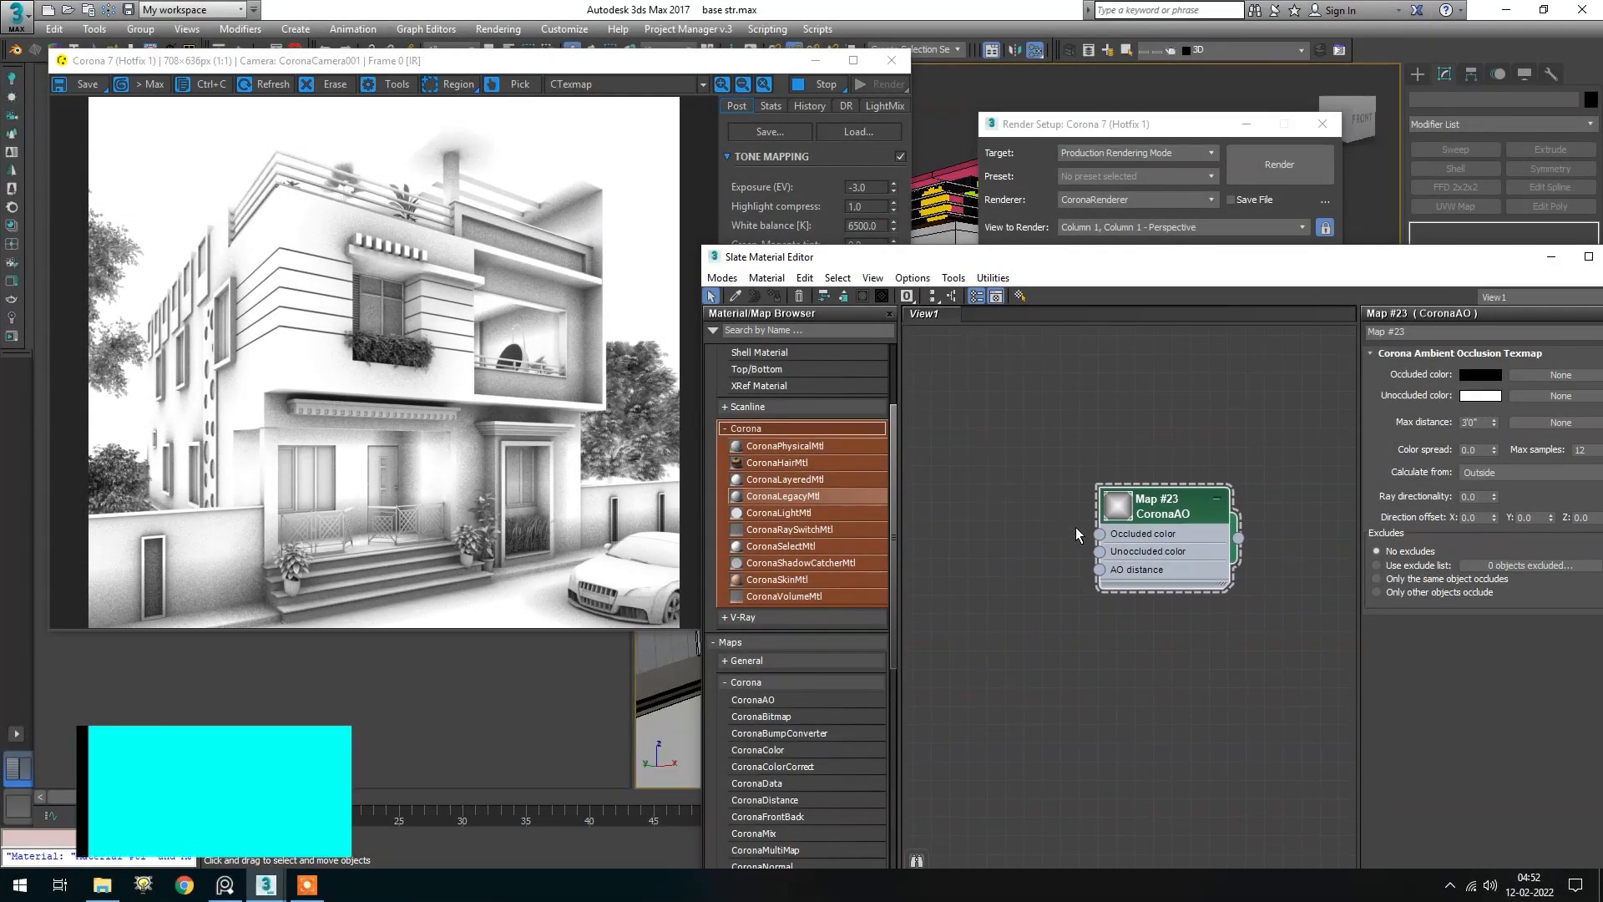
scroll(1075, 535, up, 1)
scroll(423, 355, up, 1)
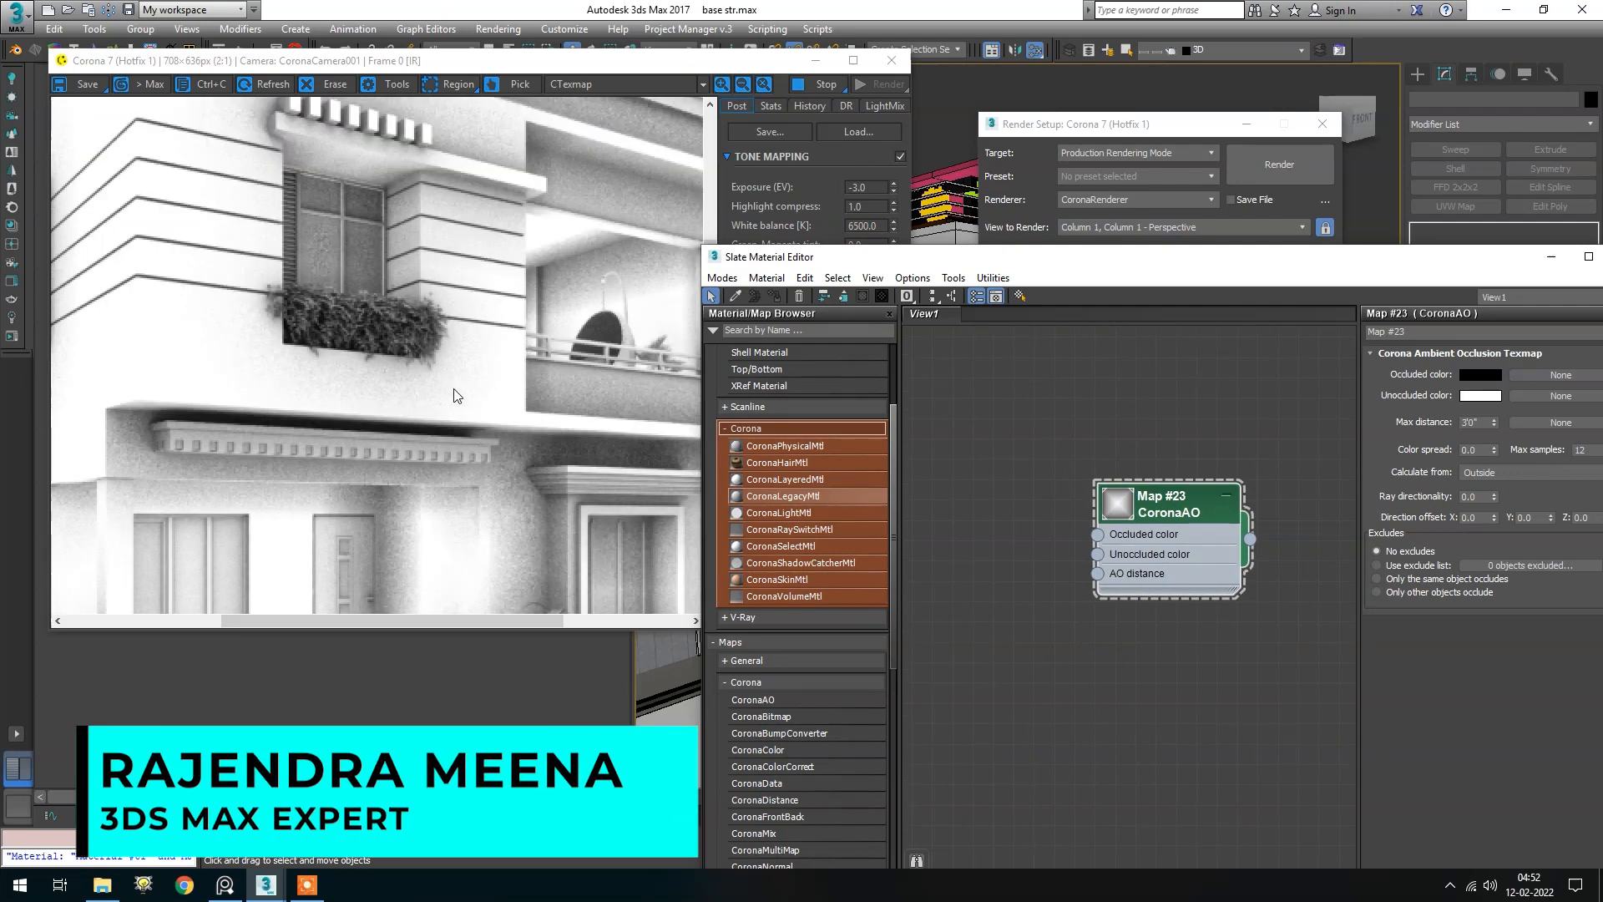
scroll(455, 396, down, 1)
scroll(1073, 533, up, 1)
drag(1179, 512, 1135, 490)
drag(1243, 292, 1065, 242)
drag(919, 465, 992, 515)
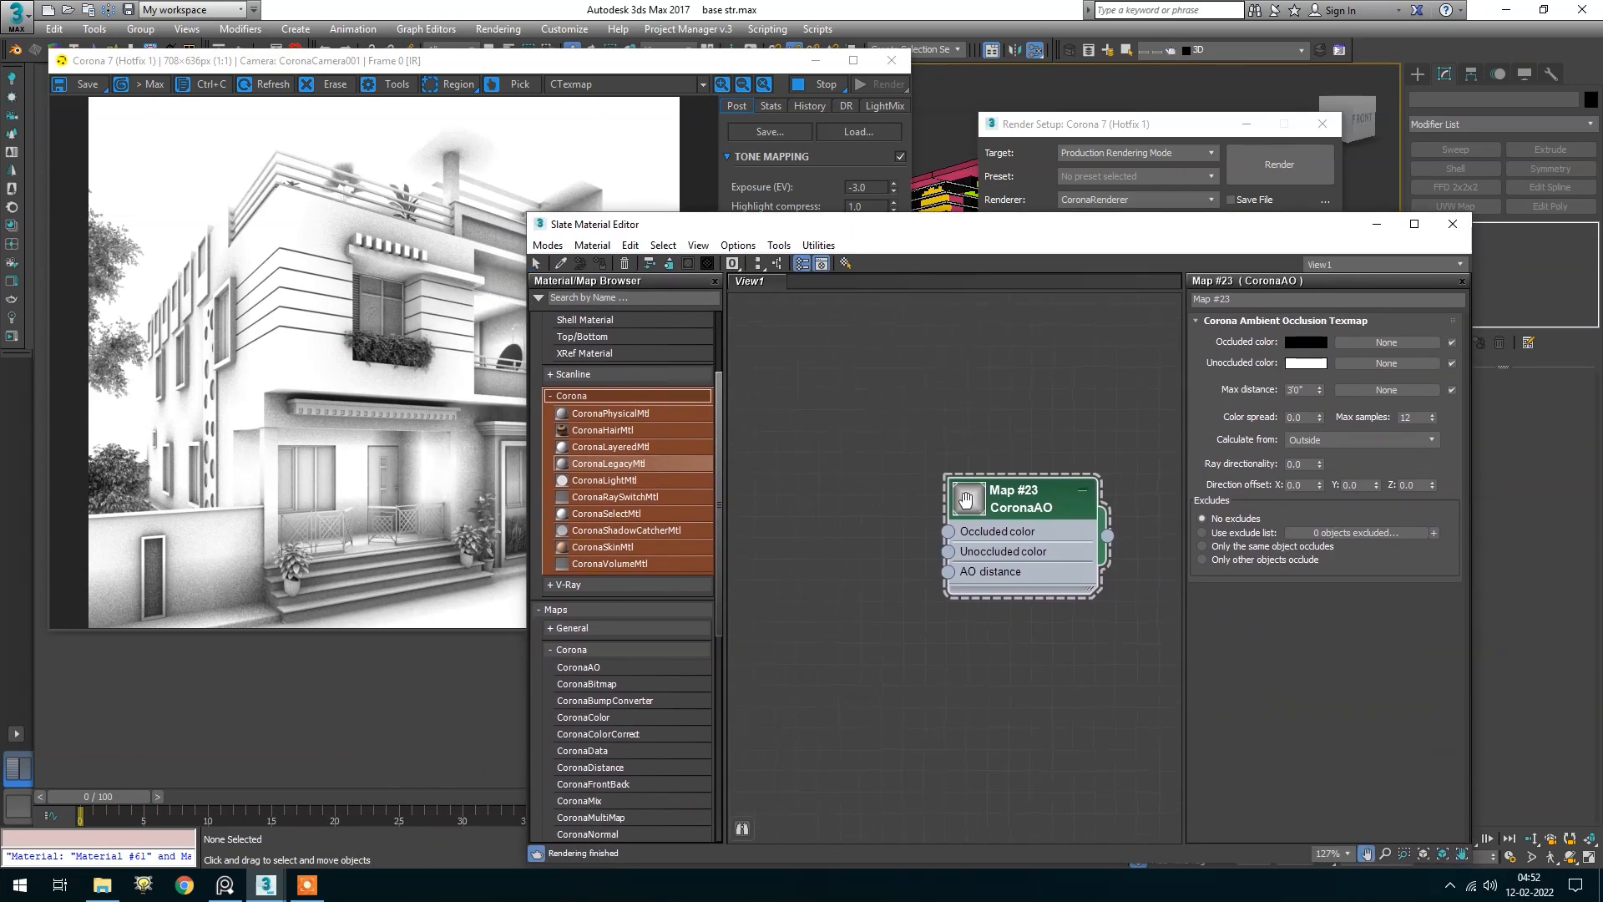
drag(947, 235, 1089, 254)
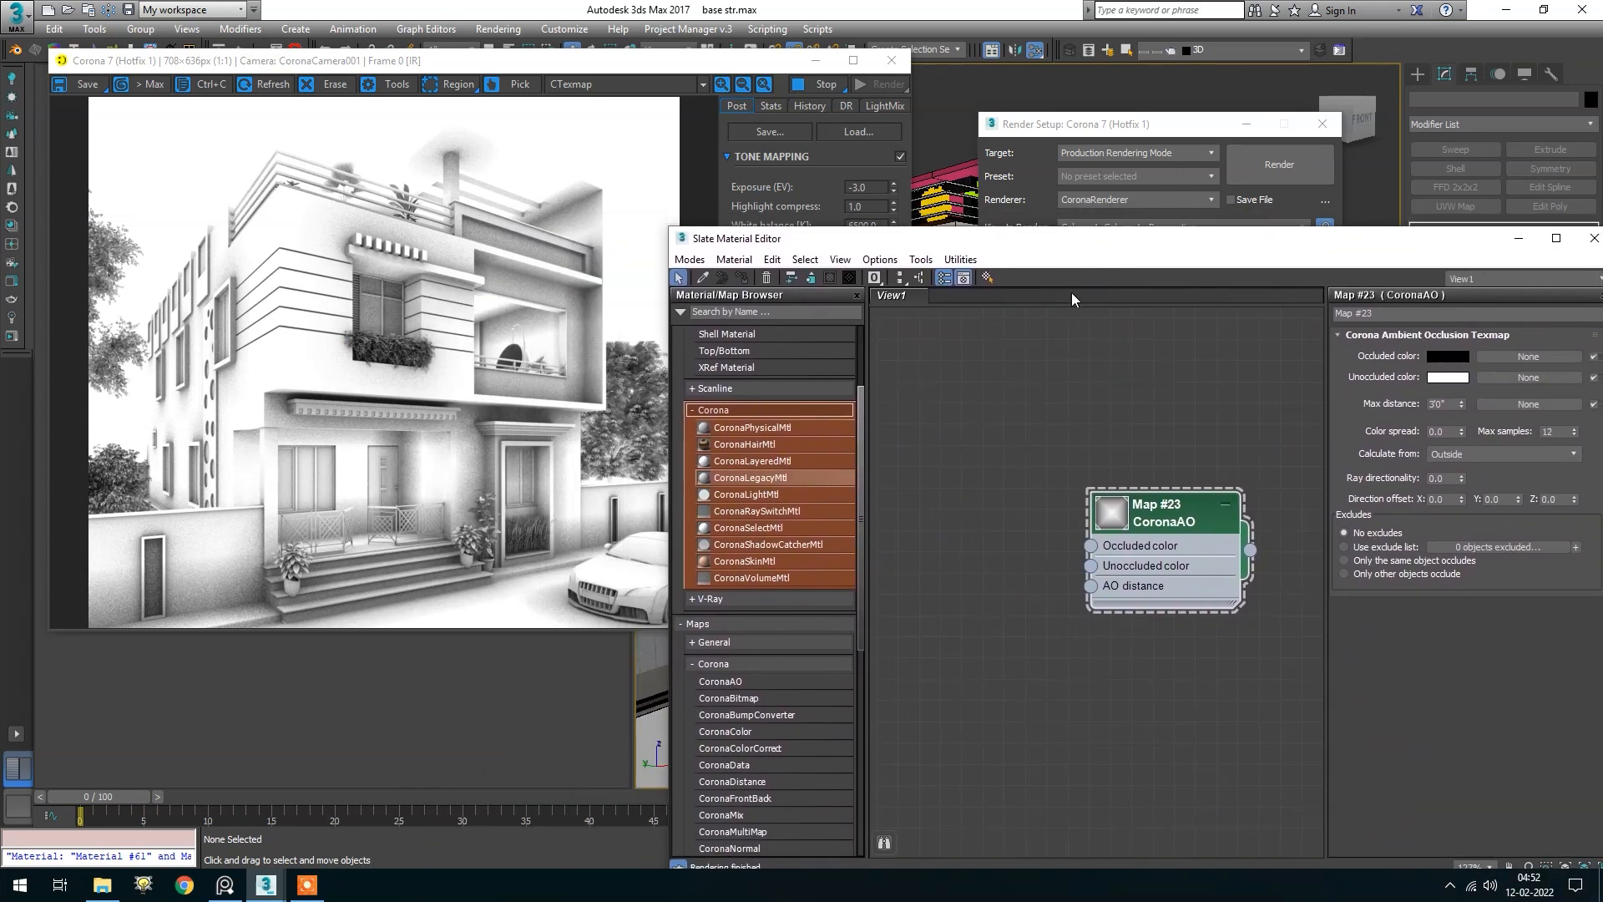
Show the CGeometry_ZDepth pass in the frame buffer and select the CGeometry_ZDepth render element in Render Setup
click(590, 86)
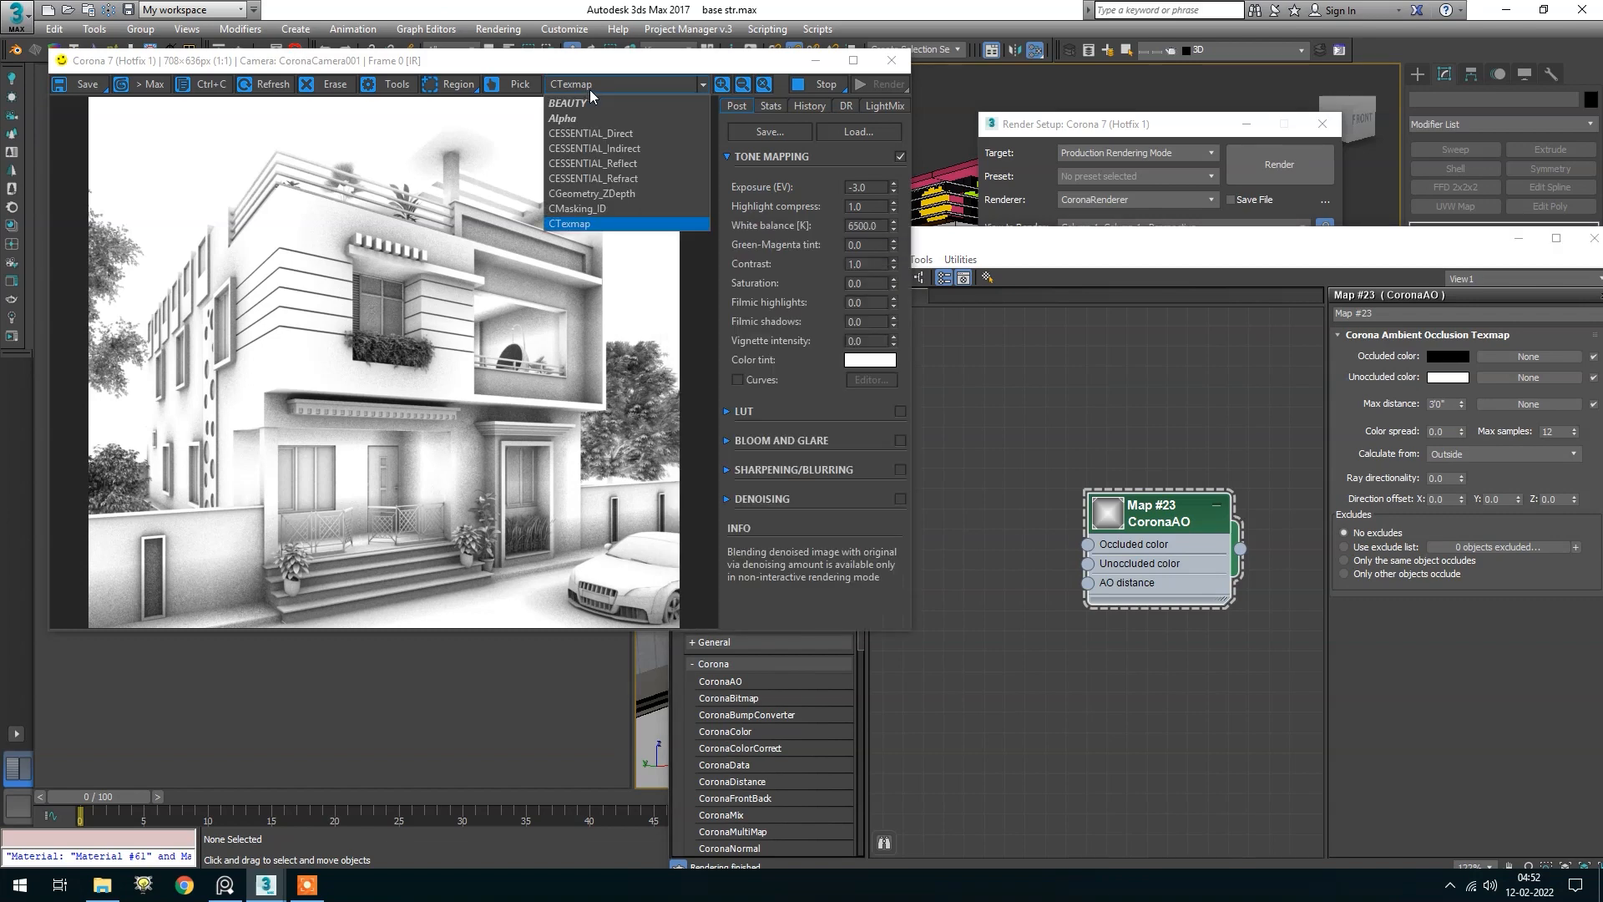
click(618, 195)
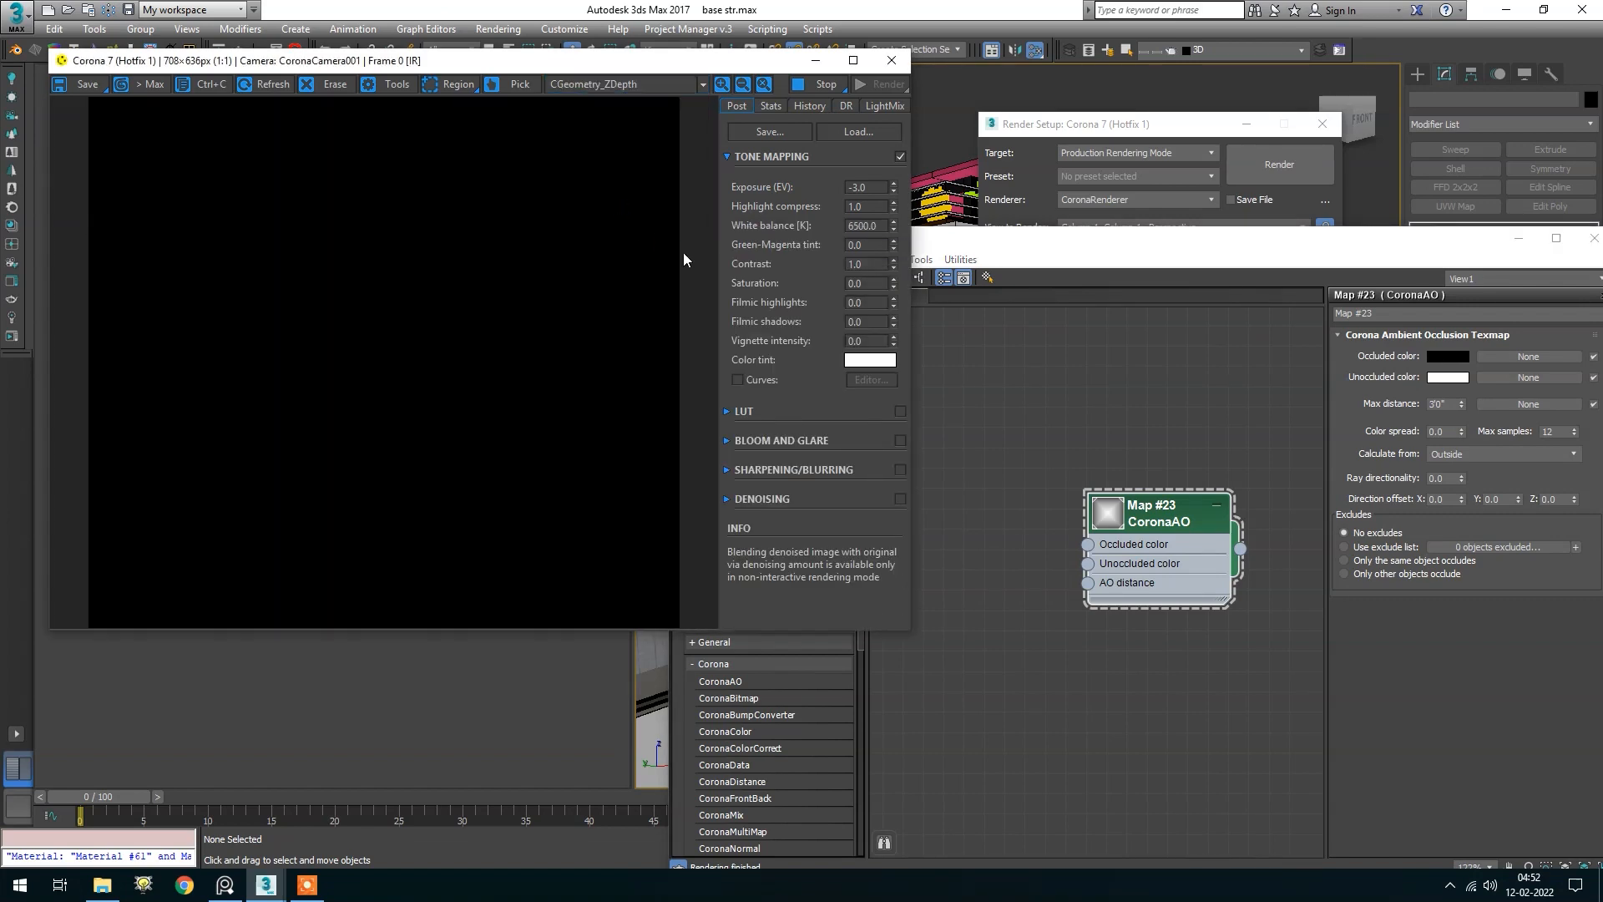
click(1169, 263)
drag(1198, 247, 1013, 771)
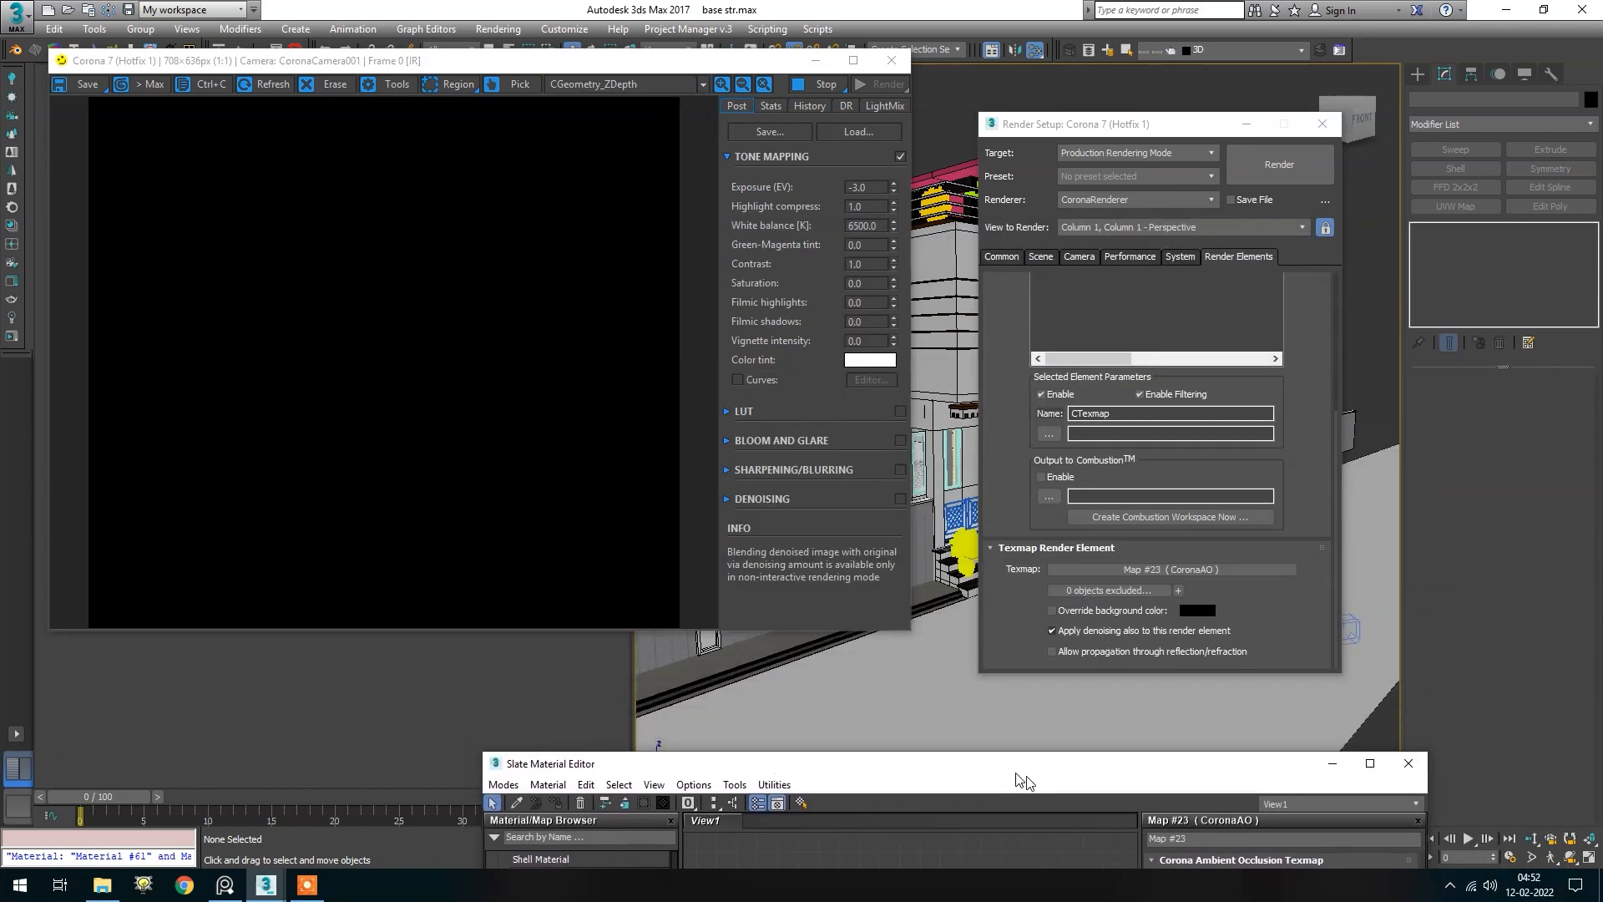
scroll(1257, 384, up, 3)
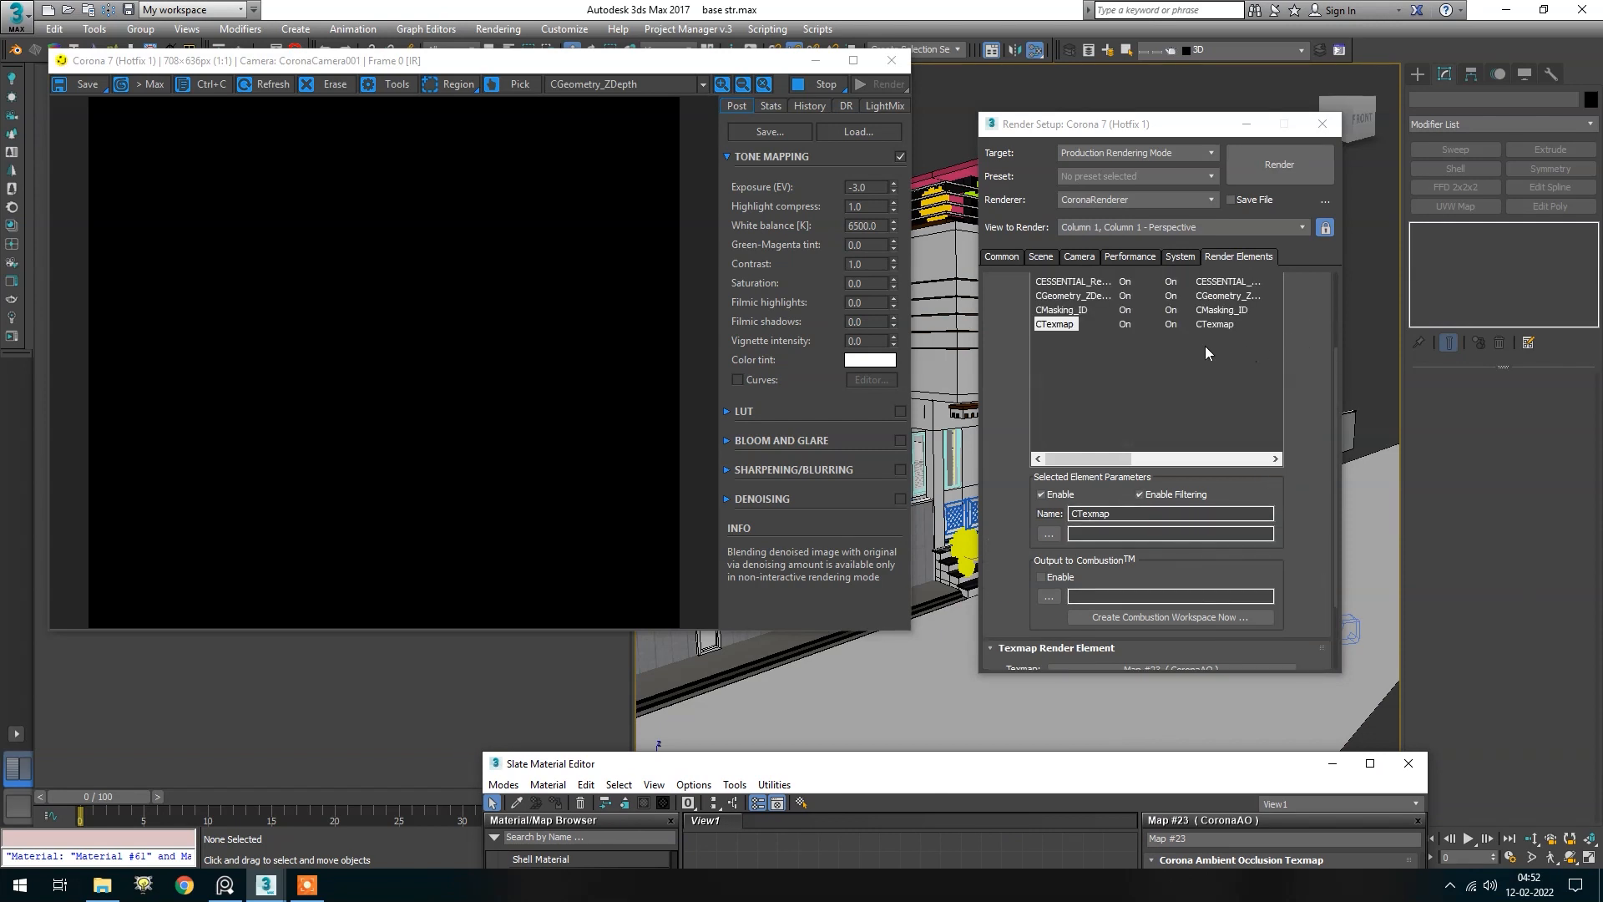
click(1077, 295)
scroll(1313, 598, down, 2)
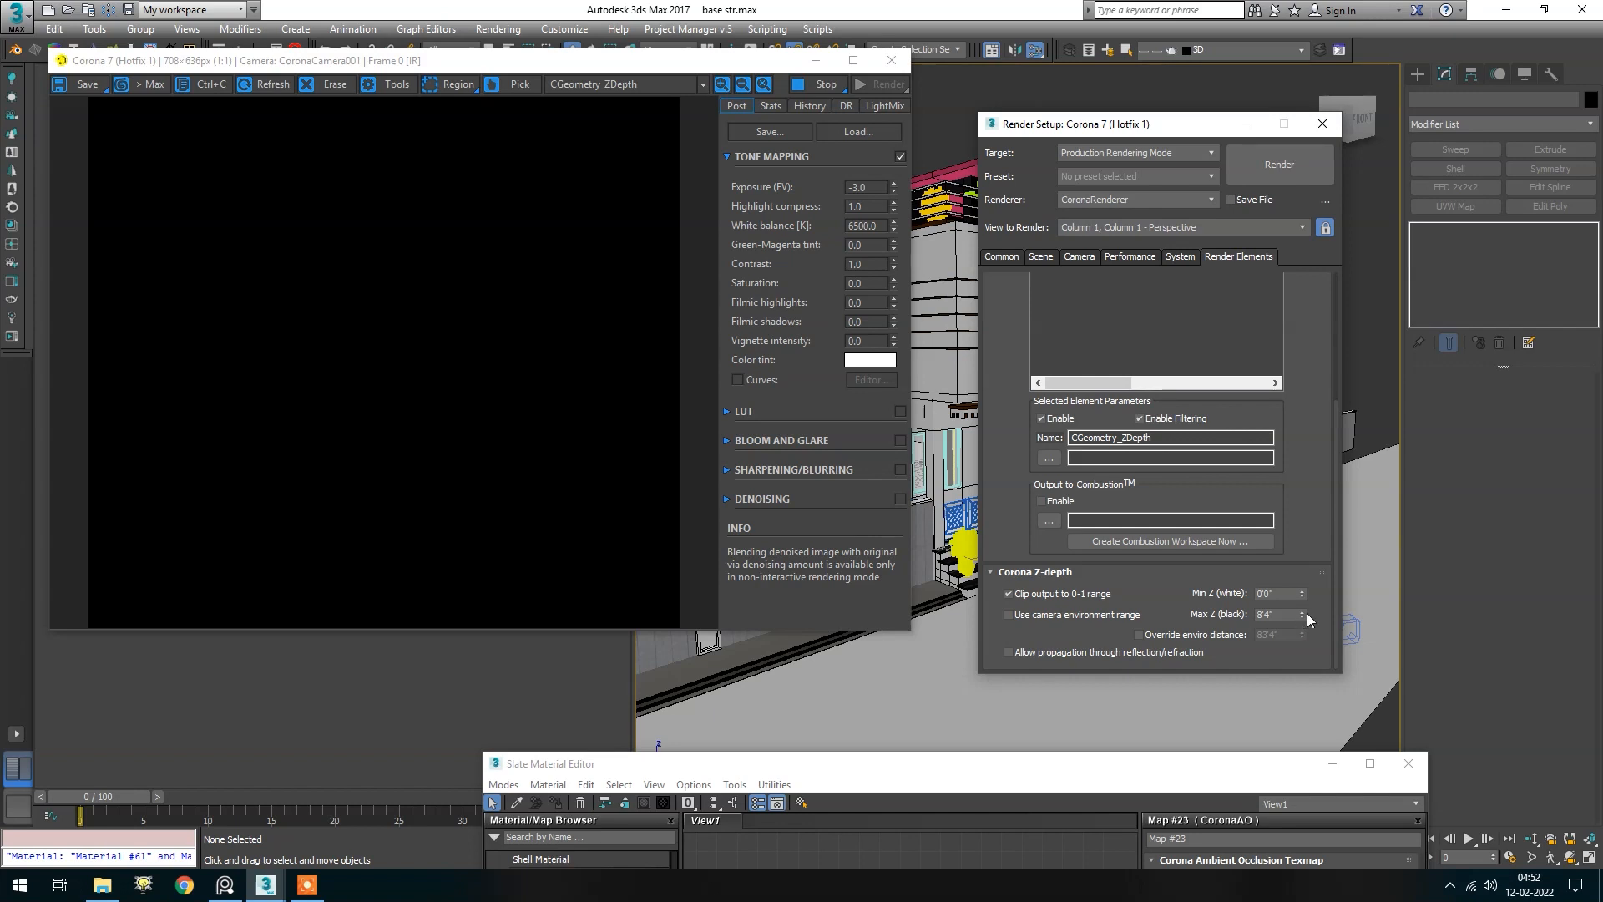
Adjust Max Z (black) of the Z-depth element to about 73'4" and close Render Setup
drag(1307, 616, 1305, 598)
drag(1310, 412, 1314, 376)
drag(1313, 305, 1303, 133)
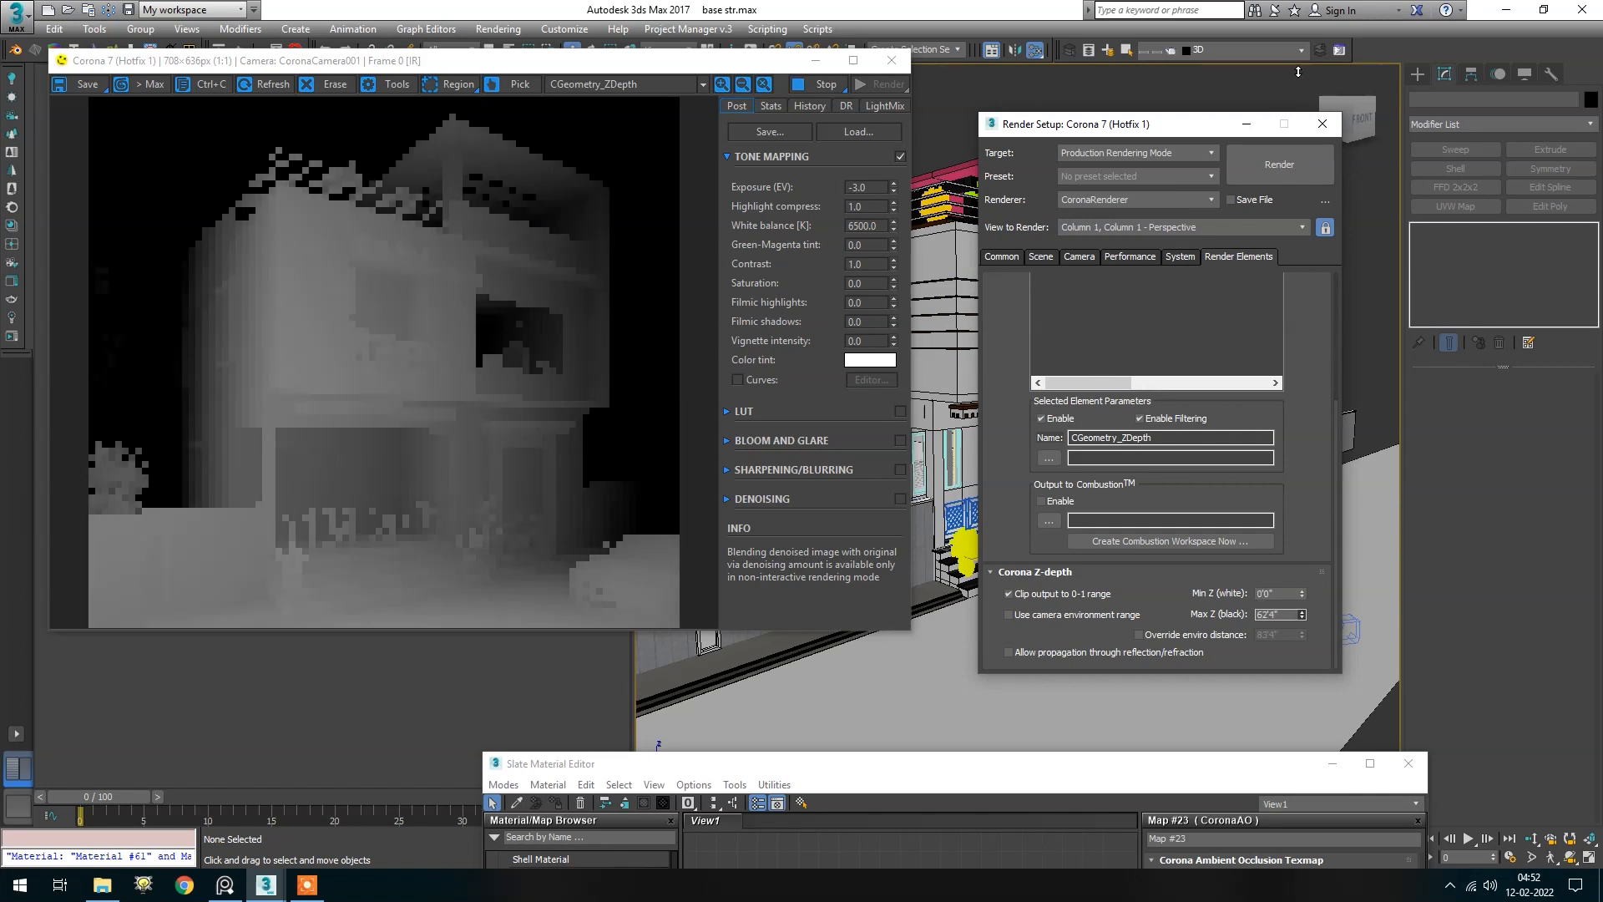
drag(1292, 15, 1283, 678)
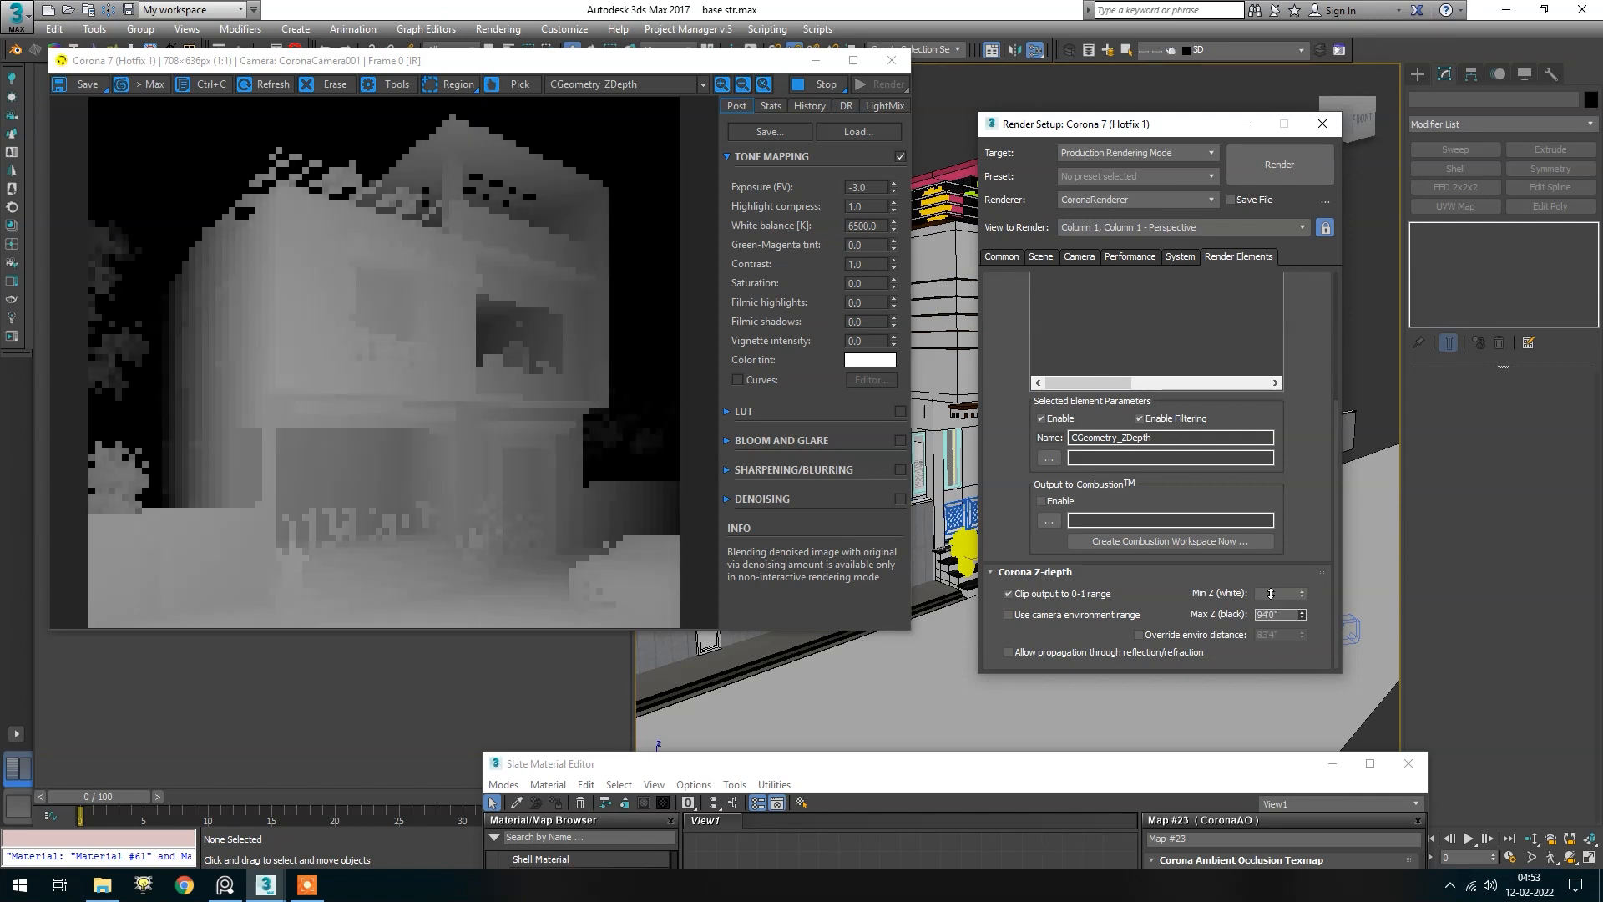
drag(1270, 594, 1254, 342)
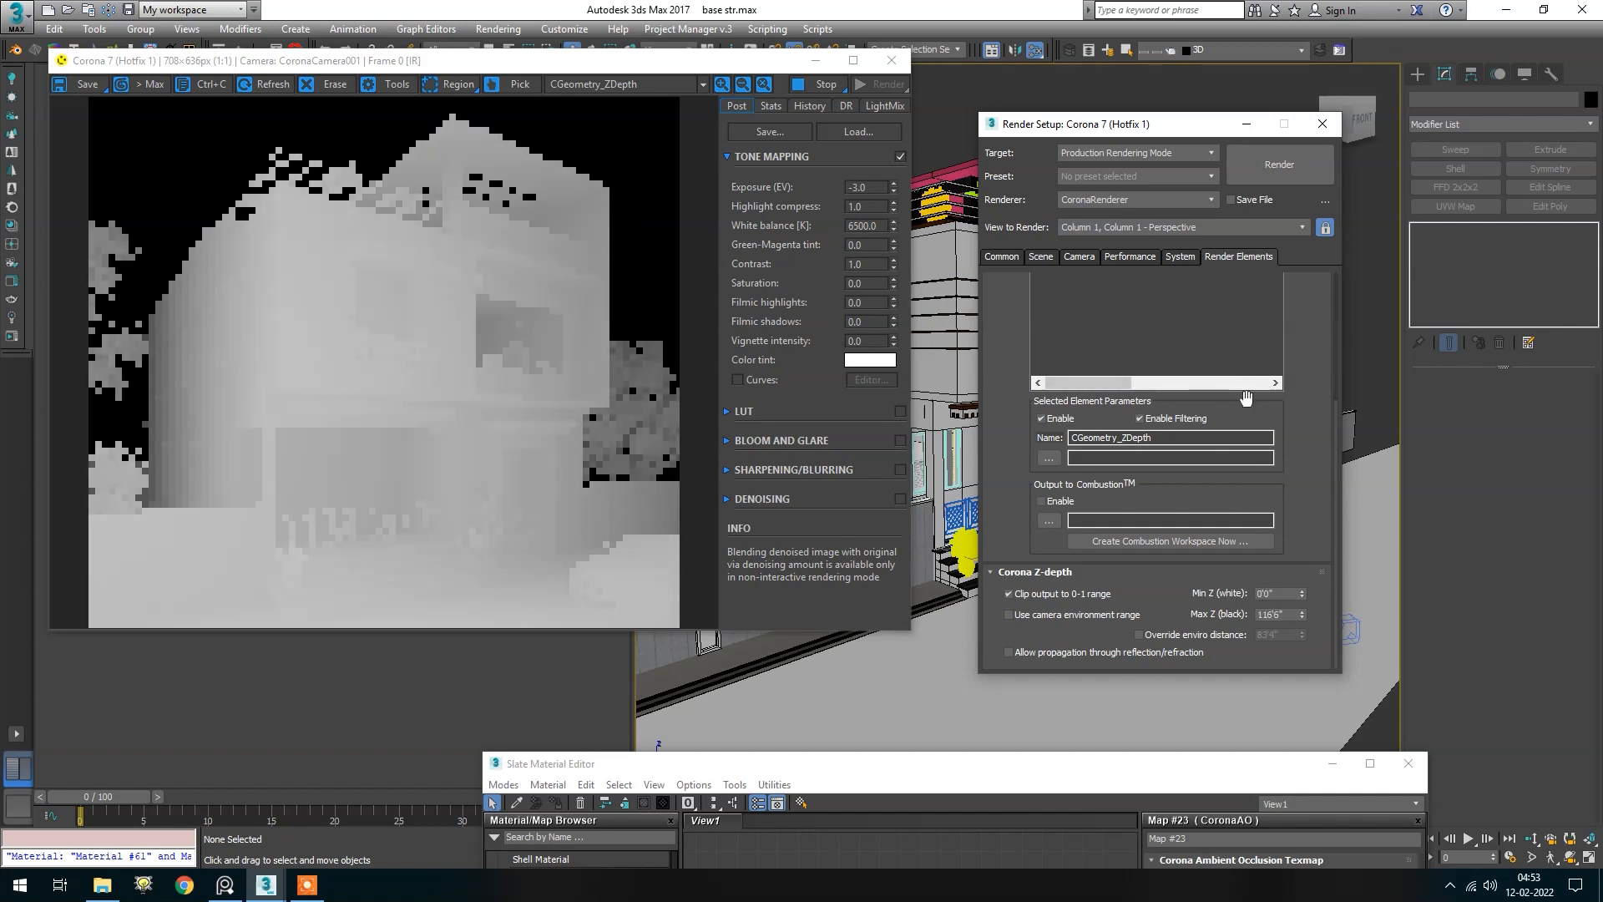
drag(1129, 125, 1117, 498)
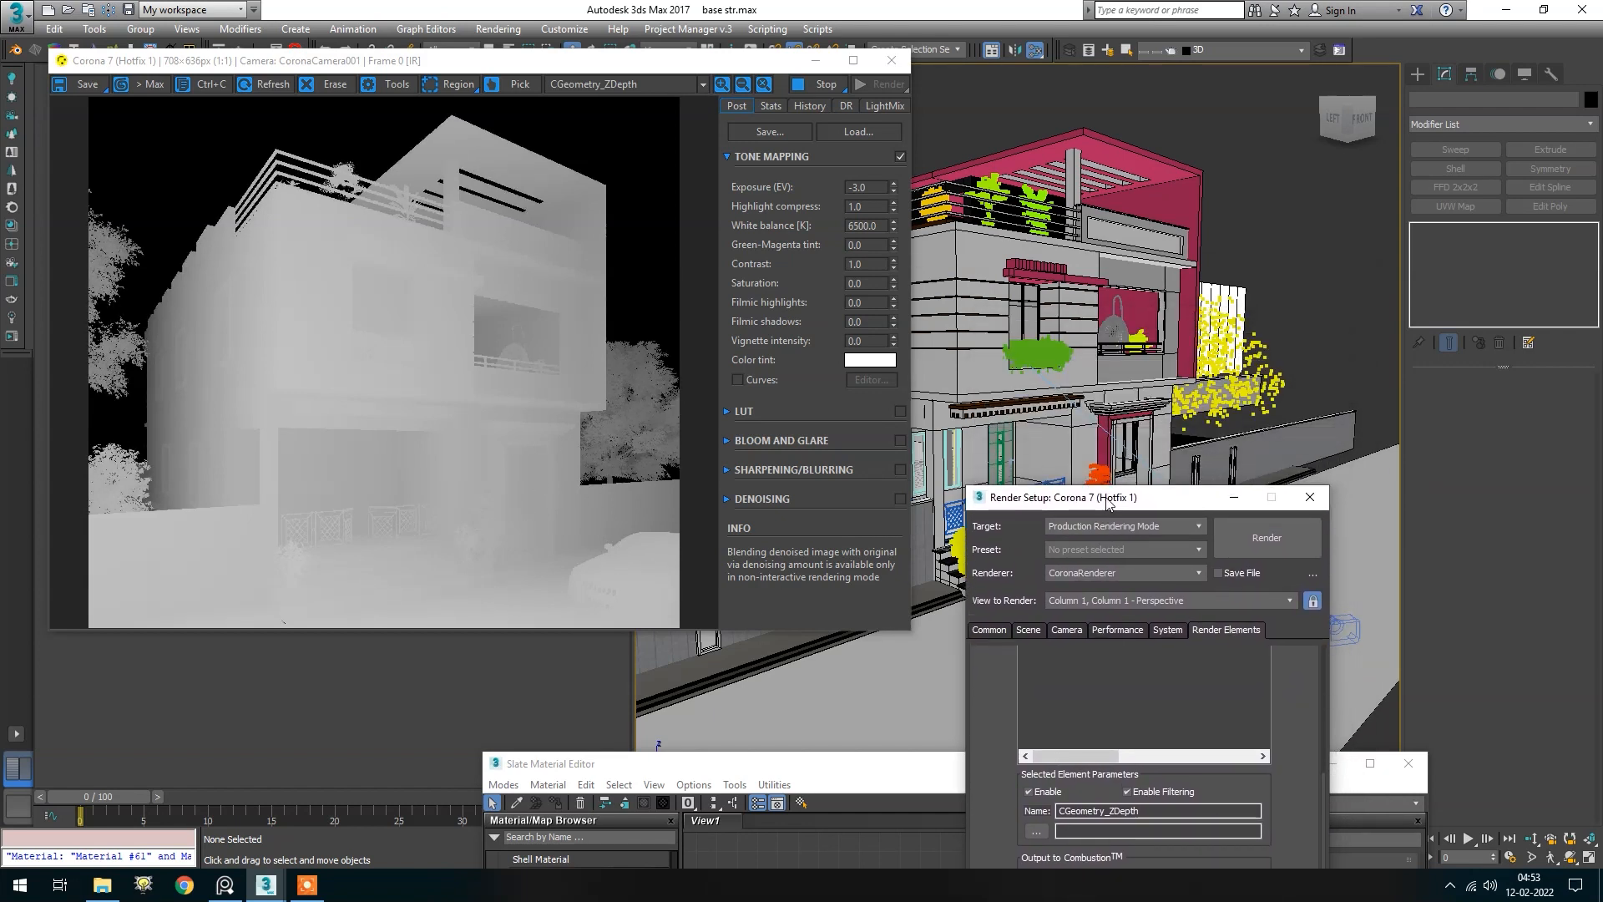
drag(1119, 496, 1147, 233)
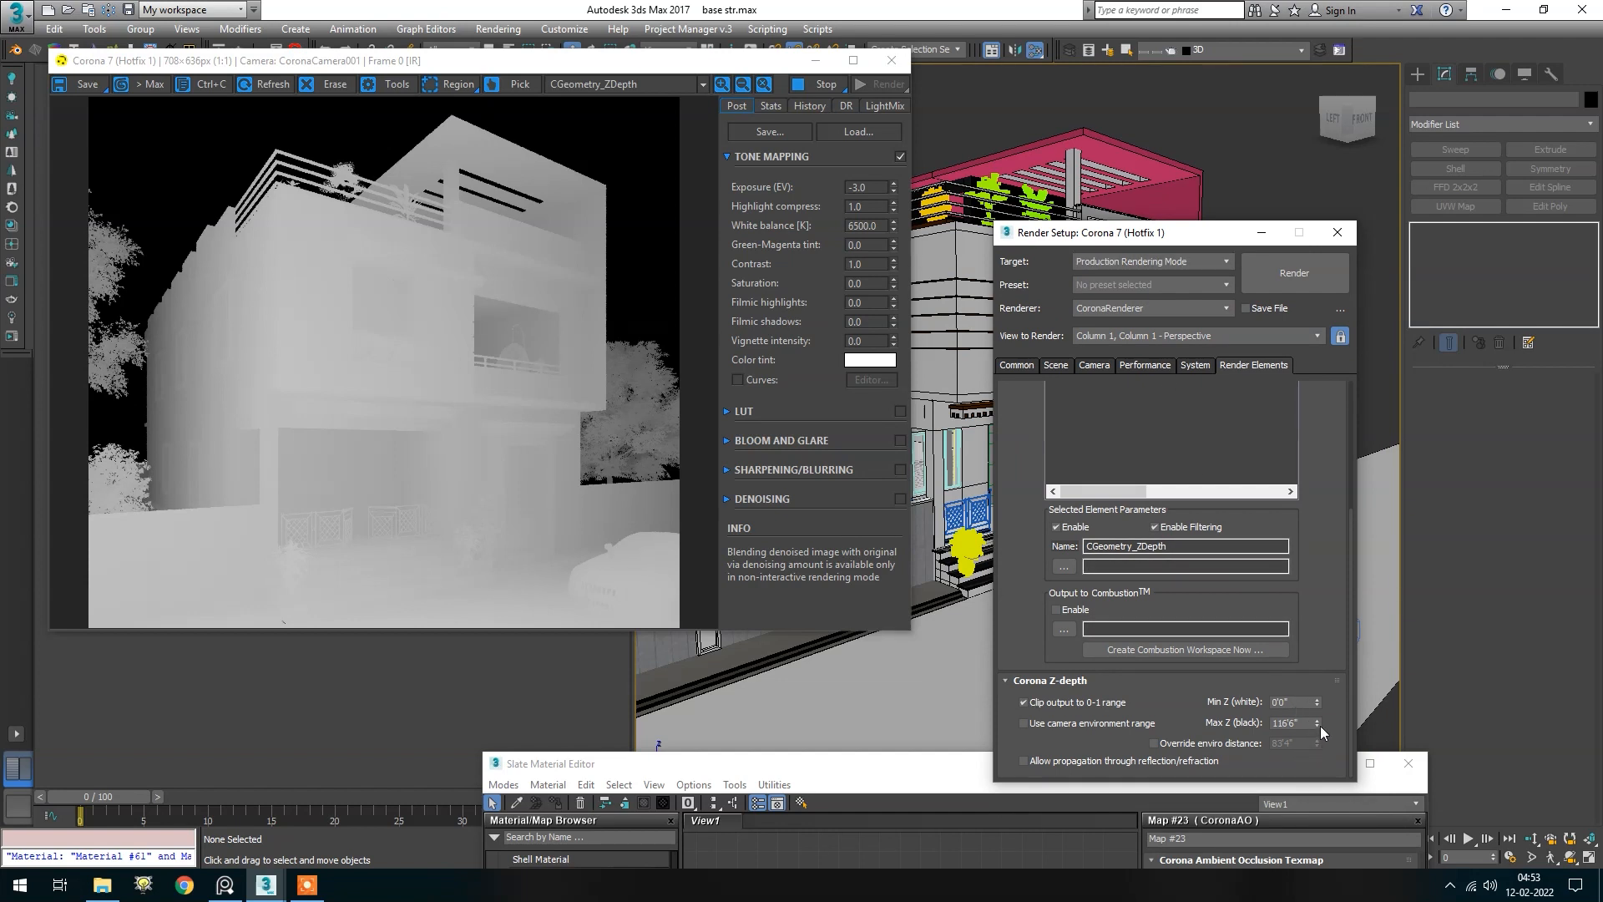
drag(1318, 724, 1336, 756)
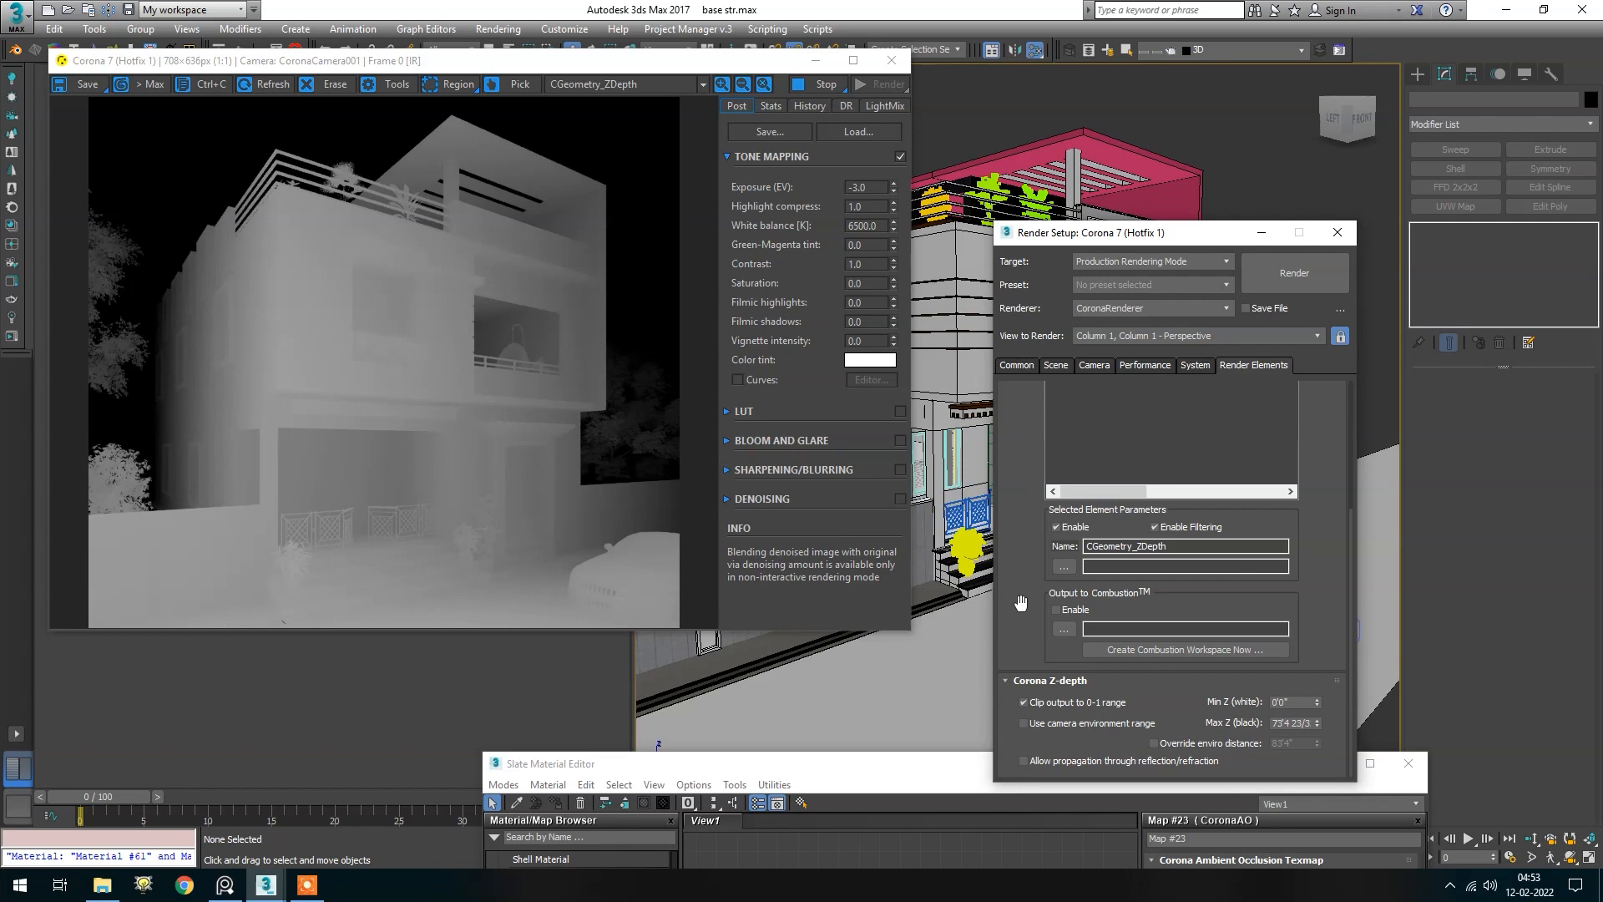
click(1337, 232)
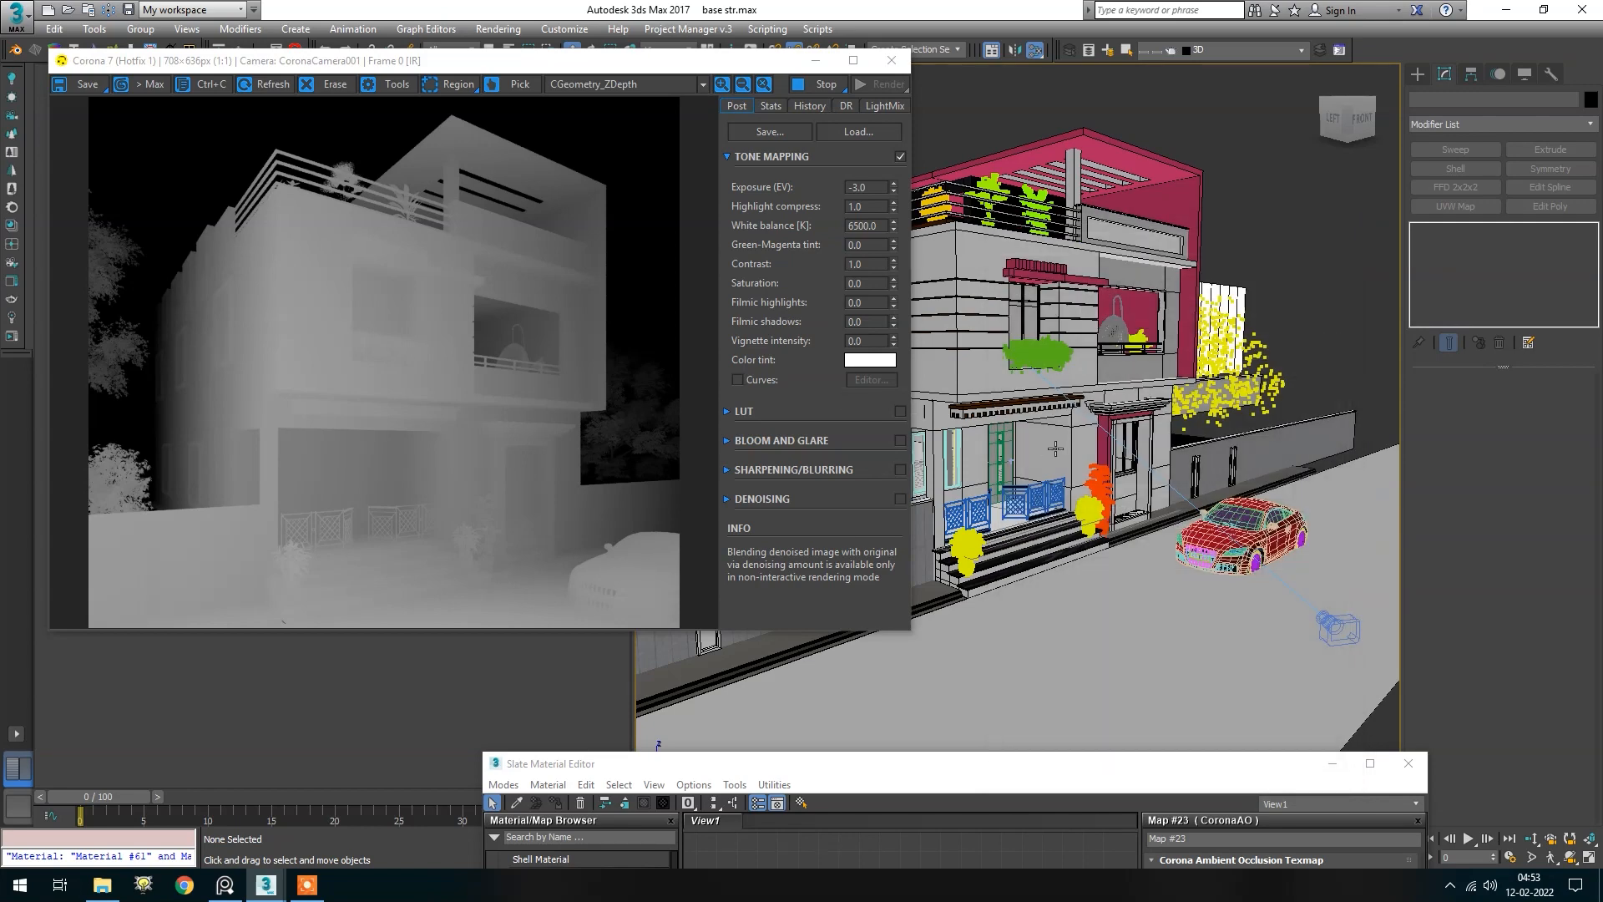
Switch the frame buffer back to the BEAUTY pass and close the Slate Material Editor
scroll(1055, 449, down, 3)
click(633, 85)
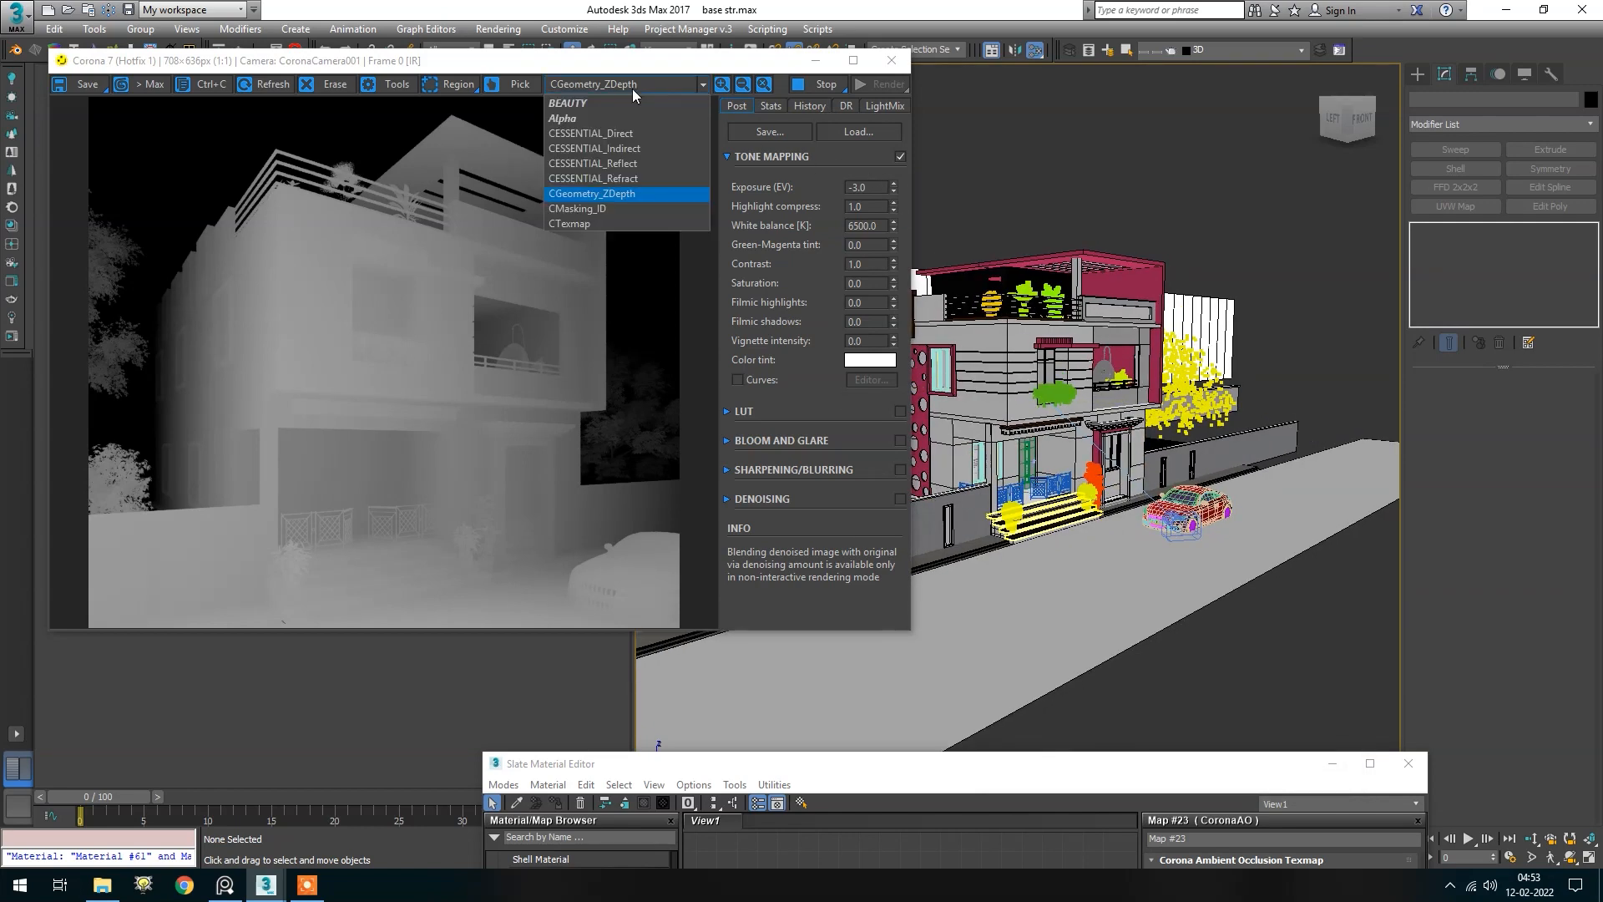
click(593, 106)
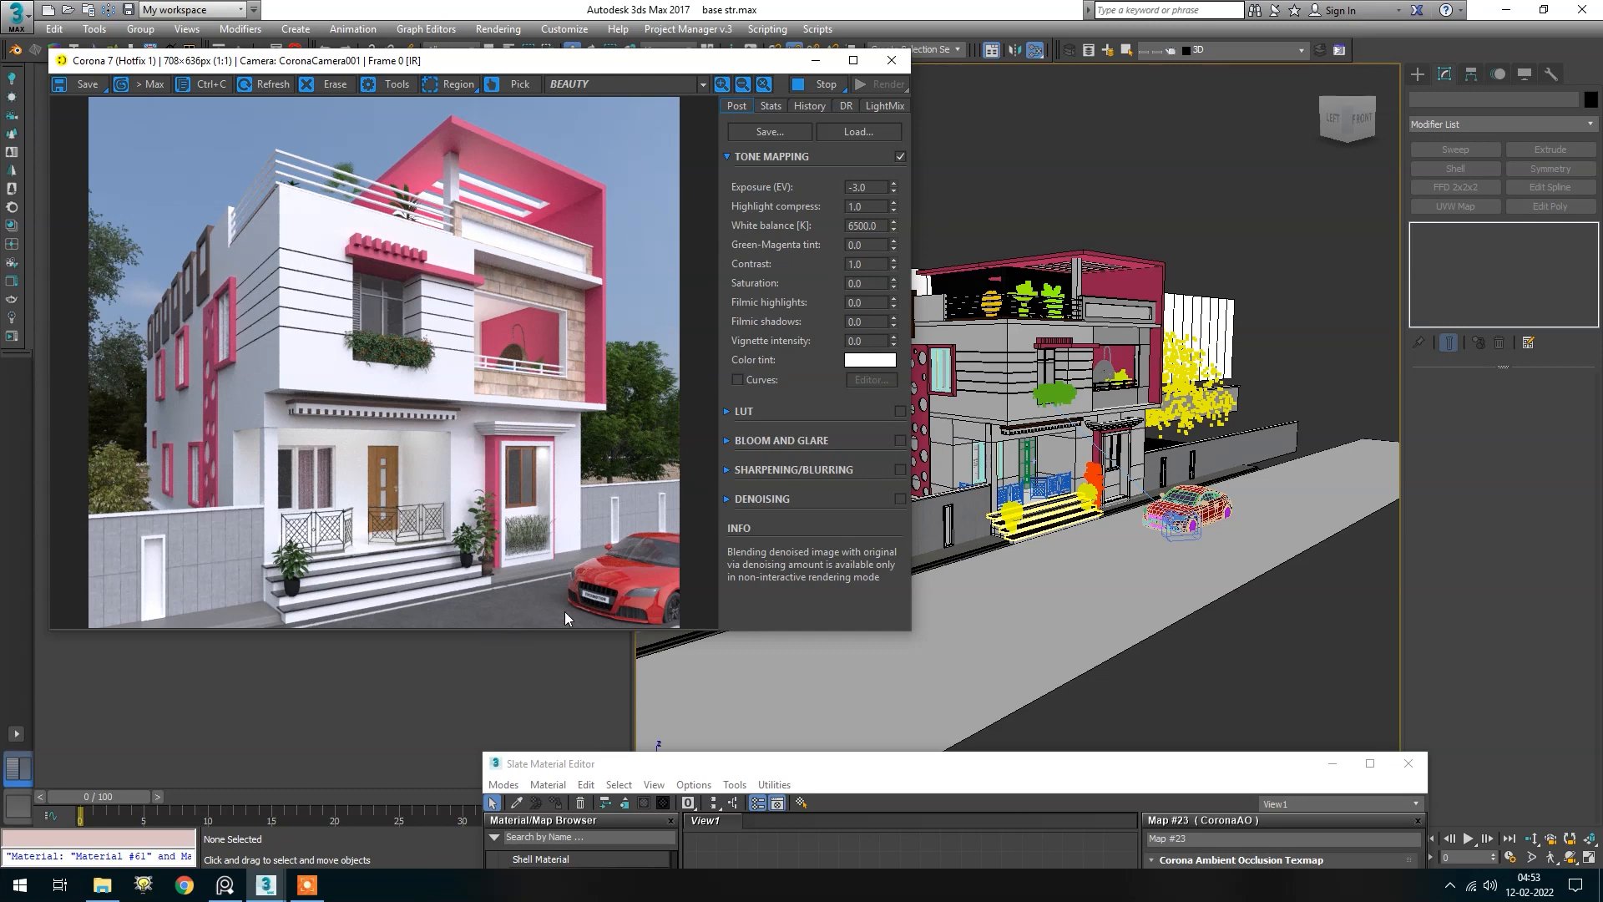
scroll(565, 611, up, 2)
scroll(544, 508, down, 2)
drag(831, 766, 742, 460)
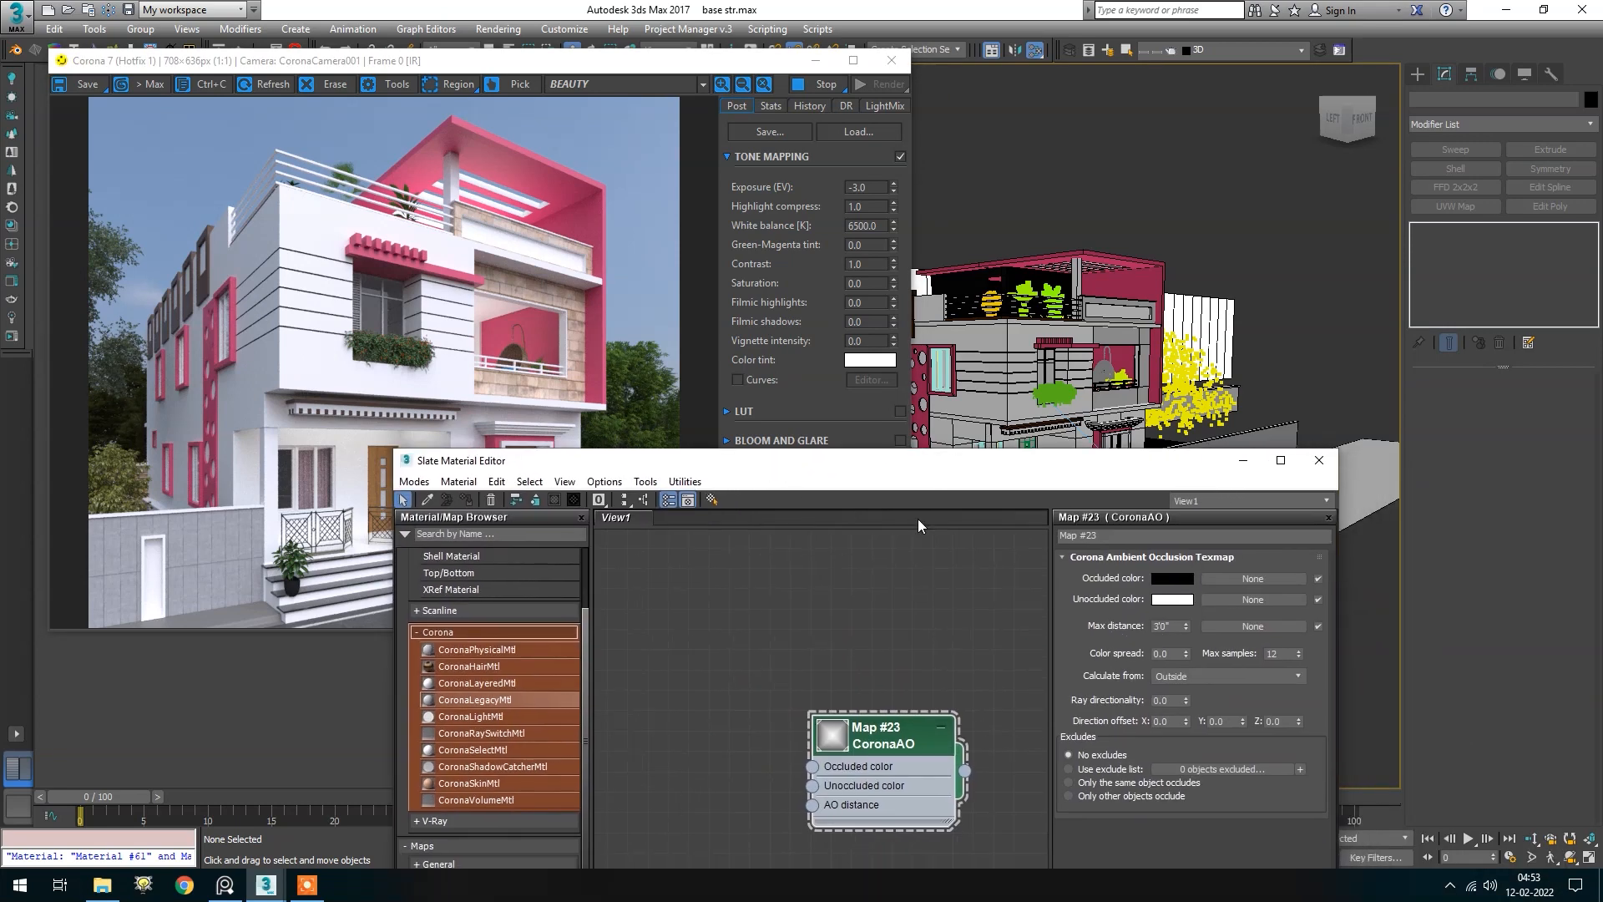
click(1318, 460)
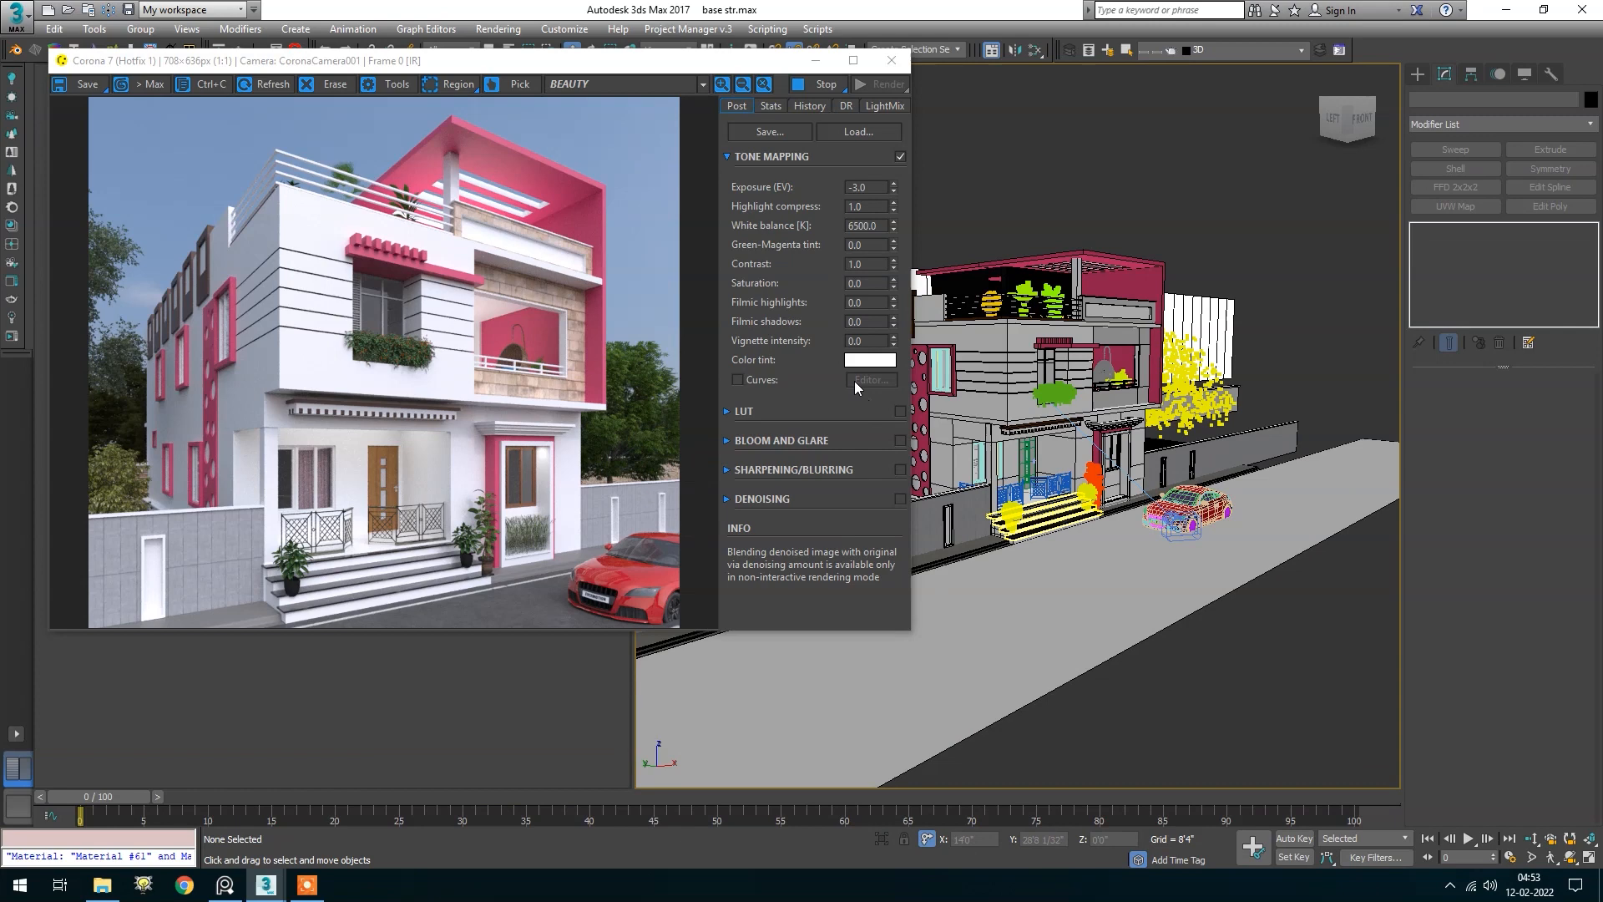
Enable the LUT effect on the beauty render, using the Adanmq_Advantix_100 preset
click(725, 412)
click(885, 411)
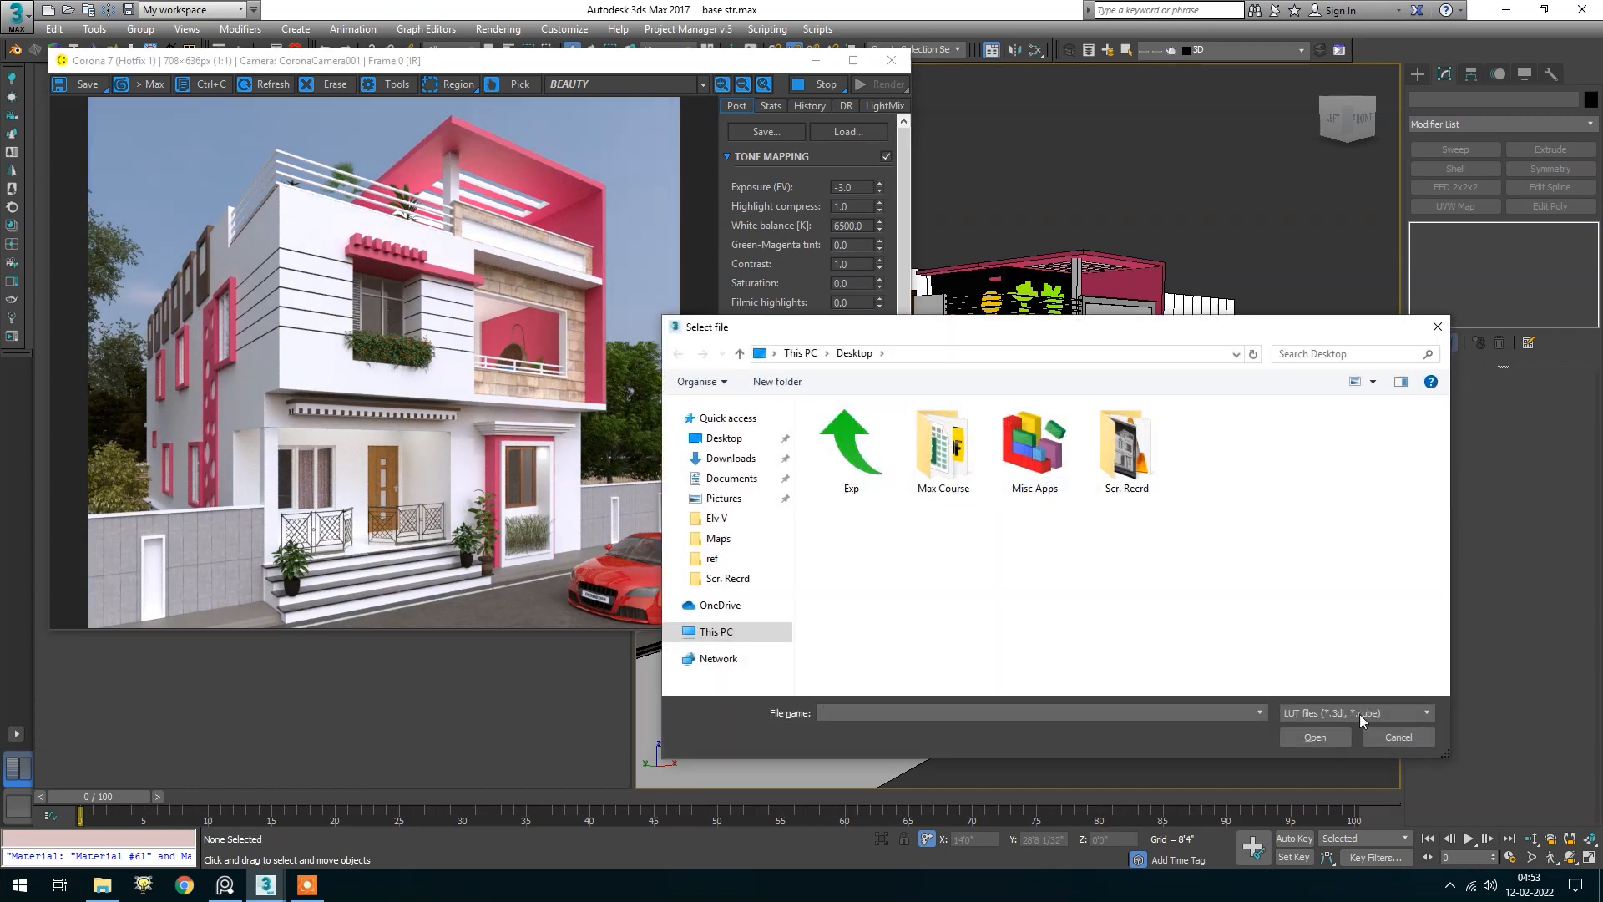
click(1411, 736)
click(835, 462)
click(835, 463)
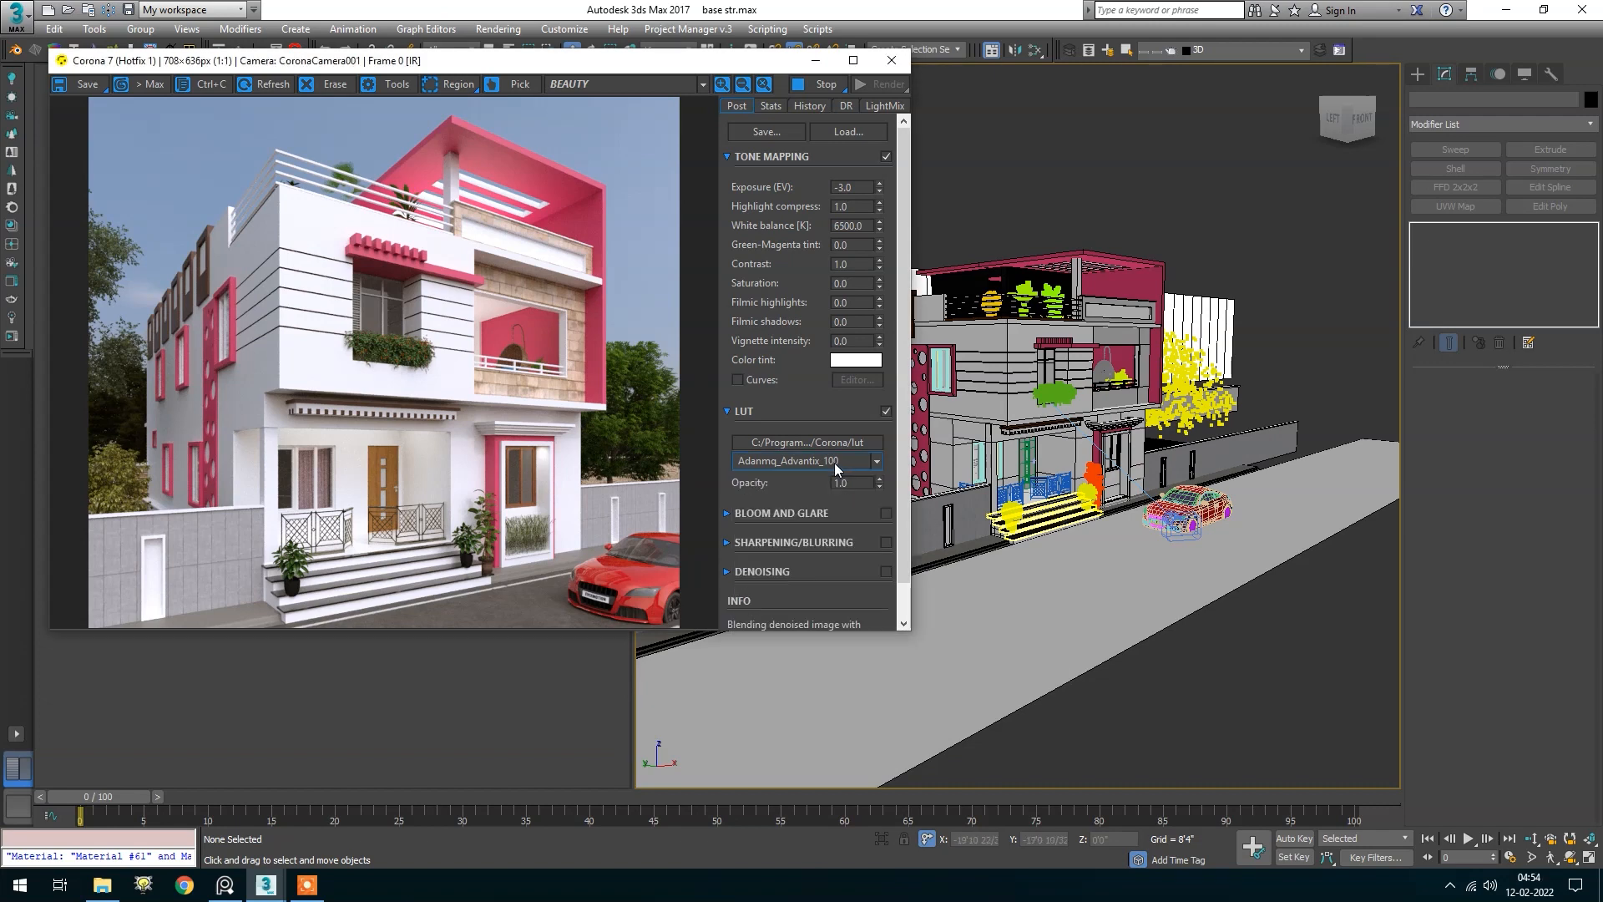
Preview the Adanmq LUT presets on the beauty render, from Advantix_400 through the Agfa, Contraste_Hard and Ektachrome_100+ looks
scroll(825, 464, down, 1)
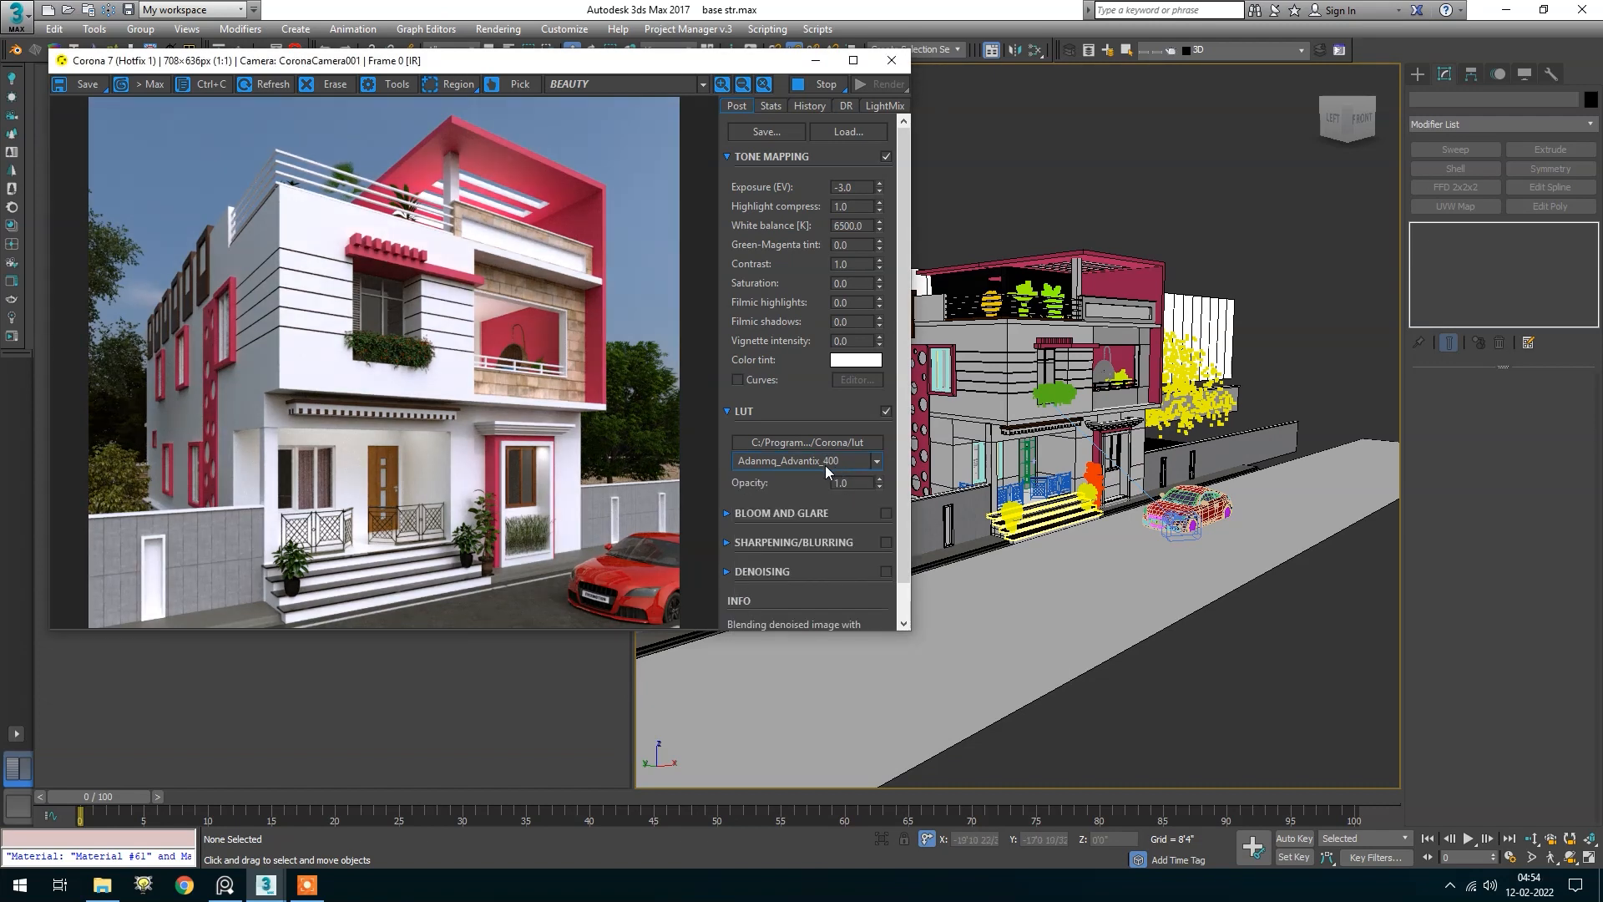
scroll(825, 464, down, 3)
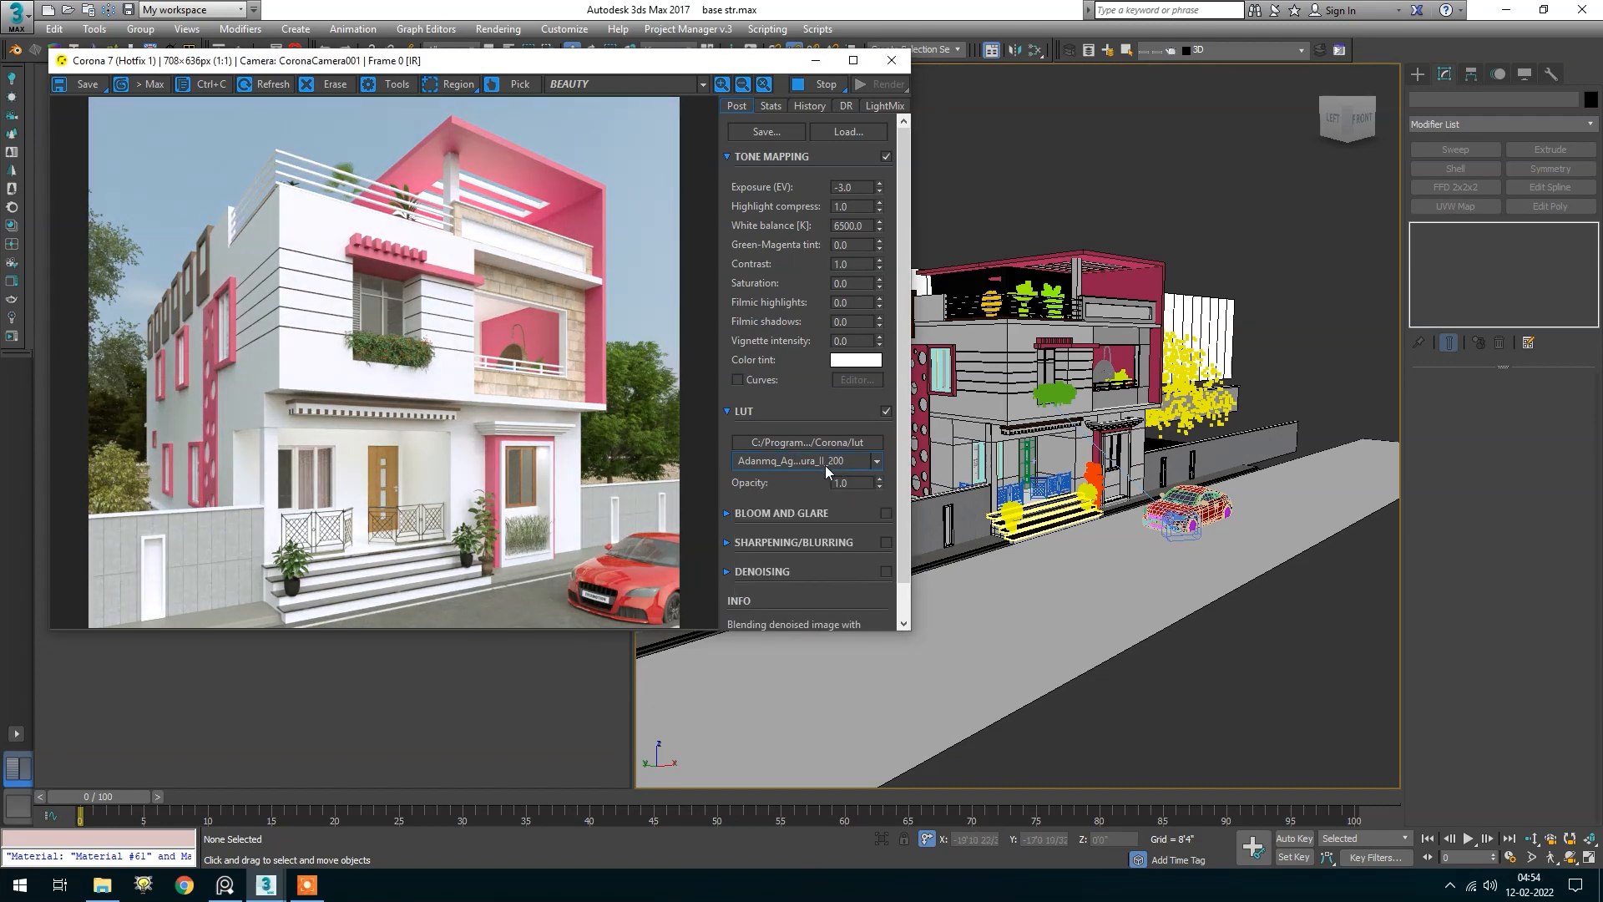
scroll(825, 464, down, 3)
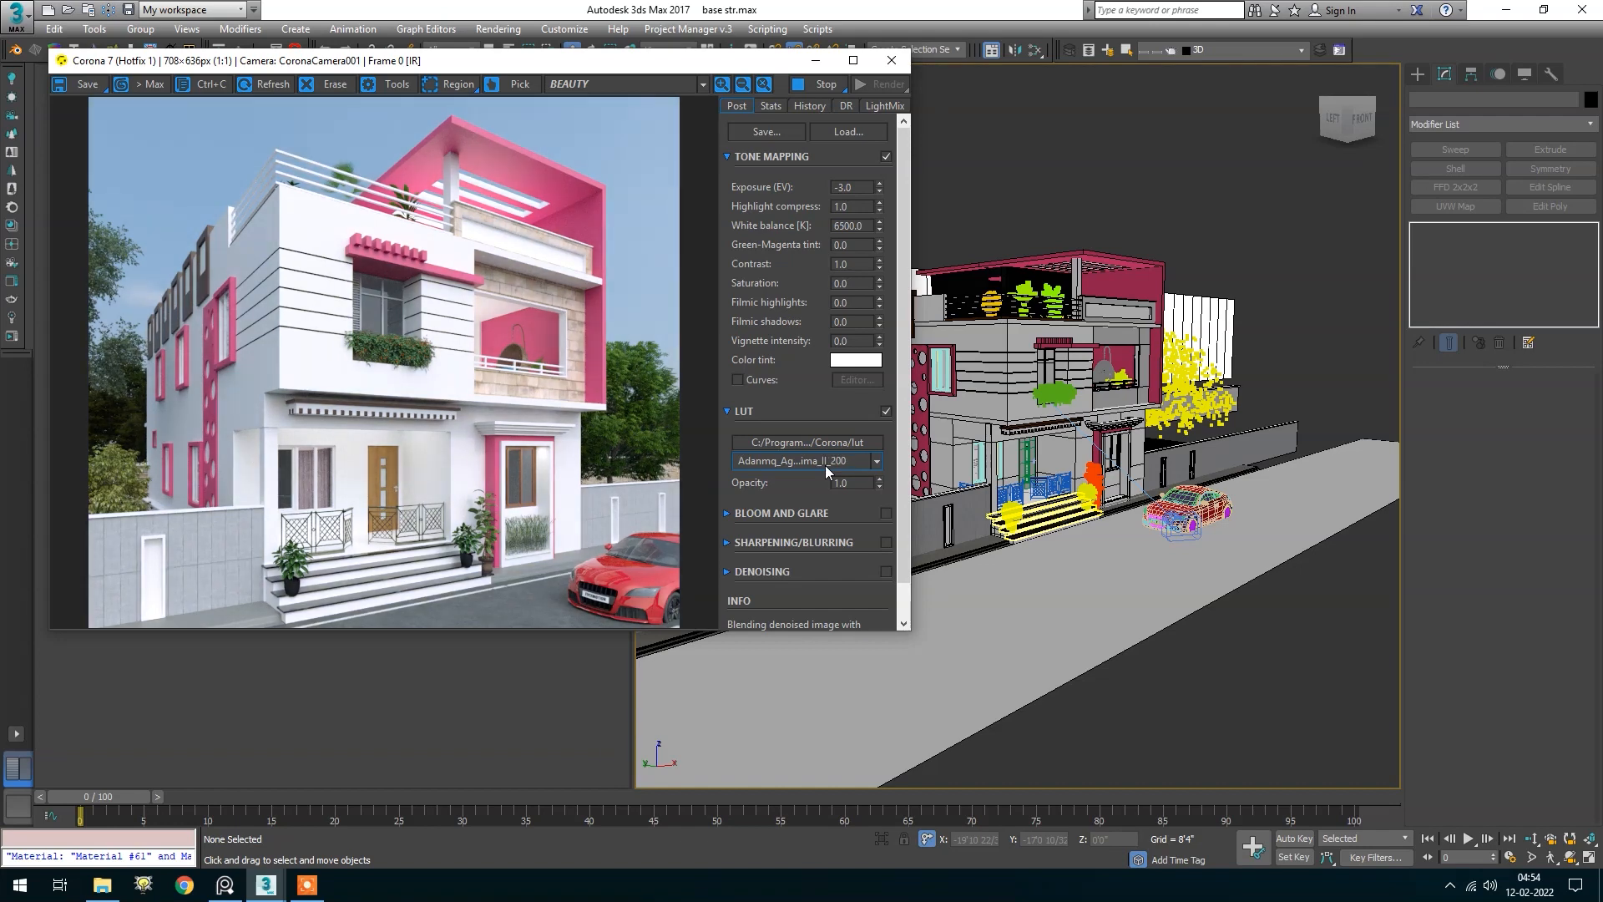
scroll(825, 464, down, 4)
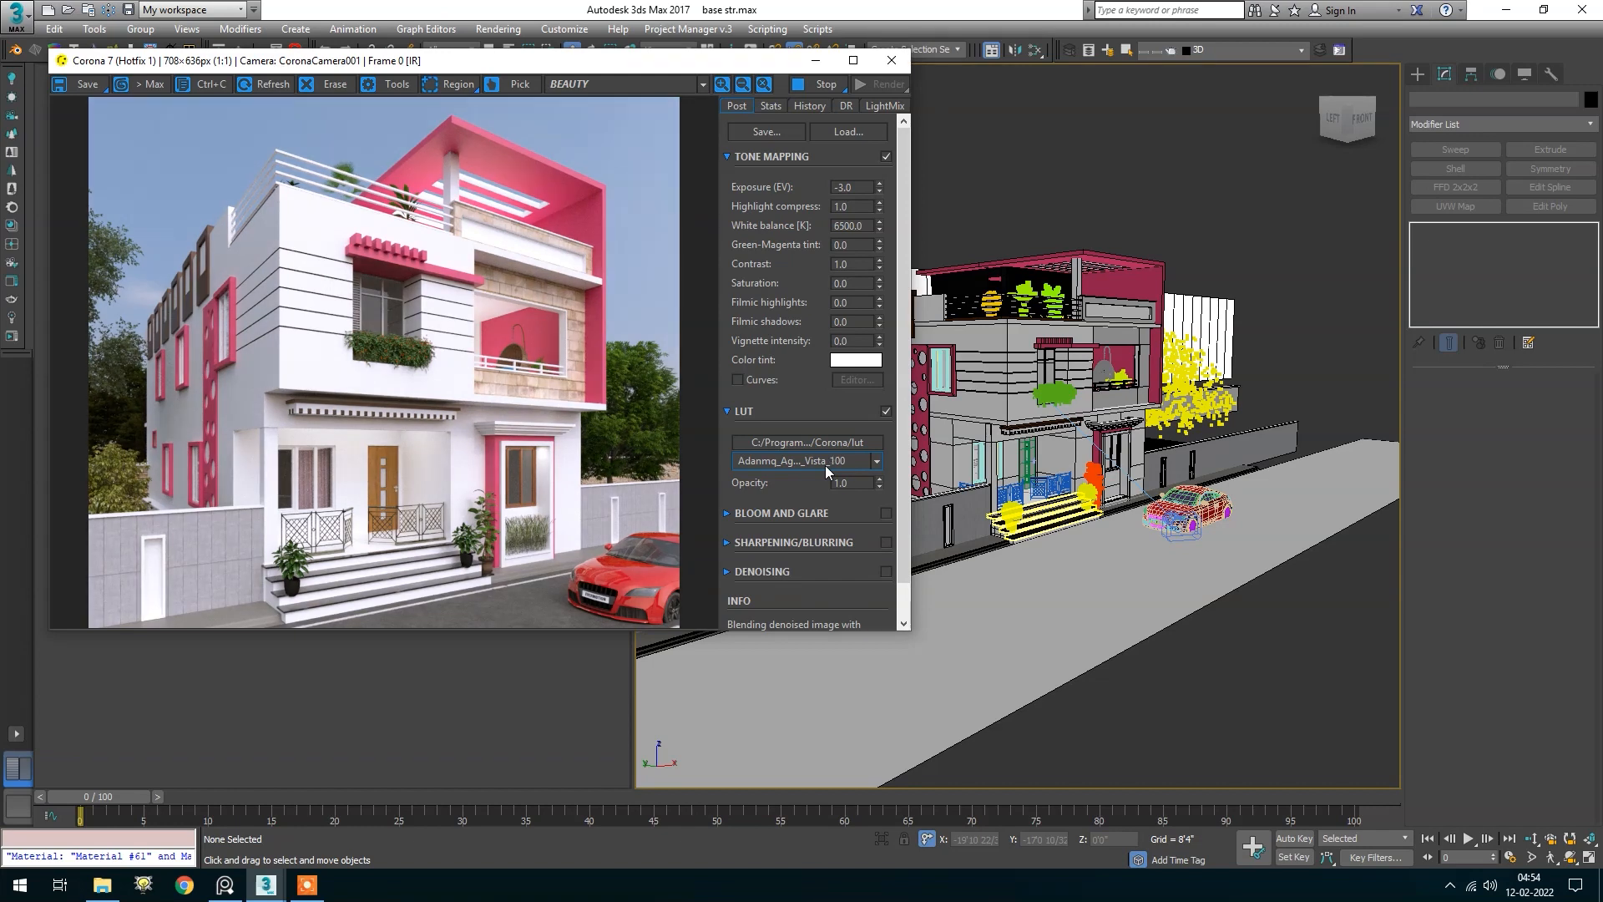
scroll(825, 464, down, 1)
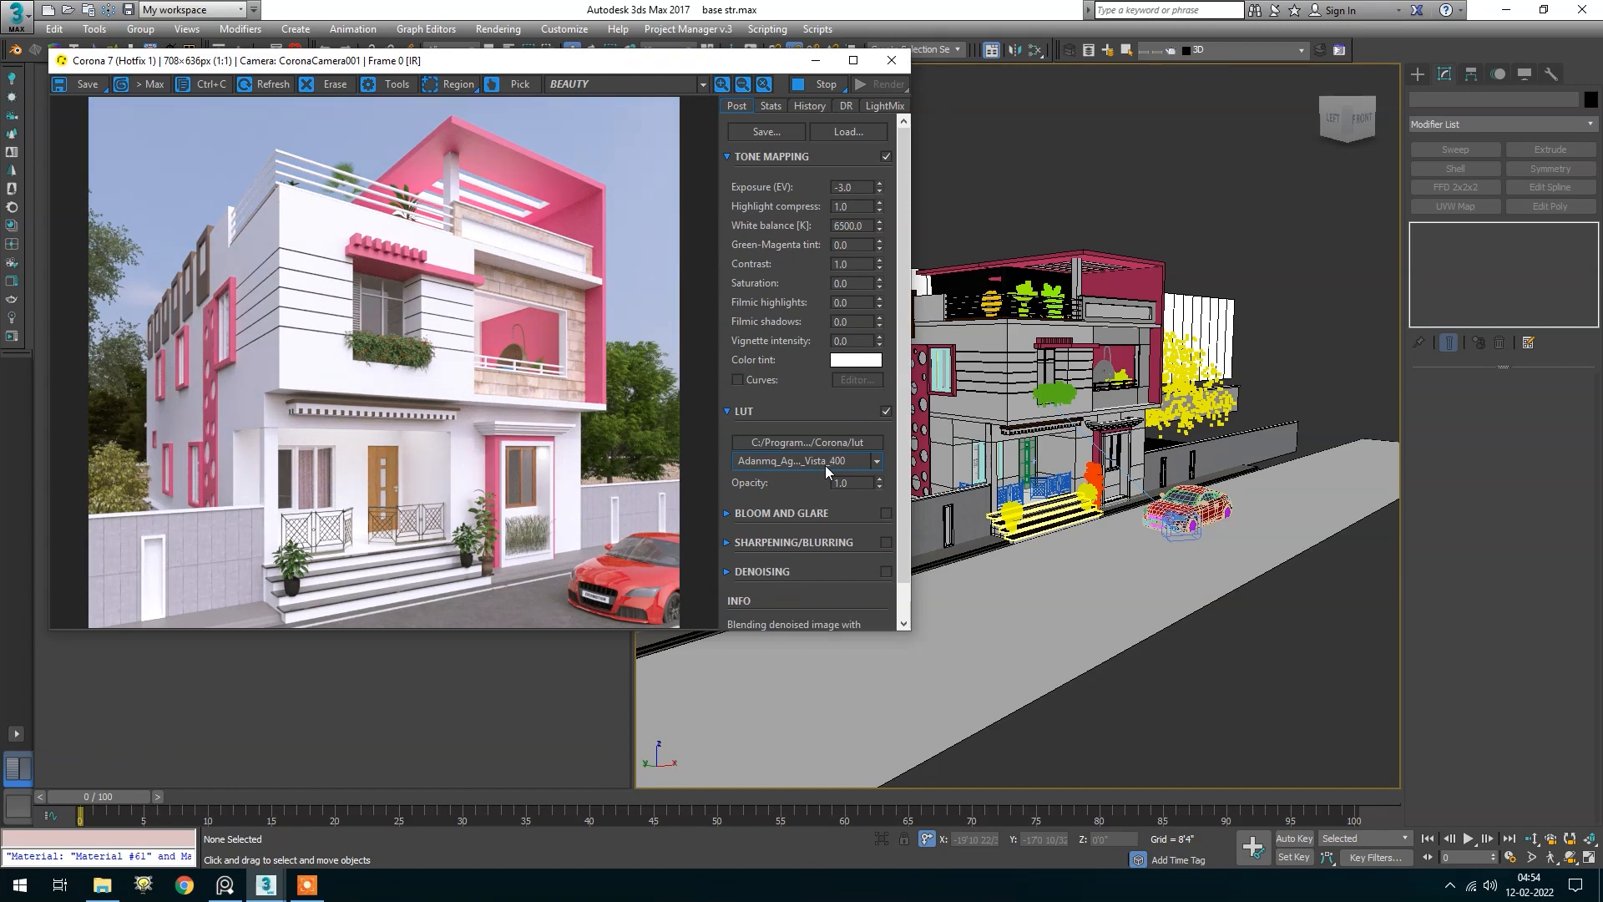
scroll(825, 464, down, 1)
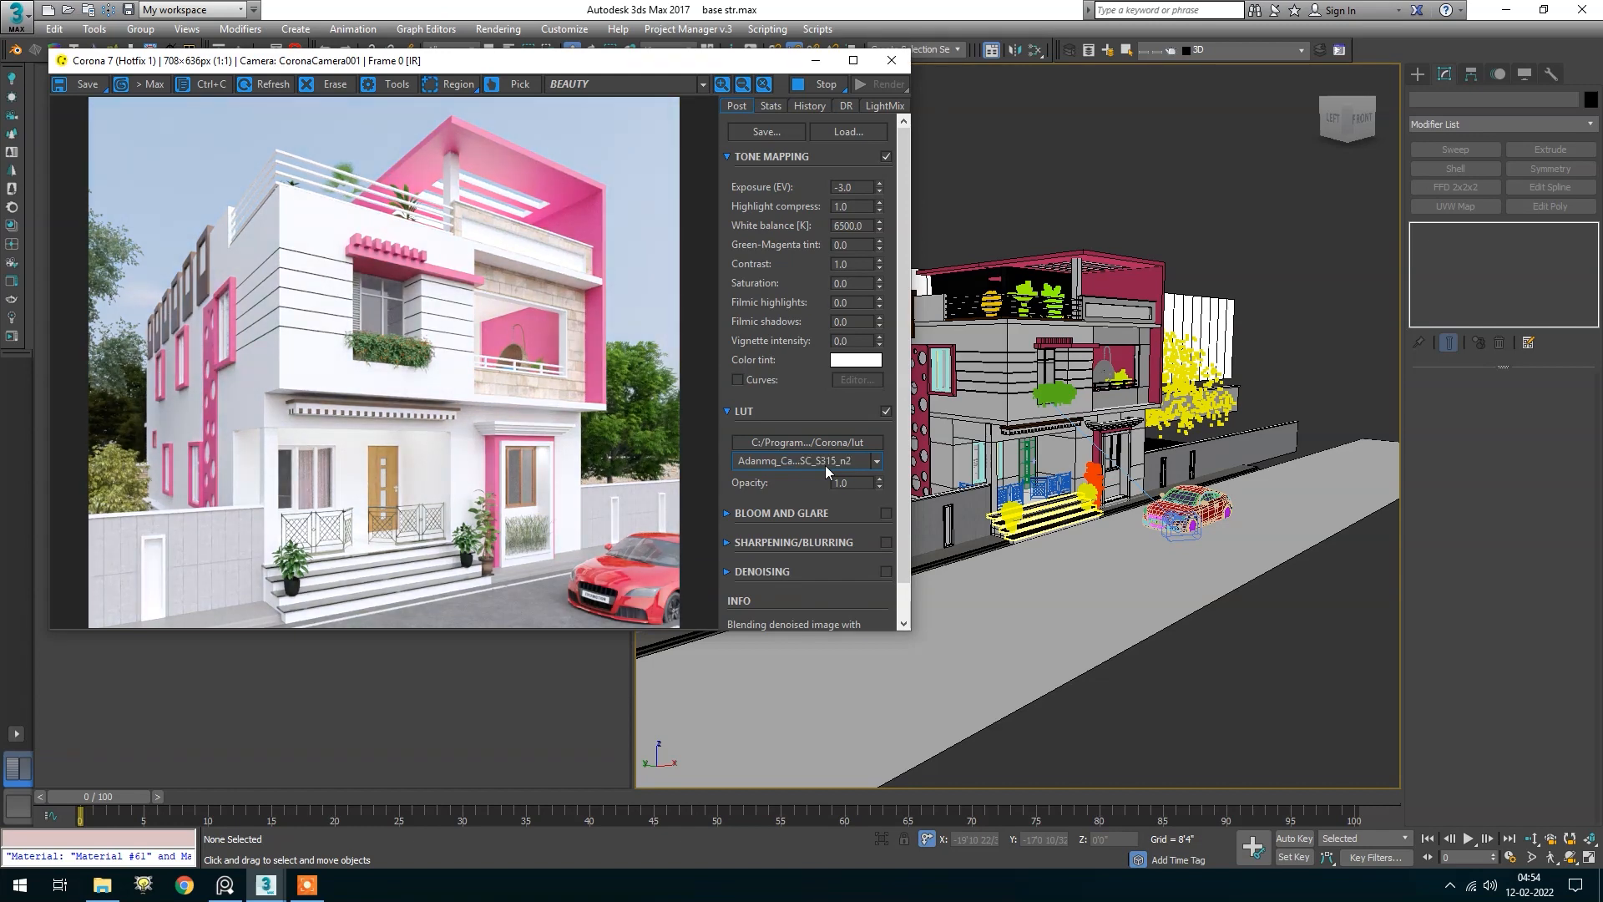
scroll(825, 464, down, 2)
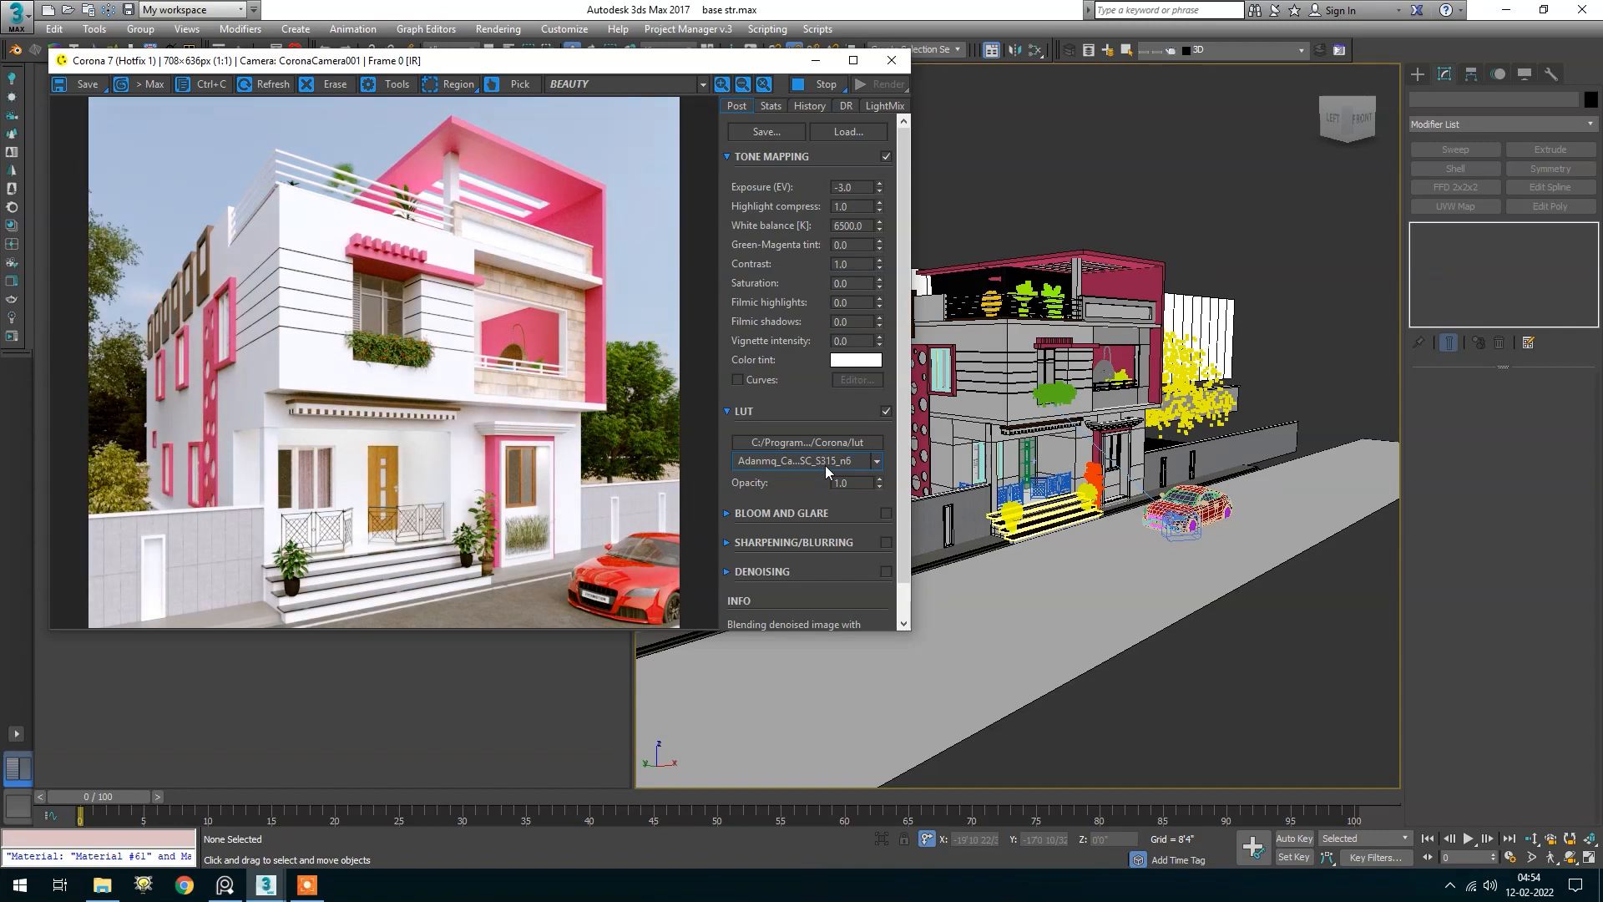
scroll(825, 465, down, 2)
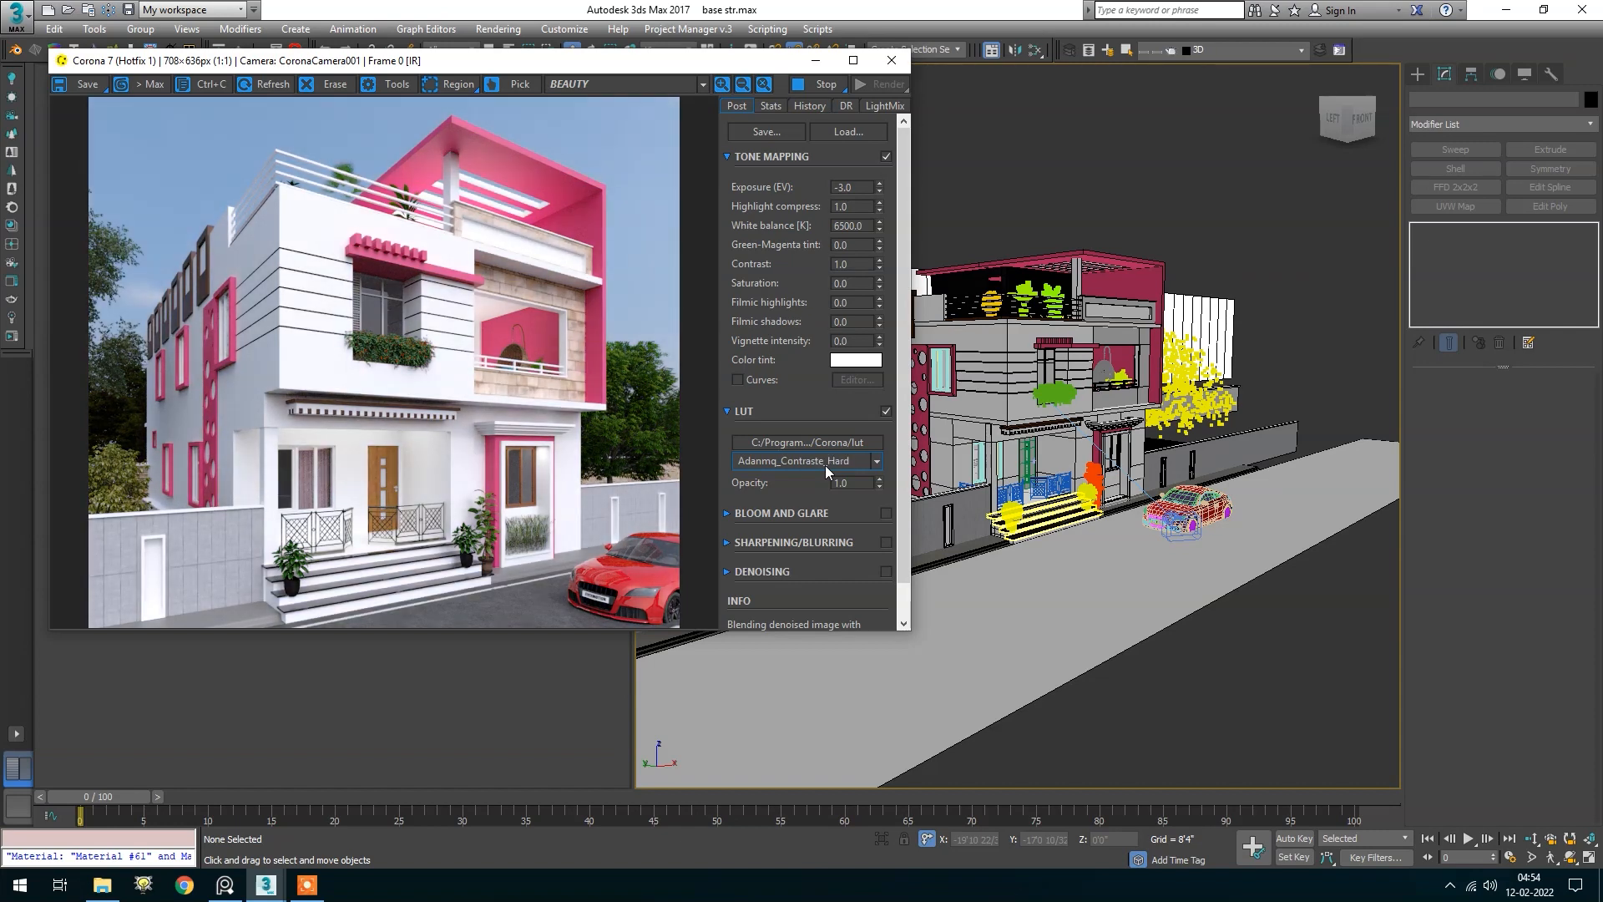
scroll(825, 464, down, 3)
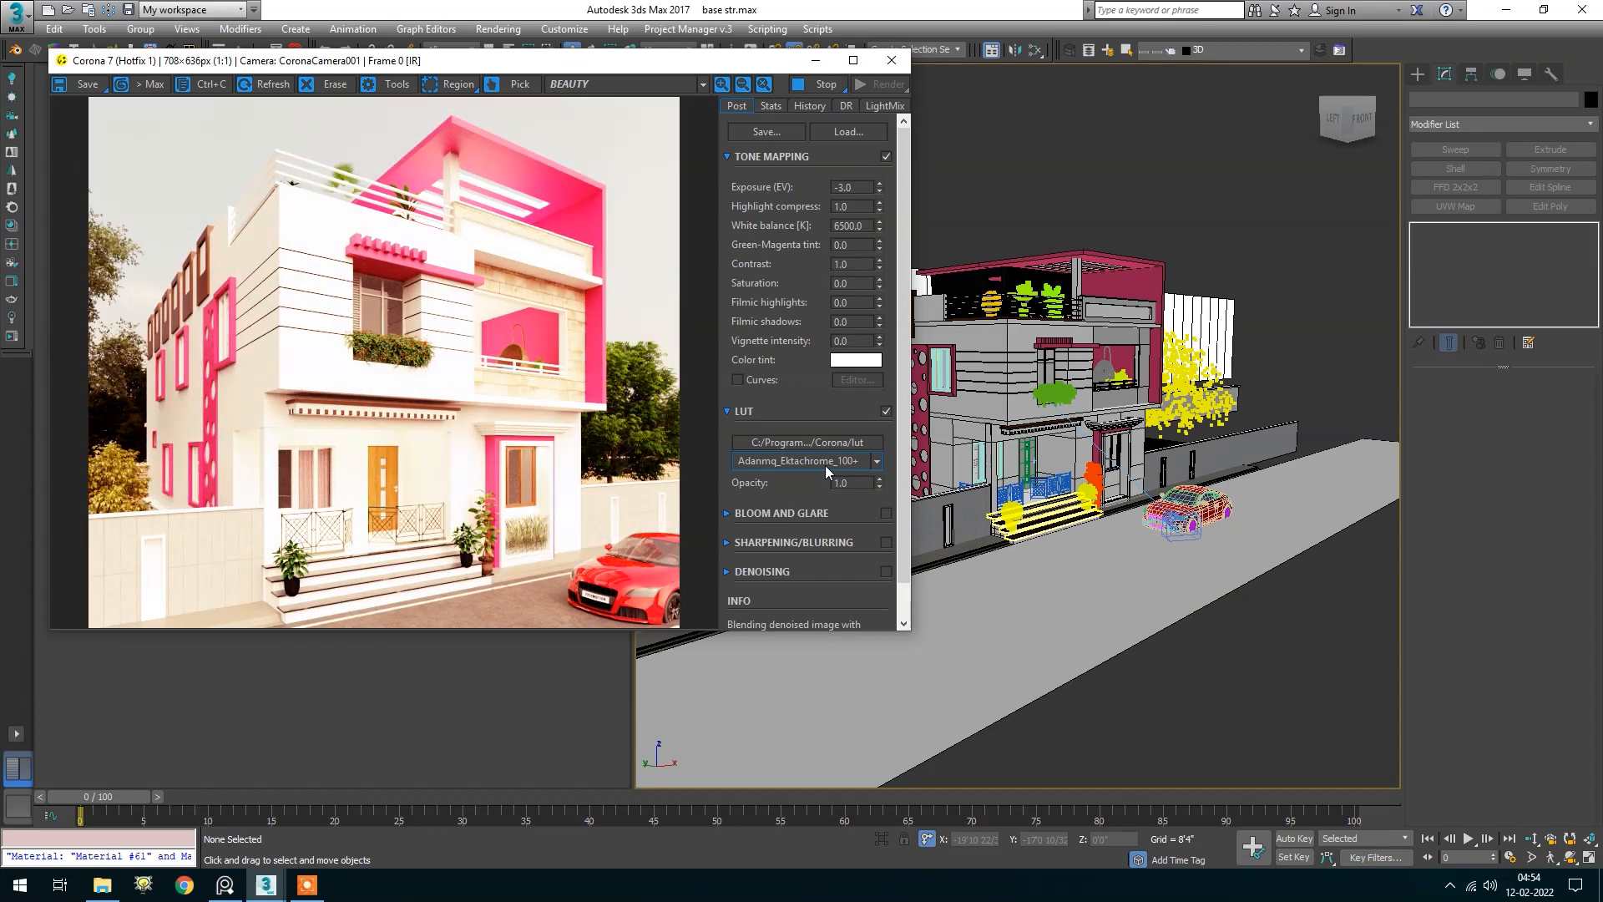
scroll(824, 465, down, 1)
Try further LUT presets beyond Adanmq_Ektachrome_100+, including Ektachrome variants and Adanmq_F125
mouse_move(879, 484)
mouse_down()
mouse_move(892, 643)
mouse_move(884, 483)
mouse_up()
click(879, 464)
click(877, 464)
scroll(843, 460, down, 1)
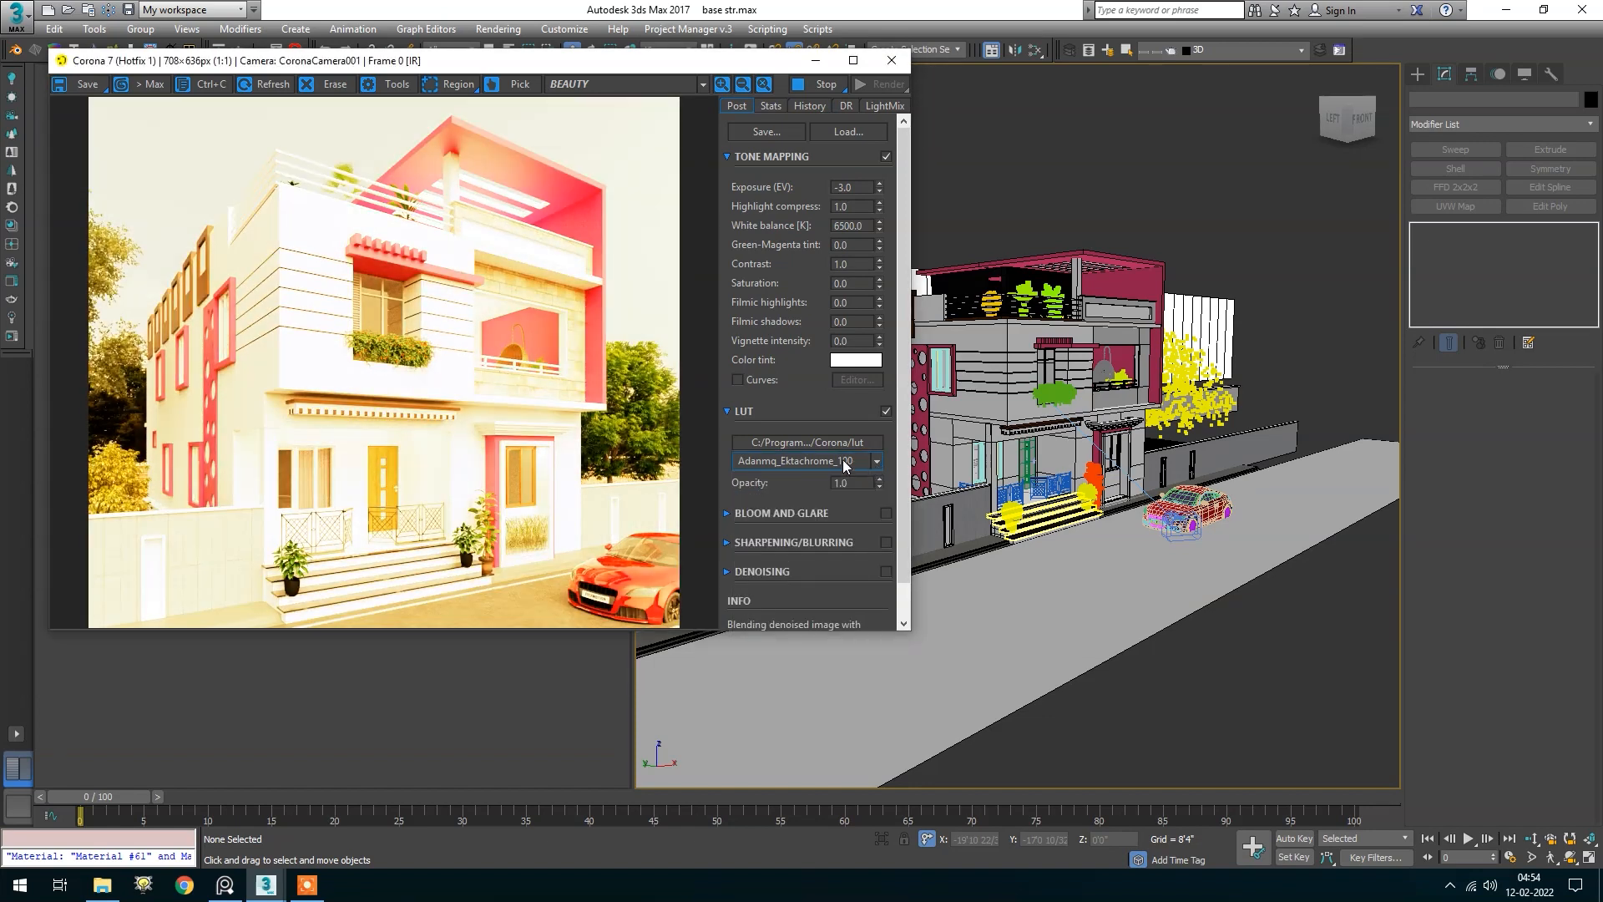
scroll(844, 459, down, 1)
scroll(843, 459, down, 1)
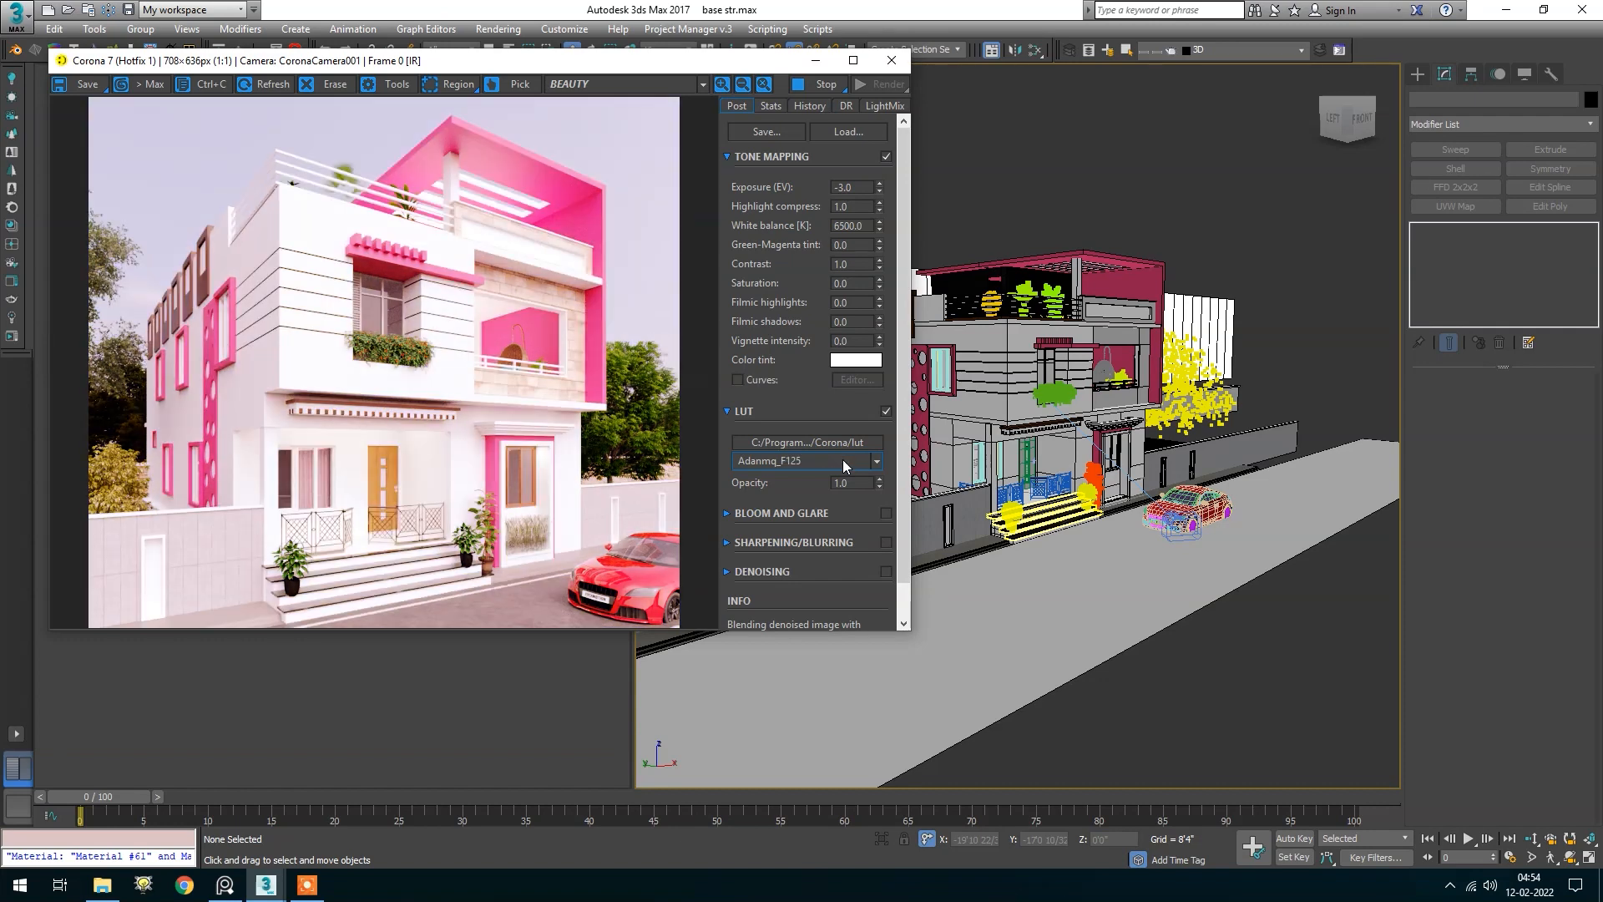
Return the LUT effect to the Adanmq_Advantix_100 preset
click(843, 459)
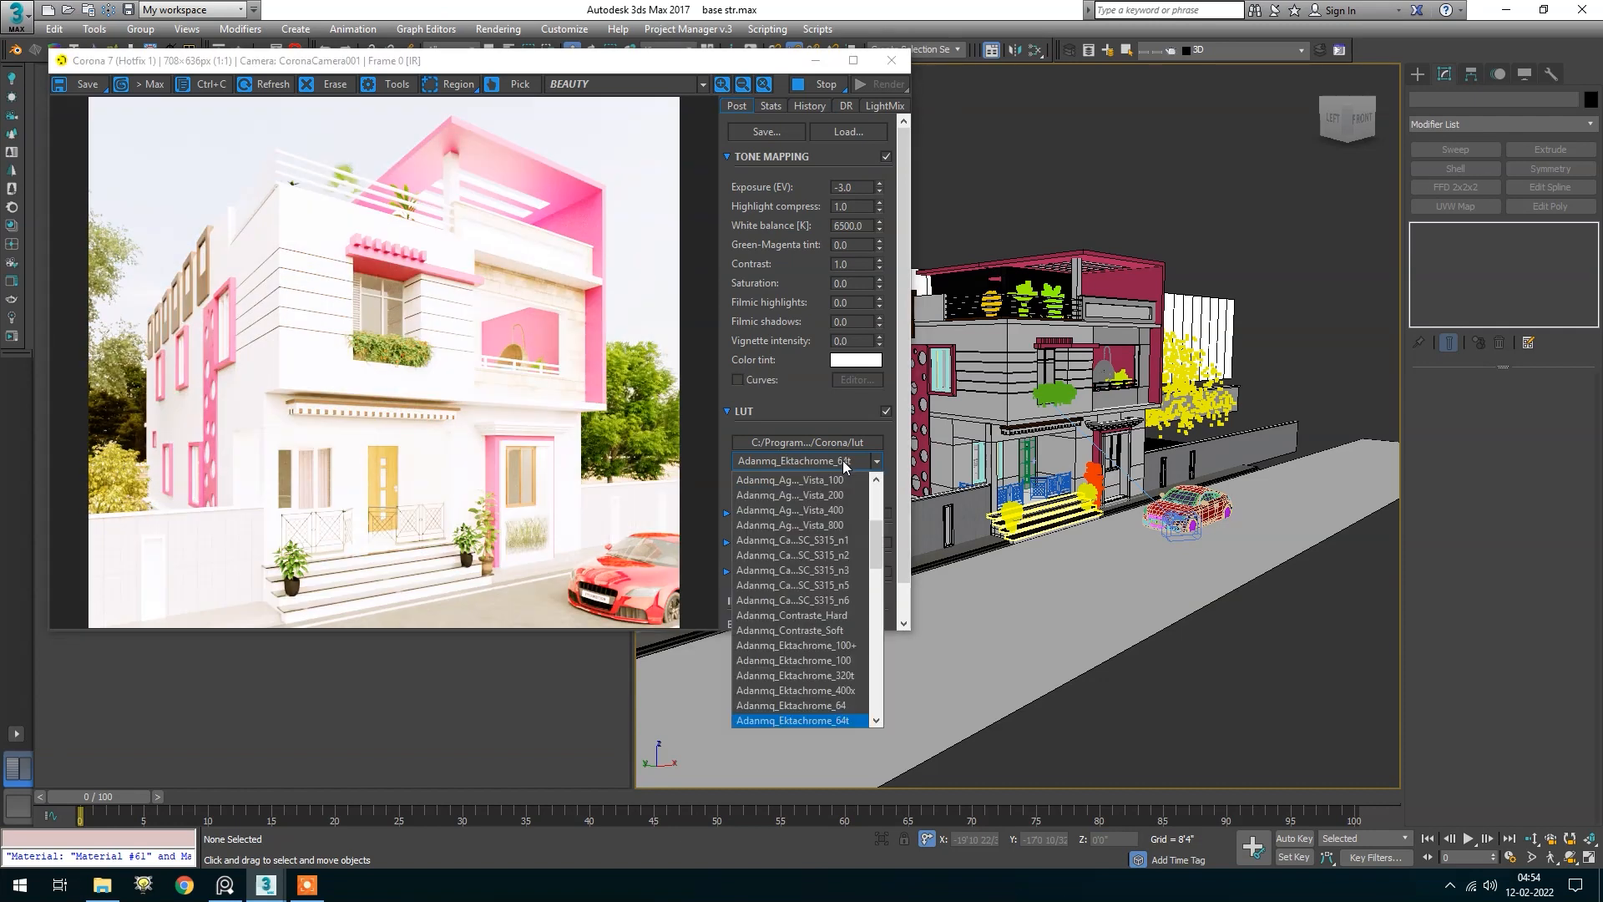
scroll(845, 501, up, 7)
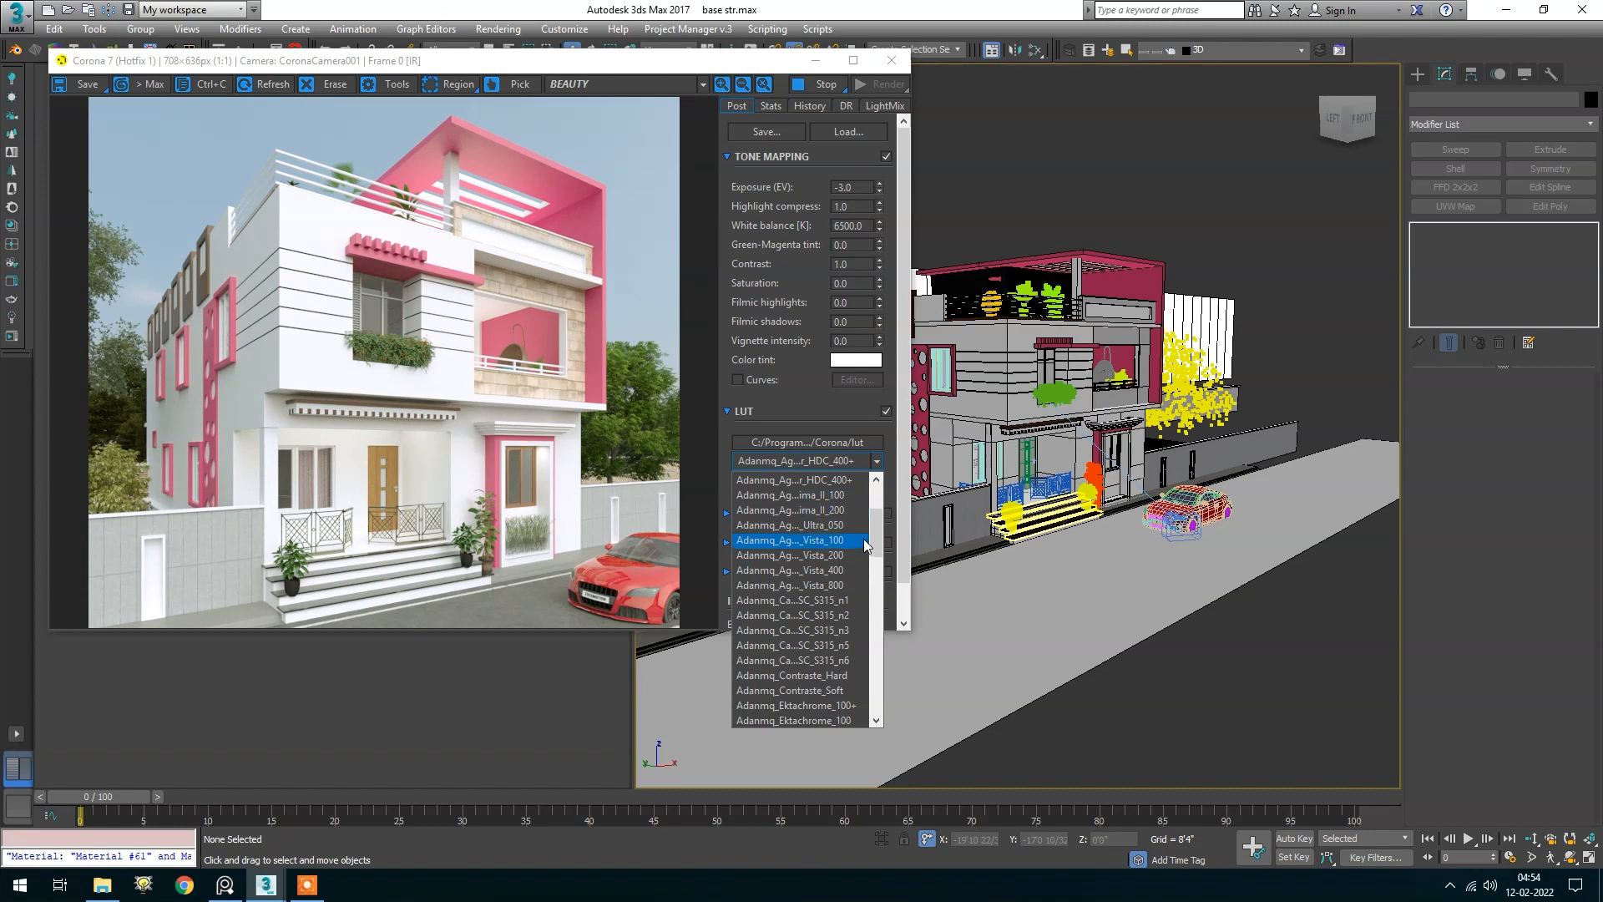
scroll(860, 508, up, 1)
drag(875, 542, 872, 487)
click(844, 481)
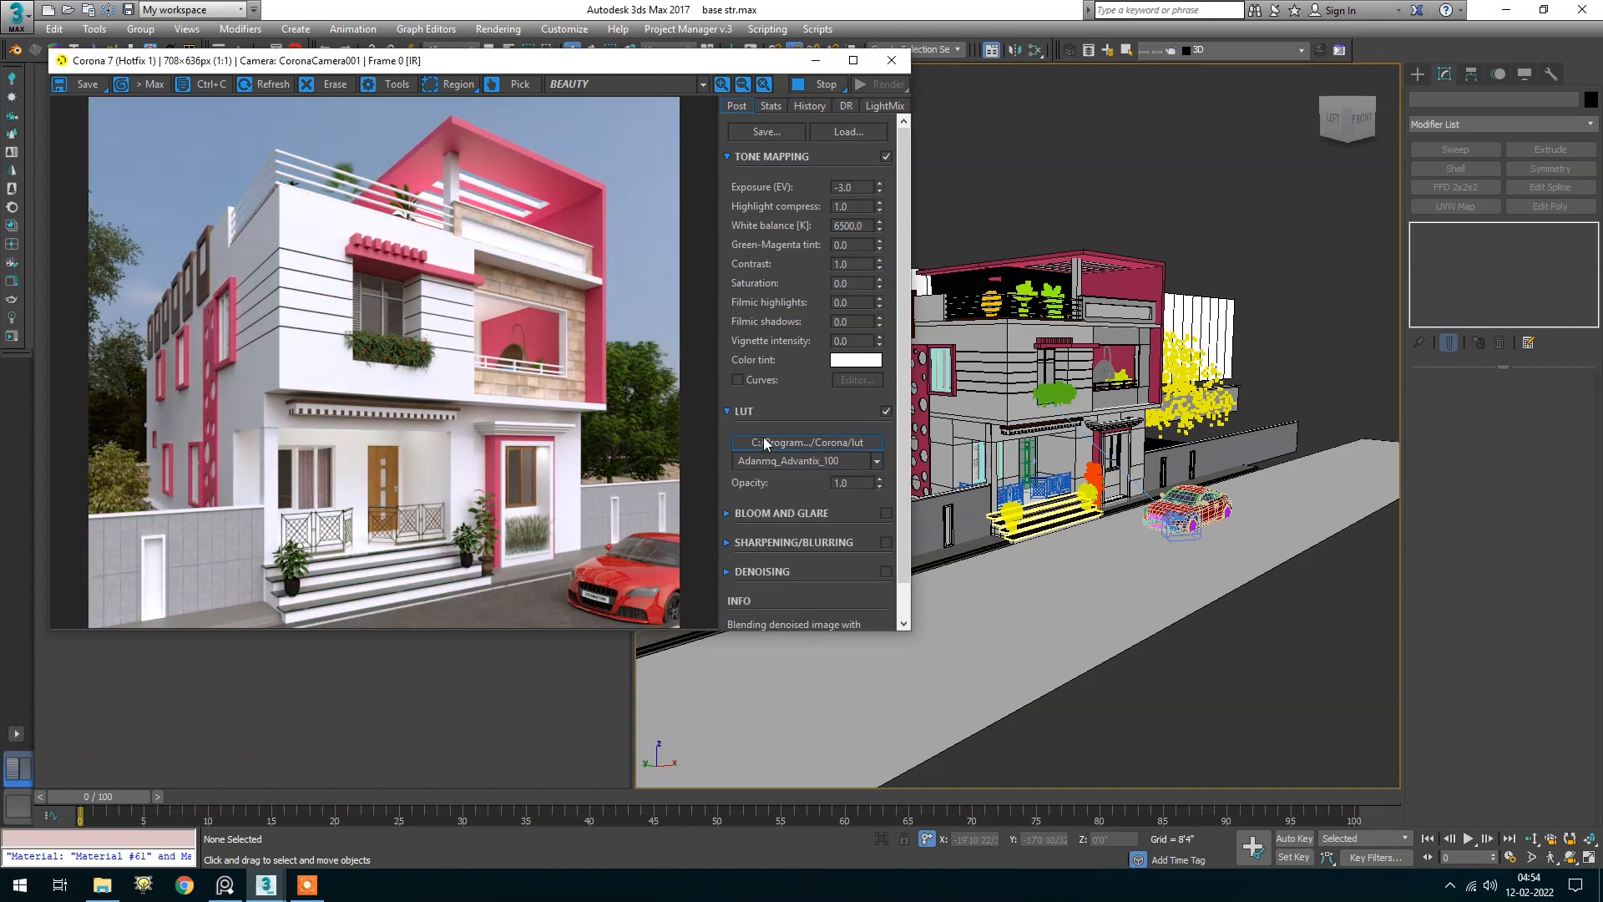
Compare the render with the LUT off and on, and lower the LUT opacity to 0.816
click(887, 411)
click(887, 412)
drag(882, 495, 885, 517)
Try Bloom and Glare on the beauty render and examine the upper window planter and the entrance facade up close
click(886, 514)
scroll(284, 284, up, 2)
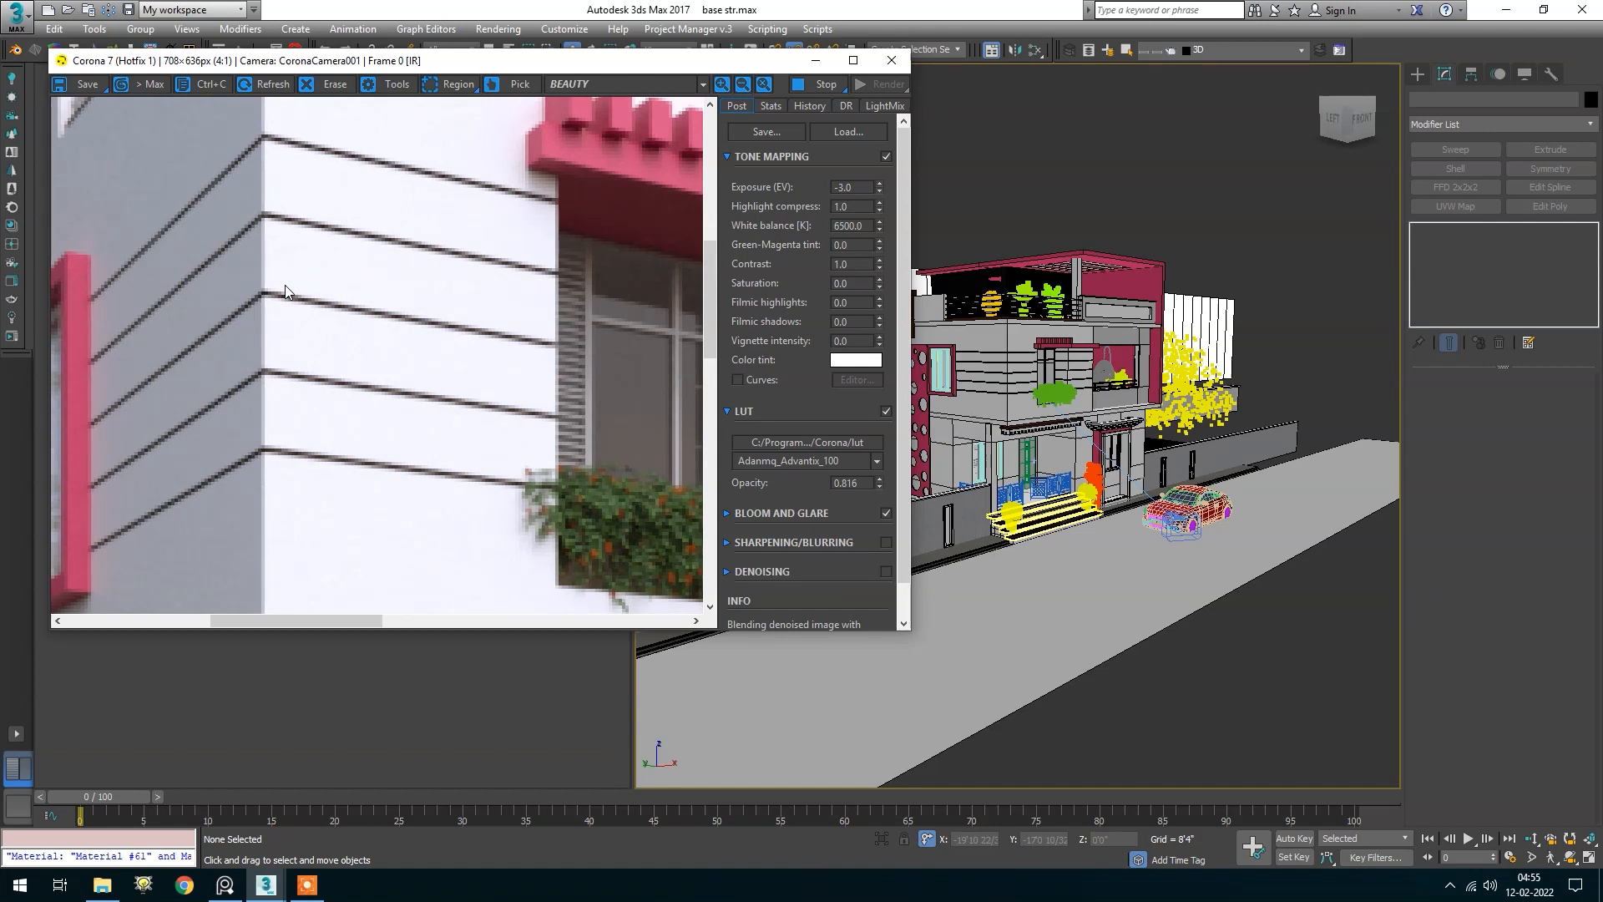
scroll(290, 314, down, 1)
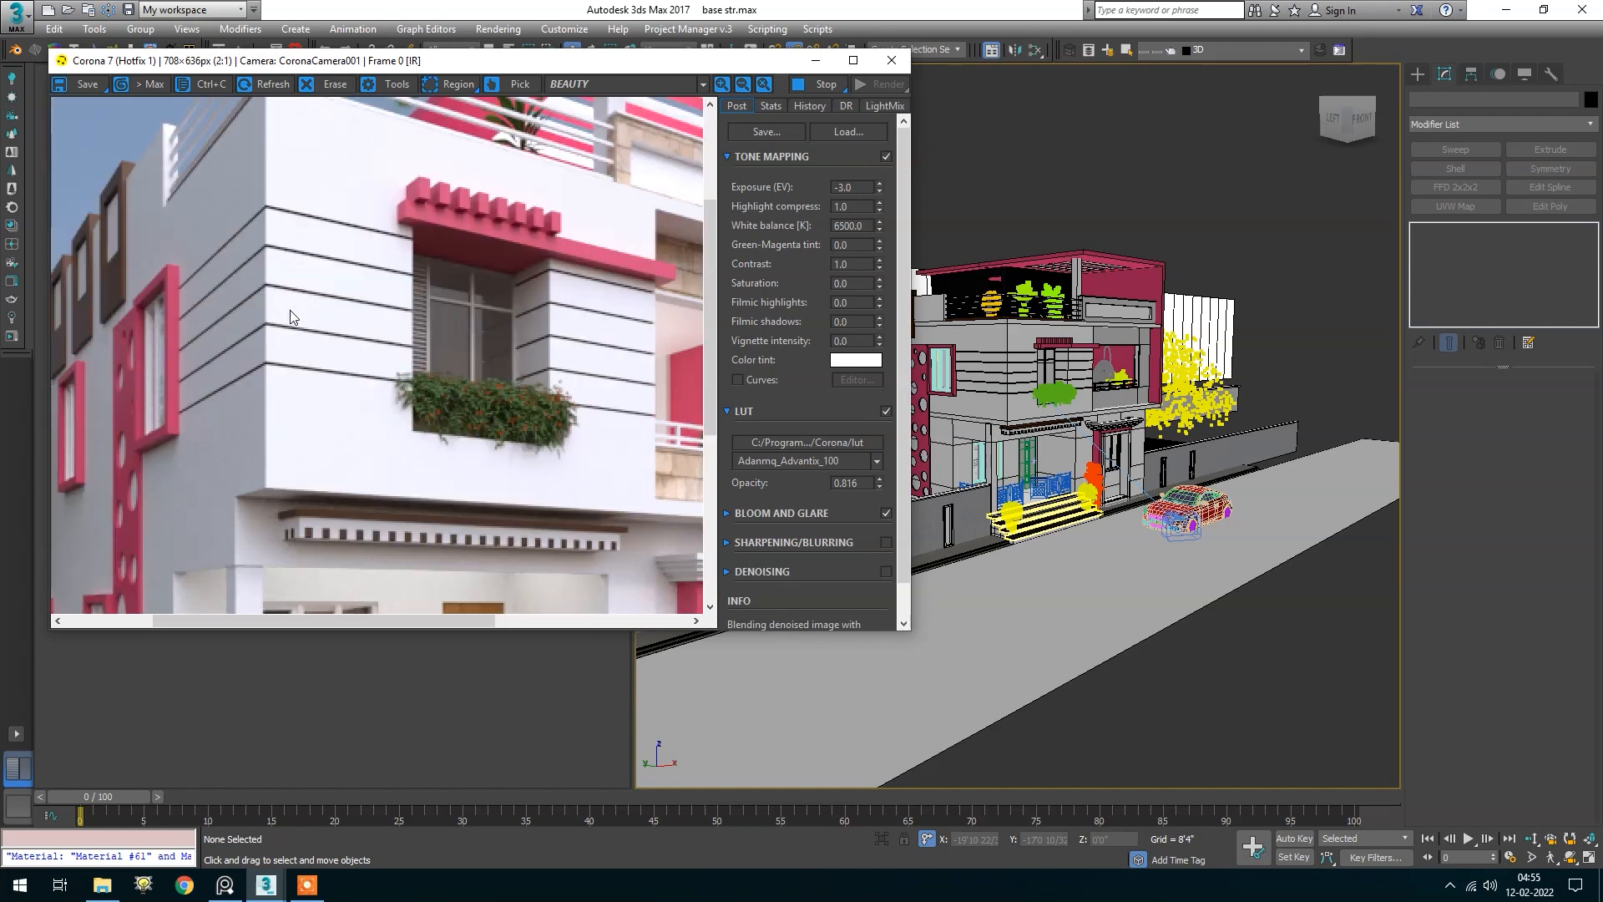
scroll(533, 411, up, 1)
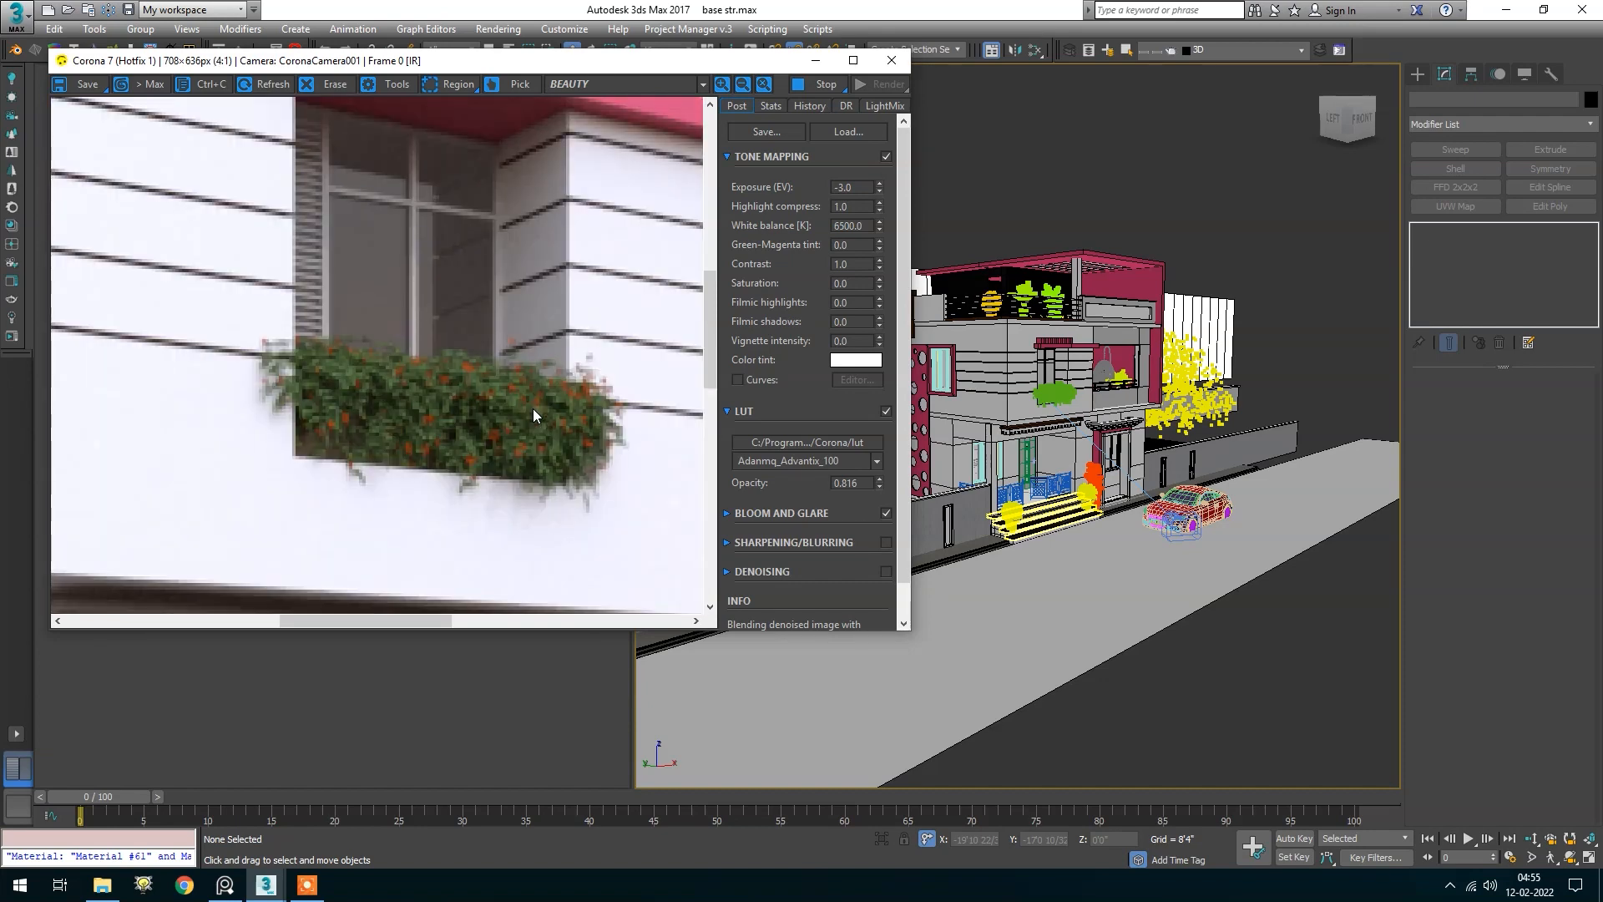
scroll(508, 413, down, 2)
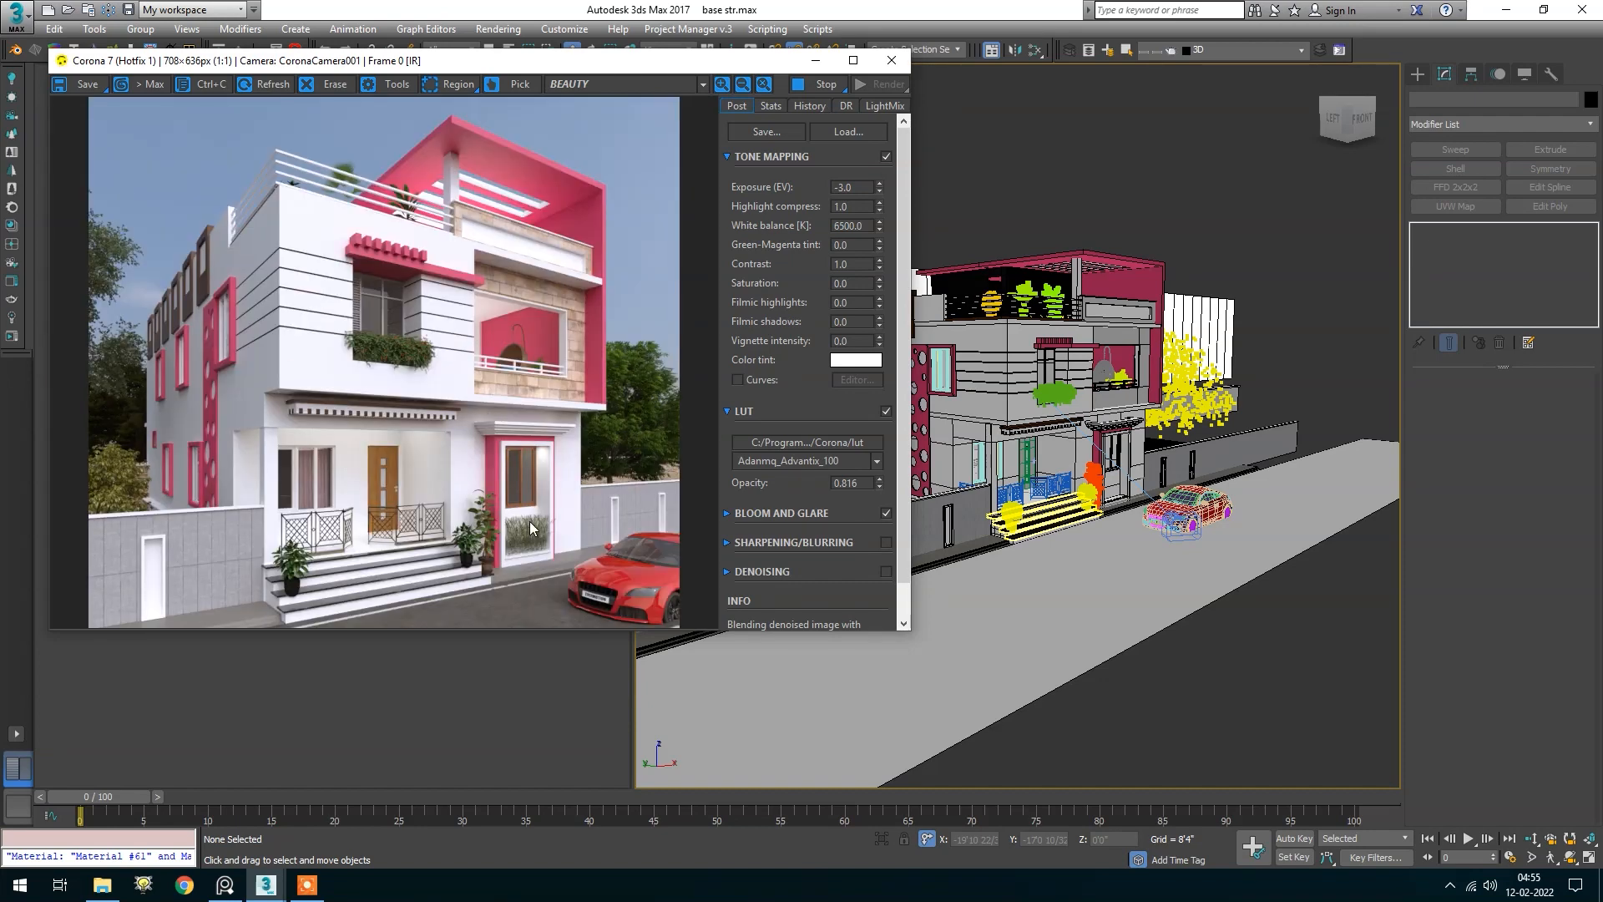
scroll(529, 524, up, 2)
scroll(539, 512, down, 2)
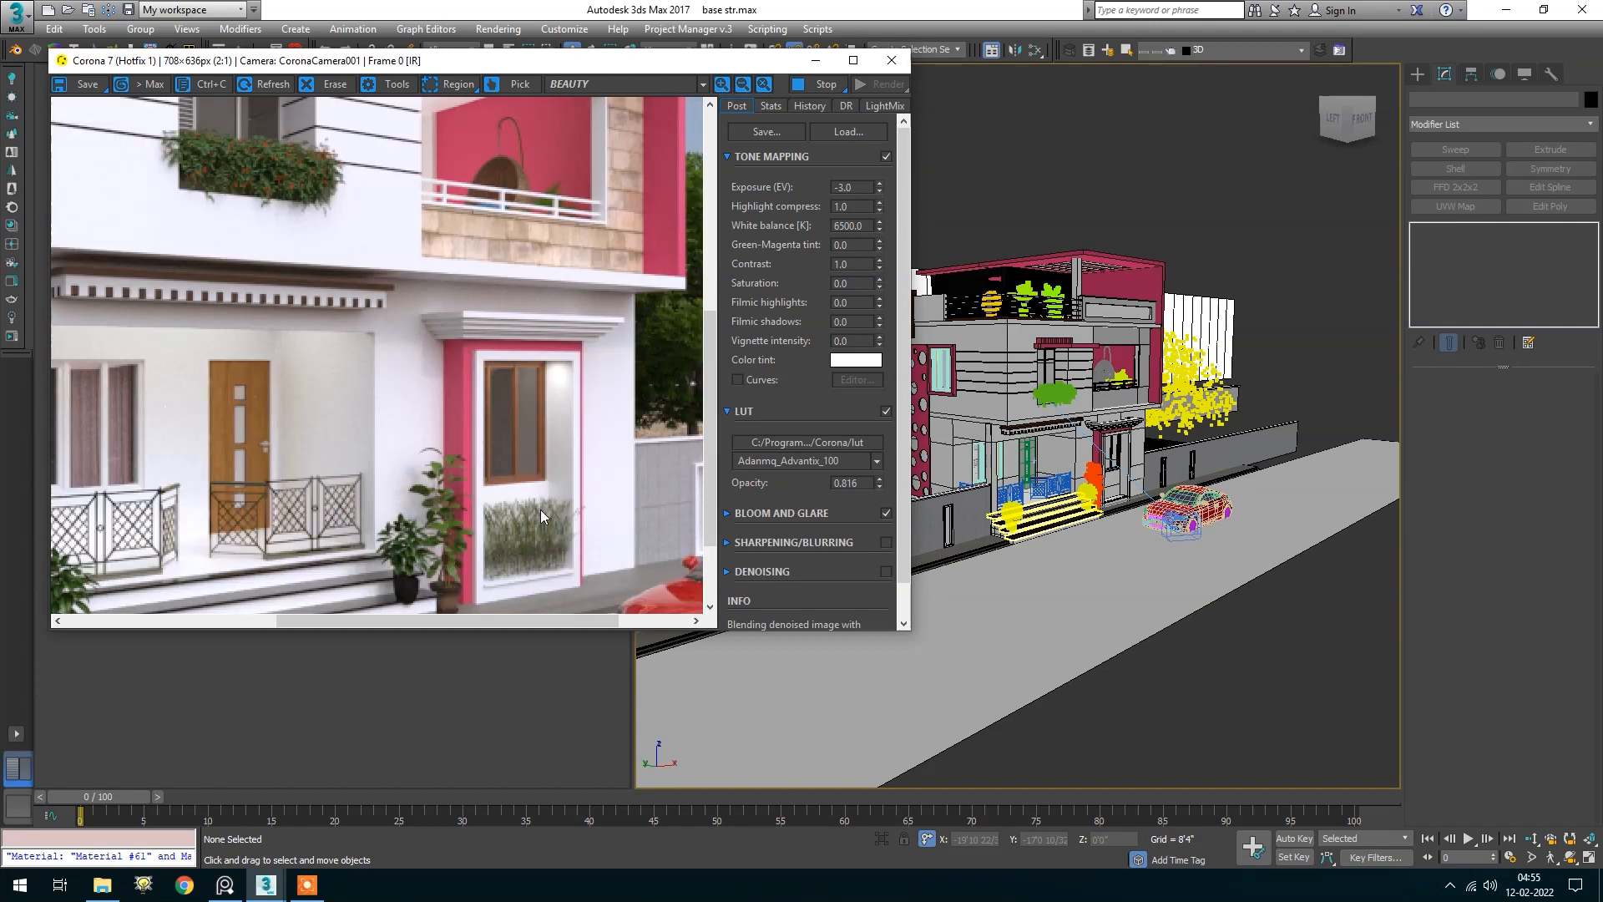
scroll(544, 511, up, 2)
scroll(544, 511, down, 2)
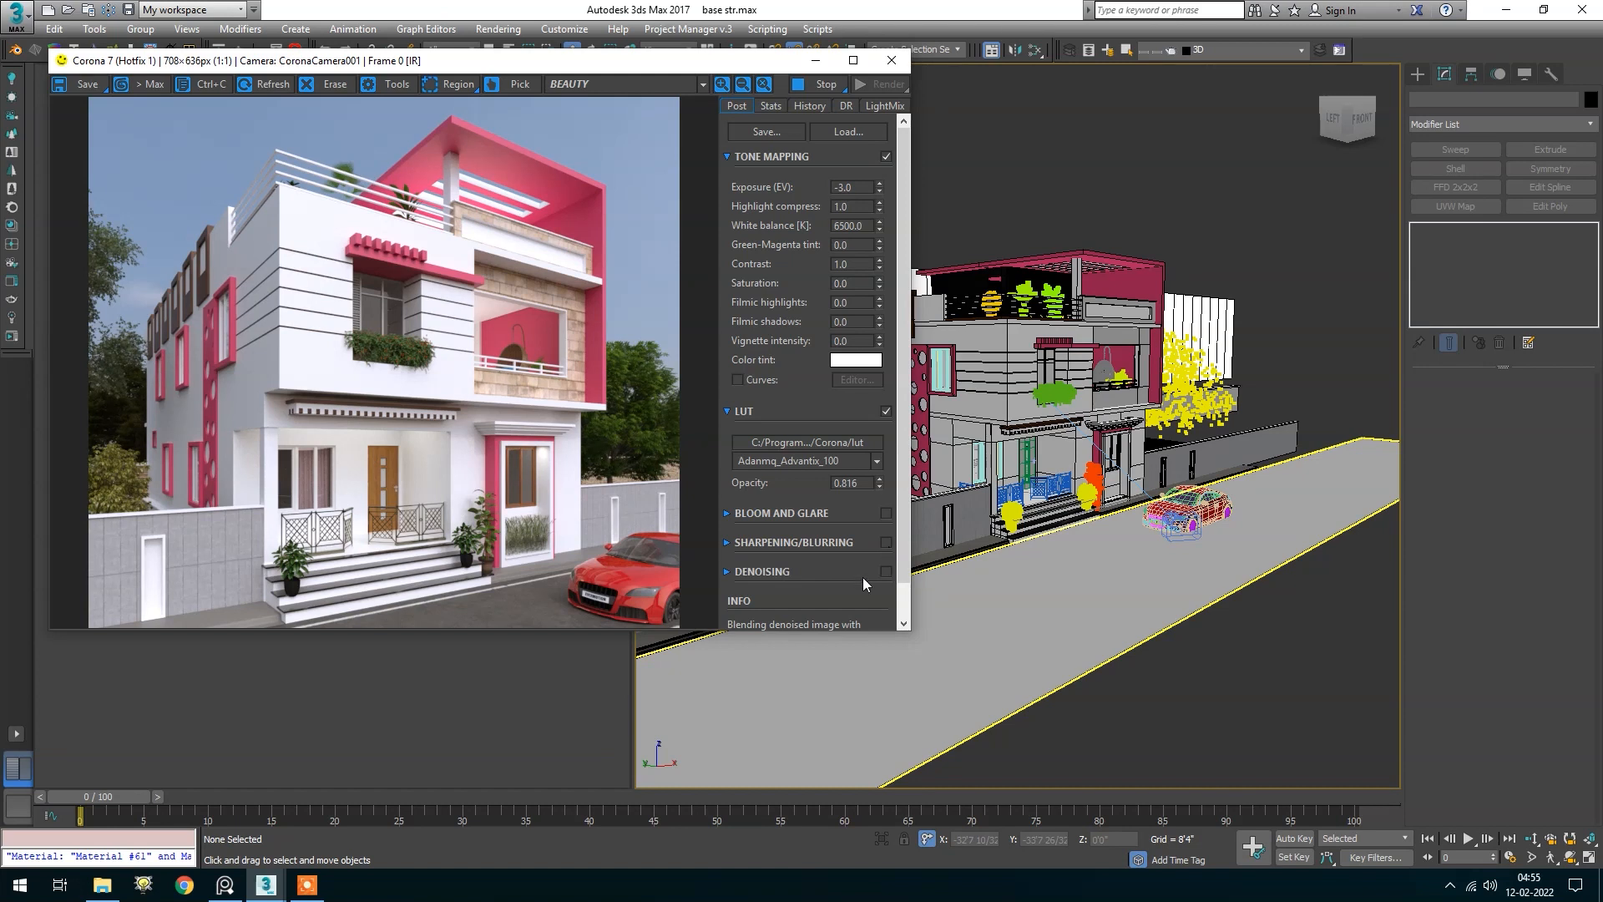
Expand the frame buffer's Denoising section and set the denoising mode to Corona High Quality in Render Setup's scene settings
click(728, 572)
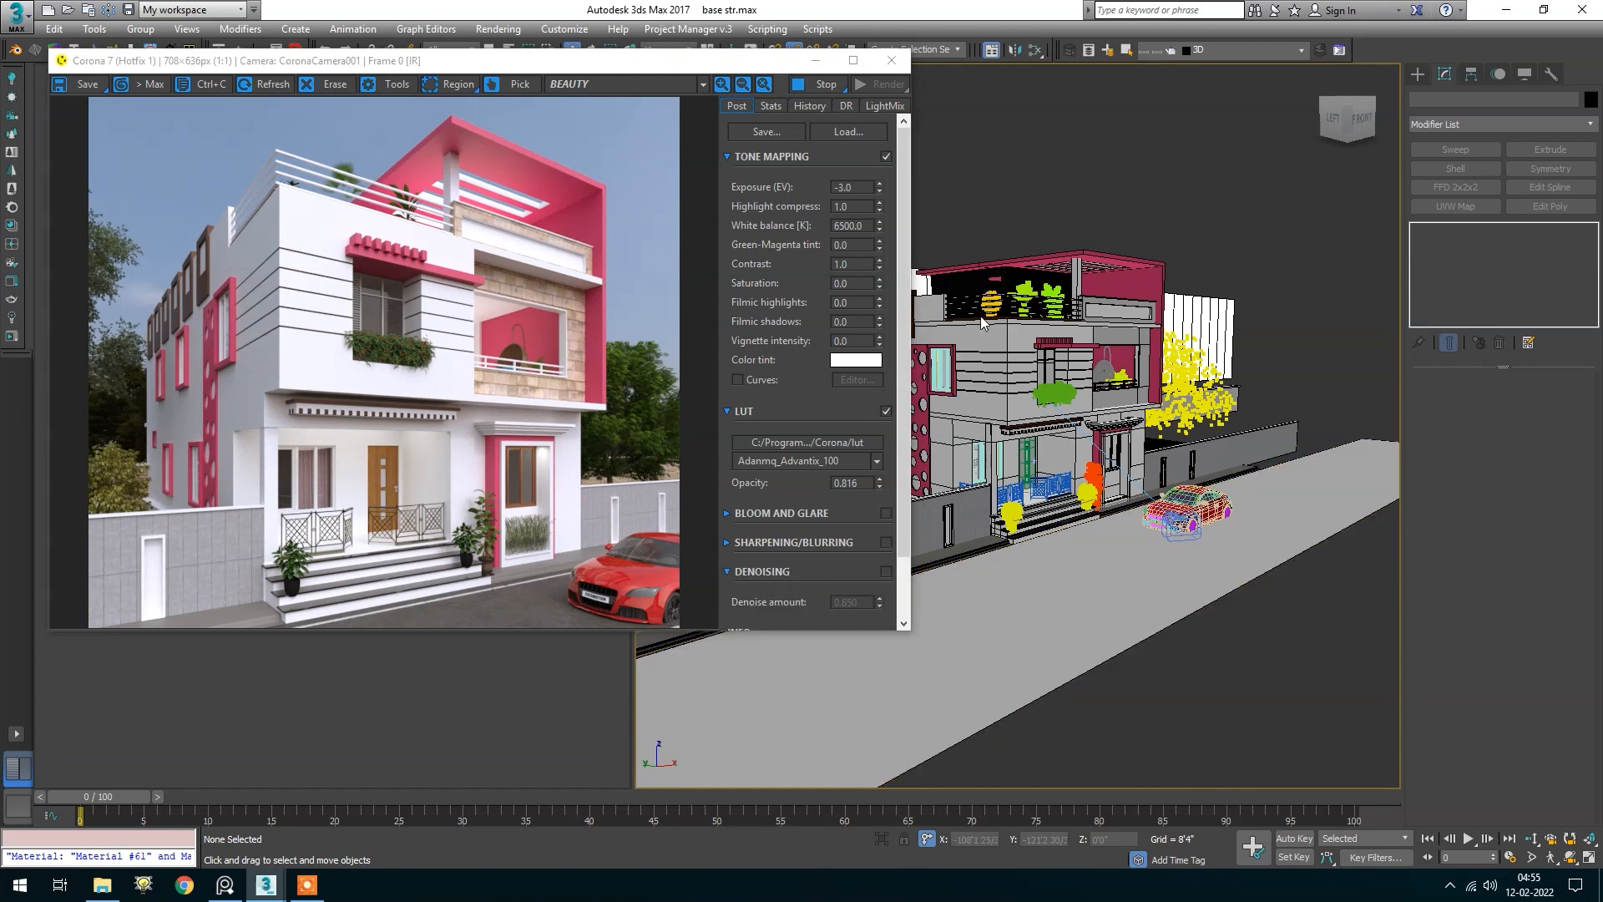
key(F10)
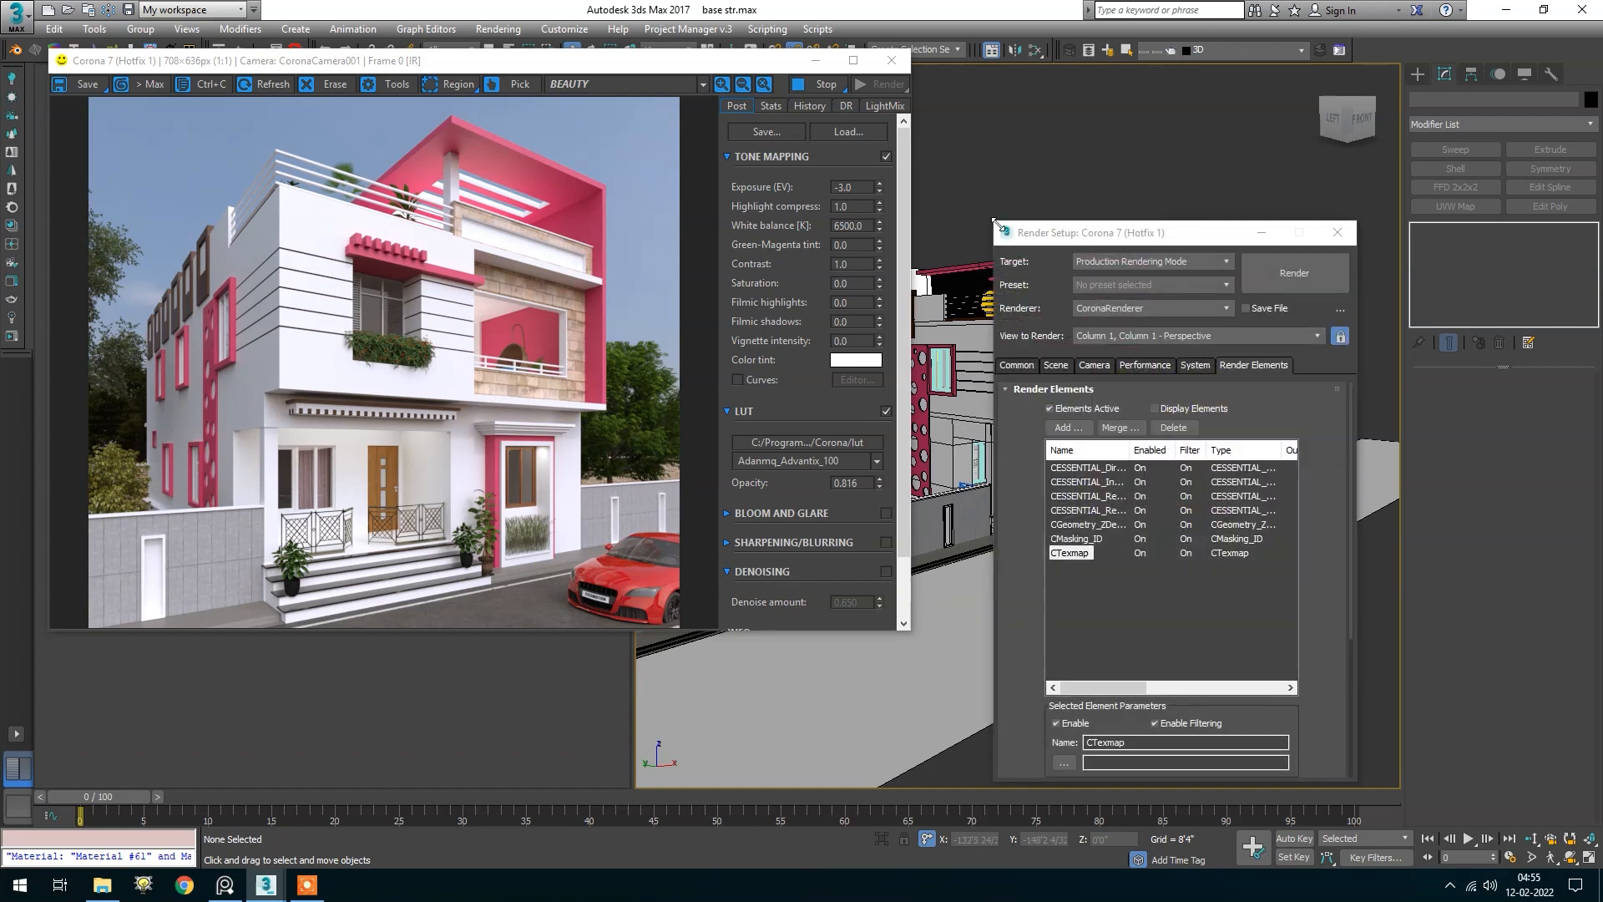
click(1050, 365)
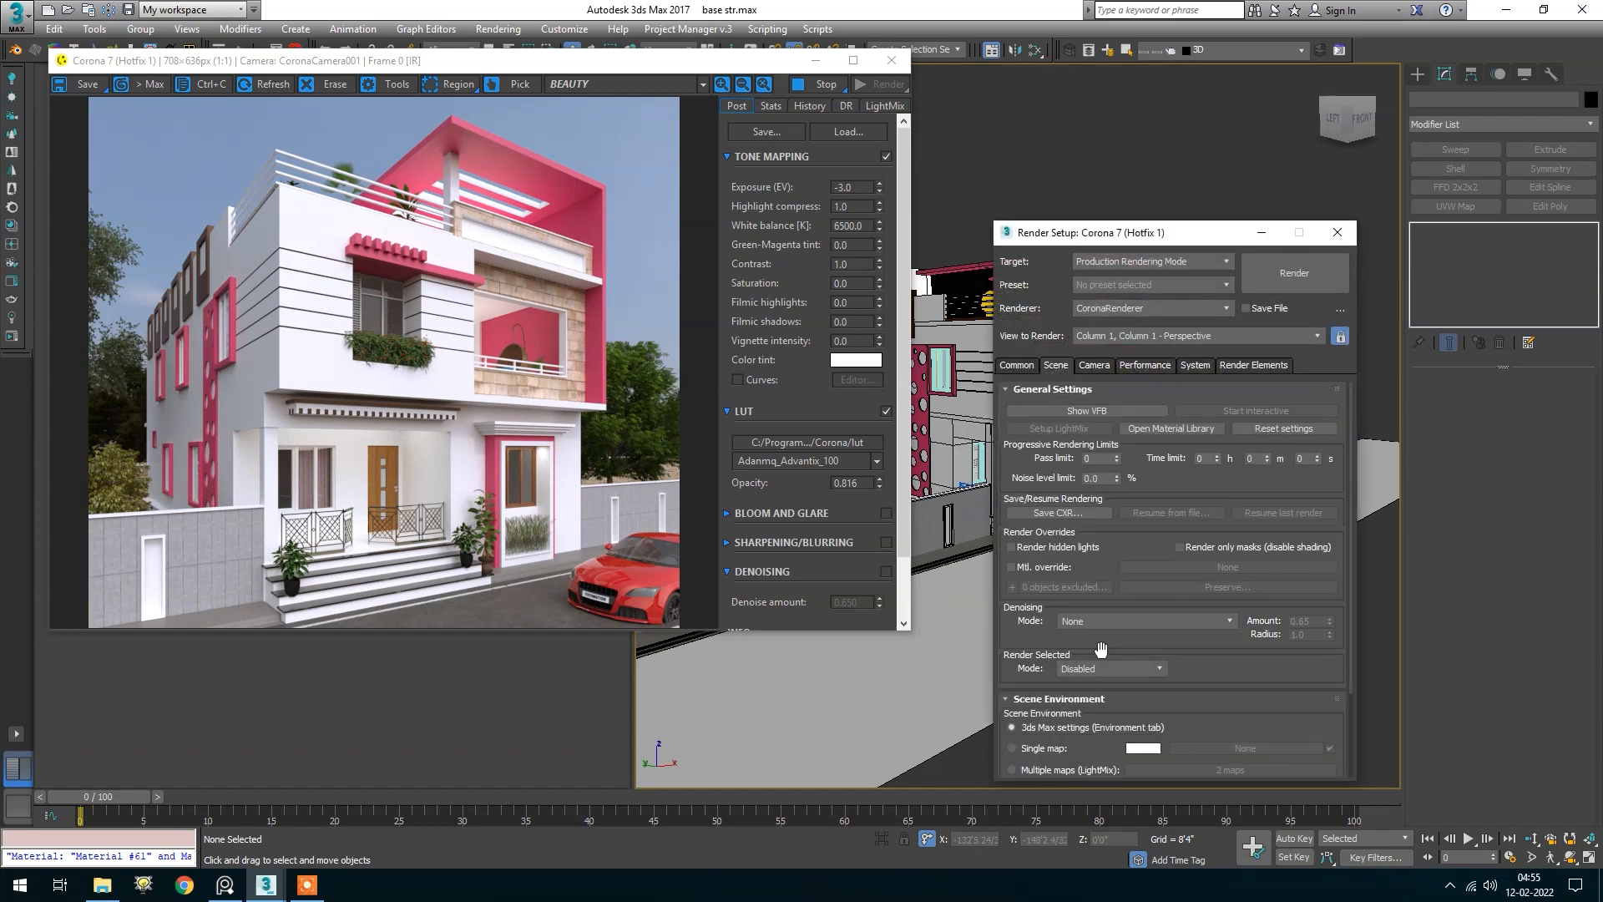
click(1093, 622)
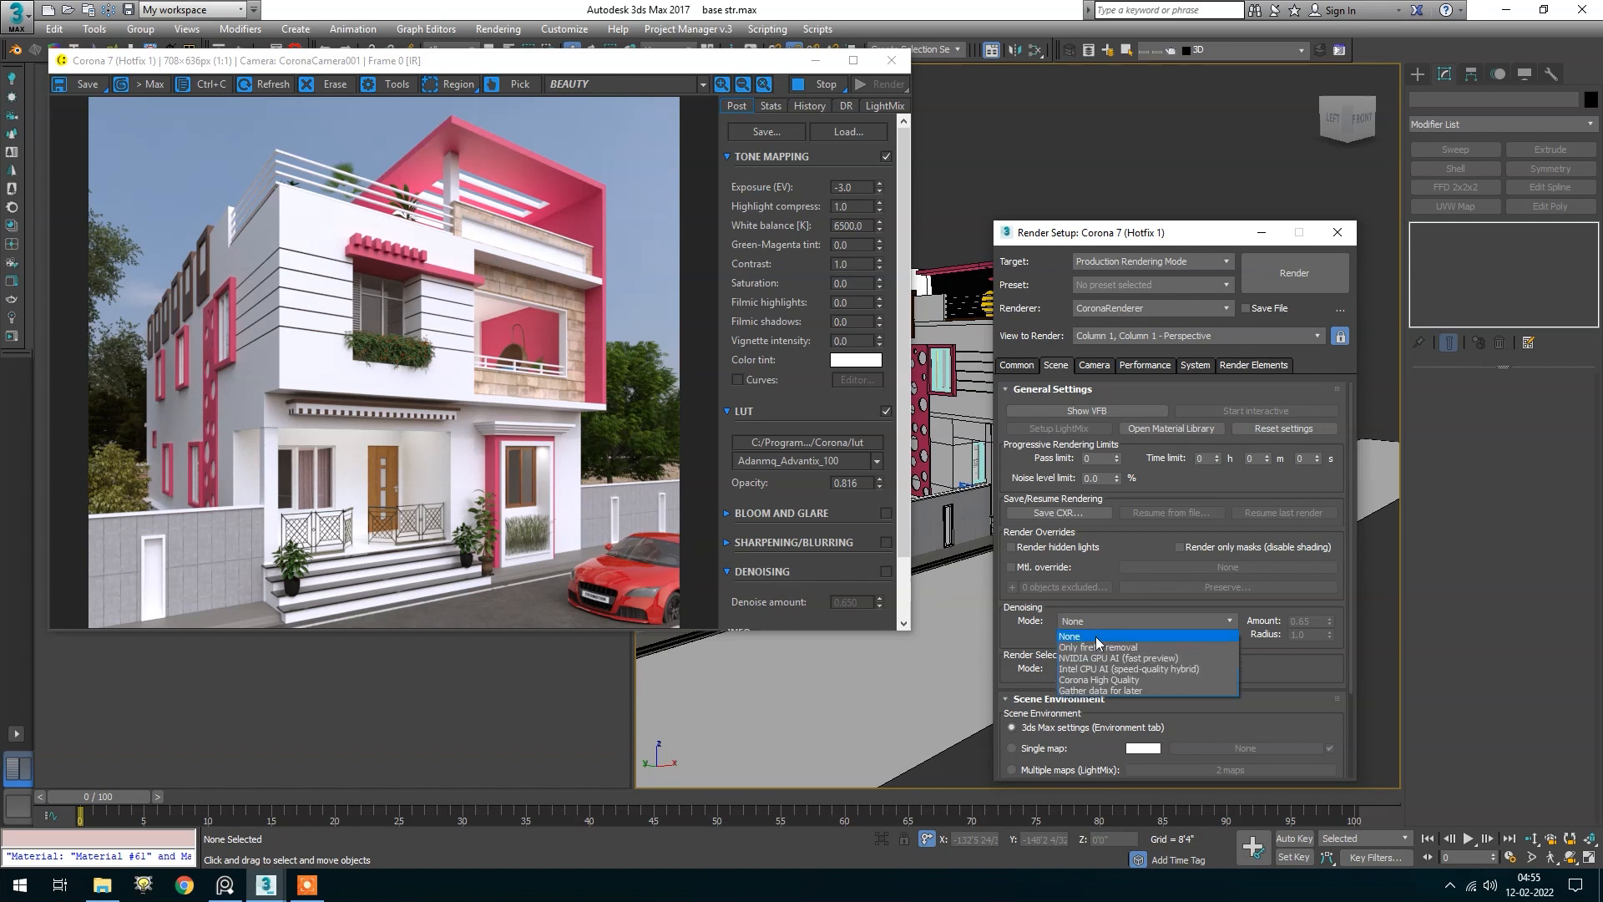
click(1111, 673)
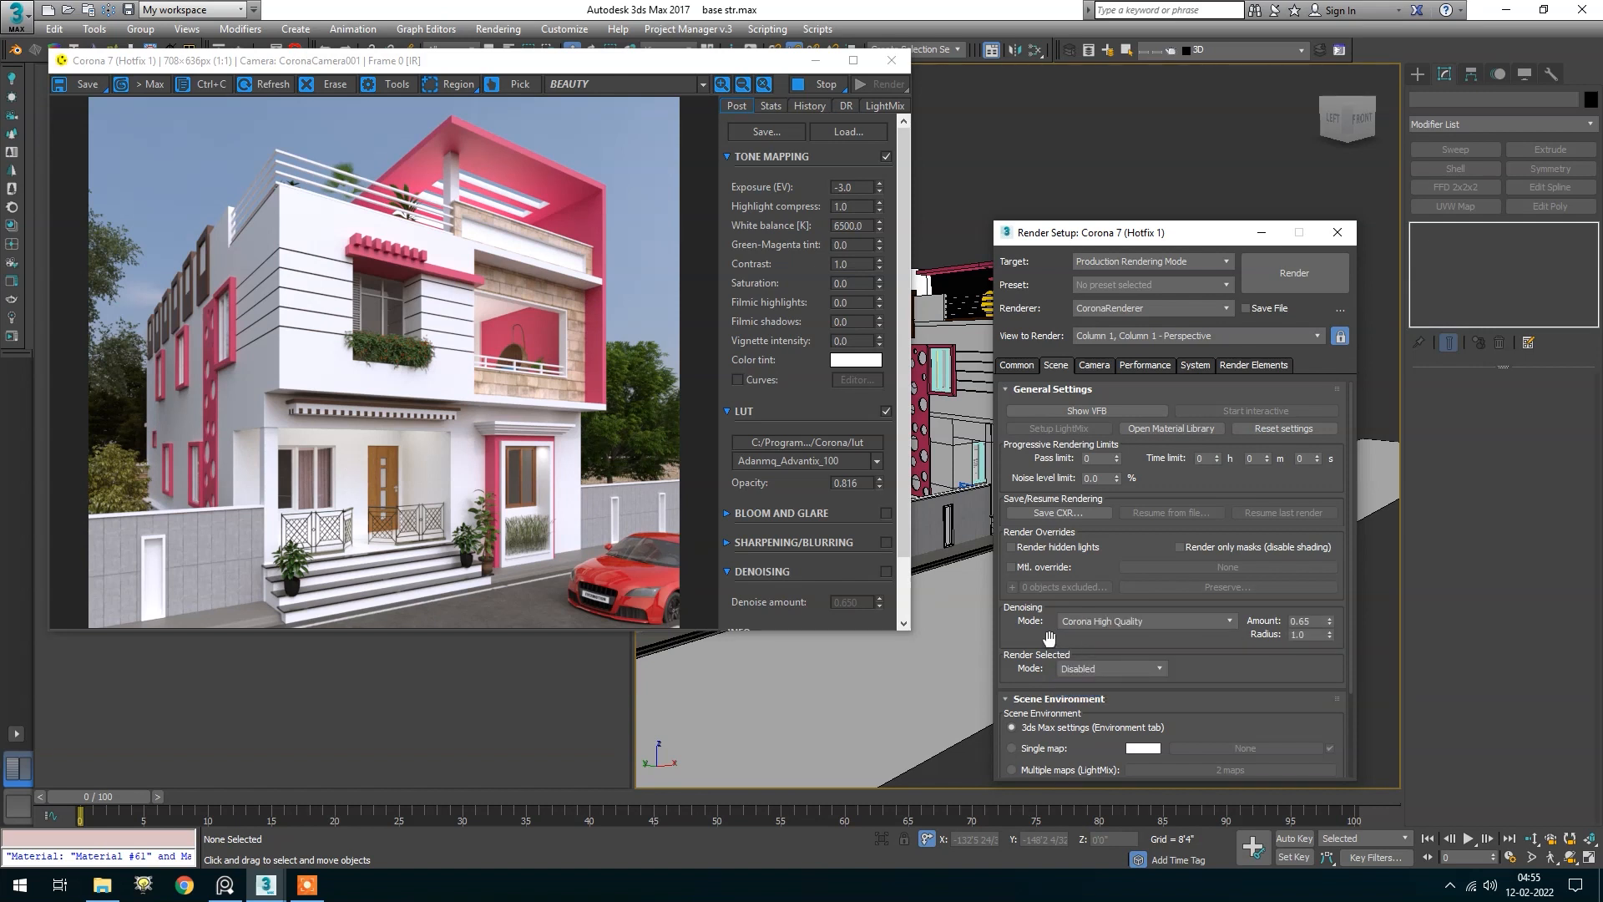
click(1087, 621)
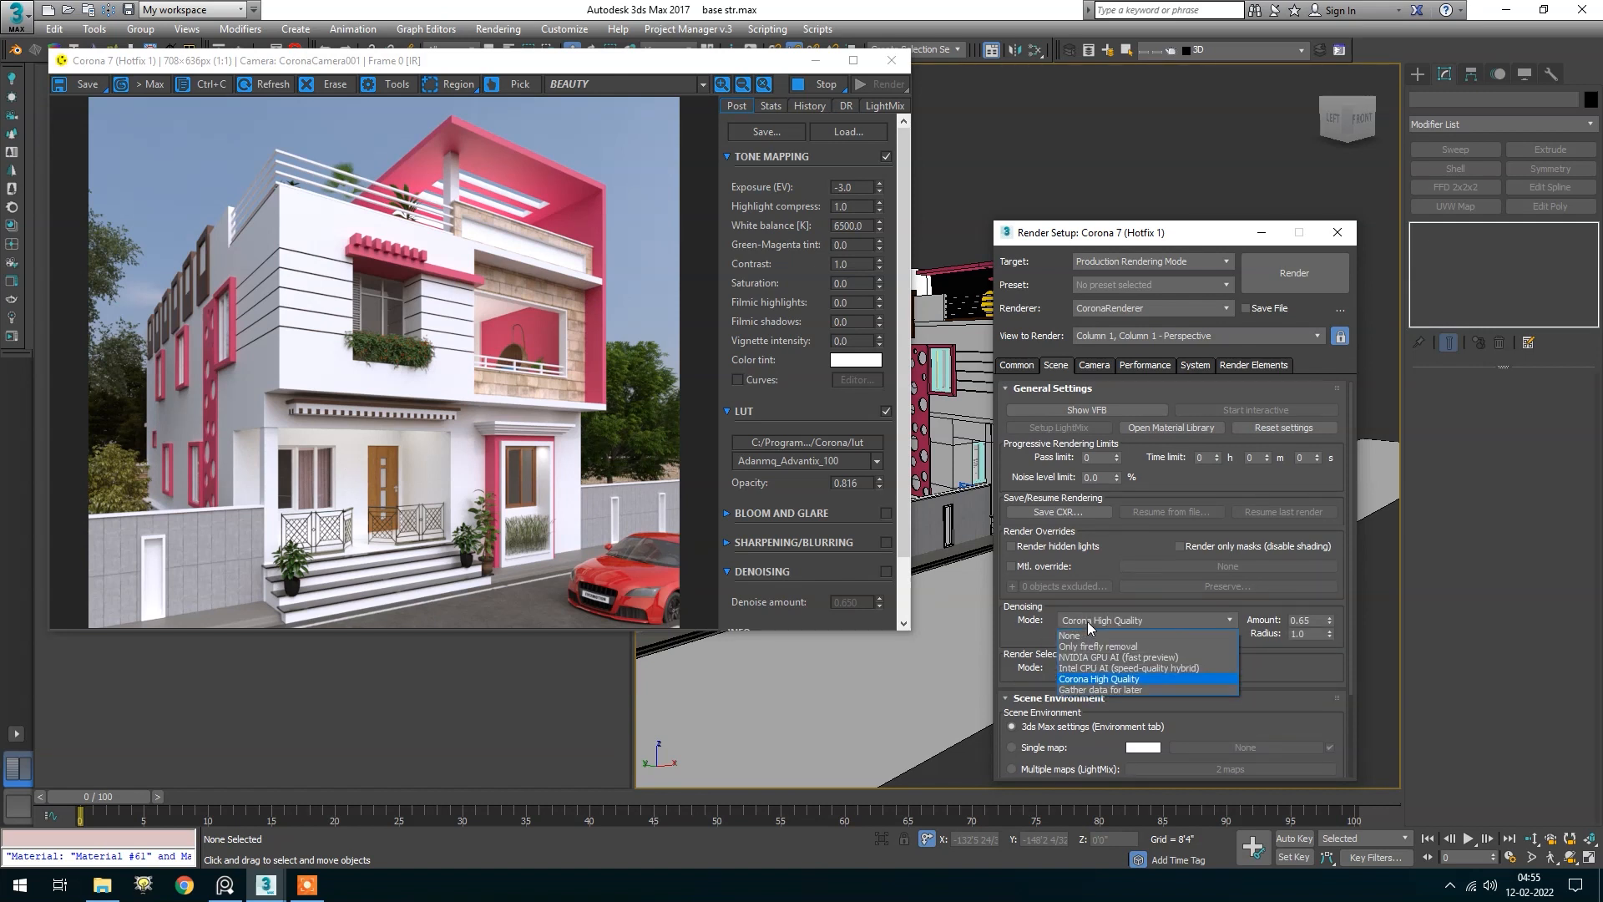
click(1089, 620)
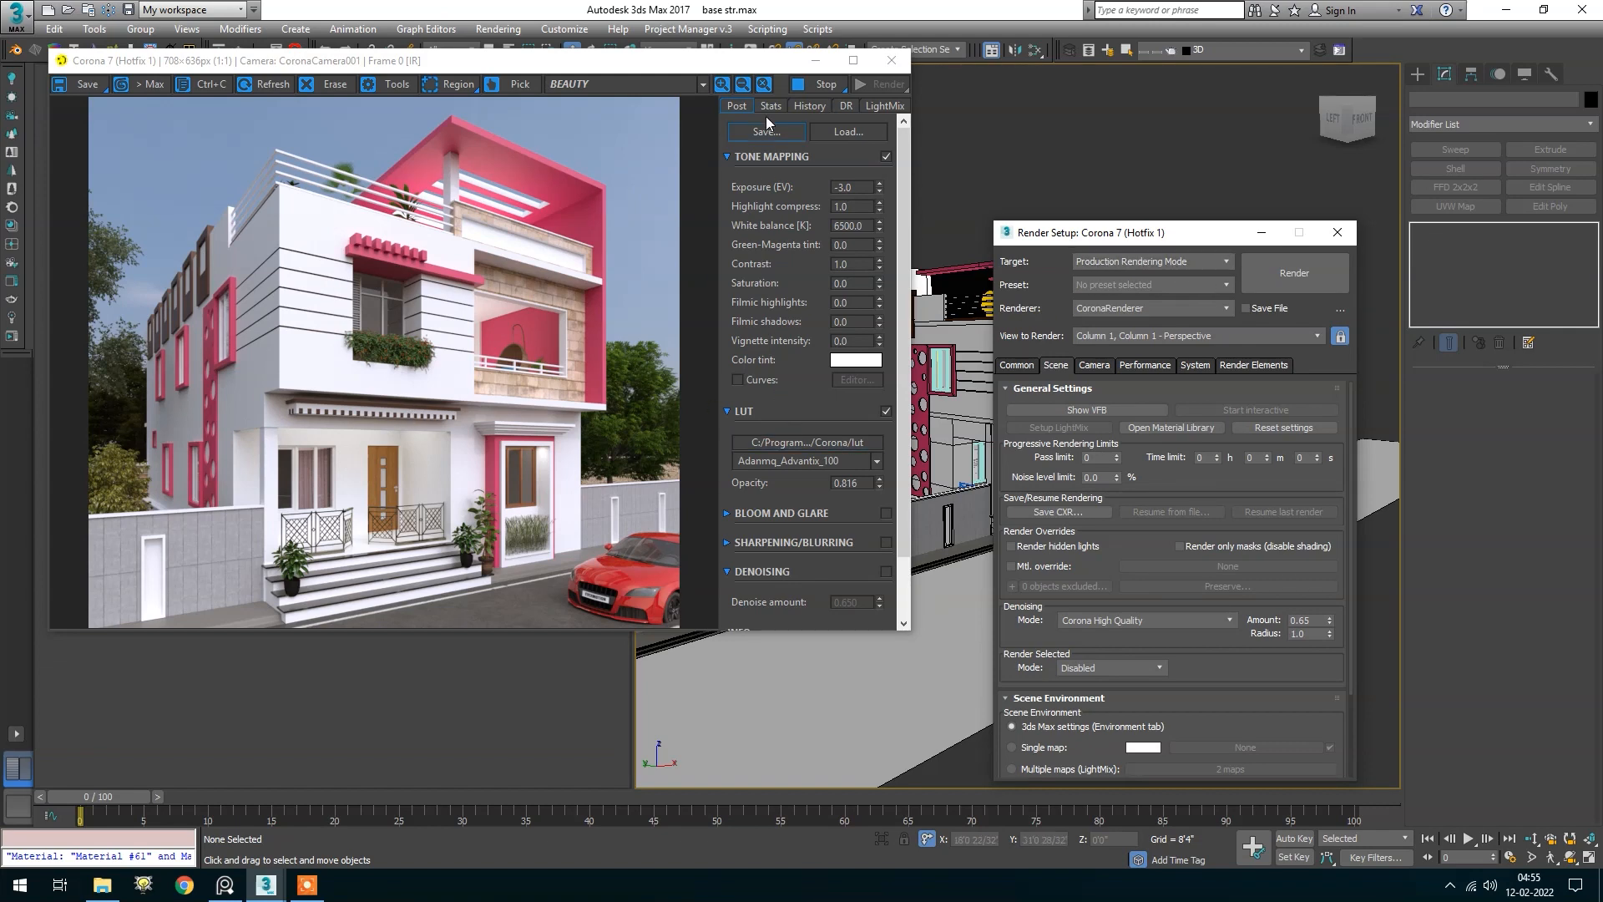
Switch to the reference image board, arrange it alongside the repositioned frame buffer for comparison, and close Render Setup
drag(665, 60, 738, 87)
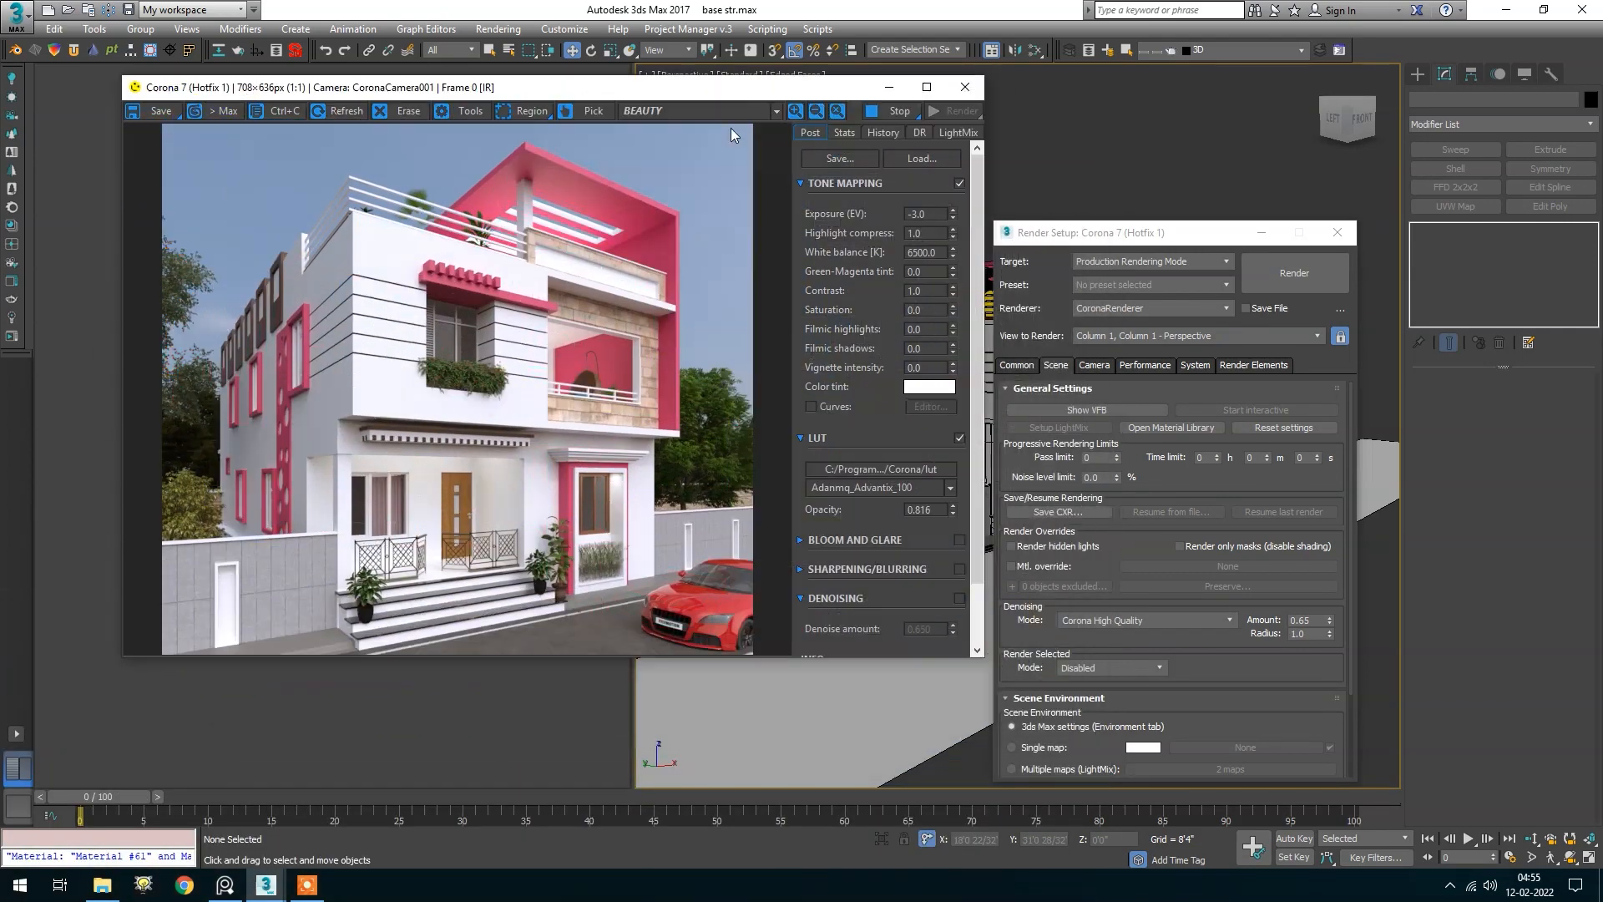
click(225, 884)
drag(895, 508, 822, 614)
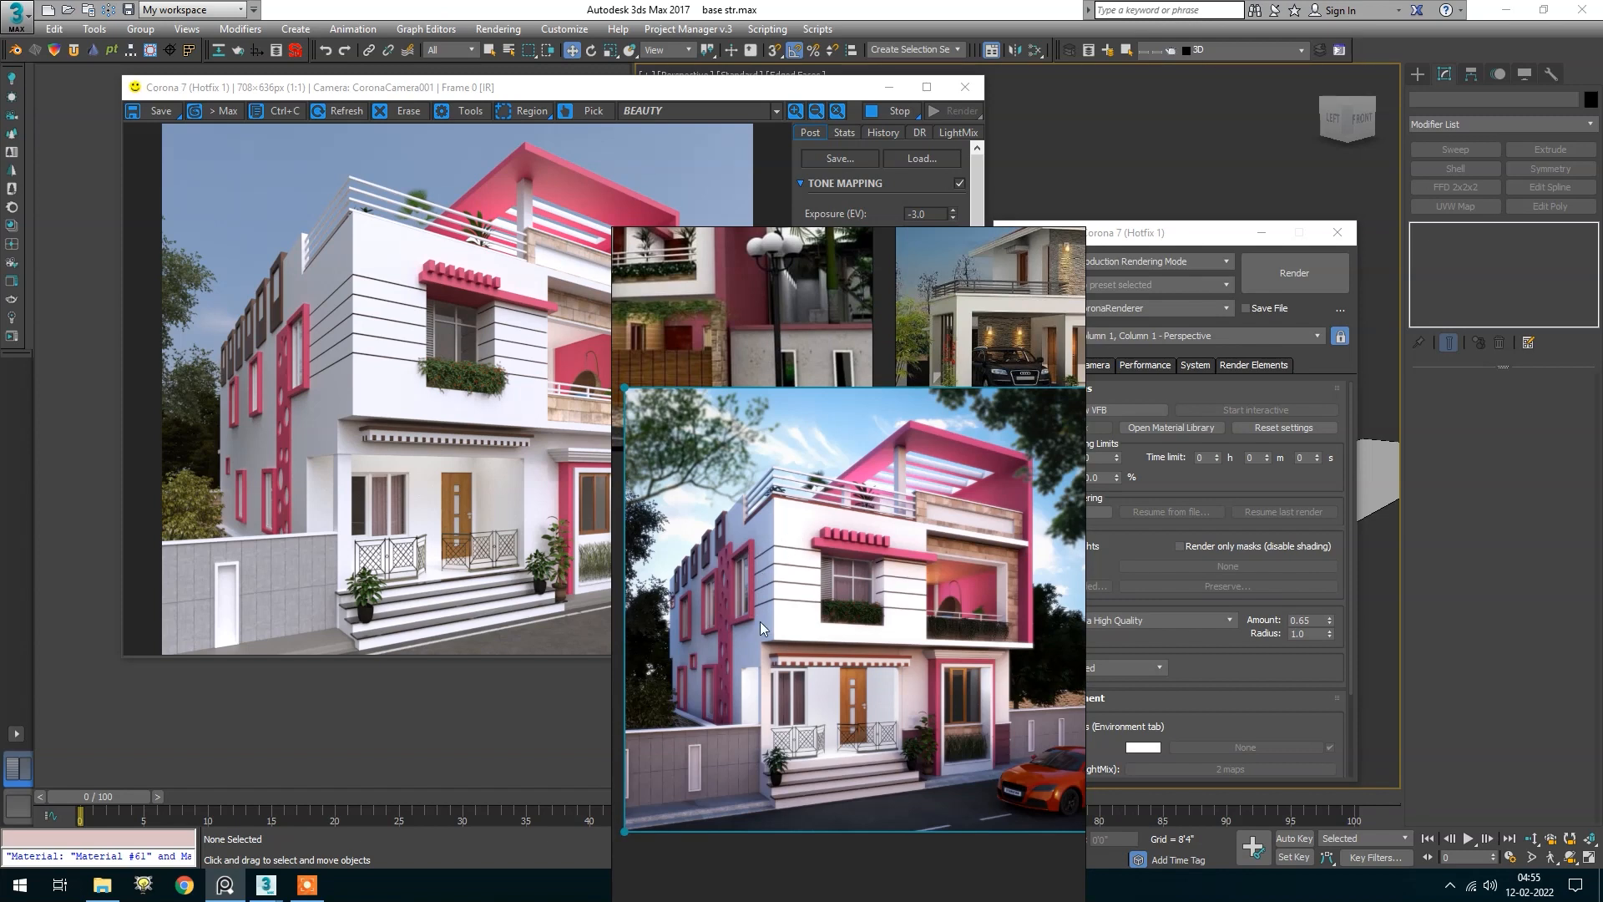
drag(748, 594, 653, 839)
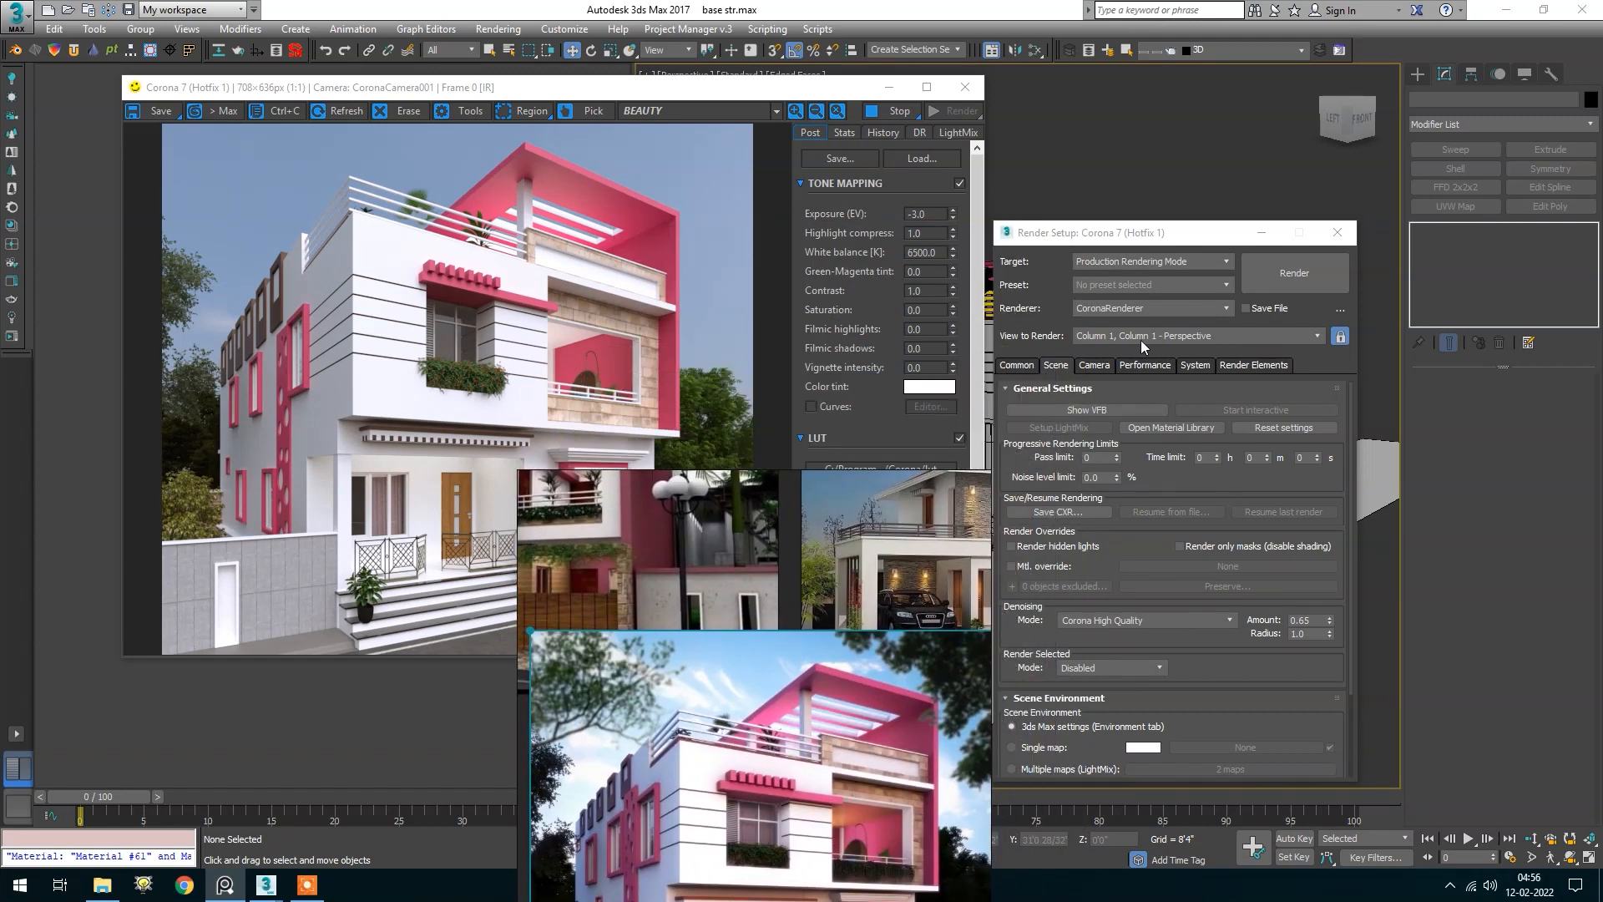
click(1336, 232)
Draw a rectangular Corona light about 10'2" by 30'0" on the ground outside the house's side boundary wall
scroll(1173, 401, down, 2)
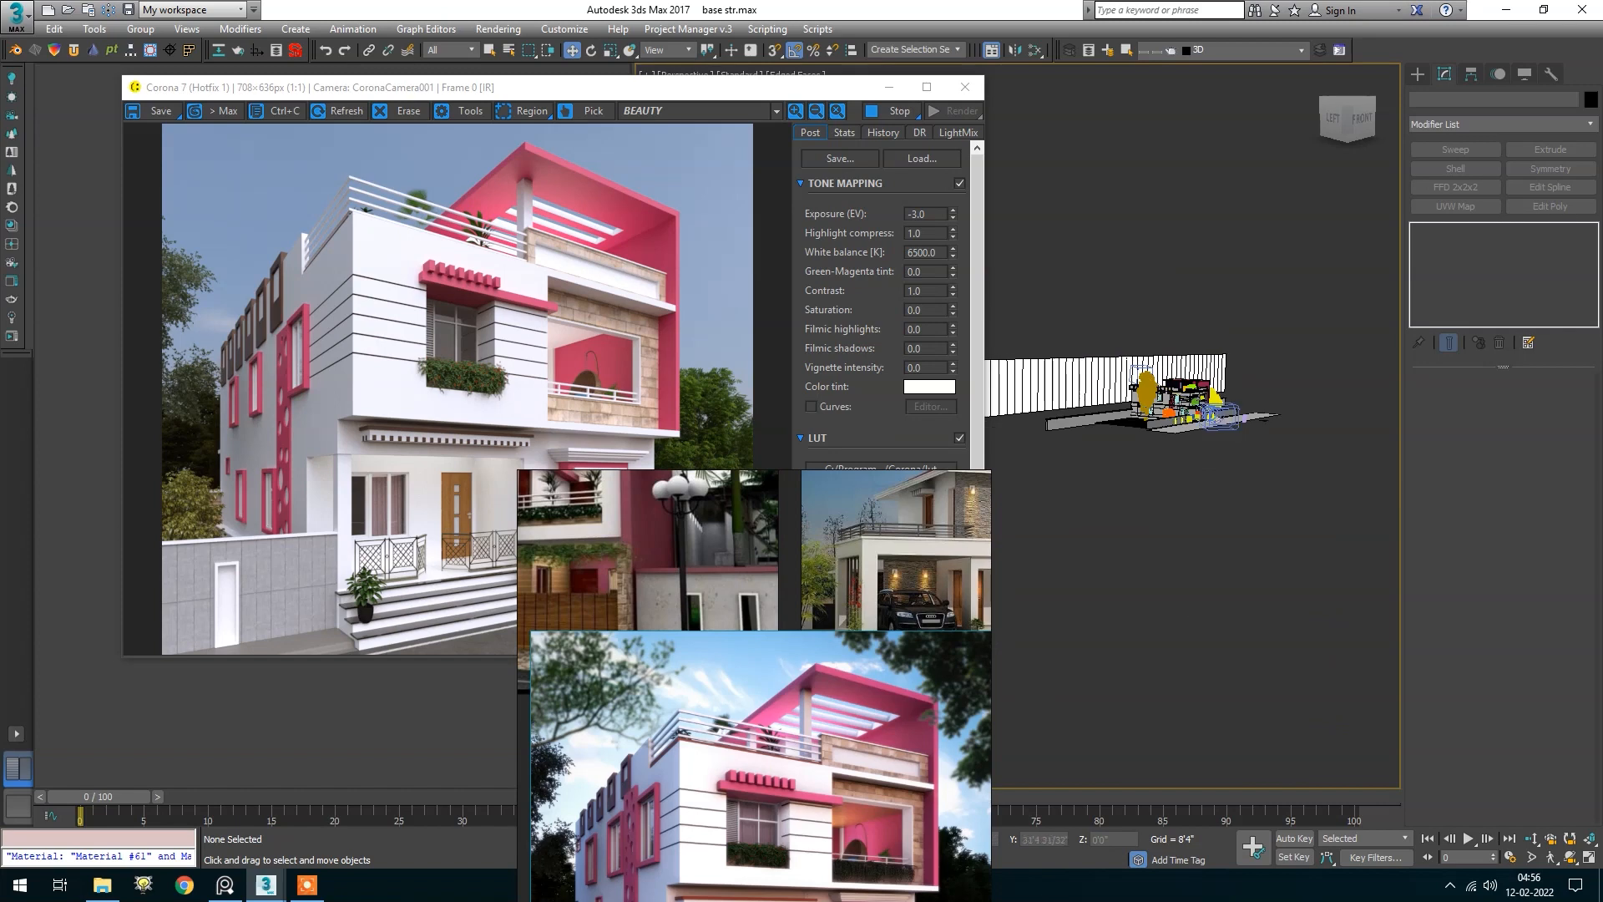
scroll(1173, 401, up, 2)
drag(1173, 401, 1176, 458)
scroll(1091, 557, up, 2)
ctrl+right_click(1089, 558)
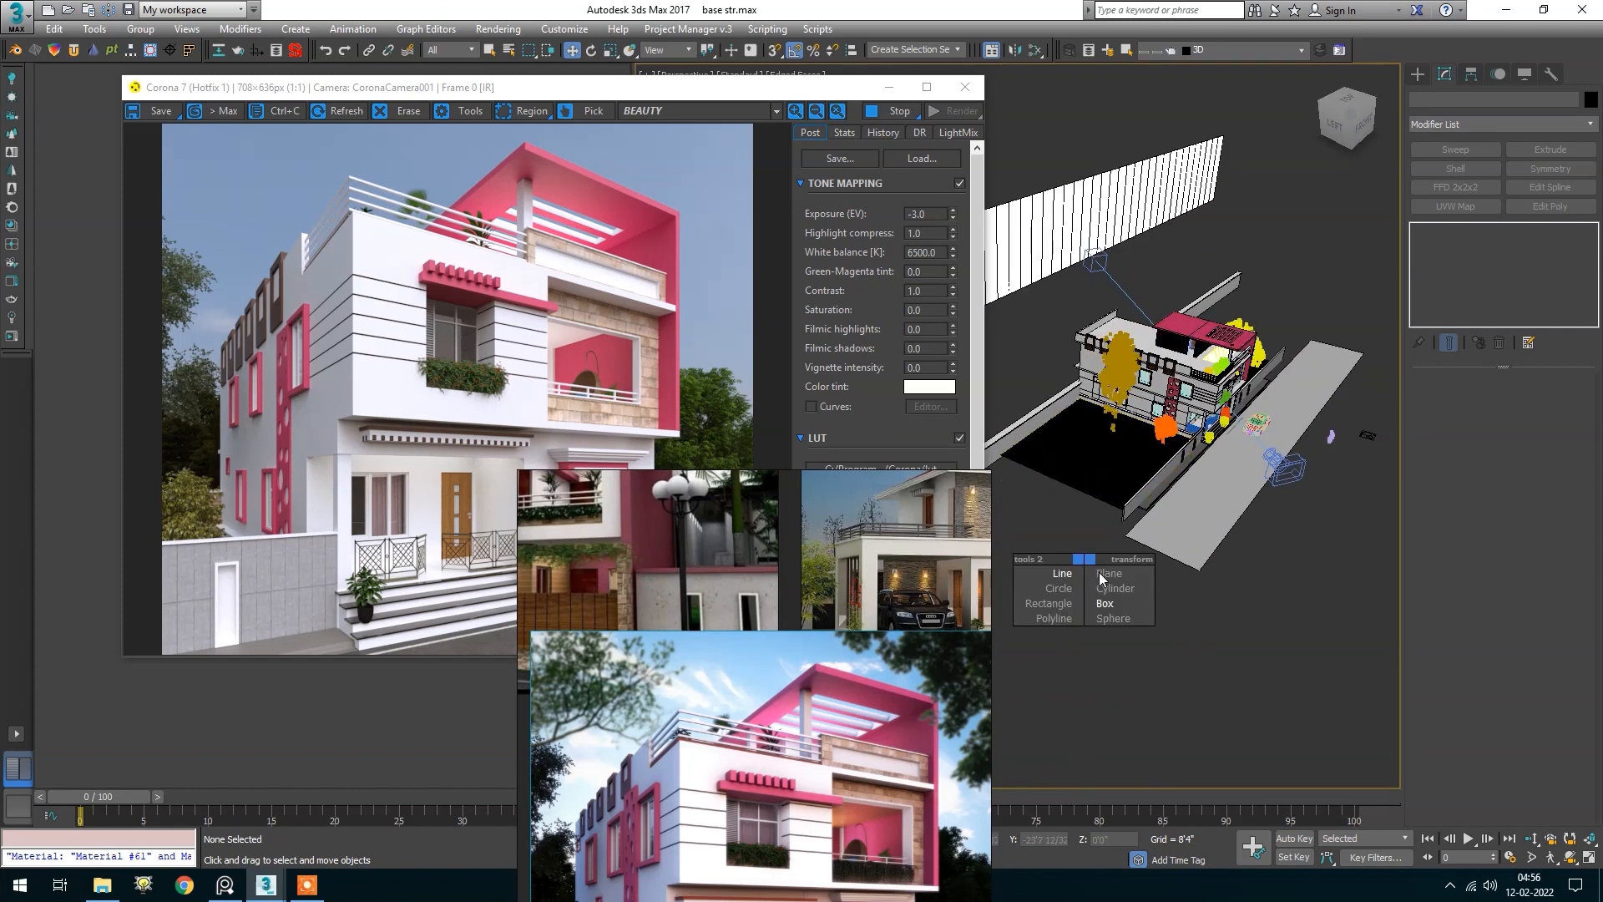
click(1059, 523)
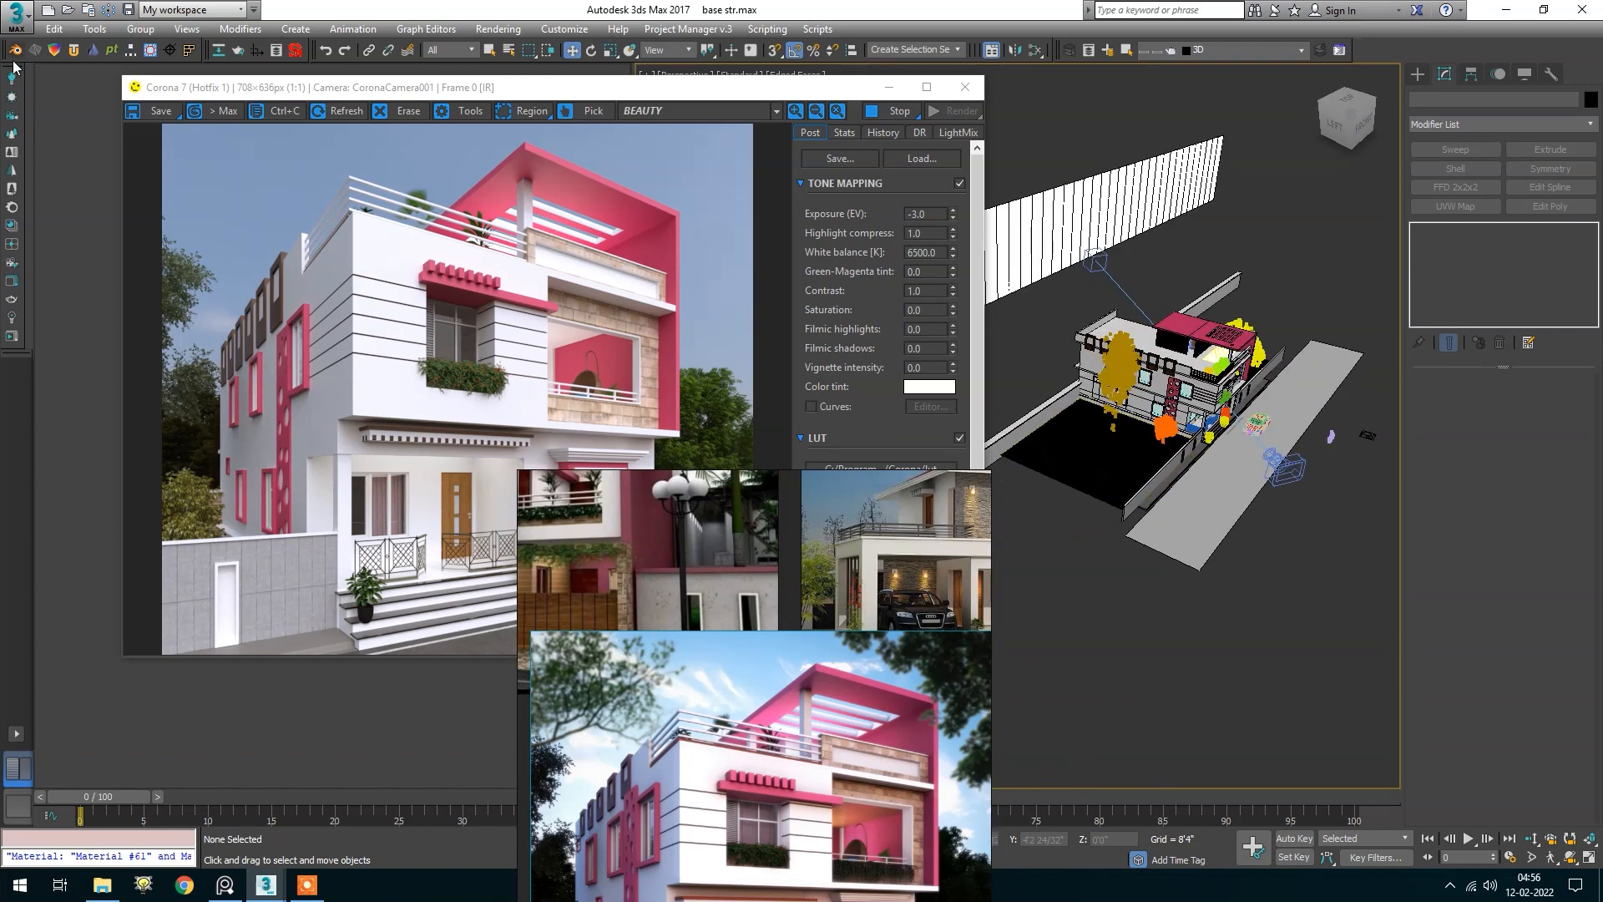
click(14, 83)
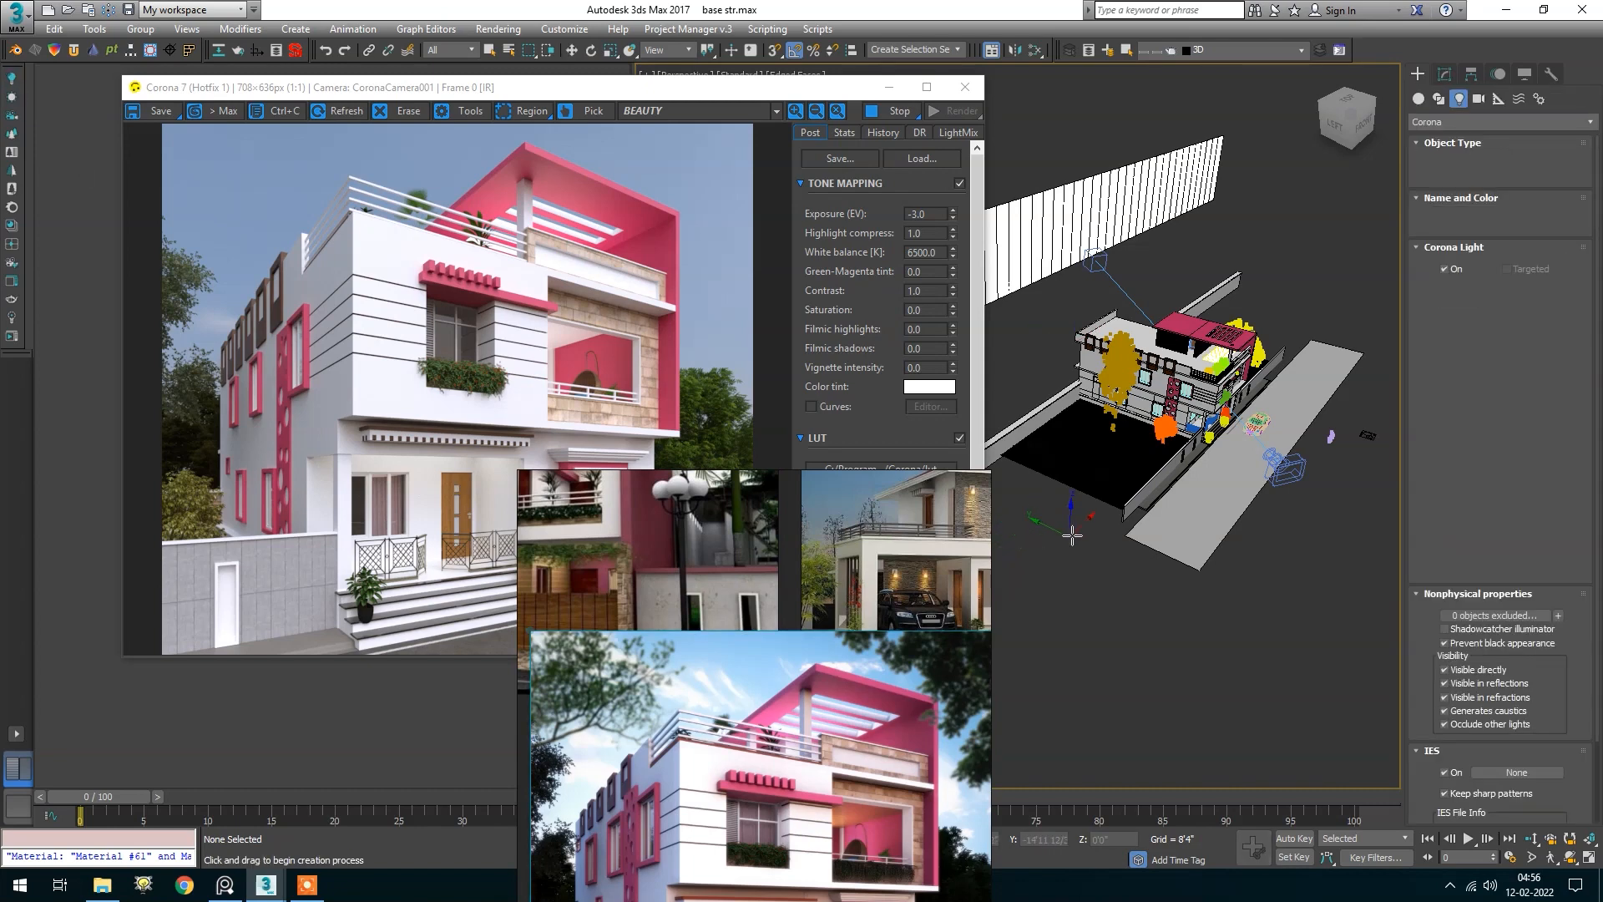
scroll(1081, 527, up, 2)
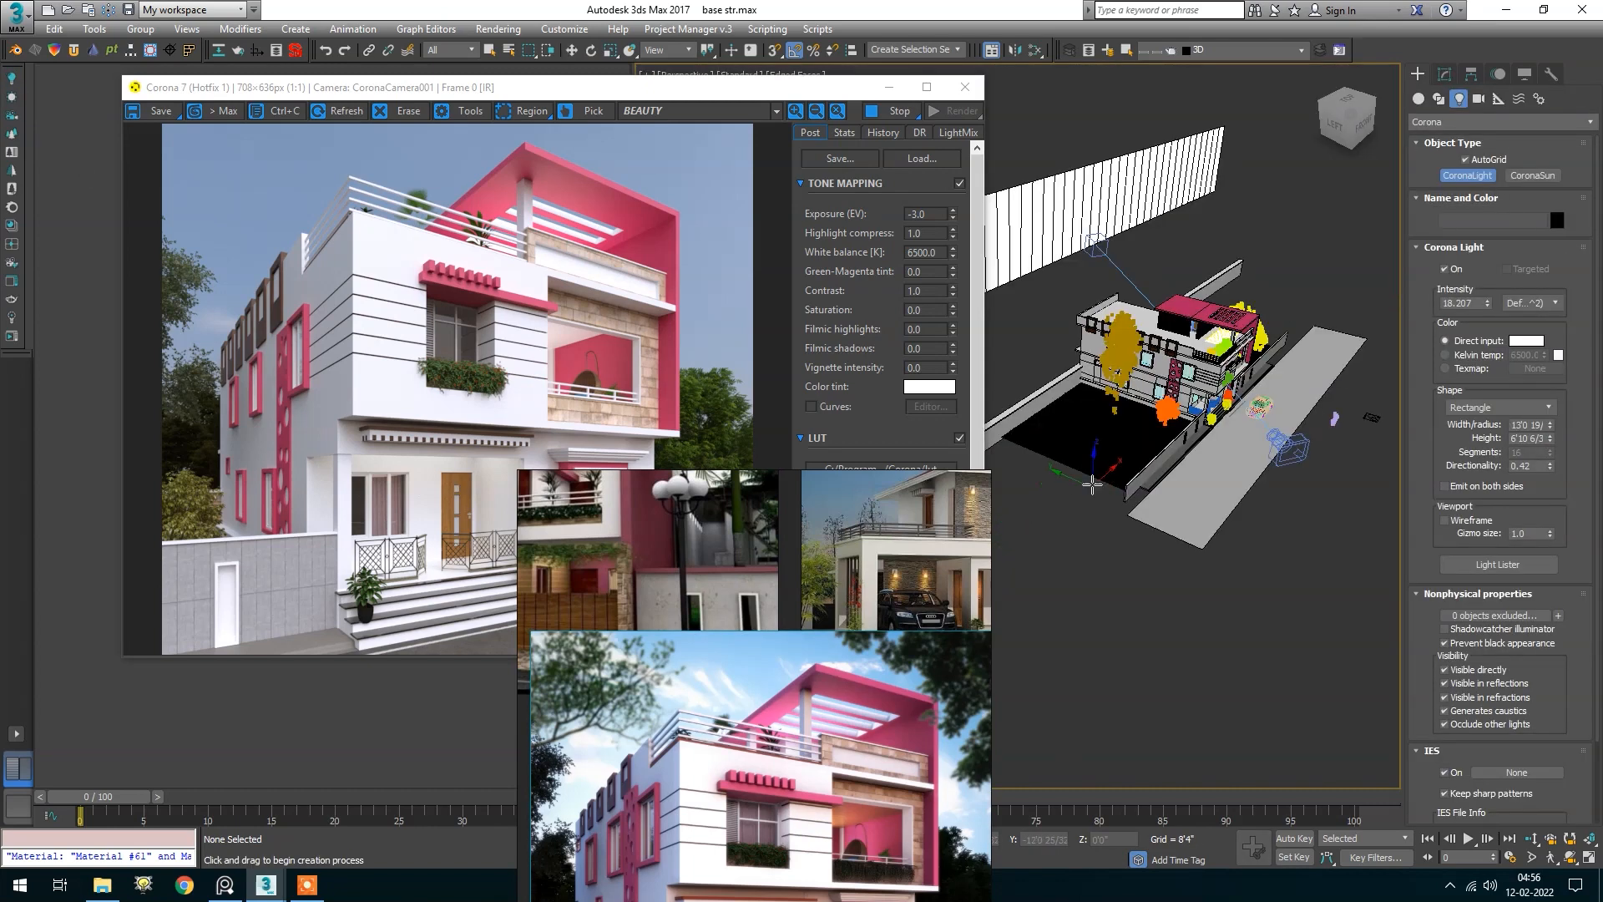
drag(1056, 539, 1193, 668)
Rotate the new Corona light upright and raise it inside the plot in front of the house's side facade
key(e)
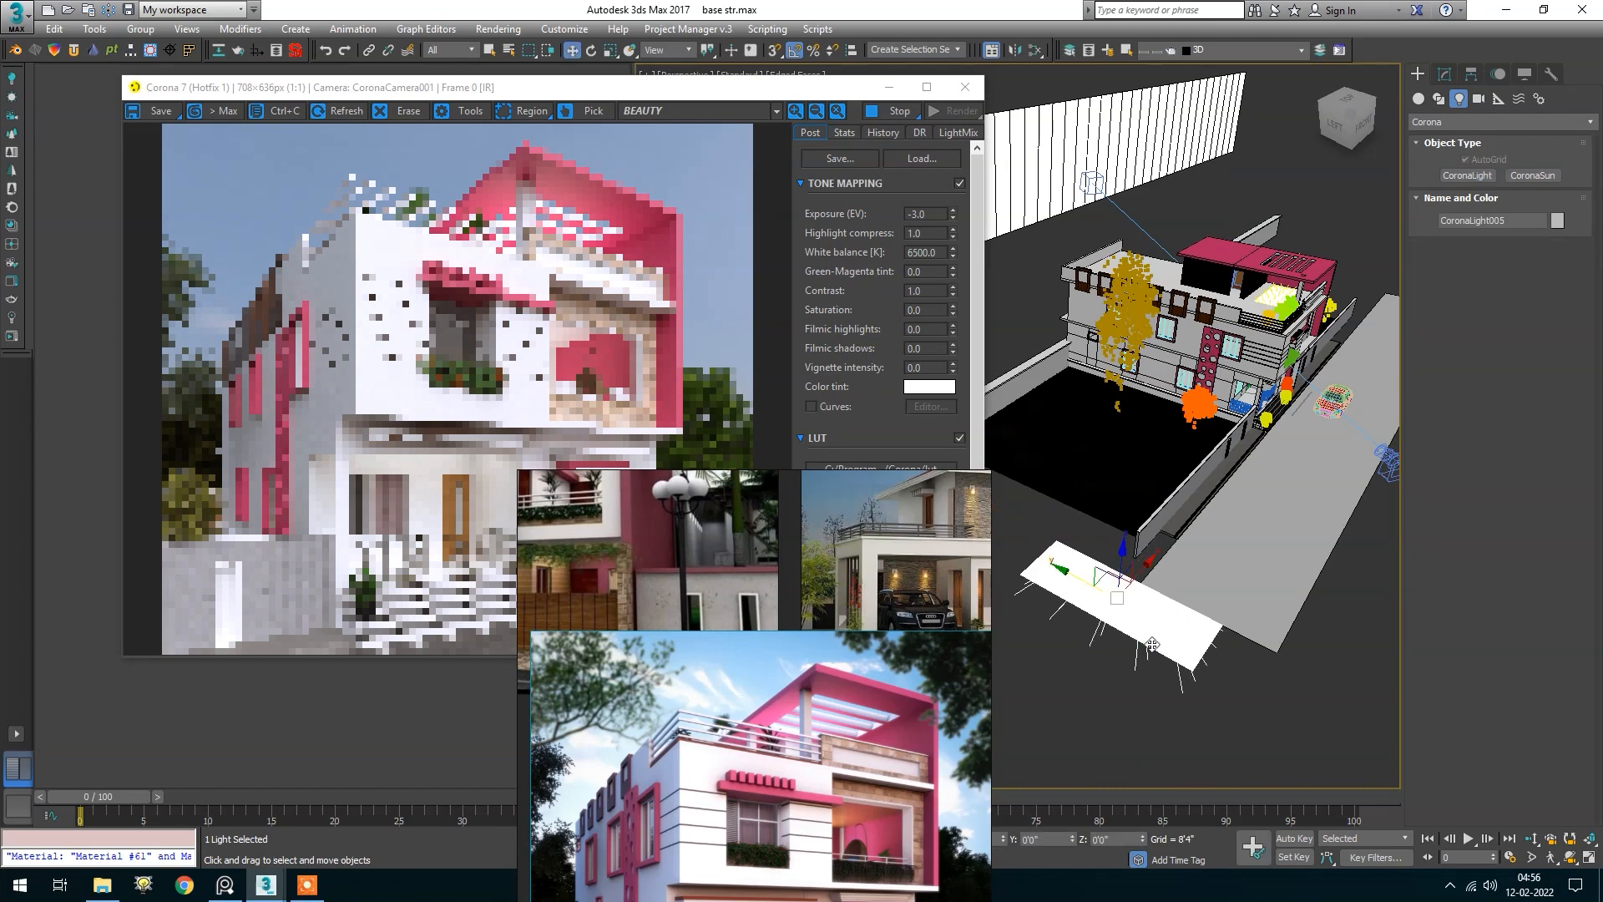
drag(1110, 589, 1098, 613)
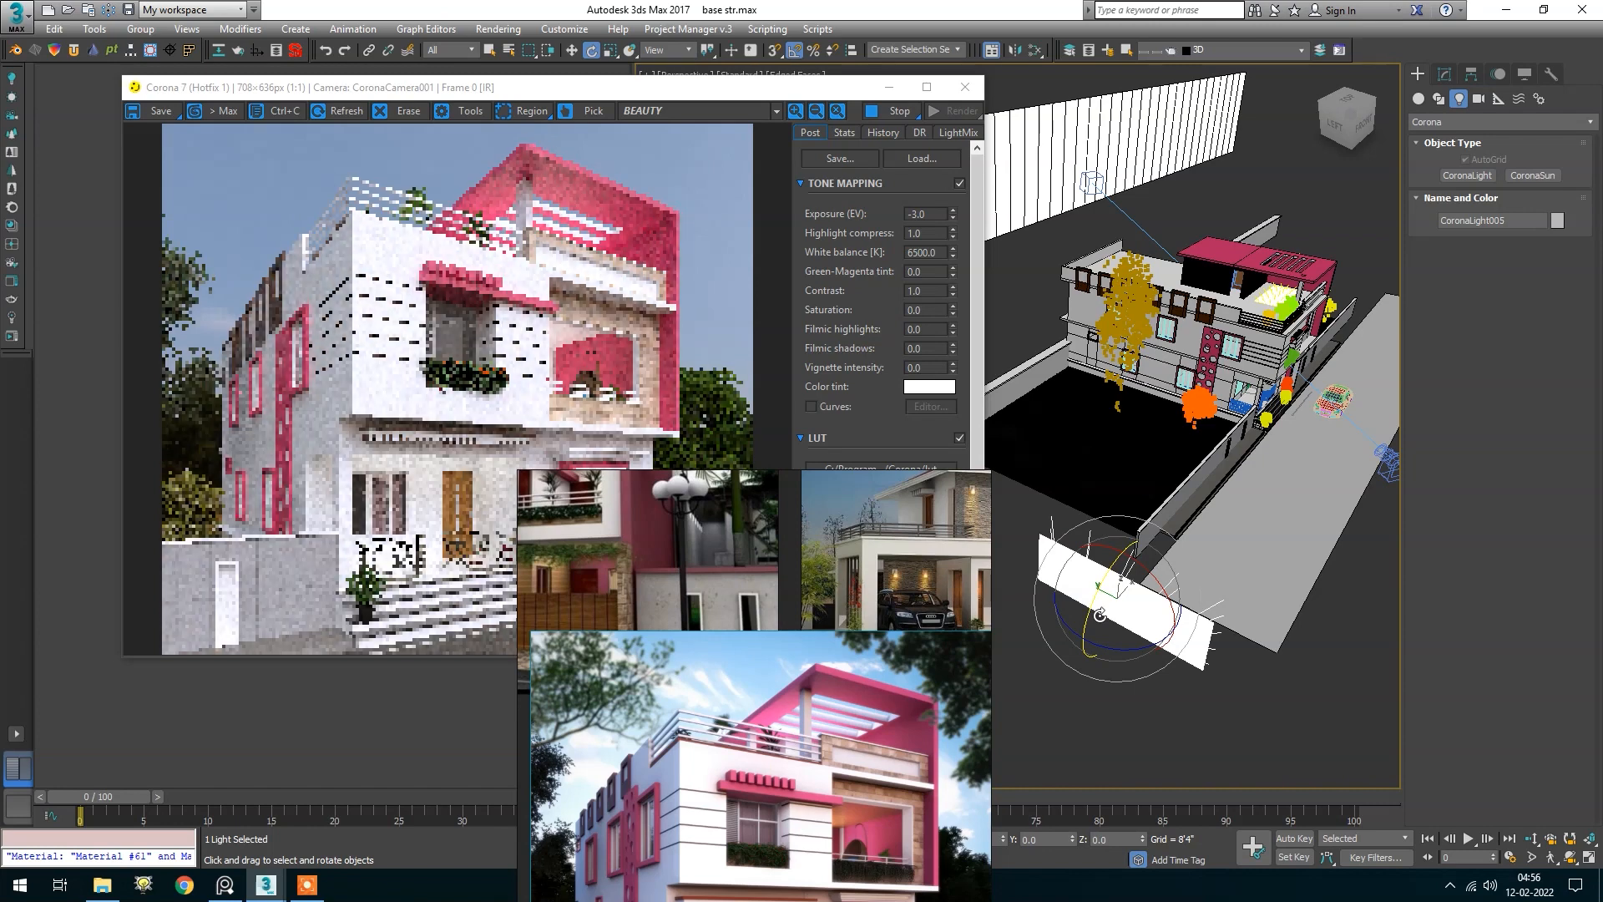
key(w)
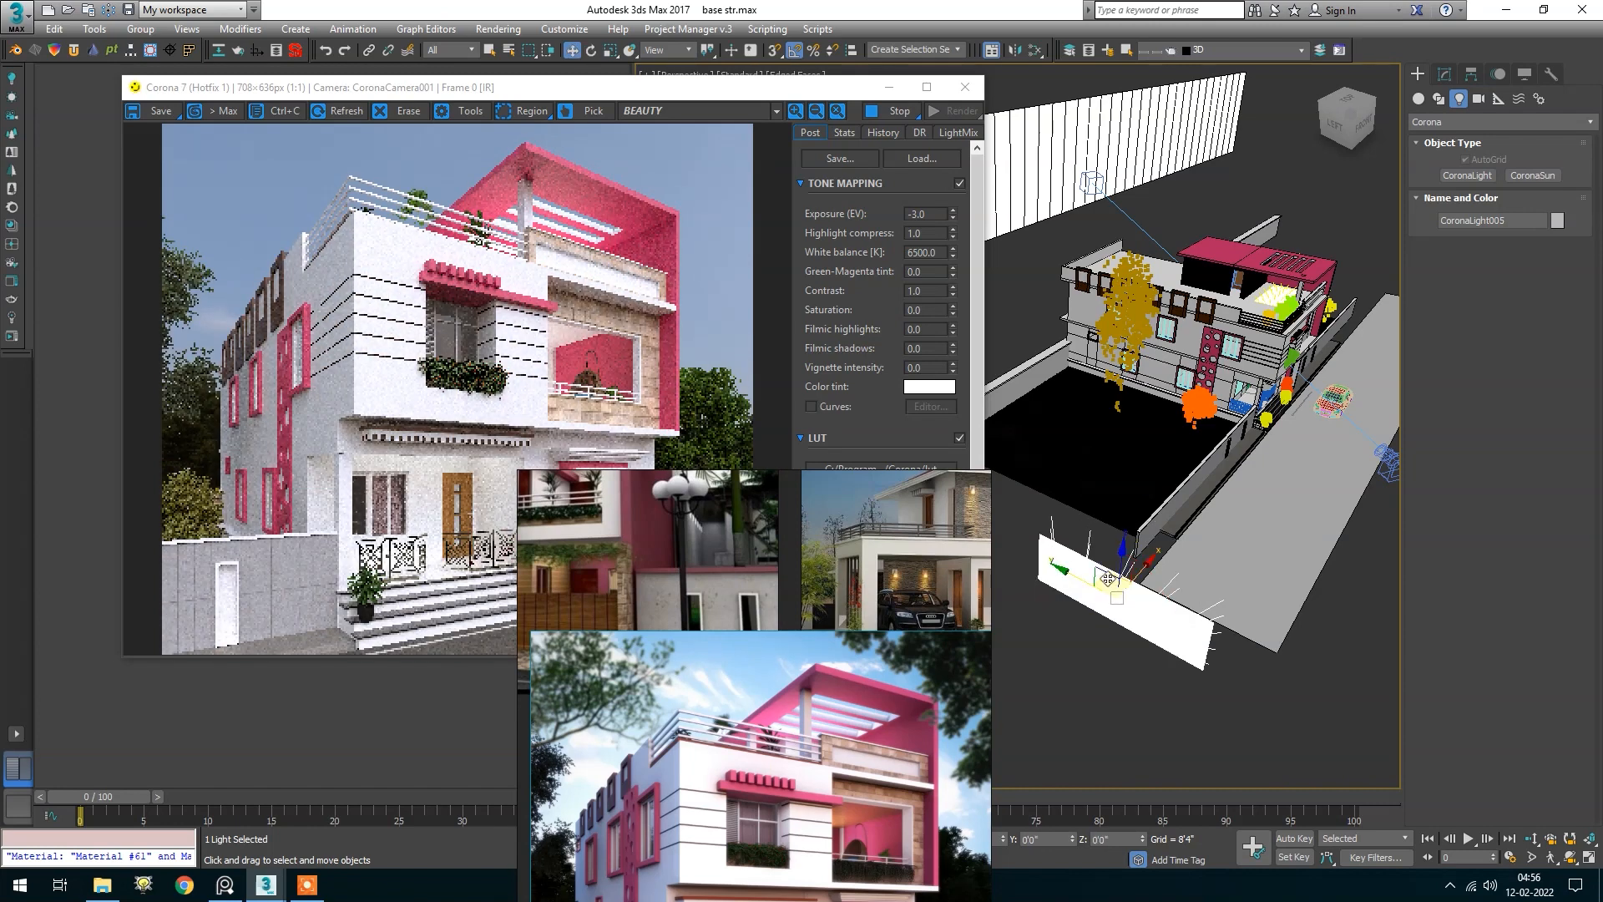
drag(1106, 574, 1051, 410)
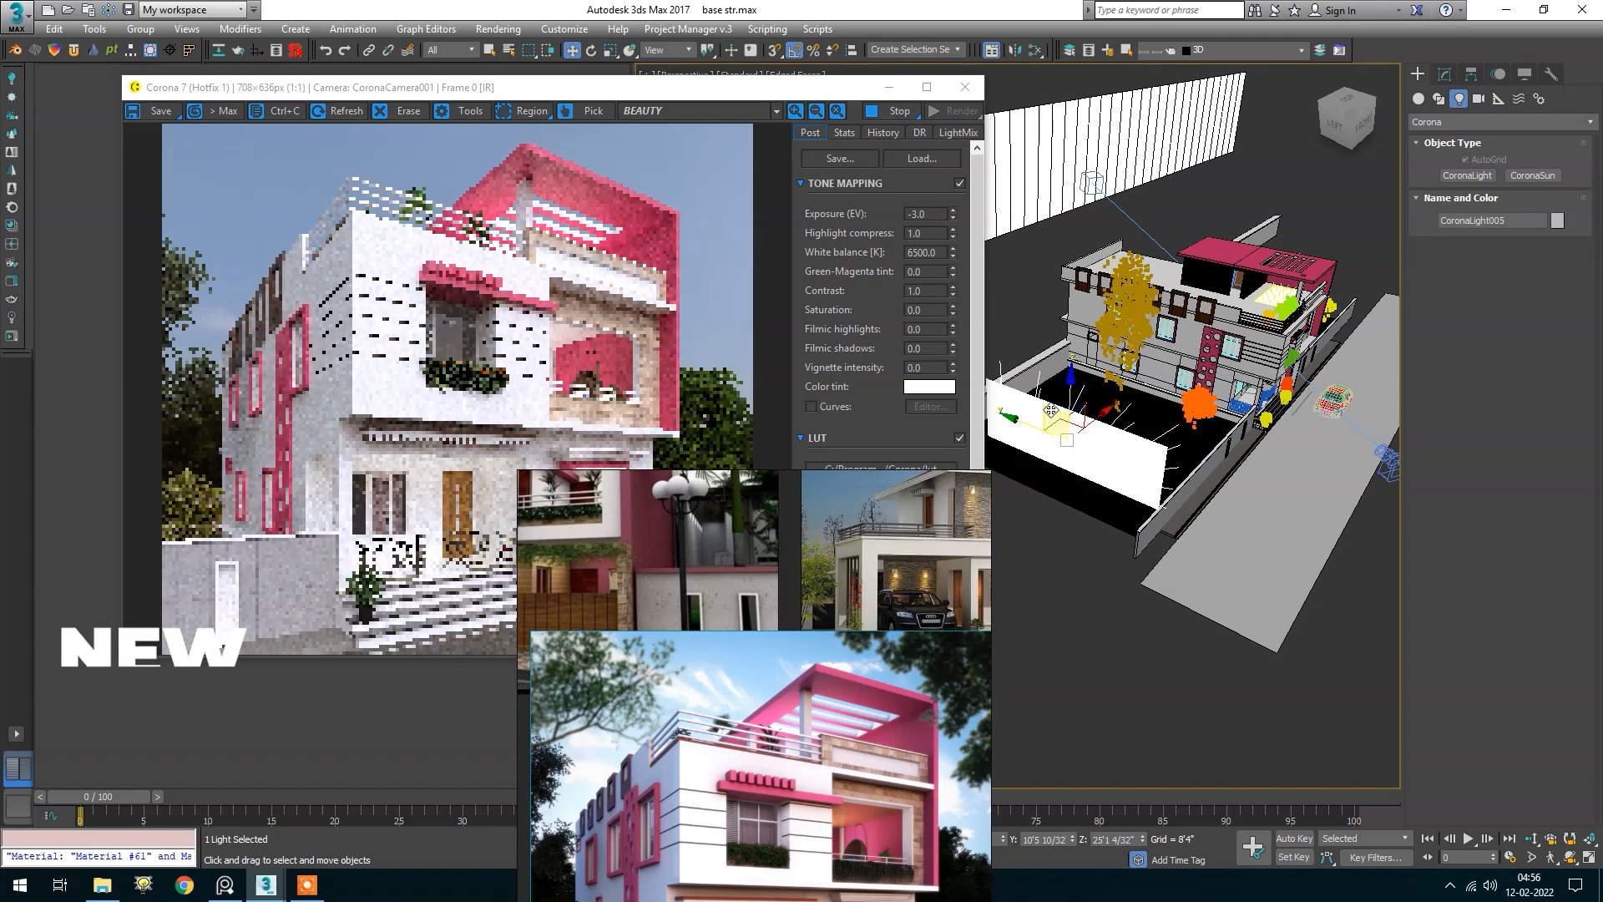
Set the new light's direct input colour to a light blue, hex B7D1FF, with saturation 72
click(1453, 73)
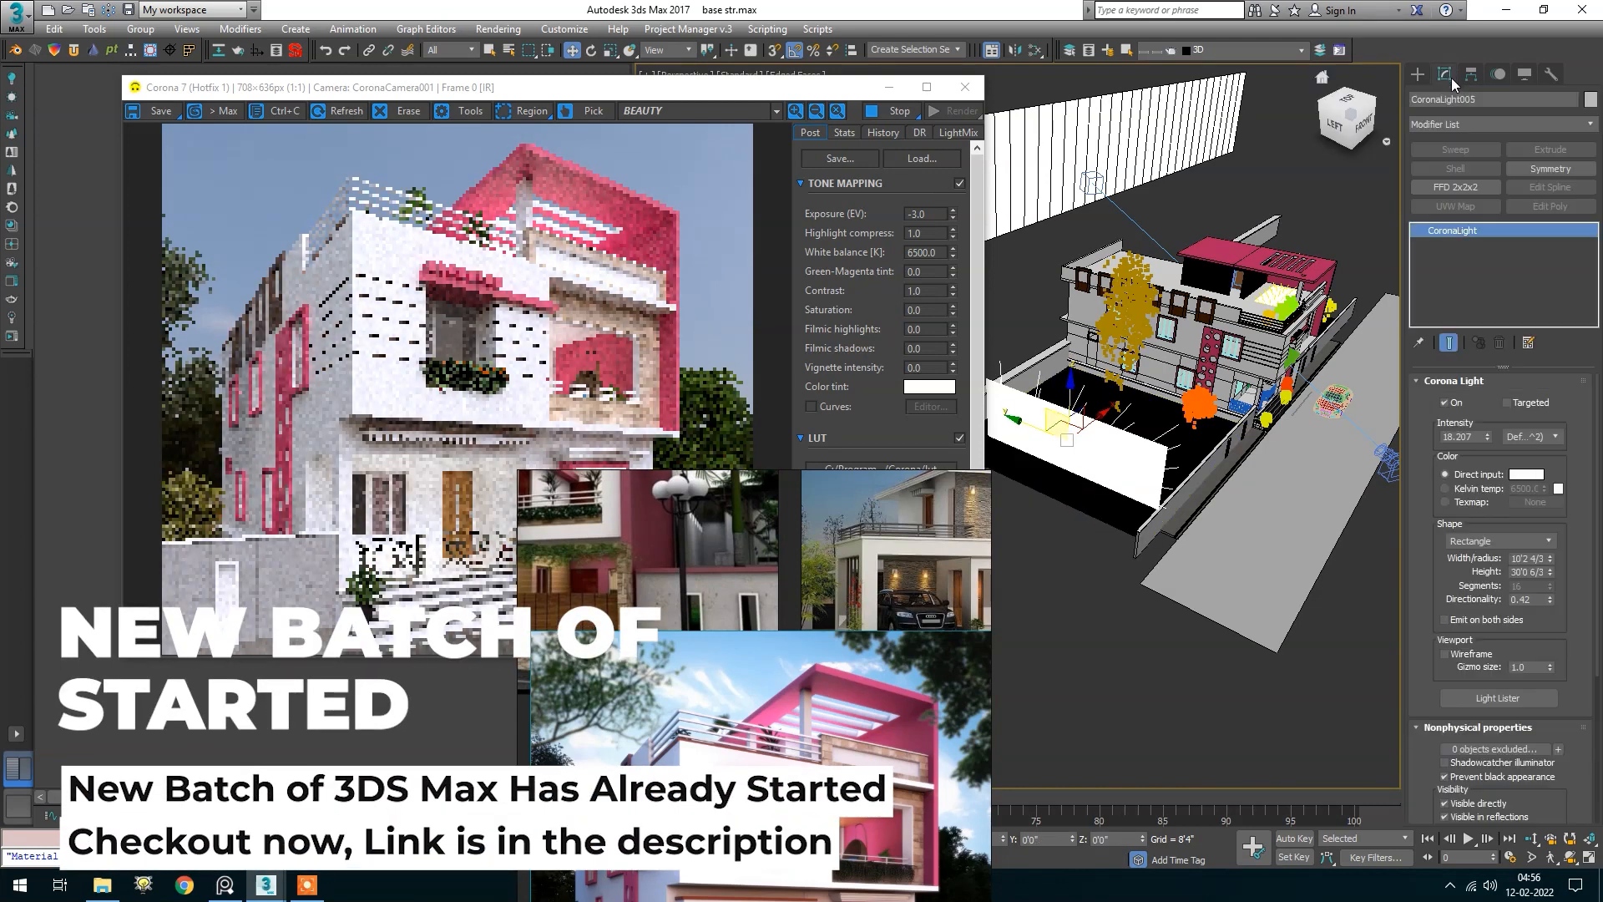
click(1538, 474)
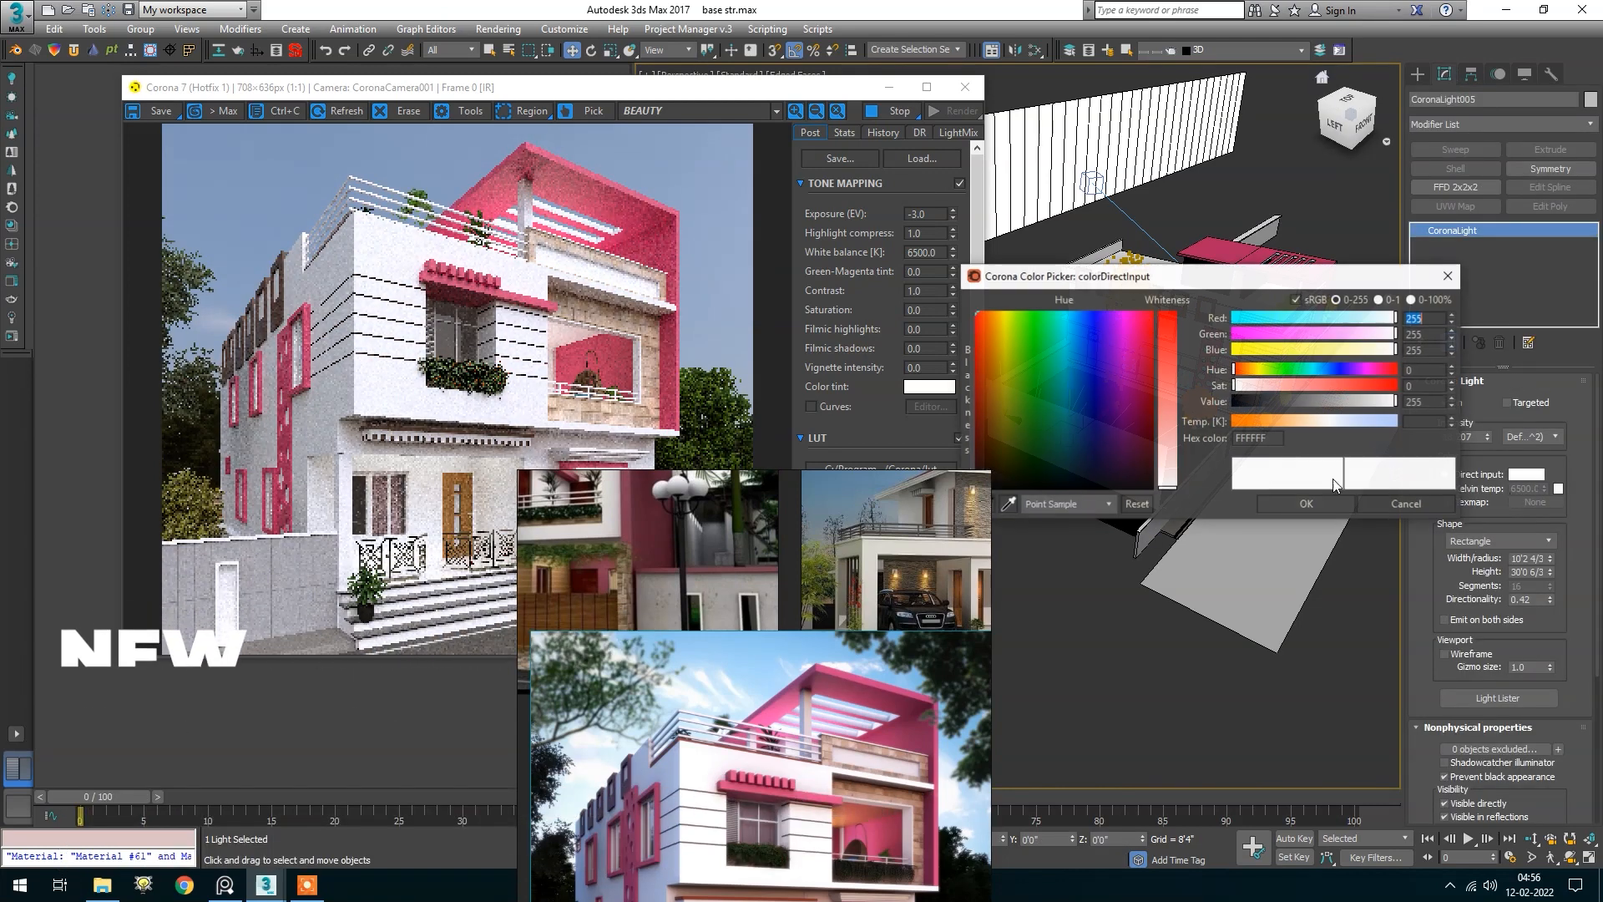
click(1344, 420)
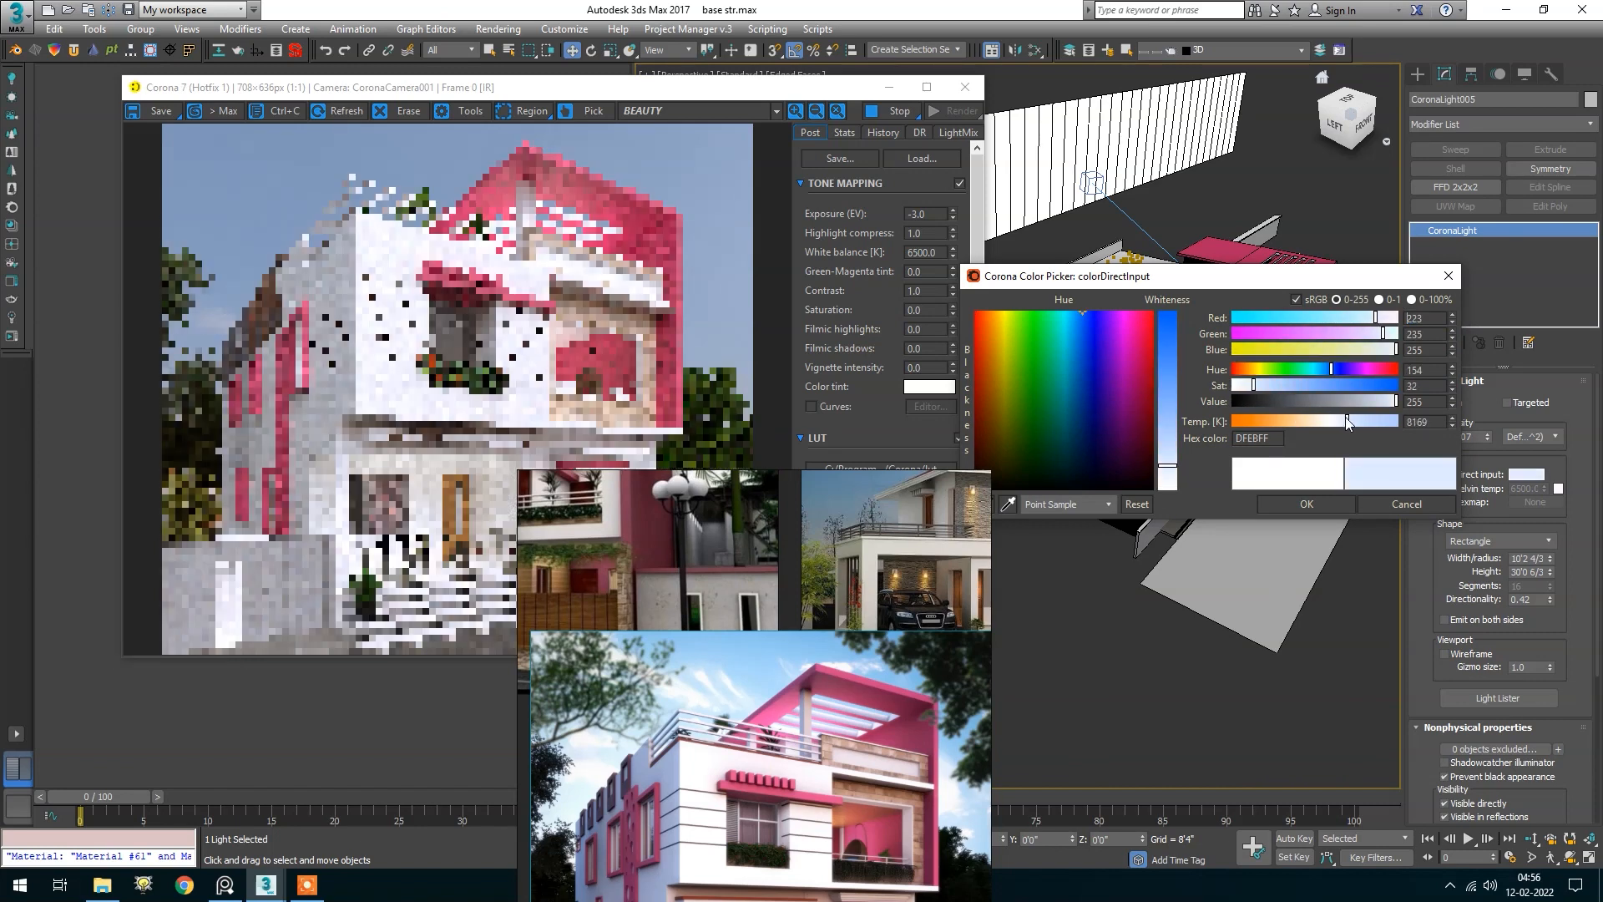
drag(1345, 420, 1363, 421)
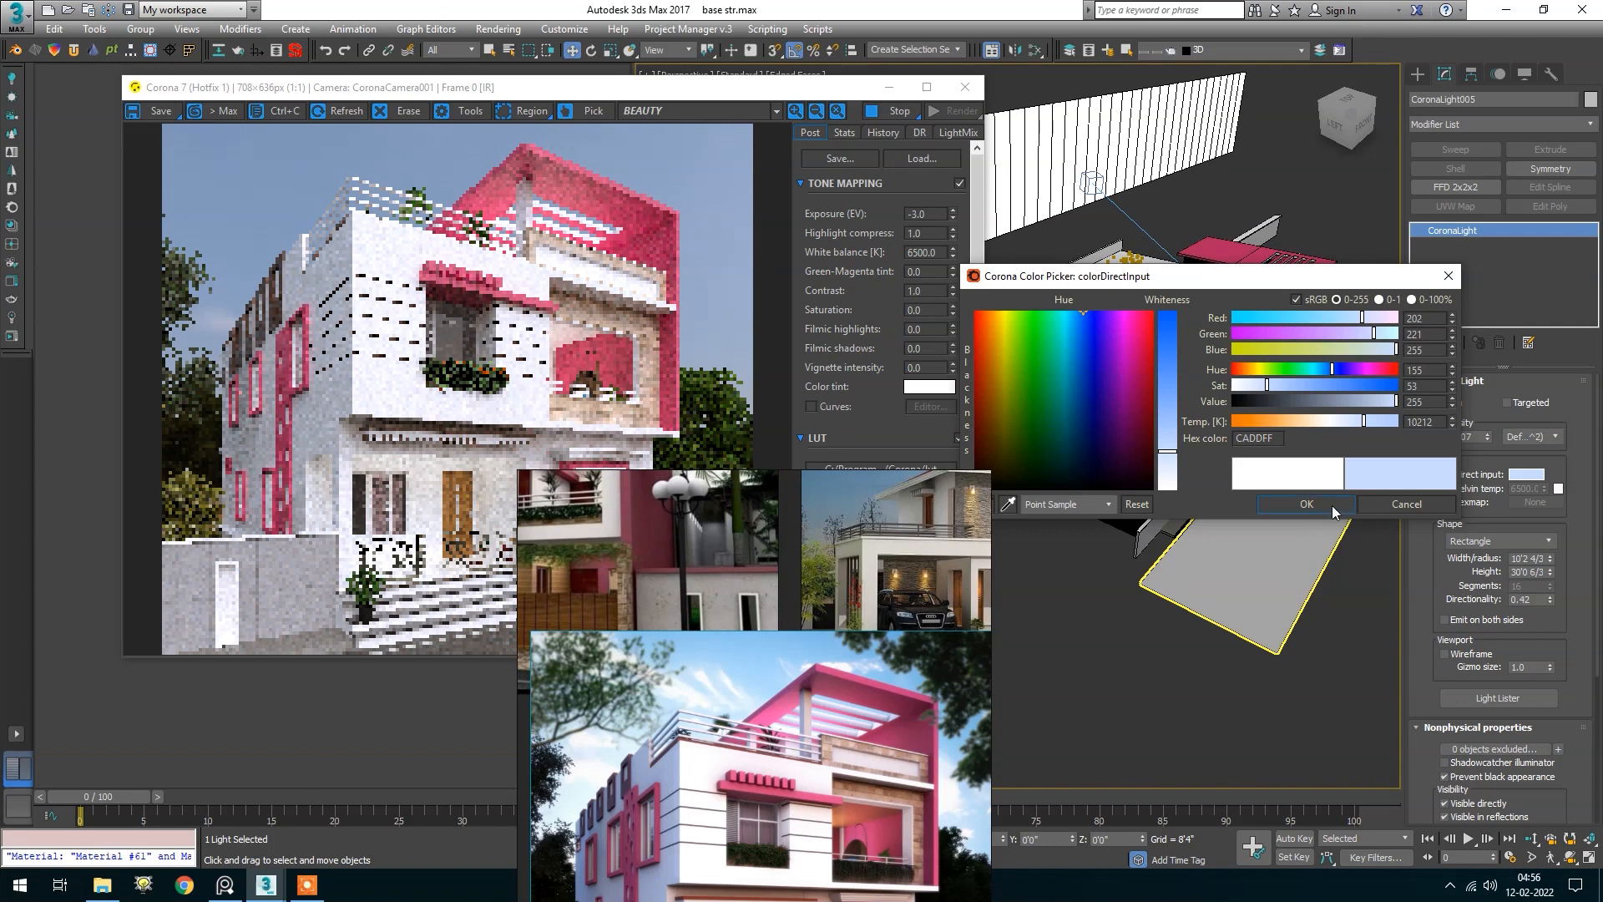
click(1280, 384)
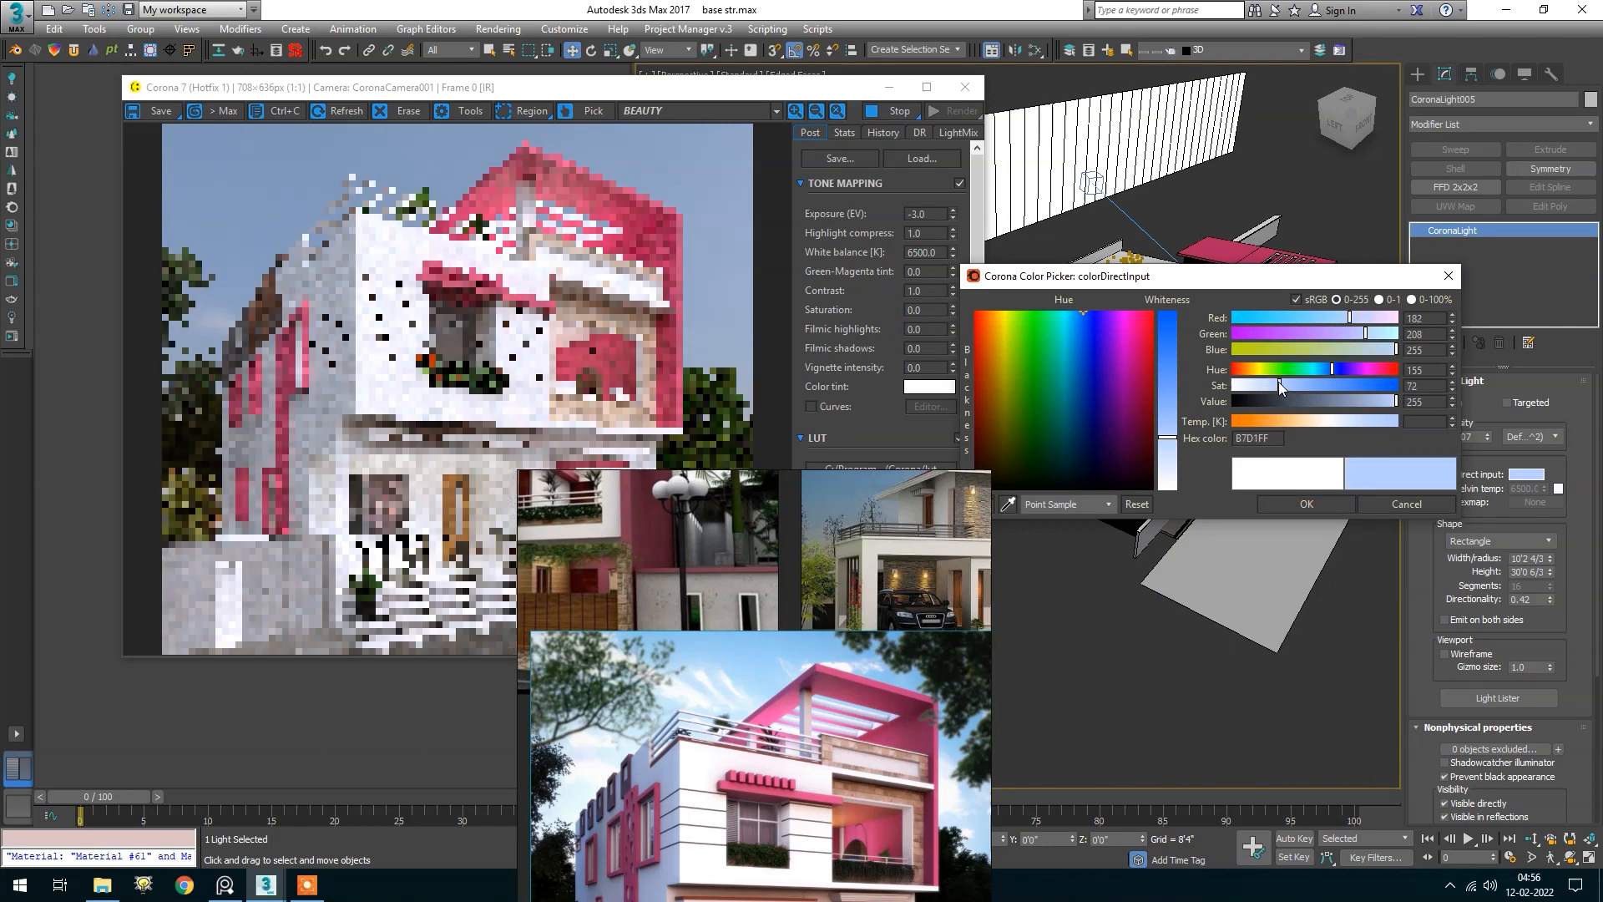
click(1307, 504)
In the Front view, lower the light and shift it closer to the house, and raise its intensity to 40.238
scroll(1219, 483, down, 2)
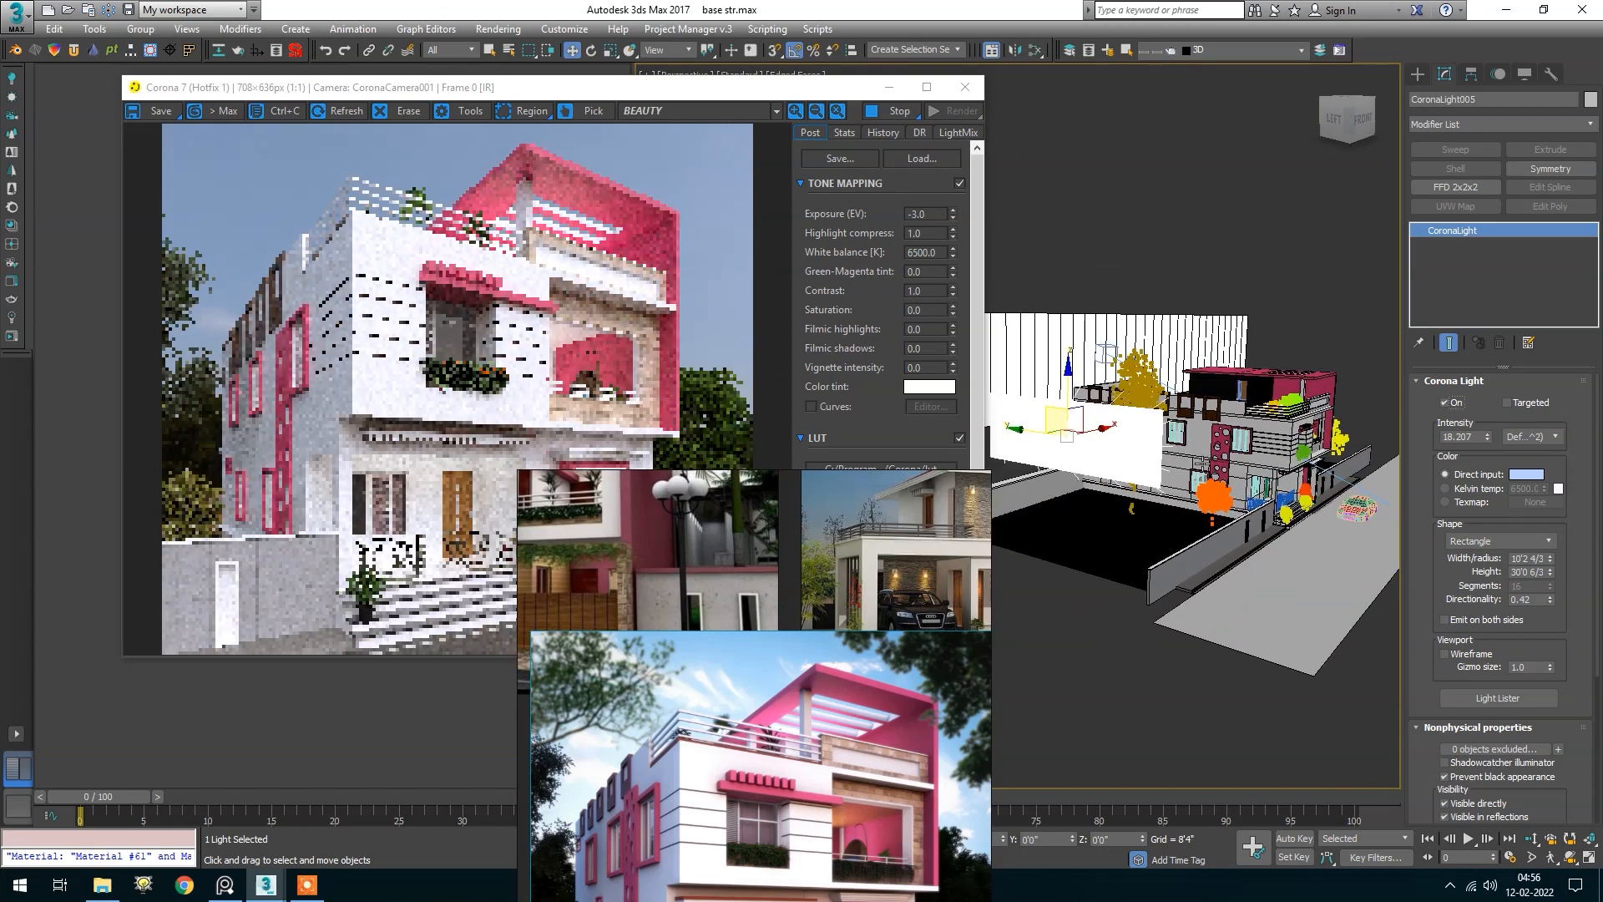
key(f)
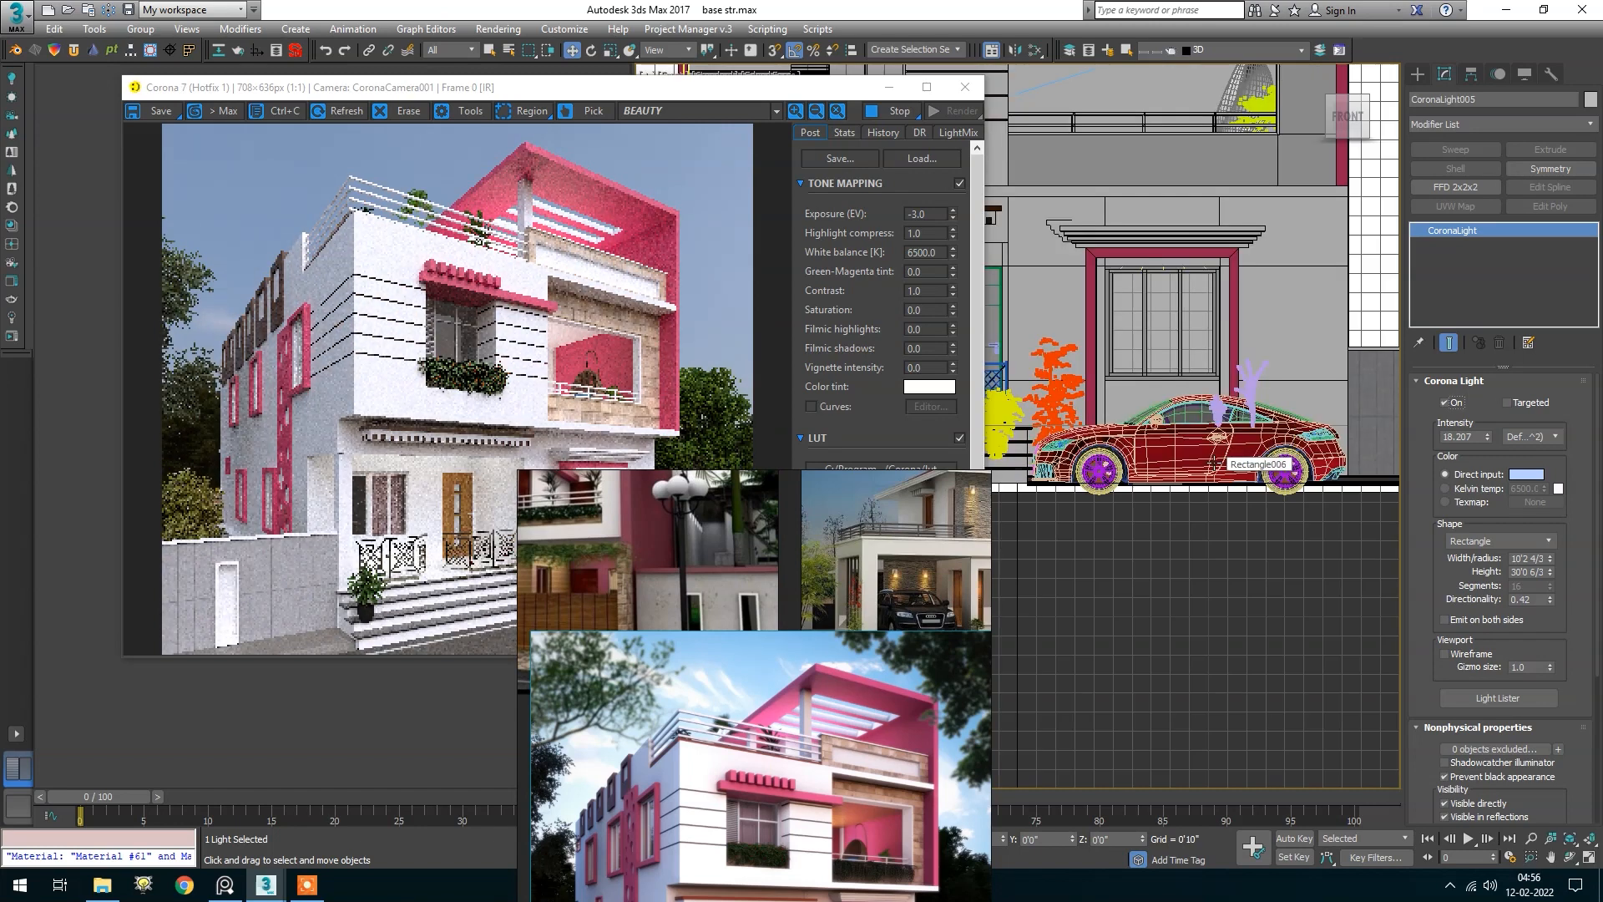
scroll(1104, 435, down, 6)
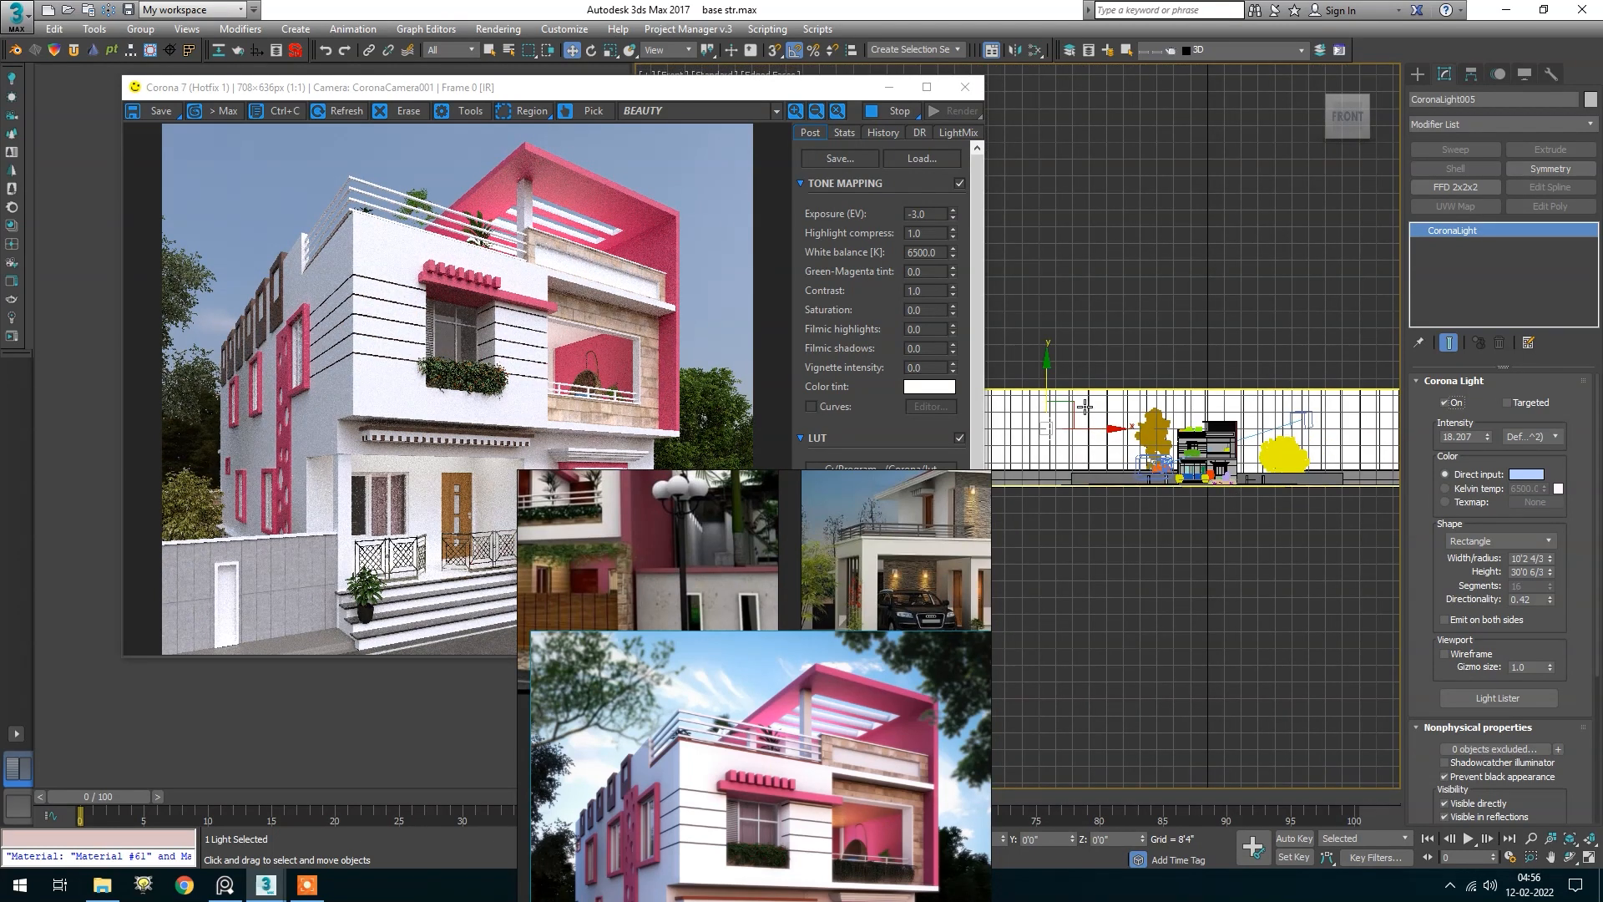
drag(1072, 406, 1113, 446)
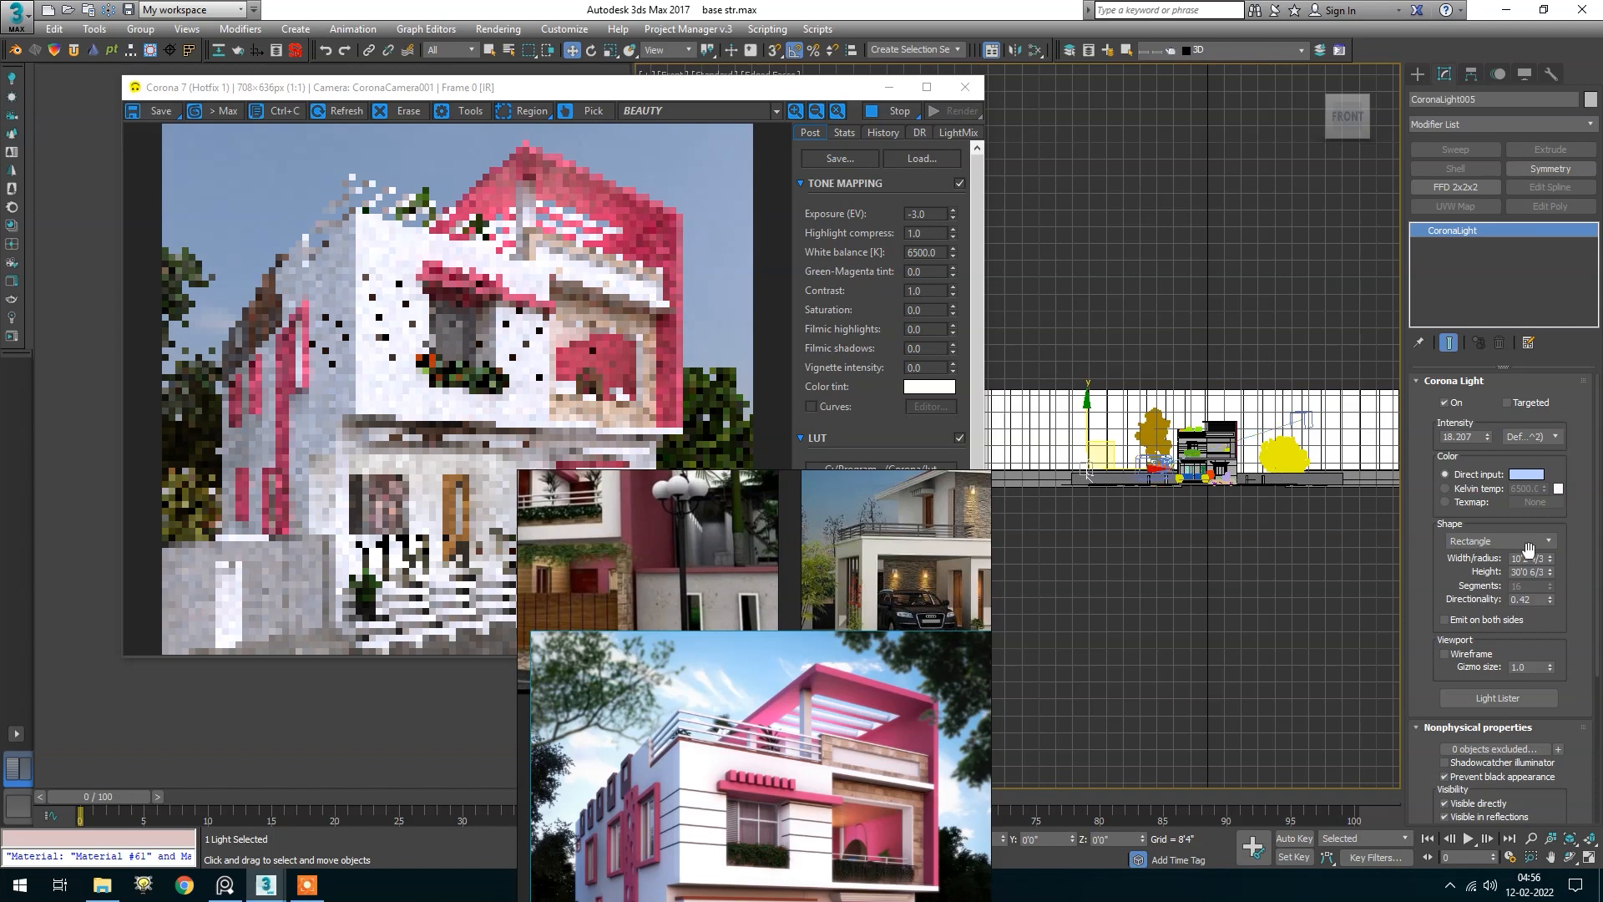
drag(1492, 444, 1497, 346)
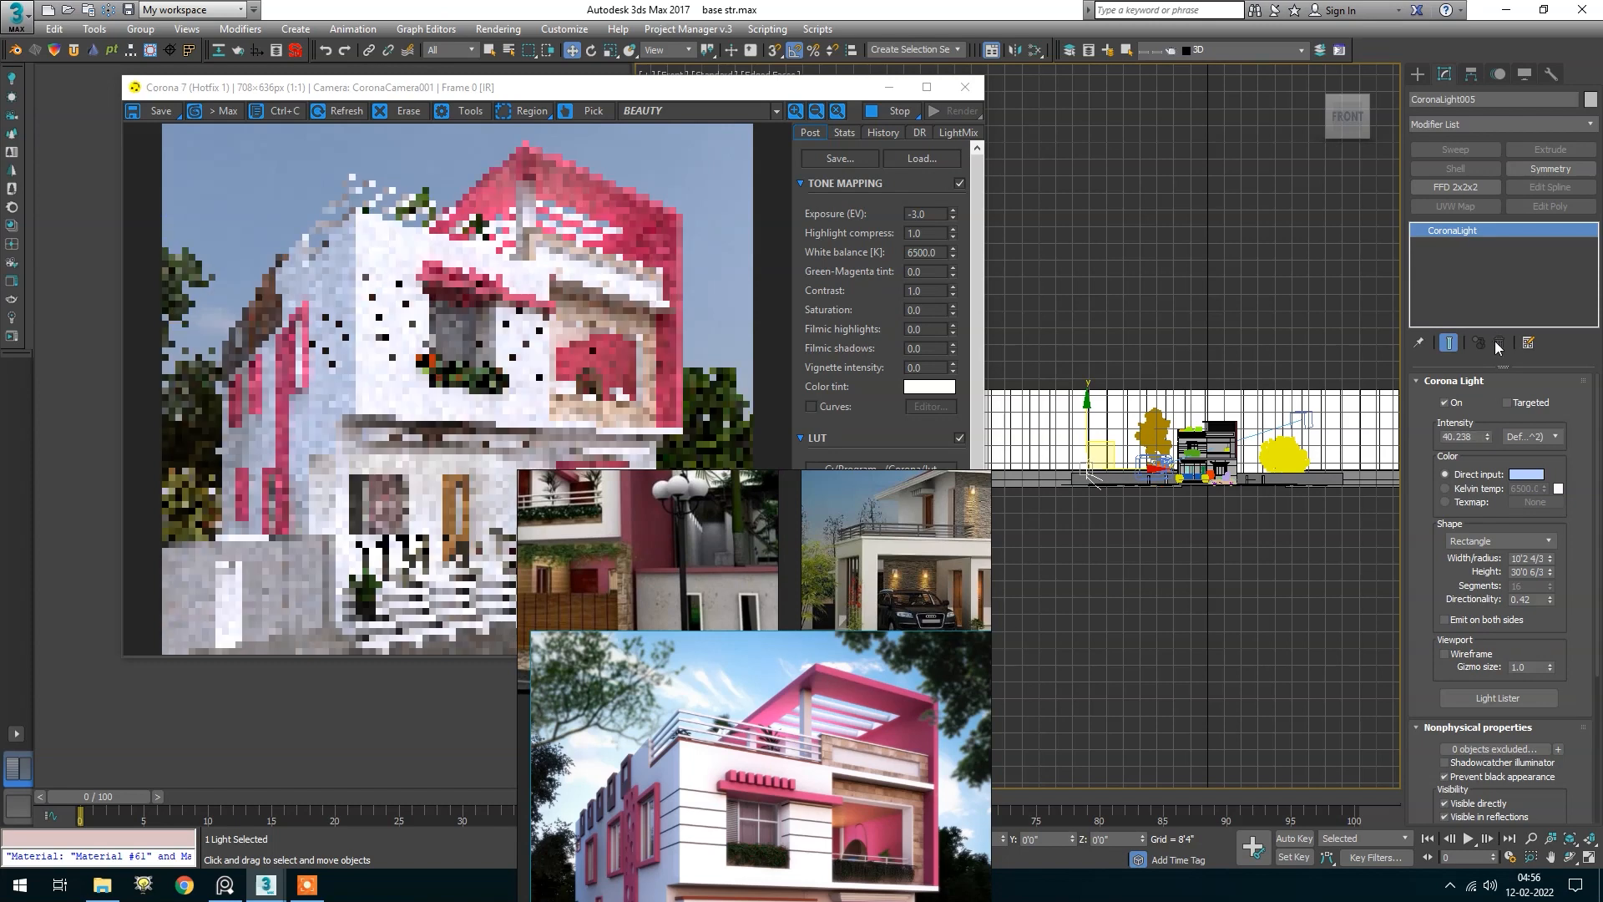
Return to the Perspective view, move the reference board clear of the render to compare them, and close the frame buffer
scroll(827, 695, down, 3)
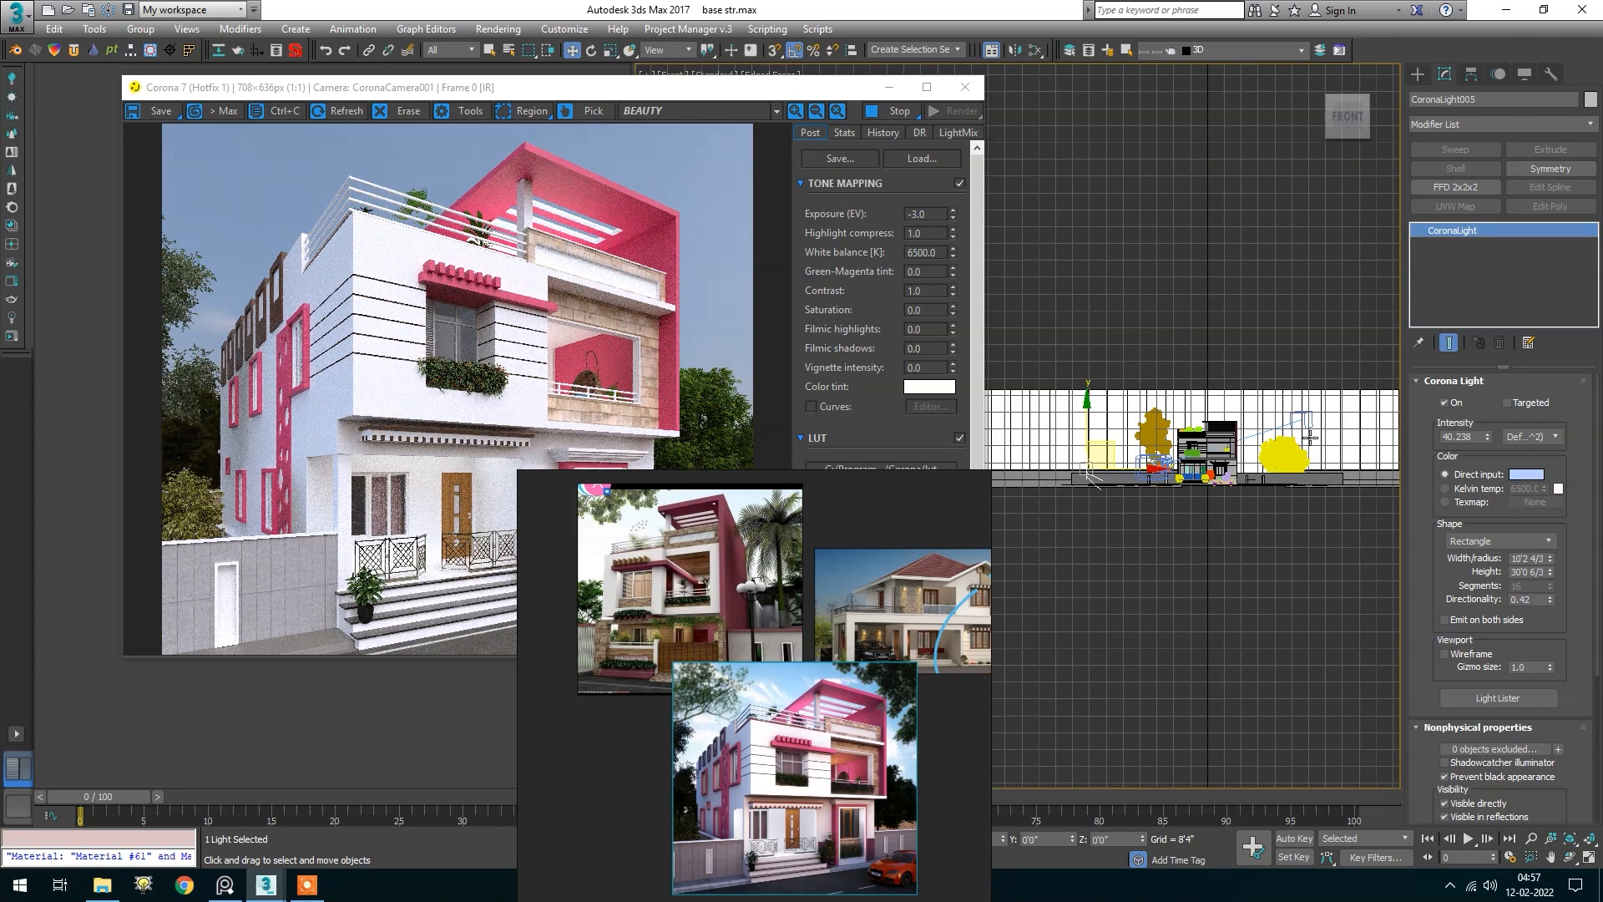
click(1280, 334)
key(p)
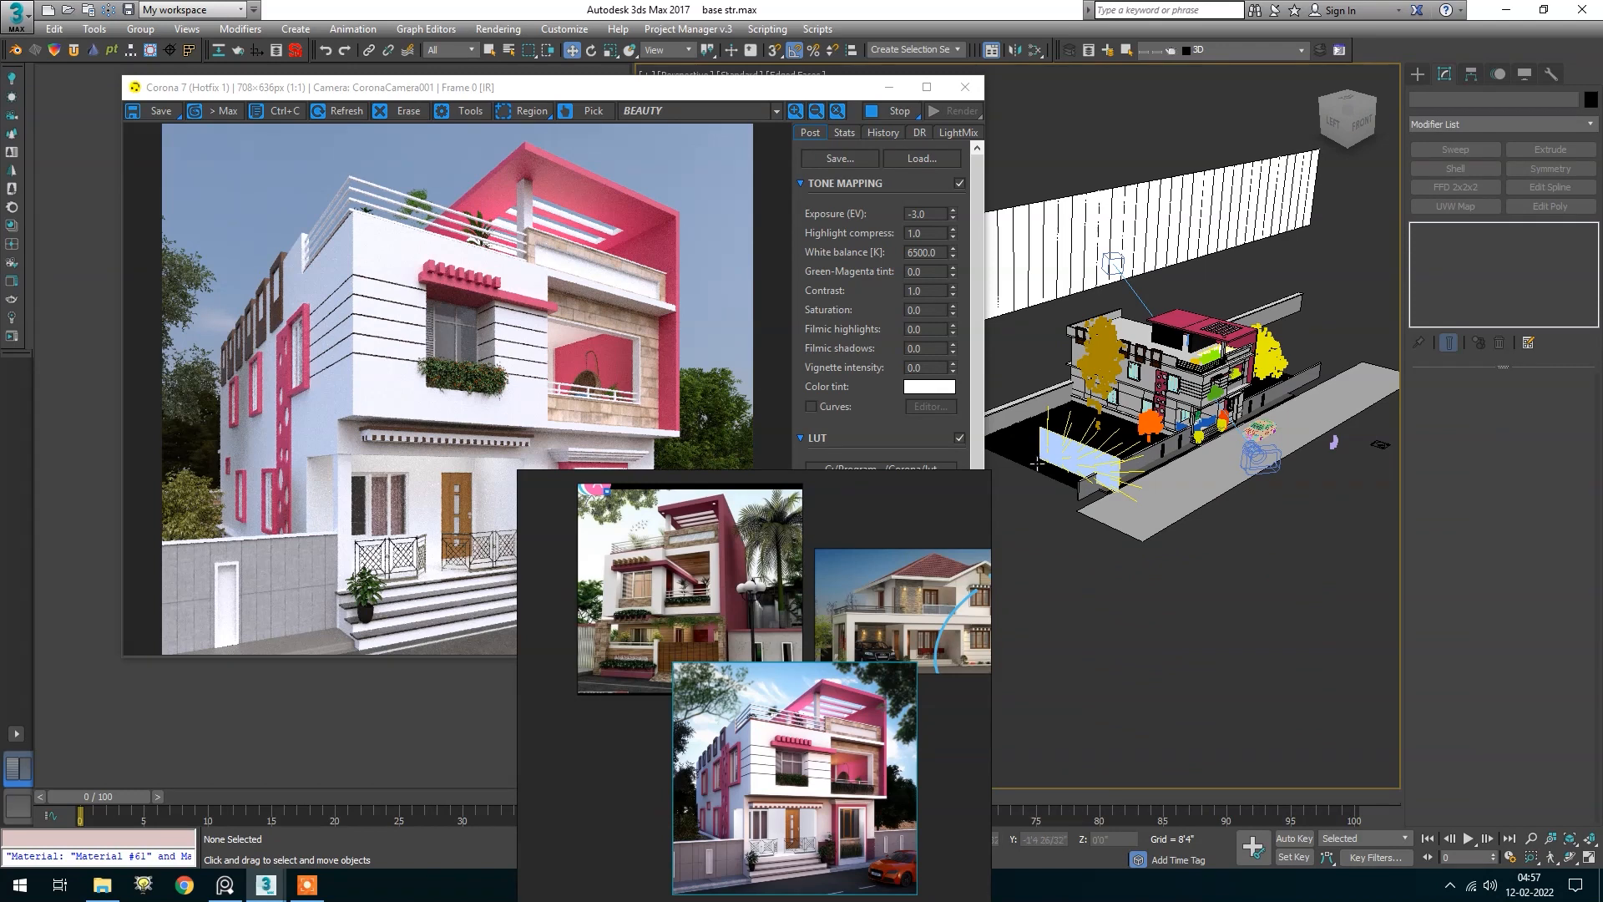
drag(687, 614, 875, 313)
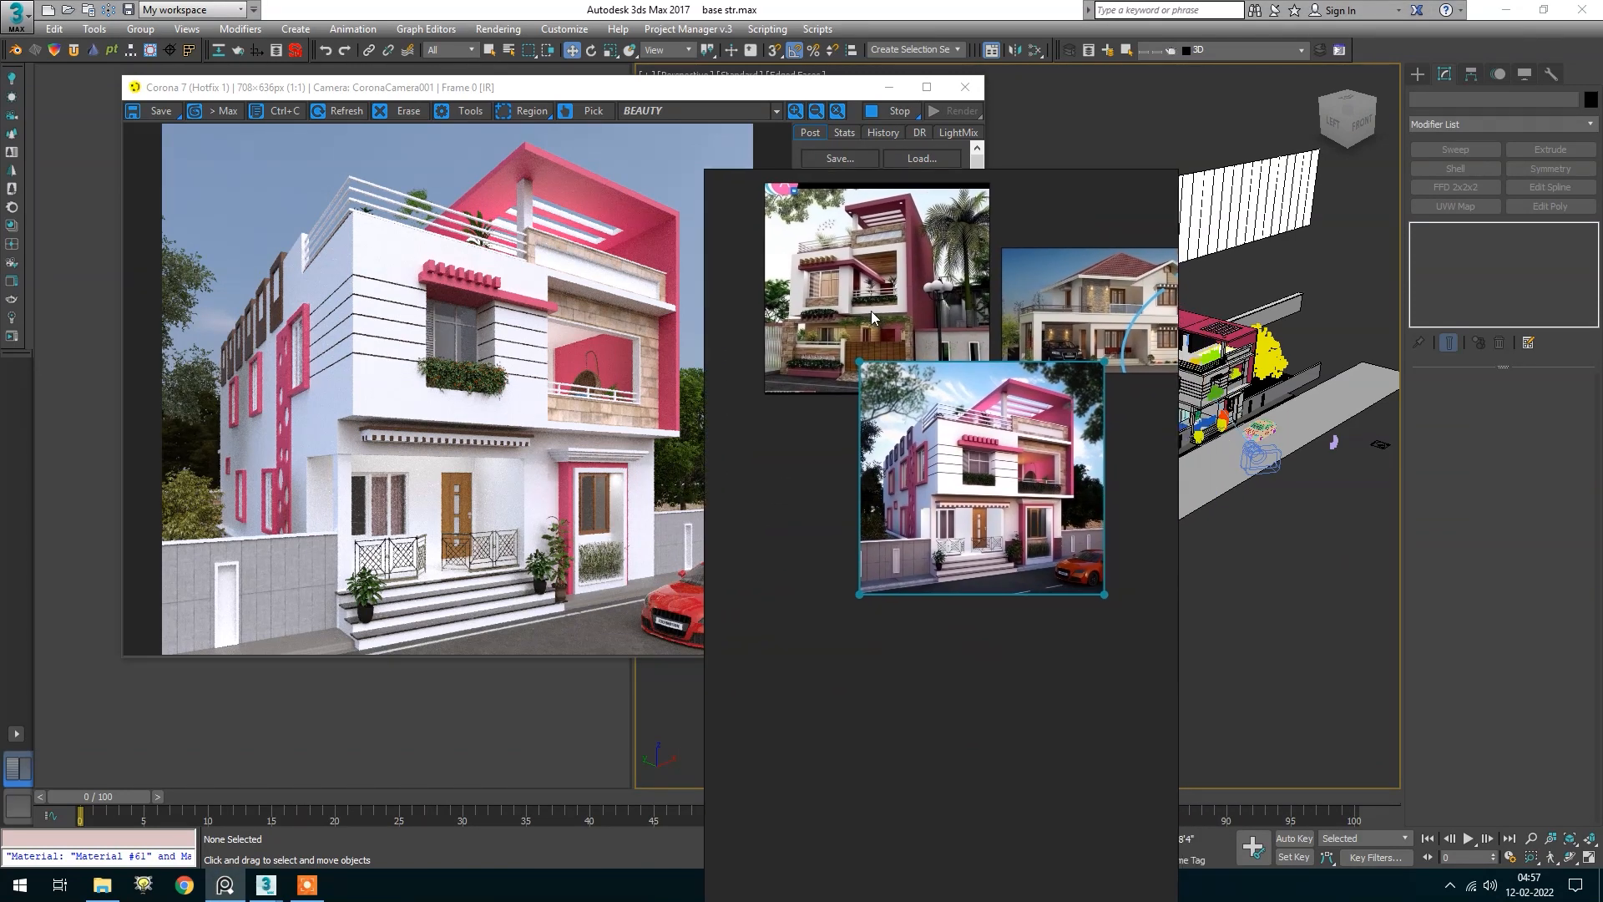
drag(927, 551, 161, 671)
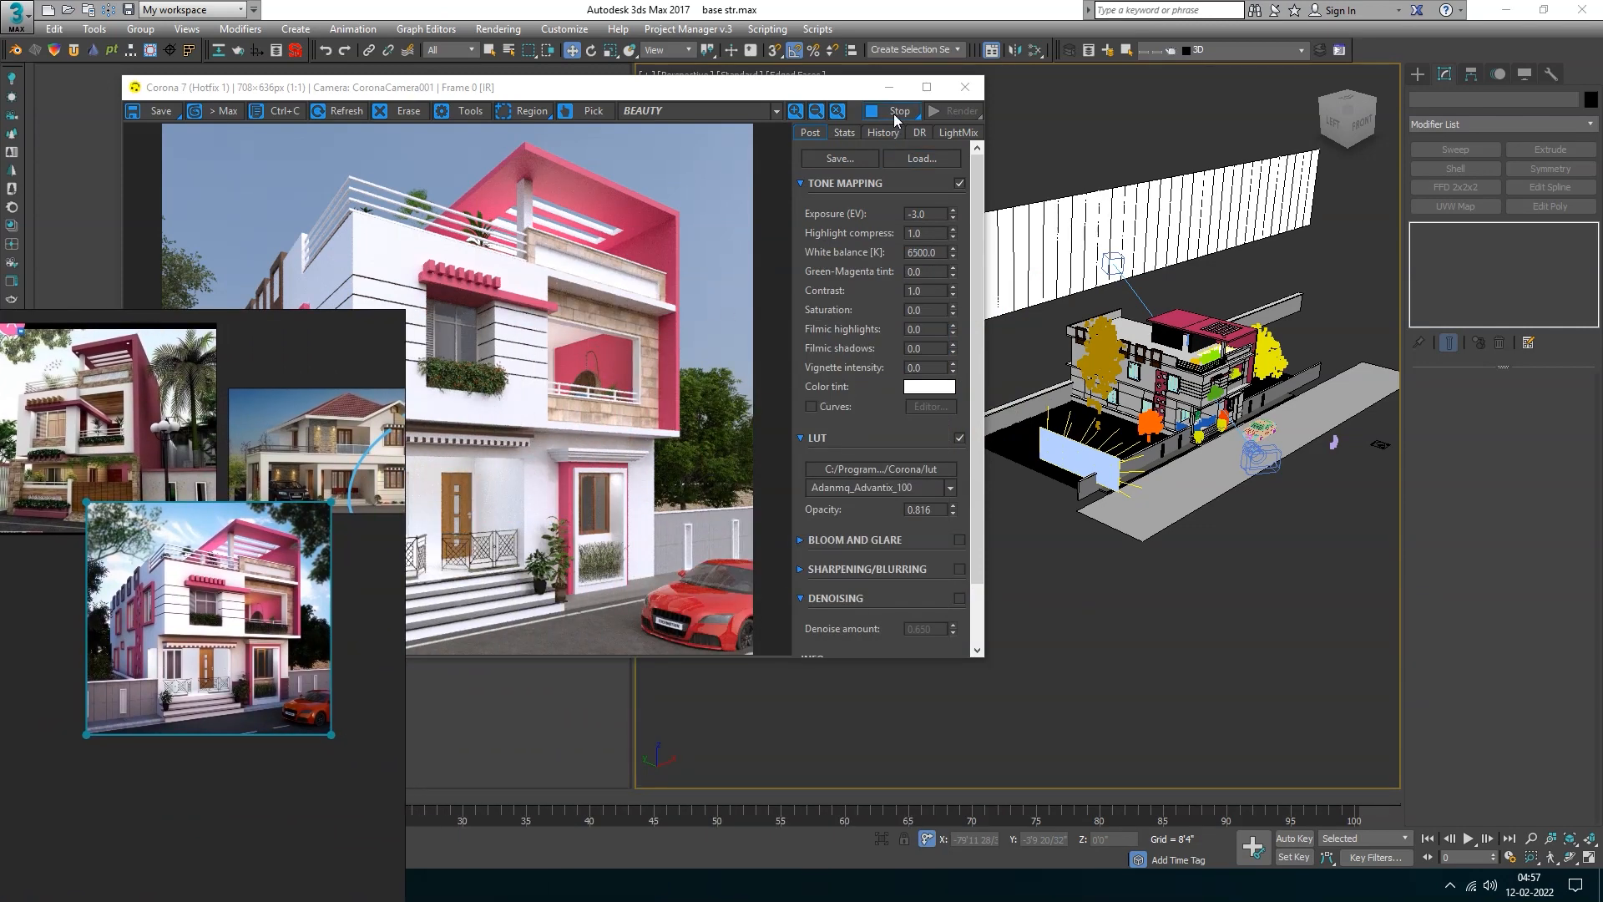
click(965, 87)
Enlarge the pink house reference image and place its board beside the Perspective view to study its lighting against the scene
scroll(994, 509, down, 4)
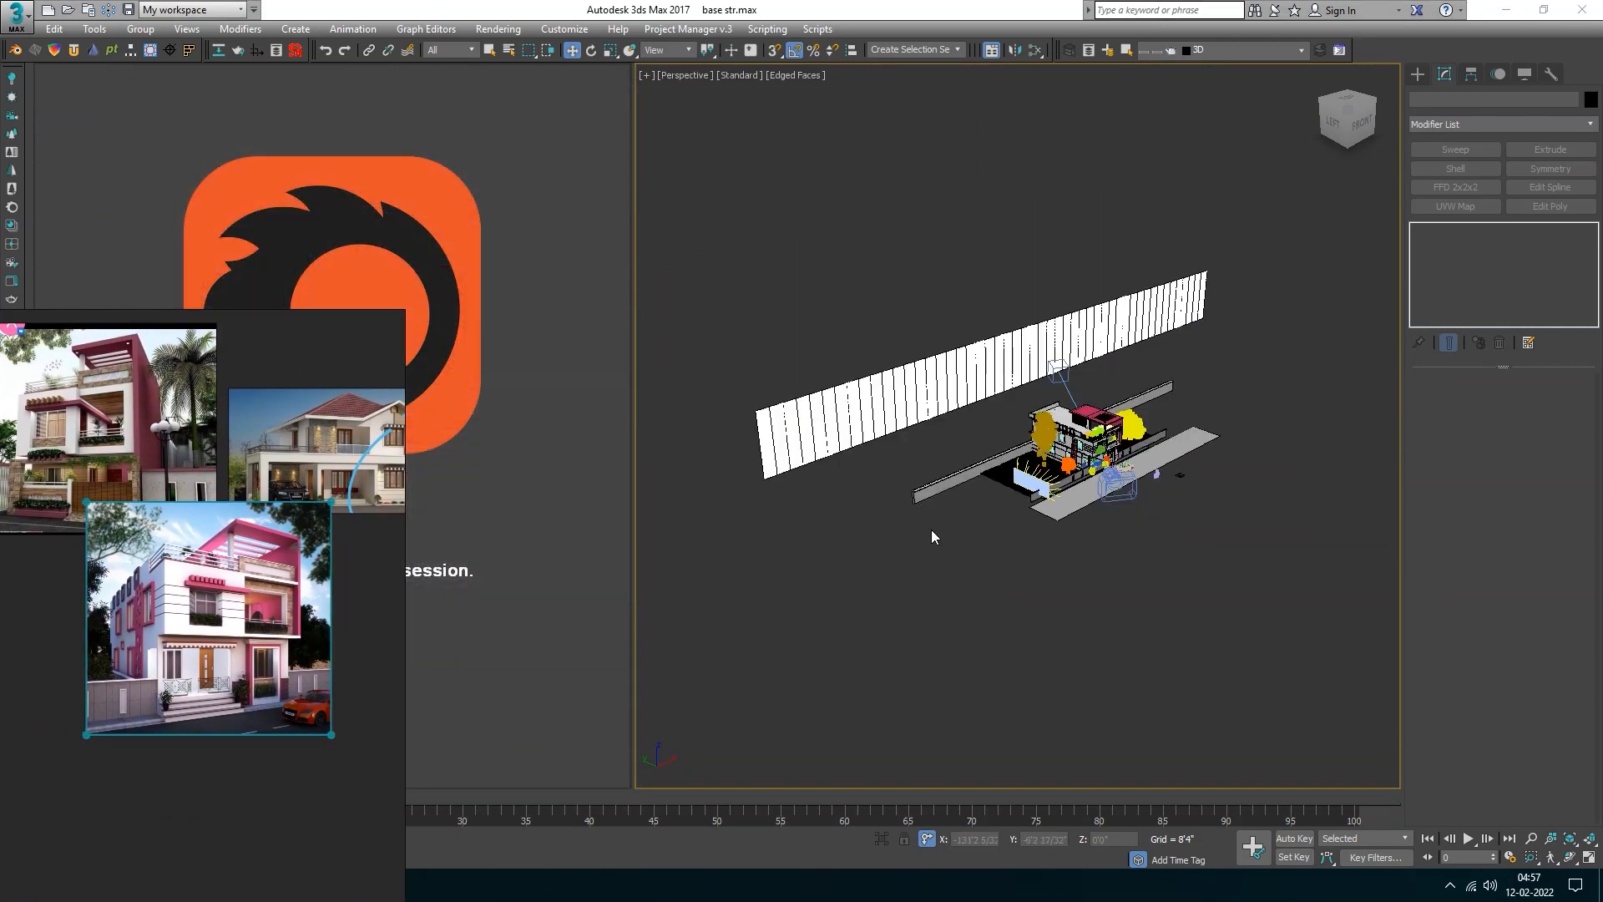
drag(930, 529, 1014, 513)
drag(242, 472, 424, 315)
scroll(423, 561, up, 3)
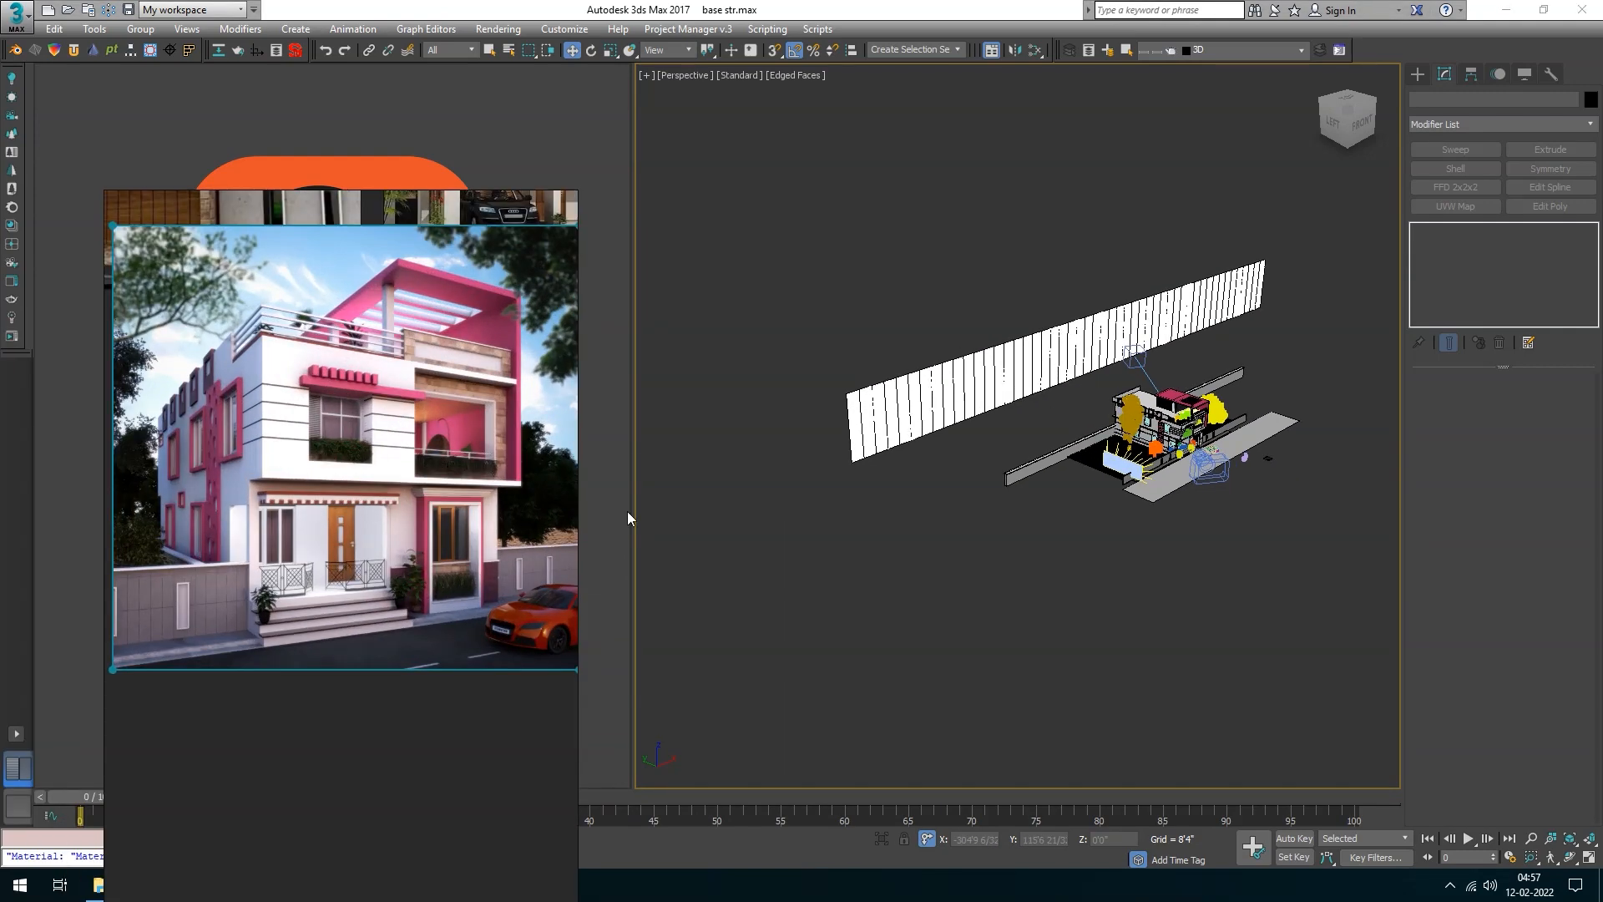
scroll(902, 543, up, 1)
scroll(1172, 533, up, 5)
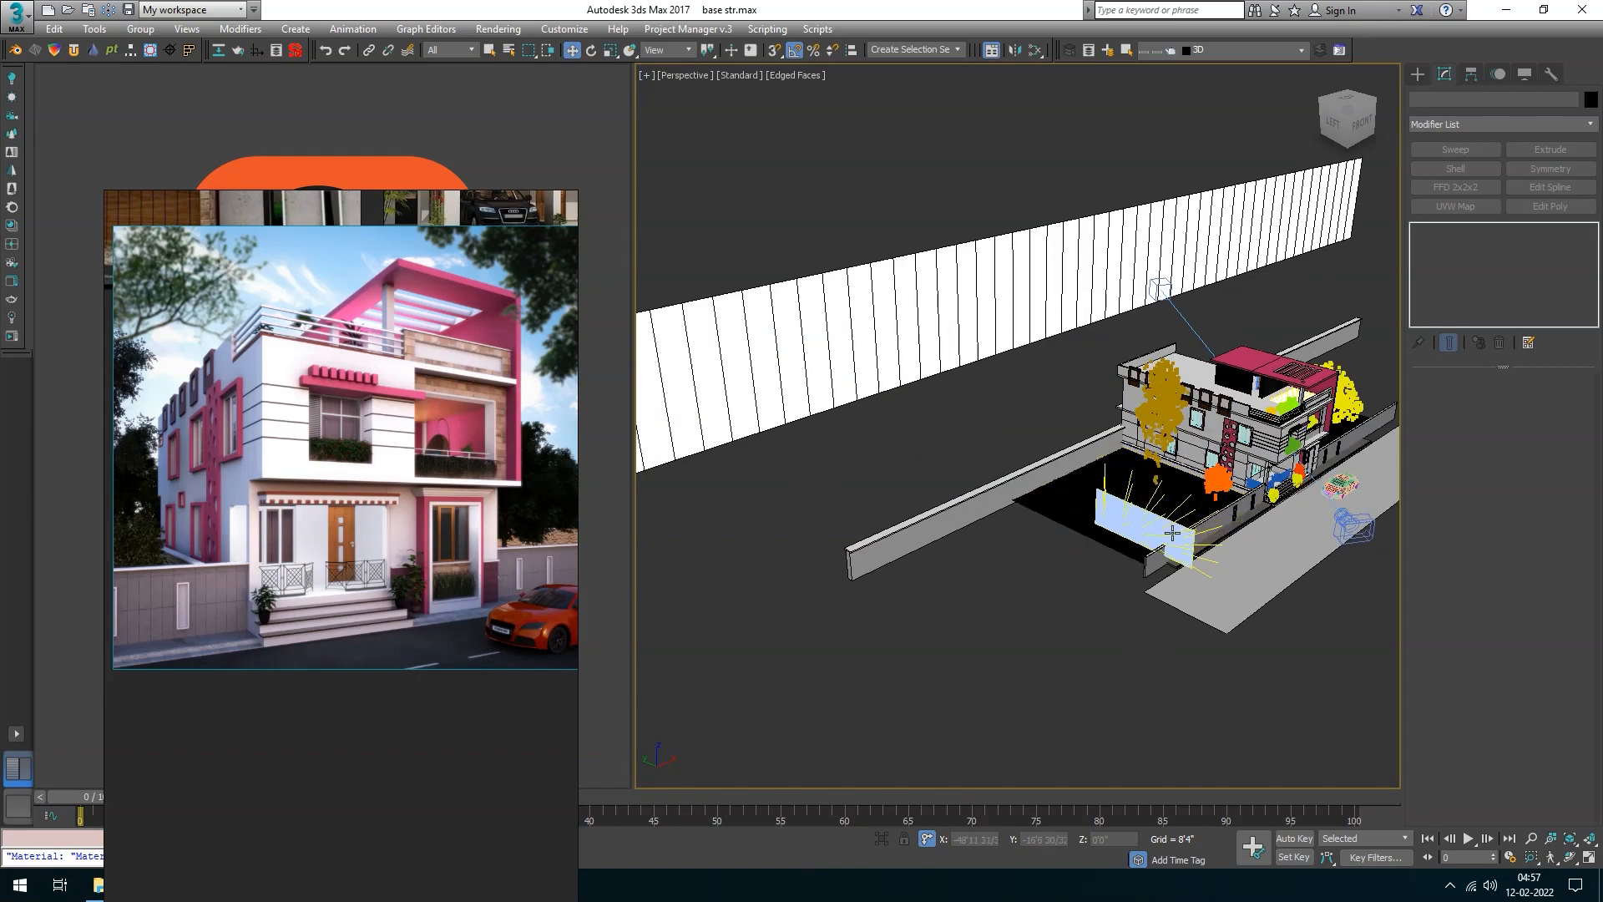
click(1173, 533)
scroll(961, 529, down, 4)
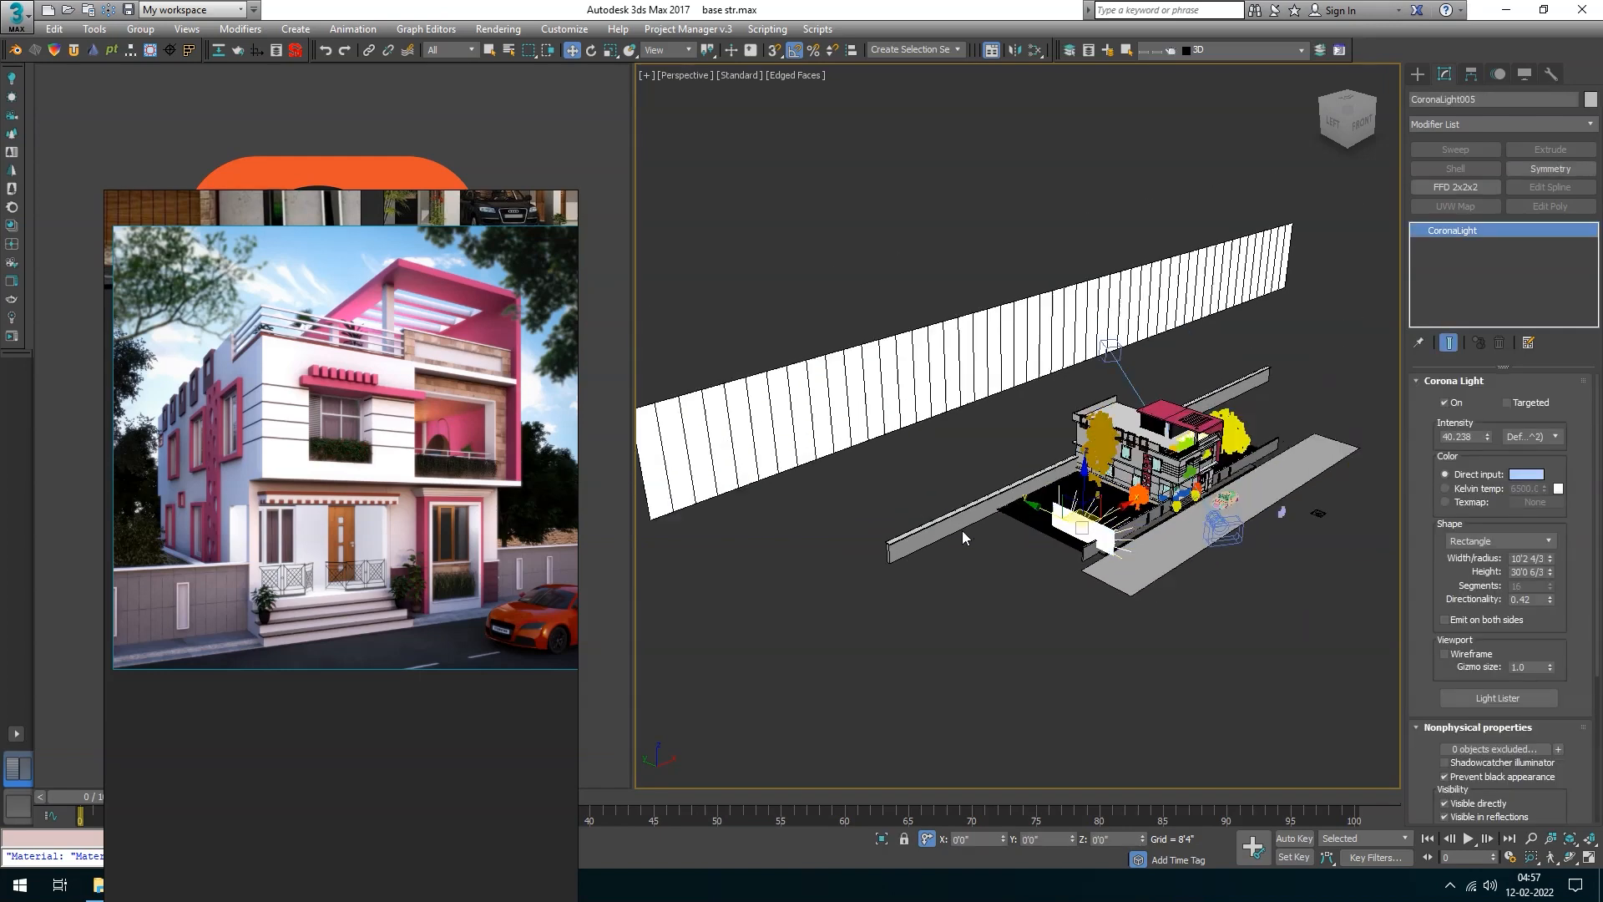
click(946, 616)
drag(387, 500, 793, 448)
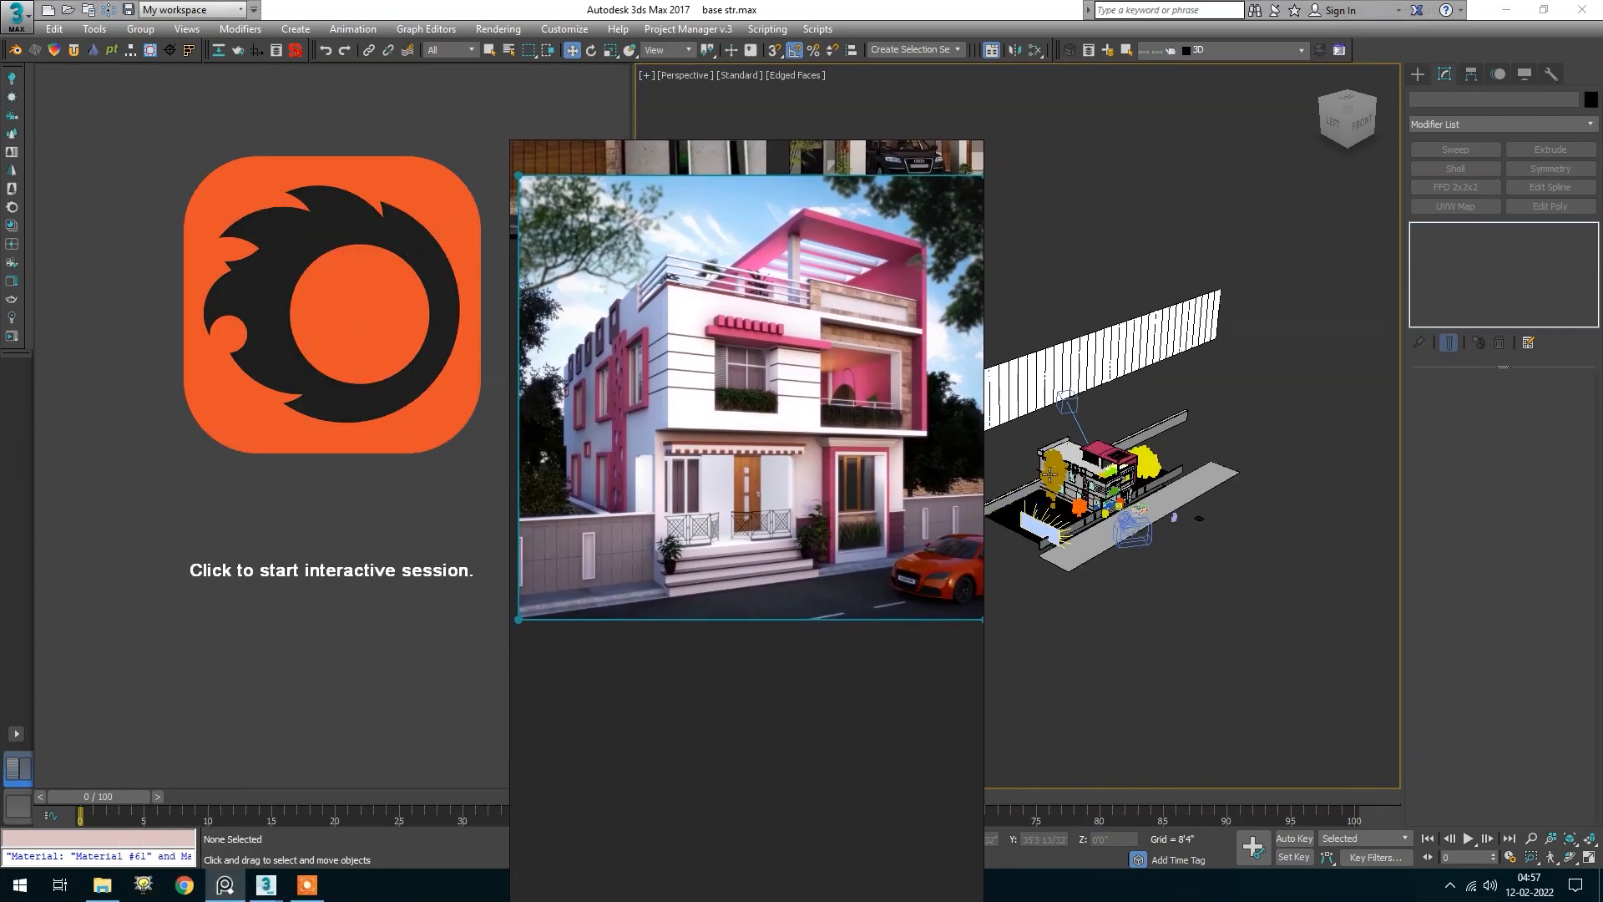
Hide the Foliage layer so the trees and plants no longer clutter the viewport around the house
scroll(1161, 463, up, 5)
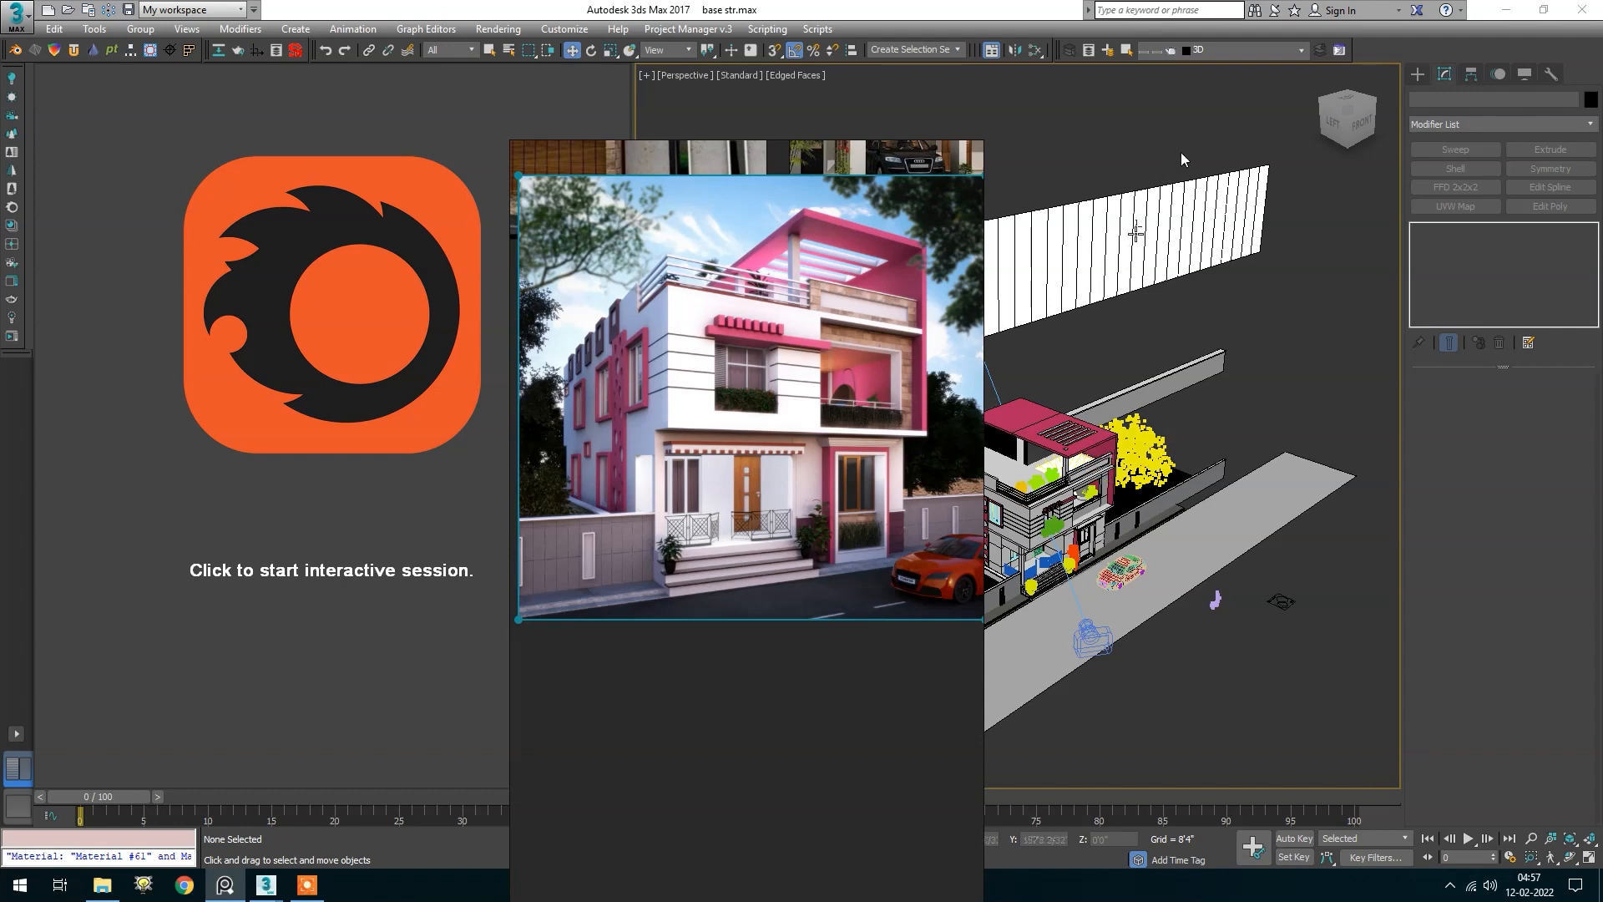
click(1229, 50)
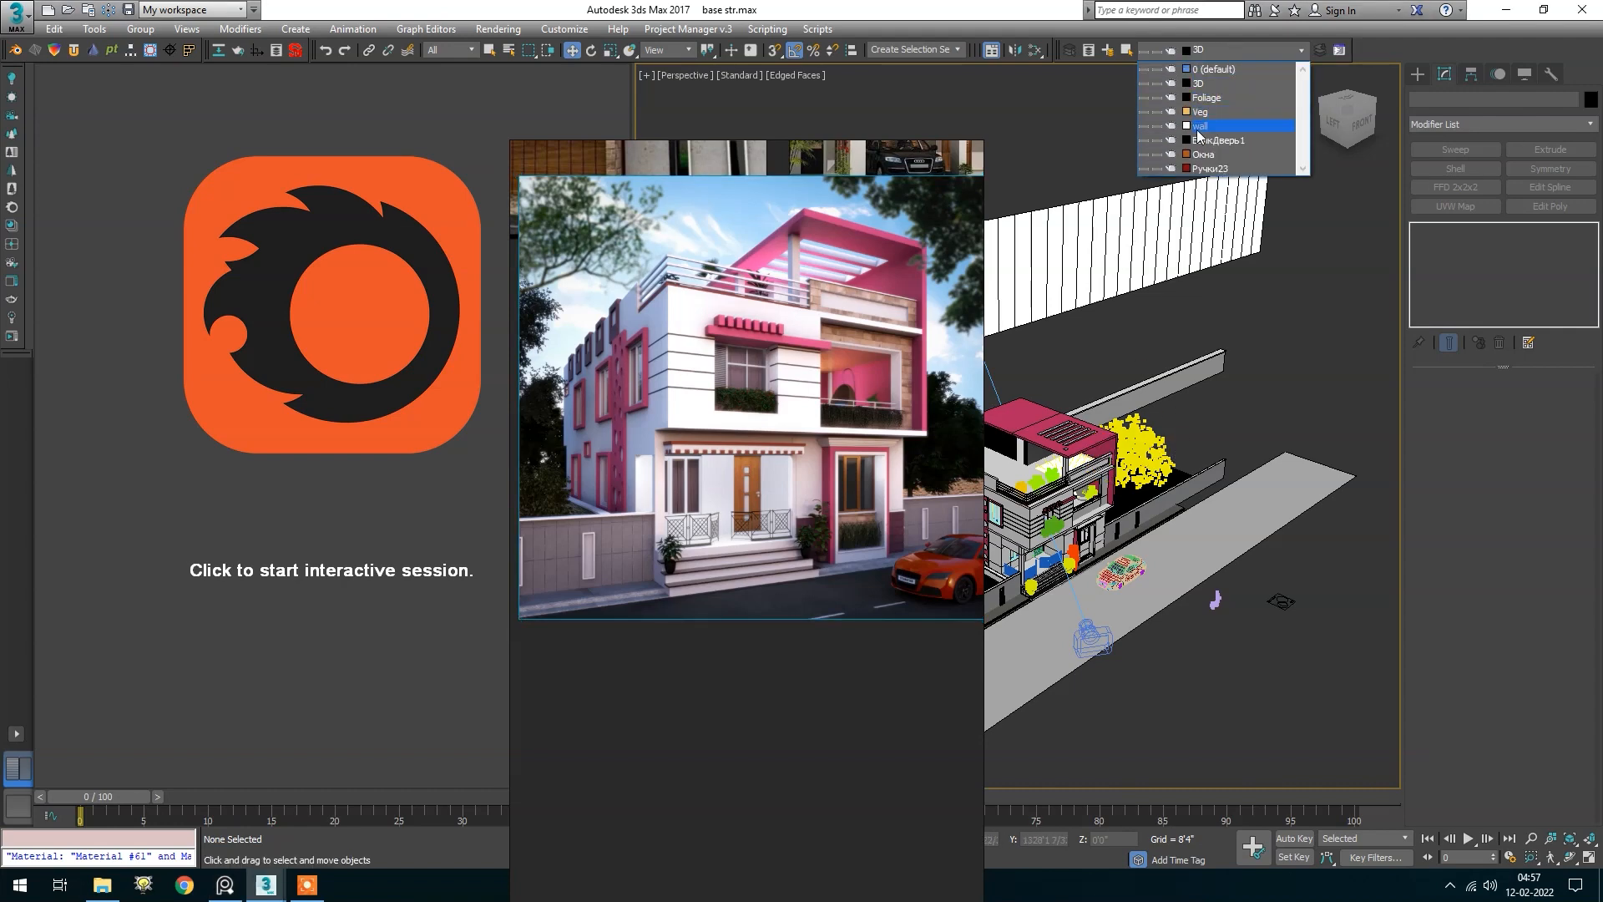
click(1144, 97)
click(1126, 364)
drag(1093, 468, 1245, 436)
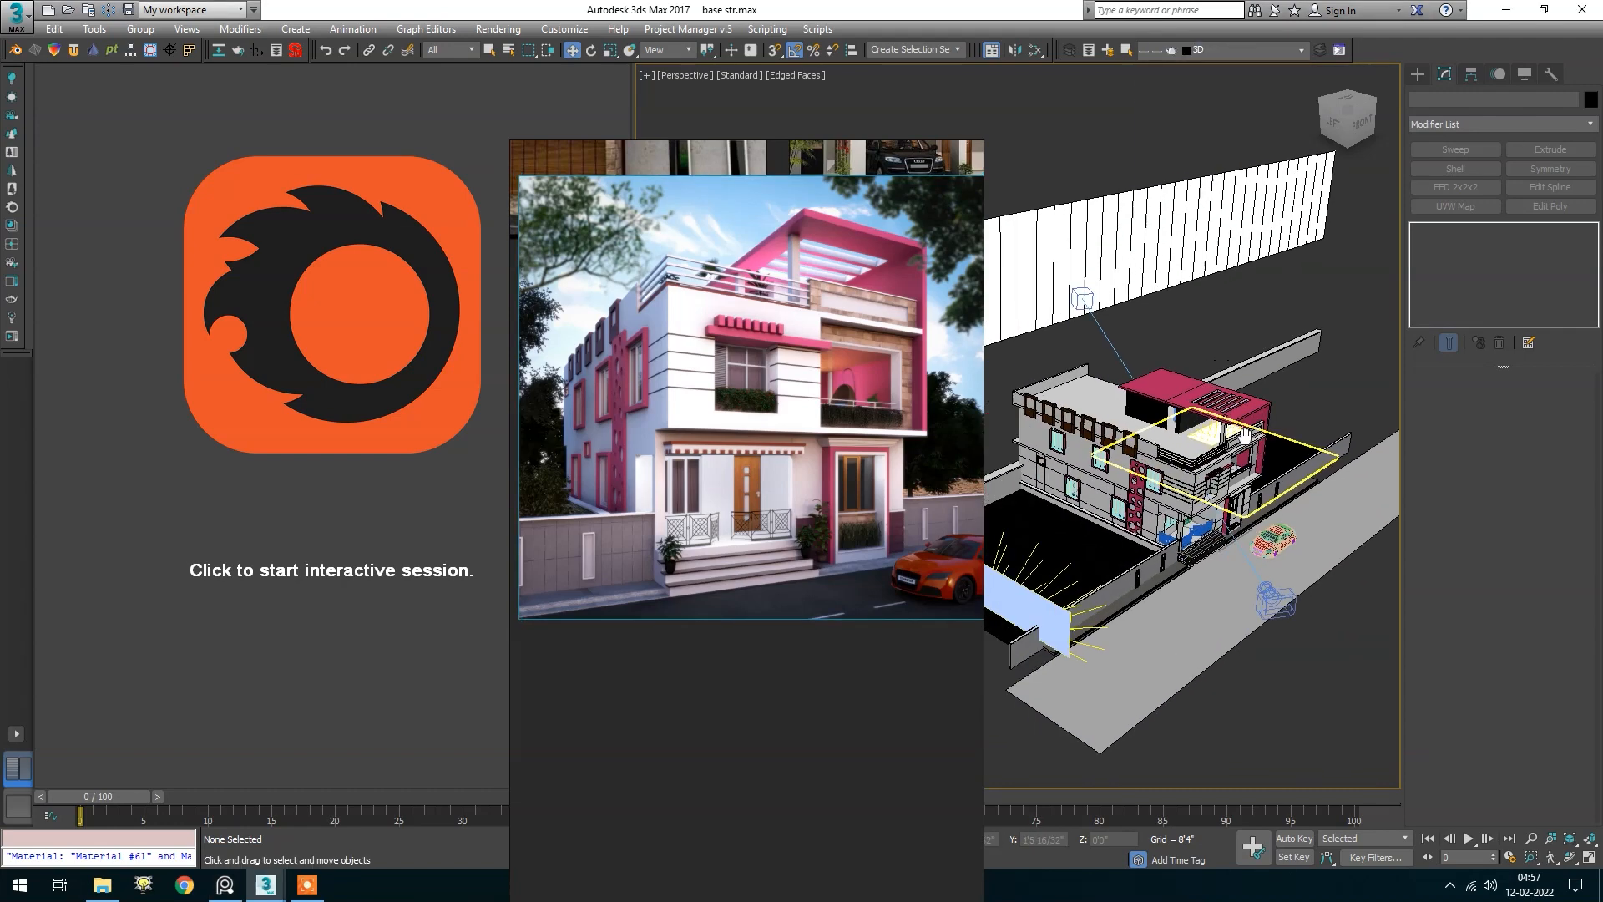
Create a targeted Corona Sun beyond the road, aimed at the front of the house
scroll(1244, 433, down, 4)
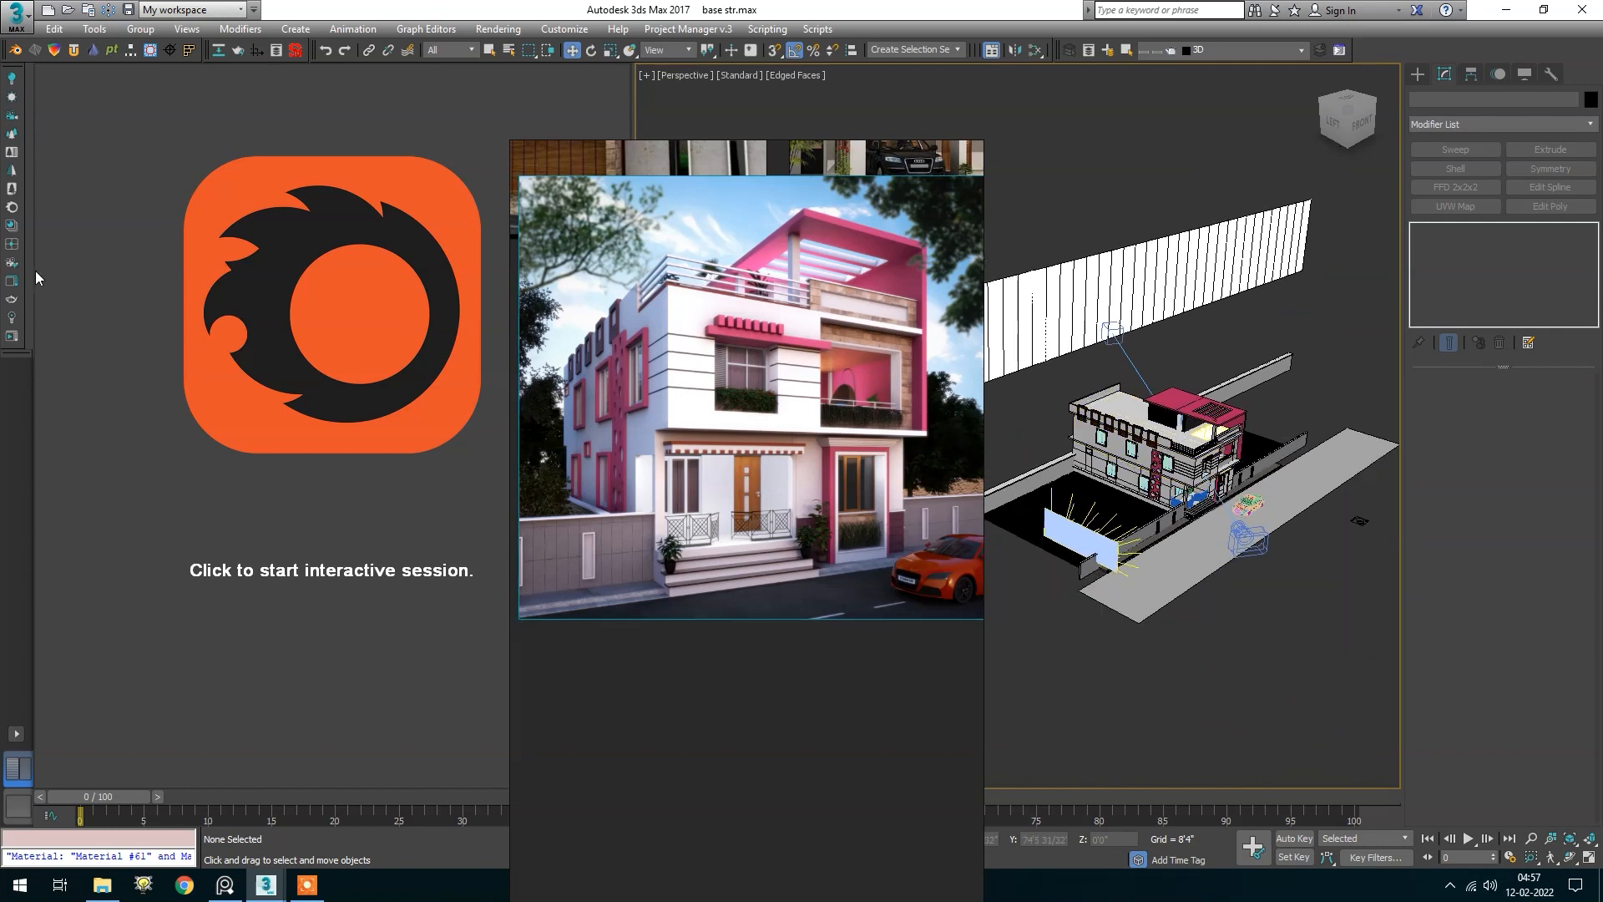
click(13, 99)
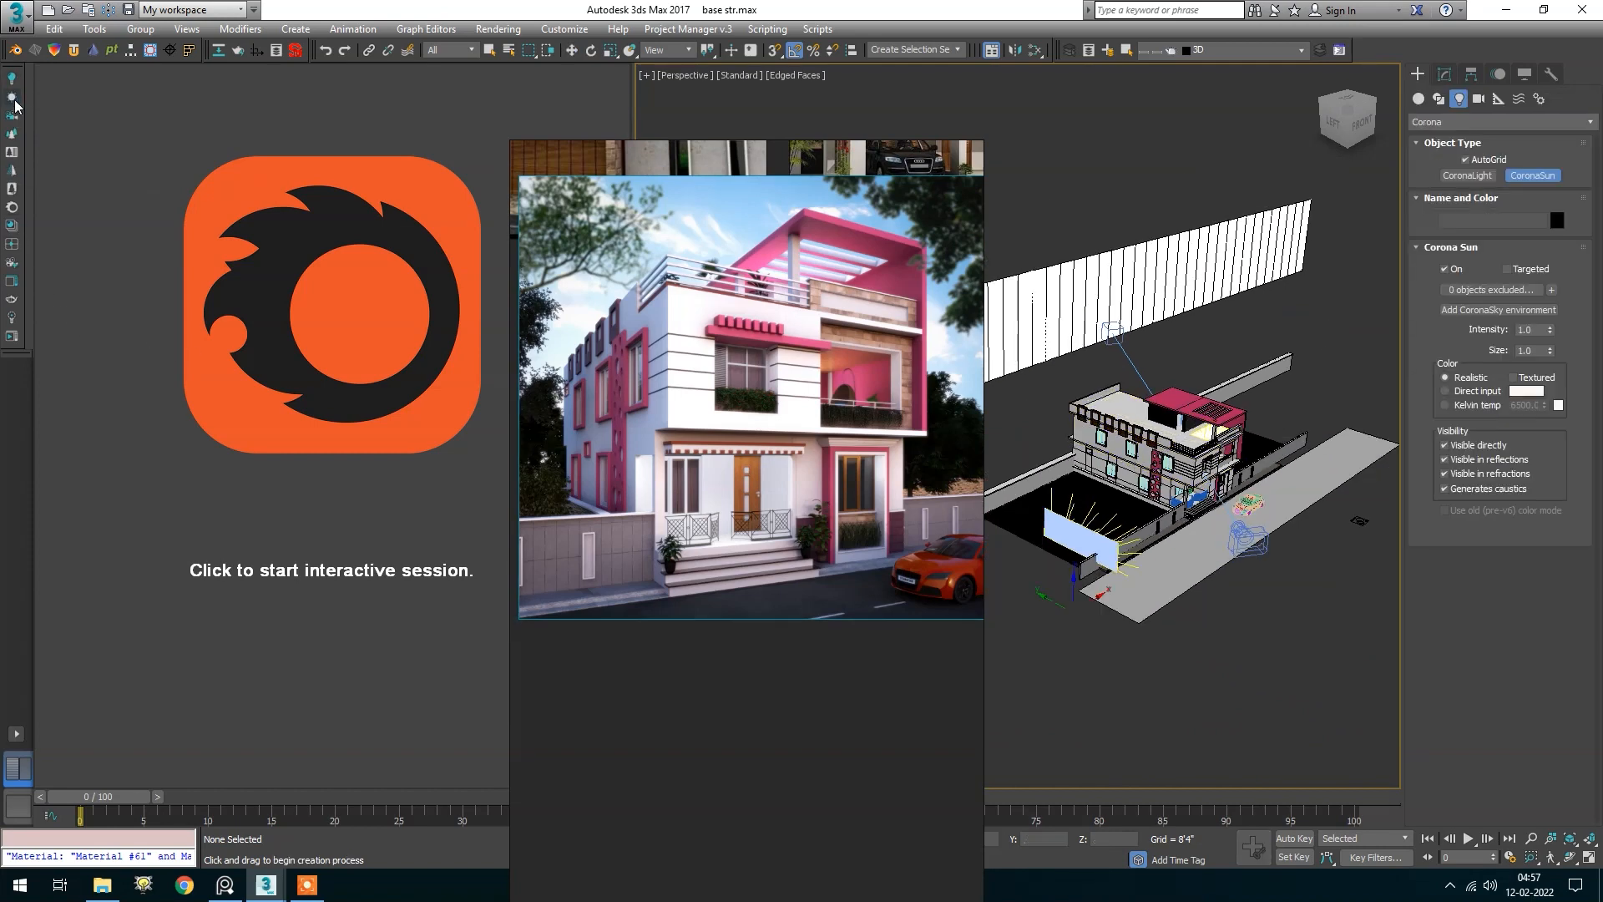
drag(1287, 687, 1221, 519)
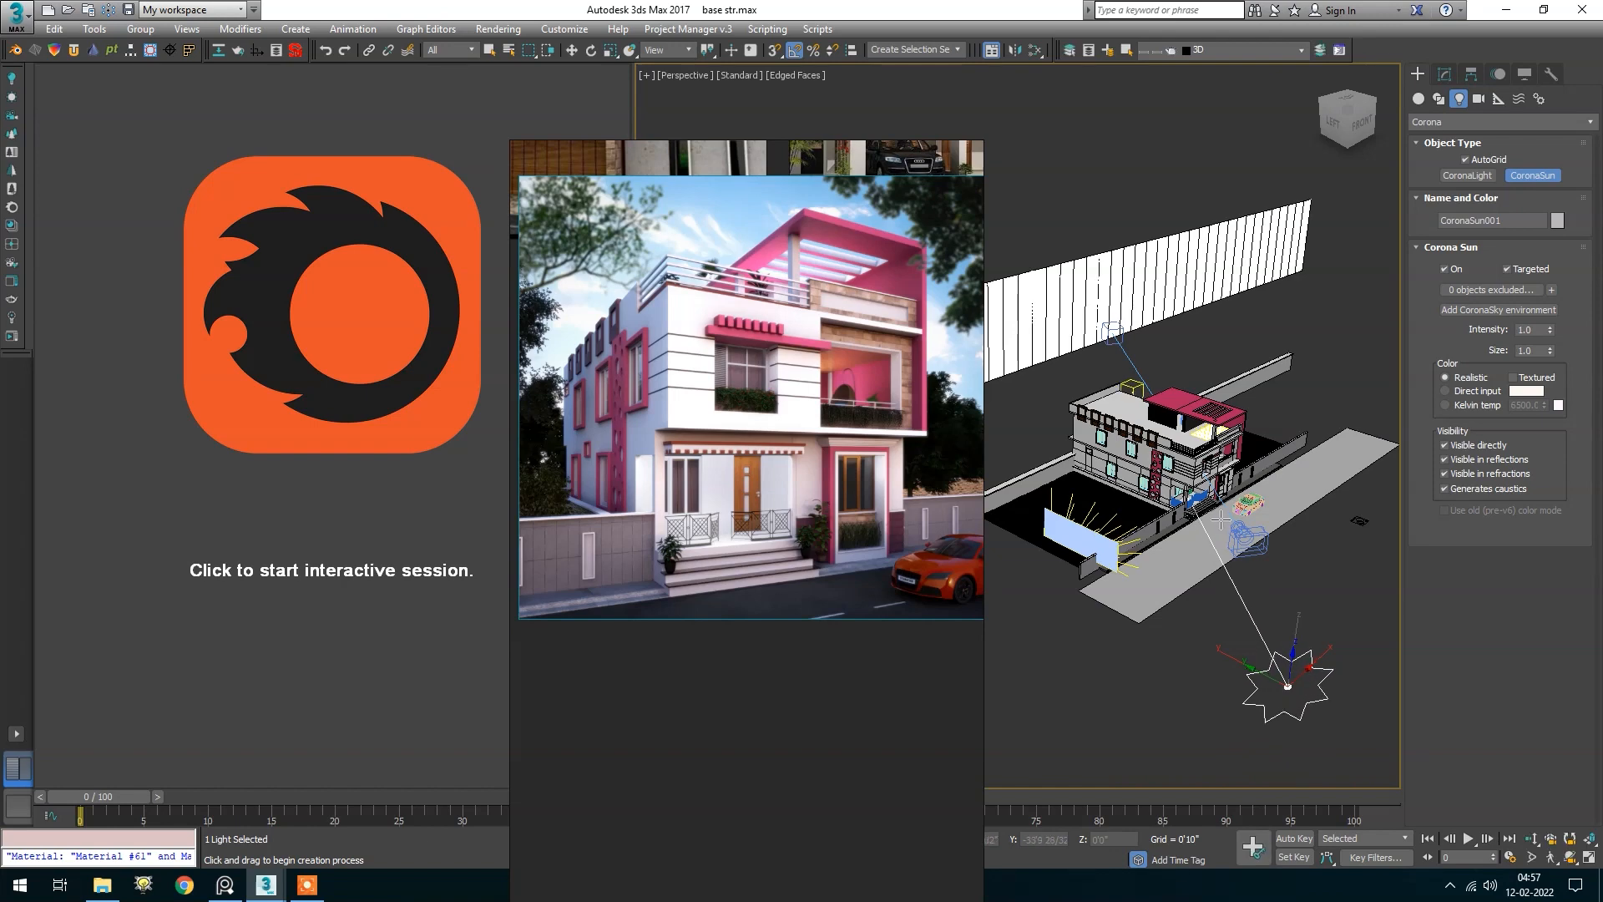
click(1208, 623)
right_click(1202, 625)
scroll(1139, 663, down, 2)
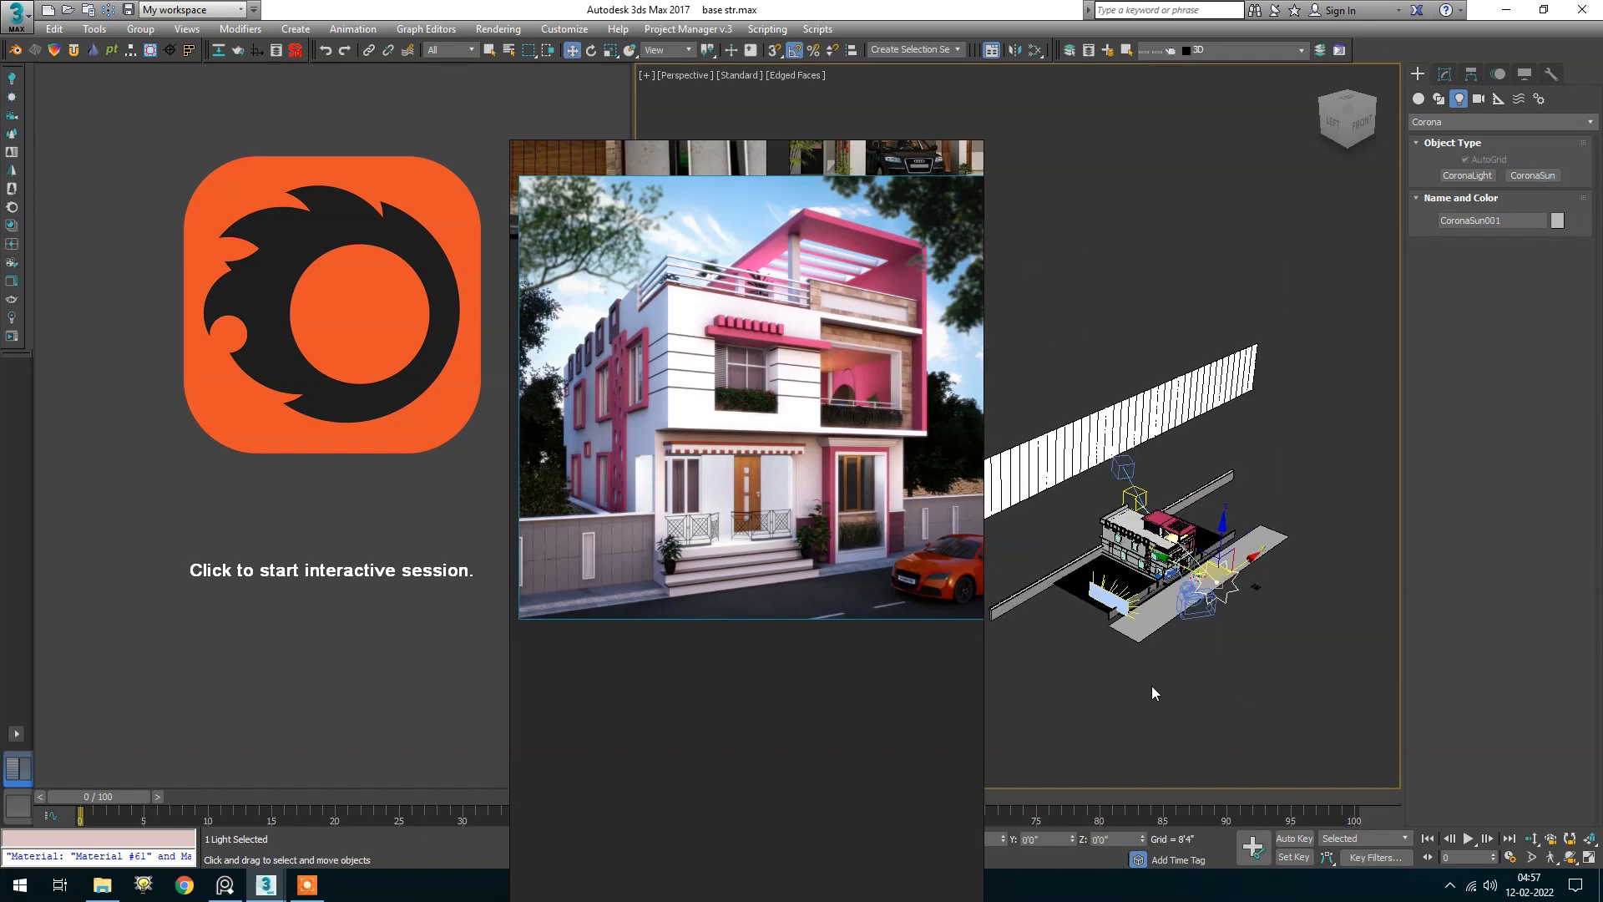
Move the Corona Sun farther out beyond the road, working from a view above the scene
drag(1151, 688, 1180, 741)
drag(1246, 616, 1354, 384)
drag(1295, 584, 1124, 640)
drag(1278, 551, 1298, 555)
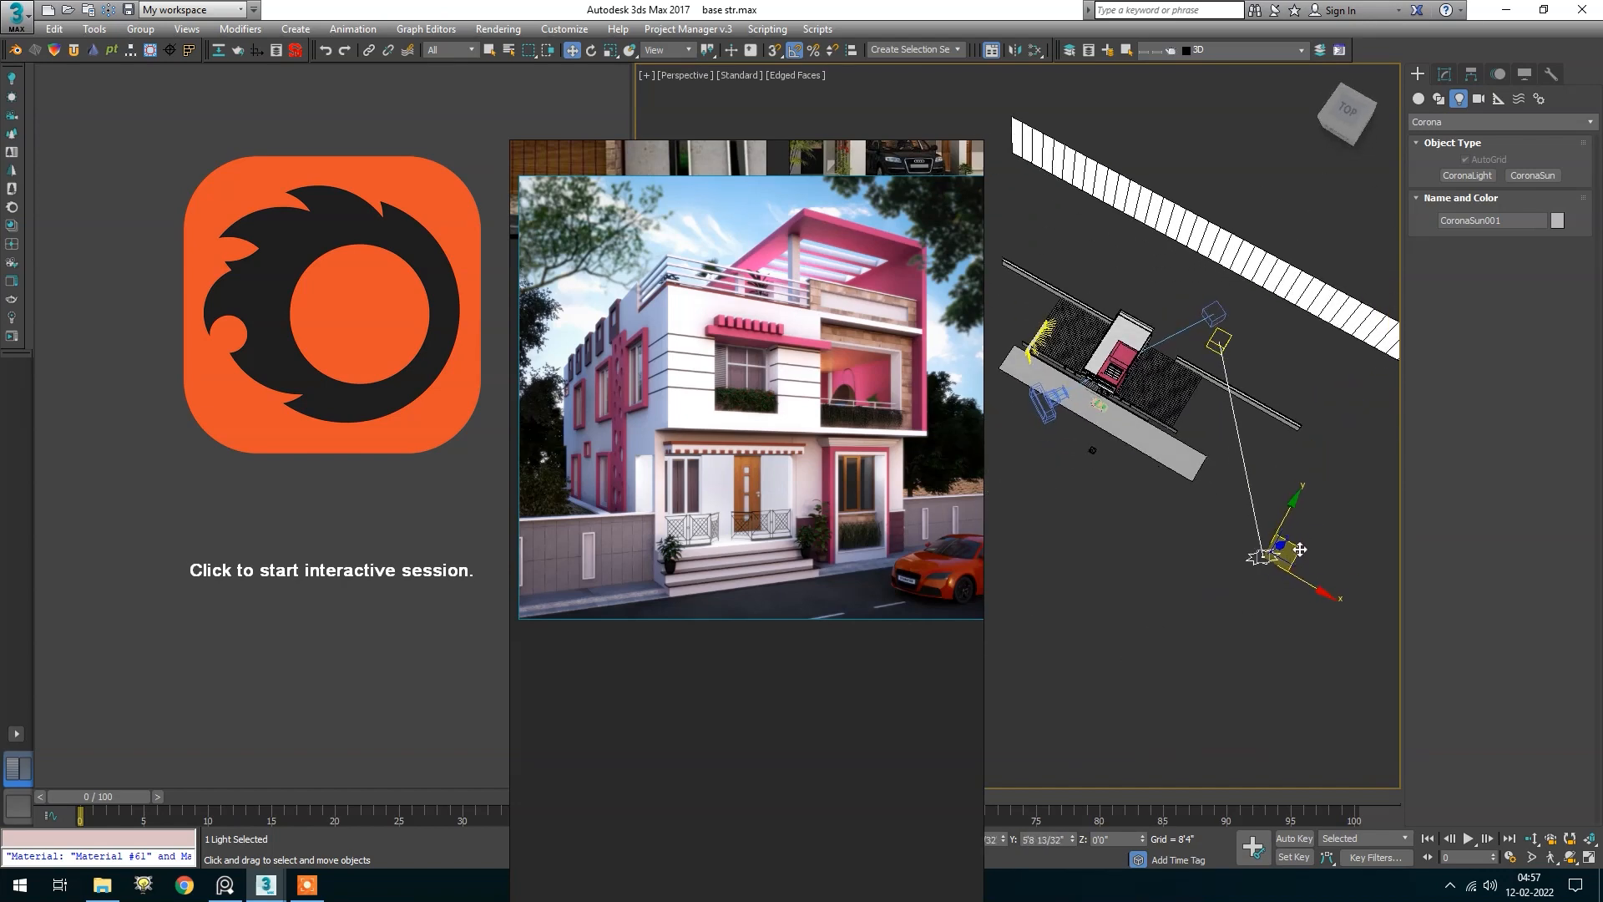
Shift the Corona Sun's target closer to the house and move the reference board clear of the interactive render
click(1219, 342)
drag(1246, 342, 1226, 315)
drag(1174, 501, 1186, 552)
scroll(1141, 489, up, 5)
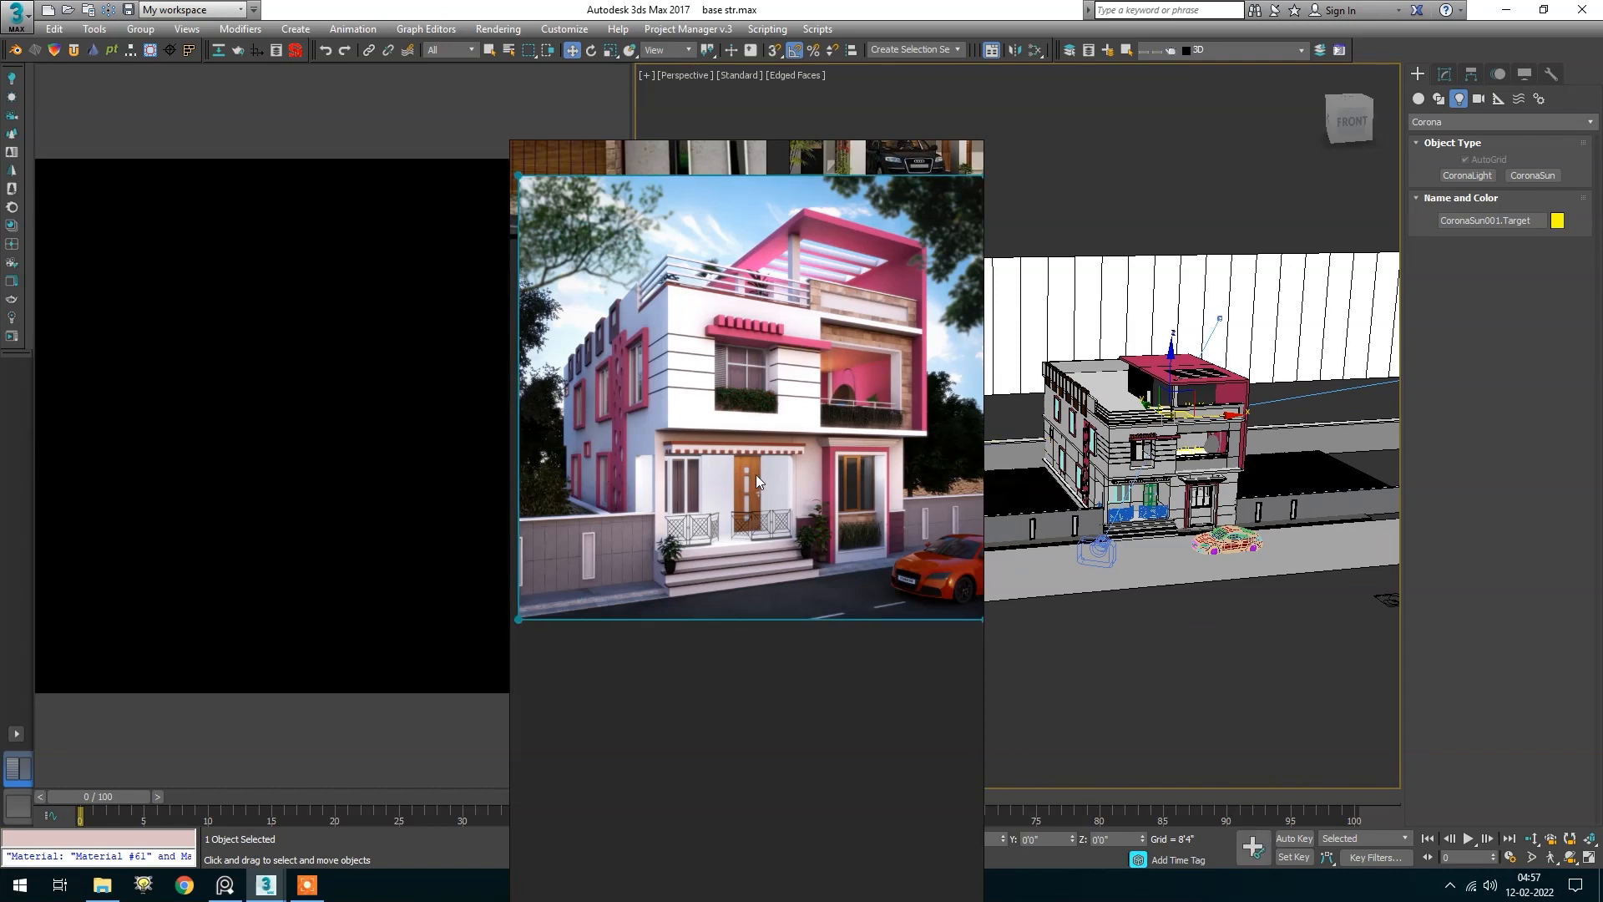
drag(748, 501, 854, 426)
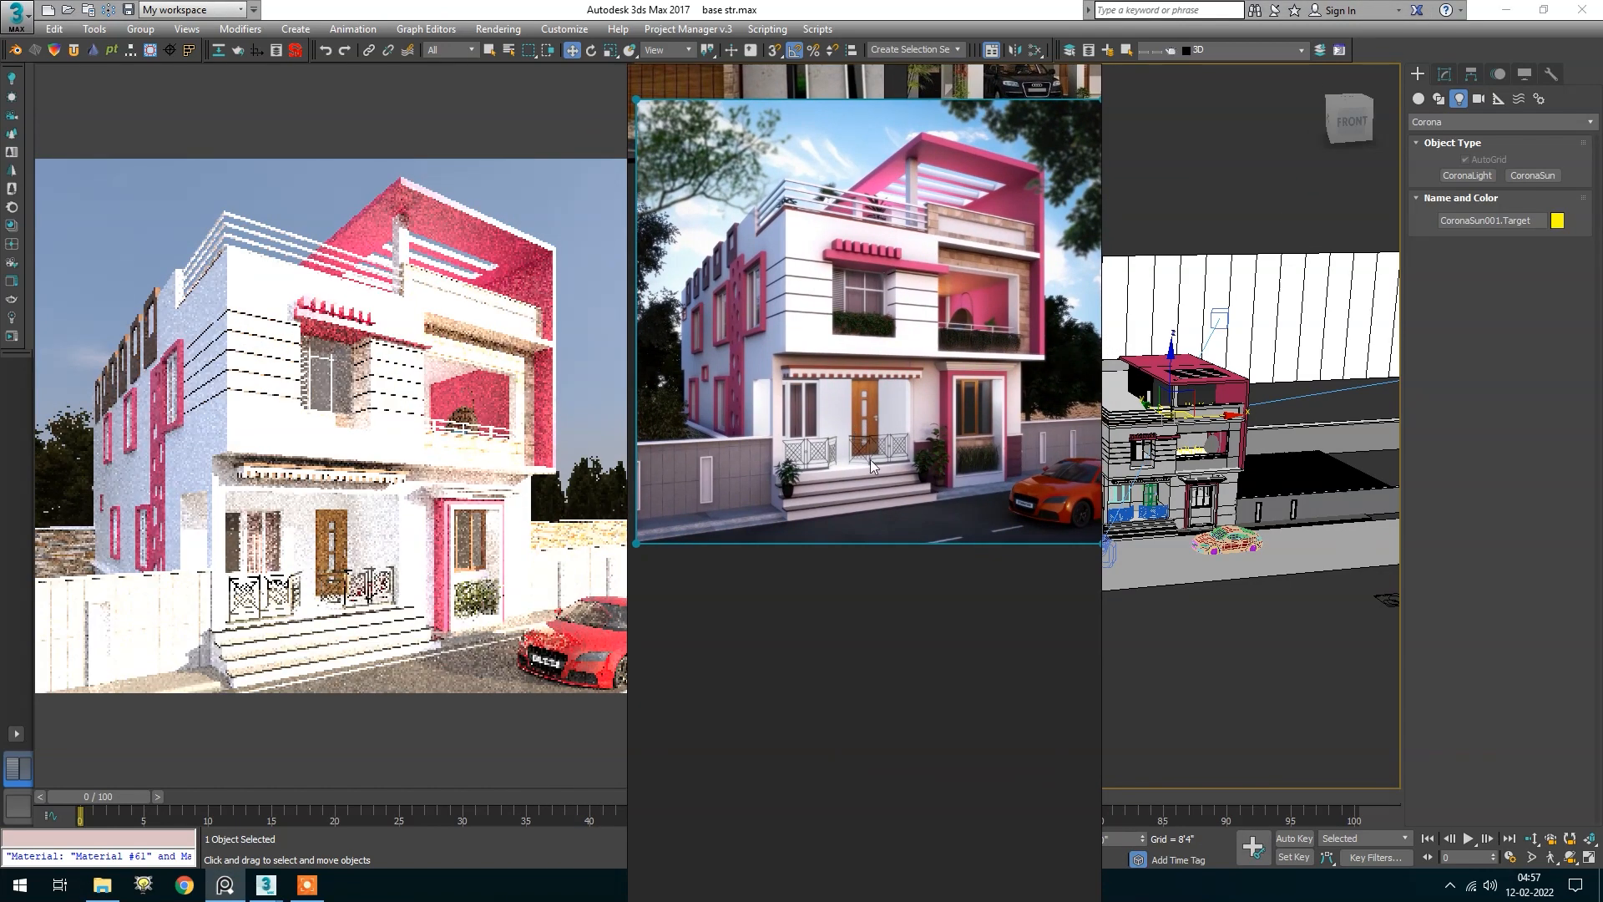
Set the Corona Sun's size to 40 and its intensity to 0.1
scroll(1194, 591, down, 5)
drag(1194, 591, 1352, 528)
click(1393, 520)
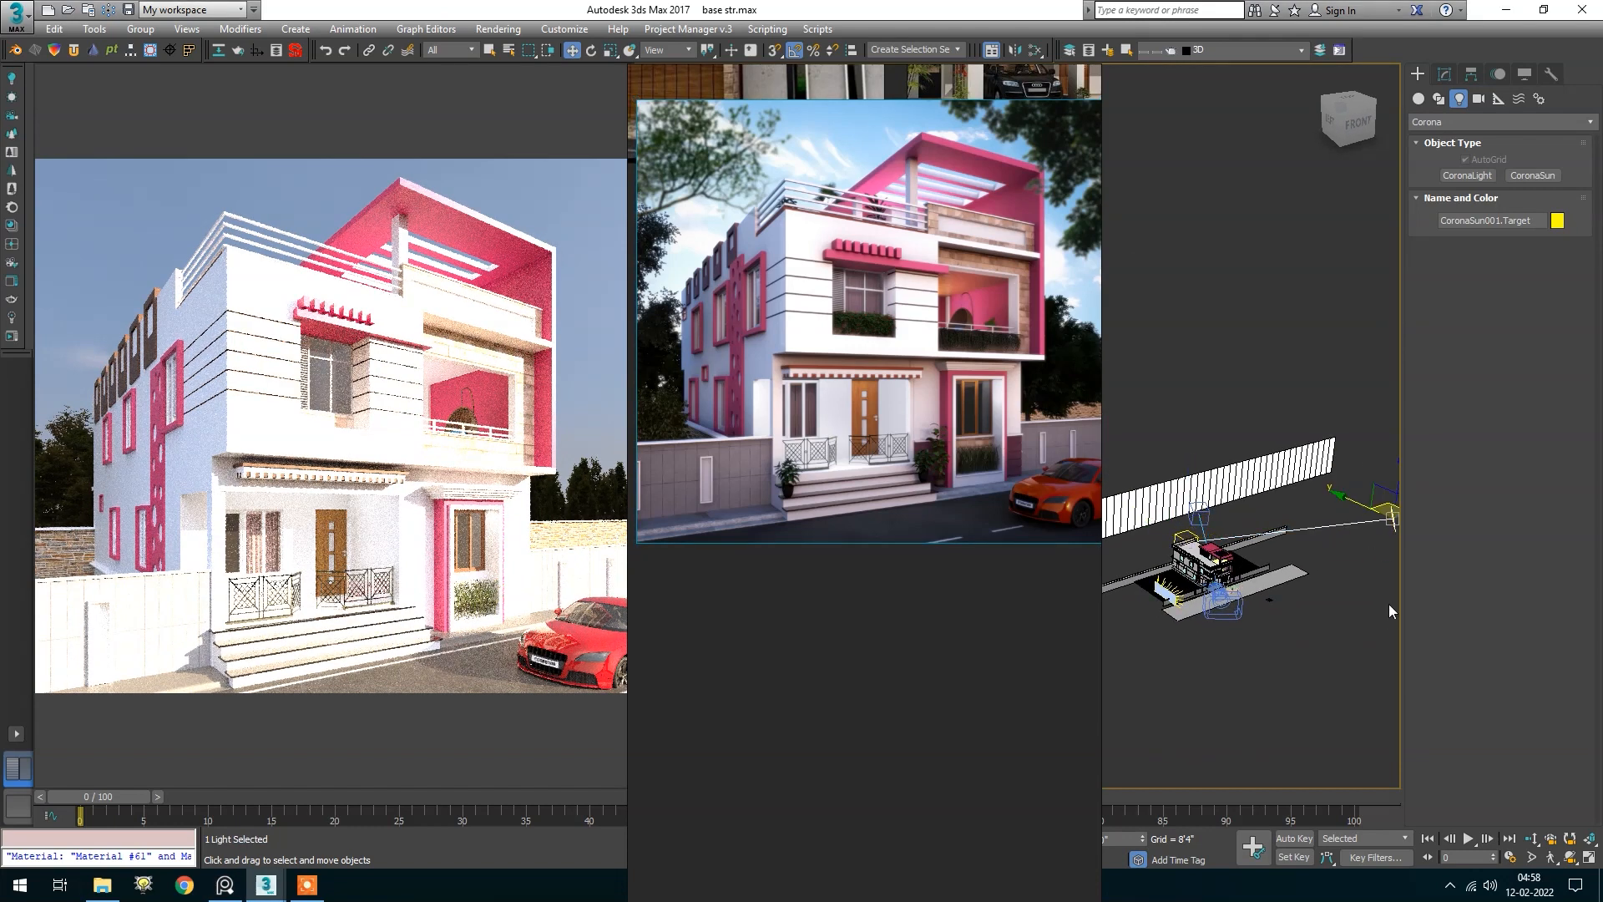
click(1445, 75)
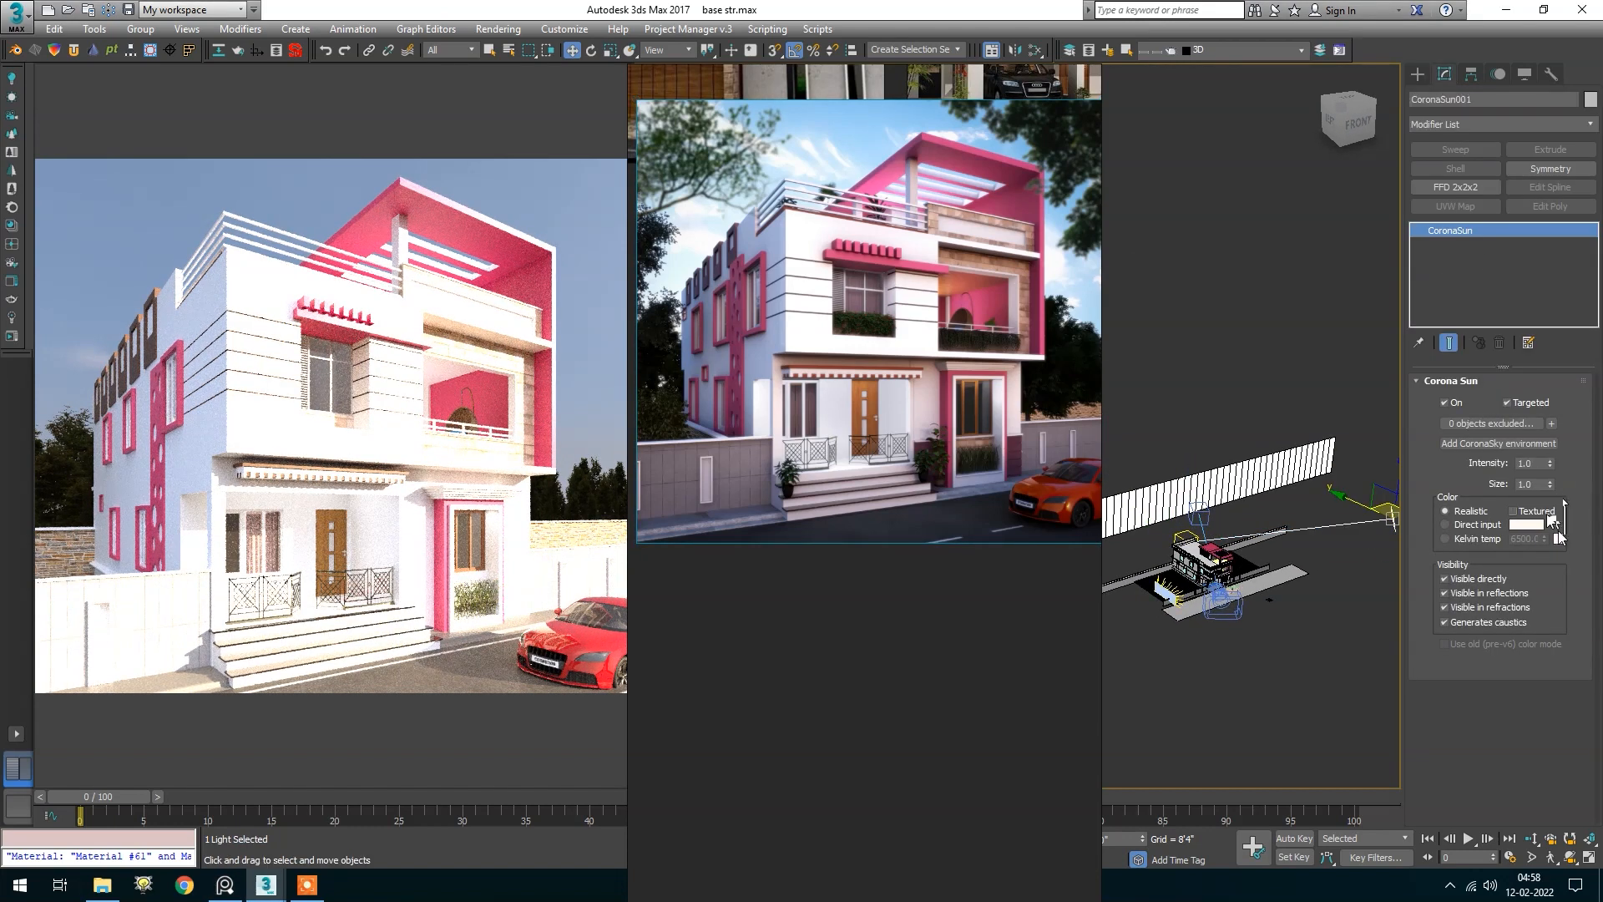
double_click(1525, 484)
text(40)
key(Return)
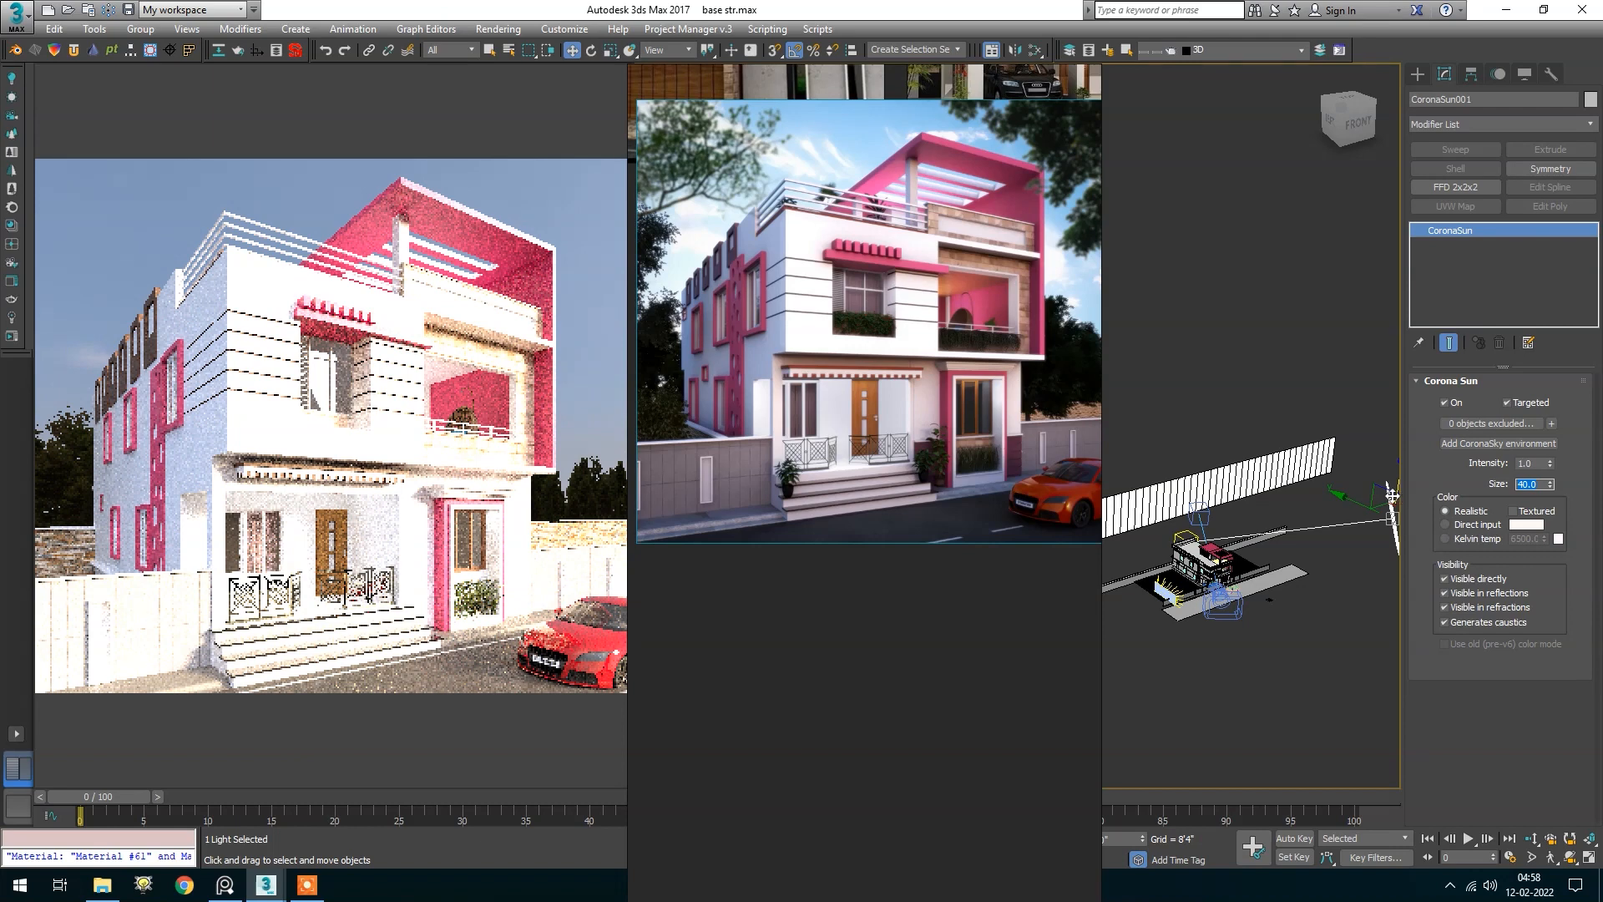
double_click(1535, 463)
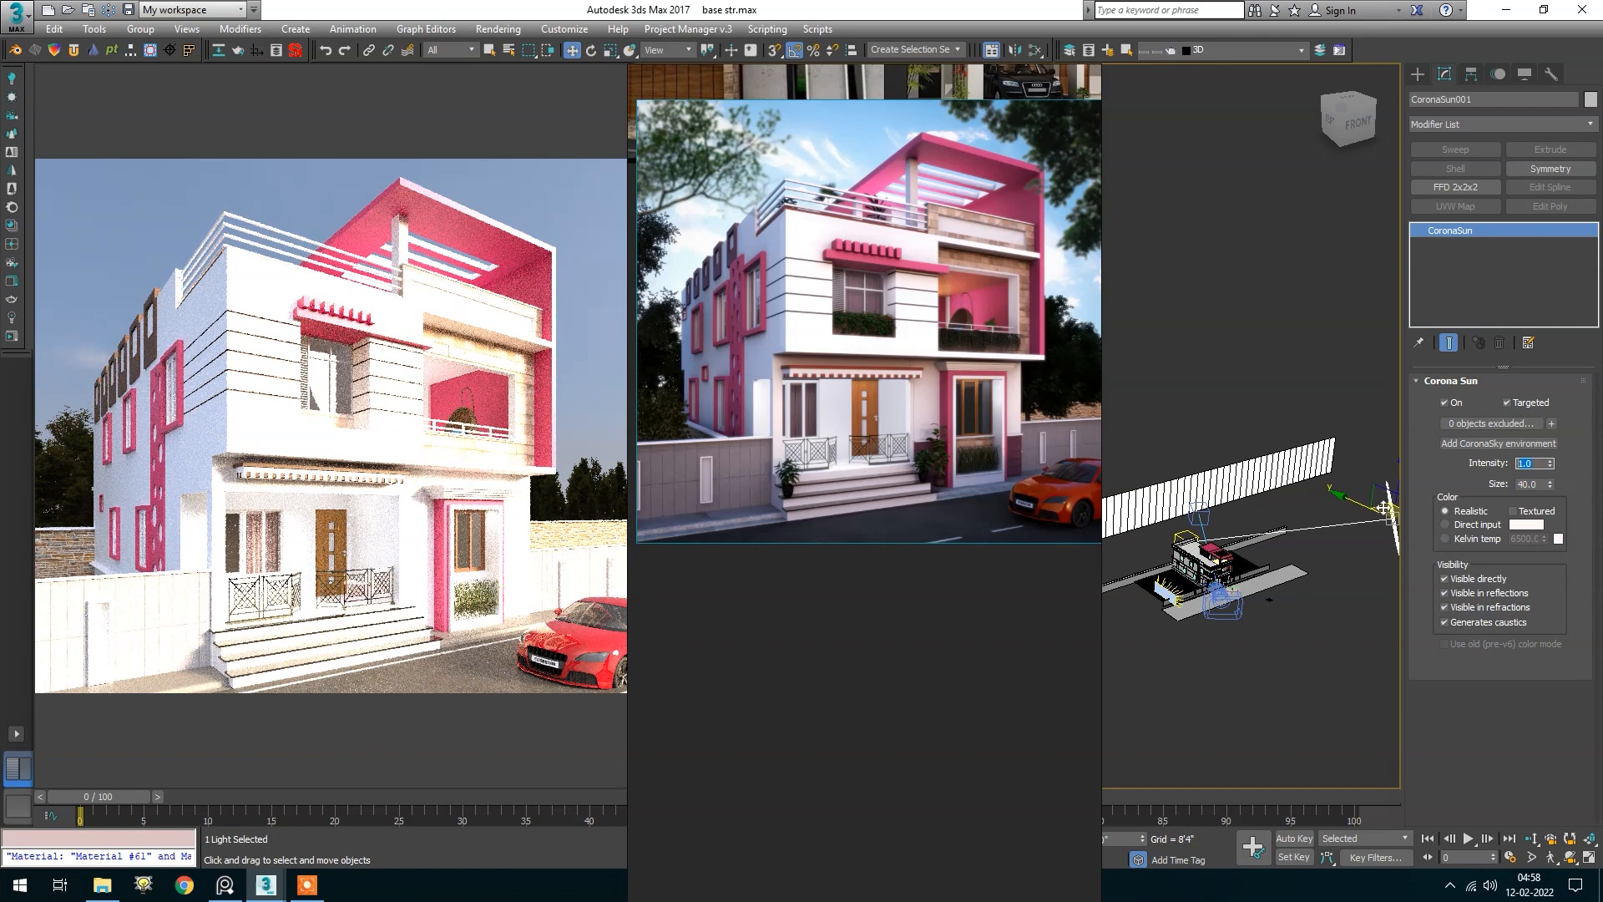
text(0.1)
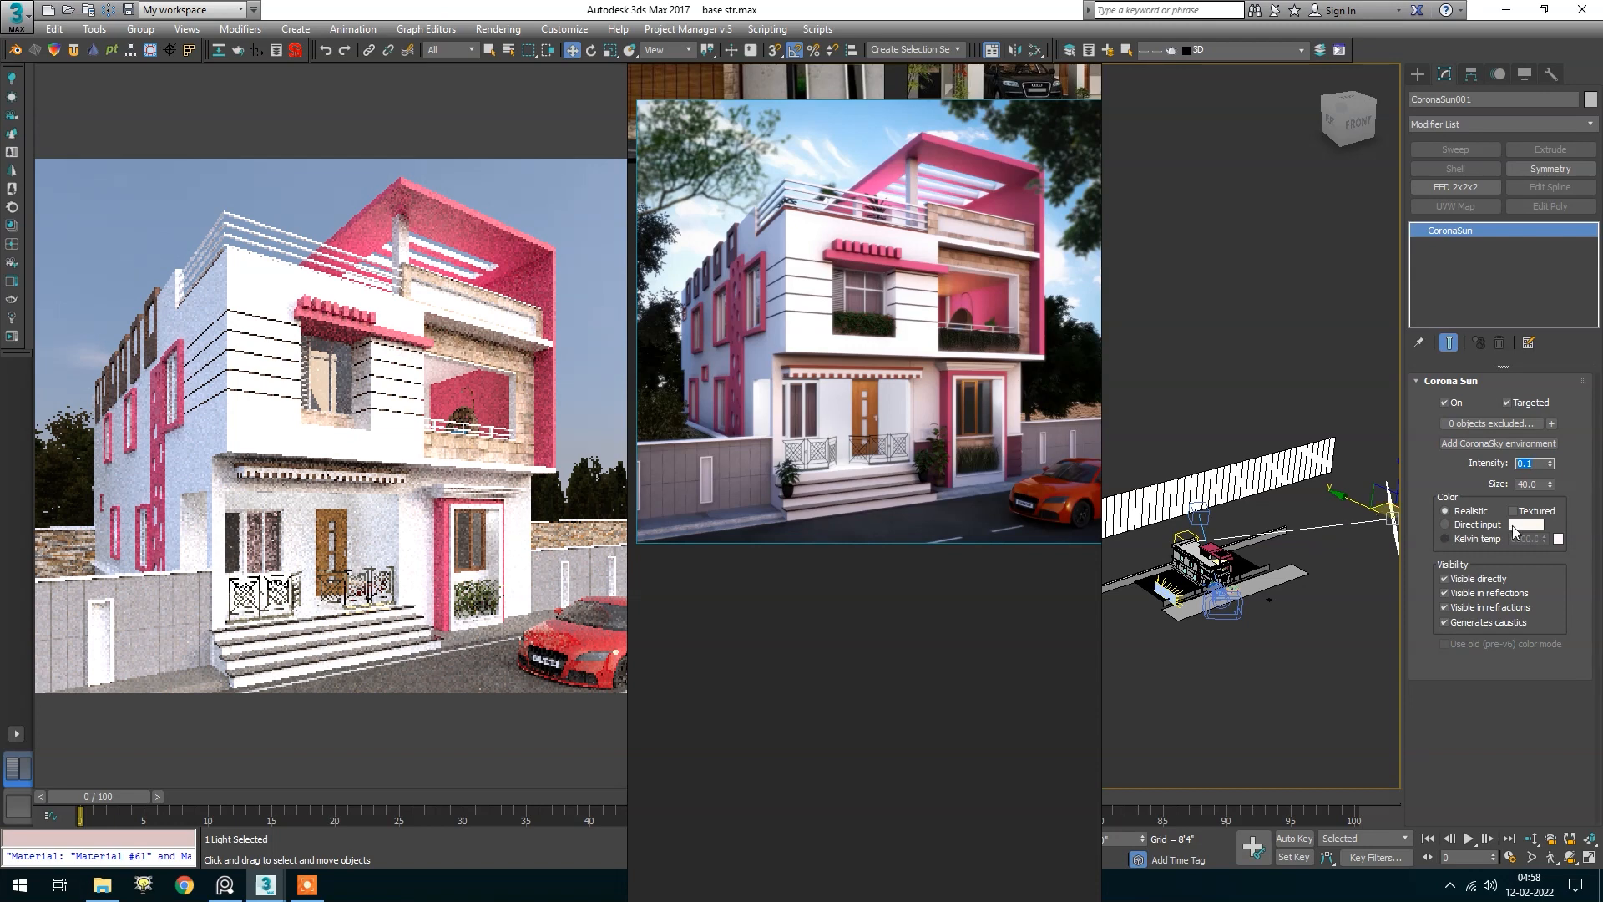
Add a CoronaSky environment from the sun, replacing the current environment map, and move the reference board out of the way
click(1497, 443)
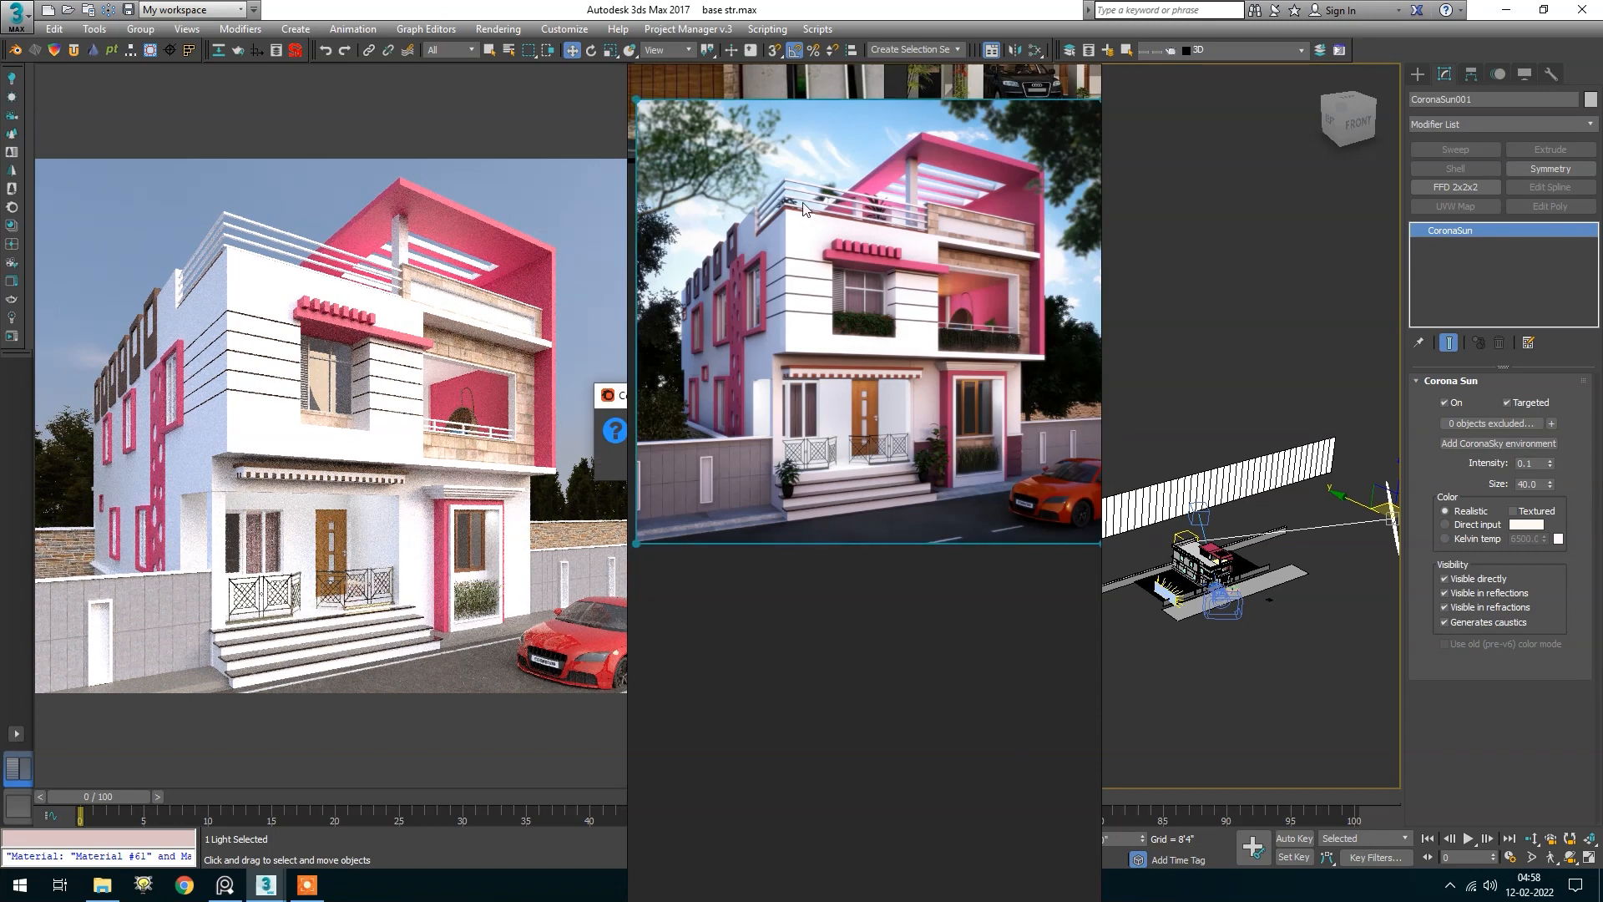
drag(806, 208, 977, 227)
drag(688, 404, 523, 401)
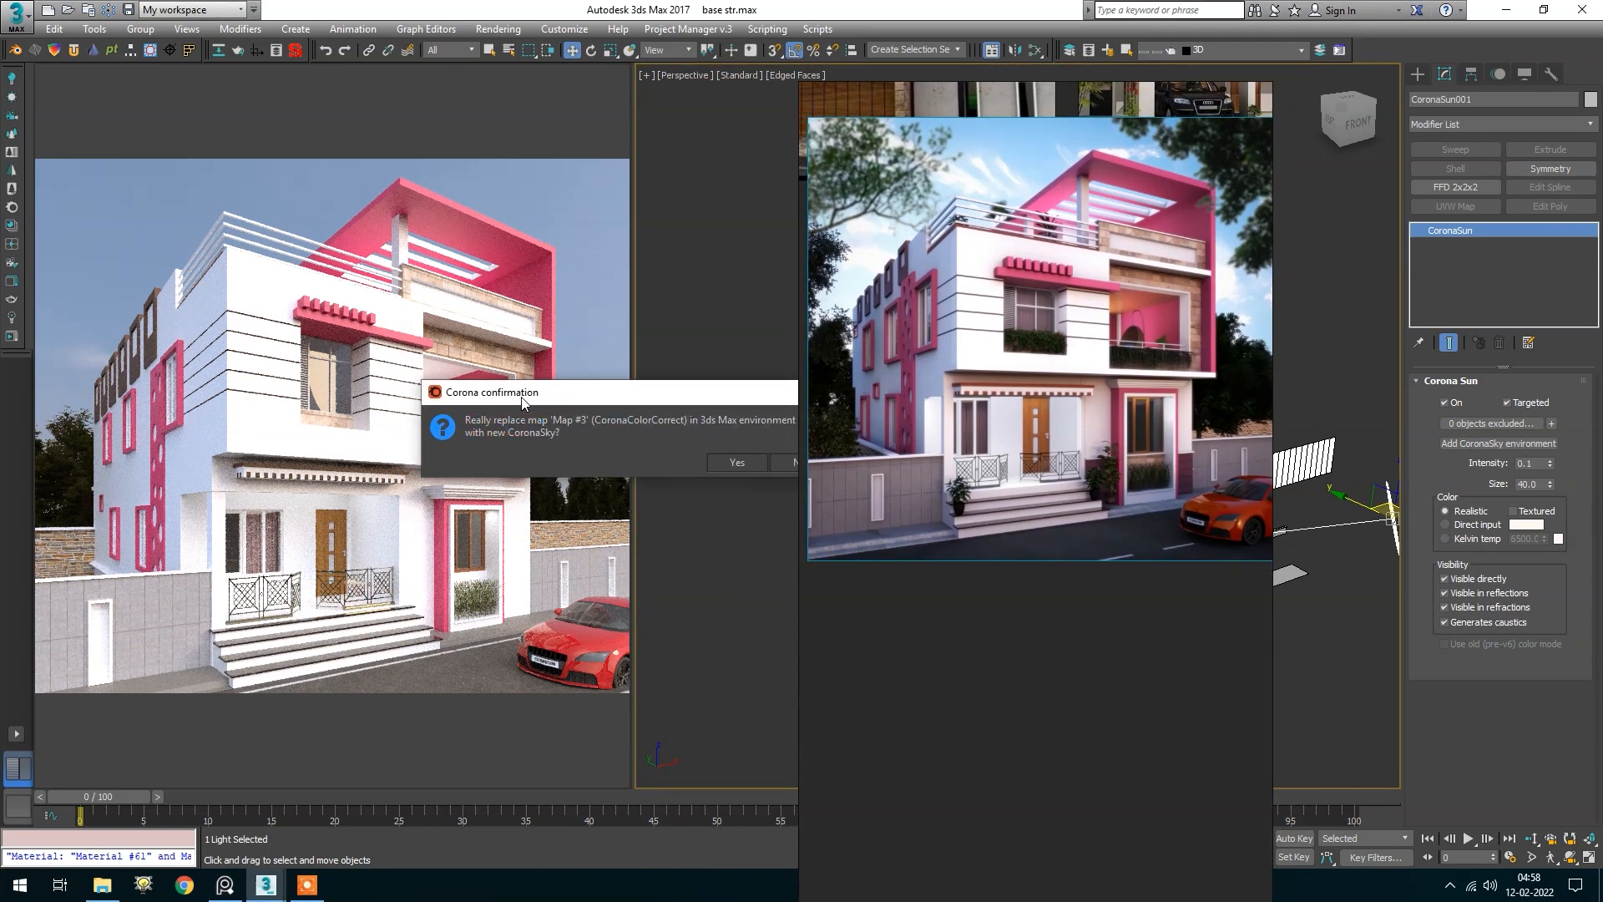
click(736, 463)
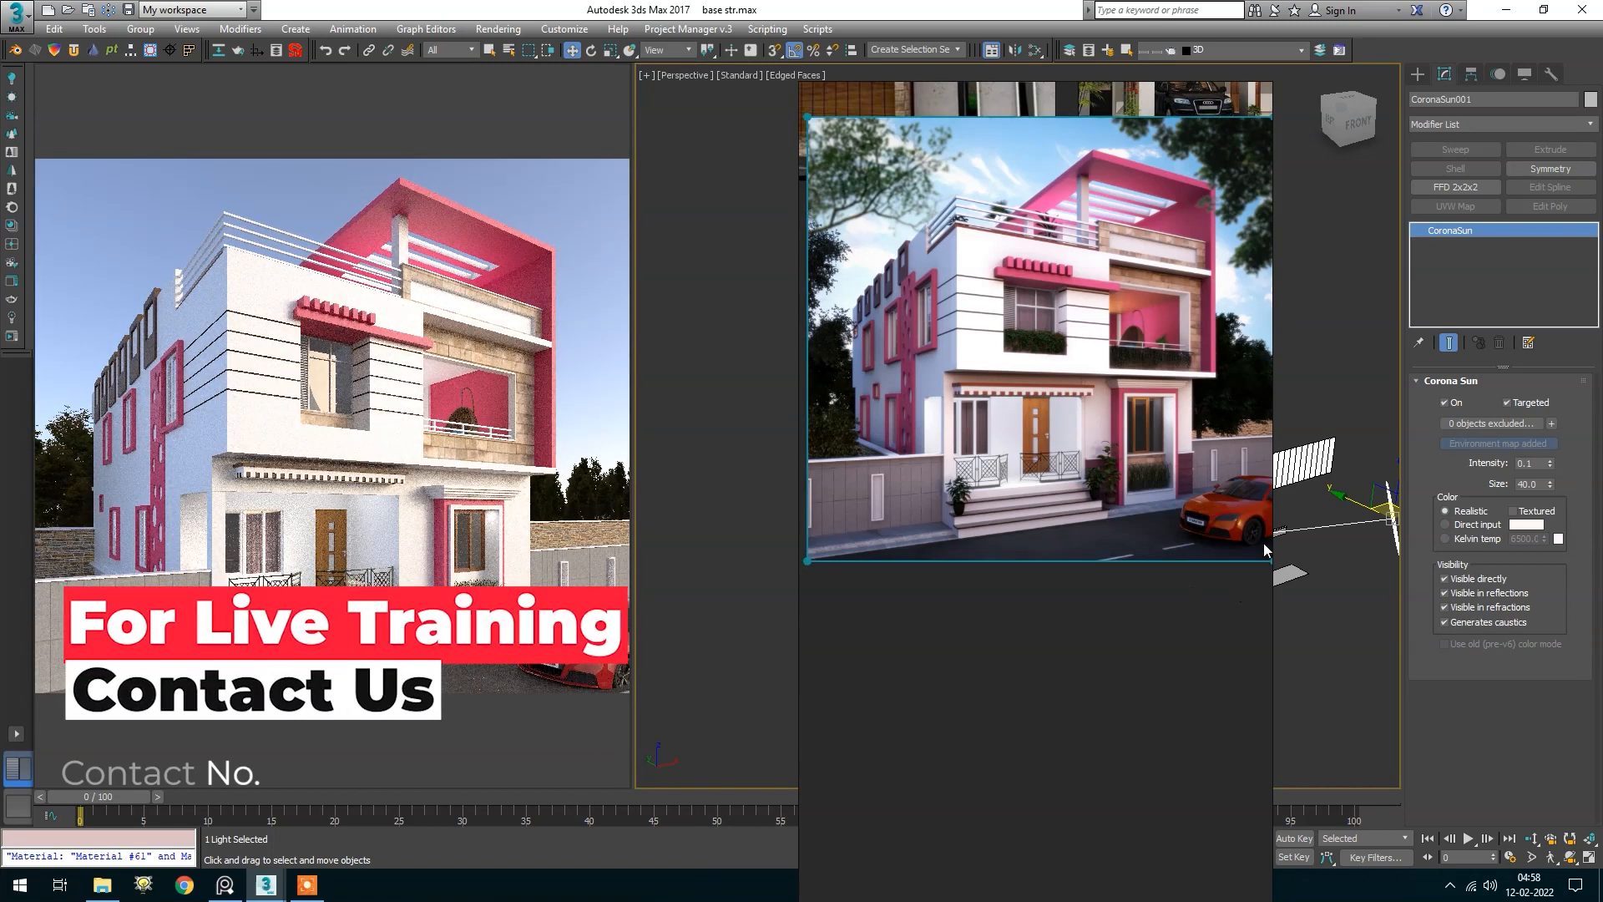
Try an intensity of 0.05 for the Corona Sun and return it to 0.1
double_click(1539, 463)
text(0)
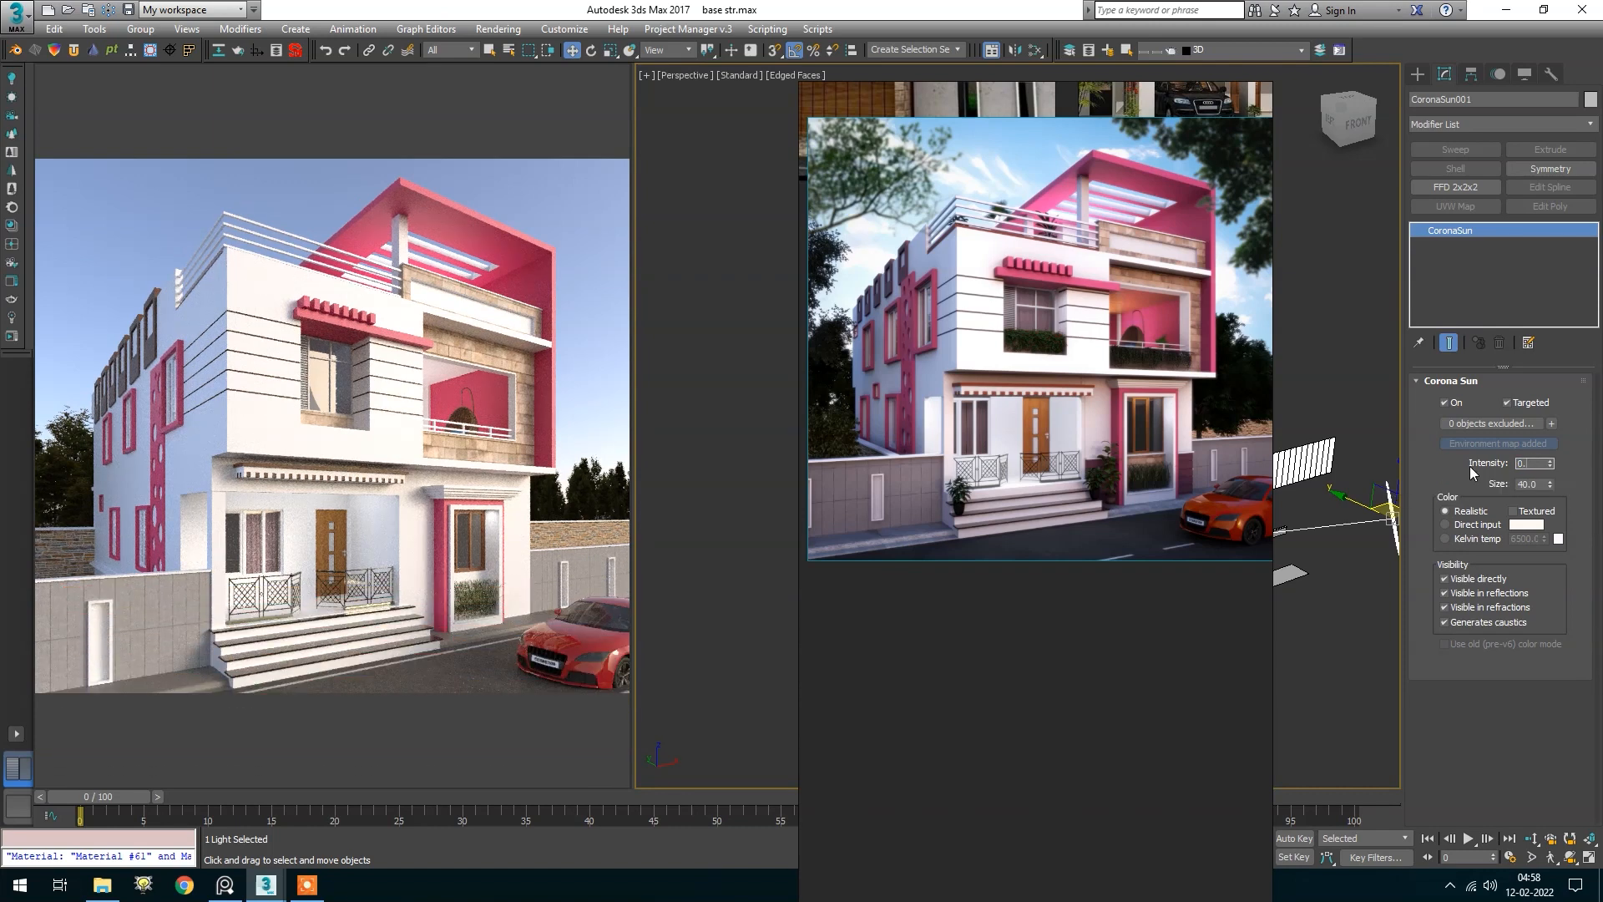
text(.05)
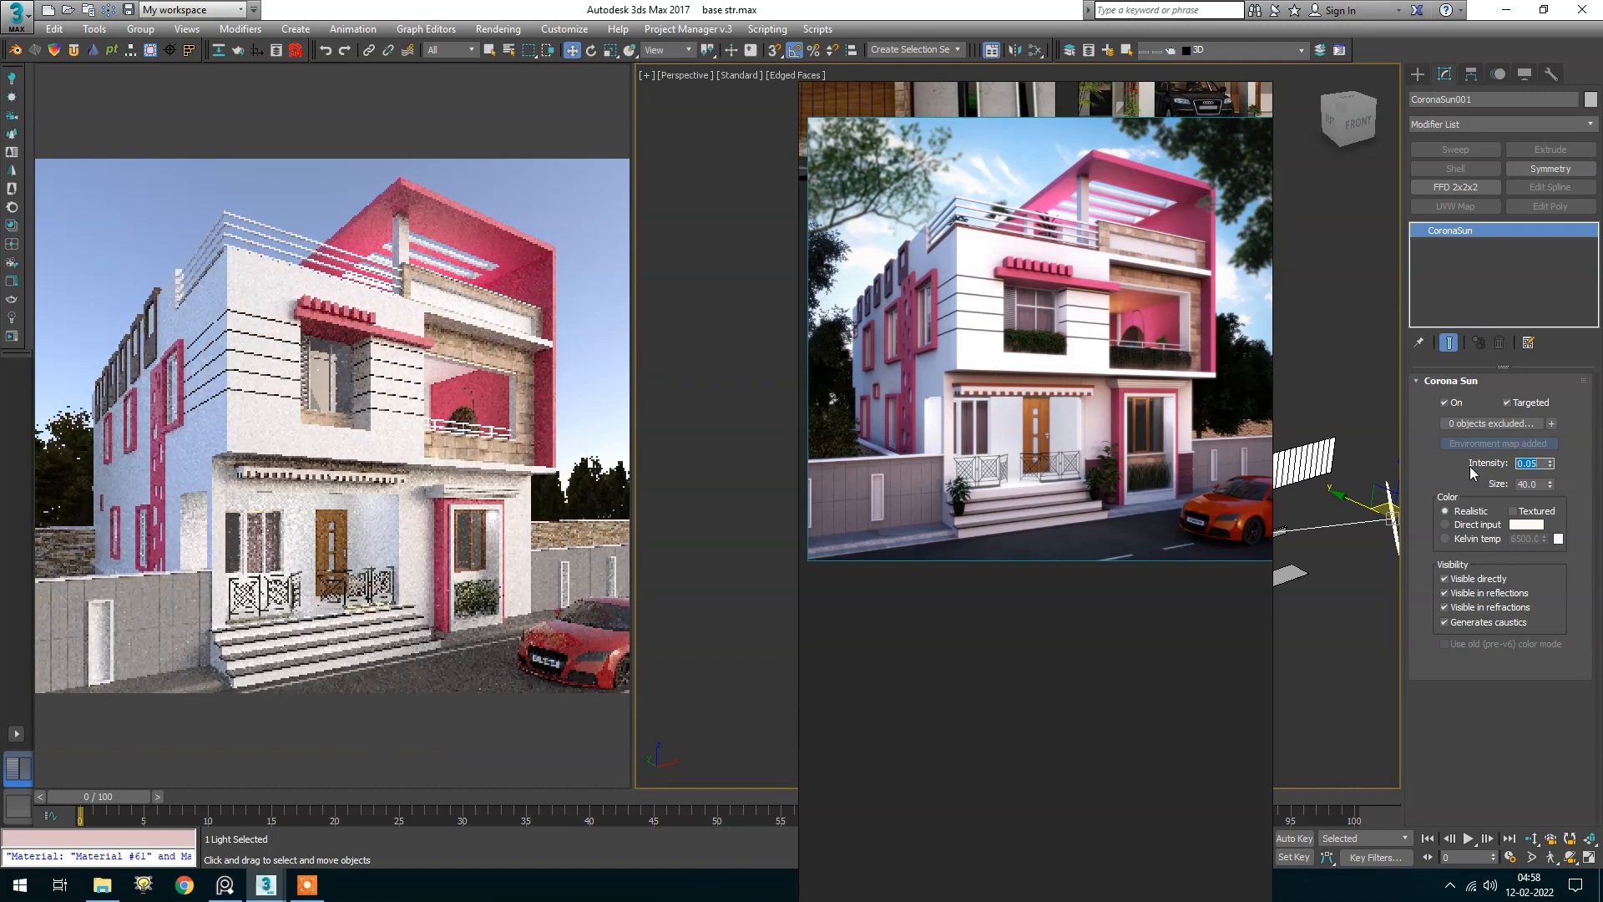
text(0)
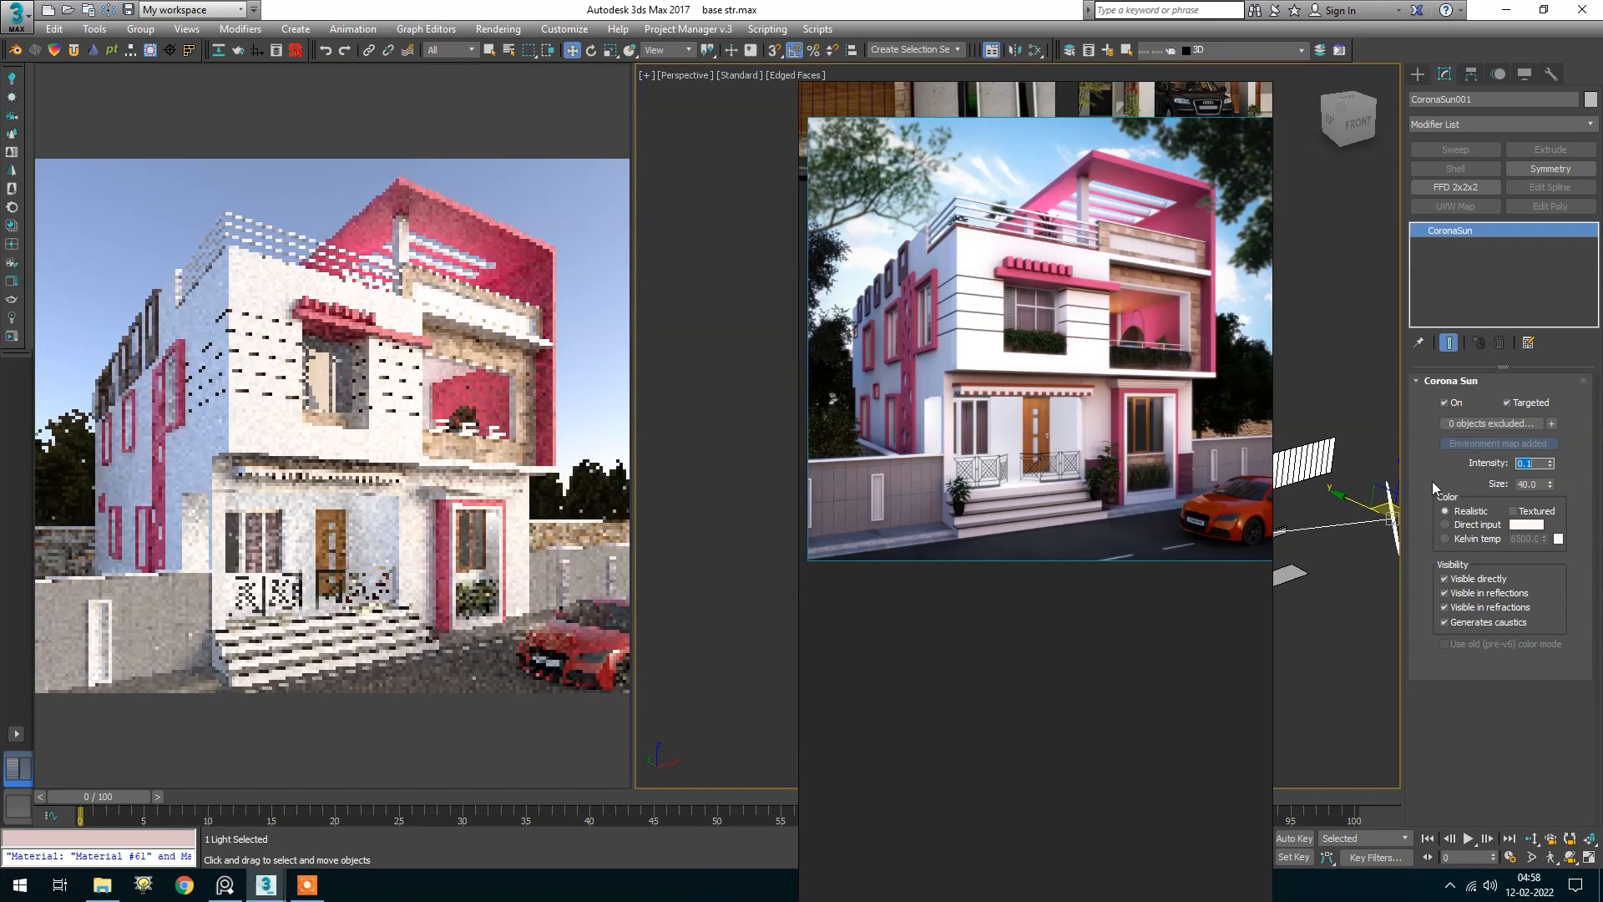
Inspect the reference facade up close and switch the Corona Sun's color mode to Direct input
scroll(1110, 340, up, 3)
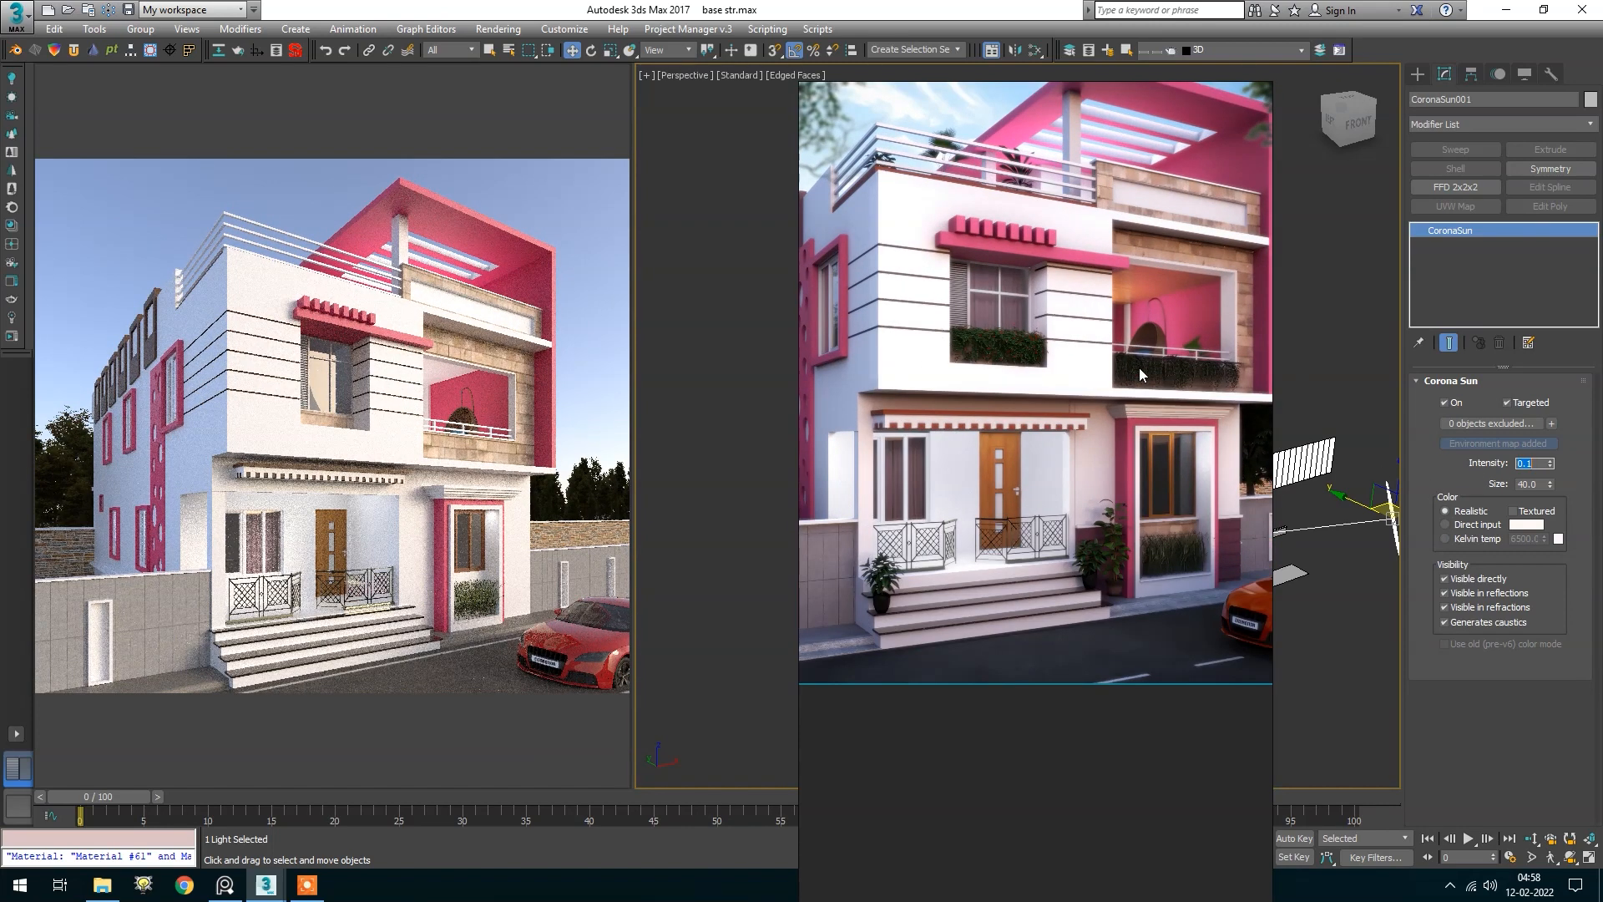
click(1457, 526)
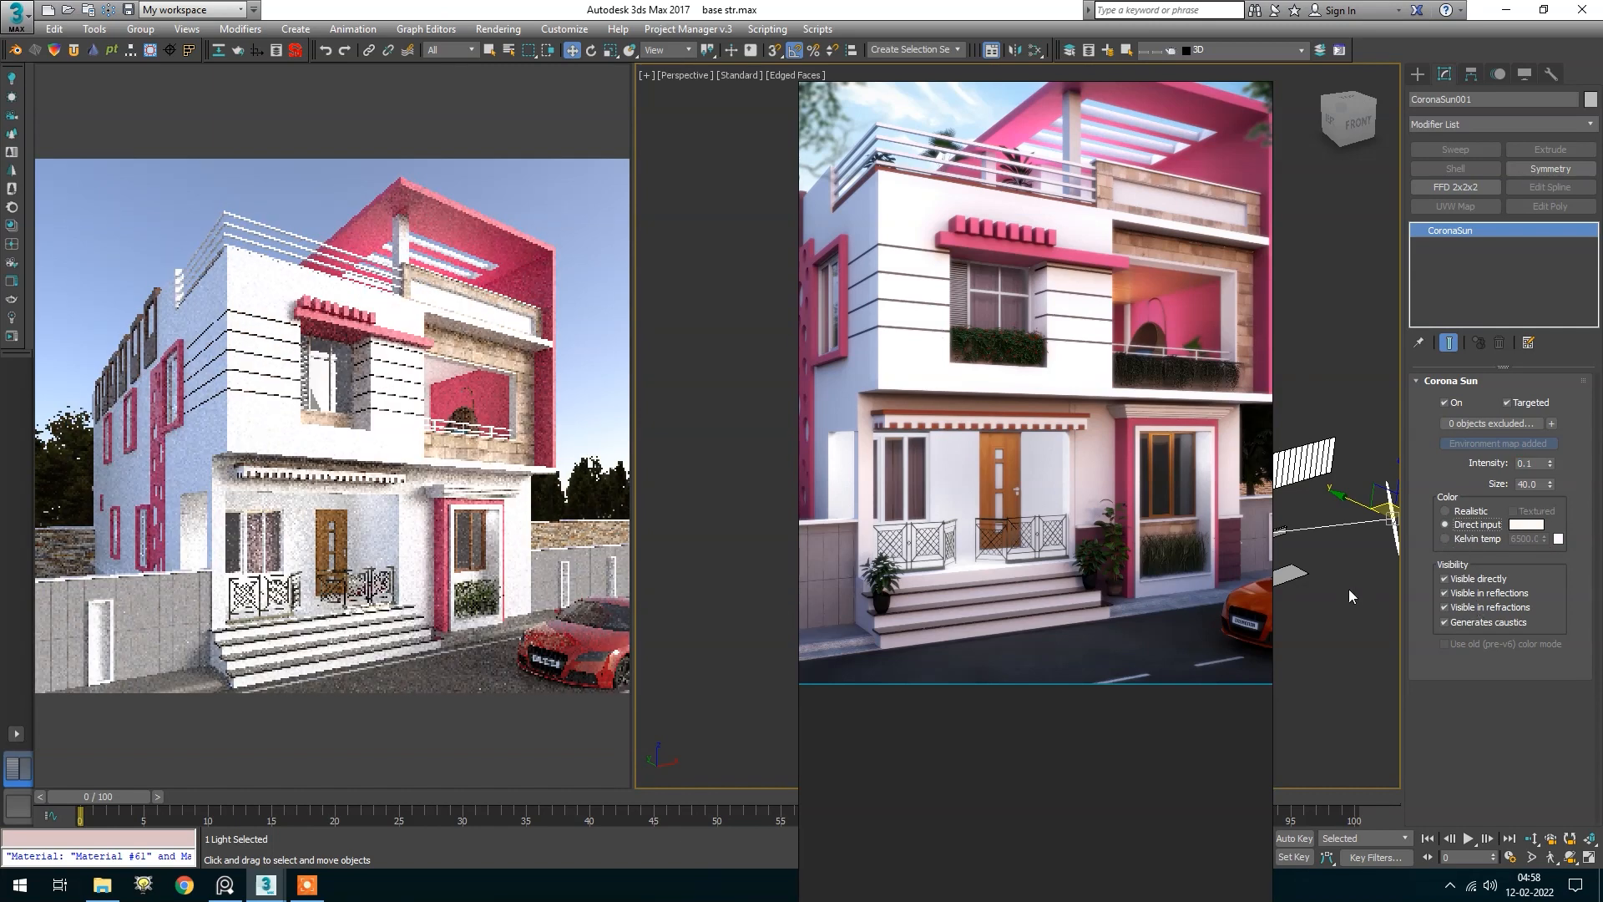
Compare the pink house reference with the interactive render at different magnifications and minimize the reference board
scroll(1132, 491, down, 2)
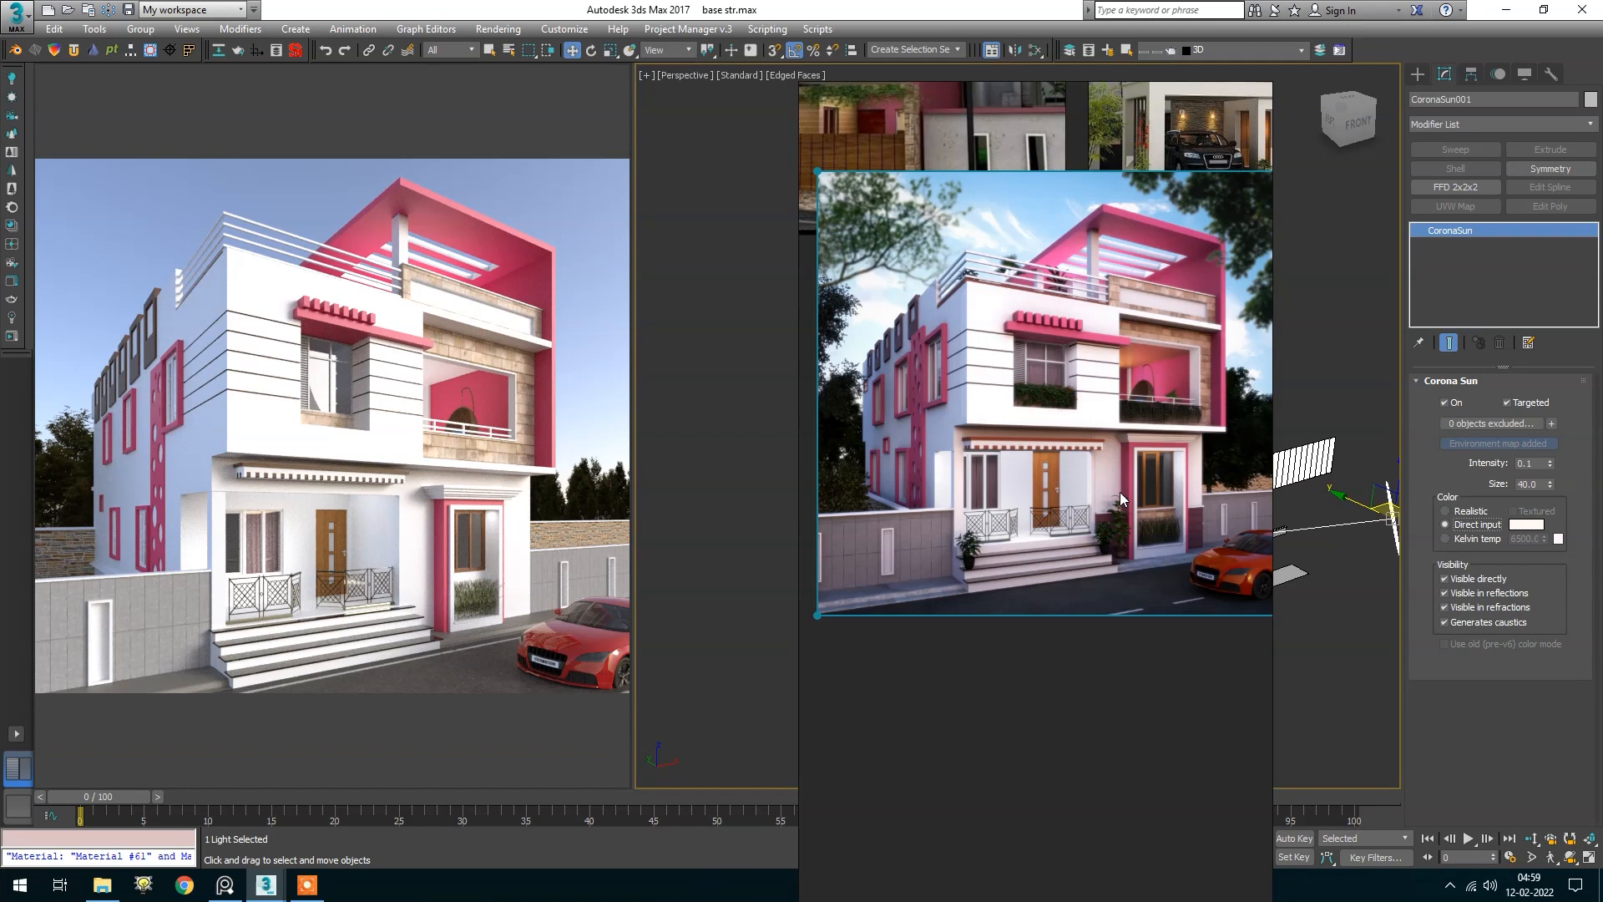
scroll(1038, 551, down, 1)
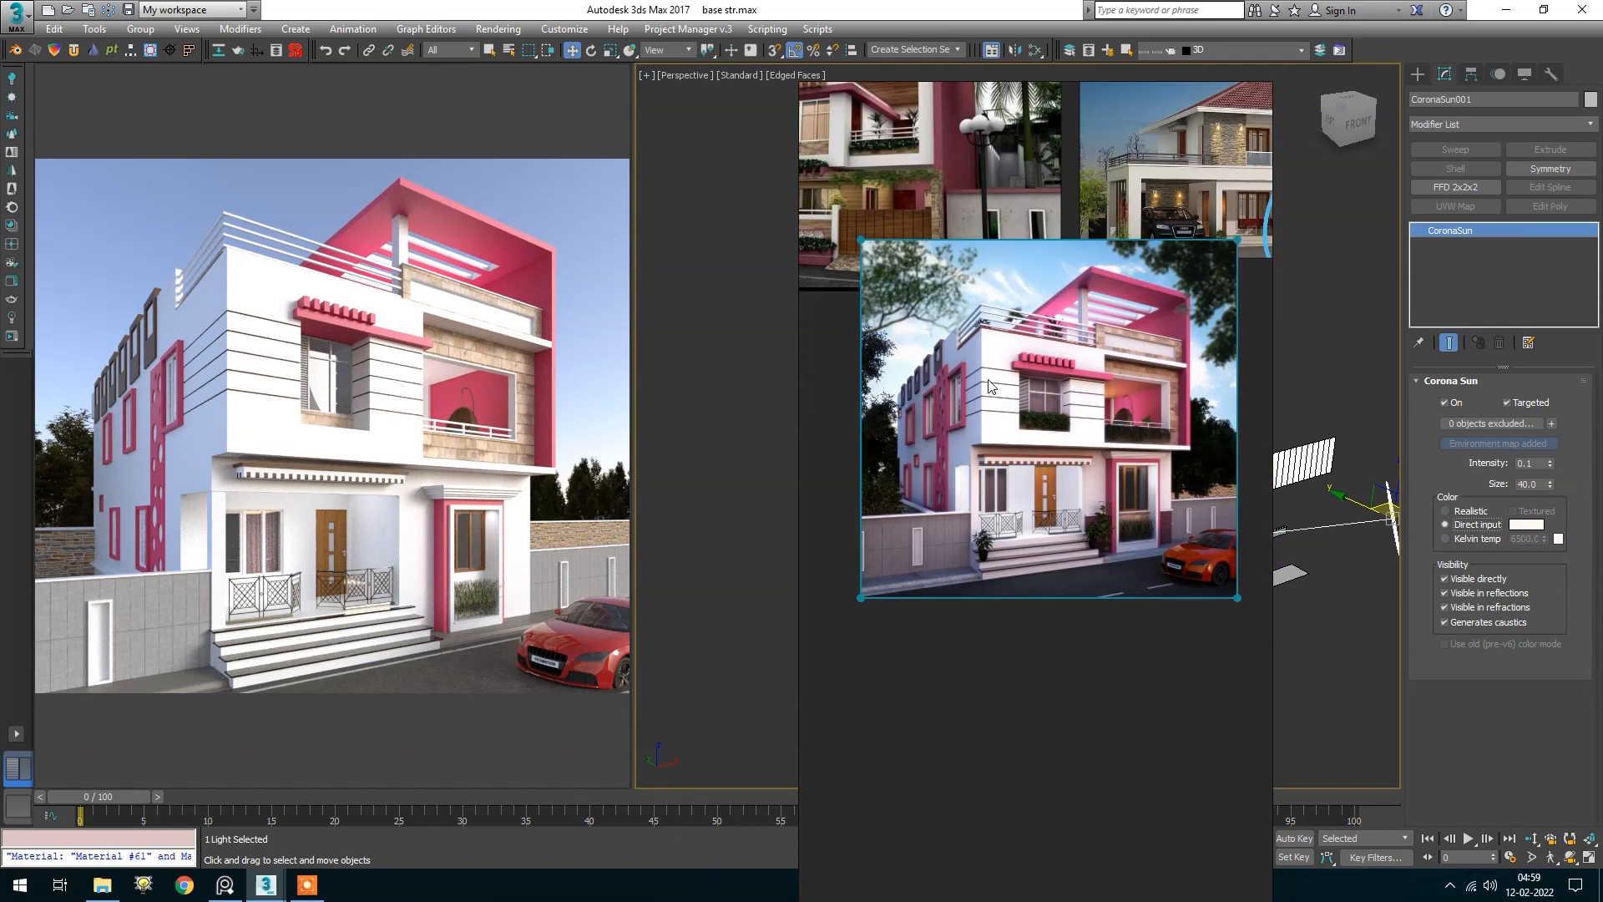
scroll(989, 386, up, 1)
scroll(990, 384, up, 1)
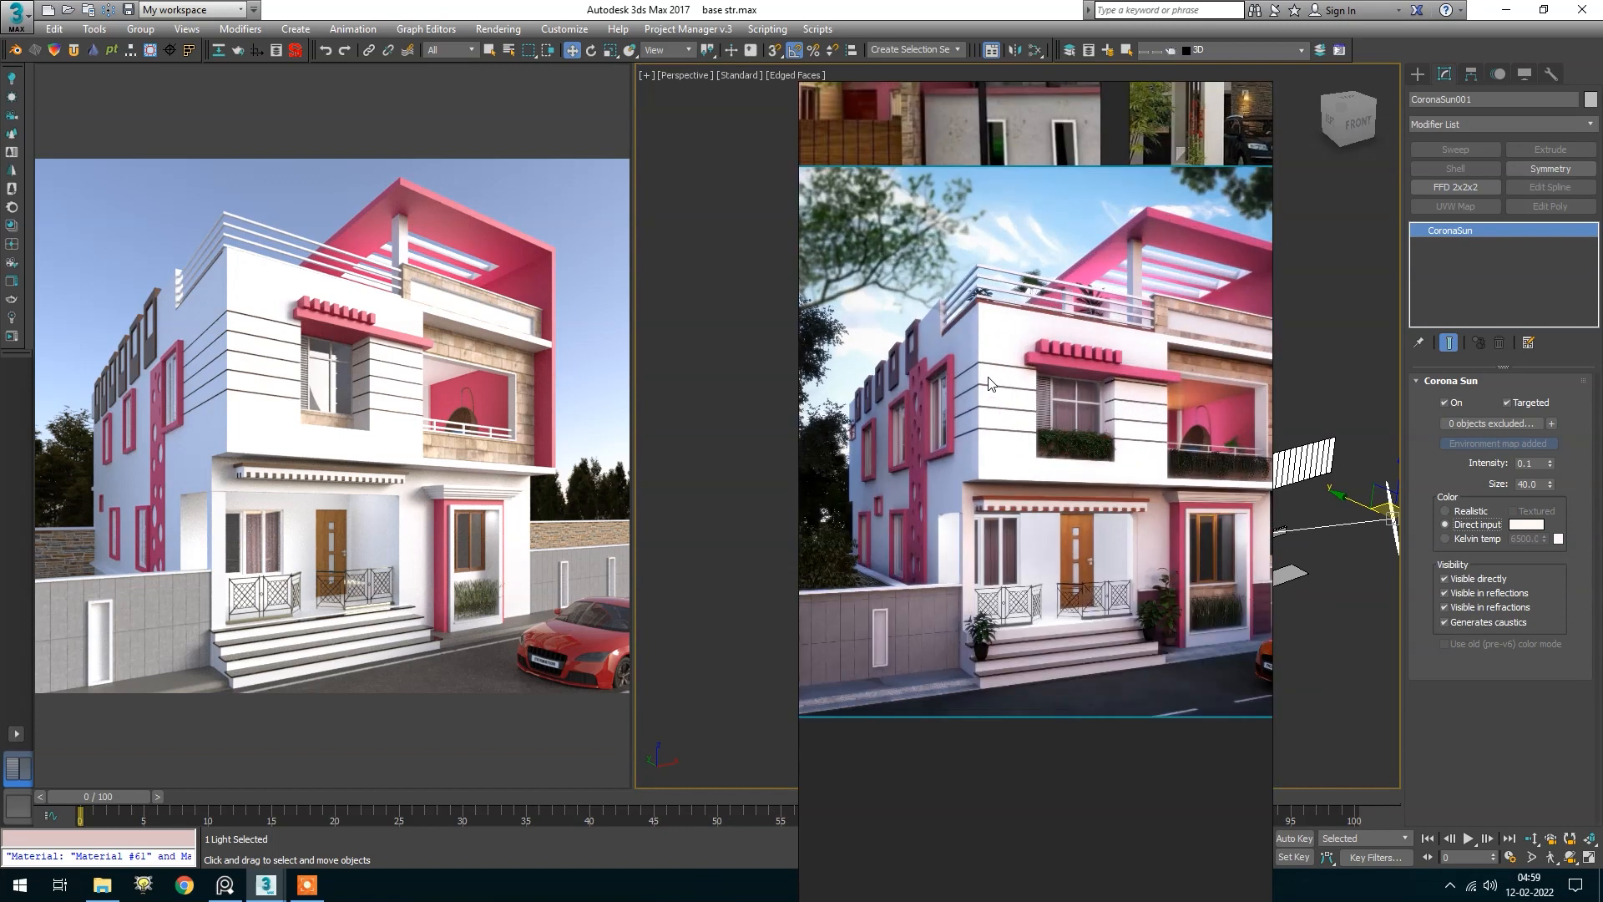
drag(1024, 476, 977, 464)
right_click(999, 449)
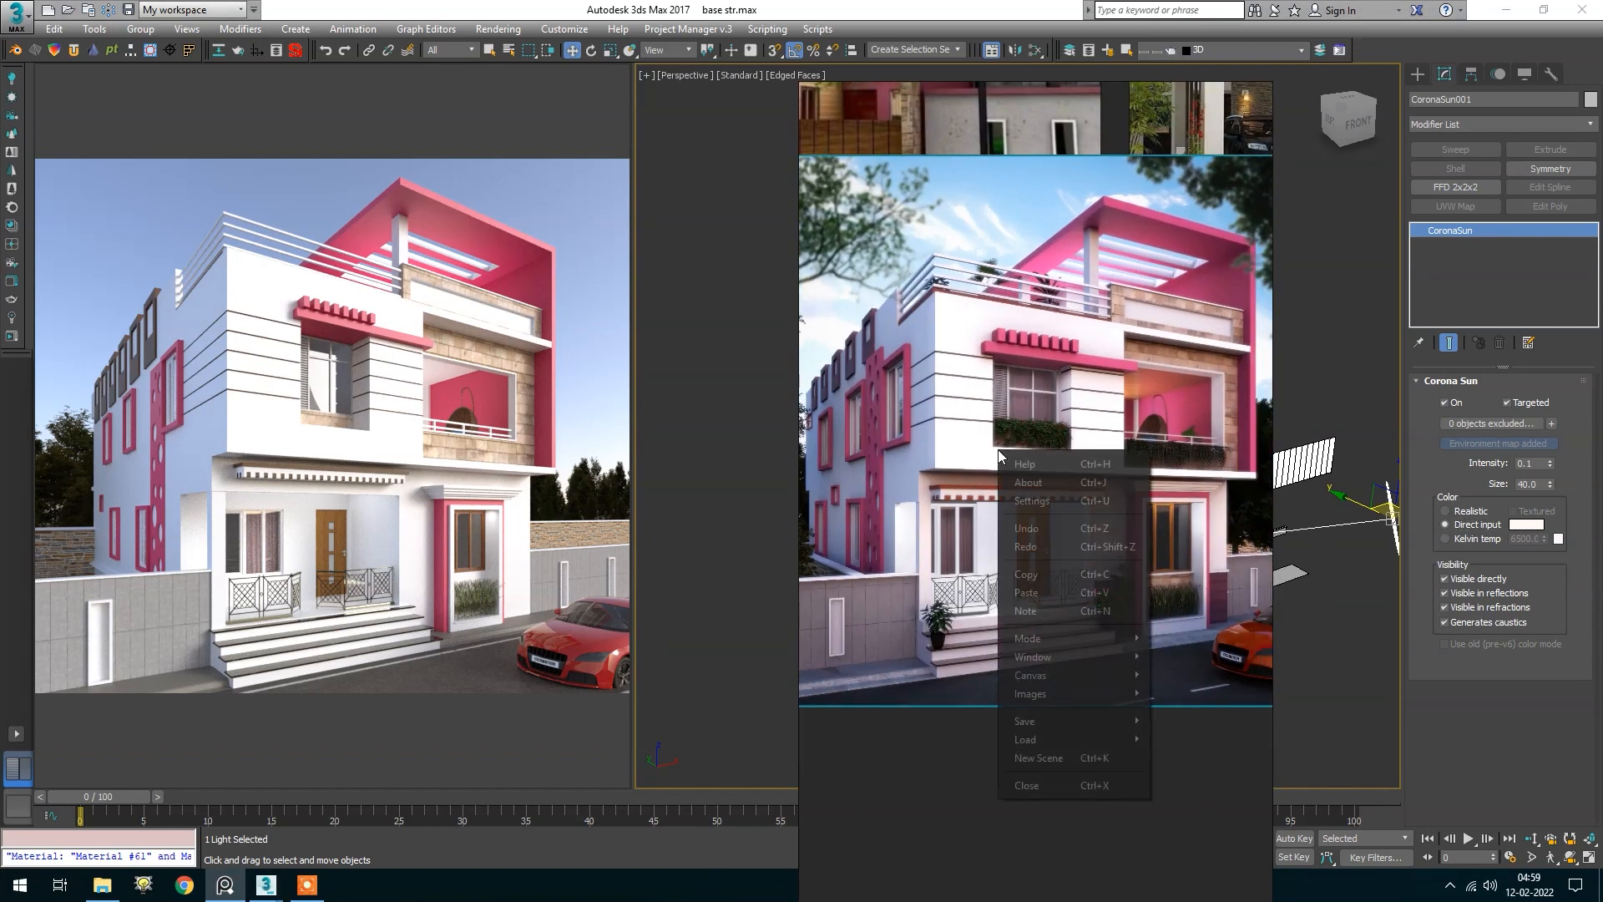
click(955, 436)
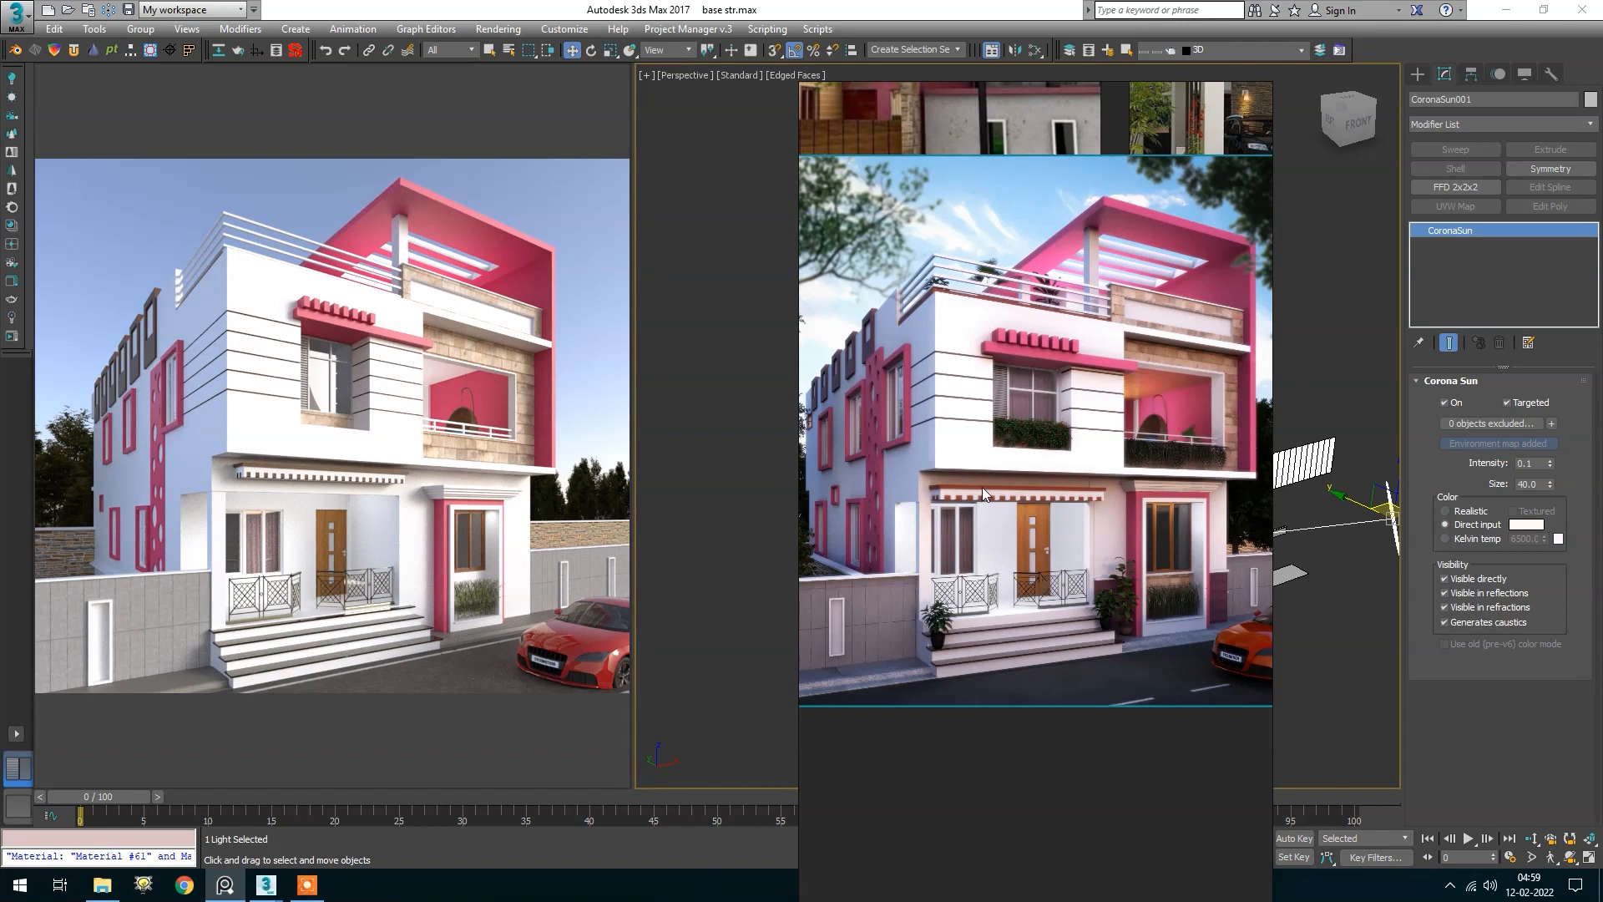
key(ctrl+m)
Stop the interactive rendering and generate an interactive LightMix setup separated by instanced lights and included in denoising
click(11, 318)
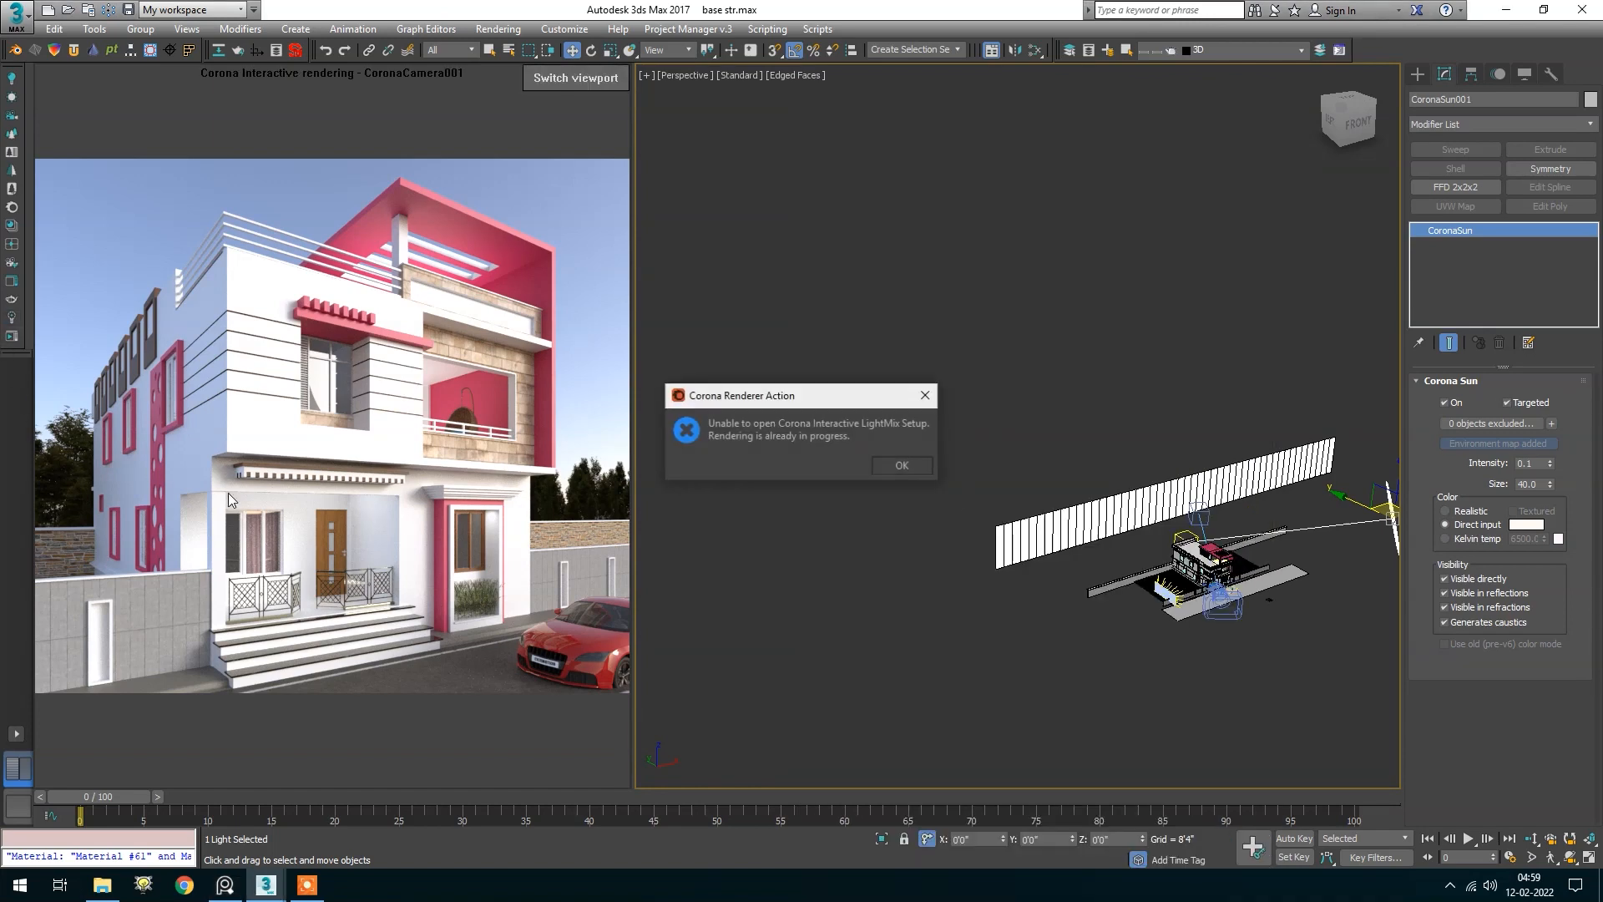
click(900, 466)
right_click(429, 413)
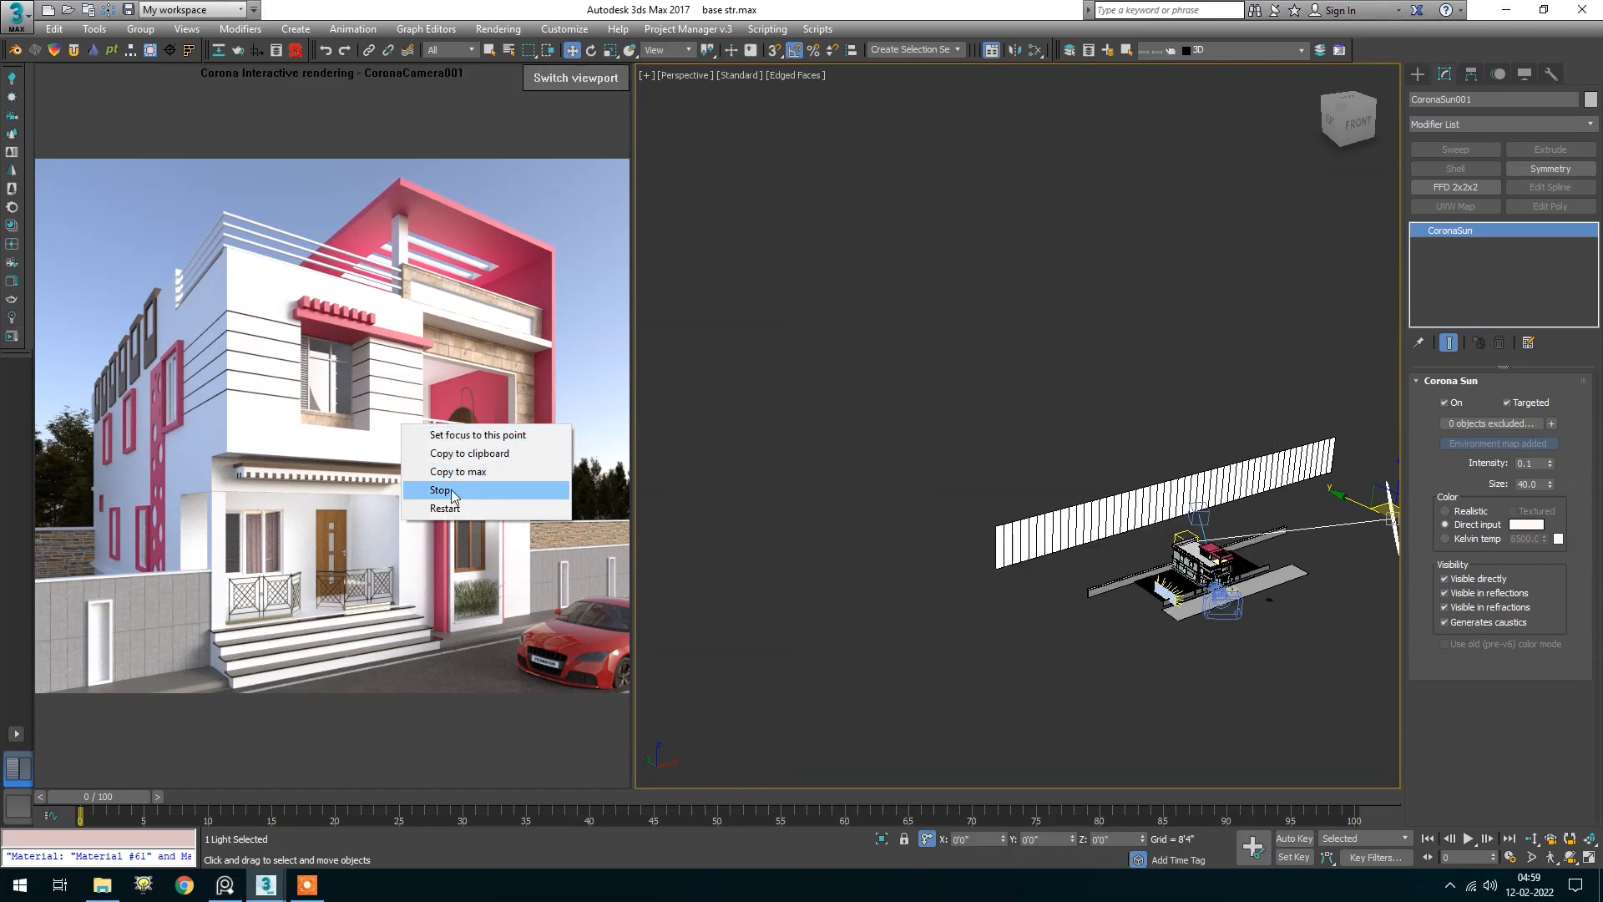
click(451, 491)
click(9, 318)
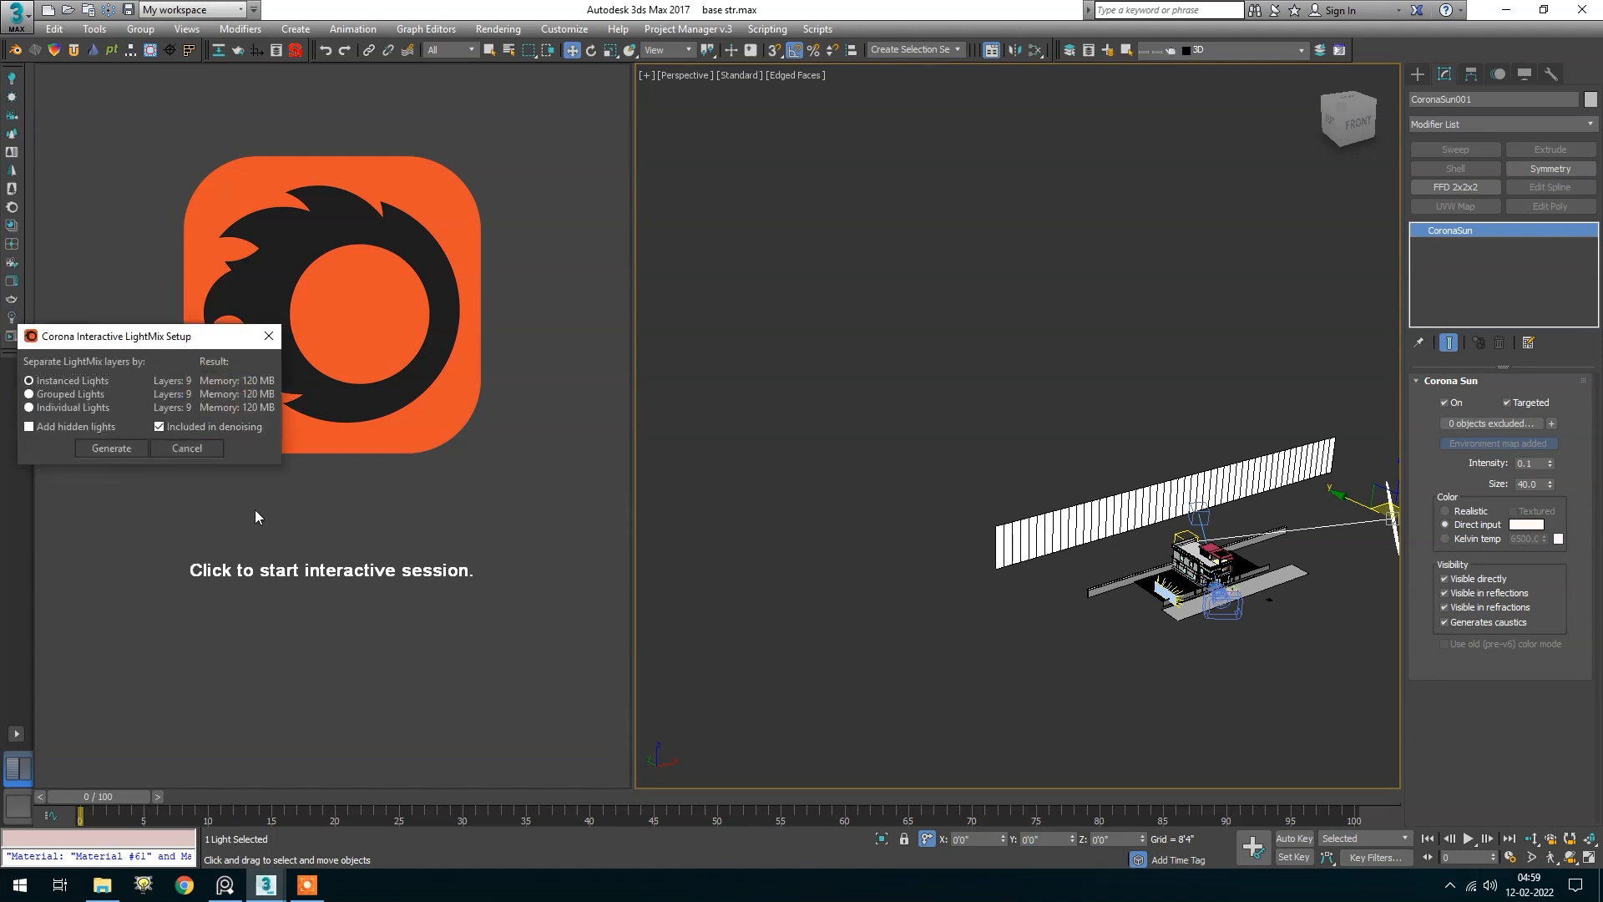
drag(130, 341, 430, 317)
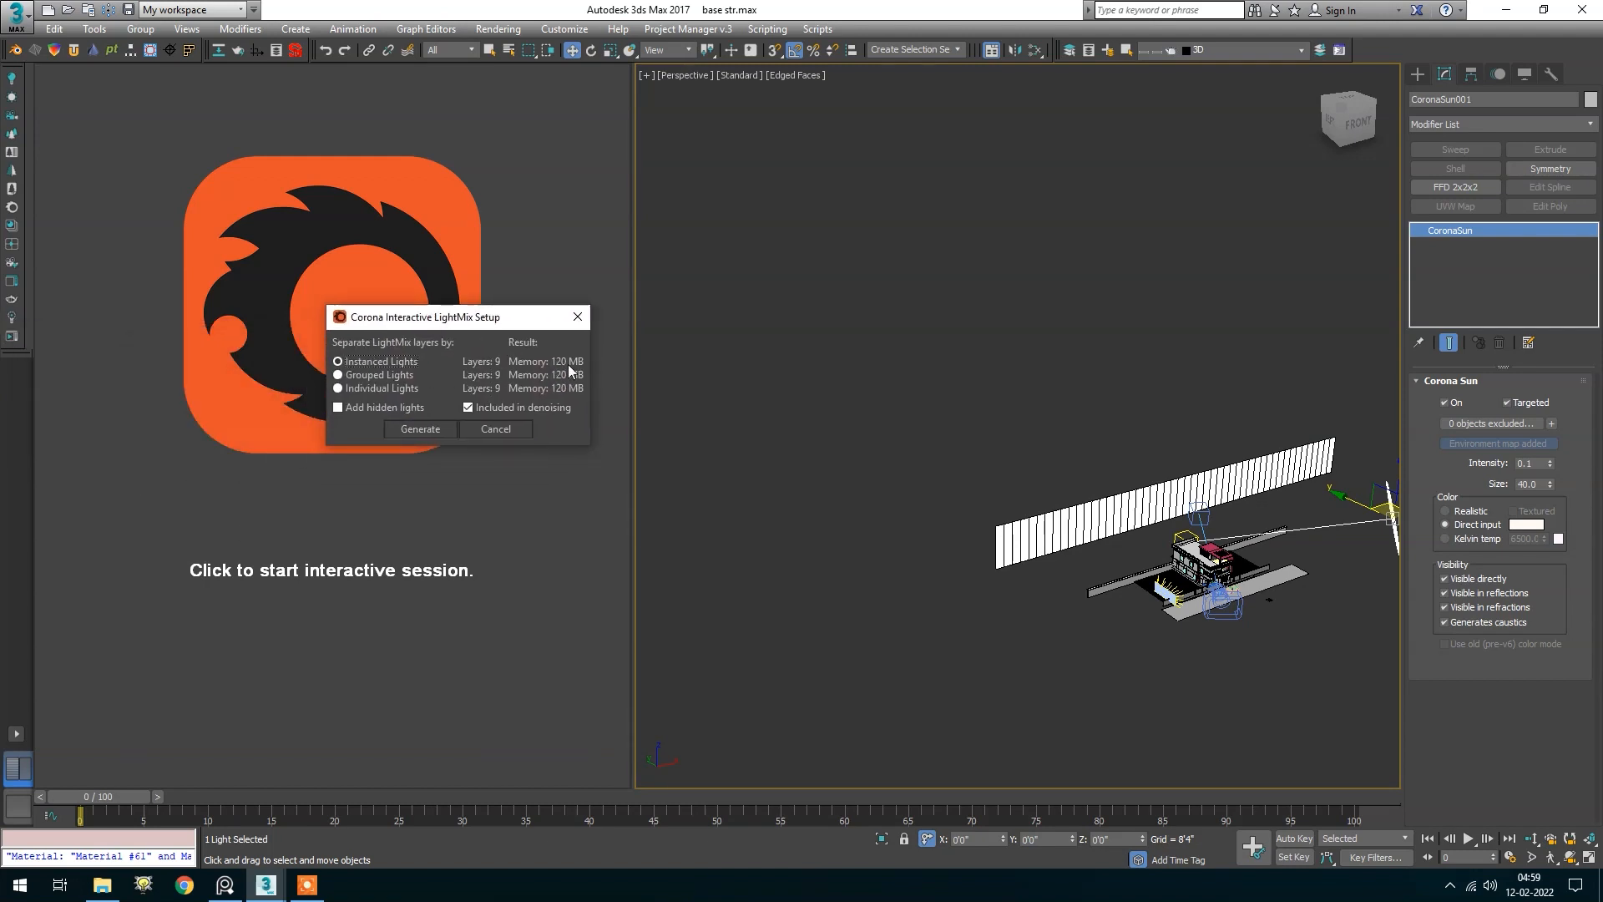
click(421, 428)
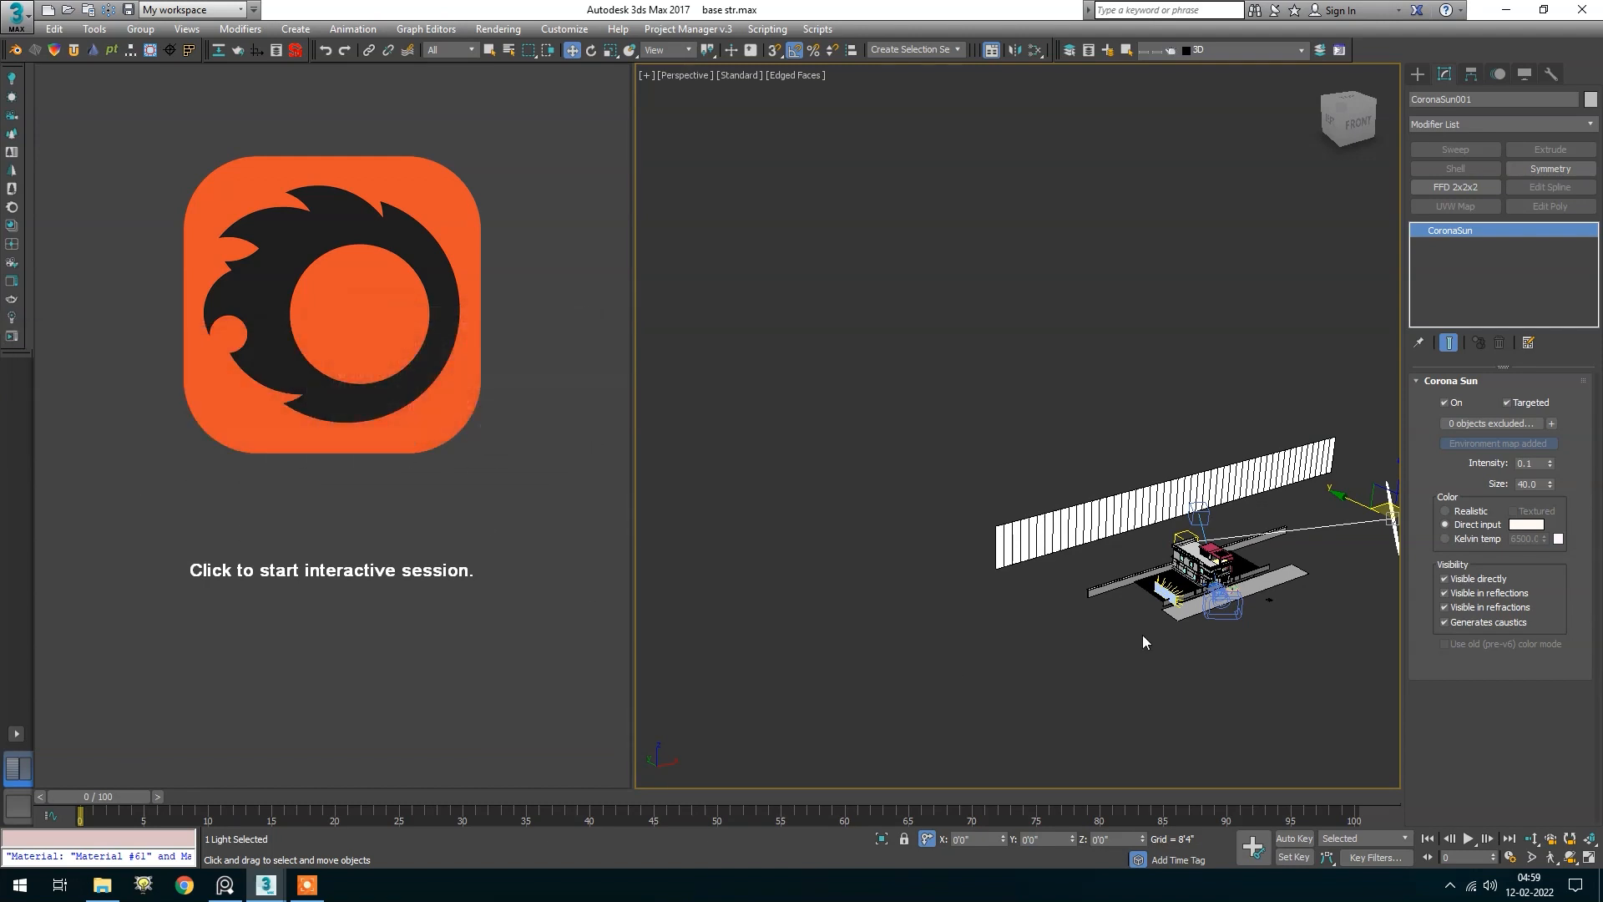
Start an interactive render of the house in the Corona frame buffer and maximize its window
scroll(1223, 600, up, 4)
drag(1144, 543, 1104, 452)
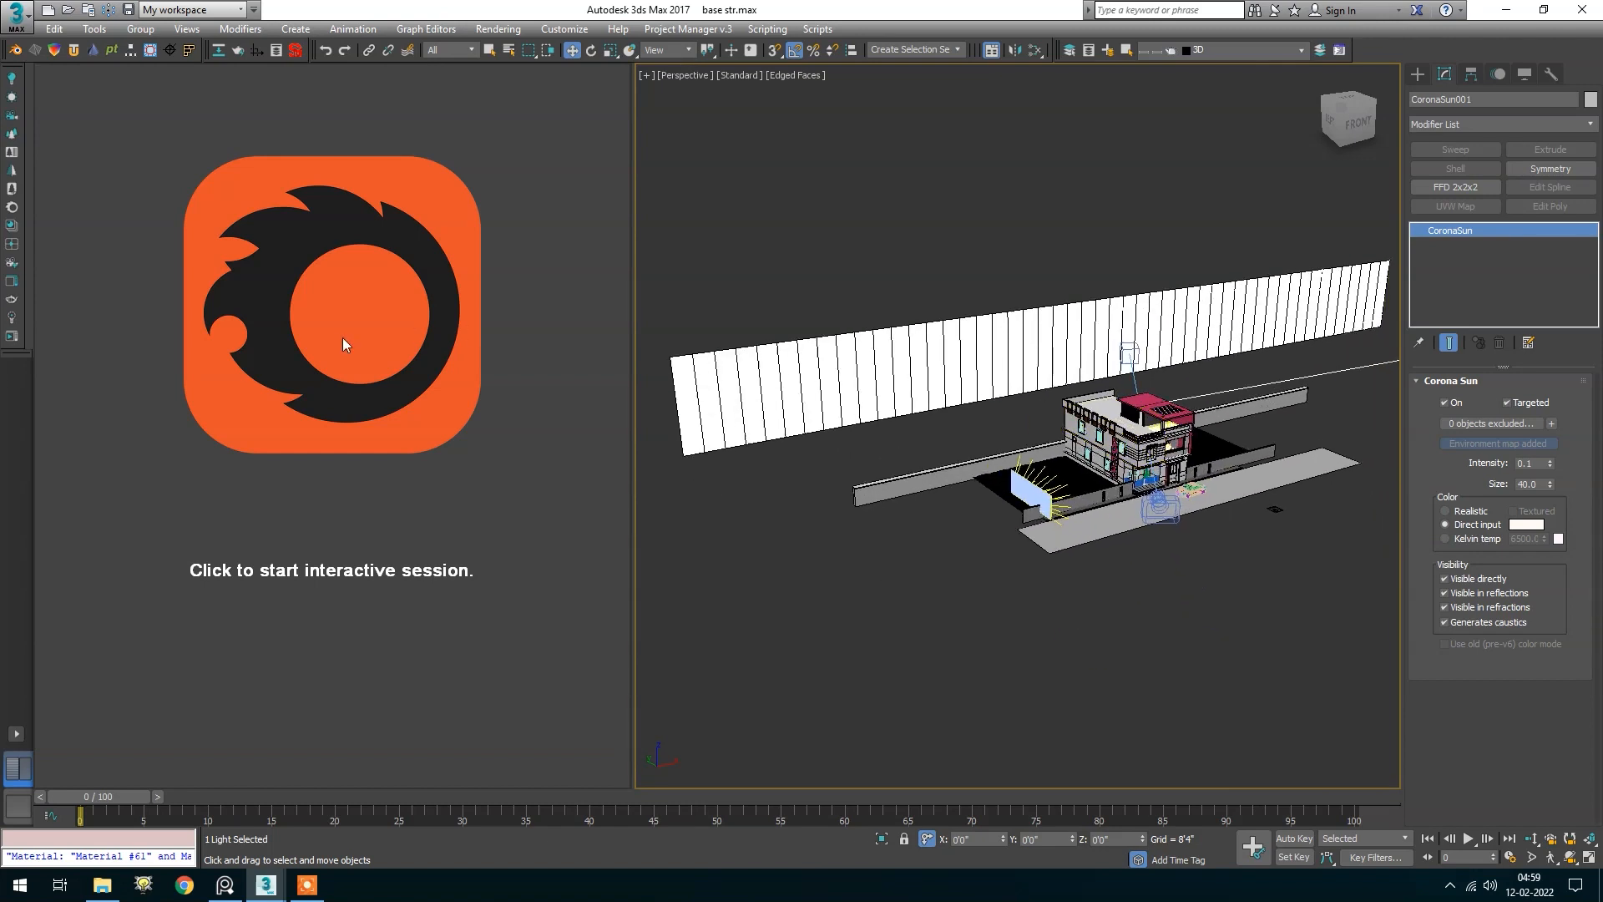
click(342, 343)
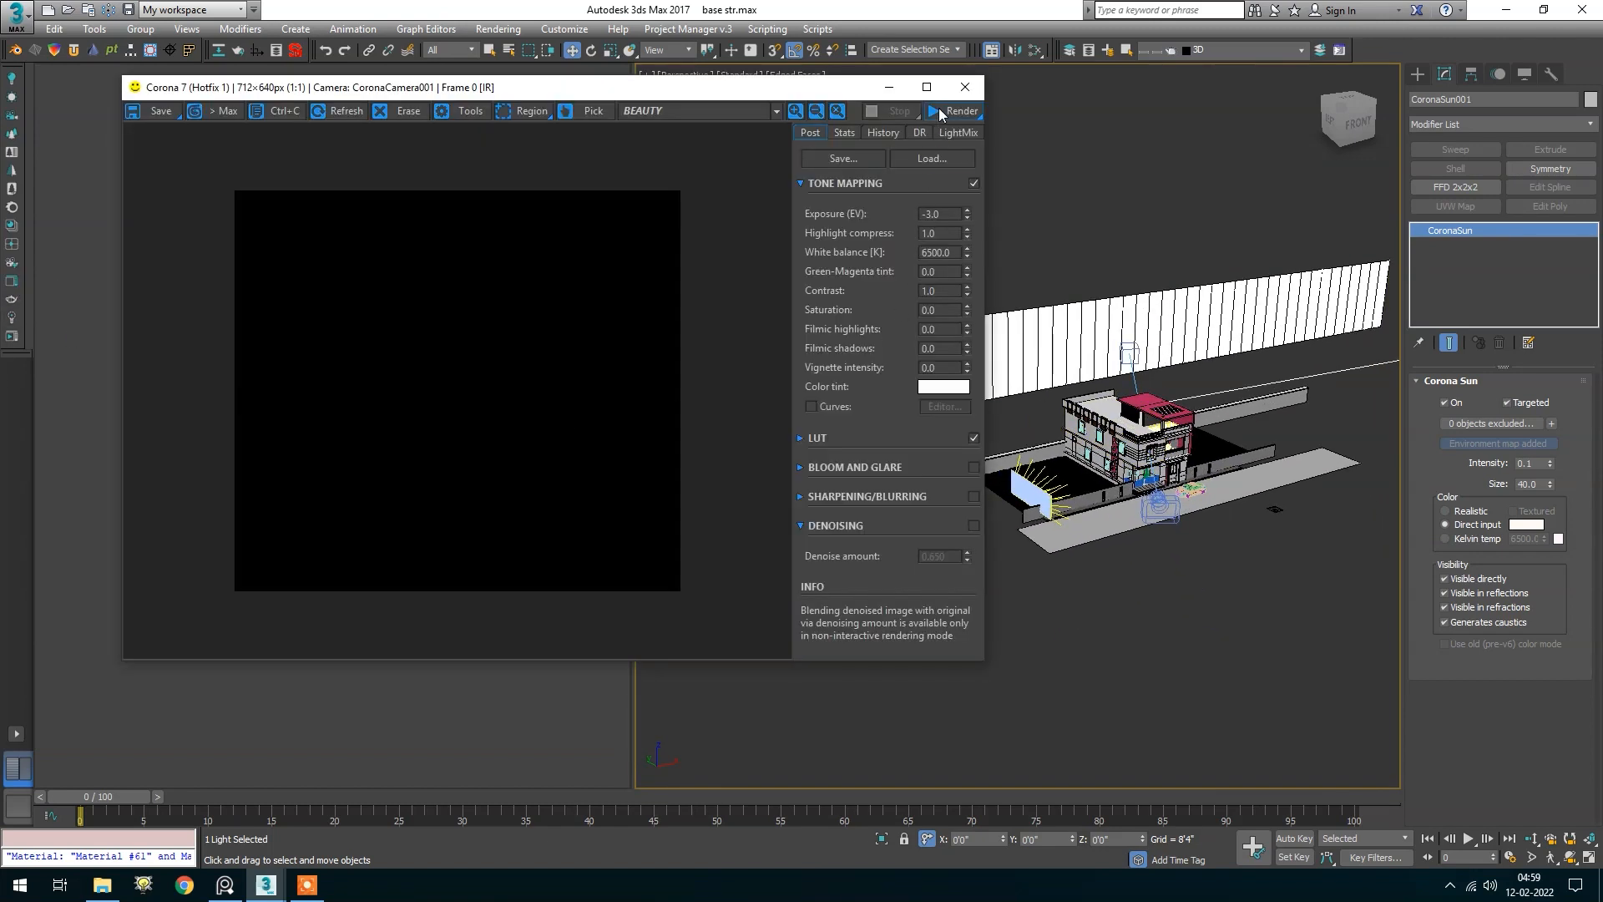
click(951, 113)
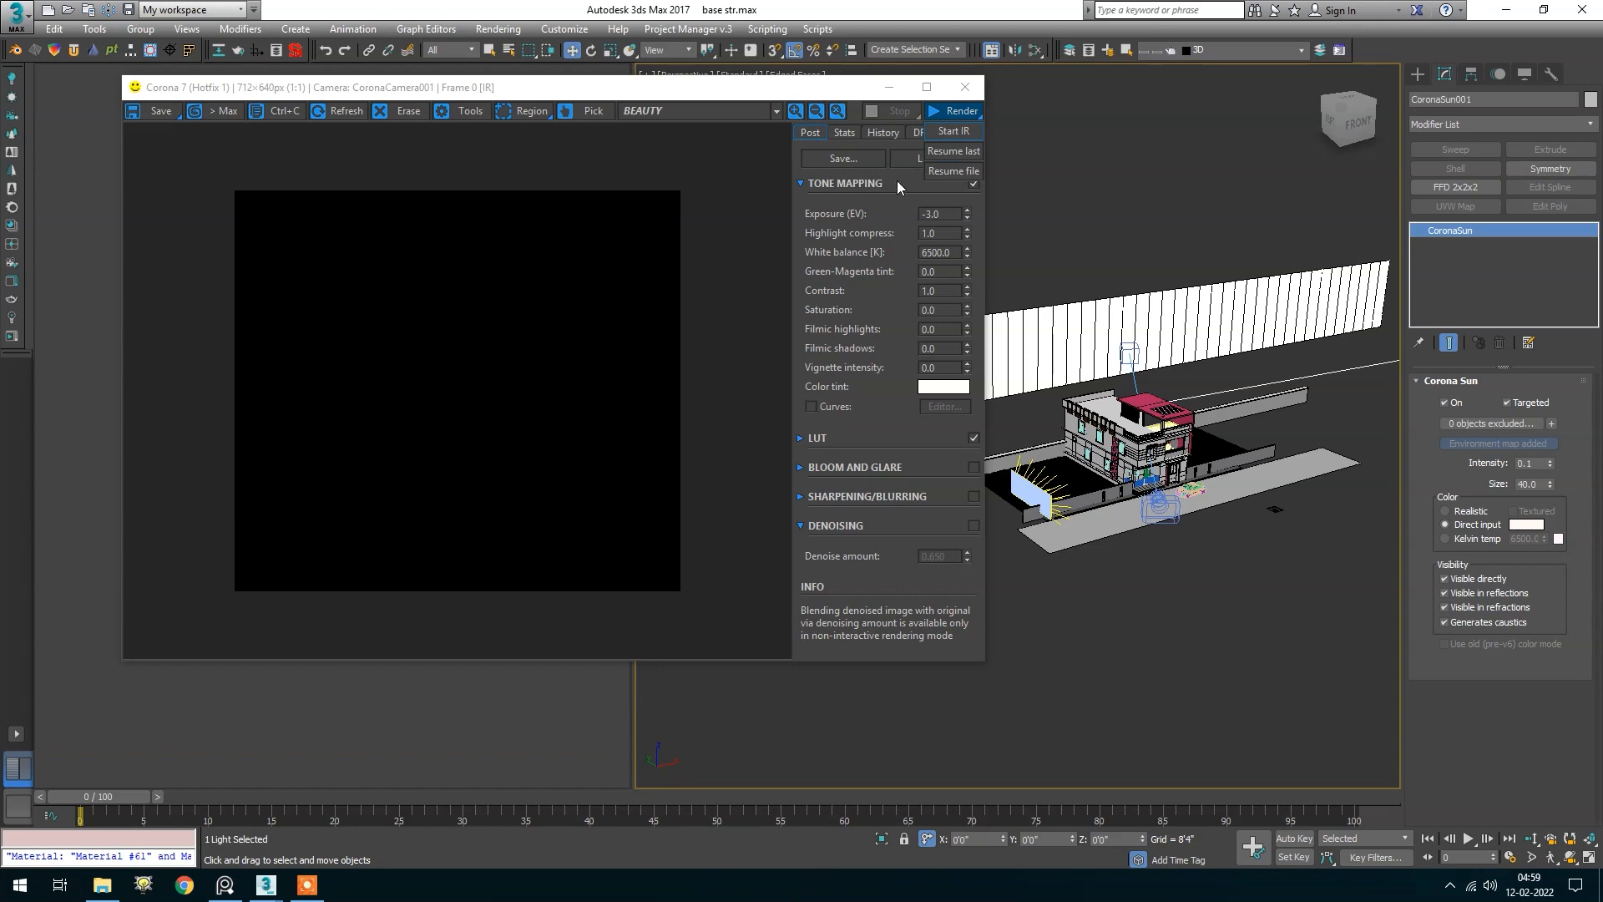
click(935, 127)
click(926, 87)
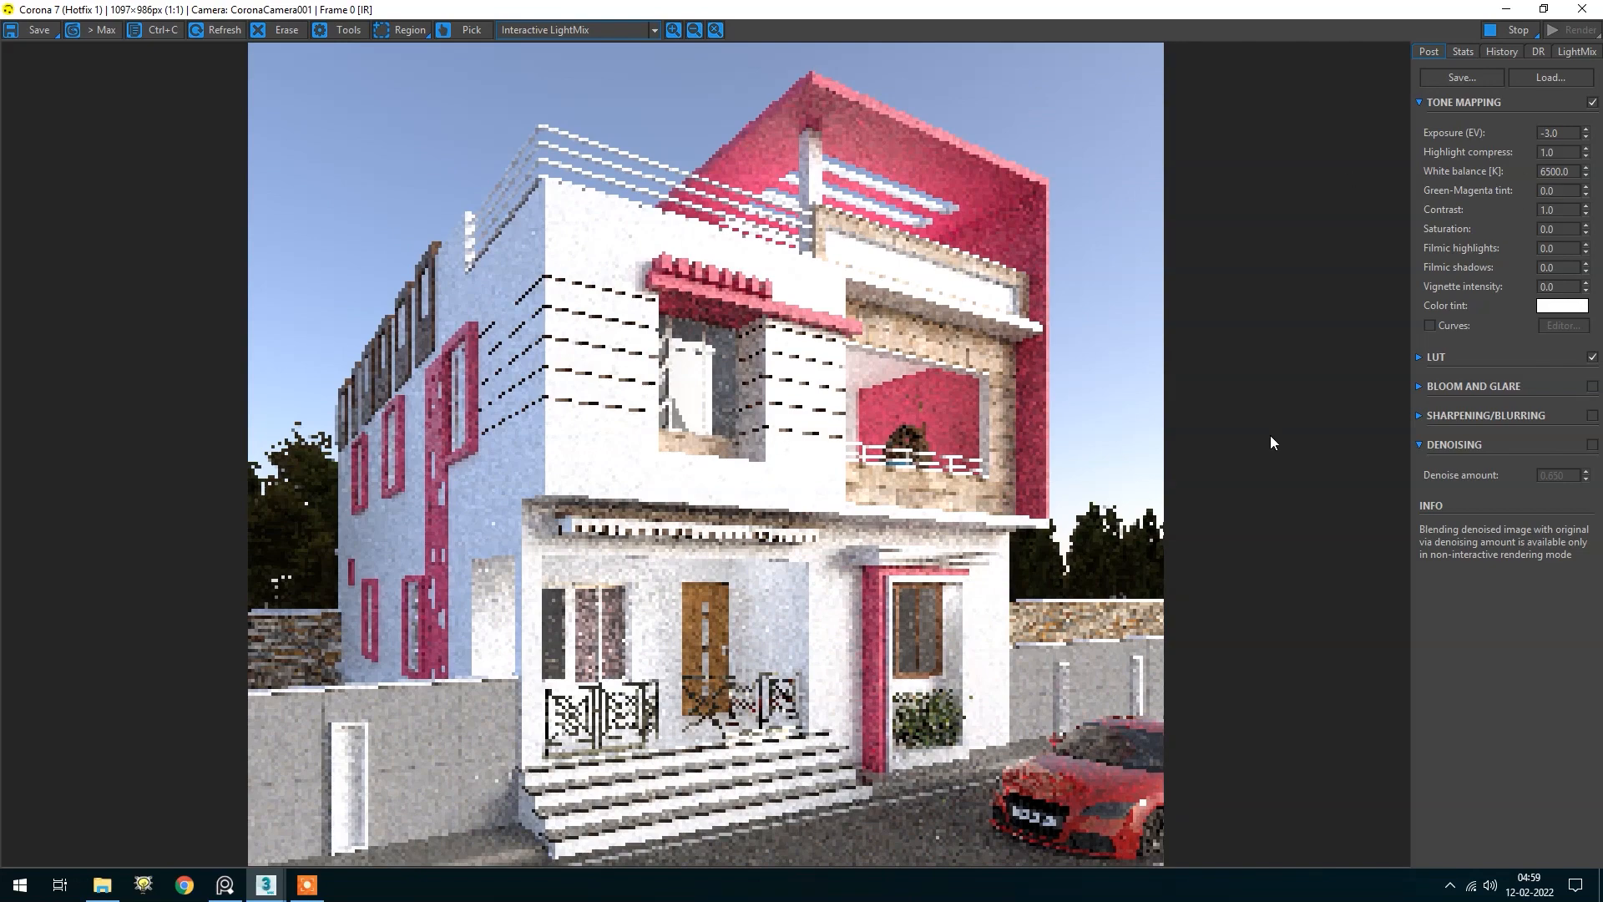
Toggle the environment skylight, CoronaLight001 and CoronaSun001 LightMix layers off and on to check what each contributes
click(1576, 51)
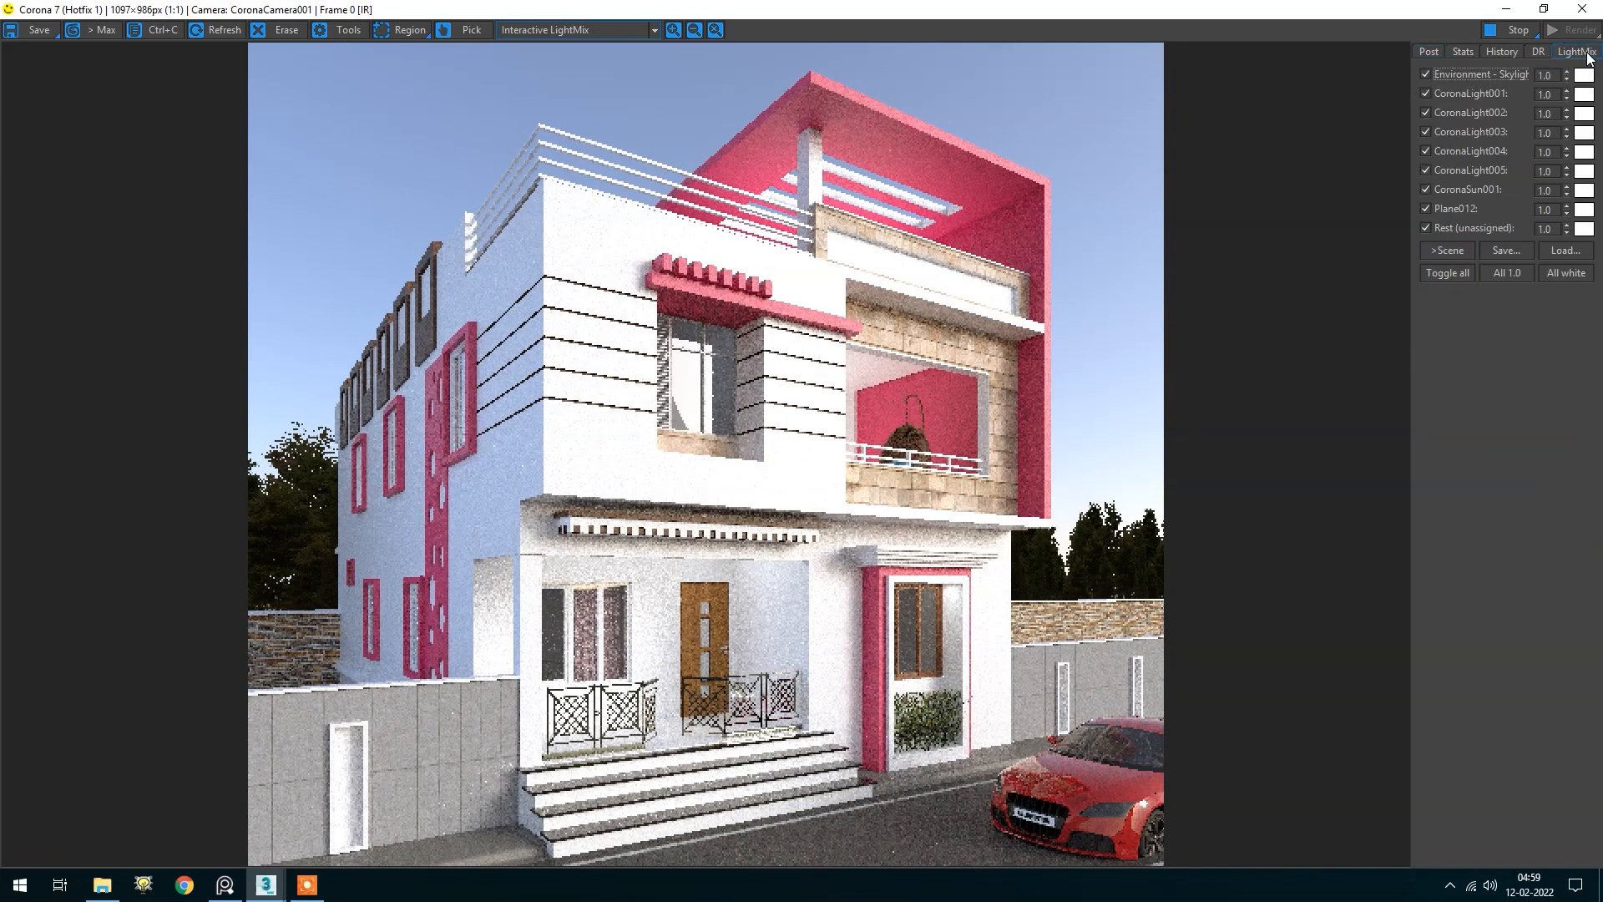
click(1428, 73)
click(1427, 73)
click(1426, 93)
click(1427, 93)
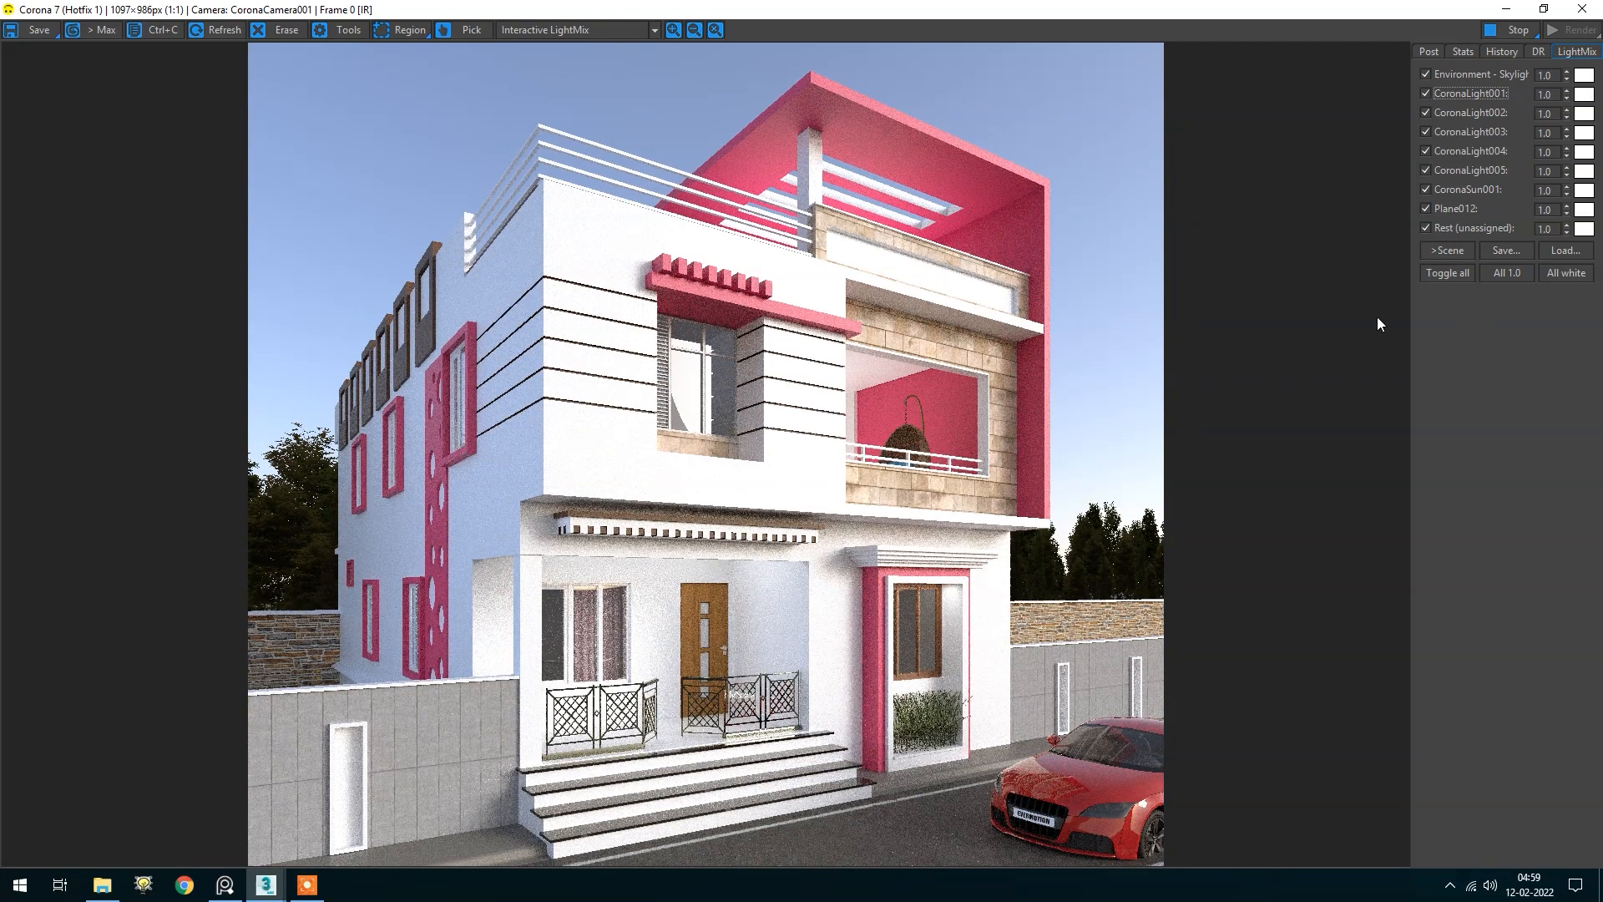
click(1431, 192)
click(1431, 192)
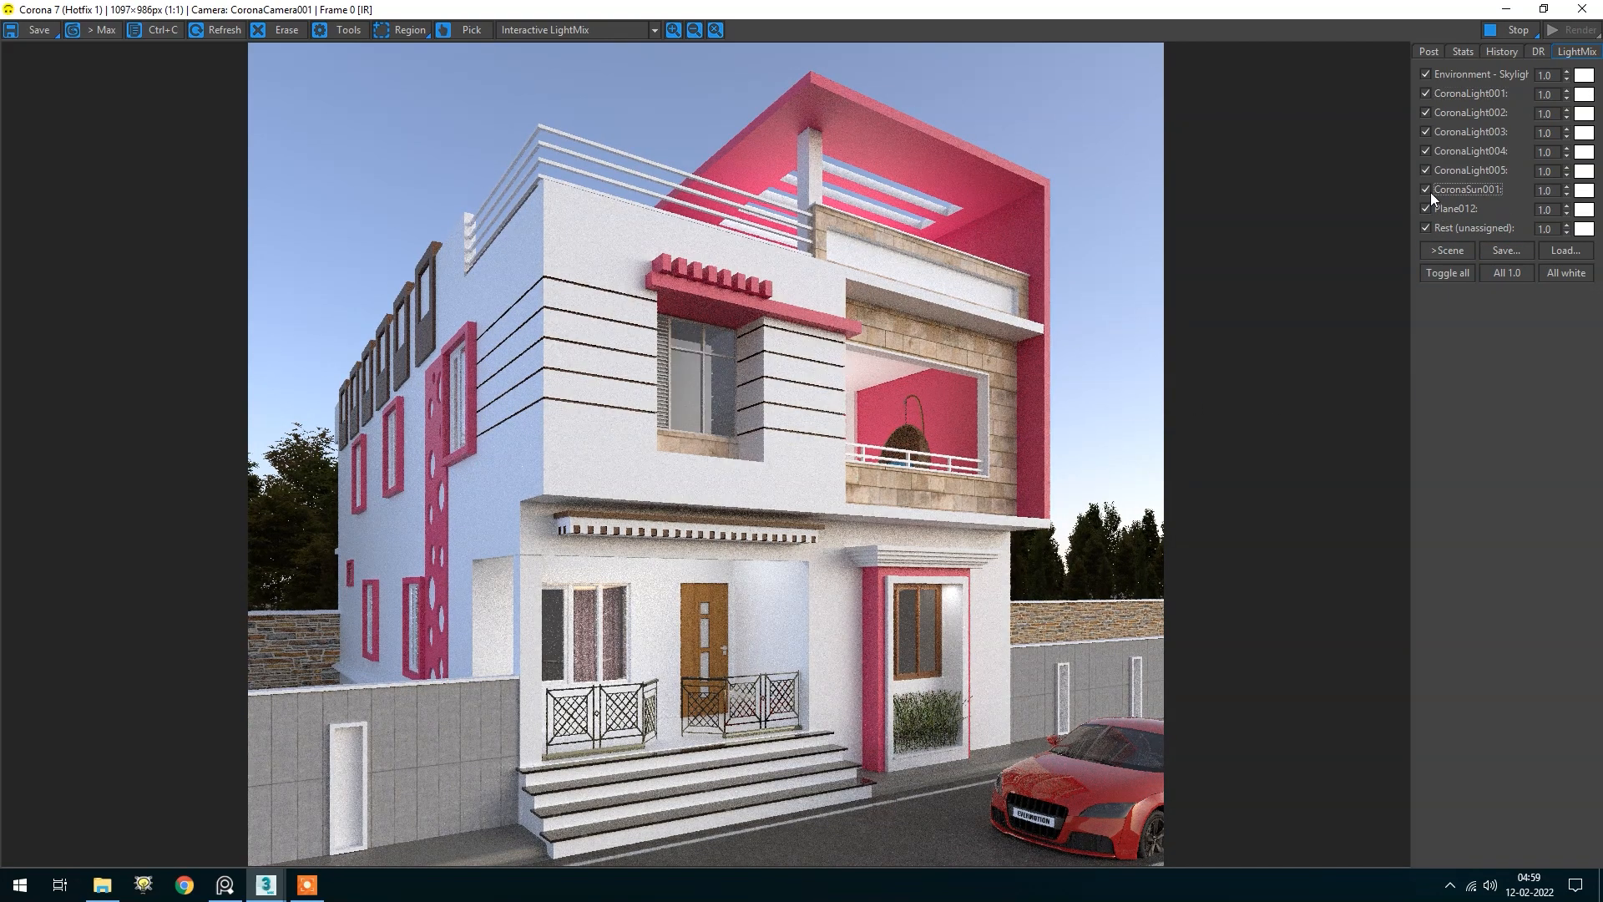
click(1430, 192)
click(1431, 192)
click(1430, 192)
click(1430, 192)
Tint the CoronaSun001 LightMix layer pale blue with a temperature of 8555 K and set its intensity to 0.632
click(1579, 191)
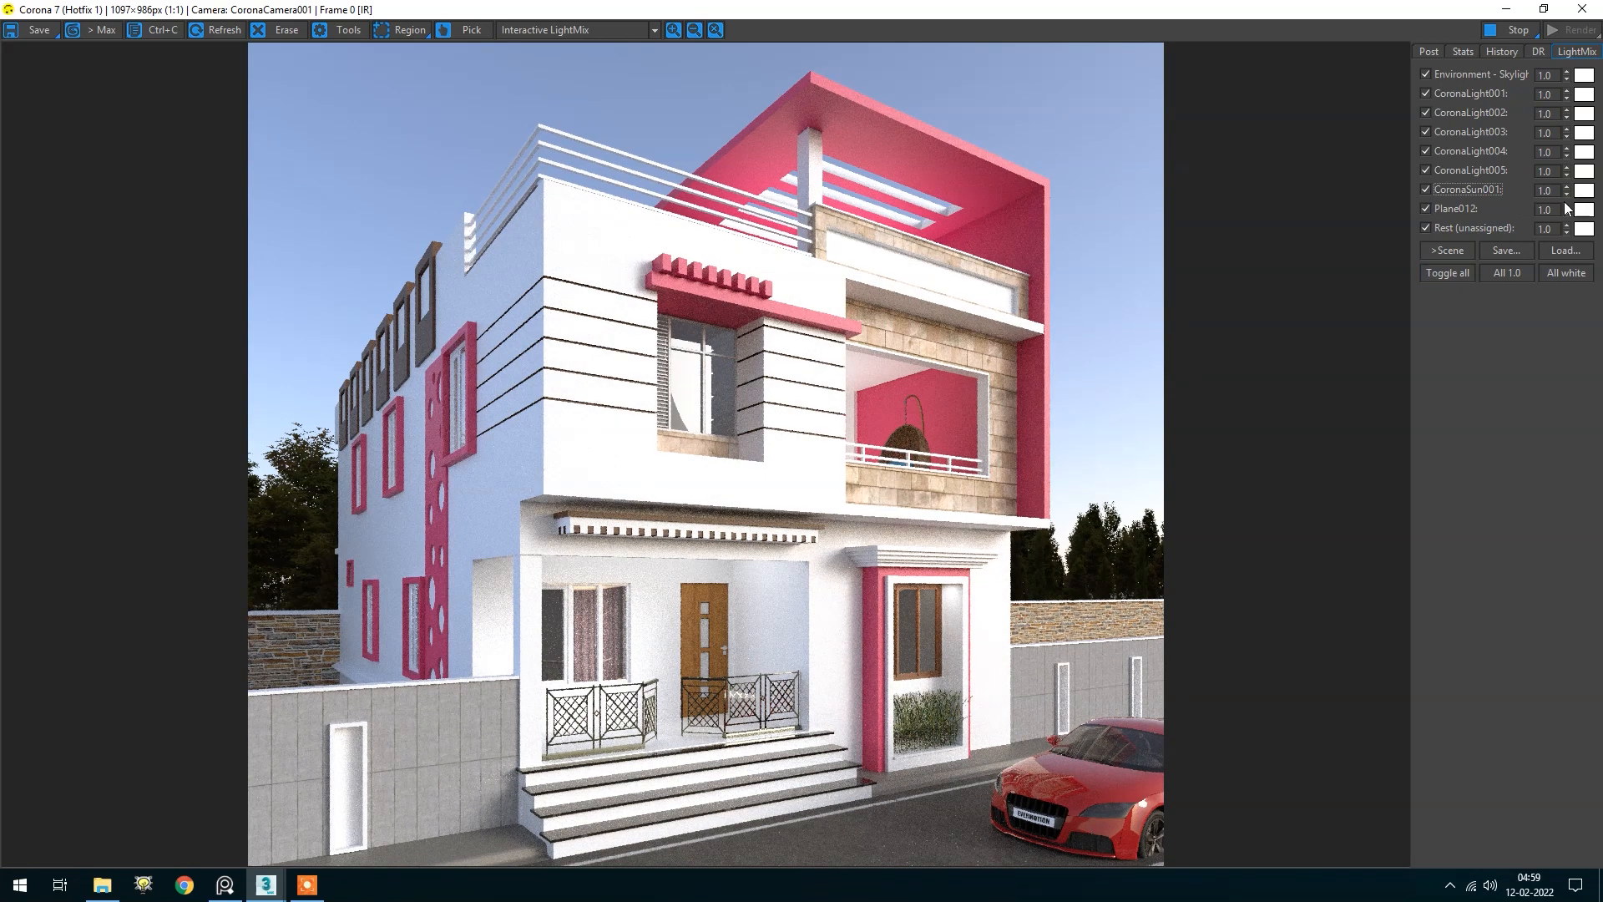
drag(288, 67, 1293, 219)
drag(1440, 371, 1456, 372)
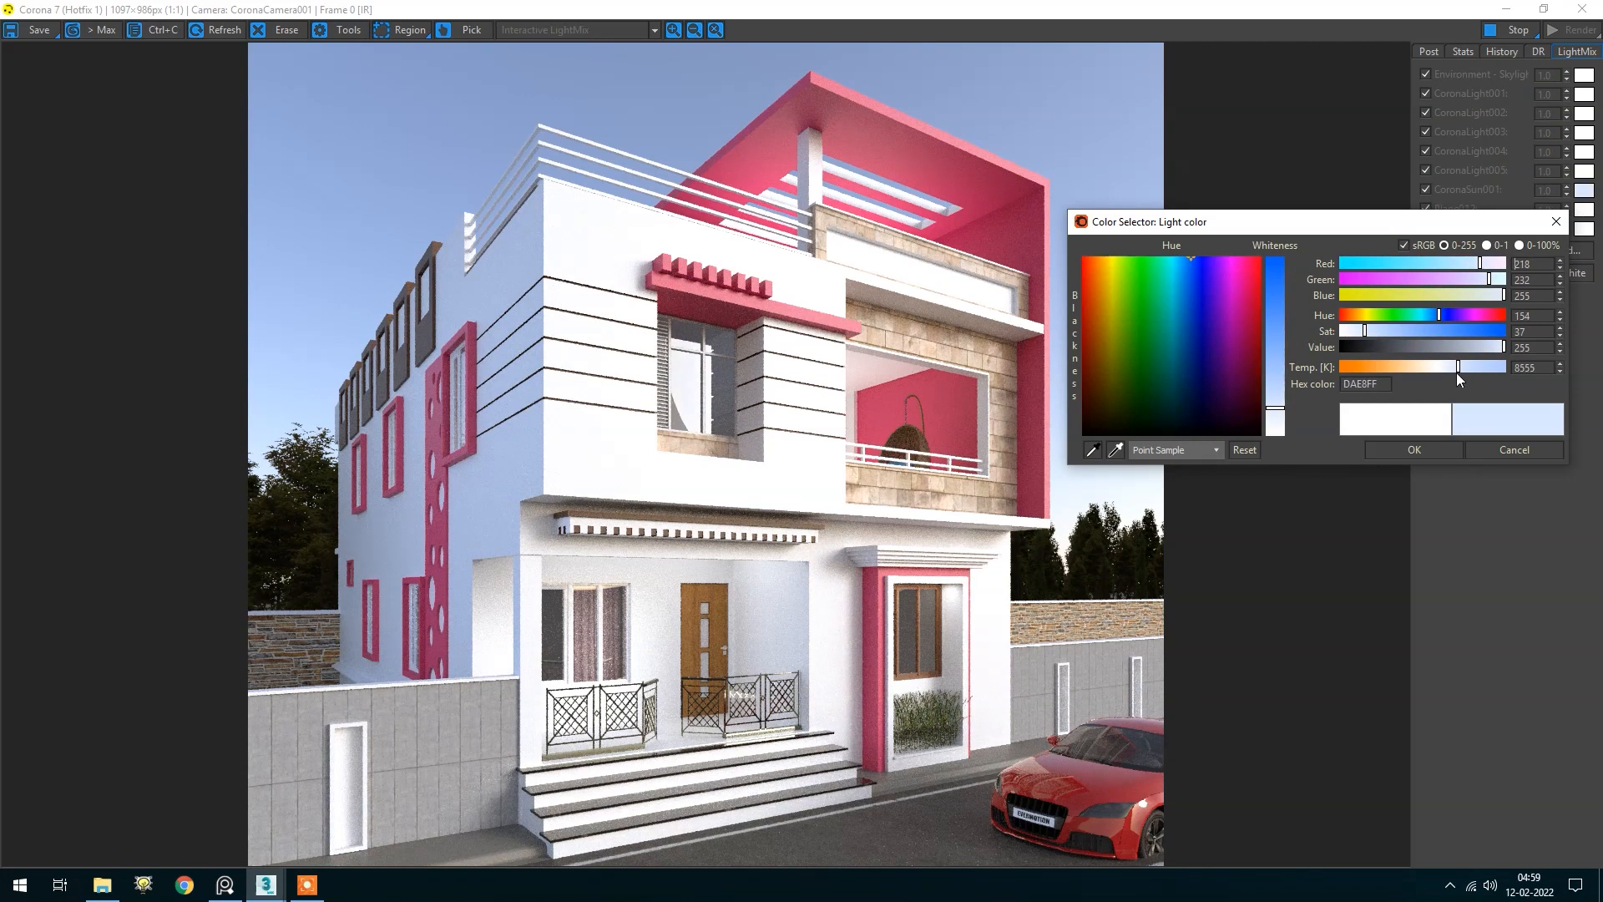
click(1420, 454)
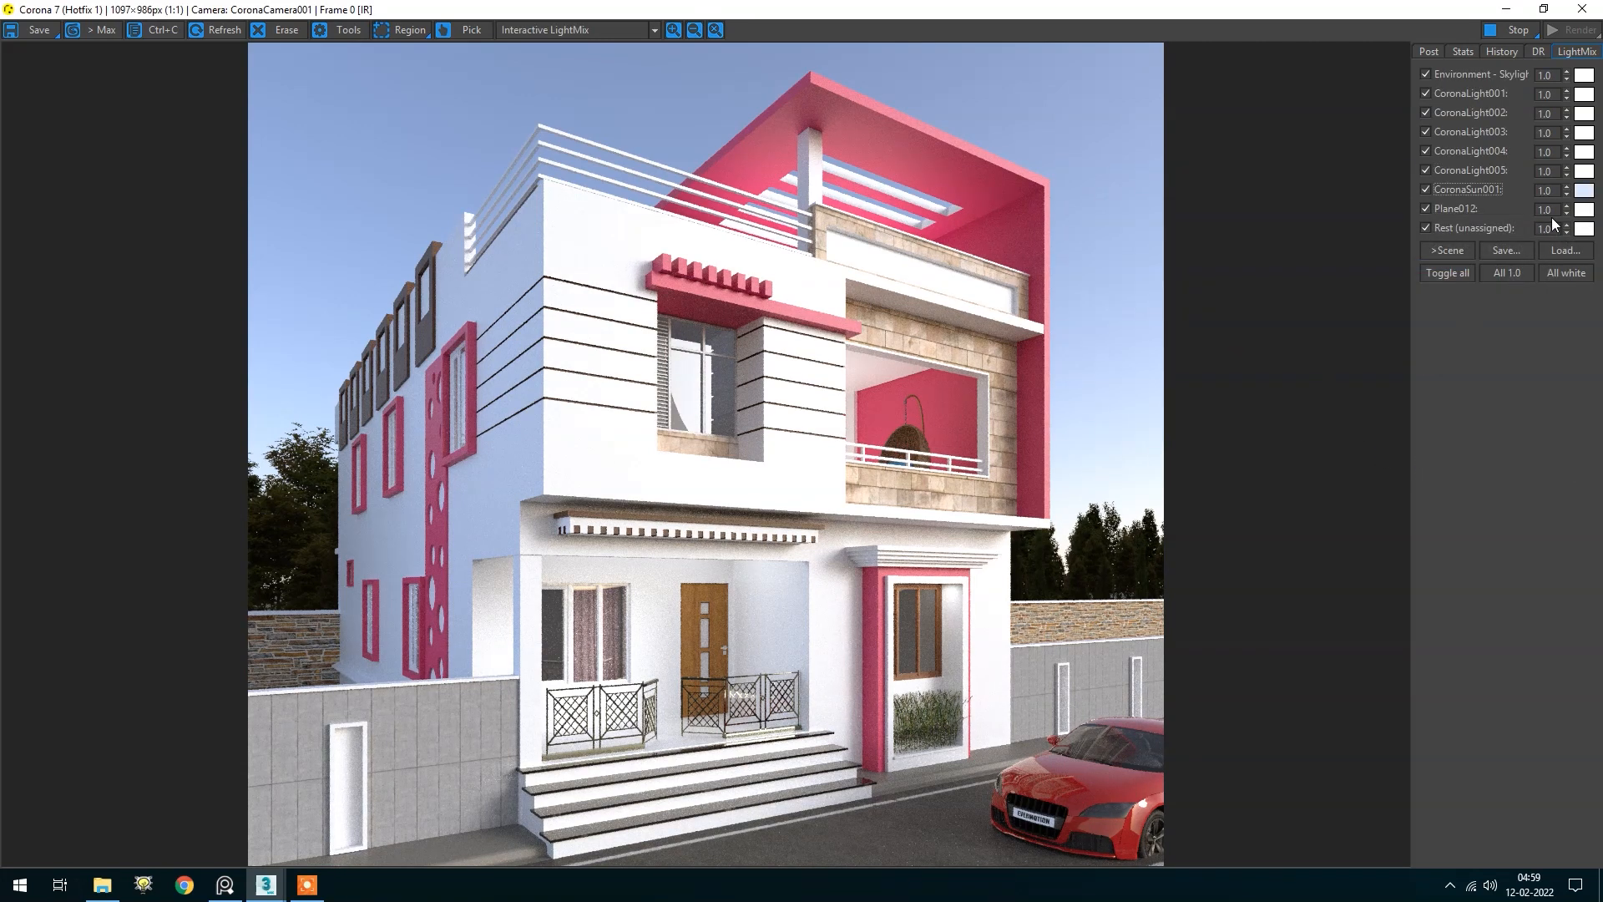
click(1583, 197)
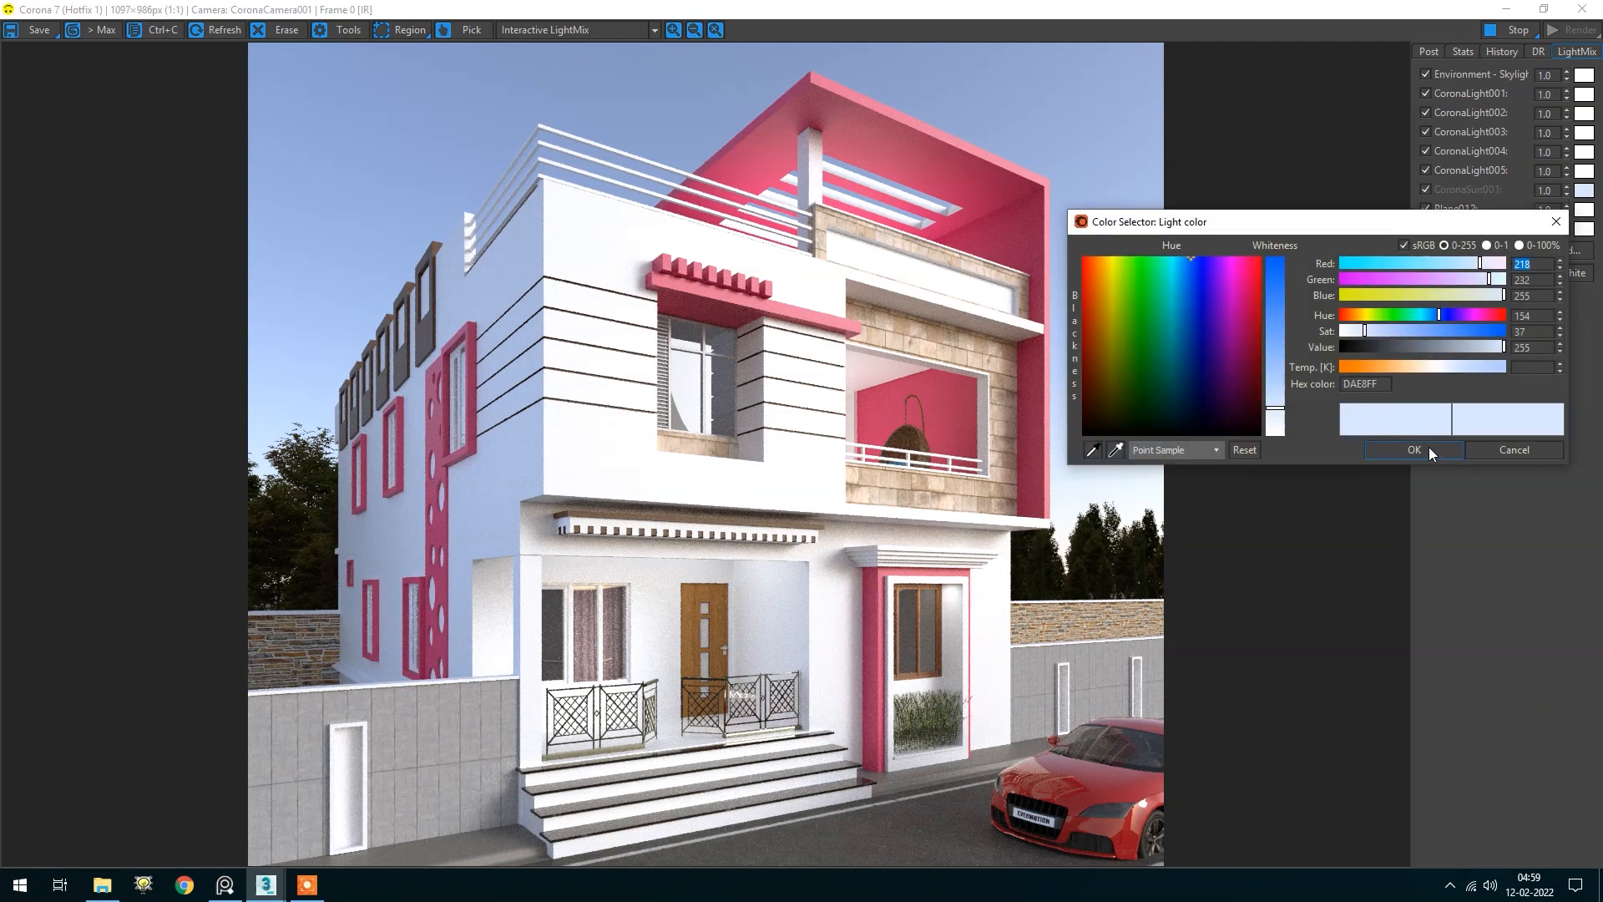
click(1414, 449)
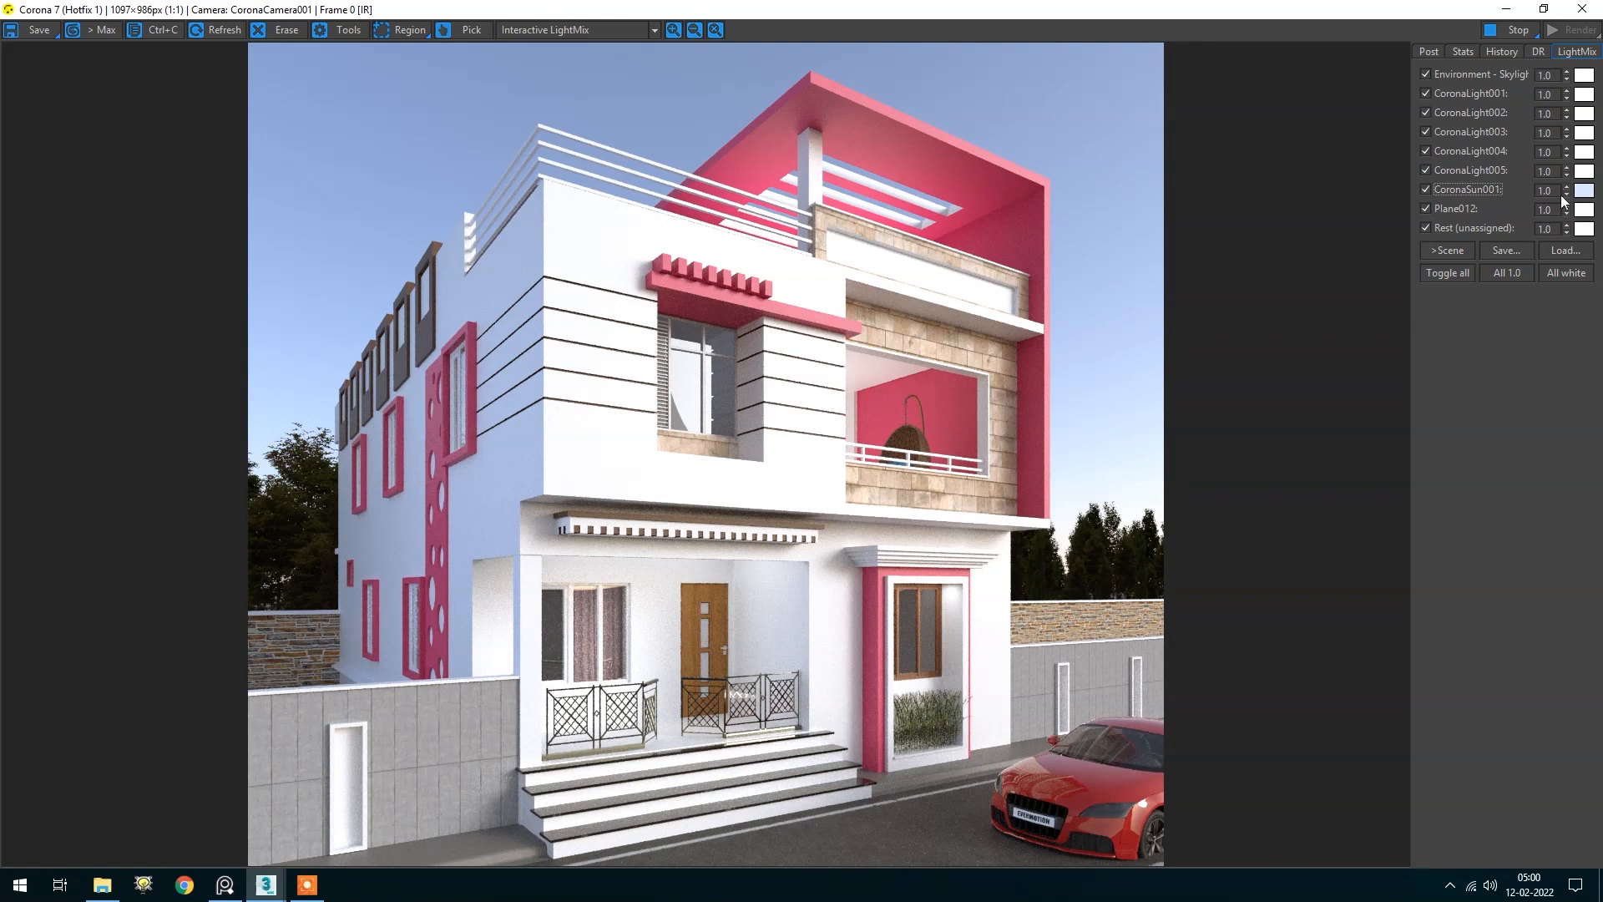
drag(1564, 201, 1584, 275)
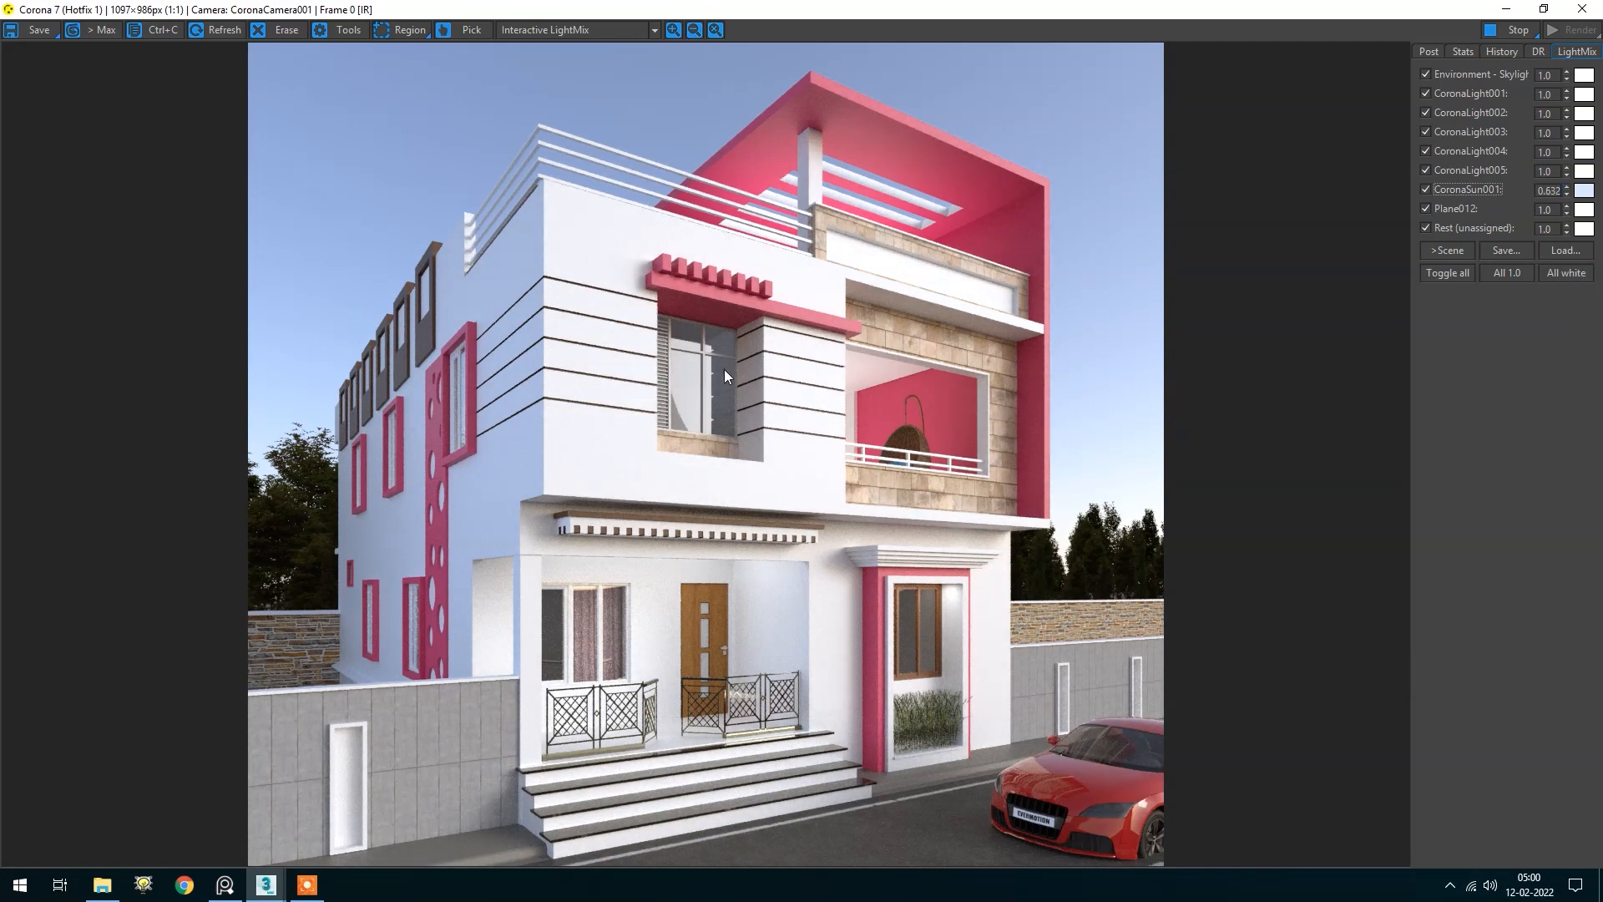
Try a small green-magenta tint adjustment in the tone mapping settings and return to the LightMix layers
click(1427, 50)
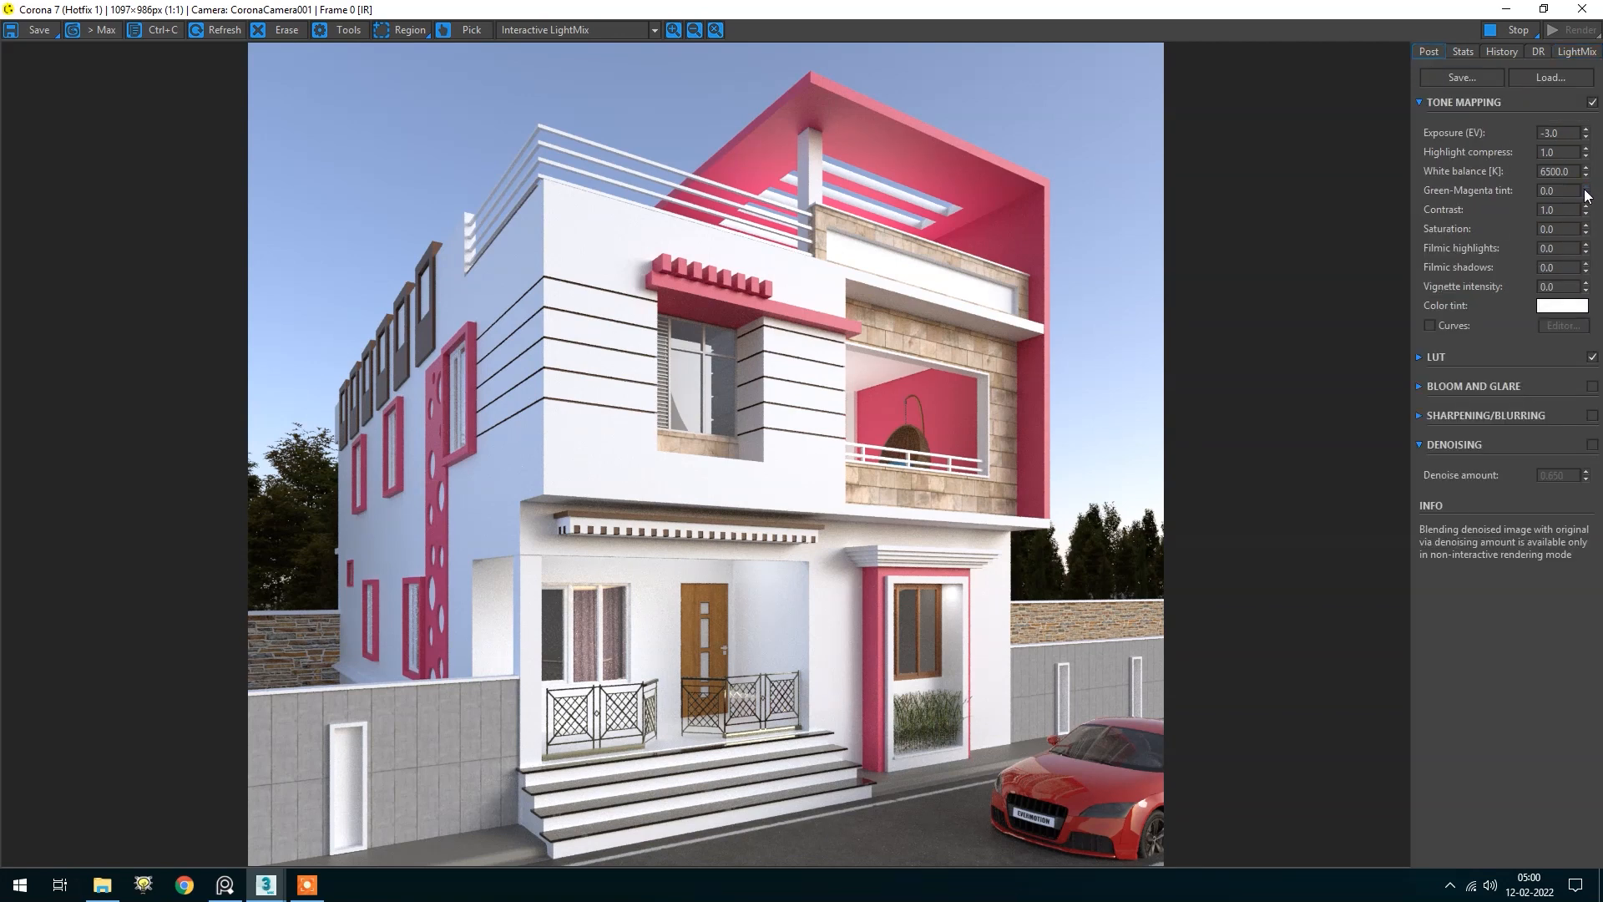
mouse_move(1586, 195)
mouse_down()
mouse_move(1588, 149)
mouse_move(1590, 174)
mouse_up()
click(1574, 52)
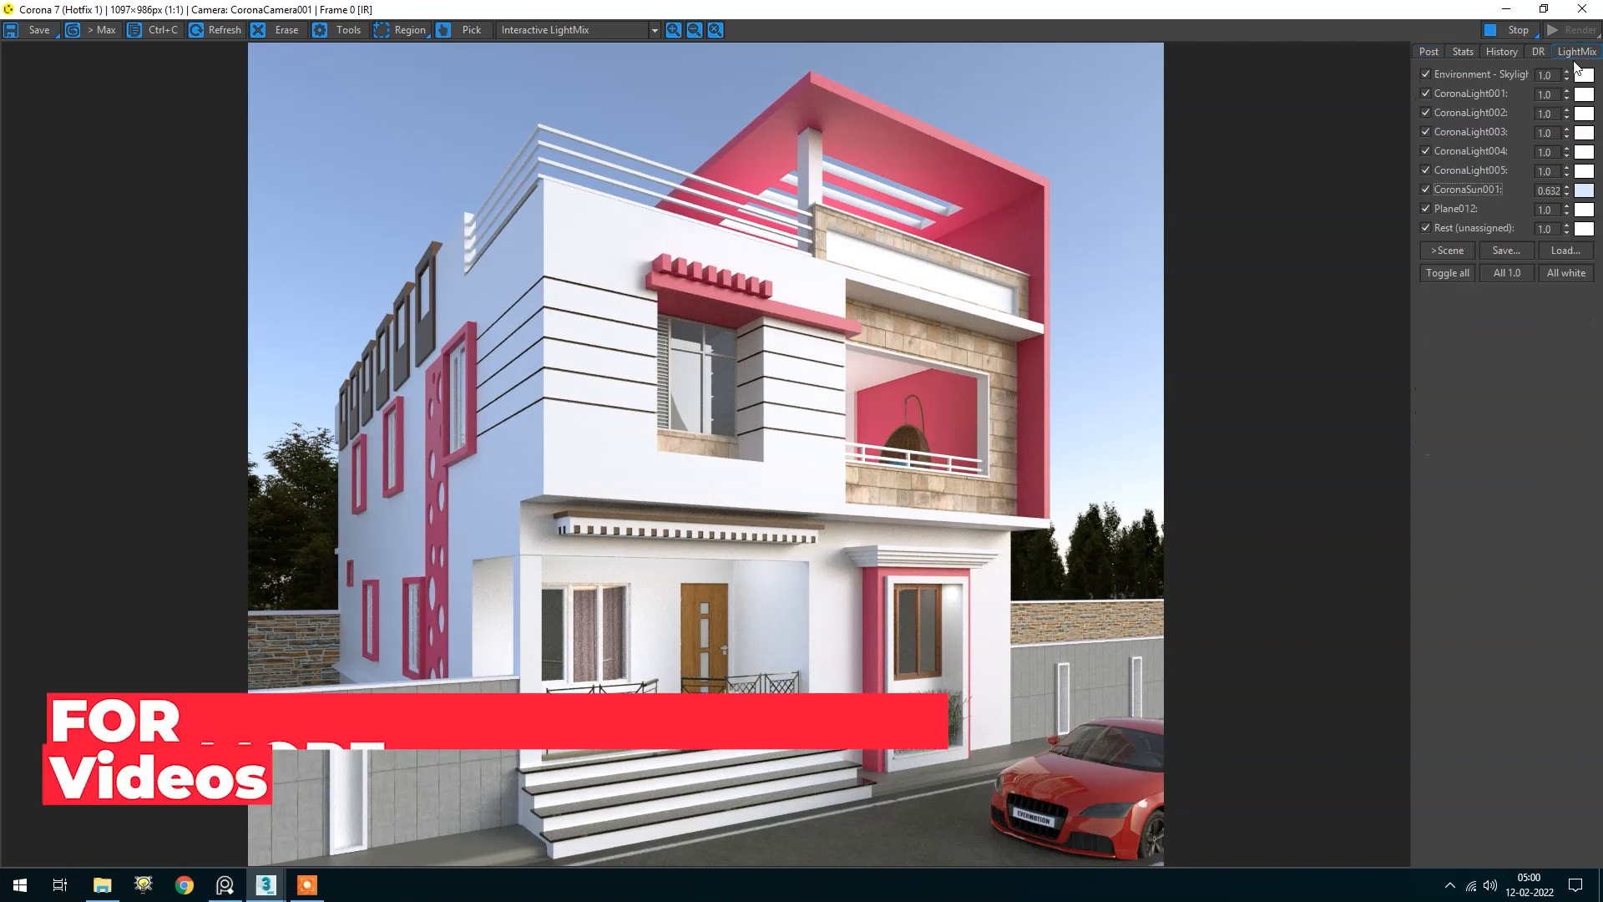
Compare the render with the Plane012 LightMix layer off and on, and set its intensity to 2.470
click(1455, 210)
click(1455, 212)
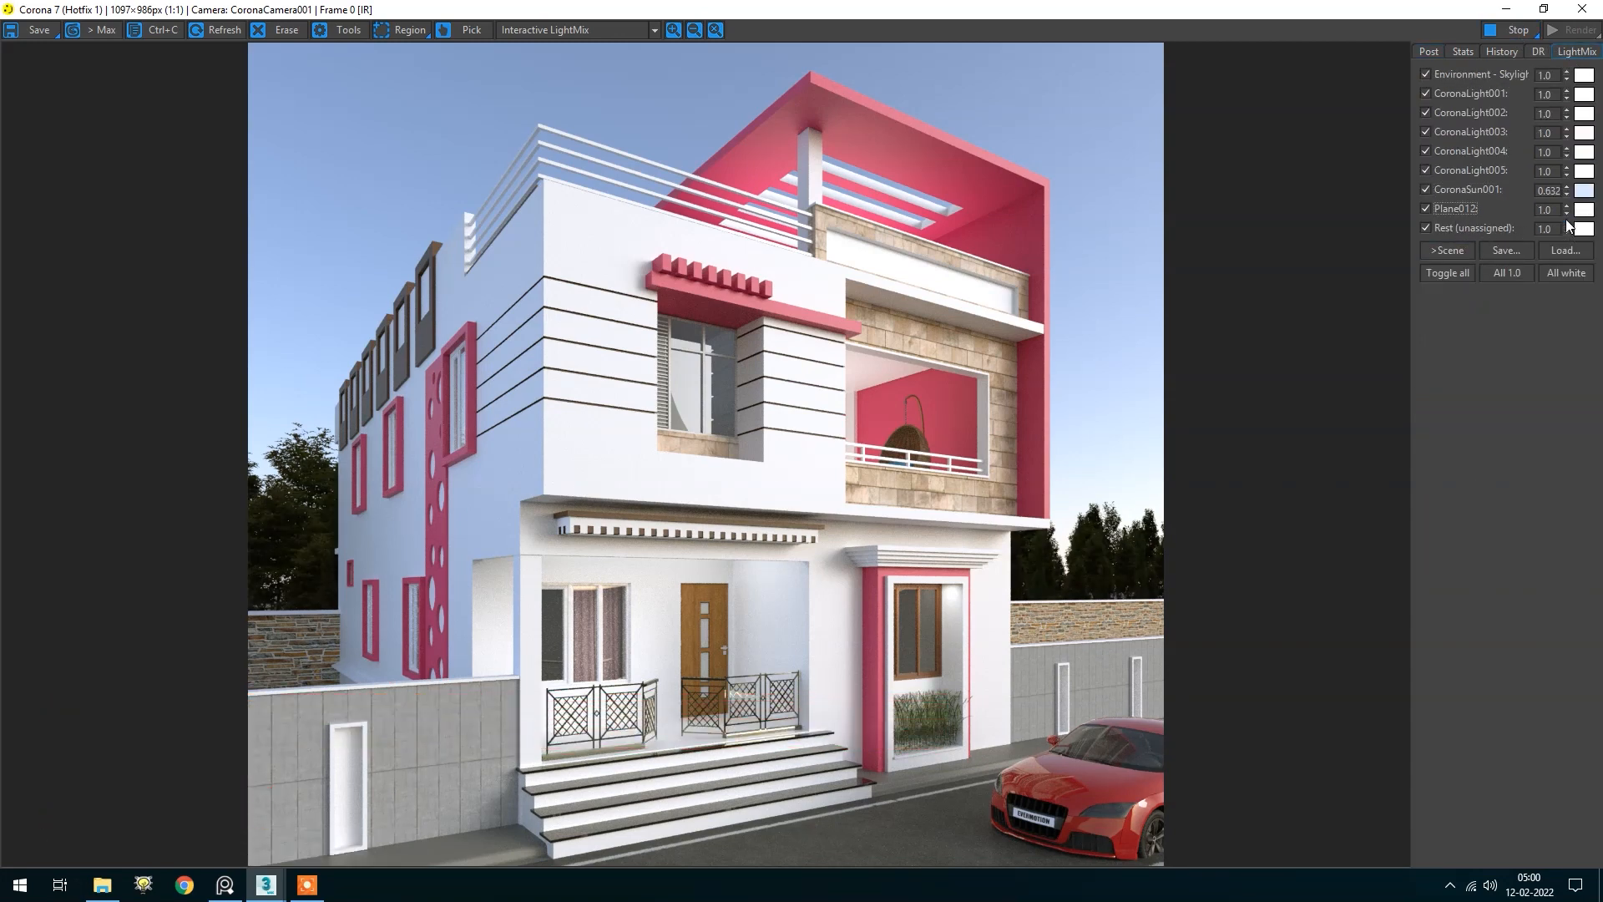
drag(1567, 209, 1575, 883)
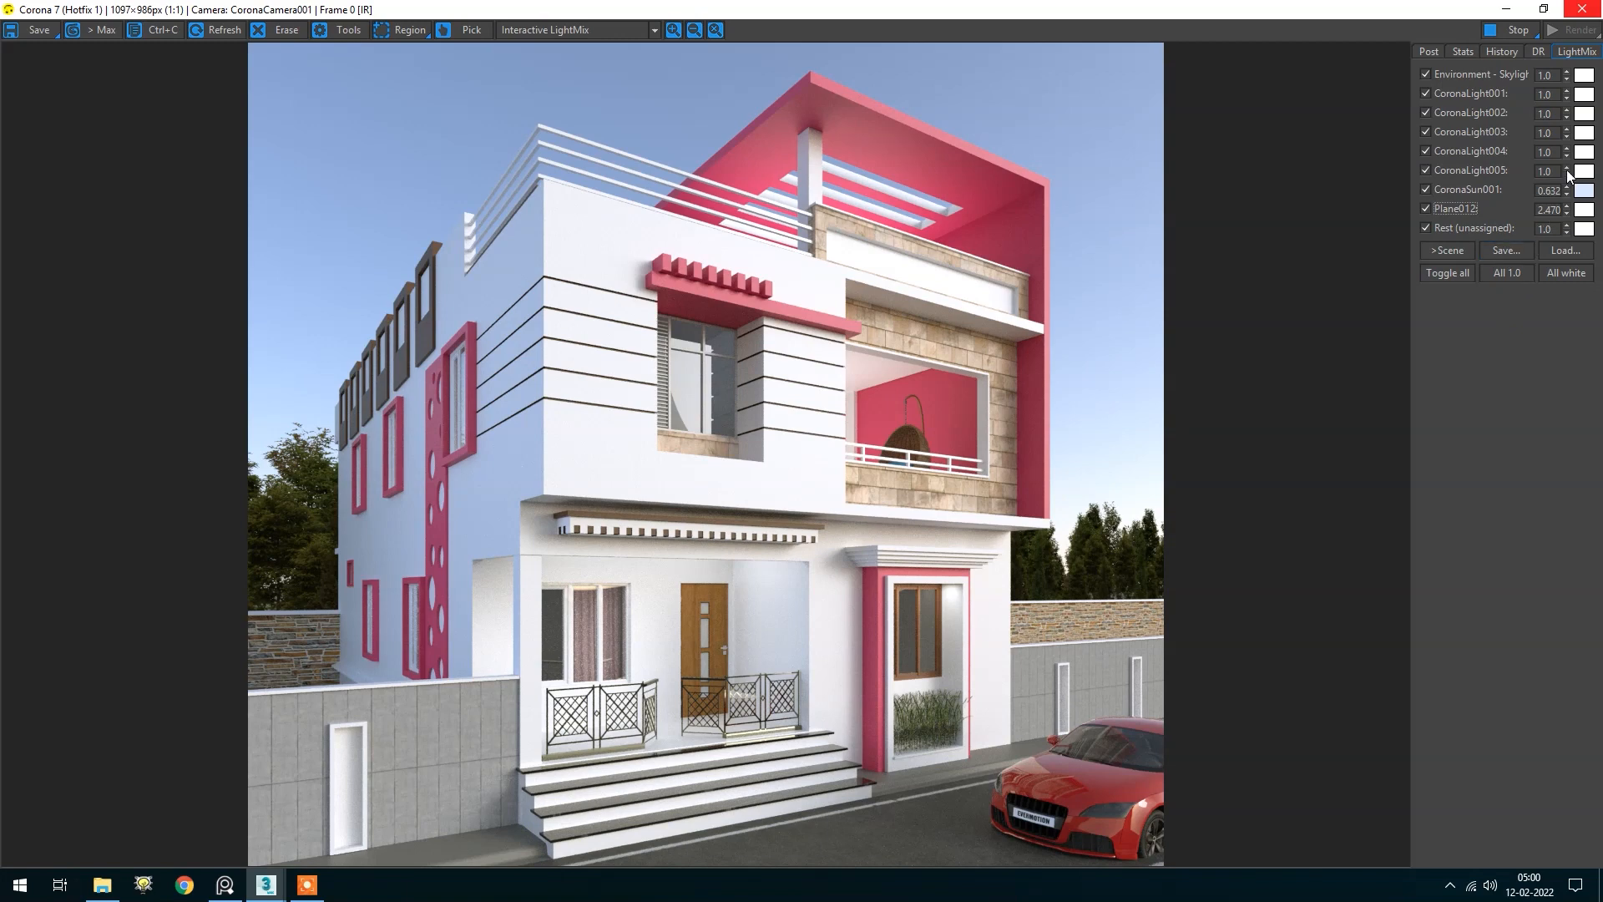
Toggle the CoronaLight005 LightMix layer repeatedly to judge its effect, and set its intensity to 0.944
click(1438, 172)
click(1438, 170)
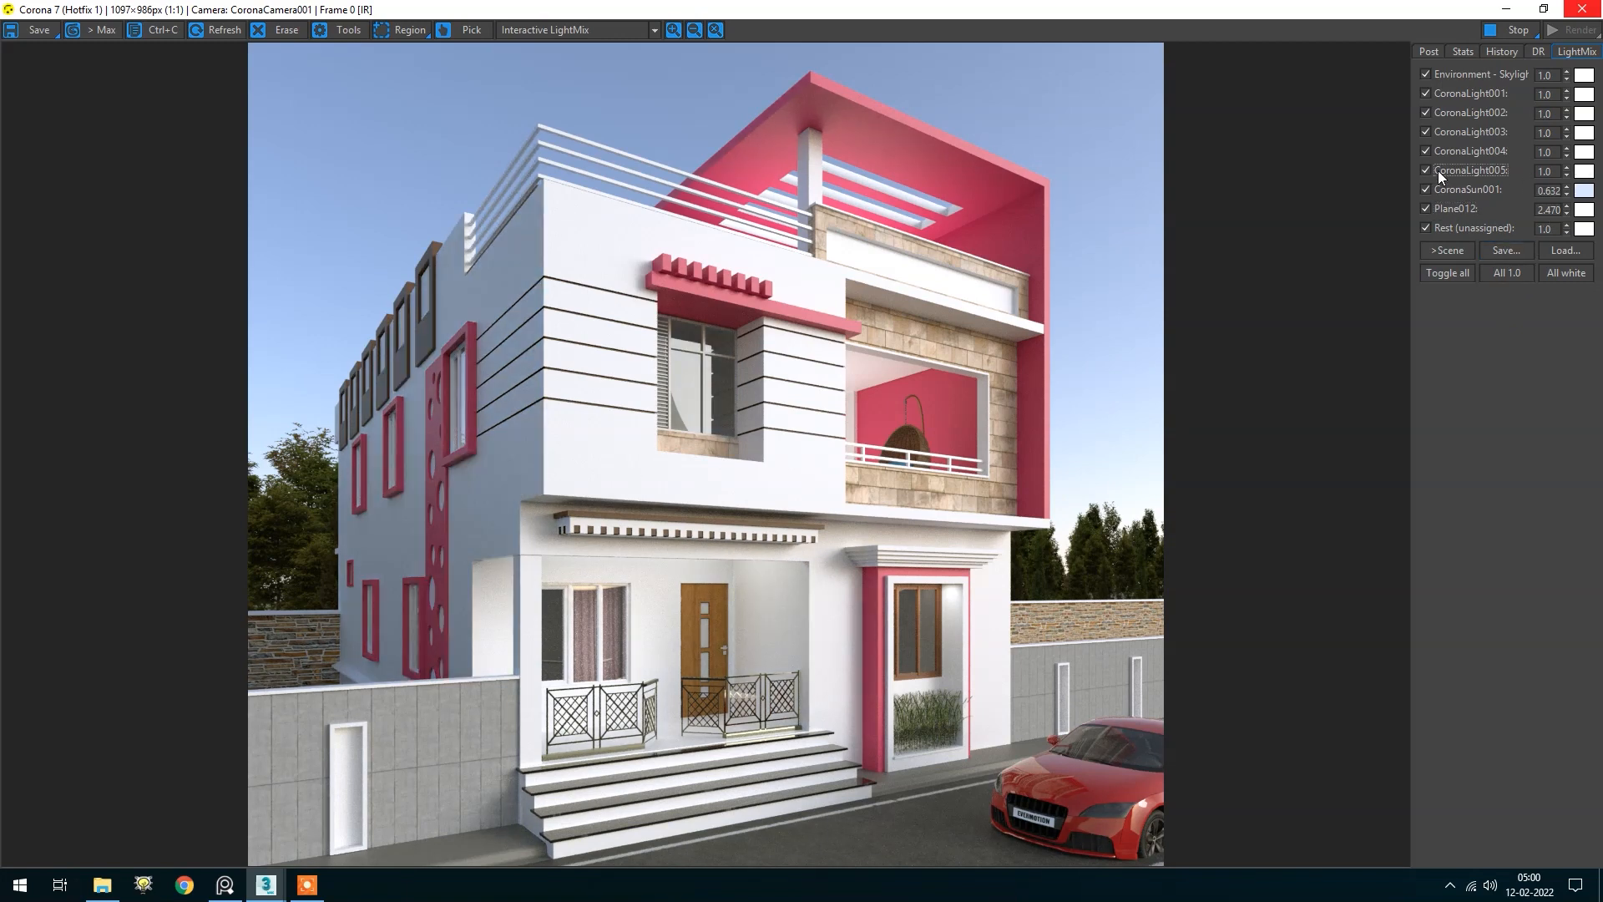
click(1438, 170)
click(1438, 170)
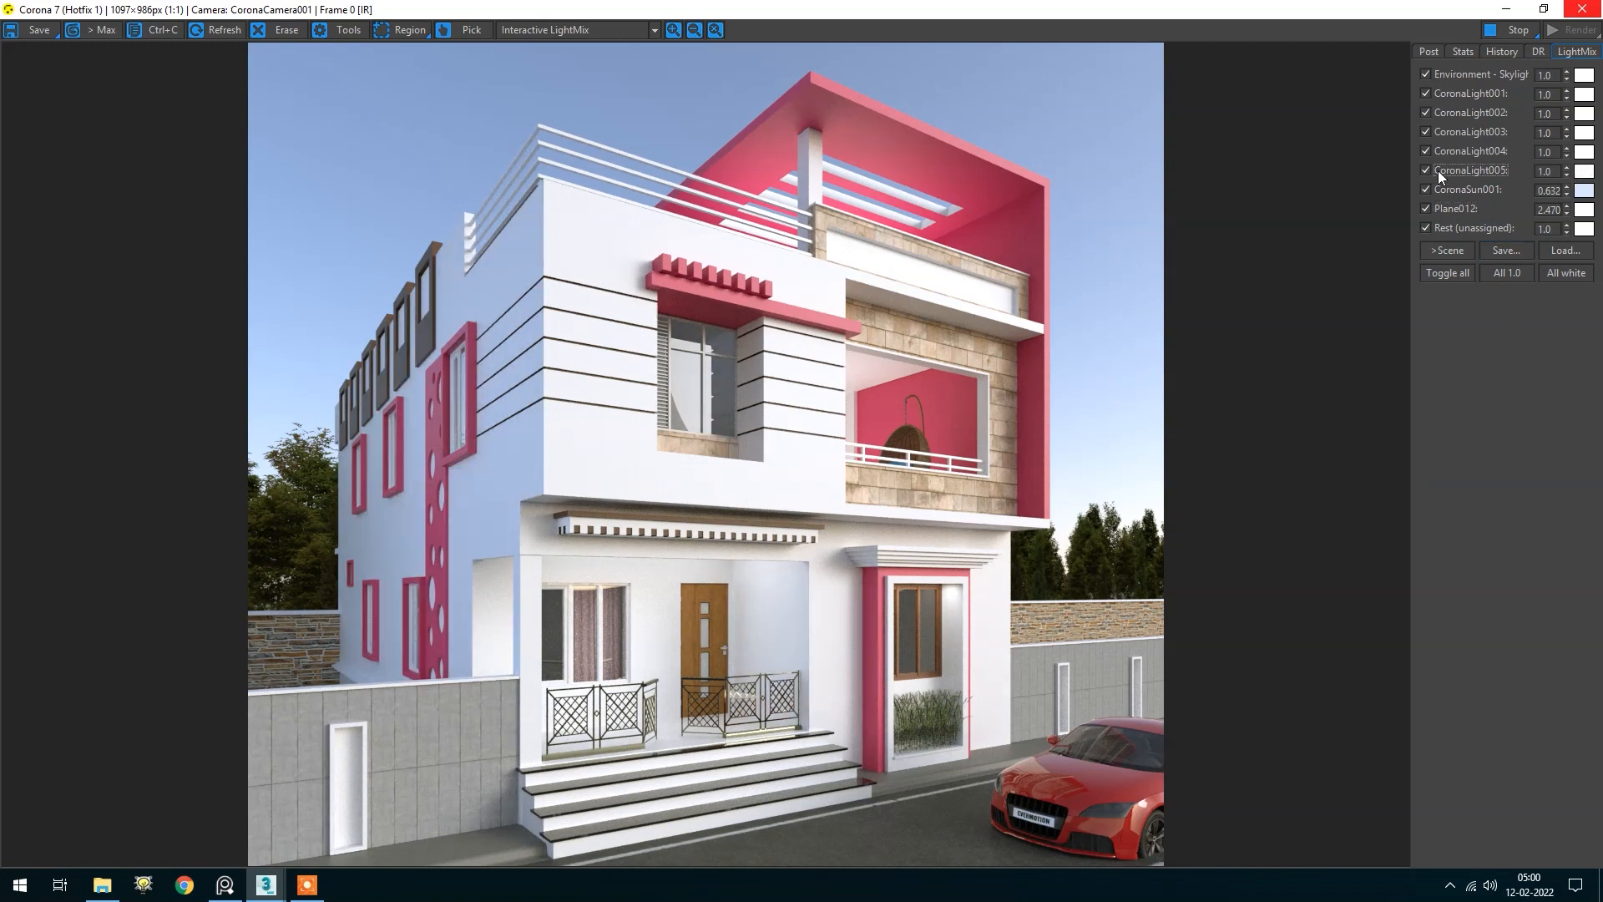
click(1438, 170)
click(1438, 170)
drag(1567, 174, 1555, 205)
Toggle the CoronaSun001 LightMix layer off and on to compare the house with and without sunlight
click(1461, 189)
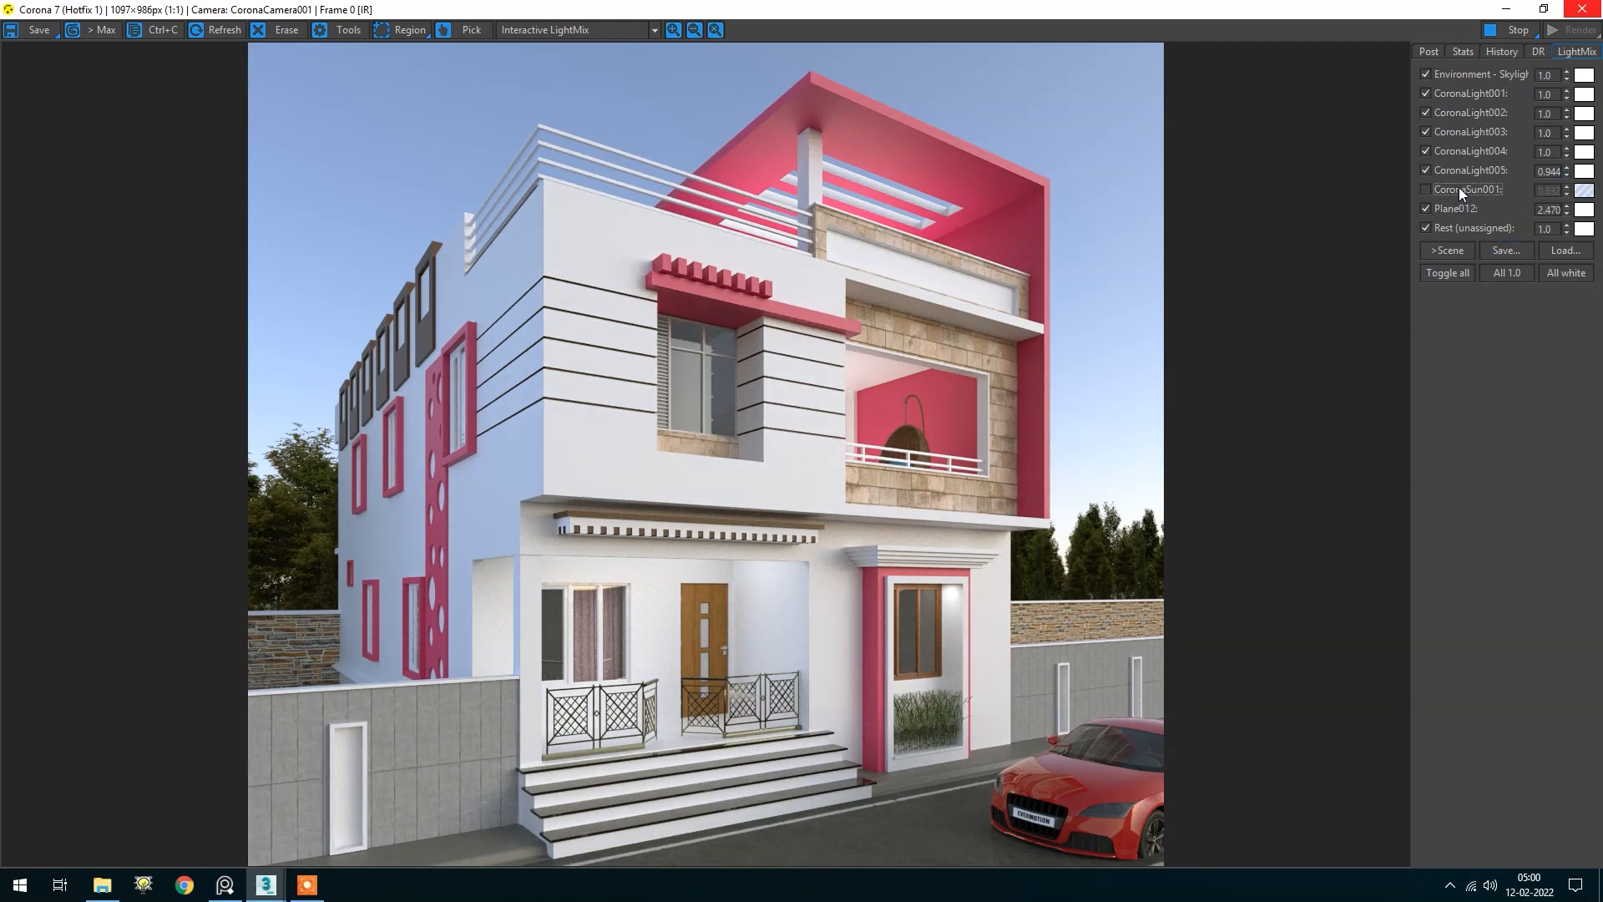
click(1459, 188)
click(1460, 189)
click(1459, 189)
Check the artificial lights with the environment skylight layer off, then re-enable the skylight at an intensity of 0.922
click(1468, 74)
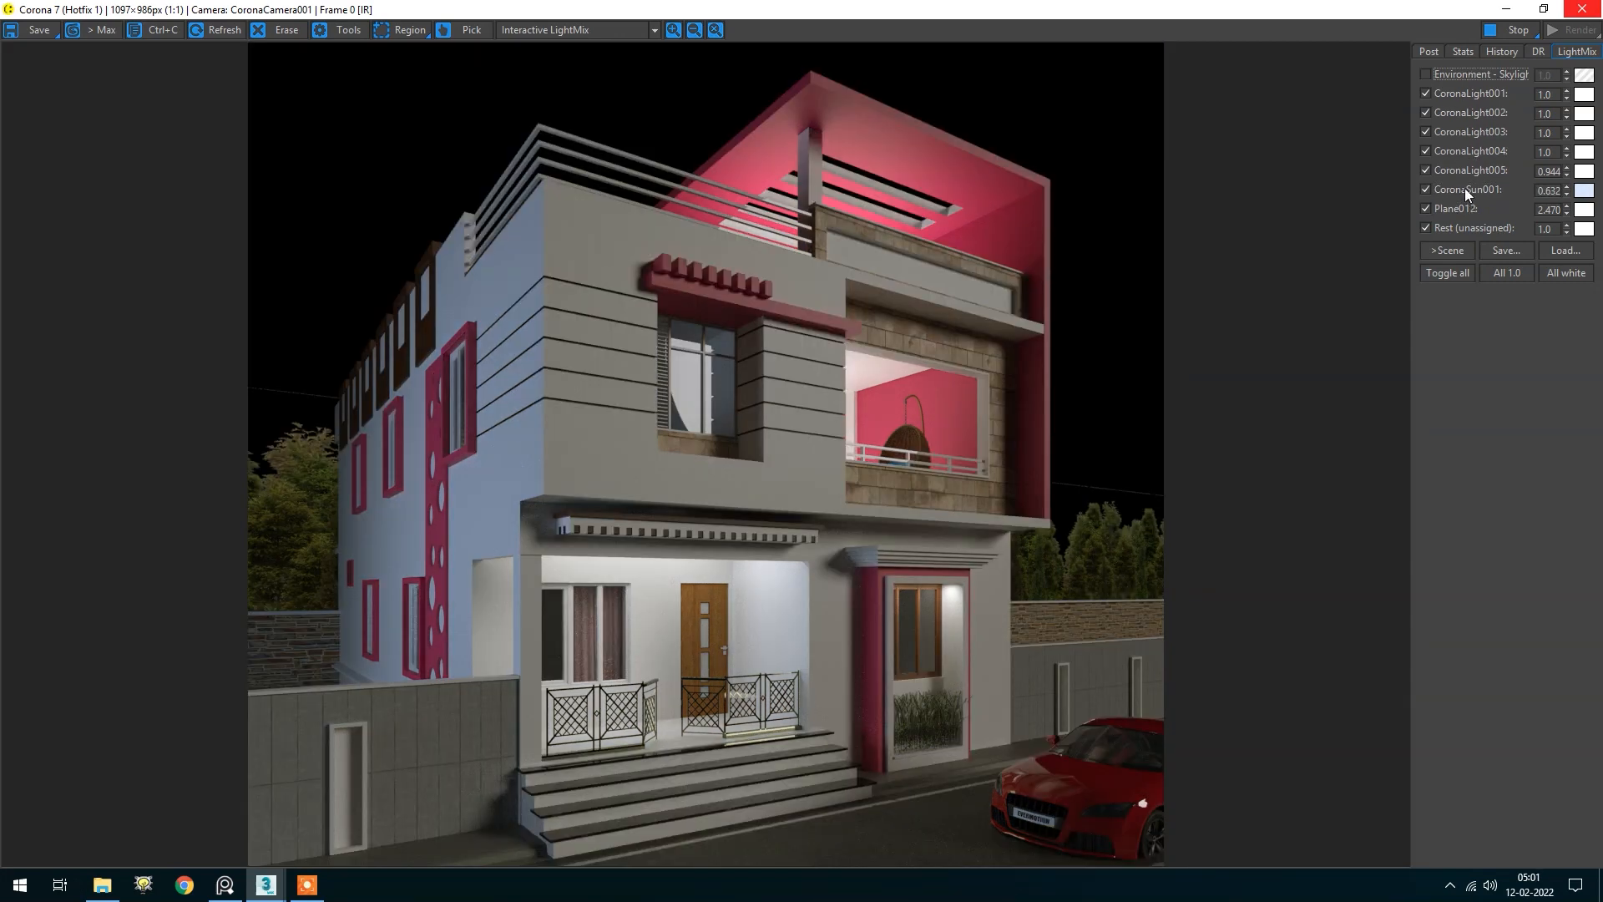
click(1460, 93)
click(1459, 93)
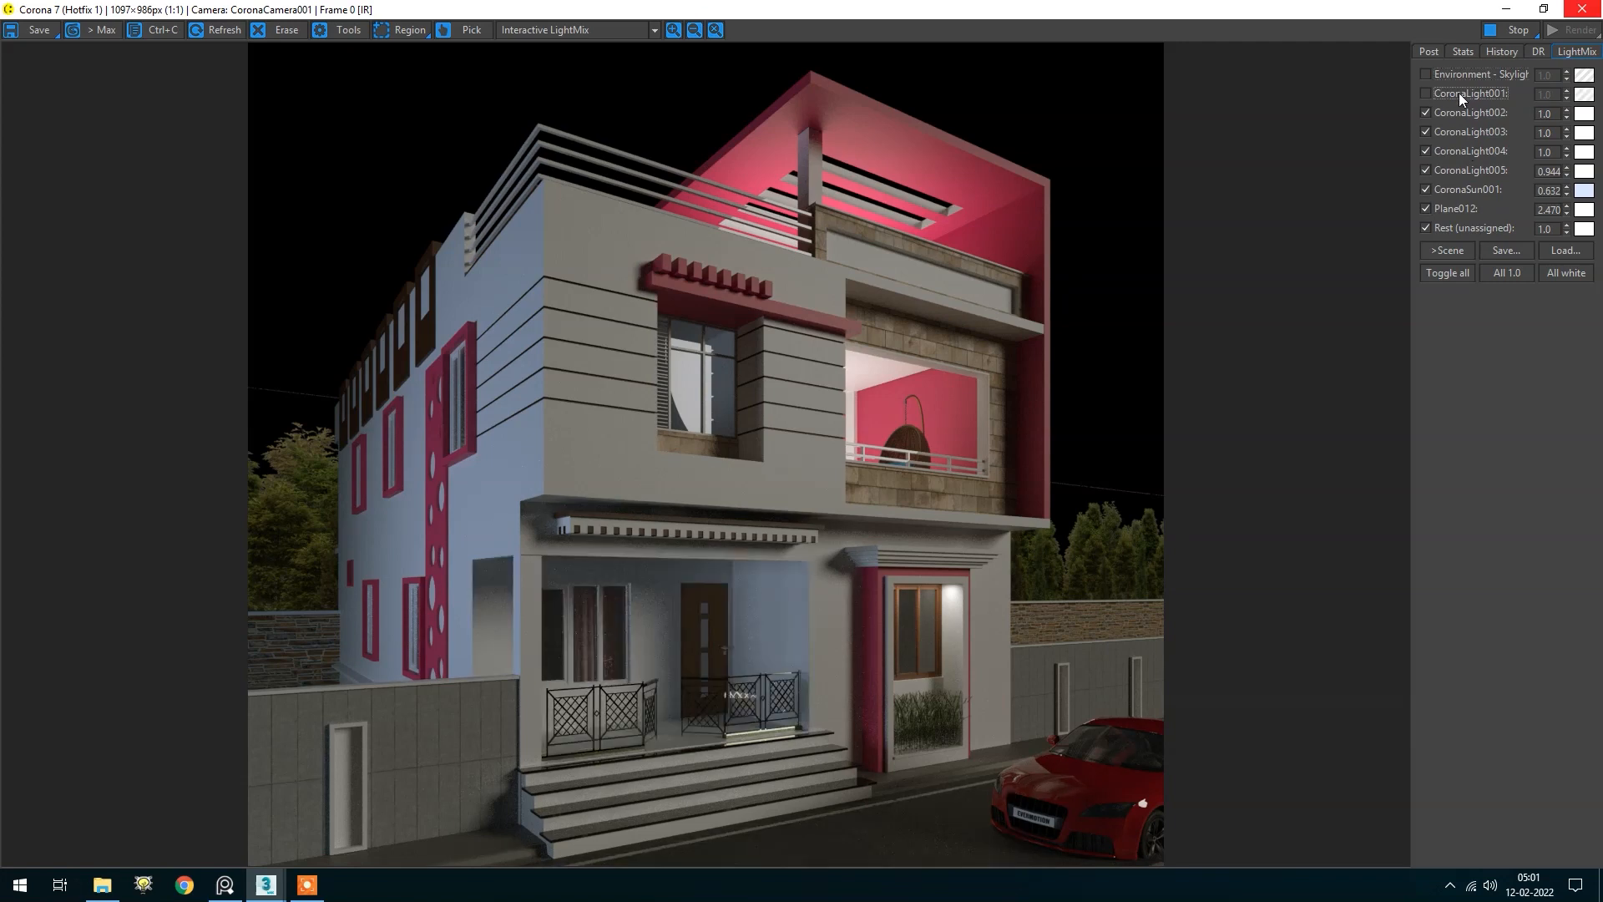
click(1458, 72)
mouse_move(1567, 75)
mouse_down()
mouse_move(1566, 150)
mouse_move(1577, 77)
mouse_move(1577, 94)
mouse_up()
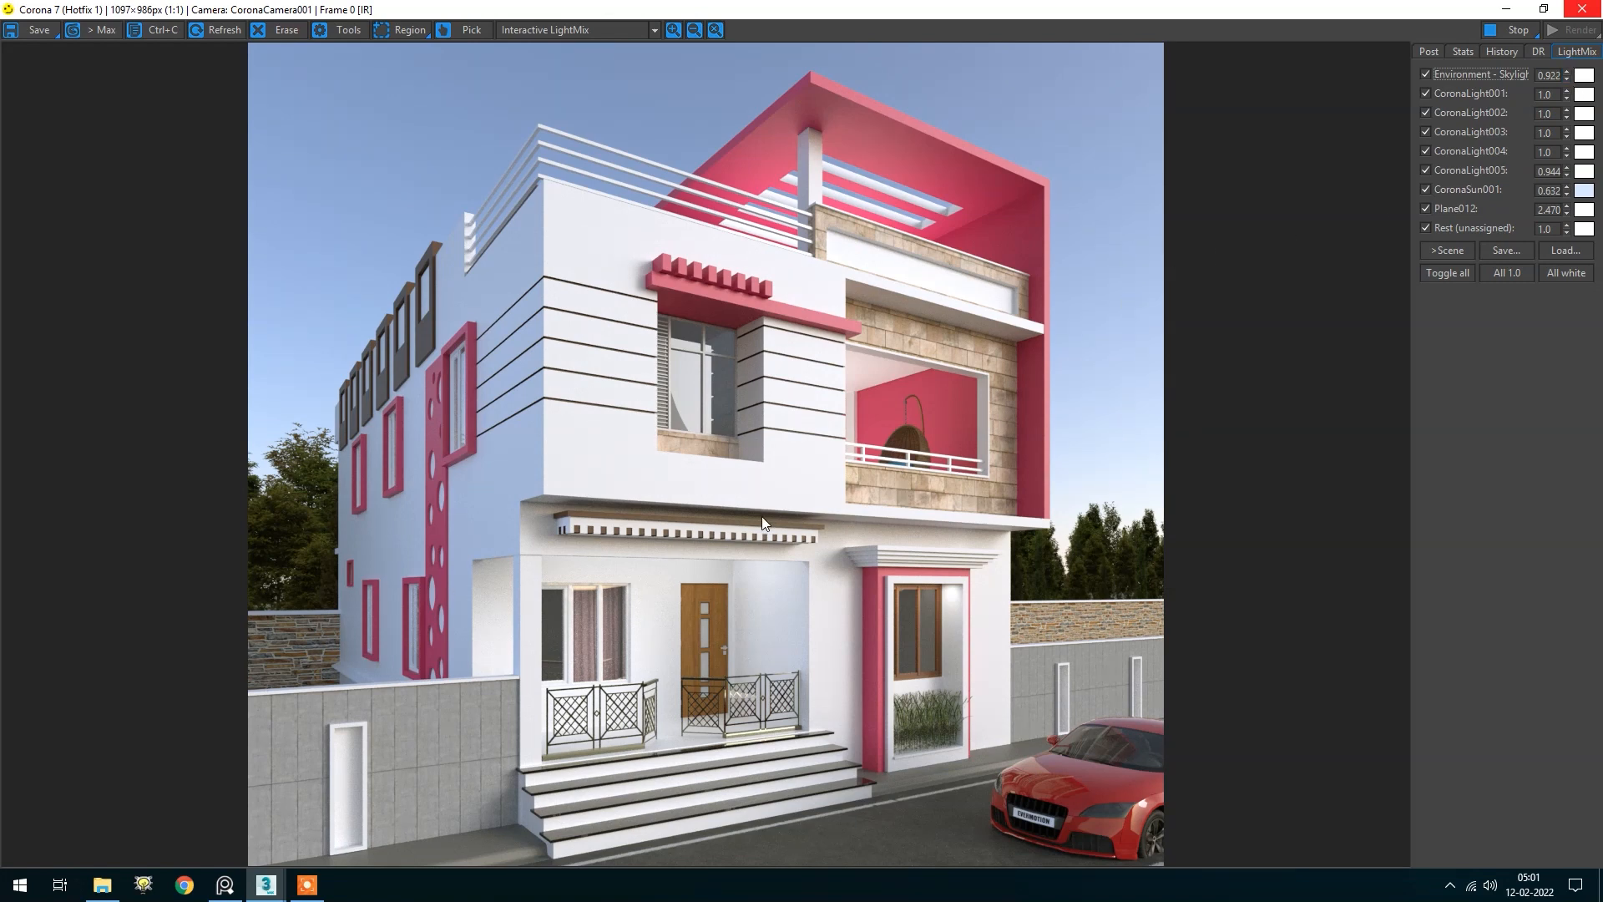
Examine the porch up close and toggle Plane012, CoronaSun001 and CoronaLight005 through CoronaLight001 one by one to check each layer's contribution
scroll(518, 631, up, 1)
scroll(541, 540, down, 1)
scroll(741, 615, up, 1)
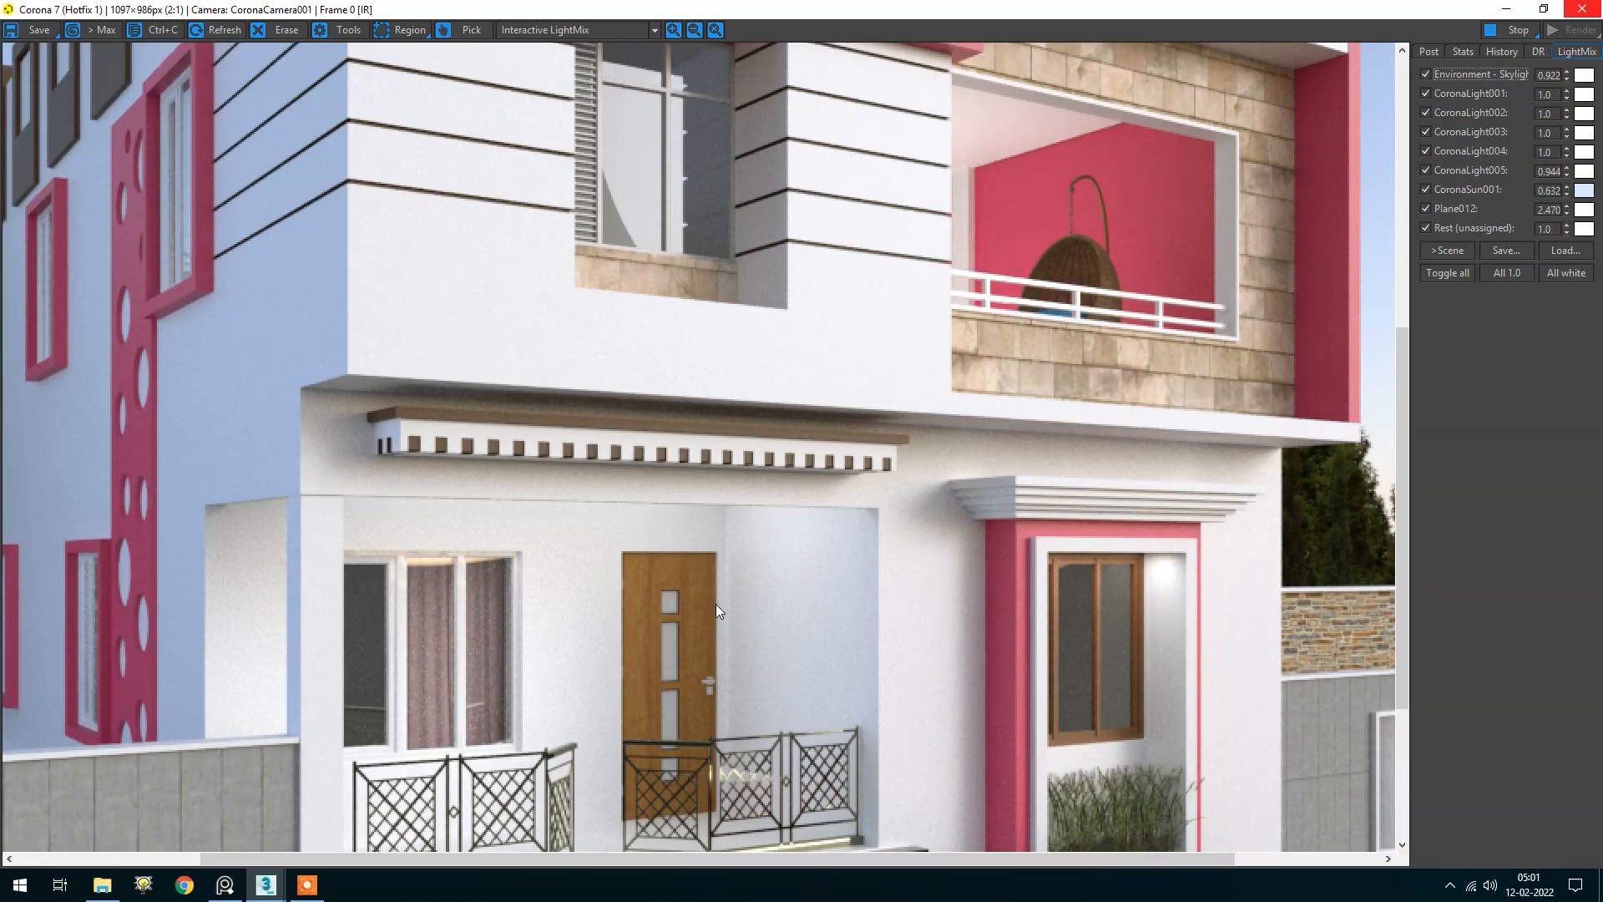
scroll(704, 502, down, 1)
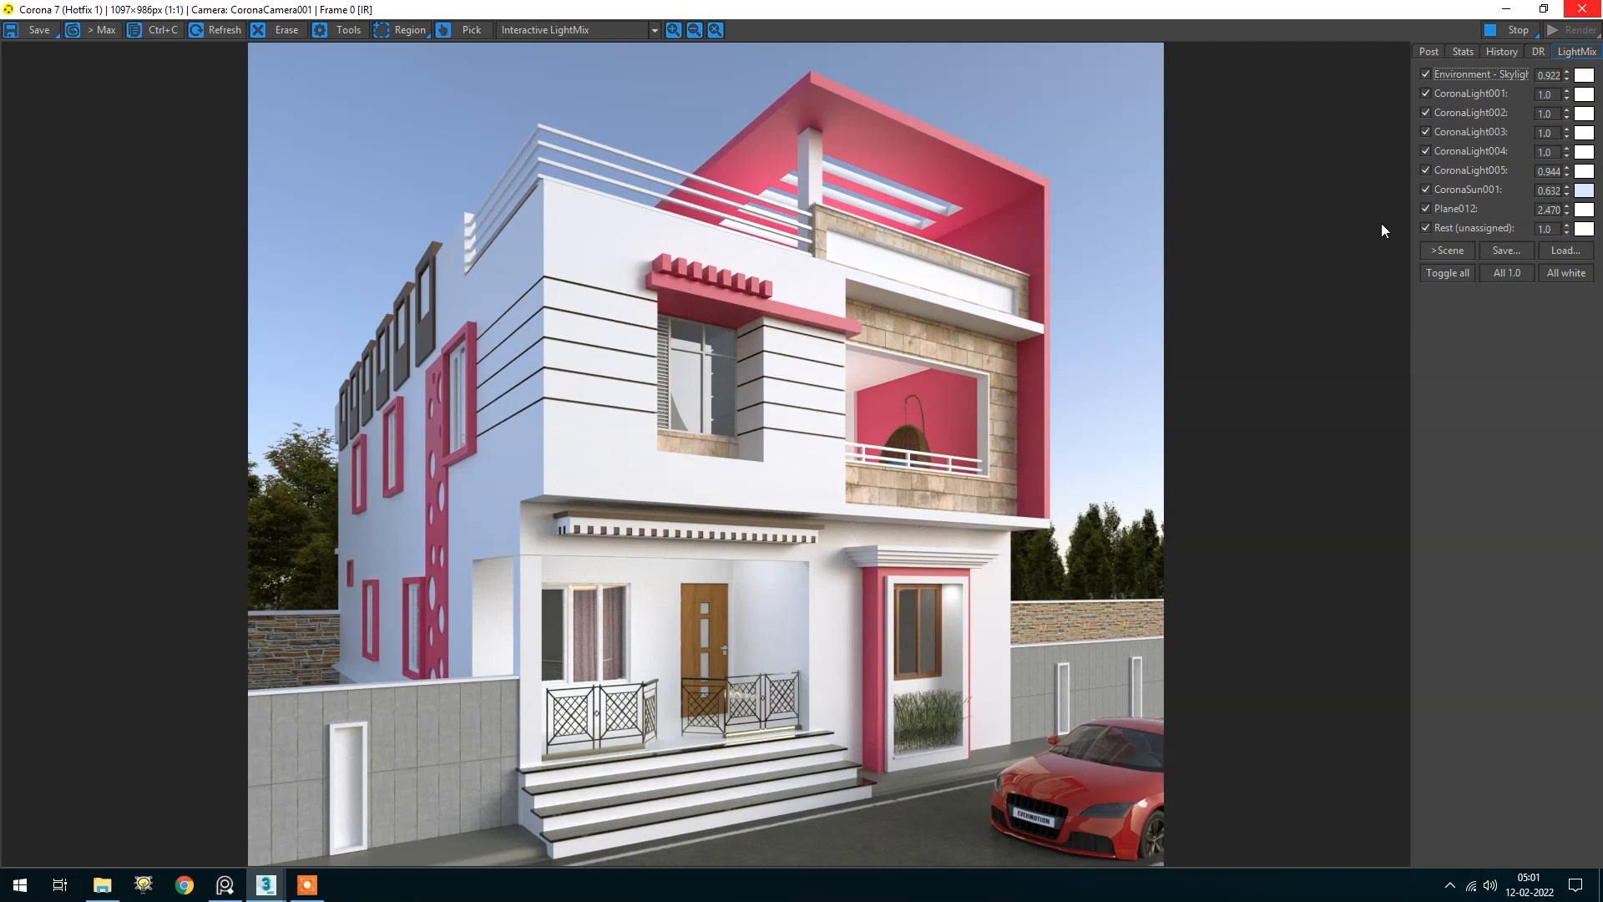
click(1429, 204)
click(1429, 203)
click(1427, 186)
click(1428, 185)
click(1428, 170)
click(1428, 169)
click(1426, 150)
click(1426, 149)
click(1427, 133)
click(1426, 132)
click(1425, 110)
click(1425, 108)
click(1425, 93)
click(1425, 93)
Compare the porch with the CoronaLight001 LightMix layer off and on, and reduce its intensity to 0.308
drag(1566, 100, 1573, 176)
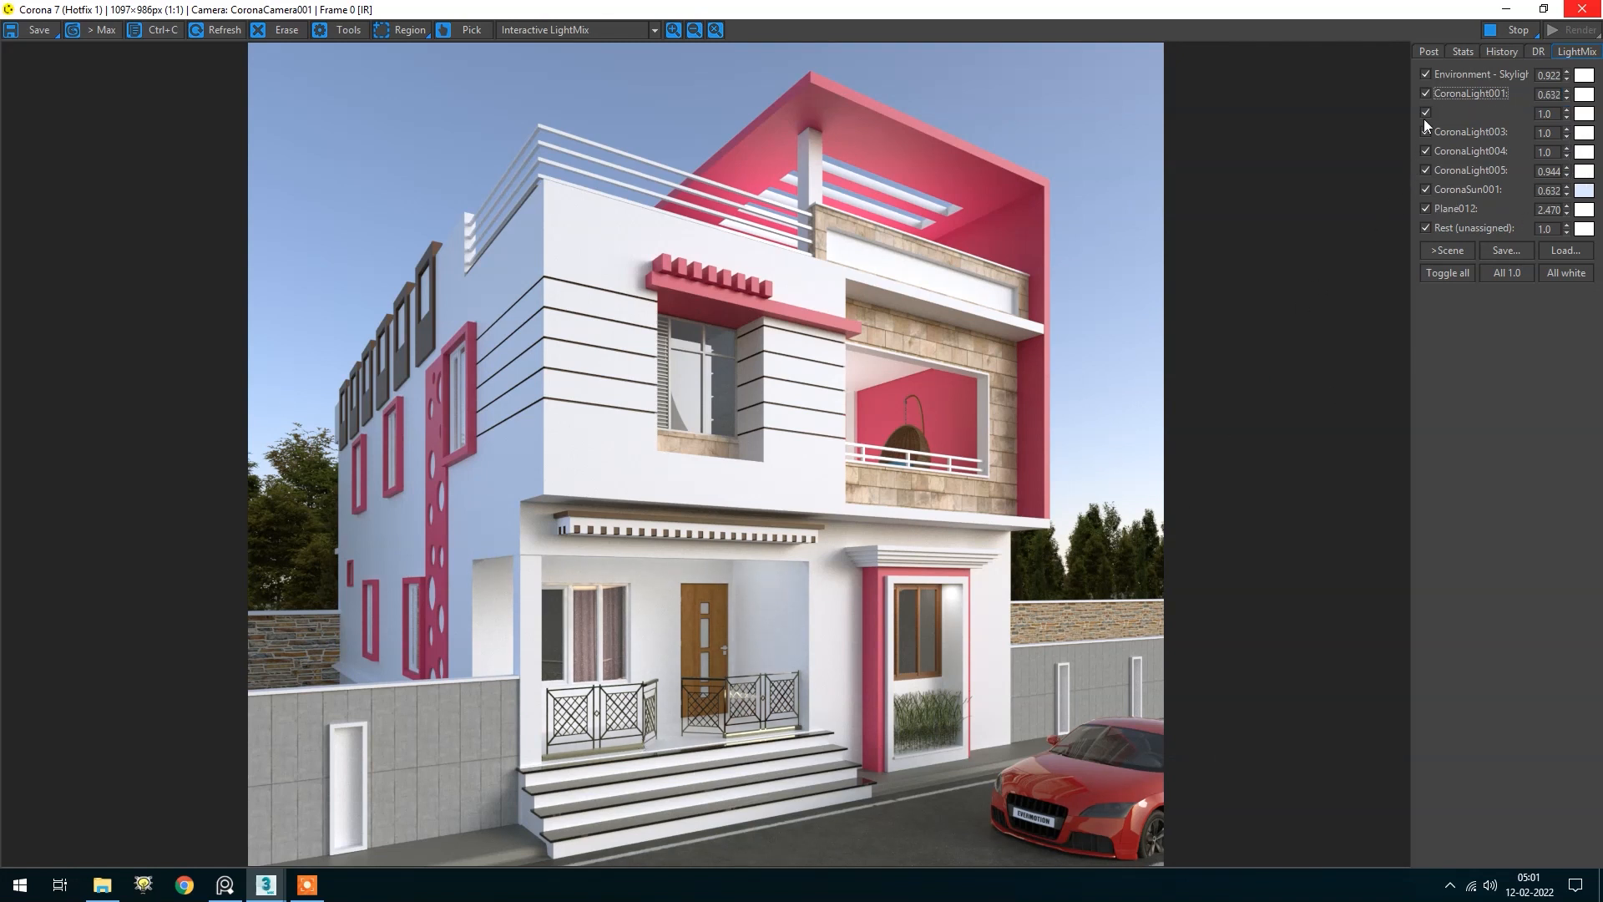
click(1426, 93)
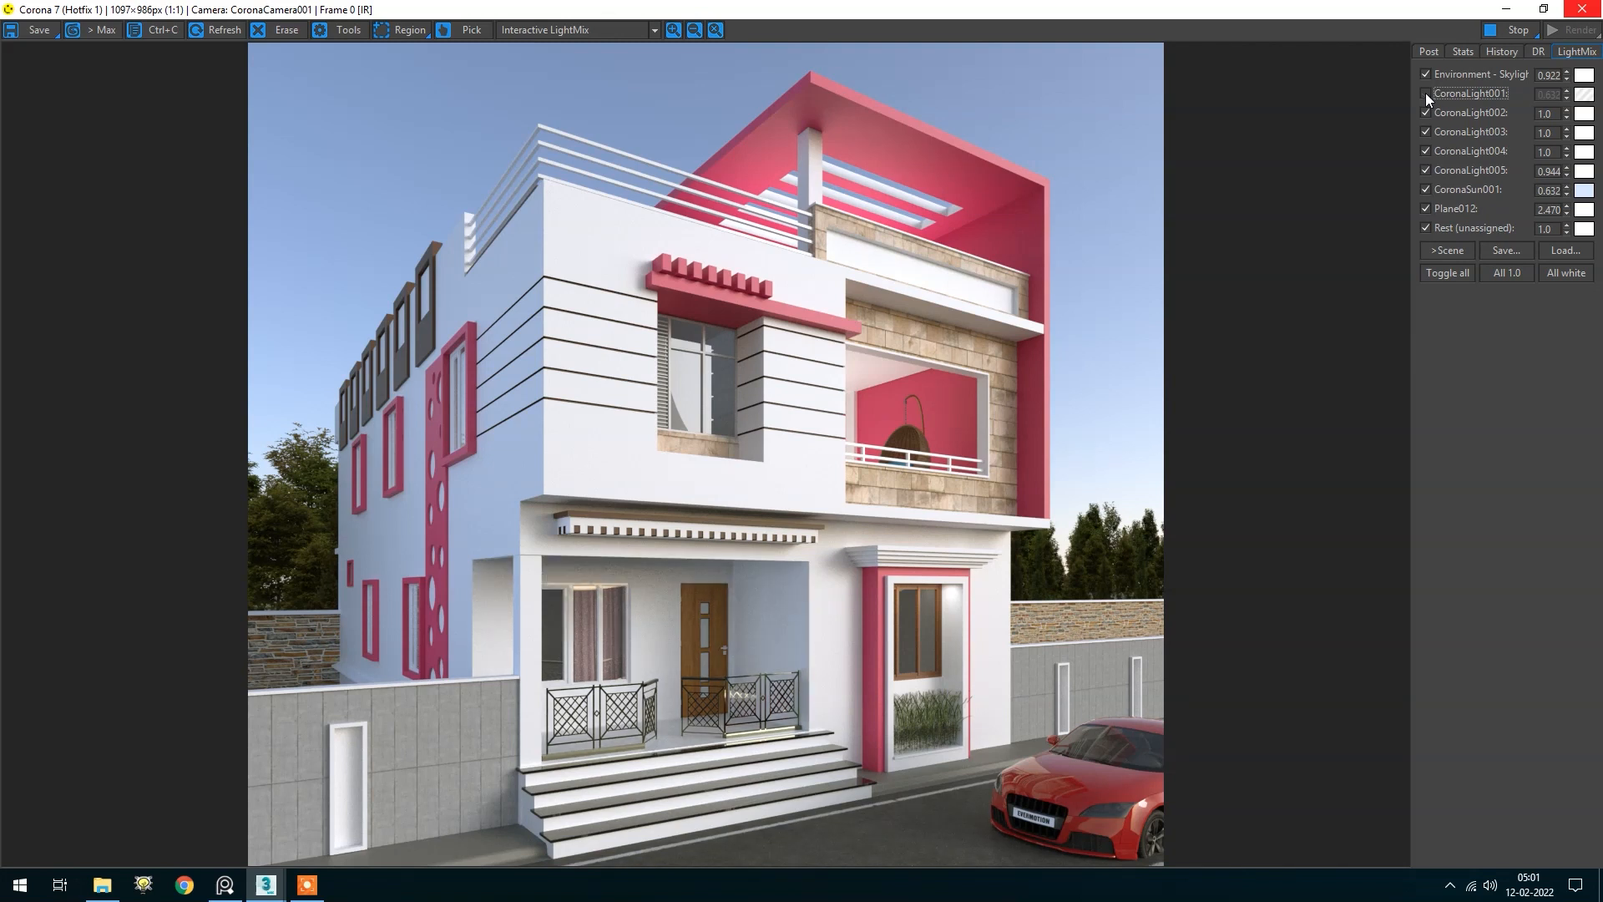
click(1426, 93)
click(1425, 93)
click(1426, 93)
click(1425, 93)
click(1425, 93)
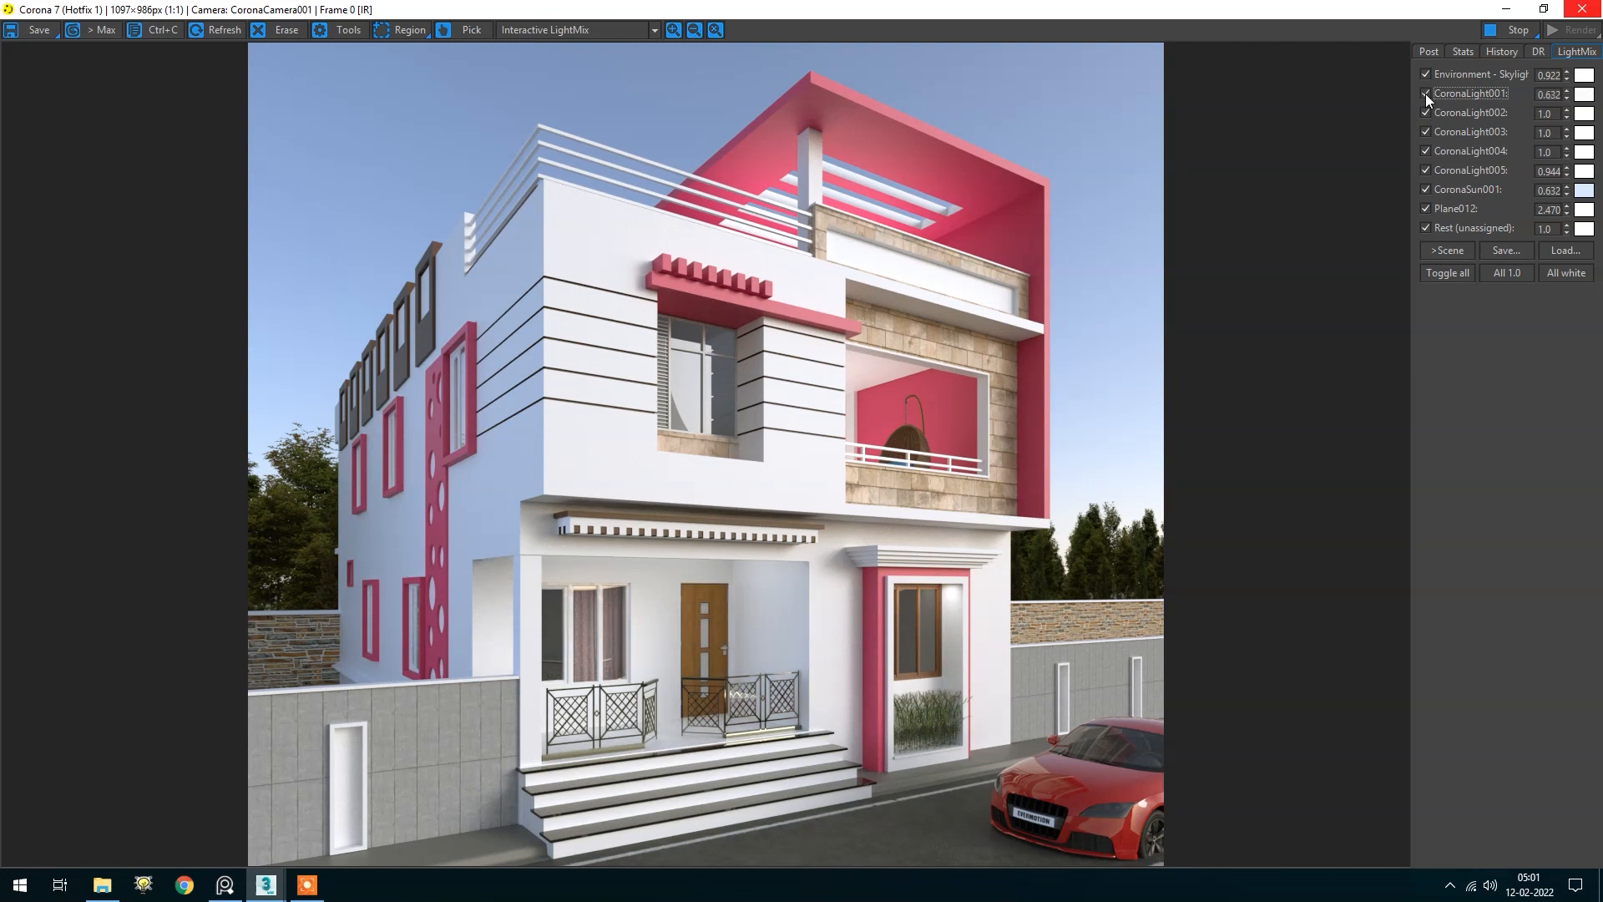
click(1426, 94)
click(1426, 93)
drag(1566, 92, 1577, 150)
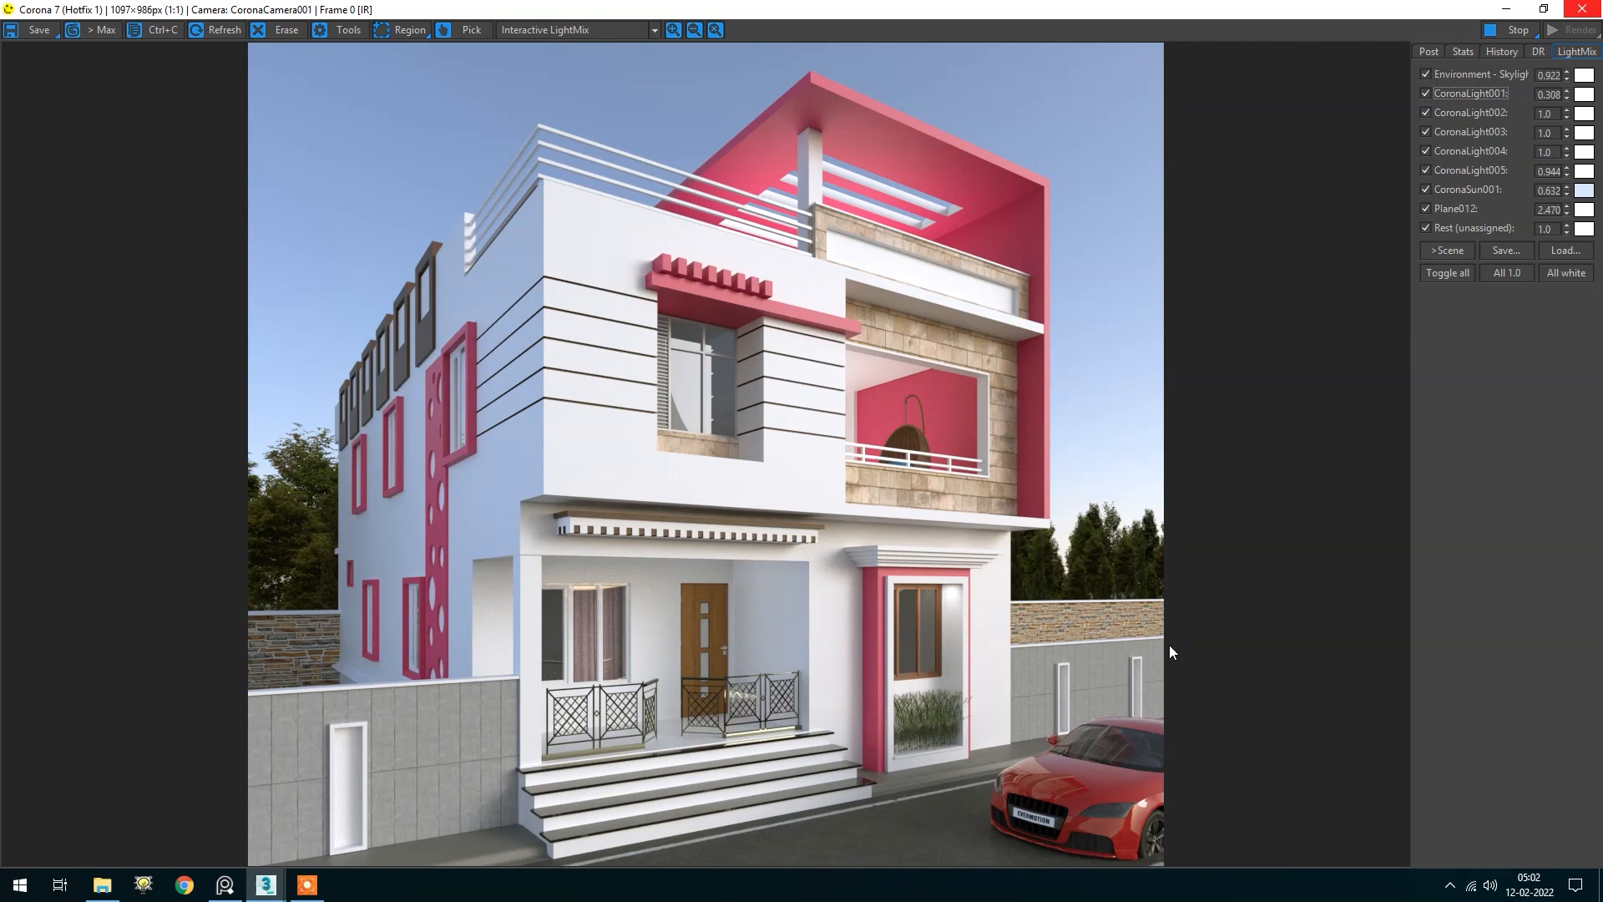
Examine the planter niche, porch and perforated side panel in the render up close, and restore the frame buffer to a smaller window
scroll(1140, 769, up, 1)
scroll(1139, 764, down, 1)
scroll(939, 726, up, 2)
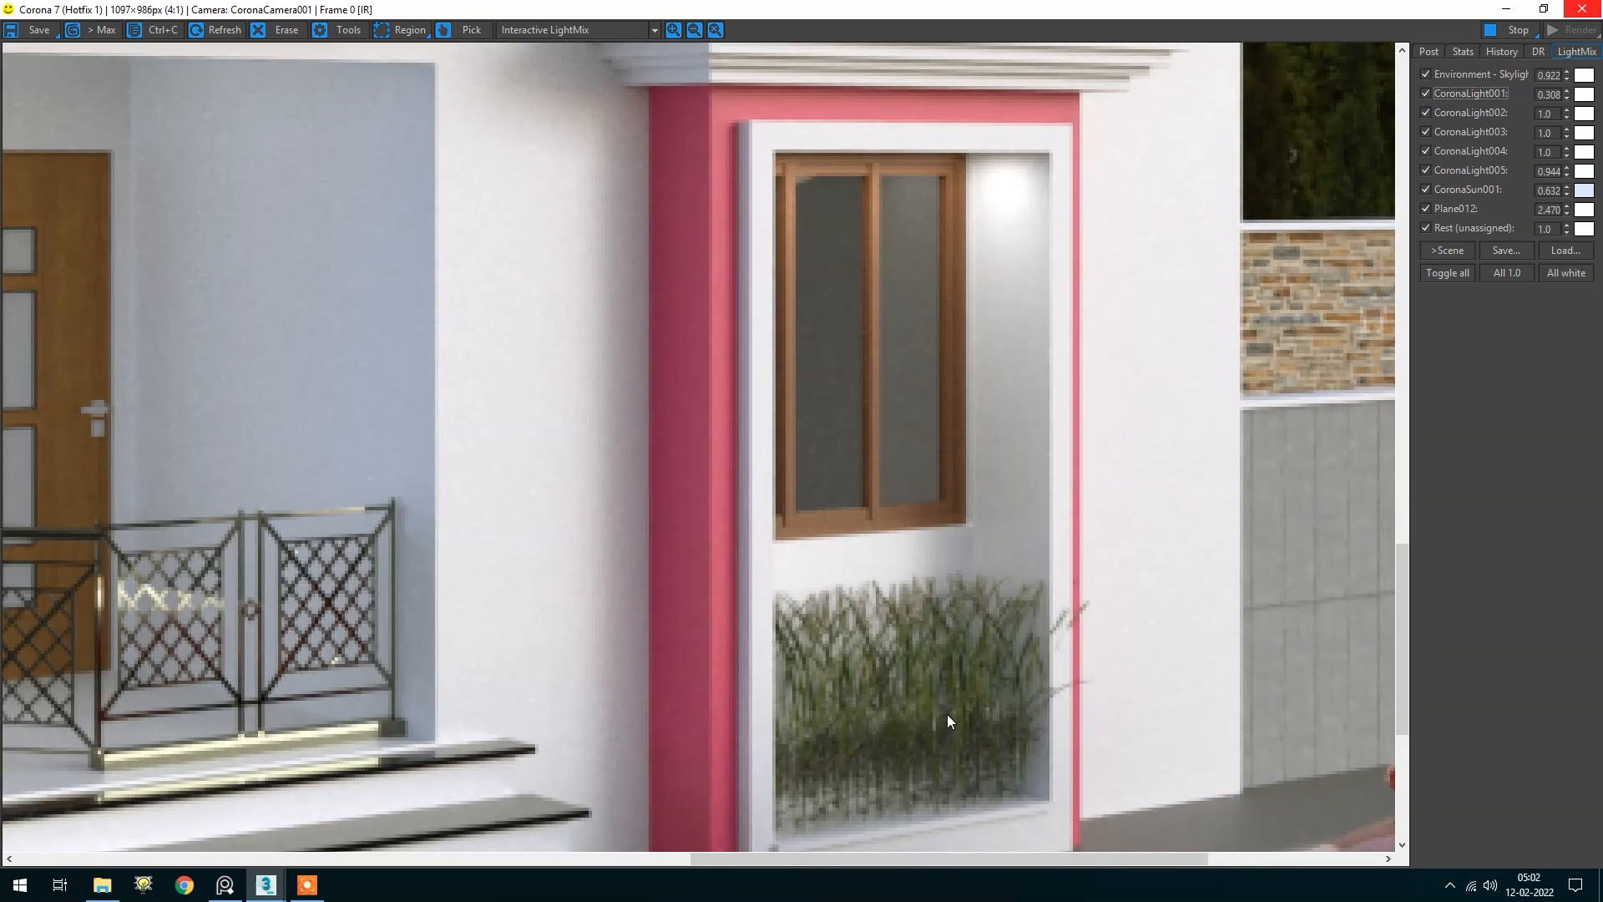
scroll(947, 713, down, 1)
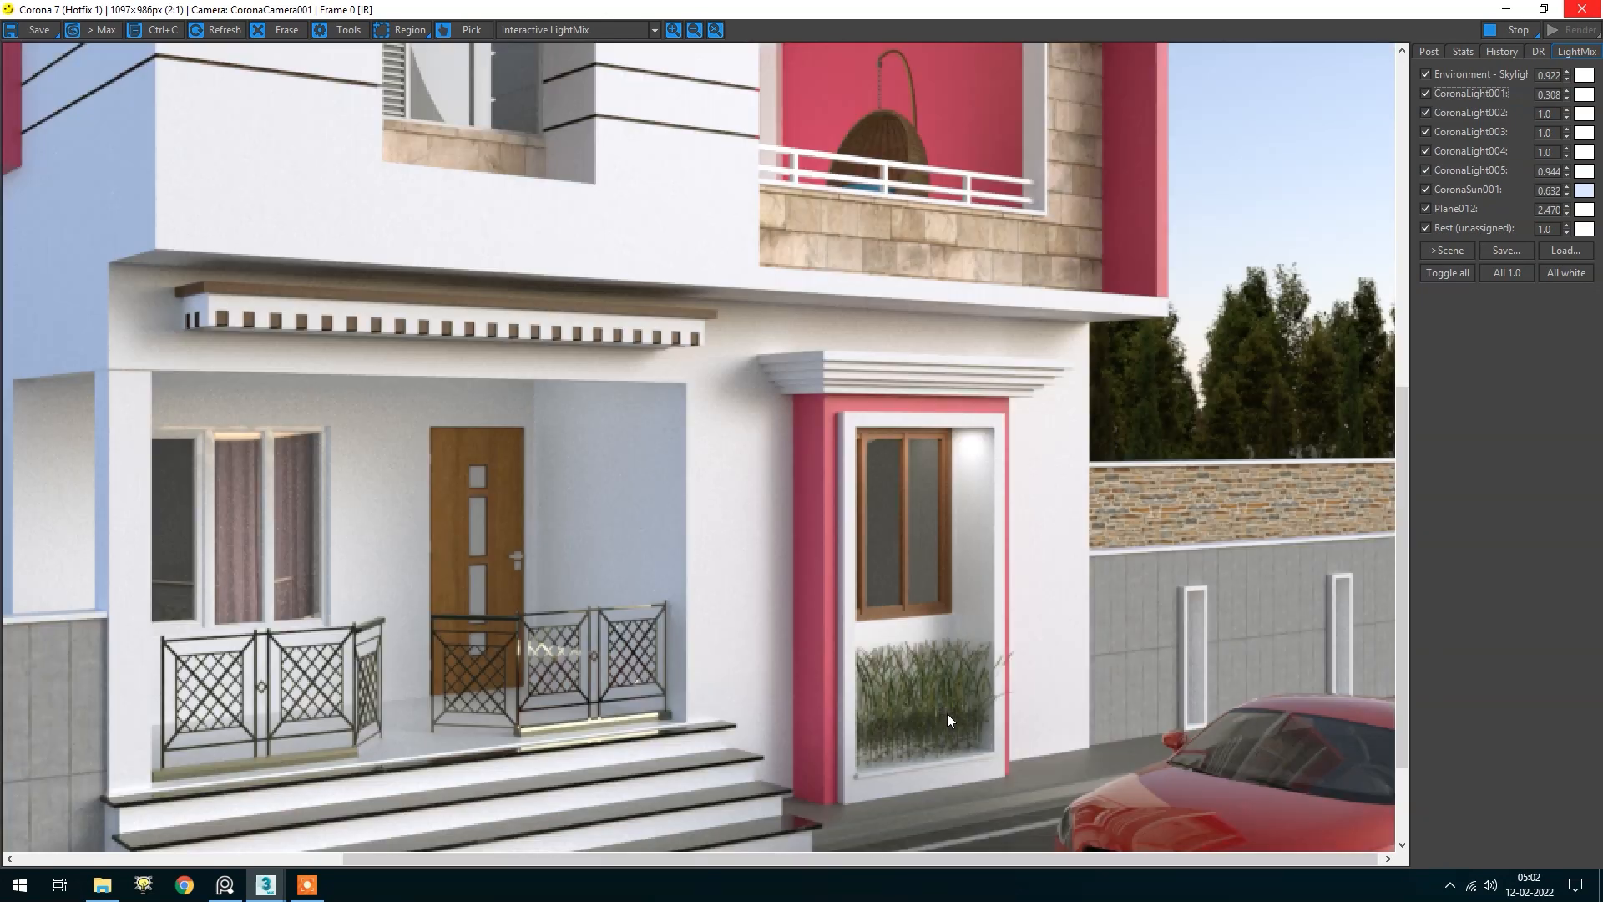
scroll(947, 713, down, 1)
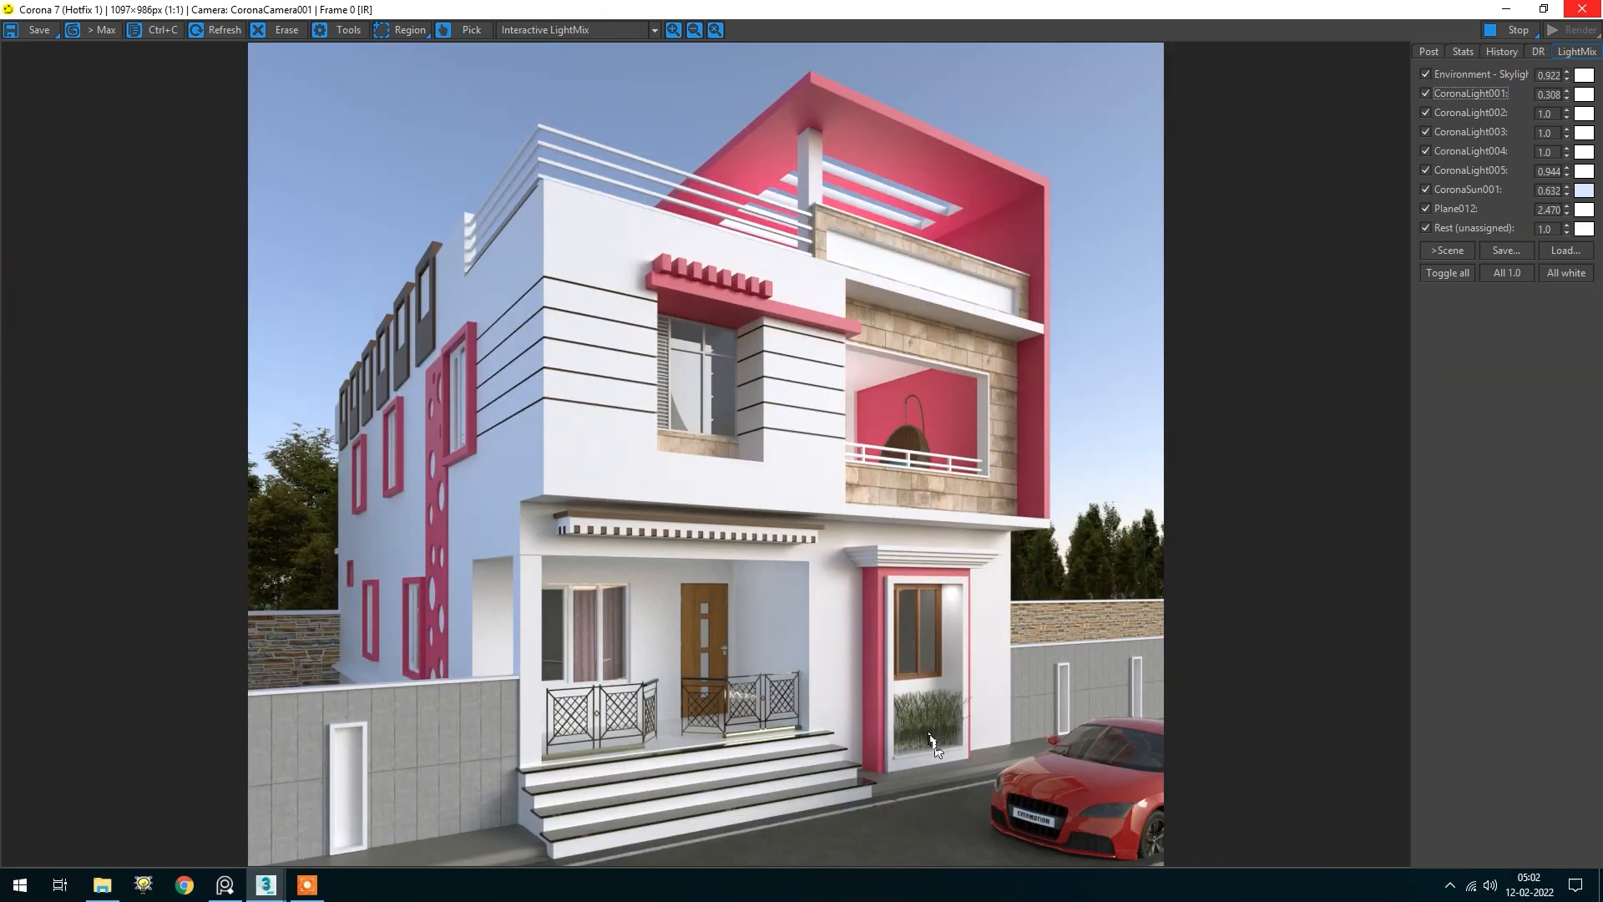
scroll(937, 739, up, 1)
scroll(943, 734, down, 1)
scroll(317, 662, up, 2)
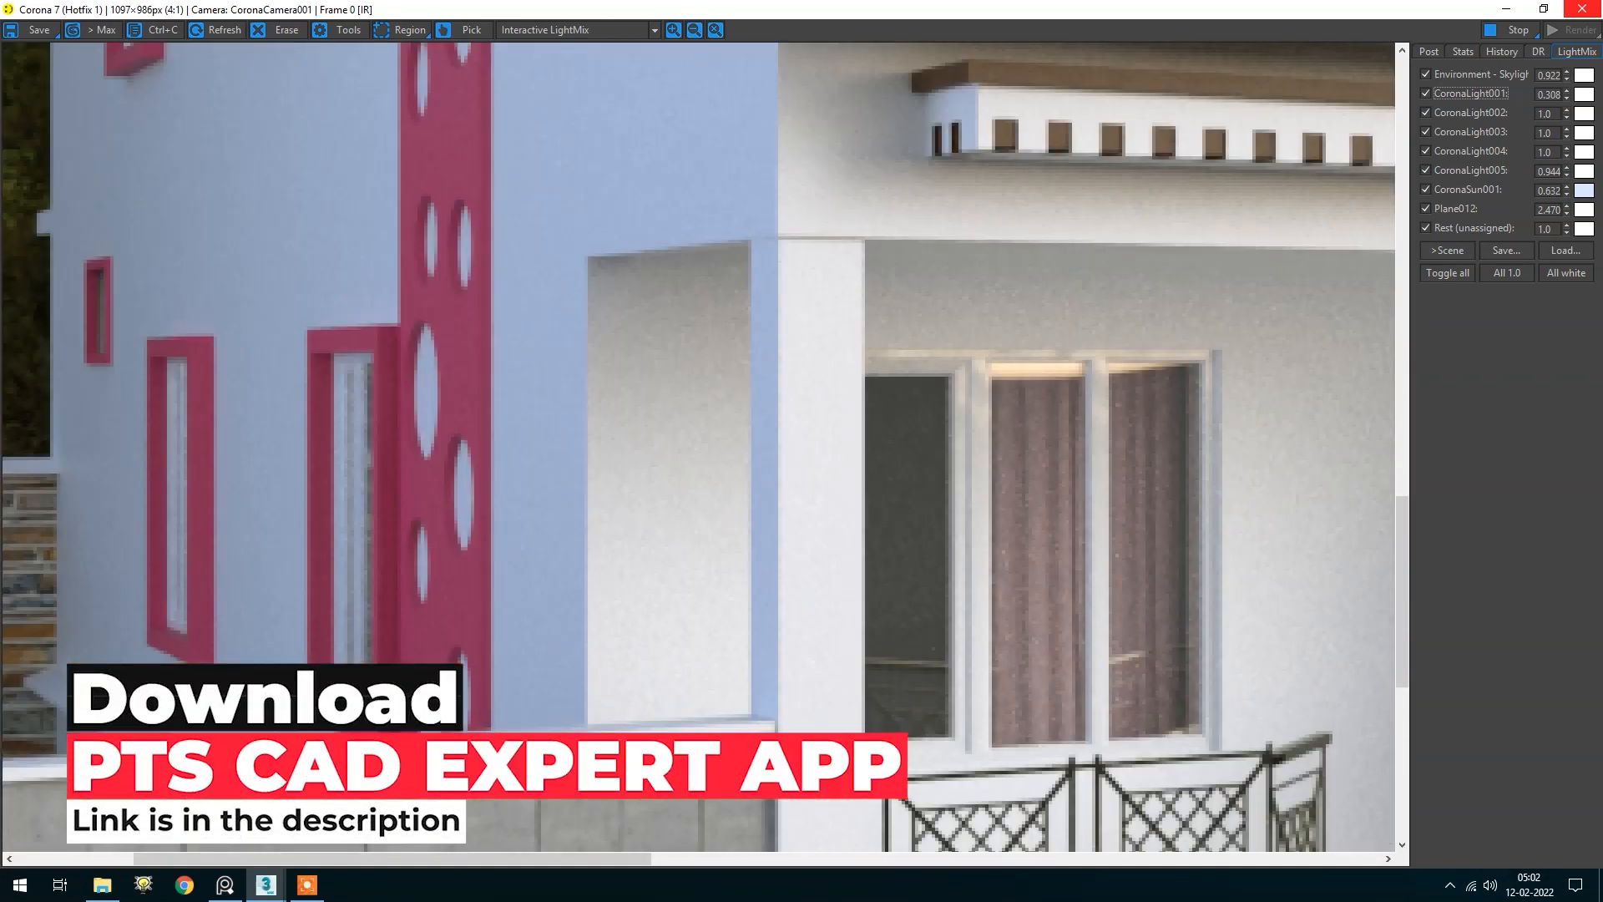
scroll(317, 661, down, 1)
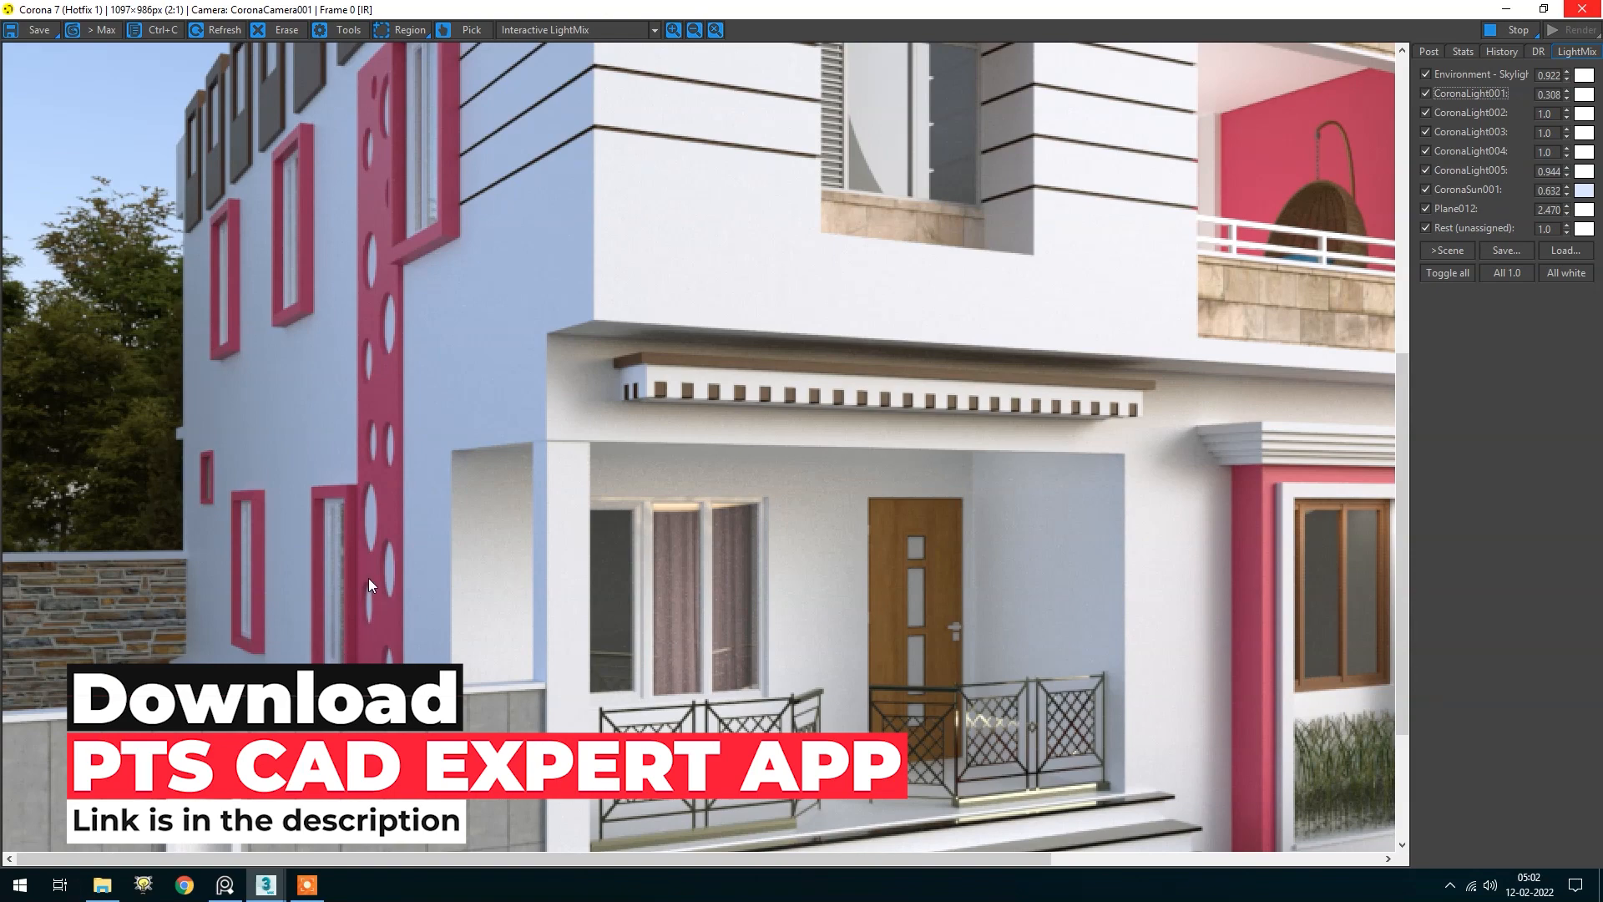
scroll(368, 578, up, 1)
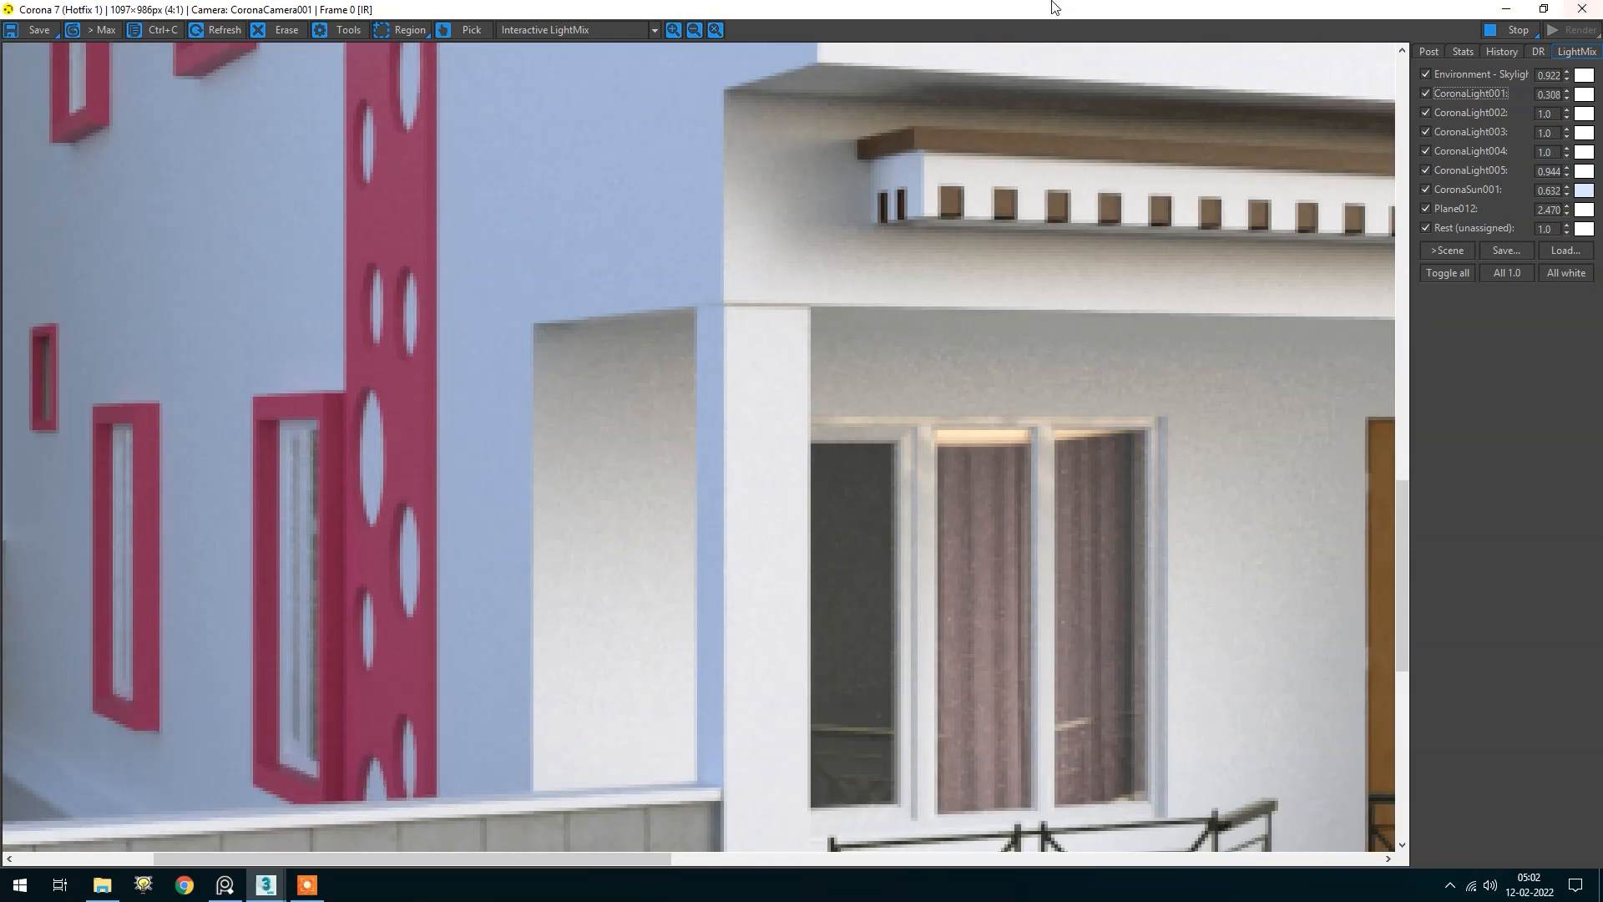
drag(1051, 6, 773, 596)
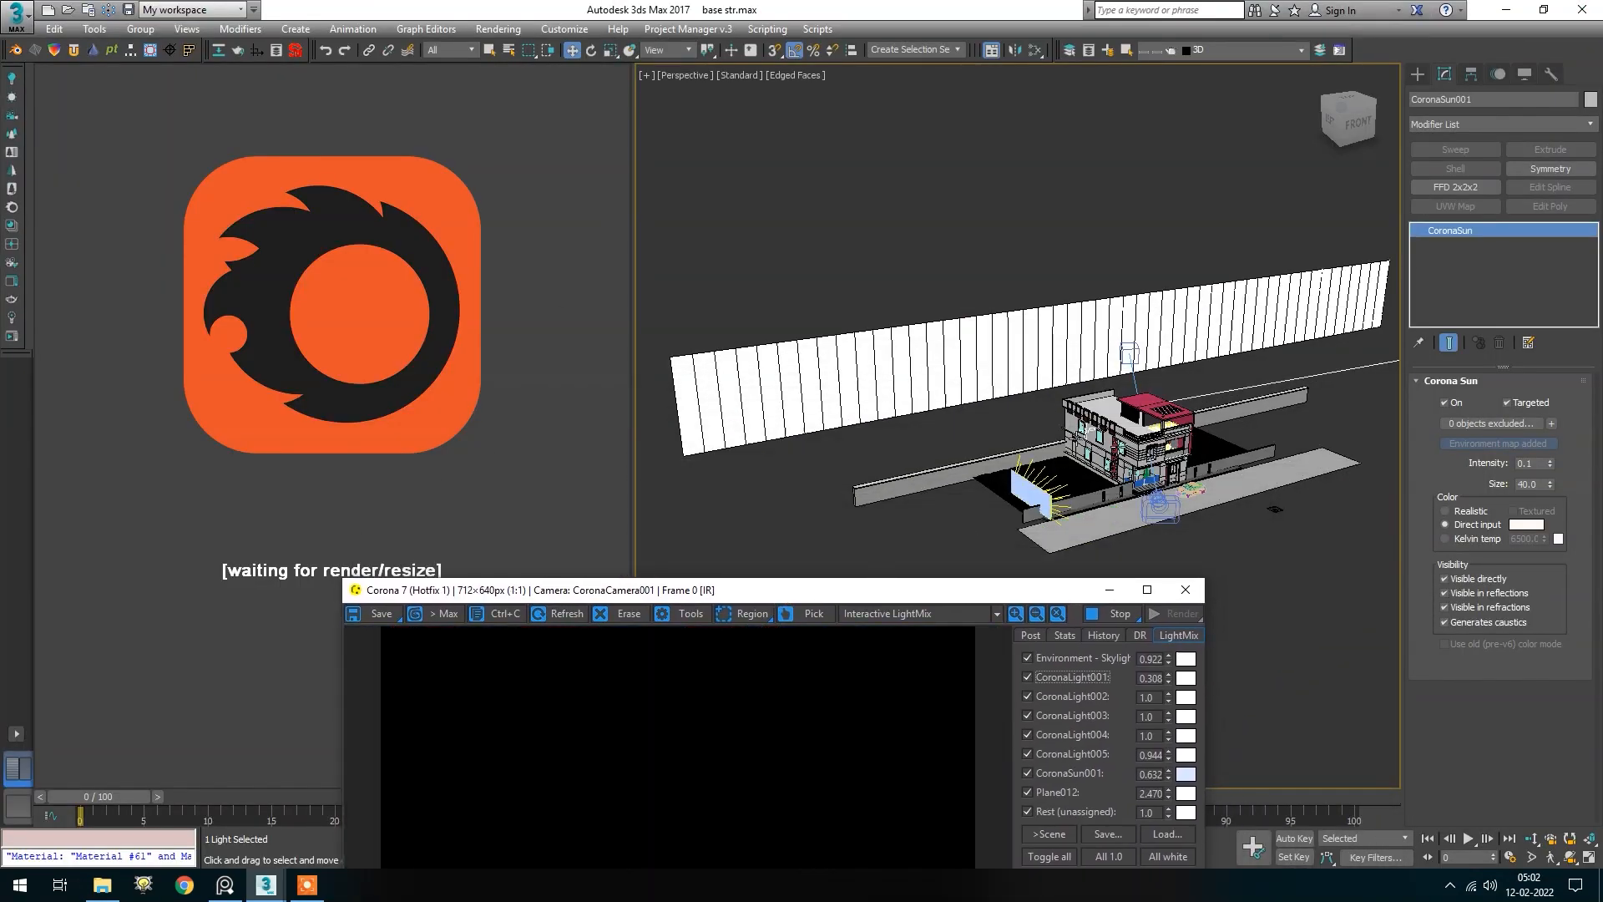
scroll(1169, 451, up, 10)
click(1193, 457)
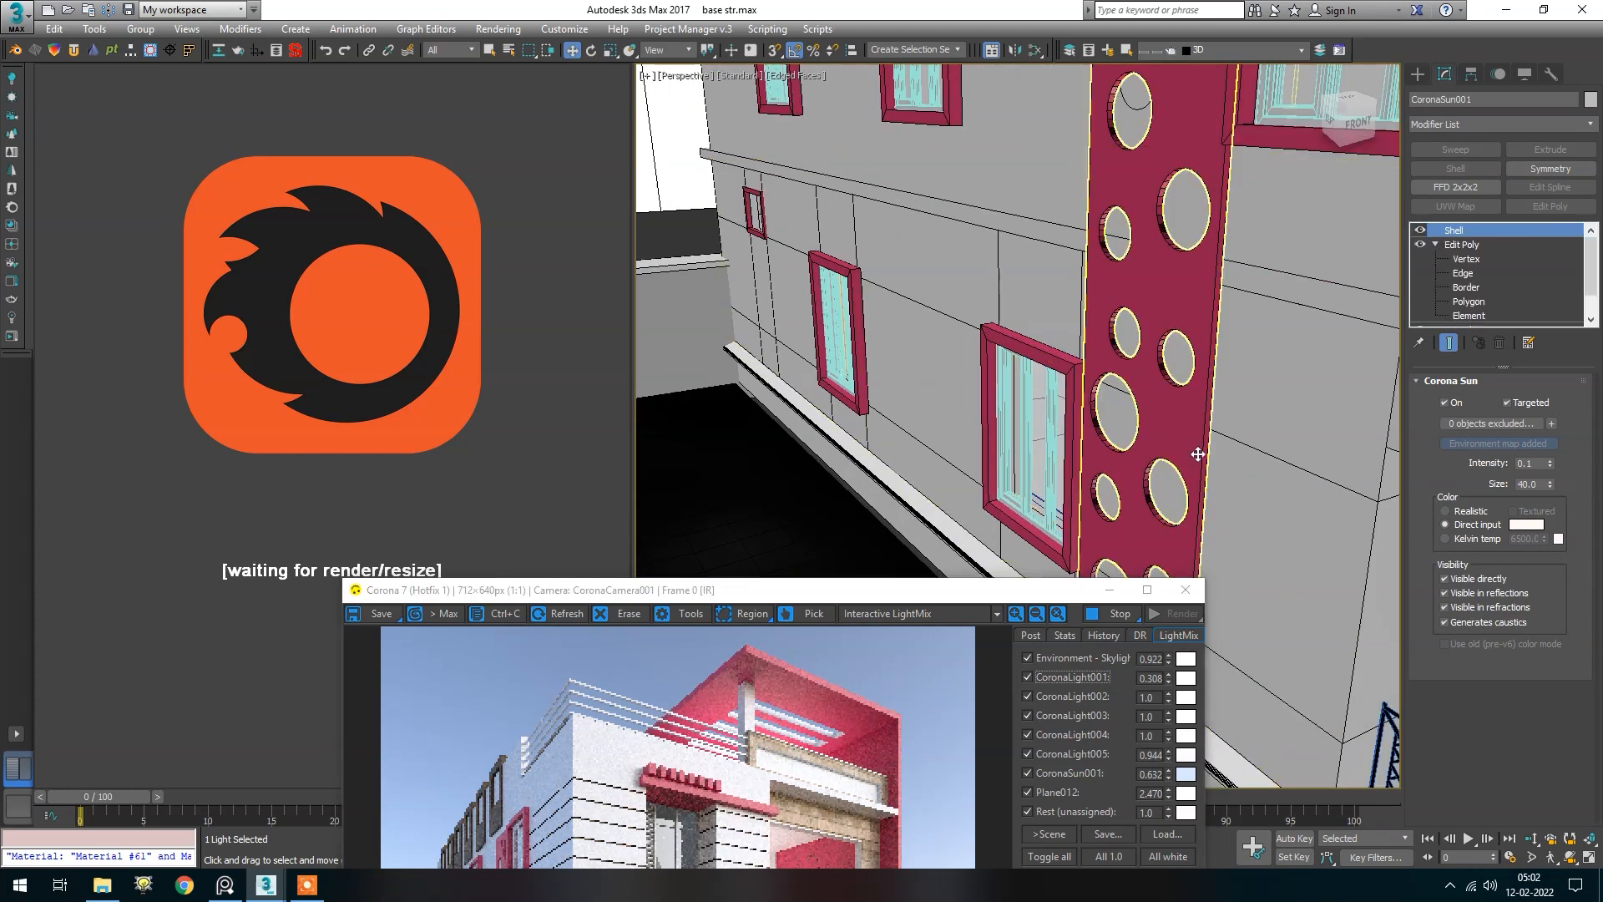
scroll(1192, 457, up, 3)
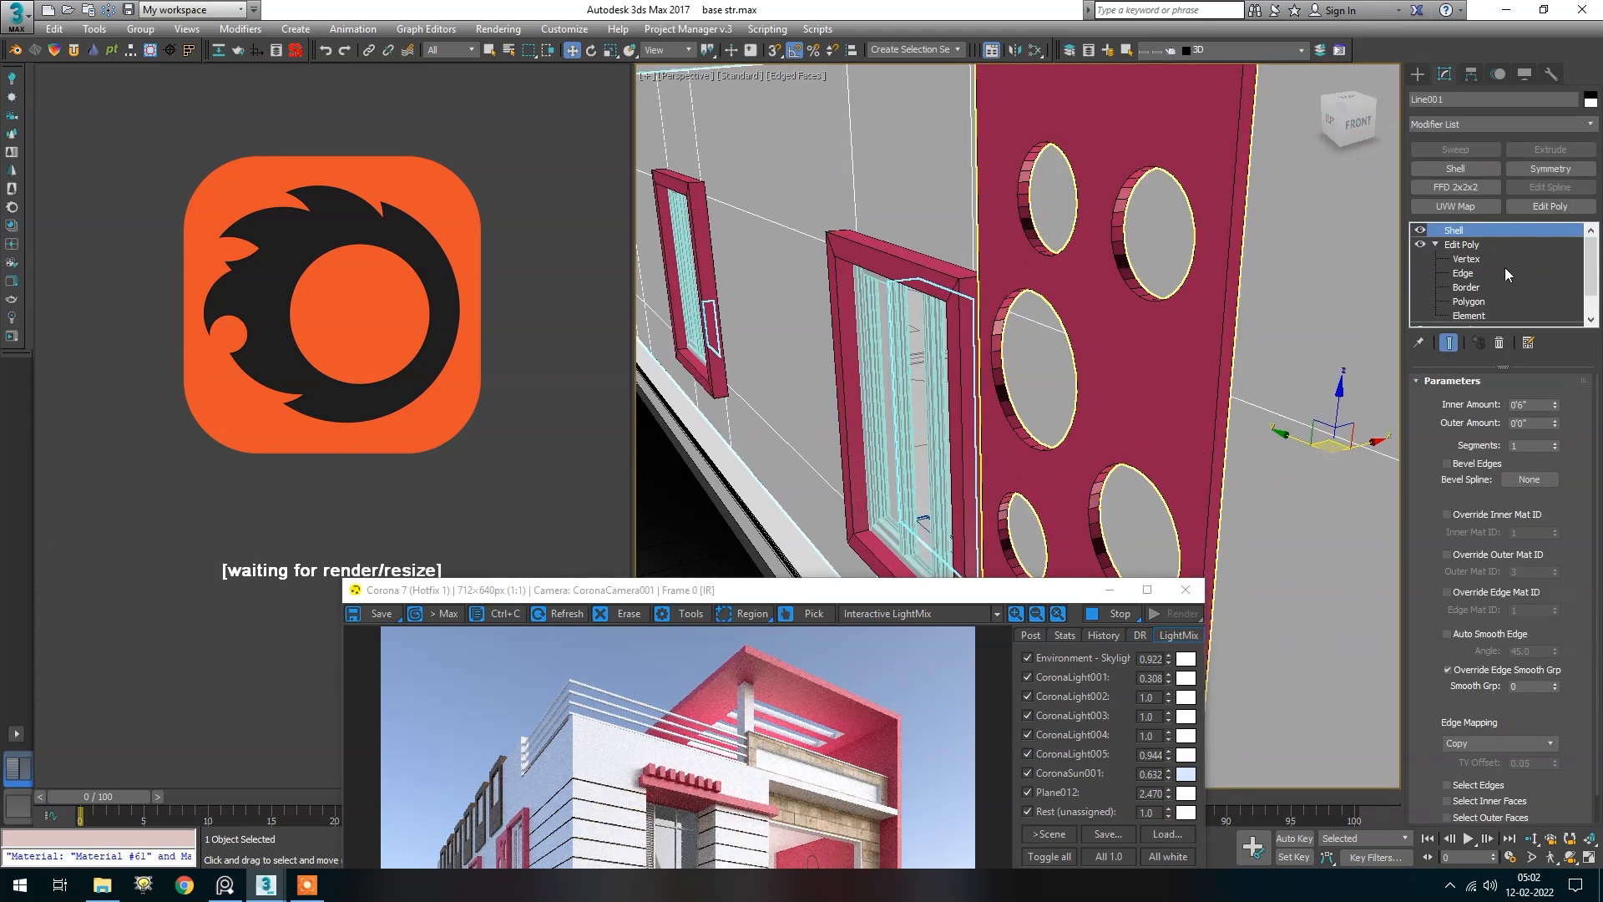
drag(1557, 409, 1558, 385)
key(ctrl+z)
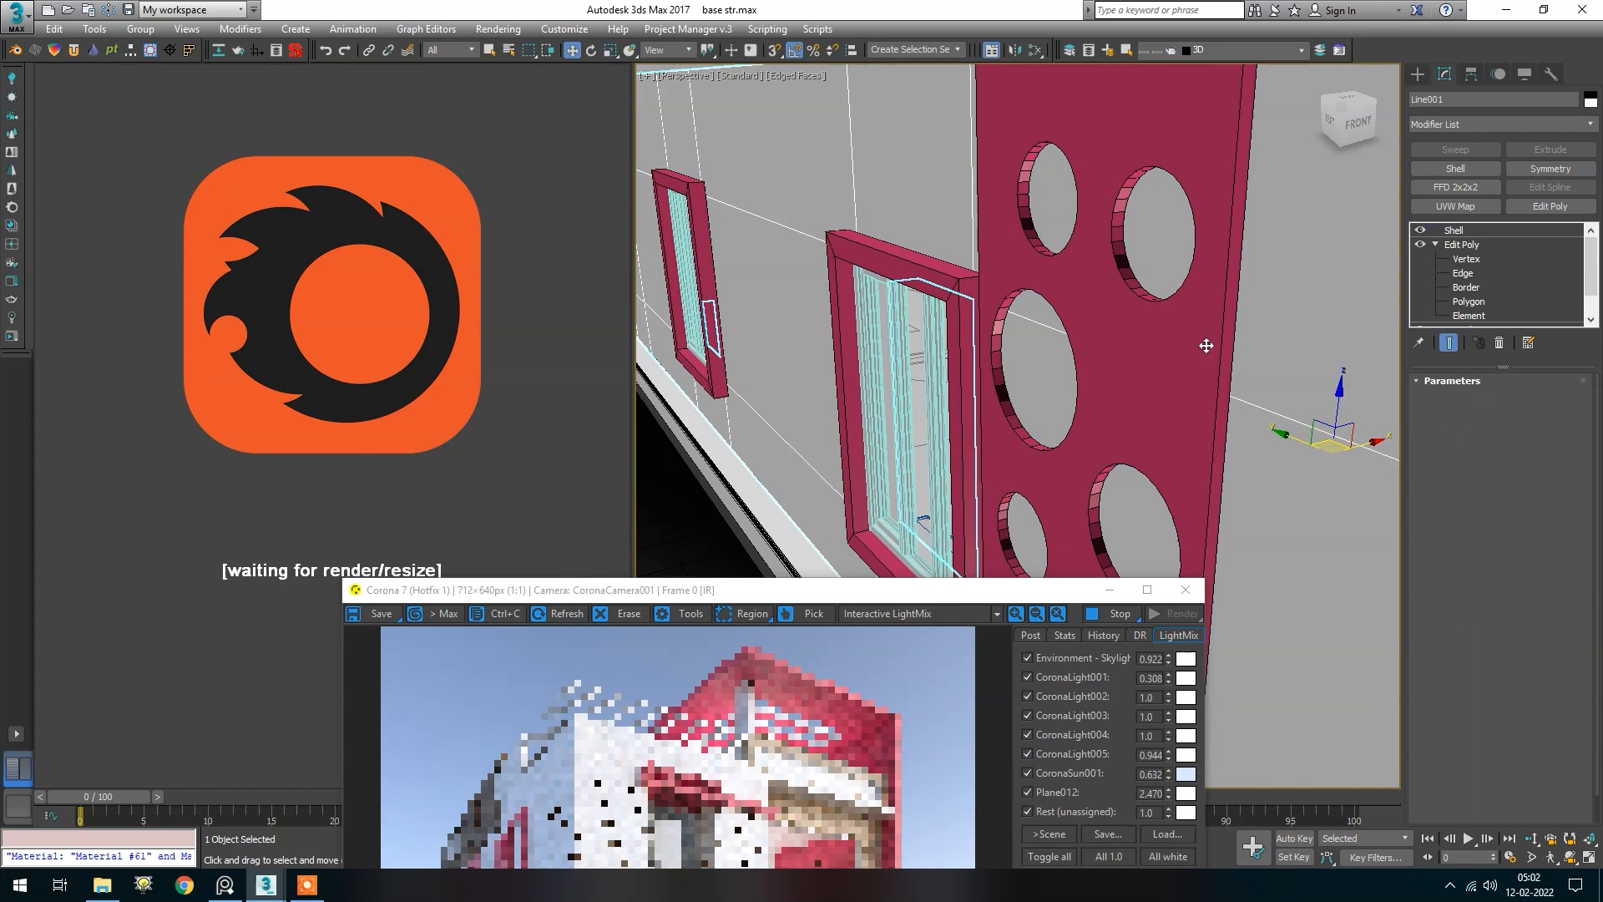
scroll(1216, 346, down, 4)
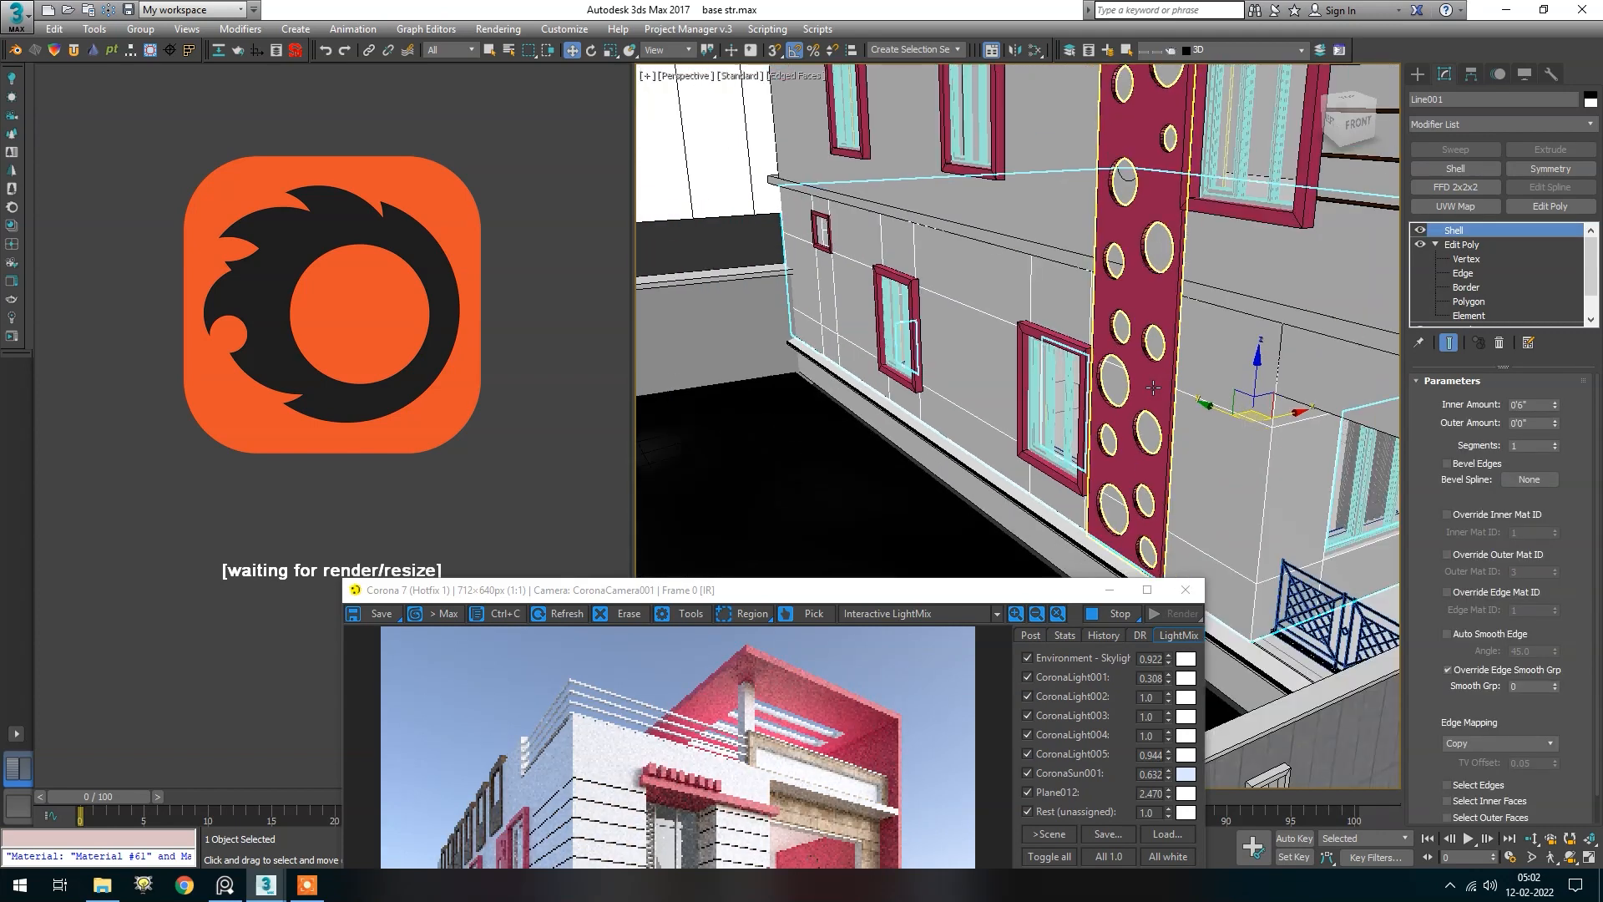
Select the pink perforated panel on the side wall and set its Shell outer amount to 0'3"
click(1167, 345)
scroll(1168, 346, up, 4)
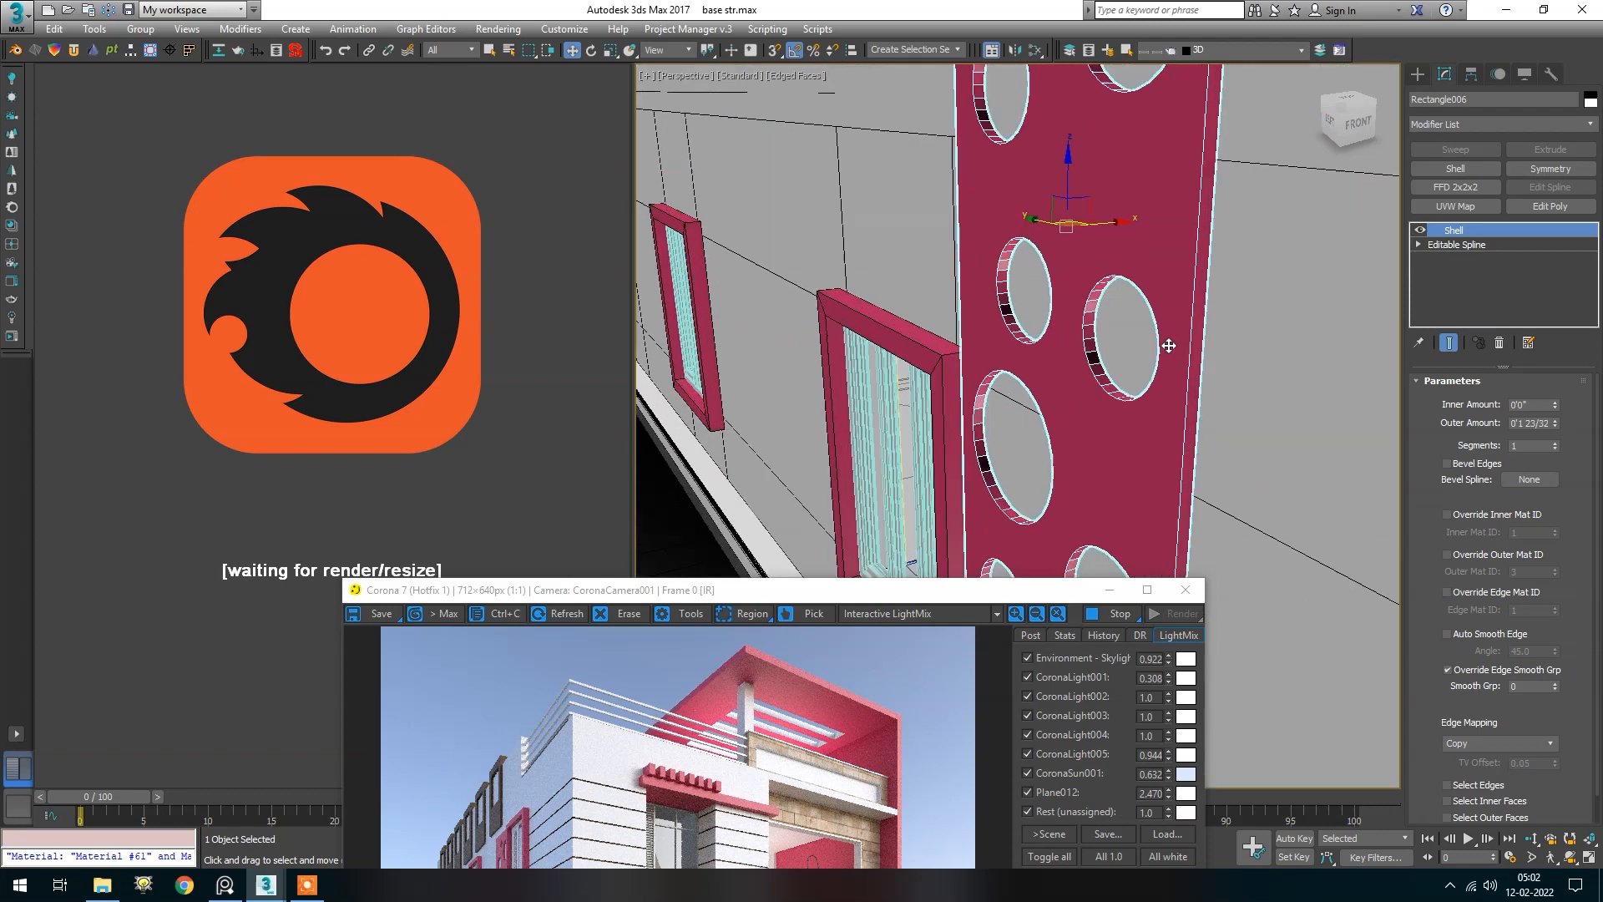
drag(1557, 423, 1568, 314)
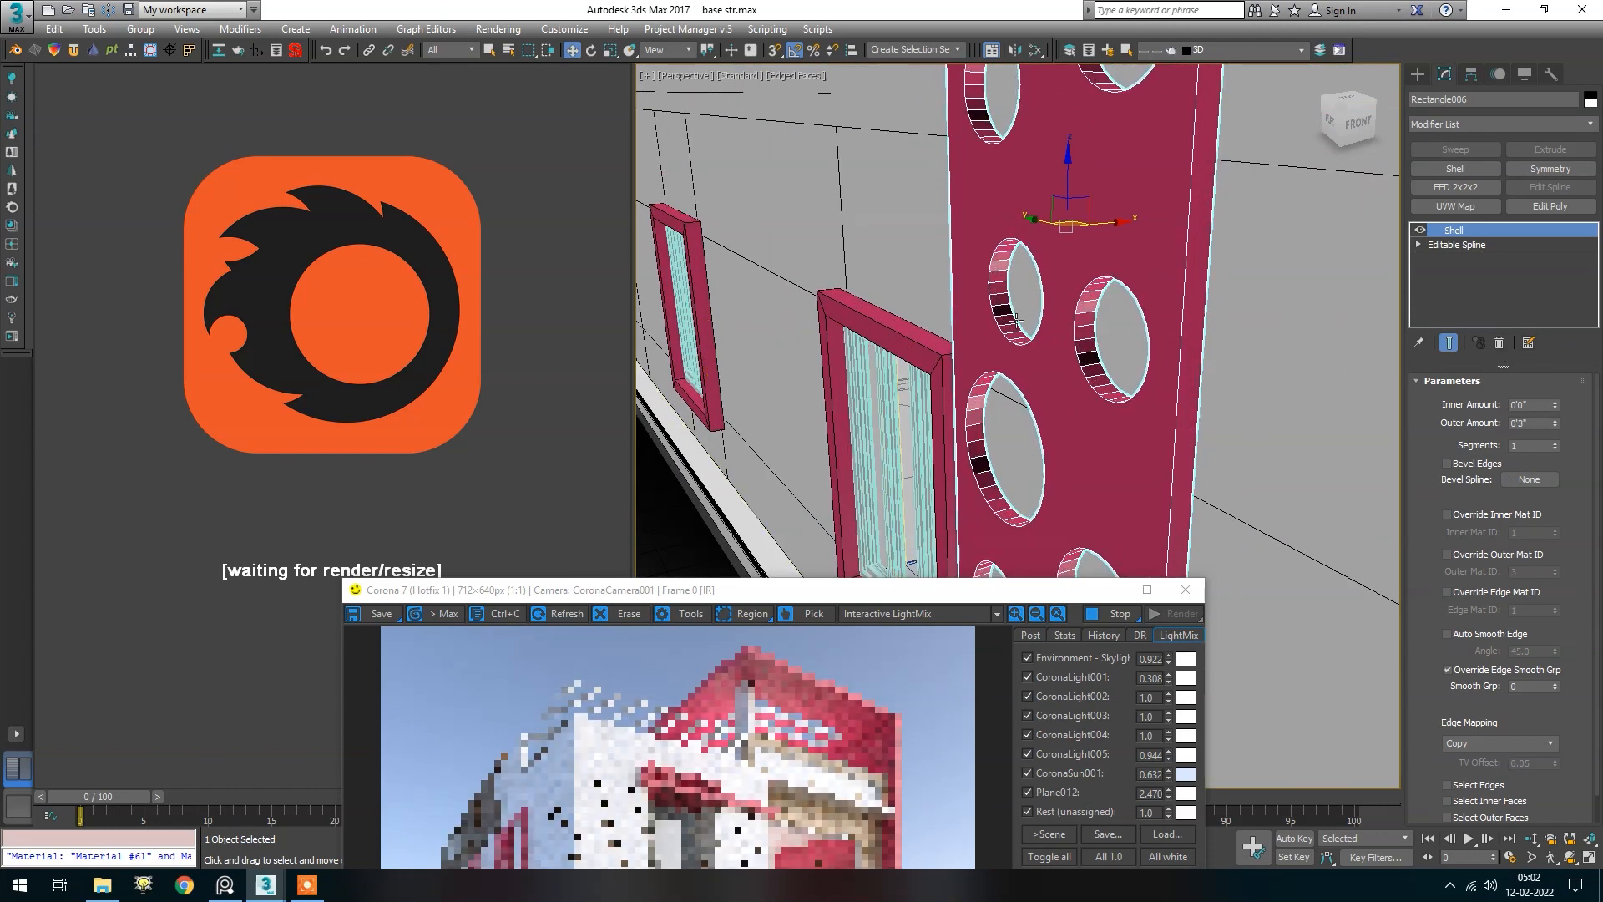
Examine the updated render in the frame buffer, including the first-floor window and the entrance-side window niche up close
scroll(1000, 310, down, 4)
drag(918, 590, 901, 150)
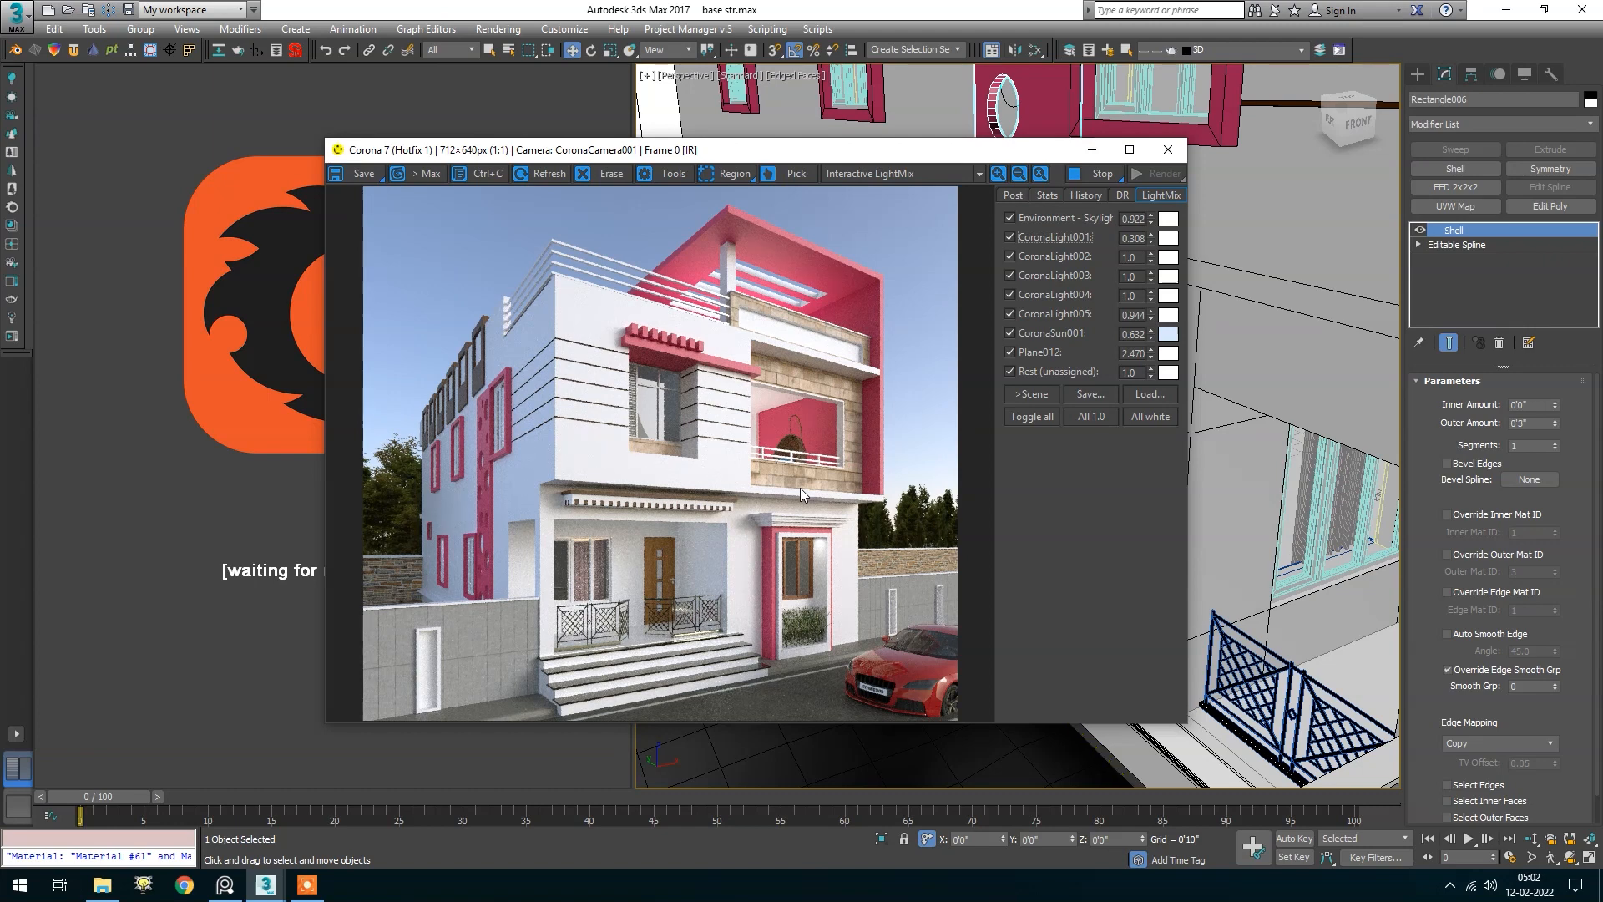
scroll(672, 417, up, 2)
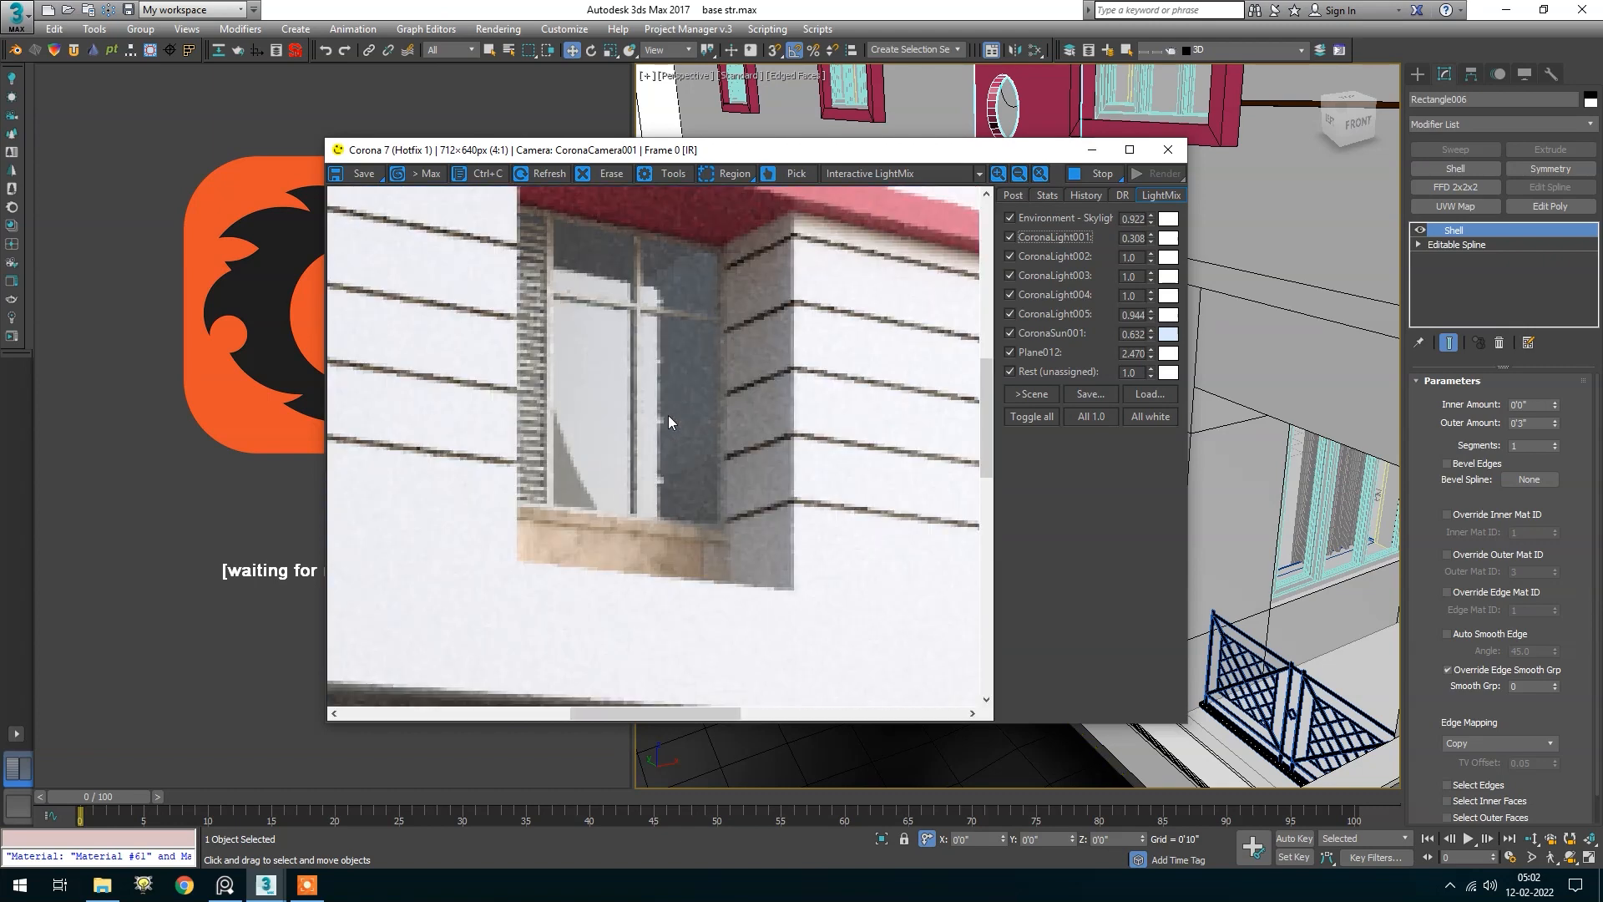
scroll(668, 418, down, 2)
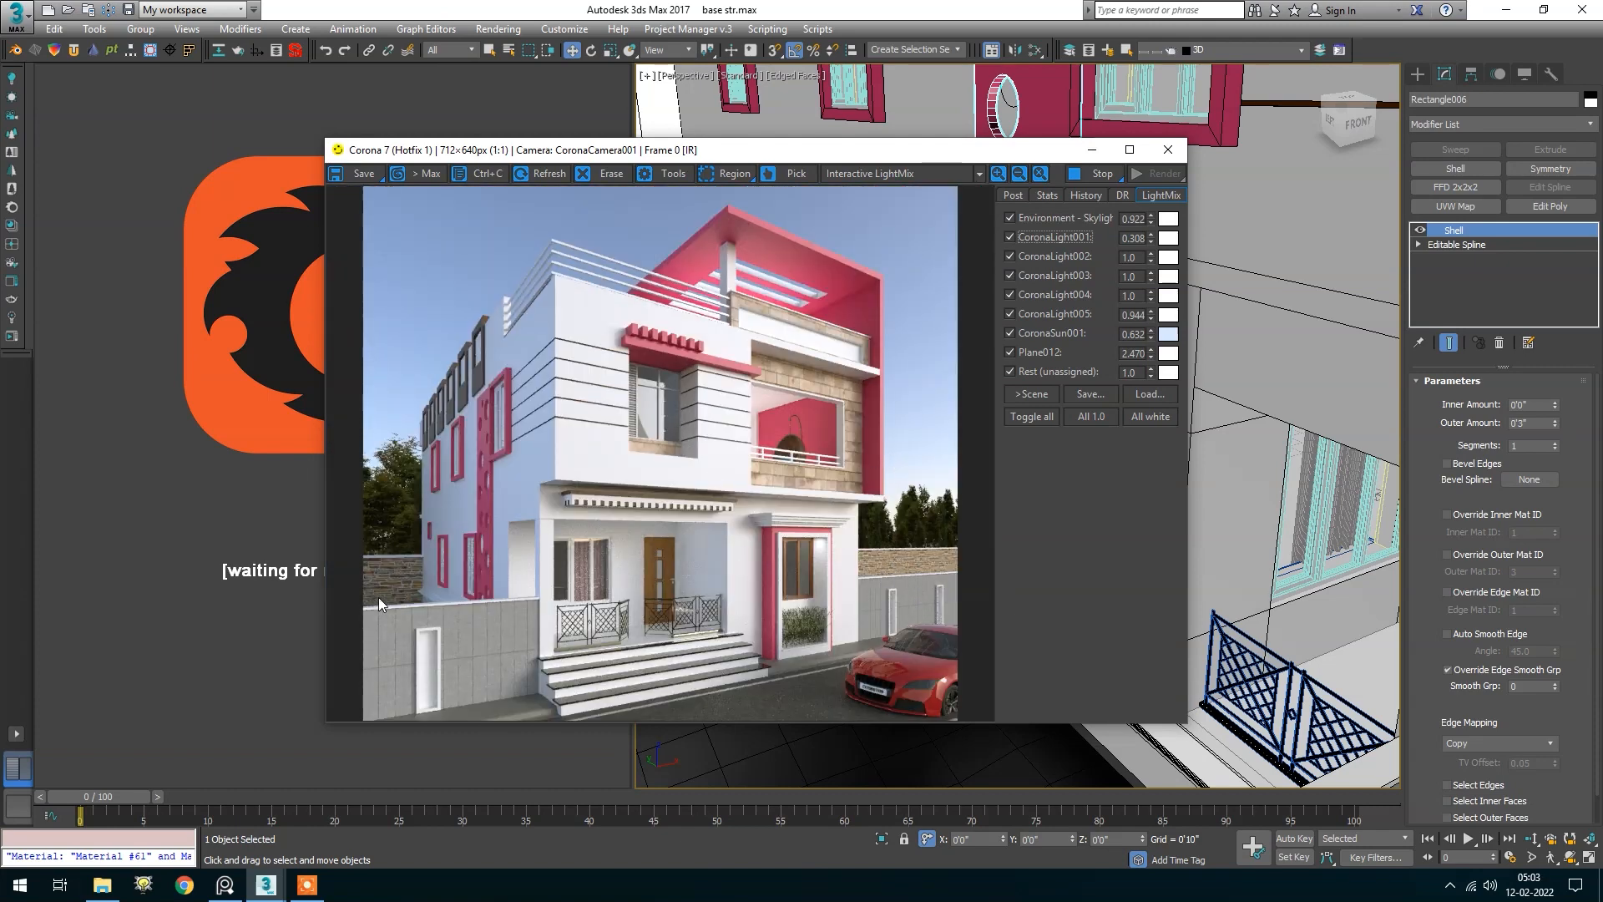
click(1224, 48)
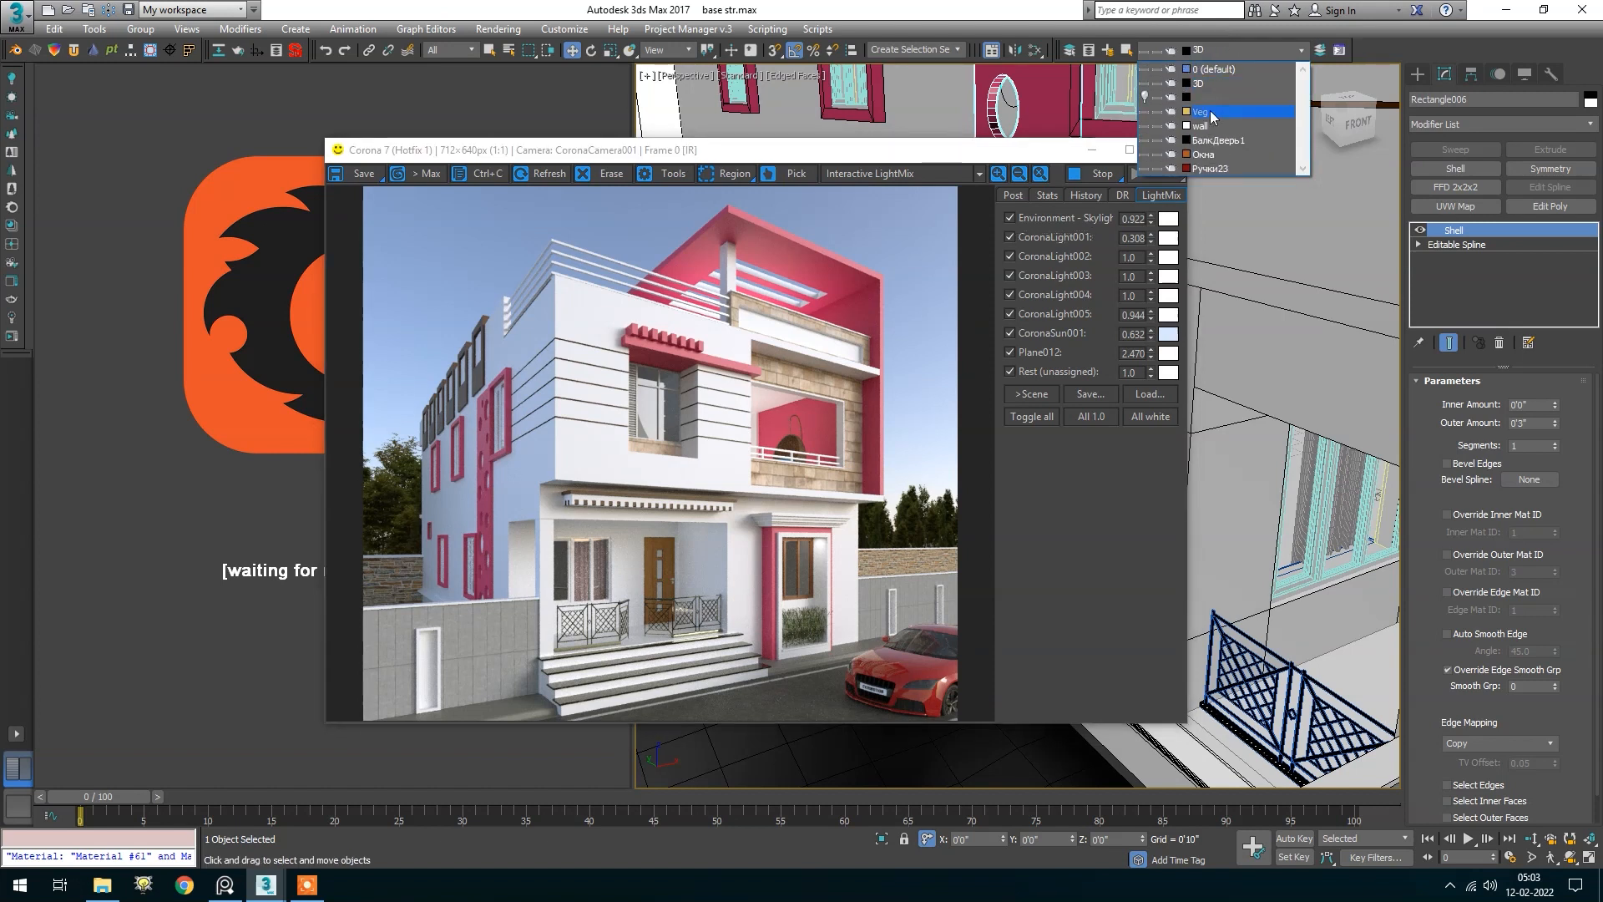
click(949, 161)
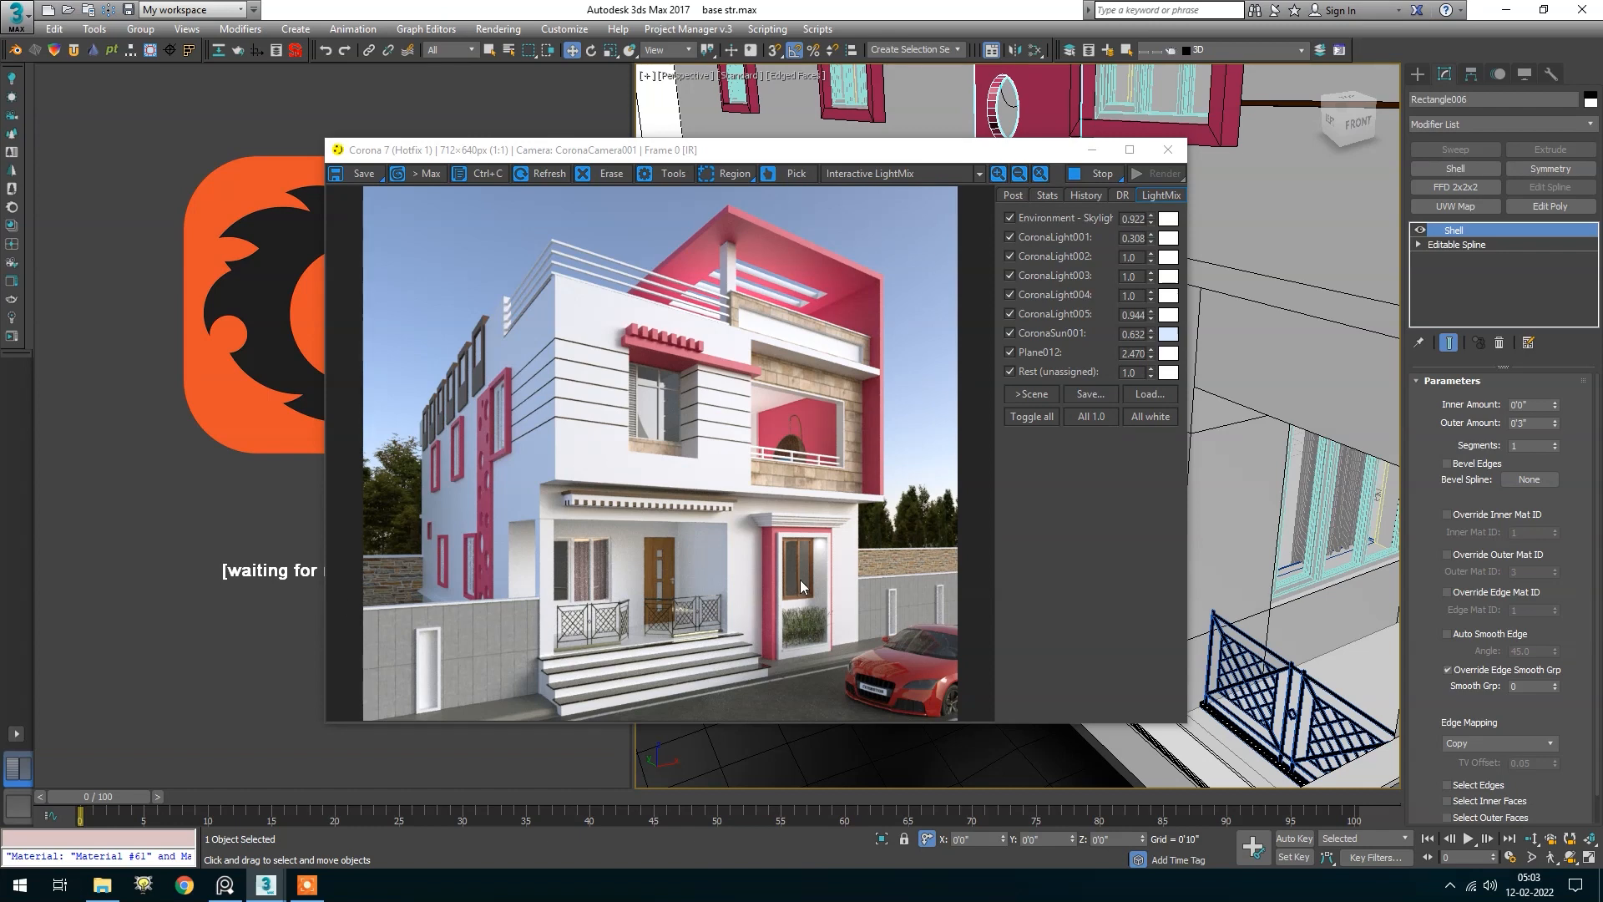
scroll(825, 516, up, 2)
scroll(825, 516, down, 2)
Stop the interactive render, close the frame buffer and deselect the perforated panel
click(1094, 174)
click(1167, 149)
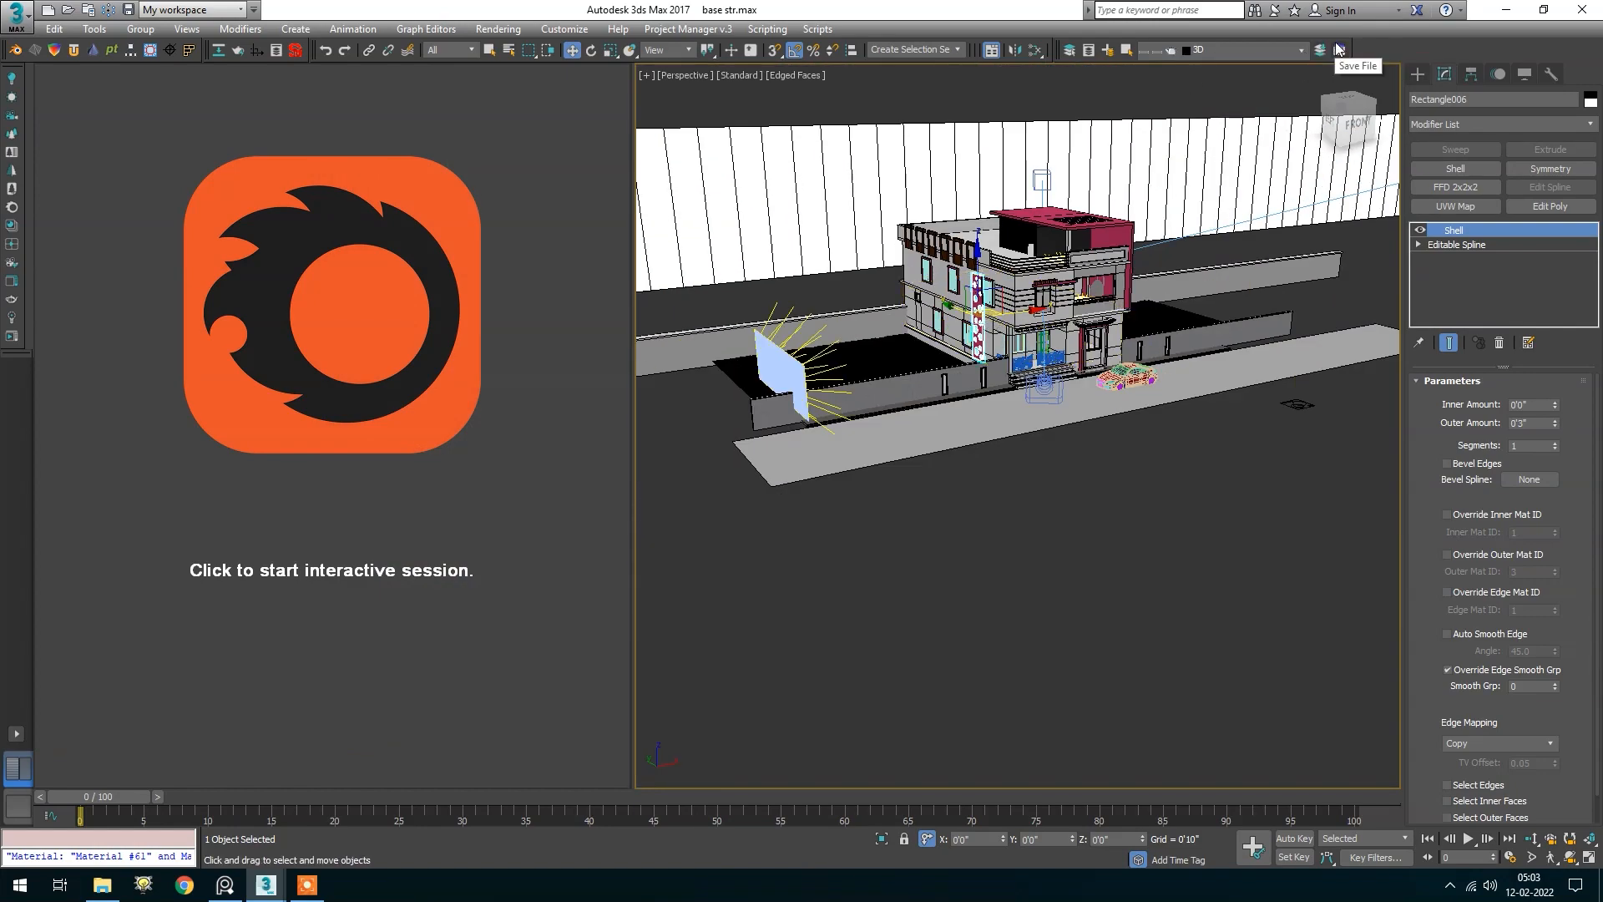
scroll(1128, 301, up, 6)
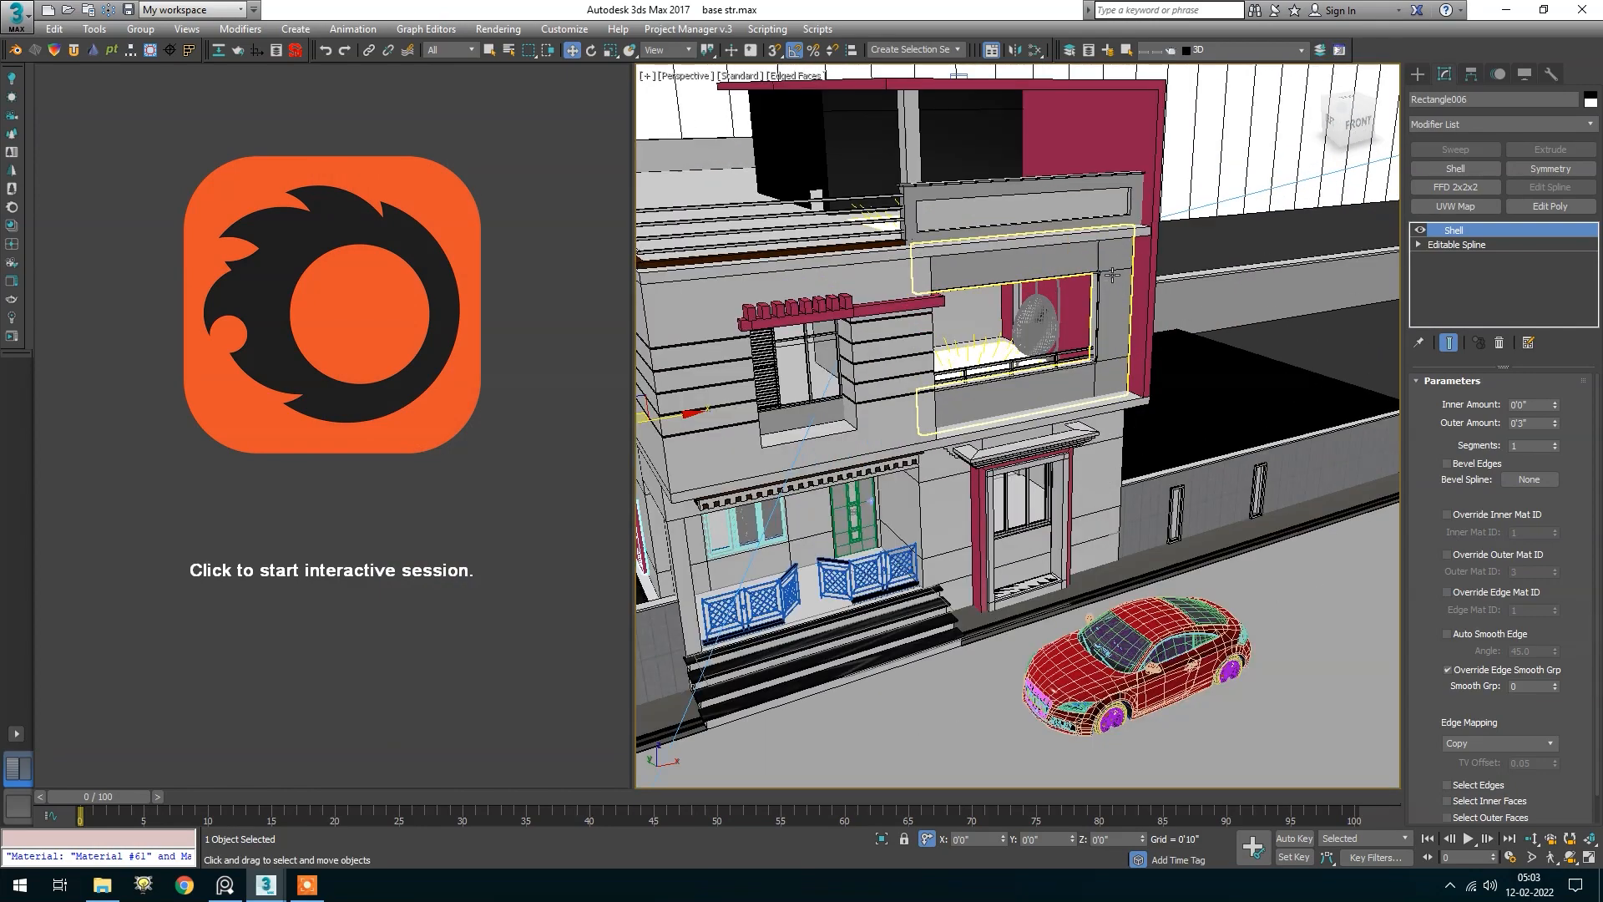
scroll(1086, 282, down, 4)
drag(1085, 289, 1036, 322)
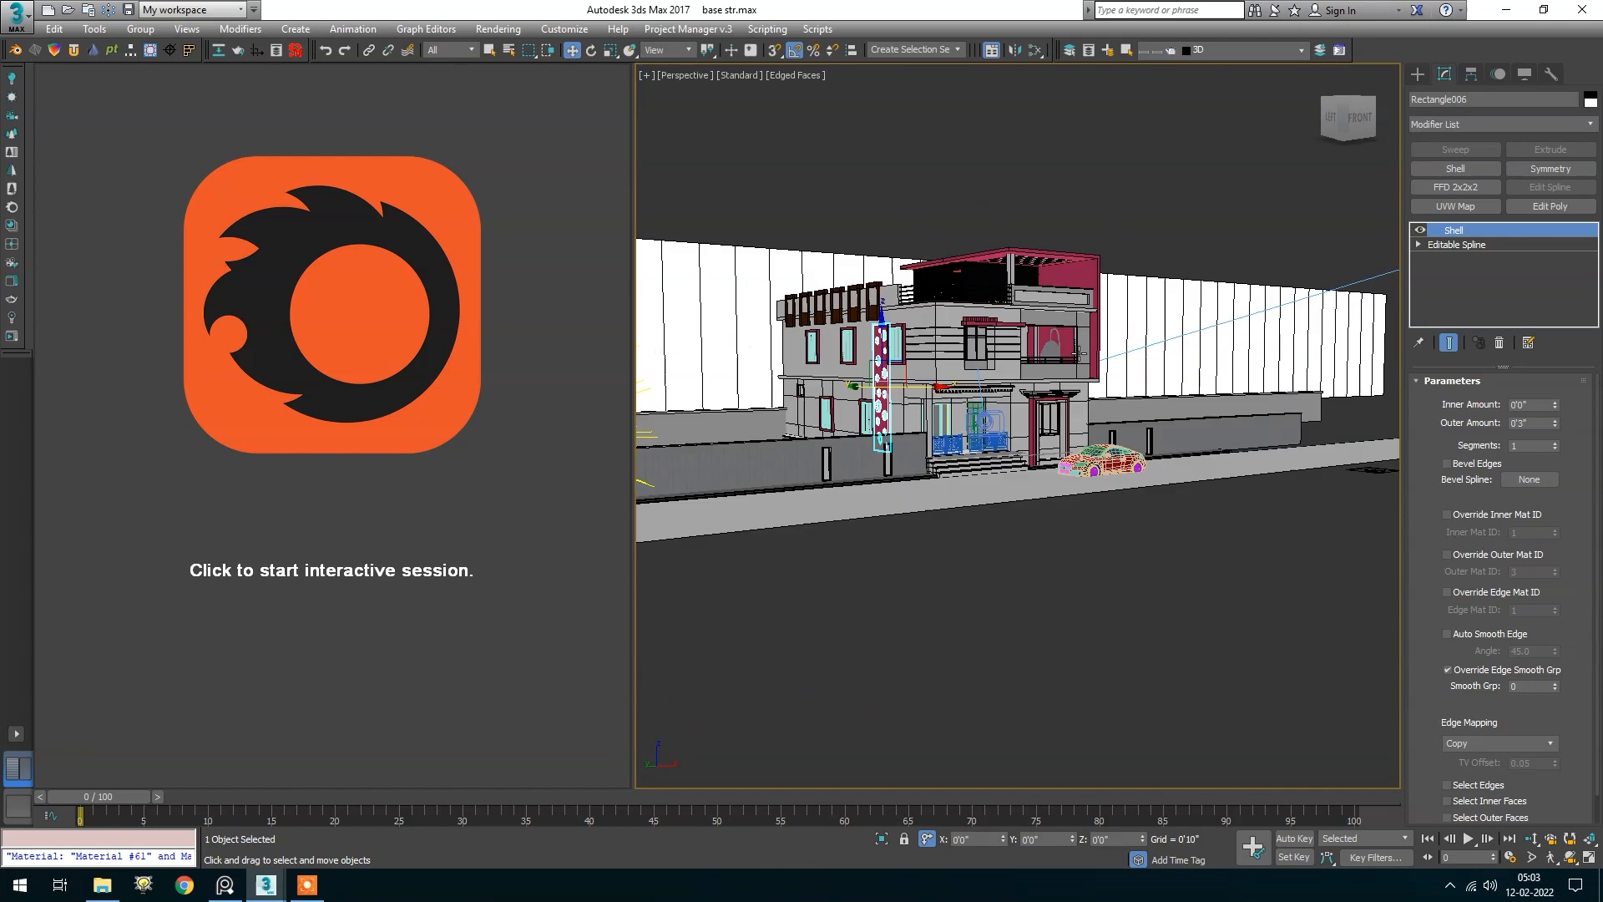
scroll(1023, 318, up, 3)
click(880, 123)
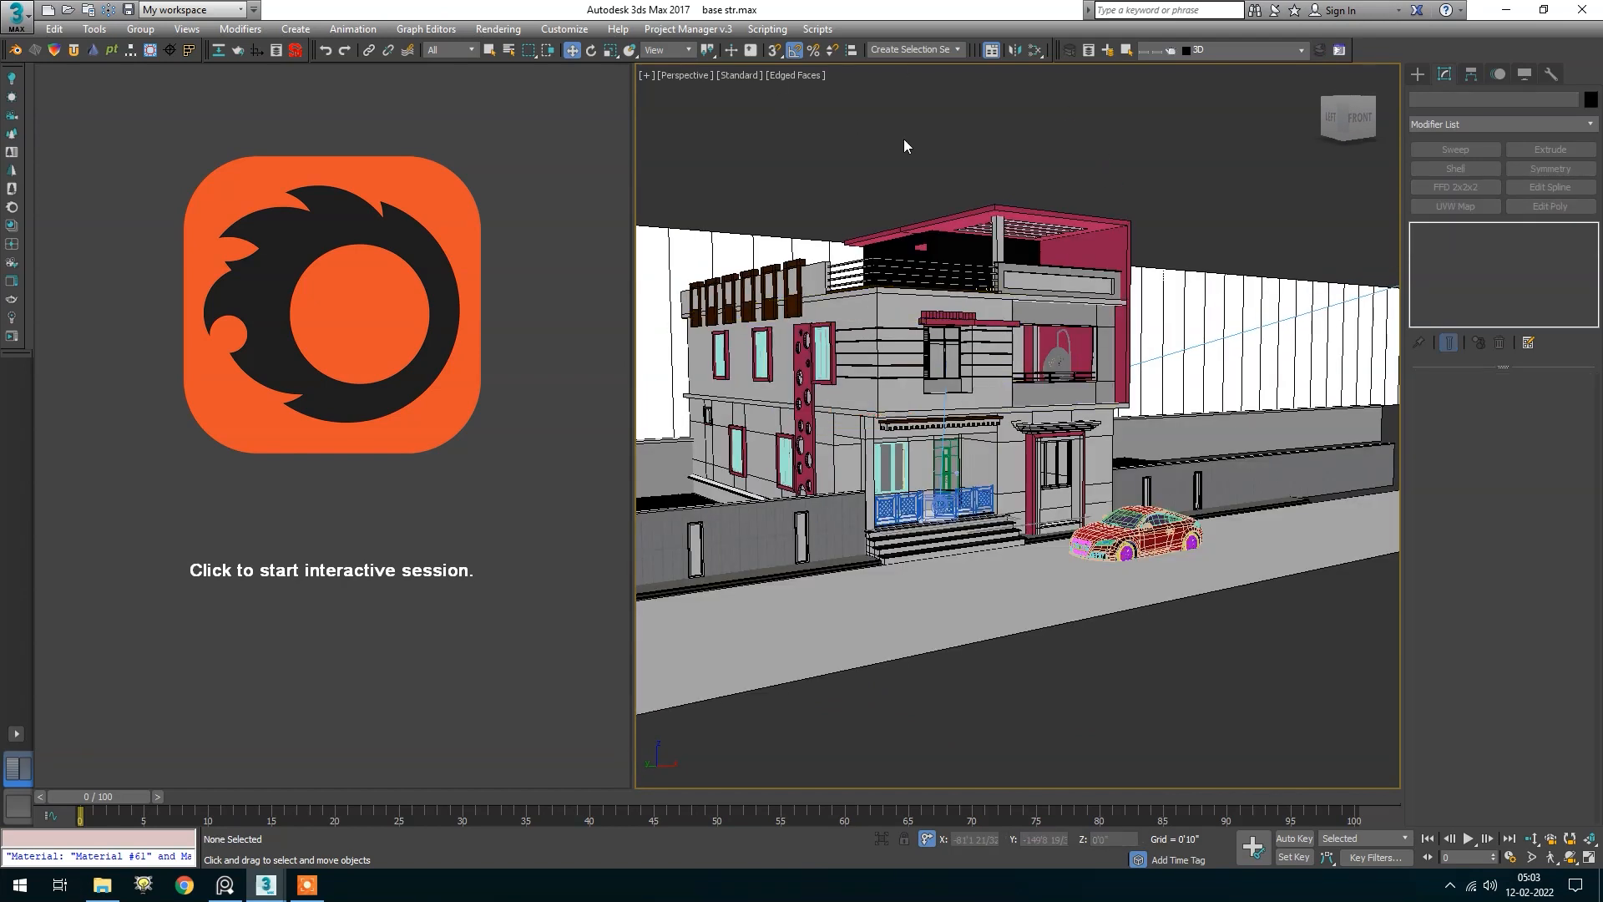
Set the render output width to 2000 pixels with the image aspect ratio locked
key(F10)
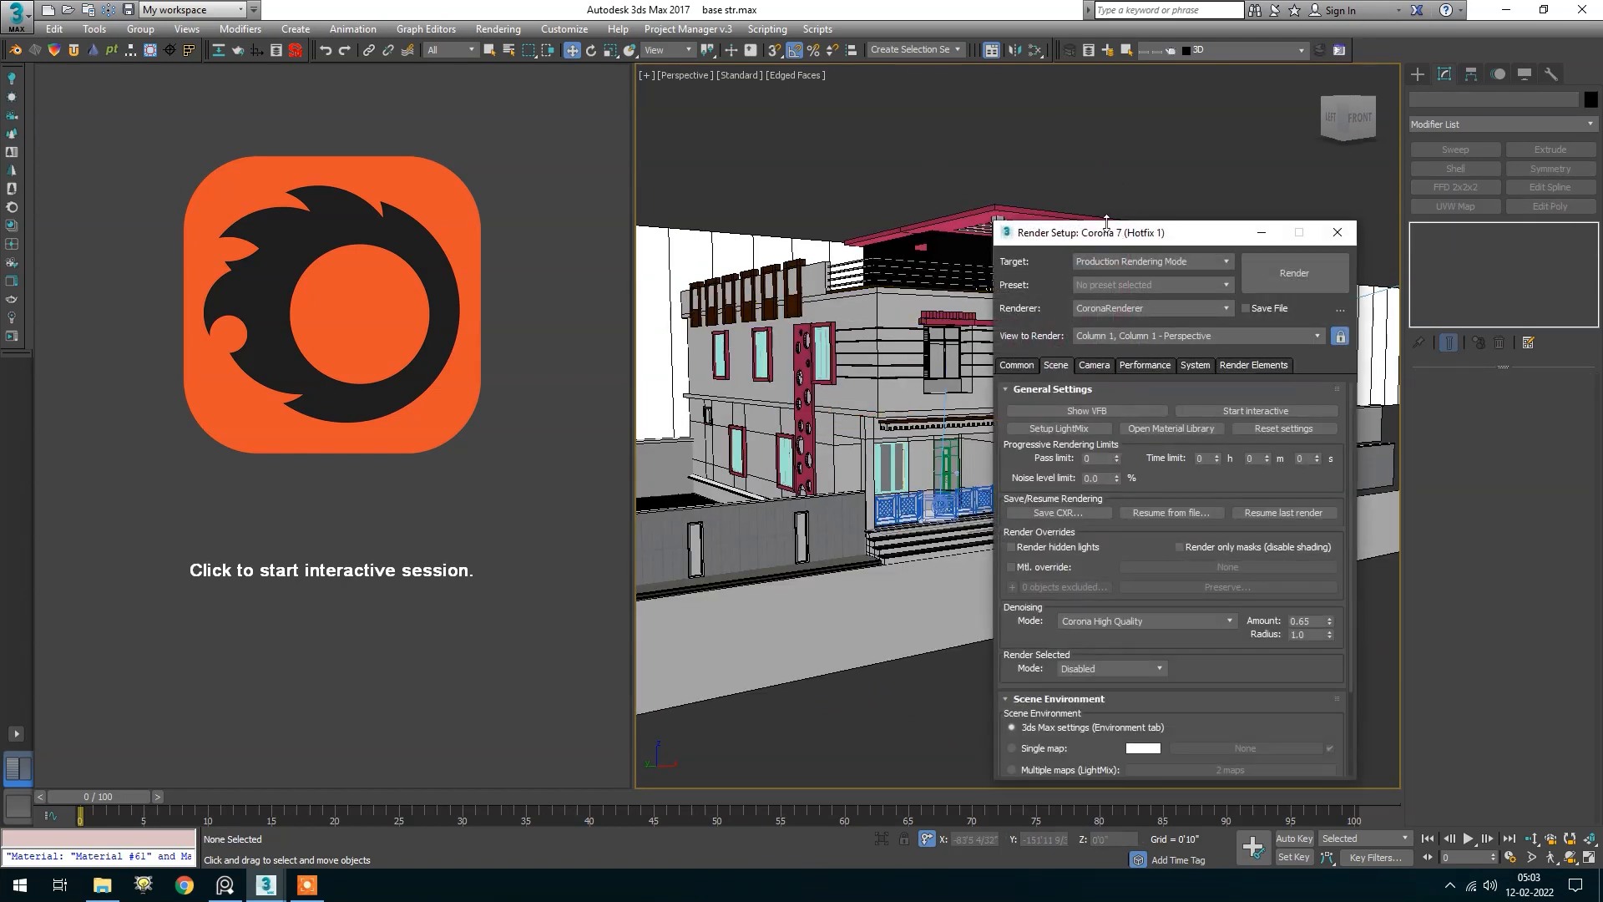
drag(1101, 233, 933, 54)
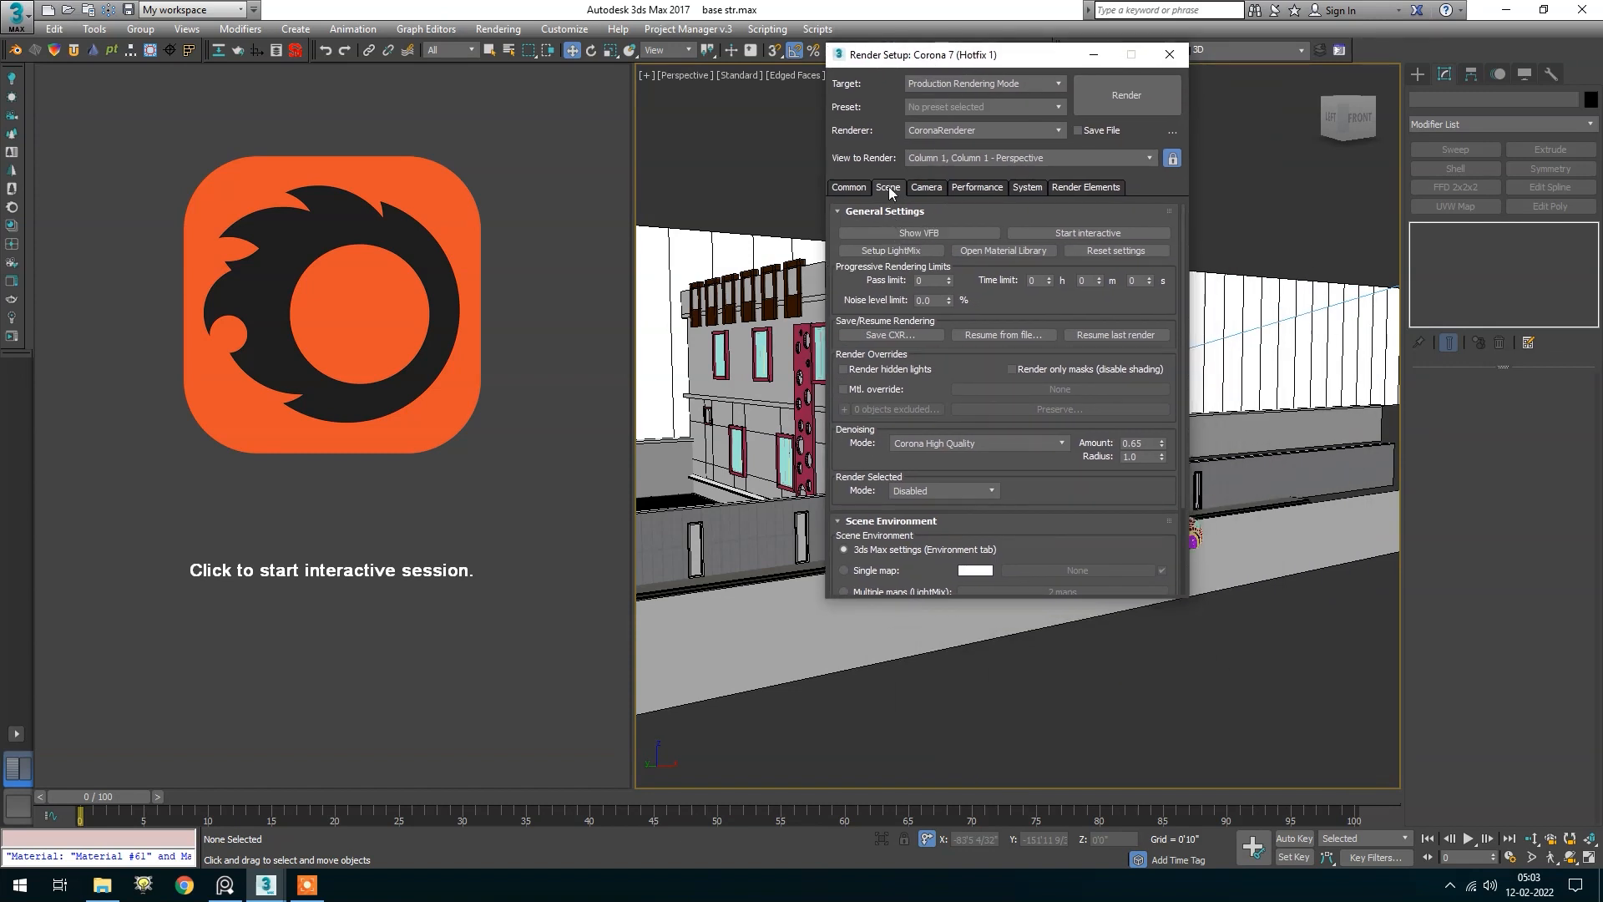
click(848, 187)
click(966, 422)
double_click(966, 422)
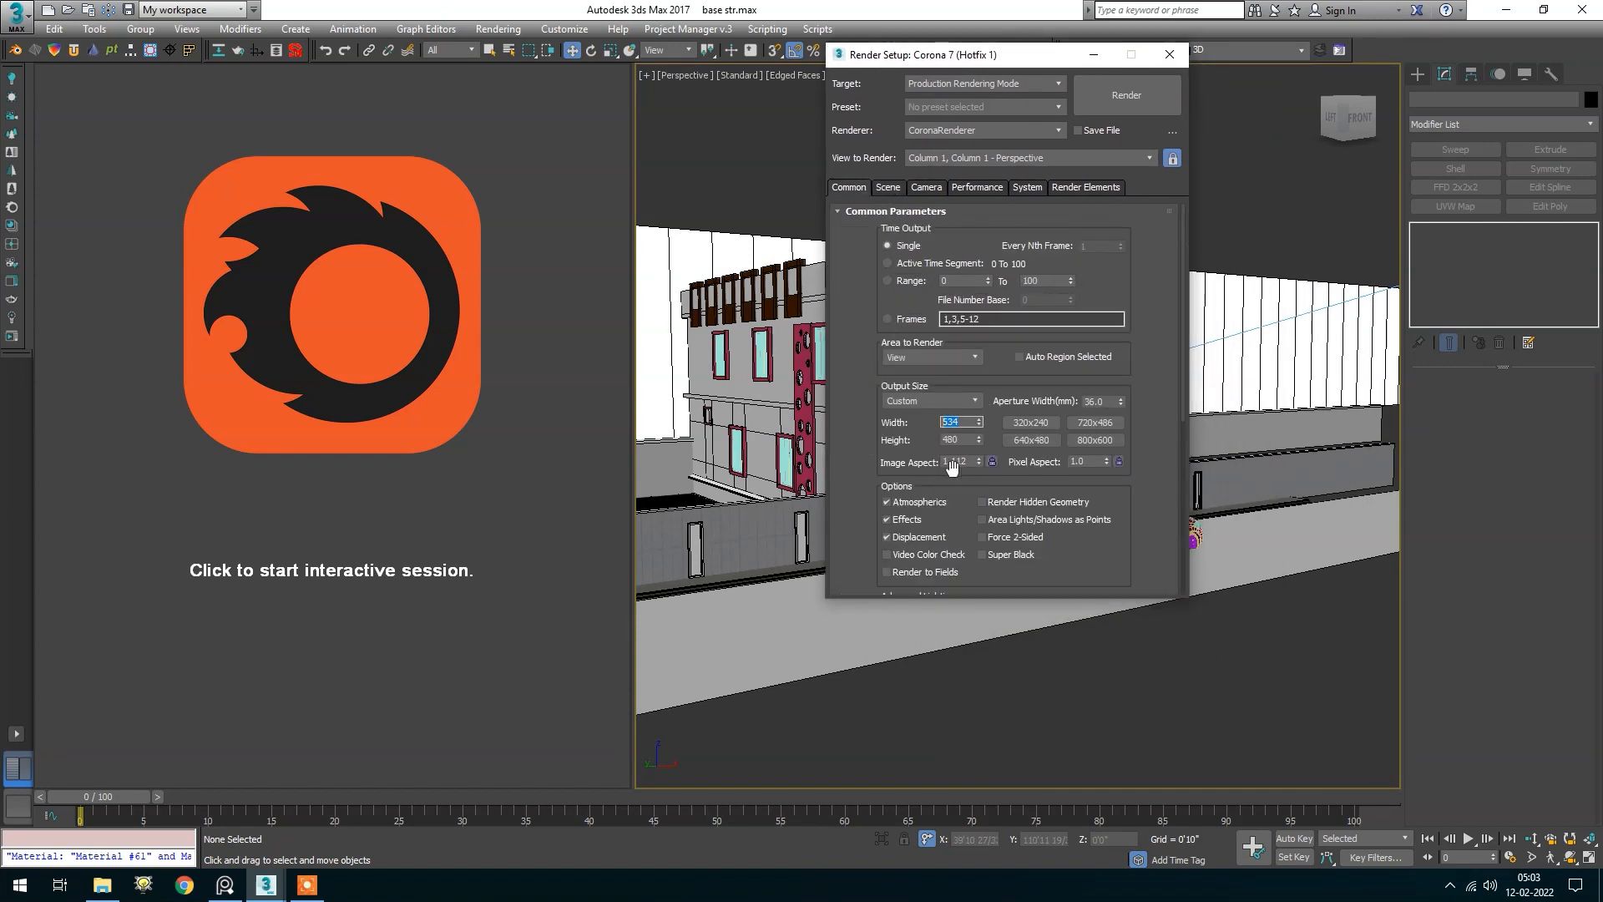
text(2000)
key(Return)
key(Return)
click(991, 461)
click(965, 423)
double_click(965, 424)
text(20)
click(962, 489)
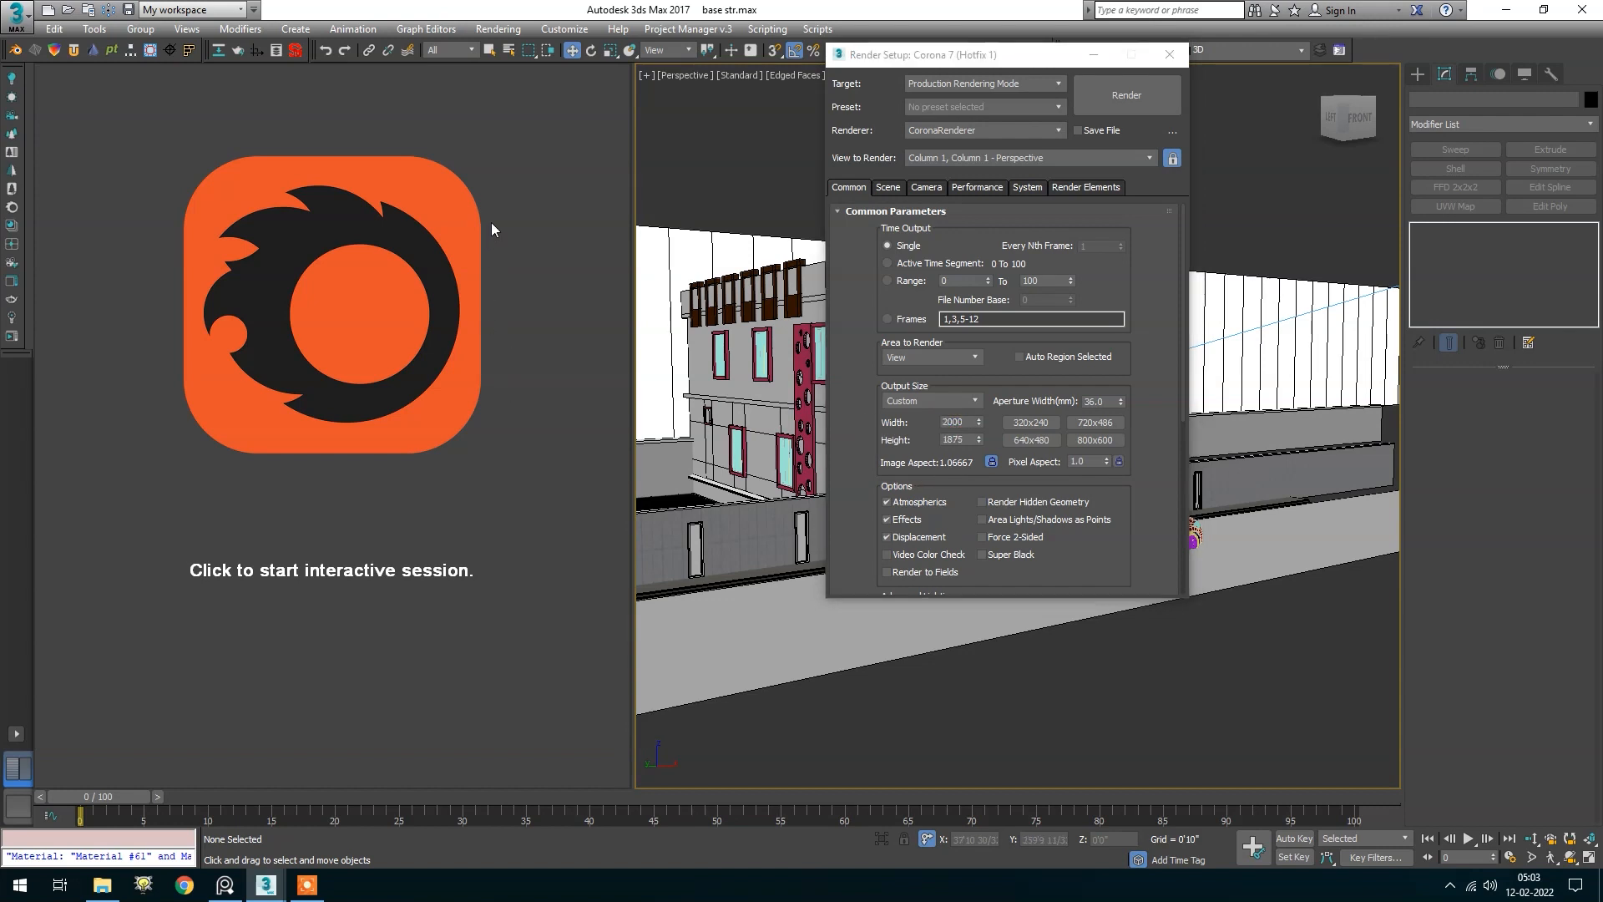
Switch the docked interactive render viewport back to the CoronaCamera001 view and close the render setup
right_click(490, 222)
click(538, 238)
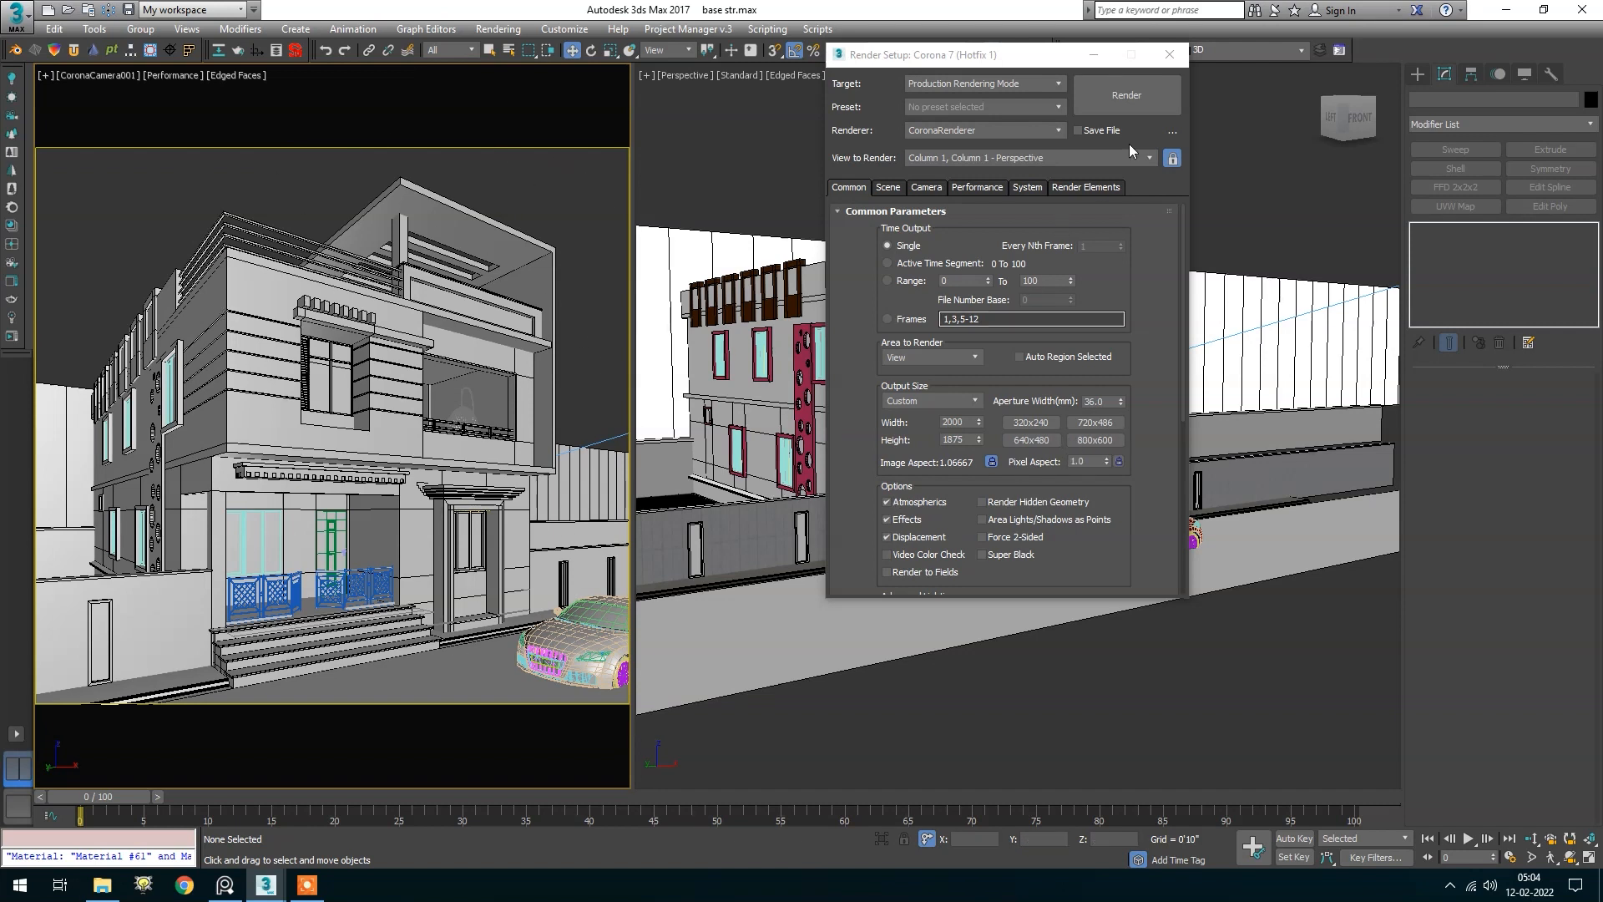
click(1169, 55)
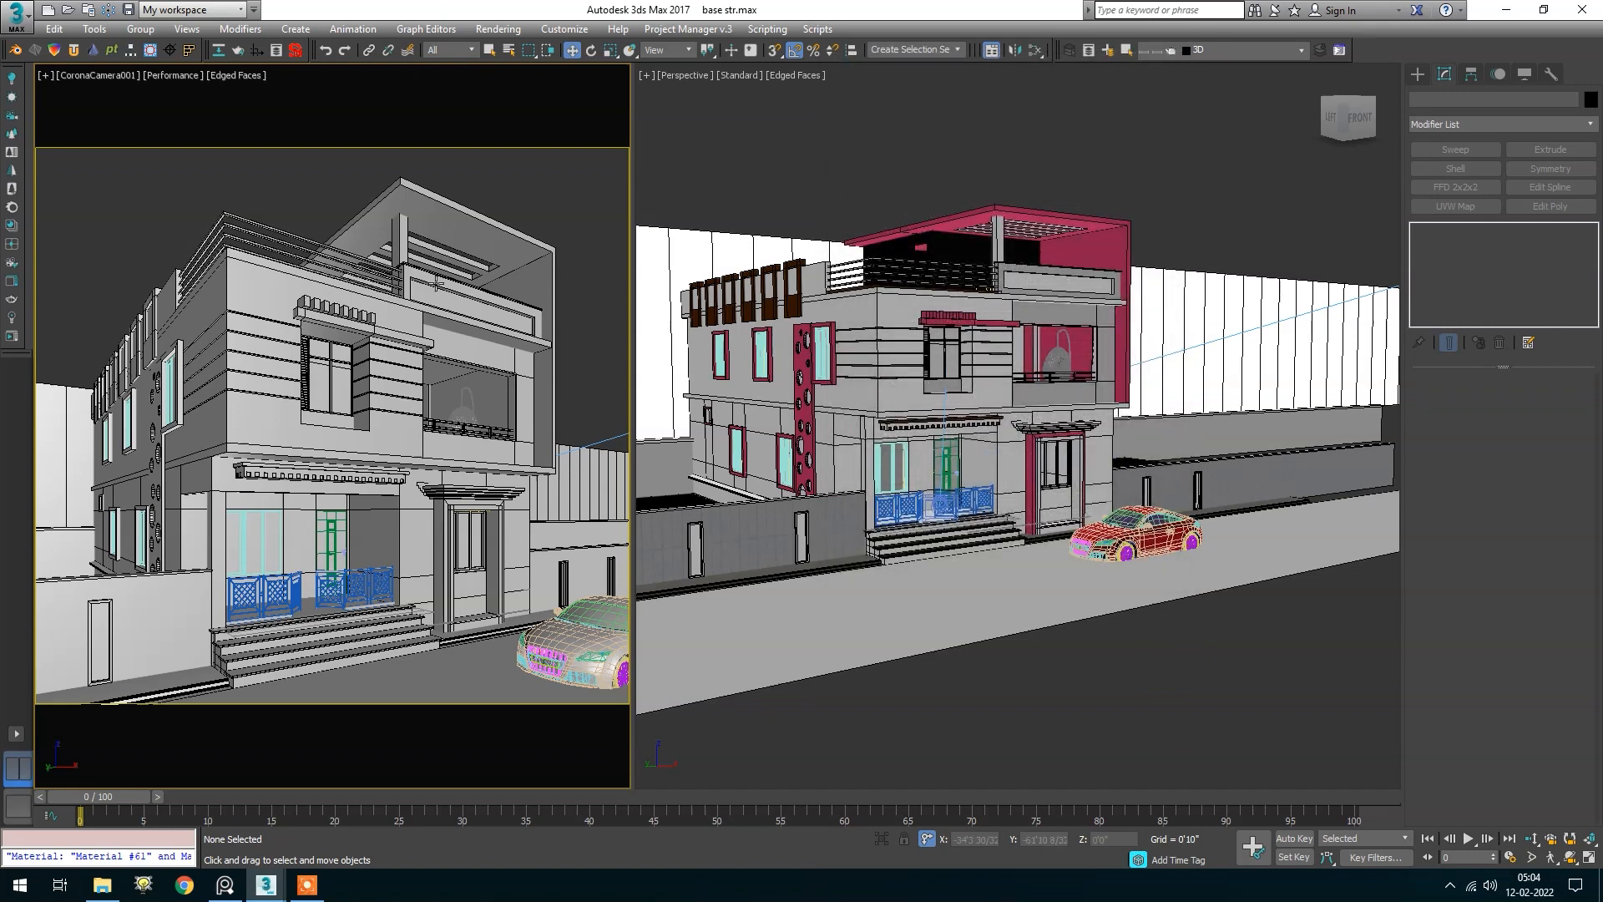
scroll(1101, 522, down, 3)
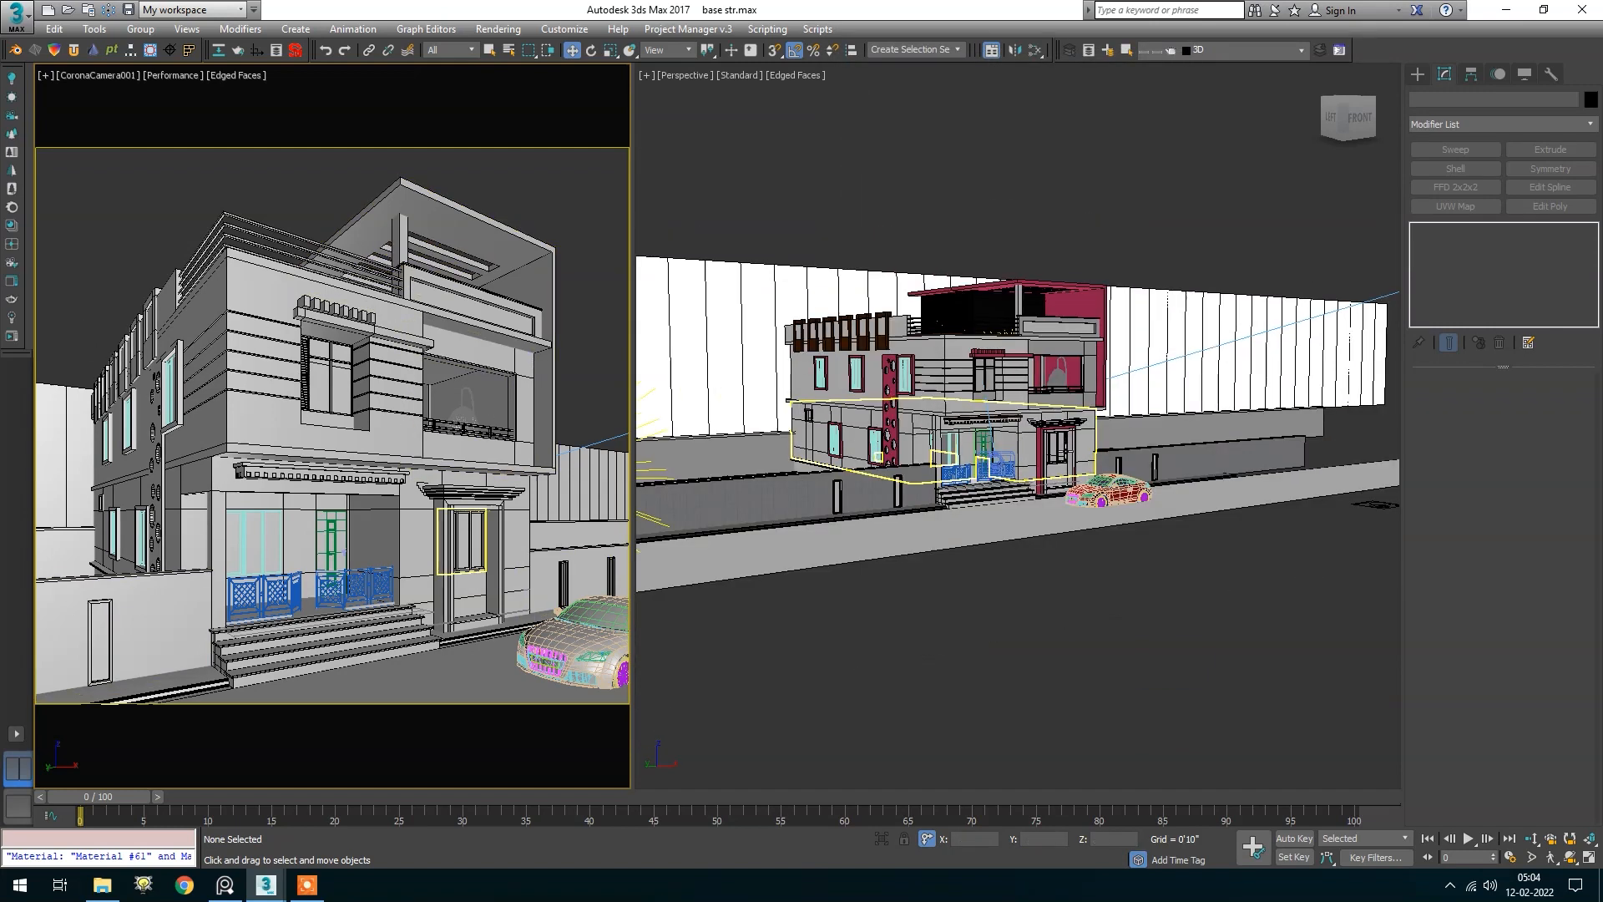
scroll(1100, 522, up, 2)
drag(1101, 522, 1074, 656)
drag(1017, 490, 1020, 383)
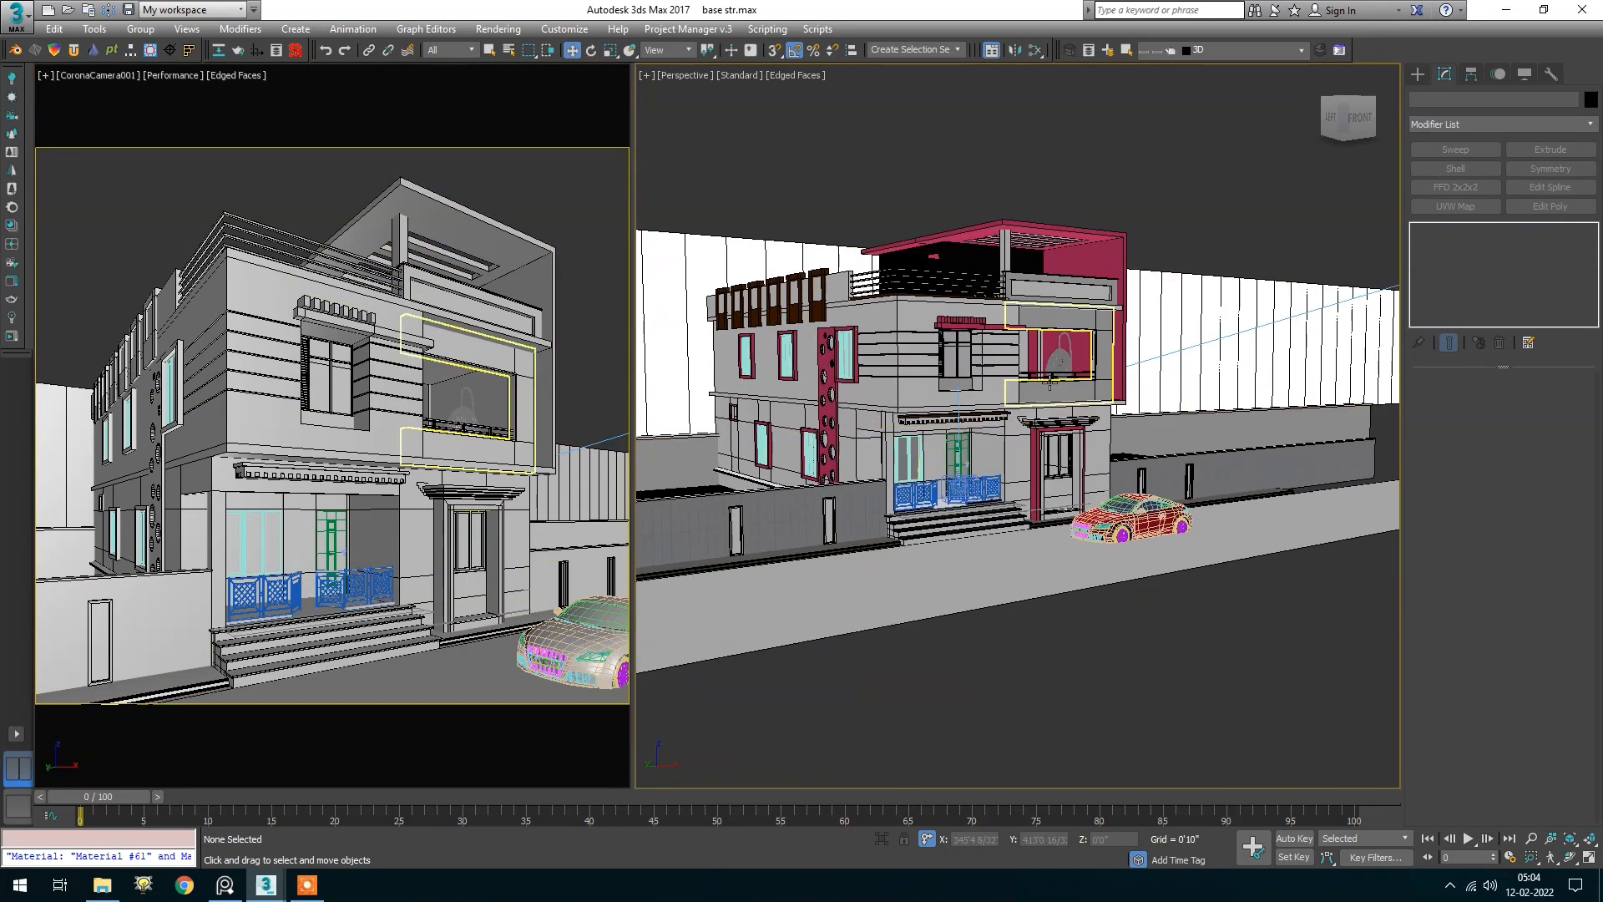
Review the render setup's output size, denoising, scene environment, camera and system settings, and the list of render elements
key(F10)
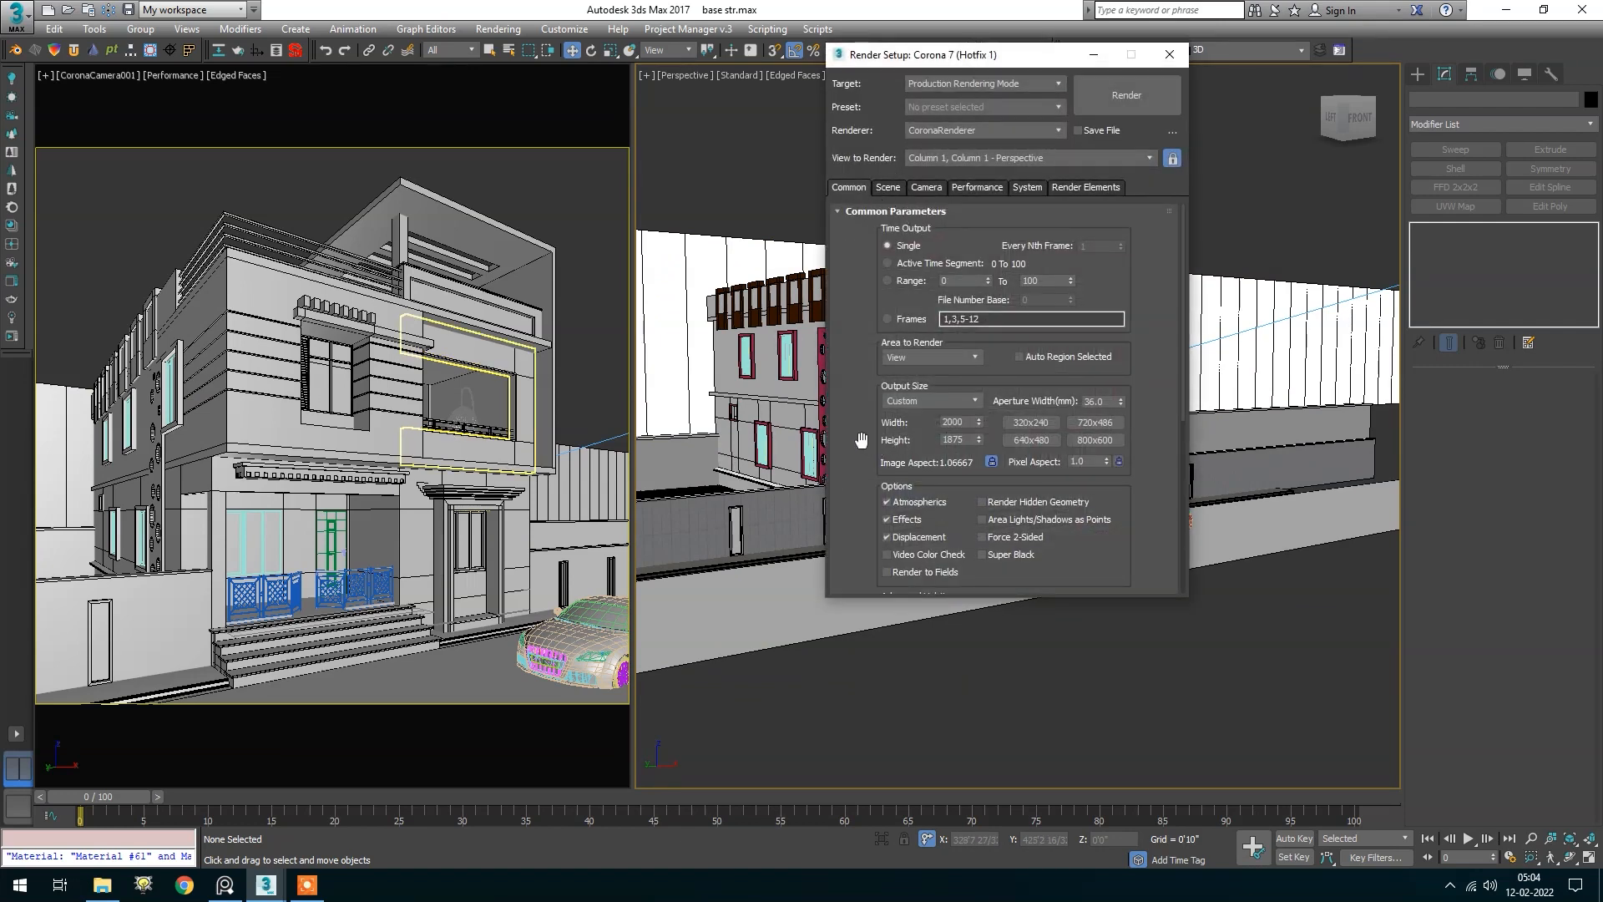
scroll(861, 440, down, 5)
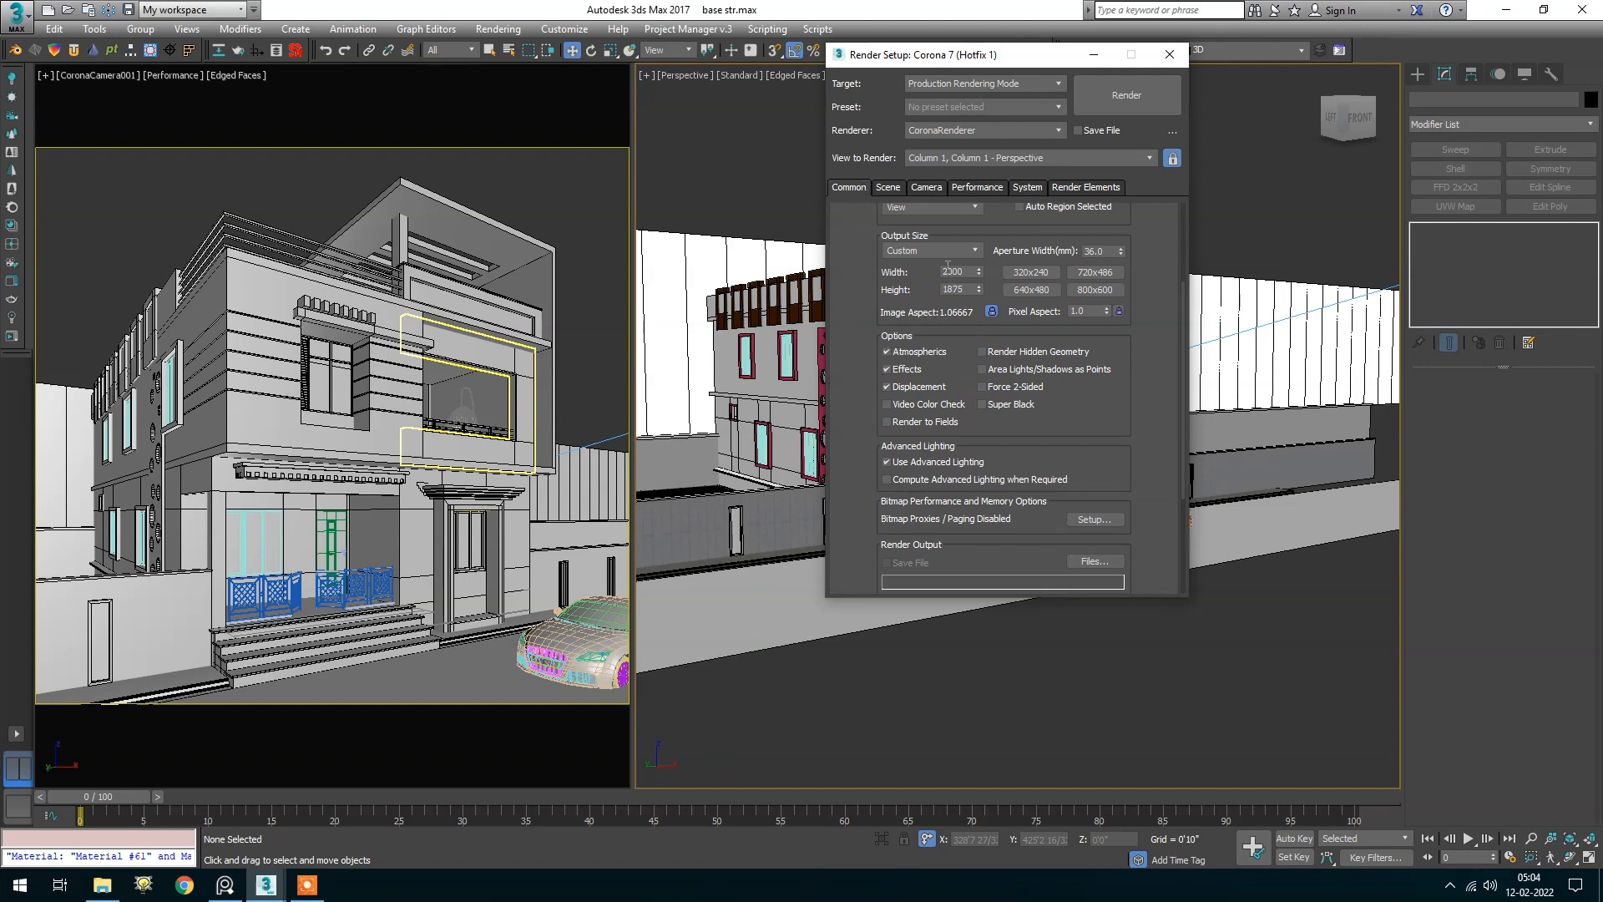
click(889, 188)
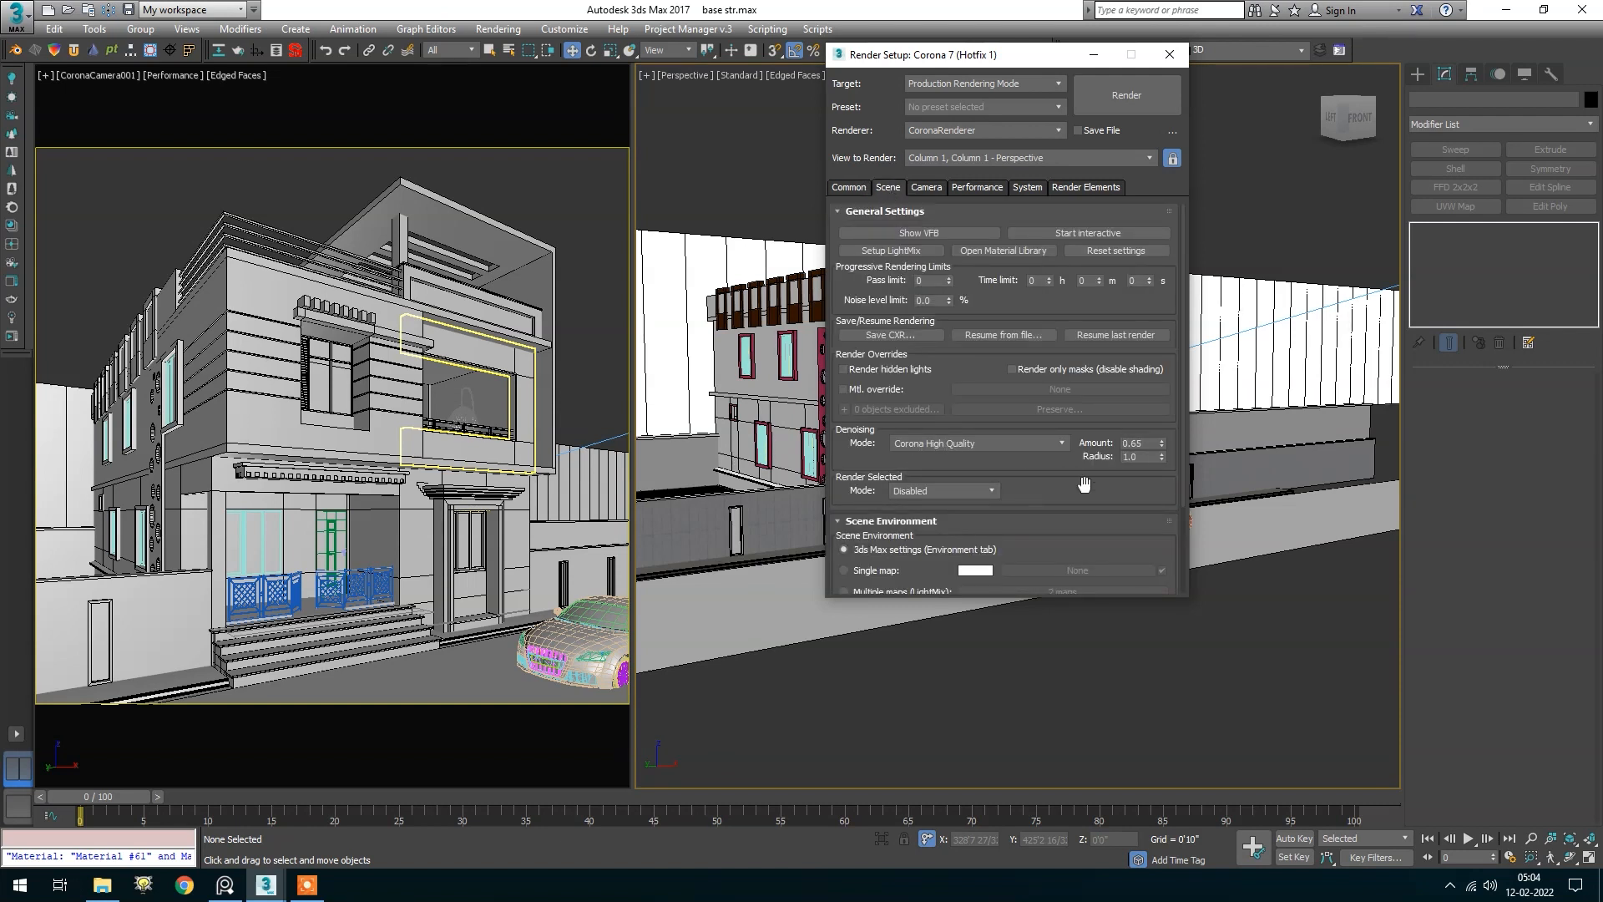
scroll(1119, 531, down, 3)
scroll(1141, 537, down, 2)
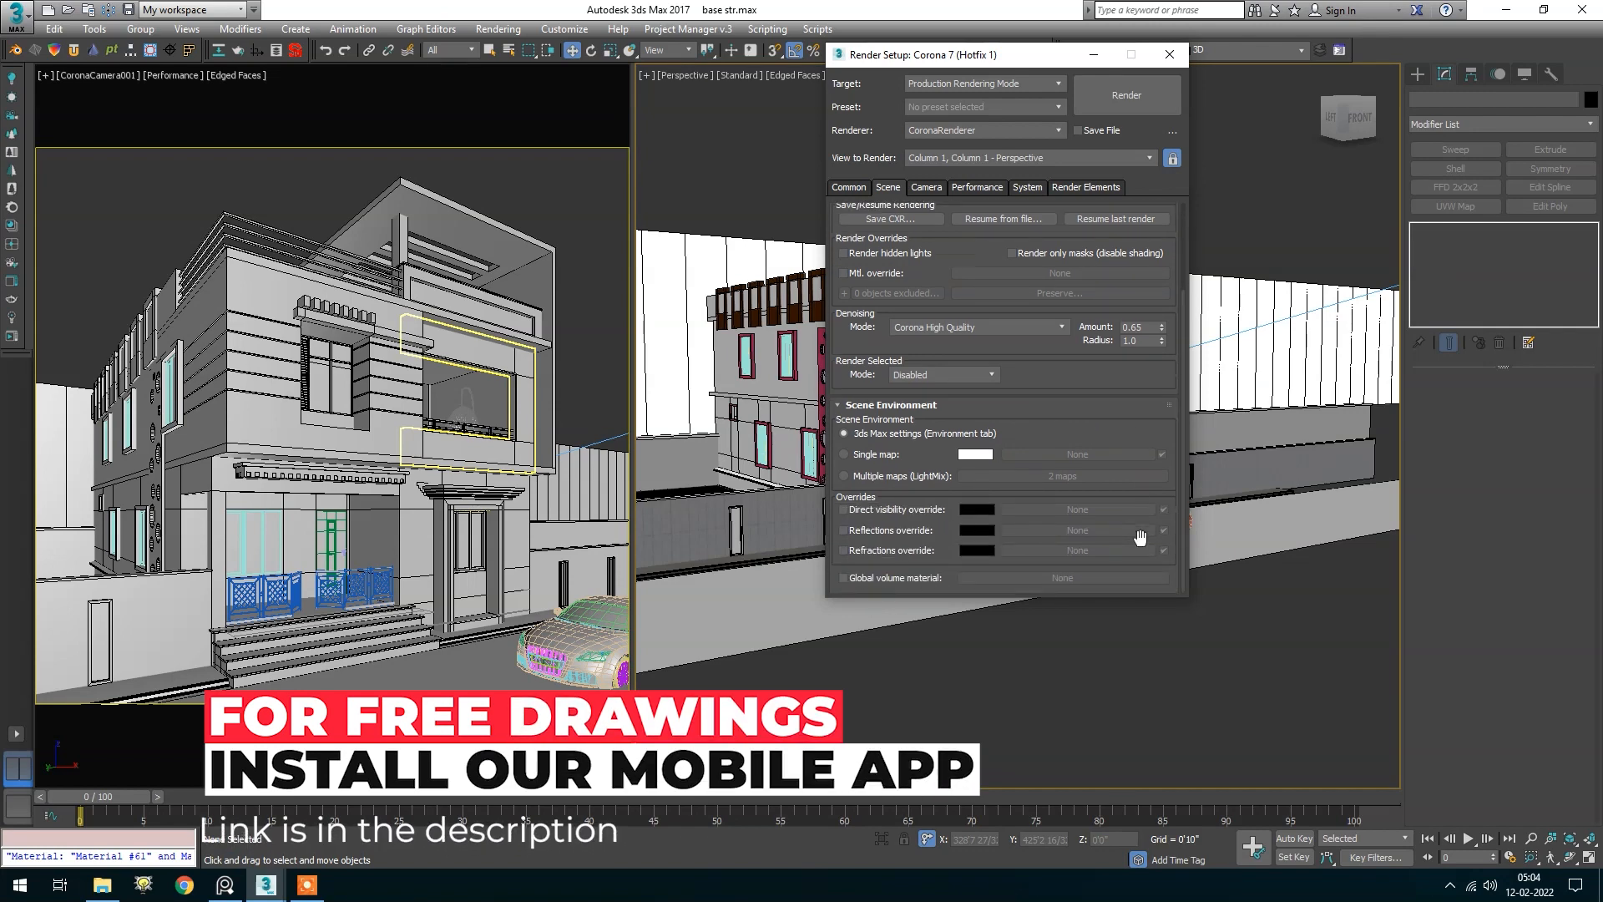
scroll(1120, 408, up, 5)
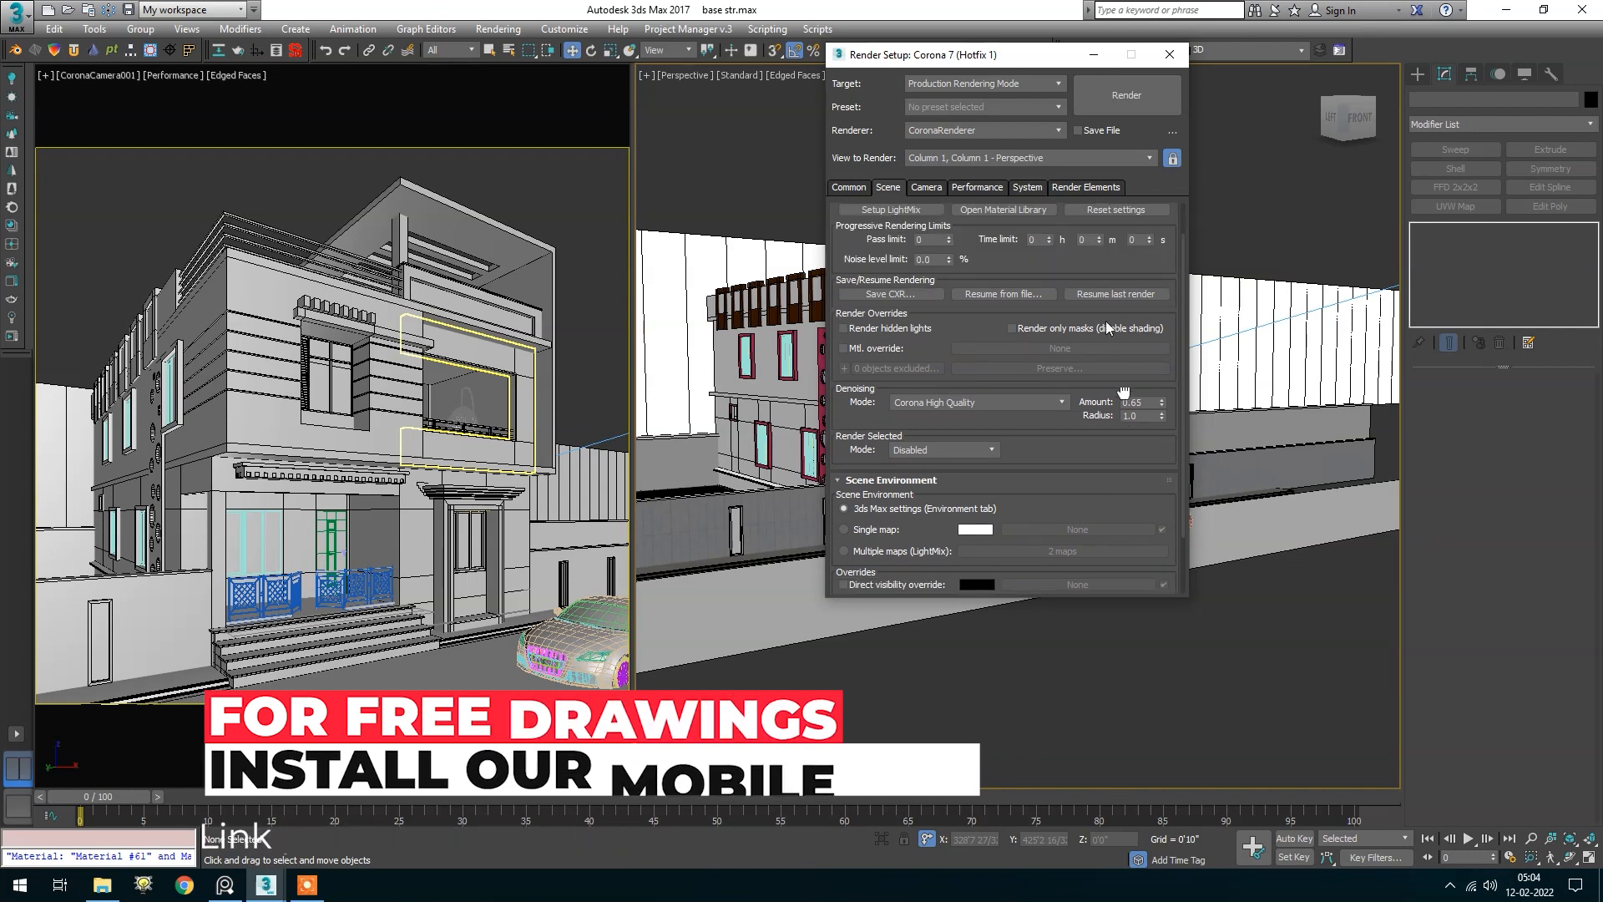
click(993, 187)
click(924, 187)
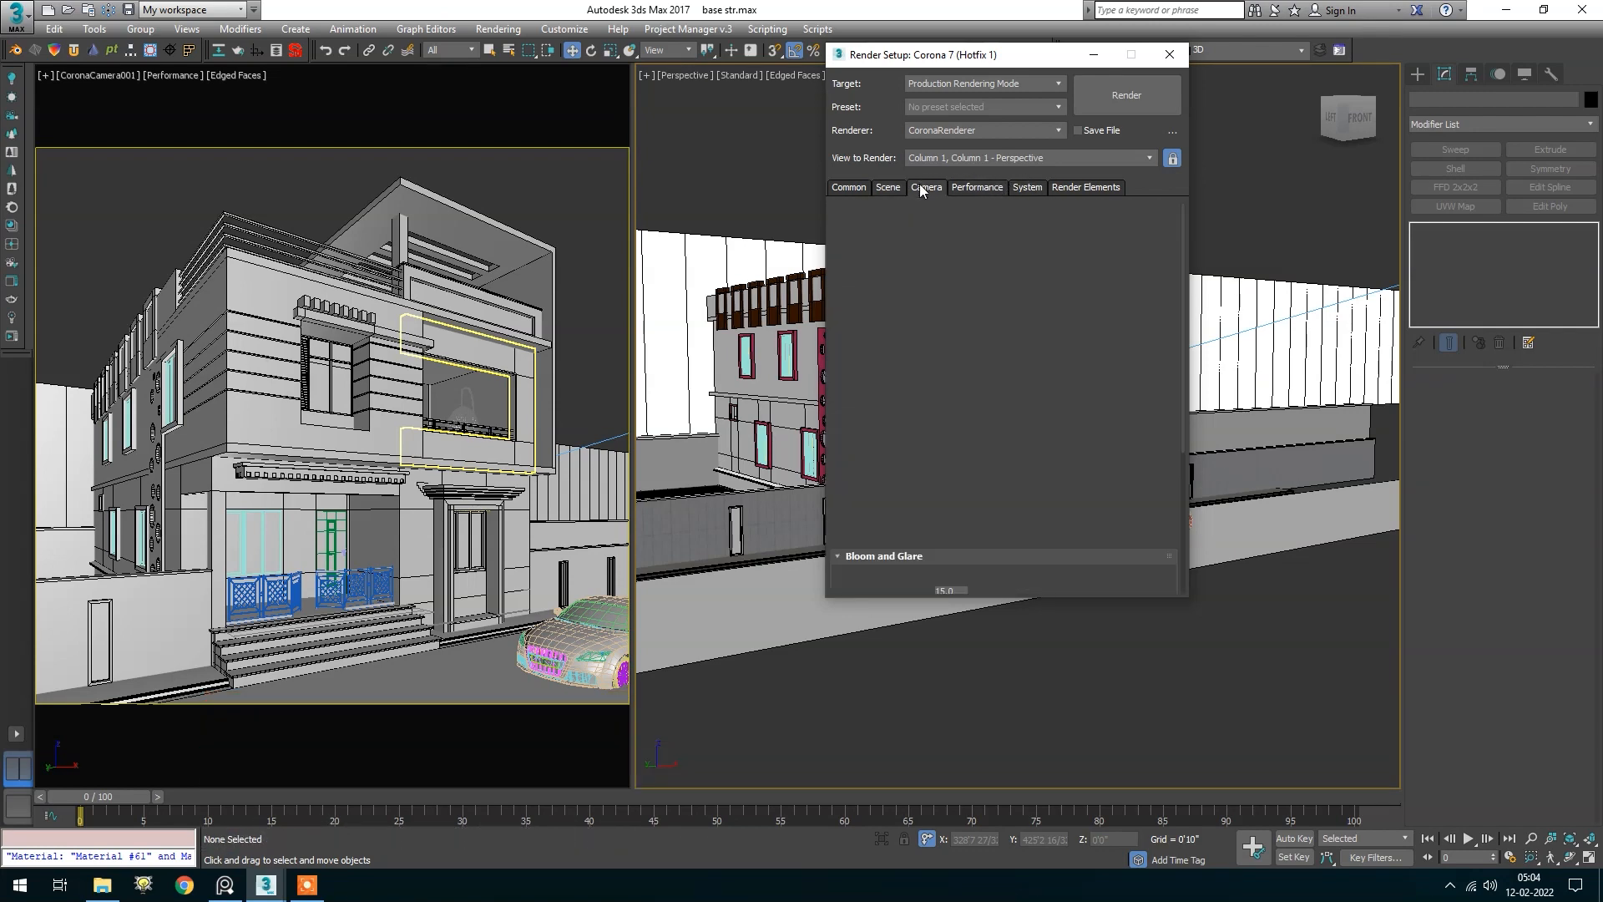
click(1031, 190)
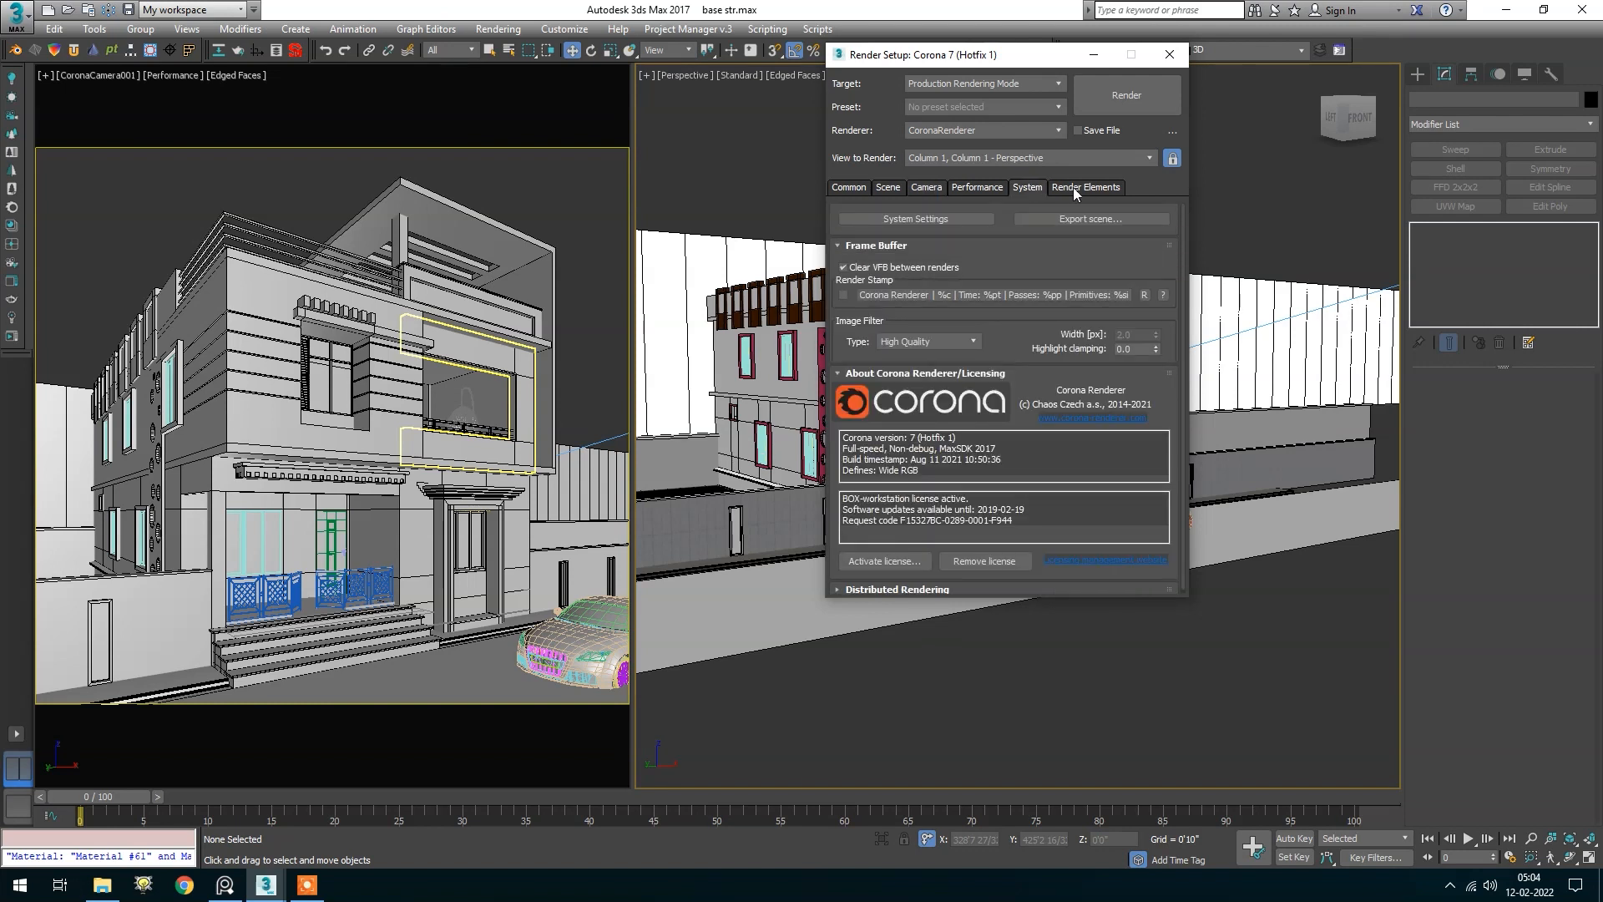
click(1074, 187)
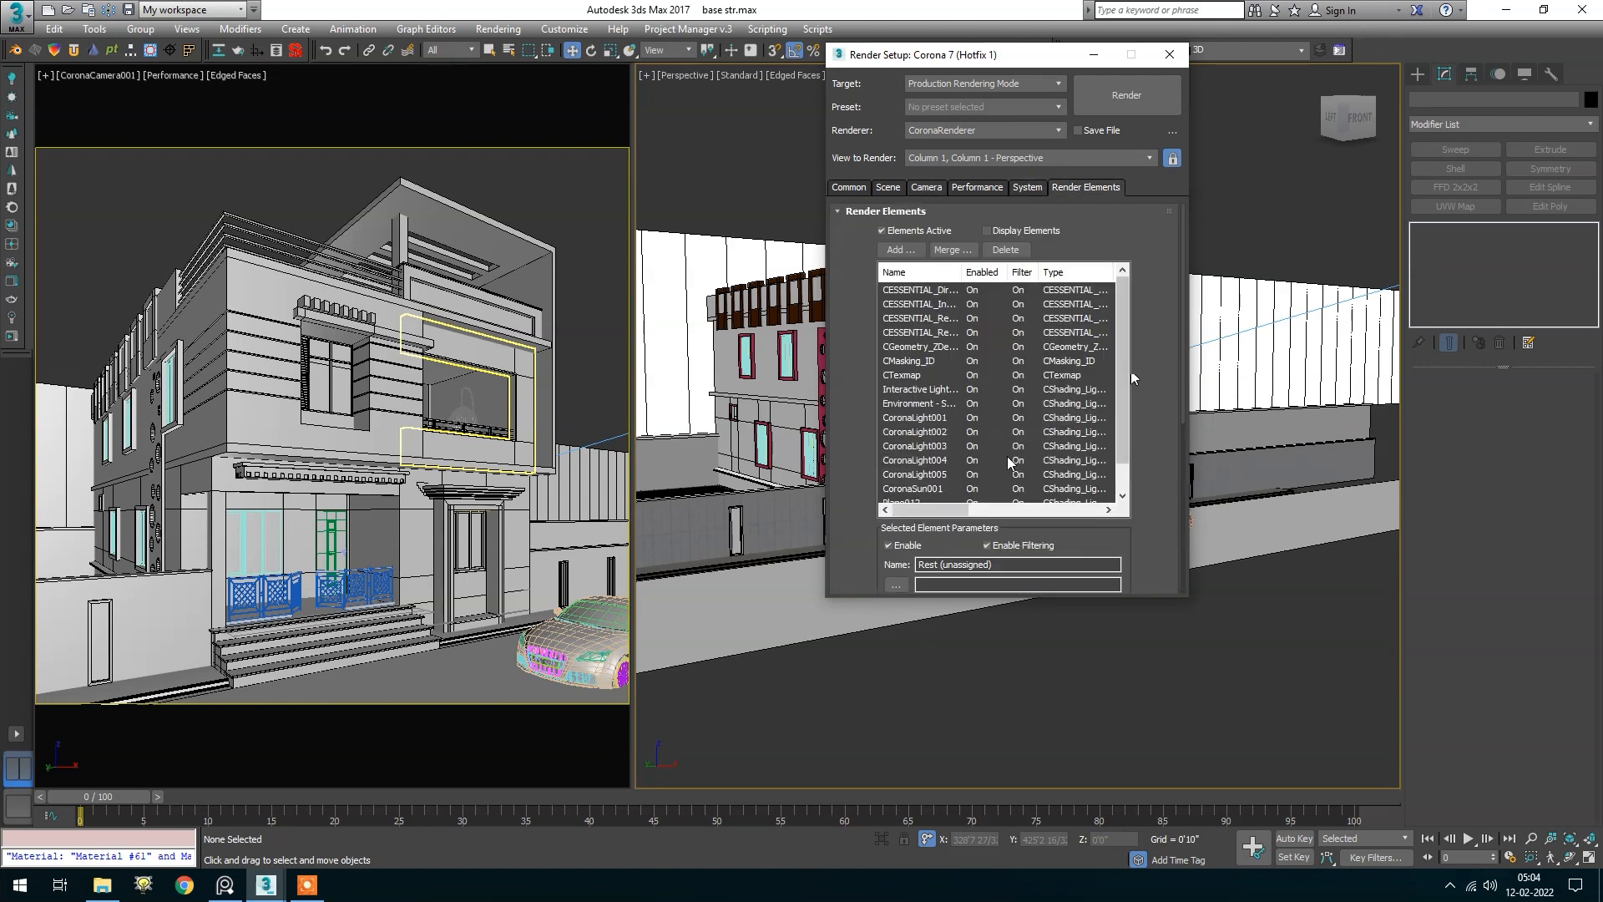
scroll(1007, 452, down, 1)
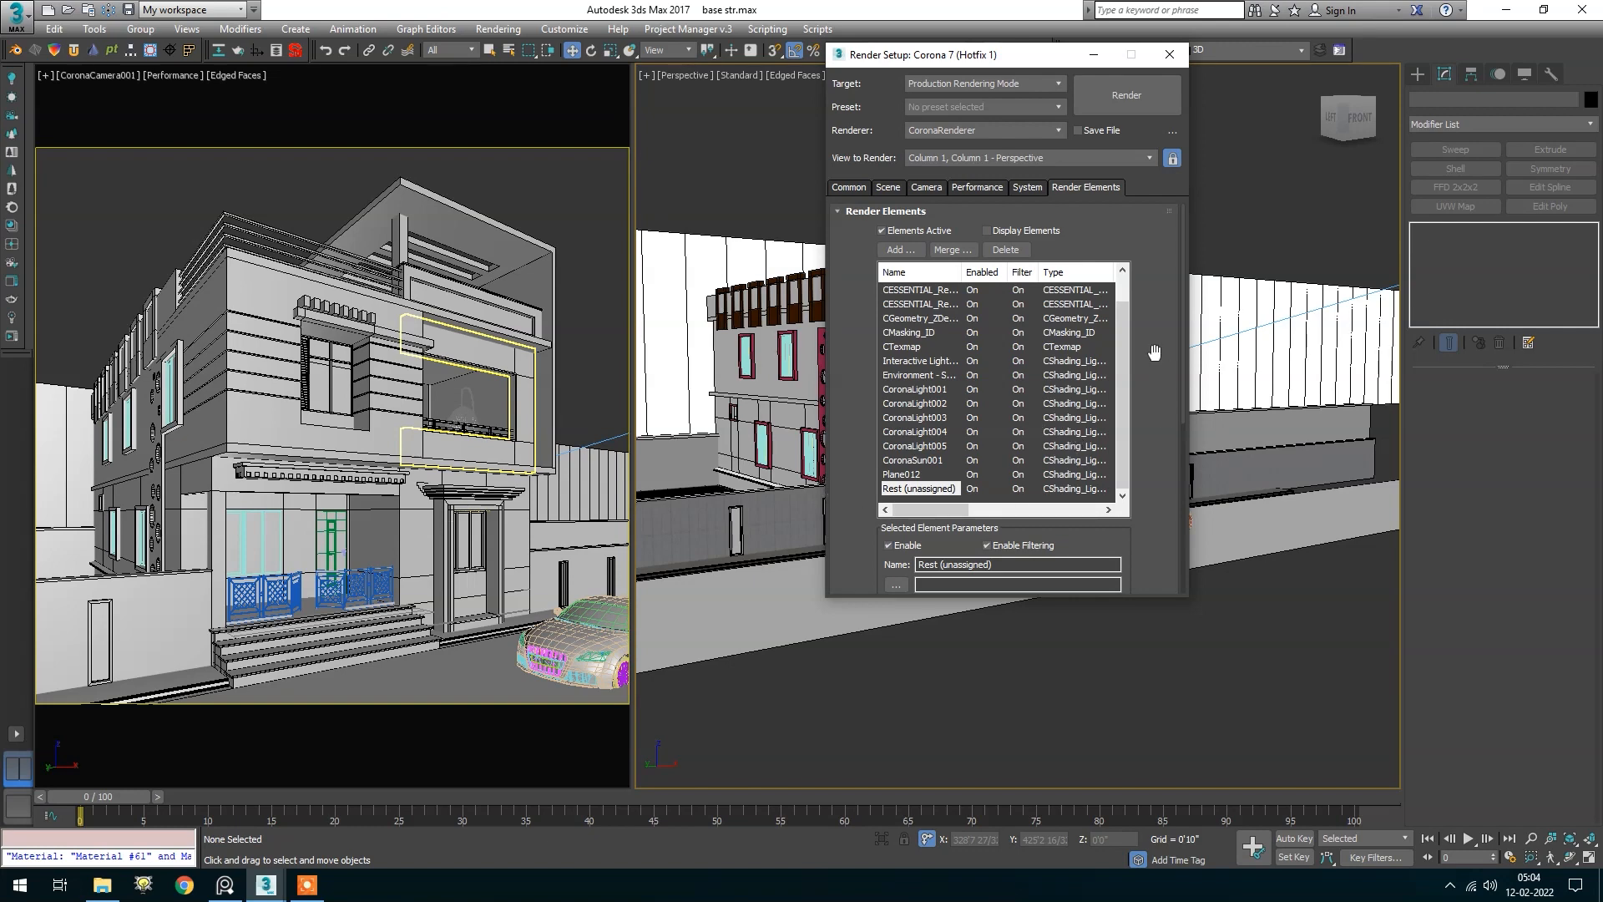
click(1168, 56)
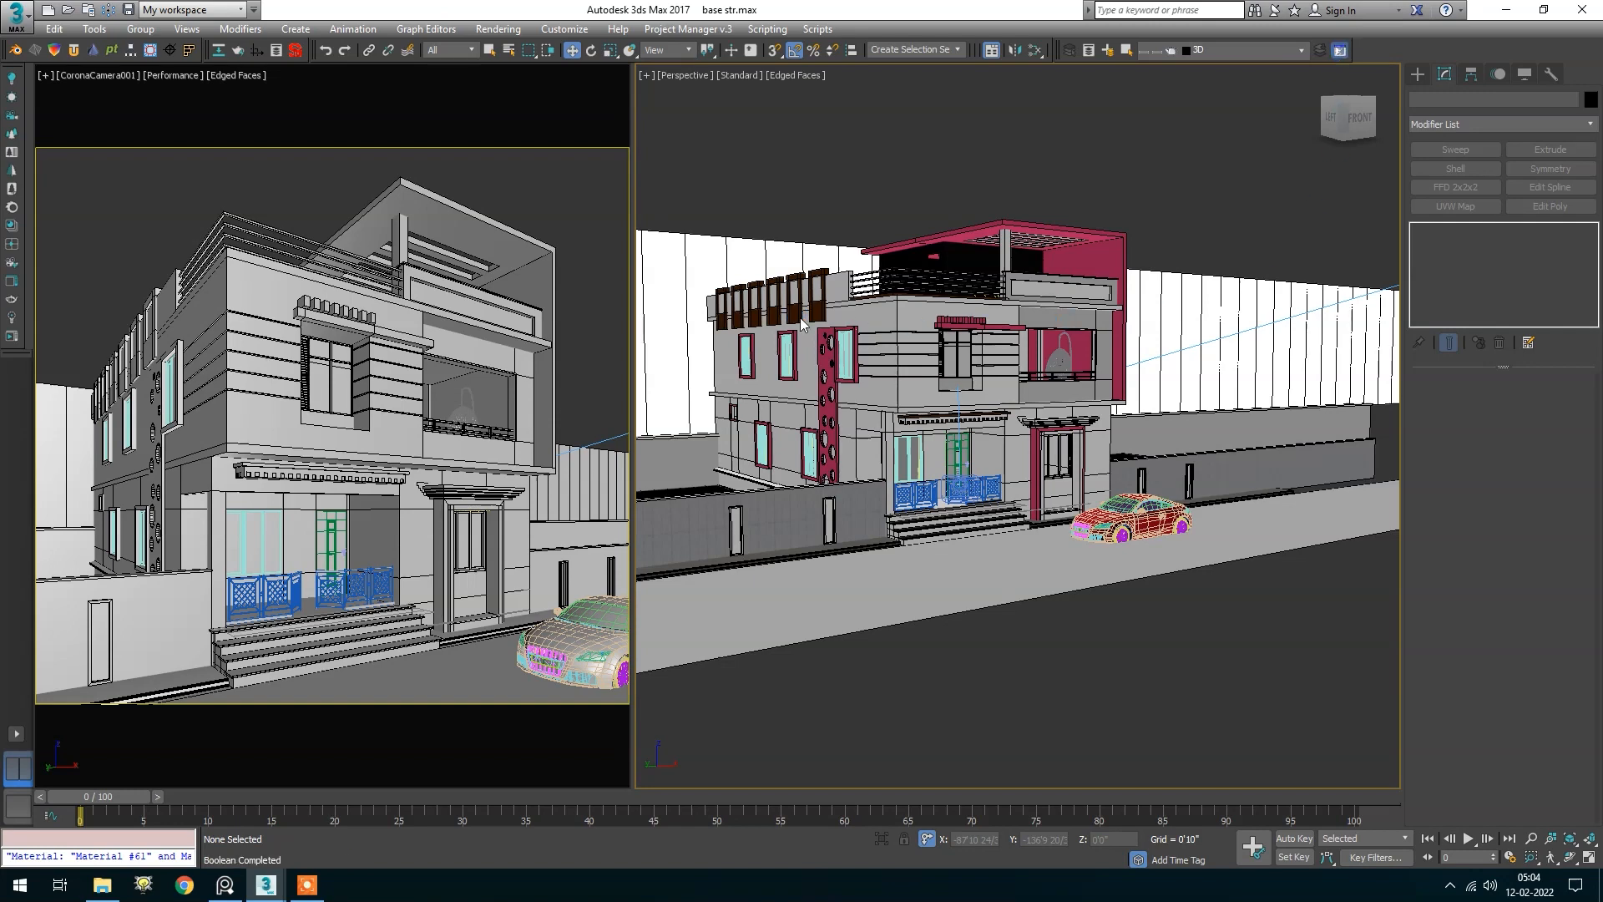
drag(848, 326, 963, 367)
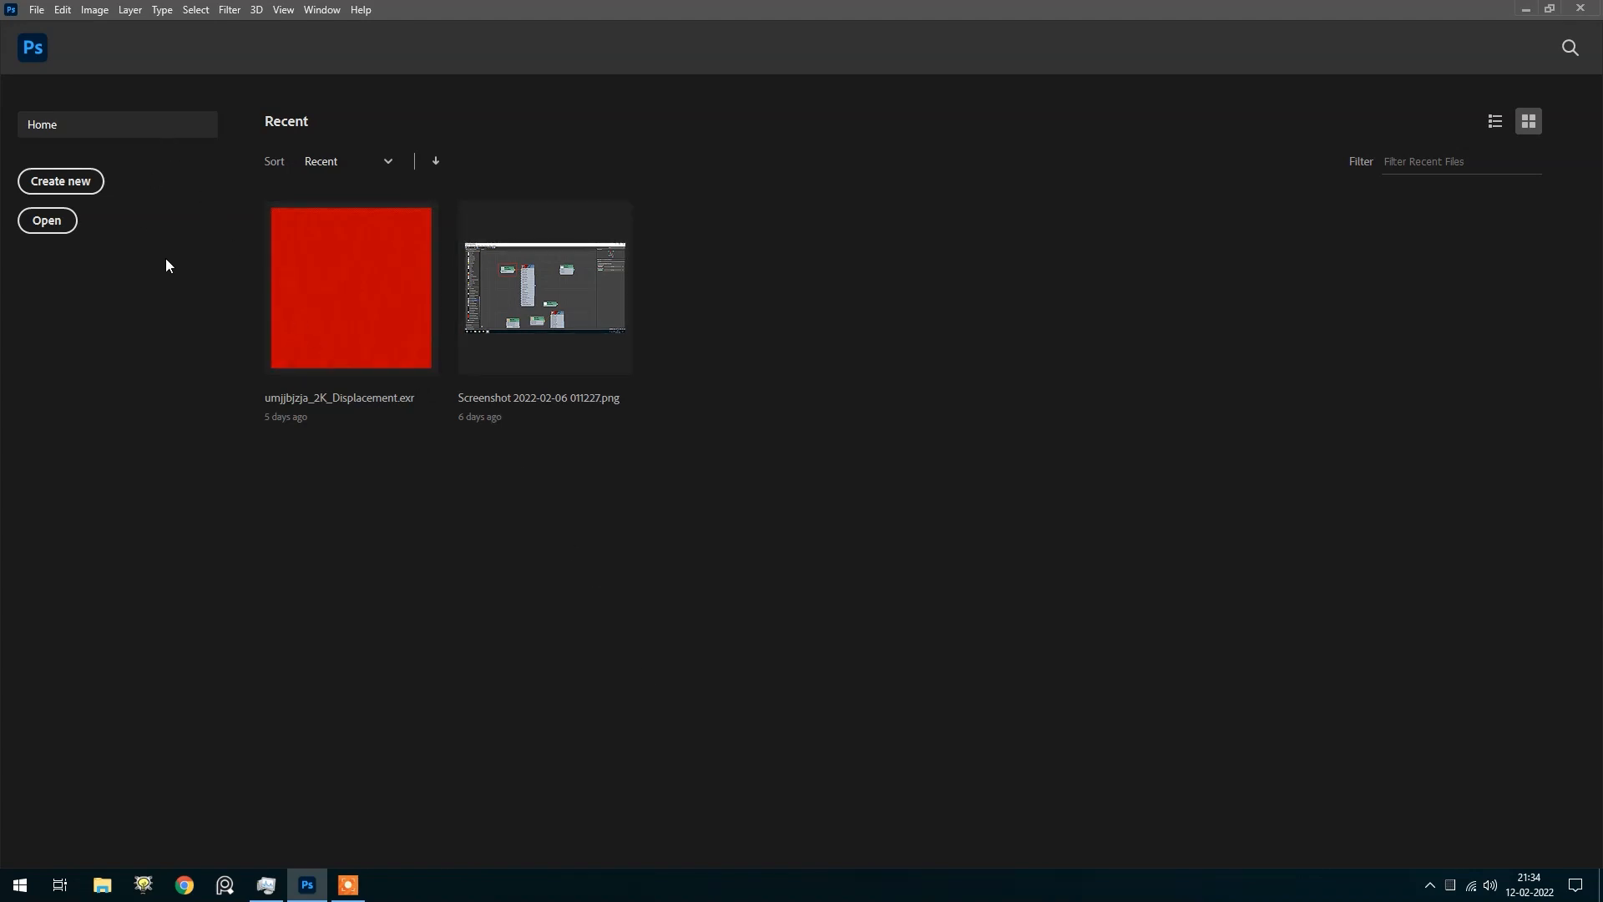
In Photoshop, start loading files into a stack and browse for the source files
click(43, 13)
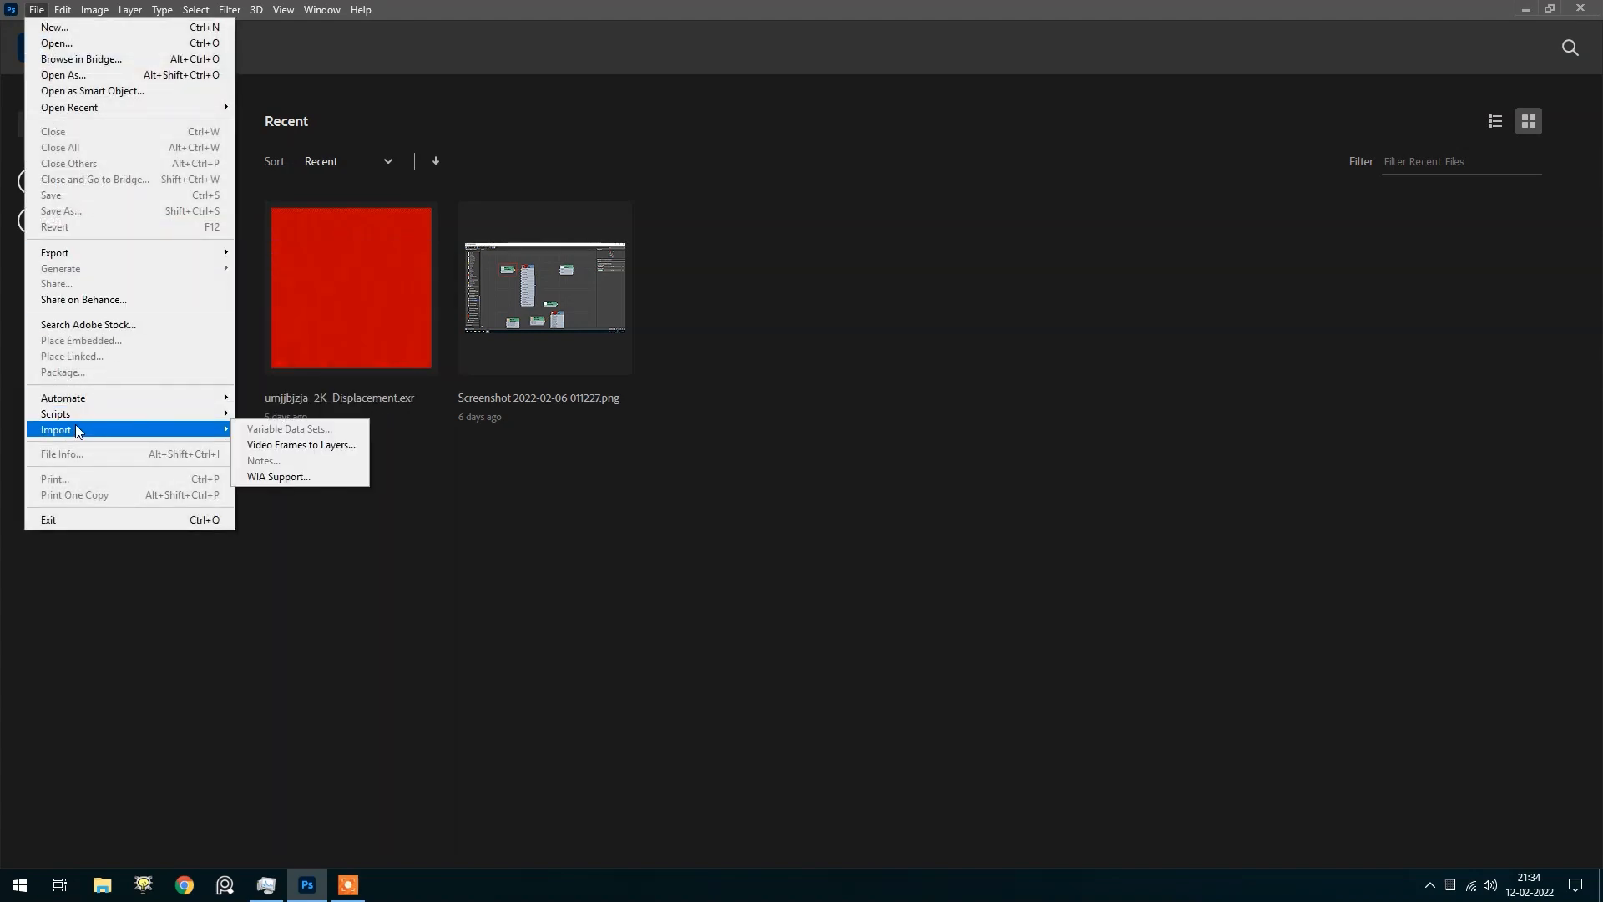
mouse_move(79, 417)
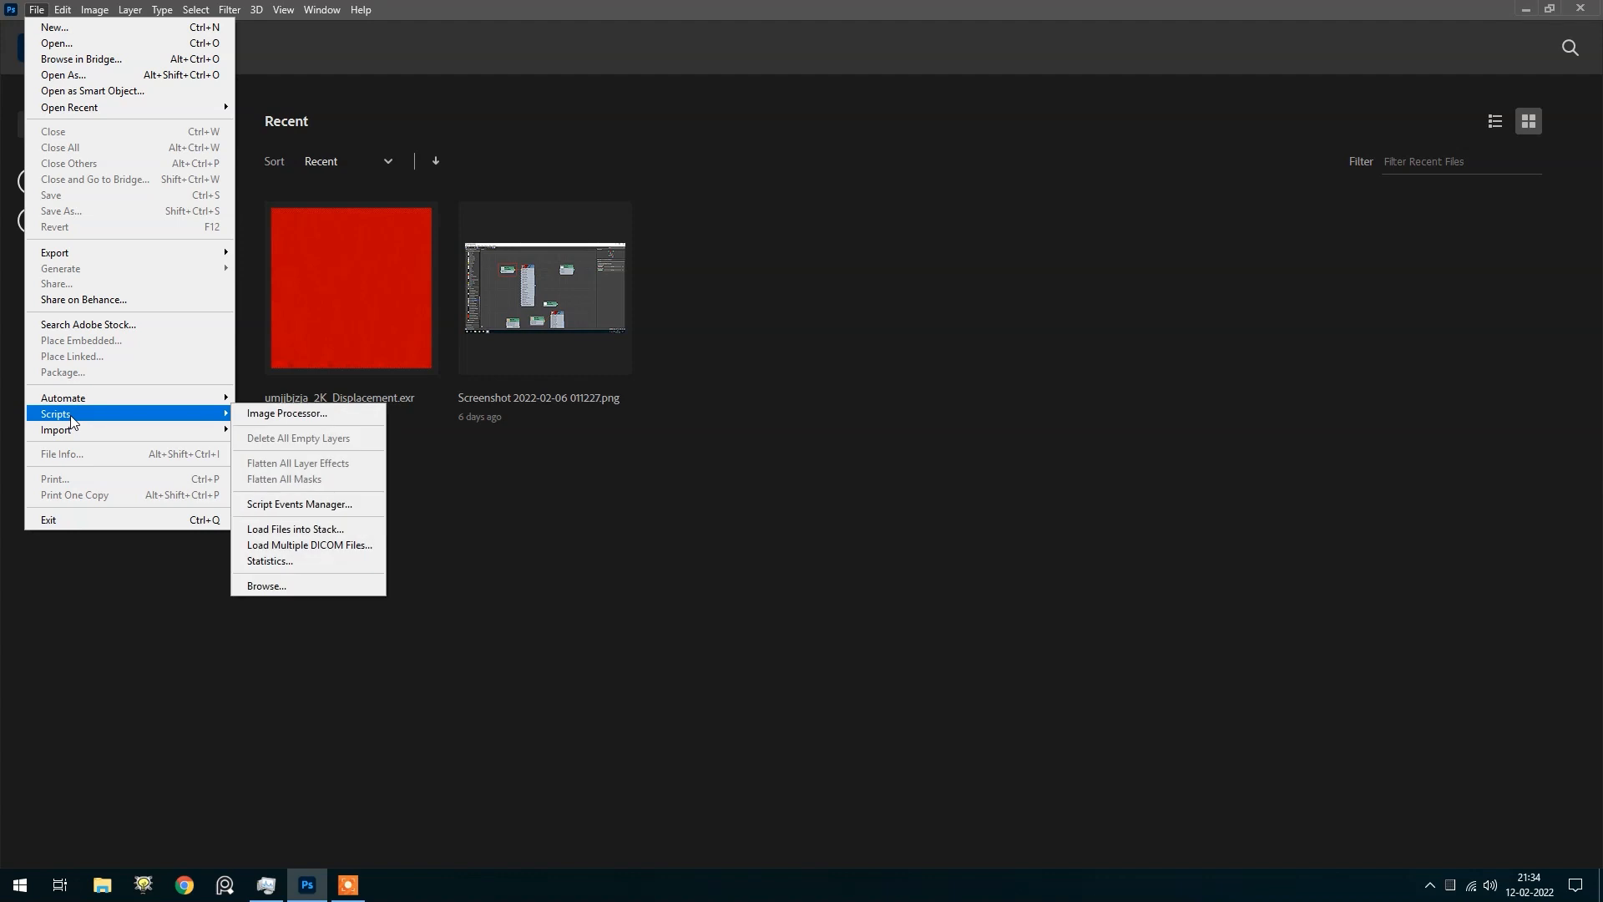
click(297, 531)
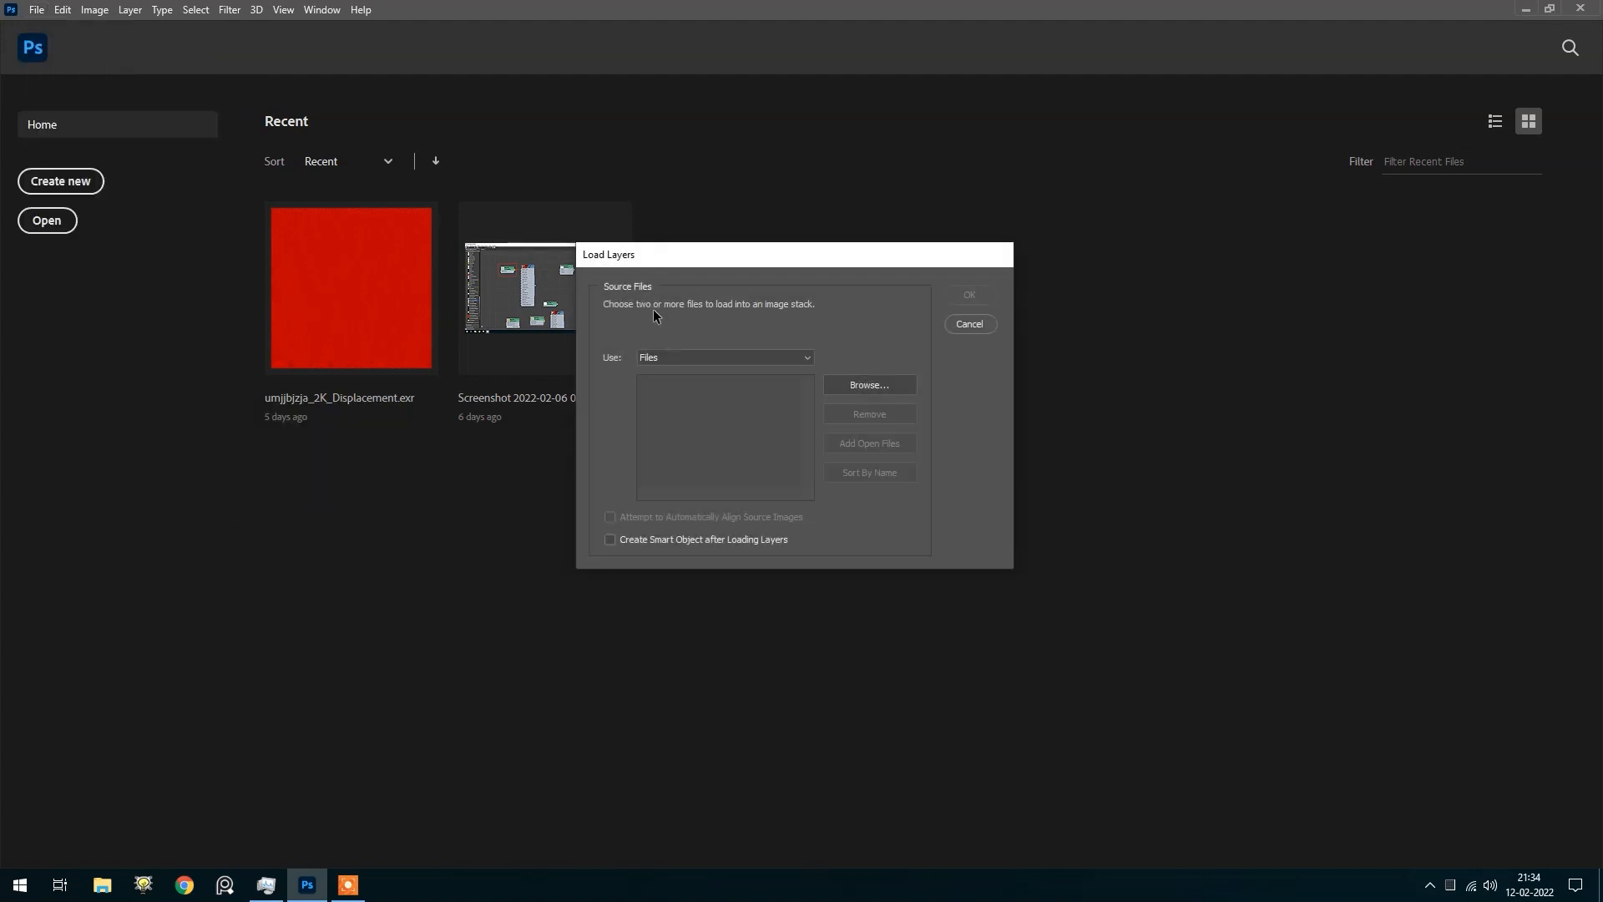
drag(703, 257, 627, 259)
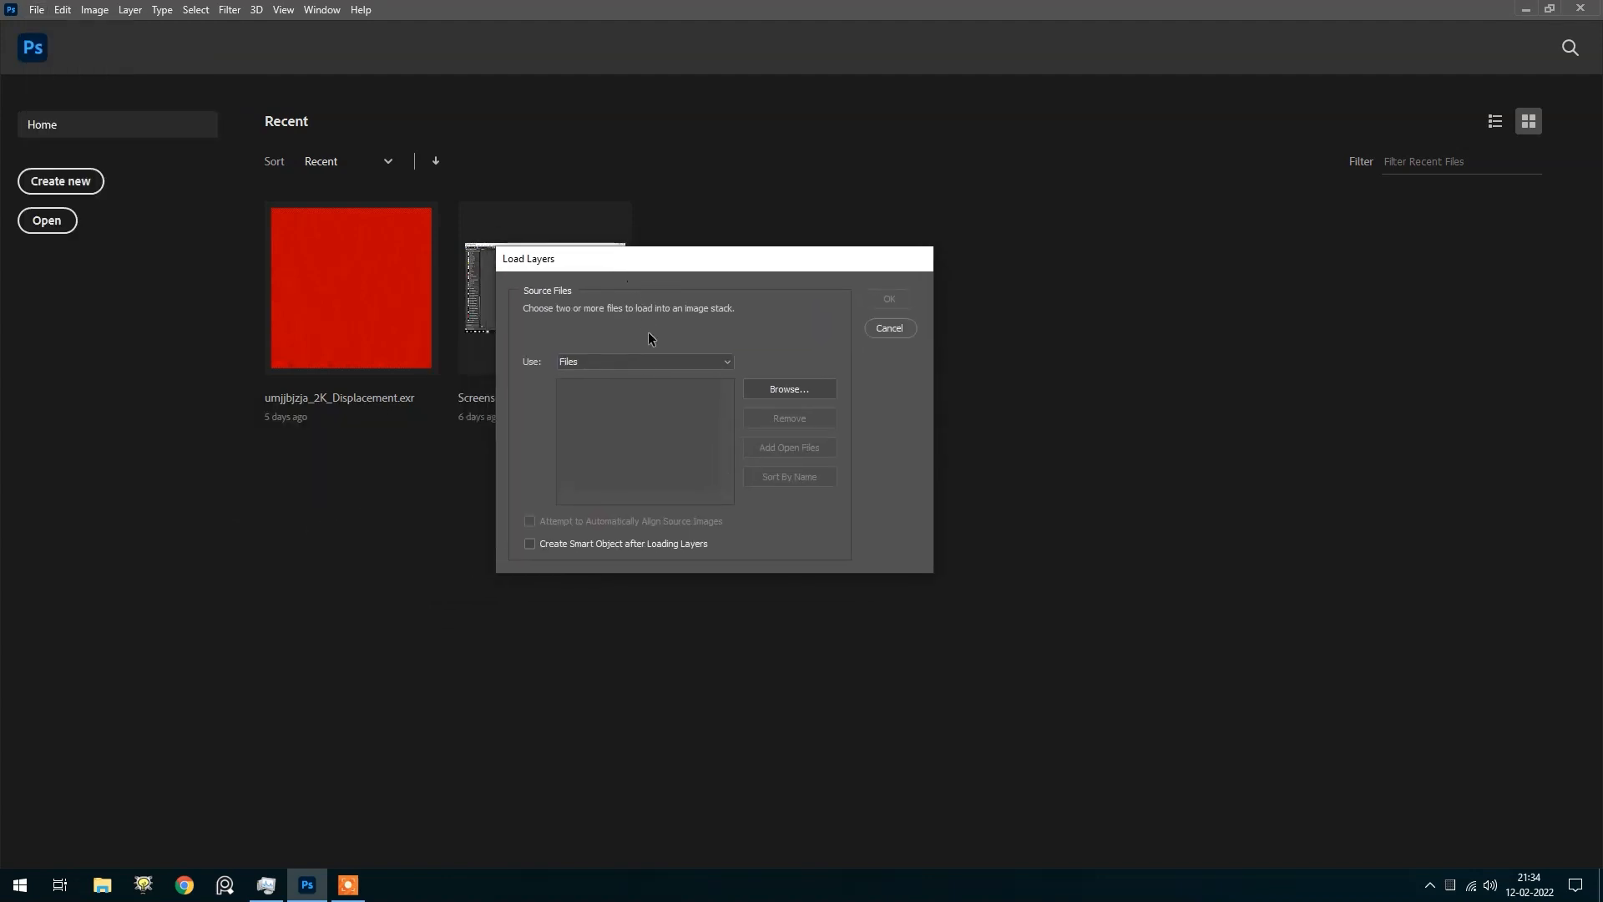
click(800, 391)
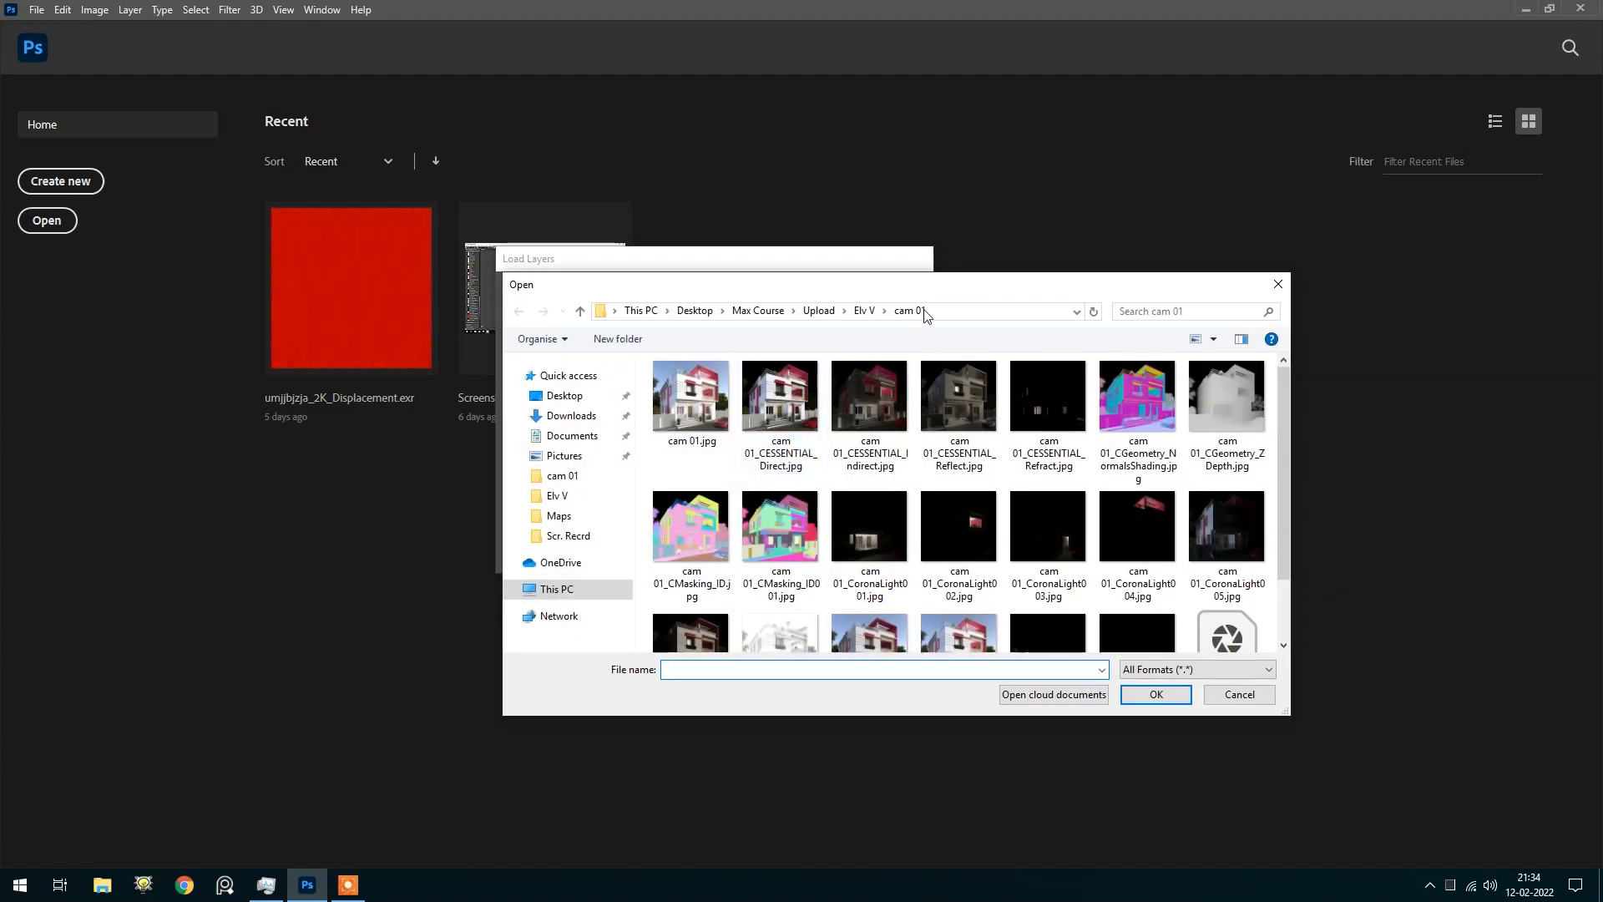
Load the cam 01 render passes from cam 01_CESSENTIAL_Direct.jpg through cam 01_Plane012.jpg as layers, leaving out the beauty render and EXR file
drag(918, 294, 817, 249)
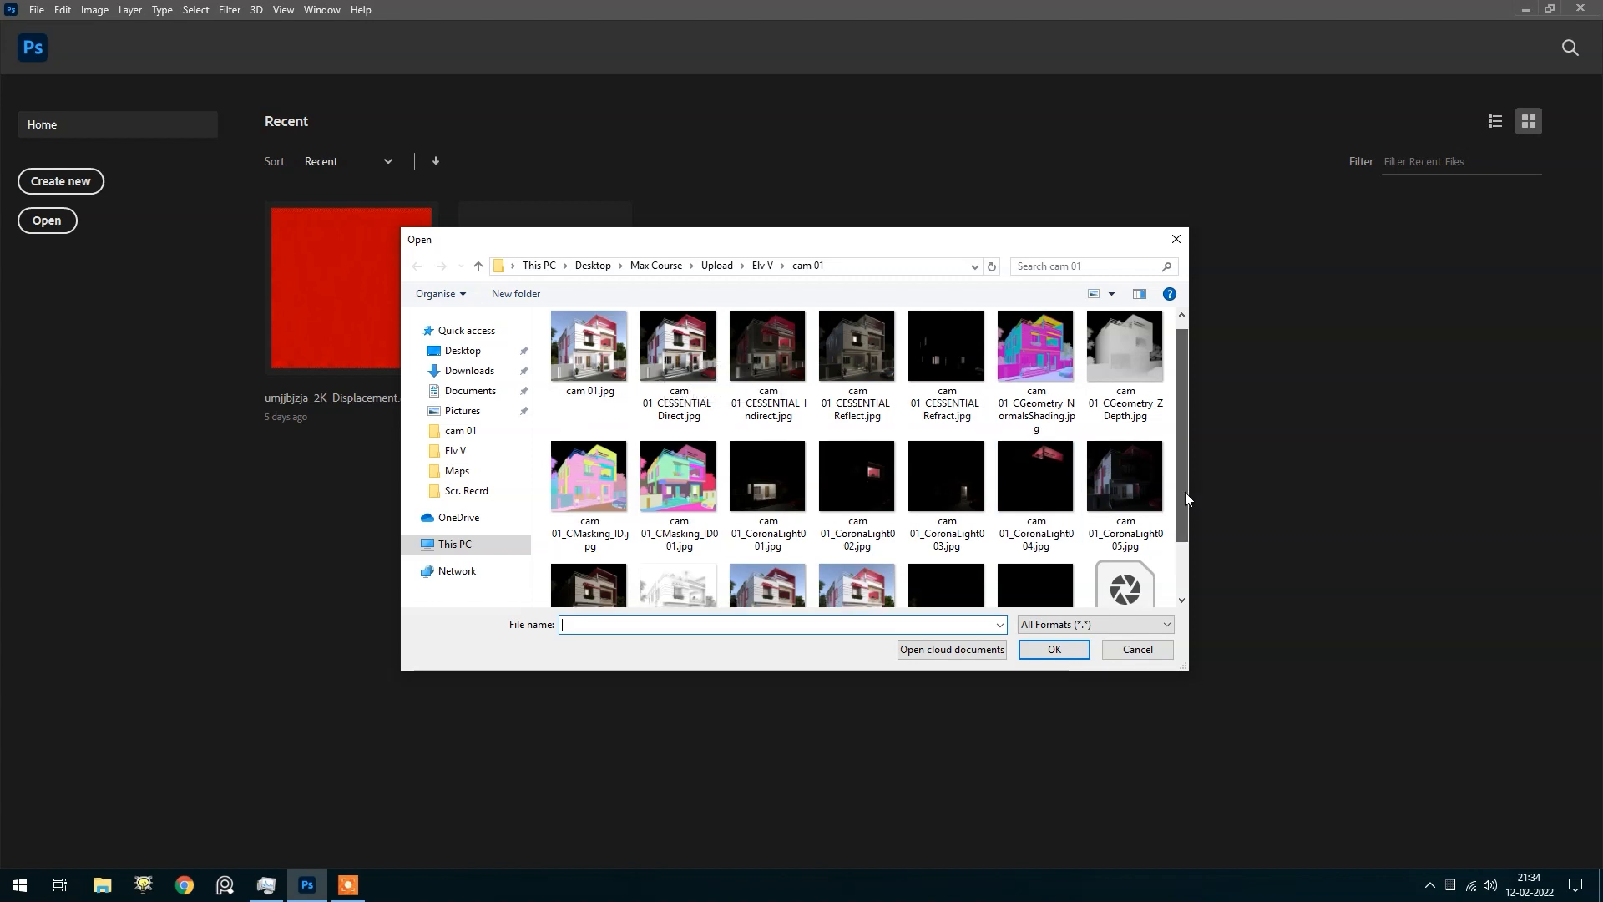
scroll(1185, 493, down, 1)
click(678, 338)
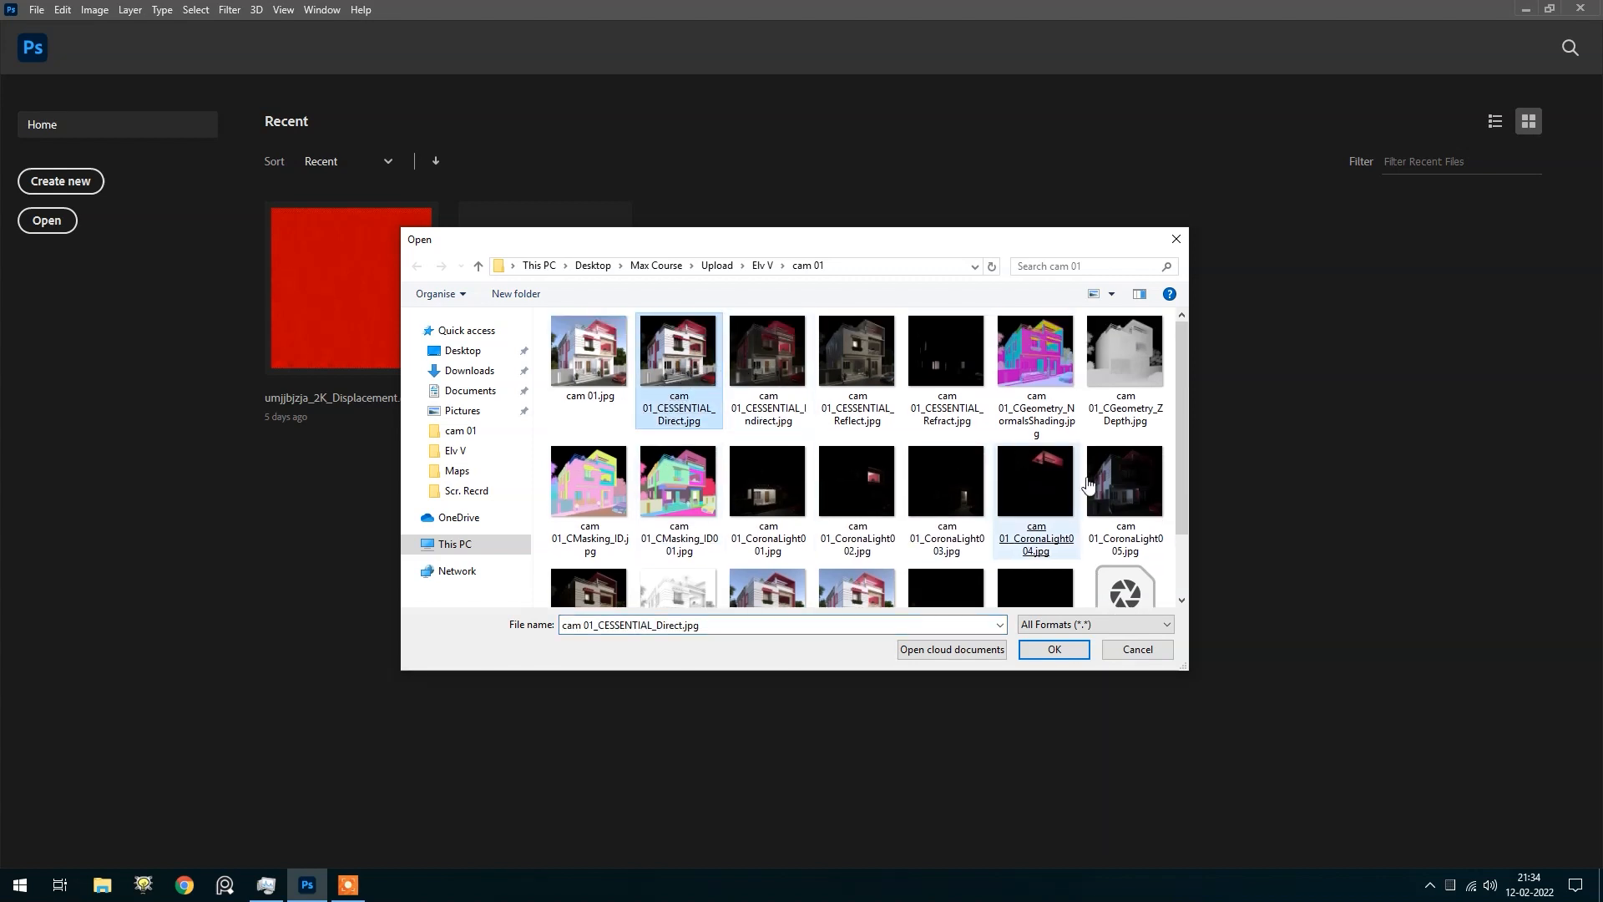
drag(1184, 489, 1179, 544)
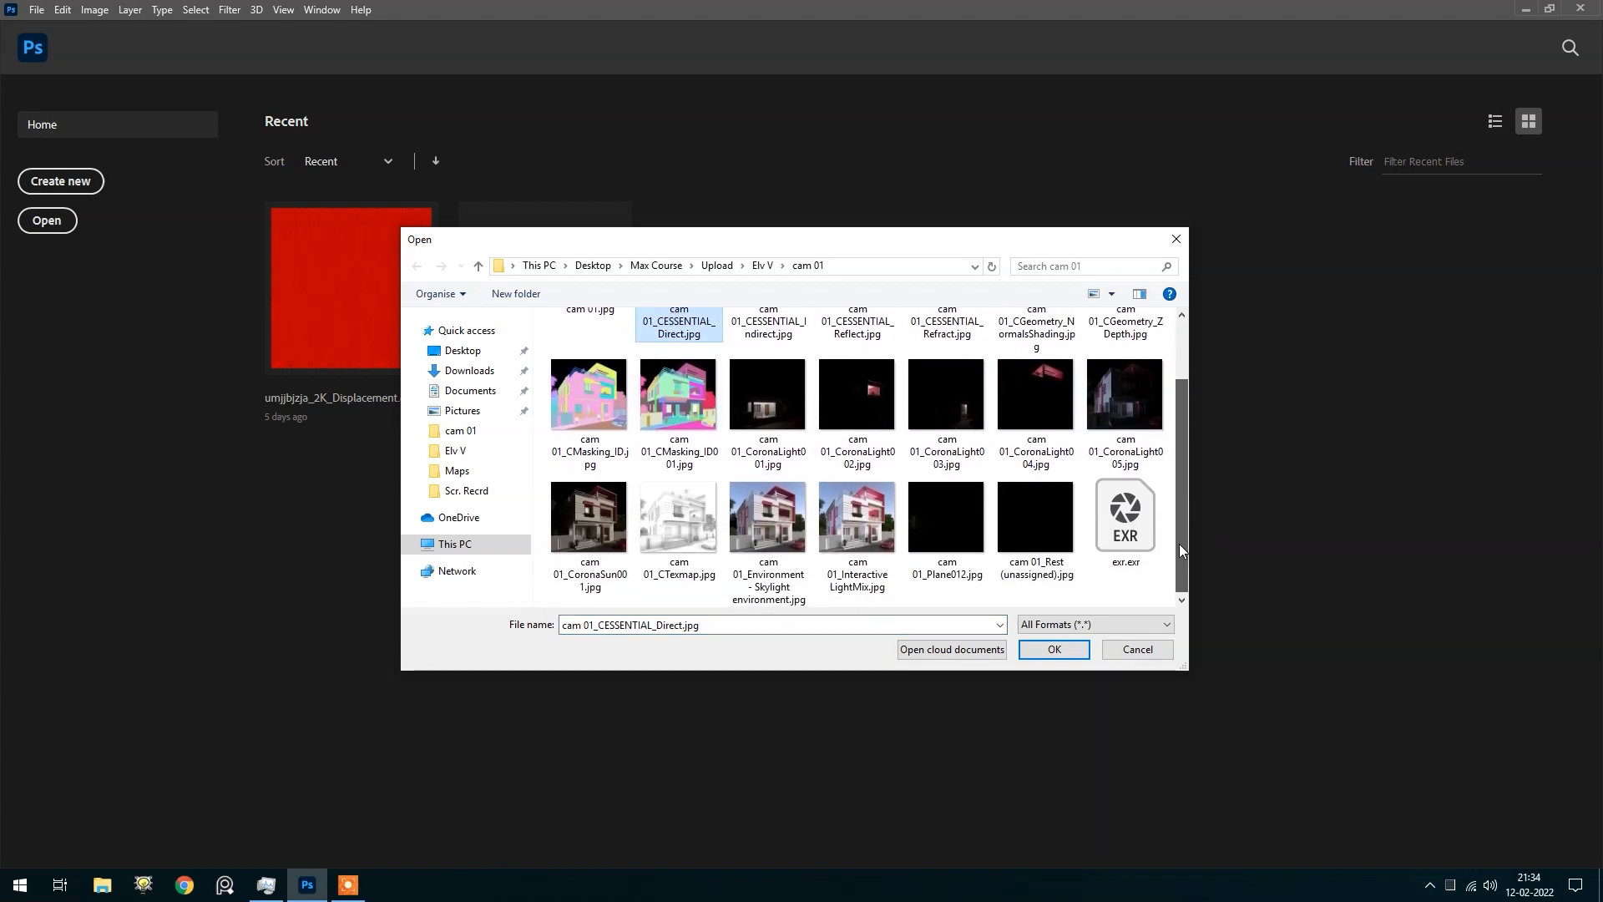
shift+click(950, 538)
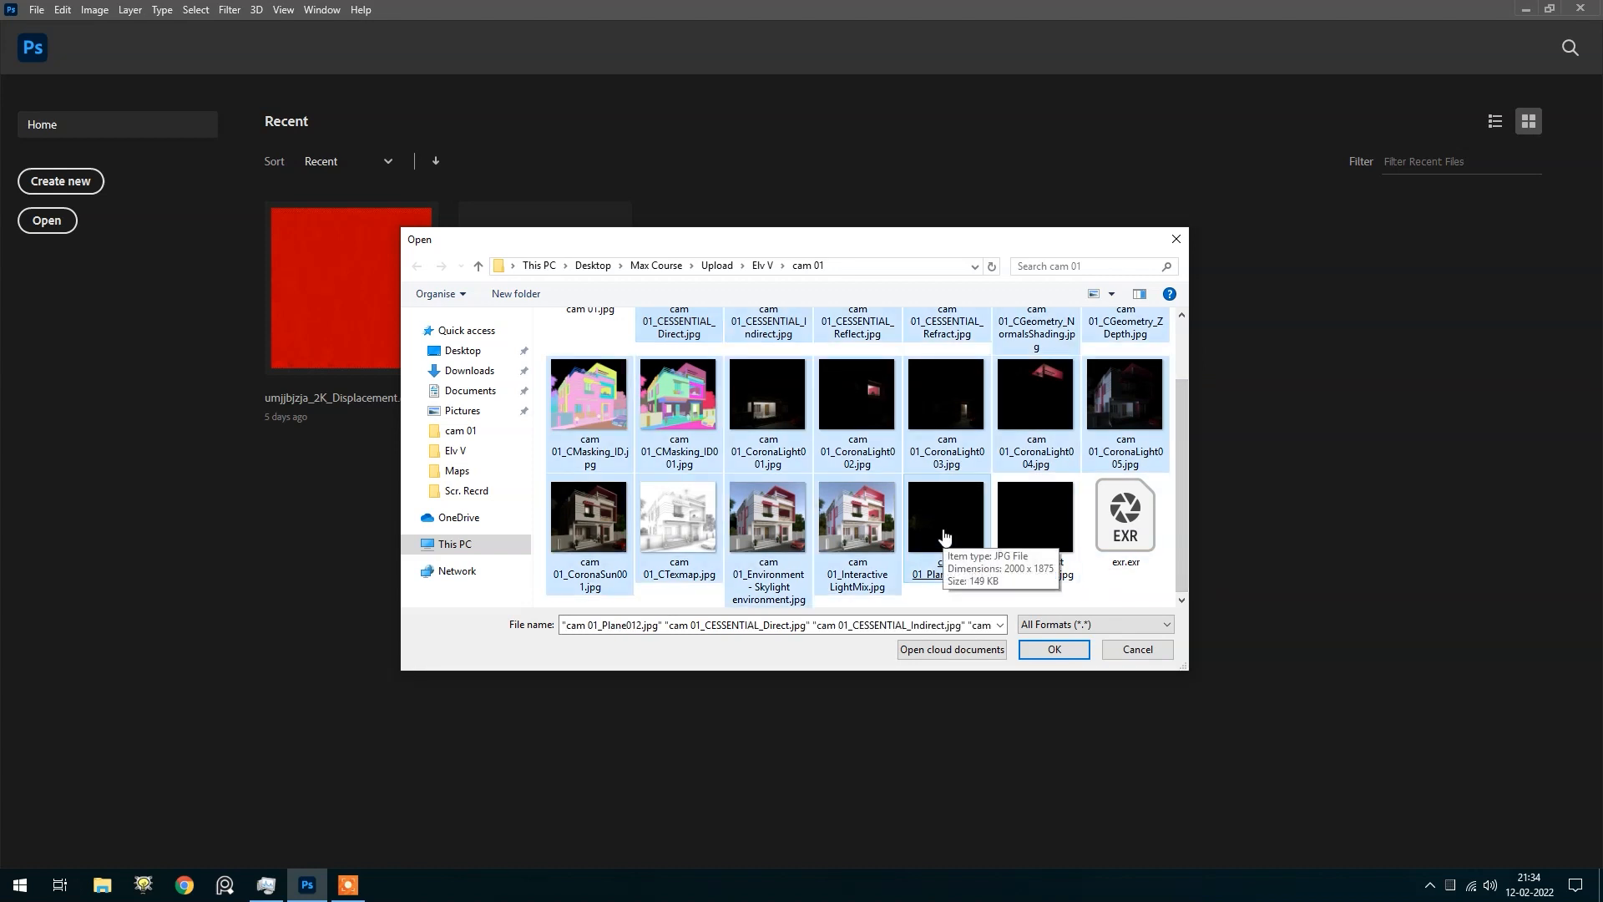
click(1052, 651)
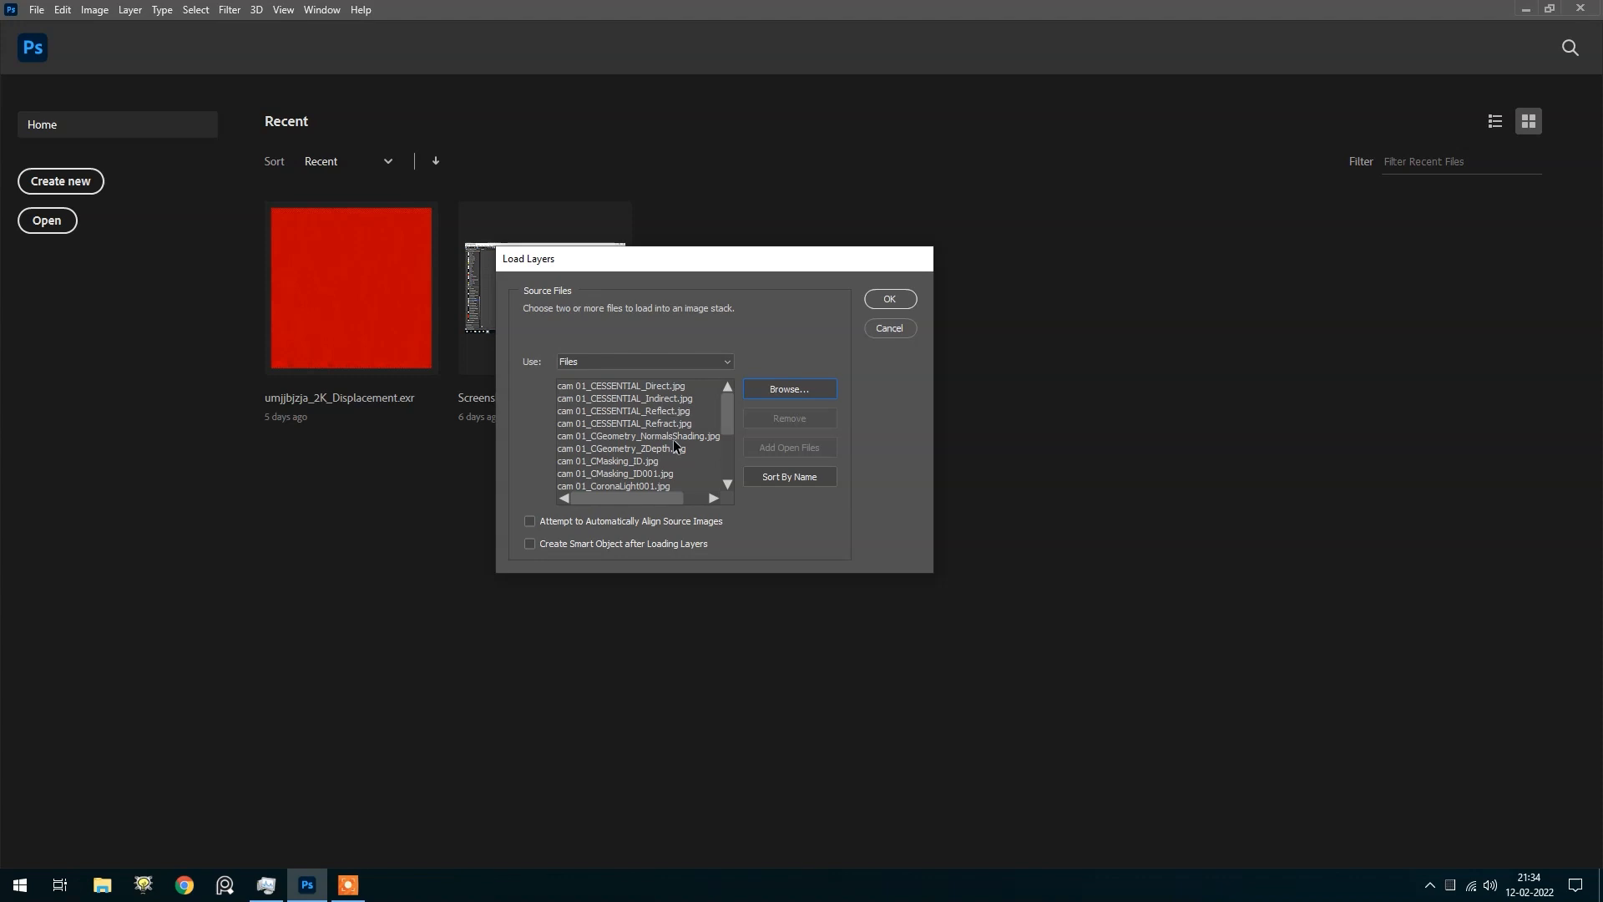
scroll(673, 439, down, 3)
scroll(673, 443, up, 3)
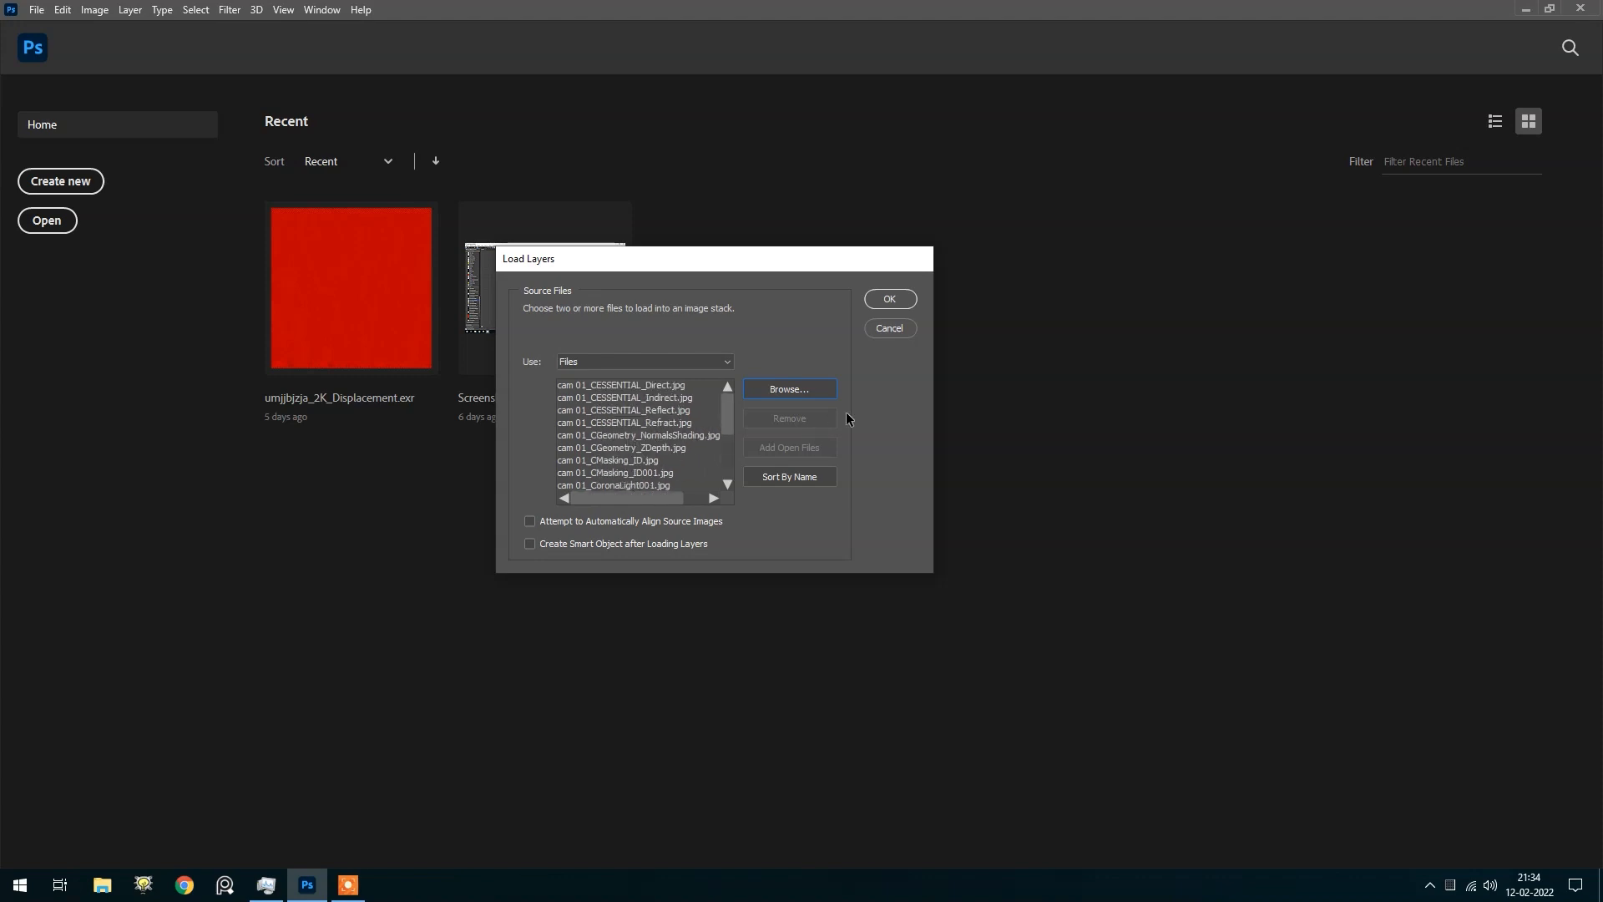
click(888, 299)
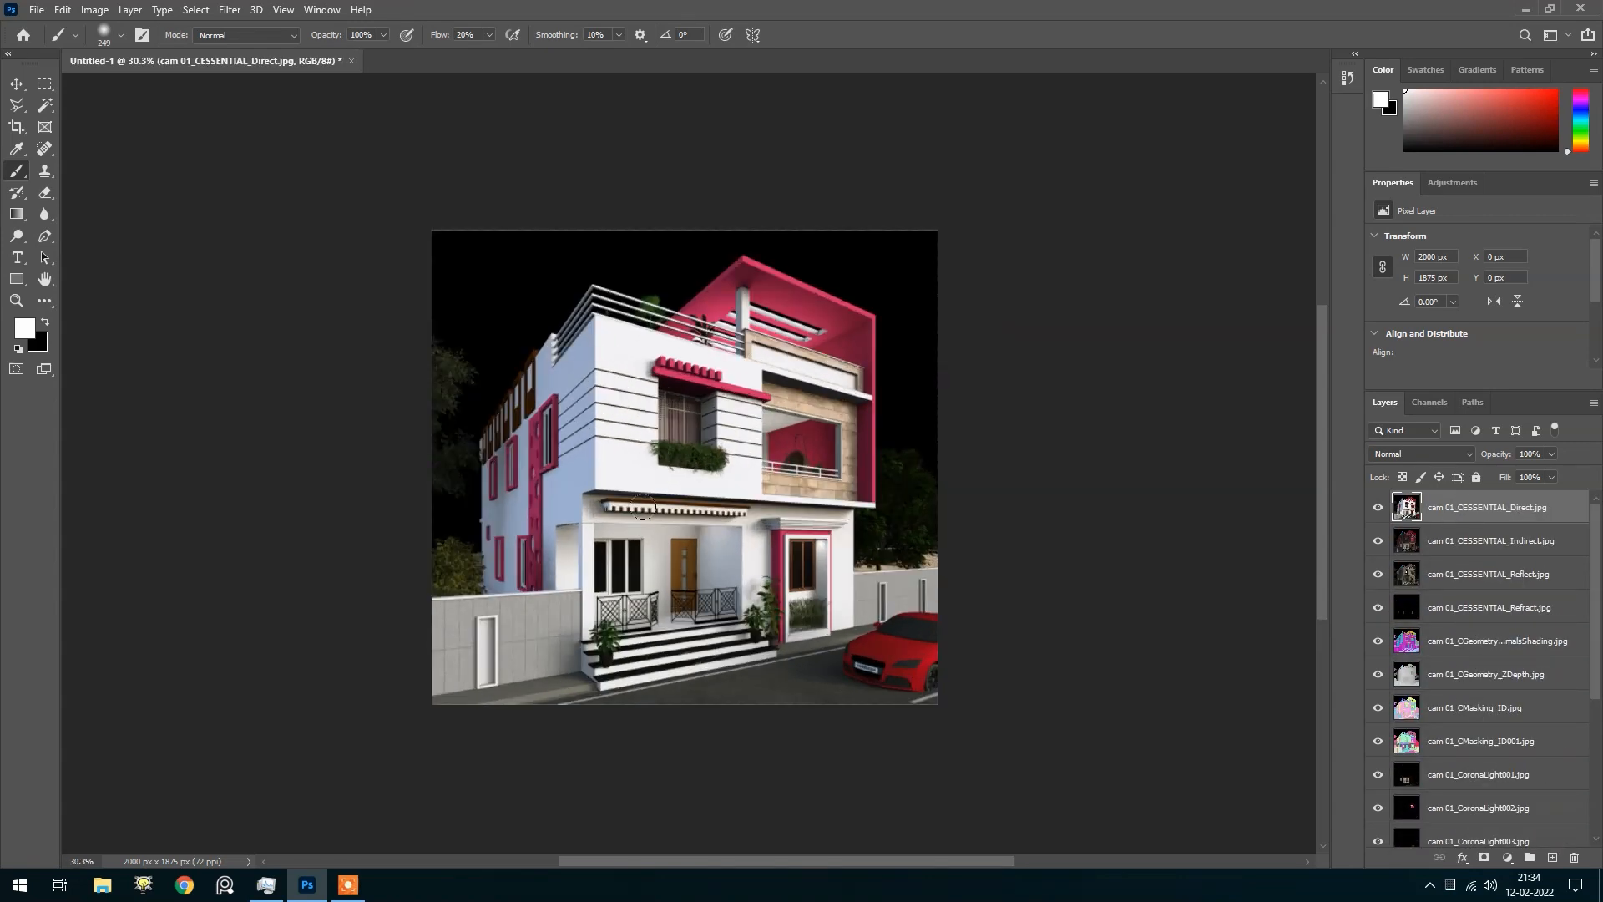
Group the CoronaLight001 to CoronaLight005, CoronaSun001 and Environment skylight layers
scroll(1503, 660, down, 3)
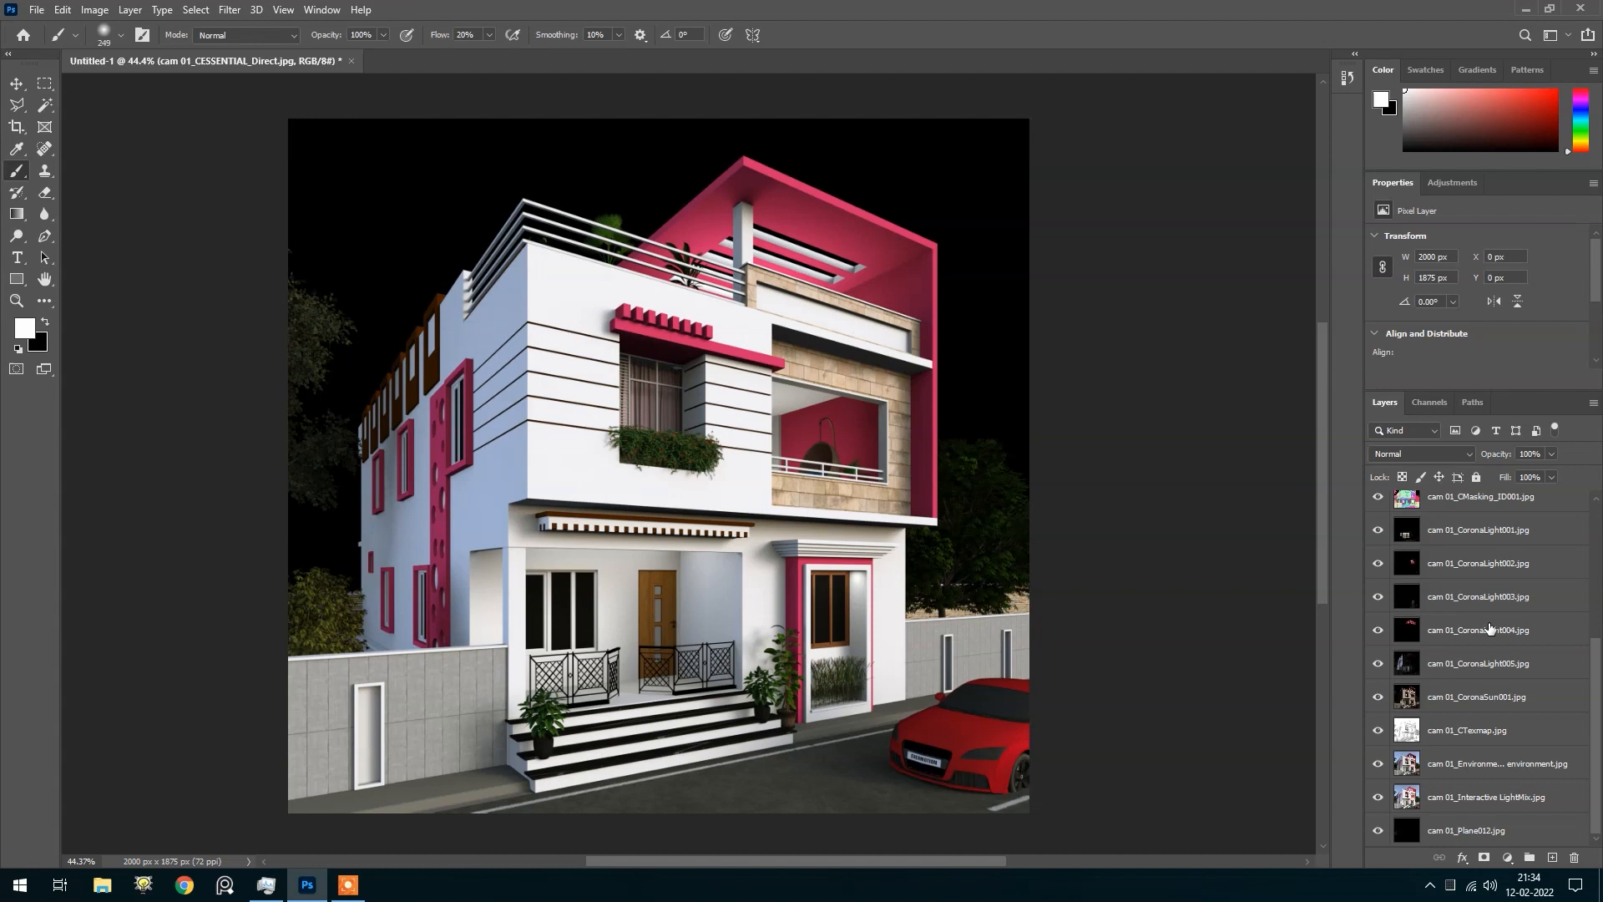
scroll(1493, 624, up, 3)
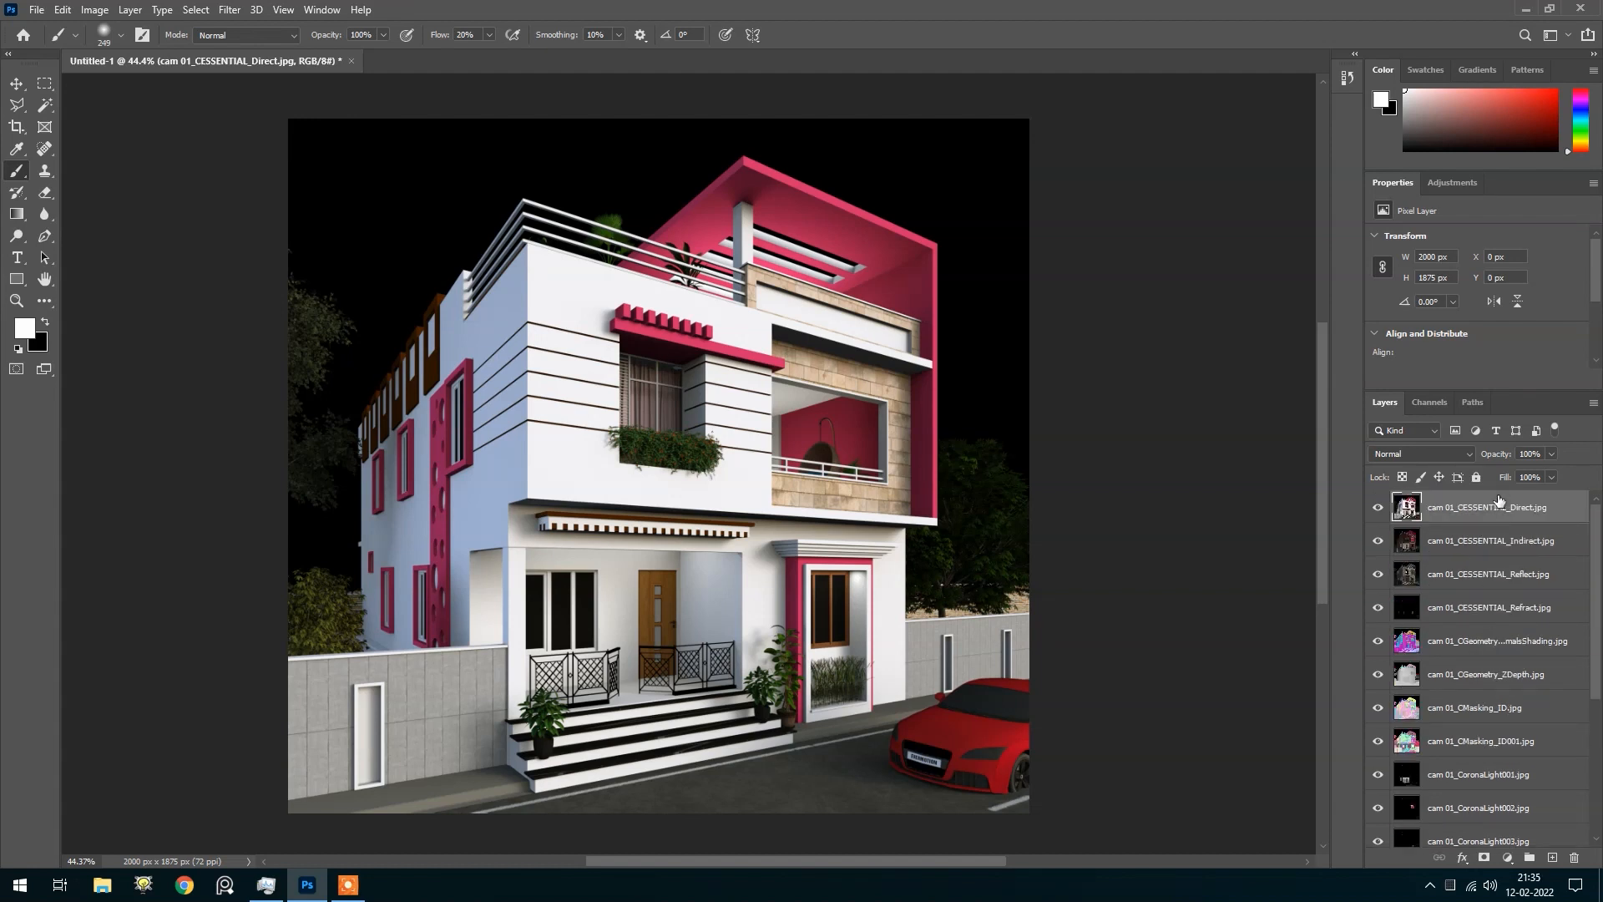
scroll(1498, 651, down, 3)
scroll(1501, 643, up, 1)
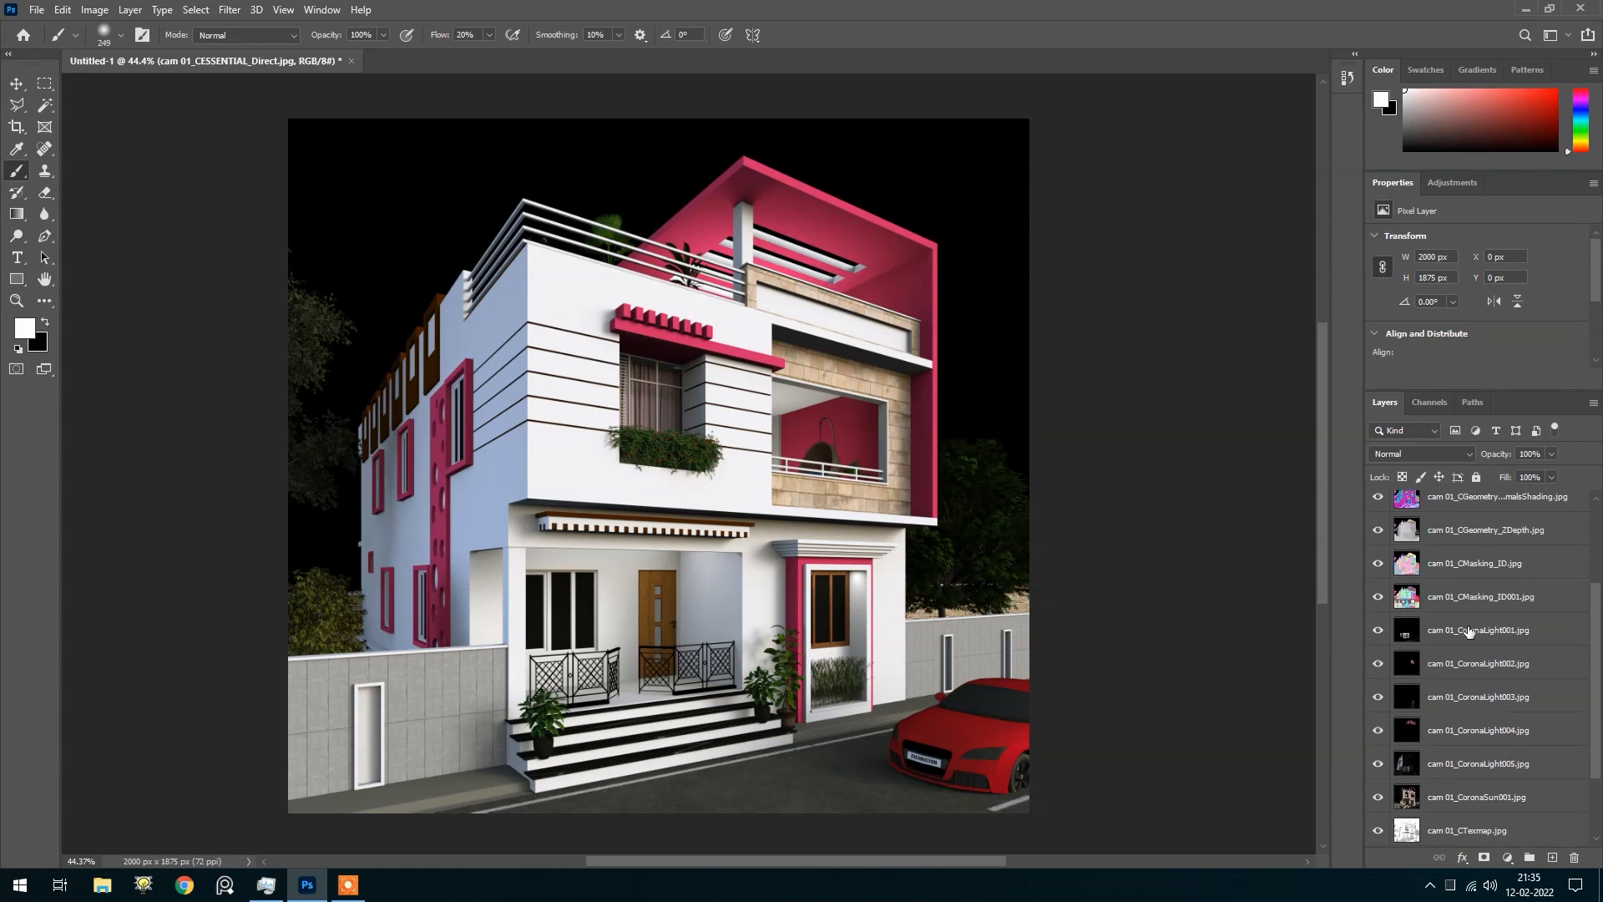
click(1468, 632)
scroll(1518, 635, down, 3)
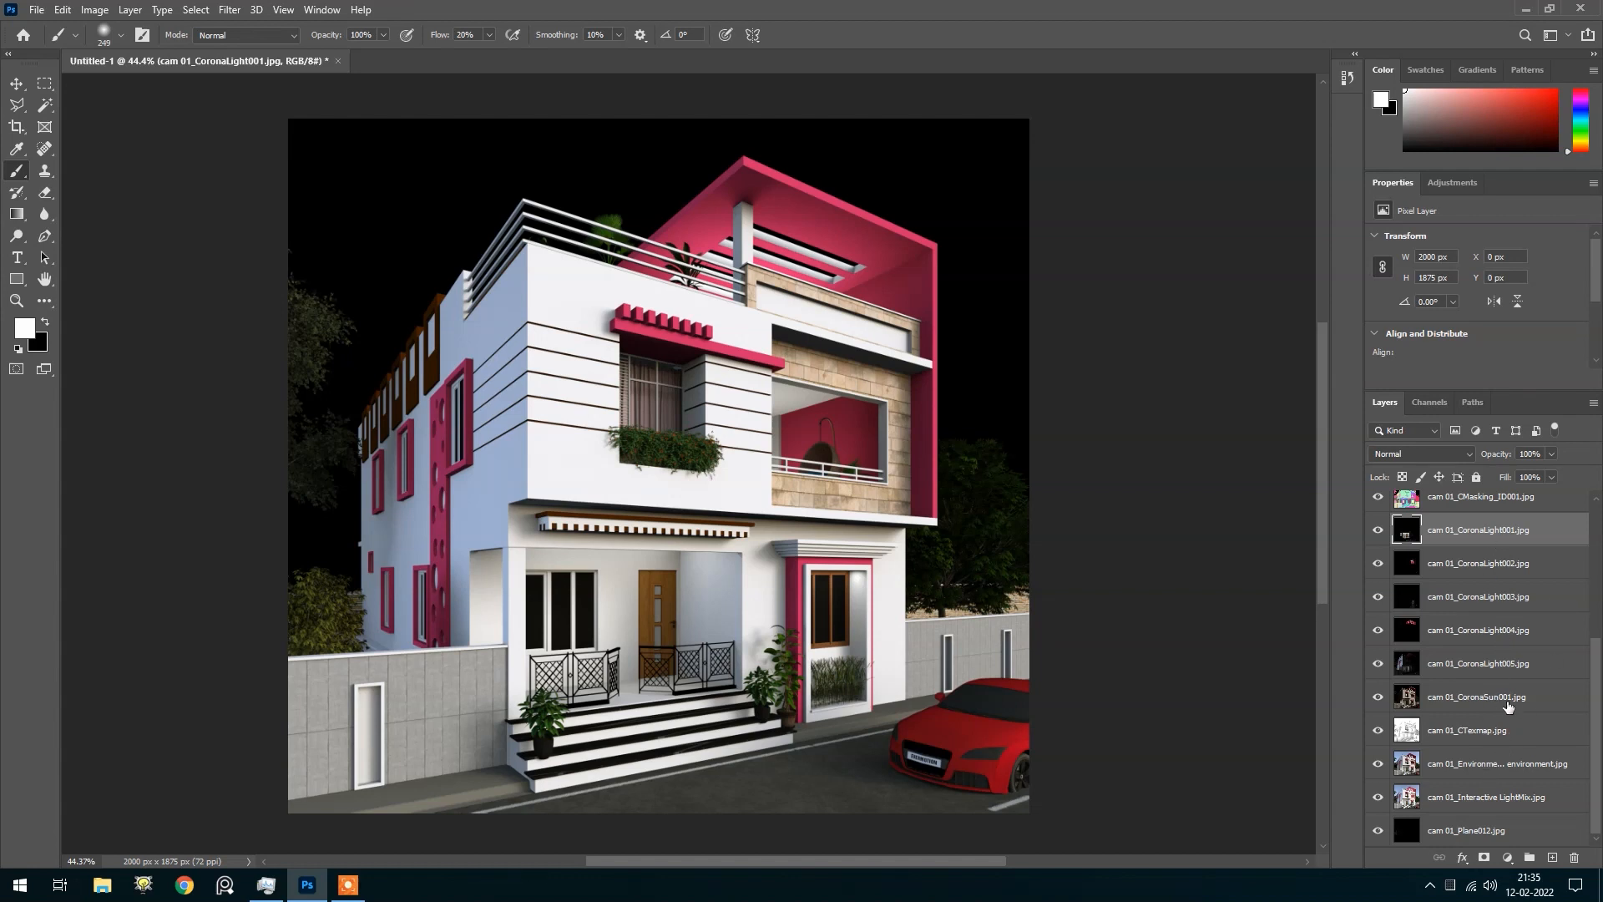
shift+click(1463, 695)
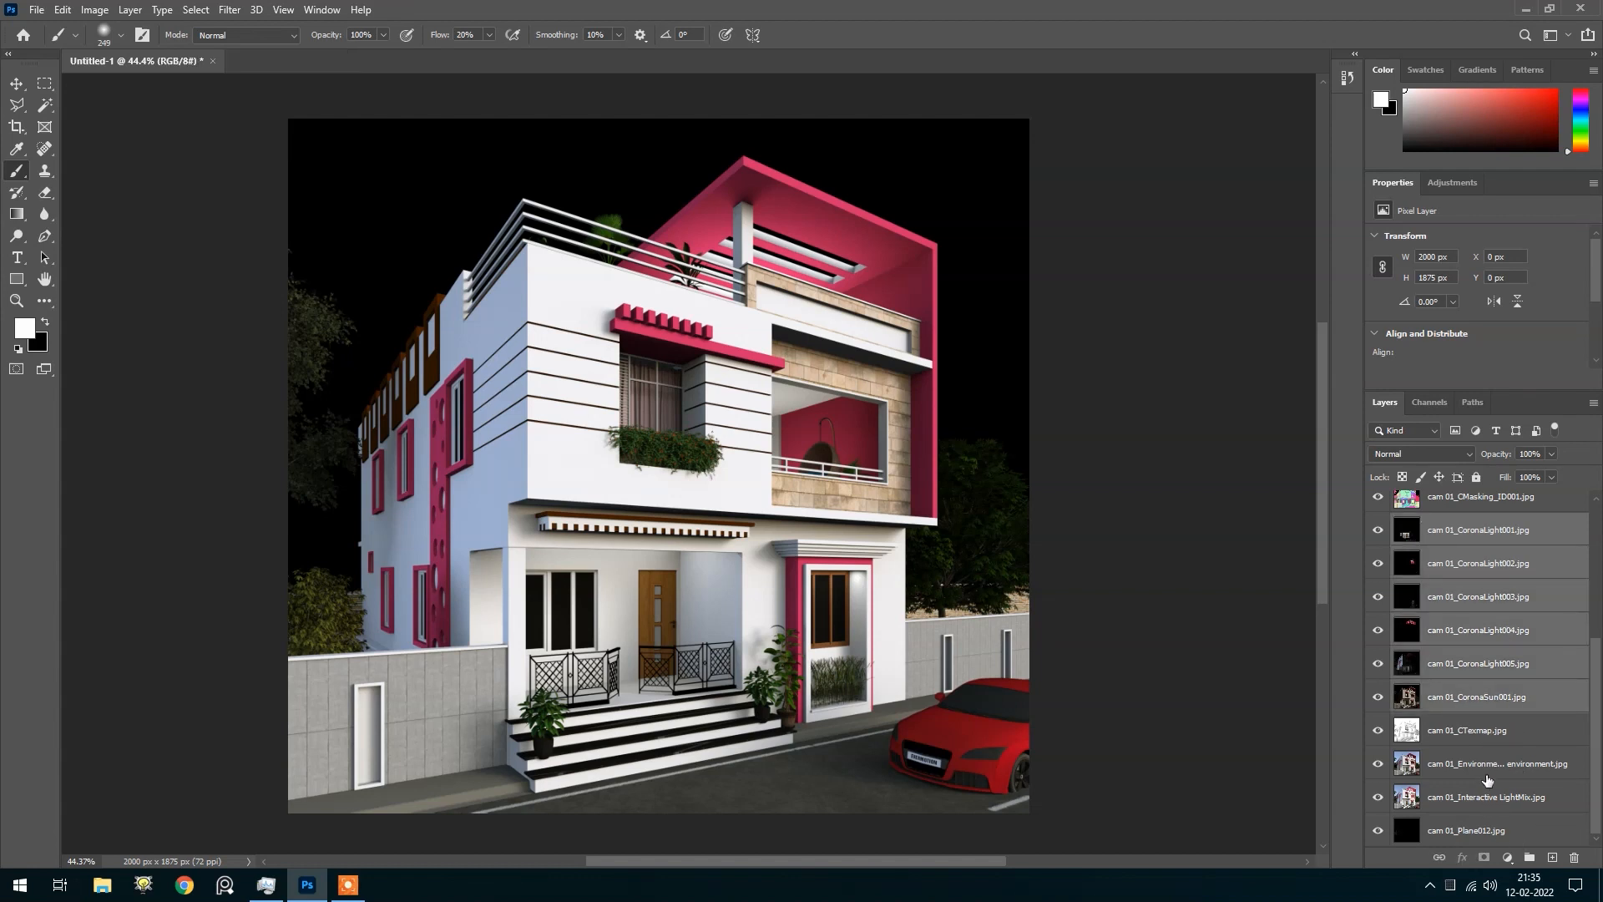
ctrl+click(1489, 764)
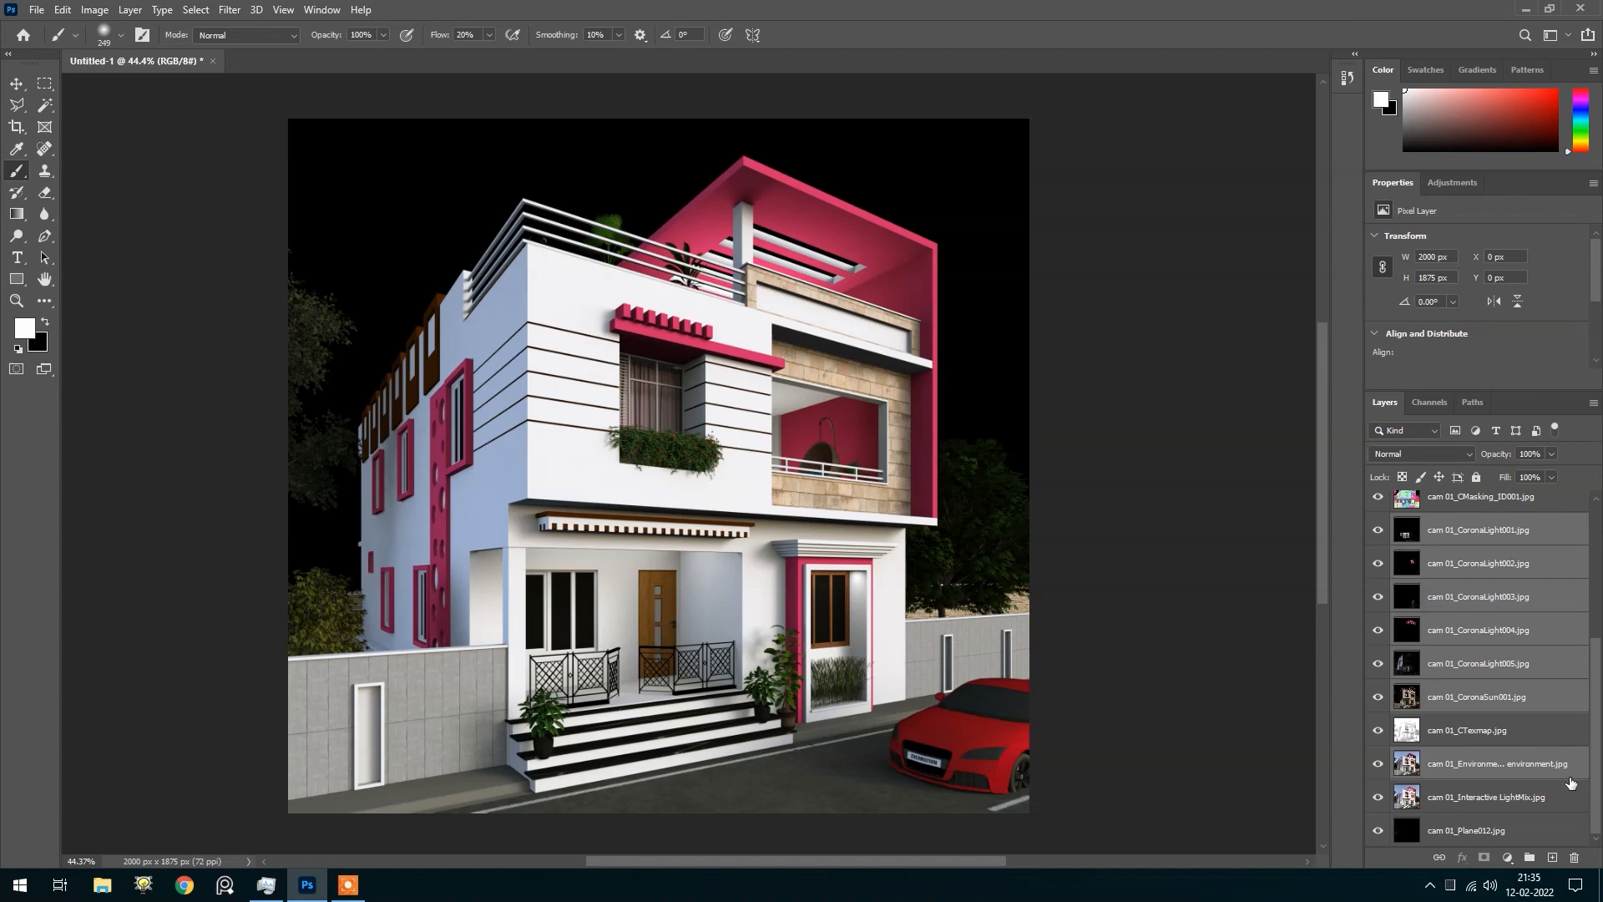
key(ctrl+g)
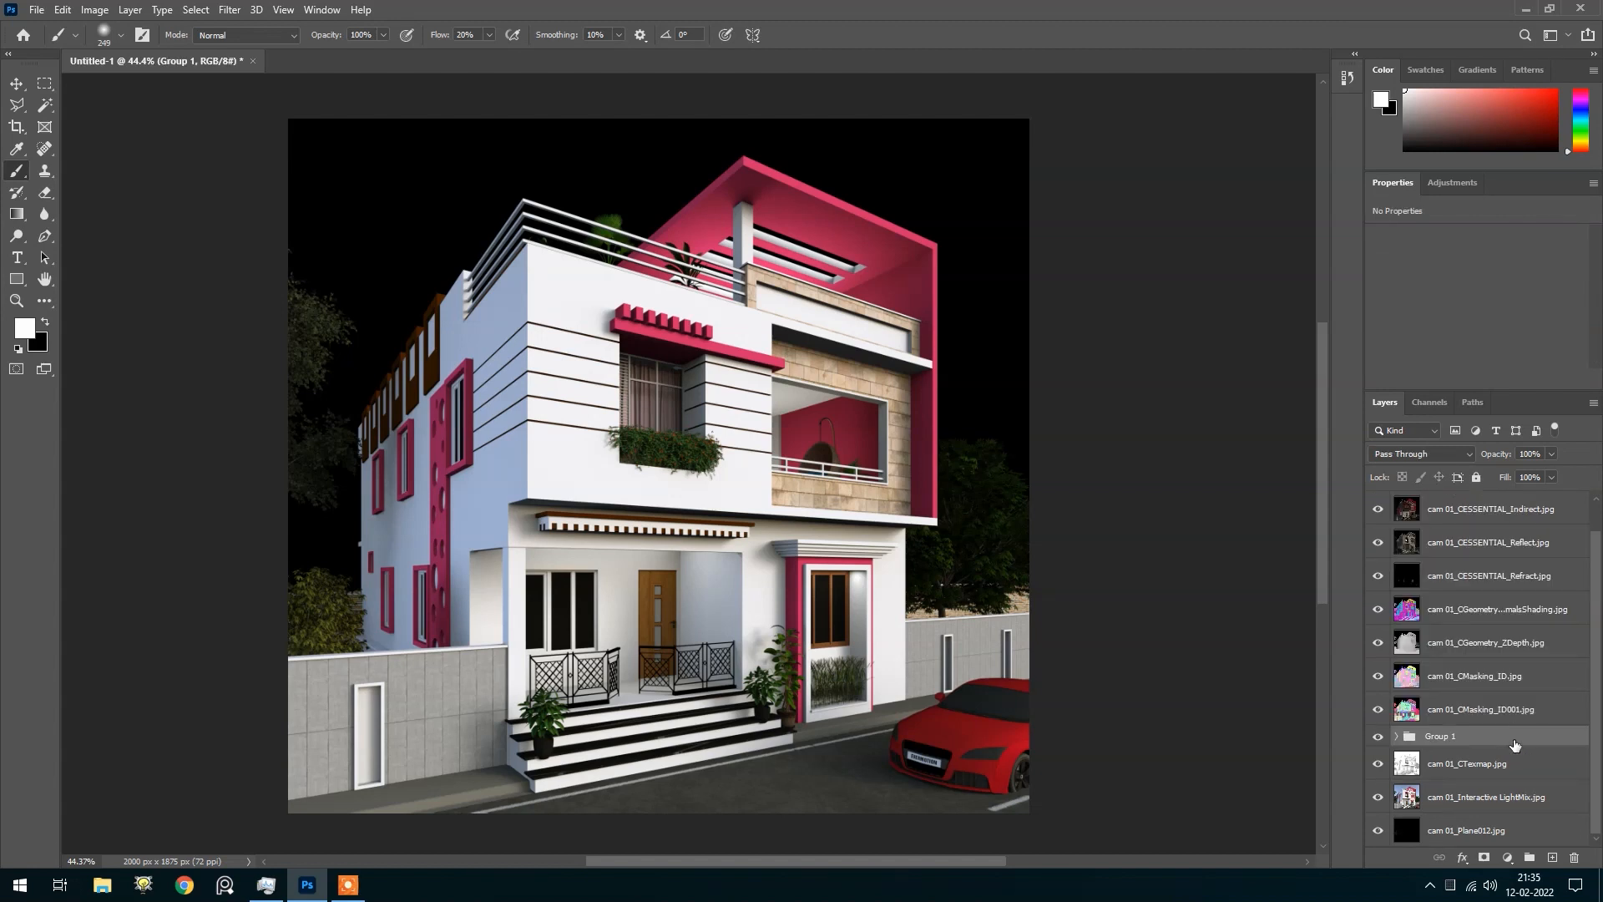
Rename the new group of light layers as "Light passes"
double_click(1449, 735)
text(Light p)
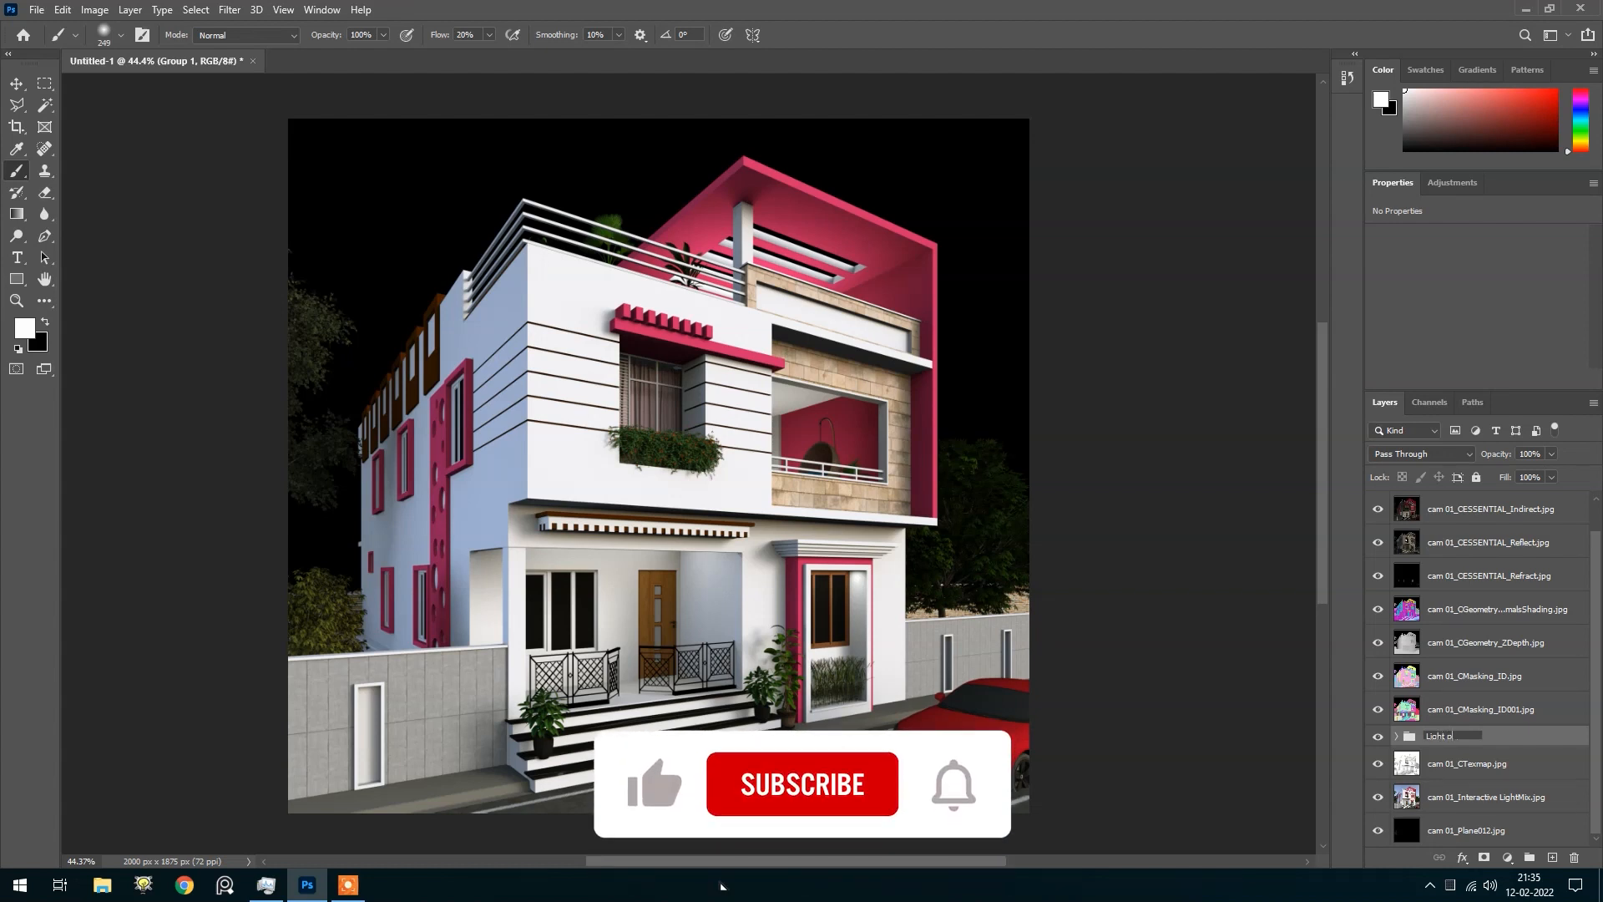
text(asses)
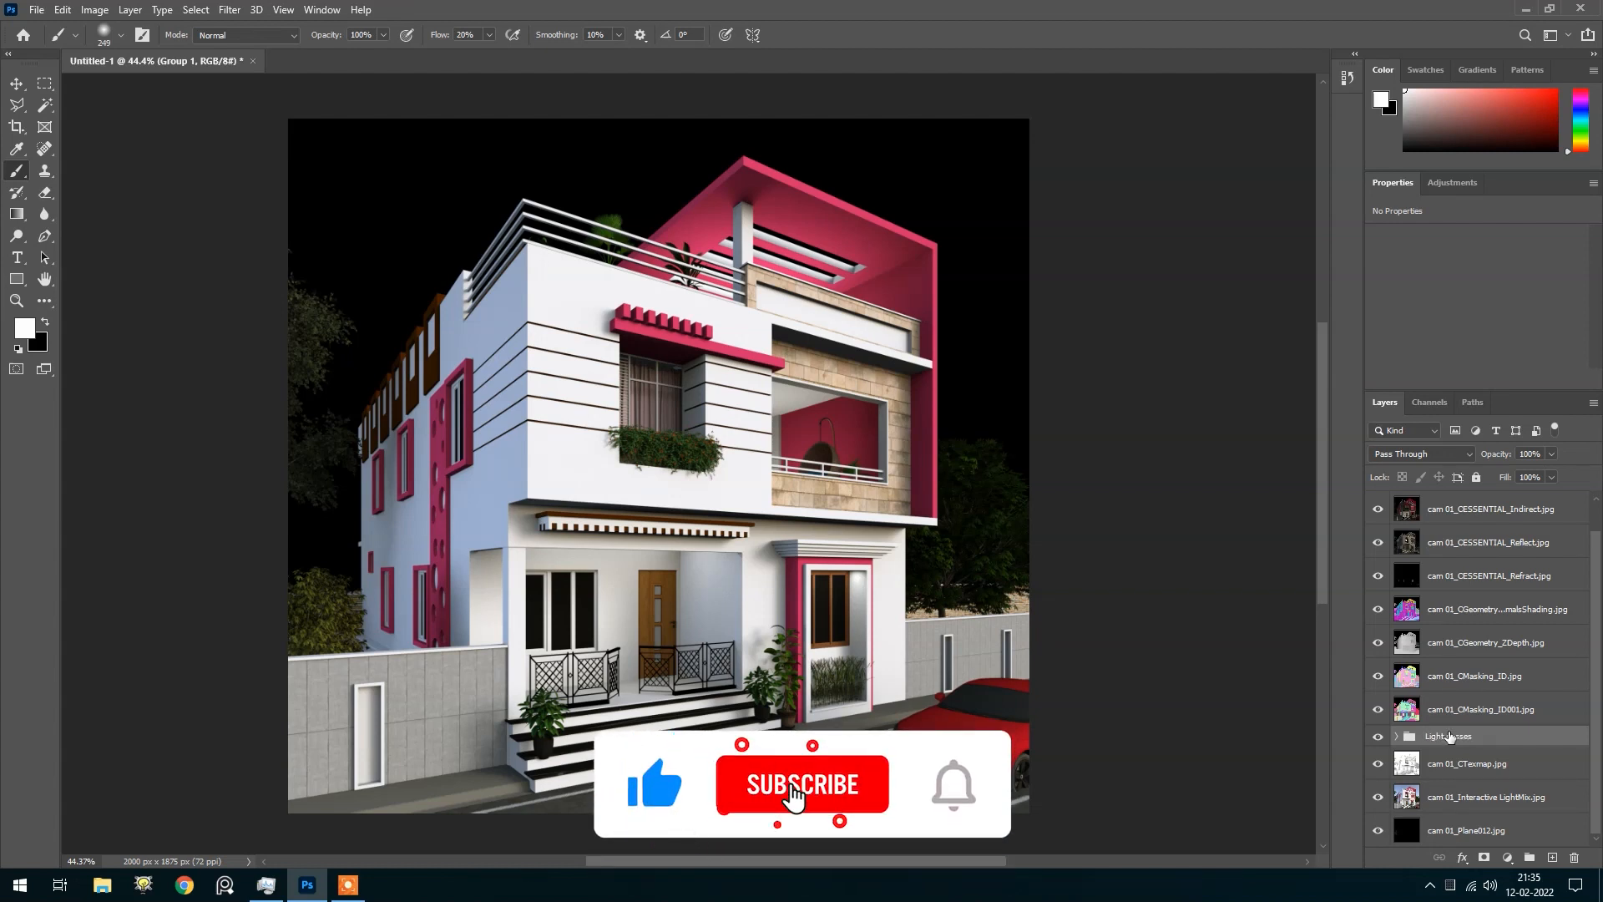
key(Return)
Move the cam 01_Plane012.jpg layer into the Light passes group
click(1494, 772)
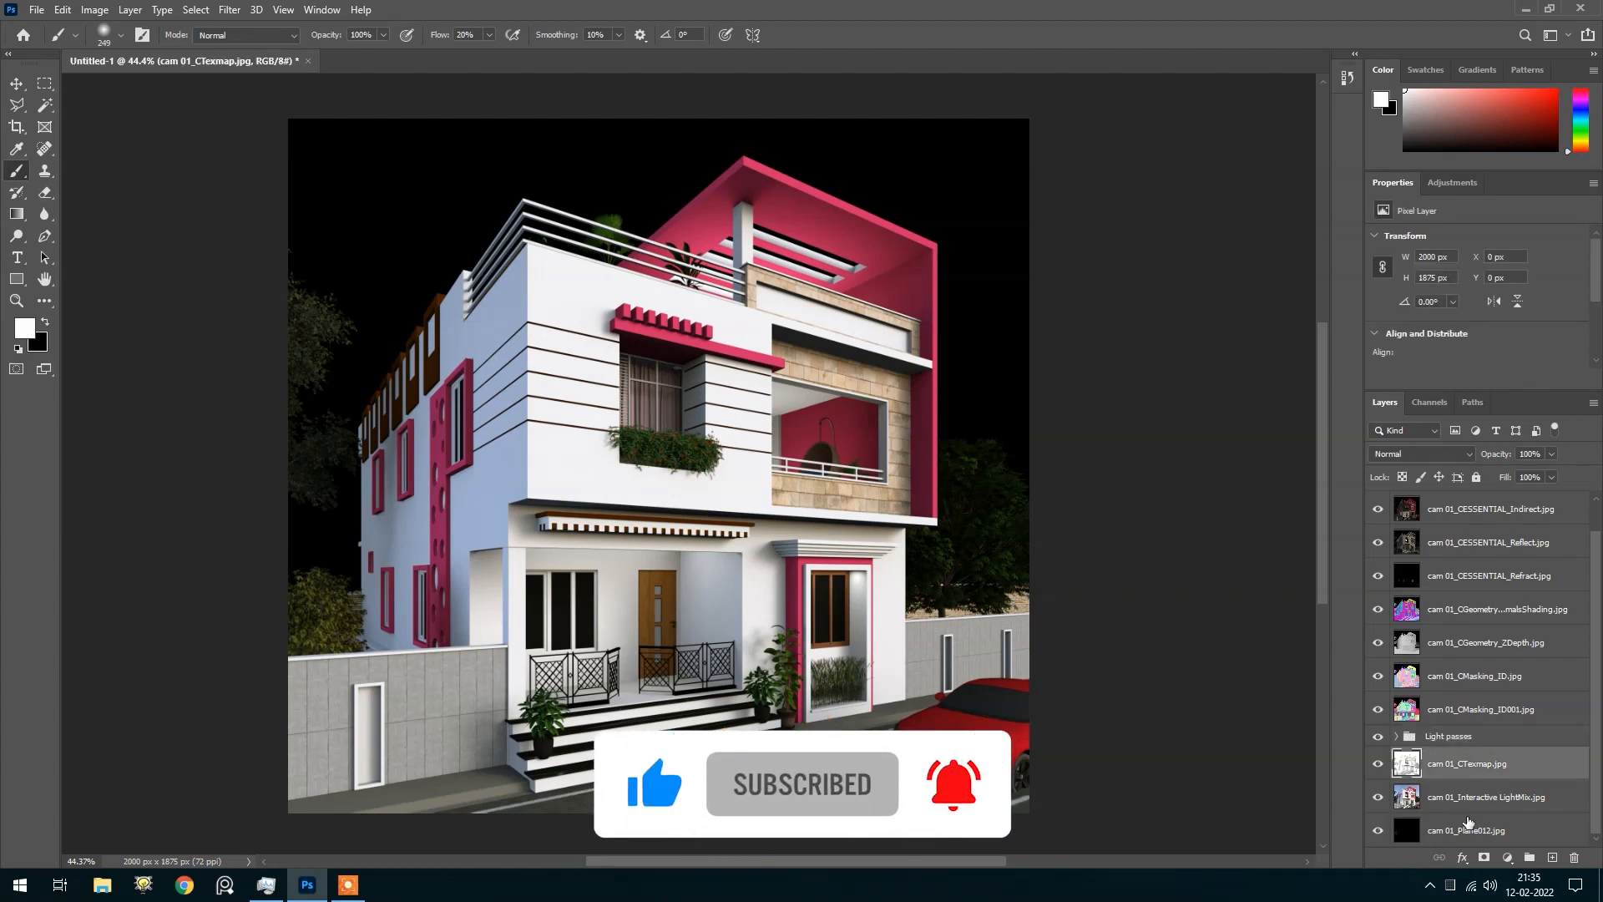
click(1484, 804)
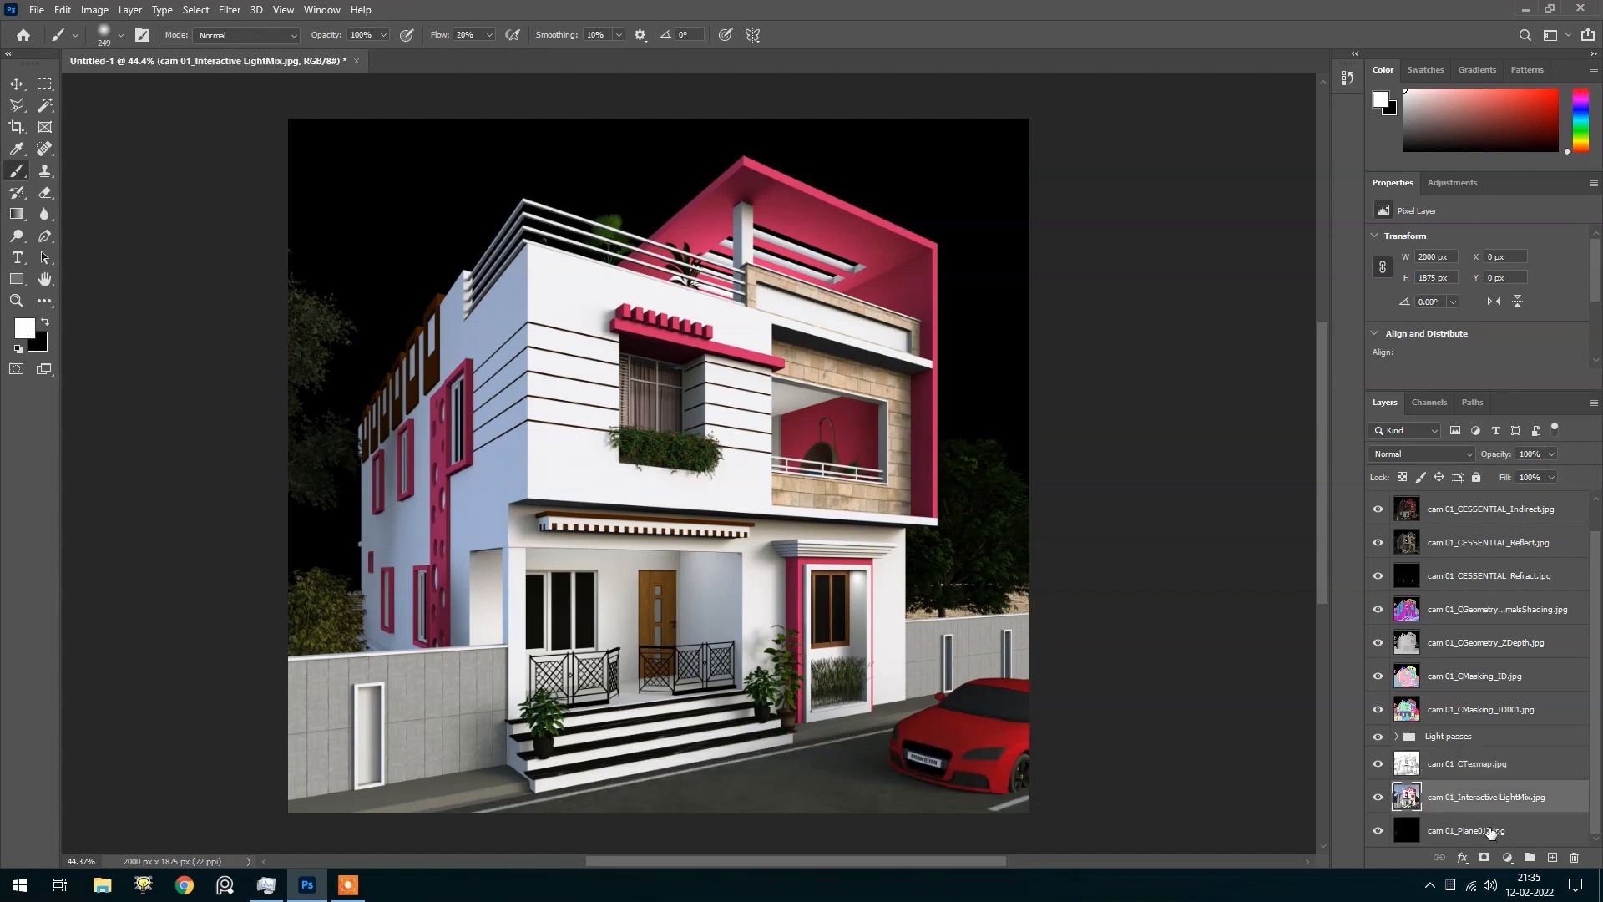
click(1486, 833)
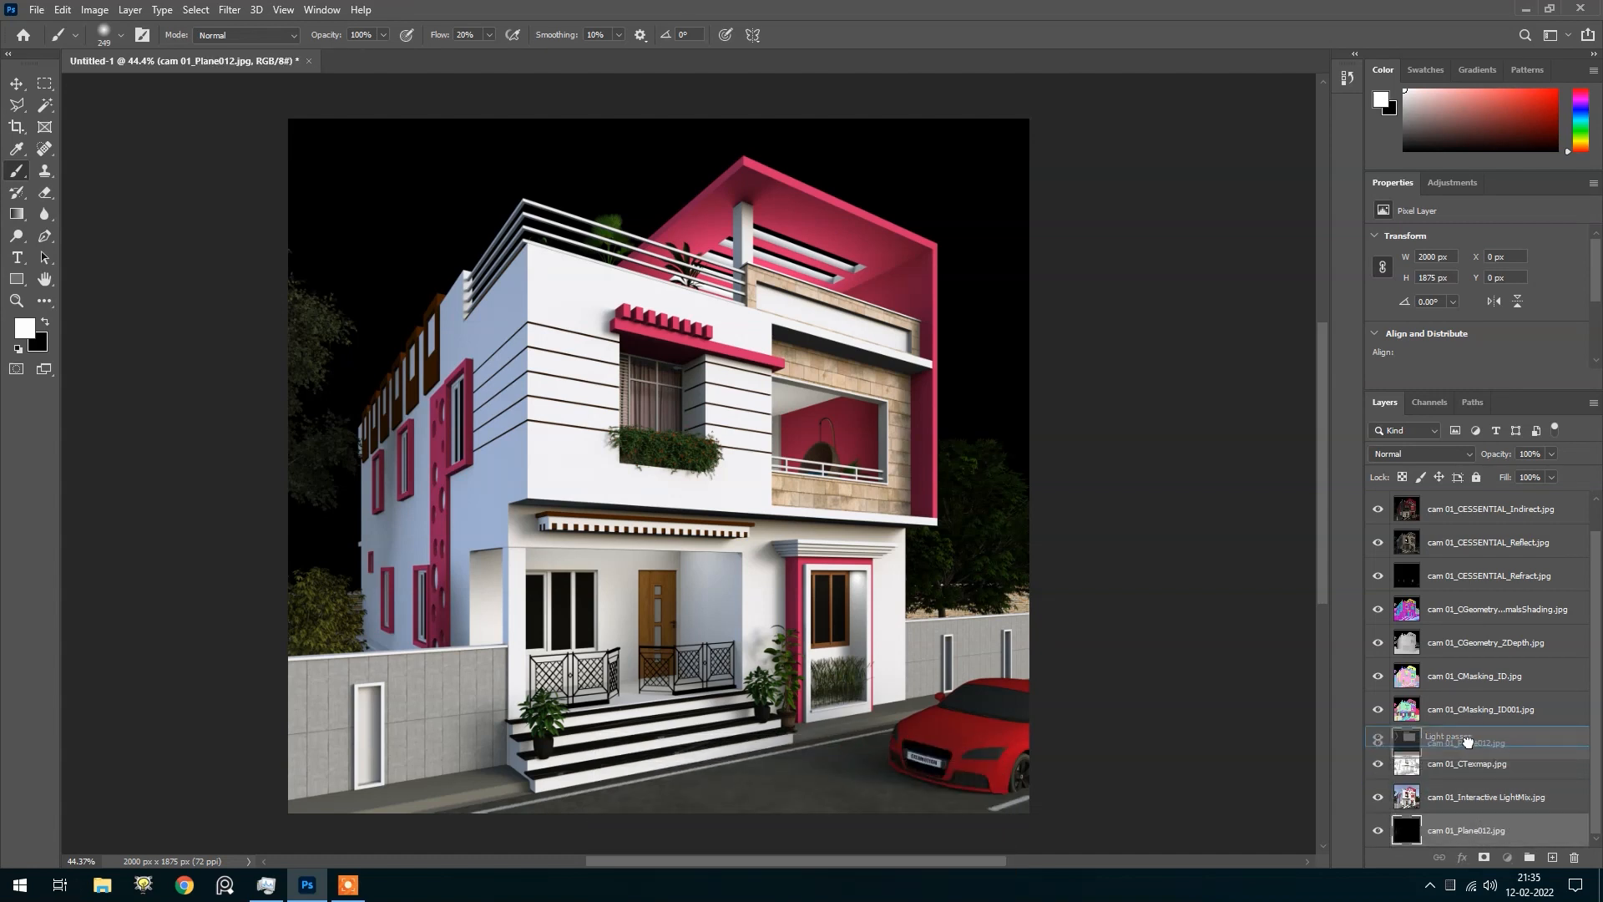
click(1488, 740)
Group the Direct, Indirect, Reflect, Refract and NormalsShading layers and name the group "Essential pass"
scroll(1488, 750, up, 1)
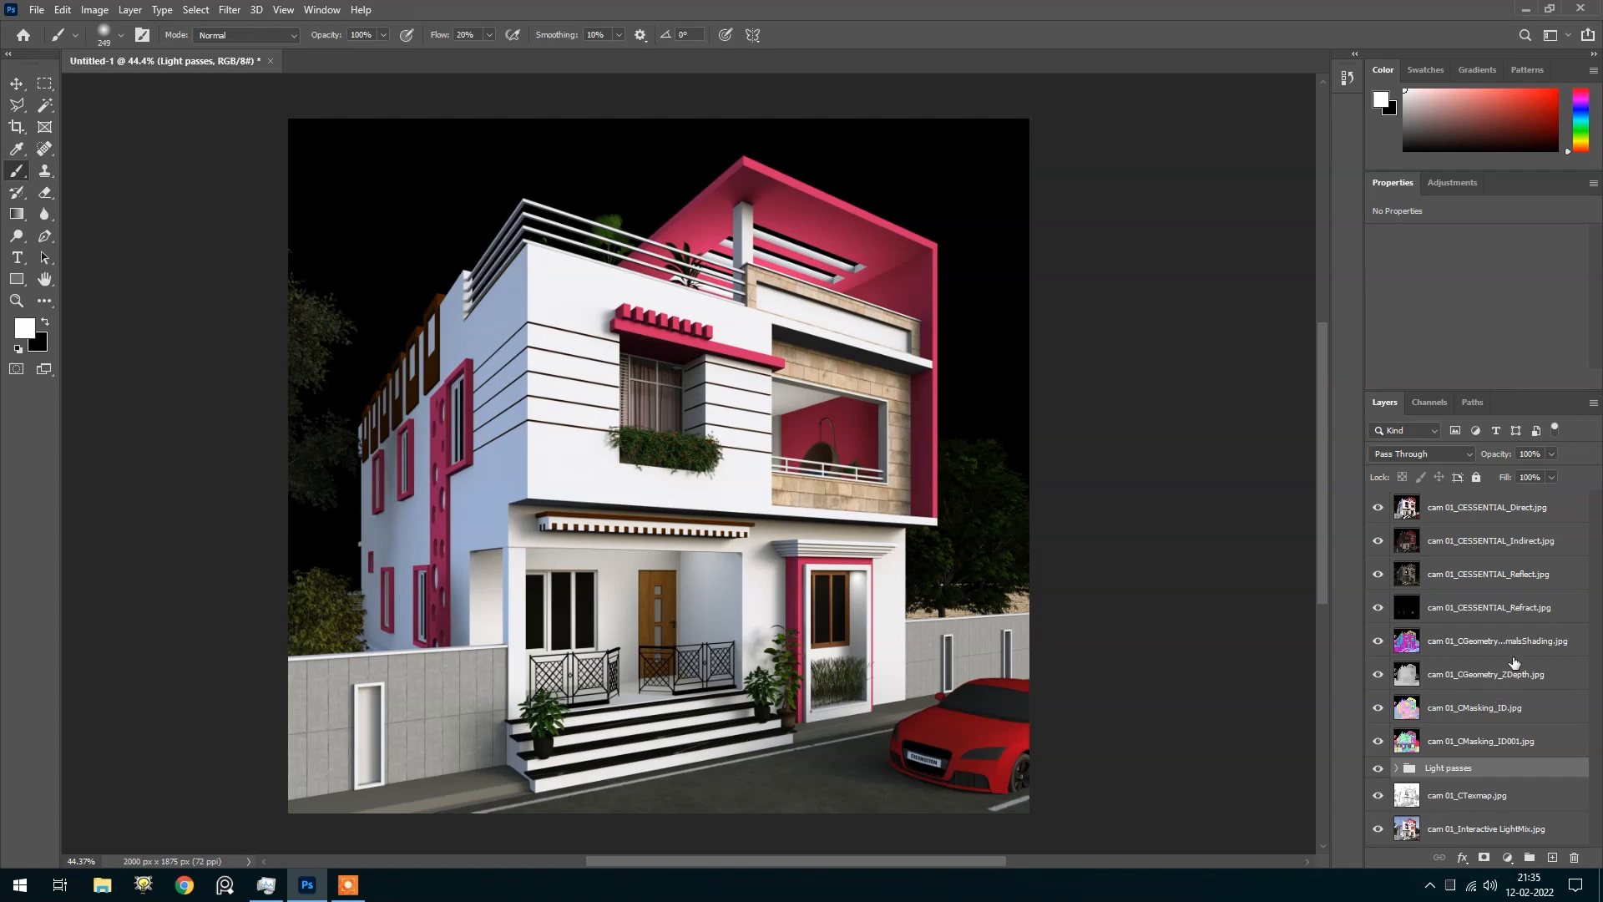
scroll(1528, 643, up, 2)
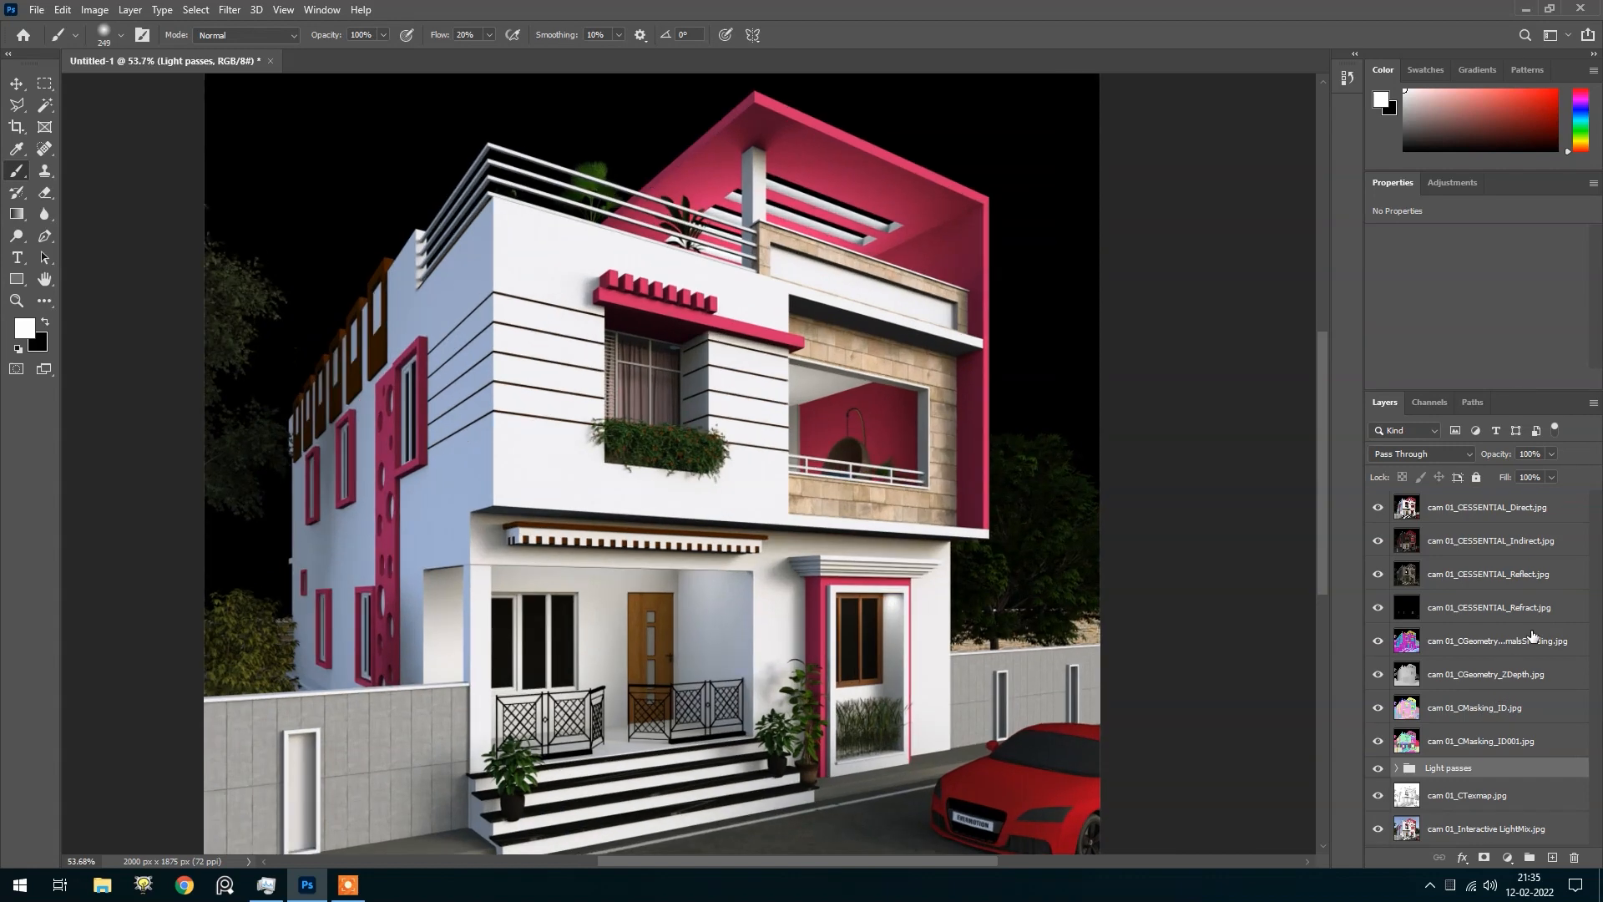
click(1499, 508)
shift+click(1518, 541)
shift+click(1510, 575)
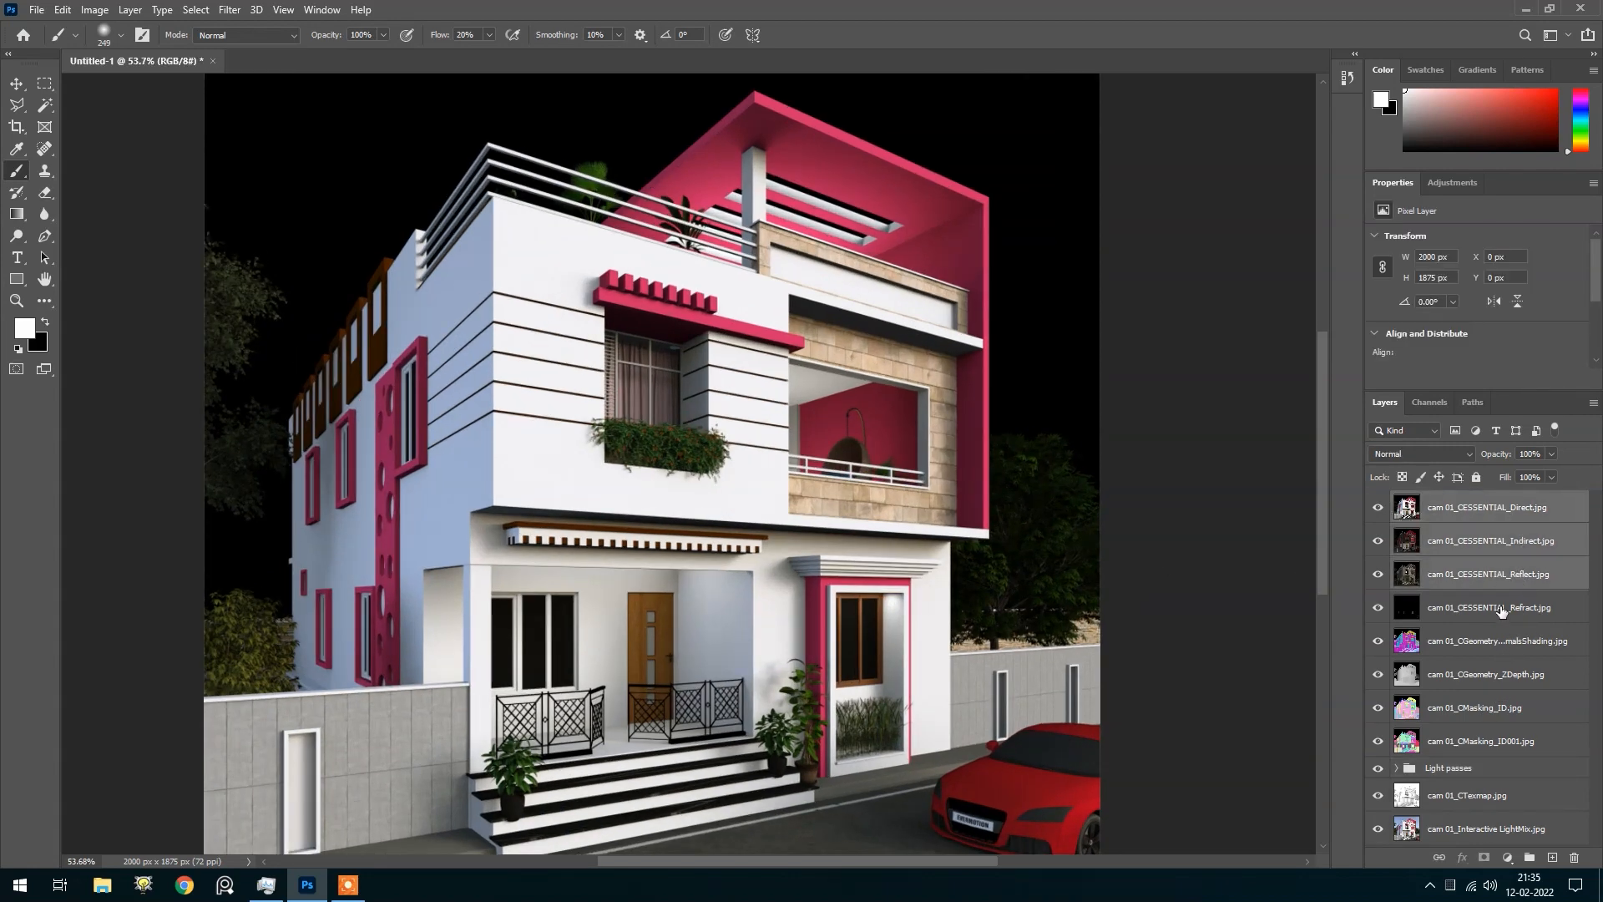
shift+click(1501, 608)
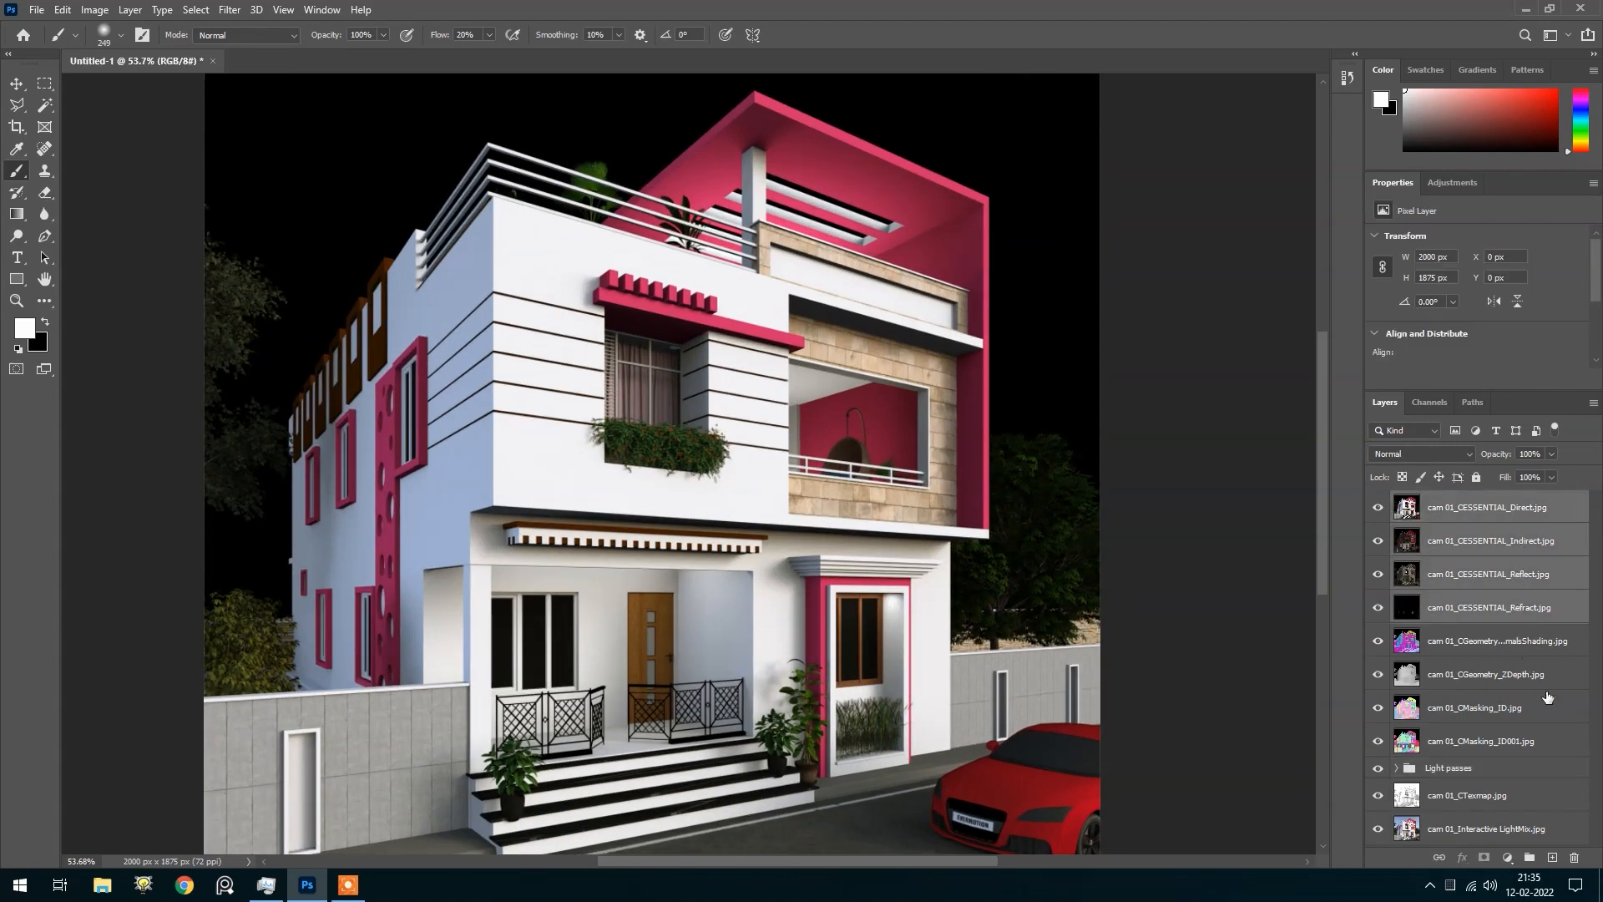
shift+click(1499, 645)
key(ctrl+g)
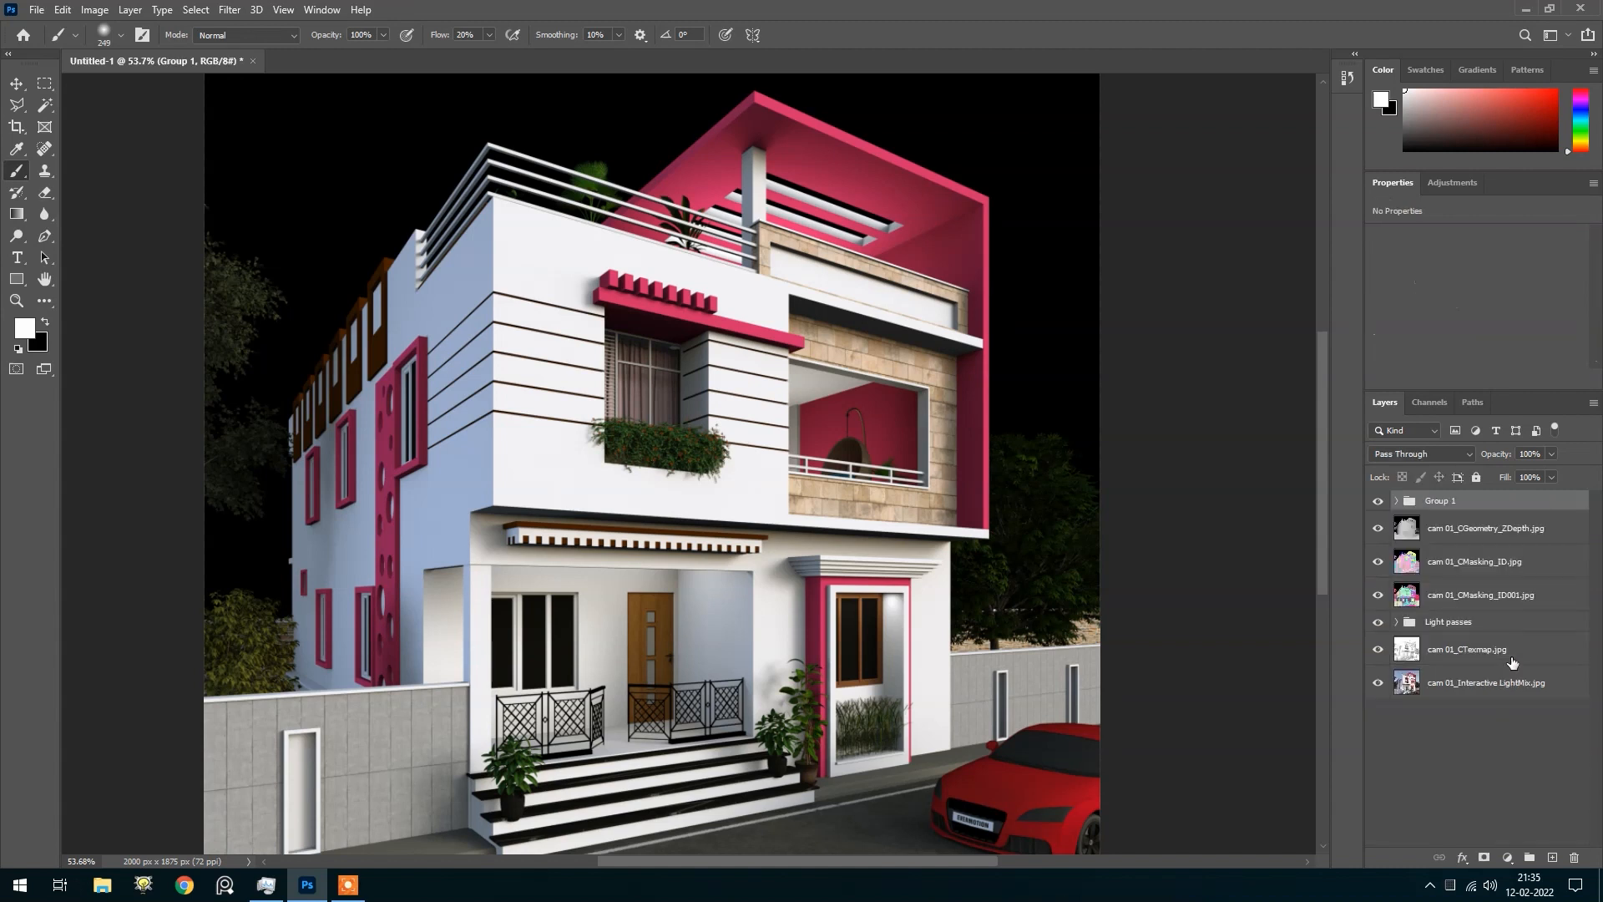
double_click(1444, 500)
key(Return)
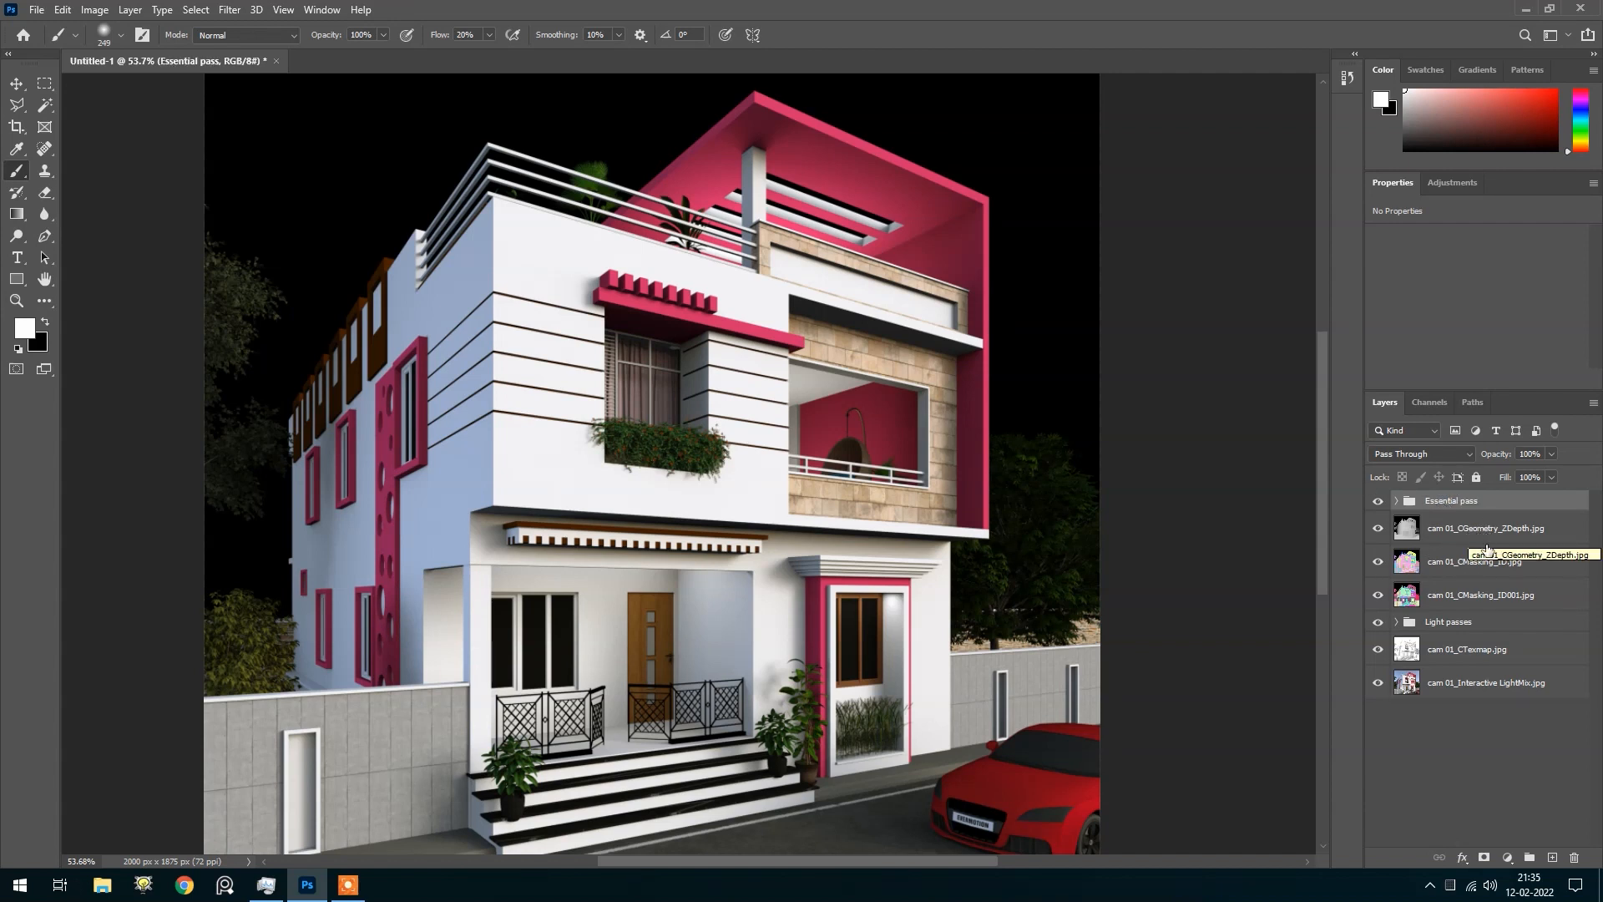
Show only the cam 01_CMasking_ID001.jpg layer and examine its mask colours across the house
click(1471, 565)
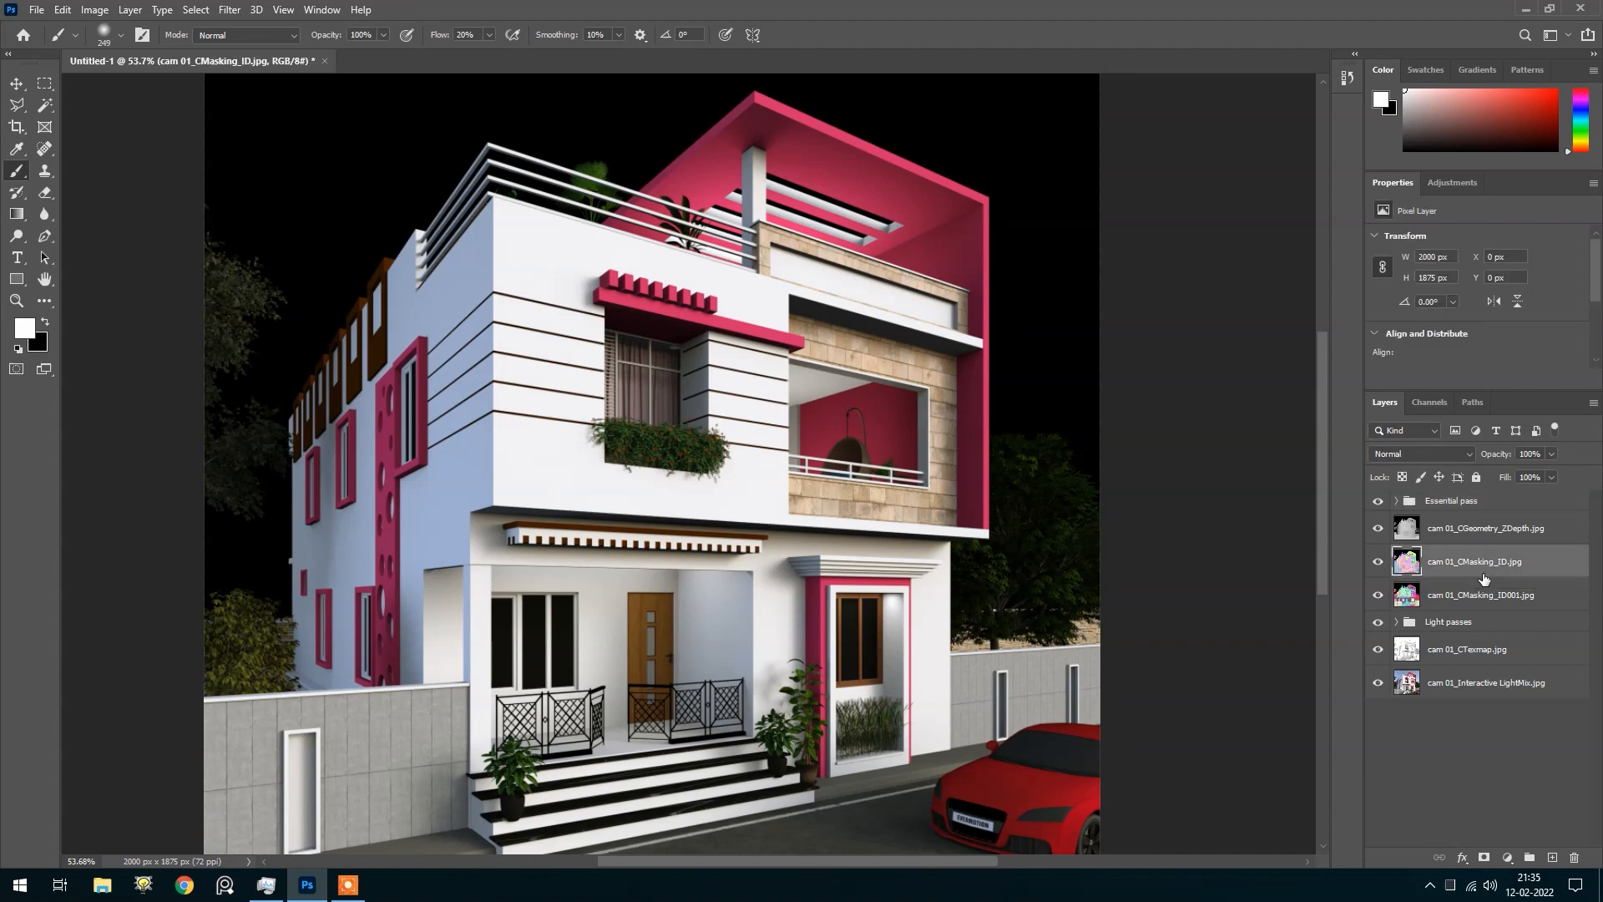
shift+click(1486, 596)
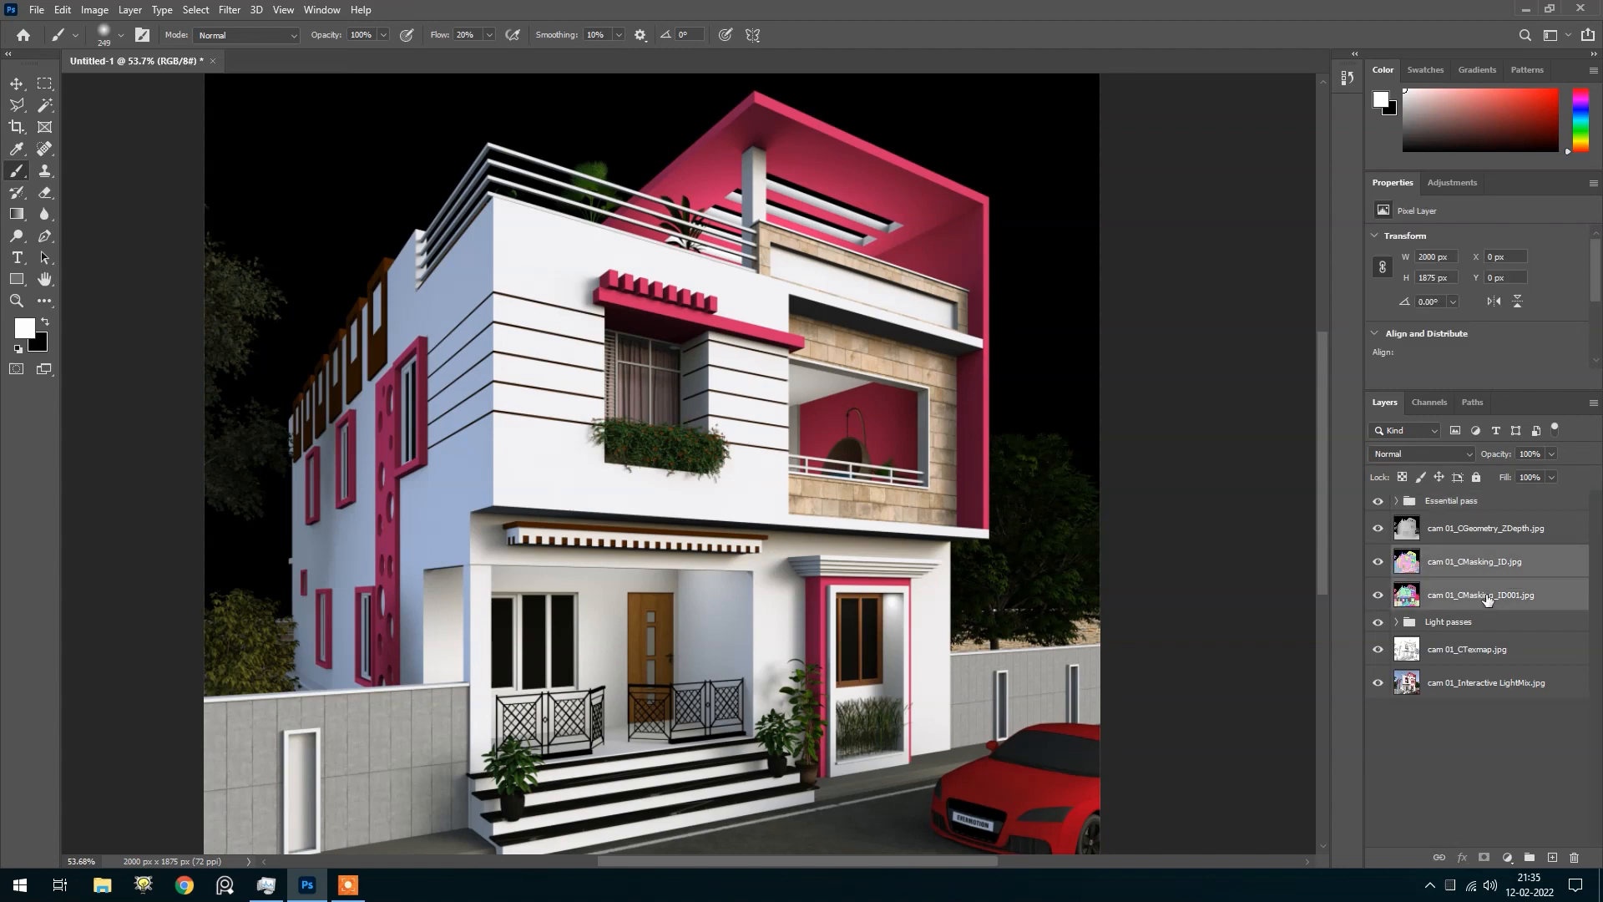
click(1409, 601)
alt+click(1380, 596)
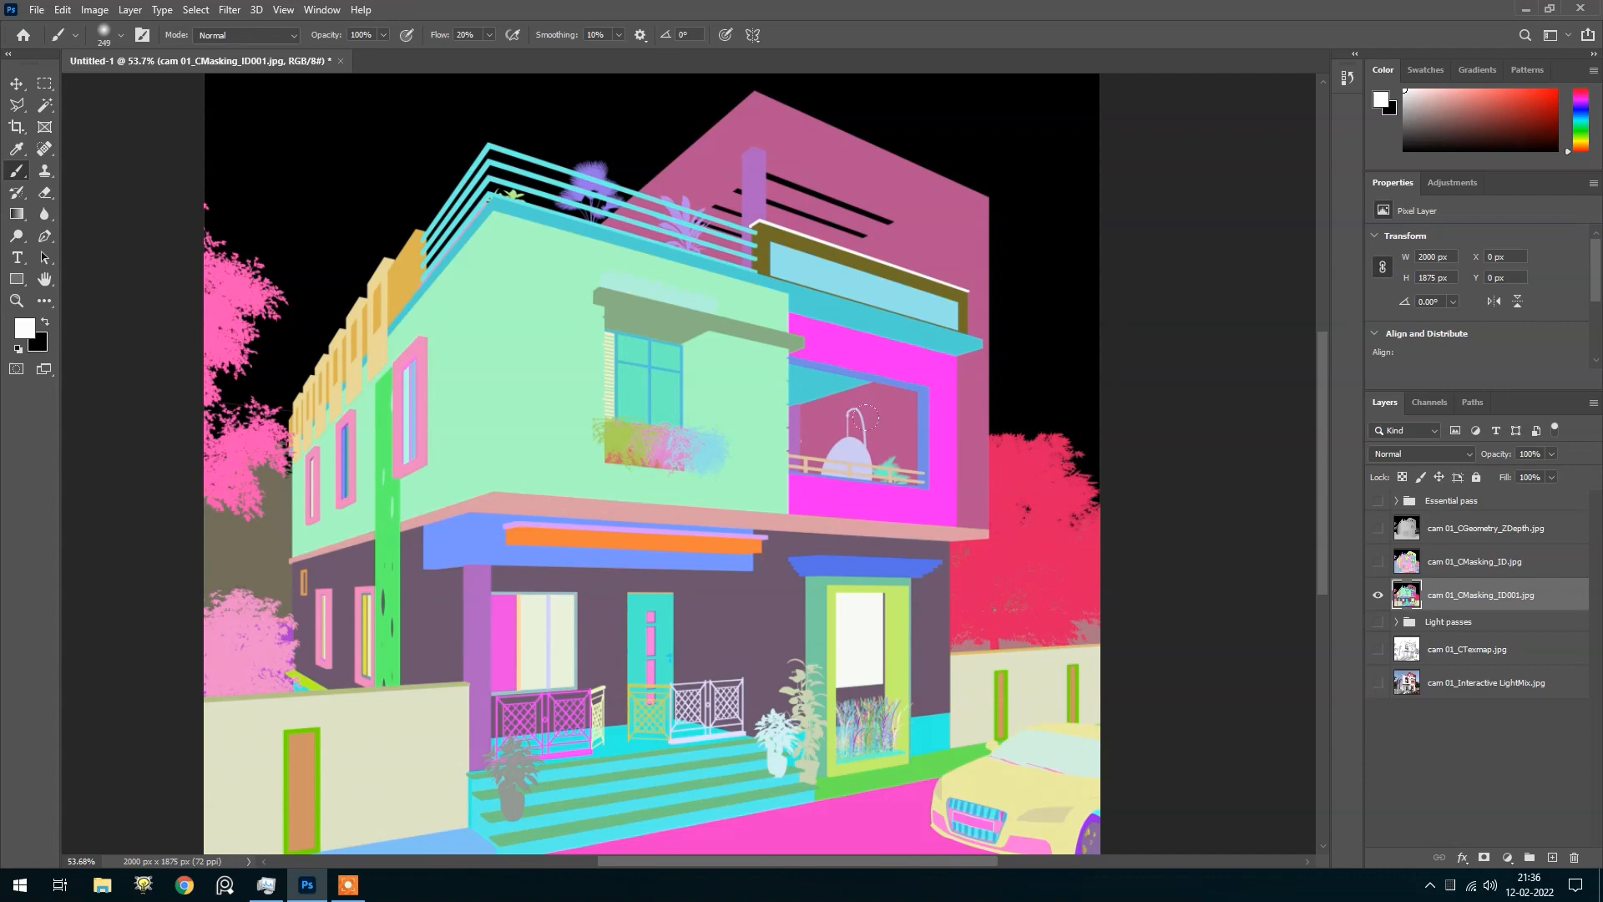
scroll(864, 415, up, 3)
scroll(887, 369, down, 3)
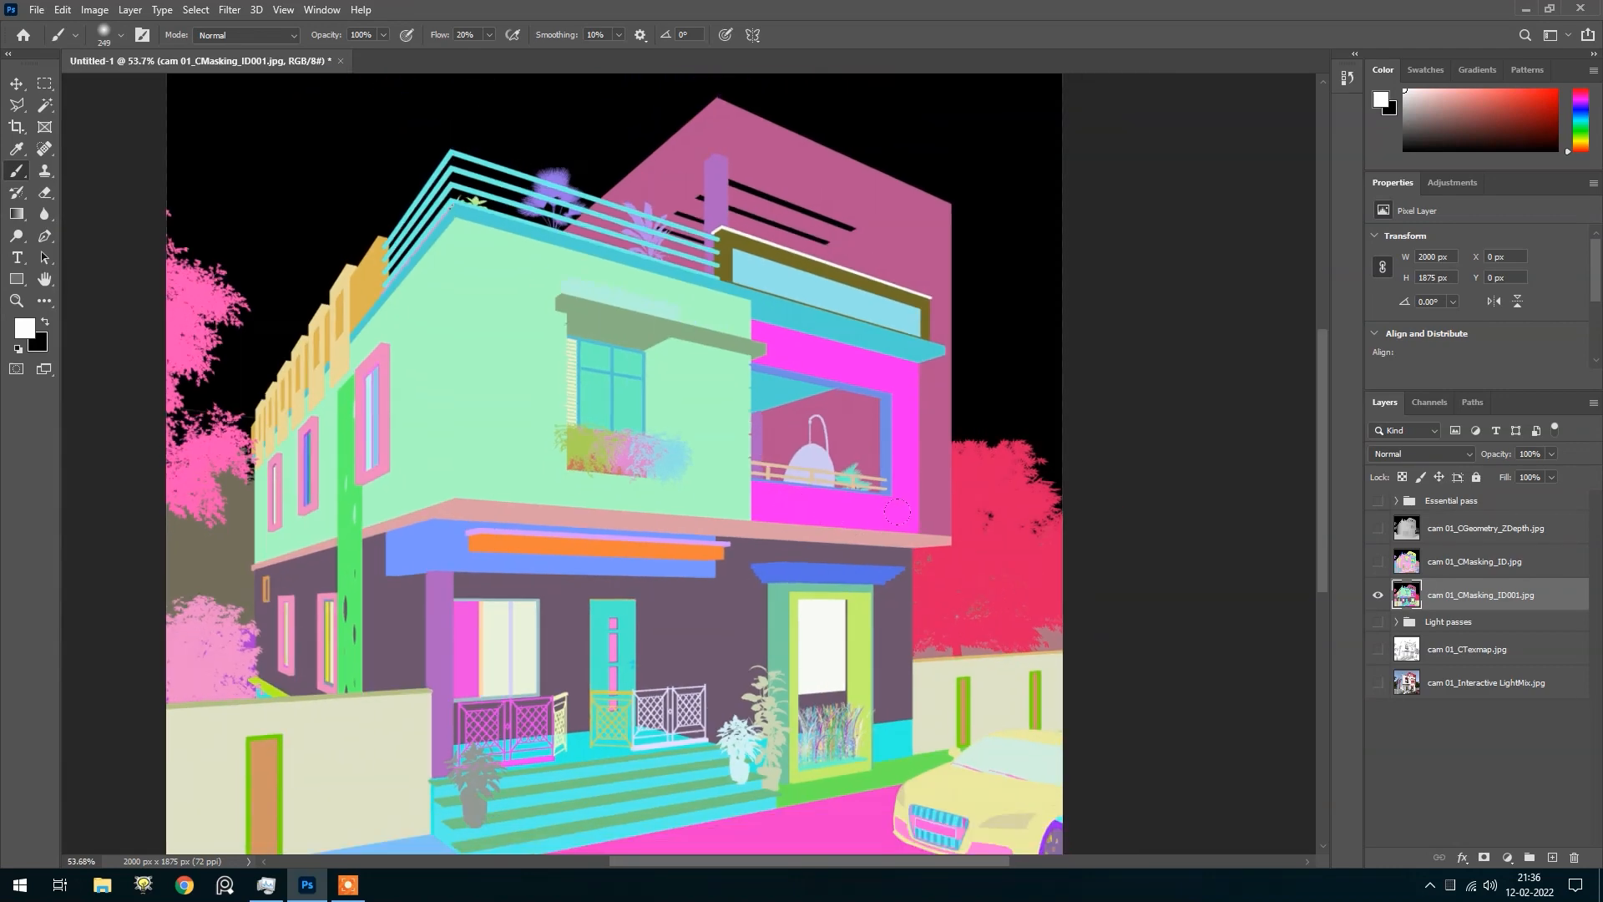
scroll(395, 590, down, 1)
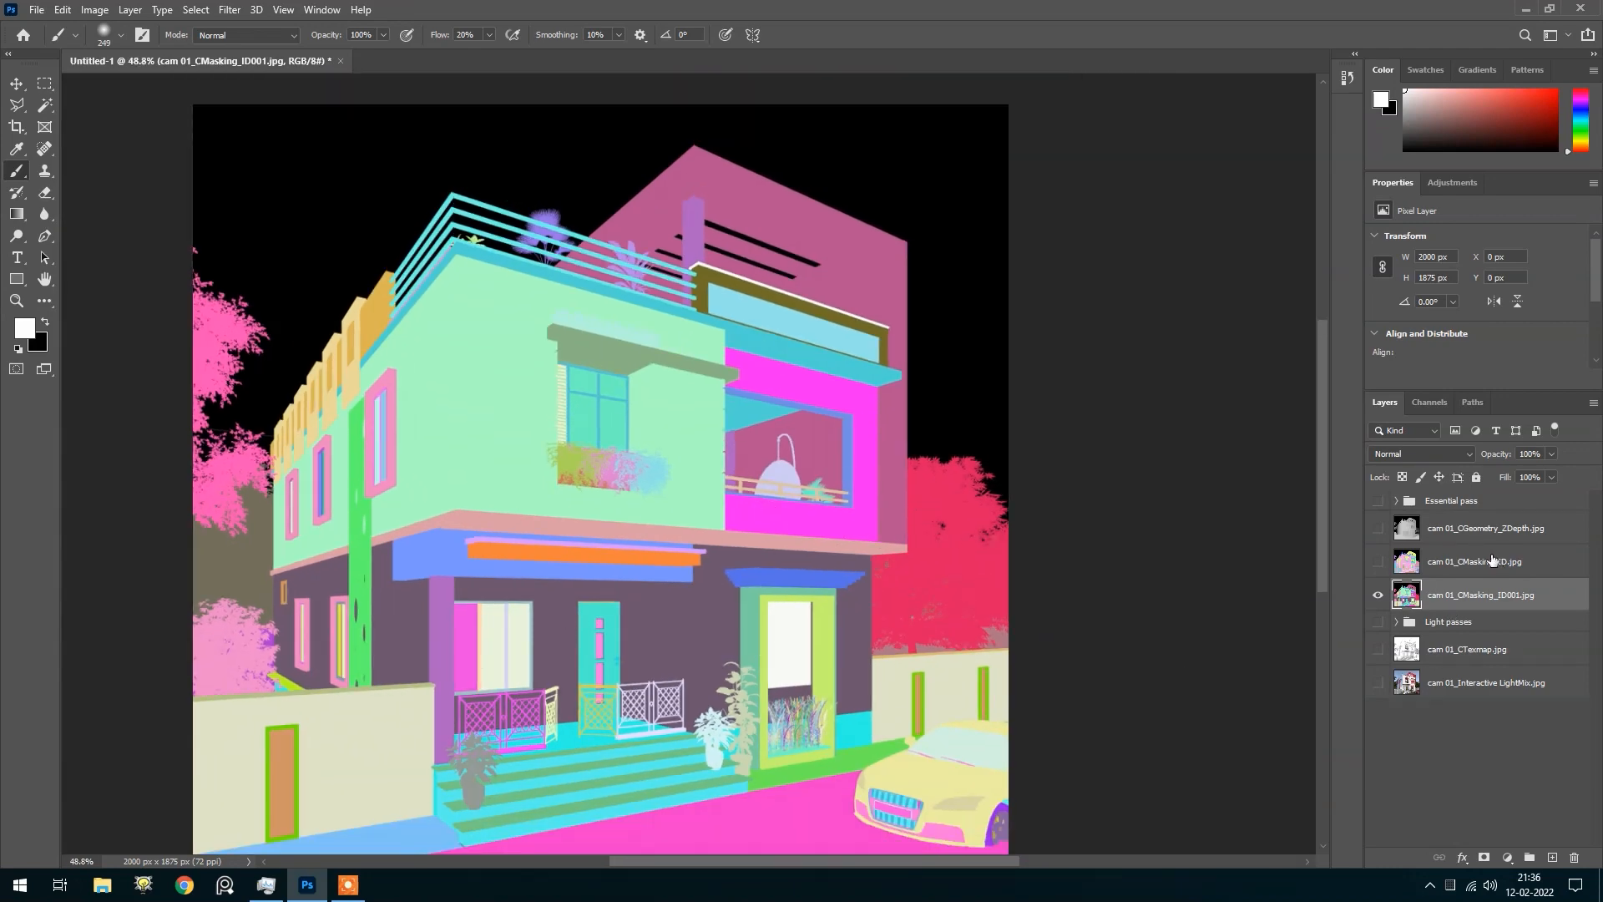
Show the cam 01_CMasking_ID.jpg layer, compare its mask colours on the facade up close with the ID001 mask, and hide it again
click(1379, 562)
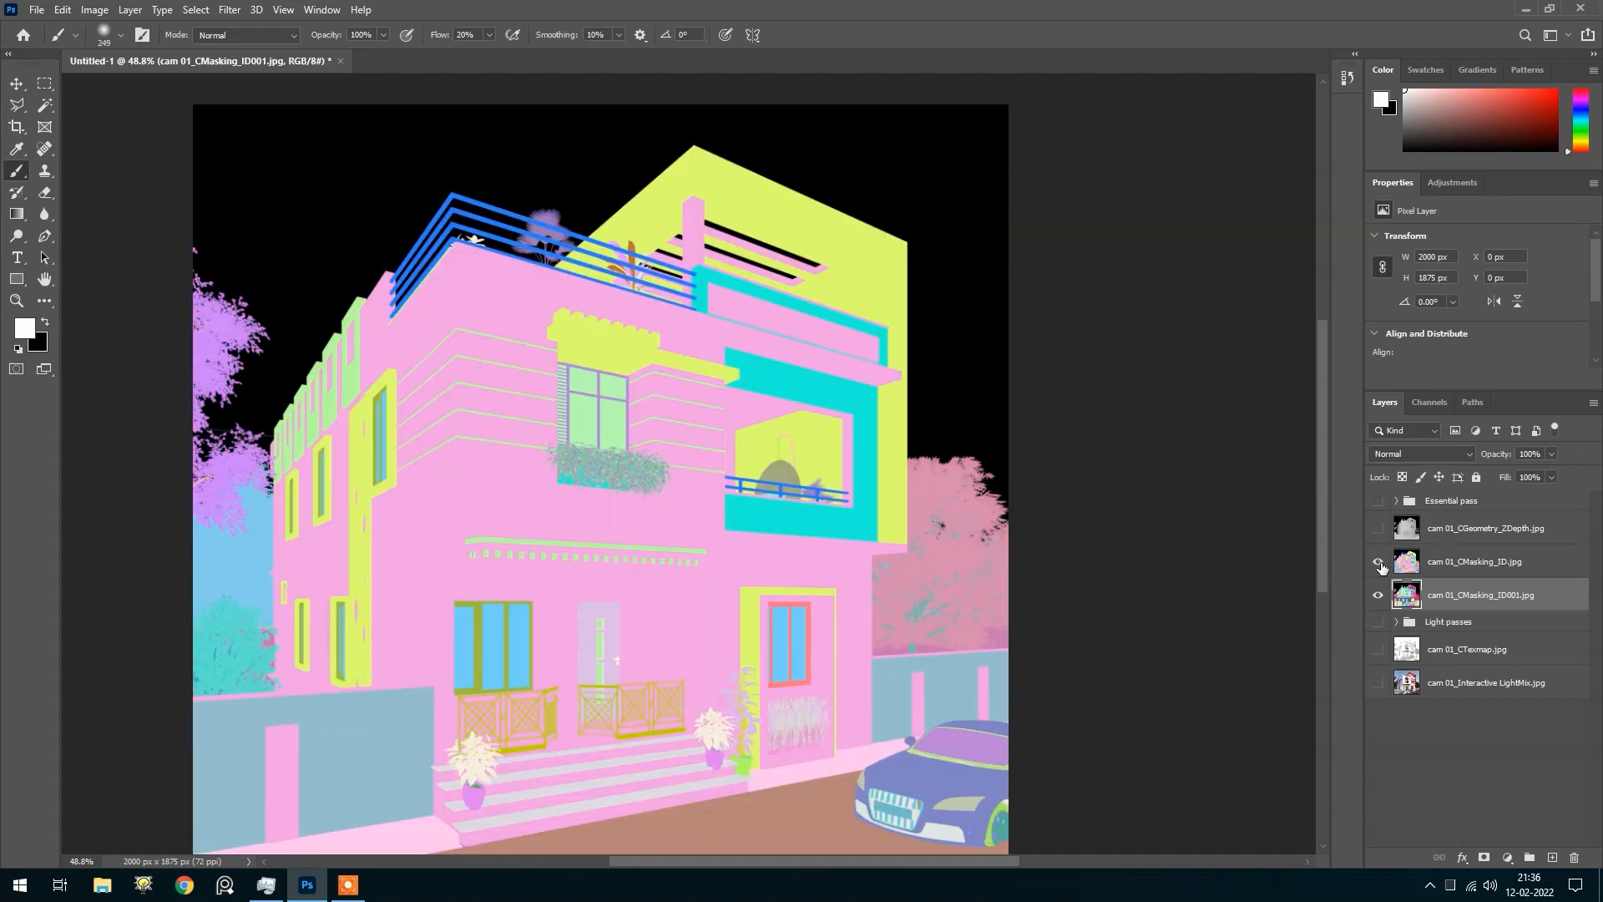
scroll(516, 499, down, 2)
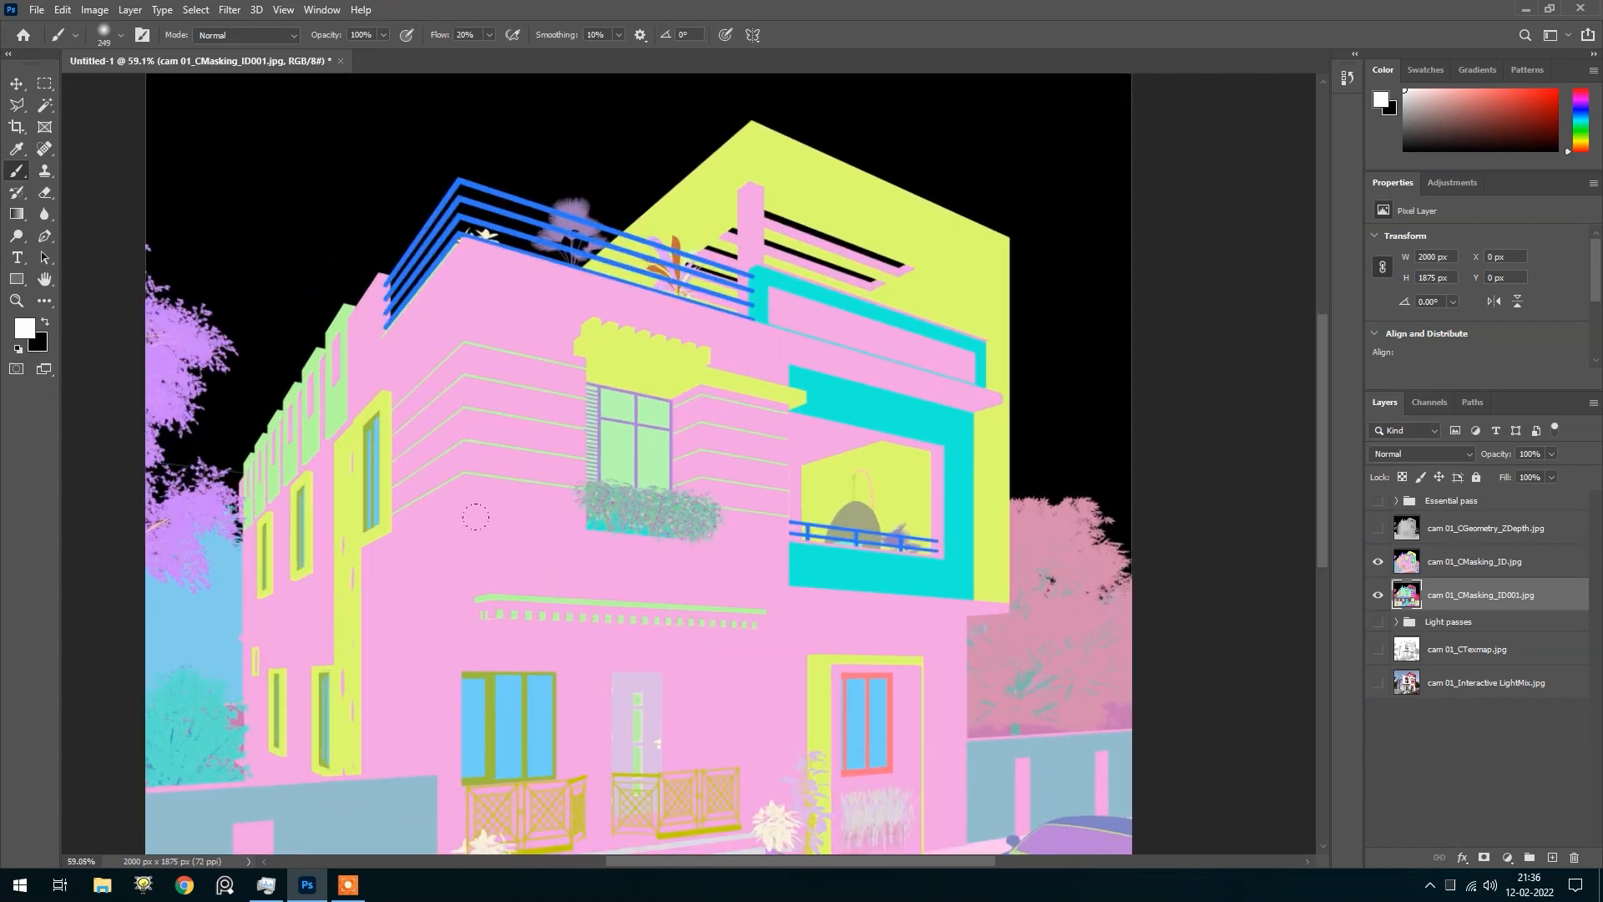
scroll(571, 415, up, 5)
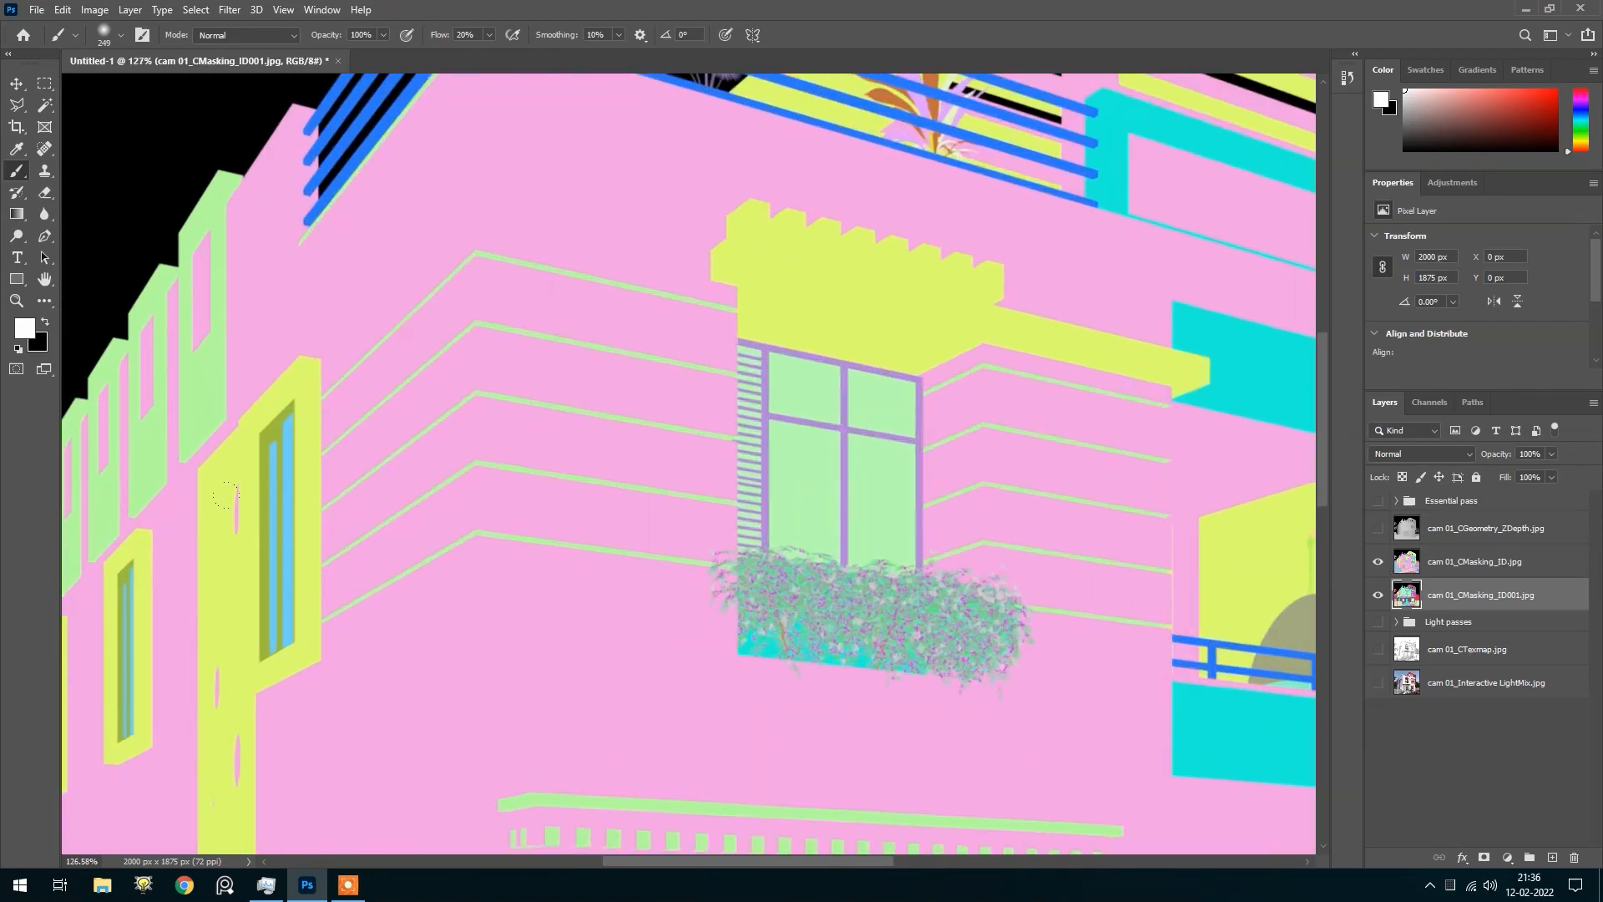
click(1378, 567)
scroll(550, 364, down, 5)
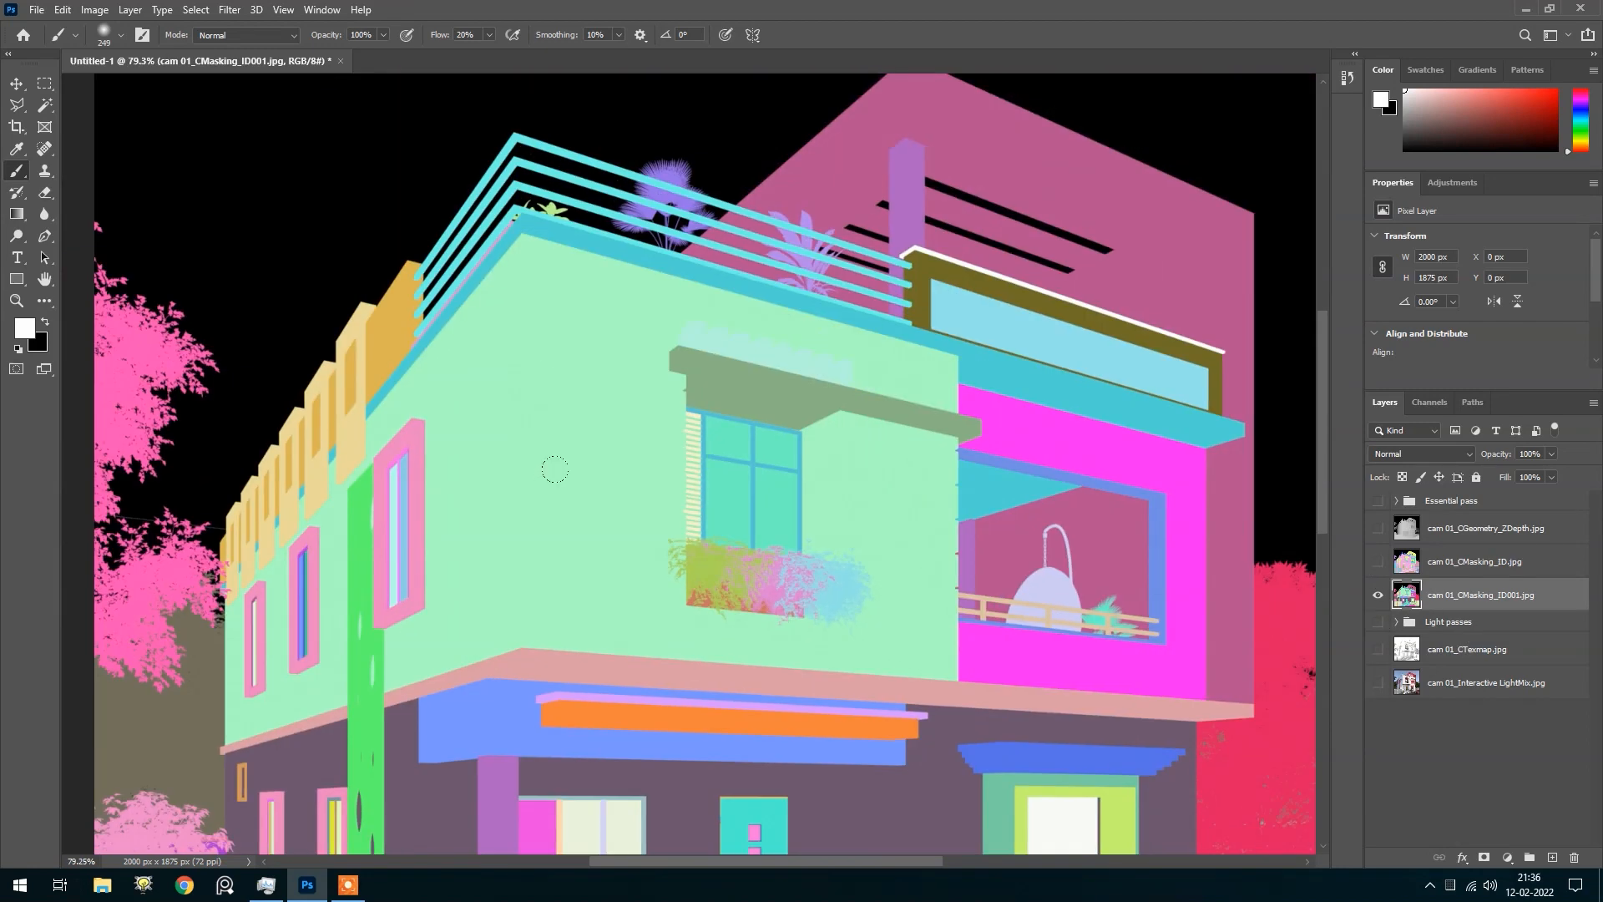
scroll(798, 556, down, 2)
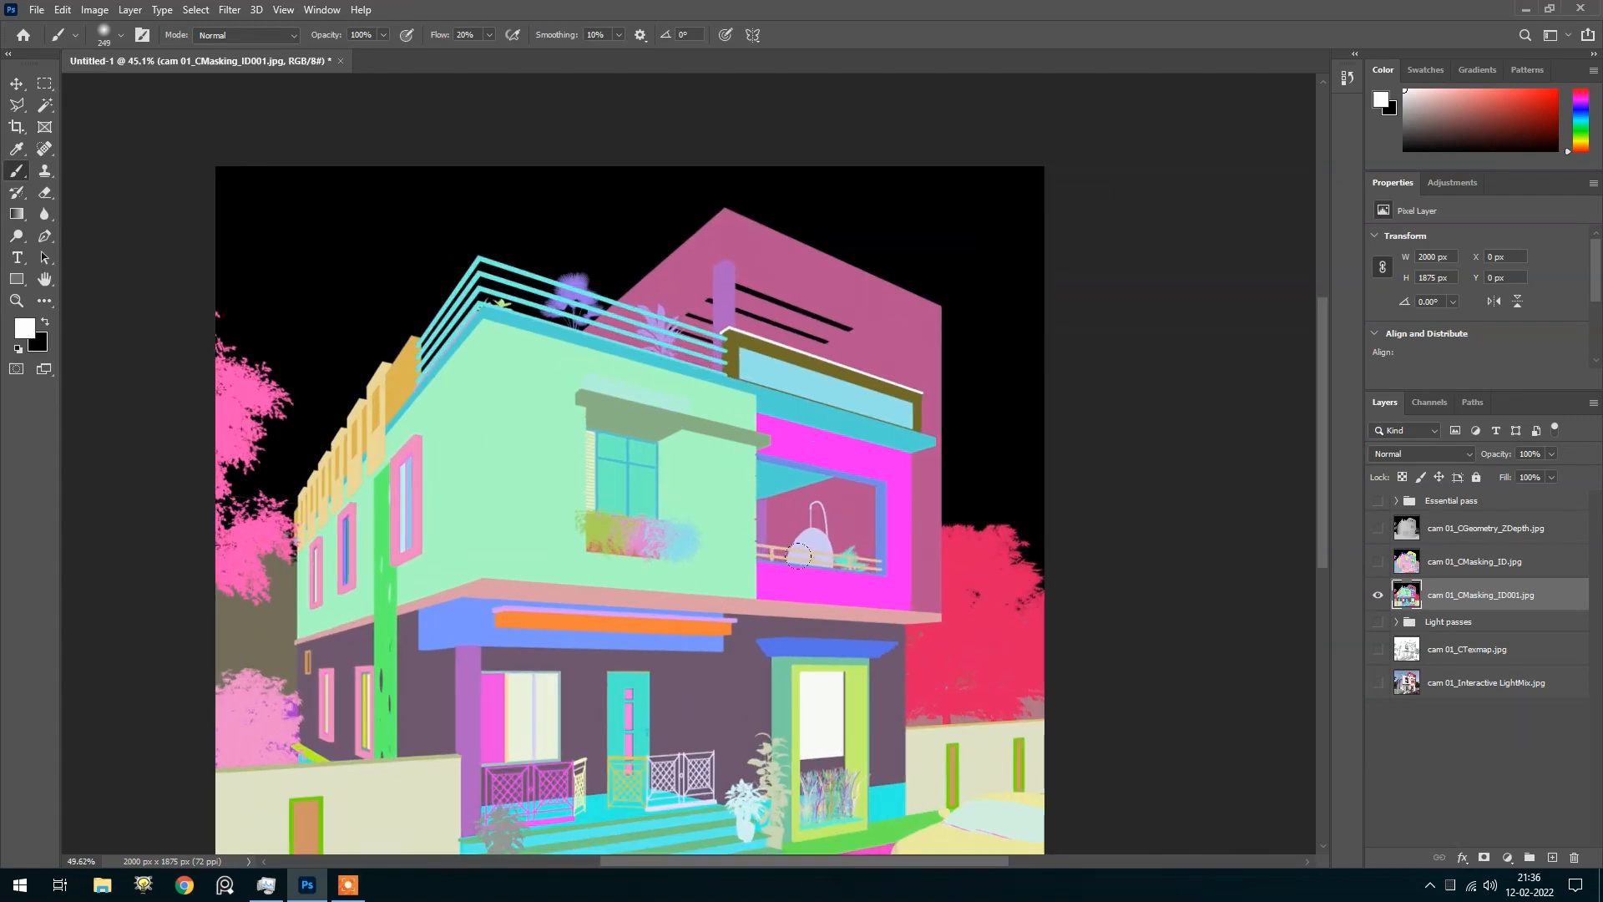
Try to move the cam 01_CMasking_ID.jpg and cam 01_CMasking_ID001.jpg layers to the Essential pass group's position, and undo the move
click(1379, 563)
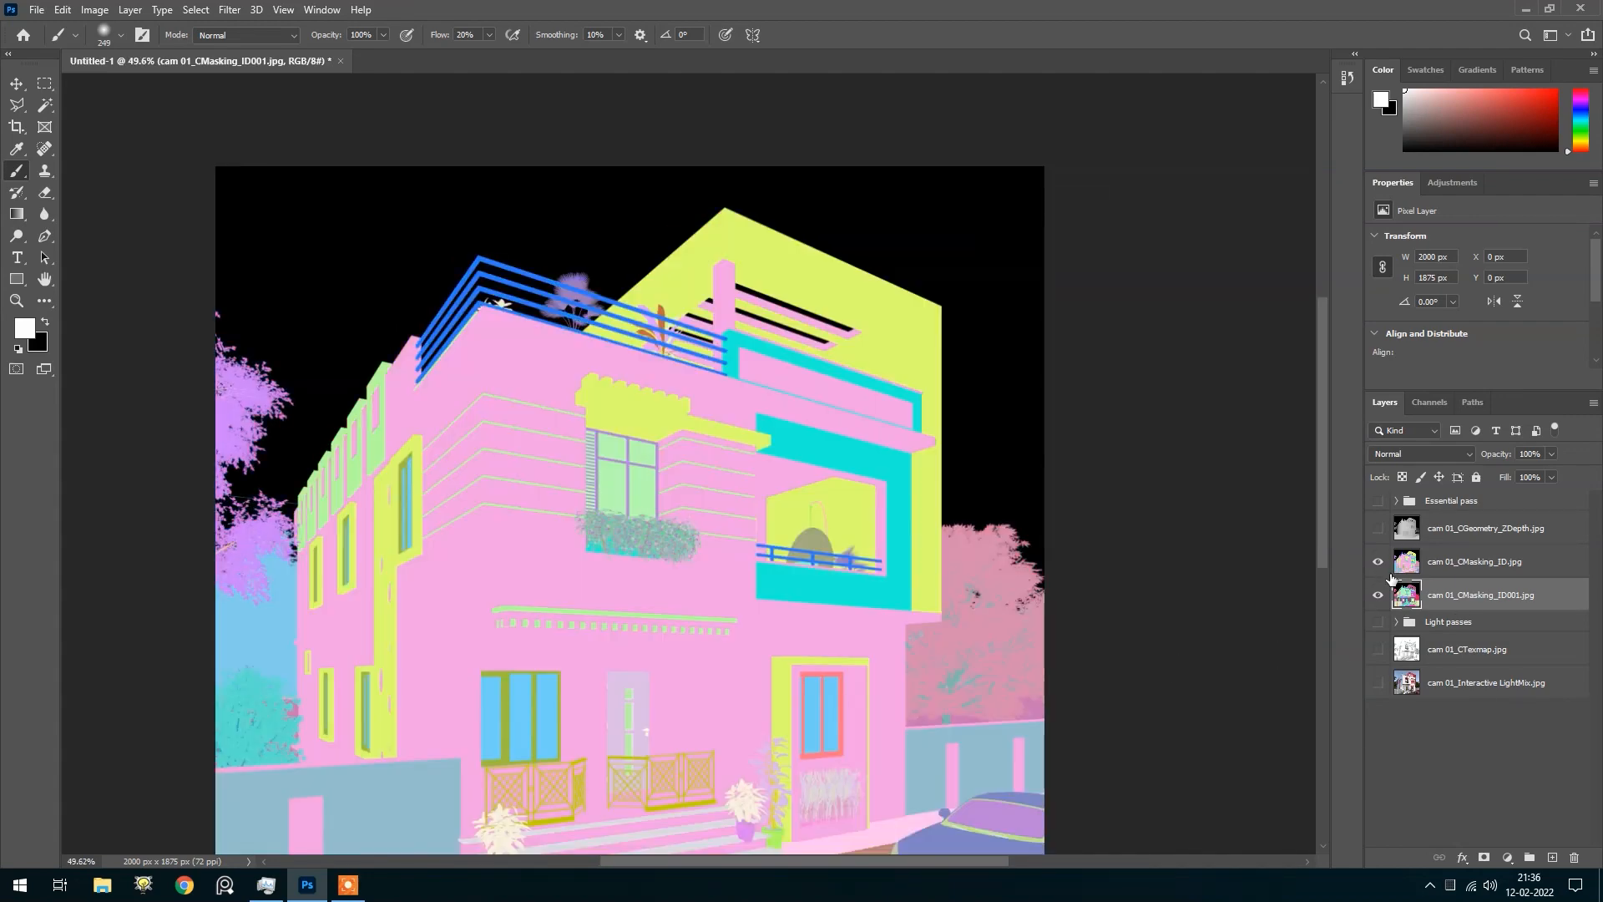
shift+click(1502, 568)
drag(1503, 594, 1512, 515)
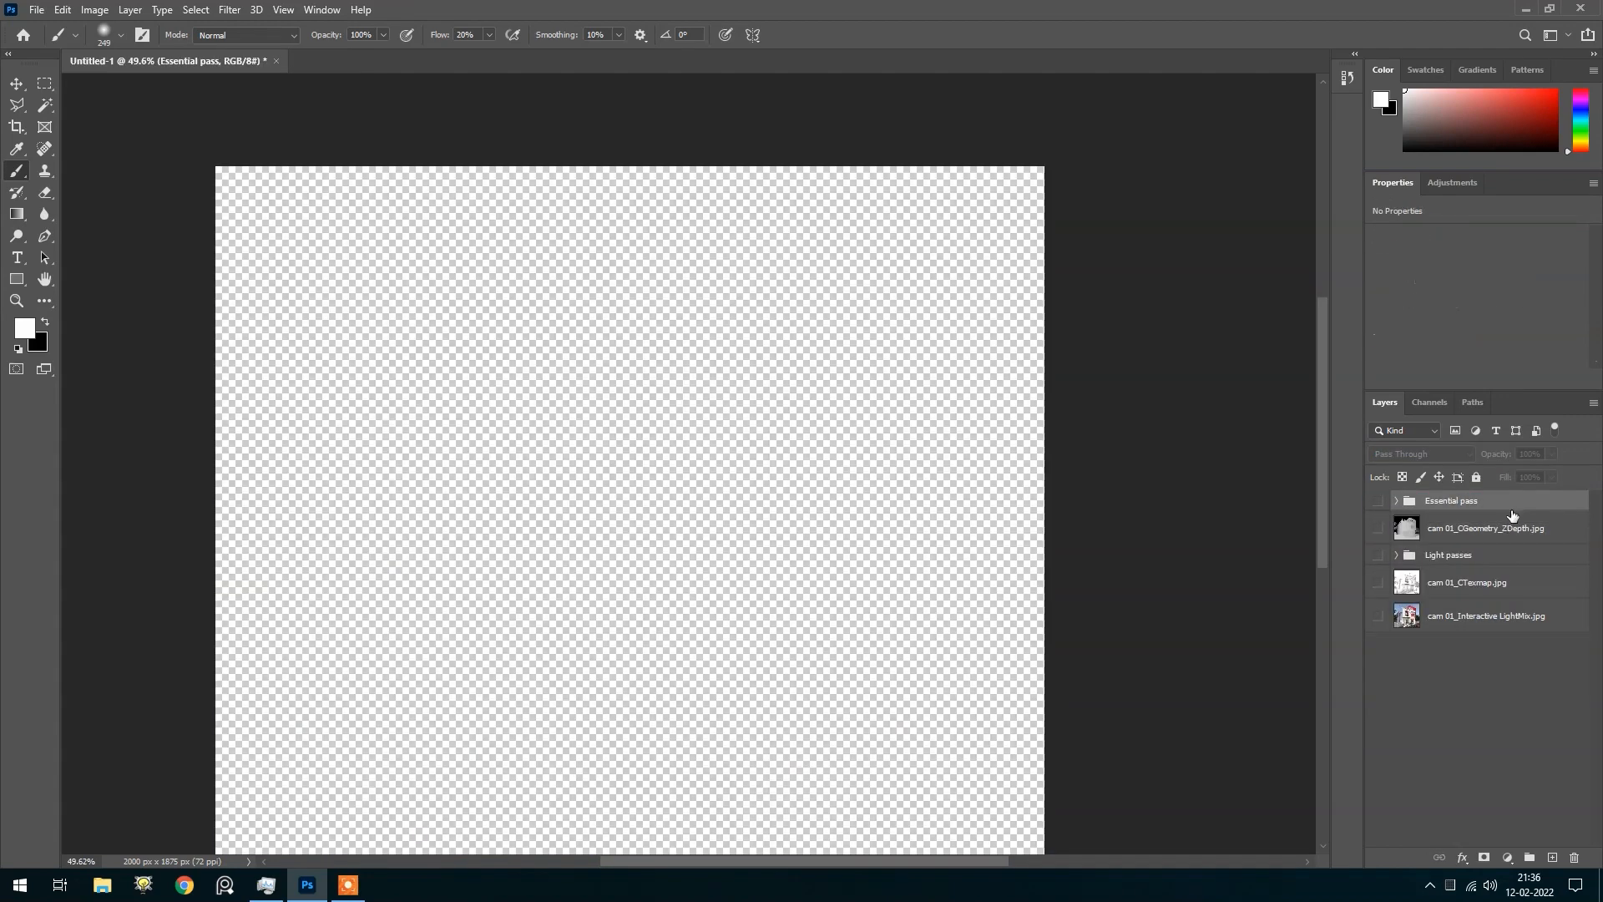
key(ctrl+z)
Move the cam 01_CMasking_ID.jpg and cam 01_CMasking_ID001.jpg layers together above the Essential pass group
click(1471, 562)
shift+click(1493, 596)
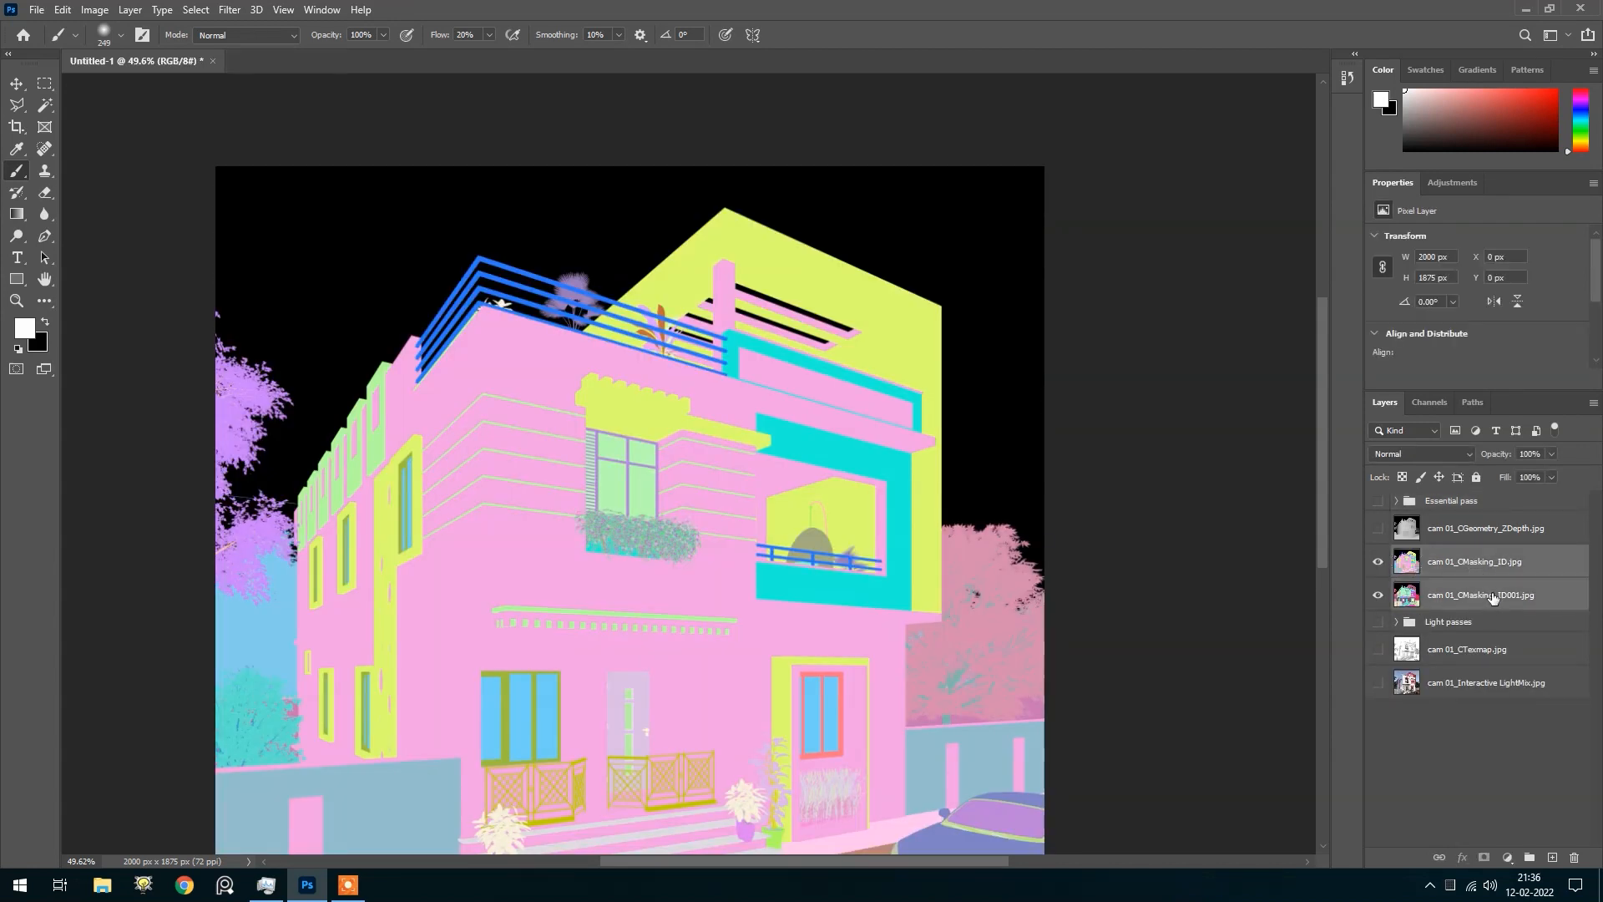
drag(1493, 594, 1475, 502)
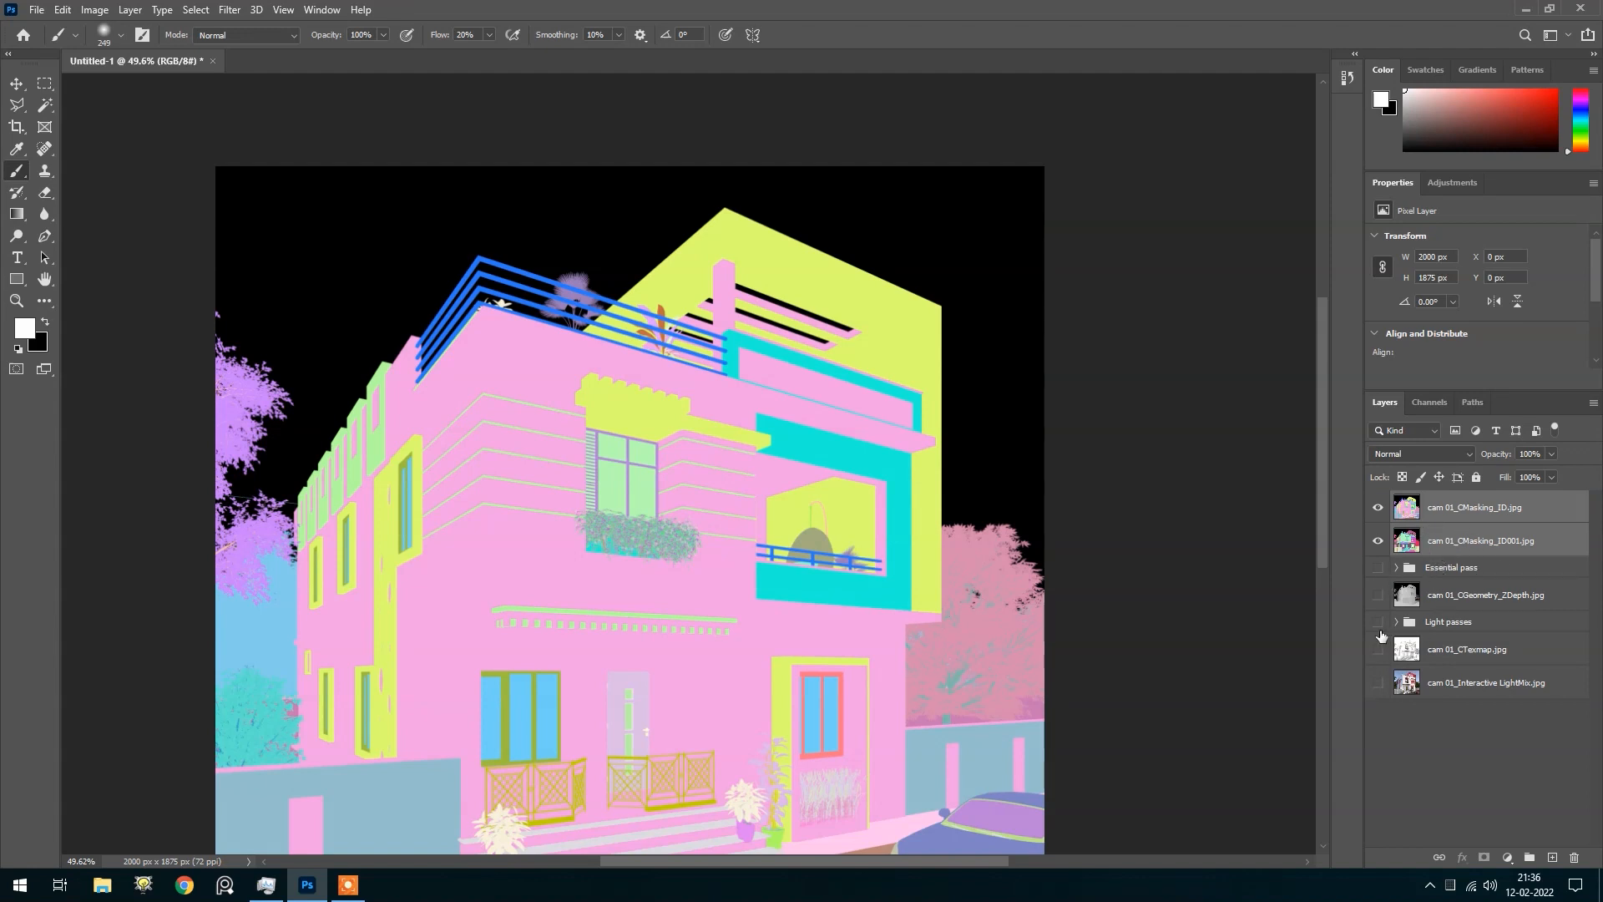
Hide both masking ID layers and show only the cam 01_Interactive LightMix.jpg render
scroll(1134, 779, down, 3)
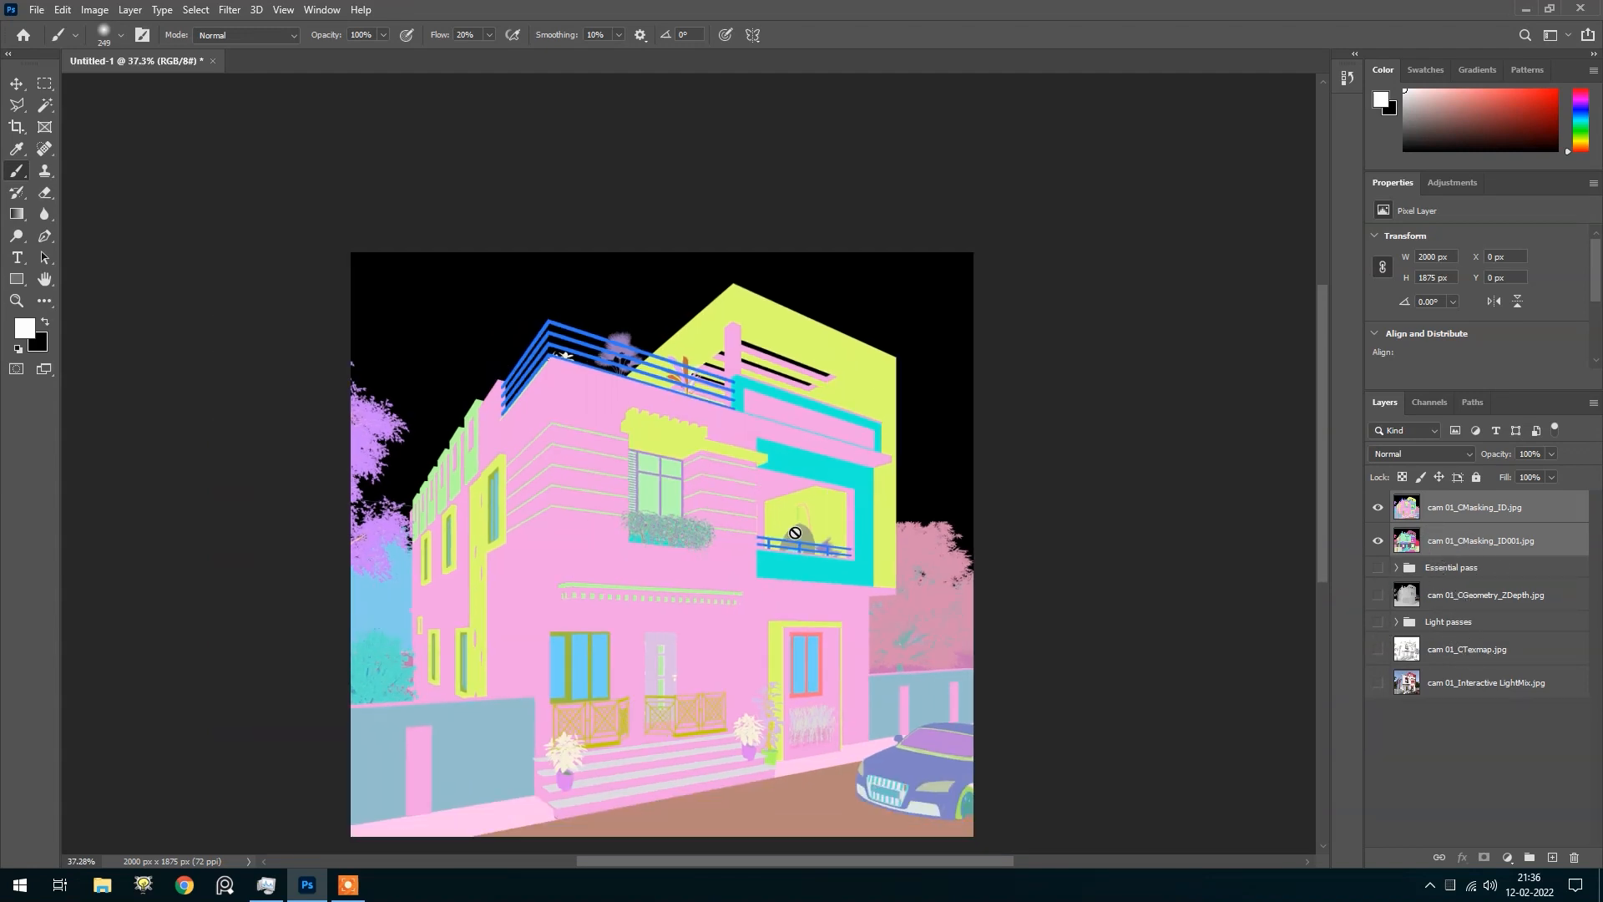
click(1379, 521)
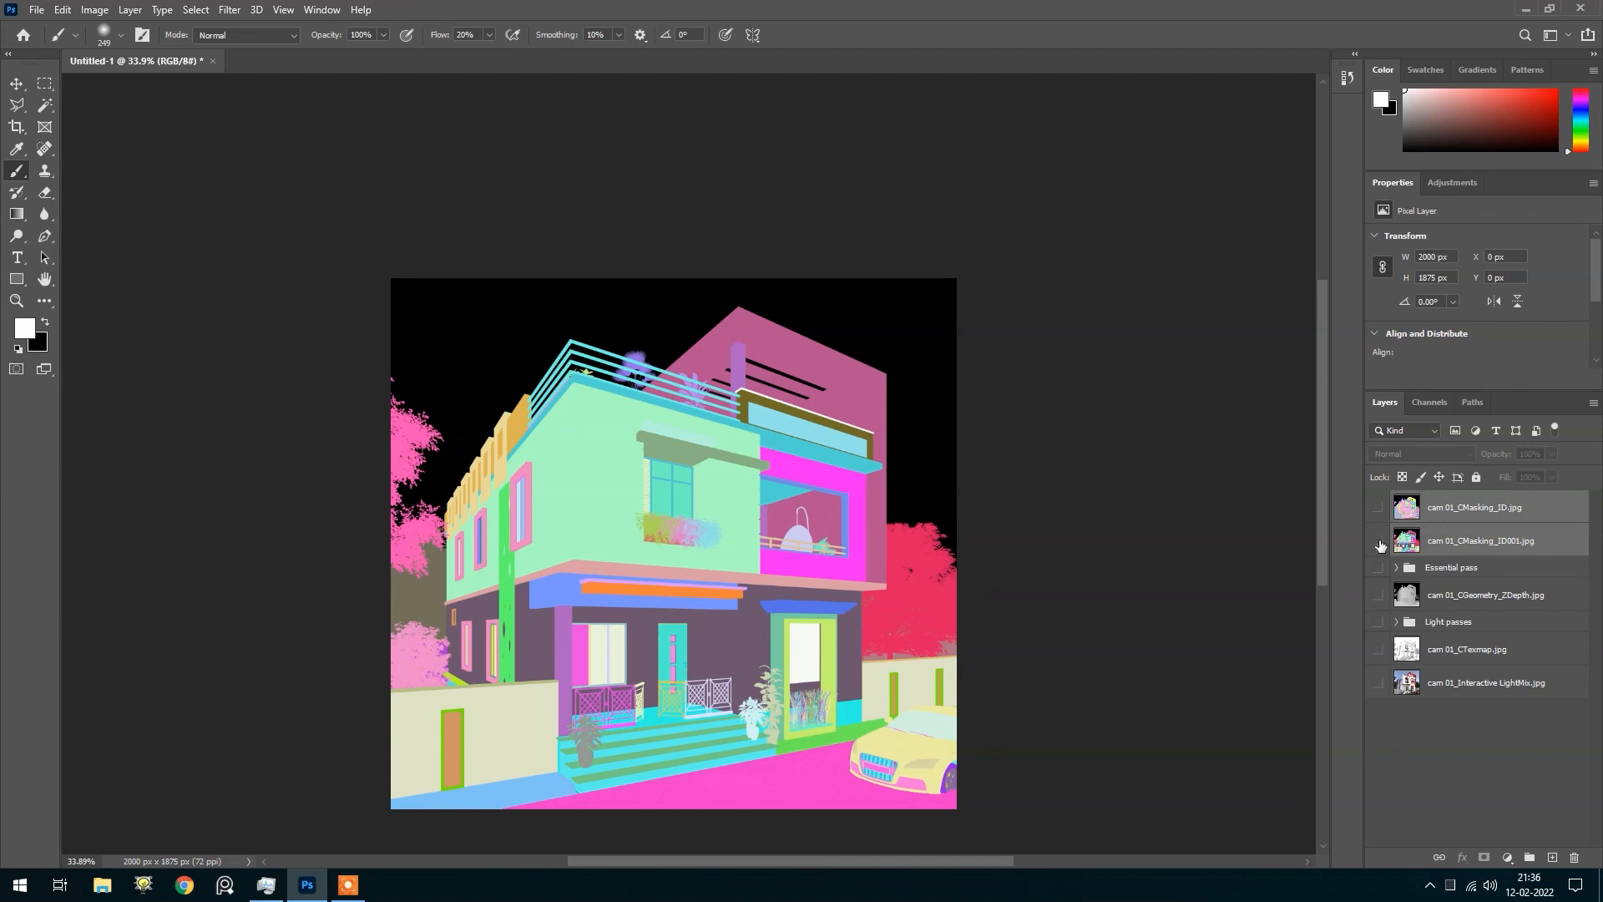
click(1379, 541)
click(1378, 567)
click(1378, 568)
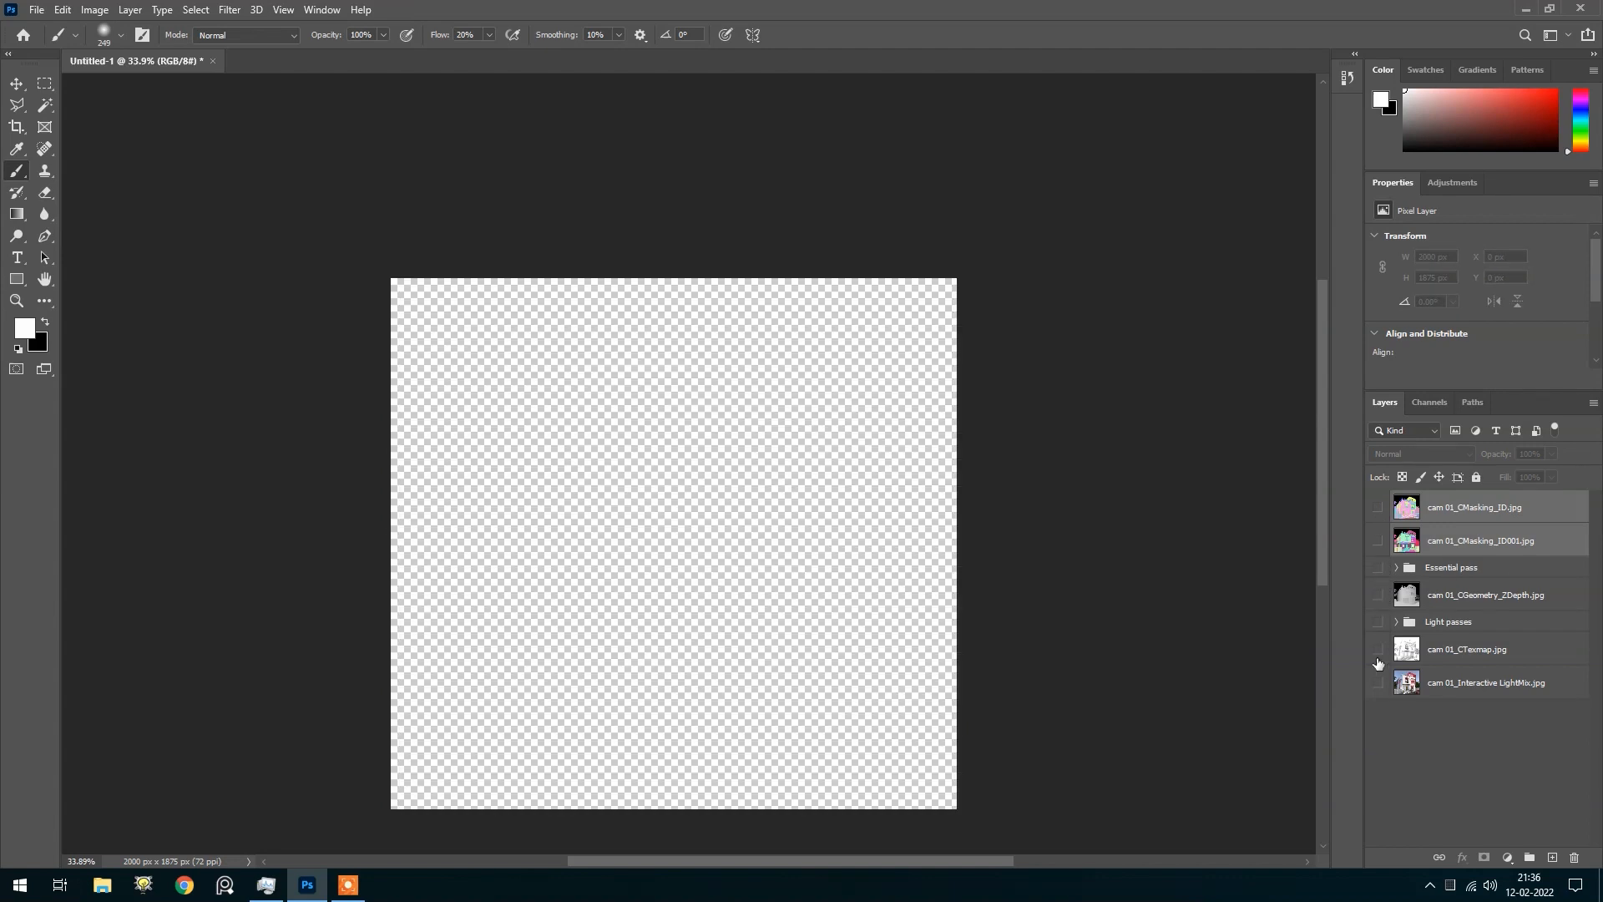
click(1379, 683)
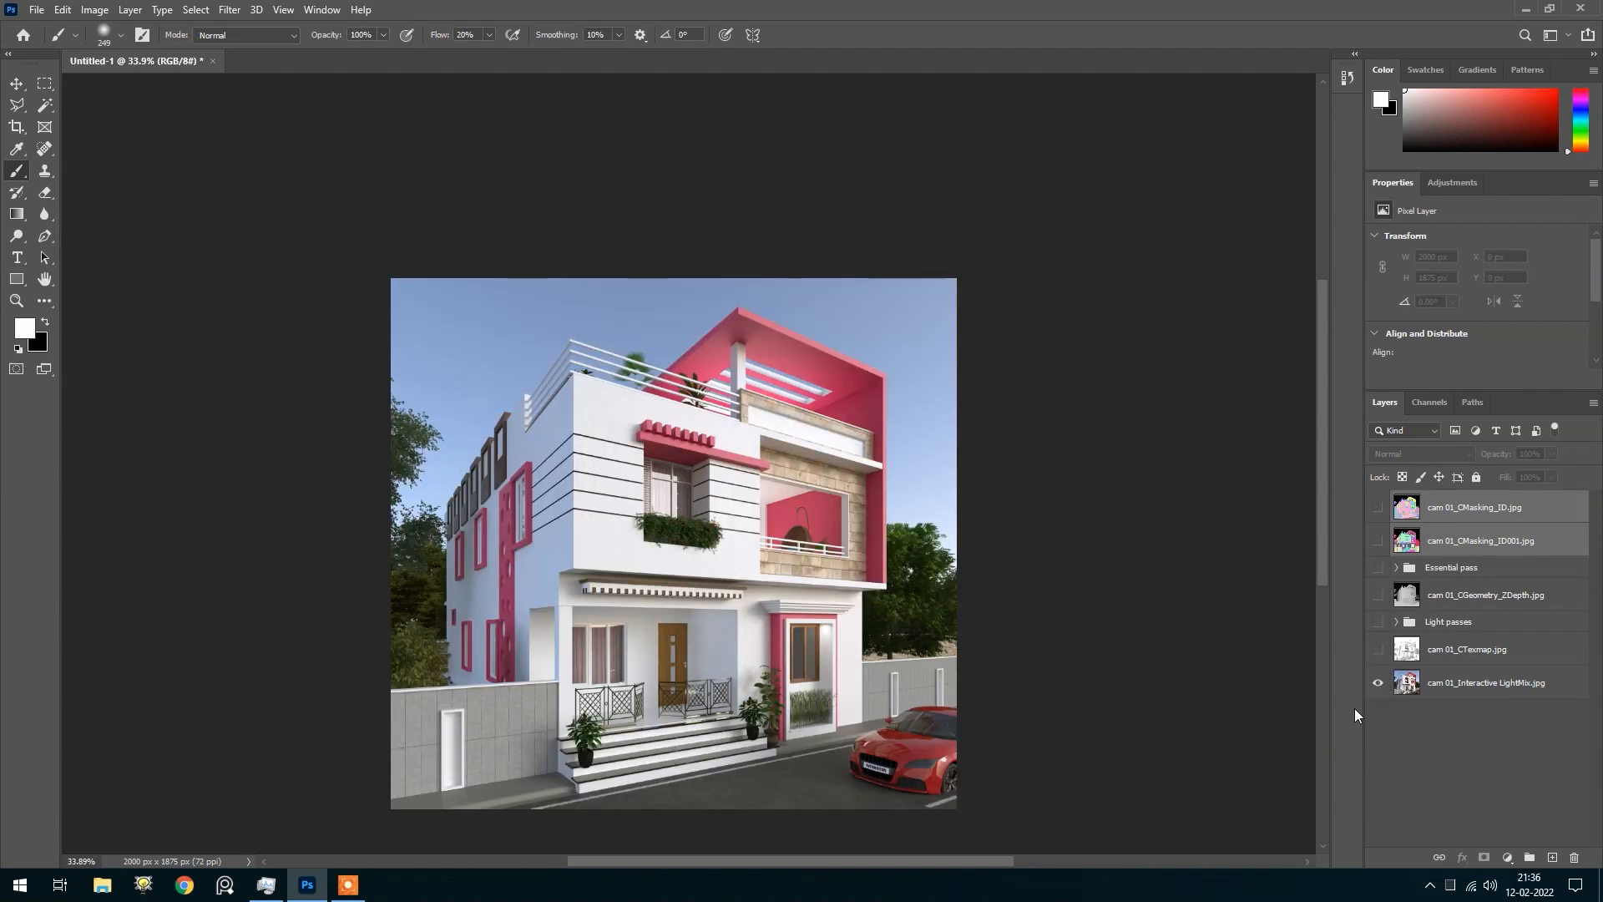
scroll(743, 605, up, 1)
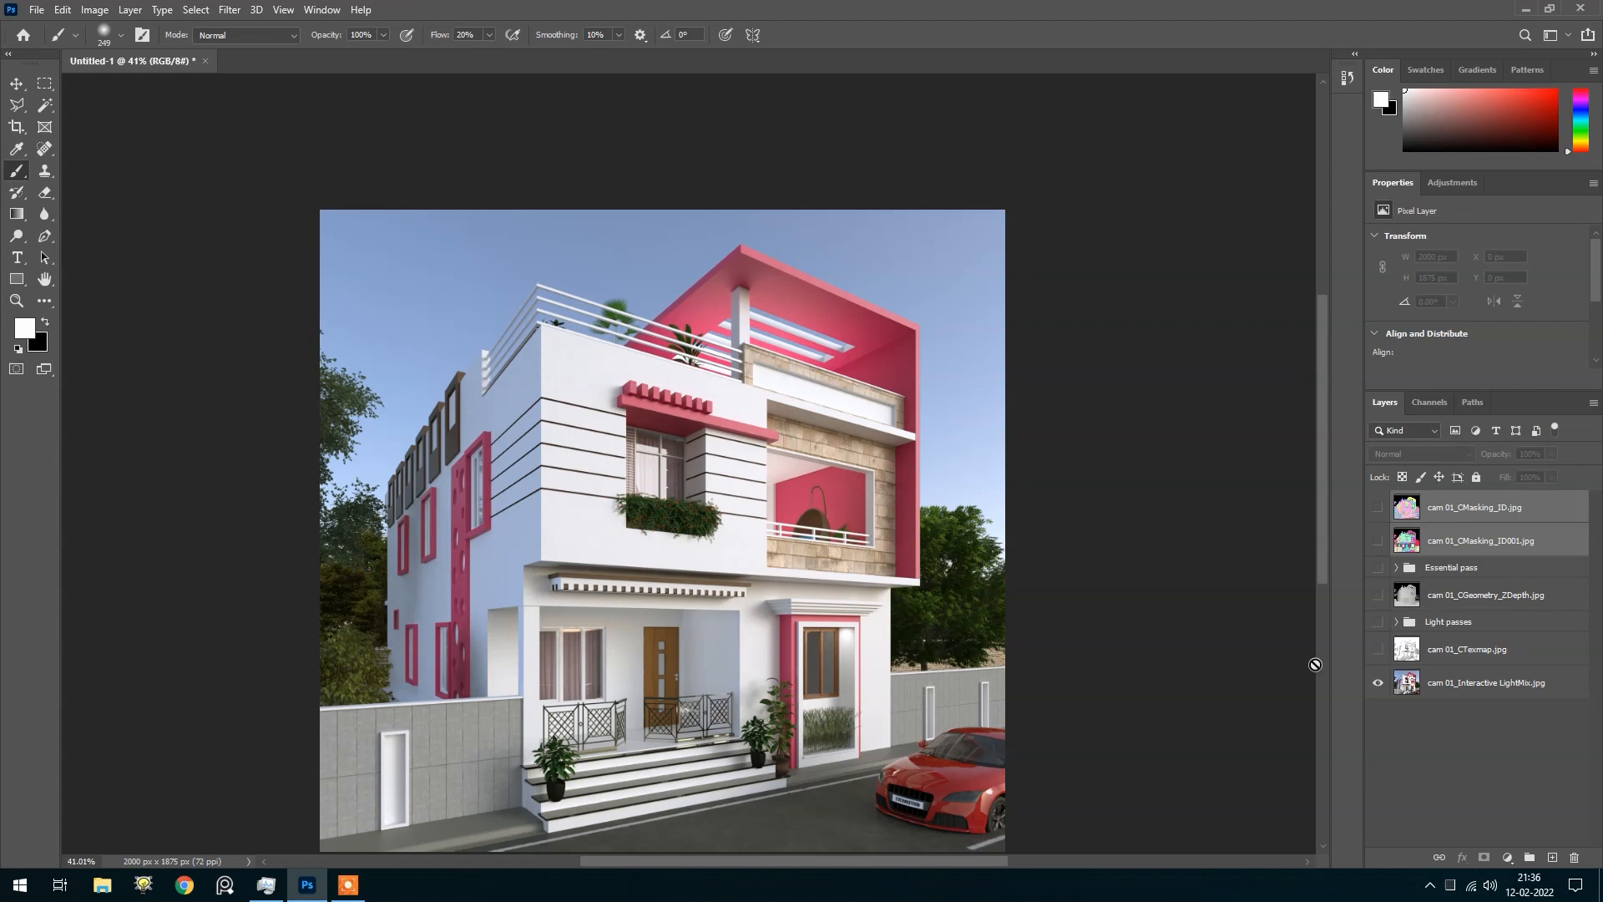
Show the cam 01_CTexmap.jpg layer over the LightMix render and examine its shading on the facade up close
click(1463, 653)
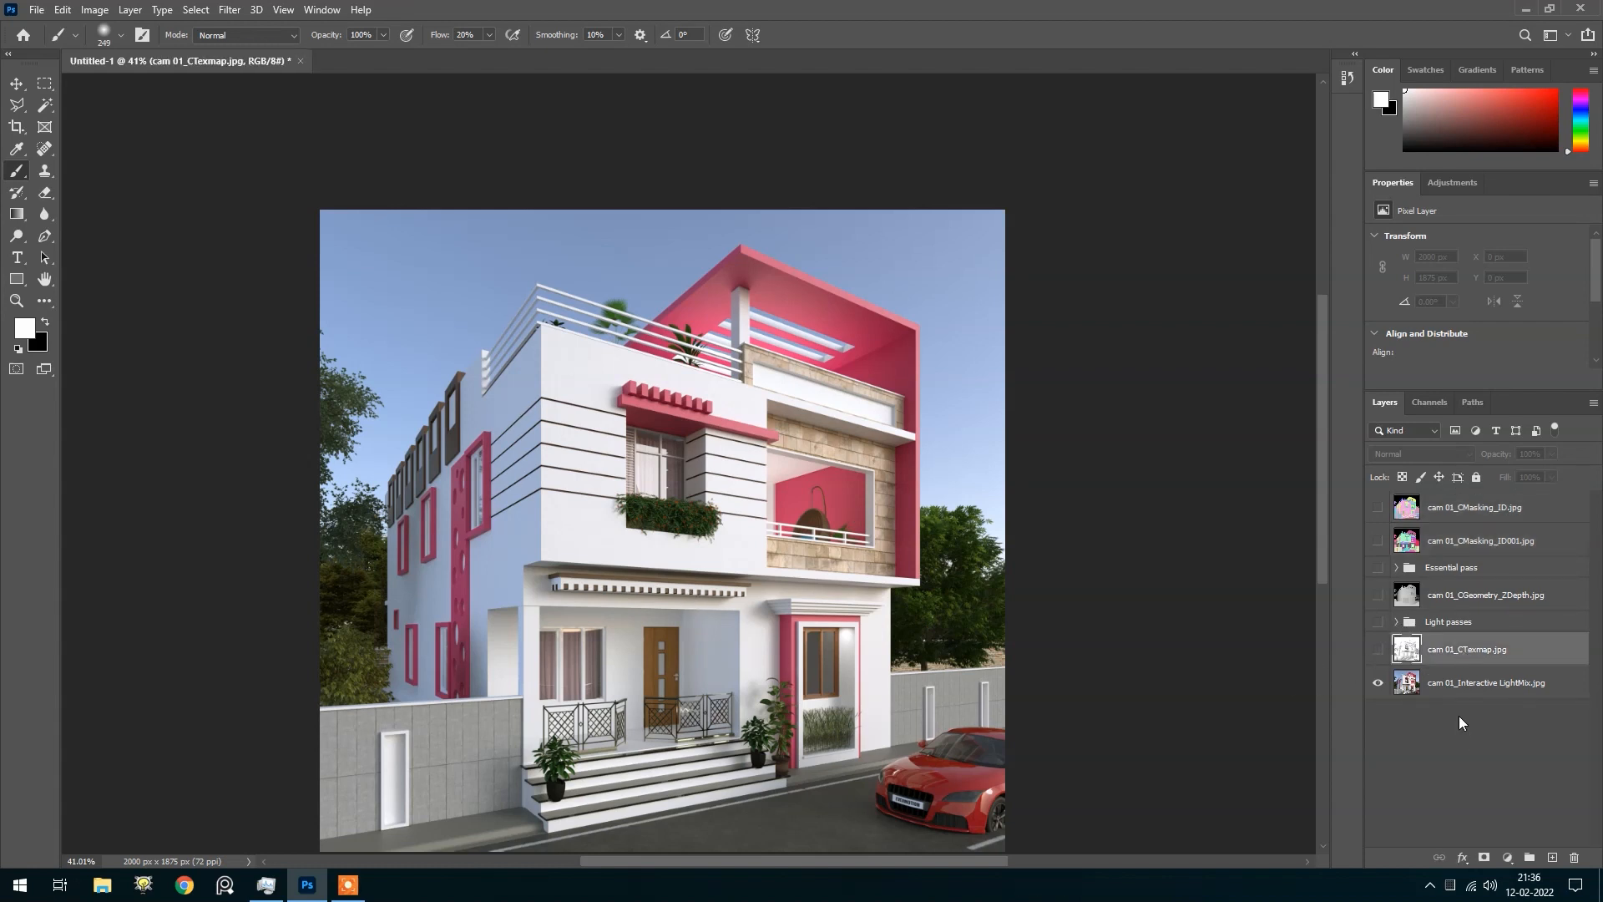
click(1378, 650)
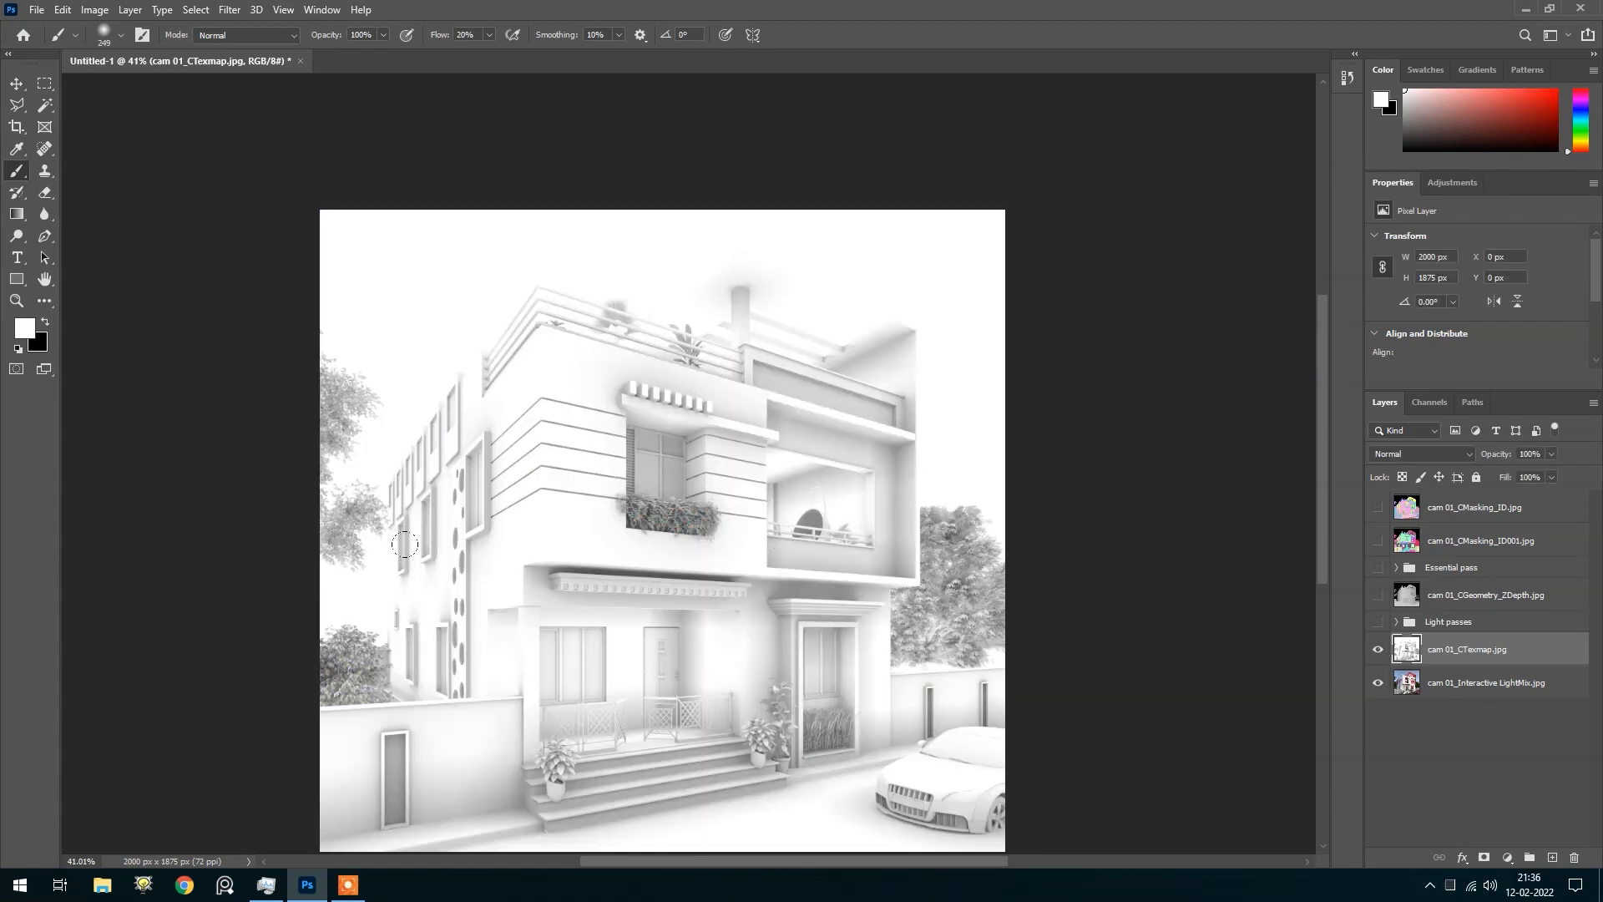
scroll(893, 466, up, 5)
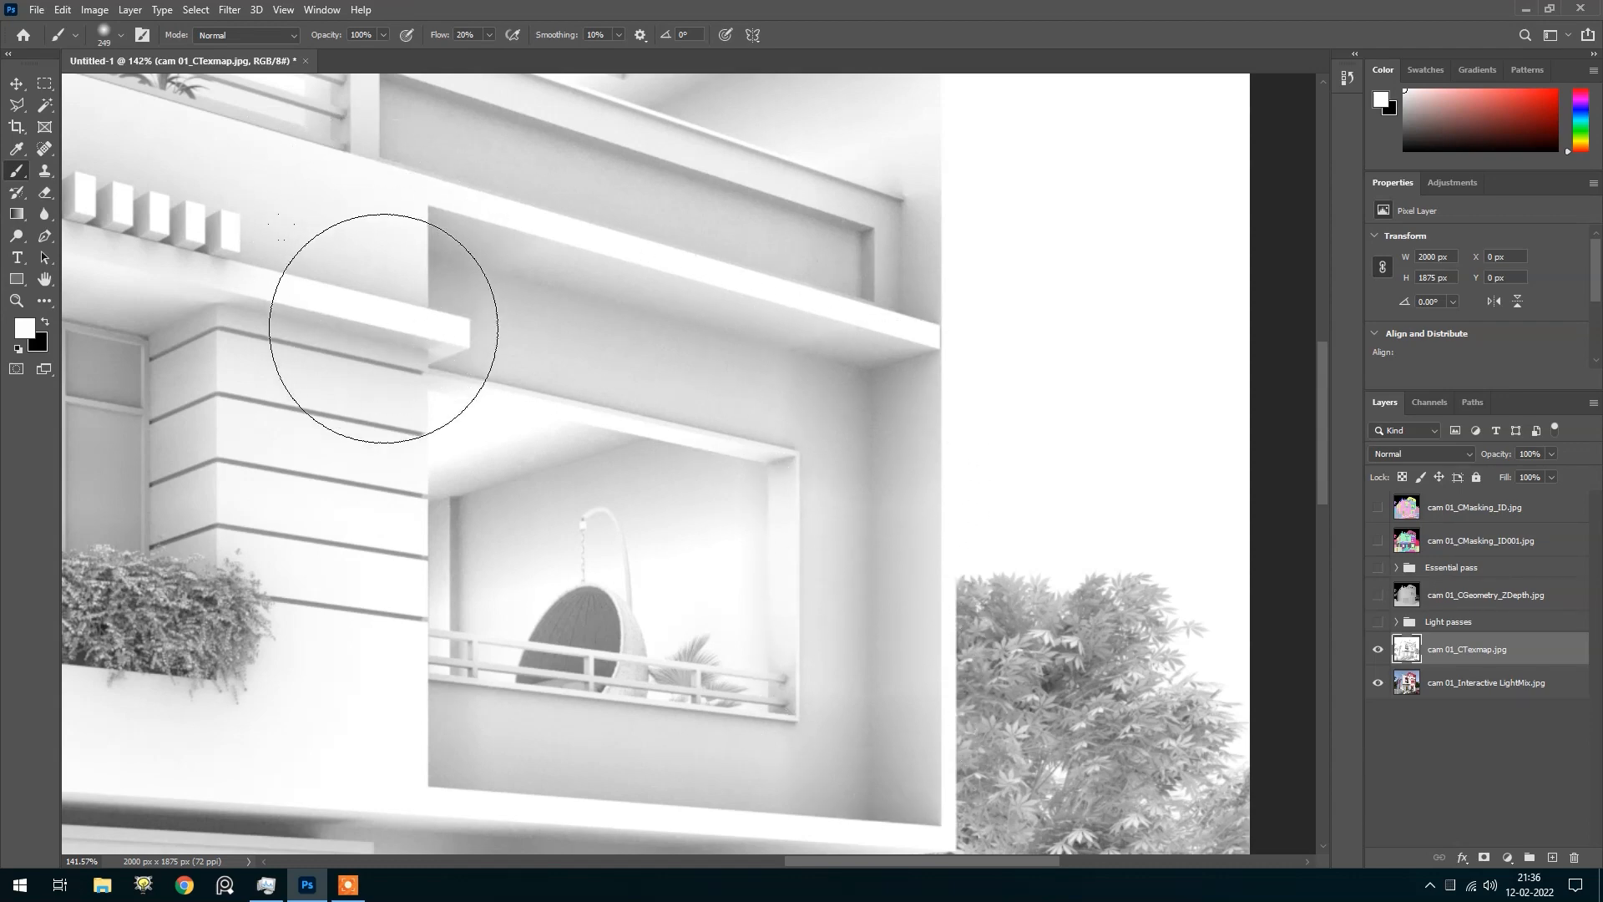
scroll(393, 305, down, 4)
scroll(268, 451, up, 3)
scroll(268, 451, down, 5)
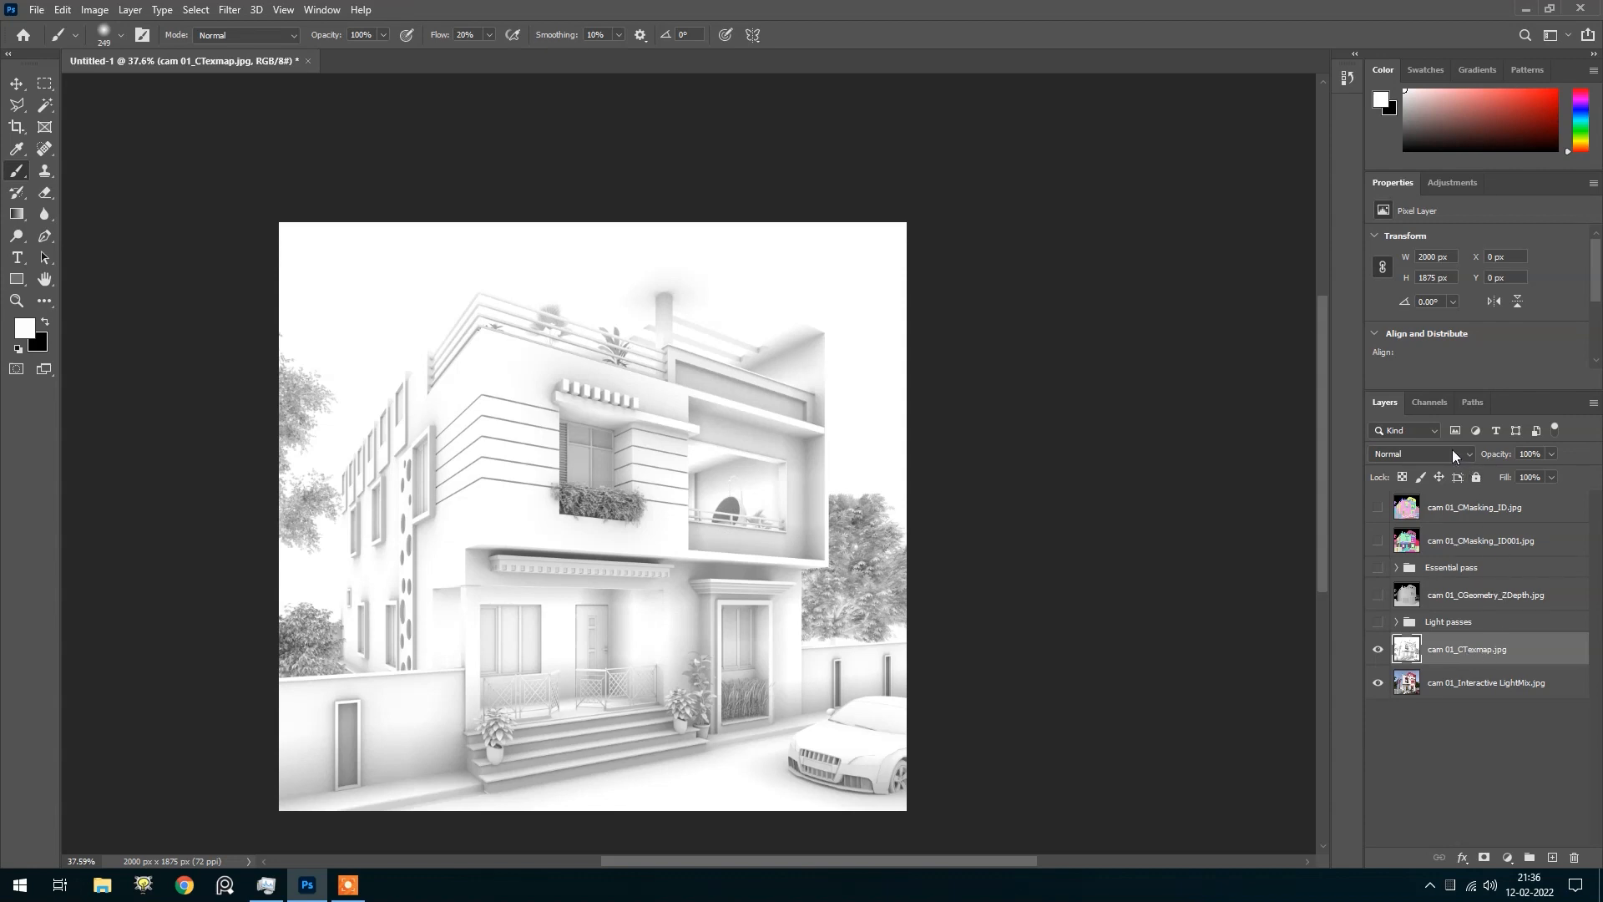
Set the cam 01_CTexmap.jpg layer's blend mode to Multiply and its opacity to 61%
click(1453, 455)
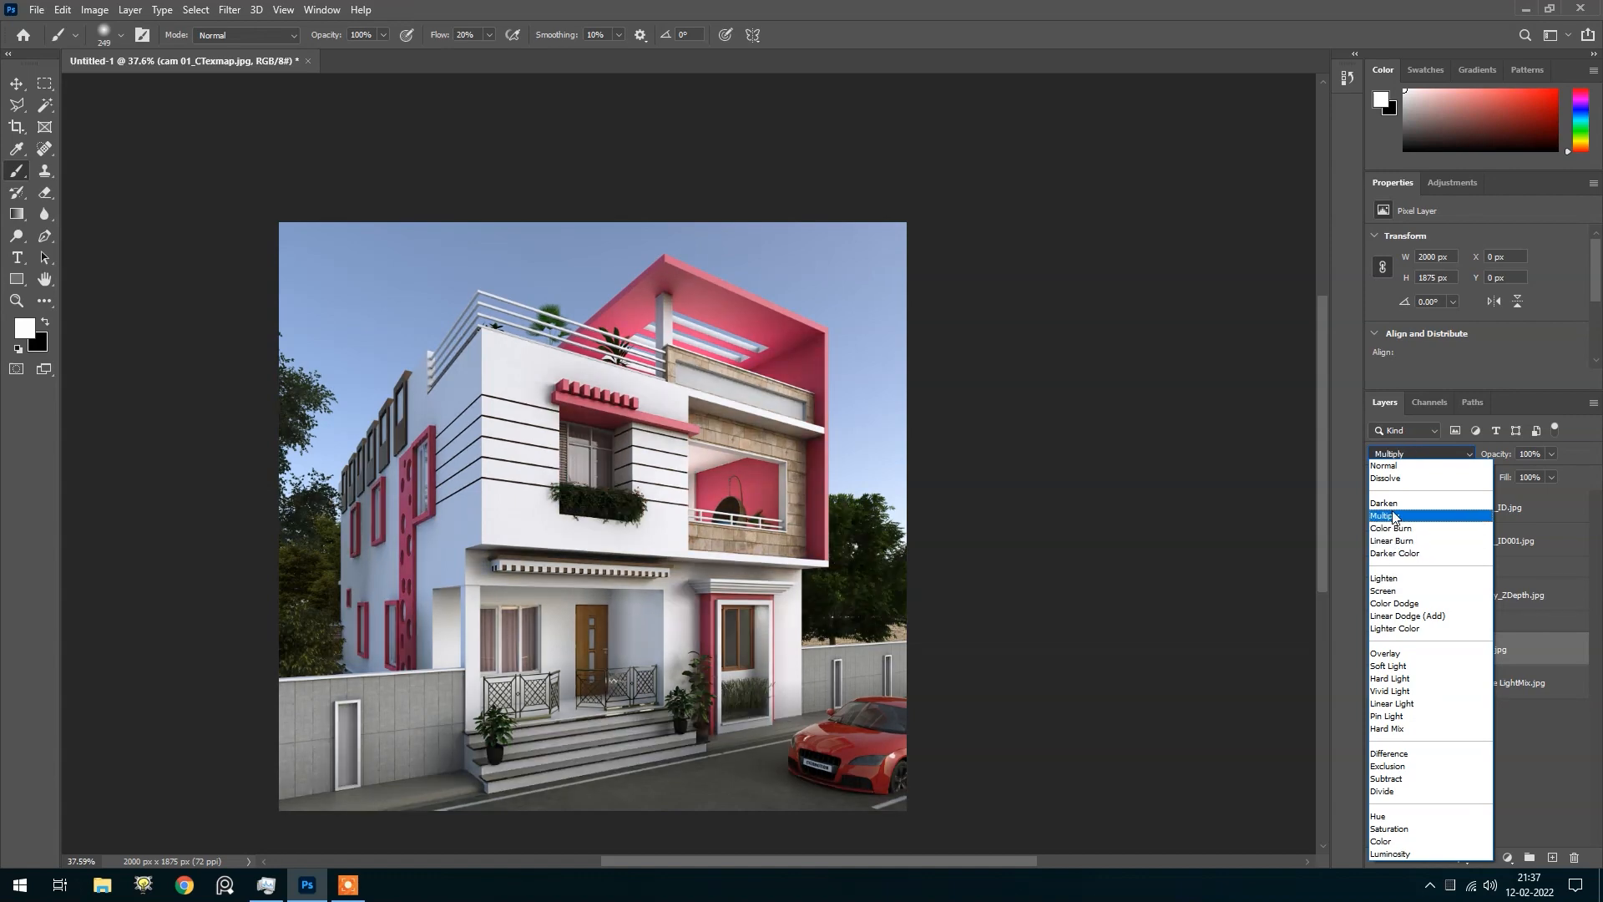
click(1393, 516)
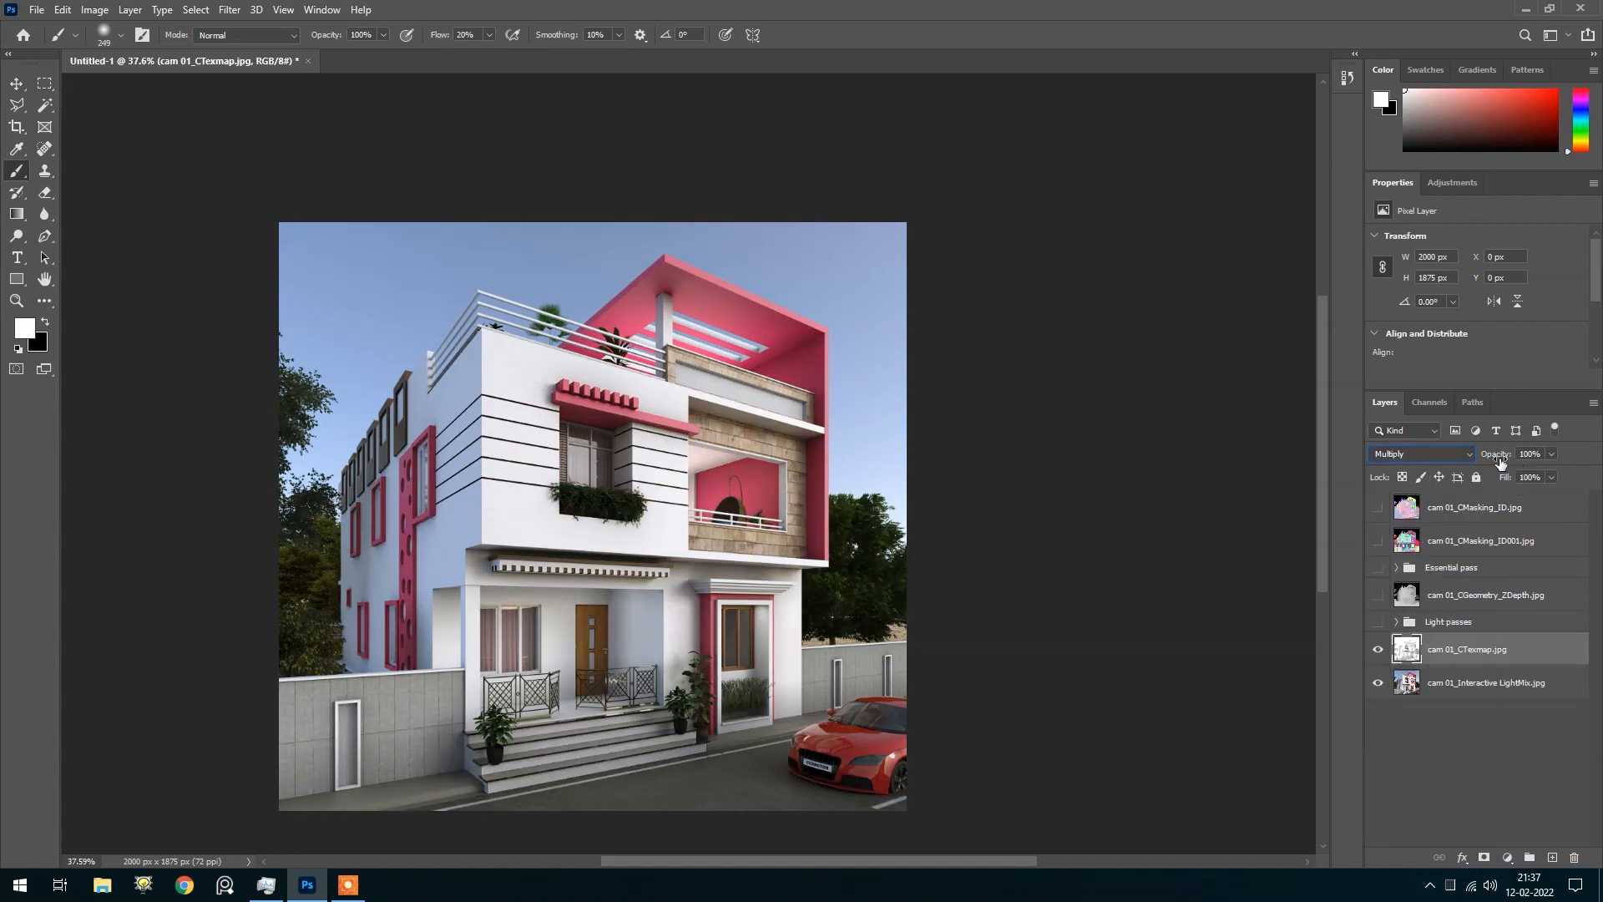
mouse_move(1497, 455)
mouse_down()
mouse_move(1451, 458)
mouse_move(1467, 456)
mouse_up()
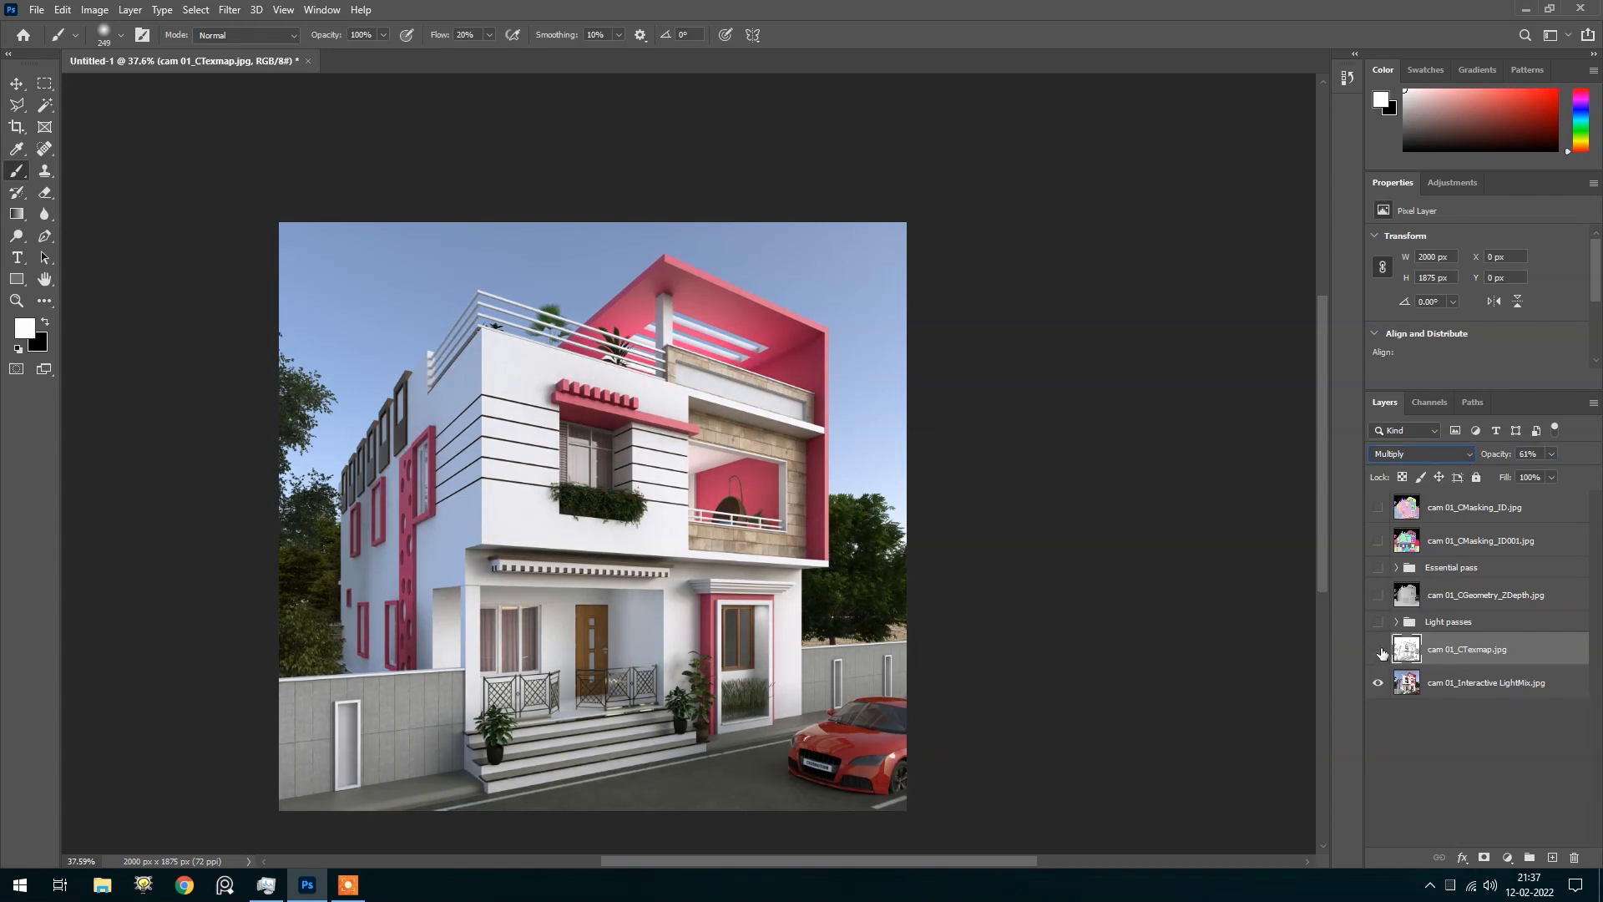
Compare the whole house render with and without the cam 01_CTexmap.jpg layer by toggling its visibility
click(1380, 650)
click(1379, 649)
click(1379, 650)
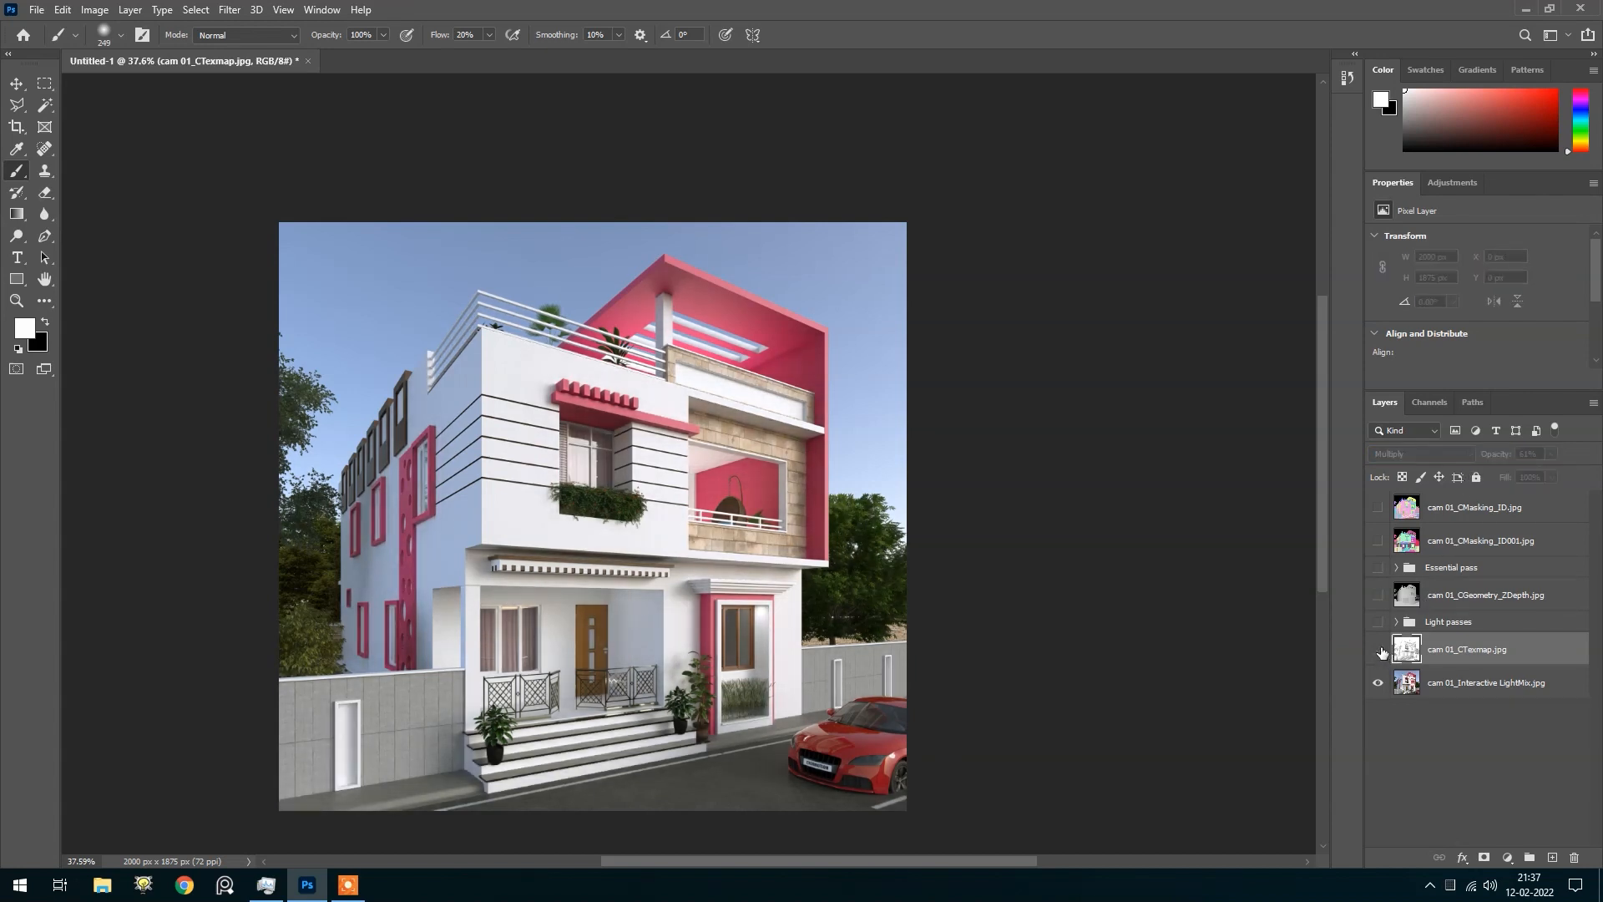
click(1380, 649)
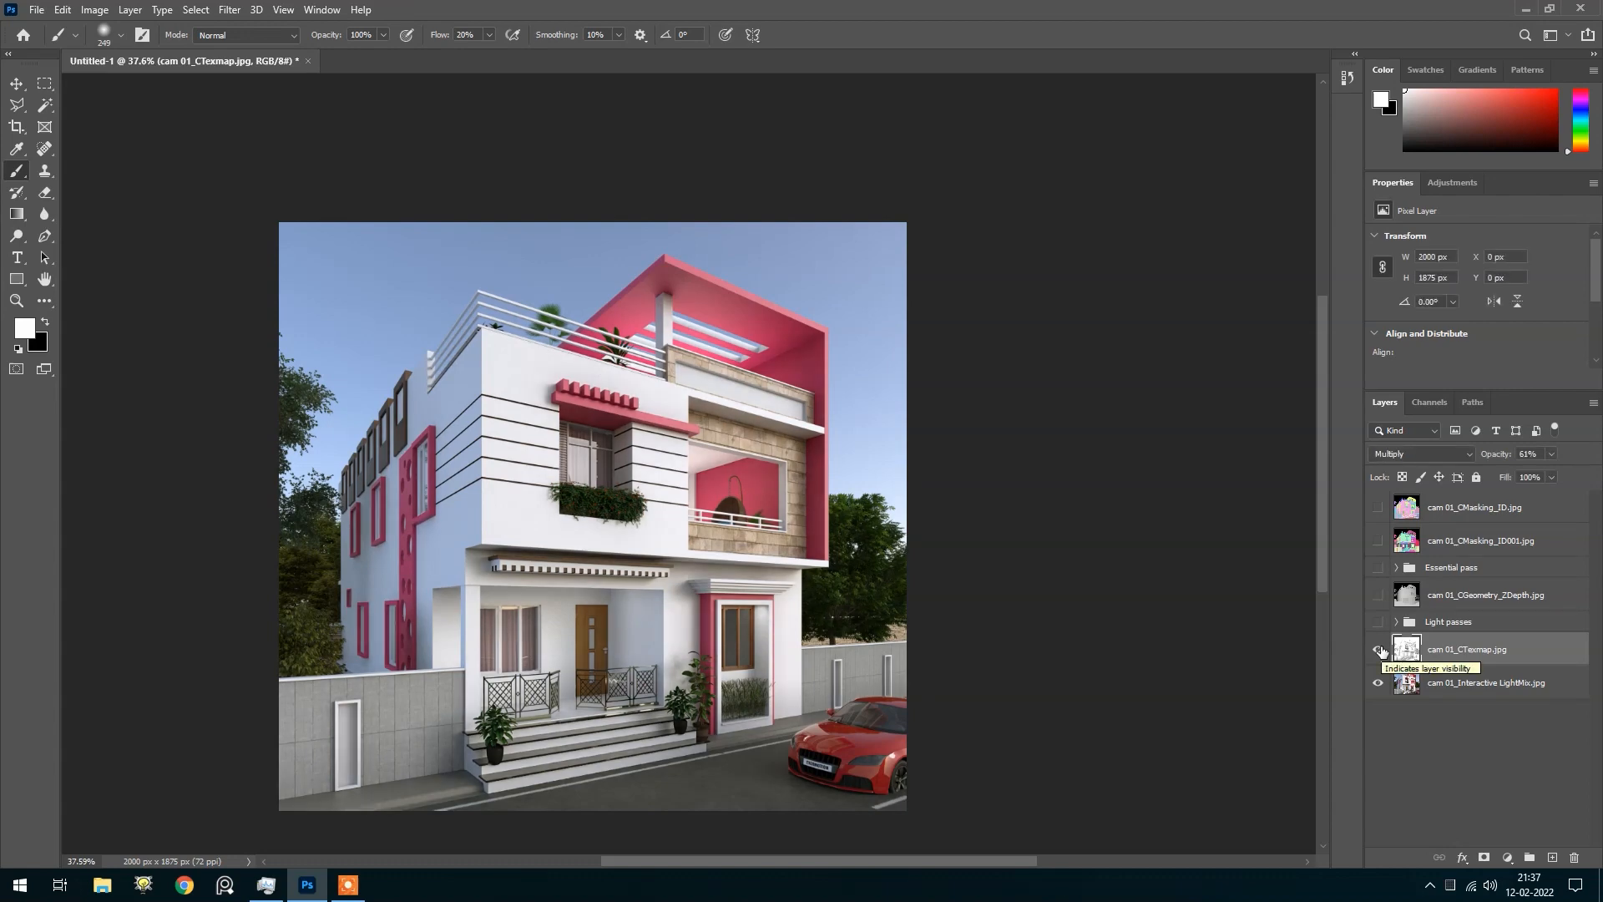
click(1380, 650)
click(1379, 650)
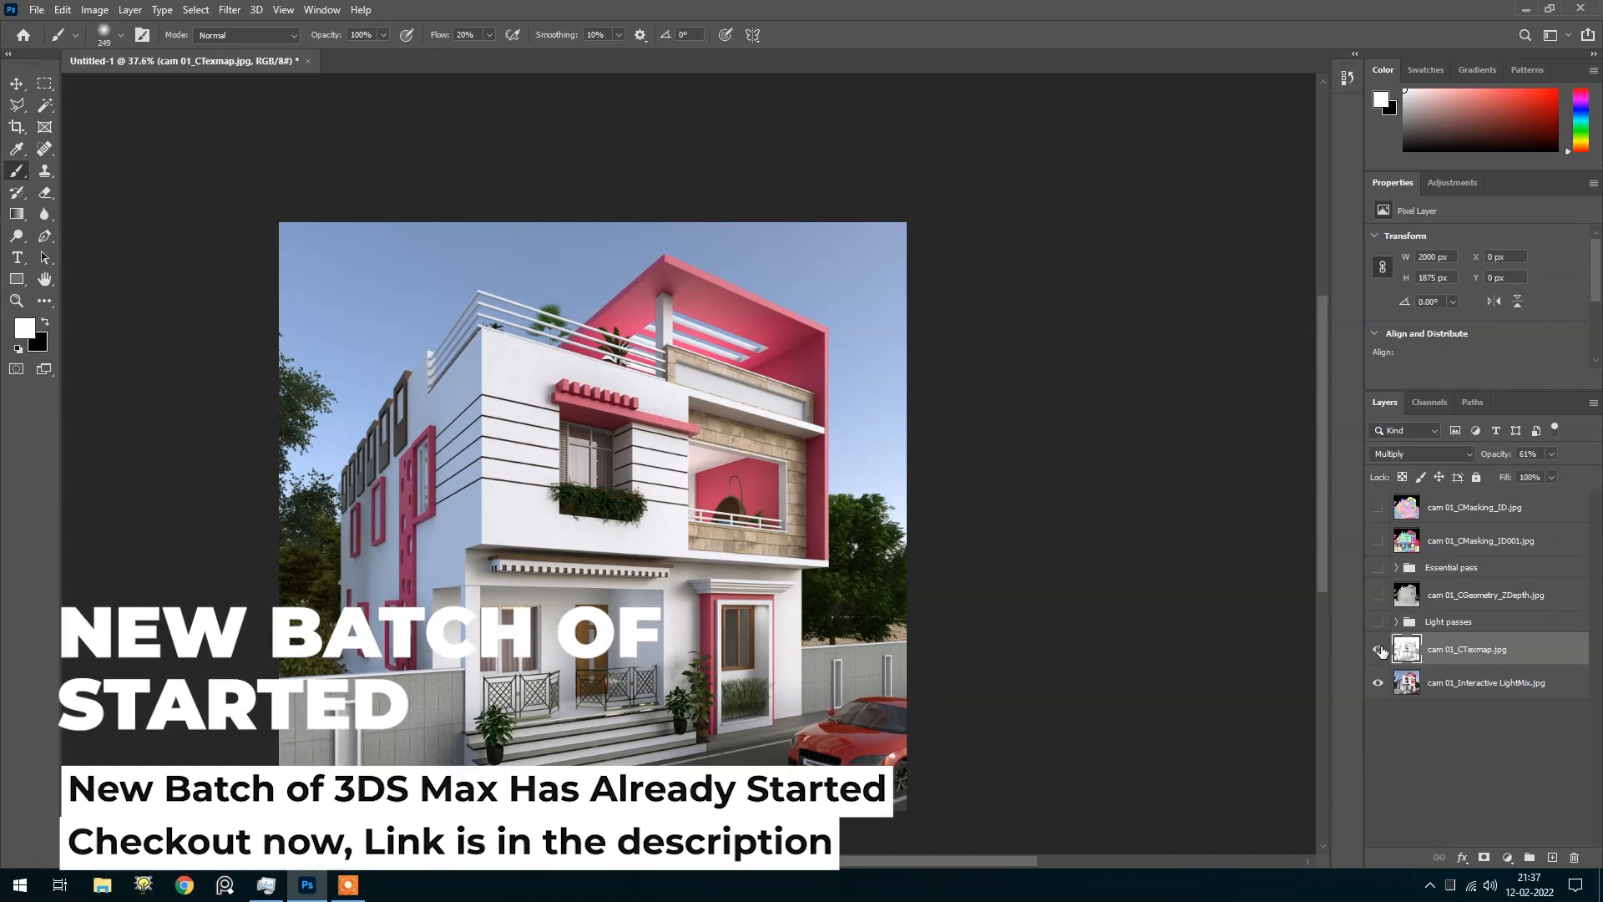
click(1379, 649)
click(1379, 650)
Compare the tree beside the house up close with and without the cam 01_CTexmap.jpg layer
scroll(765, 631, up, 5)
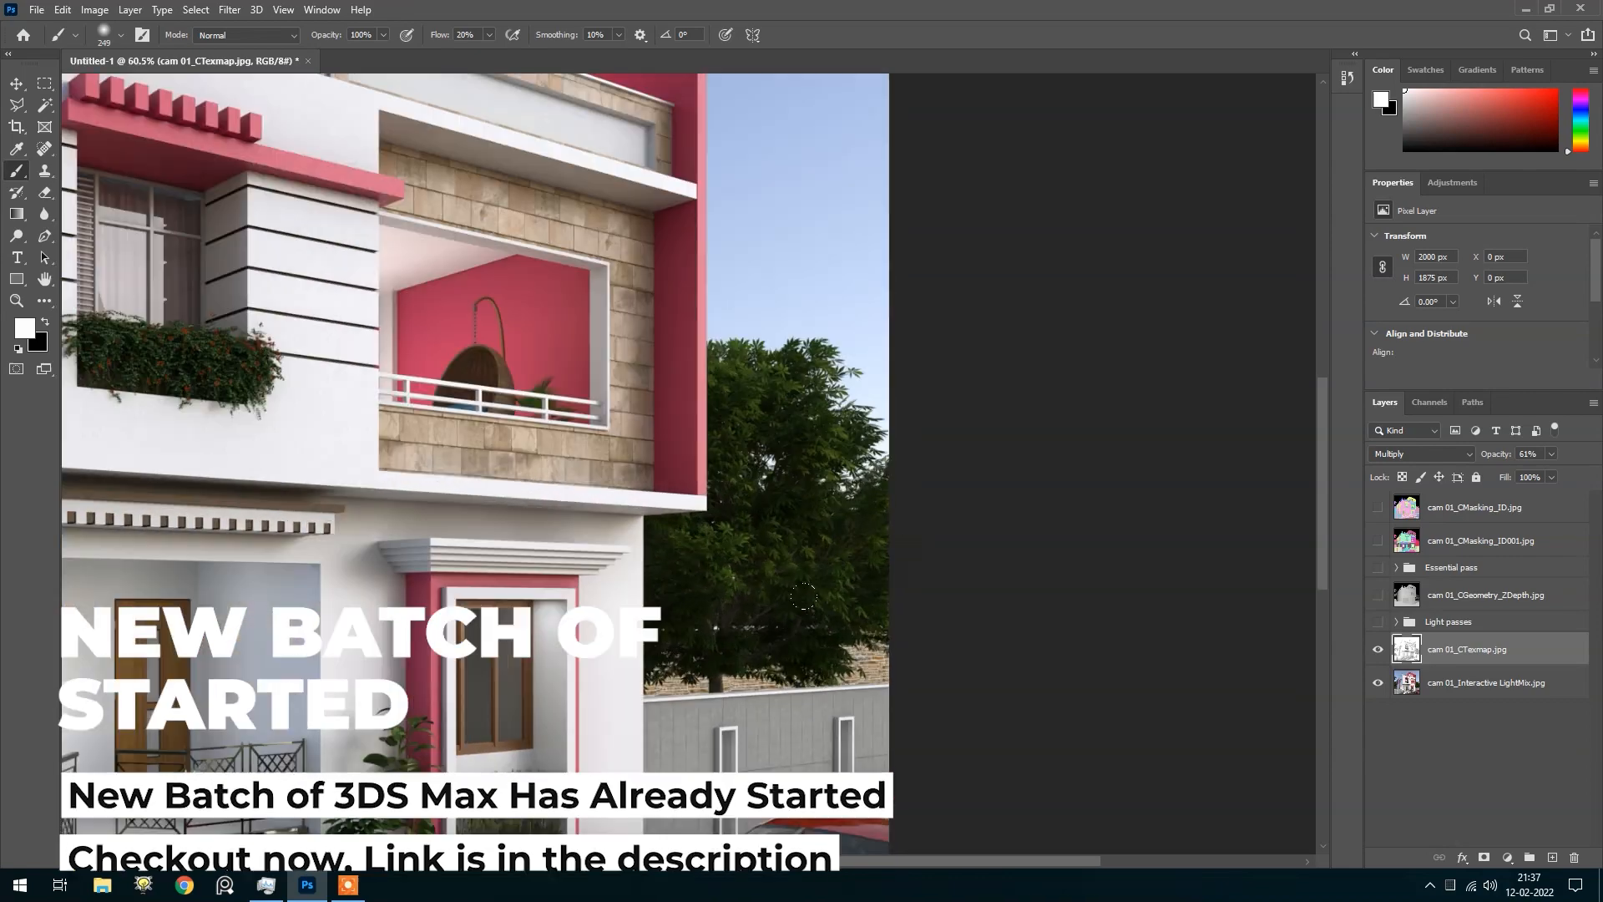
scroll(764, 631, up, 2)
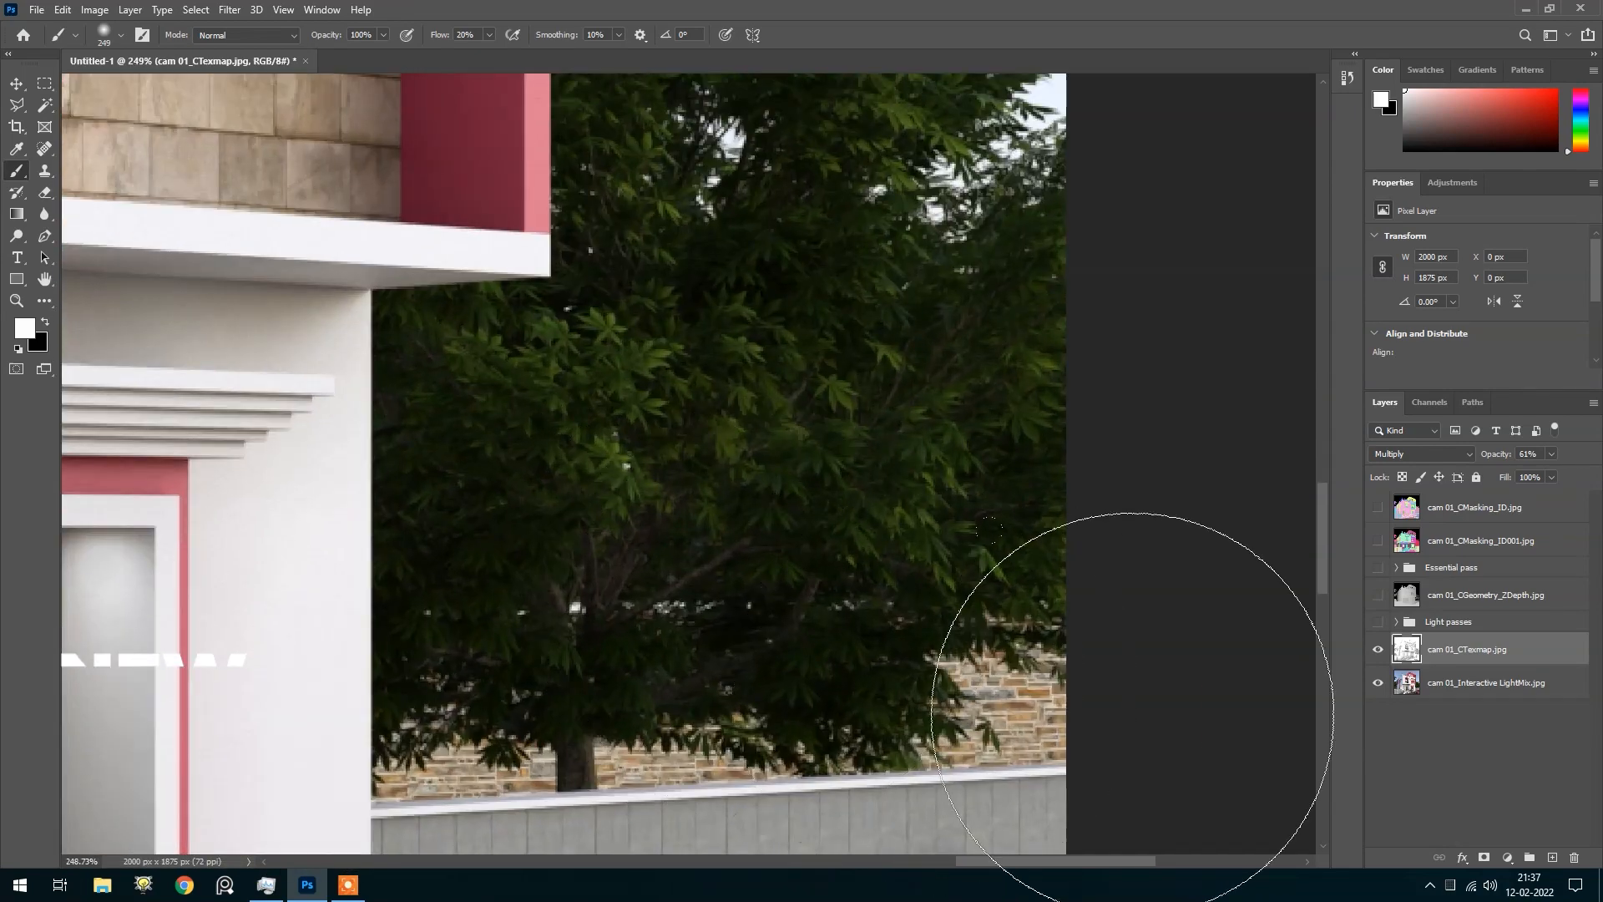
click(1378, 649)
click(1378, 649)
scroll(749, 329, up, 4)
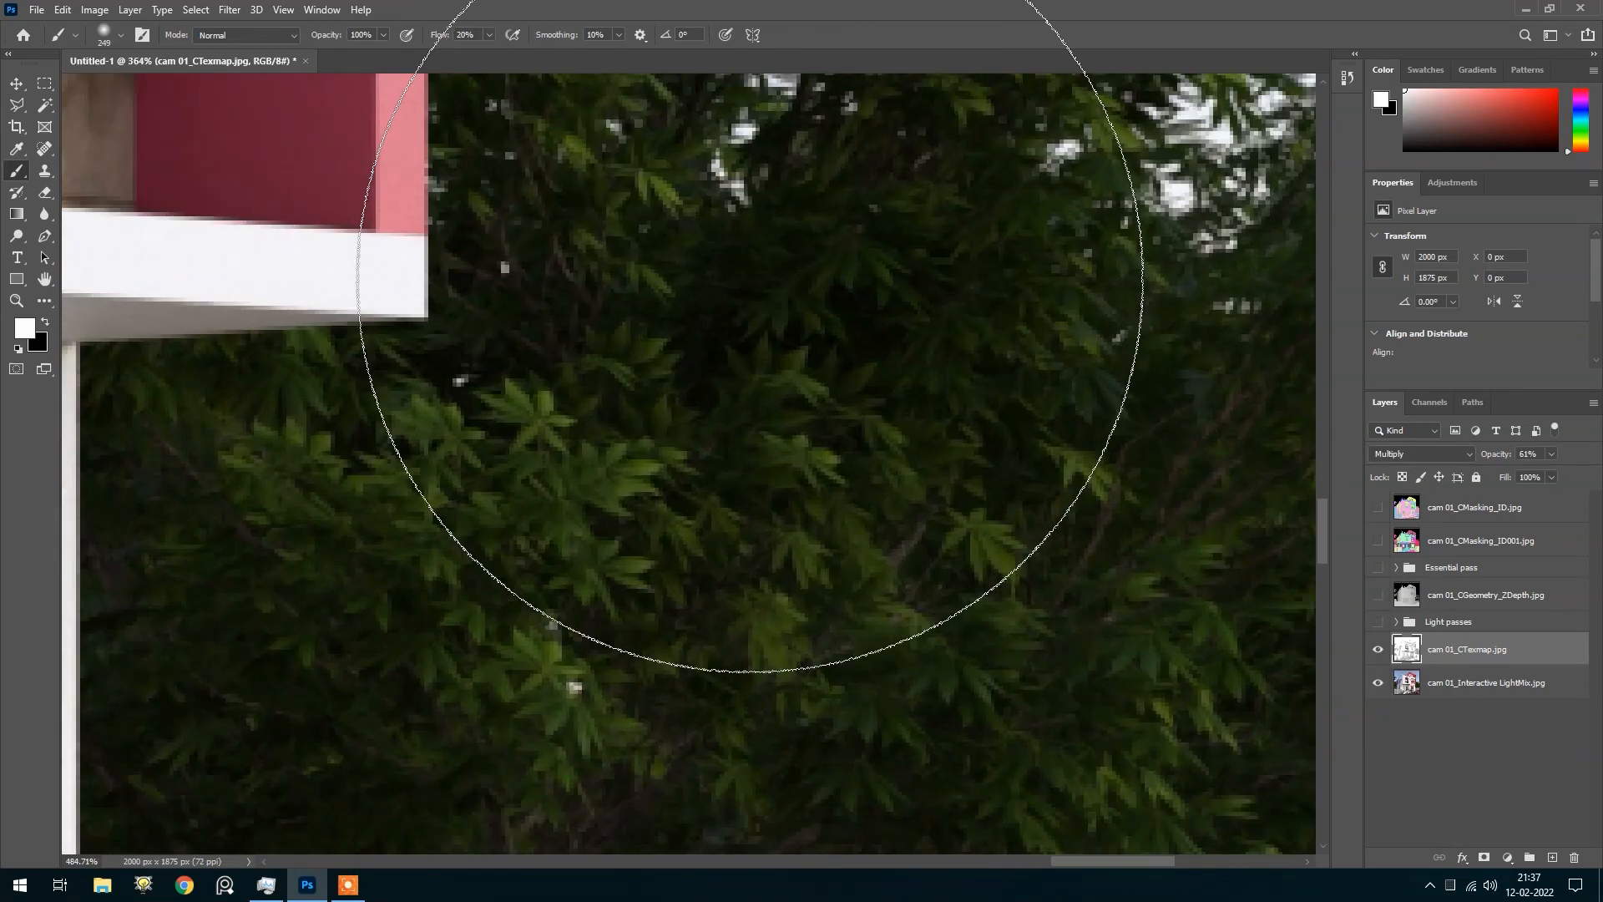
click(1379, 649)
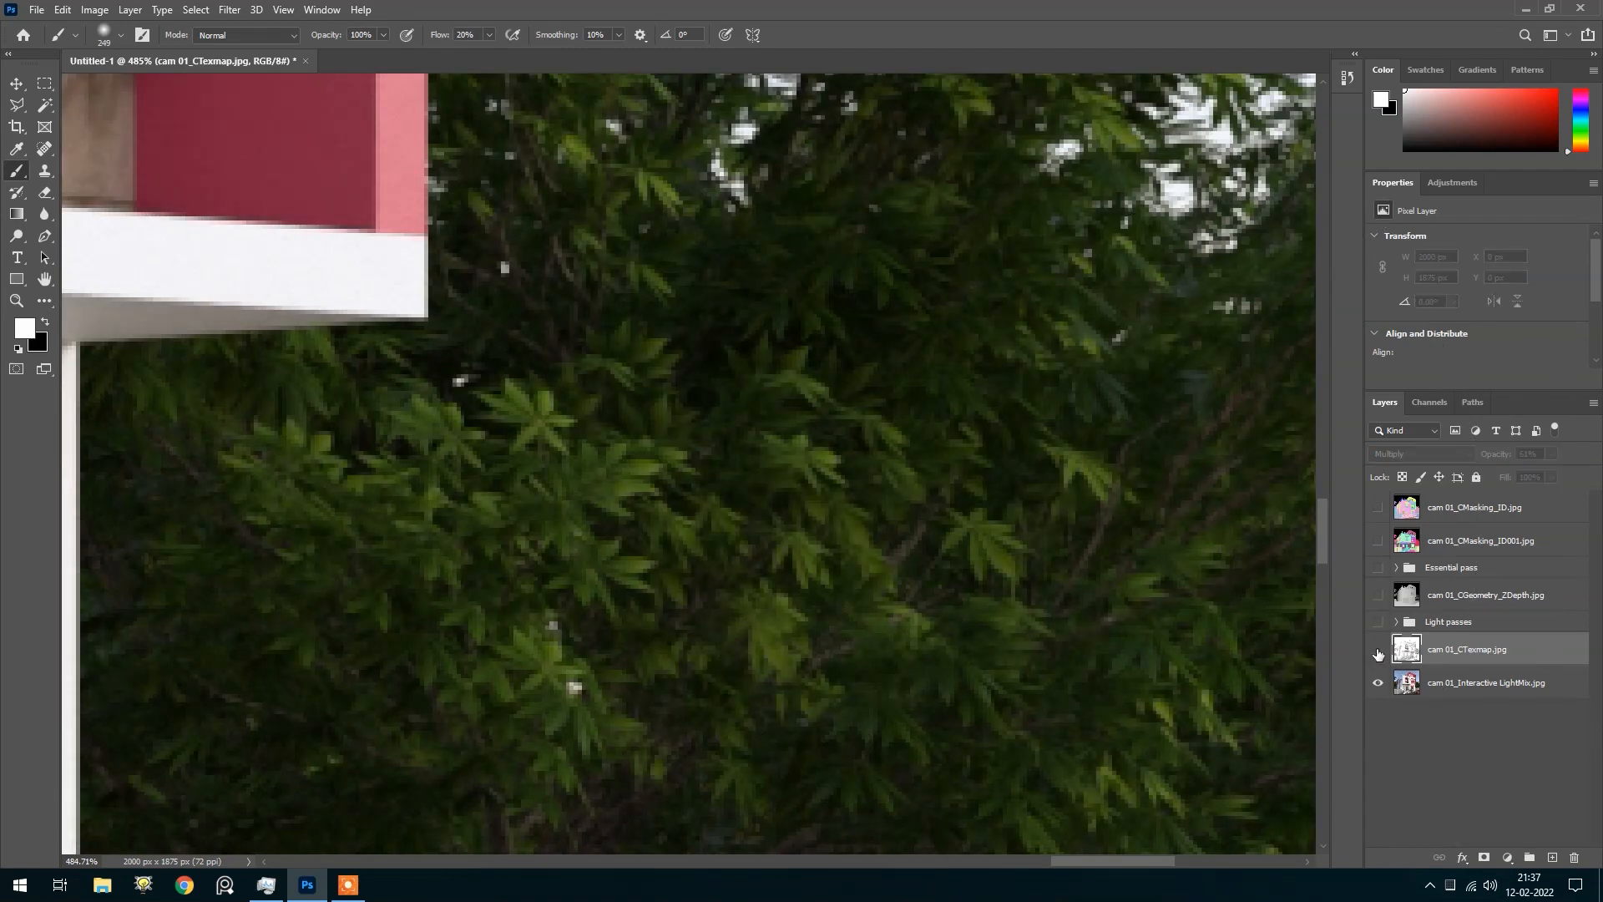
click(1379, 650)
scroll(824, 465, down, 5)
scroll(843, 365, down, 5)
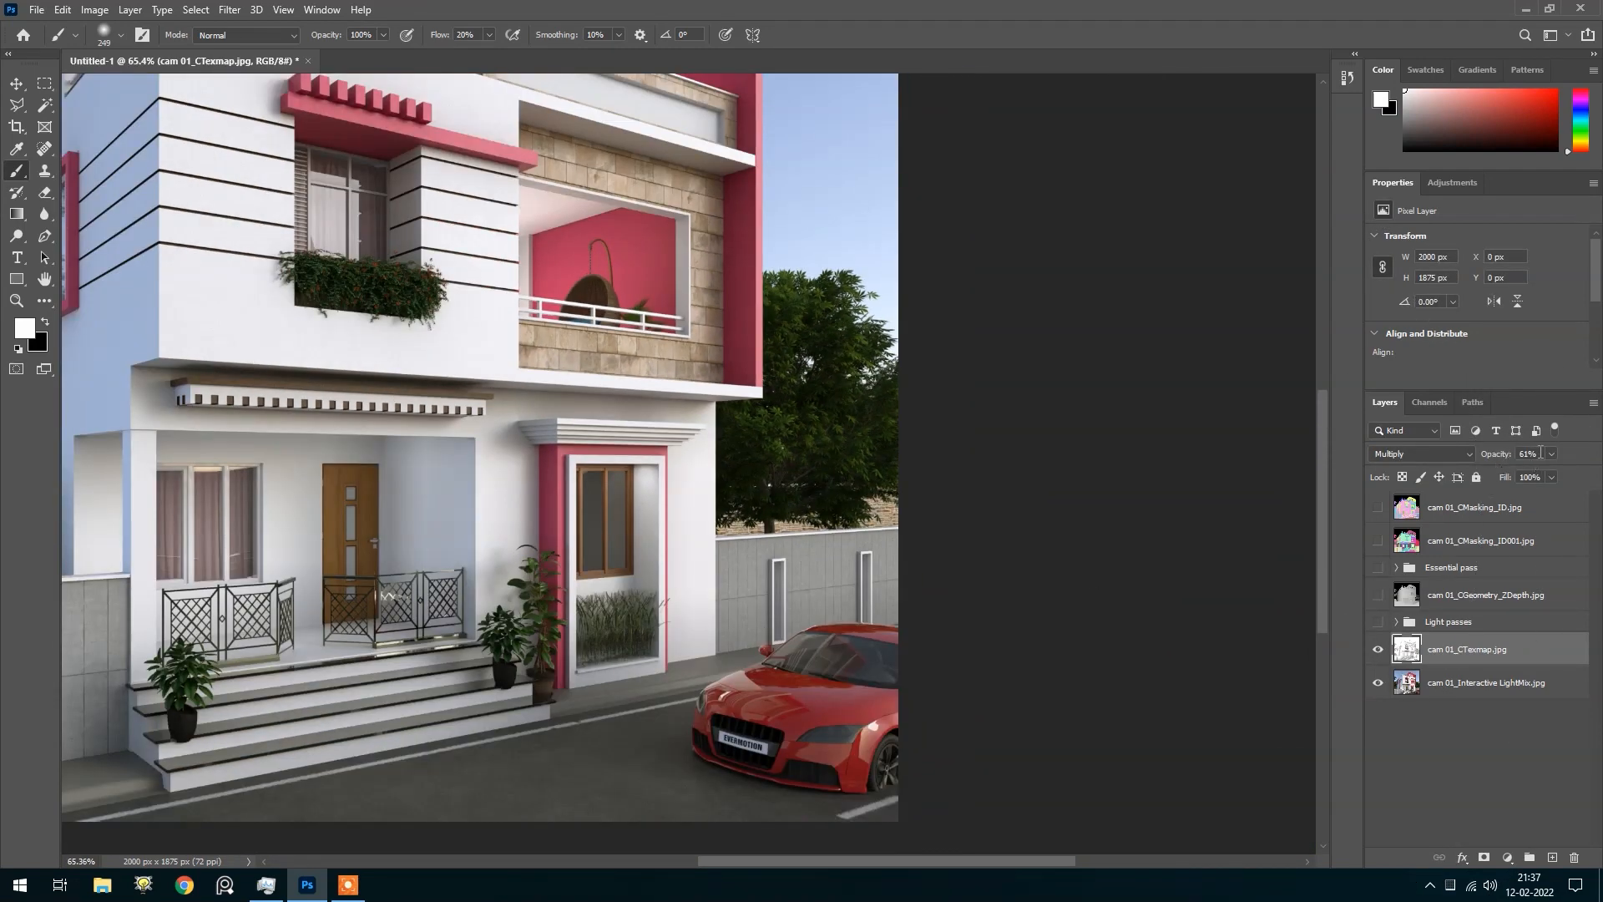
Compare the flower box under the upper window up close with and without the cam 01_CTexmap.jpg layer
scroll(785, 505, down, 3)
scroll(522, 392, up, 7)
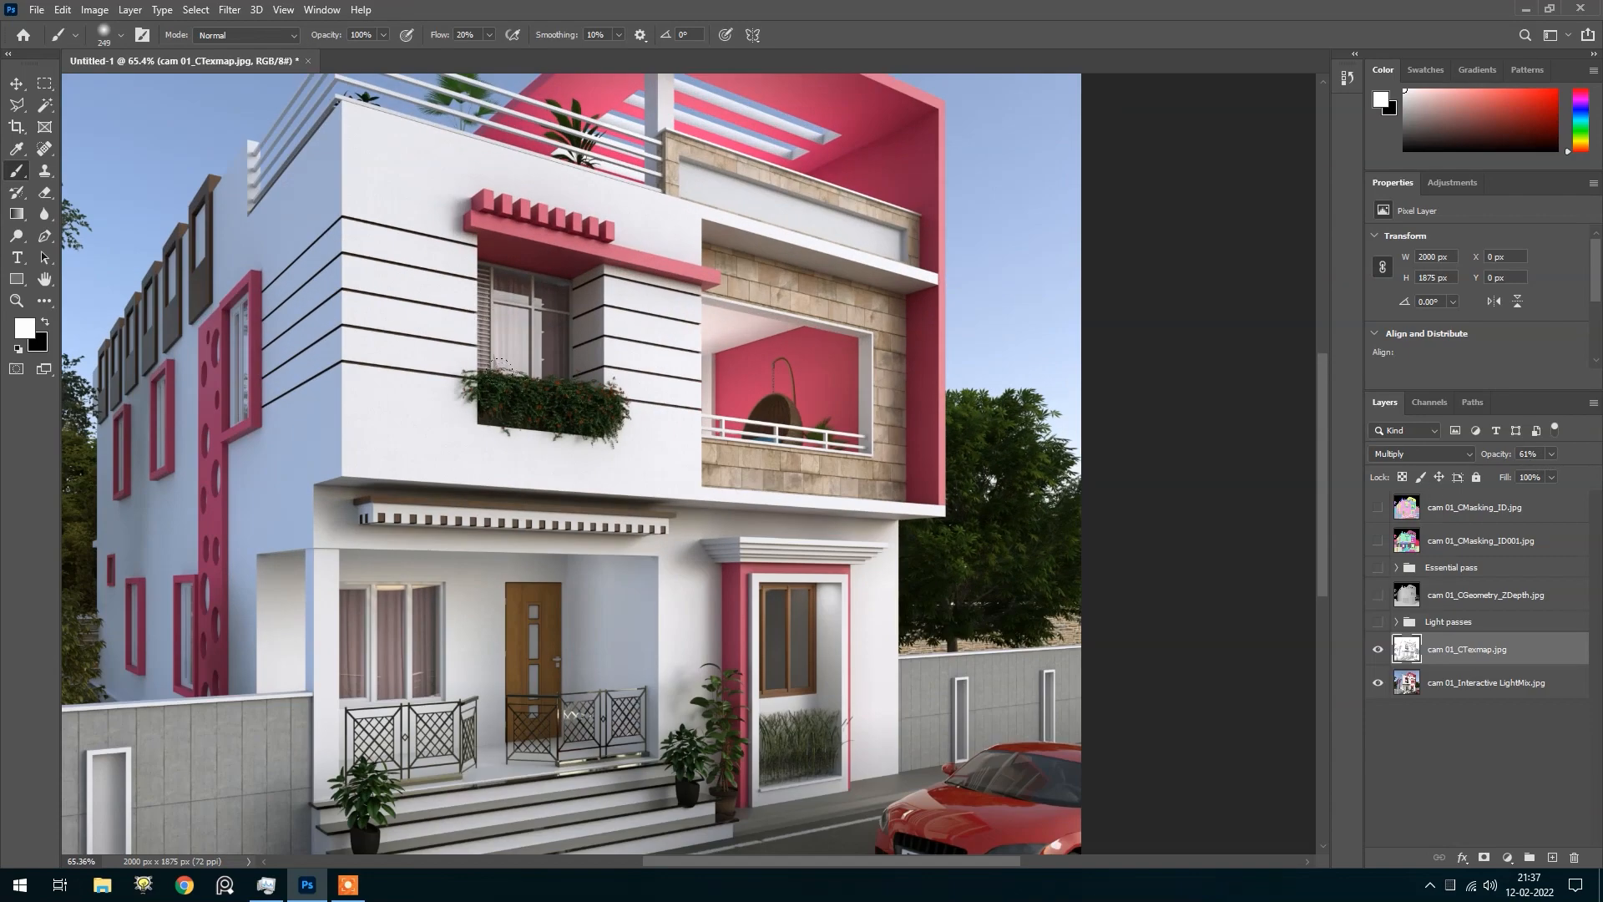
scroll(527, 405, up, 3)
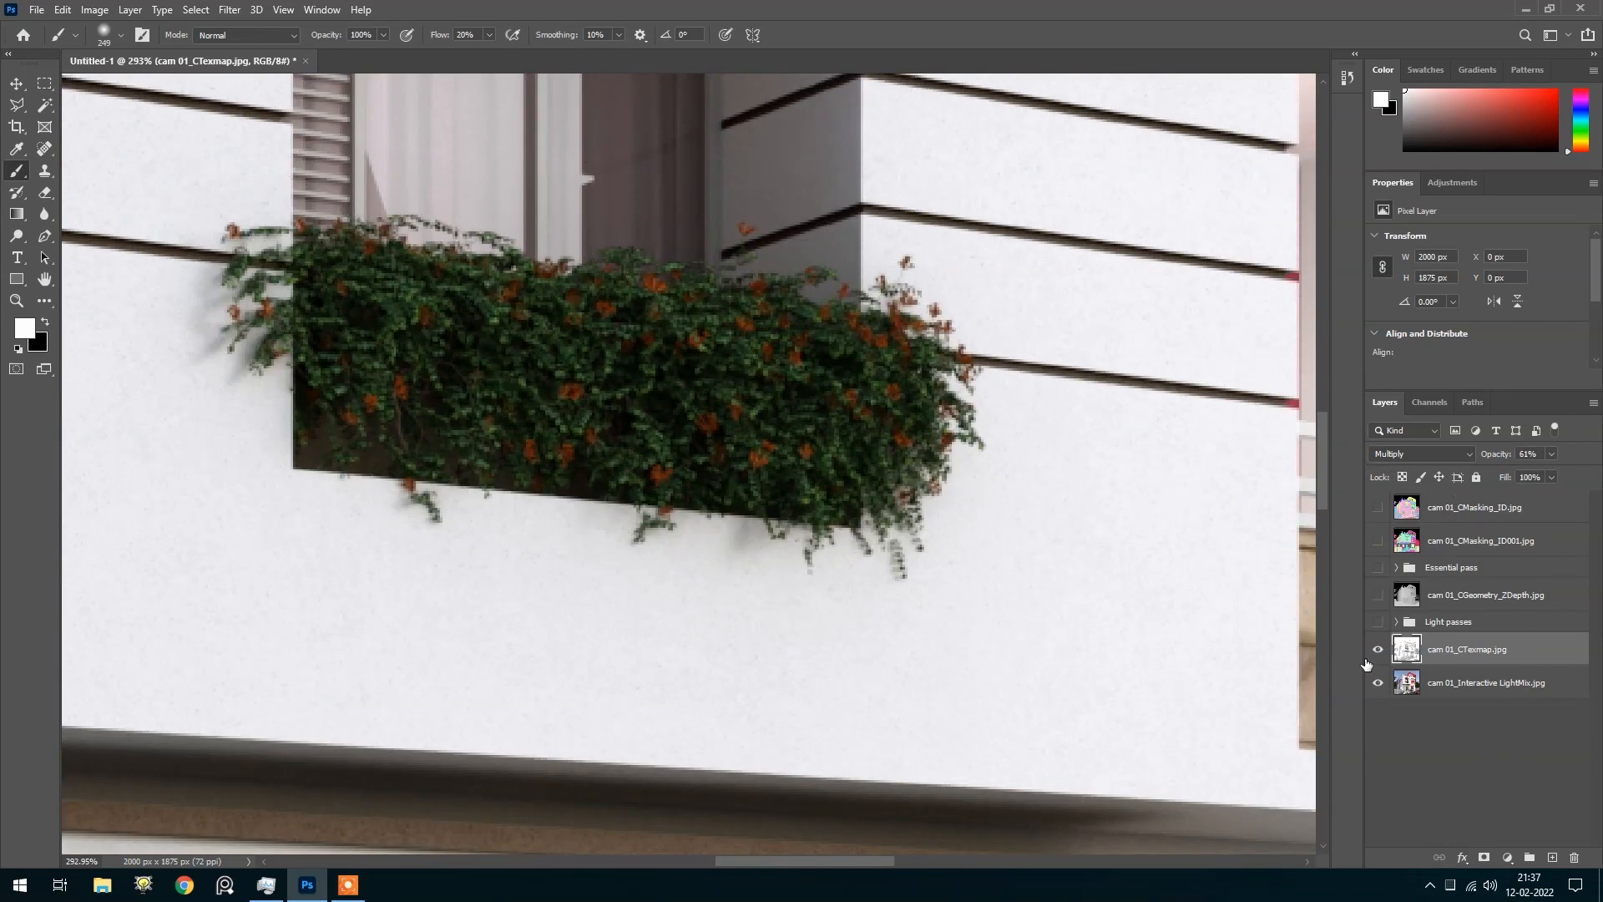
click(1378, 651)
click(1377, 650)
click(1377, 650)
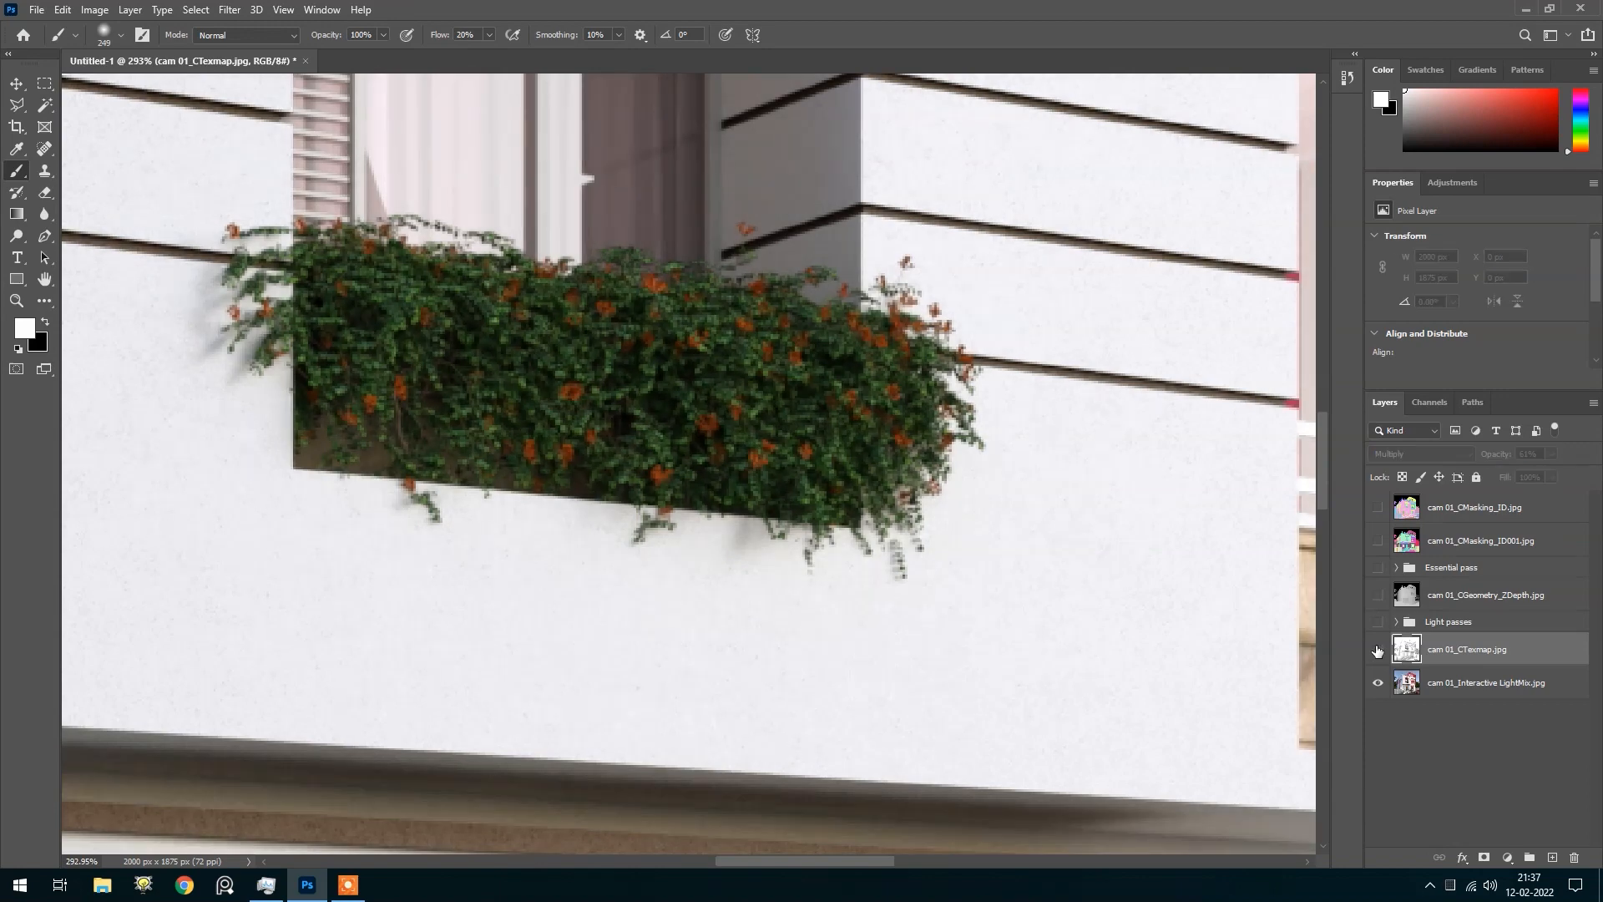
click(1378, 651)
scroll(1016, 597, down, 6)
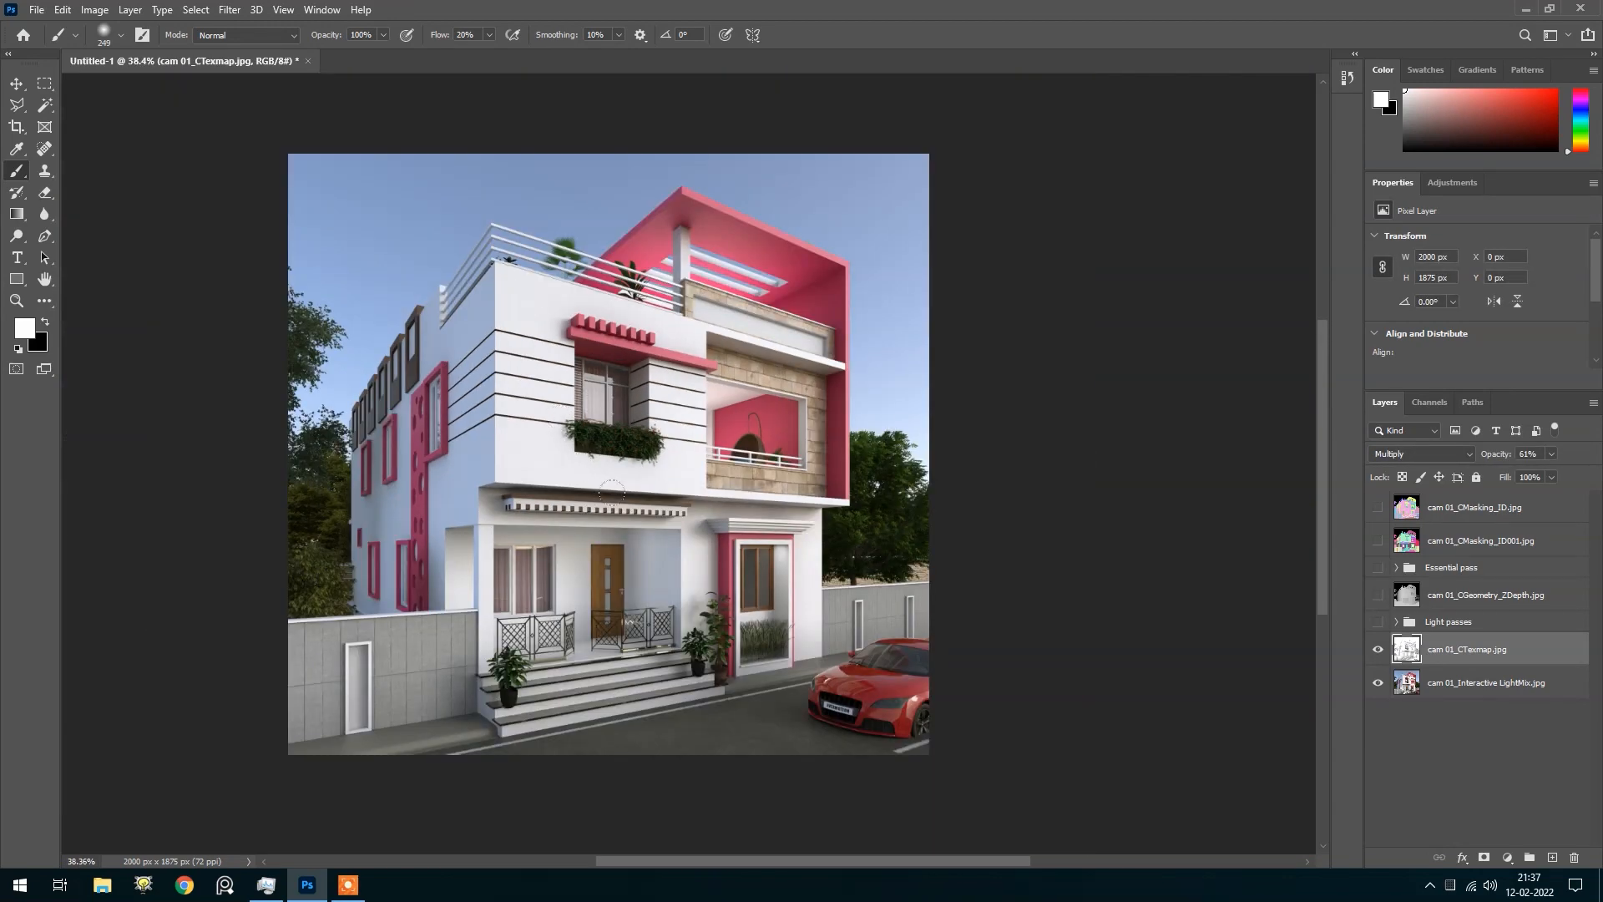
scroll(660, 428, up, 1)
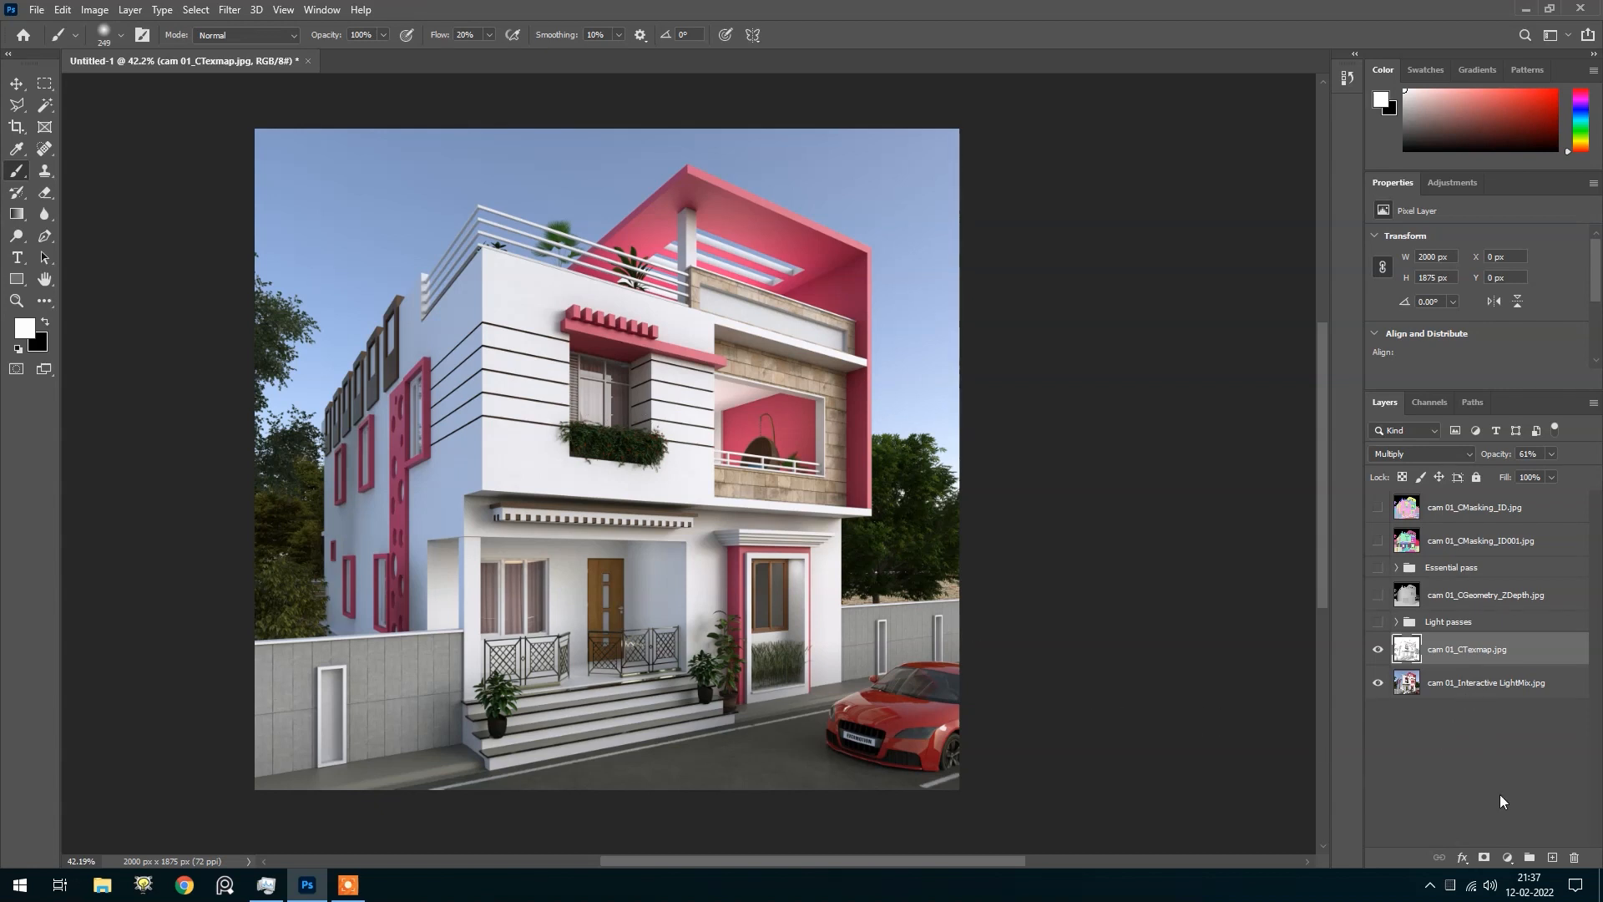
Add a layer mask to the cam 01_CTexmap.jpg layer and brush black on it around the upper window's flower box
key(x)
click(1483, 857)
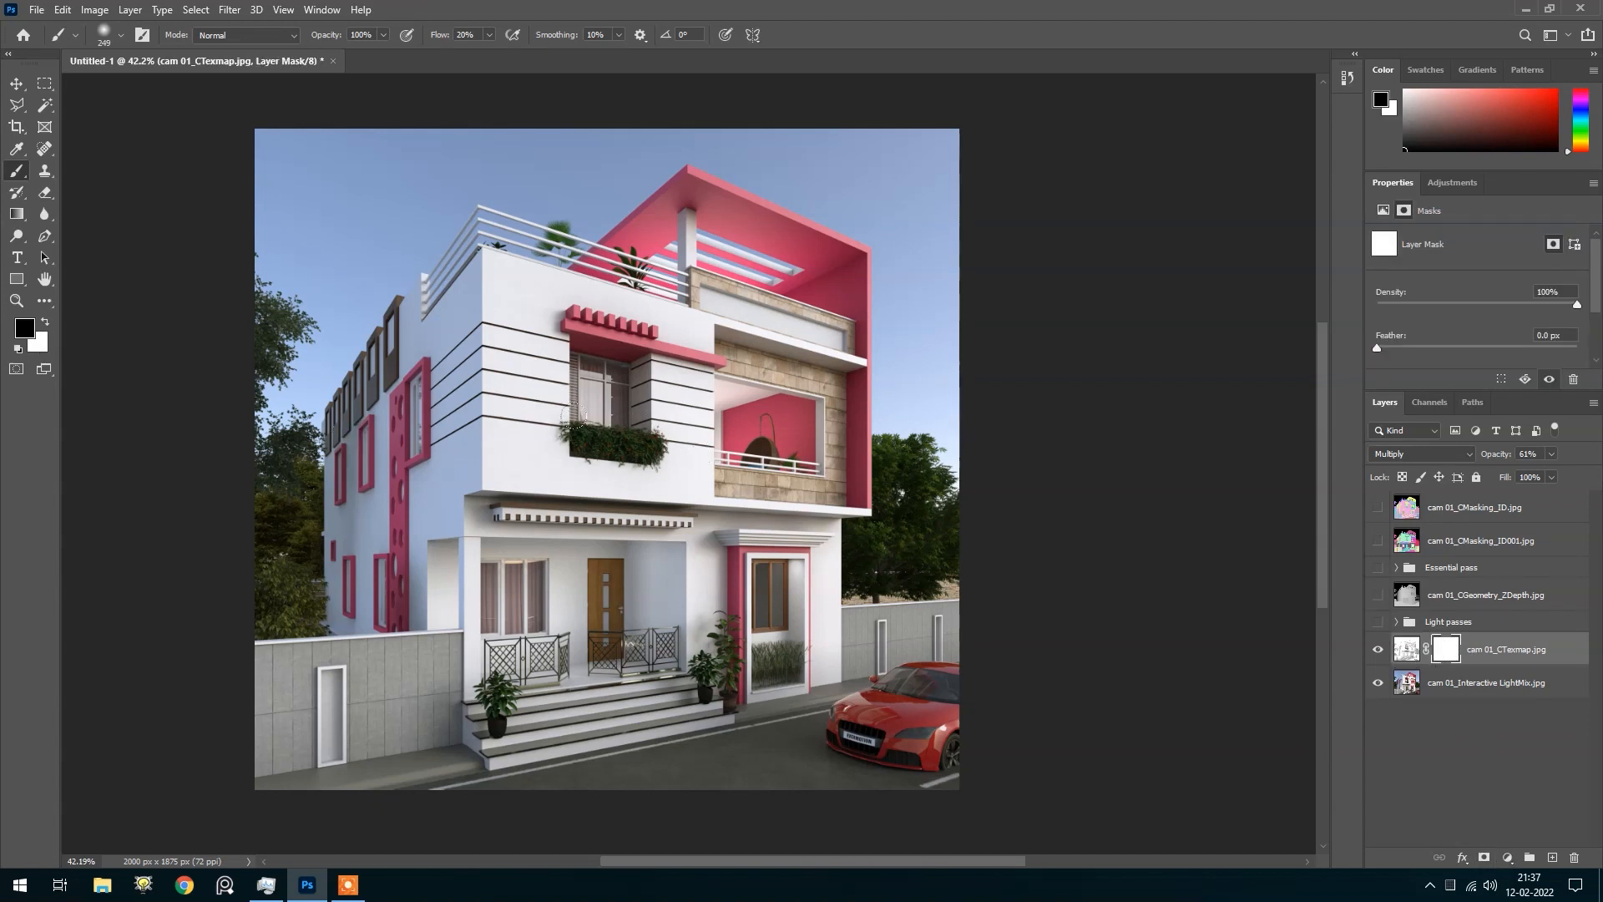
scroll(598, 417, up, 3)
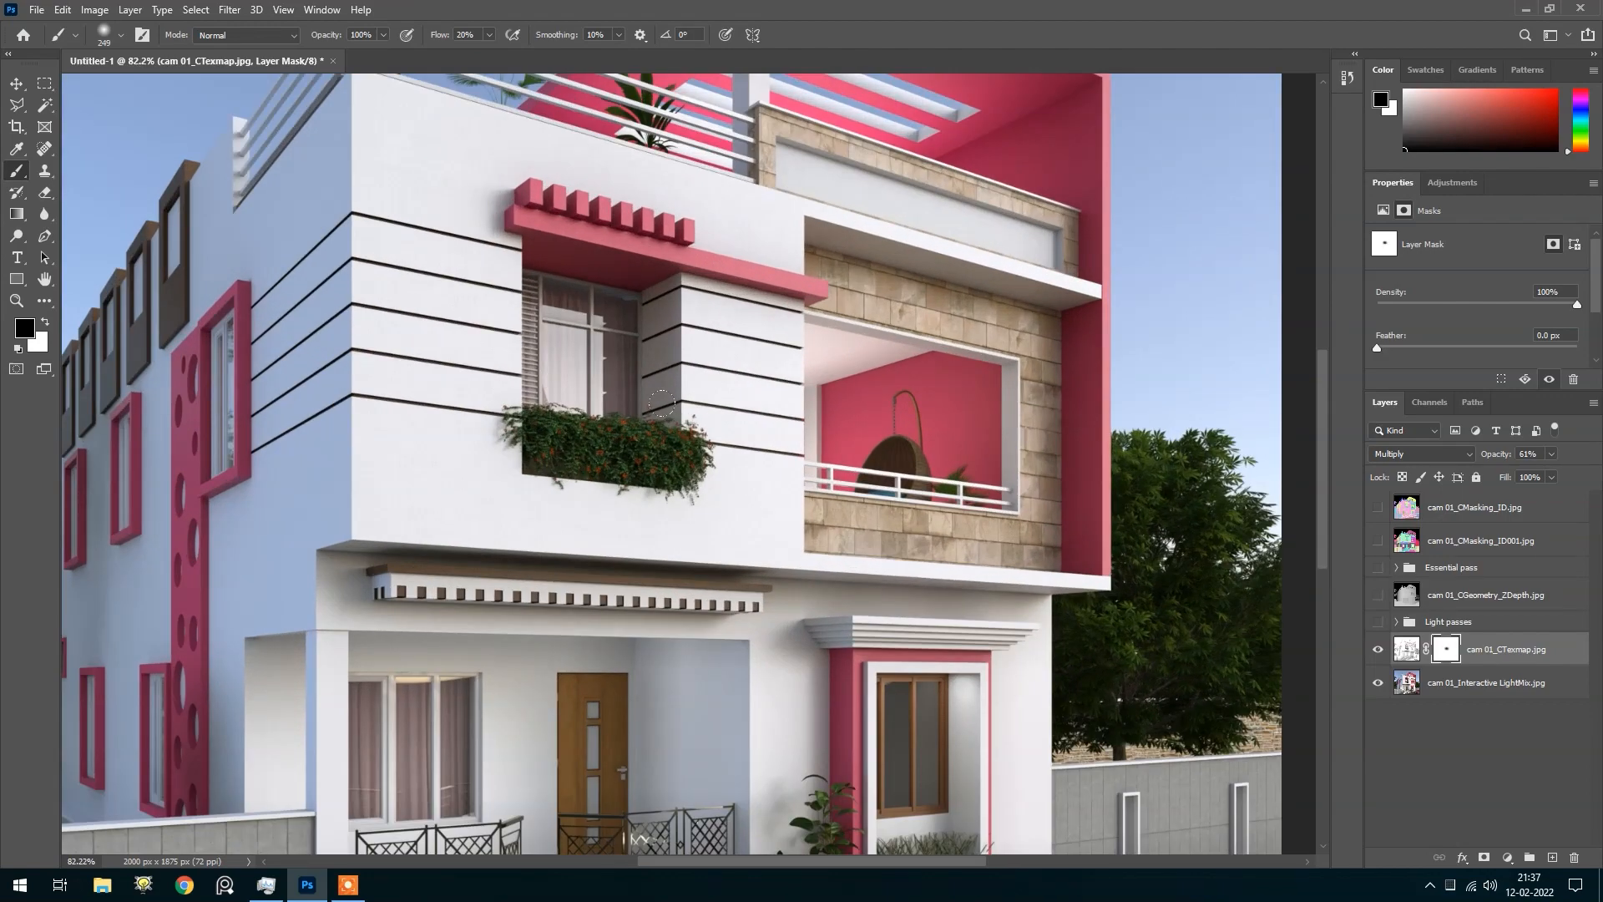
scroll(537, 390, down, 3)
Reduce the mask brush size to 41 px over the hanging chair on the upper balcony
scroll(800, 473, up, 8)
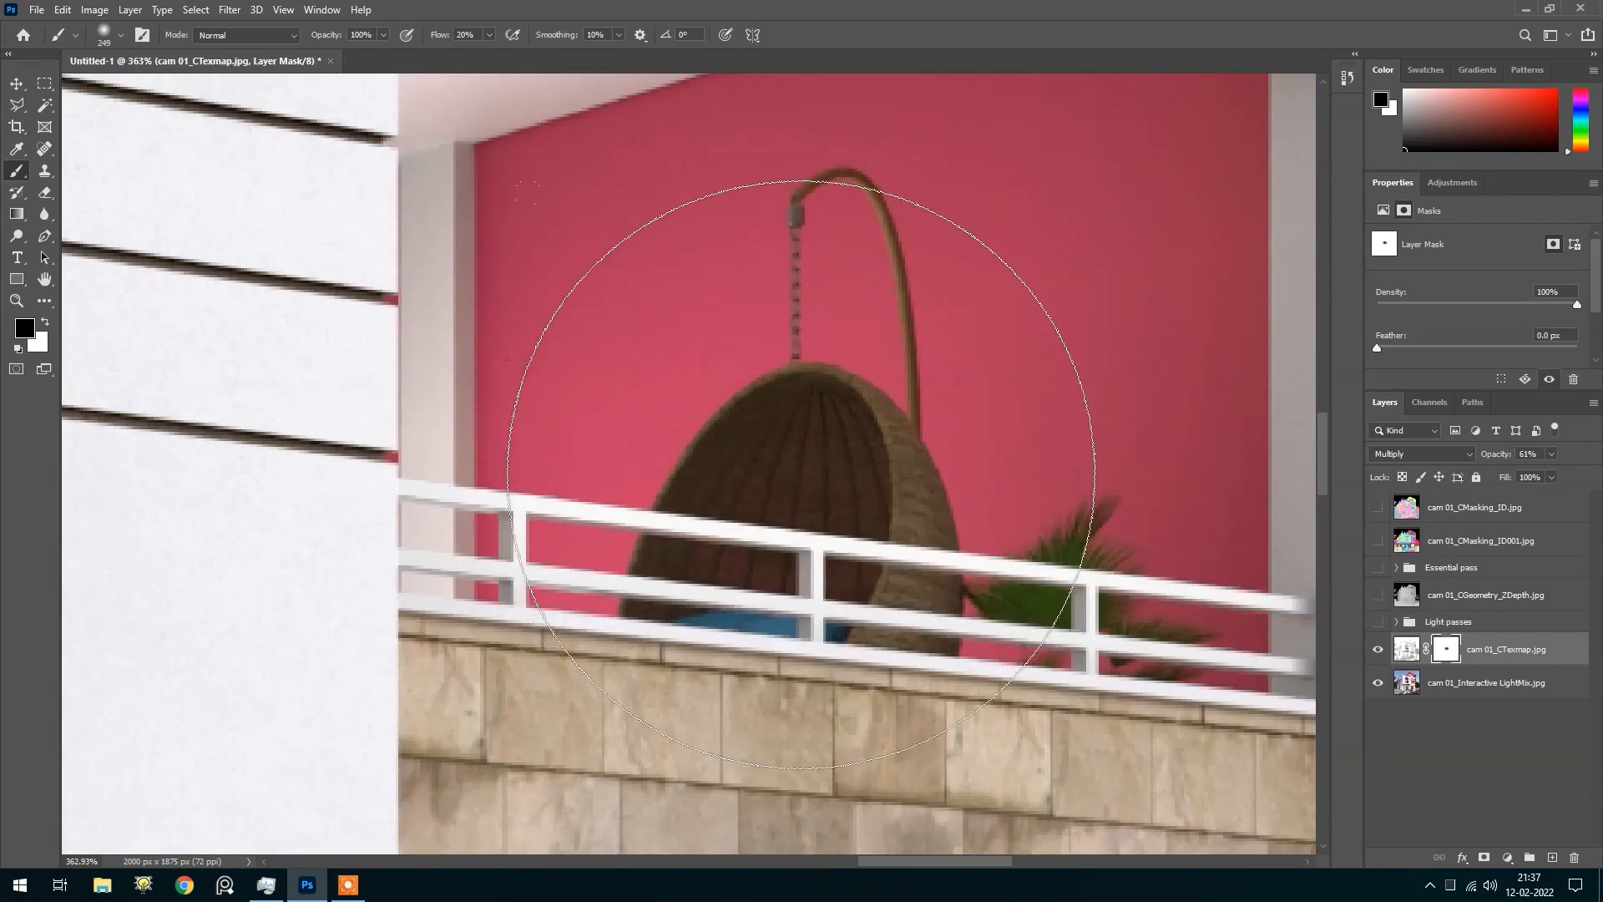
alt+drag(844, 474, 522, 456)
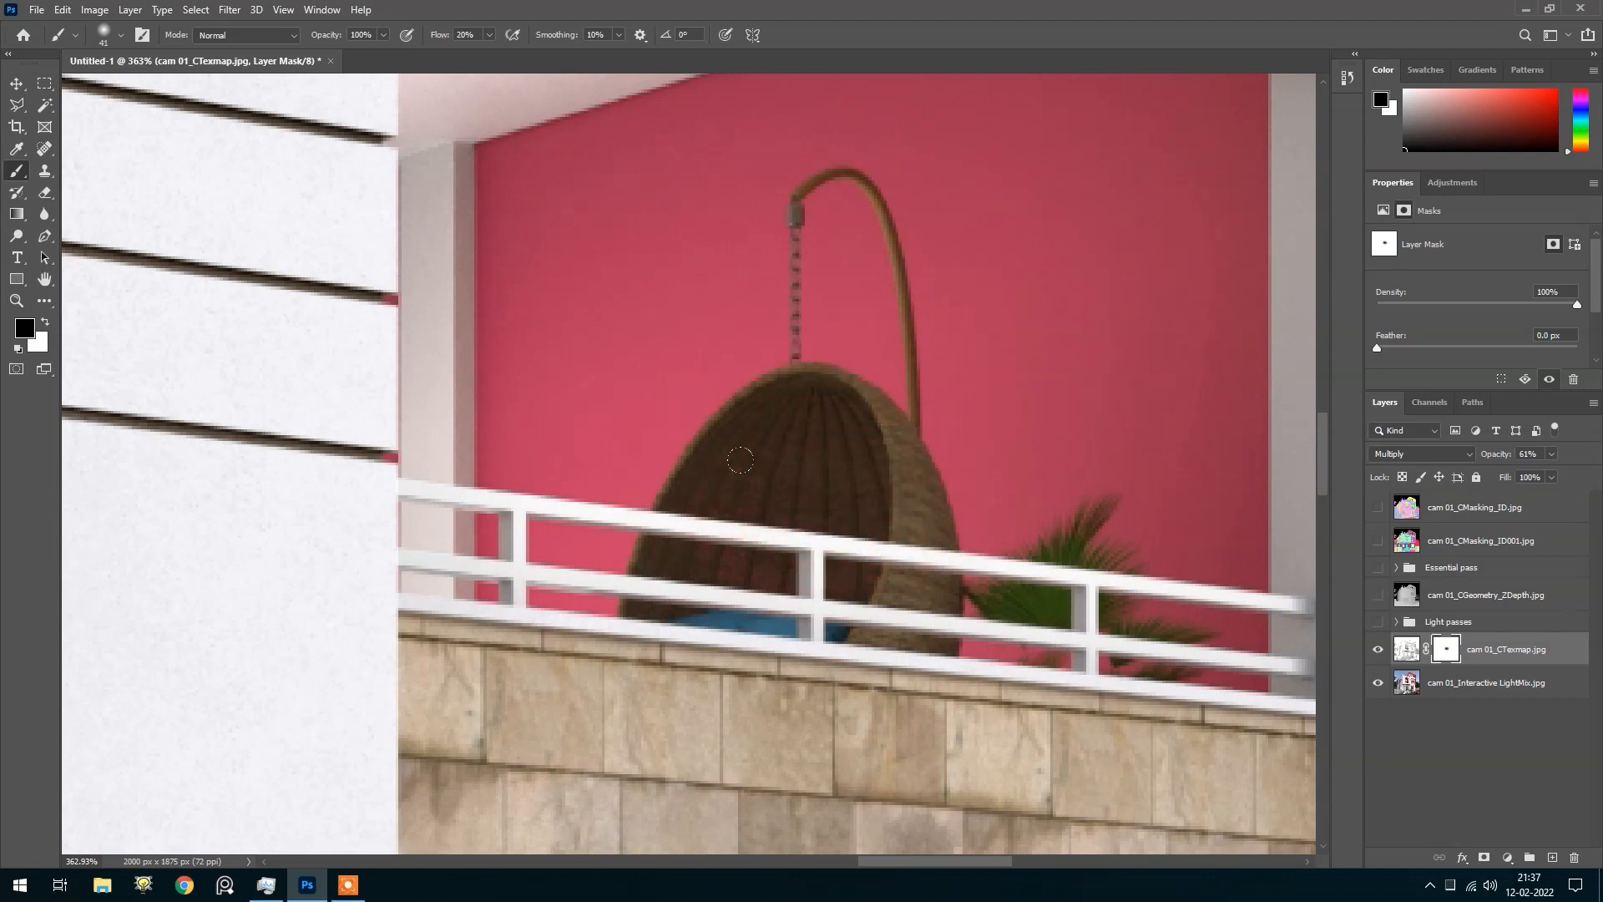
scroll(762, 469, down, 8)
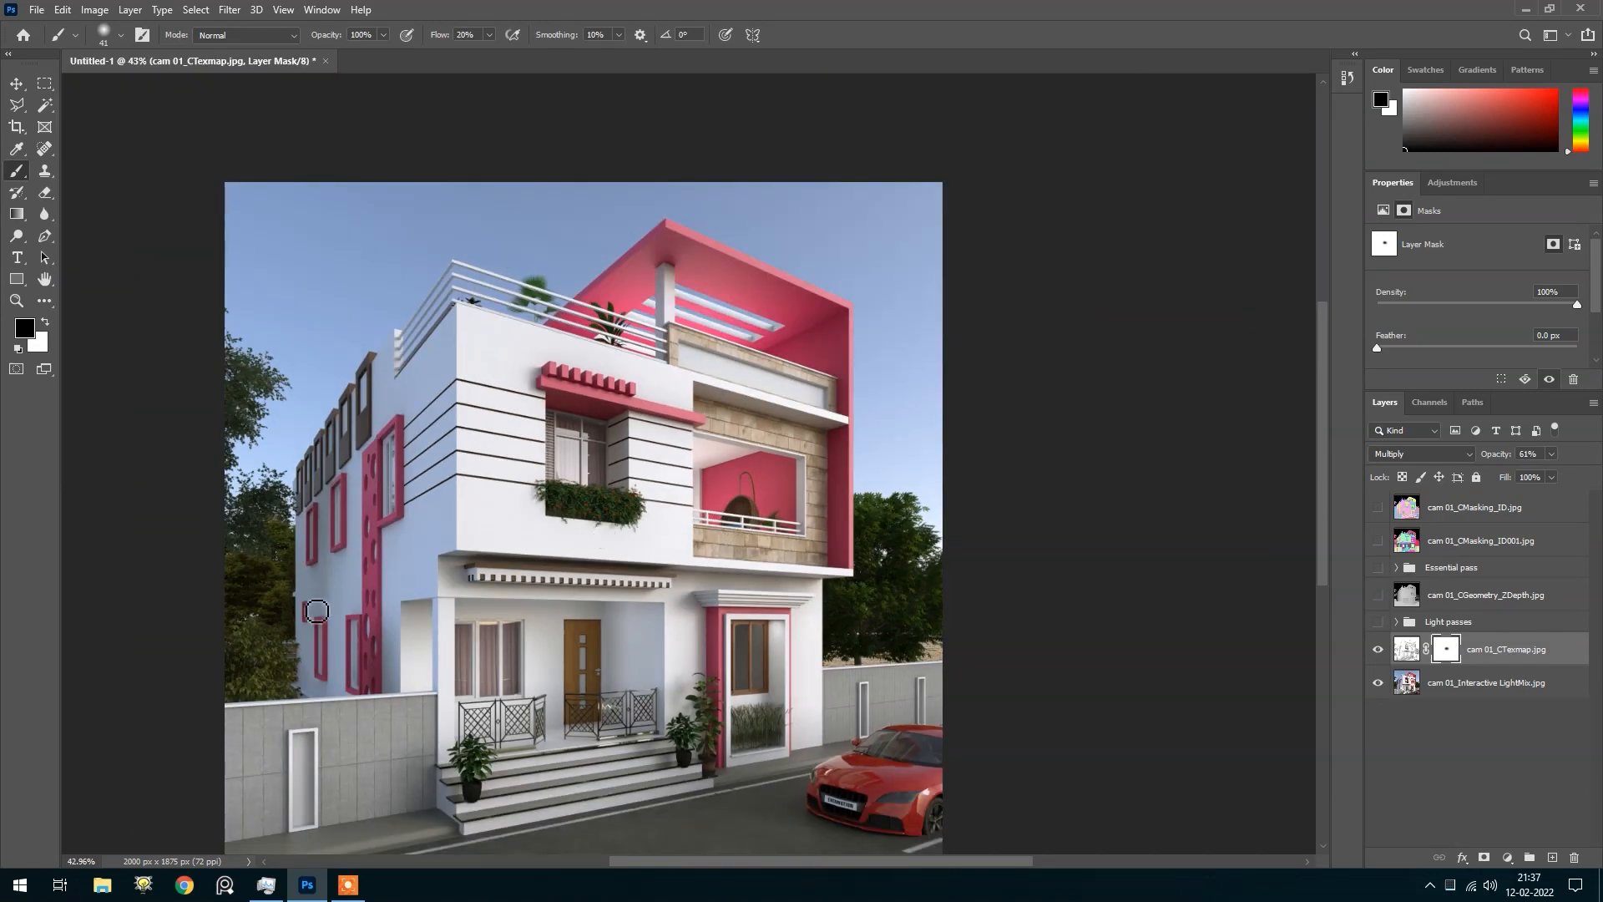
Examine the porch railings, steps, red car and whole house with the masked cam 01_CTexmap.jpg layer applied
scroll(456, 781, up, 5)
scroll(455, 780, up, 2)
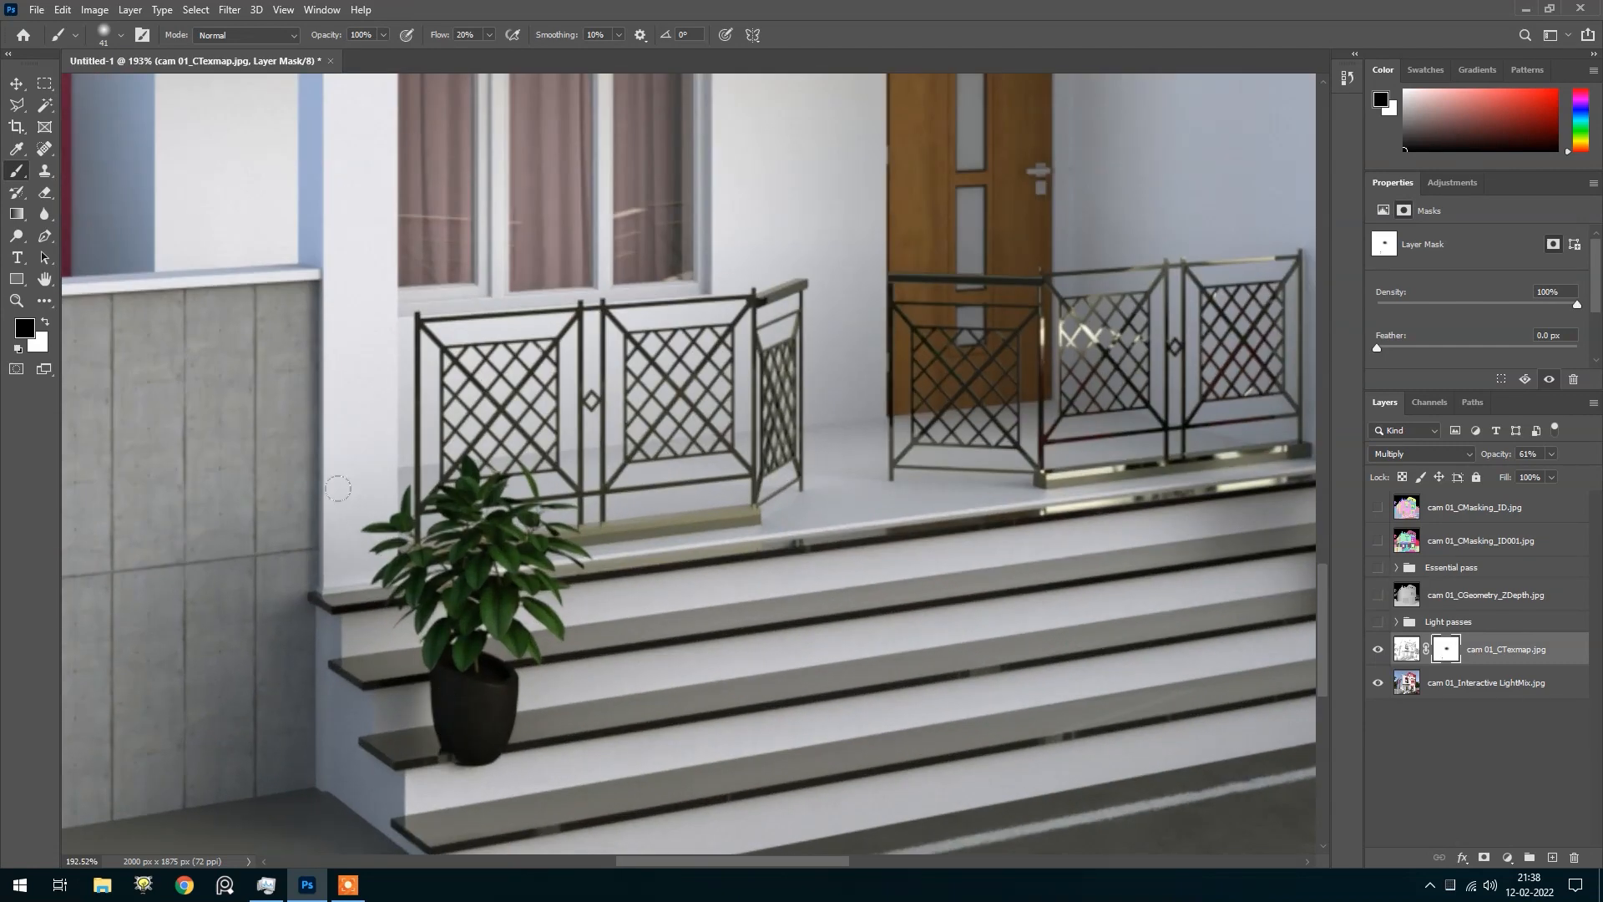
scroll(338, 488, down, 3)
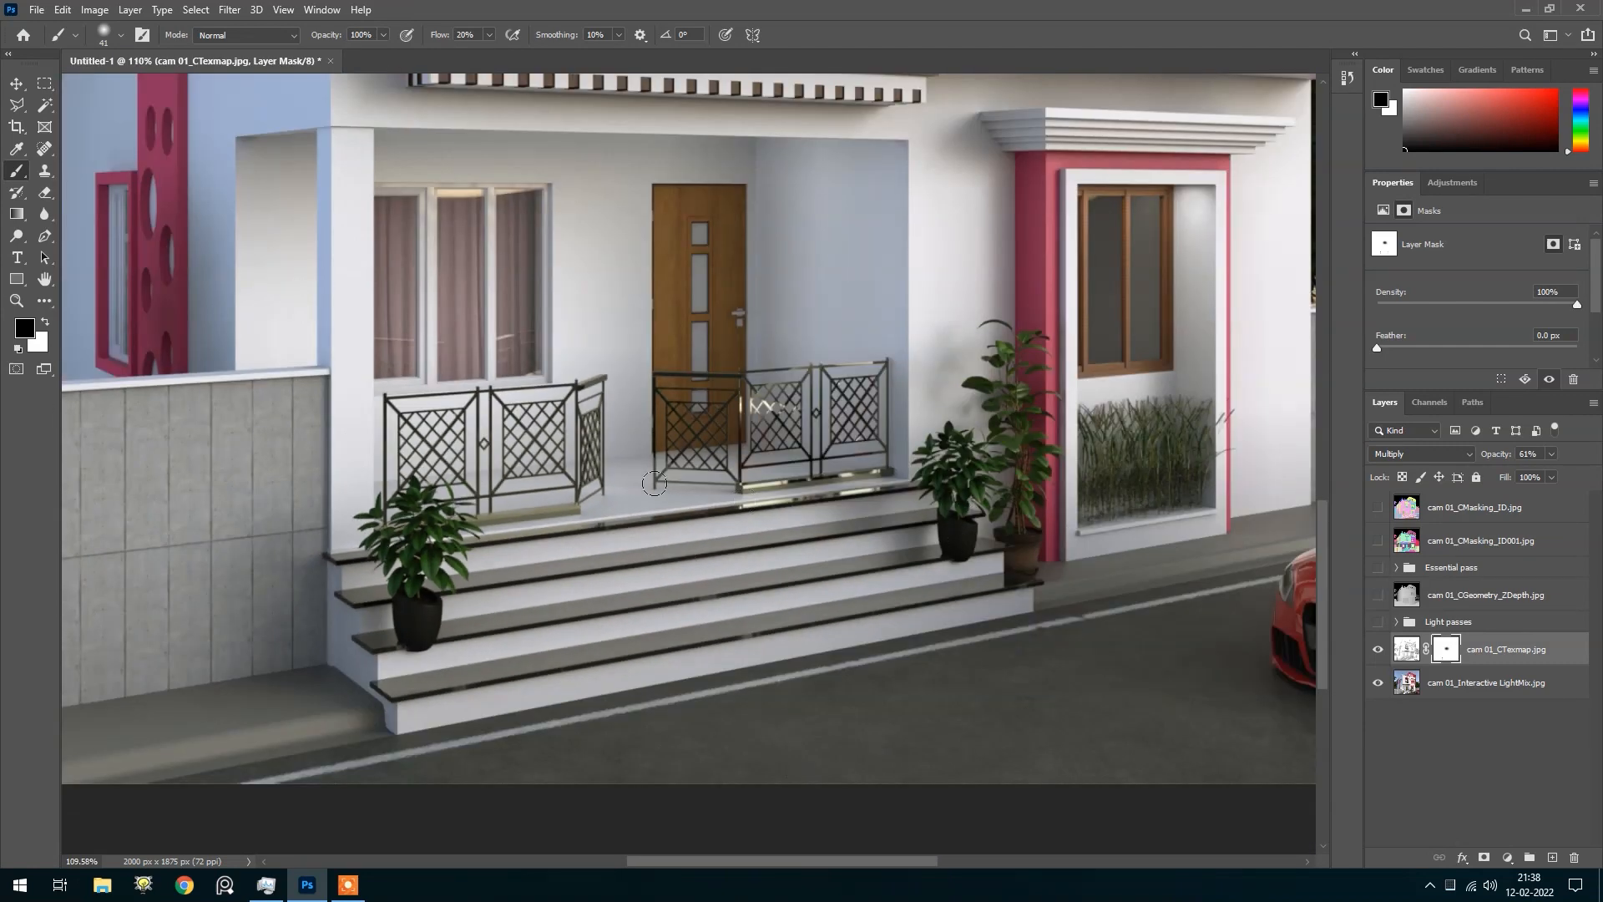
scroll(654, 483, down, 3)
scroll(991, 590, up, 5)
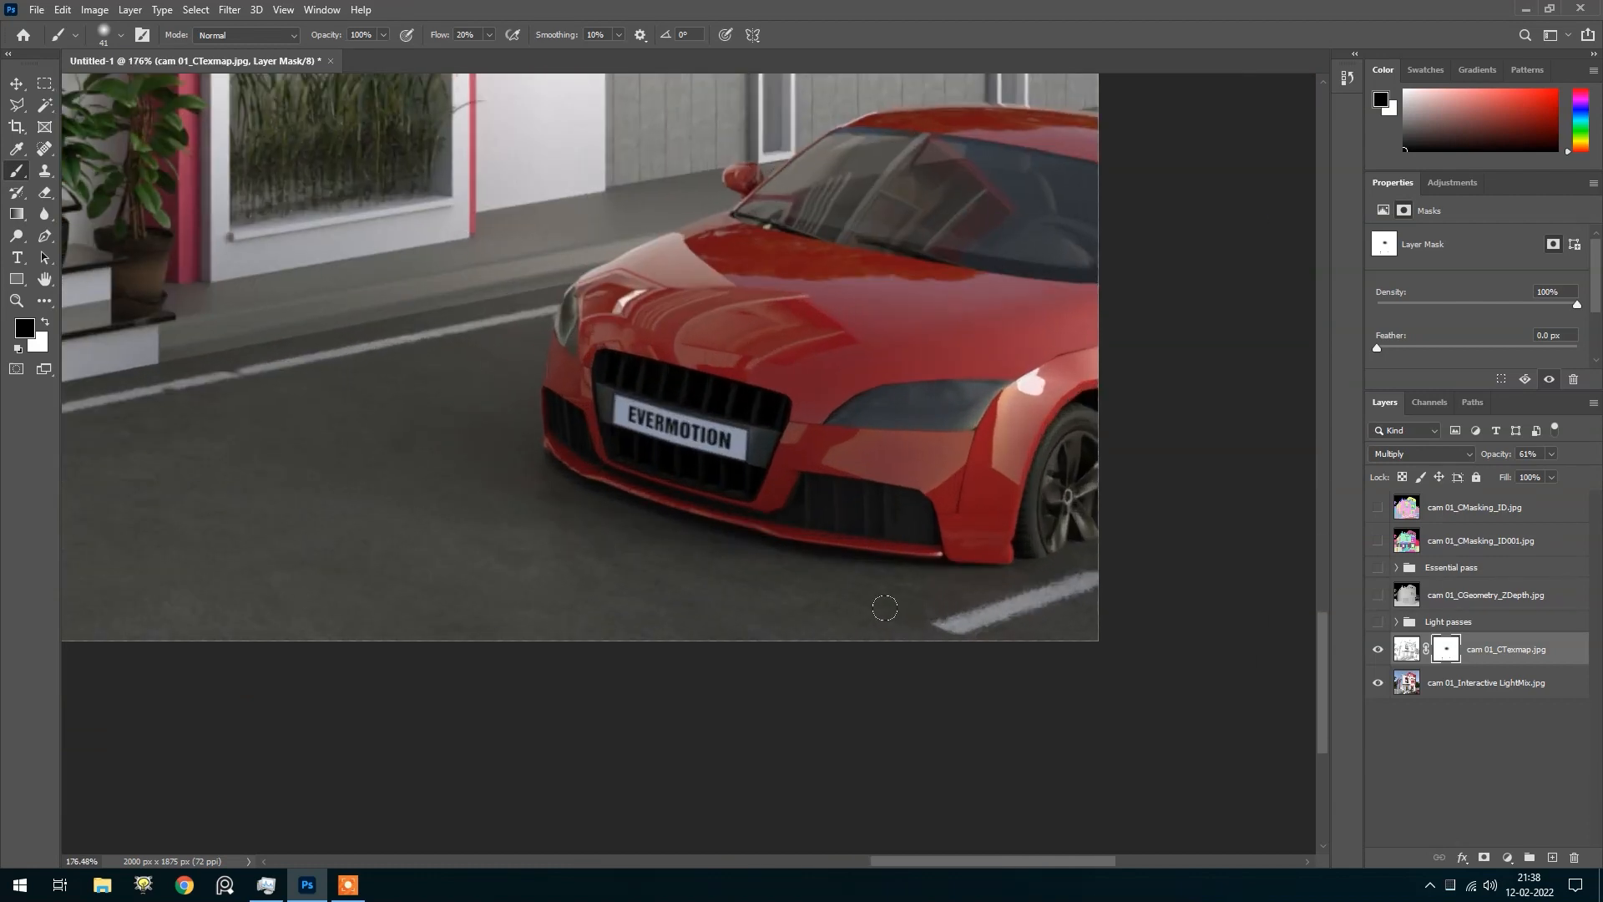
scroll(960, 618, down, 3)
scroll(1019, 626, up, 3)
scroll(1059, 632, down, 4)
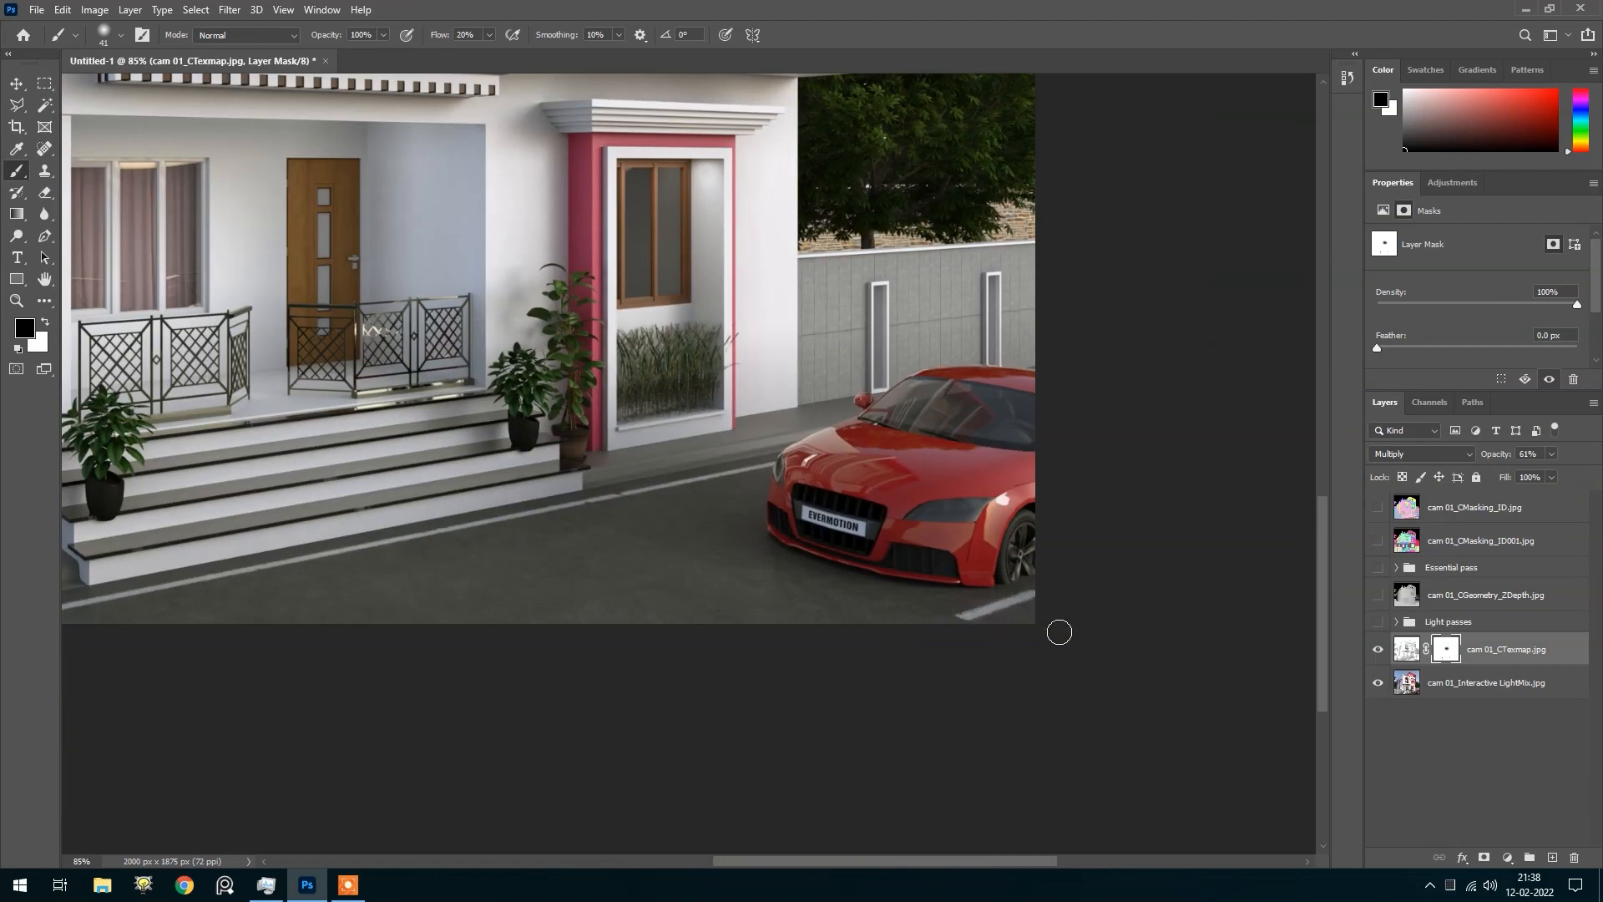
scroll(1059, 632, down, 4)
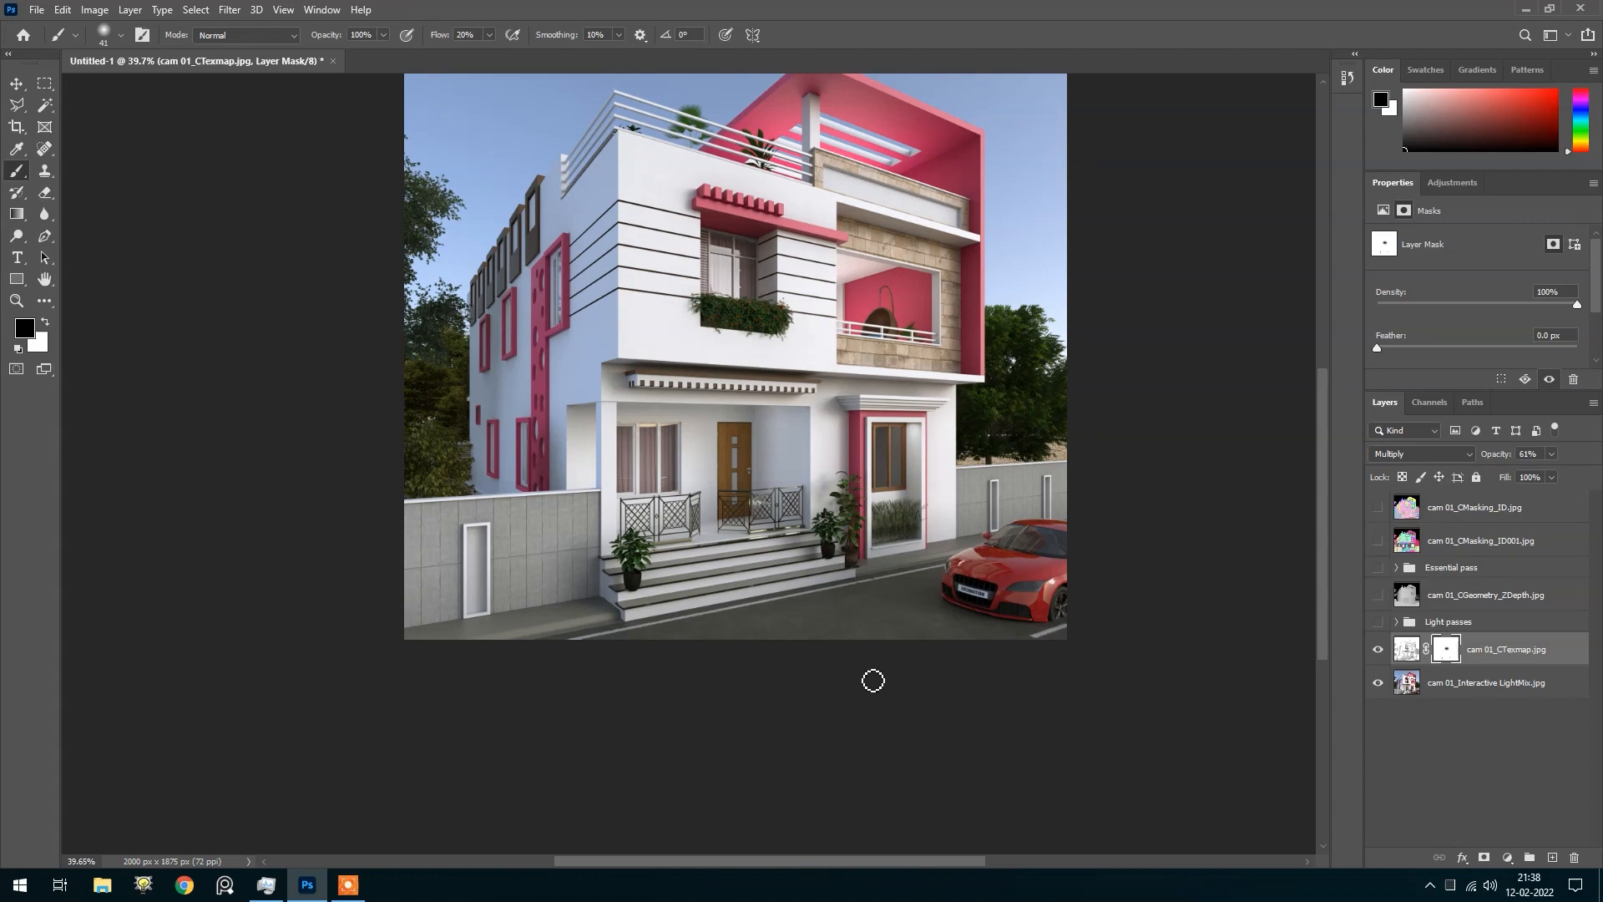
scroll(869, 680, down, 3)
scroll(868, 564, up, 2)
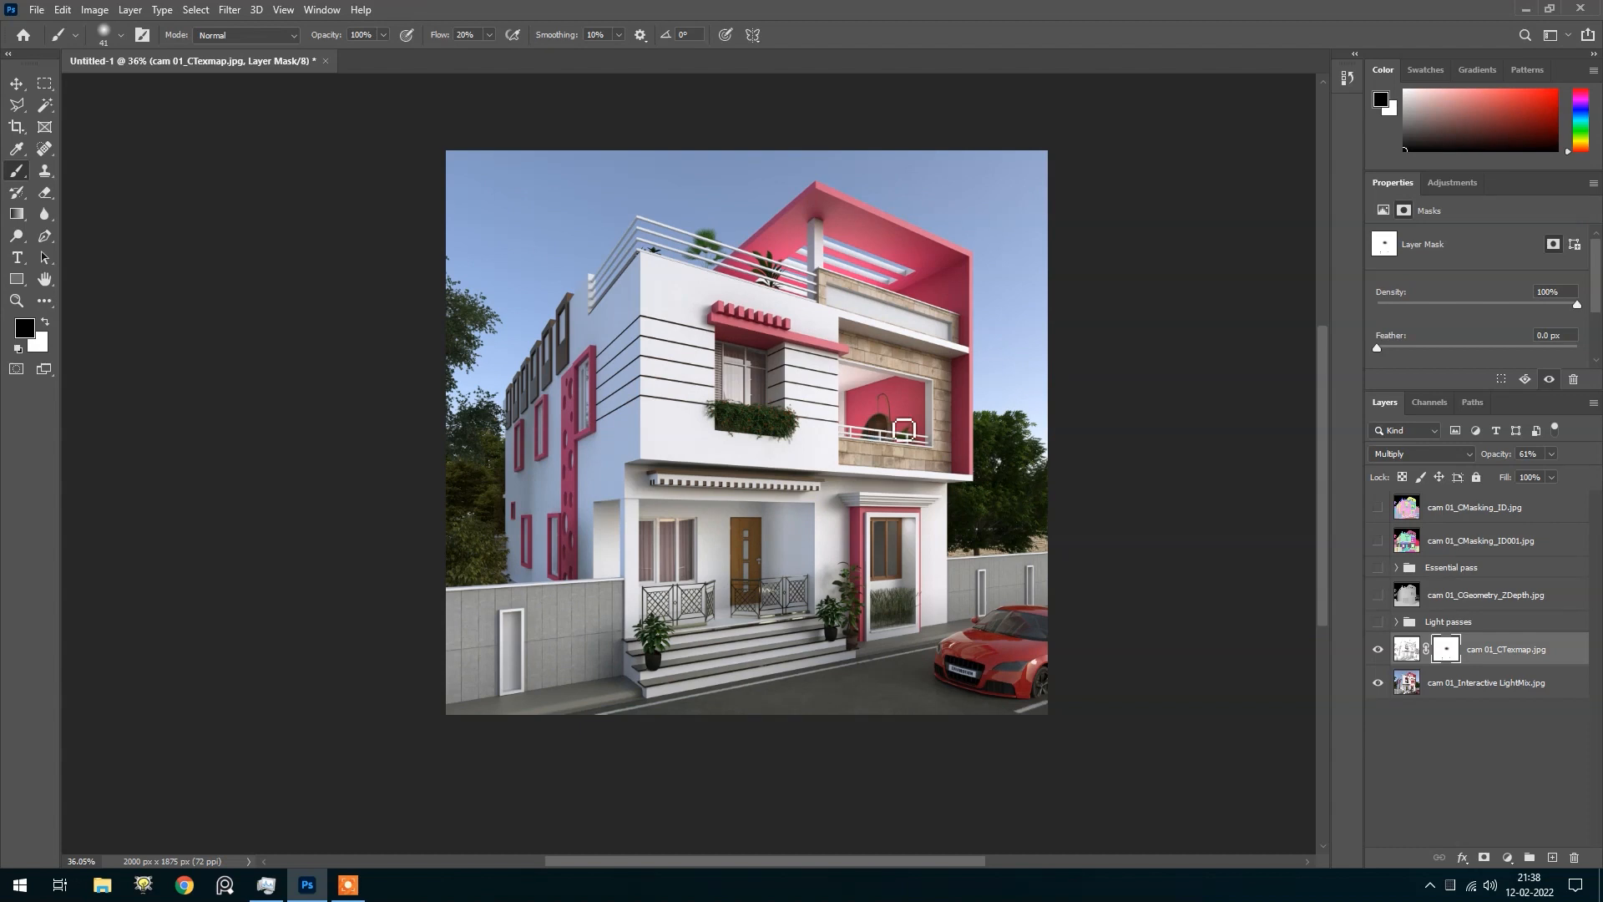
Expand the Light passes group and show only its cam 01_Environment - Skylight environment.jpg layer, hiding the other light passes
click(1397, 622)
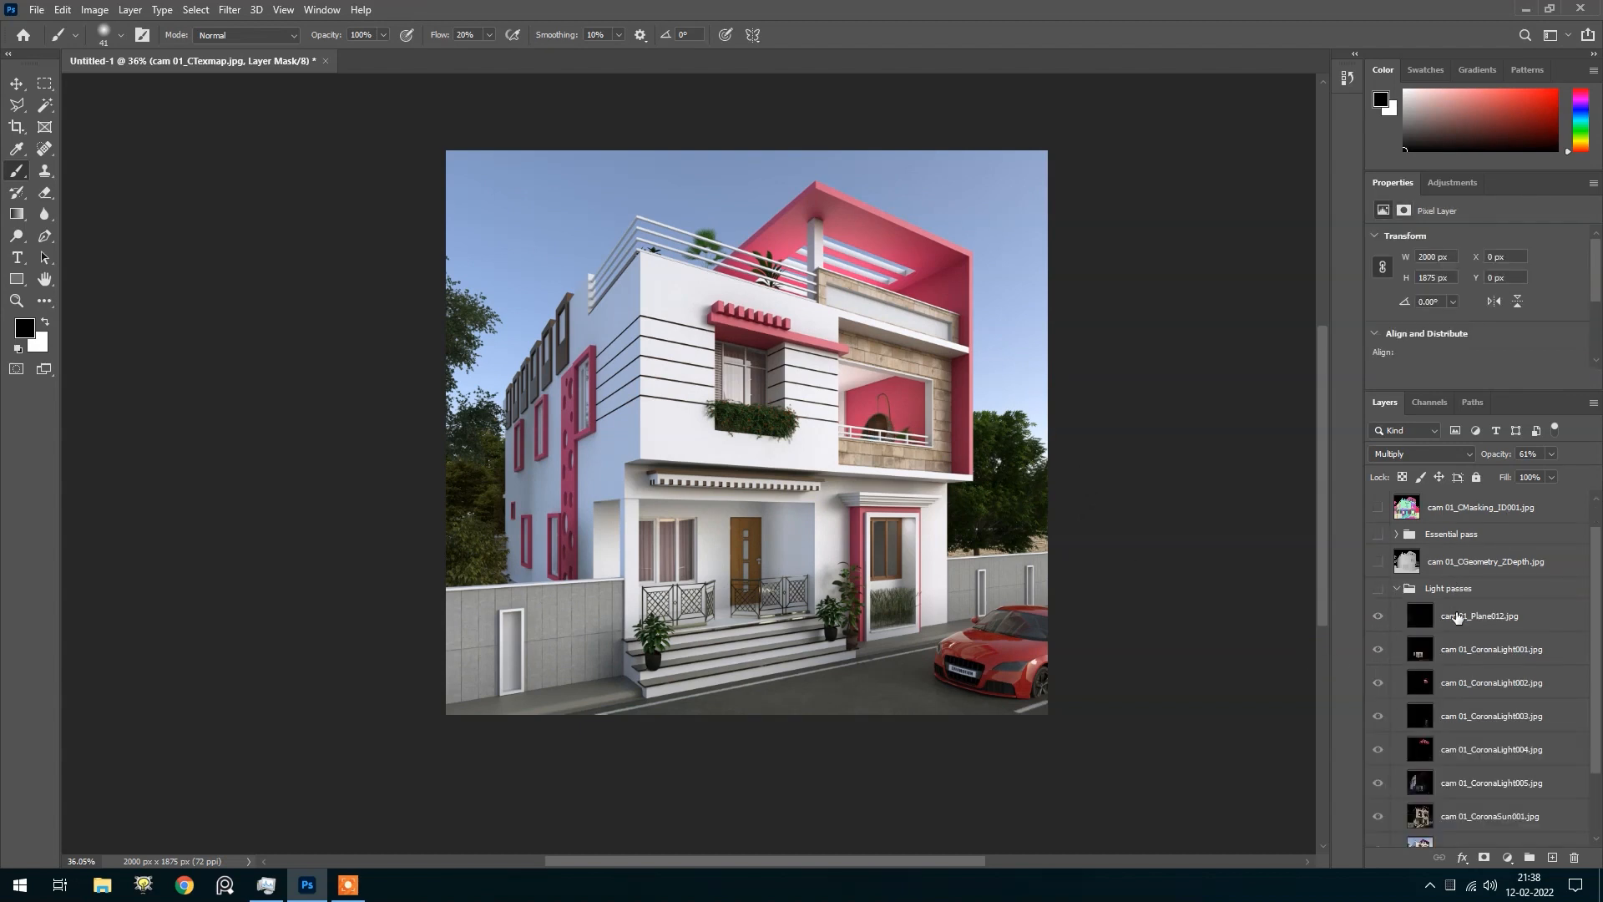
scroll(1460, 633, down, 2)
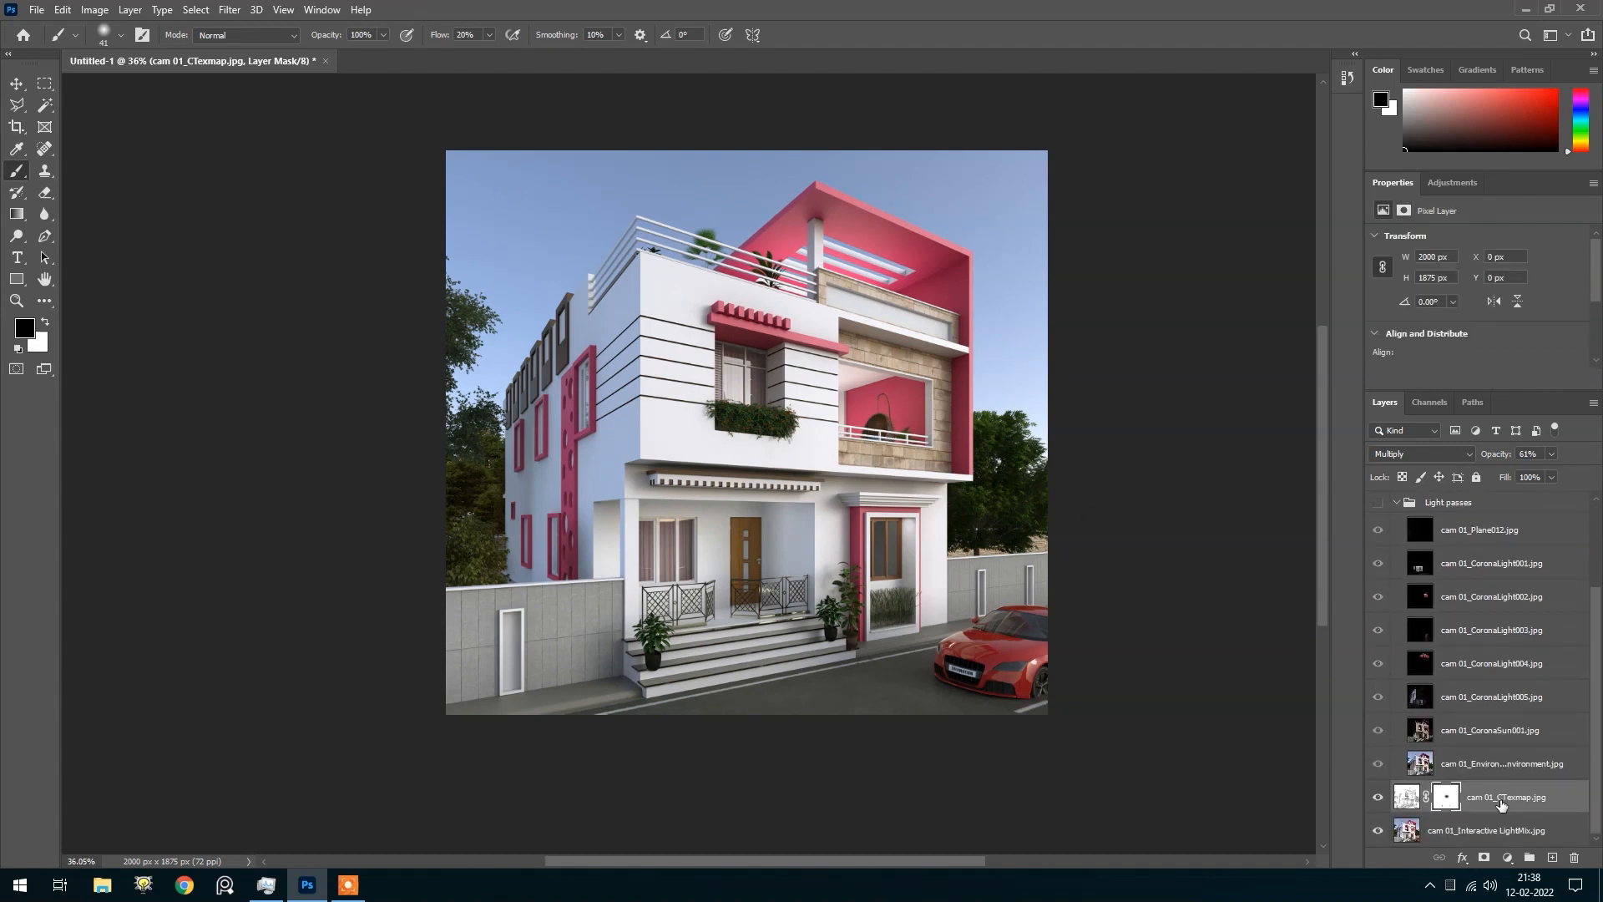
click(1469, 763)
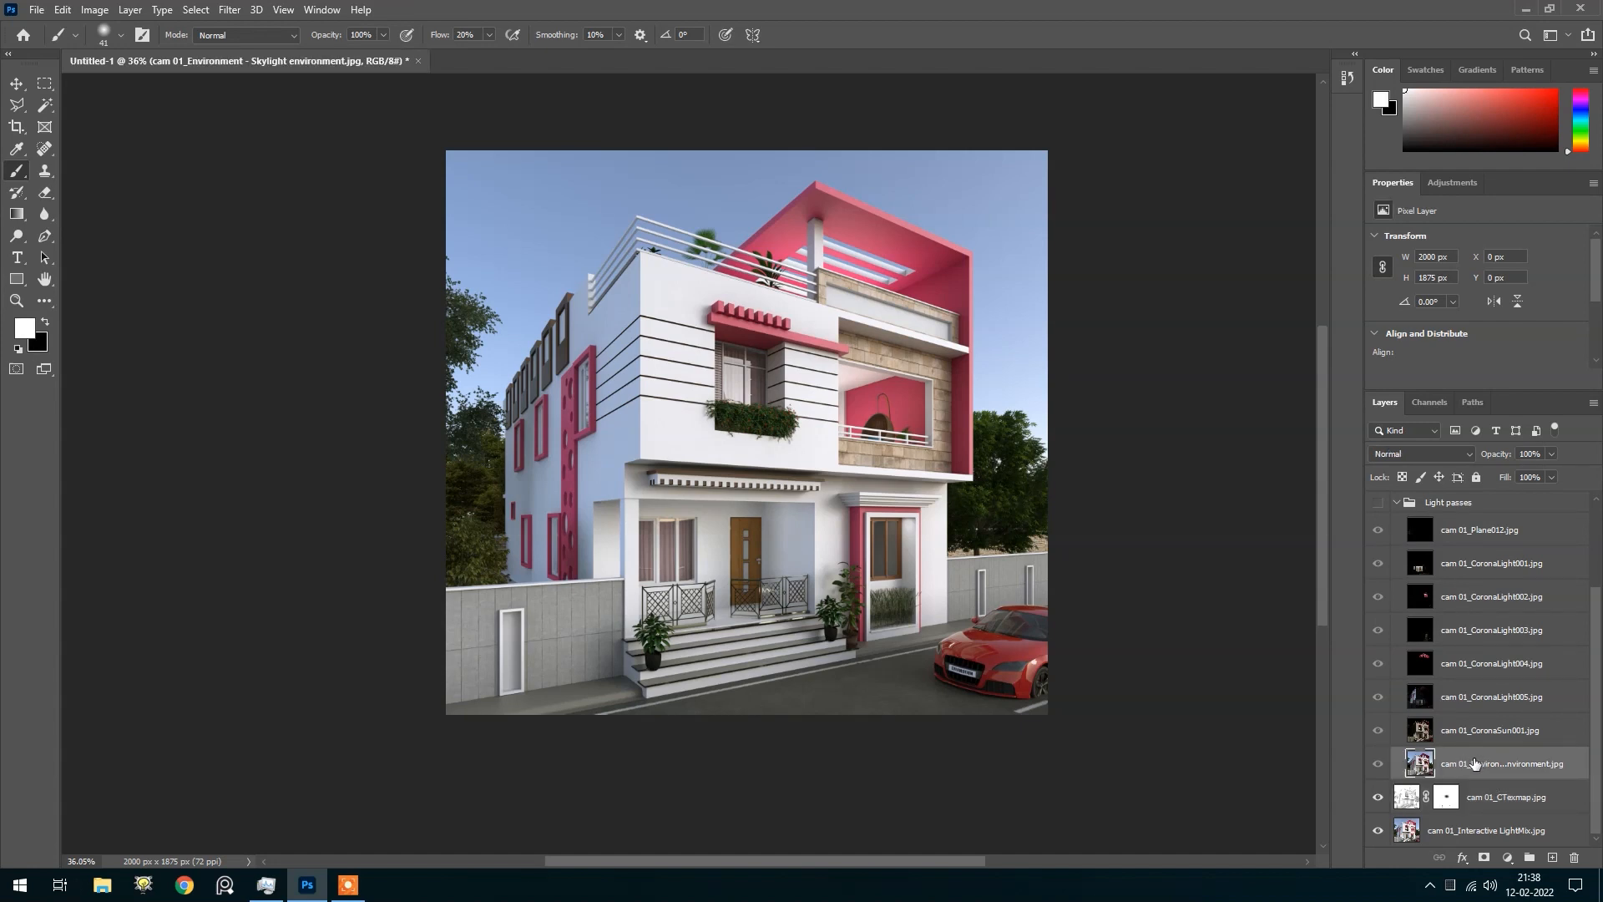
click(1379, 764)
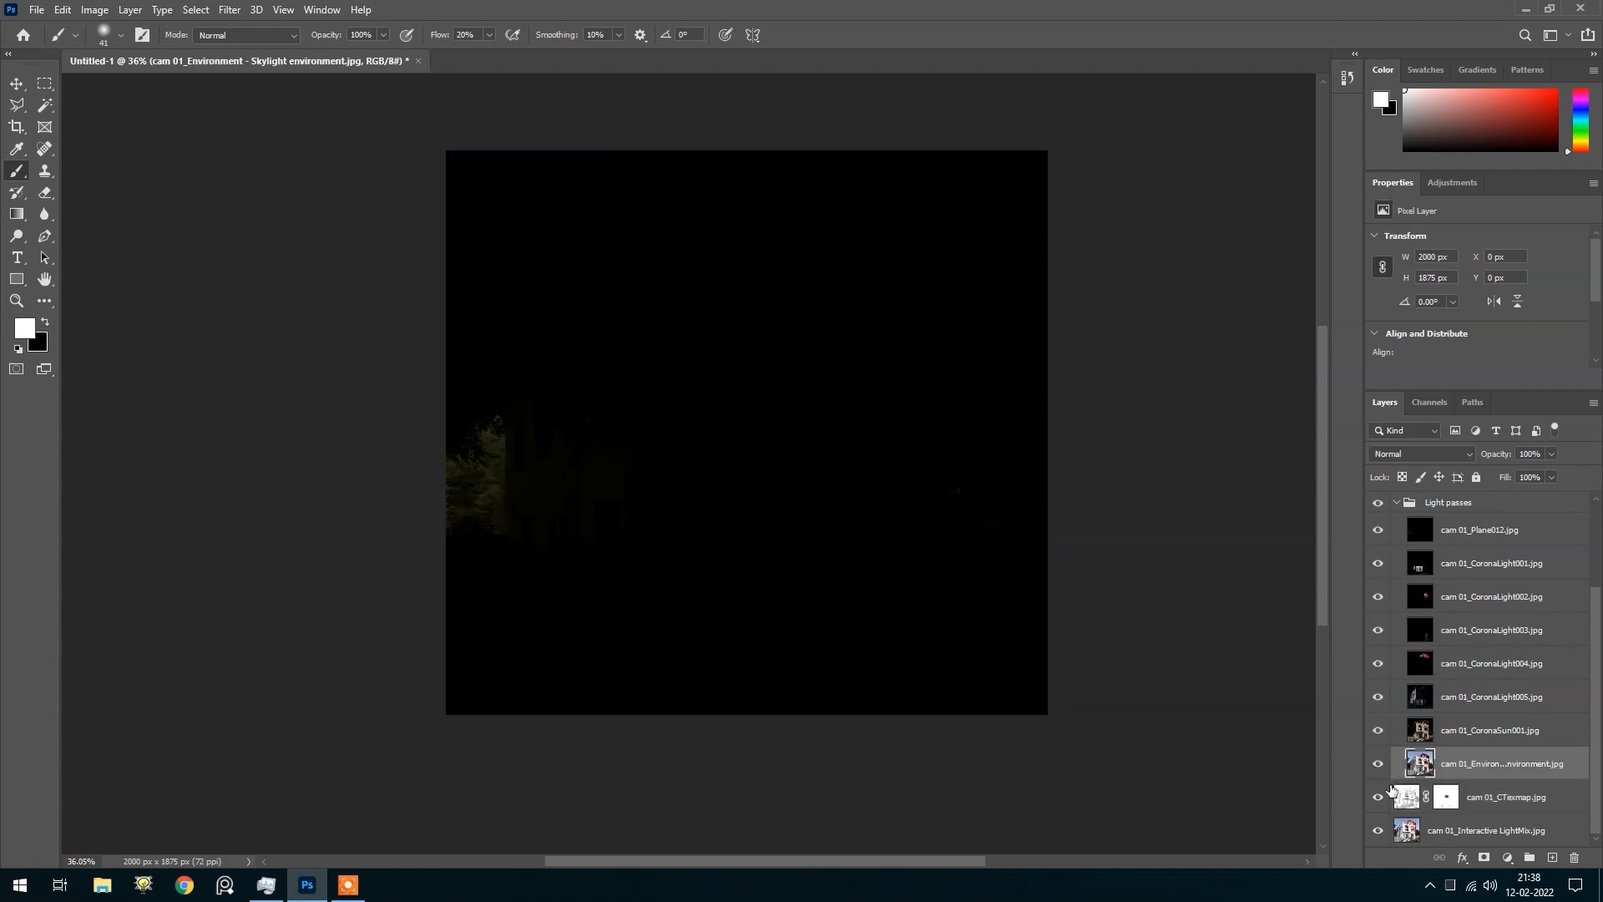
drag(1379, 531, 1362, 693)
click(1379, 731)
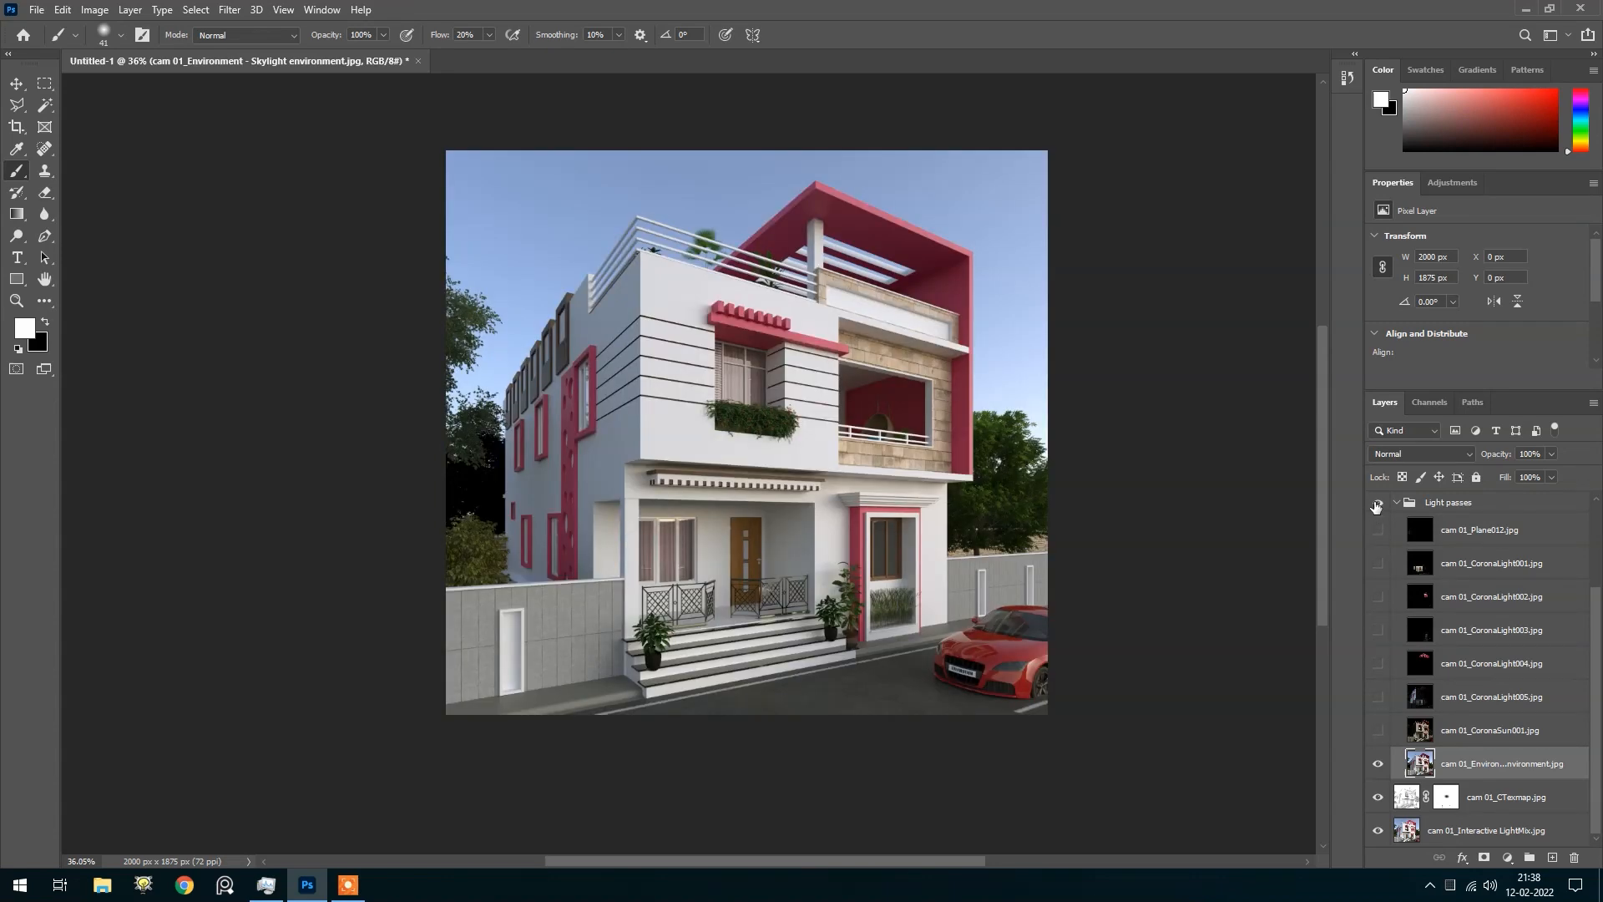
Compare the house with and without the Skylight environment layer, and preview the Lighten blend mode on it
click(1379, 764)
click(1379, 764)
click(1379, 764)
click(1379, 764)
click(1380, 764)
click(1380, 764)
click(1380, 764)
click(1379, 764)
click(1451, 453)
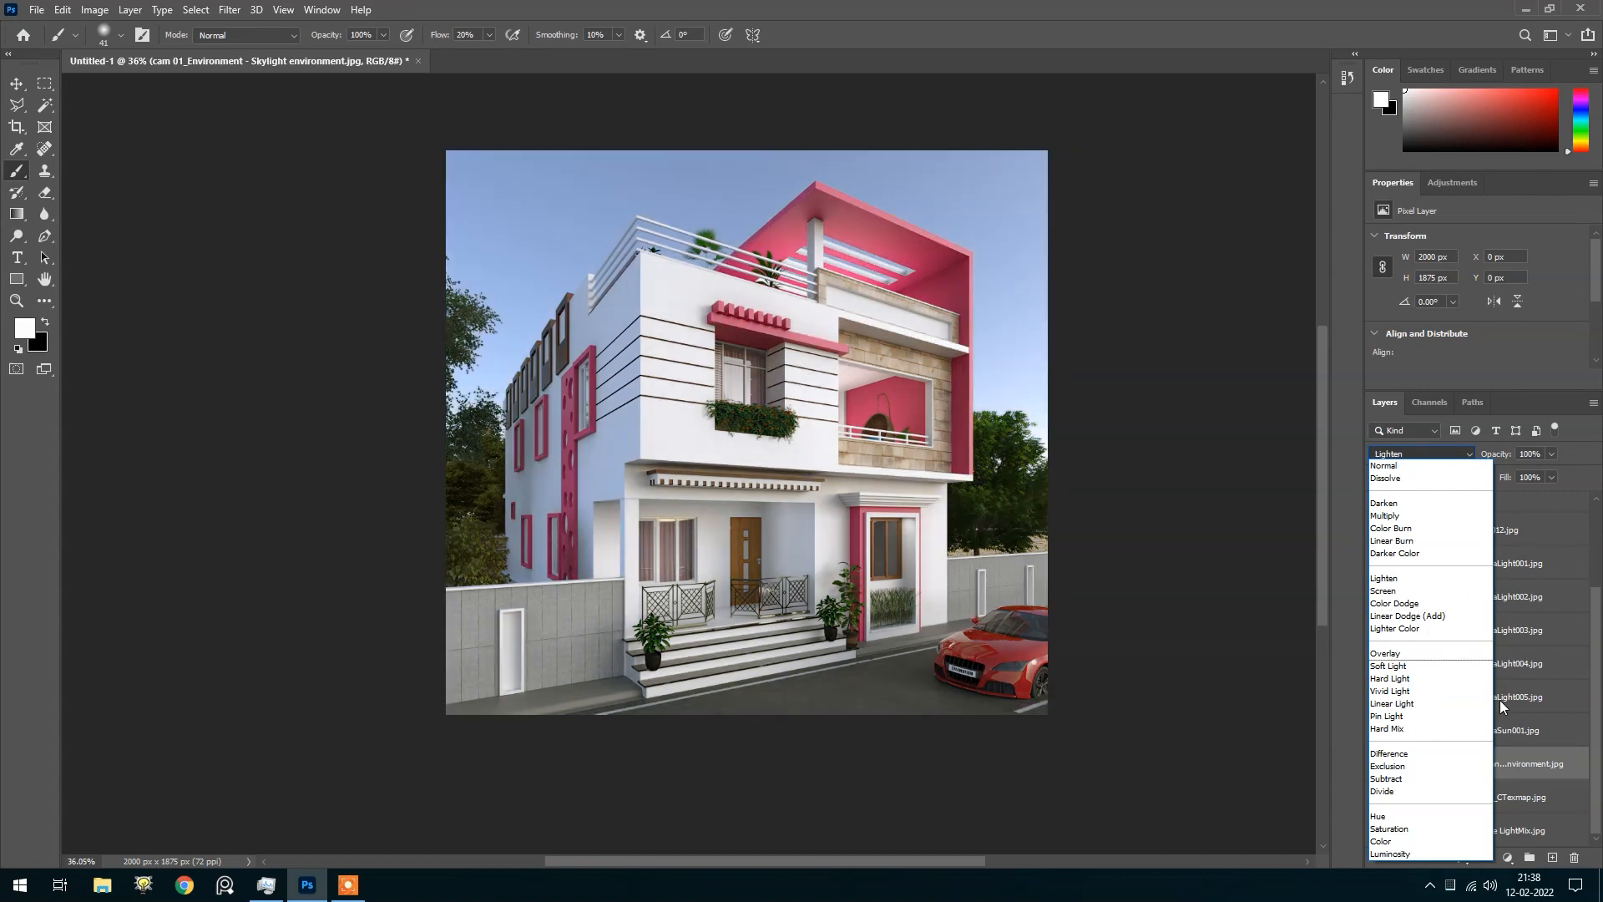
click(1534, 770)
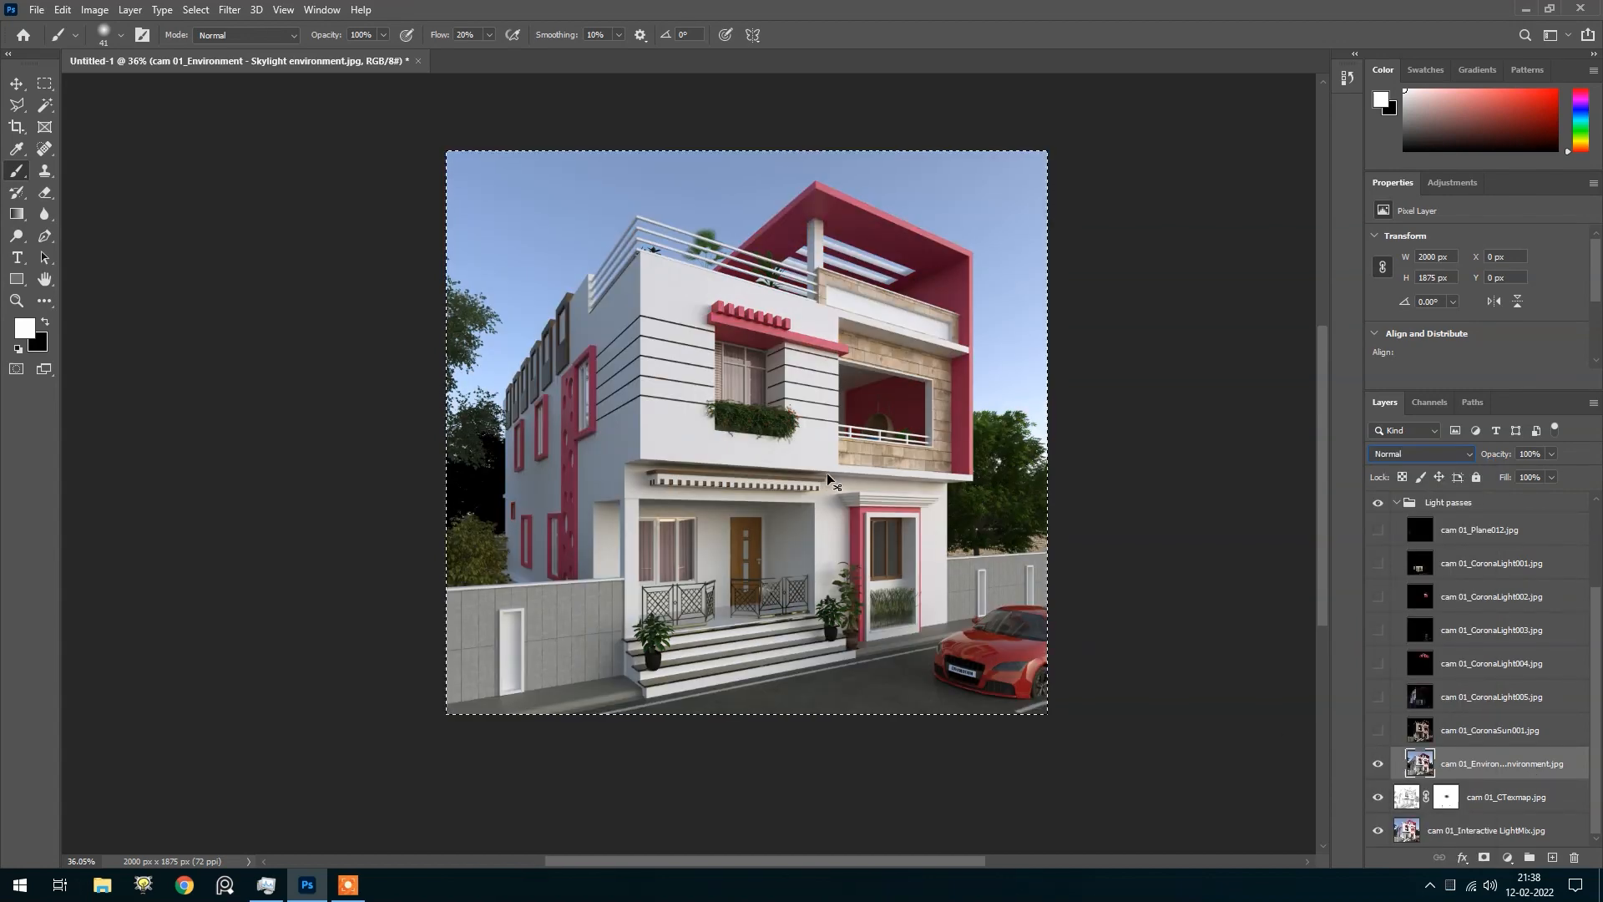
Hide the Skylight environment layer and add a Curves adjustment layer directly above it
click(1377, 766)
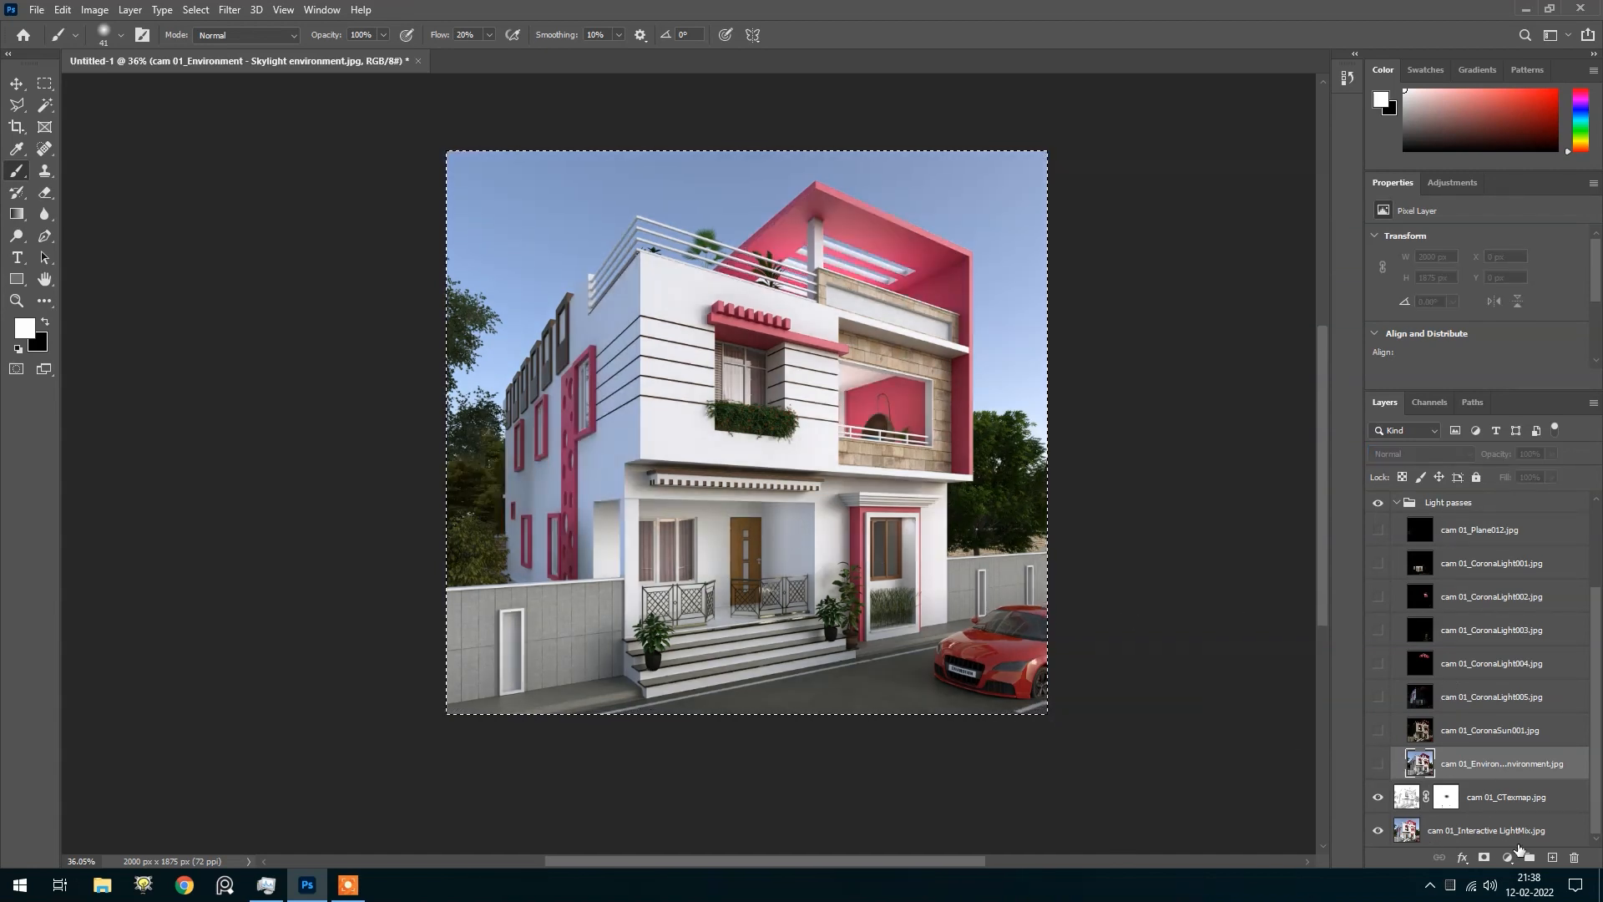
click(1508, 857)
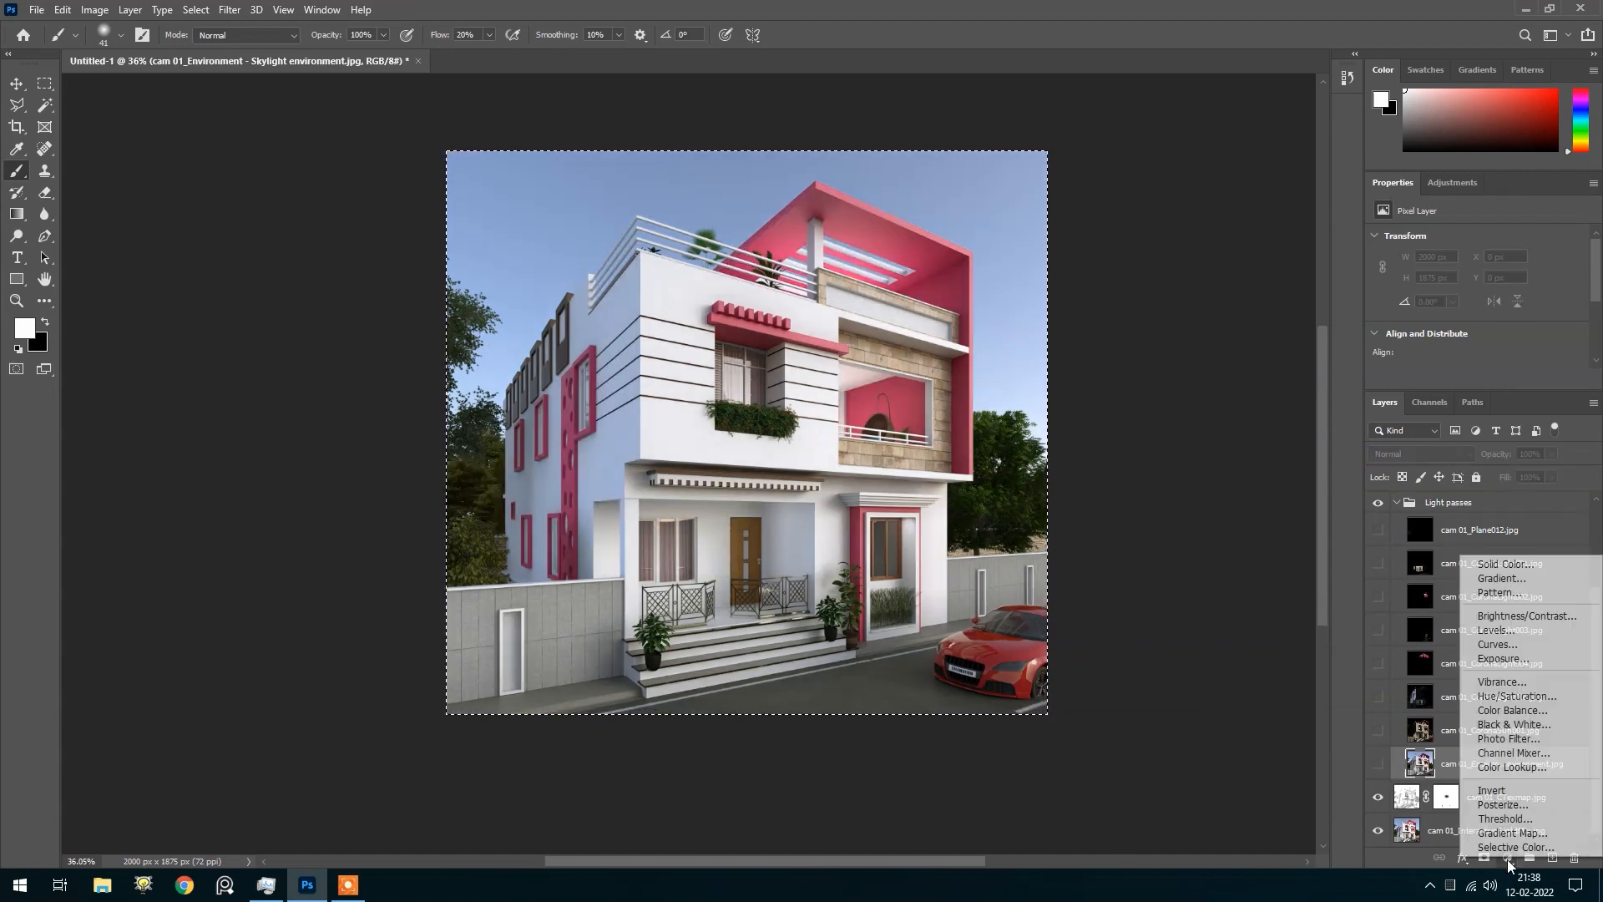
click(1511, 647)
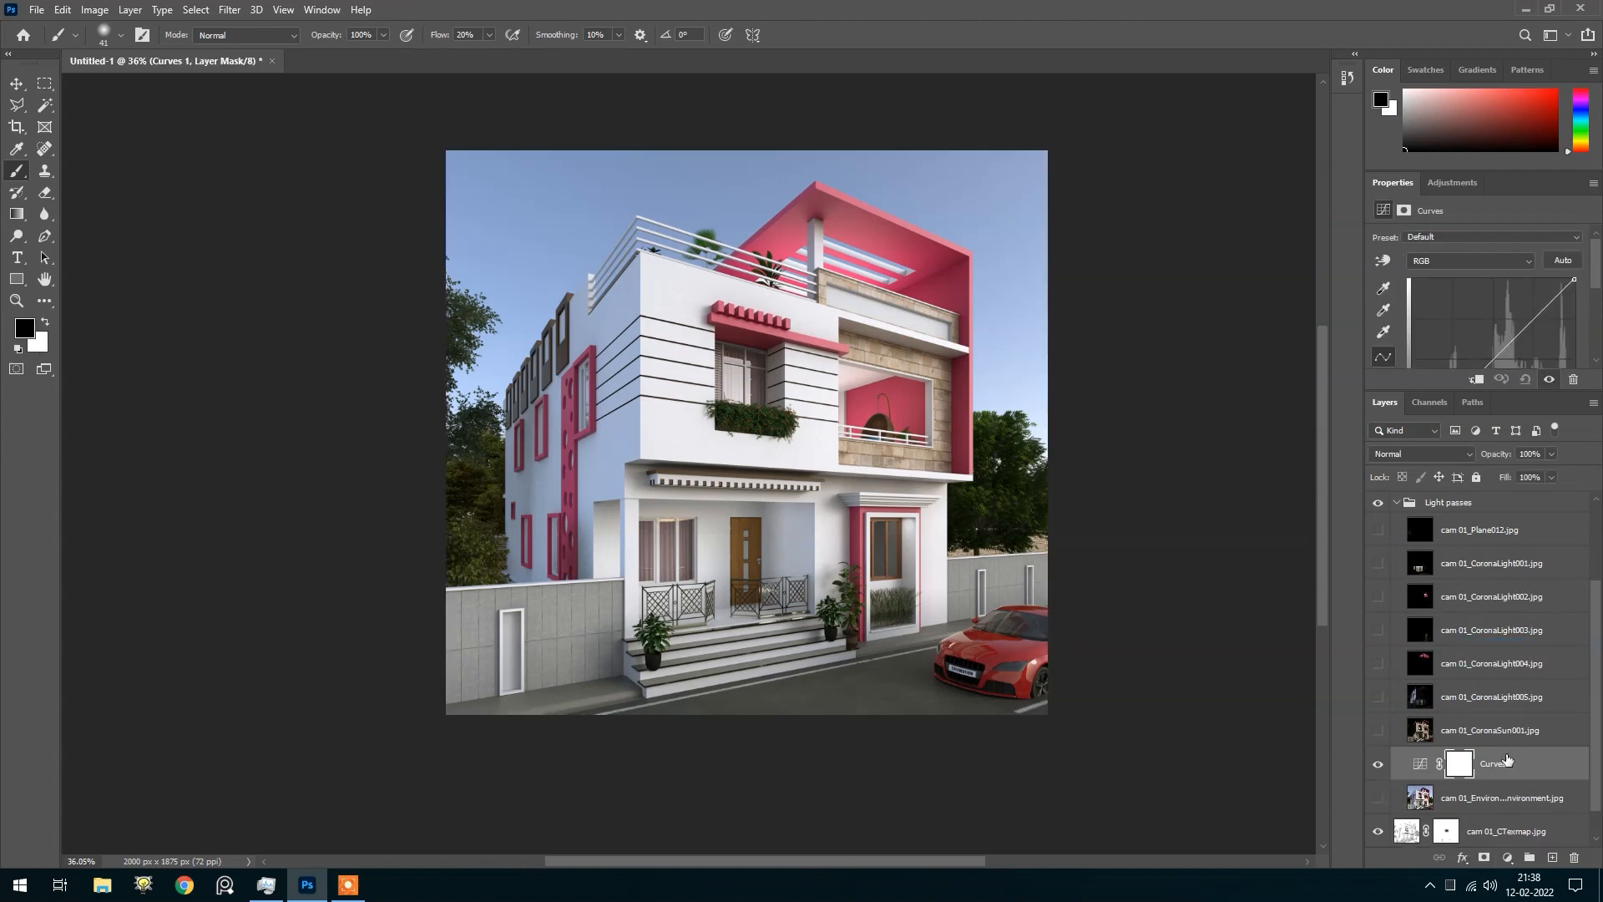
Paste the copied Skylight environment image into the Curves layer's mask and clear the selection
alt+click(1460, 763)
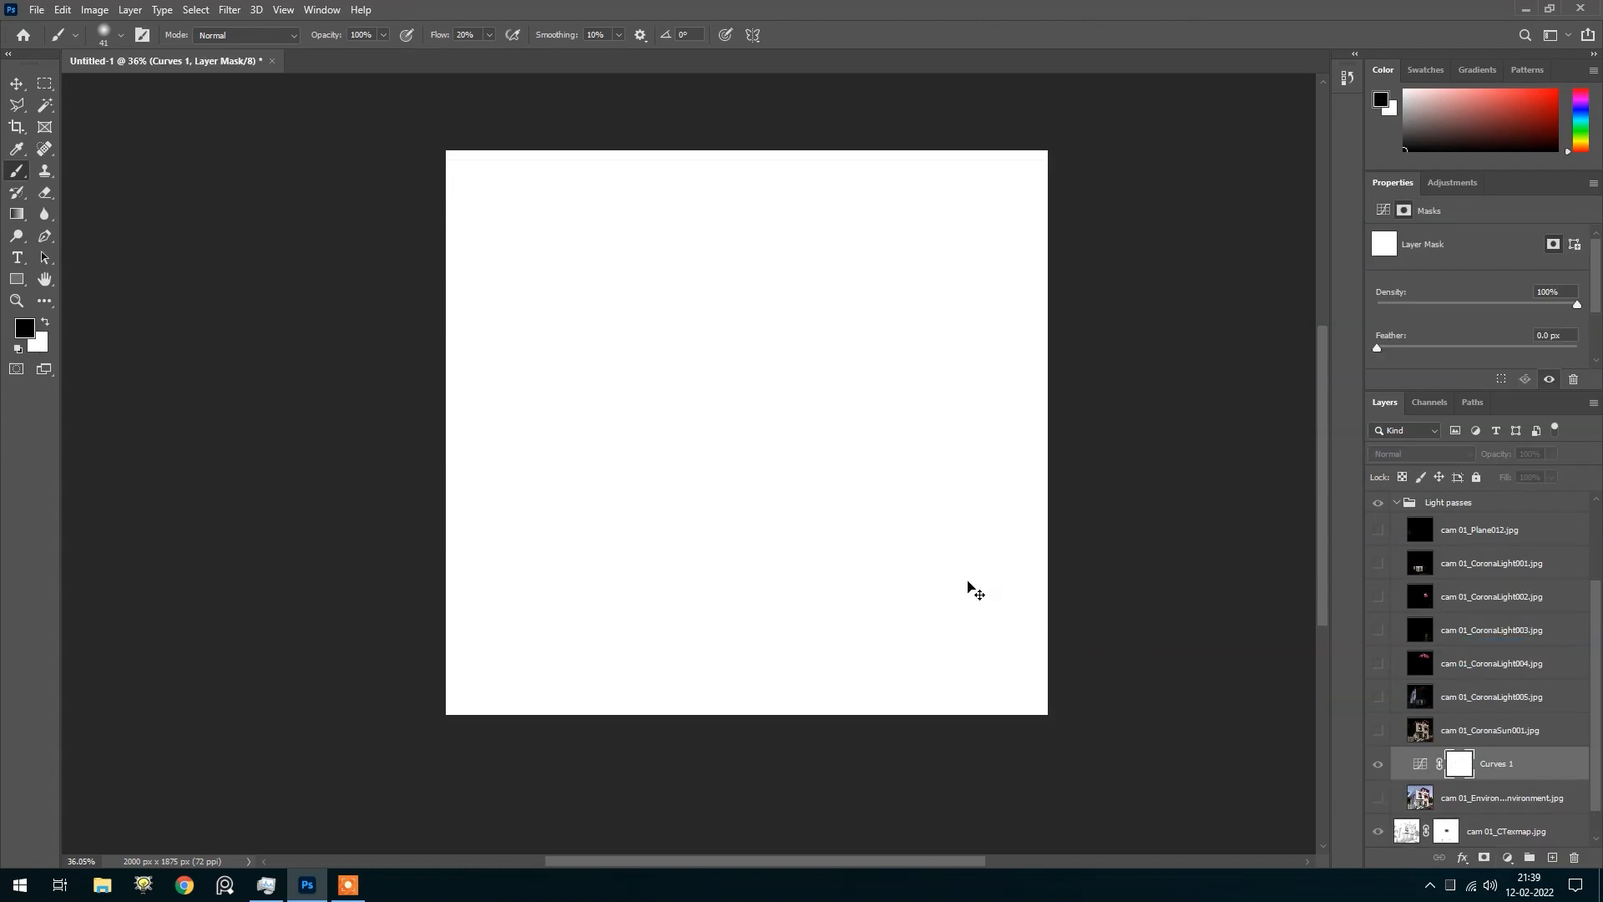
key(ctrl+v)
key(ctrl+d)
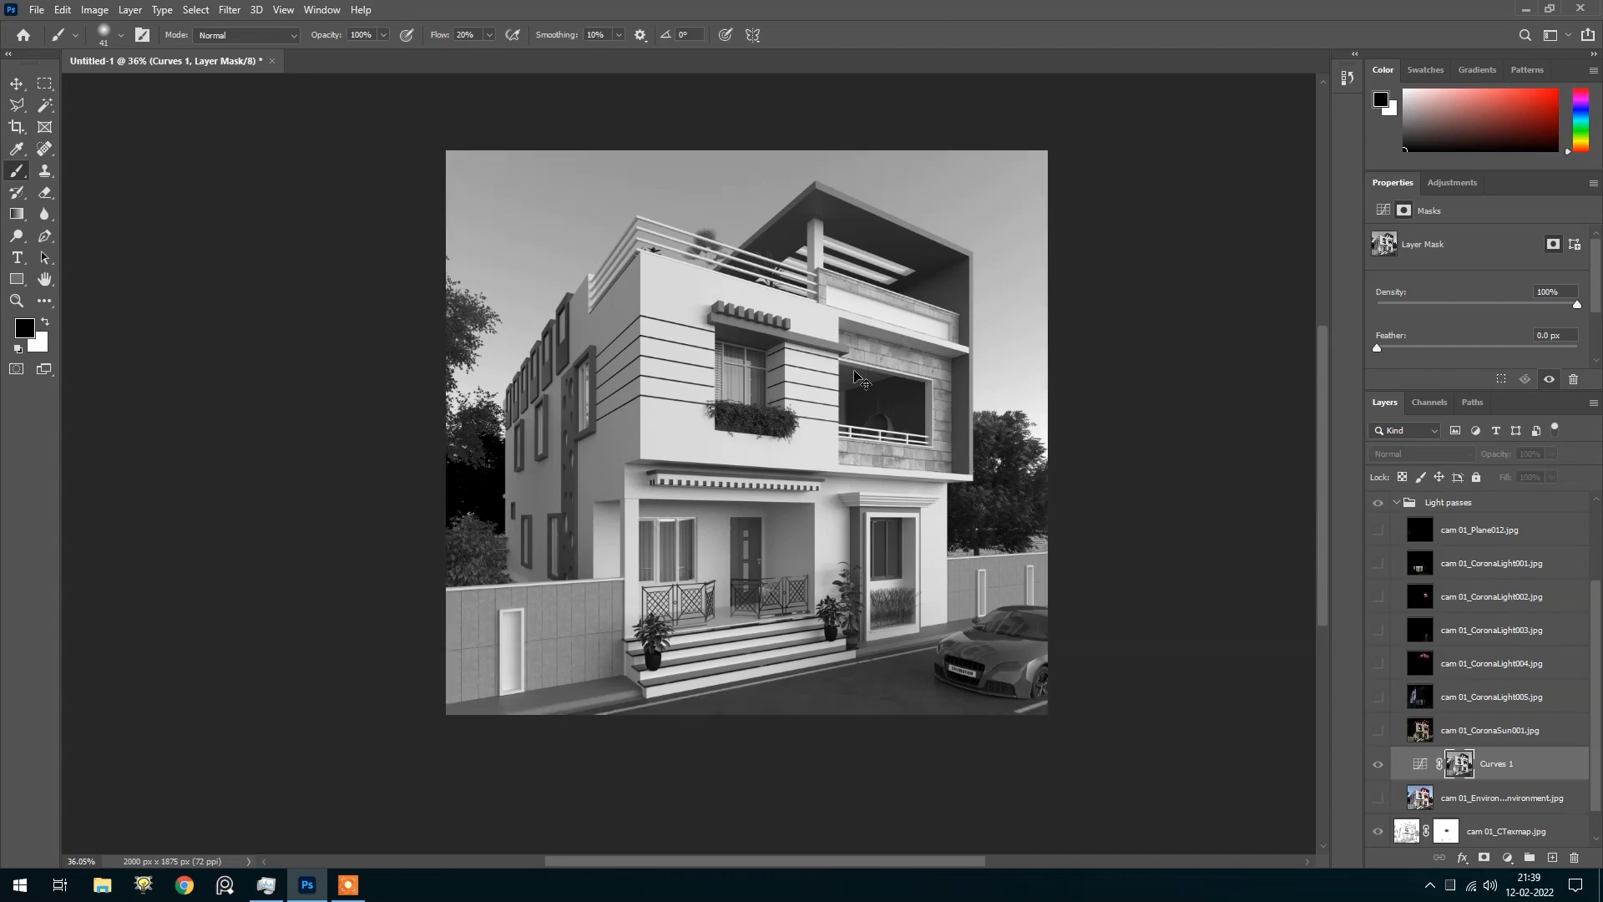
scroll(757, 305, up, 1)
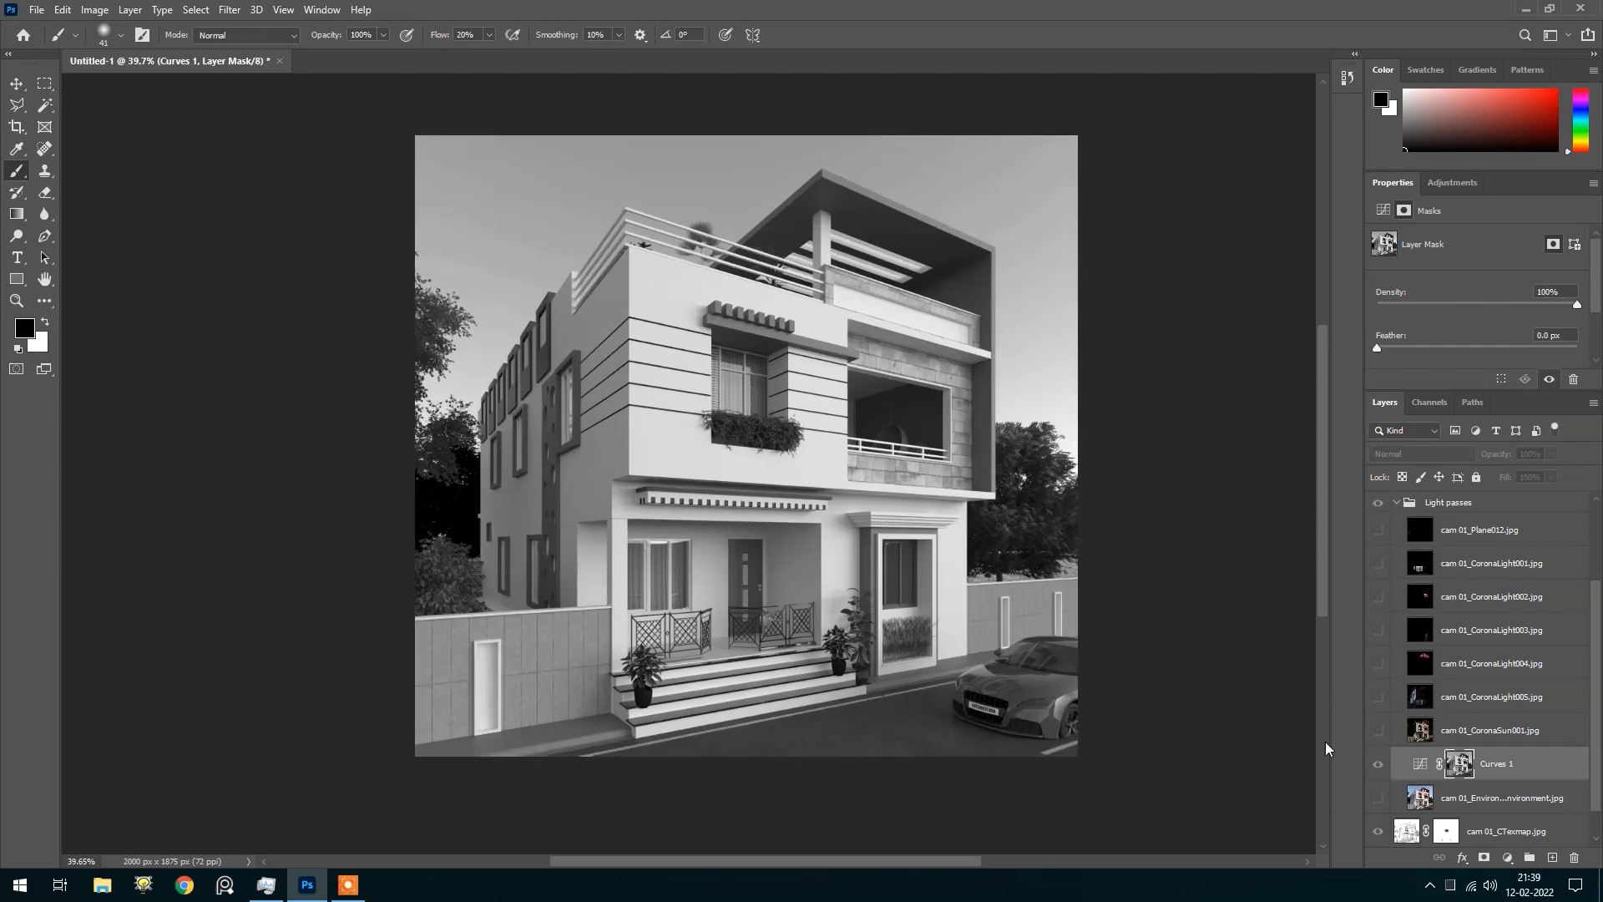
Darken the masked areas slightly by lowering a midpoint on the Curves layer's RGB curve
click(1417, 765)
scroll(737, 538, down, 2)
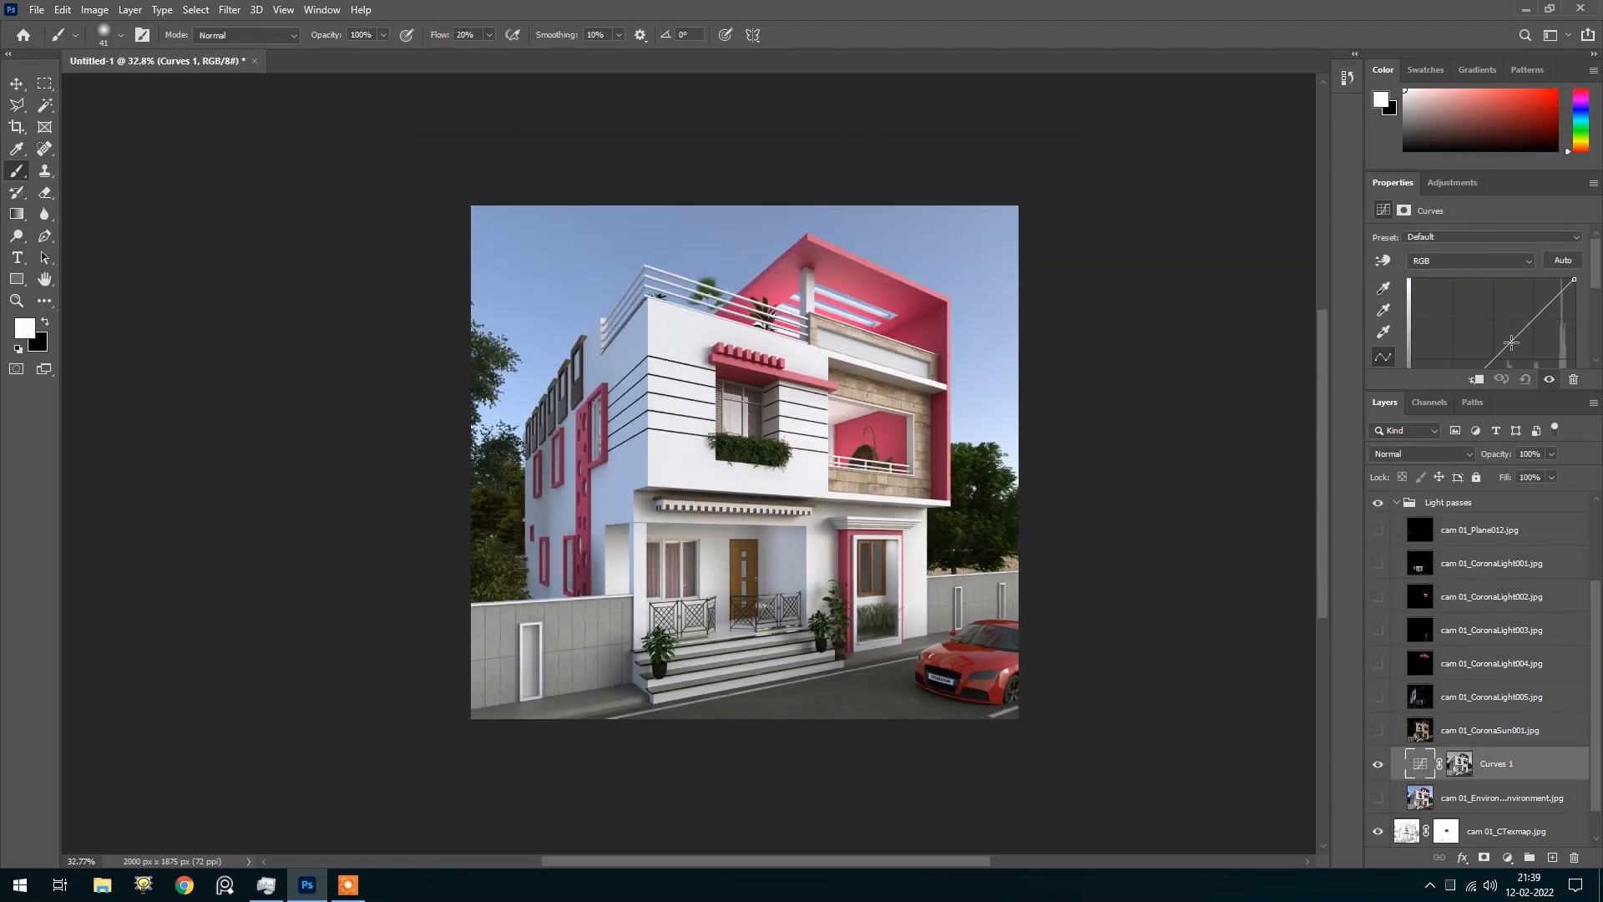
mouse_move(1512, 342)
mouse_down()
mouse_move(1491, 326)
mouse_move(1529, 357)
mouse_up()
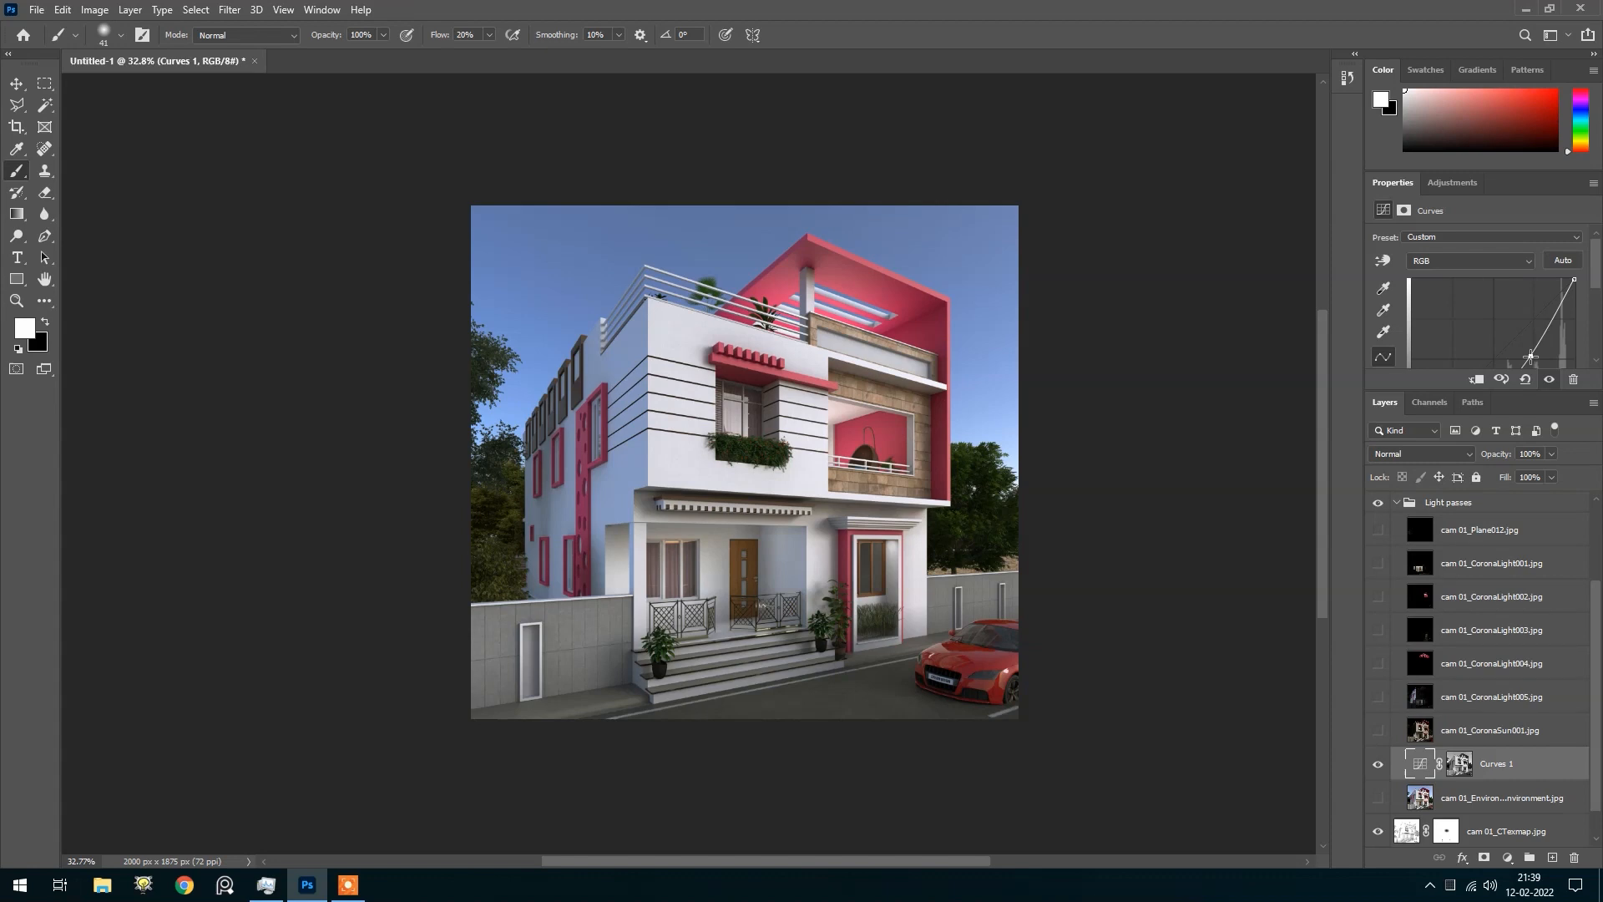
mouse_move(1530, 356)
mouse_down()
mouse_move(1507, 333)
mouse_move(1542, 366)
mouse_move(1512, 339)
mouse_up()
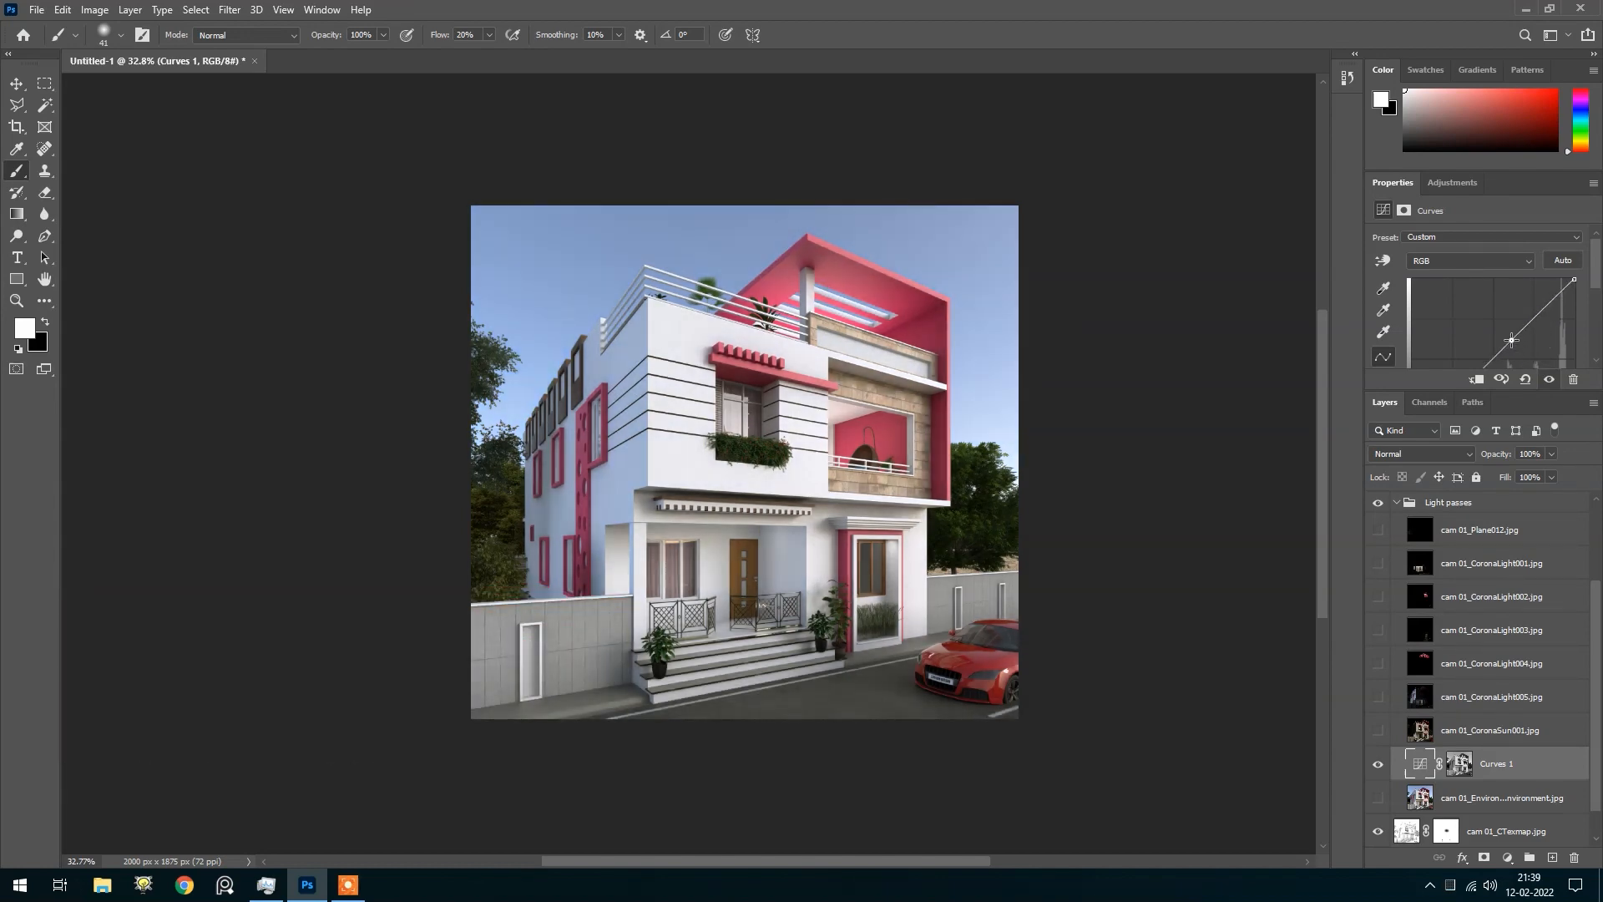
scroll(1484, 666, down, 1)
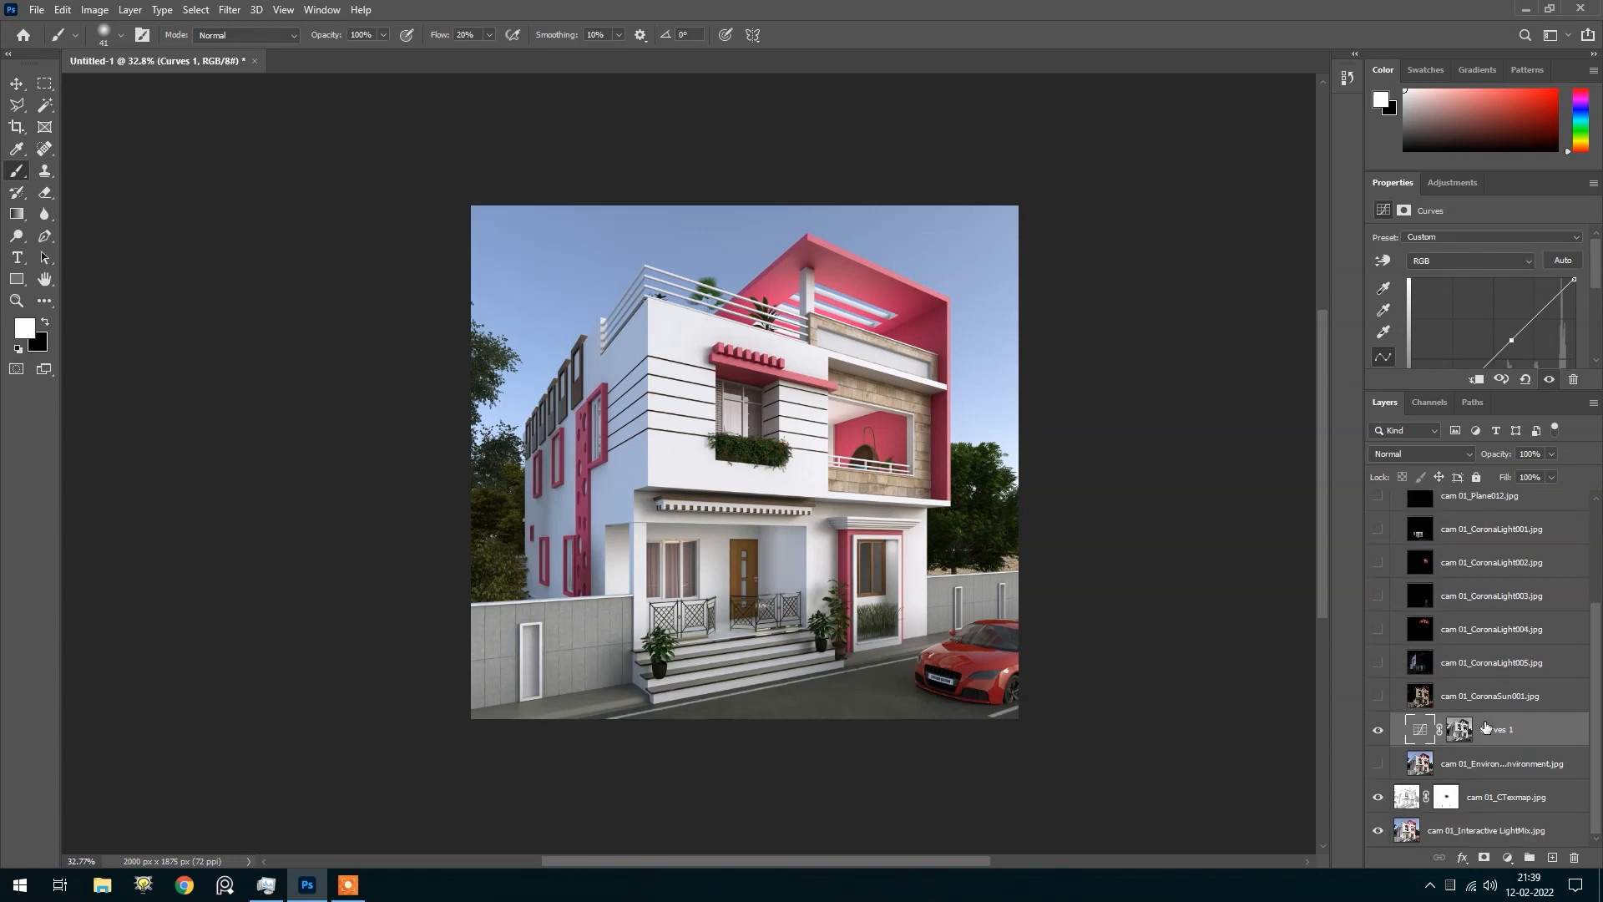
drag(1512, 339, 1509, 336)
drag(1511, 340, 1514, 345)
scroll(727, 531, down, 5)
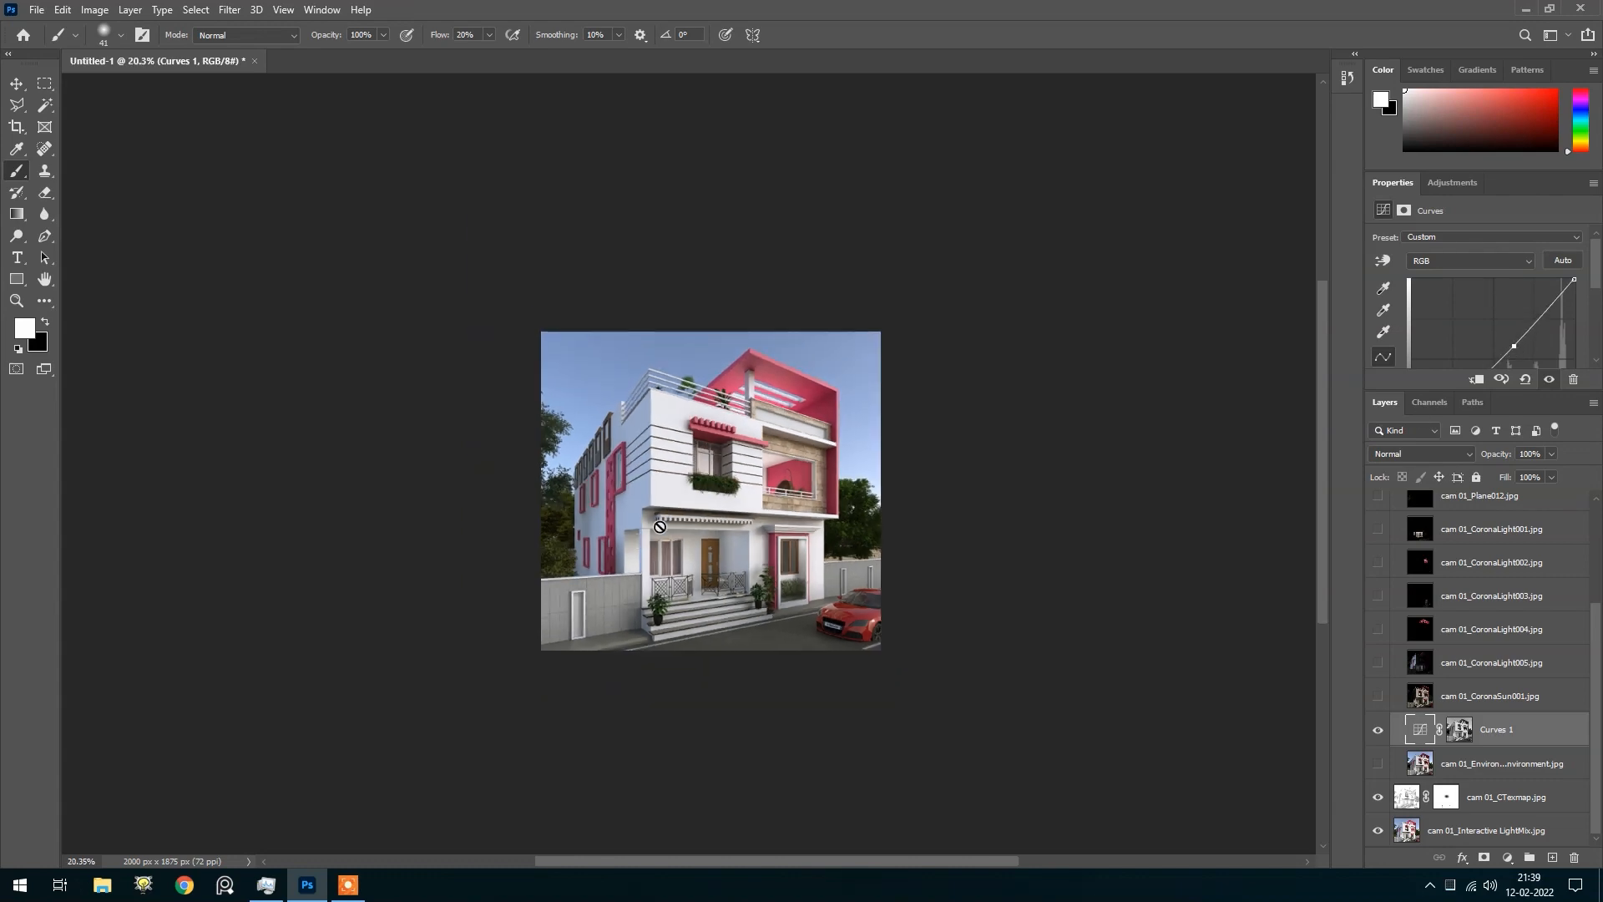
scroll(732, 518, up, 6)
Show the cam 01_CoronaSun001.jpg layer, blend it with Screen, and compare the render with and without it
click(1492, 695)
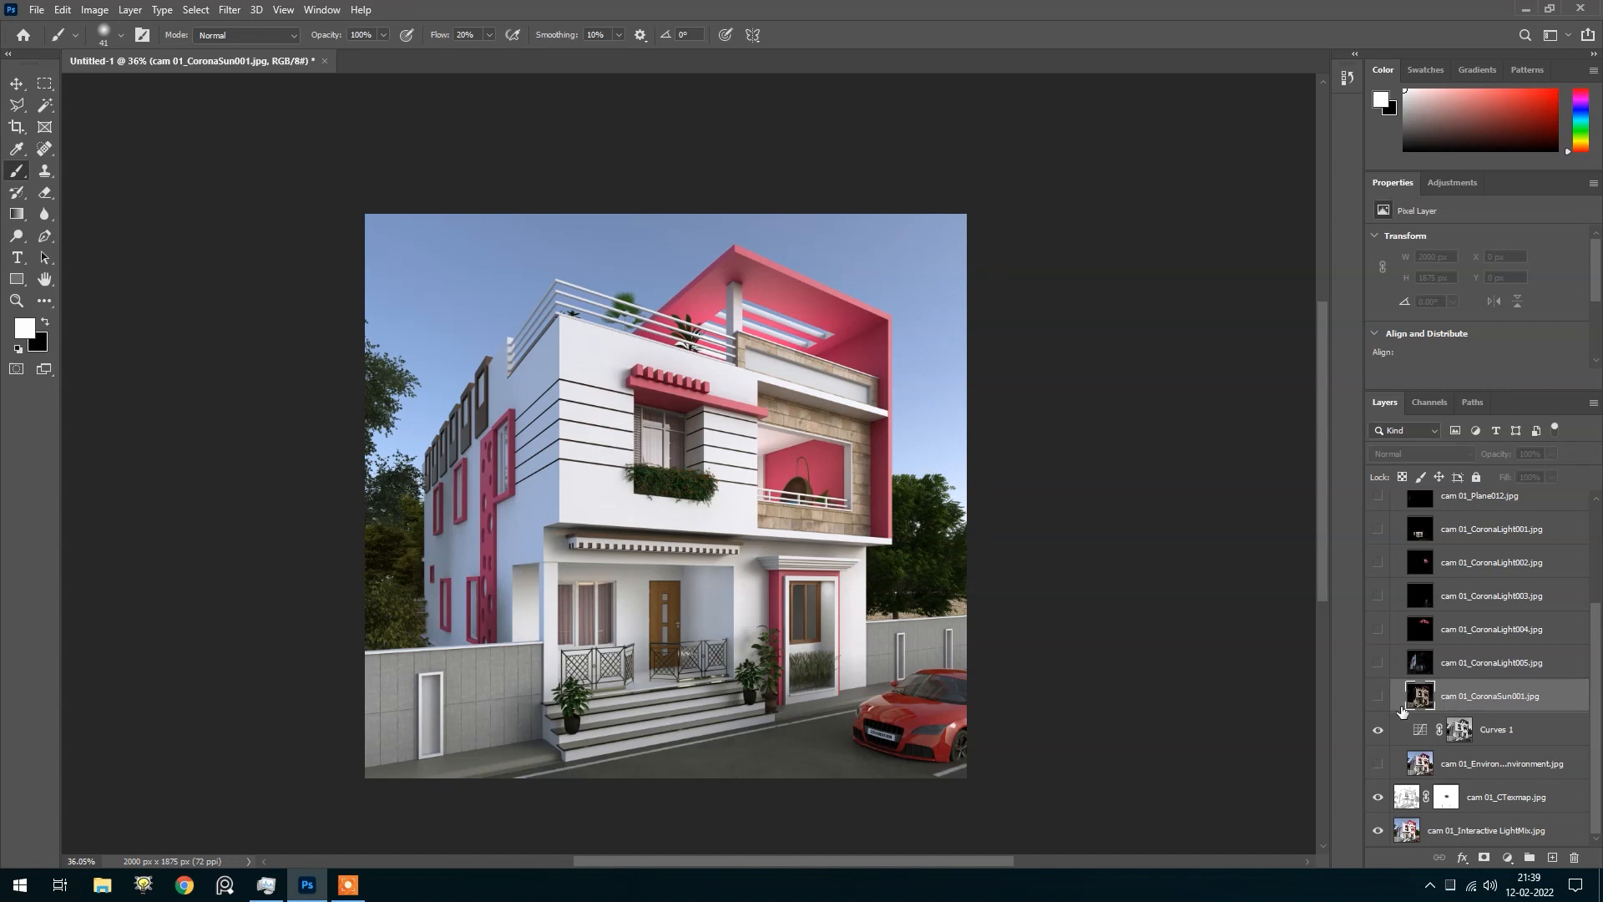
click(1378, 696)
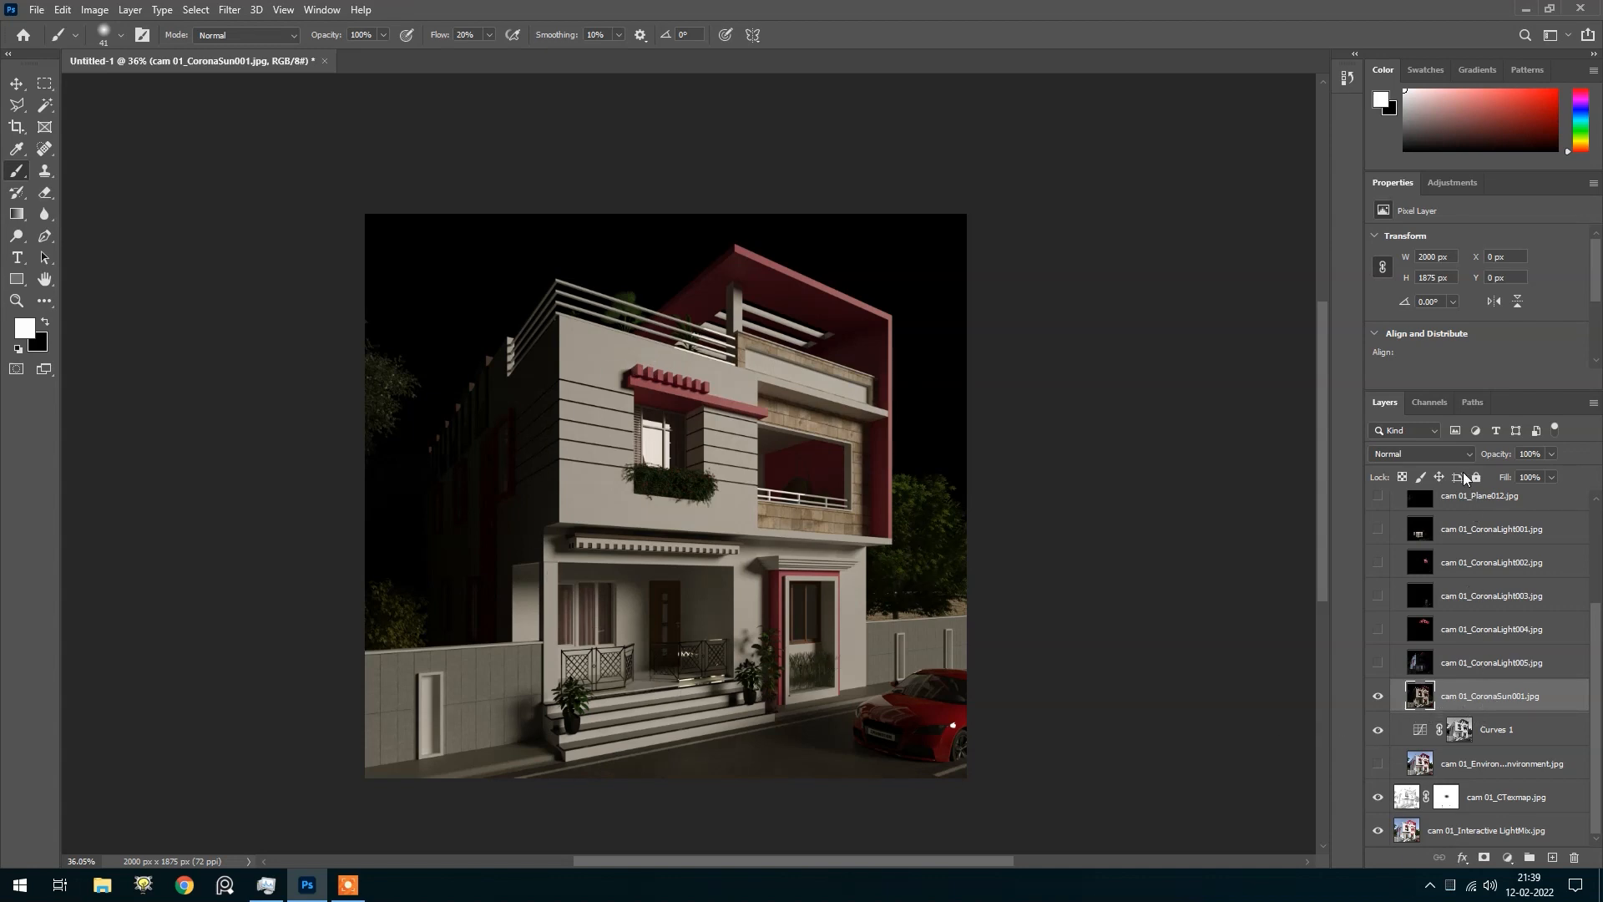
click(1447, 459)
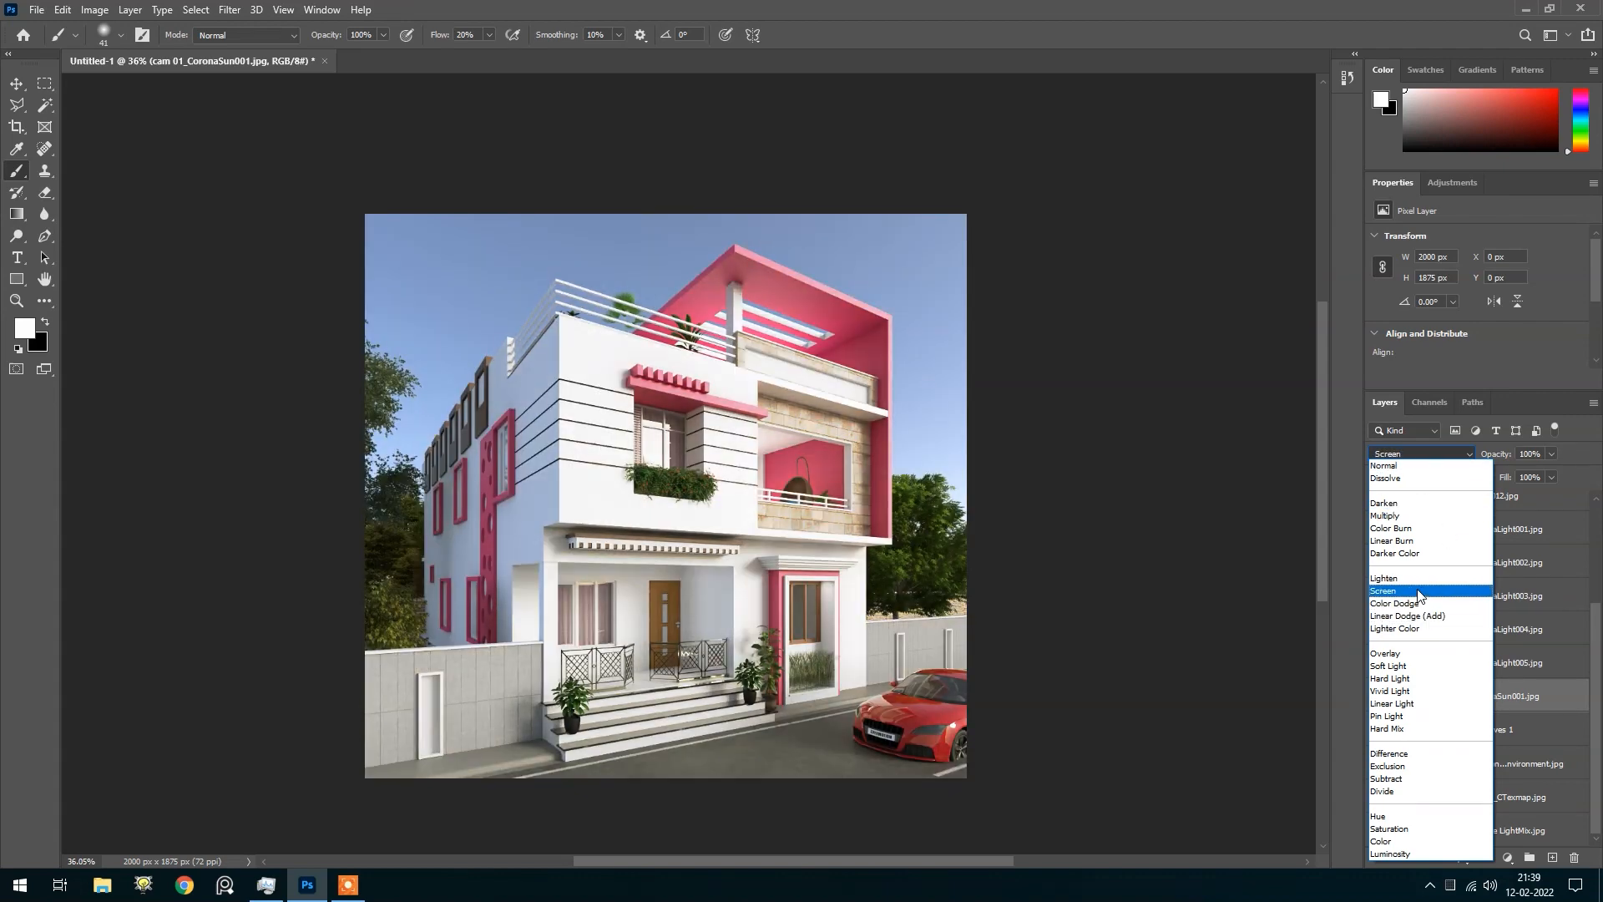
click(1420, 587)
click(1373, 697)
click(1378, 695)
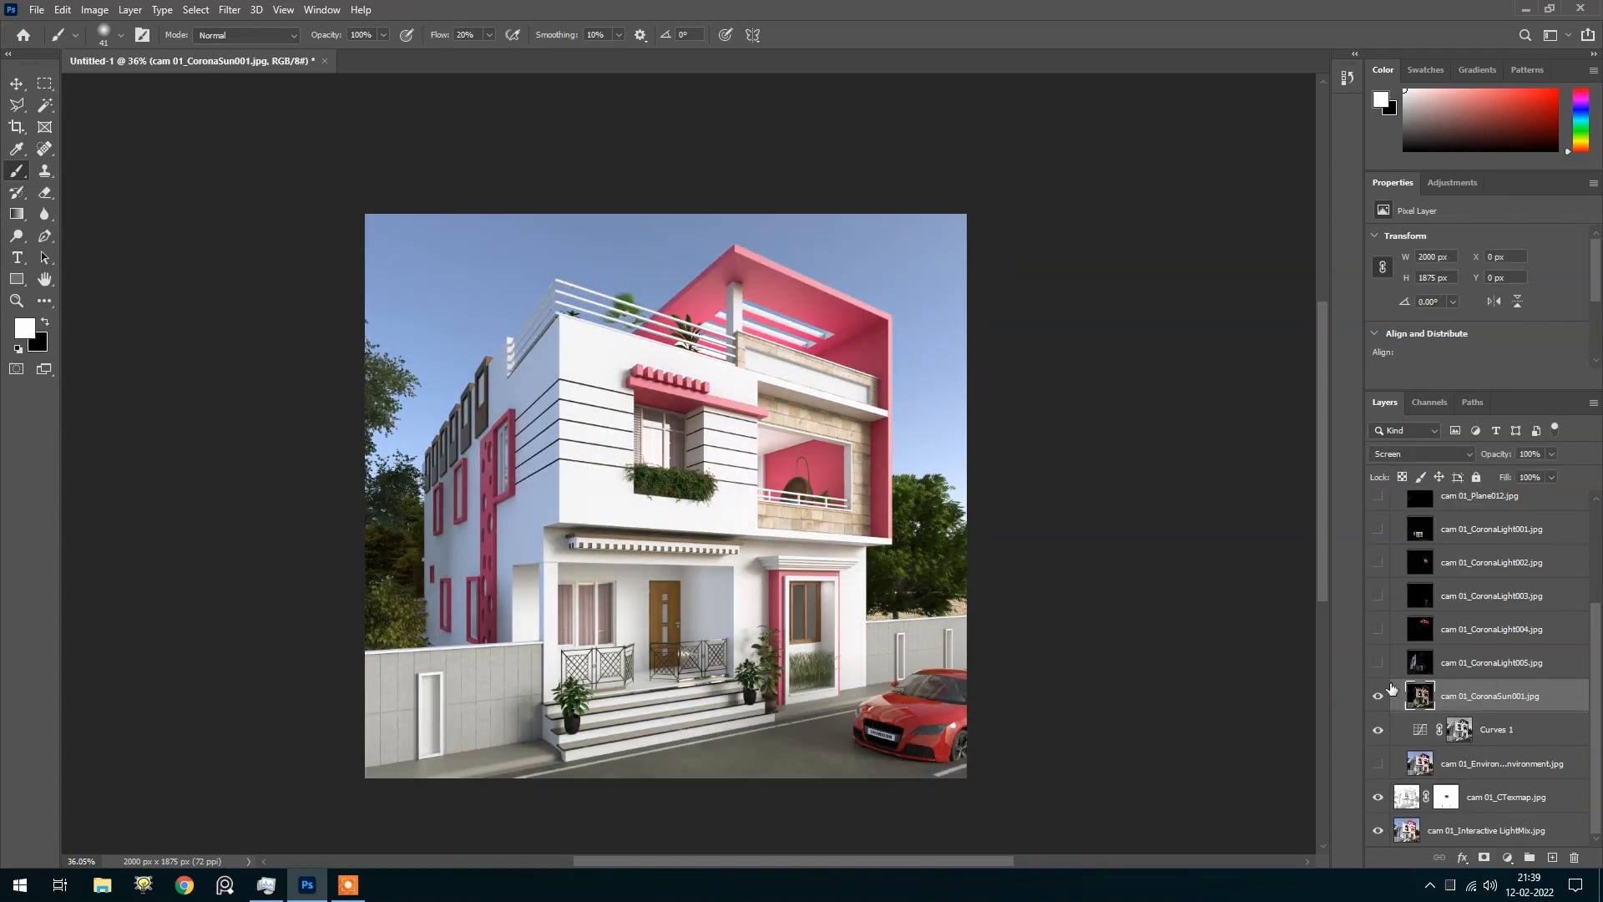
drag(1503, 456, 1566, 480)
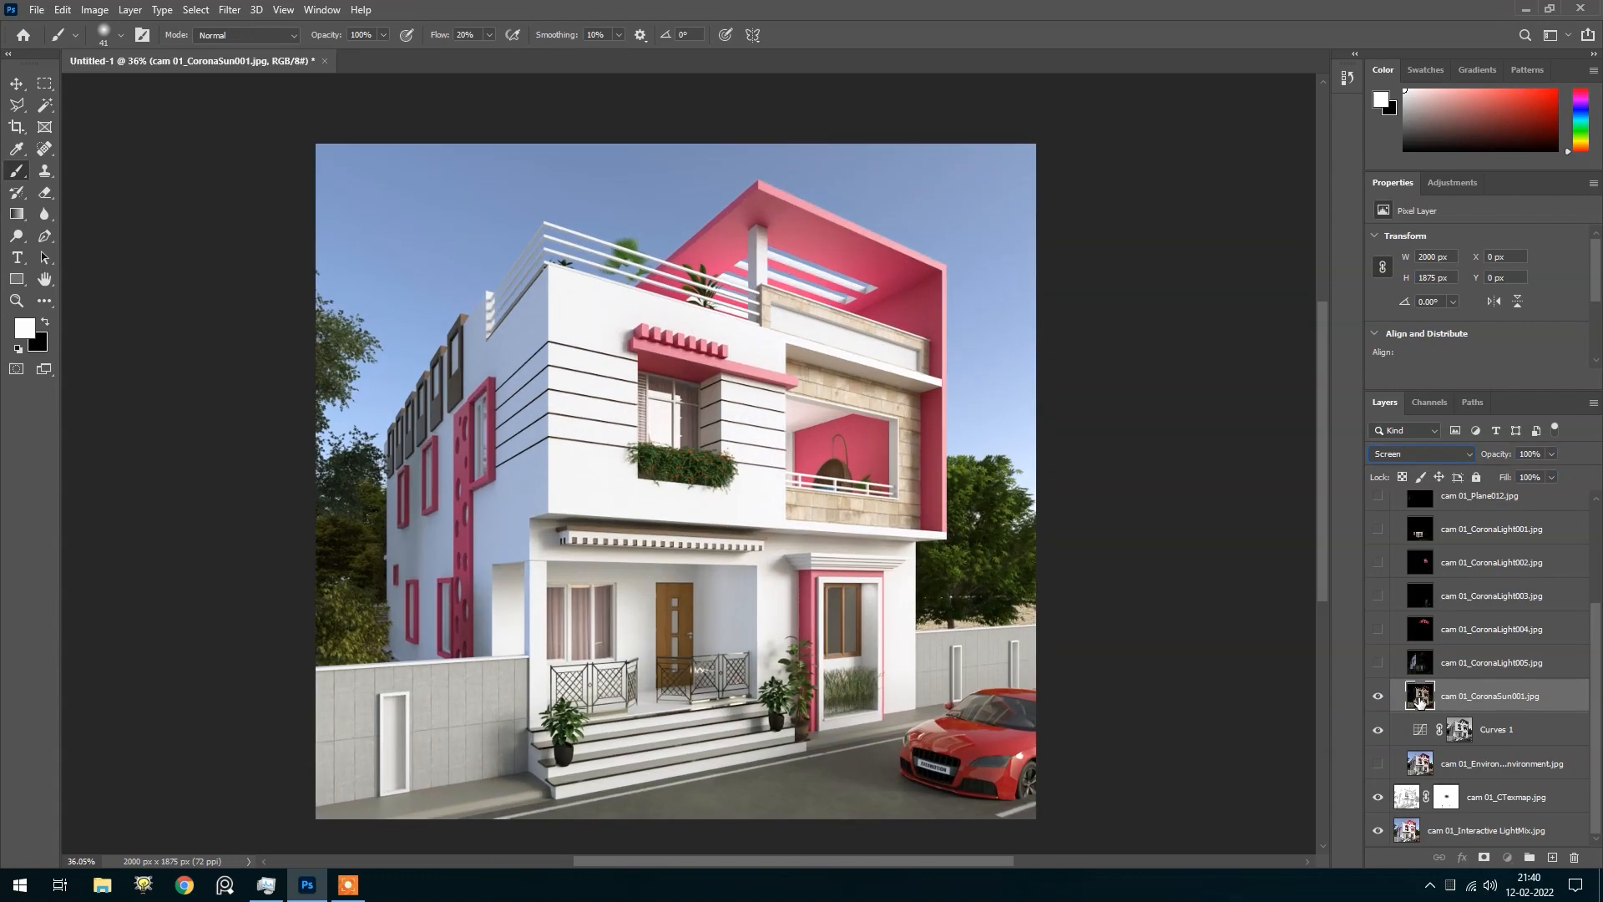
key(ctrl+0)
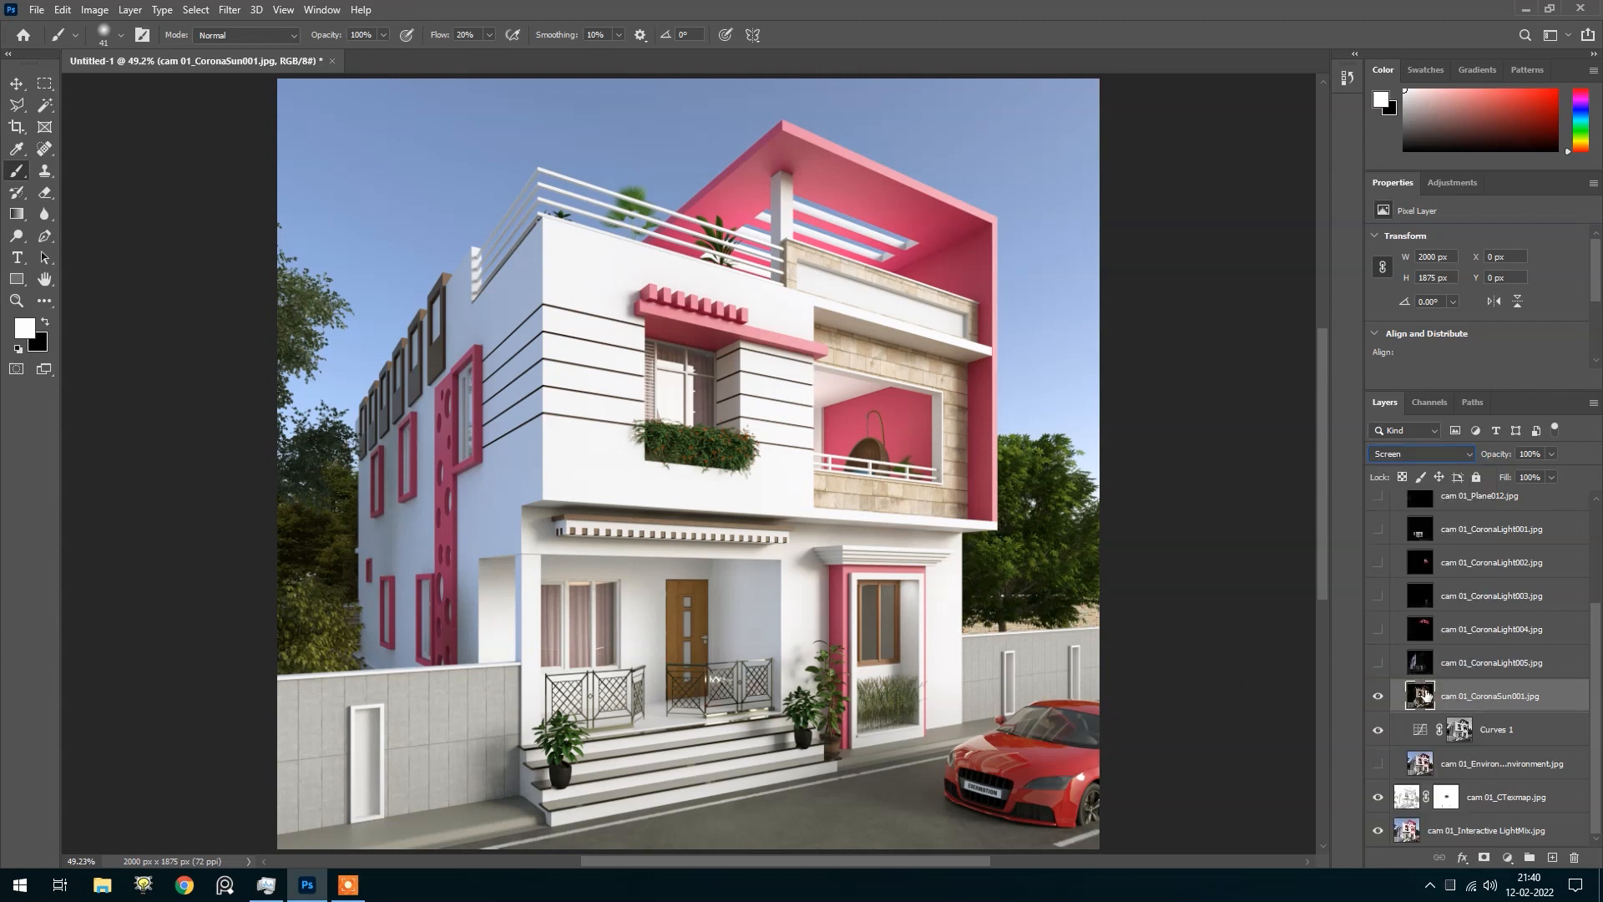
key(ctrl+a)
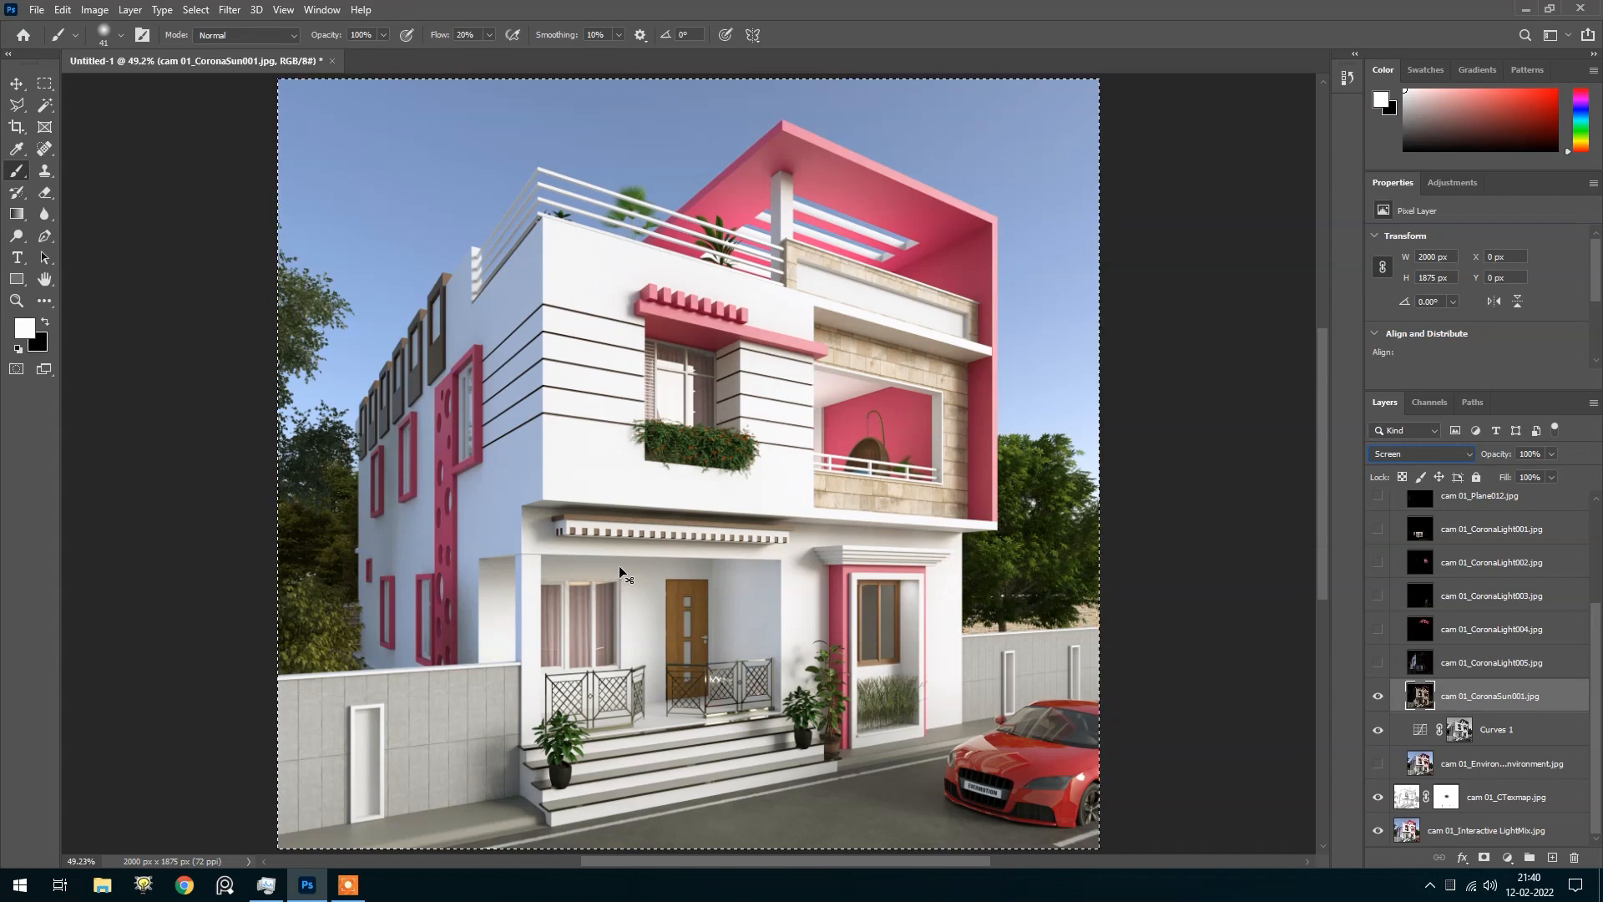
key(ctrl+d)
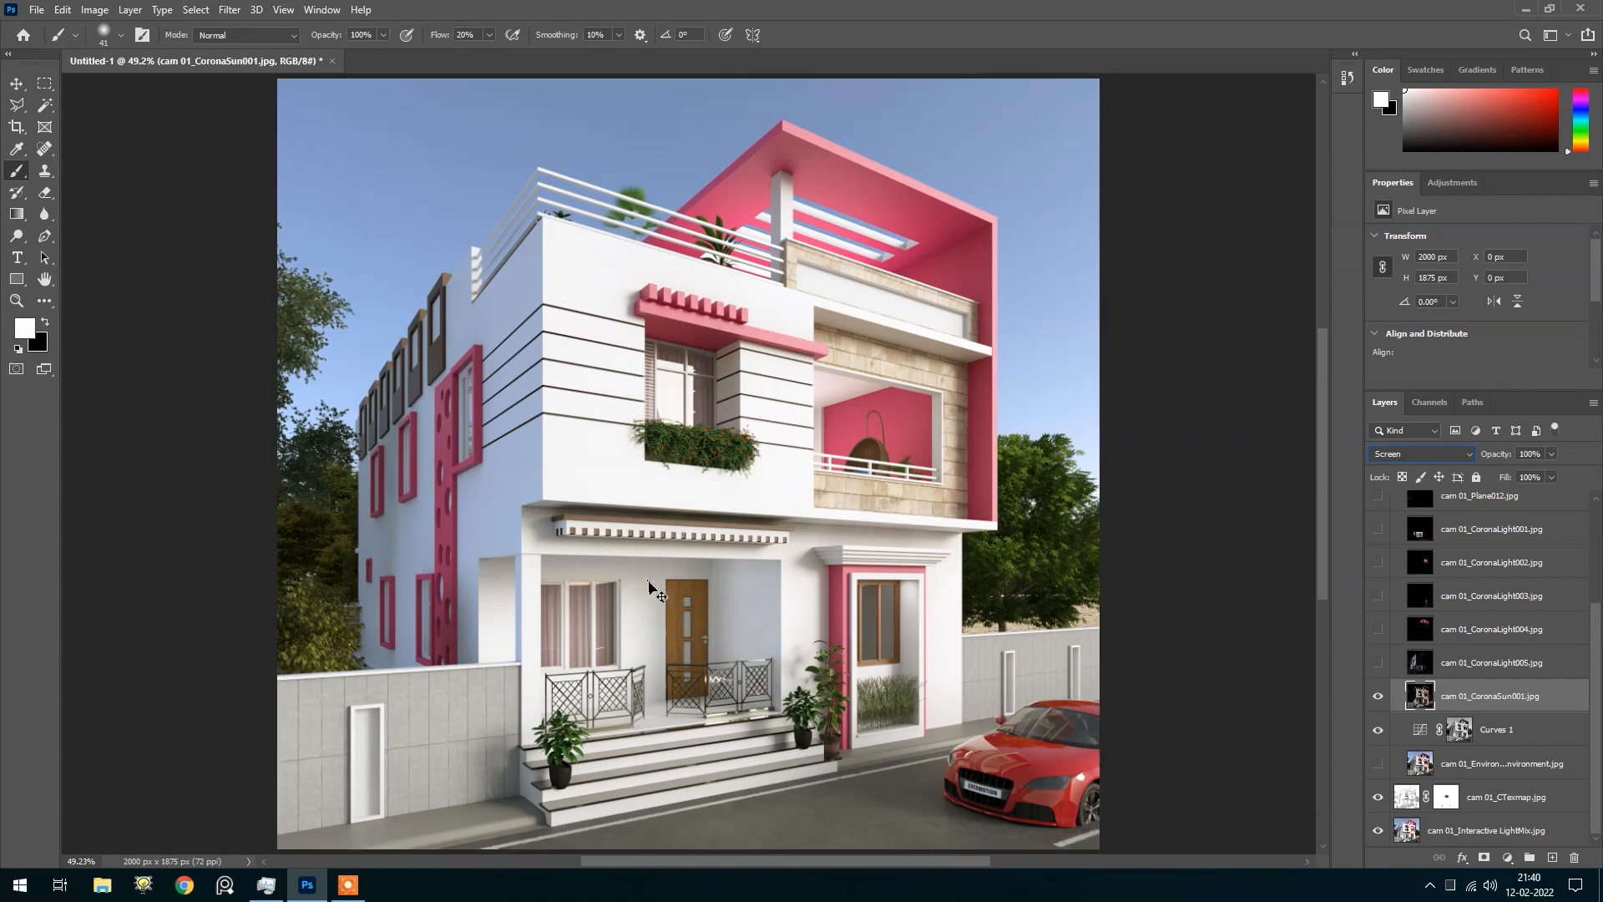
Hide the cam 01_CoronaSun001.jpg layer and add a Curves adjustment layer directly above it
click(1378, 697)
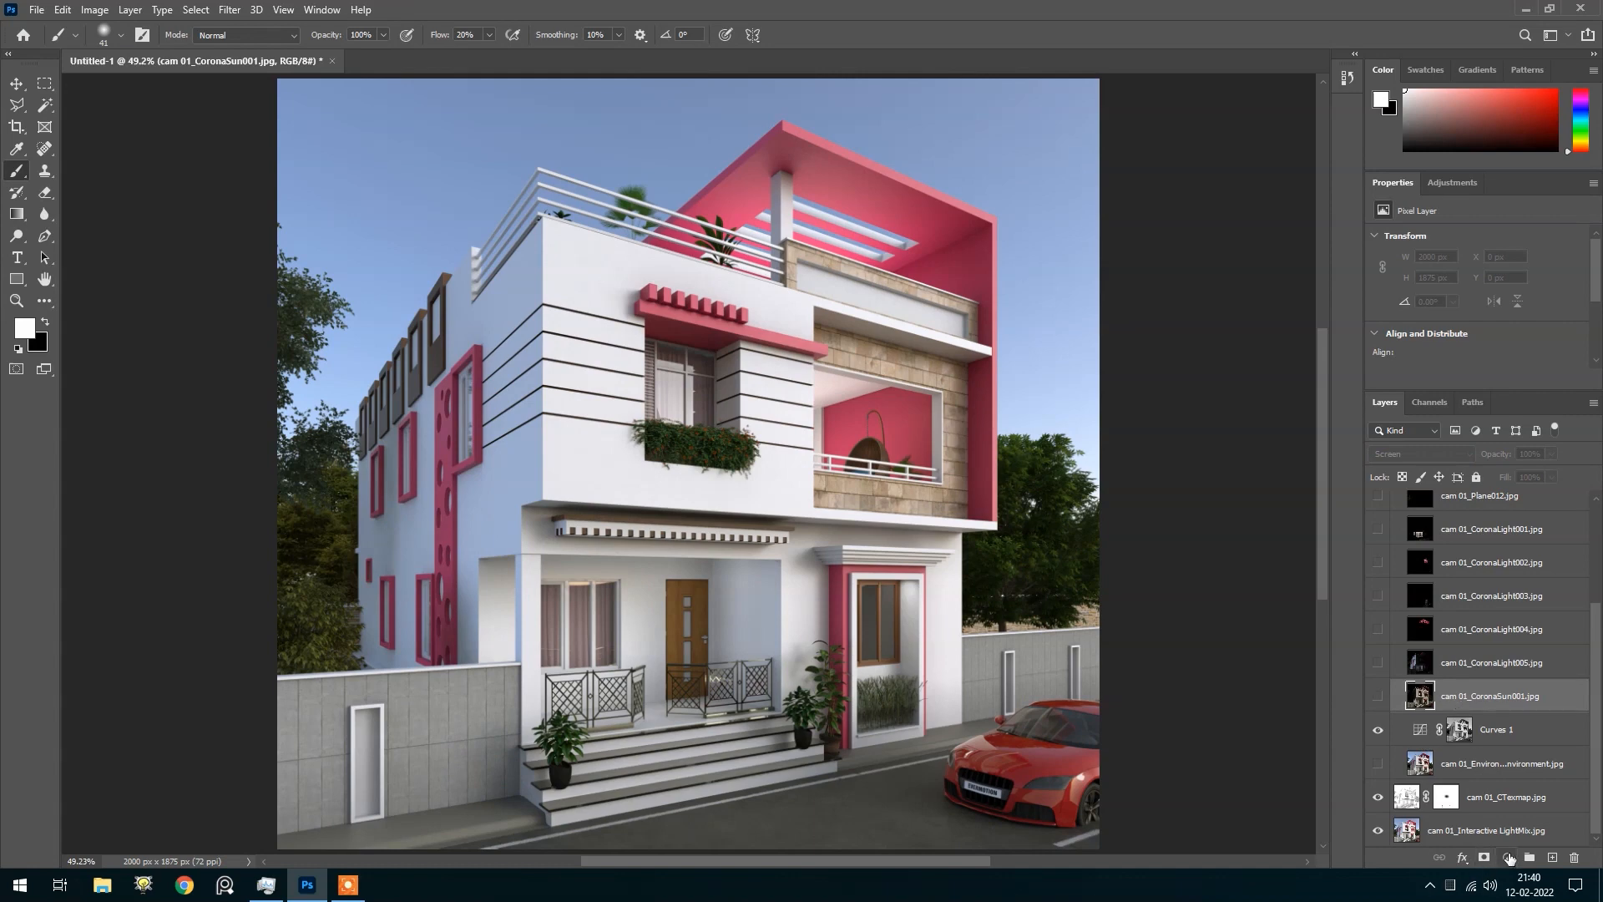
click(1509, 858)
click(1507, 640)
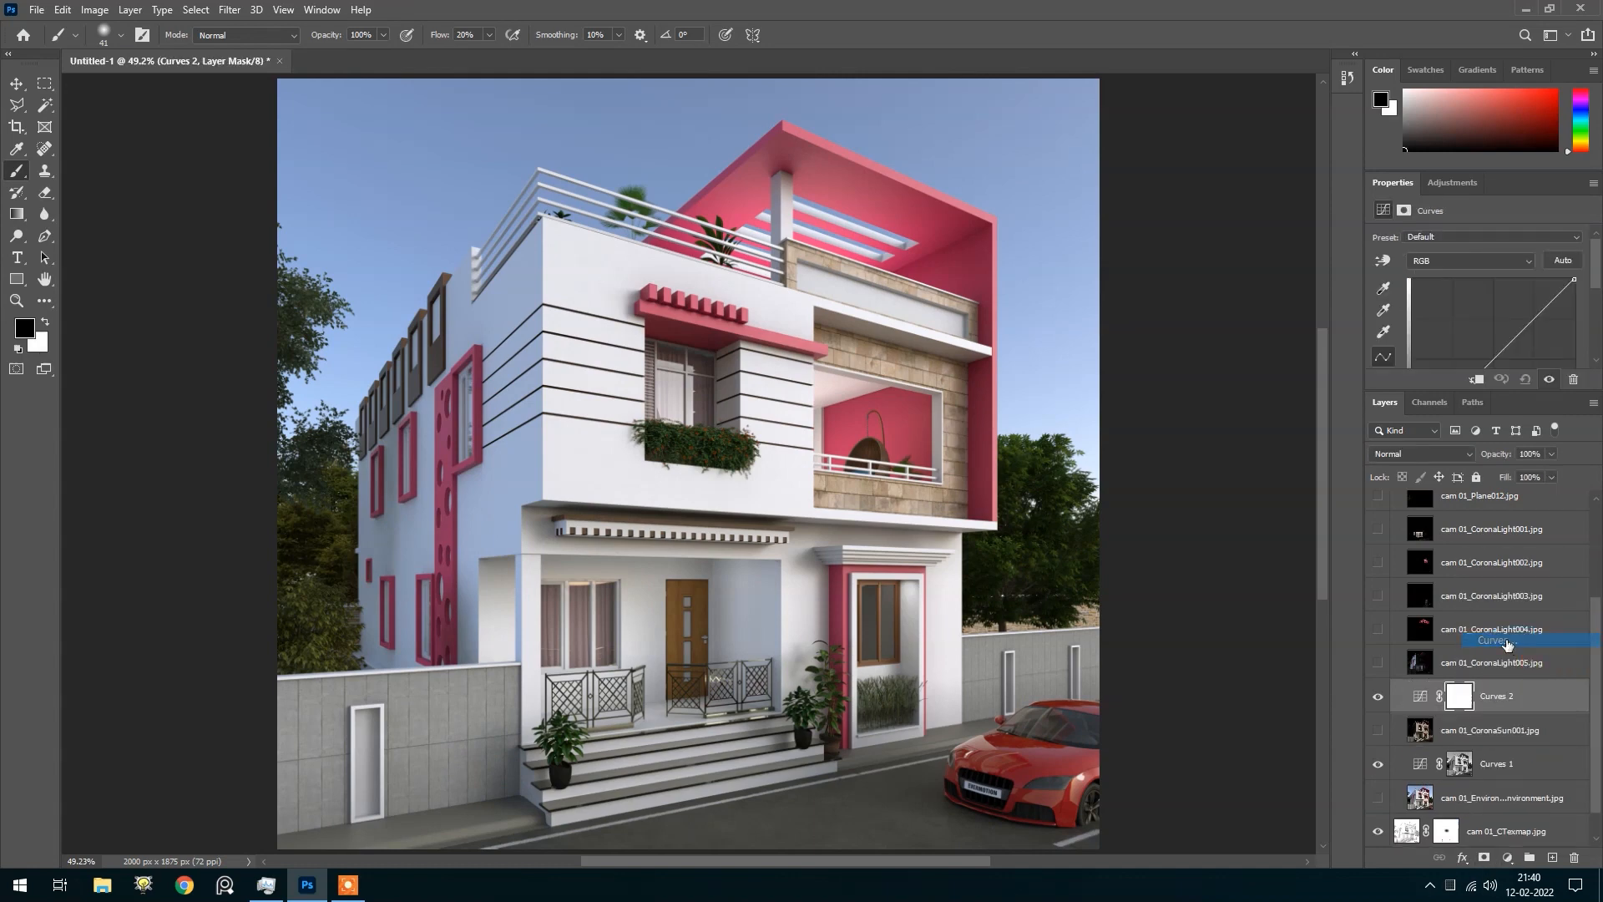
Paste the copied CoronaSun001 image into the new Curves layer's mask and clear the selection
alt+click(1459, 695)
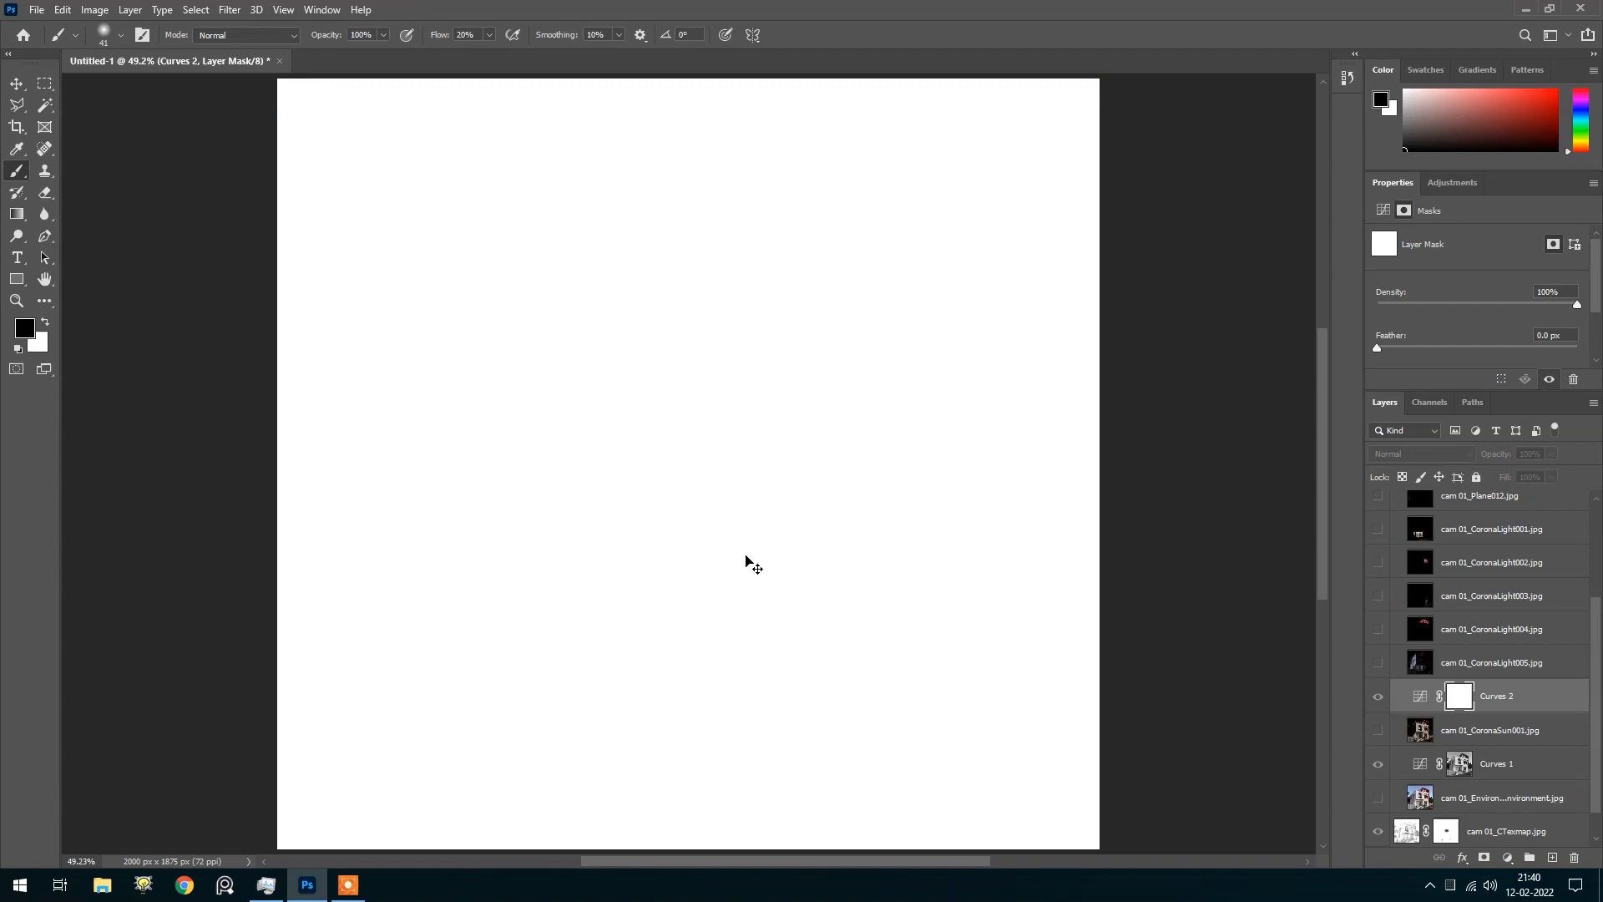
key(ctrl+v)
scroll(601, 534, down, 3)
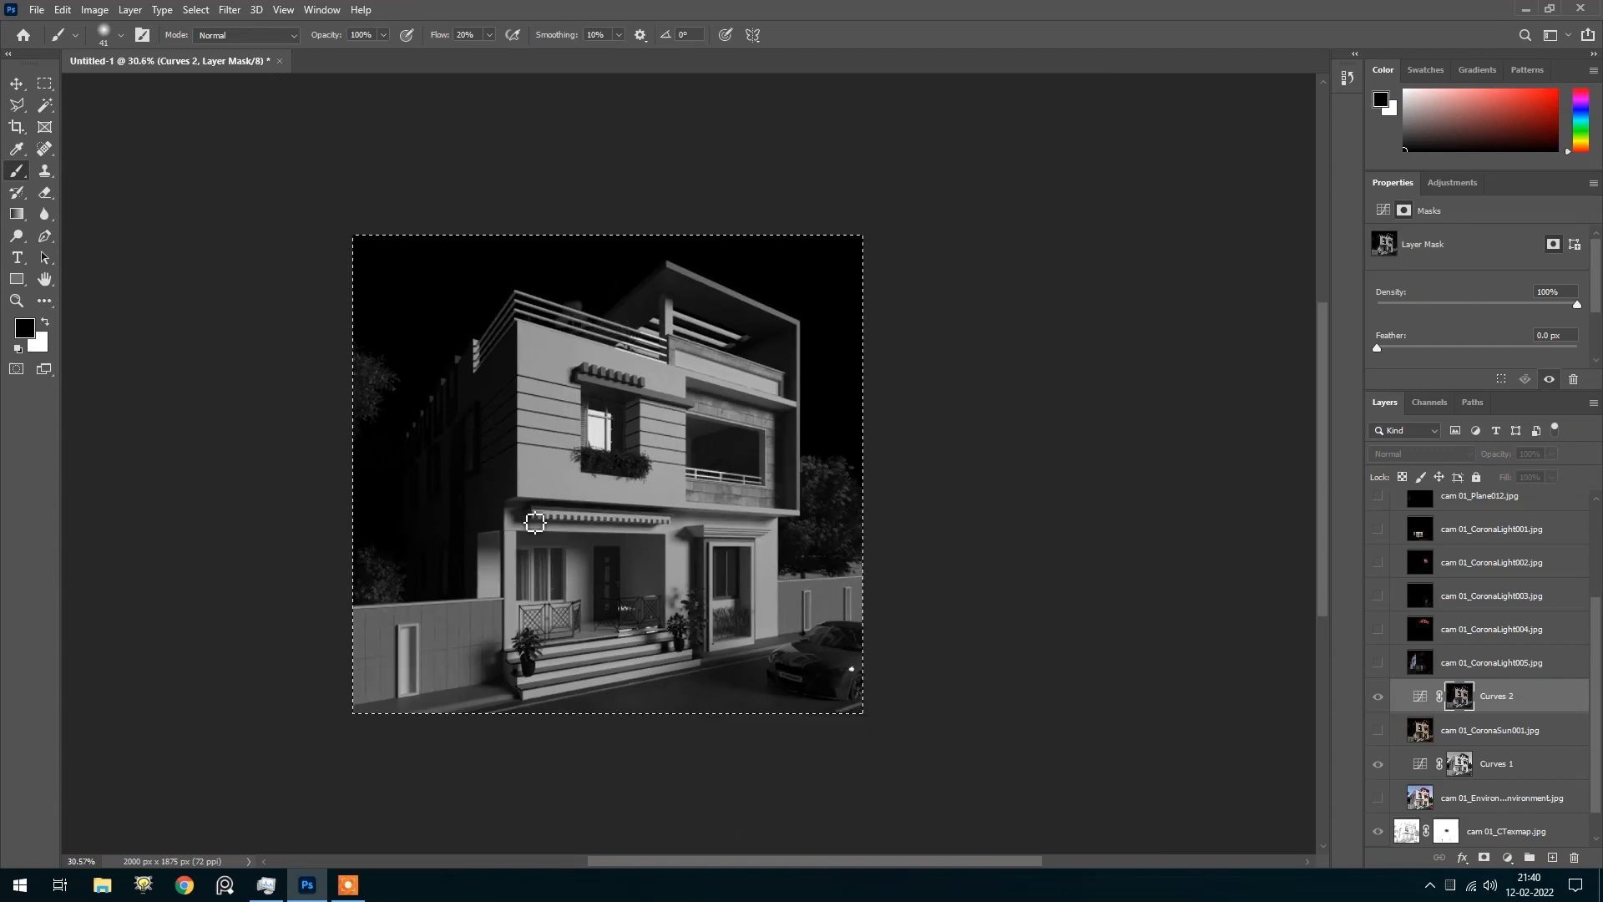
Brighten the sunlit areas by raising a point on the Curves 2 layer's RGB curve, easing it back to a moderate lift
click(1420, 695)
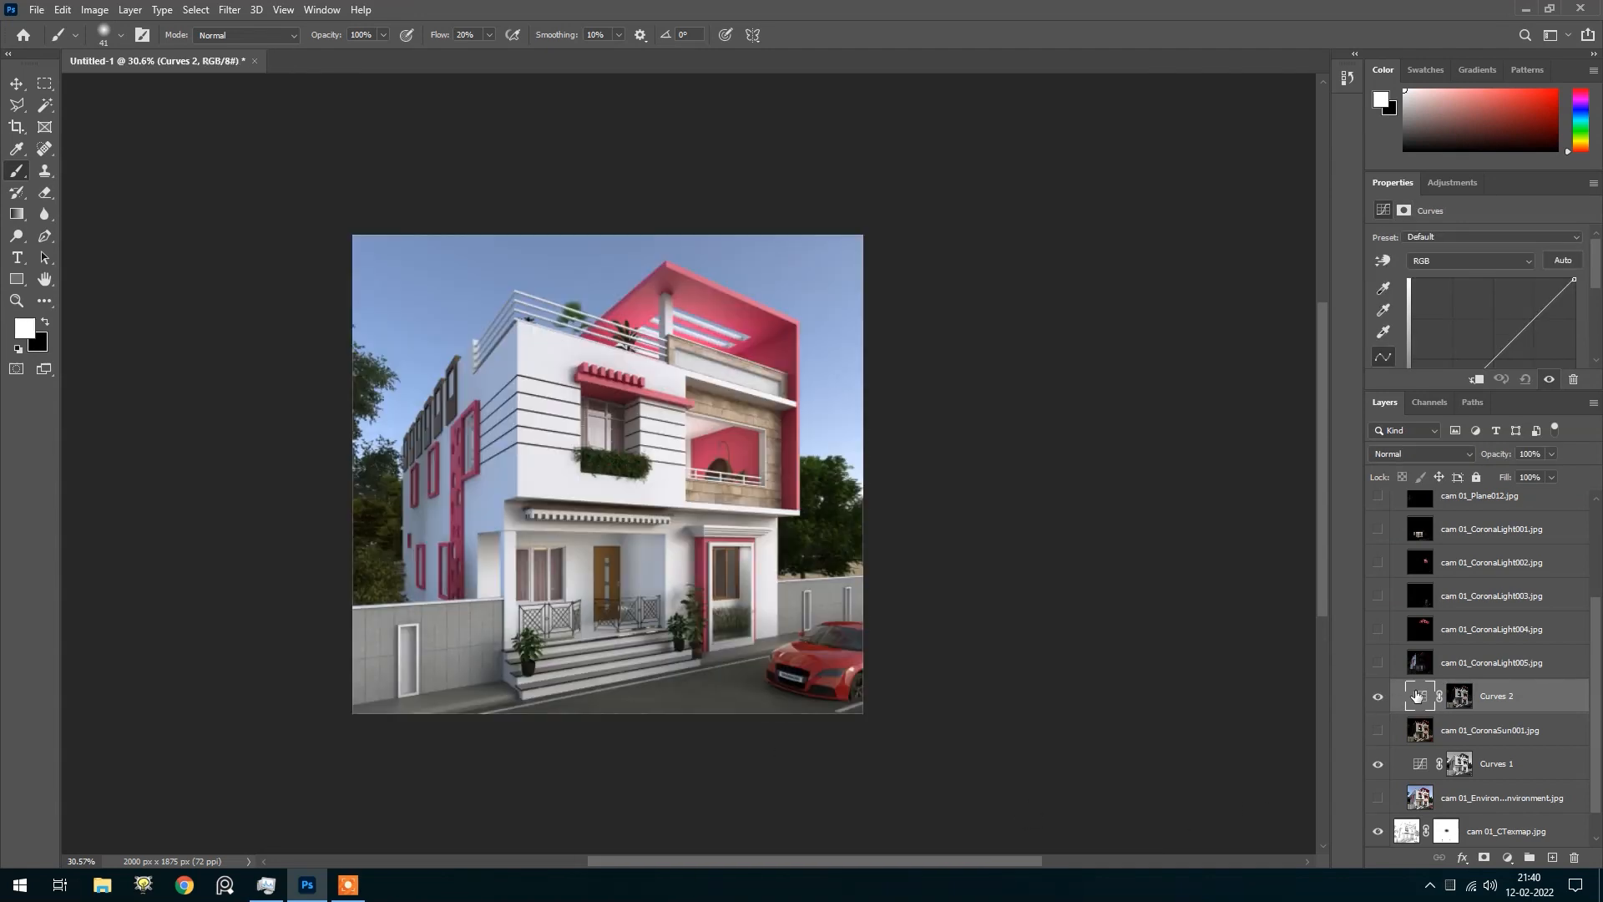
scroll(755, 605, up, 2)
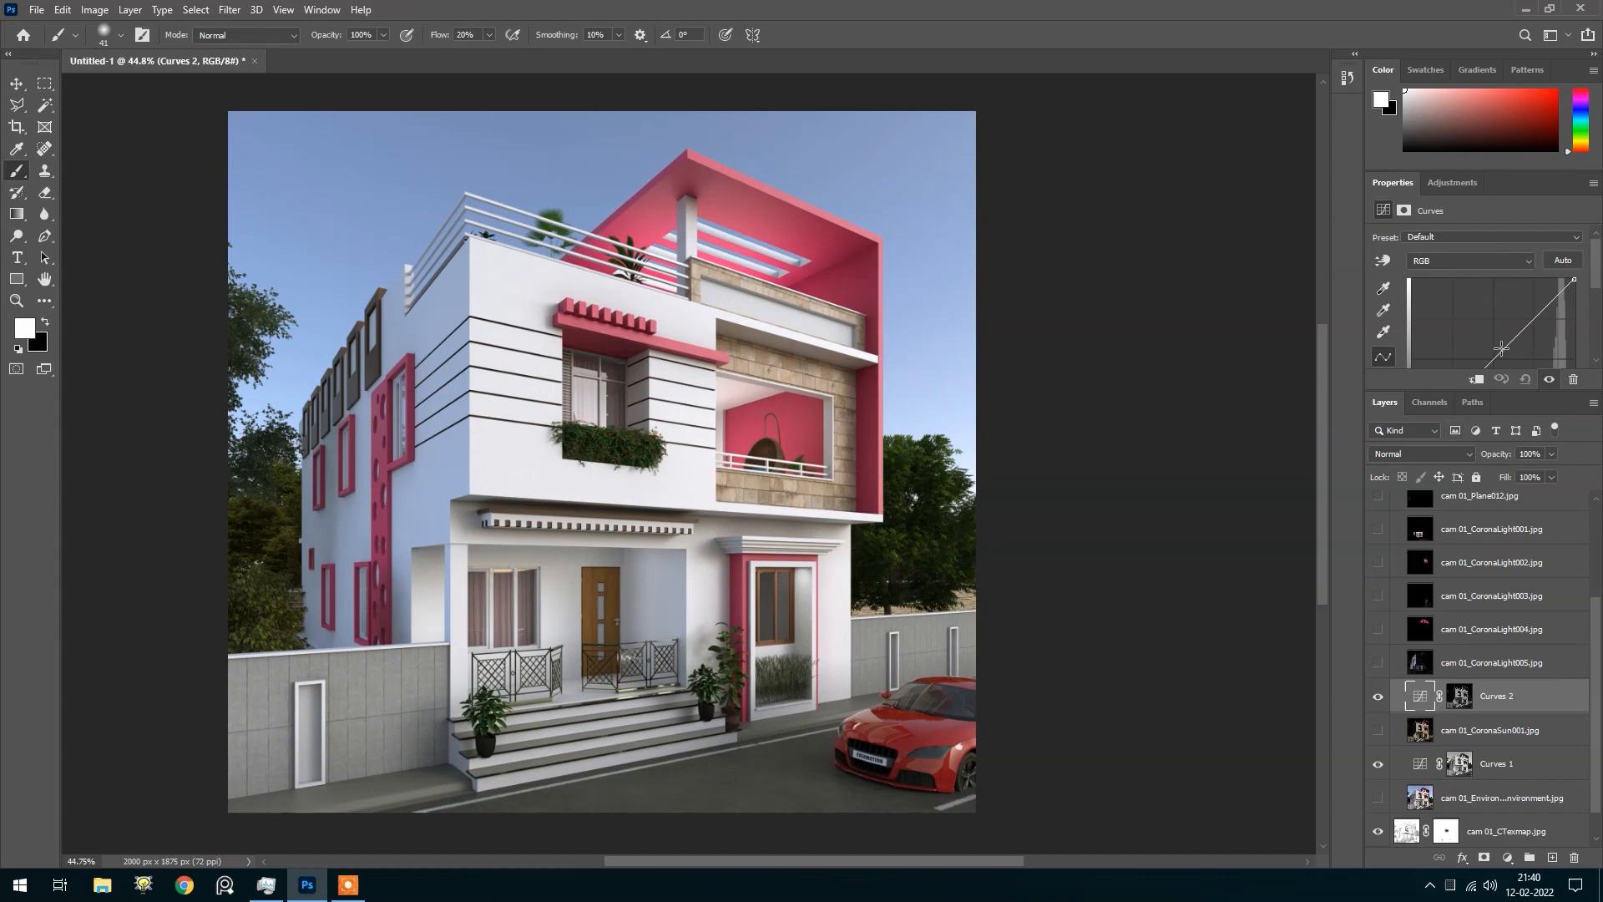
drag(1494, 354, 1455, 338)
scroll(799, 376, up, 5)
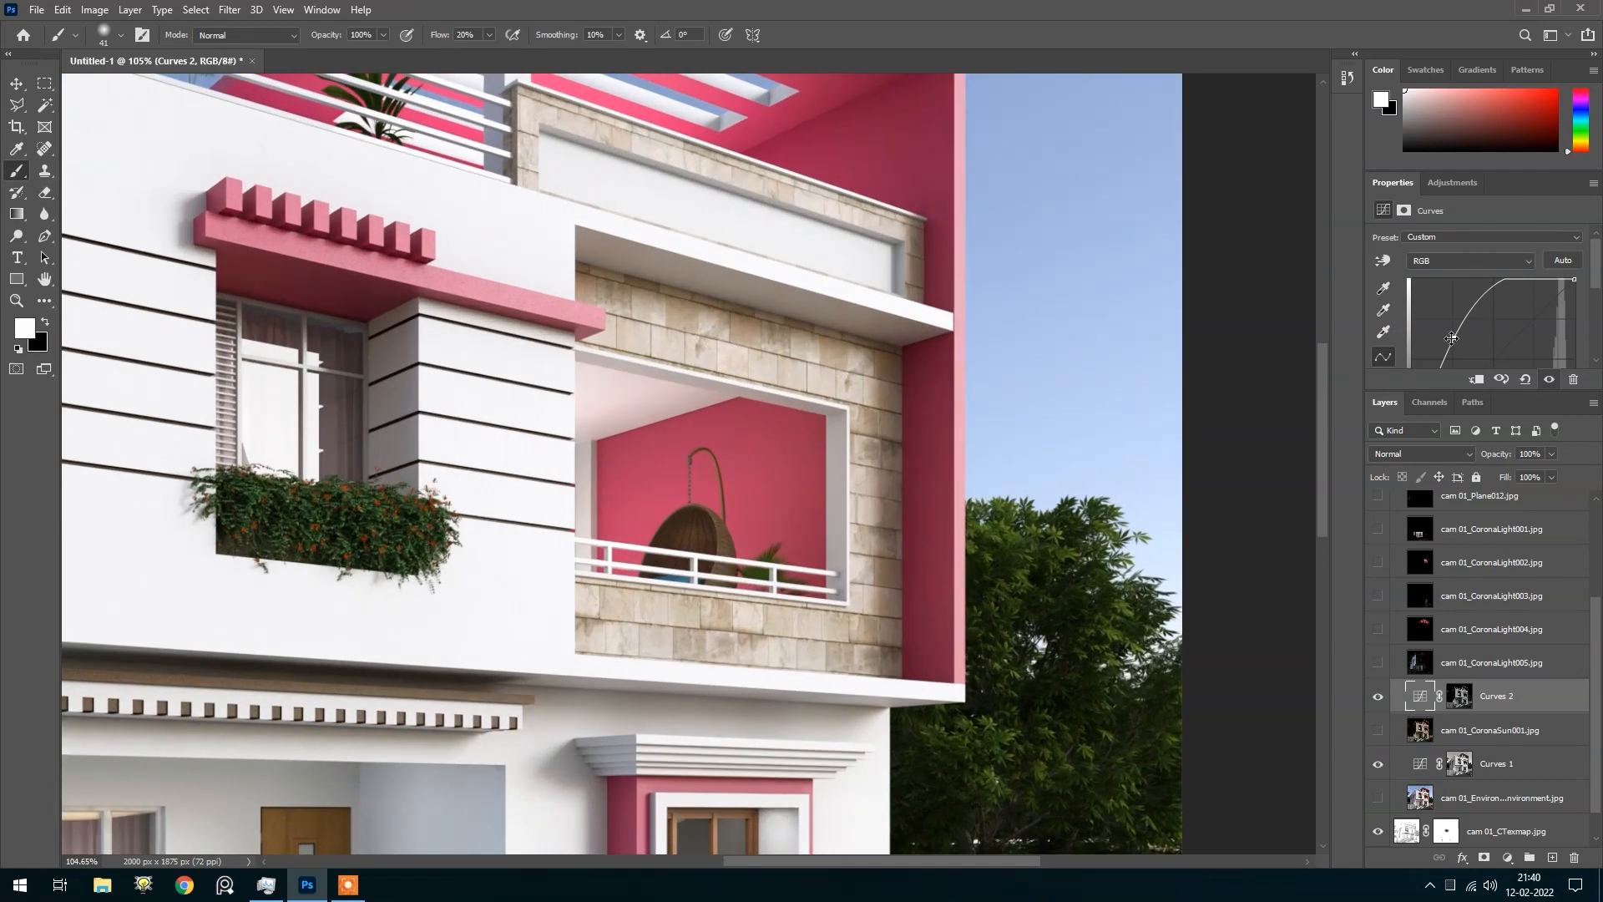
mouse_move(1454, 337)
mouse_down()
mouse_move(1480, 363)
mouse_move(1472, 353)
mouse_up()
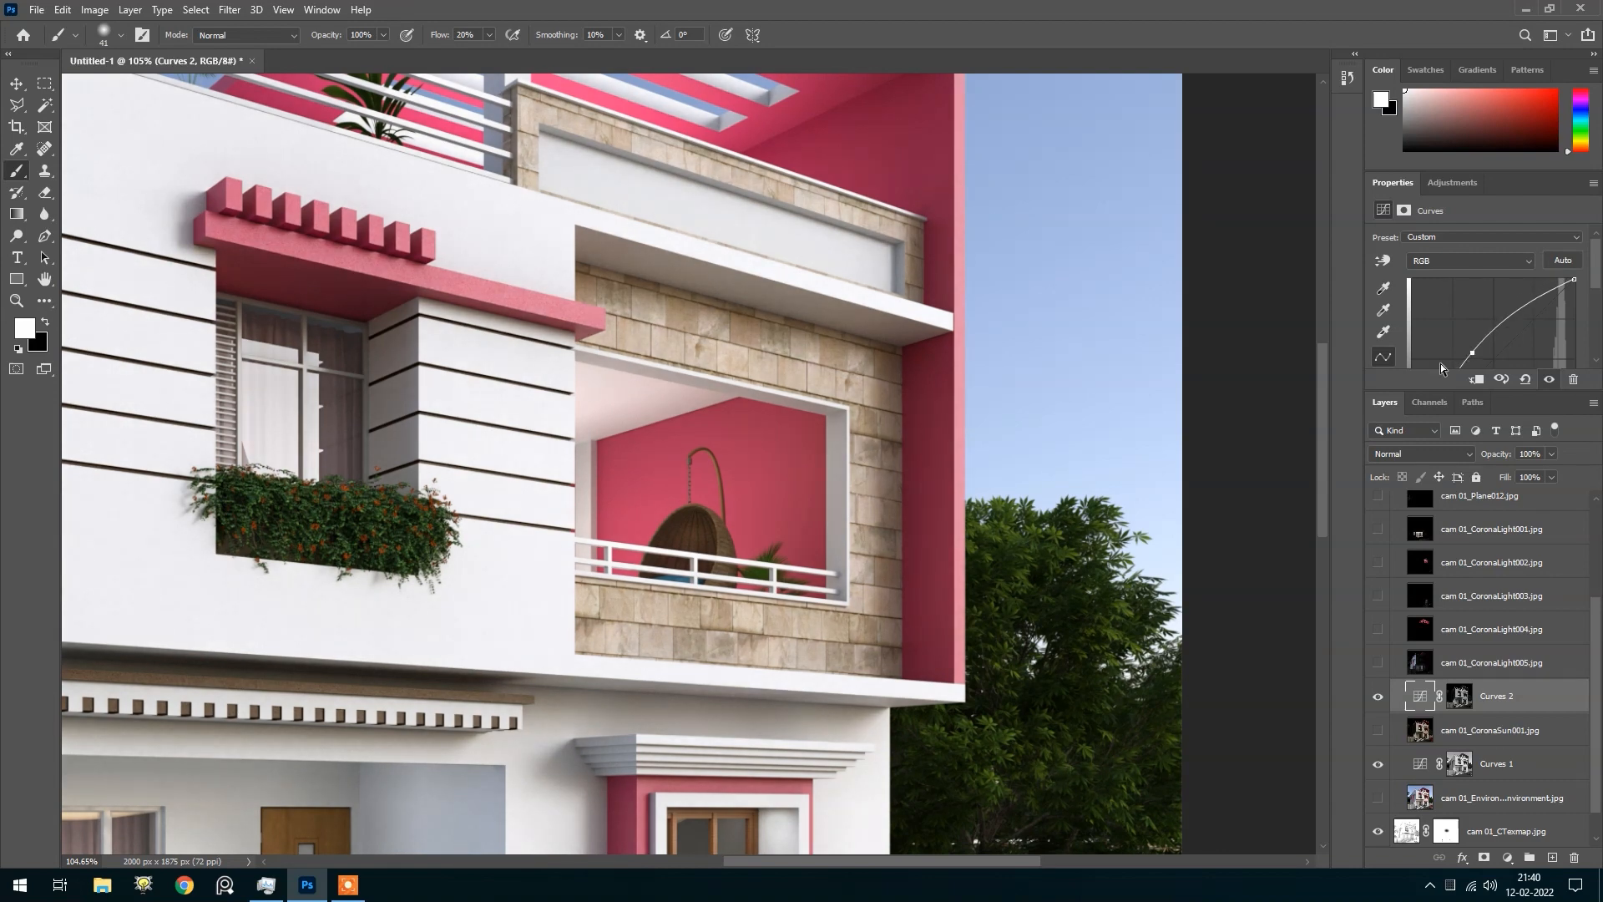
Copy the full image of the cam 01_CoronaLight005.jpg pass, leave the layer hidden again and clear the selection
scroll(939, 446, down, 3)
scroll(939, 445, down, 3)
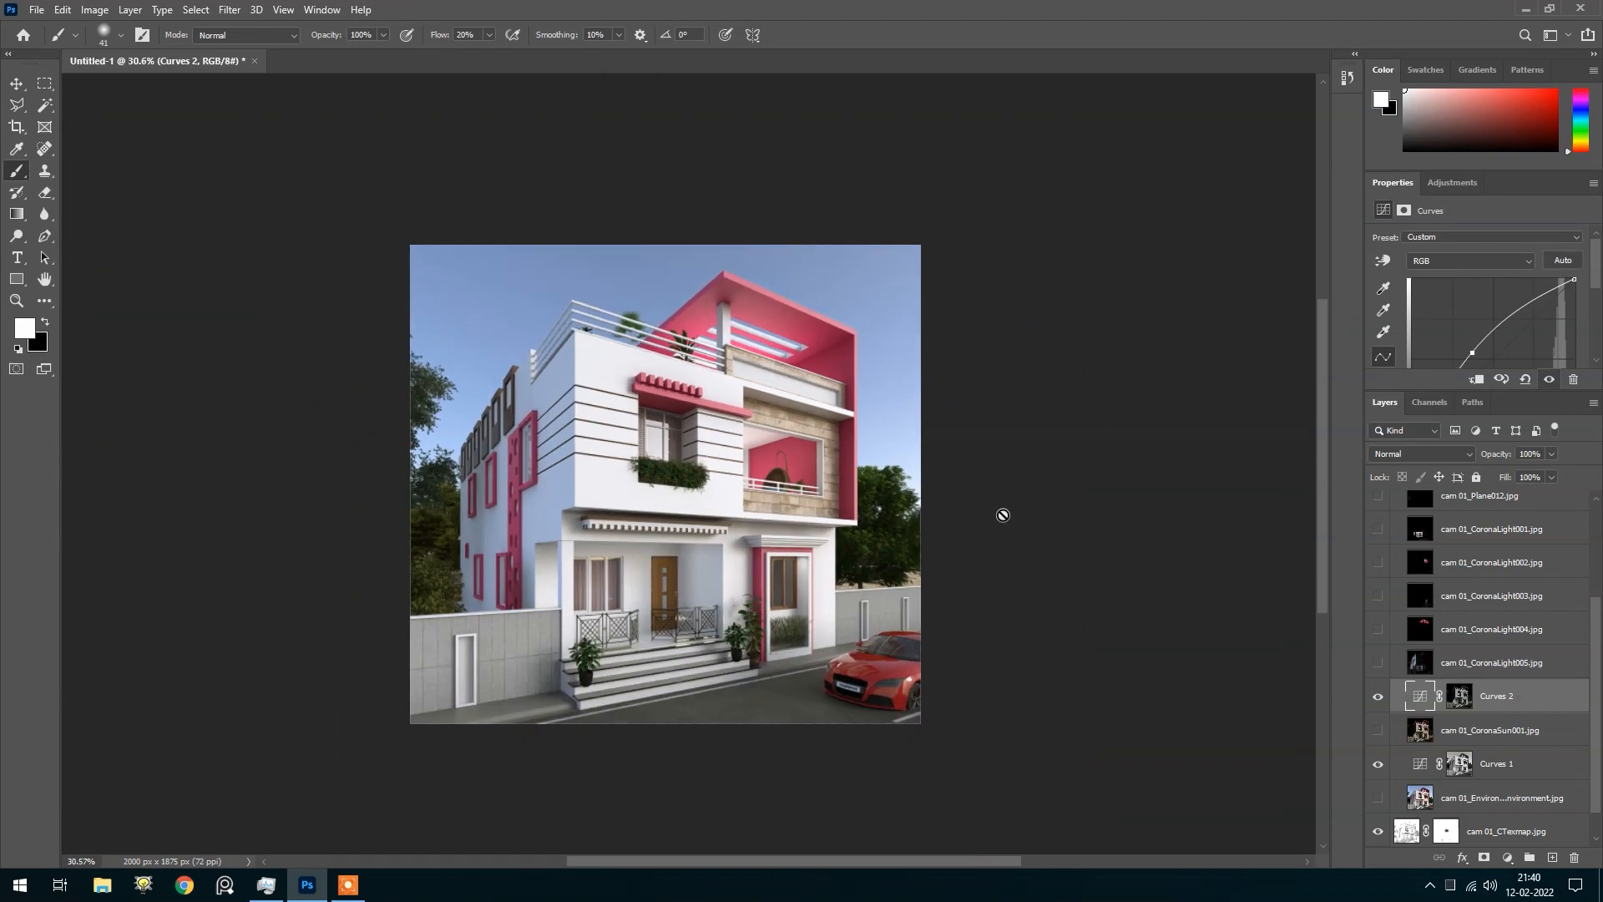
scroll(1503, 698, up, 3)
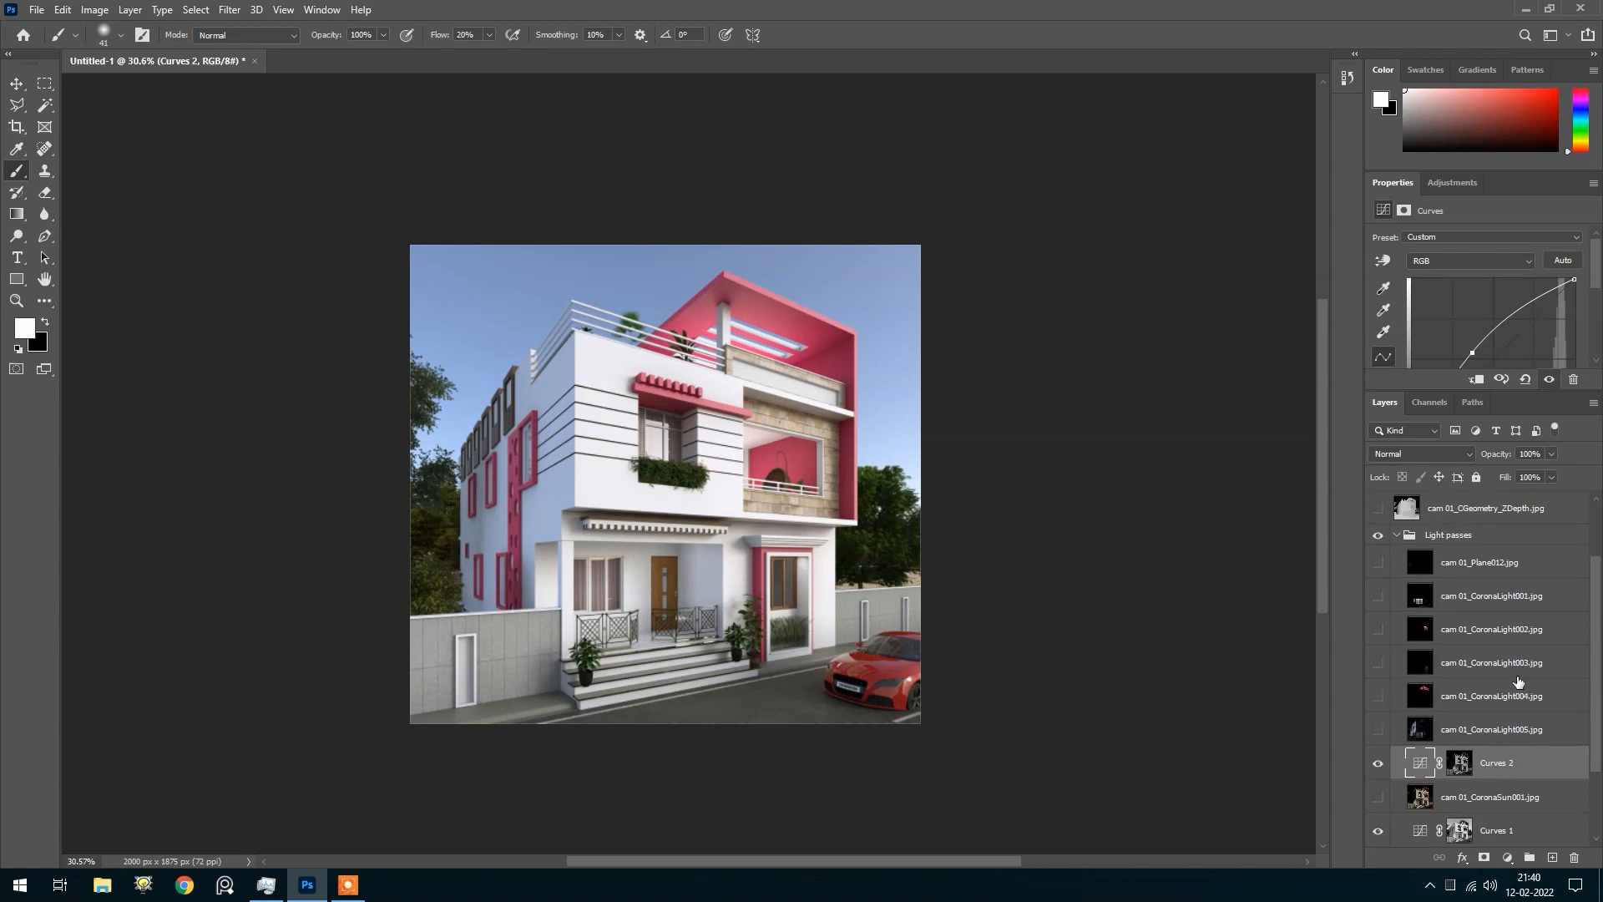
click(1377, 763)
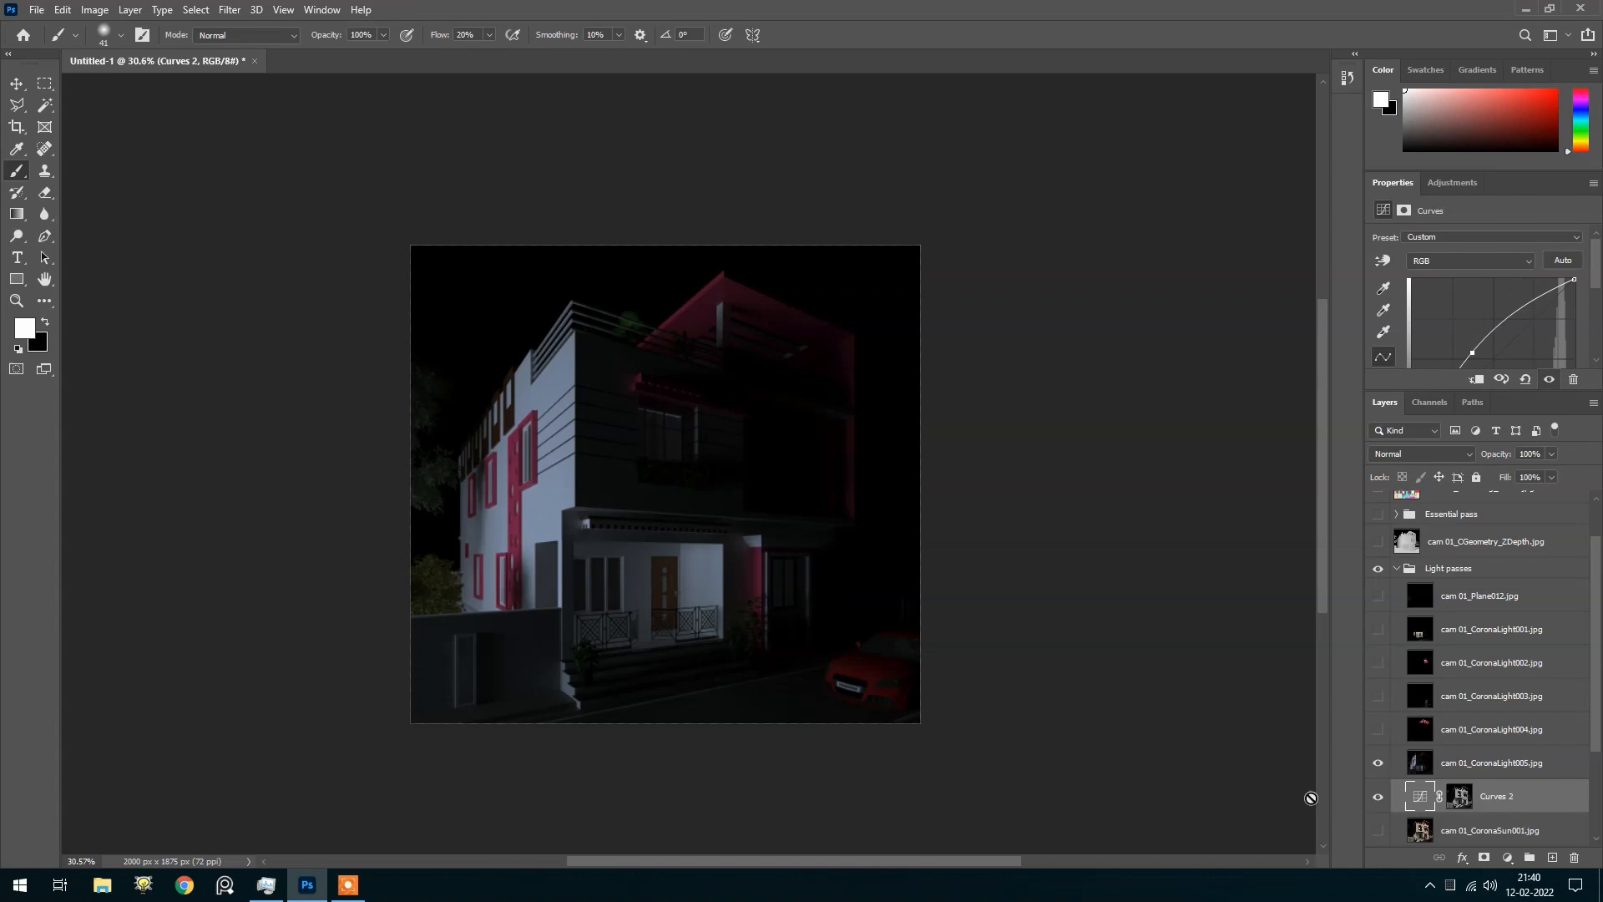
click(1424, 768)
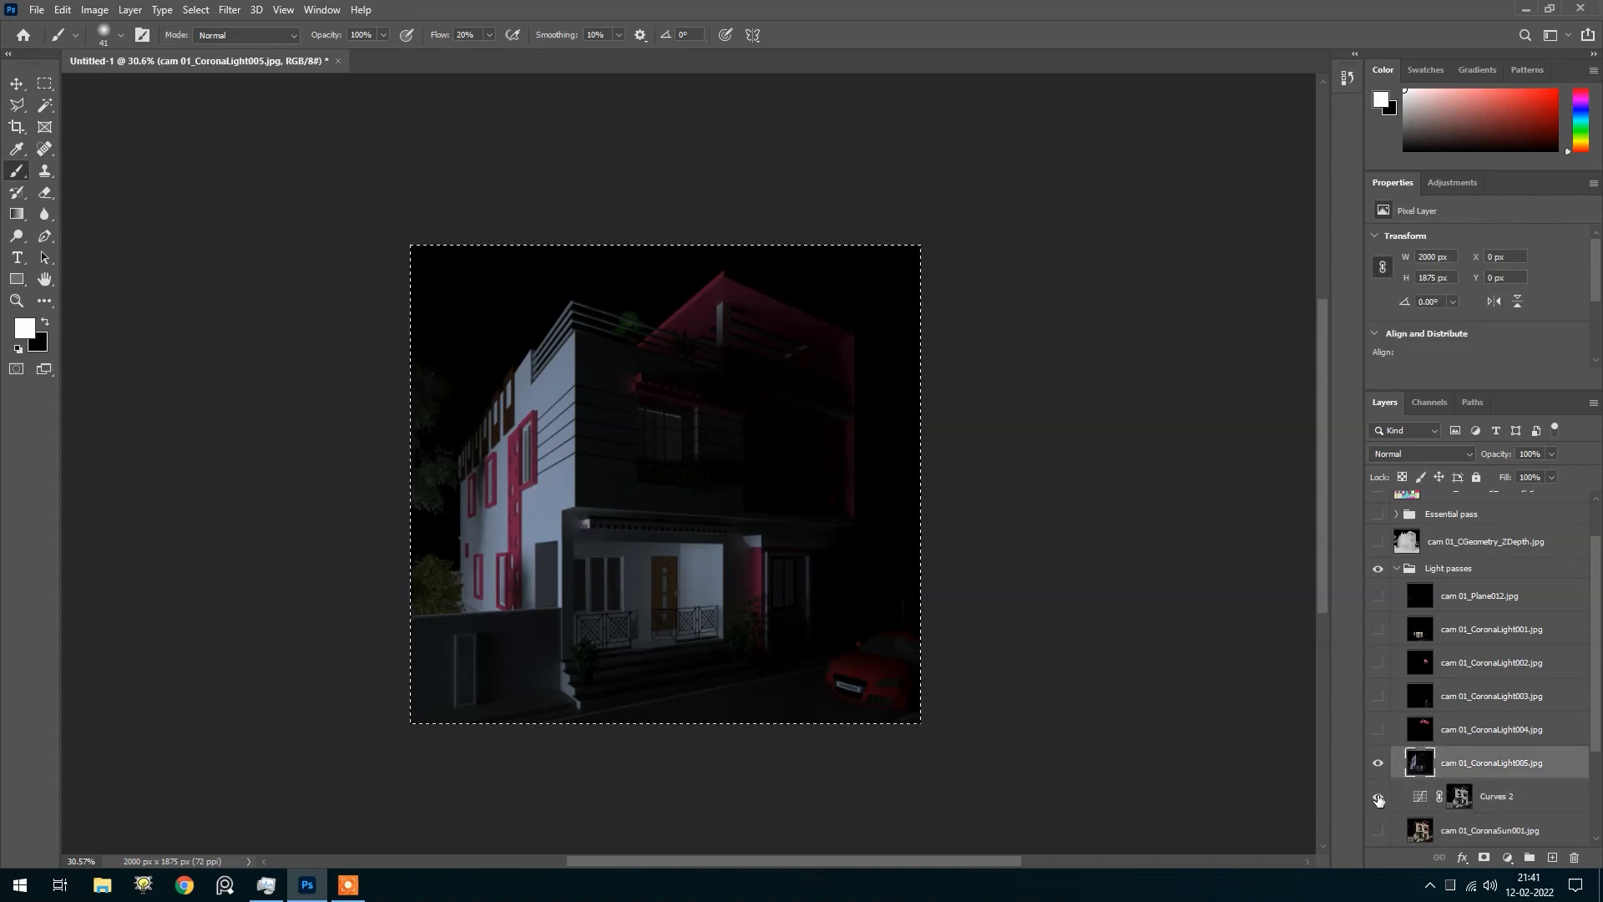
click(1378, 762)
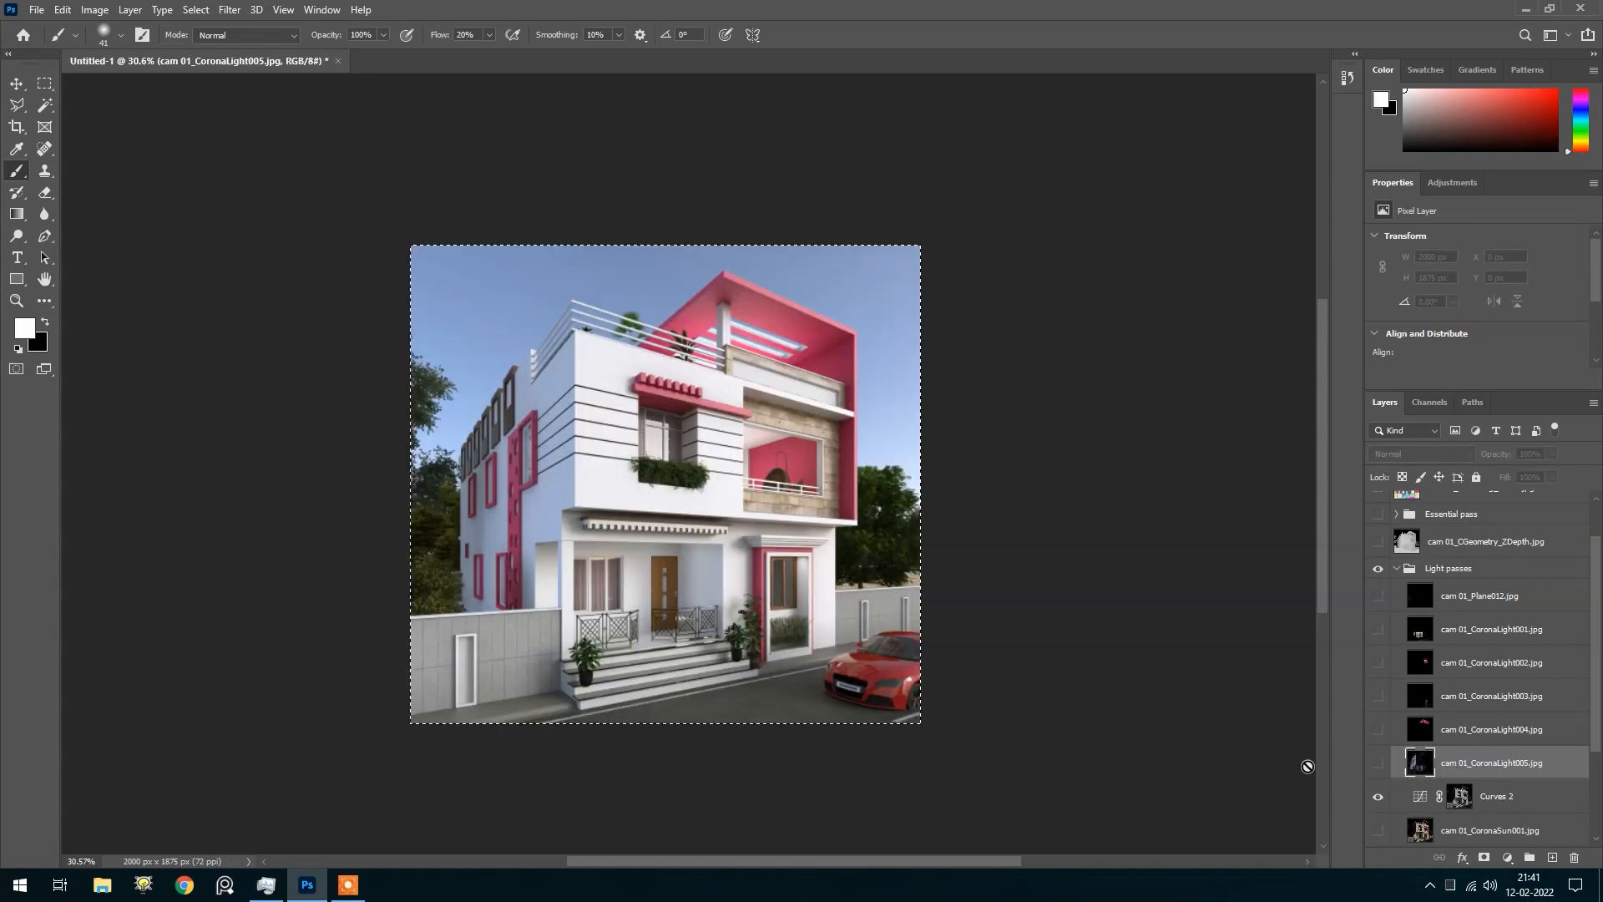
key(ctrl+d)
Add a Curves adjustment above cam 01_CoronaLight005.jpg and paste the copied light pass into its layer mask
click(1508, 858)
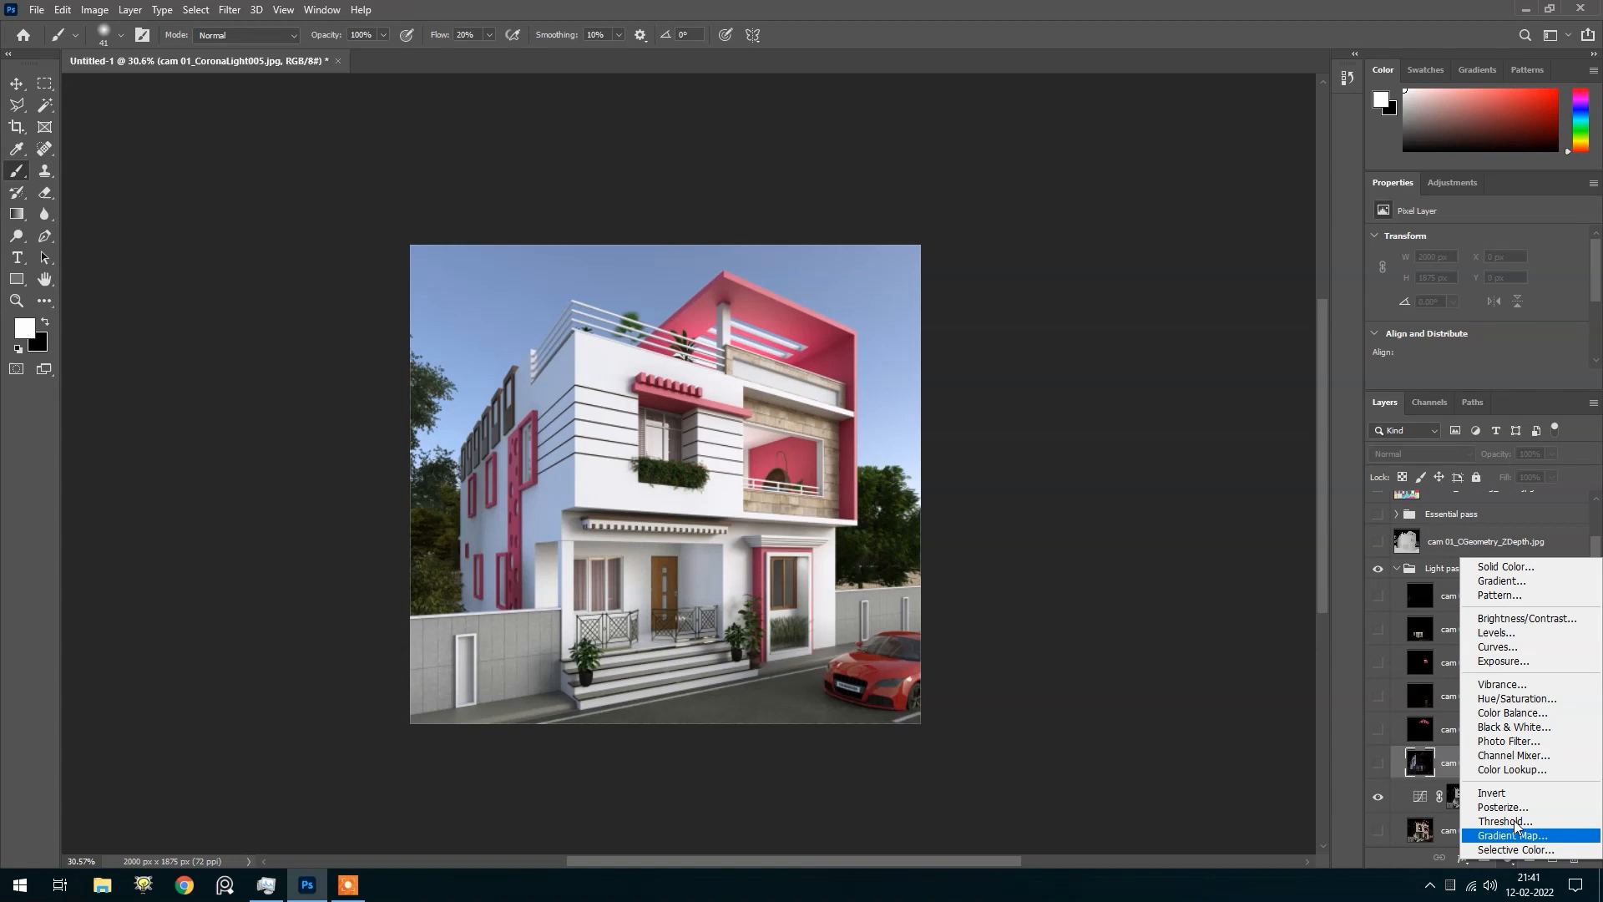
click(1494, 648)
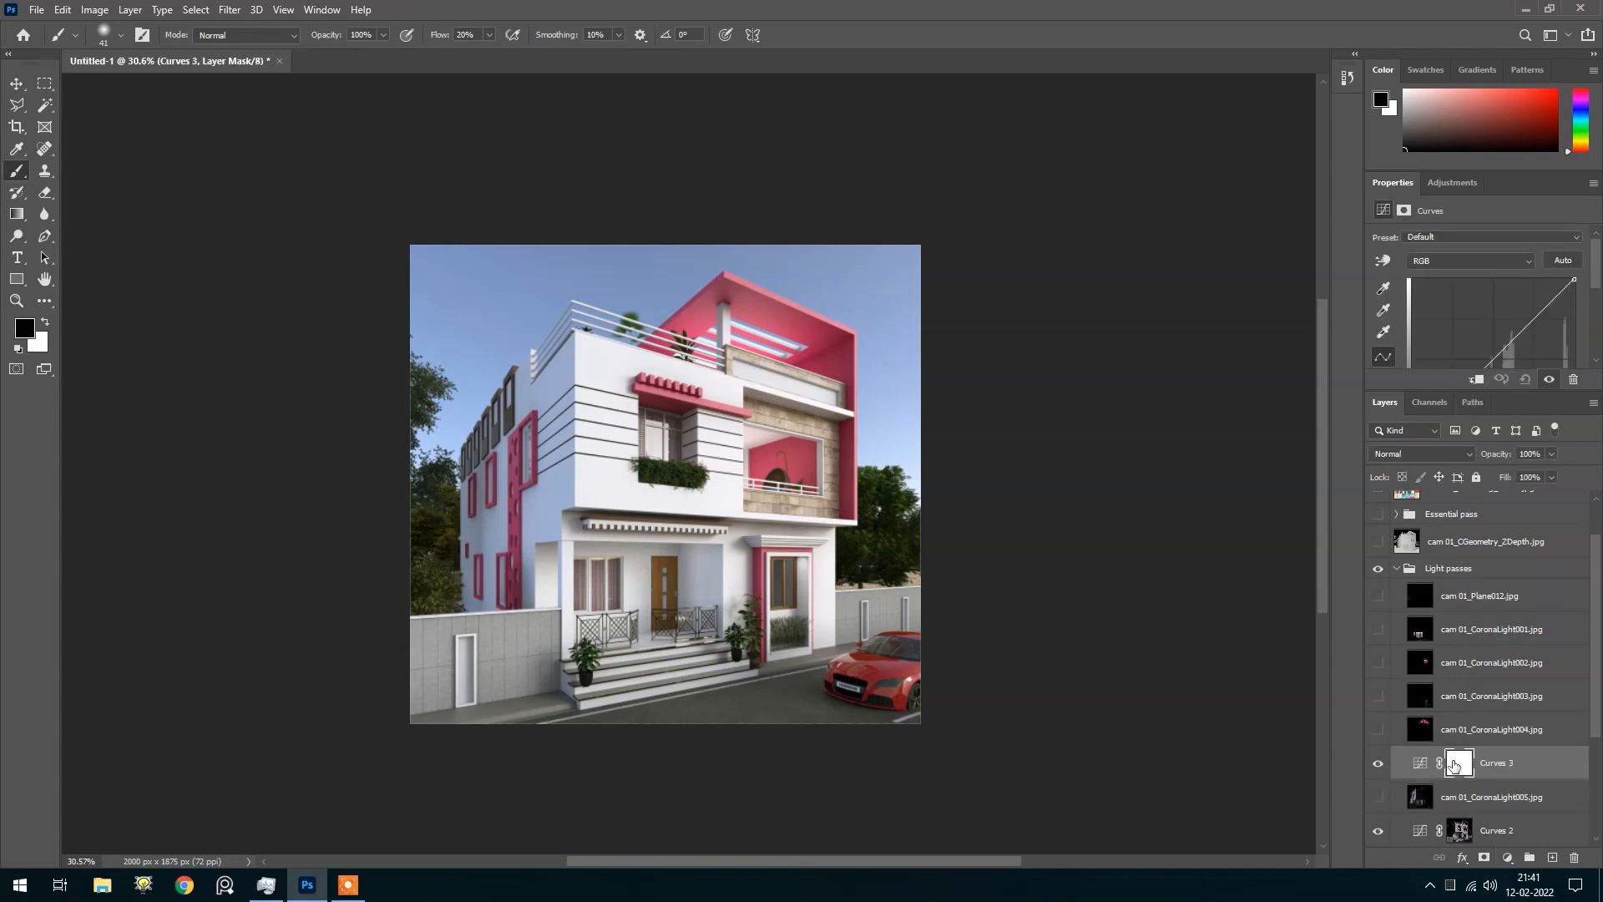
alt+click(1460, 764)
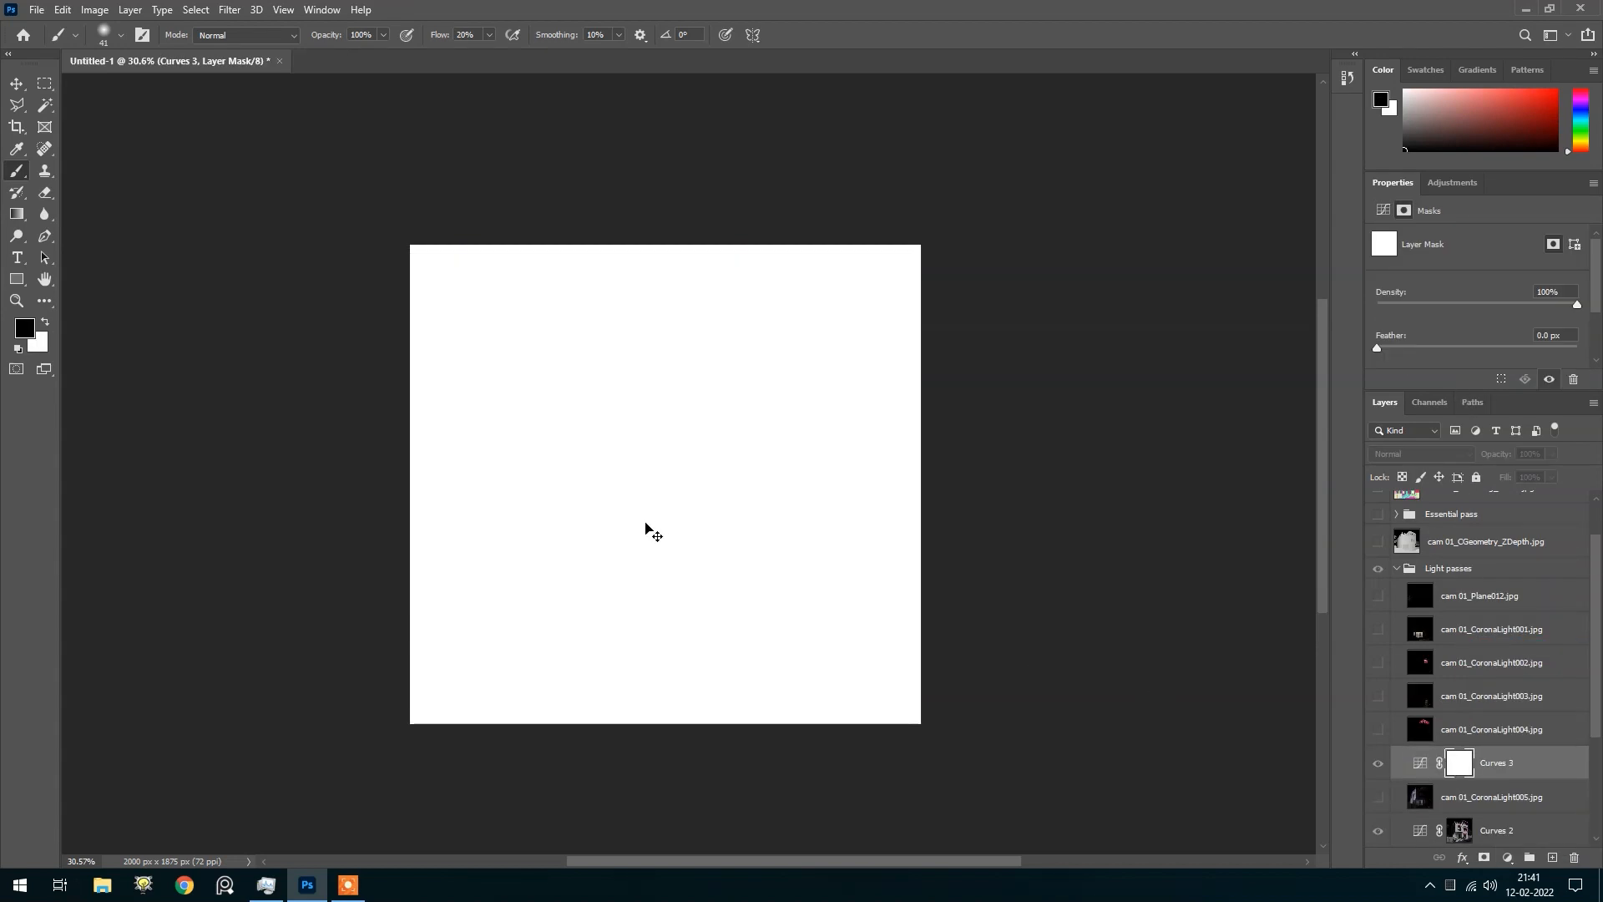
key(ctrl+v)
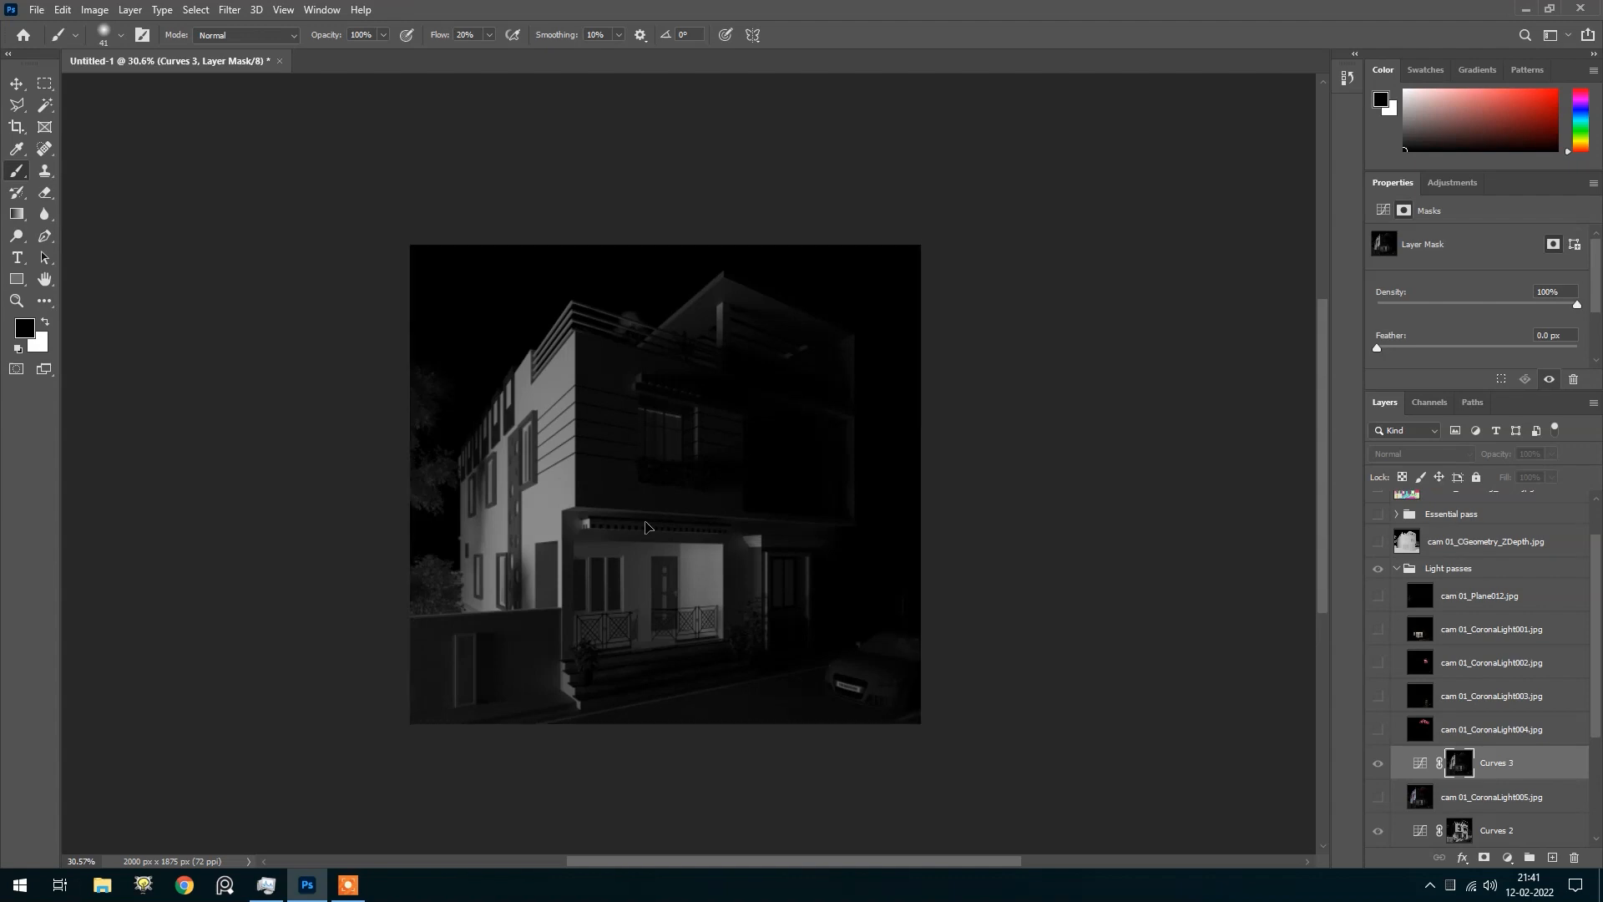
scroll(619, 537, up, 1)
Try brightening with the Curves 3 adjustment, and settle its RGB curve slightly below the diagonal for a subtle darkening
click(1420, 763)
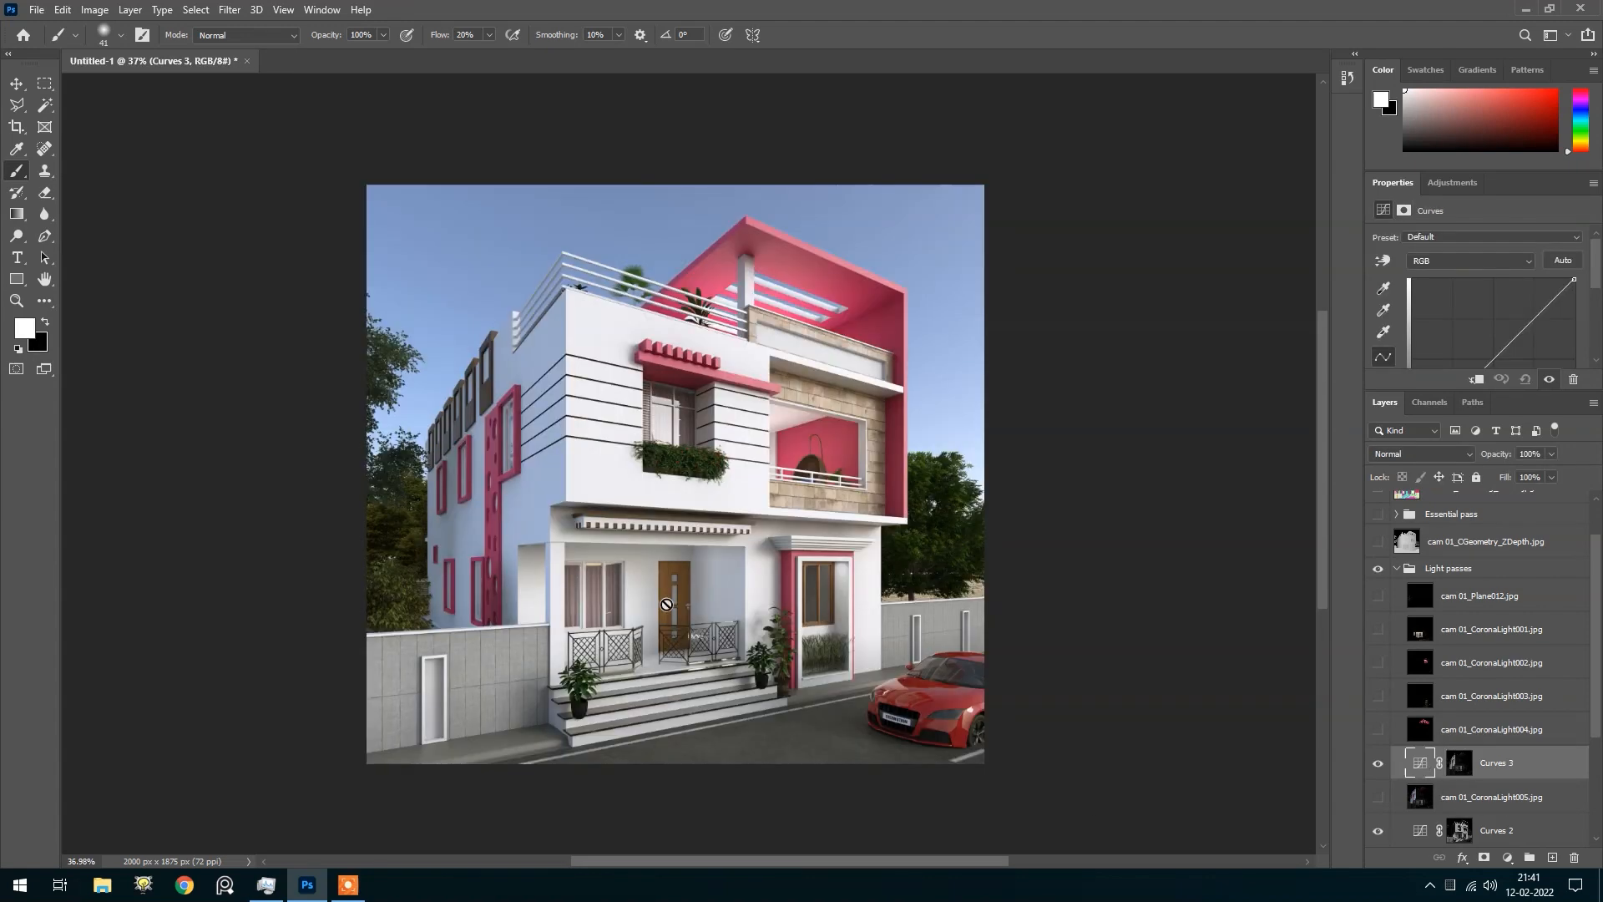
scroll(647, 592, up, 1)
drag(1506, 341, 1487, 323)
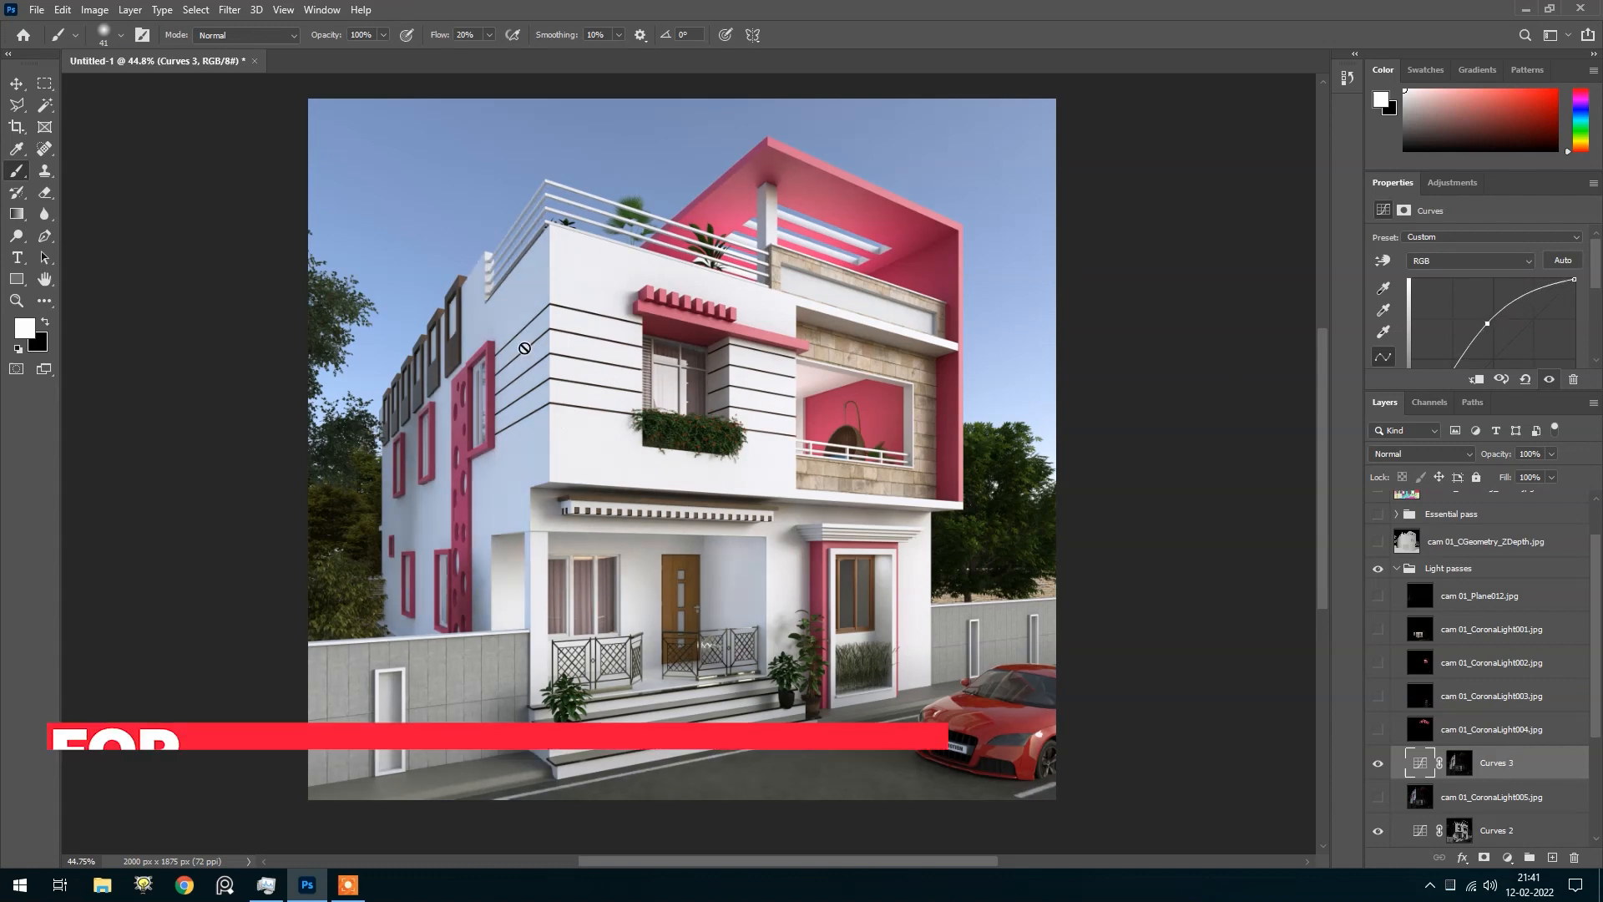
scroll(482, 409, up, 4)
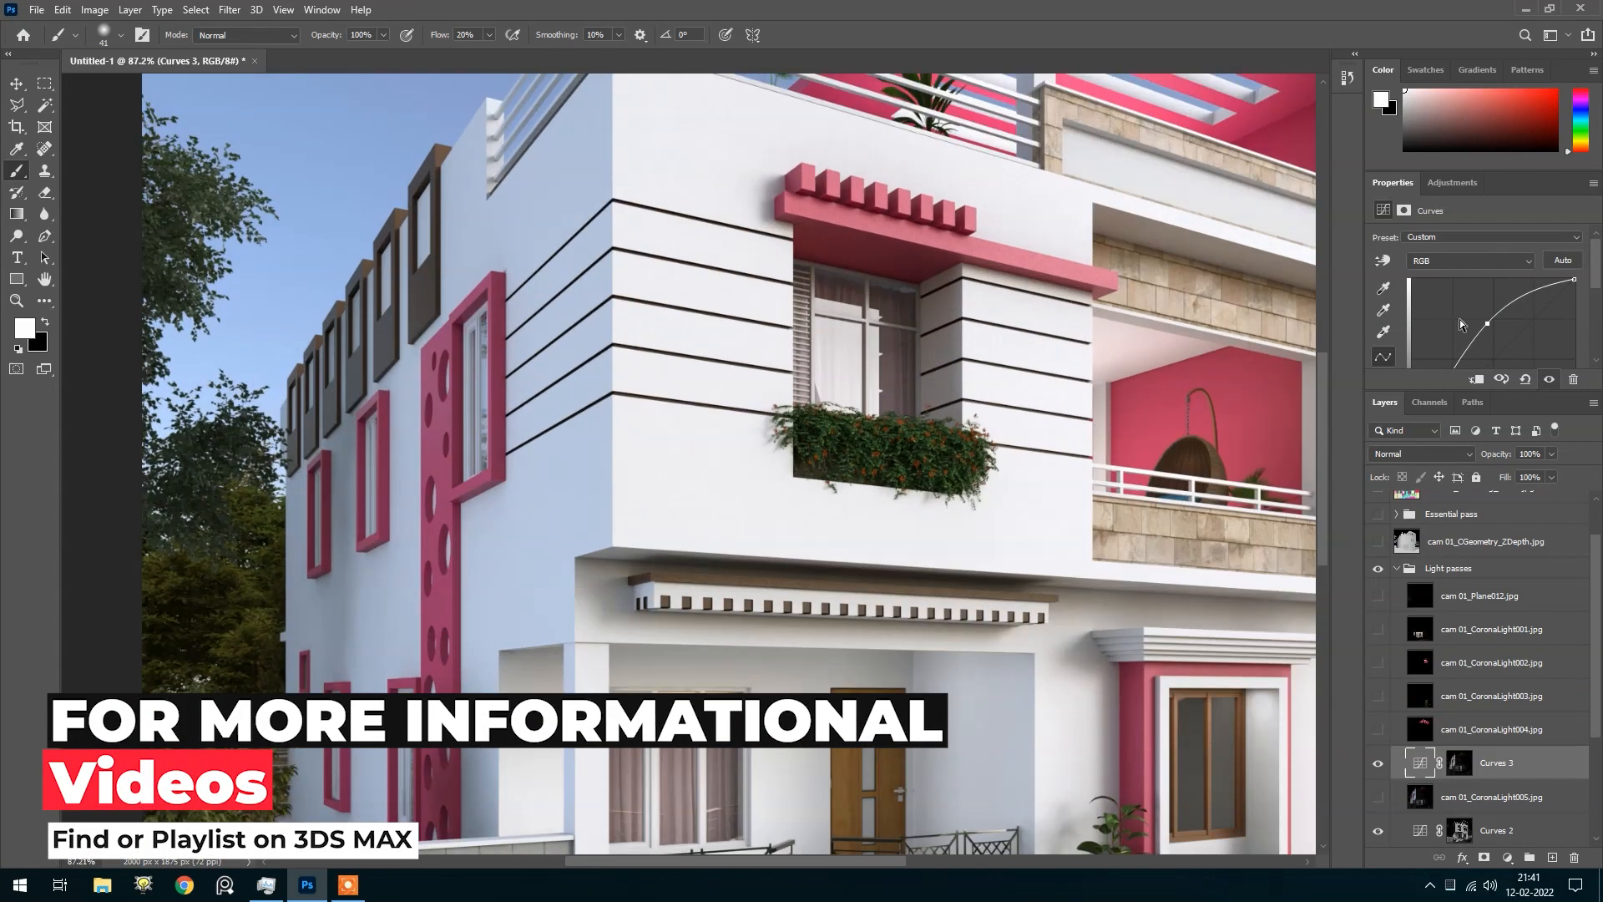
drag(1487, 328, 1531, 366)
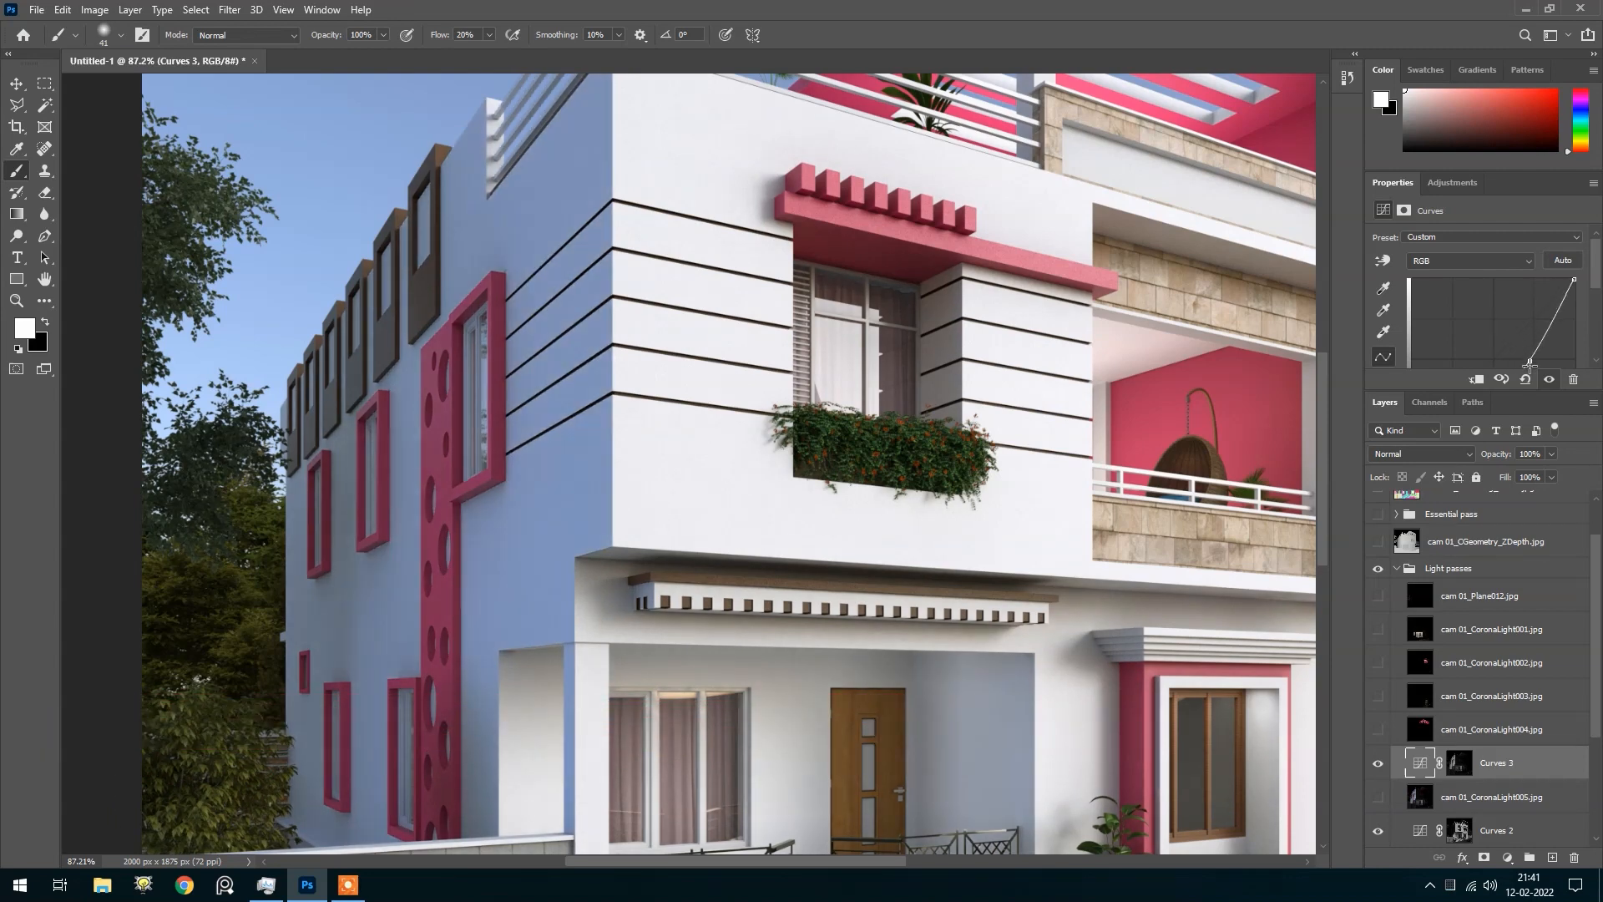
scroll(511, 464, down, 3)
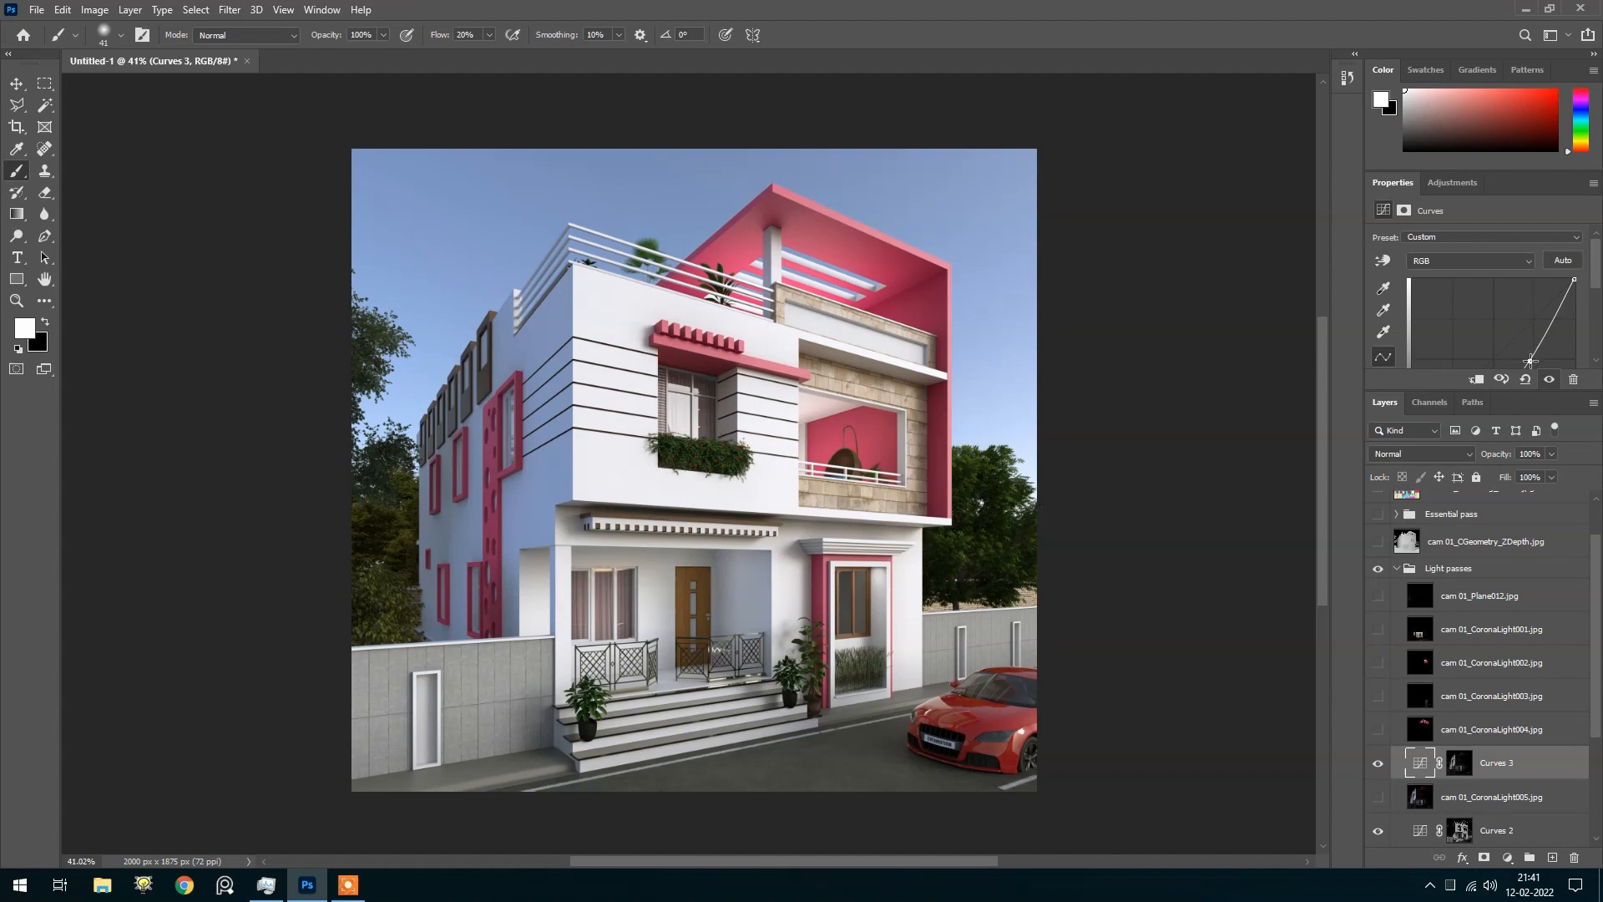
drag(1531, 360, 1523, 354)
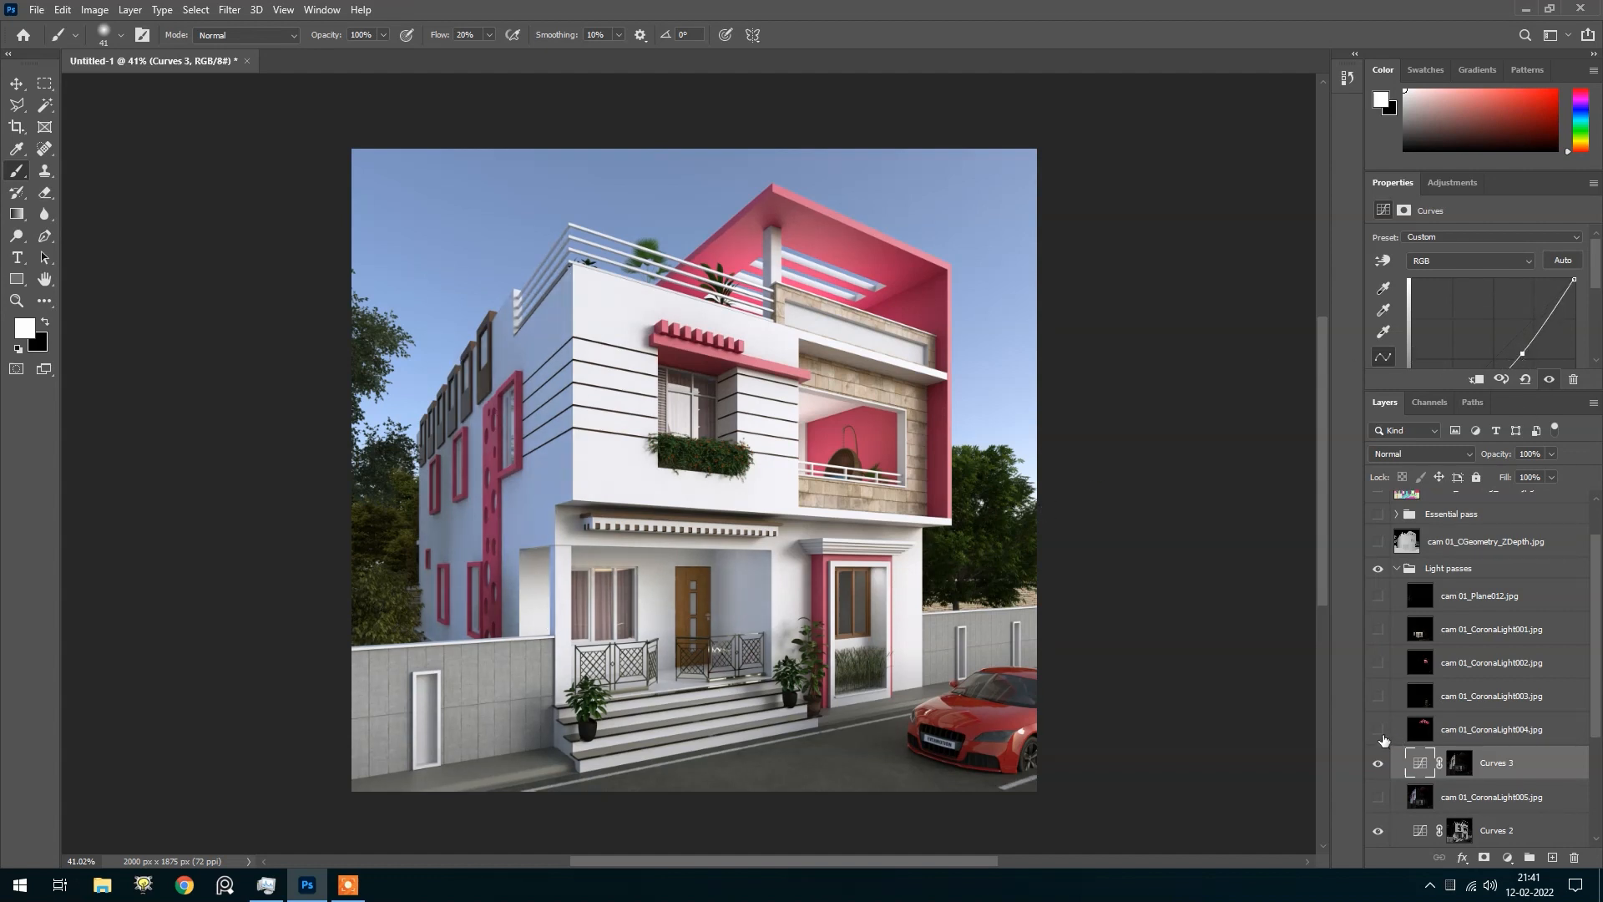
Compare the render with and without Curves 3, and preview the cam 01_CoronaLight004.jpg light pass
click(1379, 763)
click(1379, 762)
scroll(552, 541, down, 6)
scroll(576, 525, up, 7)
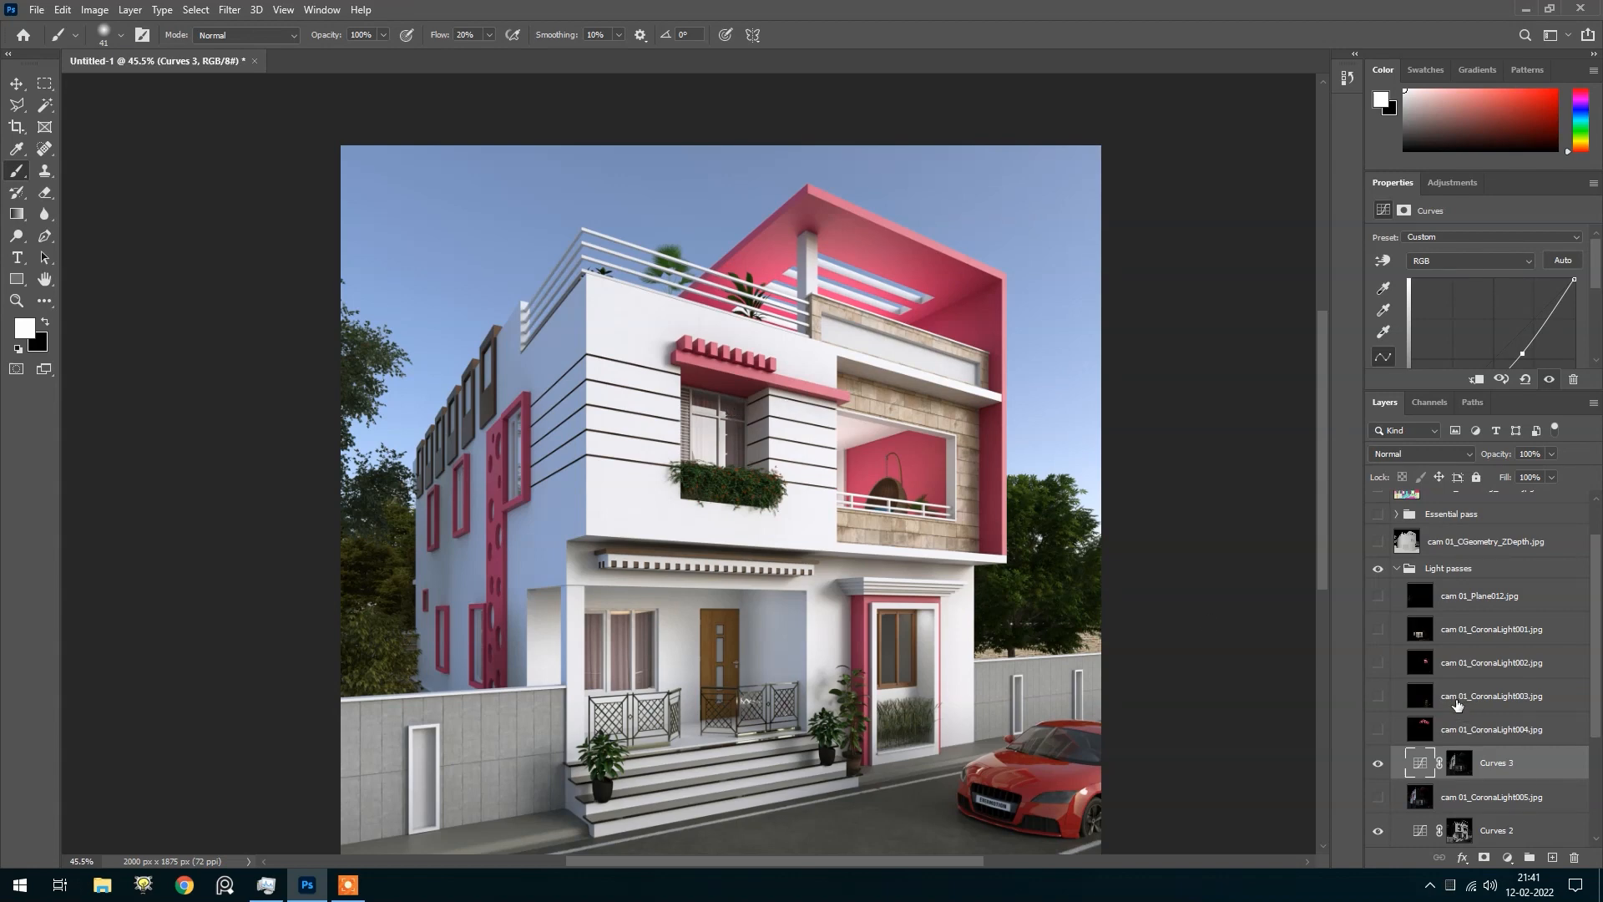
scroll(1458, 705, up, 1)
click(1379, 783)
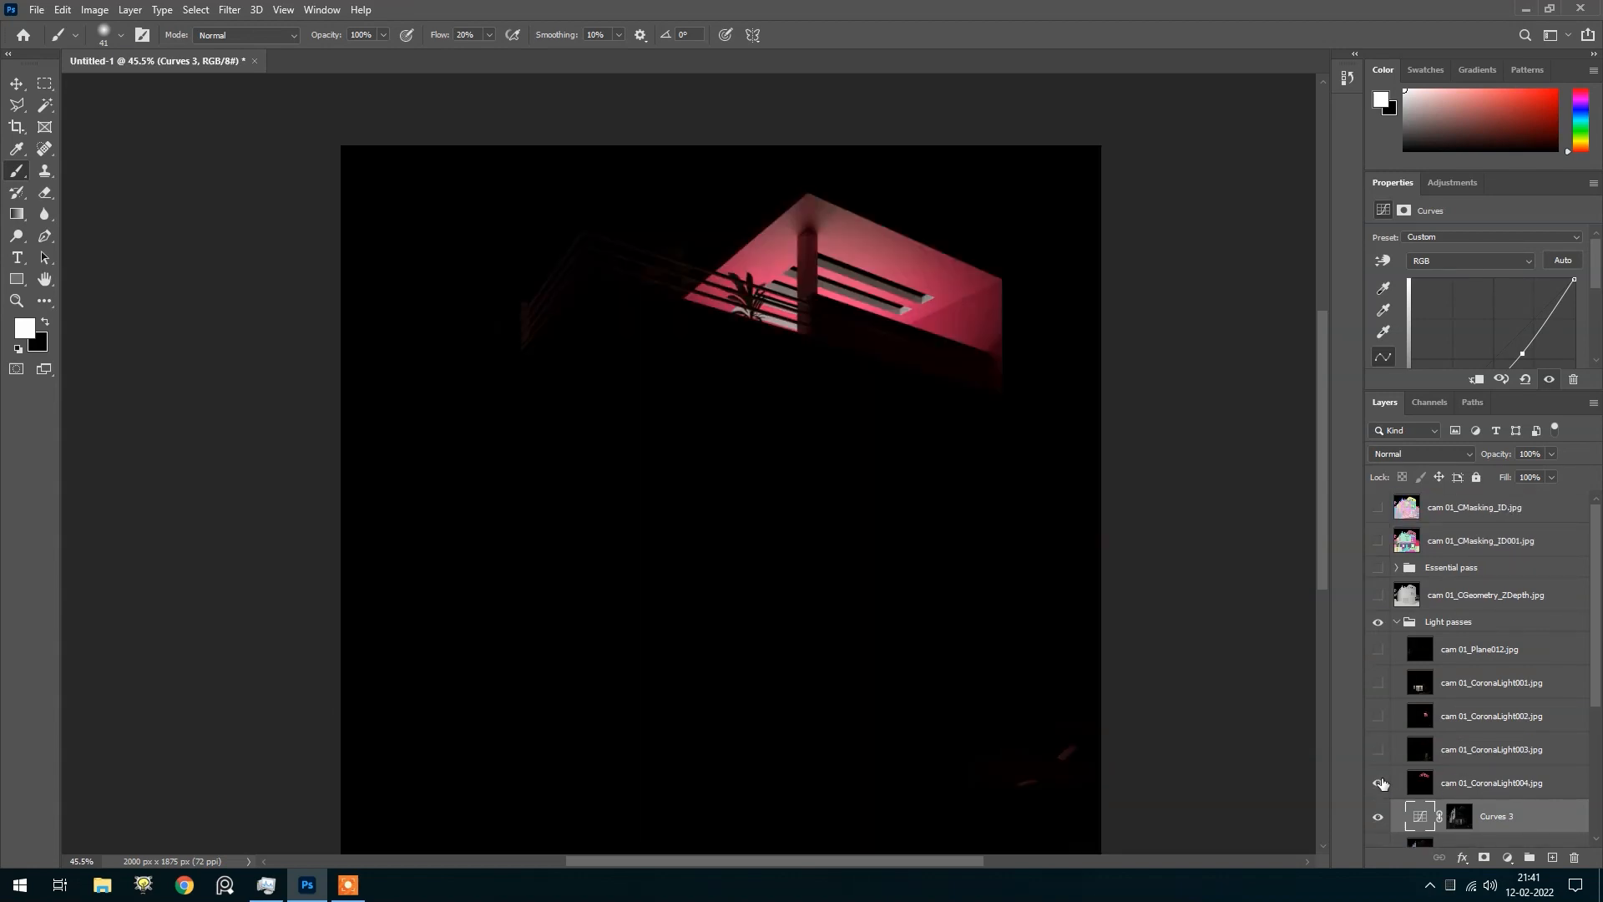
click(1379, 783)
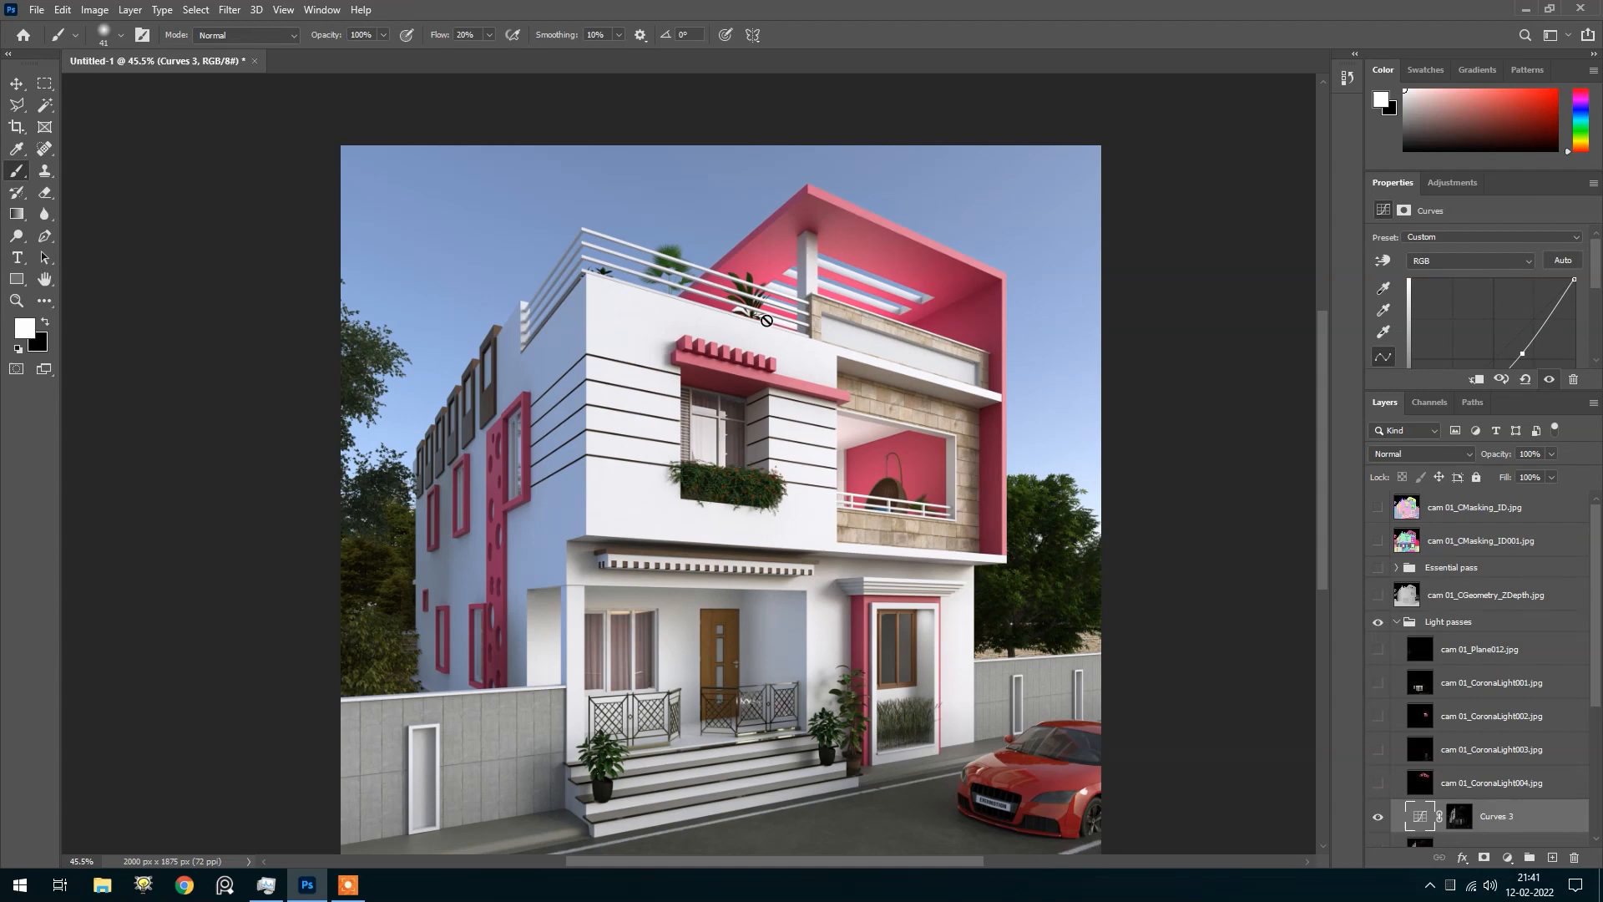
Select the Light passes group and check the cam 01_CMasking_ID001.jpg pass against the render
click(1478, 622)
scroll(855, 559, down, 3)
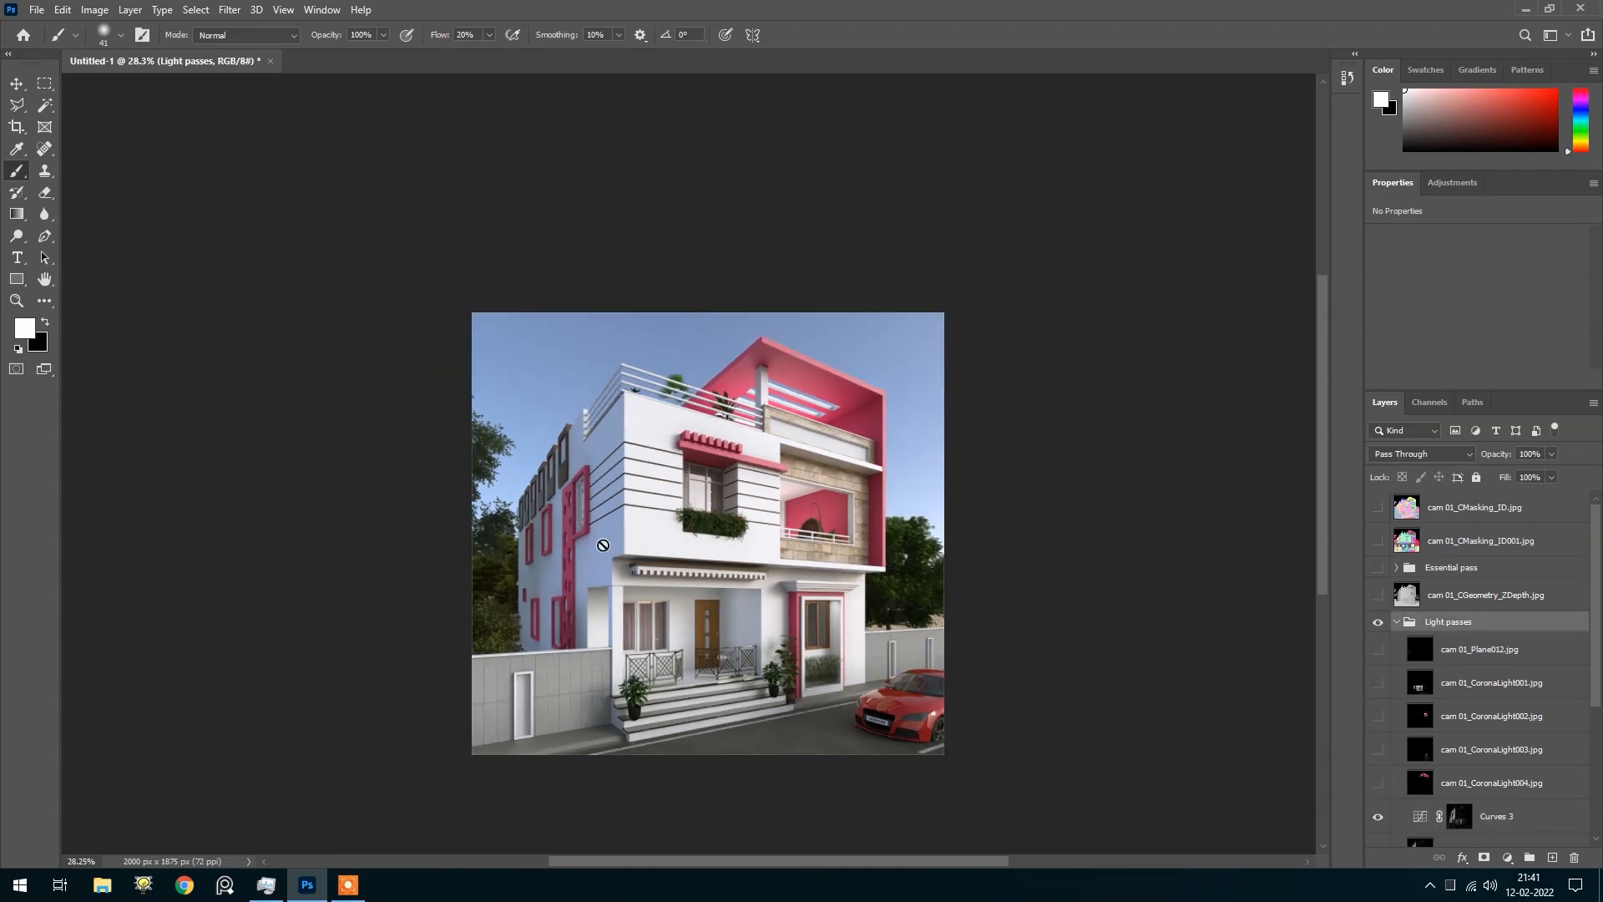
scroll(855, 559, up, 2)
scroll(856, 559, up, 1)
scroll(500, 453, down, 1)
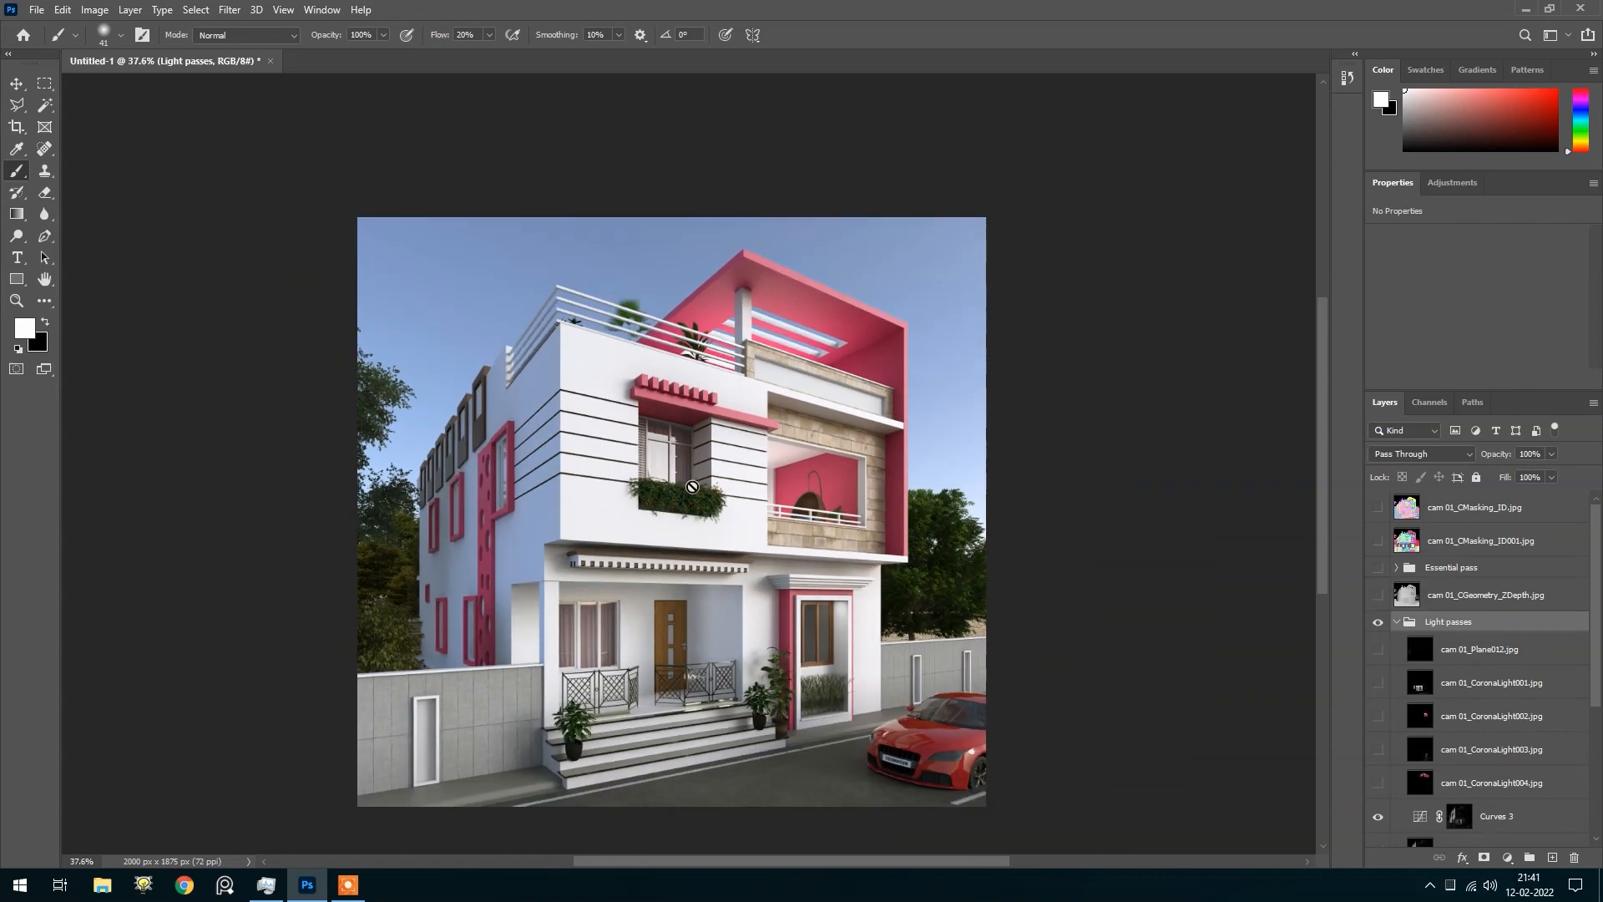
click(1378, 541)
click(1379, 541)
scroll(685, 480, down, 1)
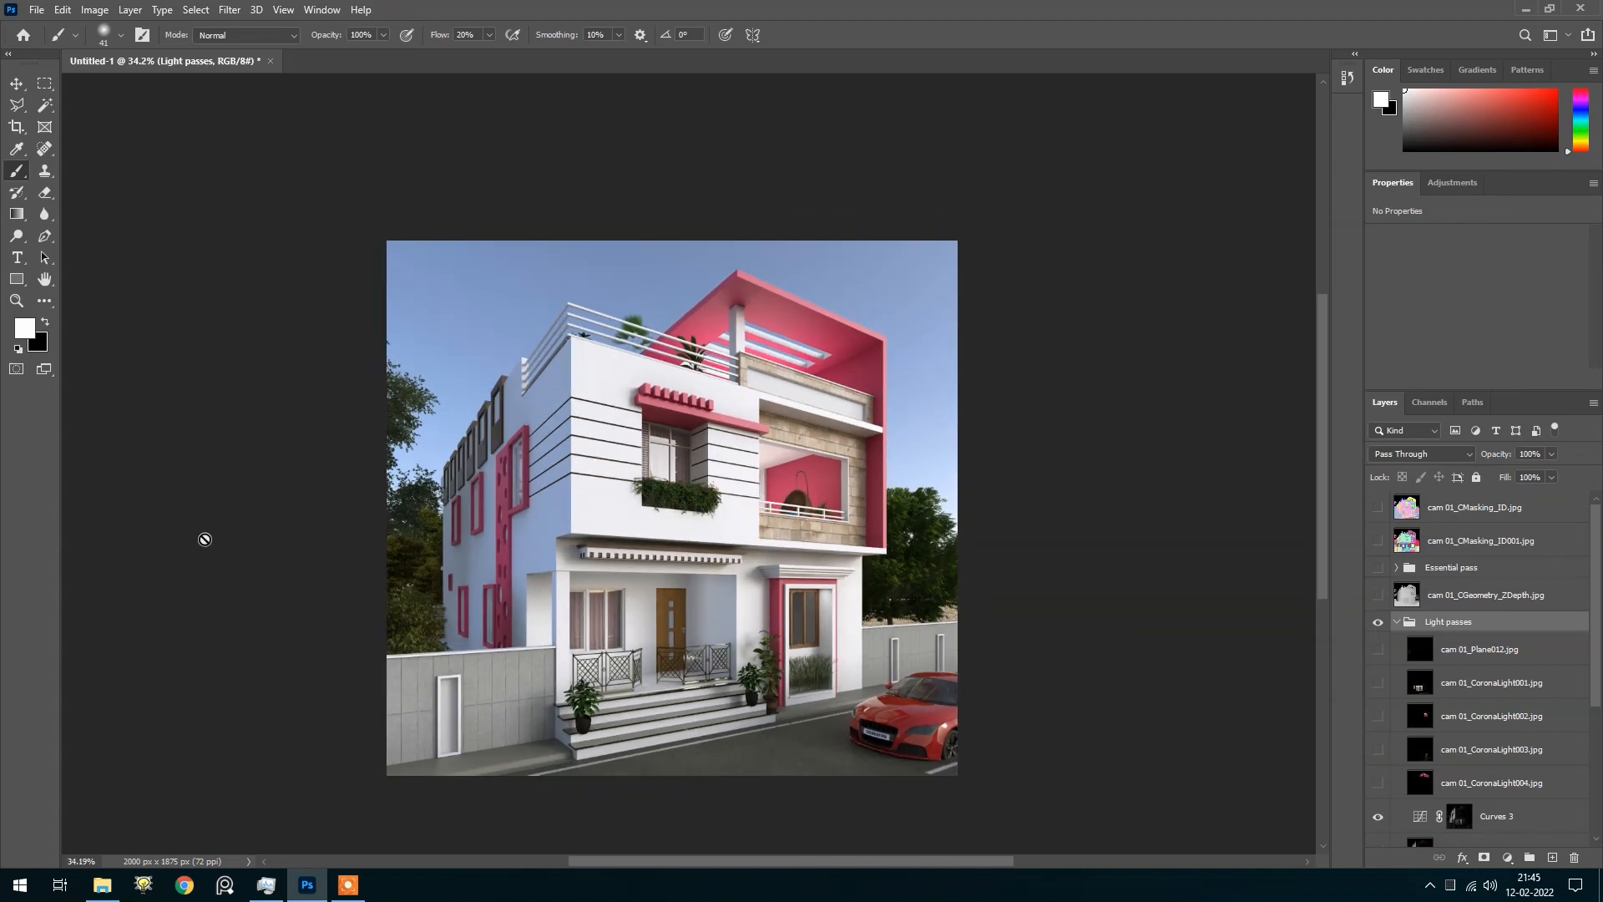
scroll(454, 456, up, 1)
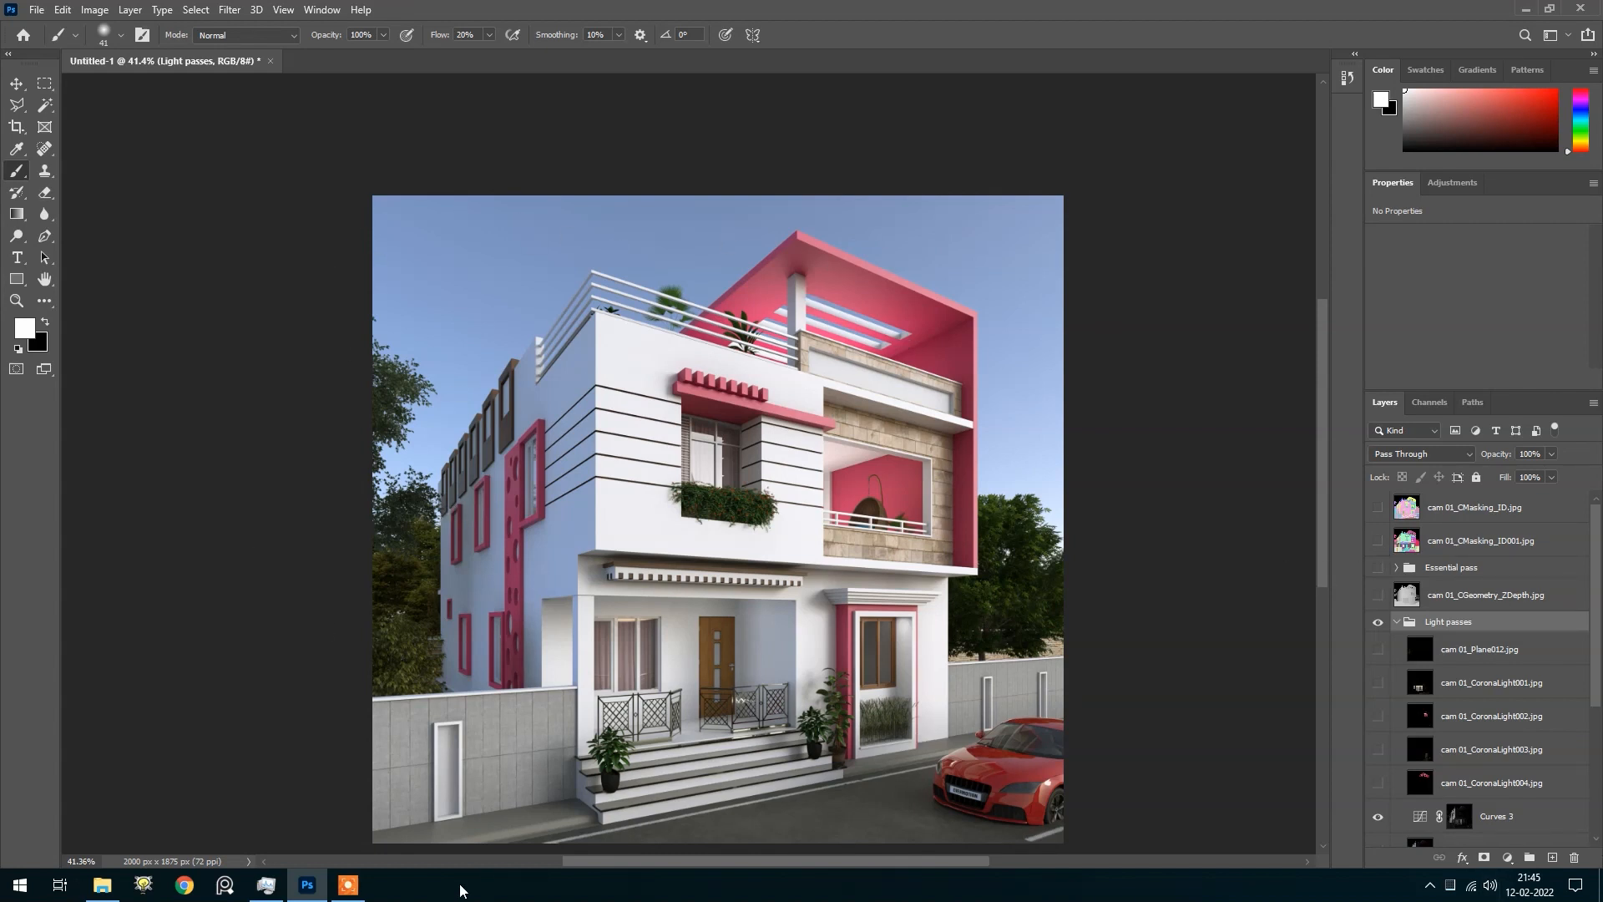
Switch to File Explorer and place vsh_sky05.jpg from the Share folder into the Photoshop document
click(120, 888)
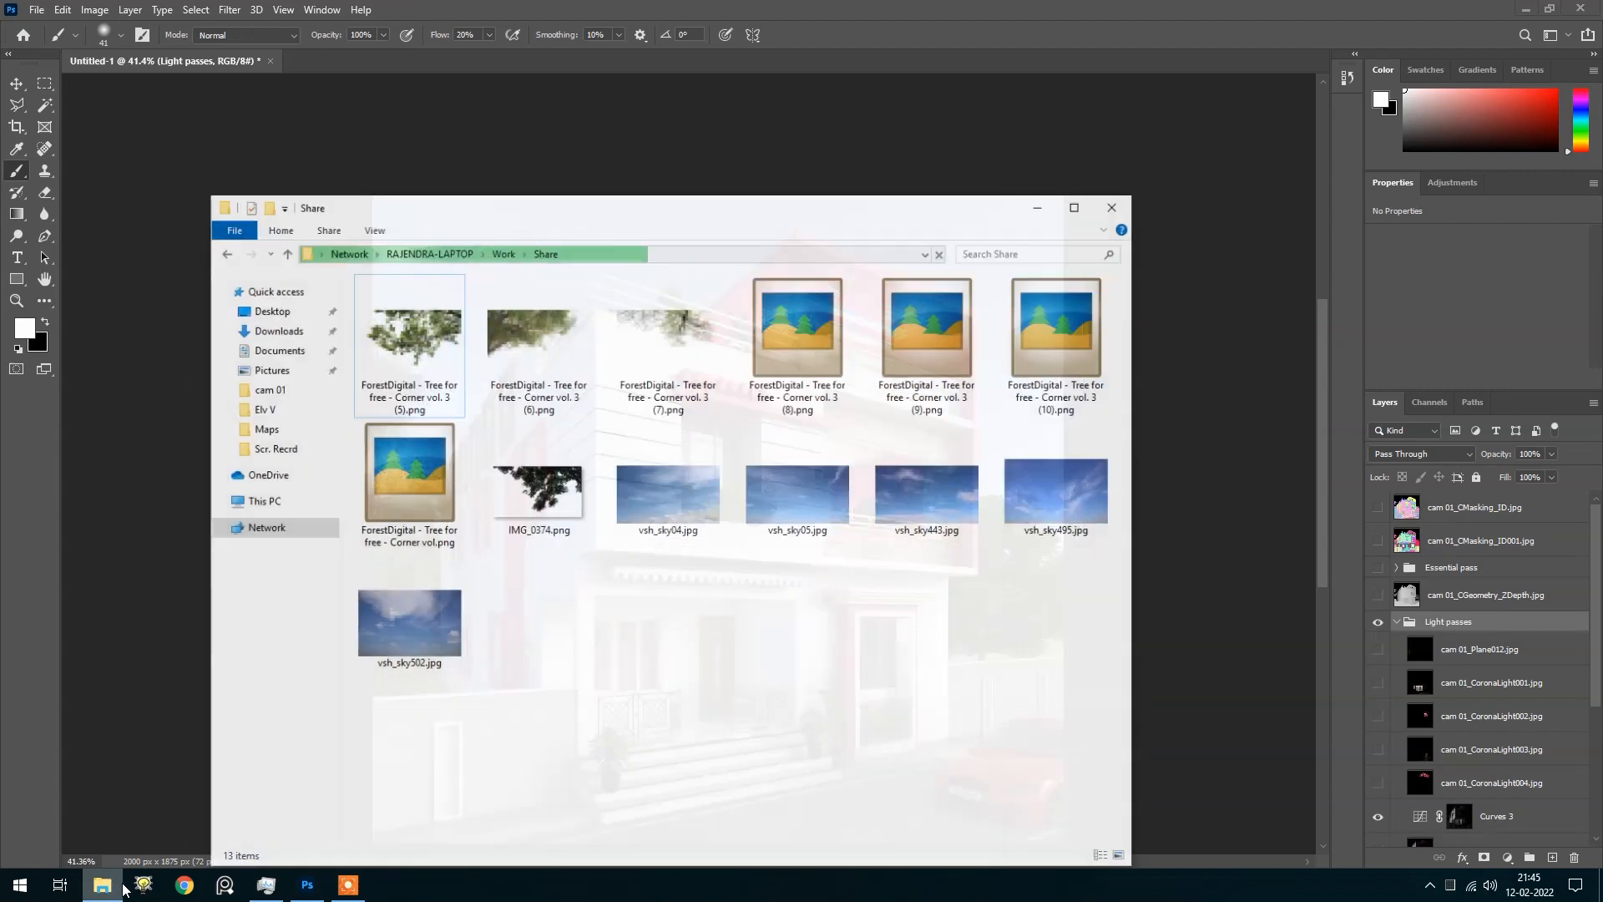
drag(705, 213, 453, 194)
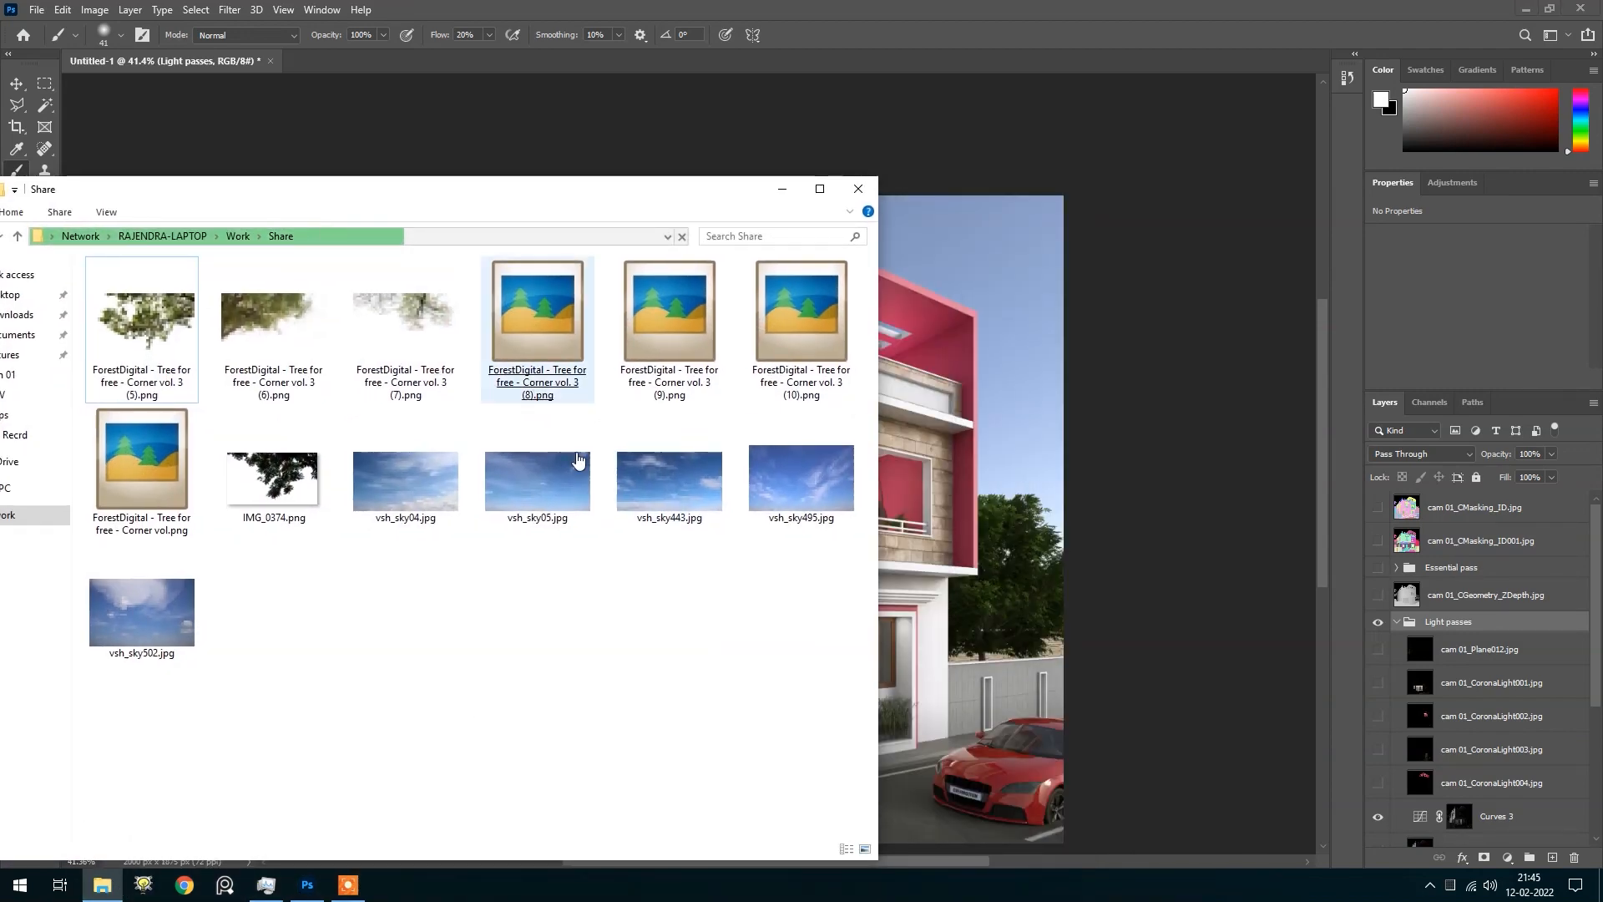
drag(540, 474, 987, 490)
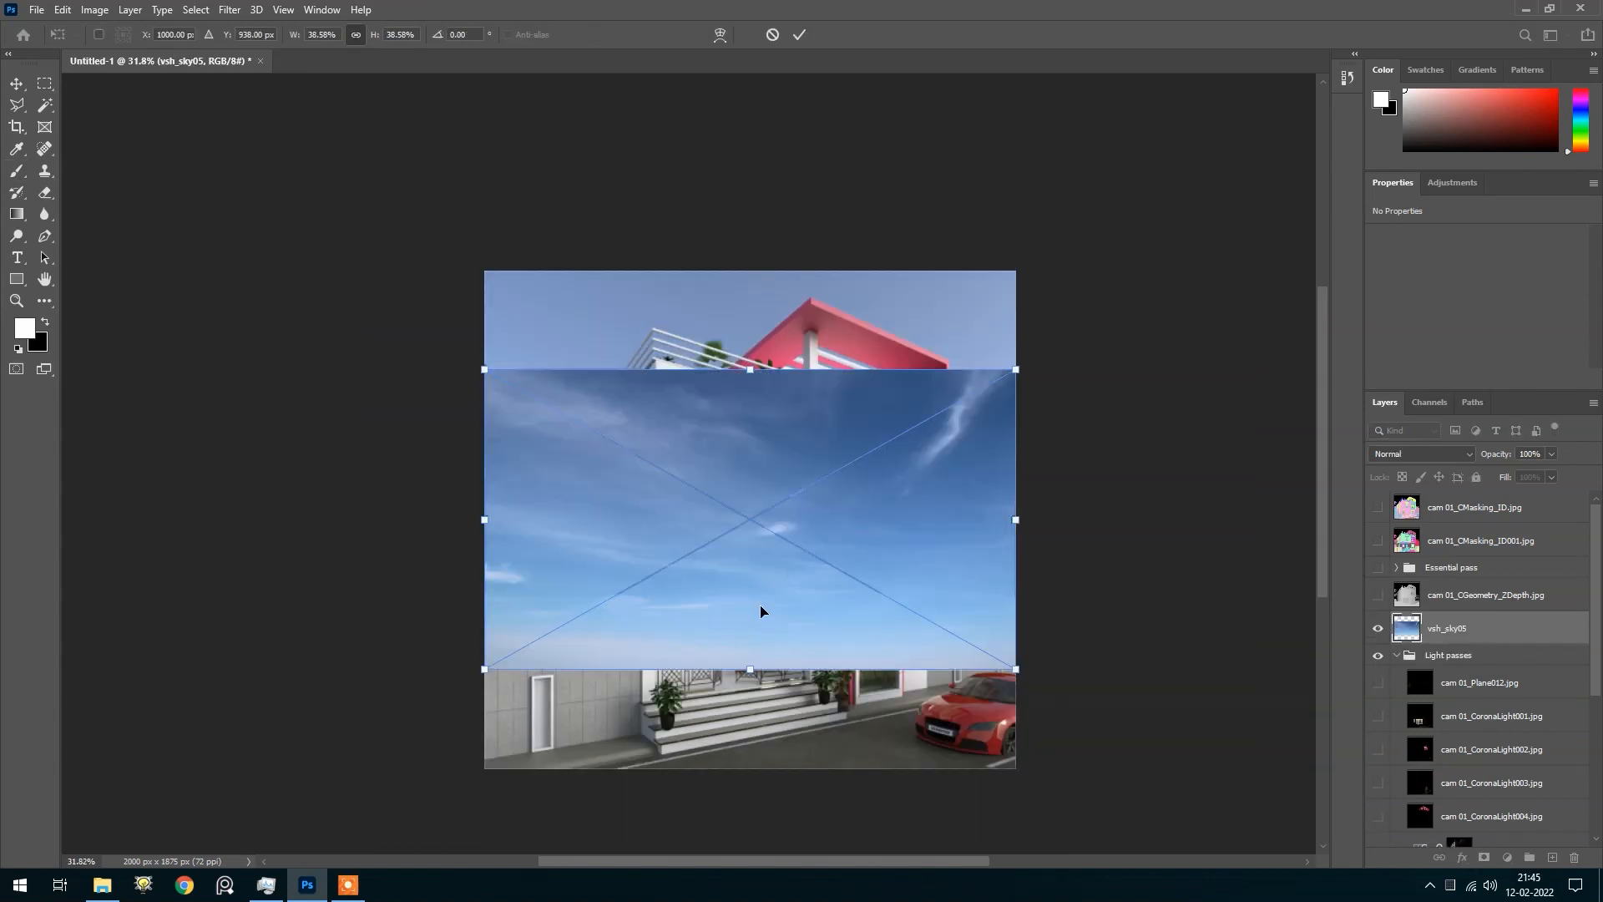
Scale the placed sky image to about 45% and position it across the full width of the render's upper part
drag(762, 612, 769, 575)
drag(1027, 335, 1114, 282)
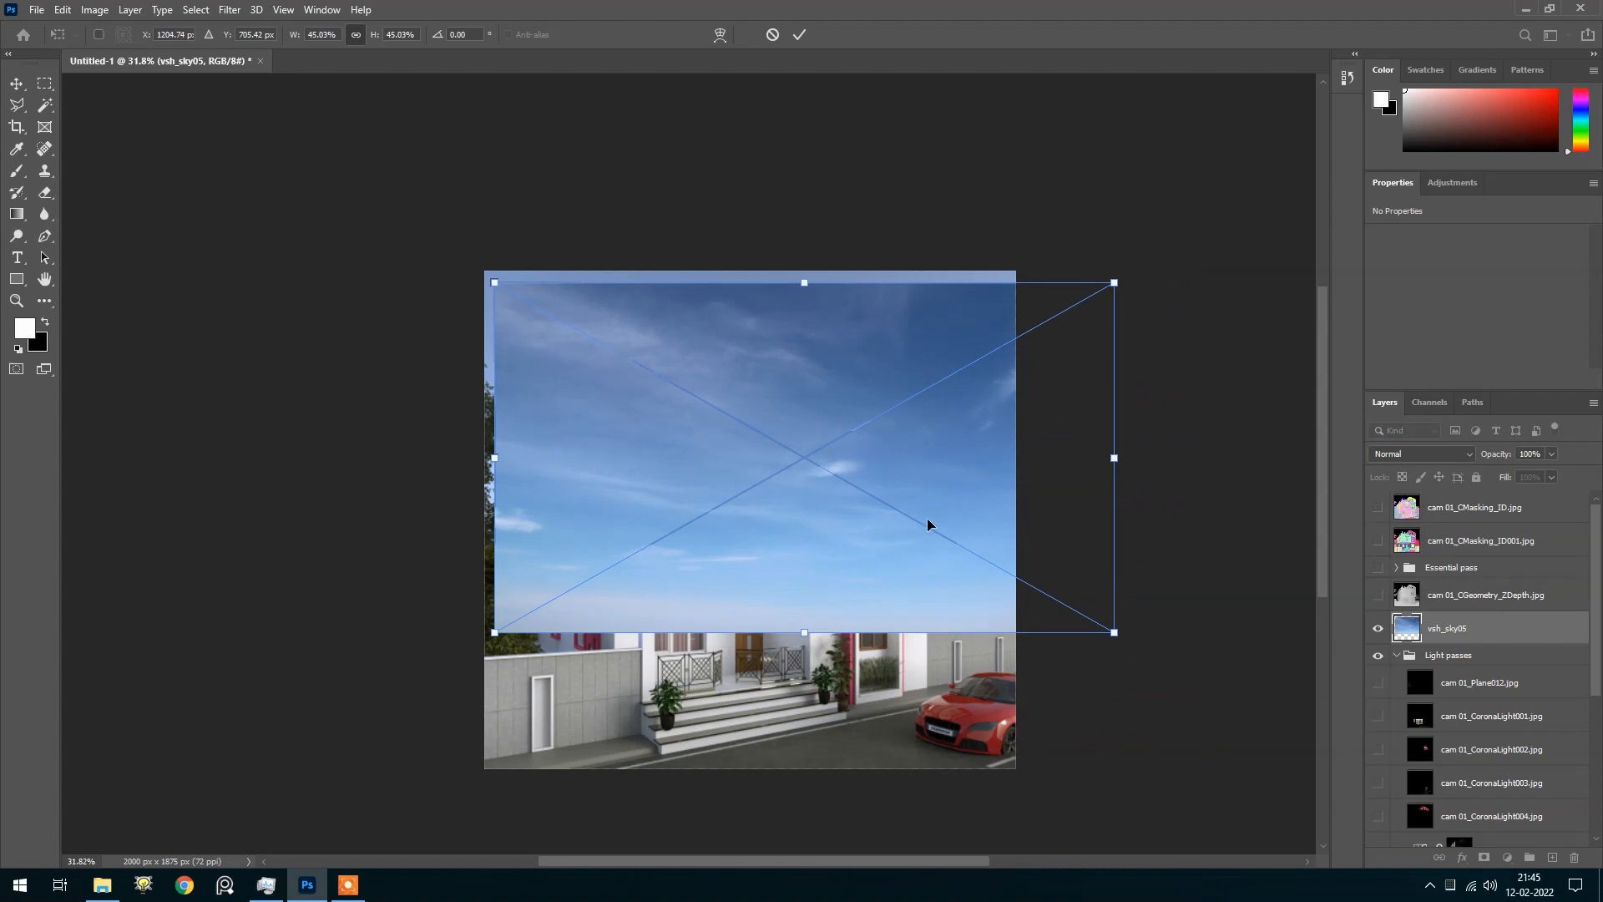
drag(928, 524, 883, 494)
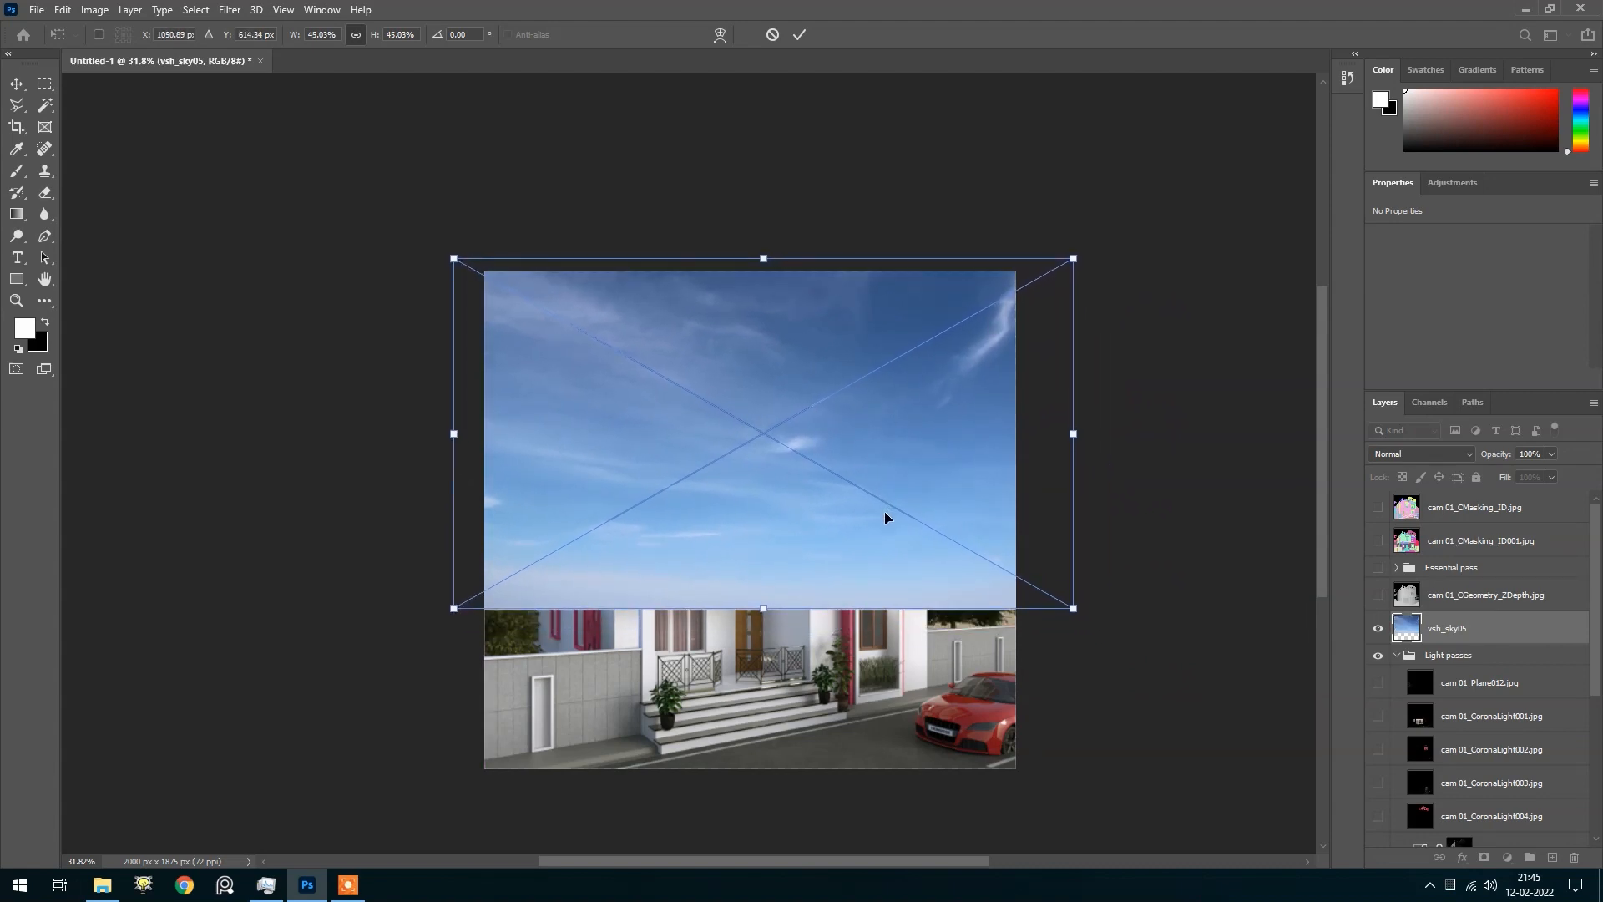
key(Return)
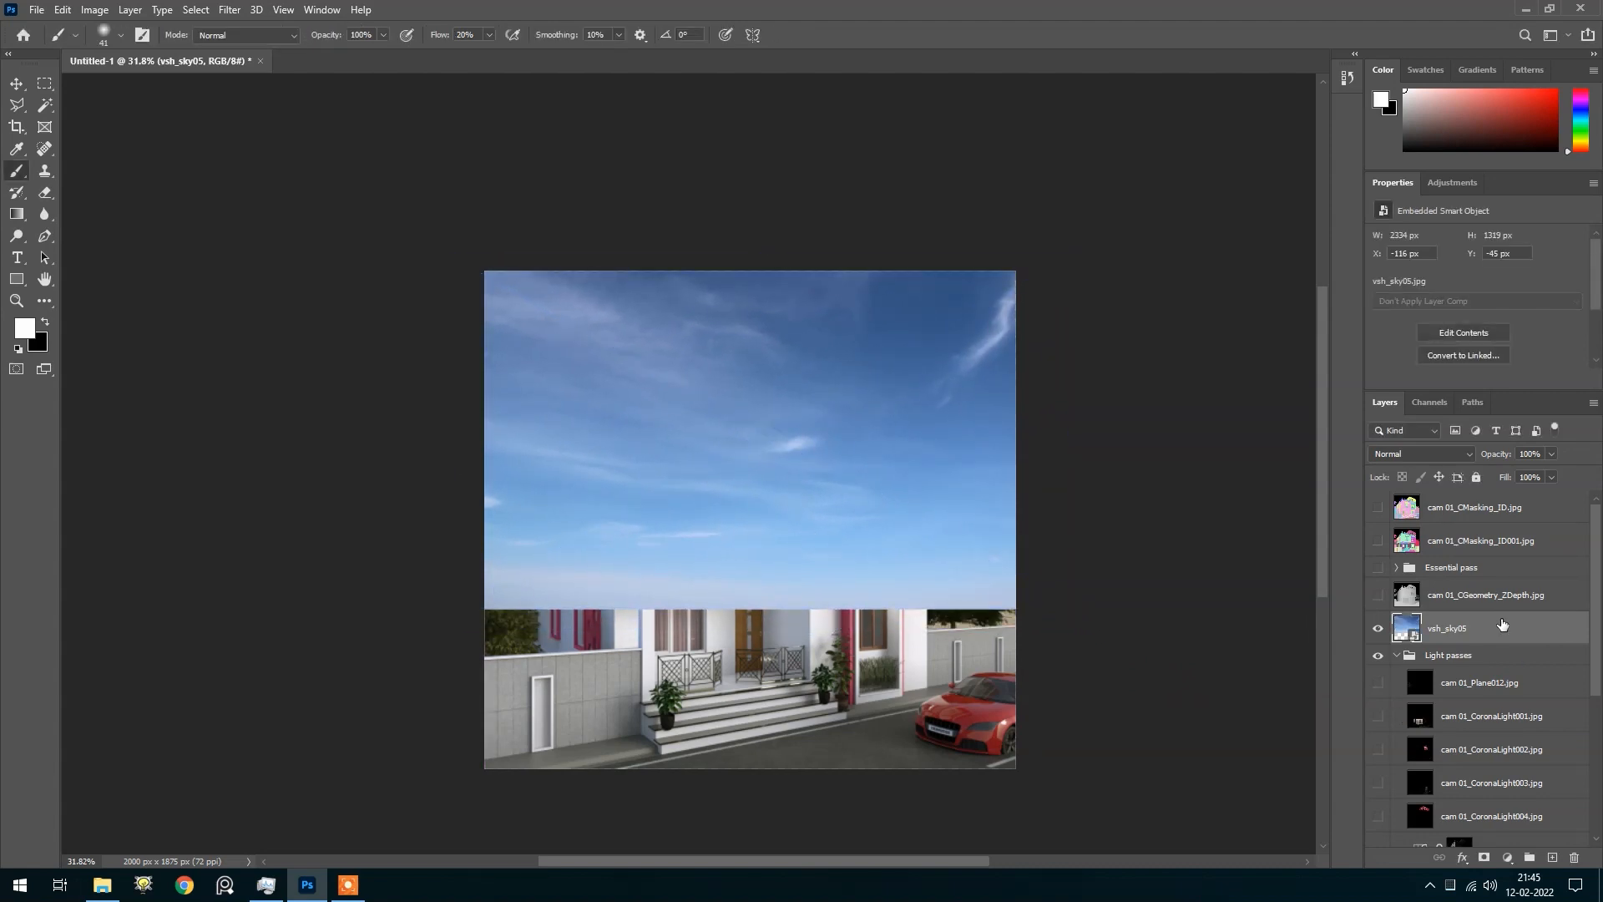
Hide the vsh_sky05 layer and show the cam 01_CMasking_ID001.jpg colour mask
click(1378, 628)
scroll(816, 512, up, 2)
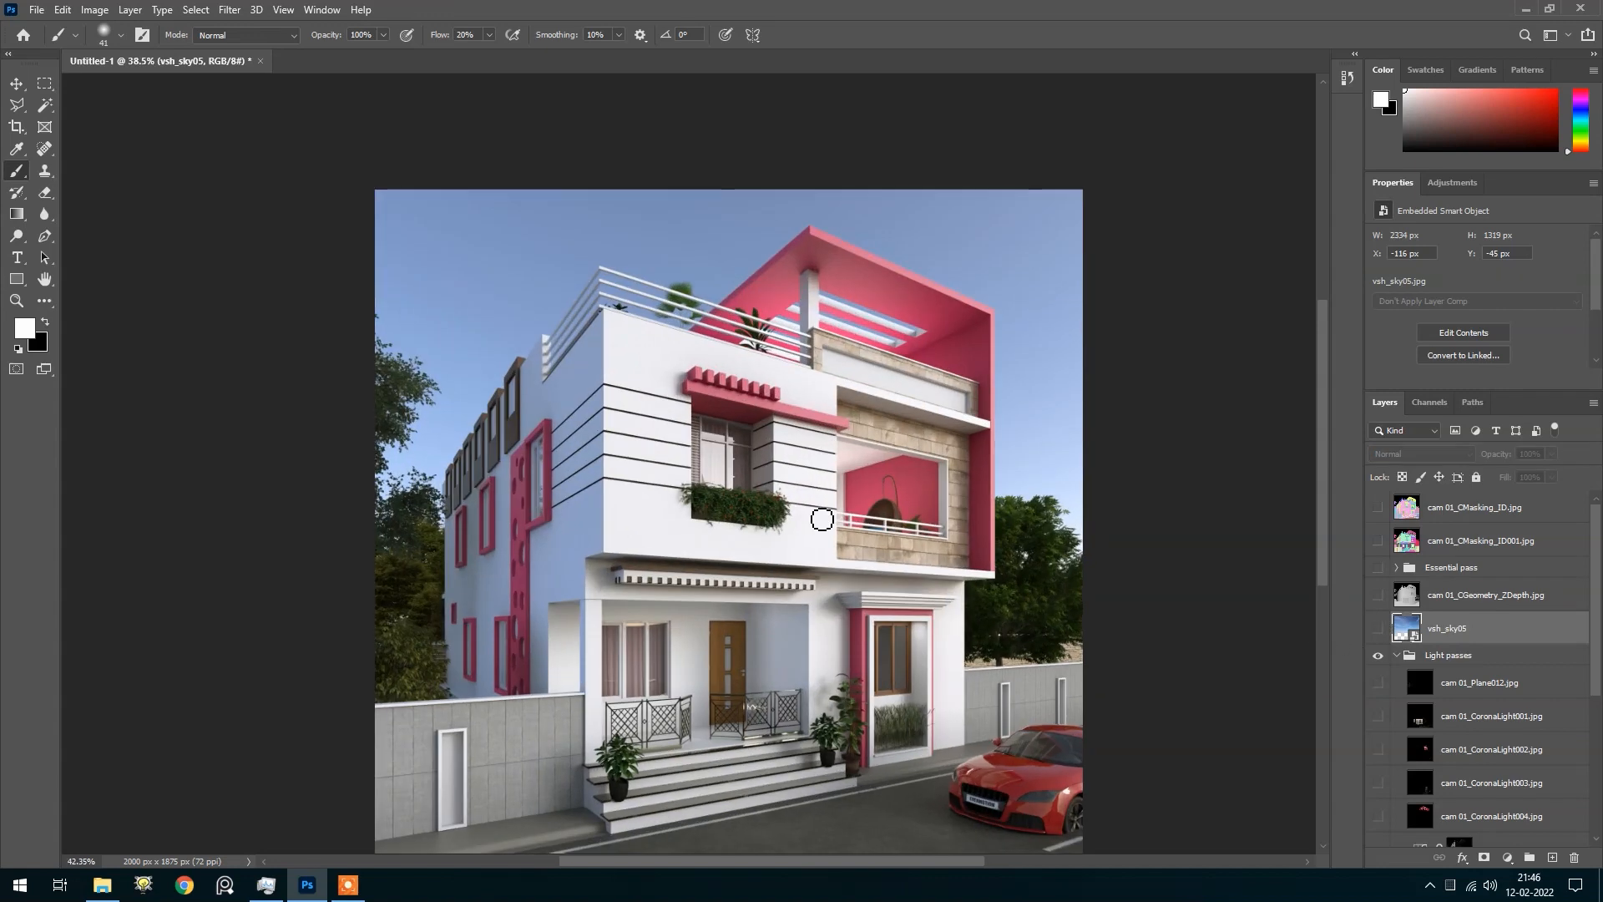
scroll(726, 541, down, 3)
scroll(827, 426, up, 1)
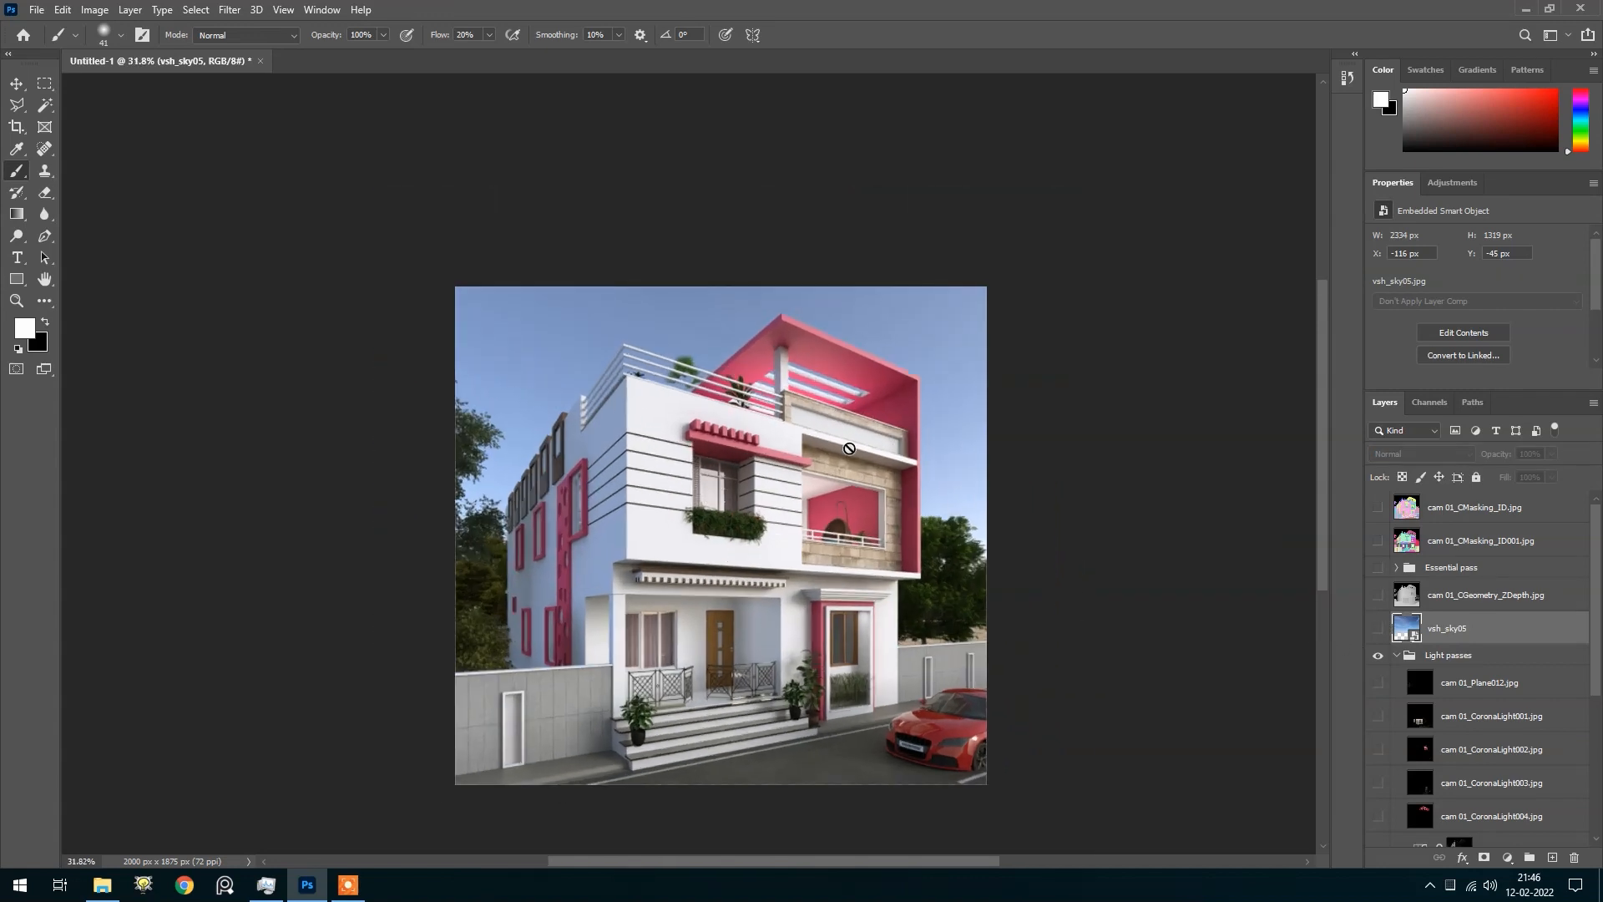
click(1377, 541)
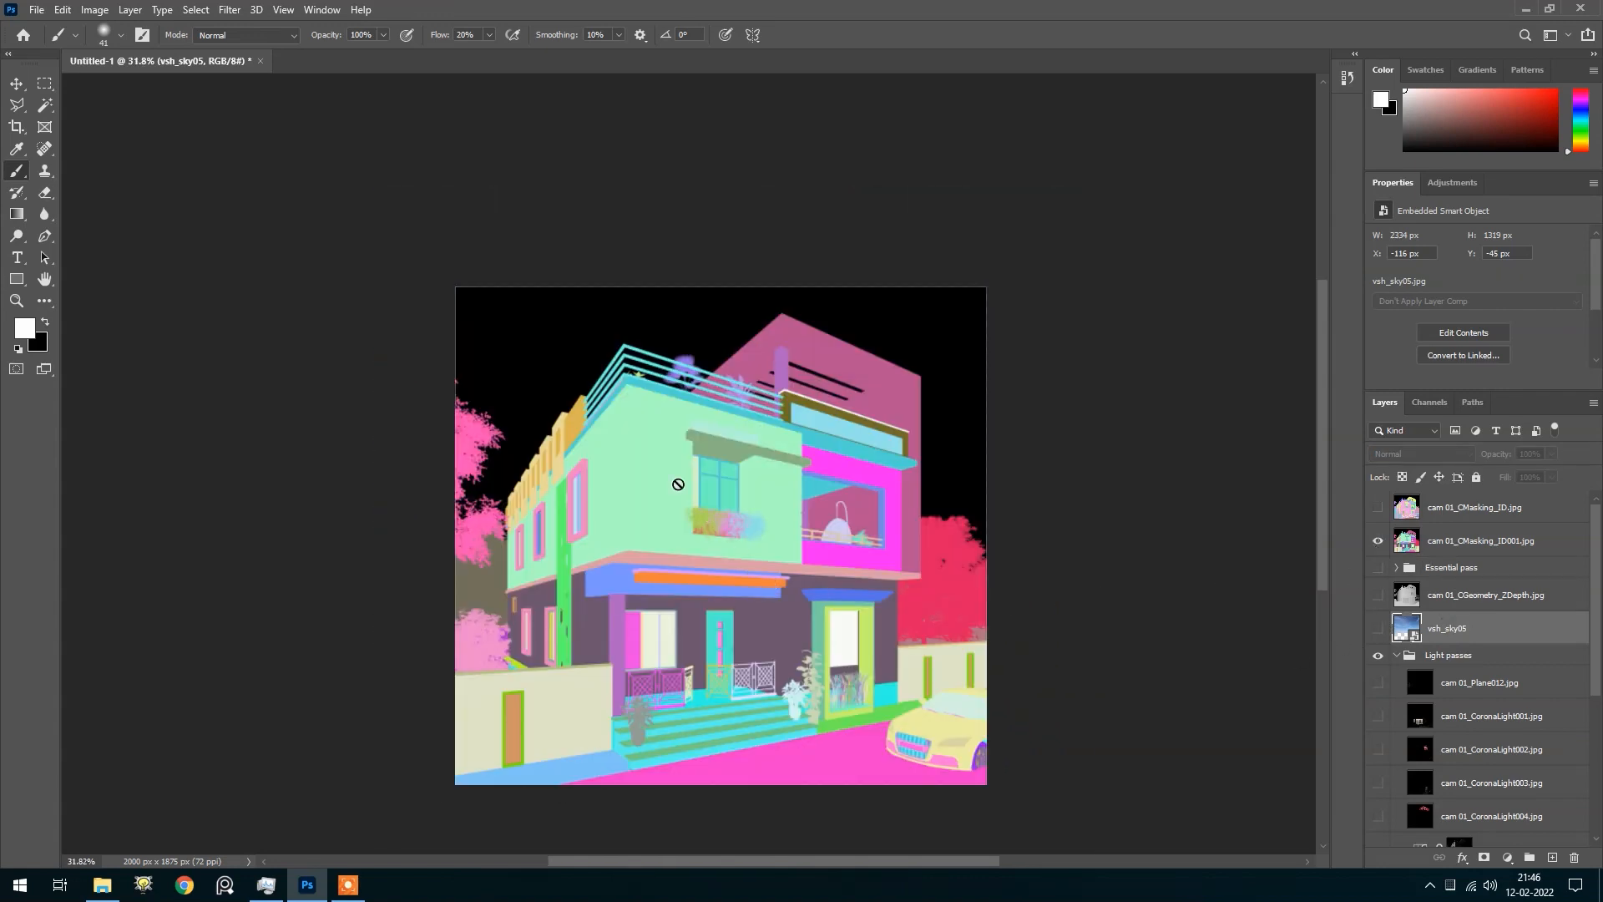
Select the black sky area of the colour mask with the Magic Wand, sampling all layers
scroll(678, 484, up, 3)
click(46, 105)
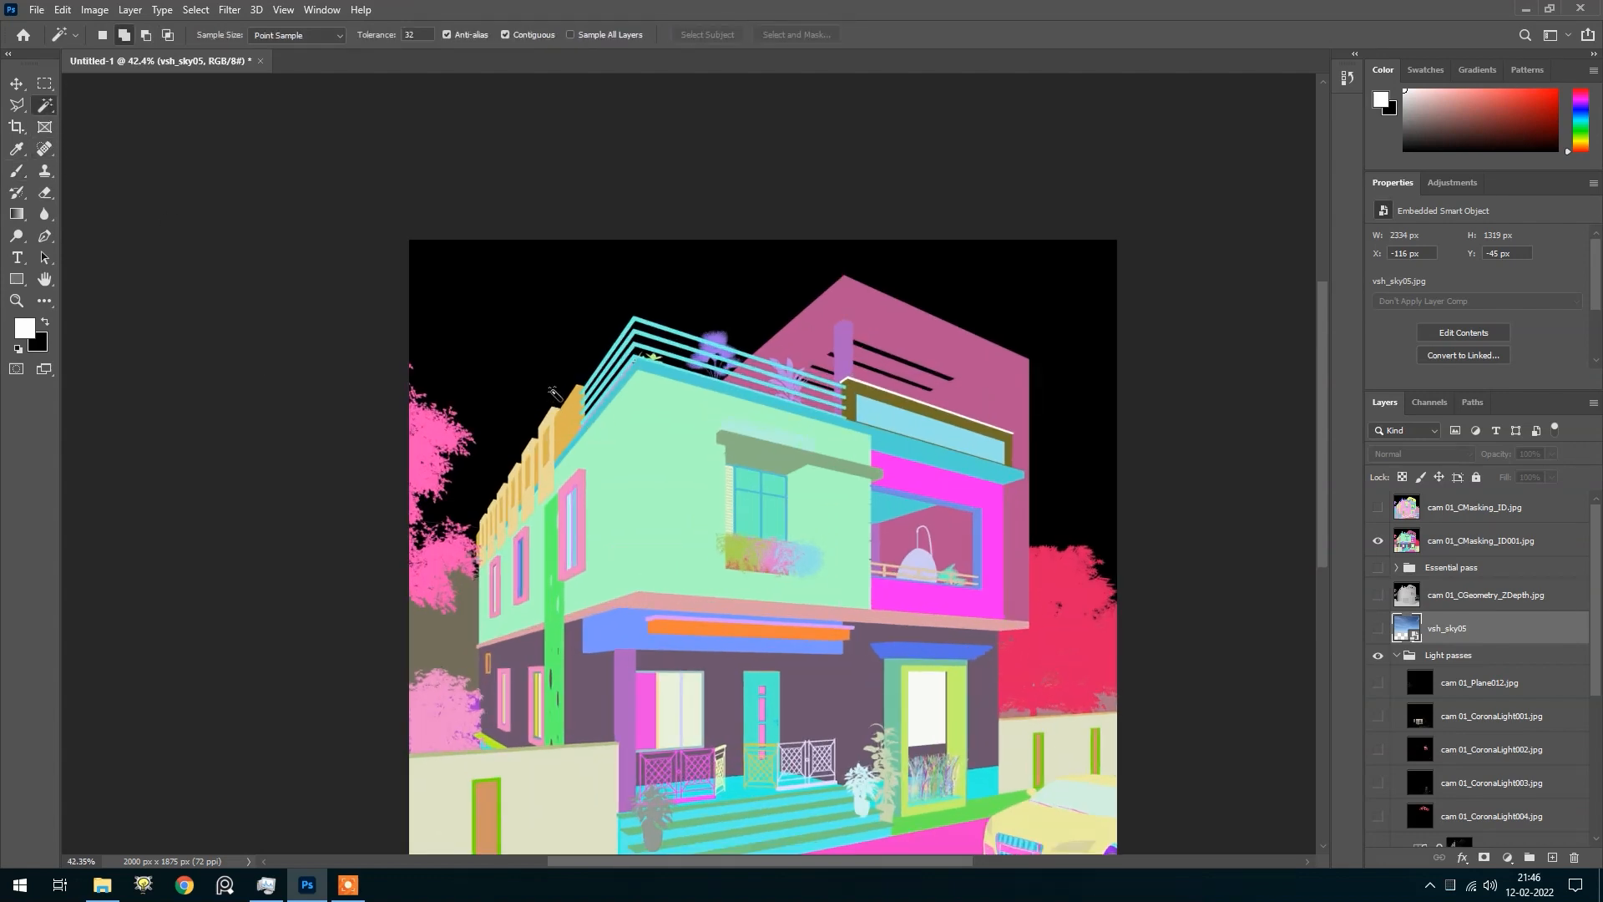
click(532, 333)
scroll(553, 475, up, 1)
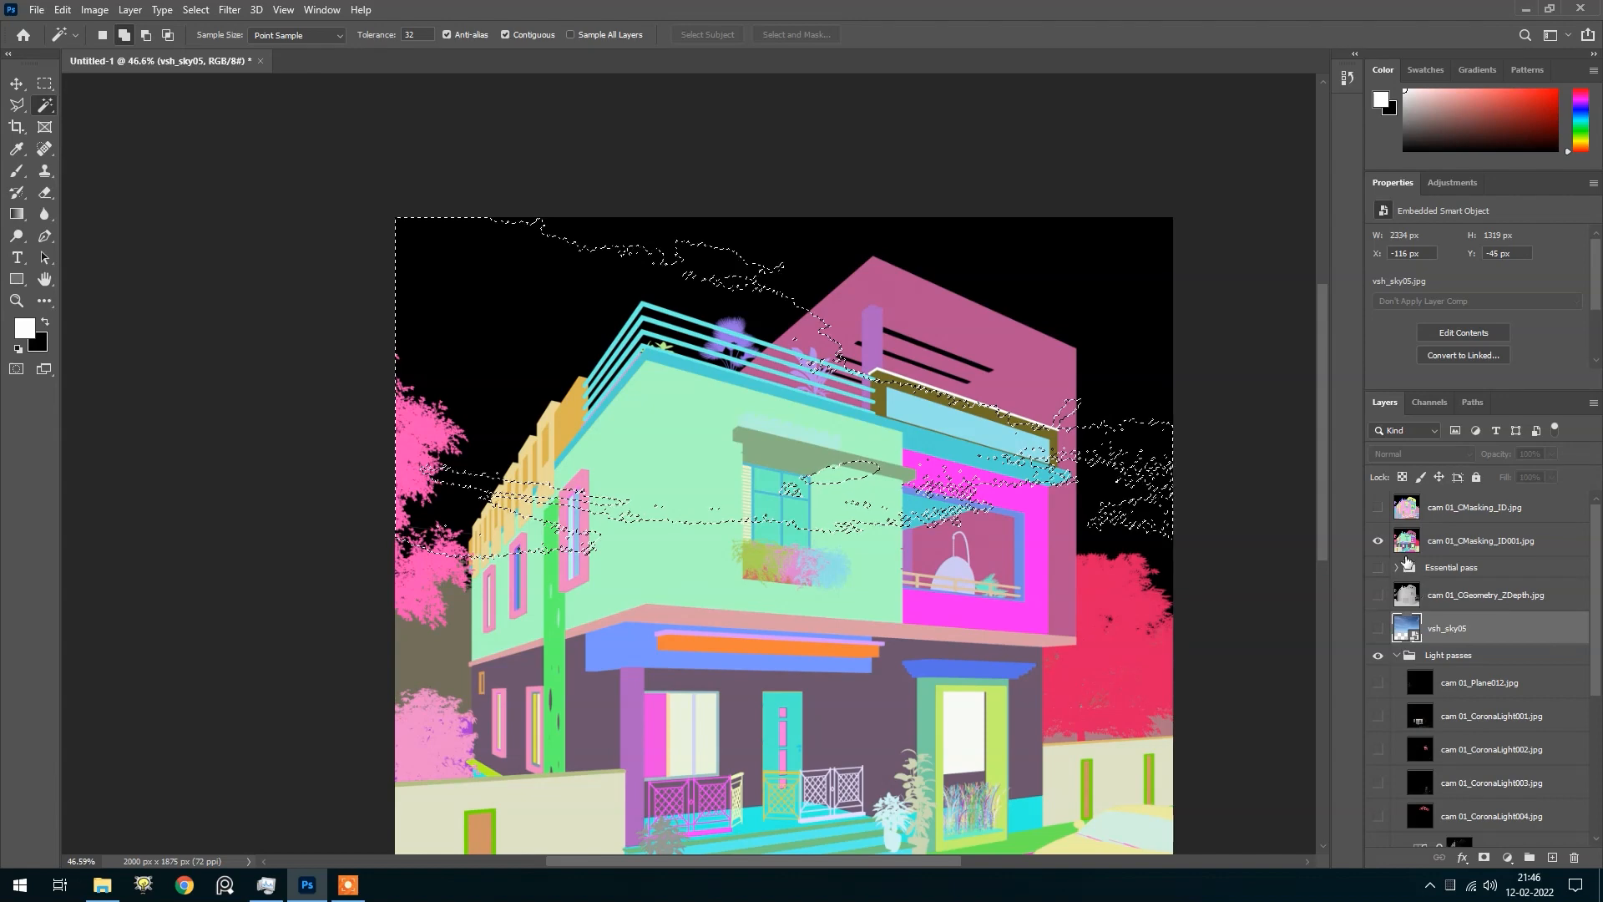
key(ctrl+d)
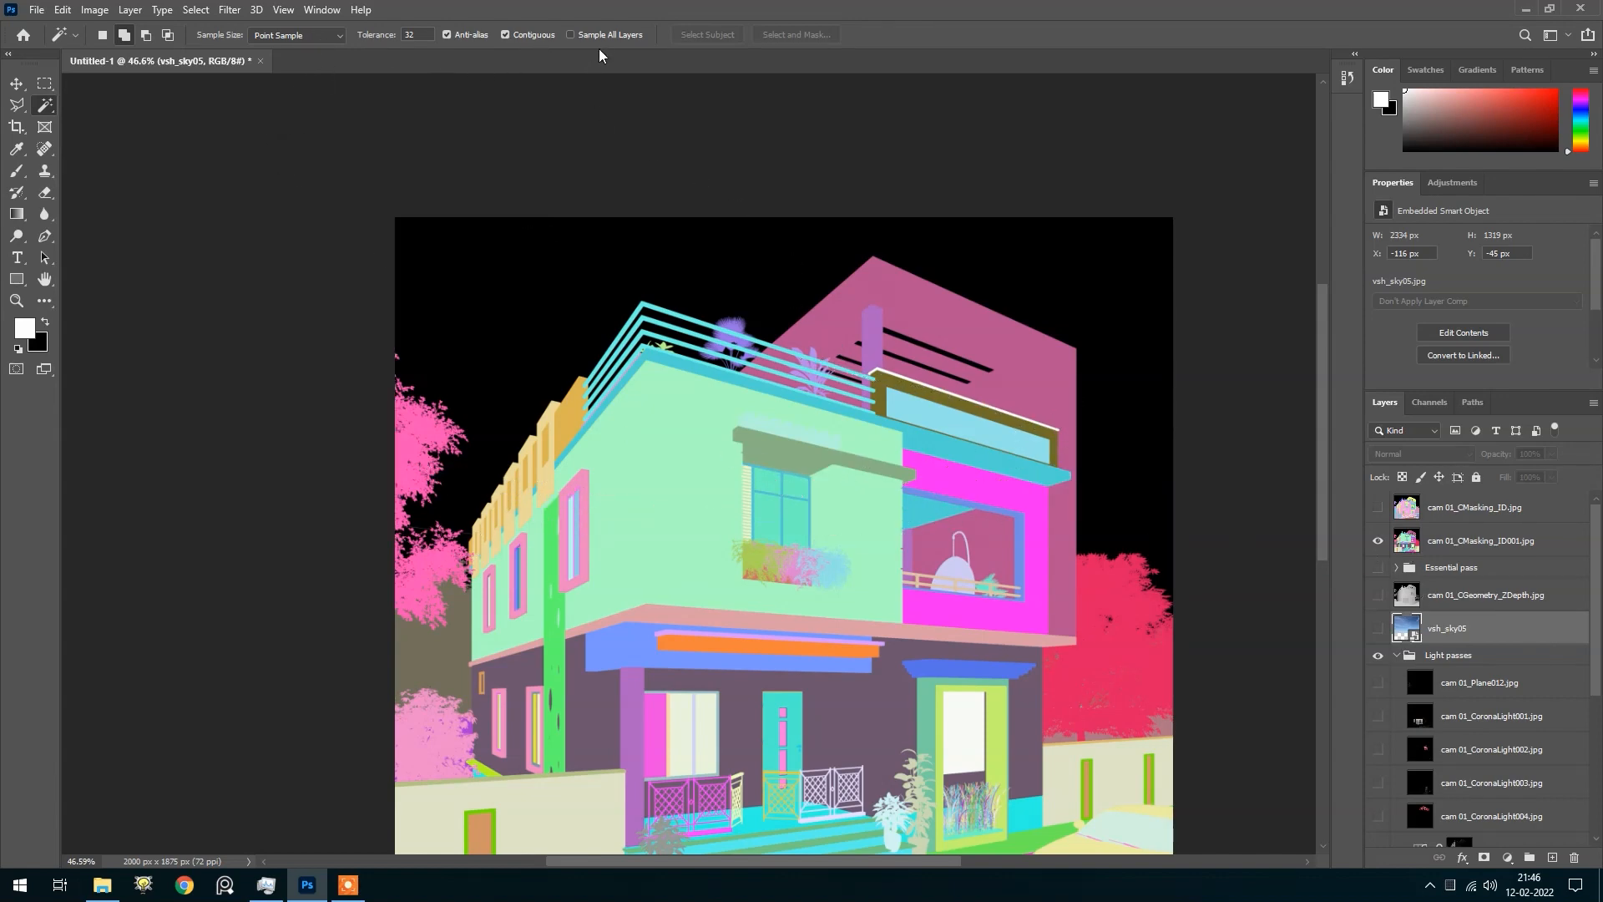
click(506, 311)
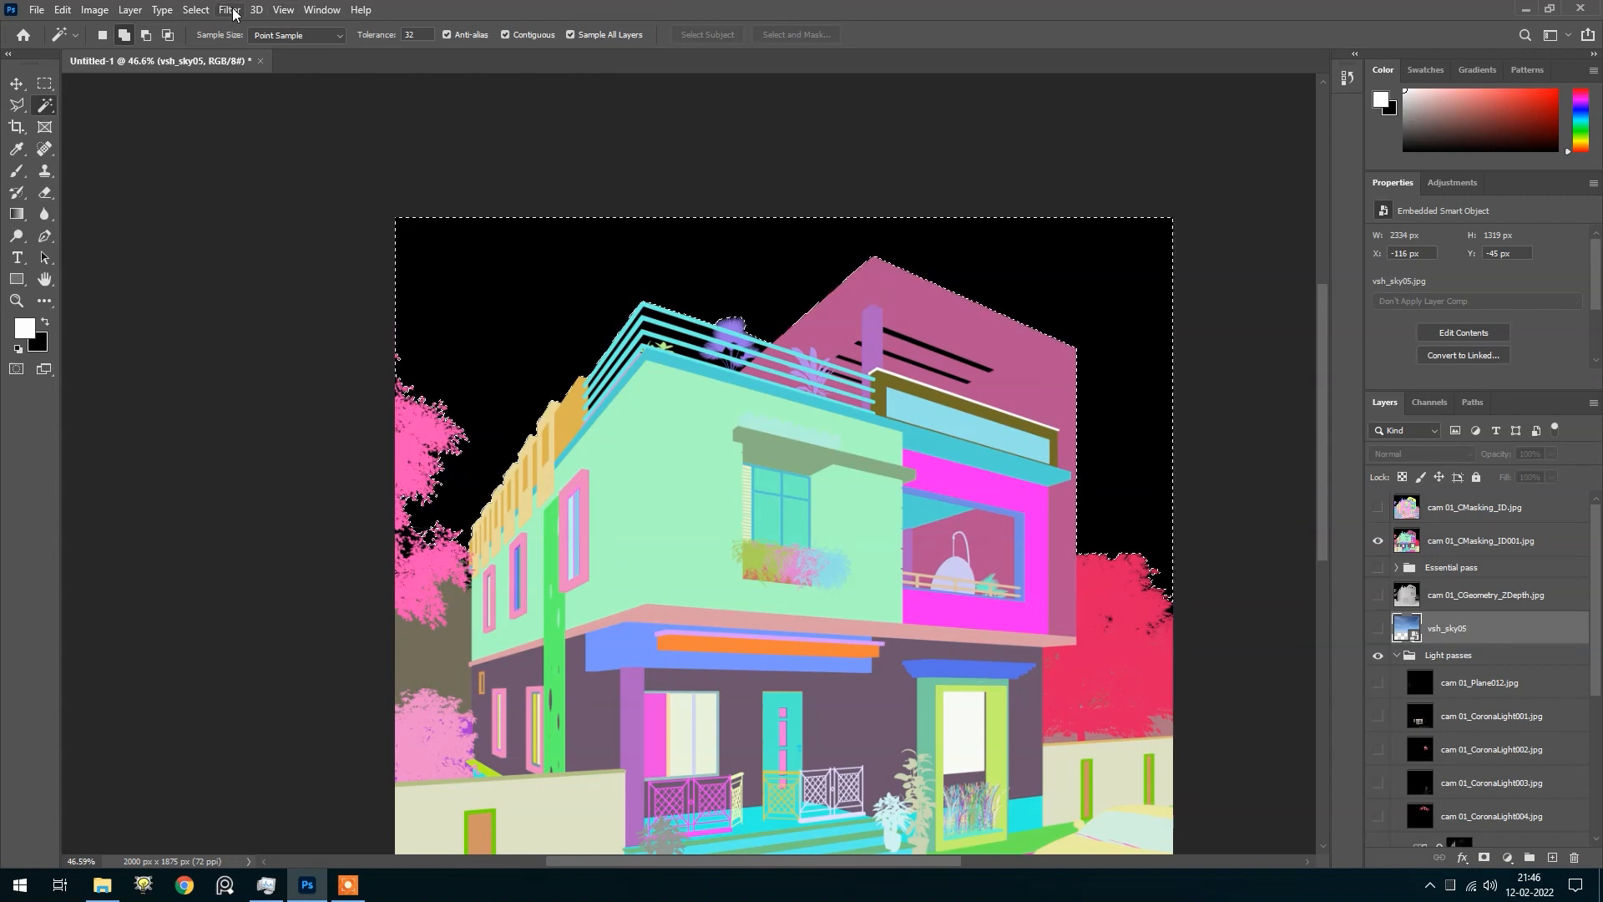
Extend the black sky selection to all similar areas, including the gaps between the terrace railings and roof beams
click(196, 9)
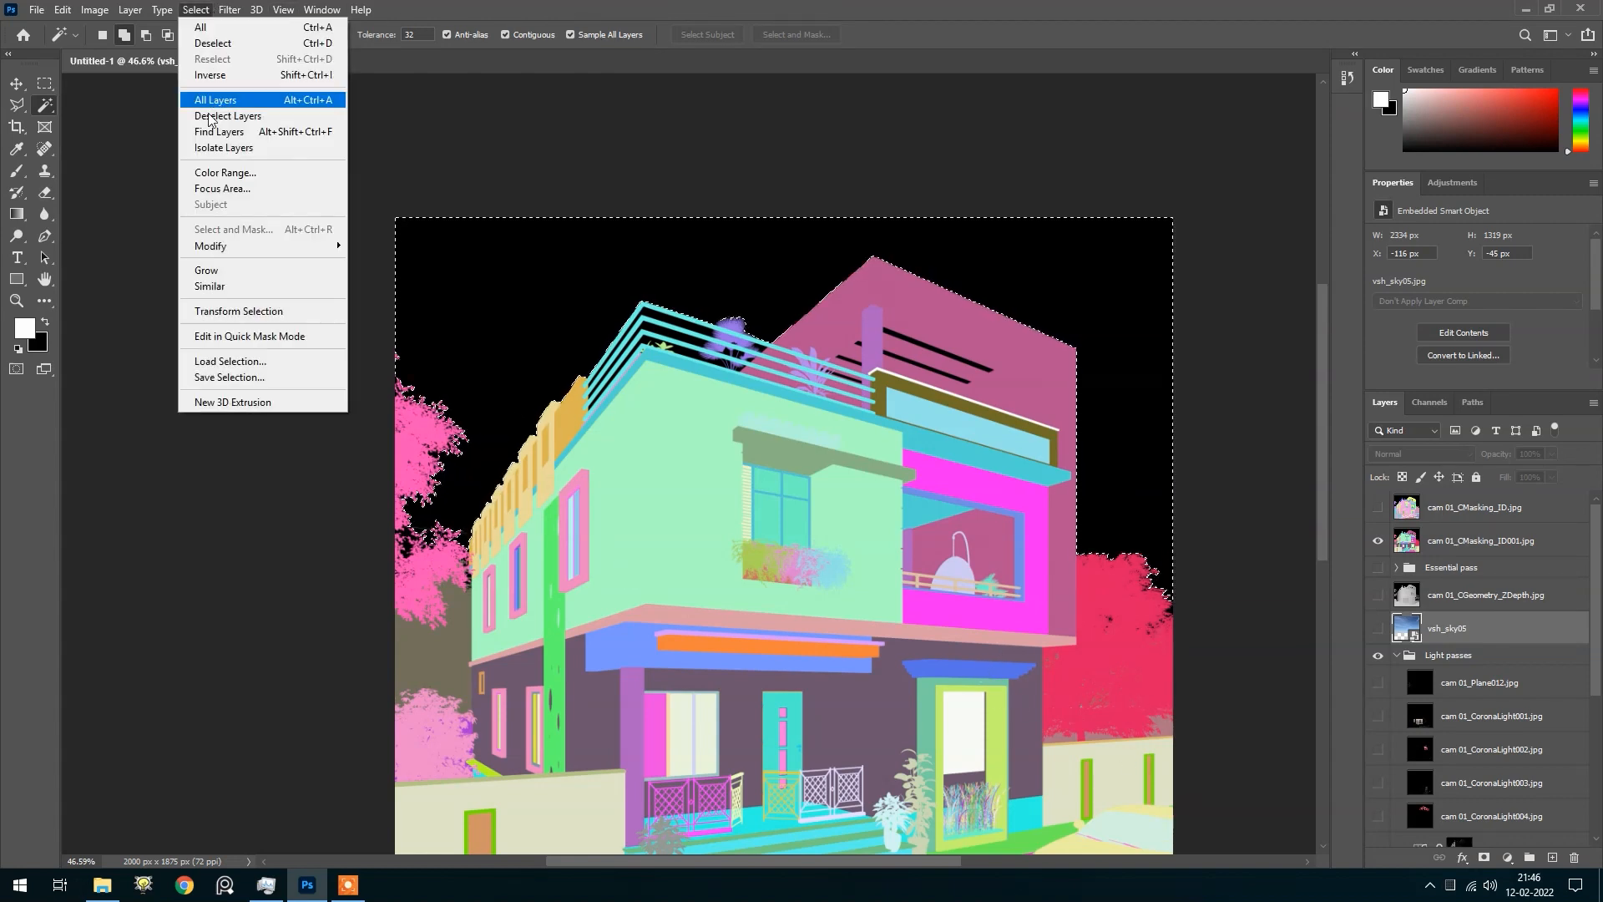
click(211, 286)
scroll(514, 551, up, 1)
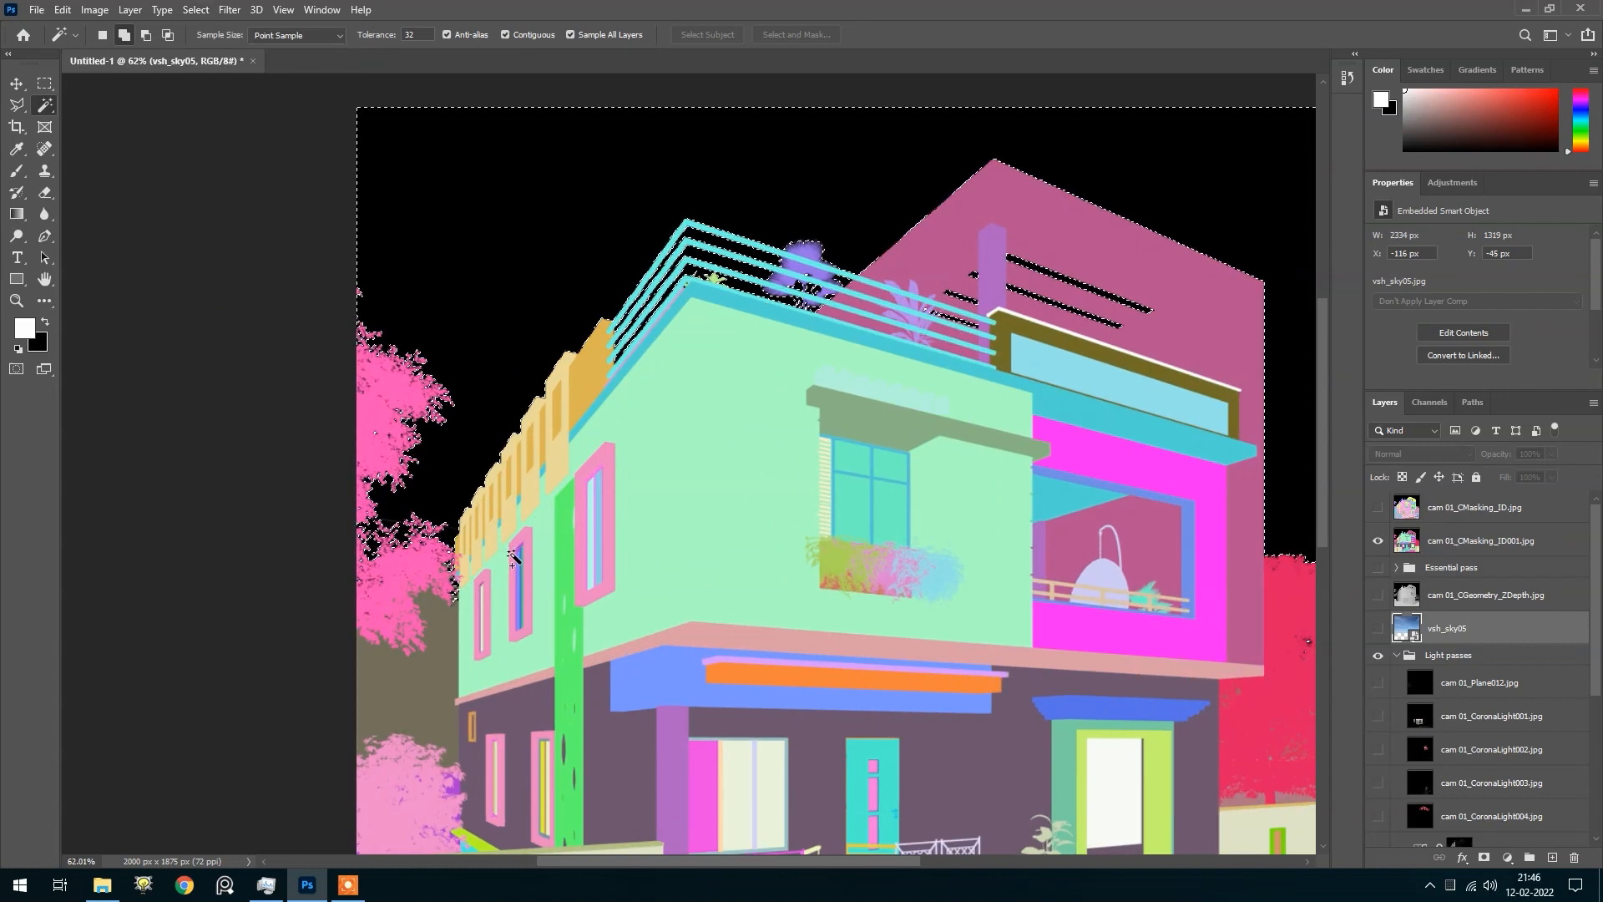
scroll(514, 551, down, 1)
Hide the cam 01_CMasking_ID001.jpg layer, mask vsh_sky05 with the current selection, and show the sky layer
click(1377, 540)
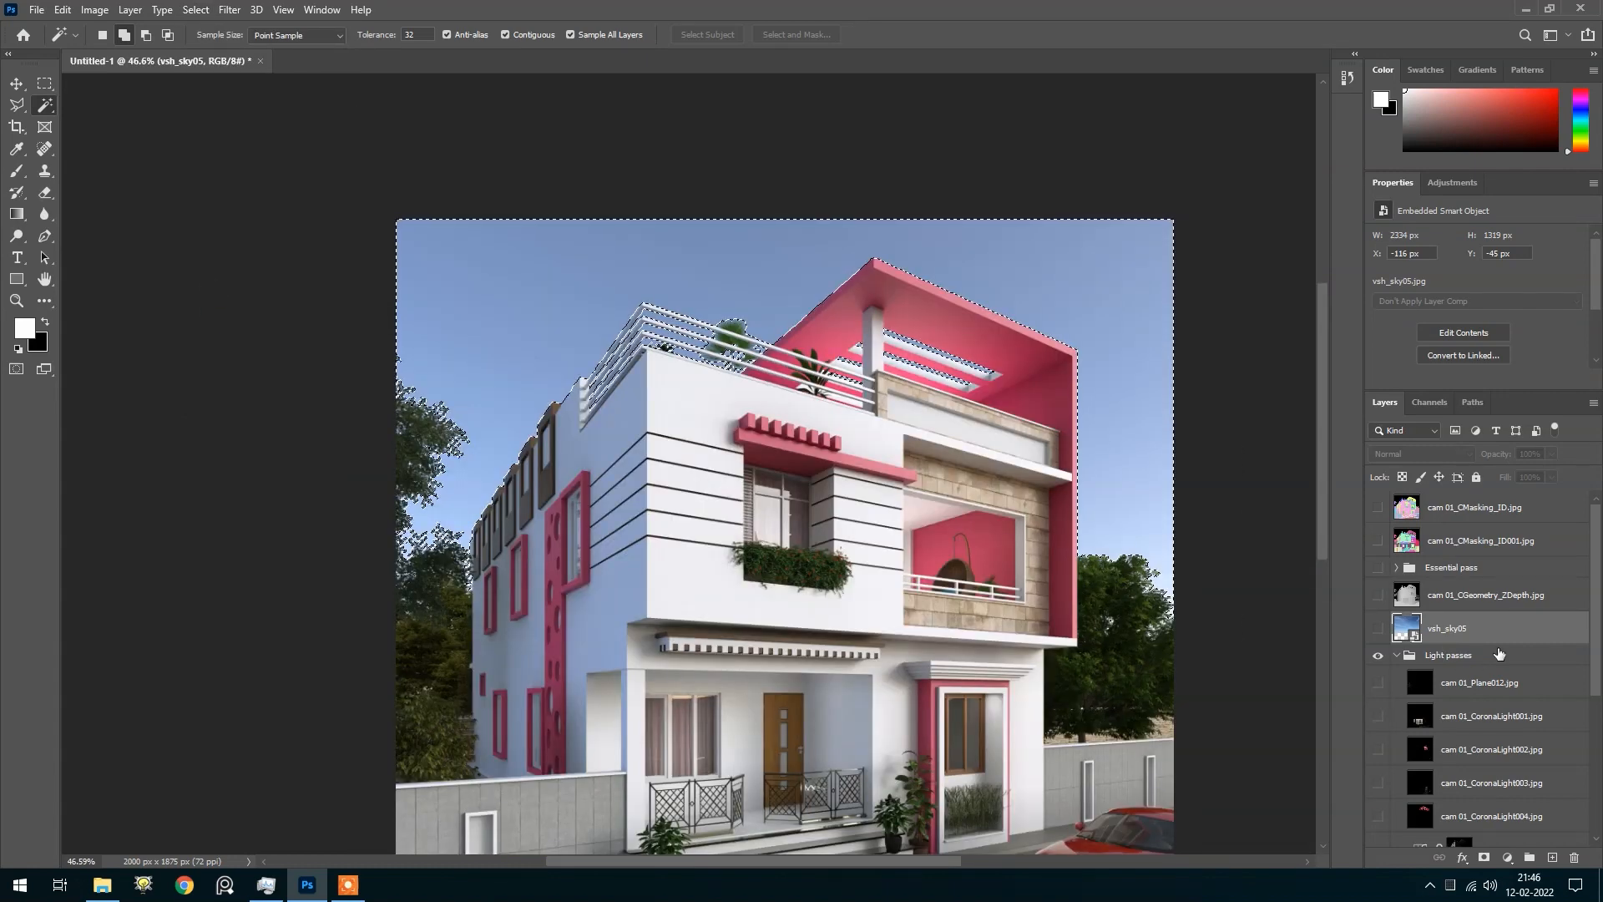
click(1483, 857)
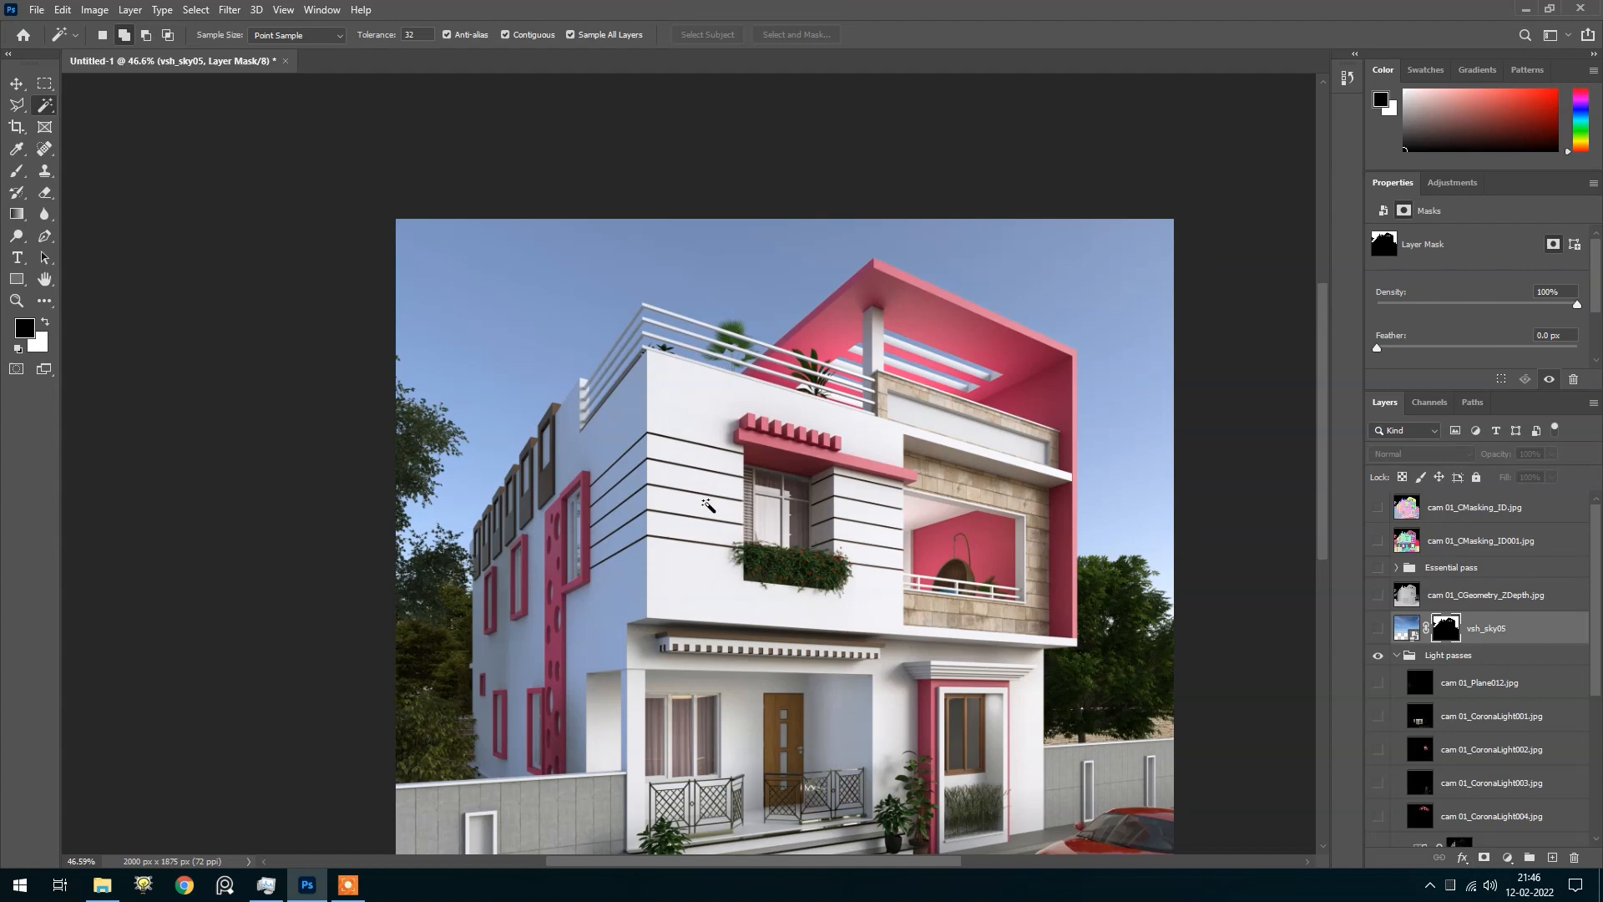
scroll(709, 506, down, 1)
click(1378, 629)
scroll(501, 548, down, 4)
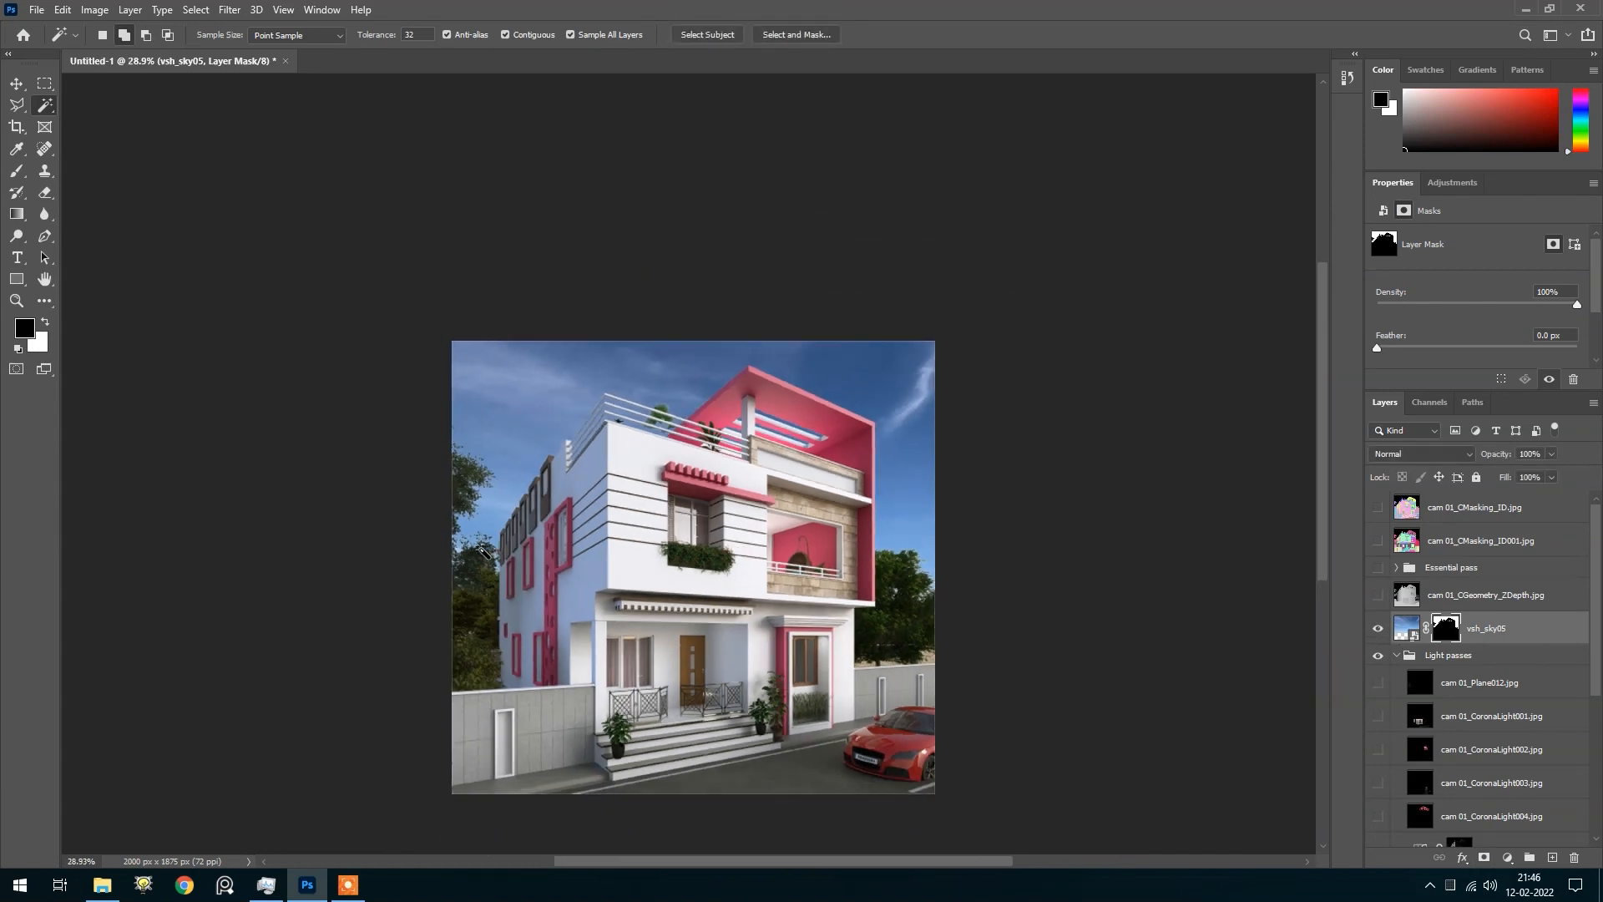
Open the vsh_sky05 layer mask's properties, choosing View Properties as the behaviour for double-clicking a layer mask
scroll(864, 480, up, 4)
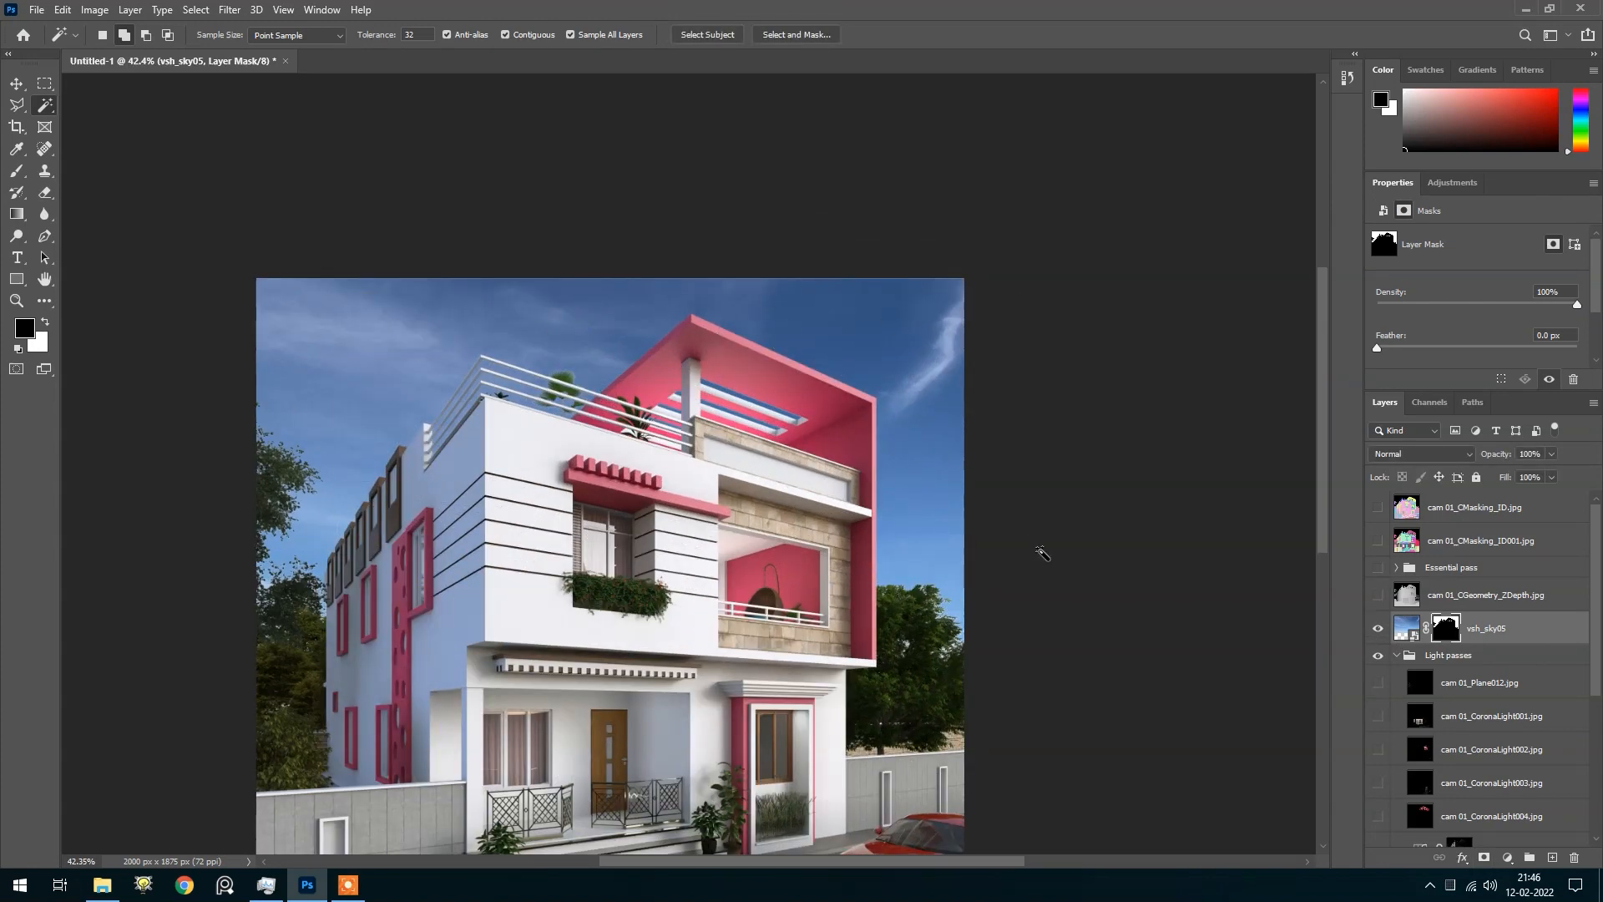
scroll(939, 626, up, 6)
scroll(944, 622, up, 4)
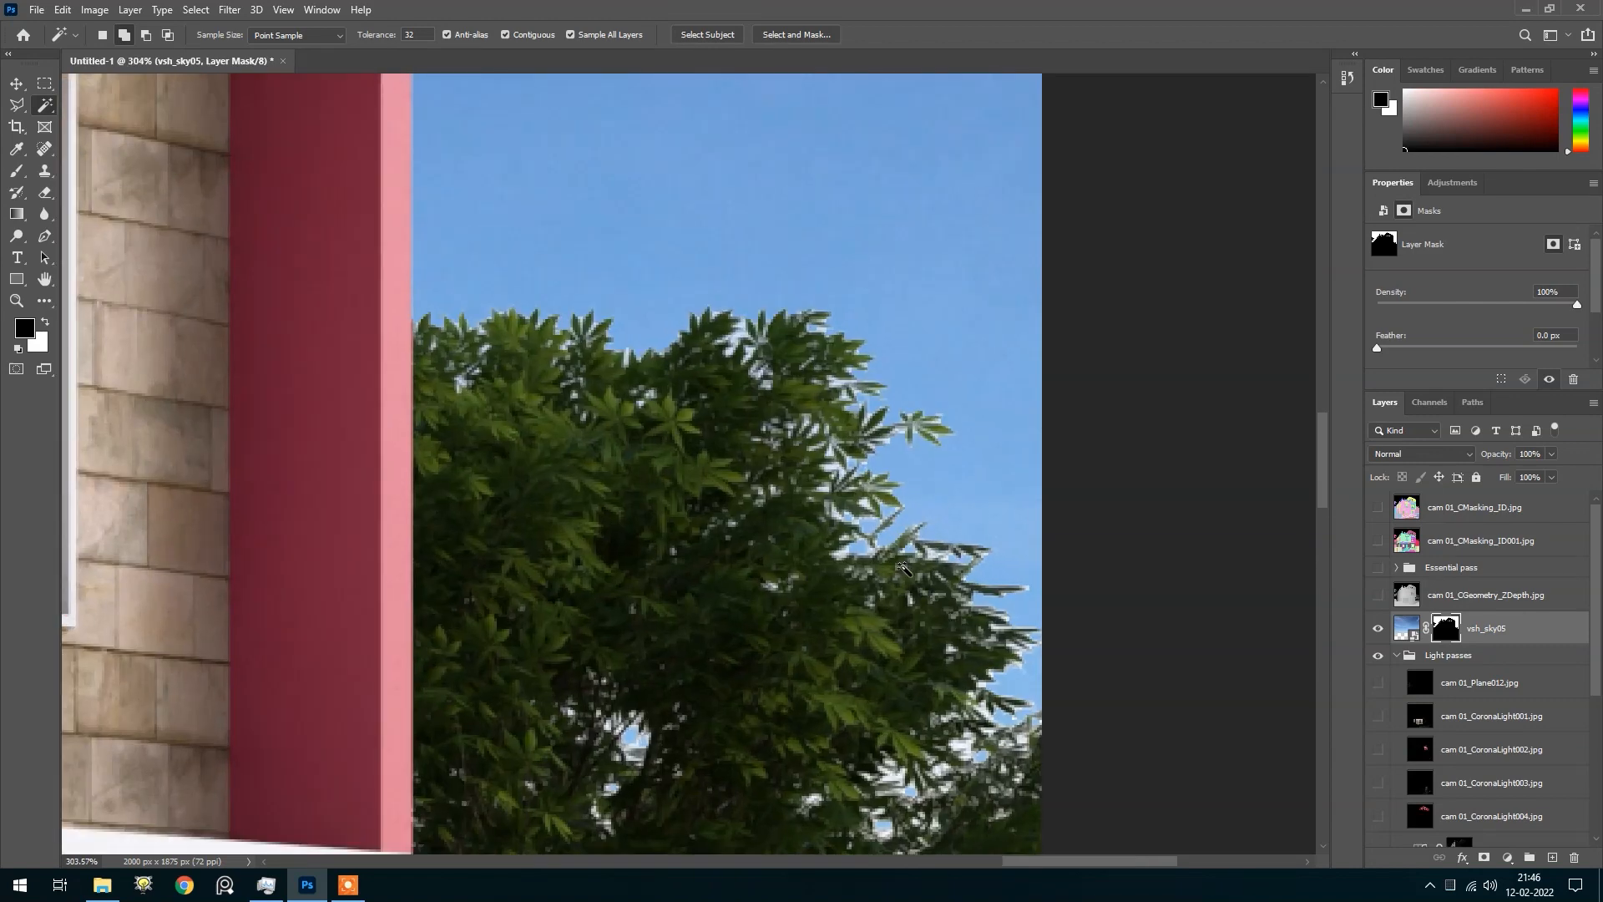
scroll(806, 527, down, 1)
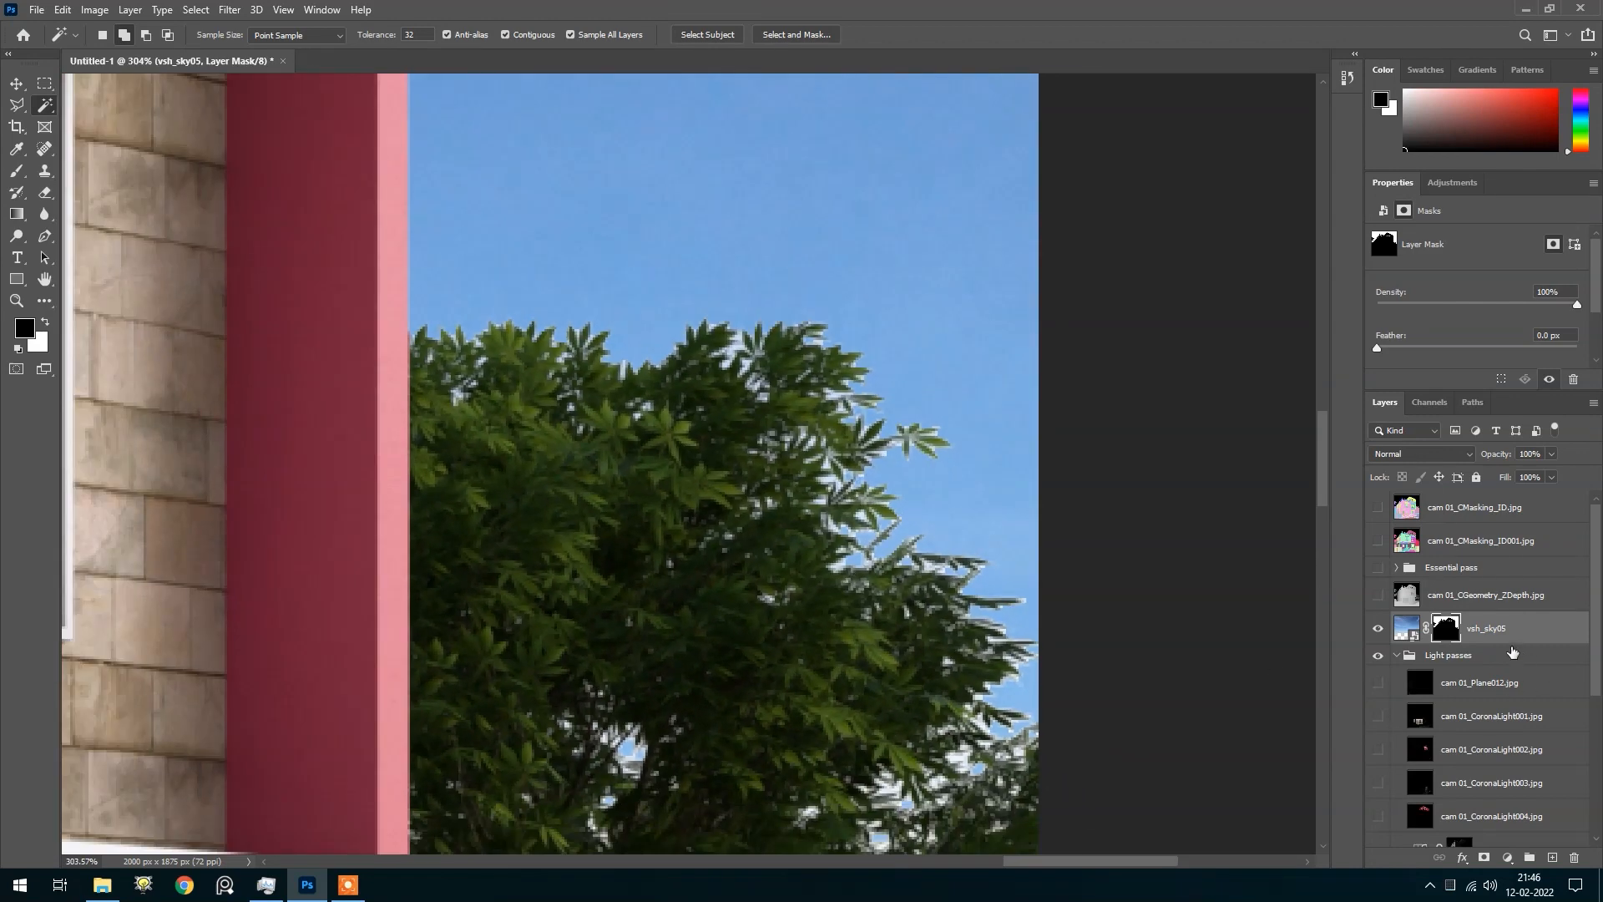
double_click(1447, 632)
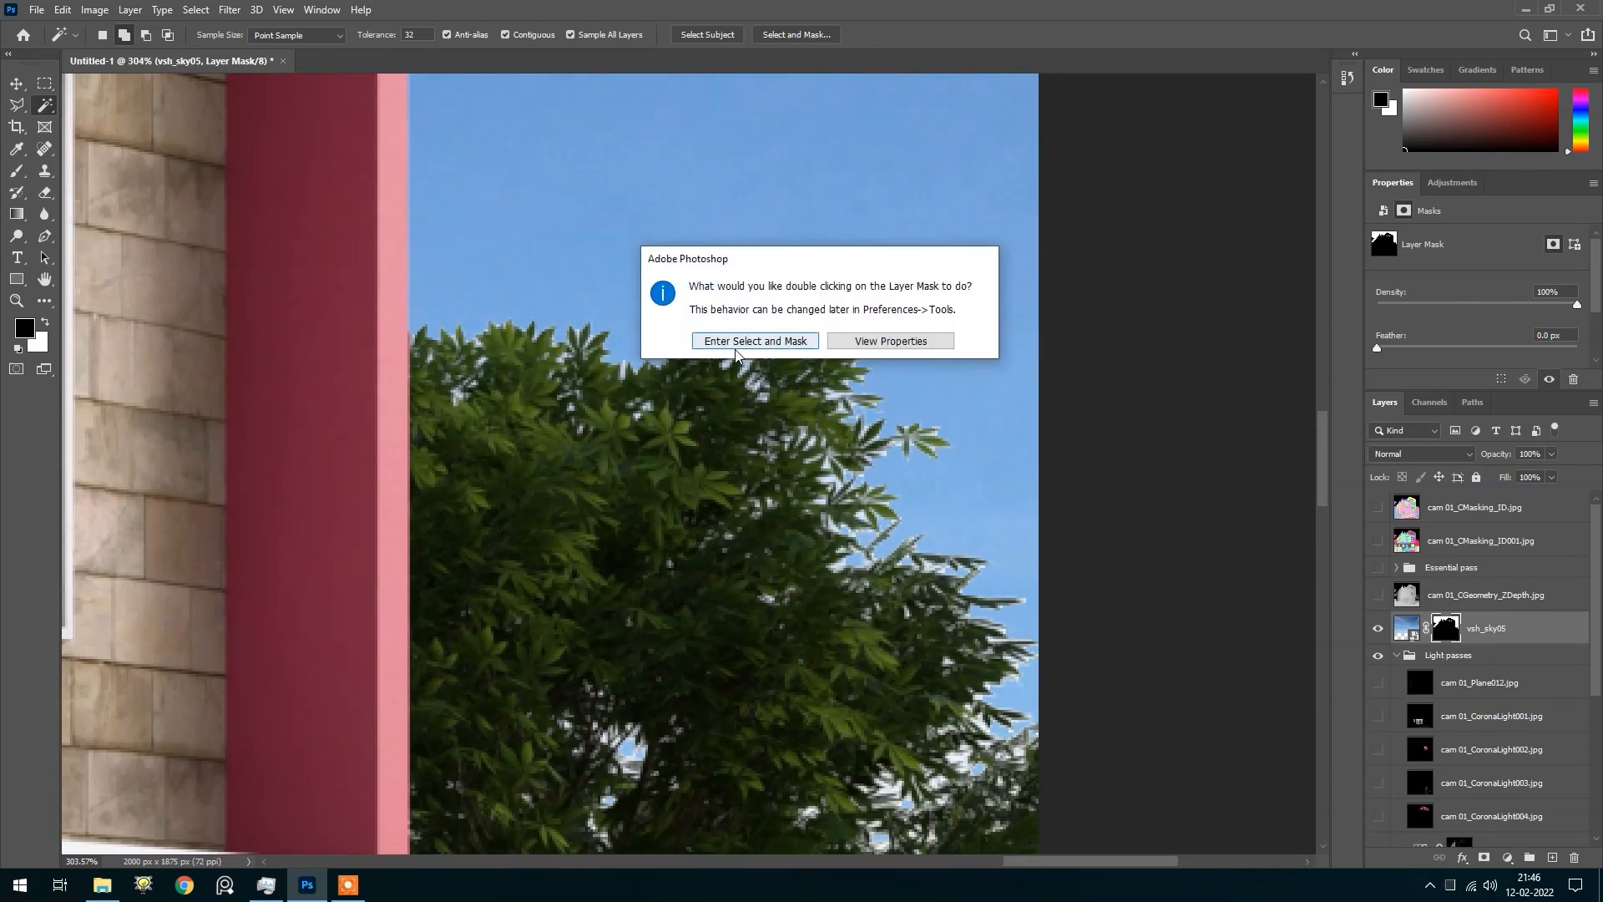
click(892, 344)
Try the Maximum filter with a 2-pixel radius and Squareness on the whole vsh_sky05 layer mask
scroll(881, 433, down, 10)
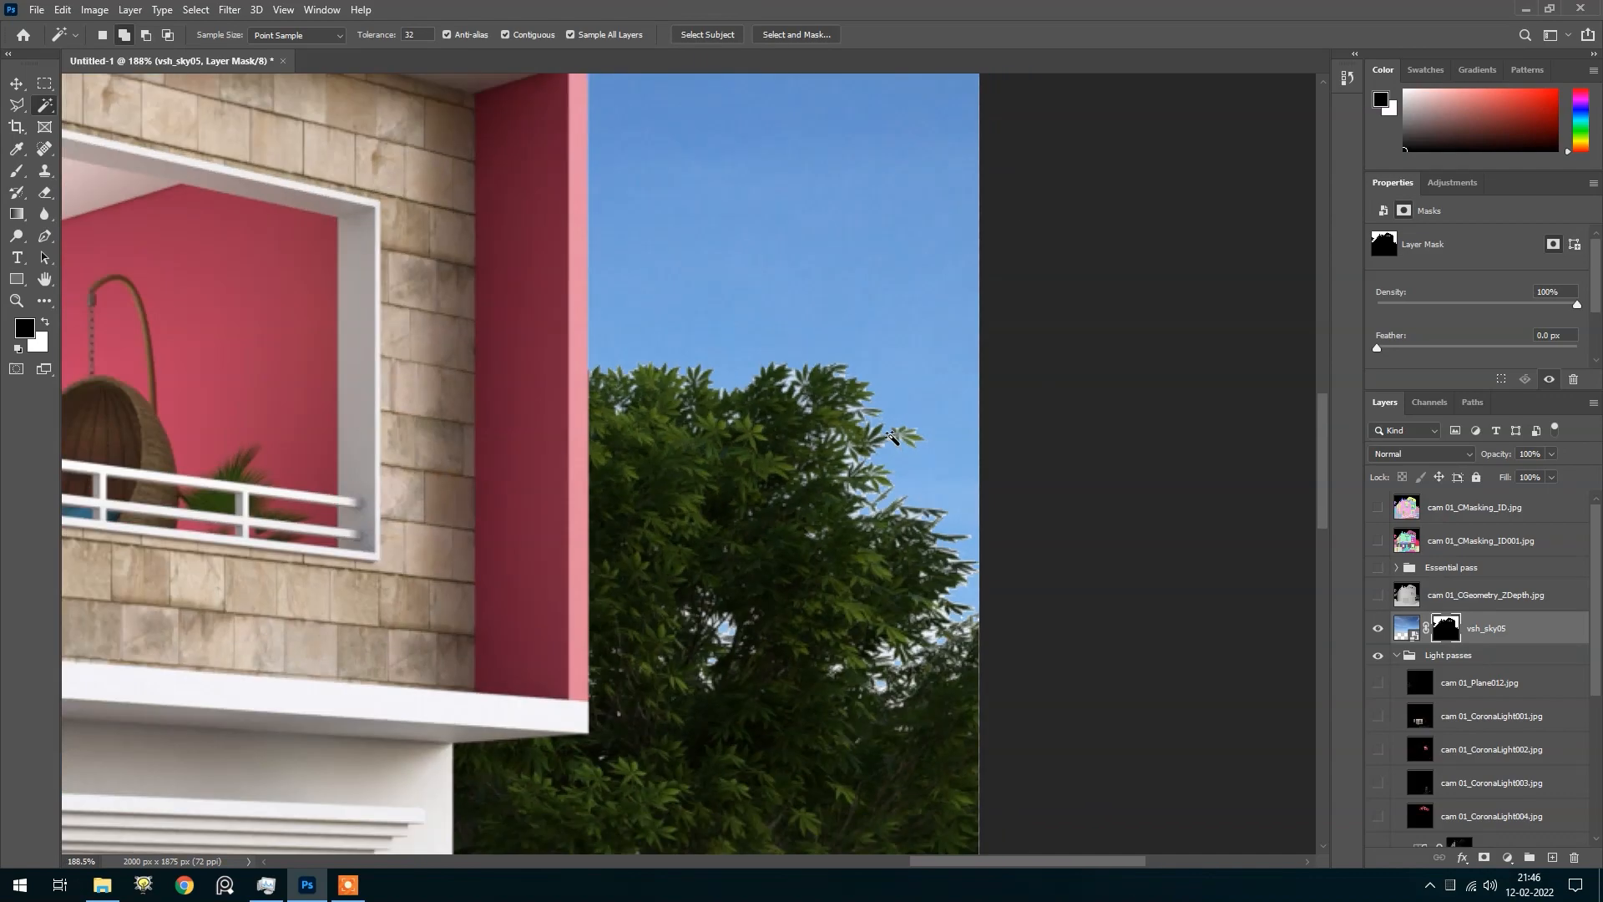
scroll(881, 492, down, 5)
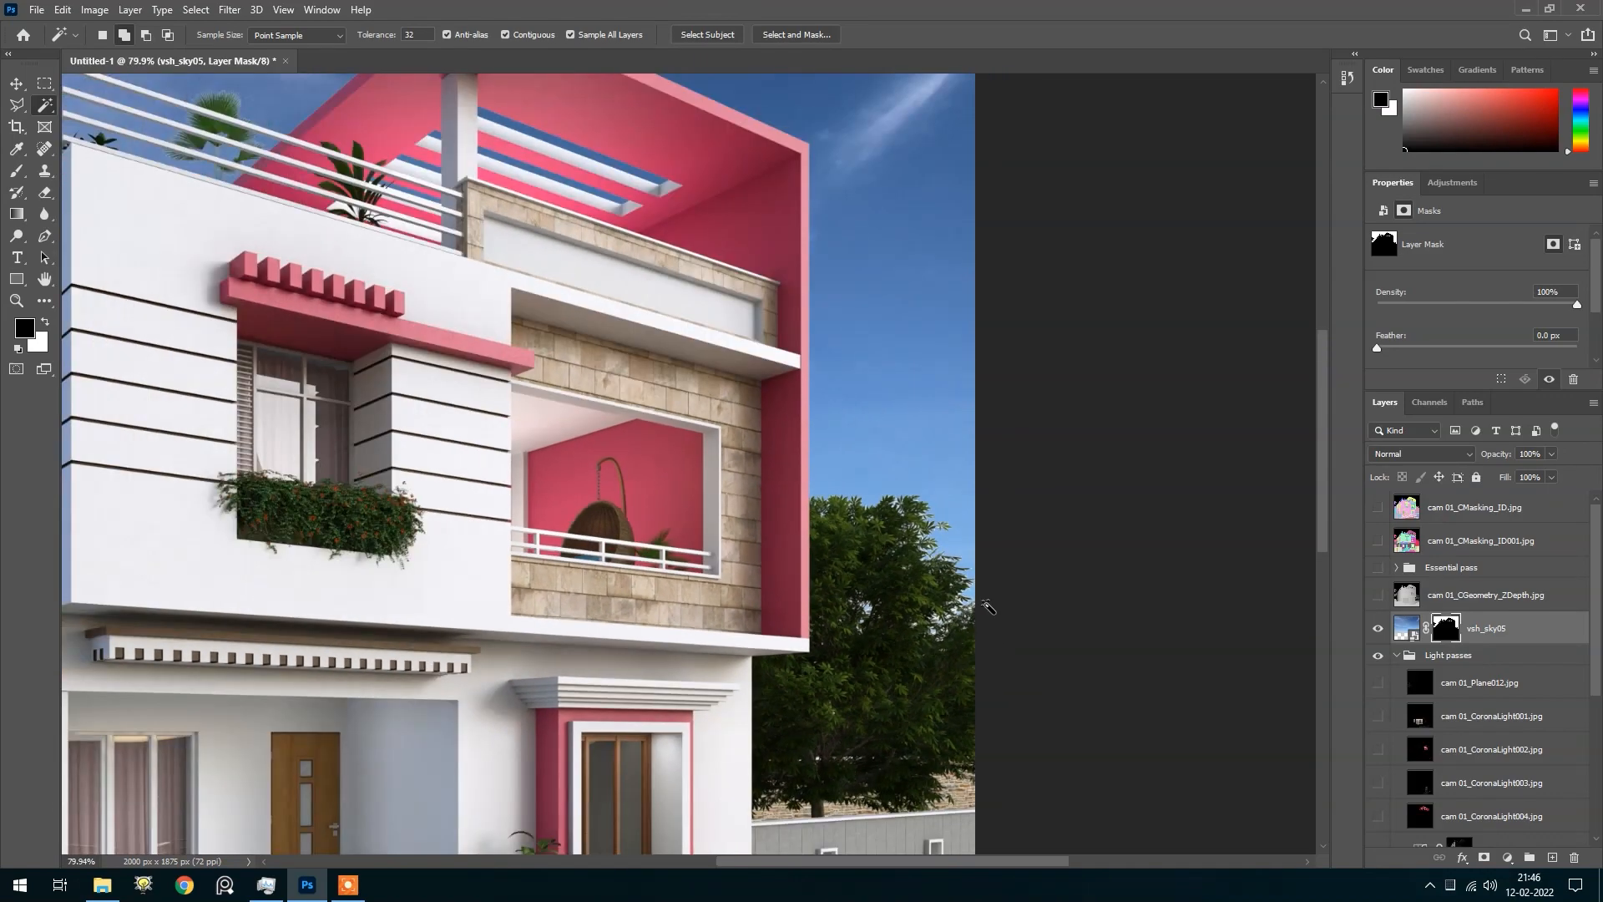
scroll(981, 605, up, 3)
scroll(933, 659, up, 4)
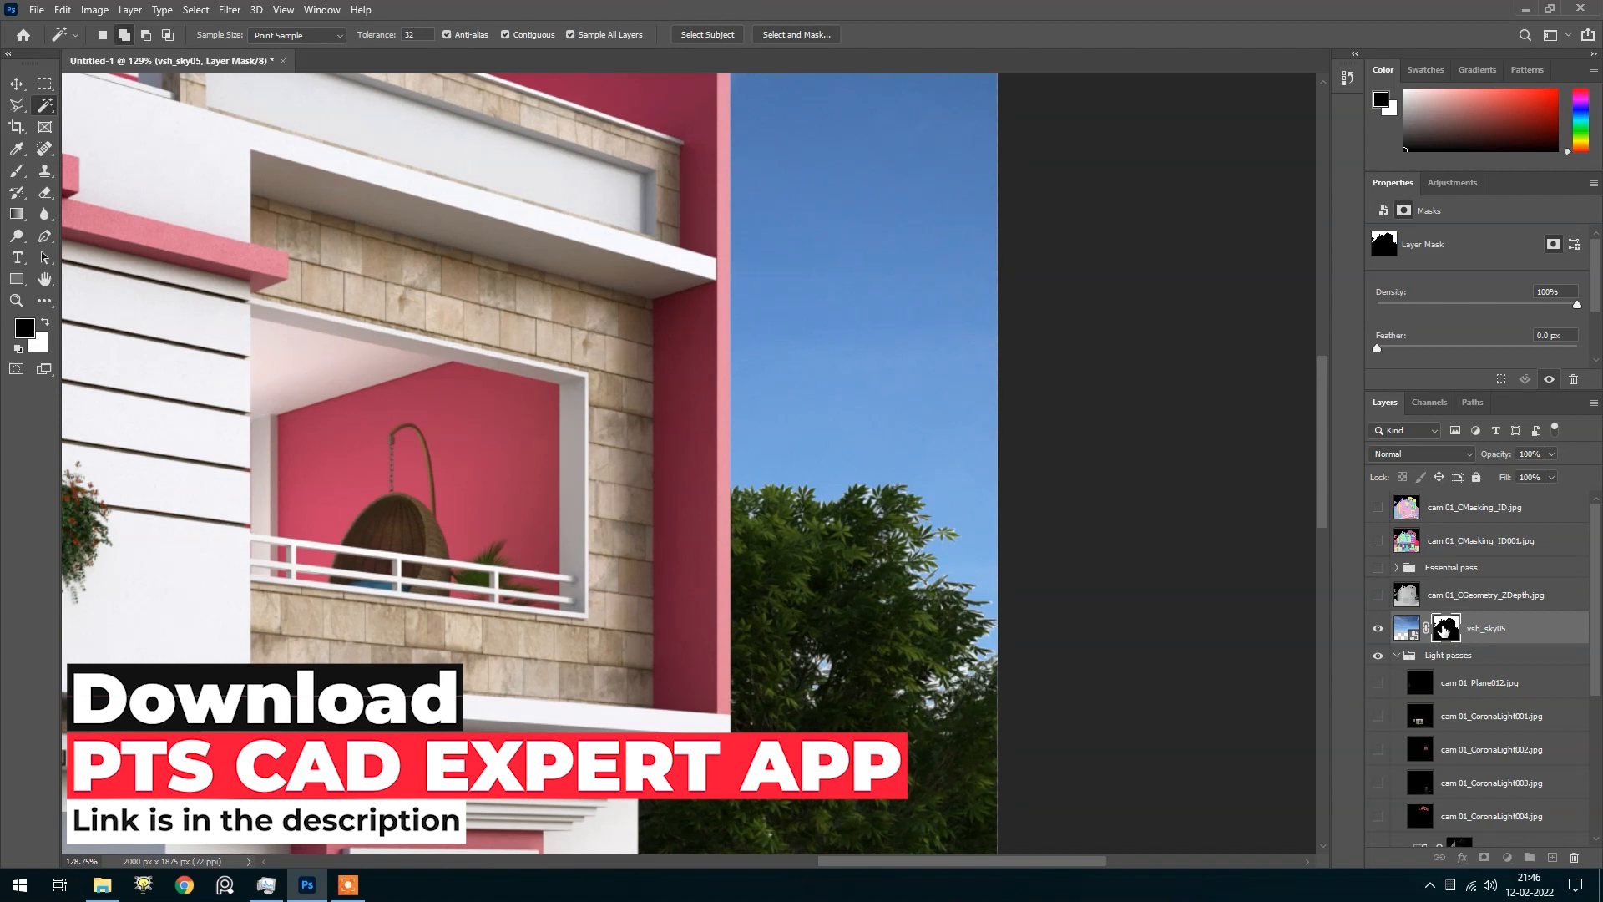
click(229, 10)
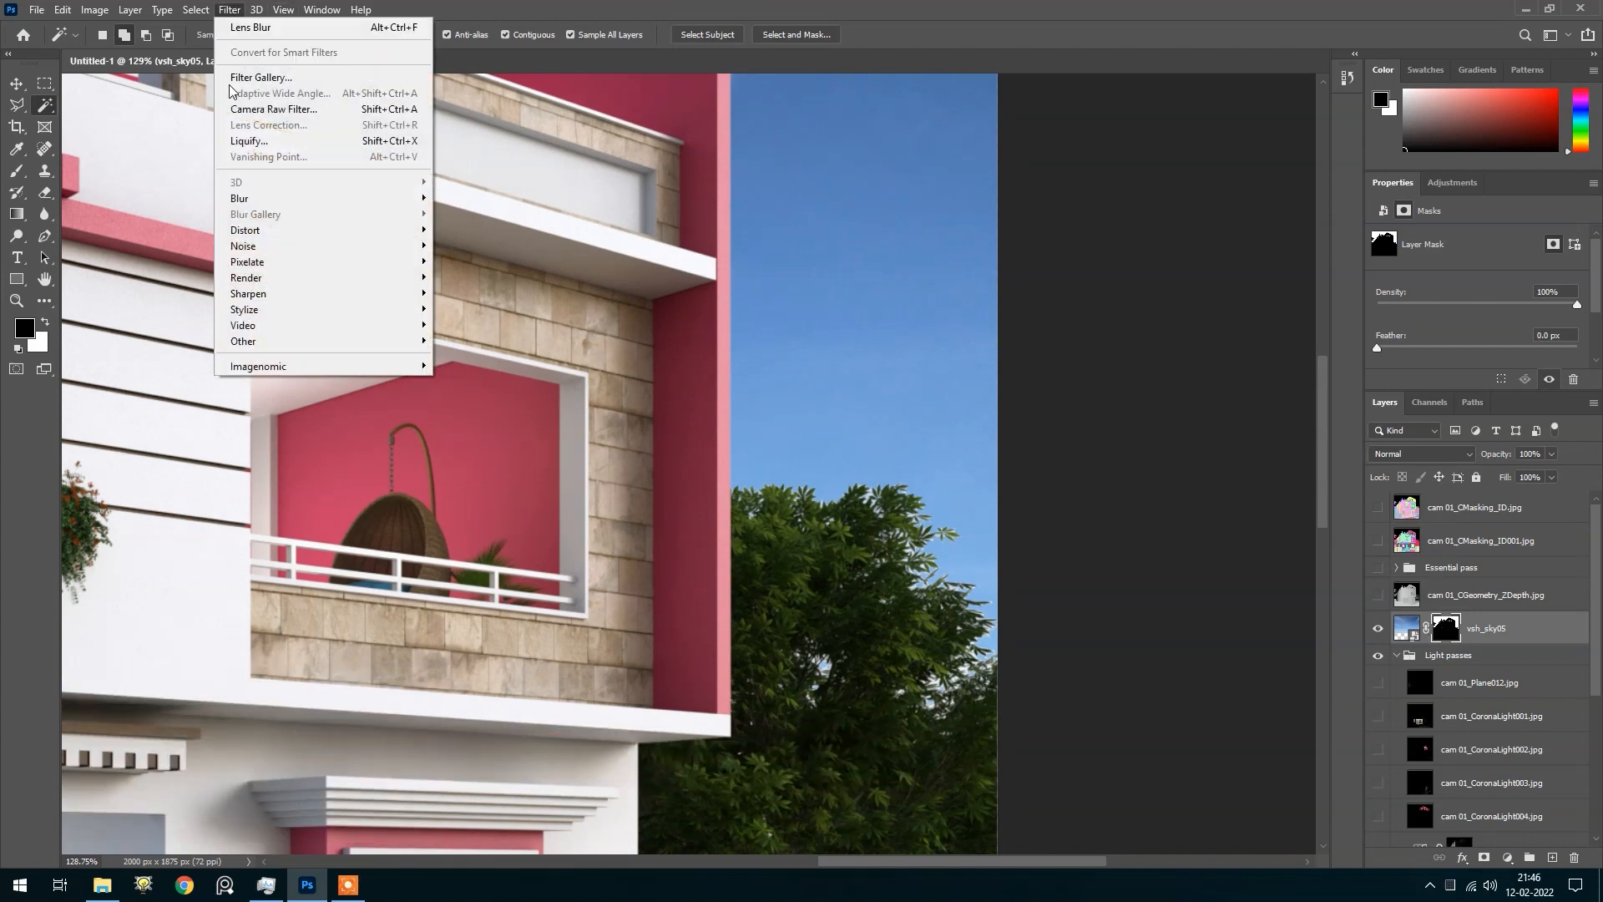
mouse_move(259, 344)
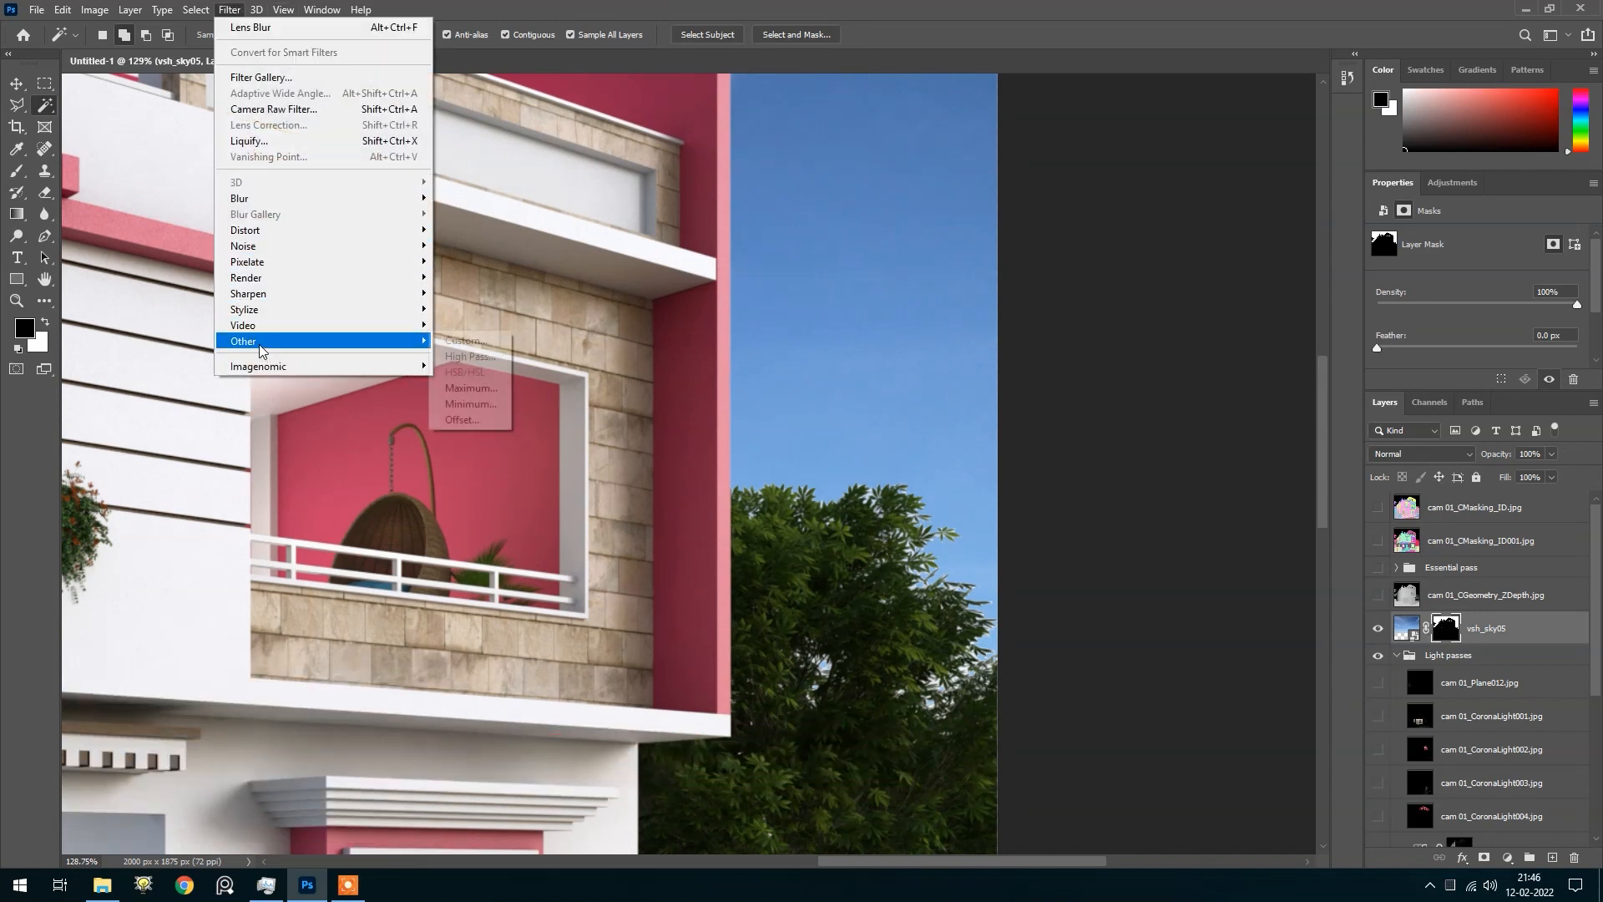
click(465, 389)
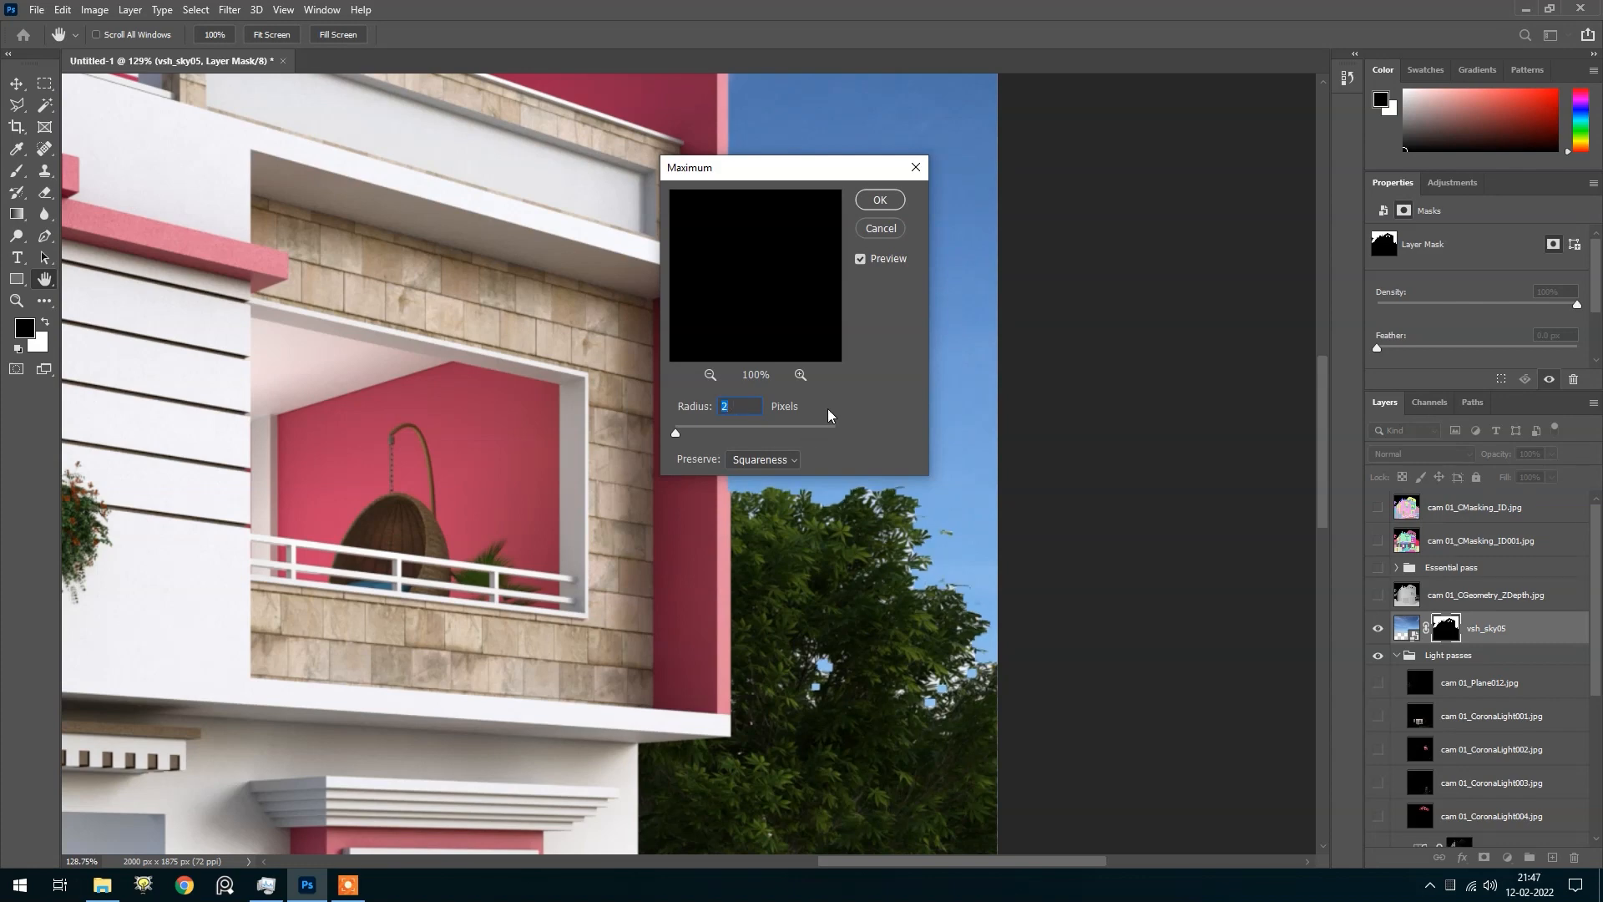
click(878, 216)
Examine the sky mask's edges around the trees, the roof railing and the terrace plants
scroll(918, 376, down, 5)
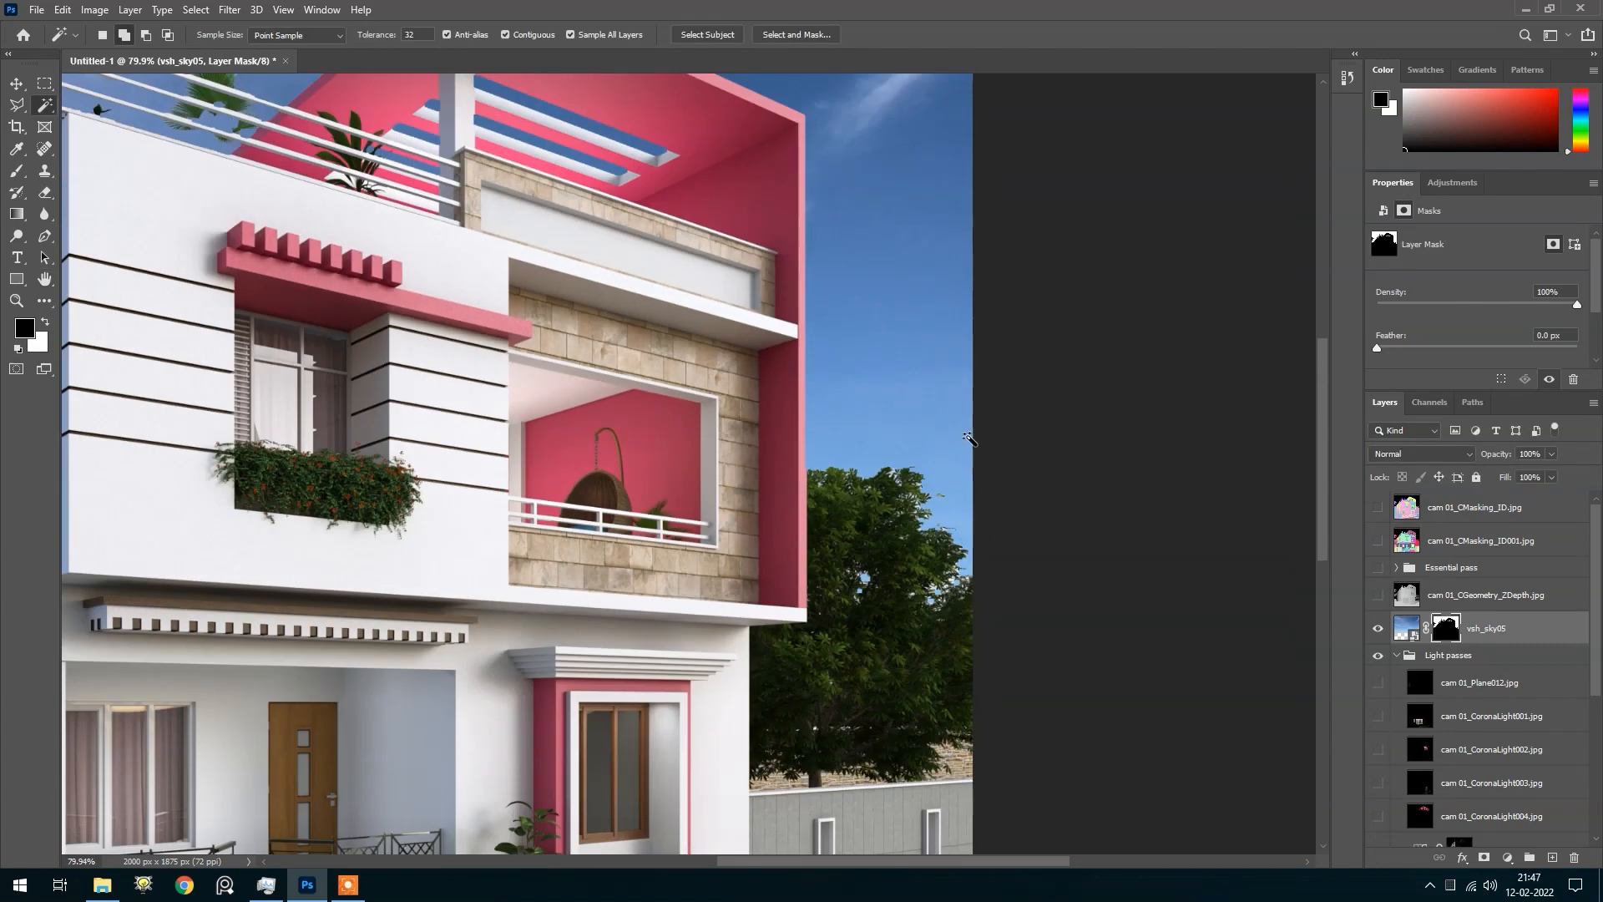
scroll(396, 448, up, 8)
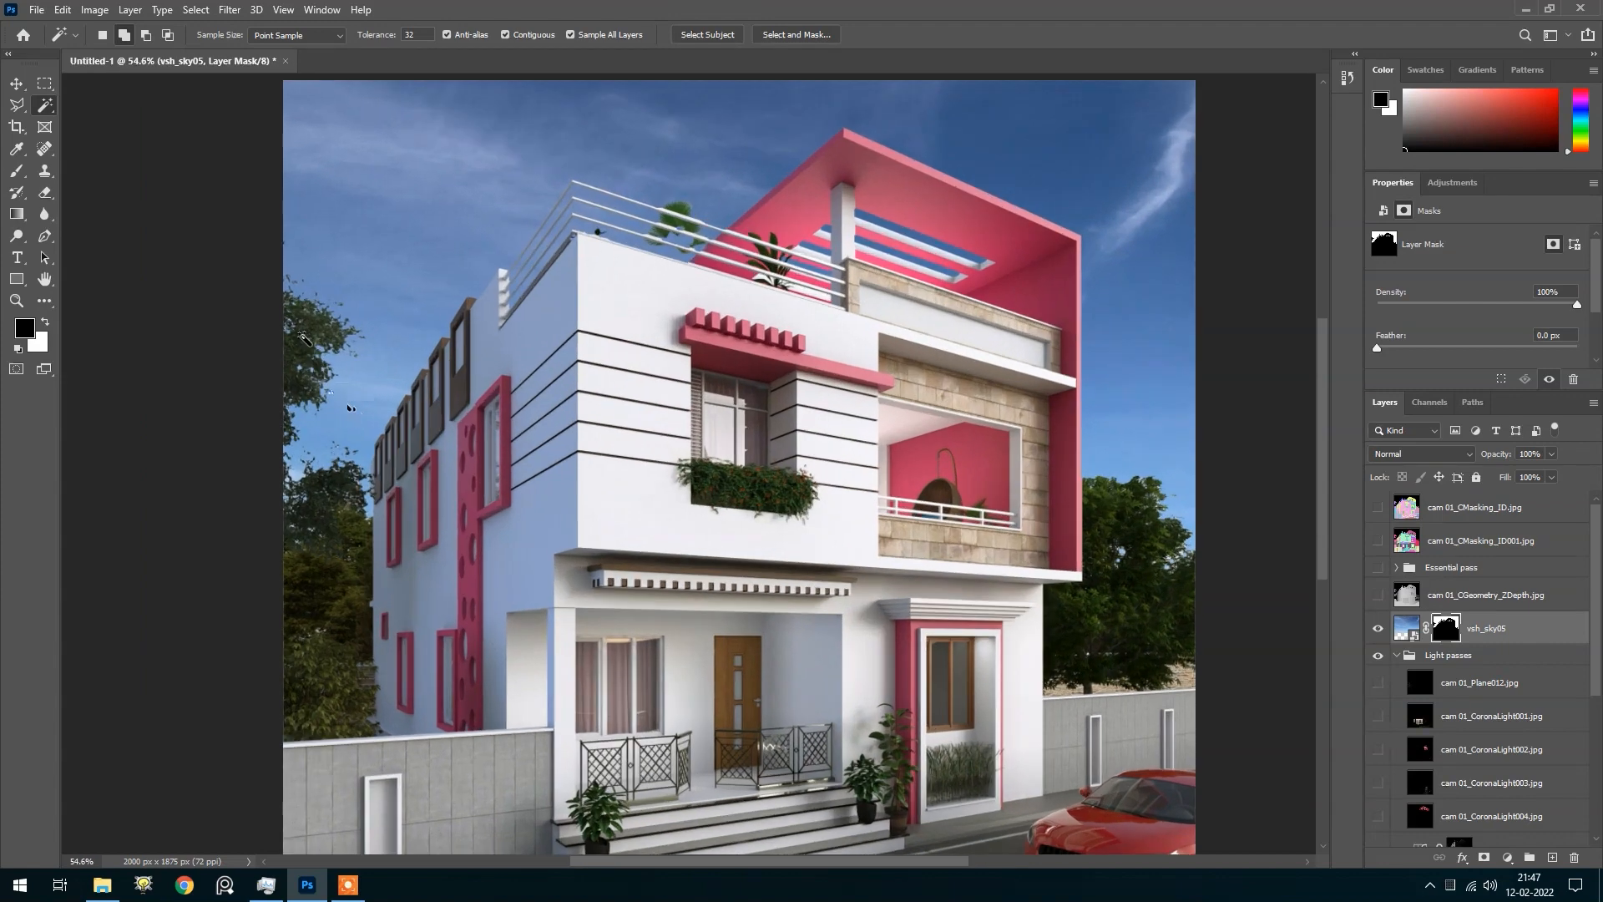
scroll(305, 306, down, 7)
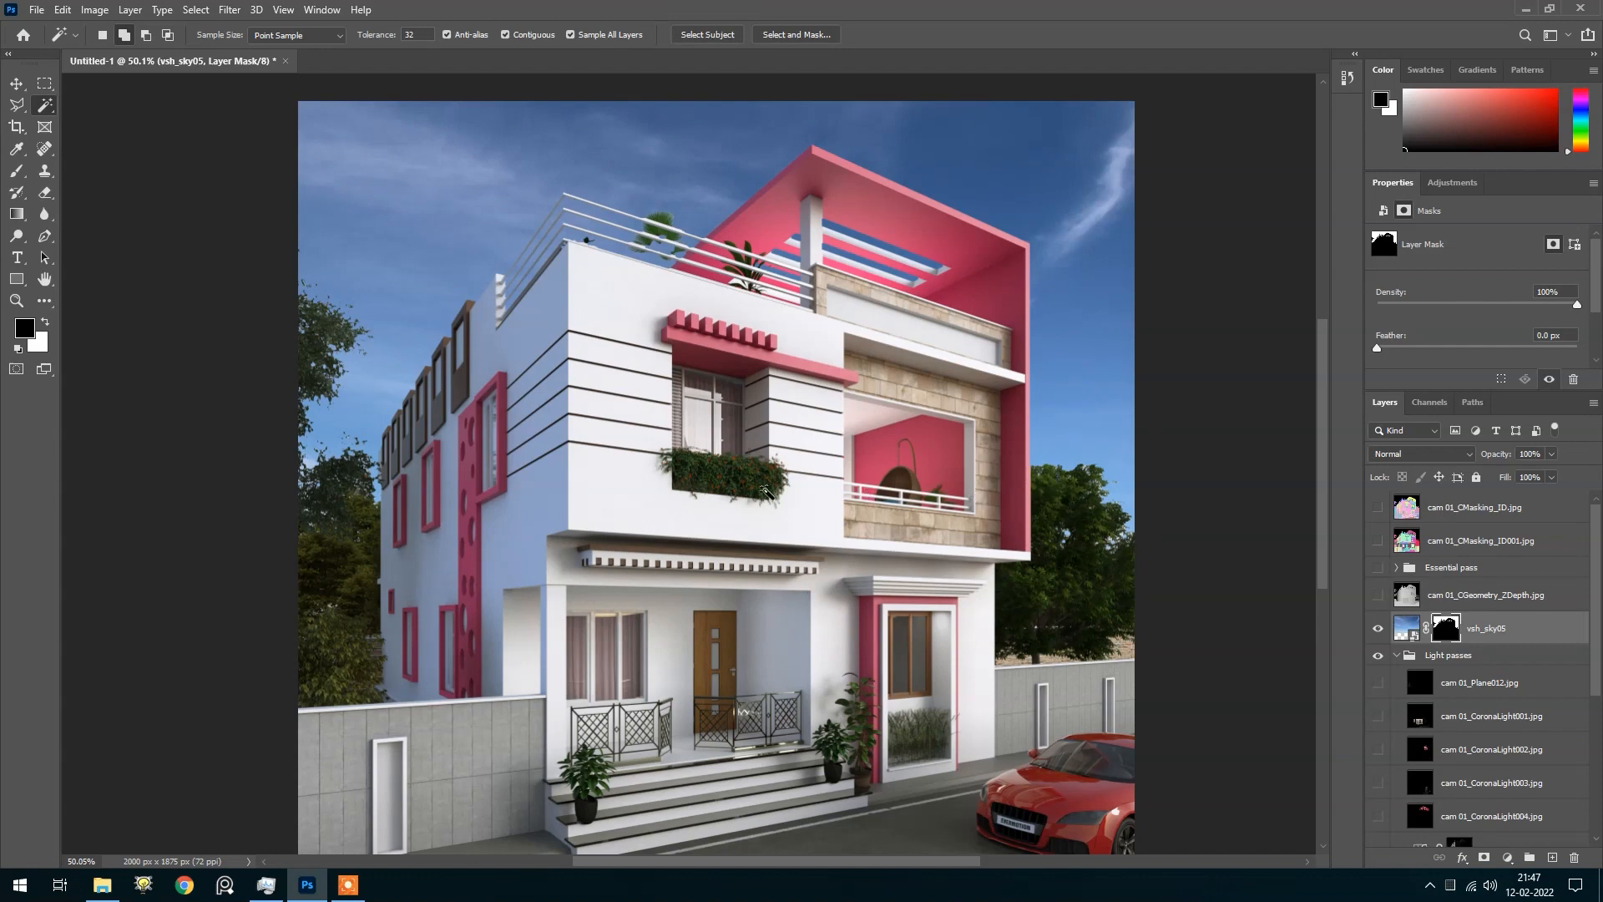
scroll(639, 255, up, 6)
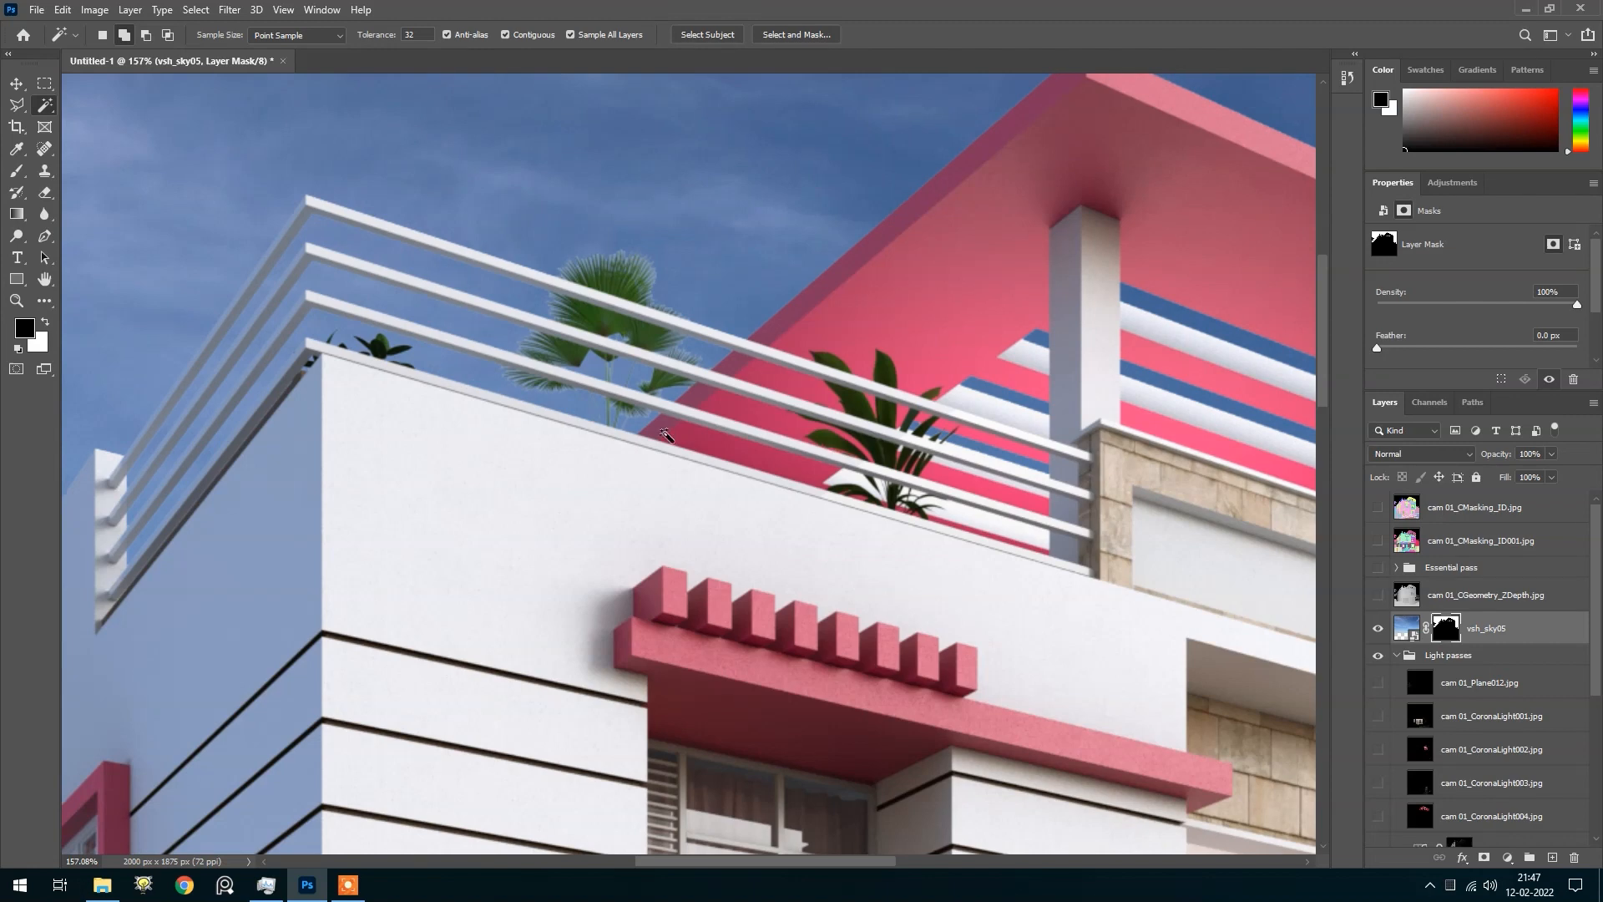
scroll(665, 434, down, 7)
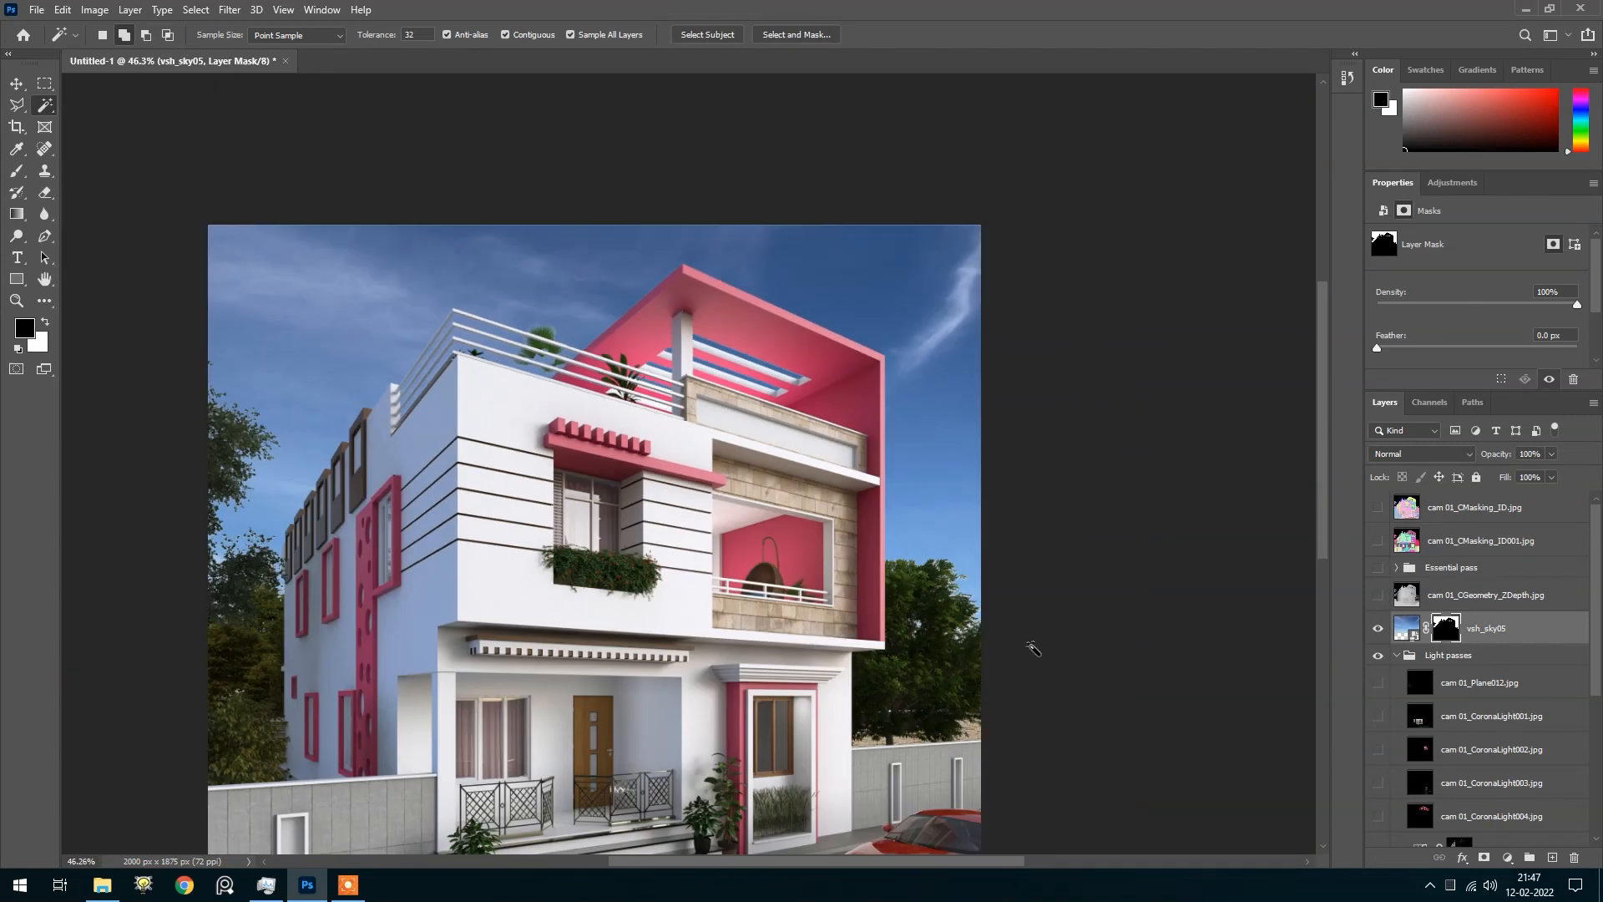
scroll(1032, 648, up, 4)
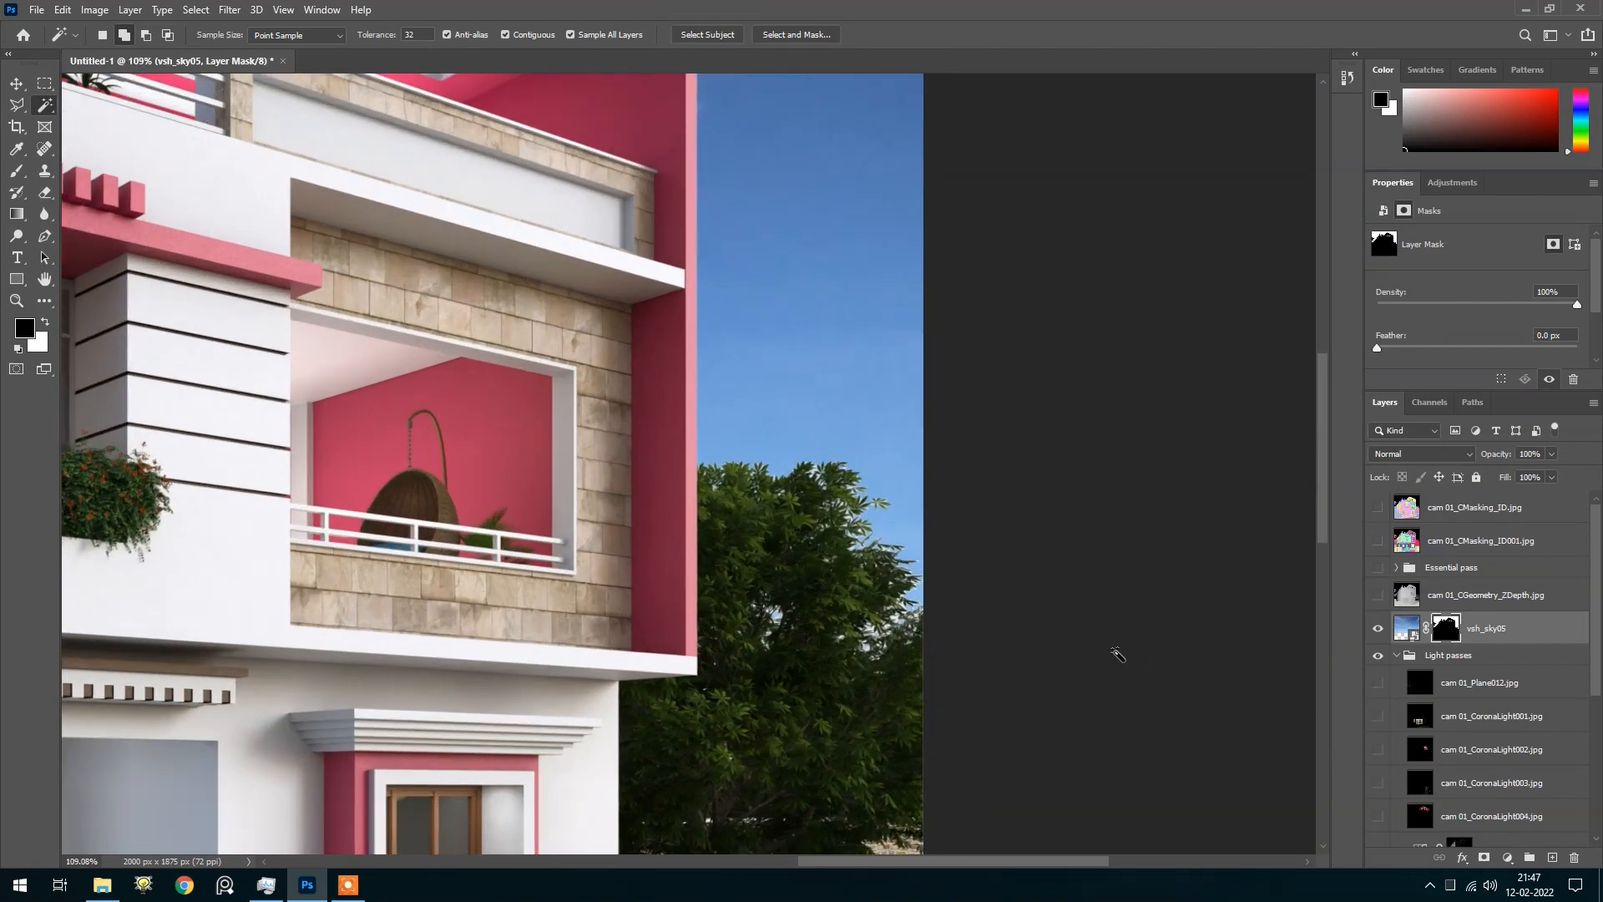
Select a rectangular area around the upper part of the tree on the house's right side with the Marquee tool
key(m)
drag(698, 431, 1052, 714)
scroll(1121, 615, down, 2)
scroll(1121, 614, down, 2)
scroll(365, 418, up, 2)
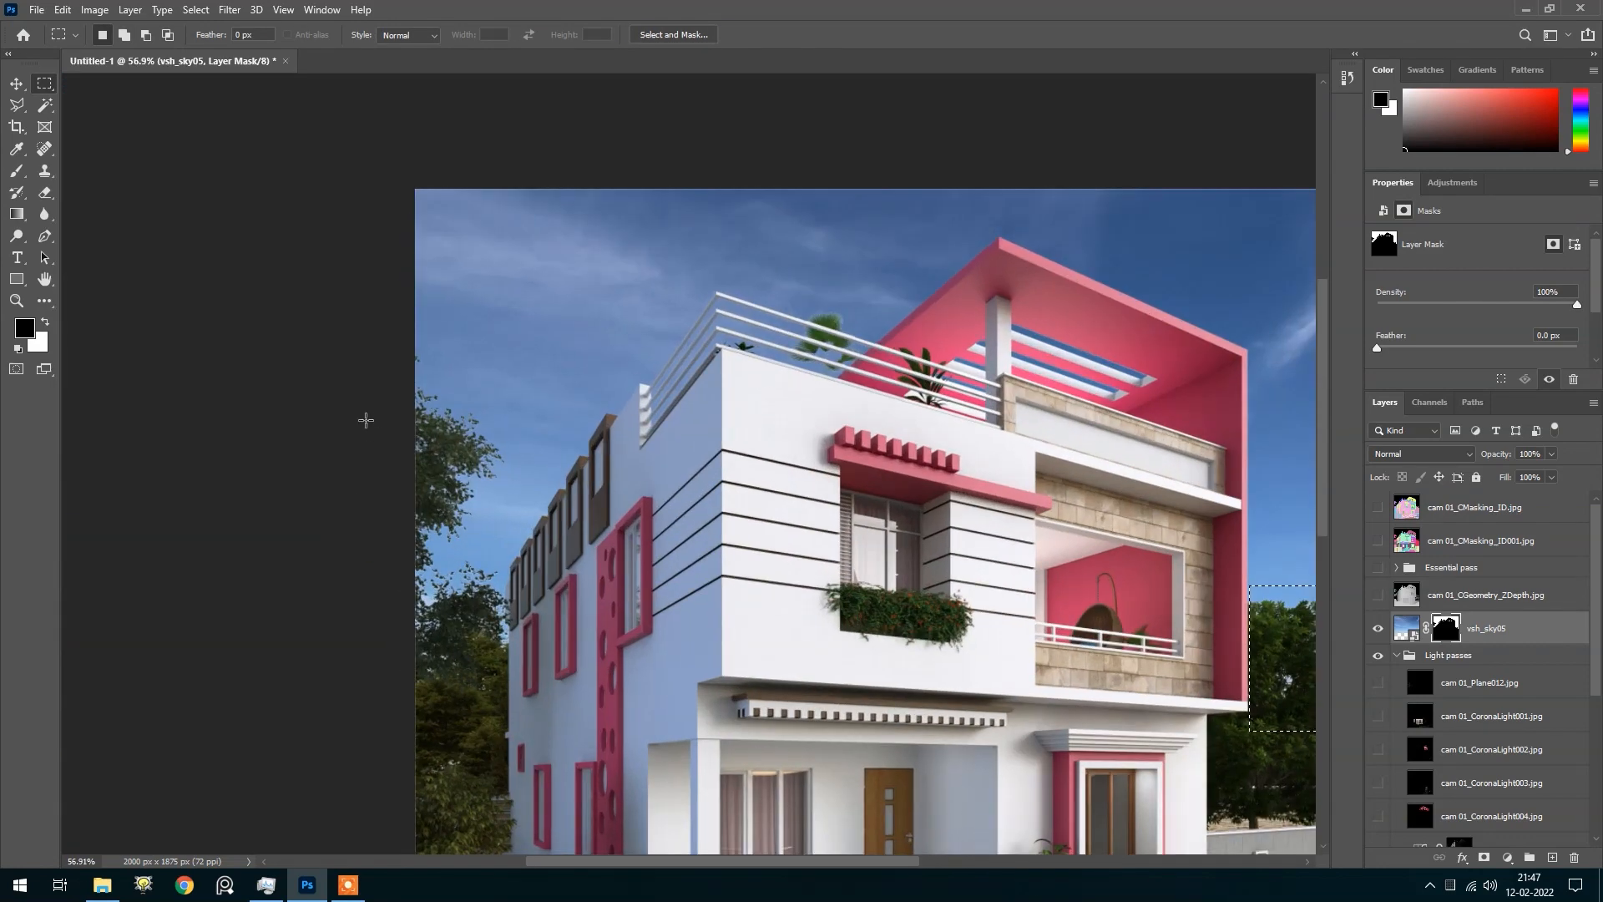
scroll(419, 556, up, 1)
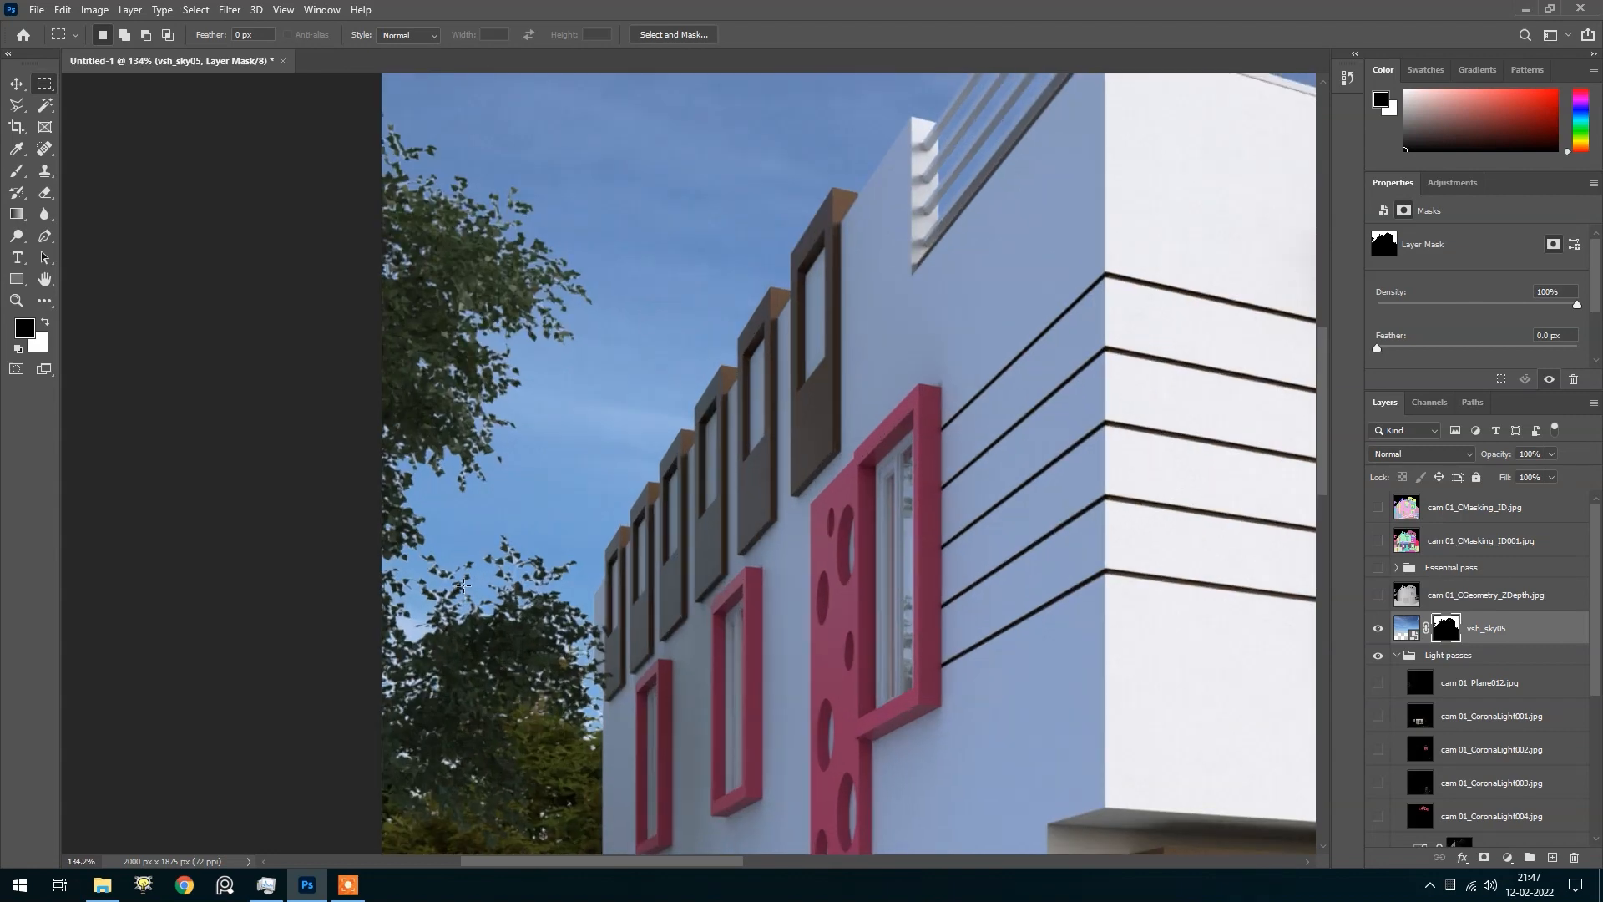
scroll(223, 555, down, 3)
scroll(886, 626, up, 1)
scroll(753, 548, up, 4)
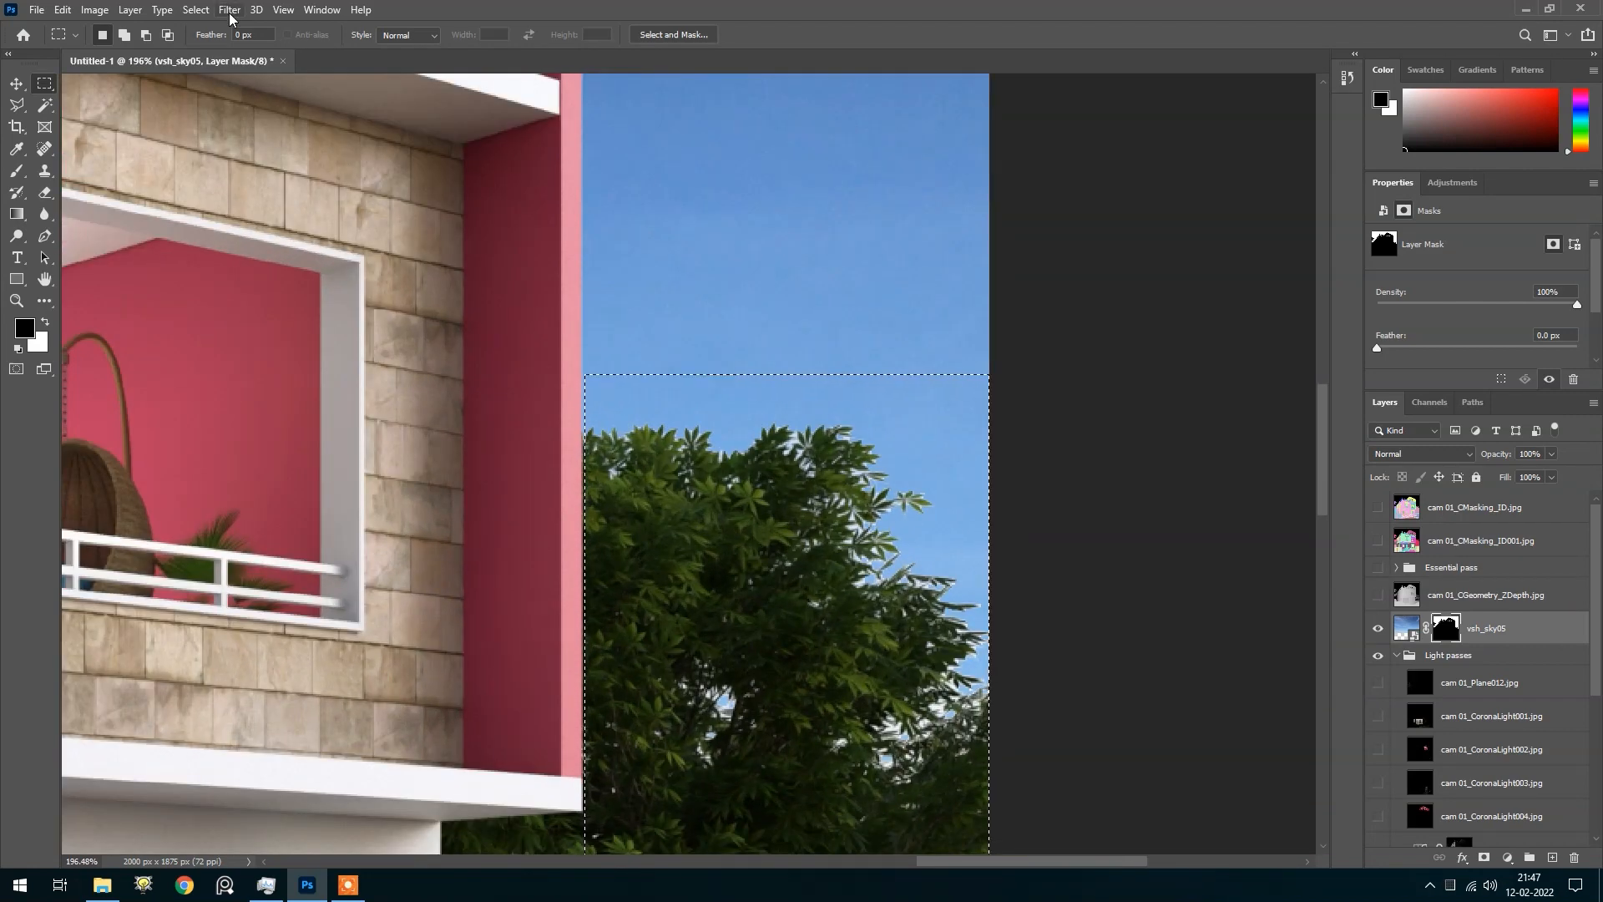
Apply the Maximum filter with a 2-pixel radius and Squareness to the sky mask within the selected right-hand tree area
click(230, 10)
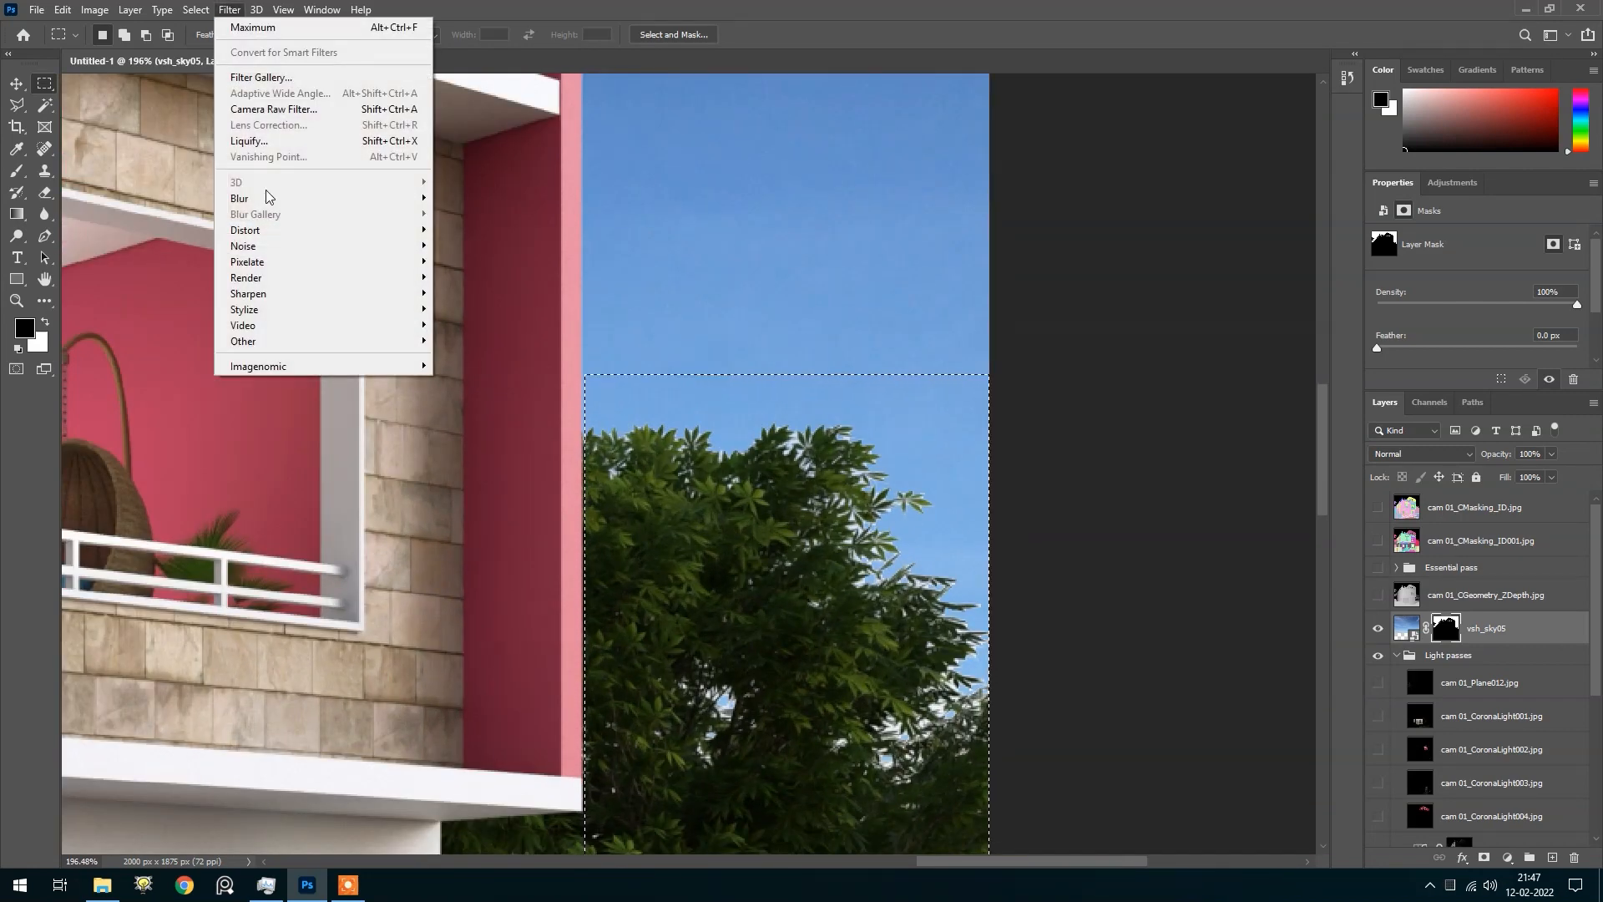
mouse_move(401, 342)
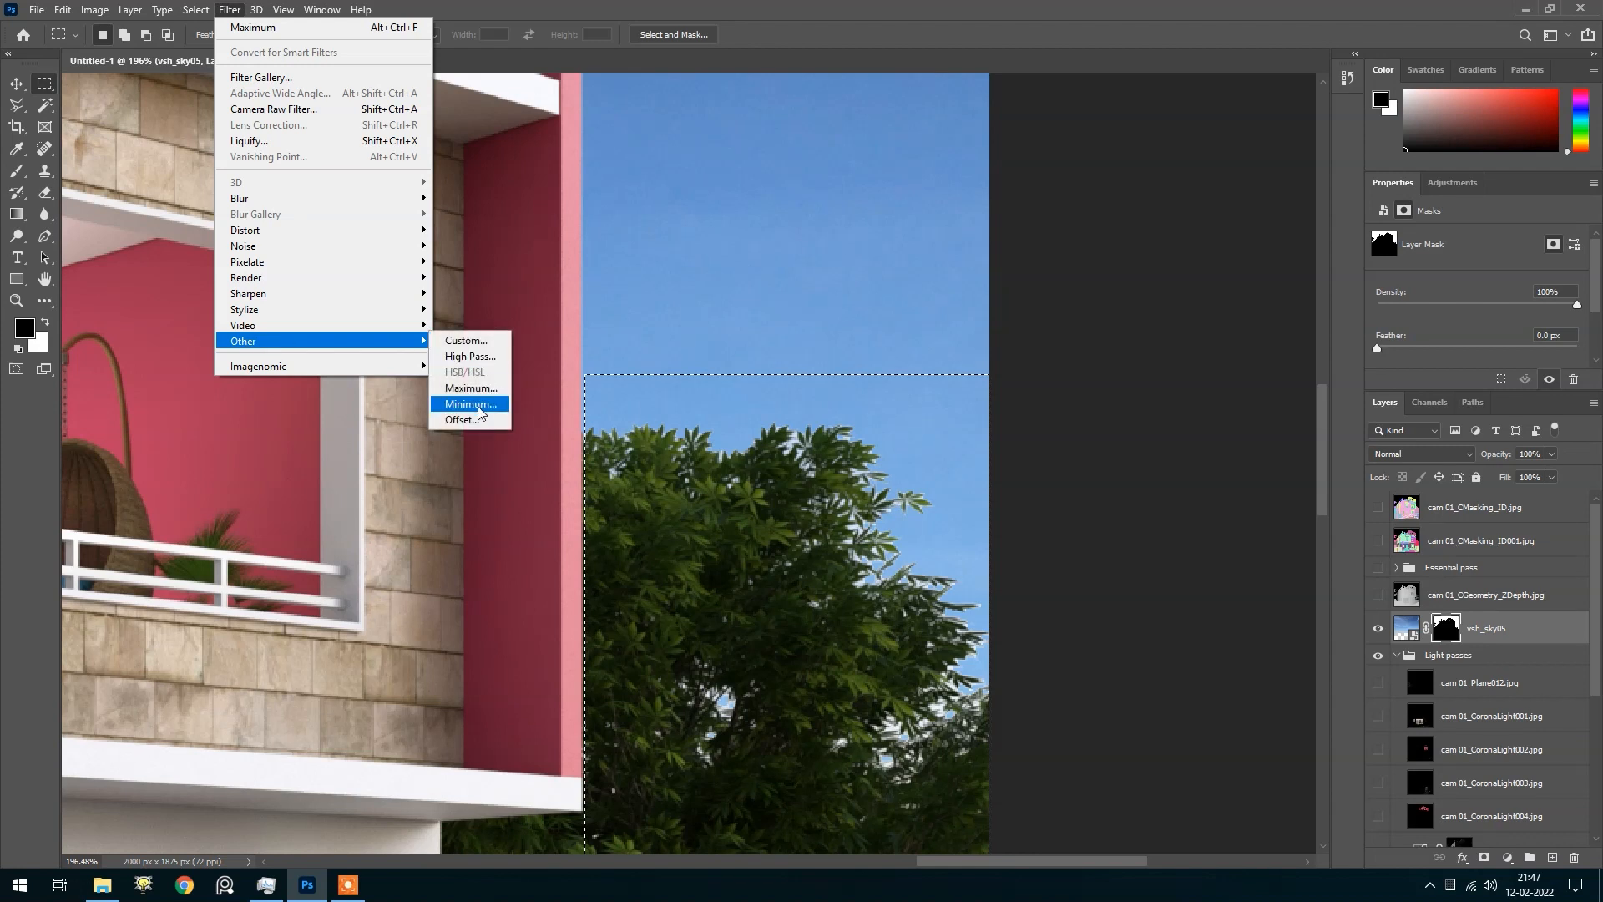
click(471, 389)
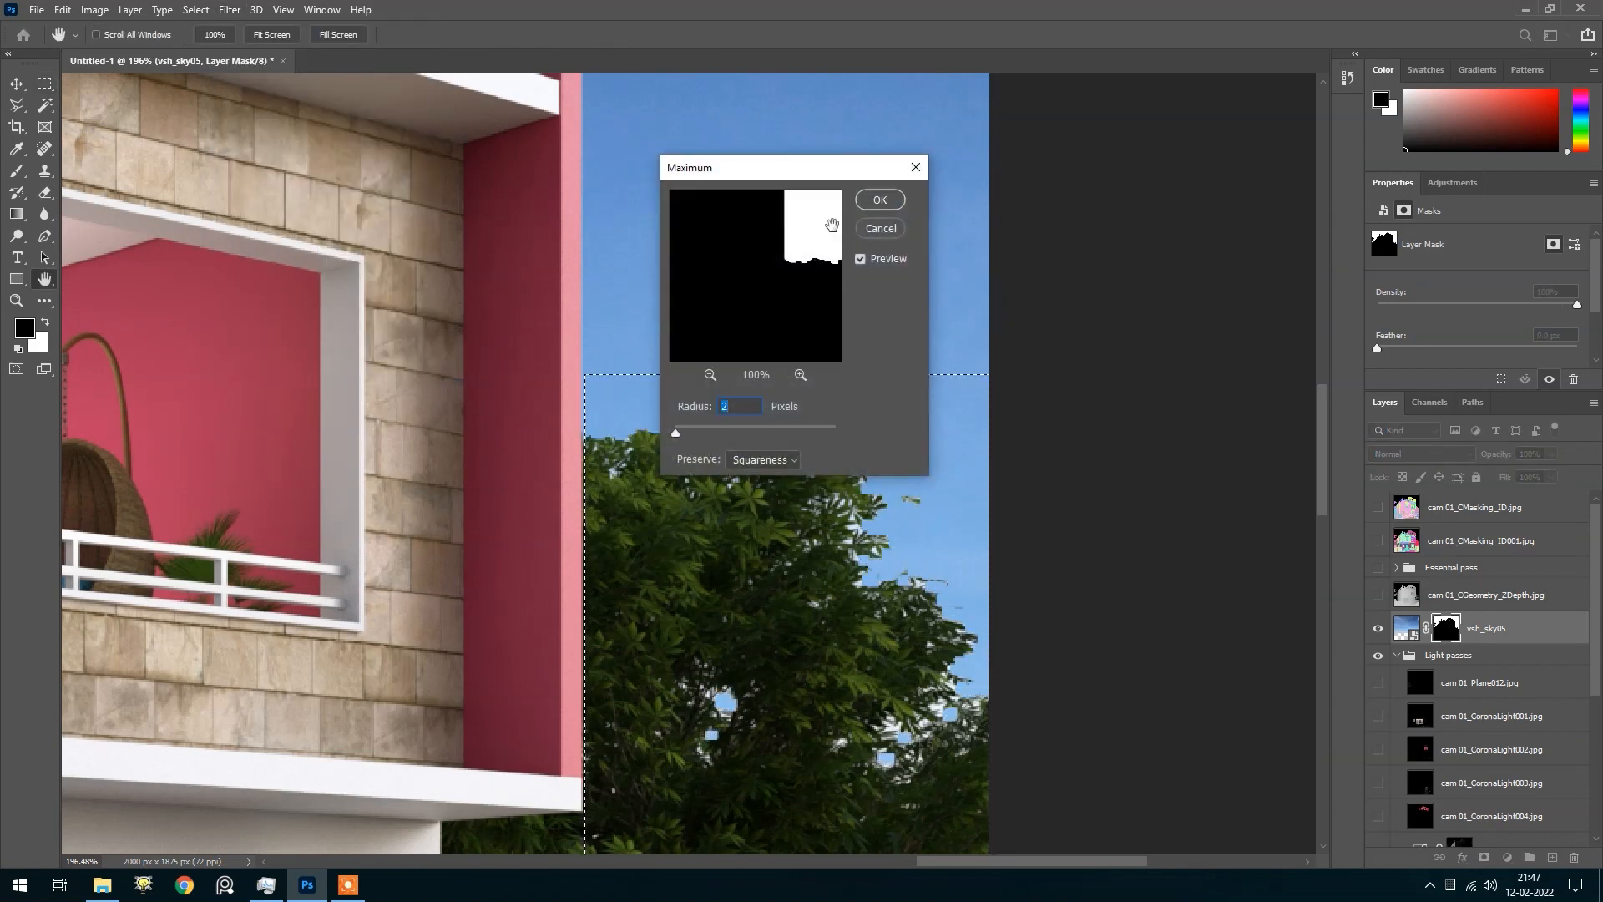
click(880, 200)
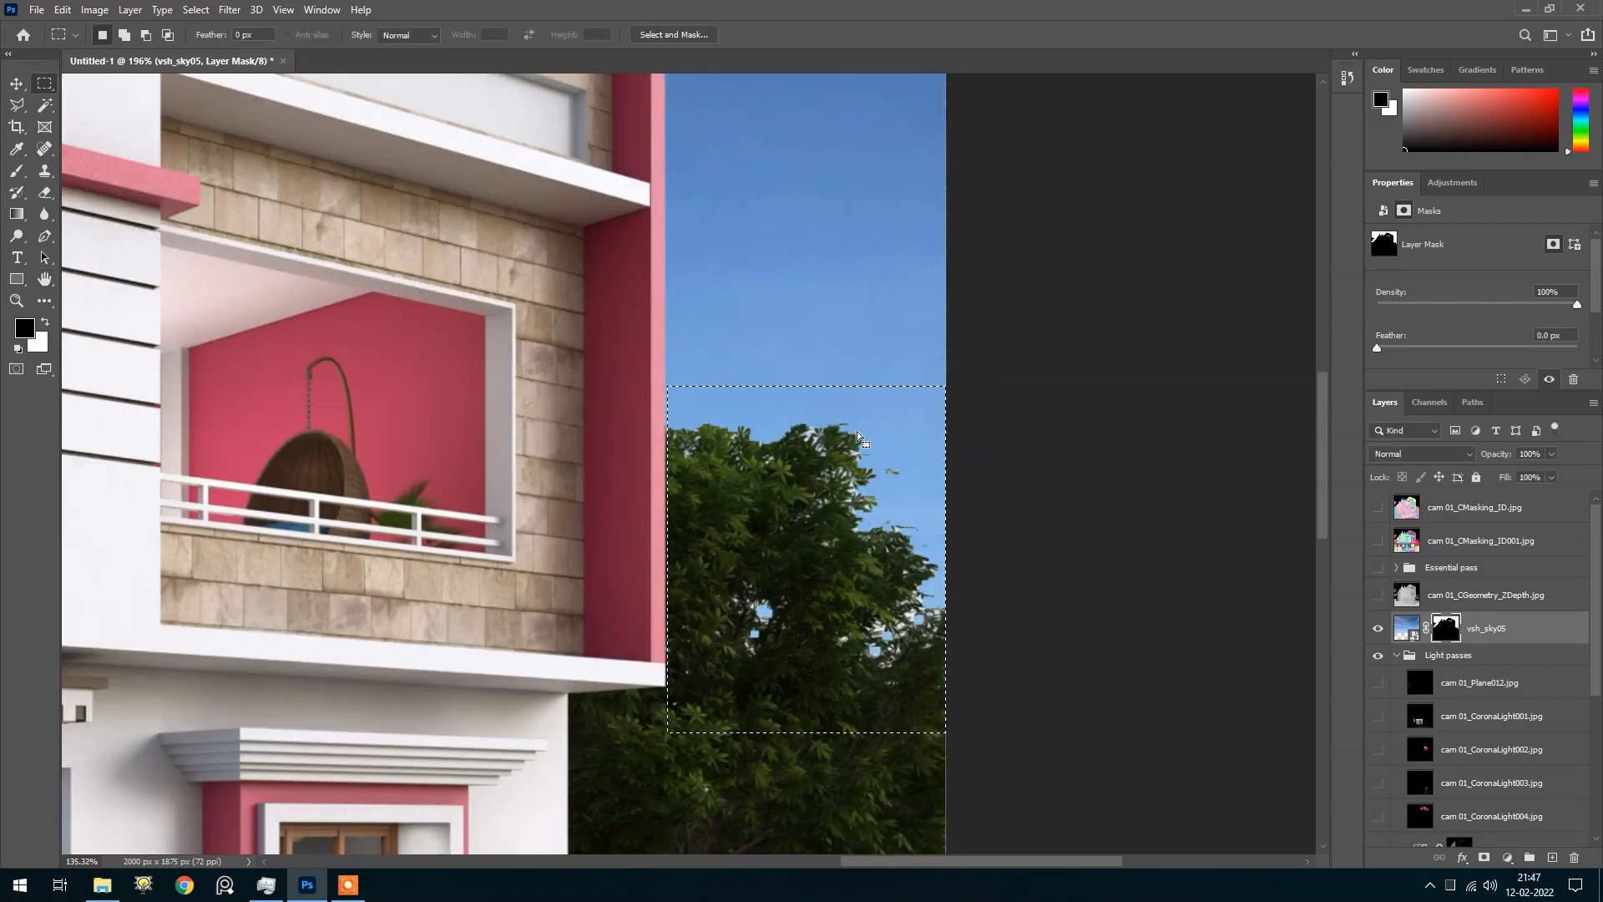
Select a rectangular area around the upper tree at the render's left edge with the Marquee tool
scroll(885, 457, down, 5)
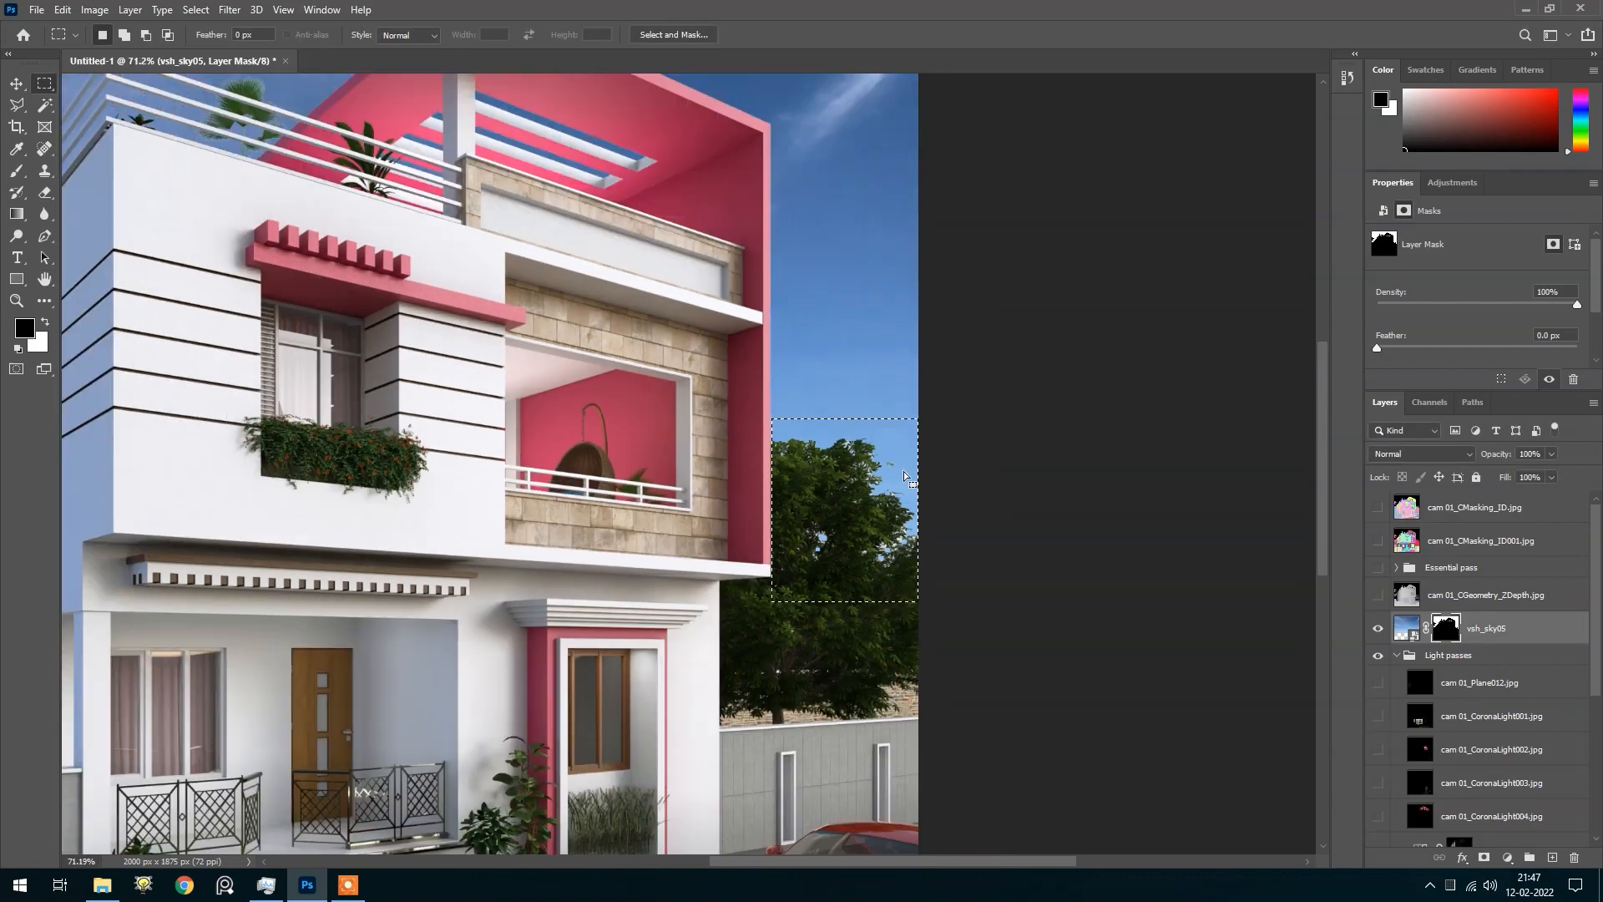
scroll(526, 209, up, 3)
scroll(338, 215, up, 3)
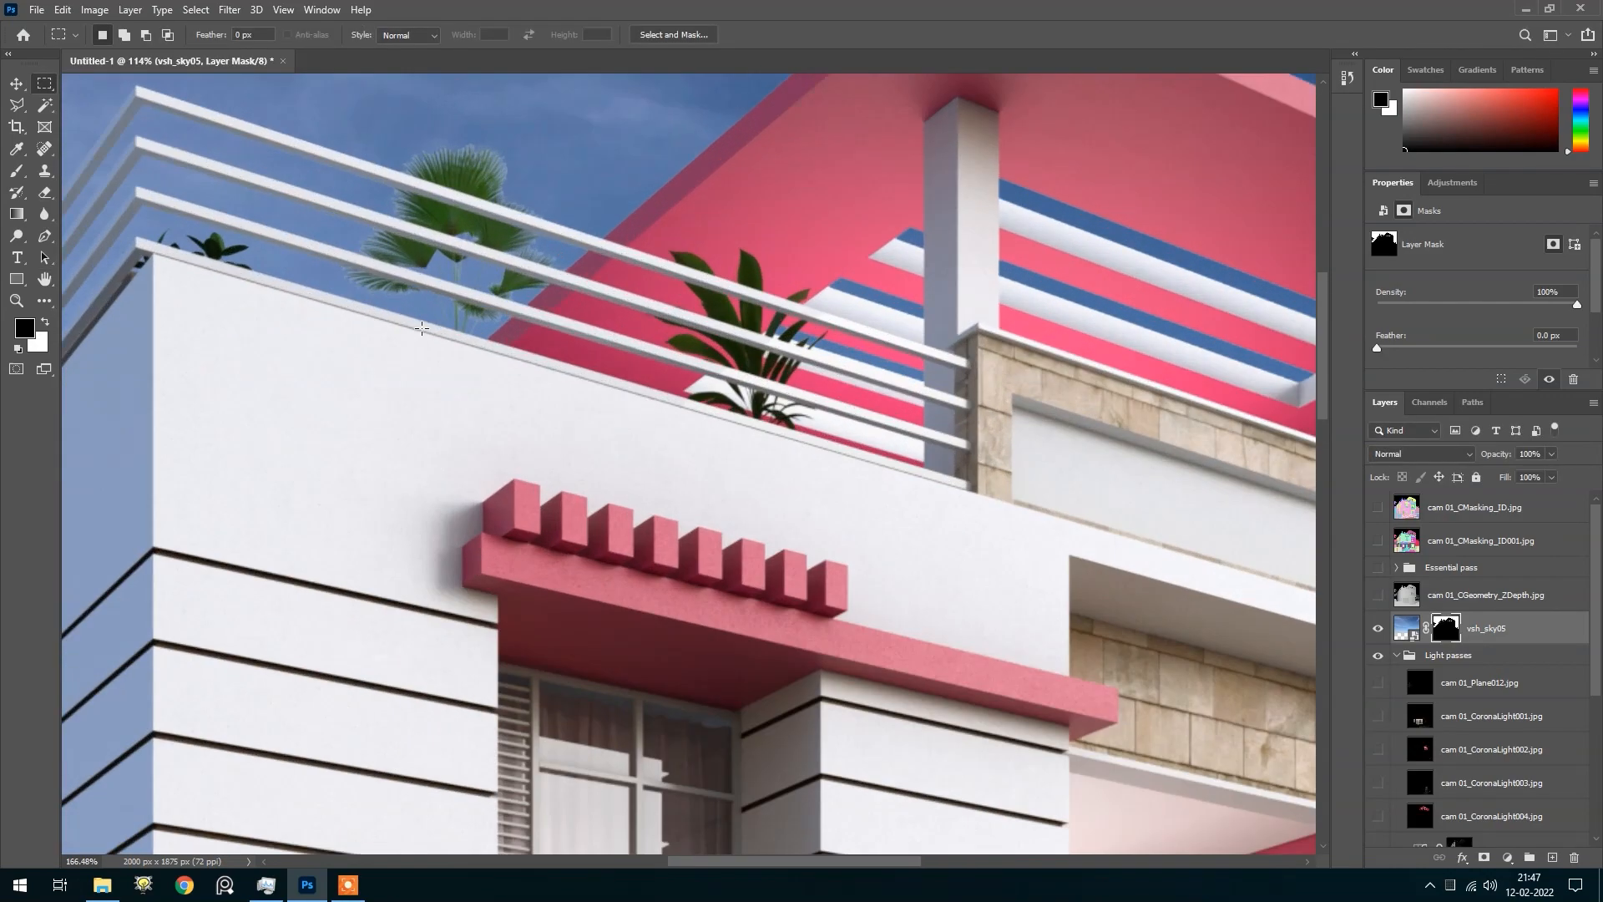
scroll(468, 334, down, 4)
scroll(677, 297, down, 3)
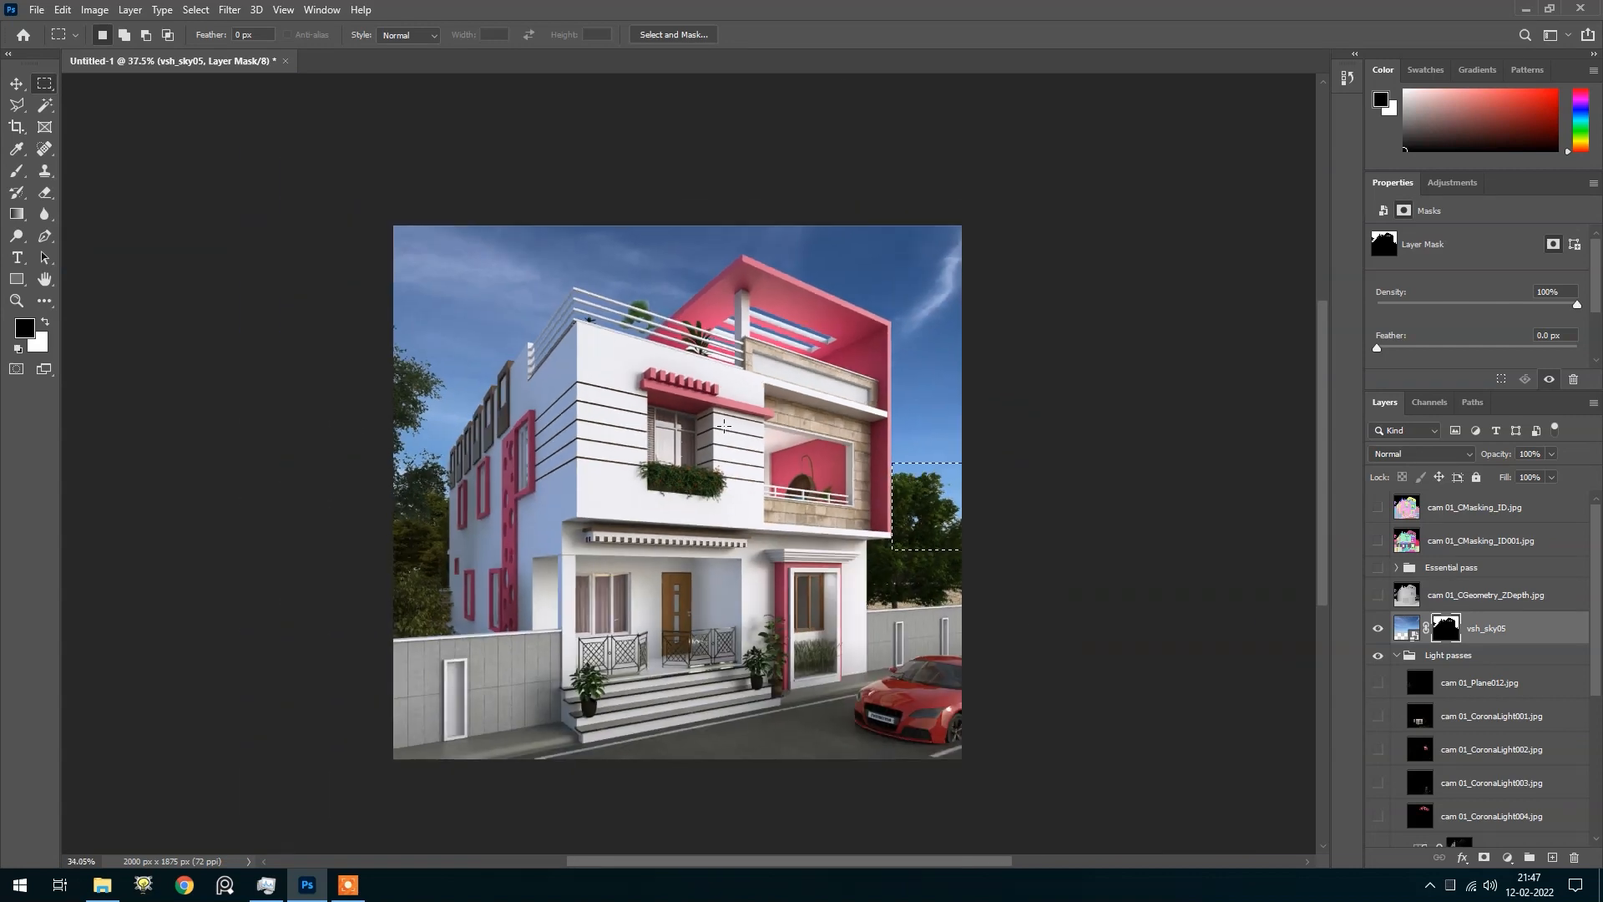
drag(394, 331, 451, 448)
scroll(433, 414, up, 10)
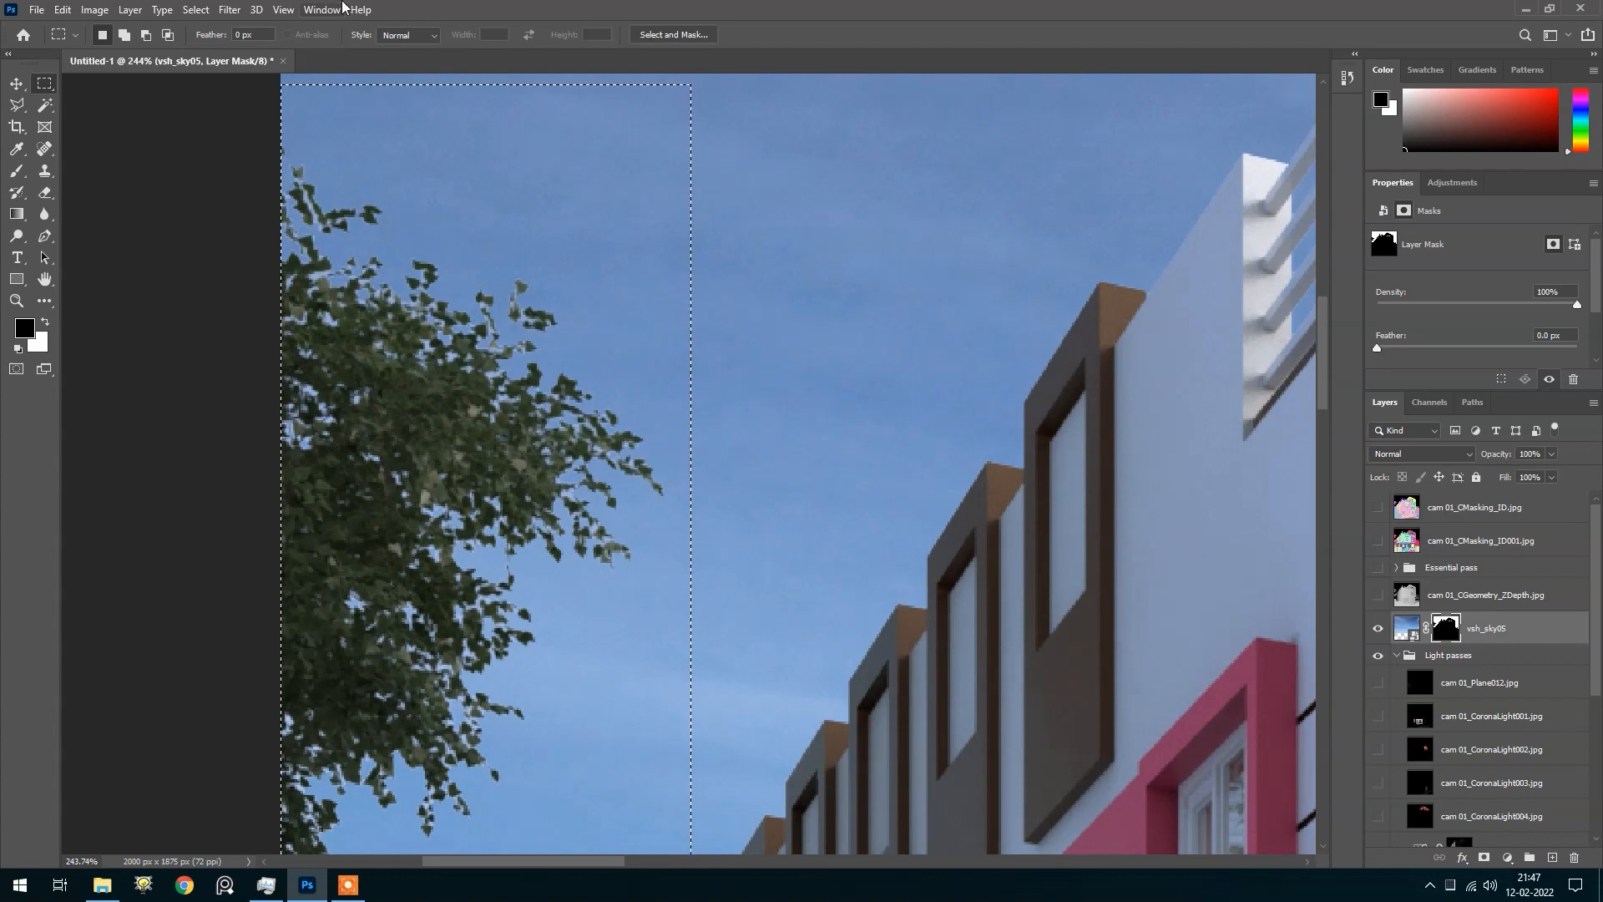
Try the Maximum filter with a 1-pixel radius on the sky mask within the selected left-hand tree area
click(230, 9)
mouse_move(285, 340)
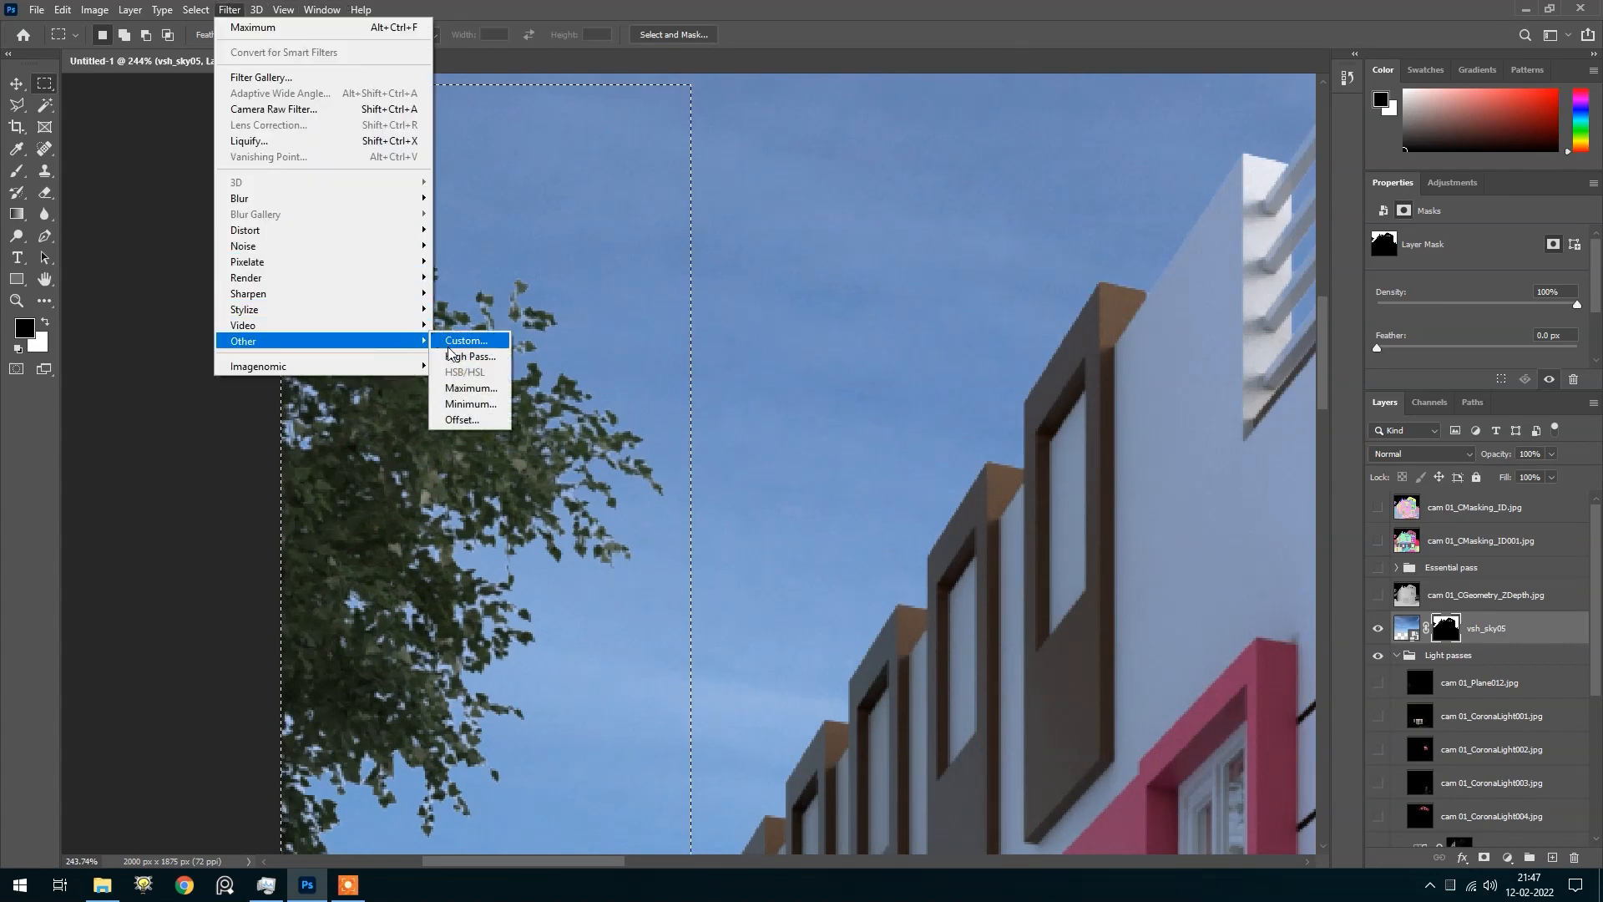
click(457, 389)
key(Down)
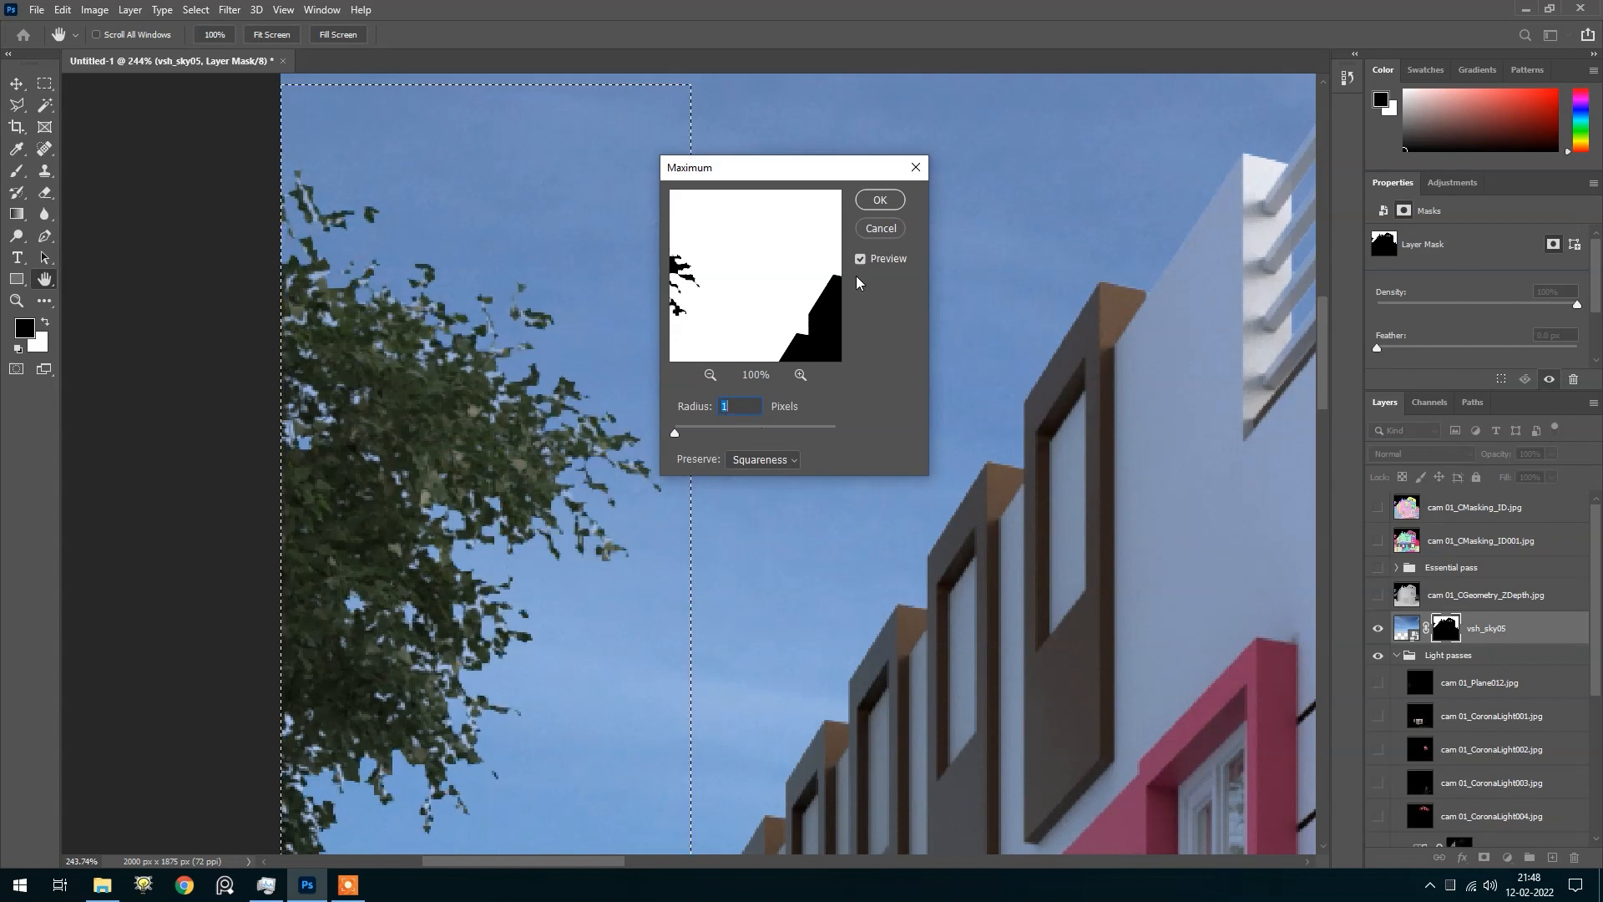
click(875, 227)
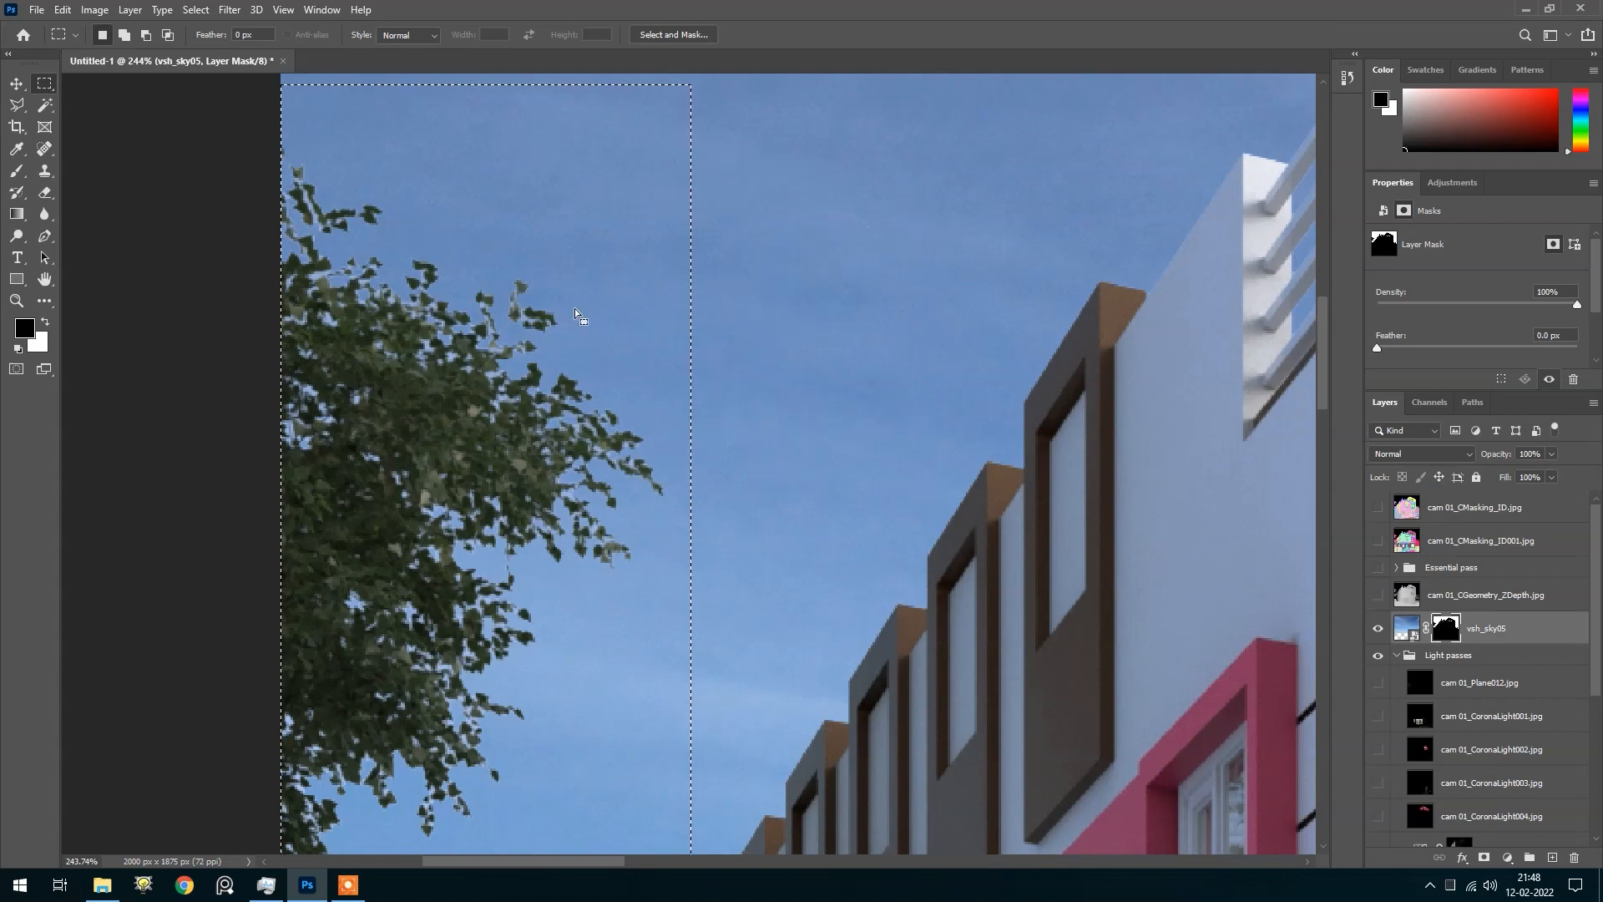
Examine the whole render with the replaced sky and review the Curves layers inside the Light passes group
scroll(484, 288, down, 3)
scroll(452, 285, down, 6)
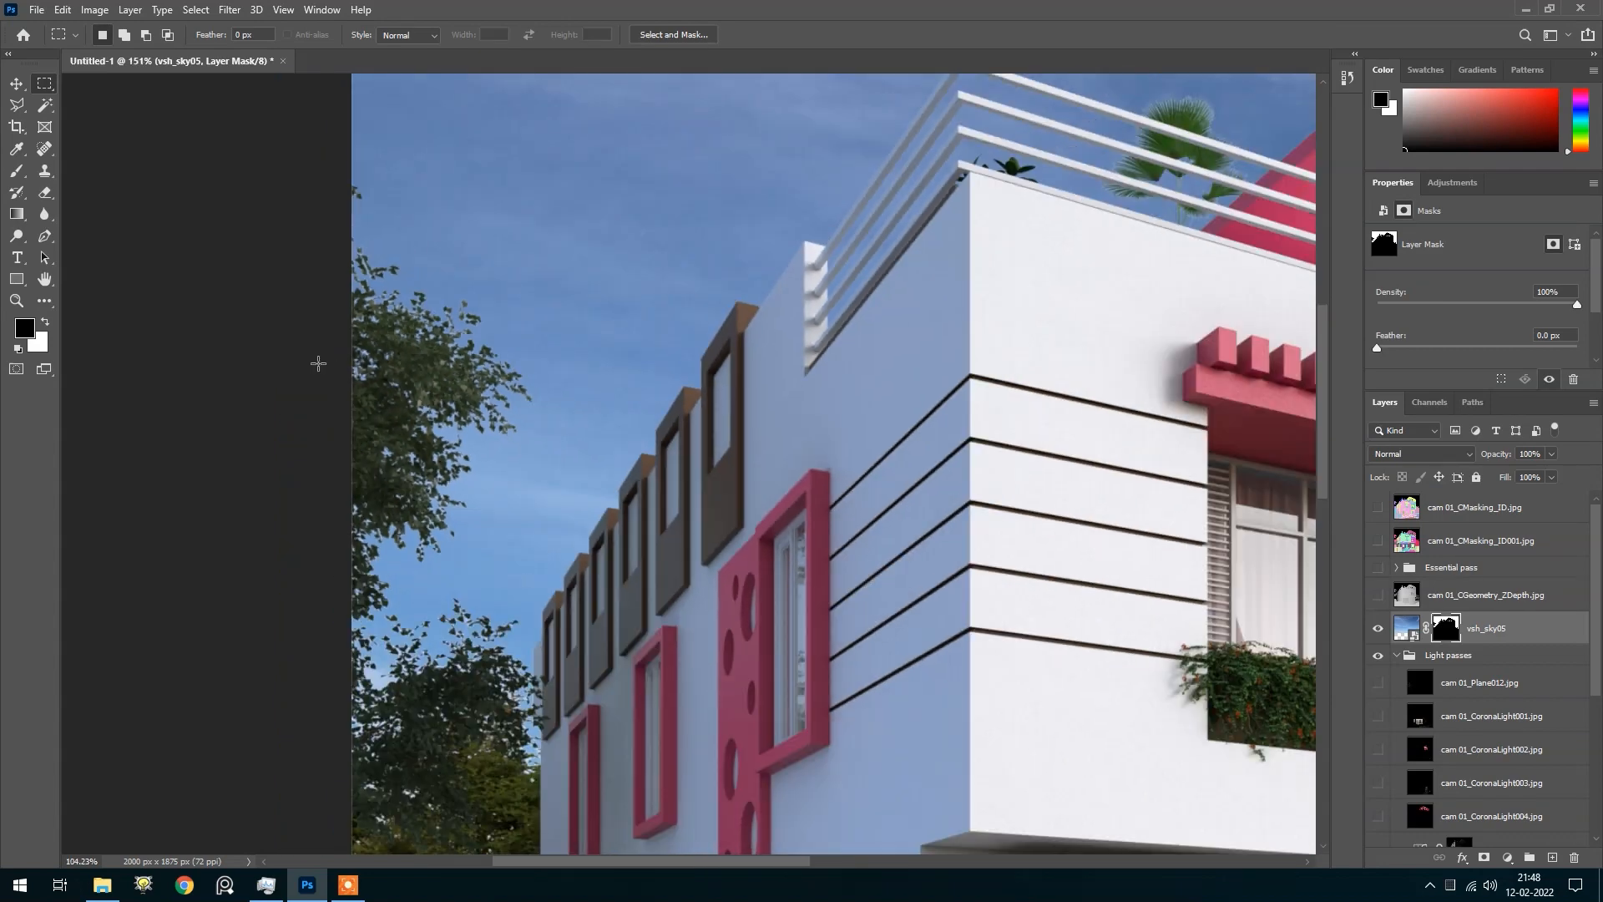
click(1414, 657)
key(x)
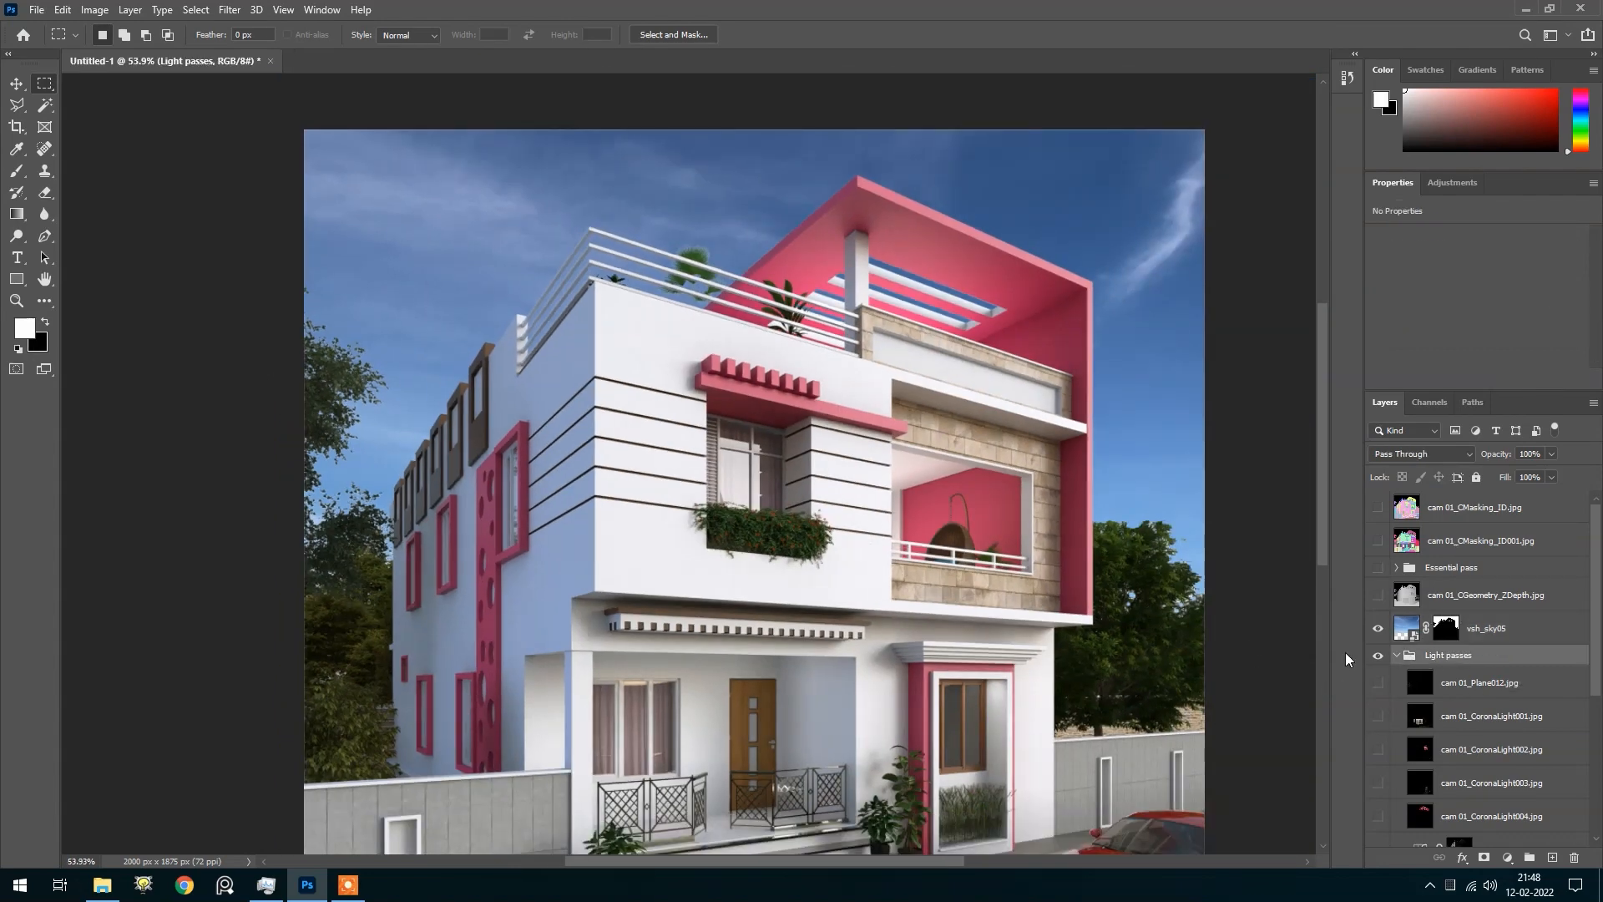
scroll(527, 472, down, 3)
scroll(847, 524, up, 6)
scroll(848, 524, down, 3)
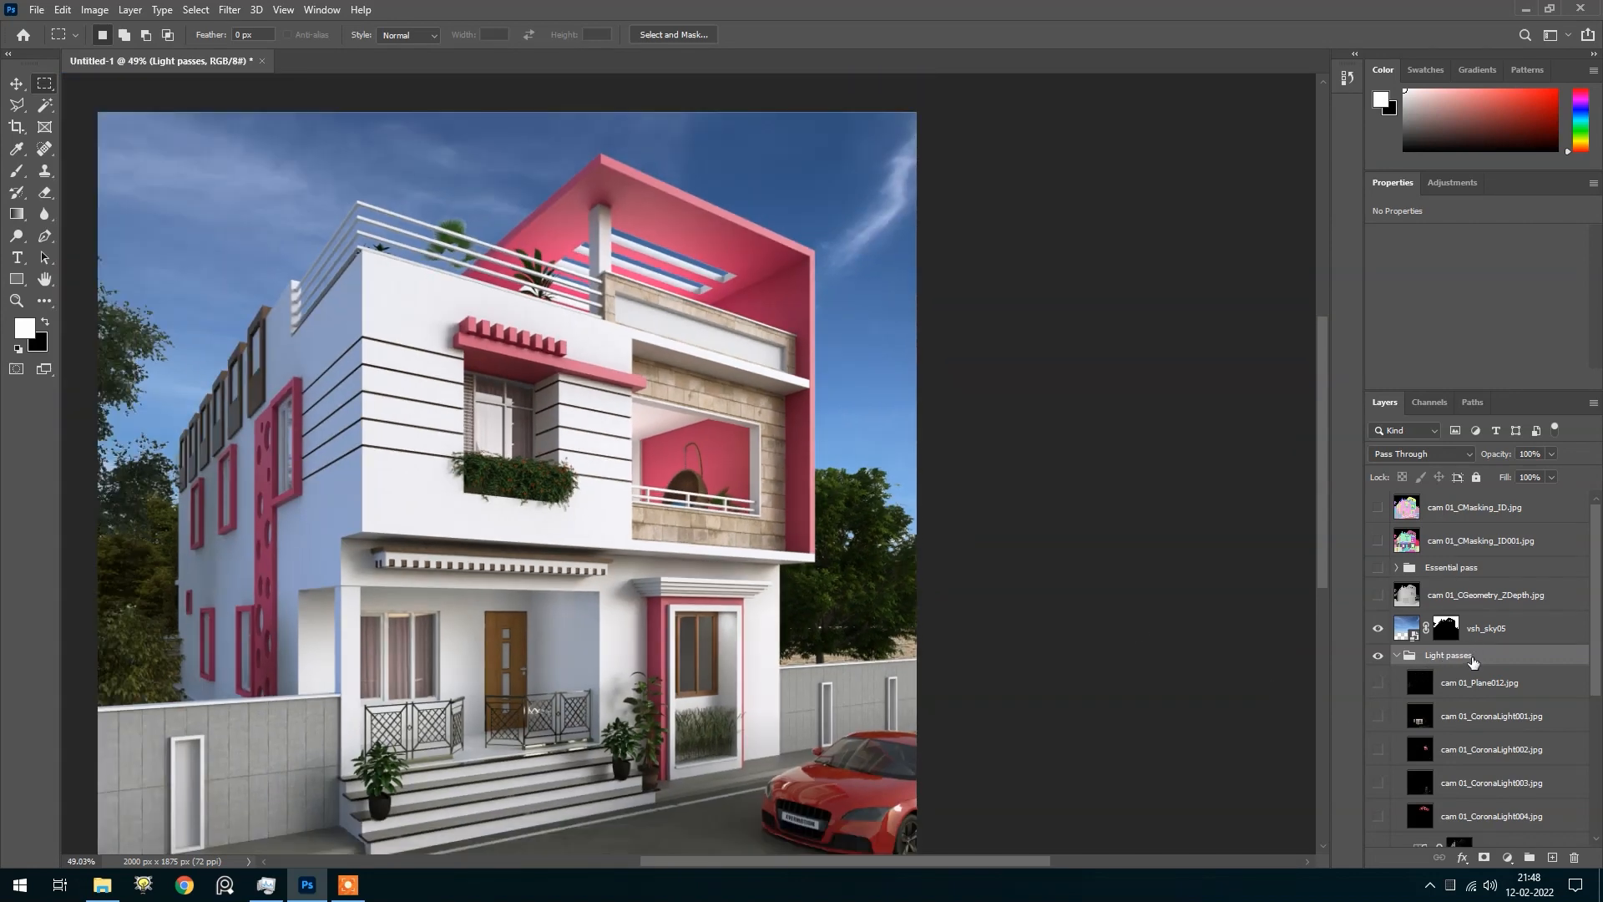
scroll(1483, 663, down, 5)
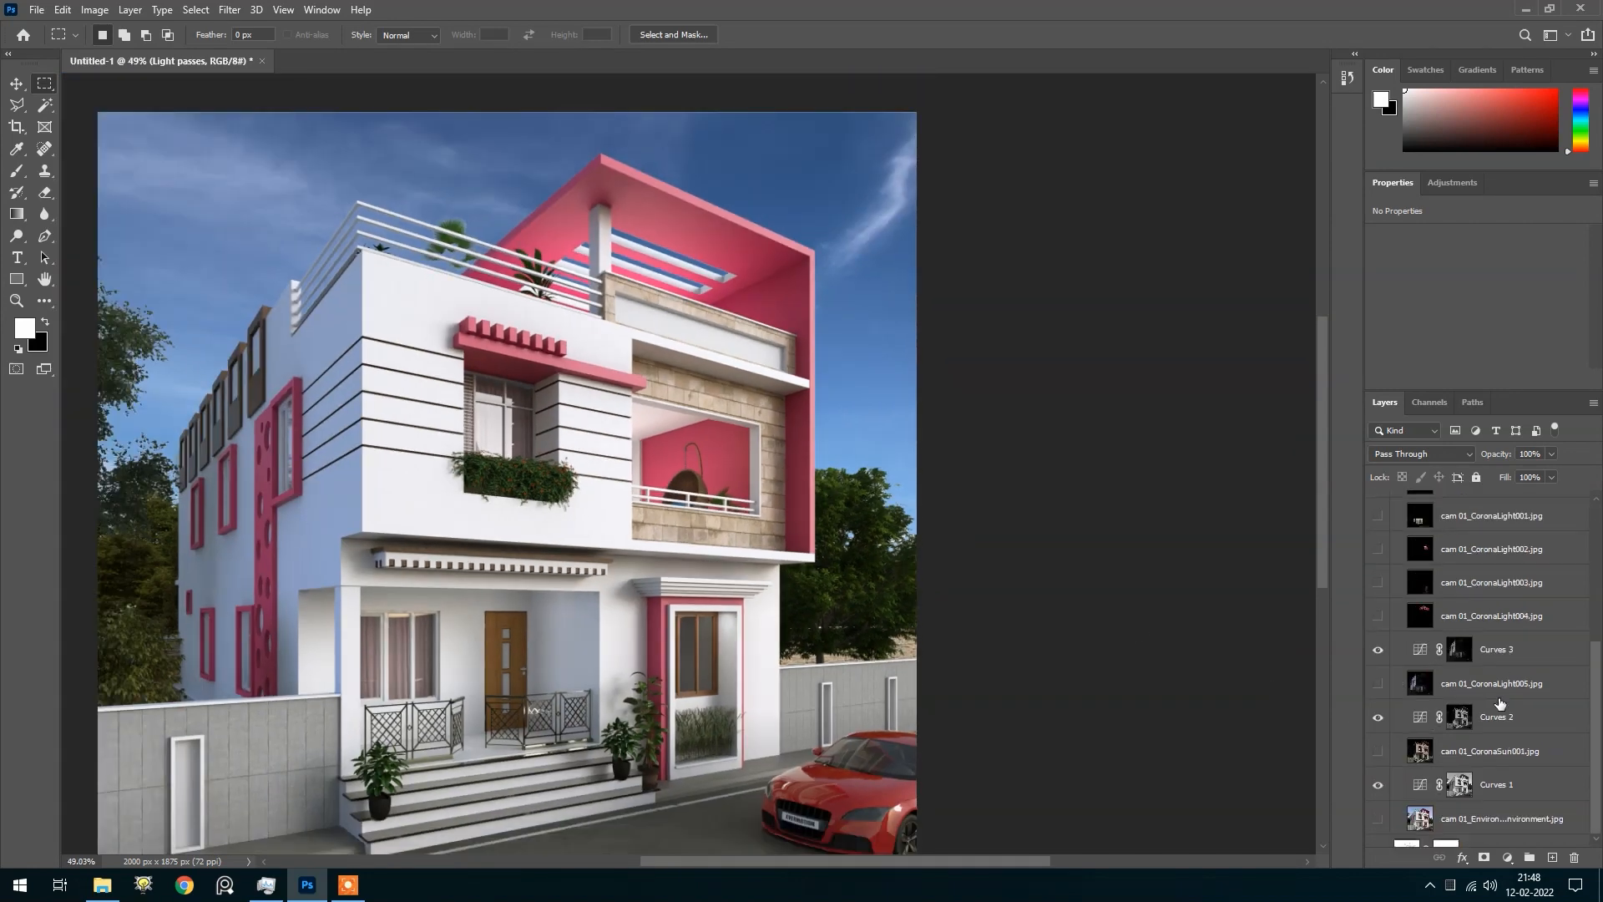
scroll(770, 565, down, 3)
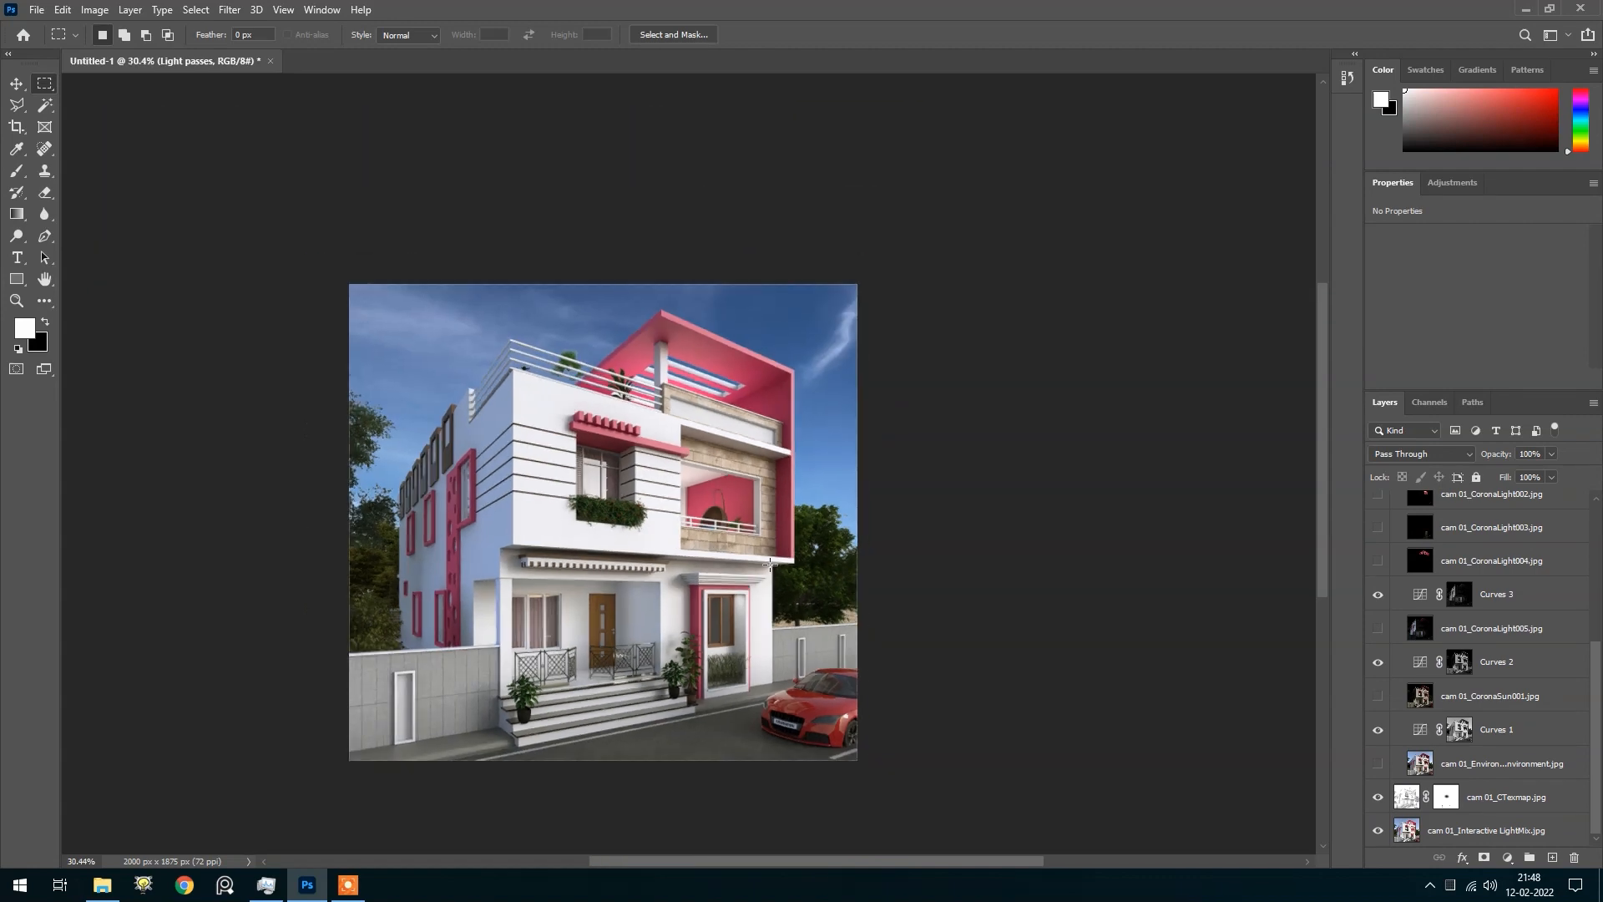
scroll(769, 566, up, 1)
scroll(801, 585, down, 1)
scroll(1445, 682, up, 5)
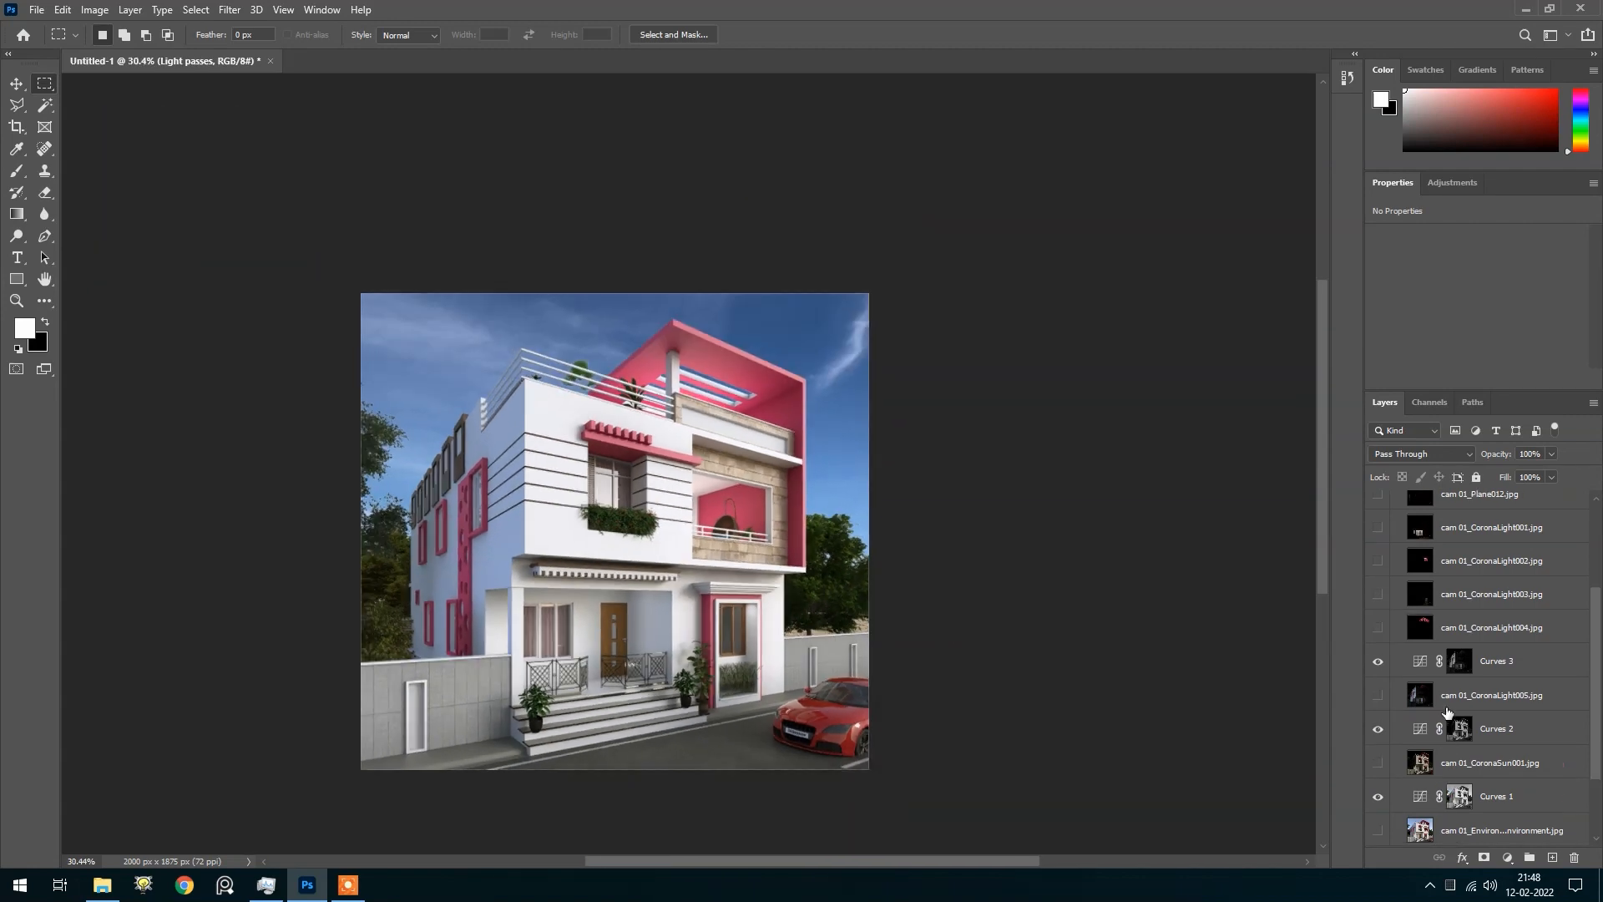
Add a Curves adjustment layer directly above the vsh_sky05 sky layer
click(1401, 626)
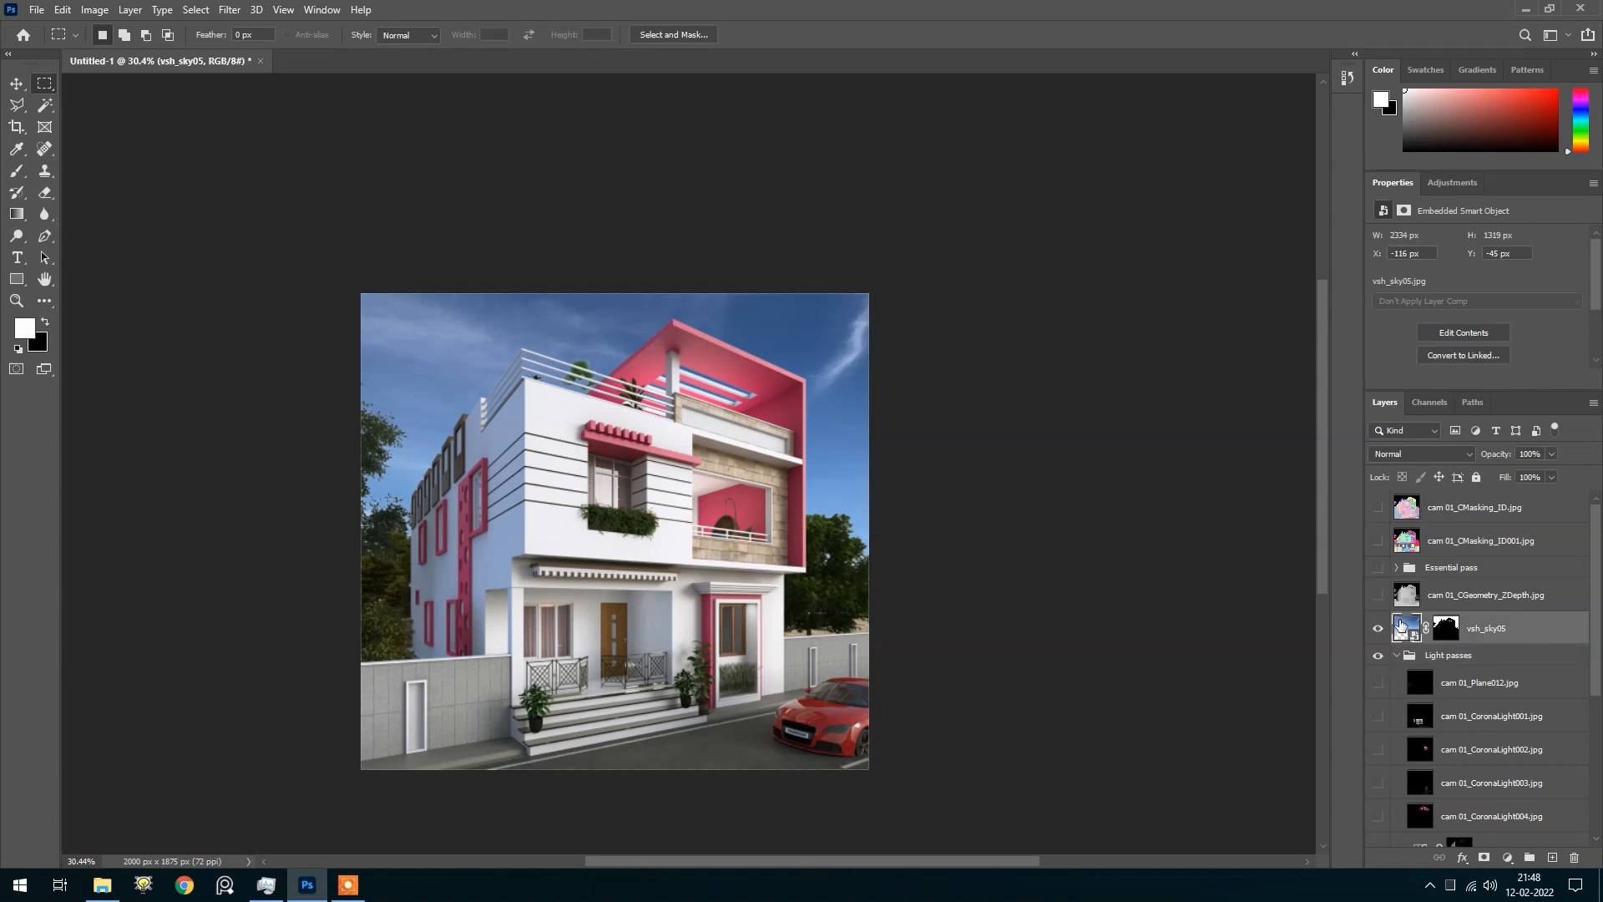
scroll(555, 449, up, 2)
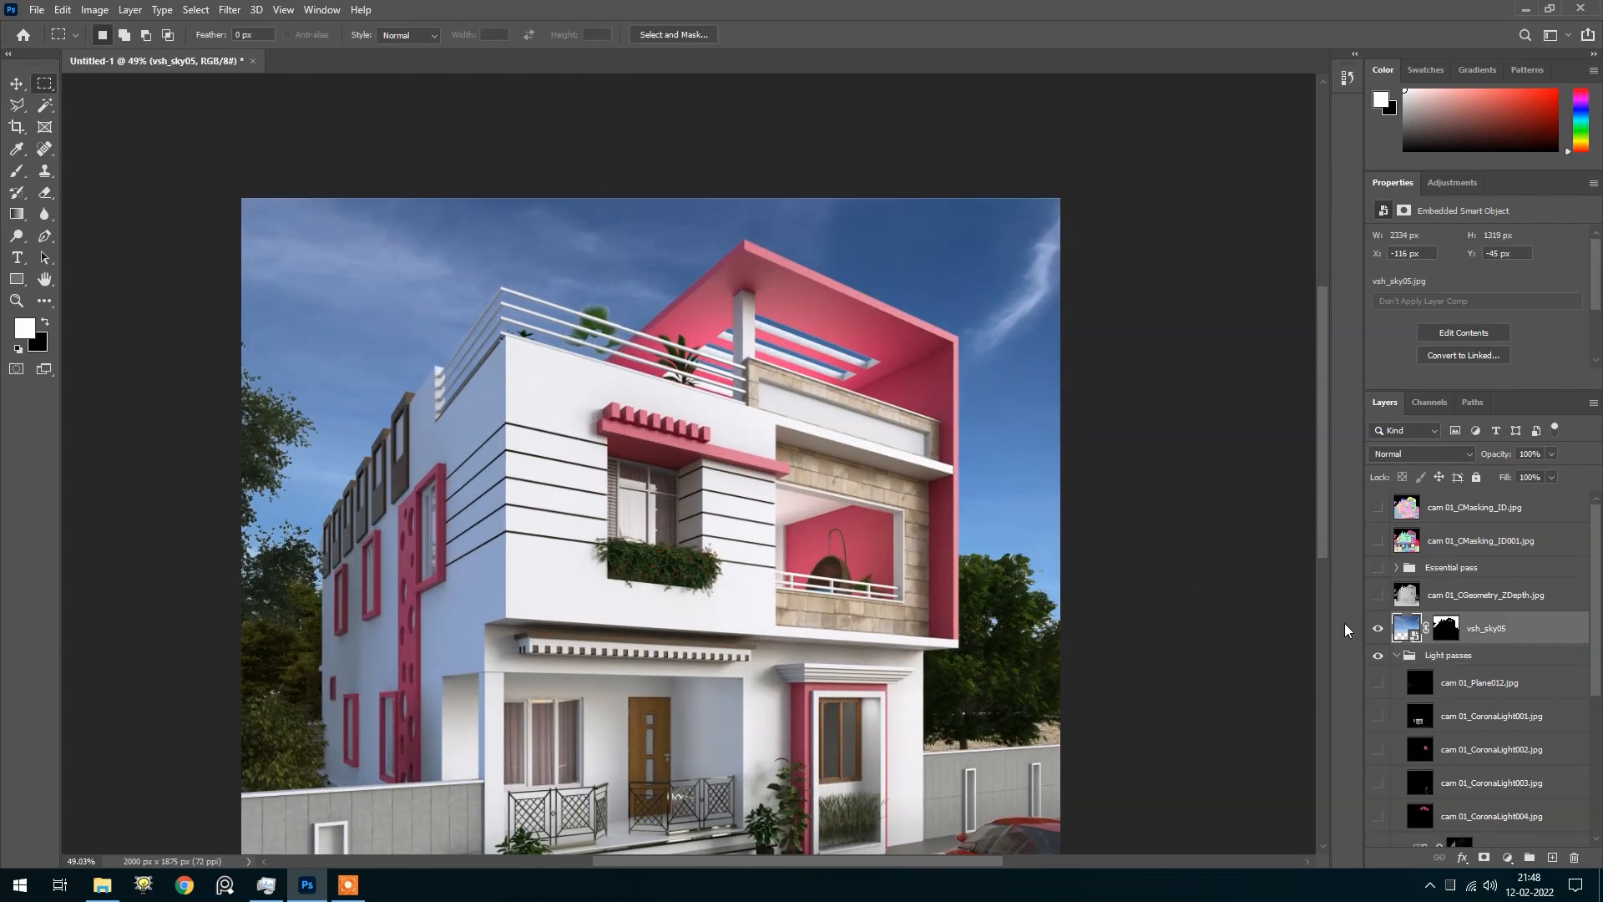
click(1528, 857)
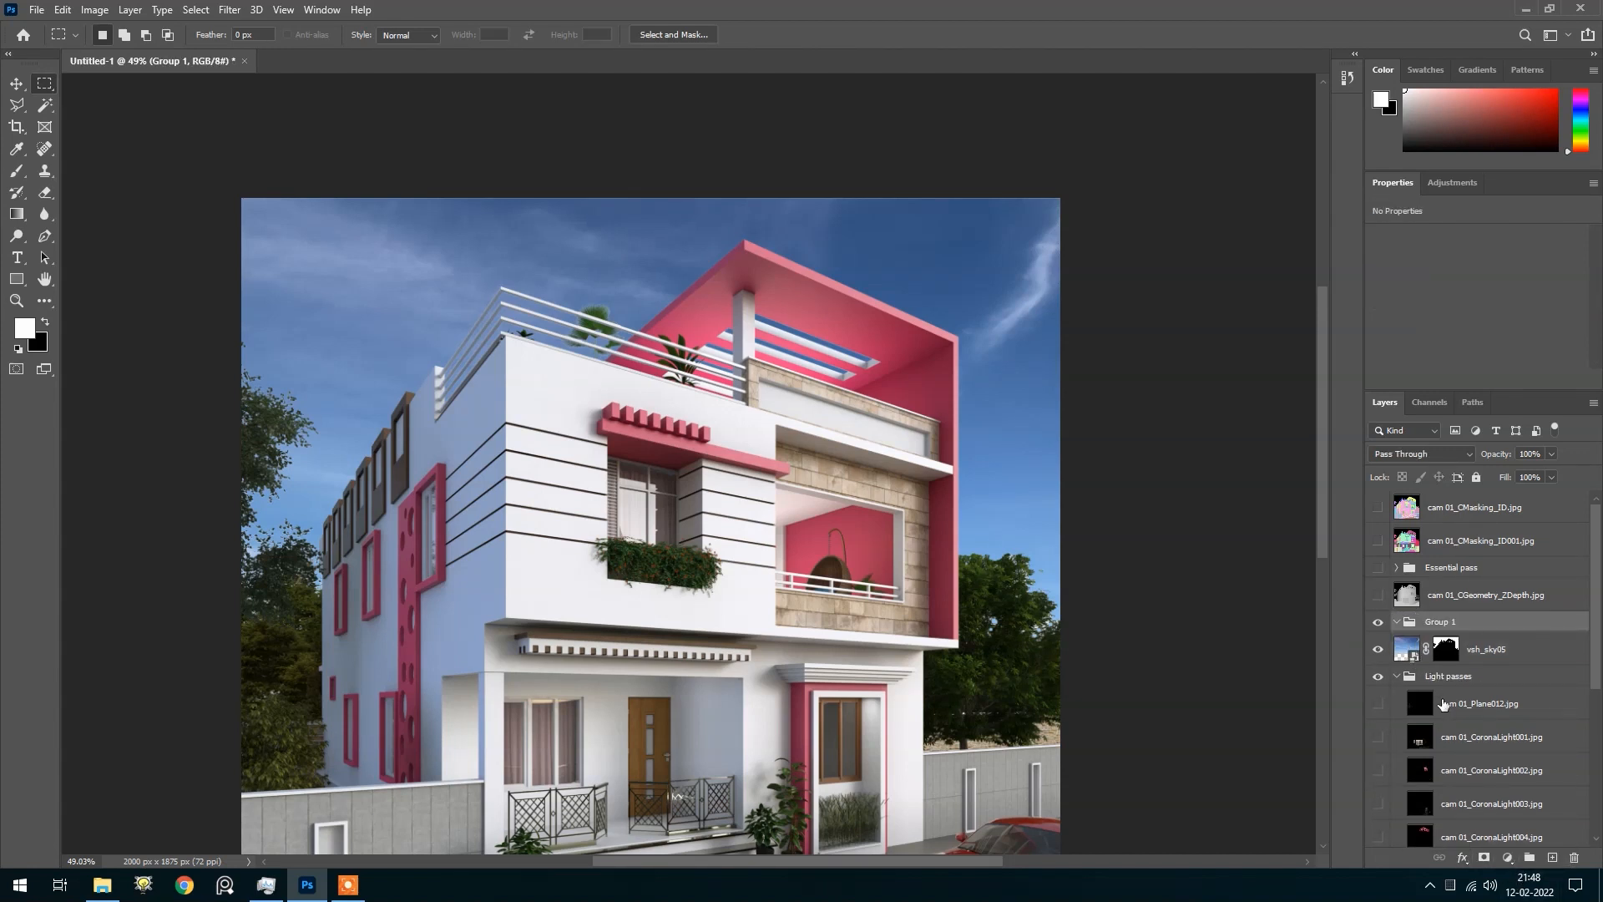
key(ctrl+z)
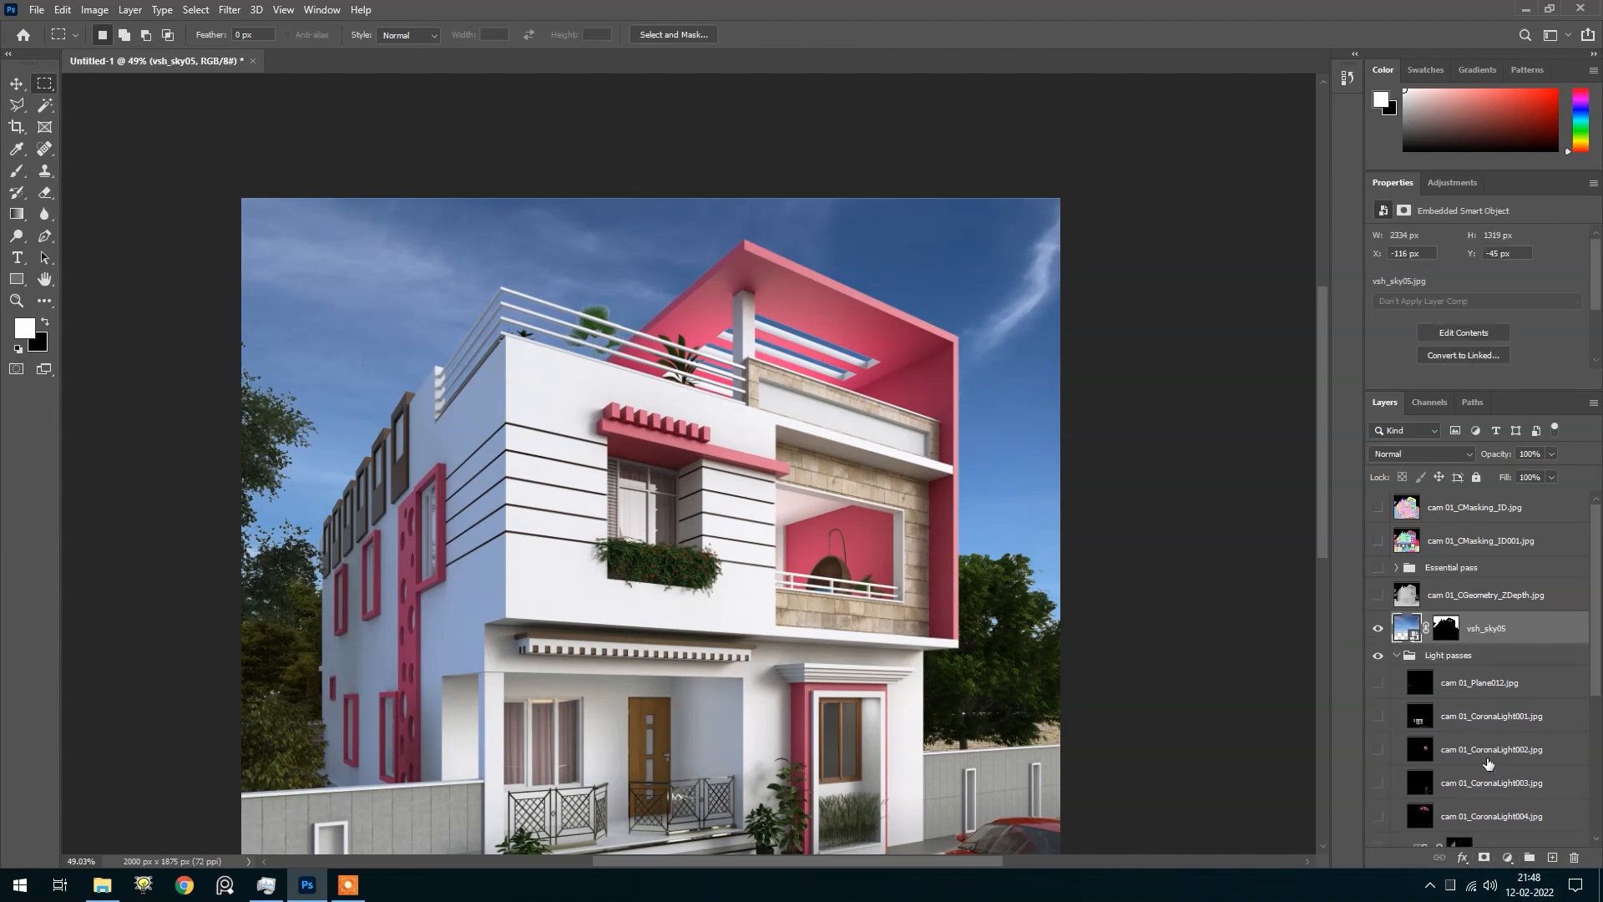
click(1508, 858)
click(1497, 642)
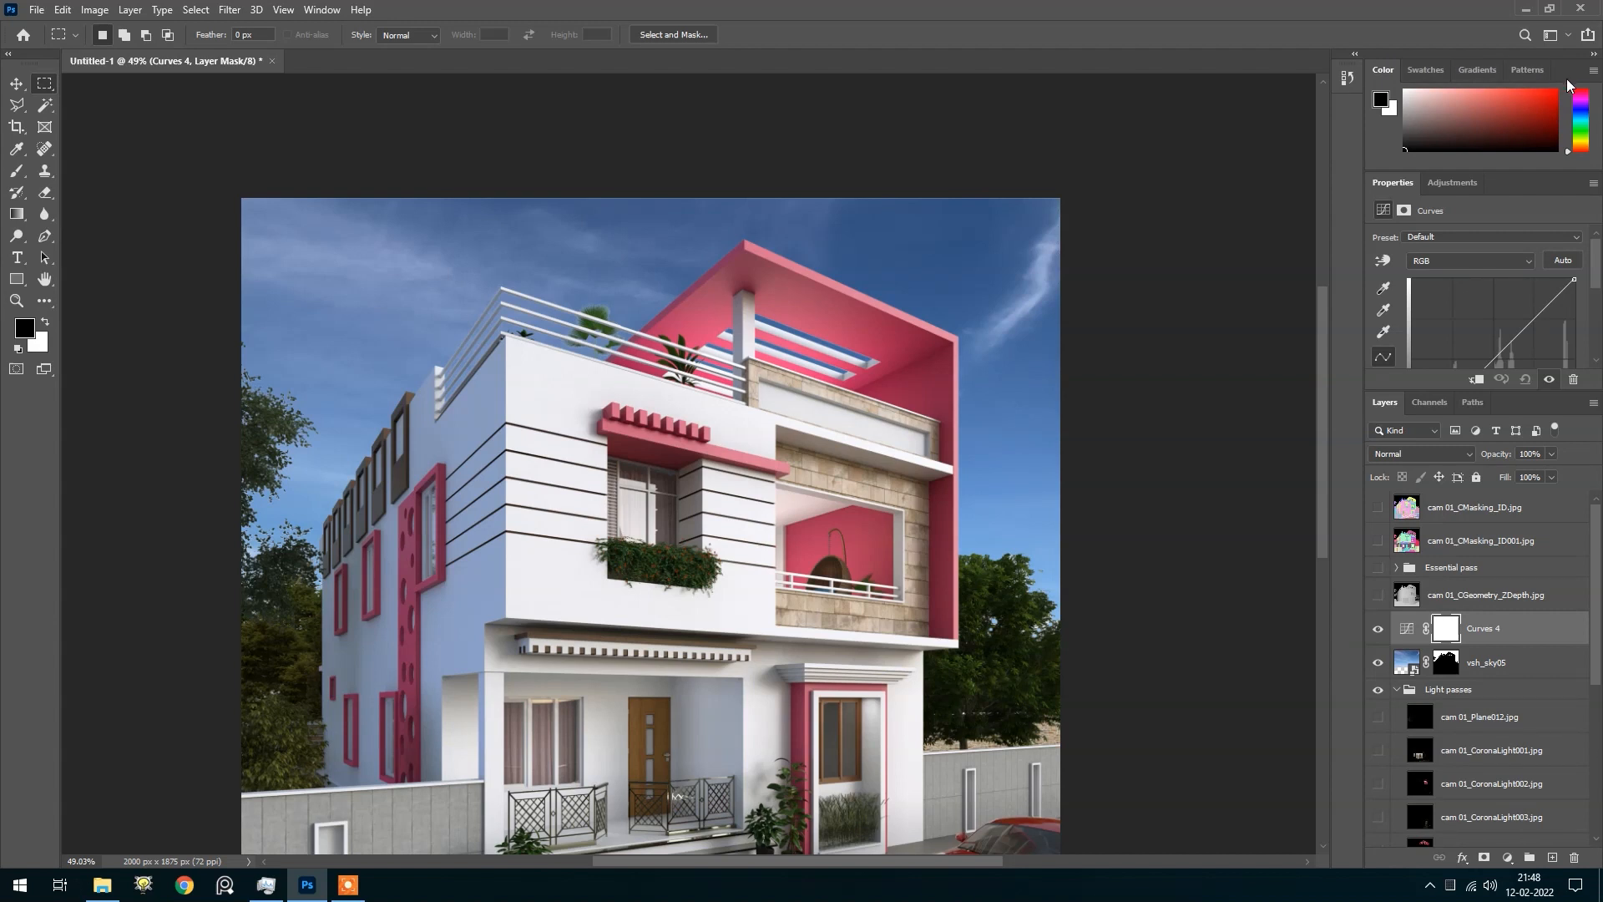
Float the Color panel group away from the docked panels to give the Curves properties more room
drag(1571, 72, 1579, 860)
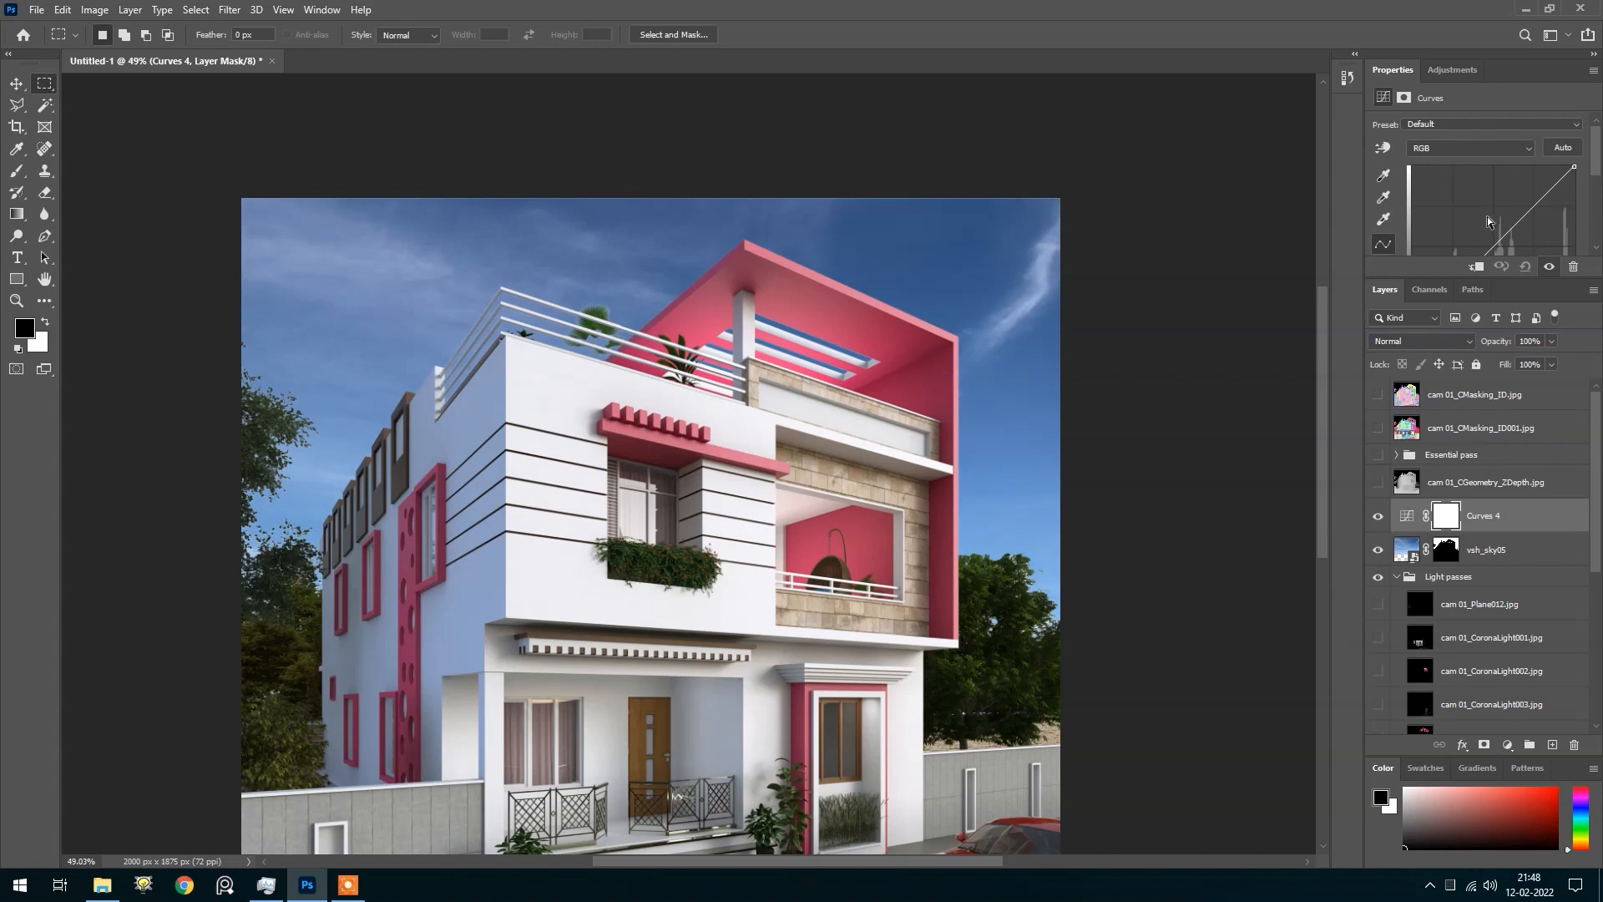
scroll(1486, 217, down, 3)
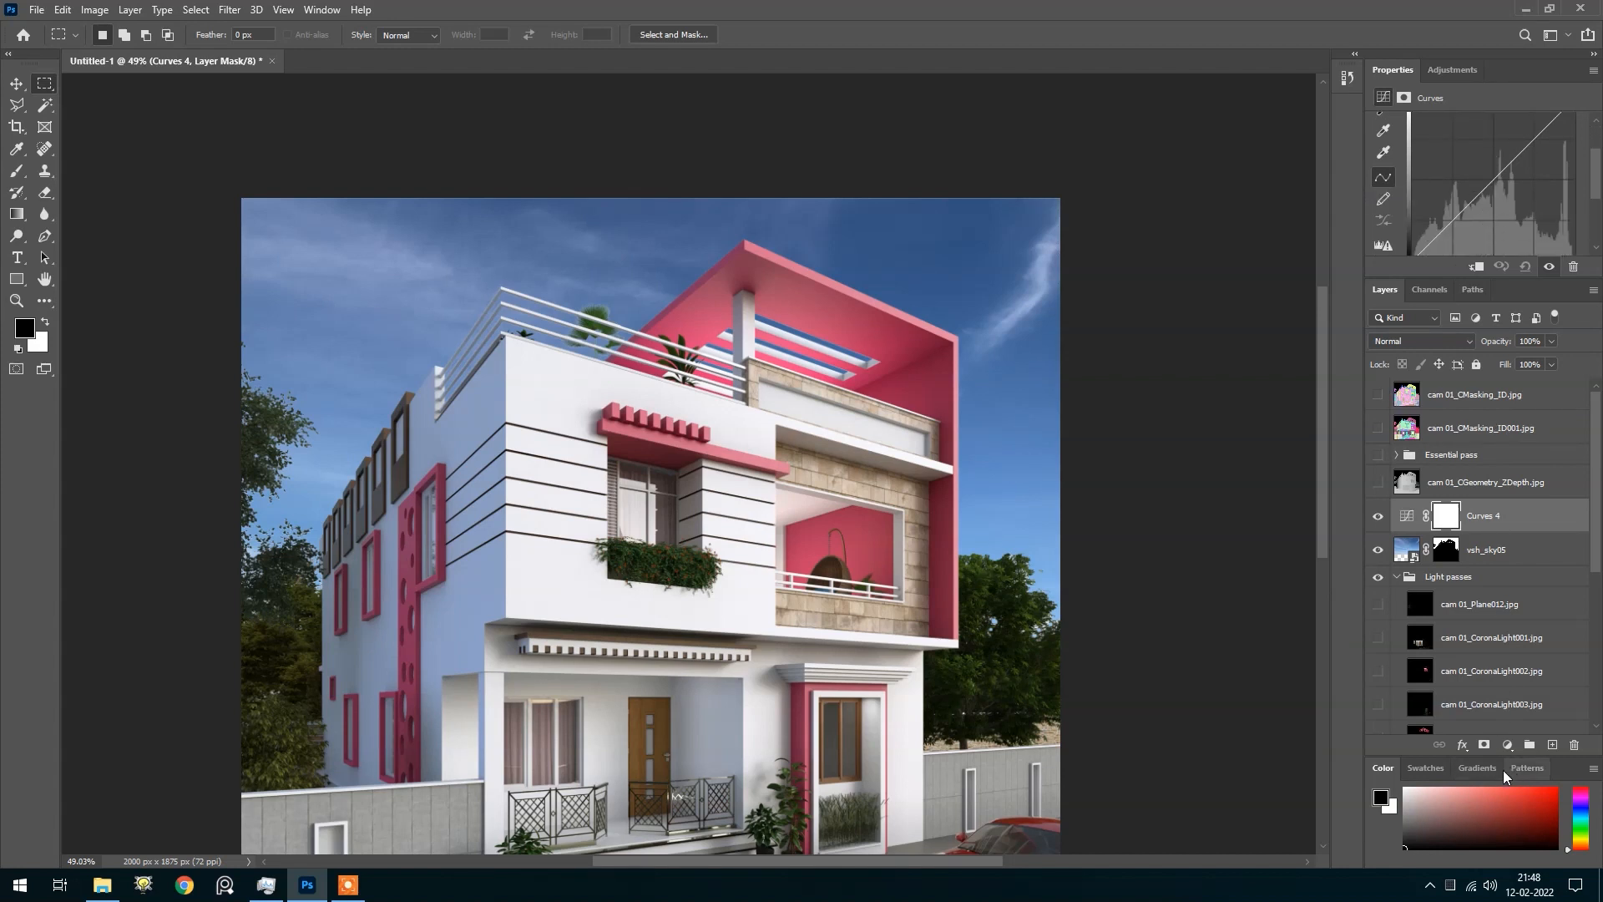
drag(1577, 776, 154, 772)
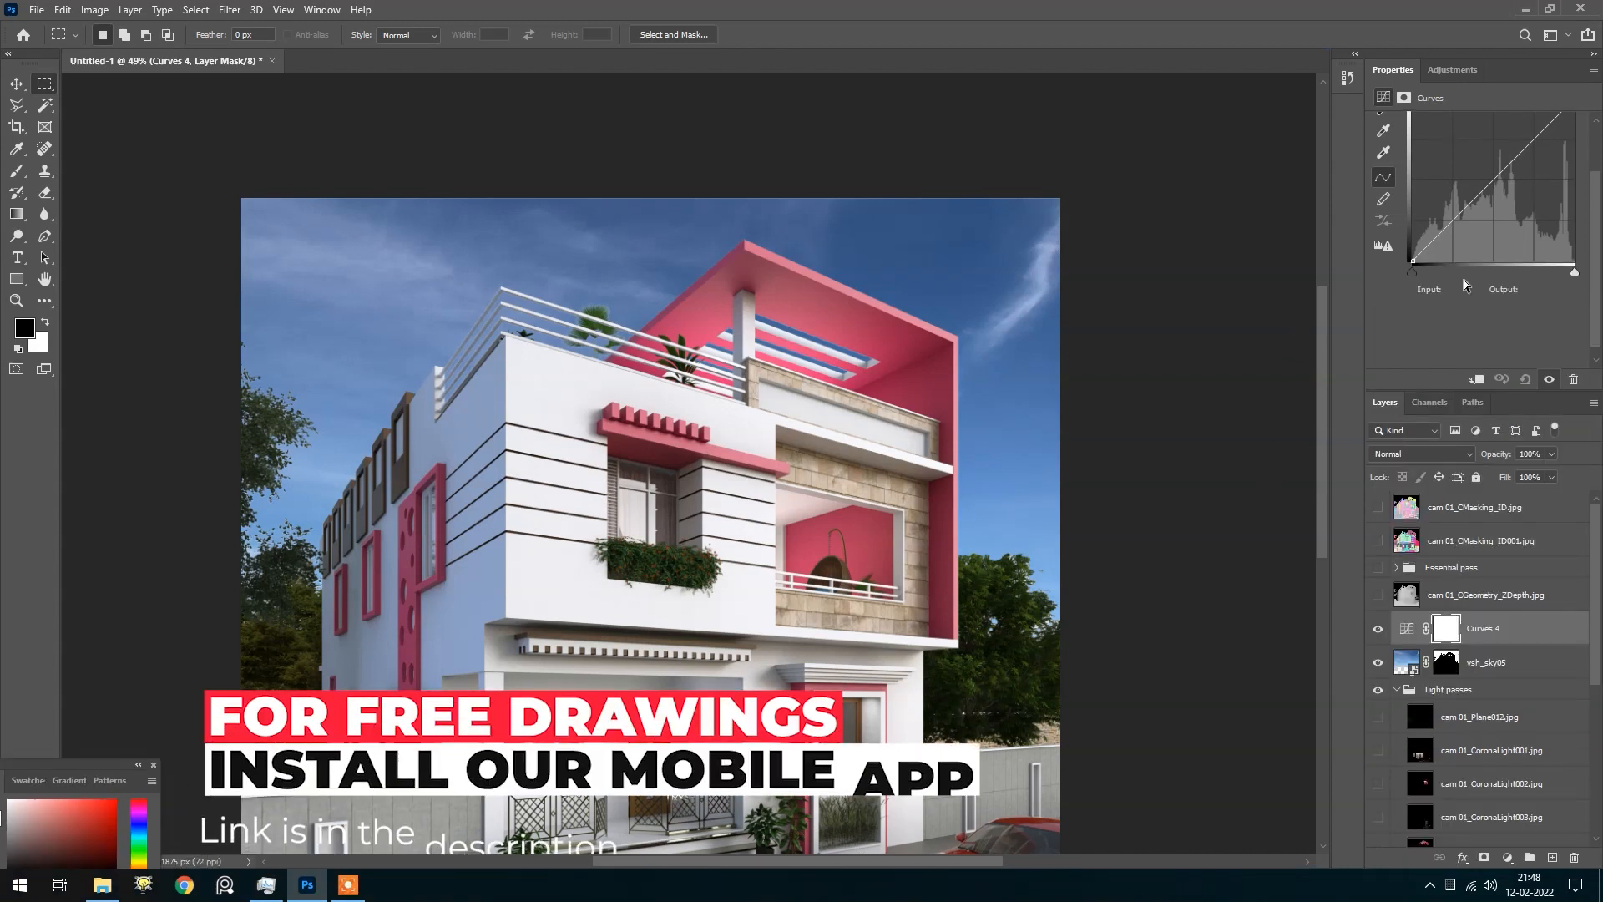
Clip the new Curves adjustment to the sky layer and brighten it with curve points at input 127, output 192 and input 55, output 78
scroll(1442, 314, up, 3)
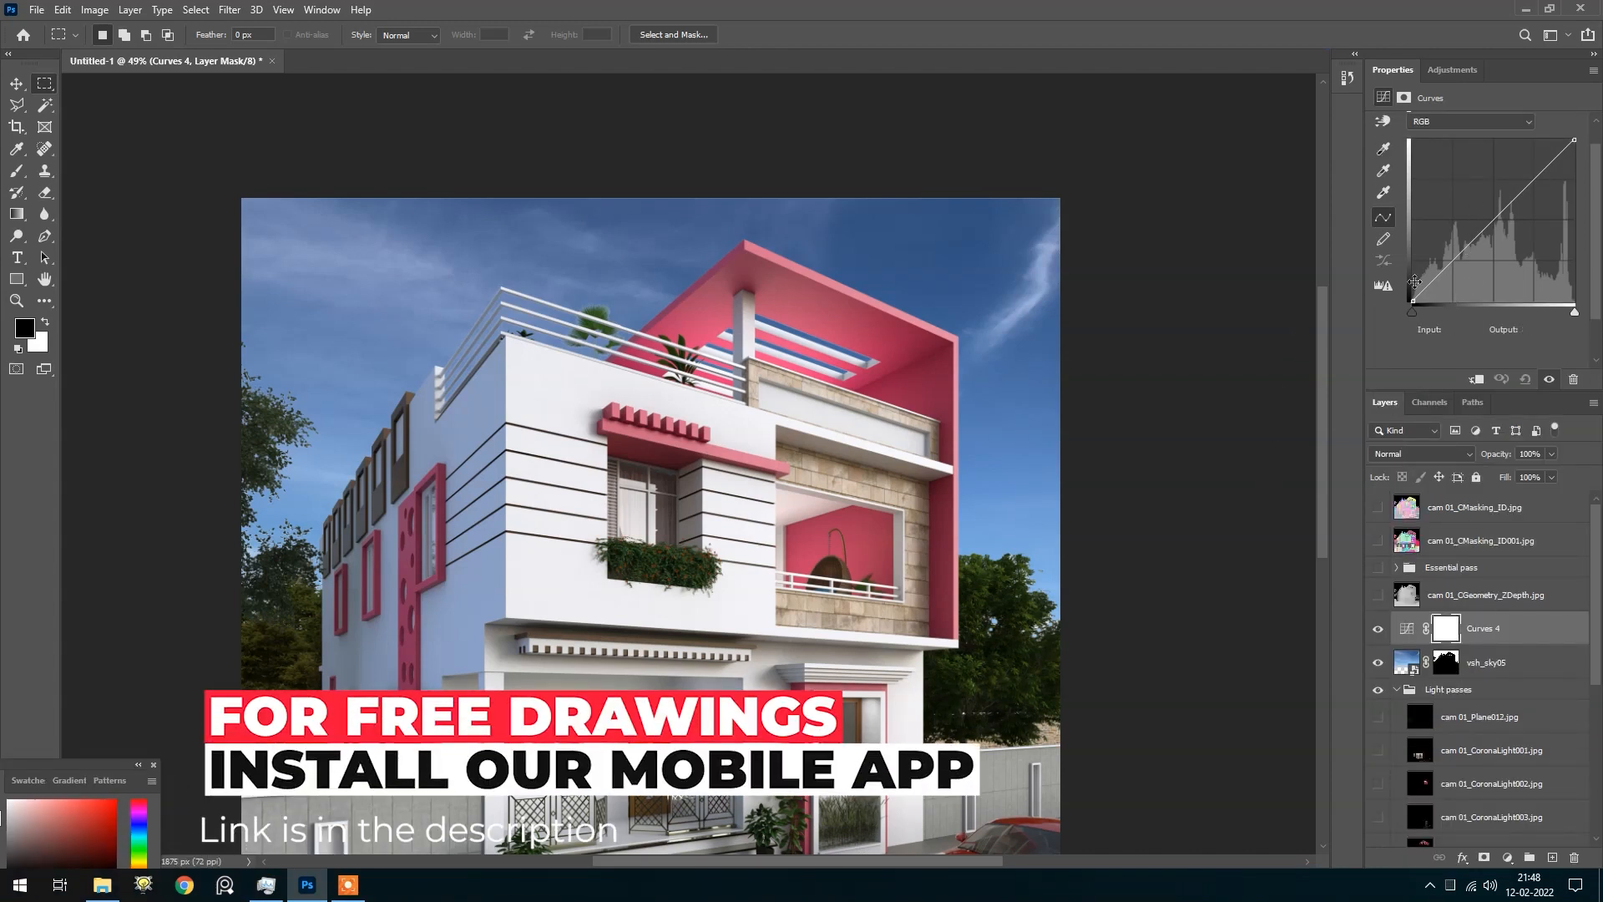
drag(1485, 227, 1488, 171)
click(1476, 379)
click(1447, 251)
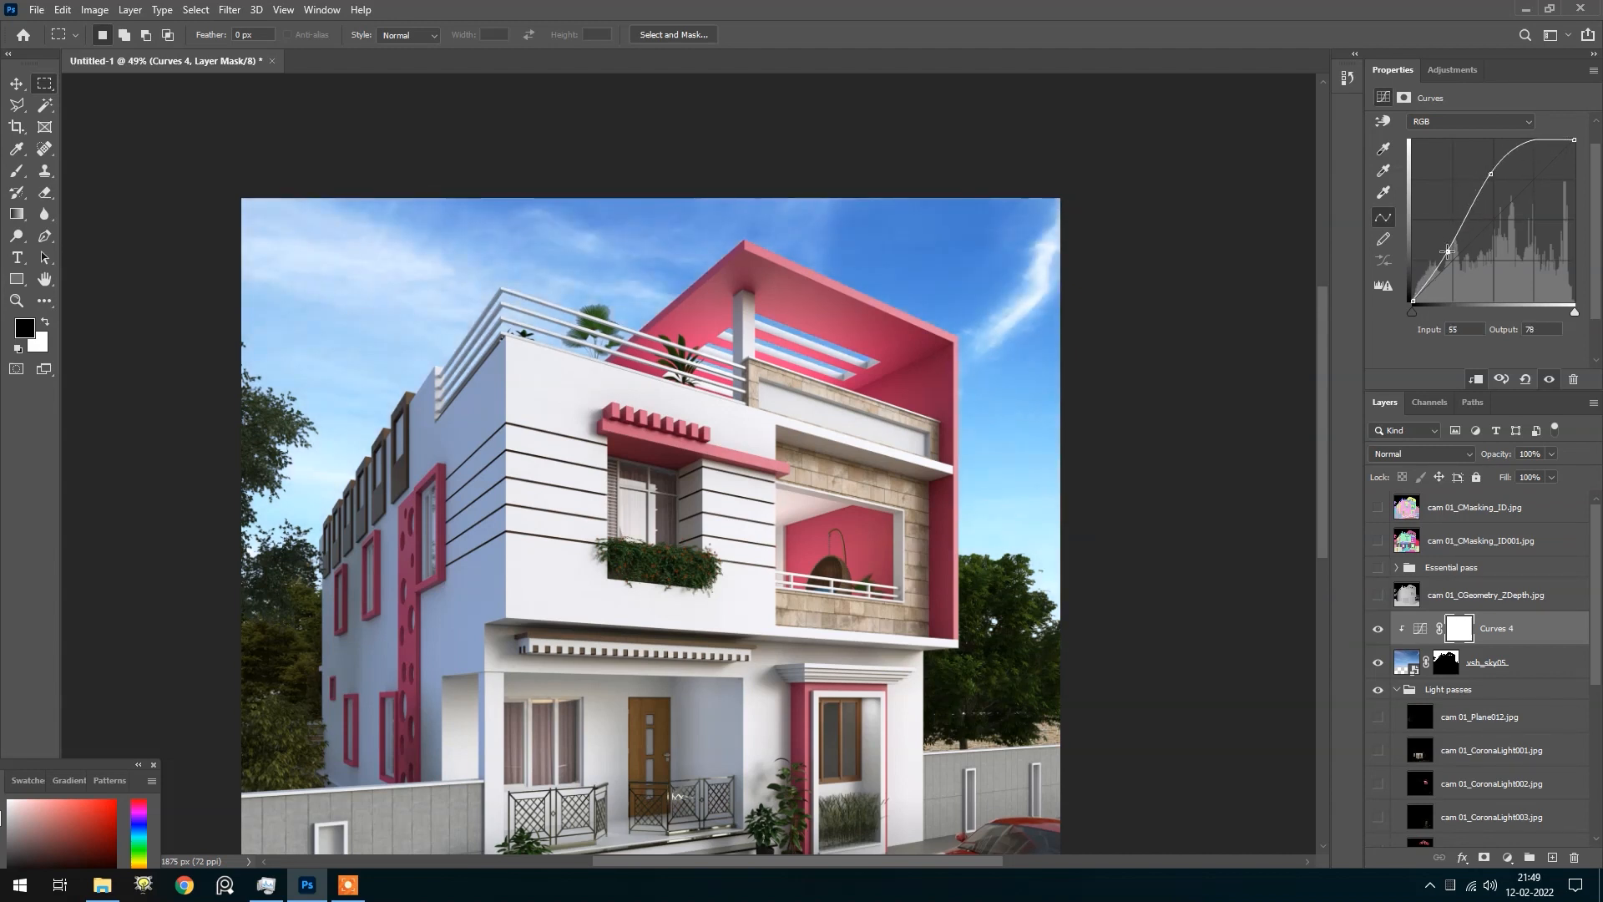
drag(1490, 175, 1493, 181)
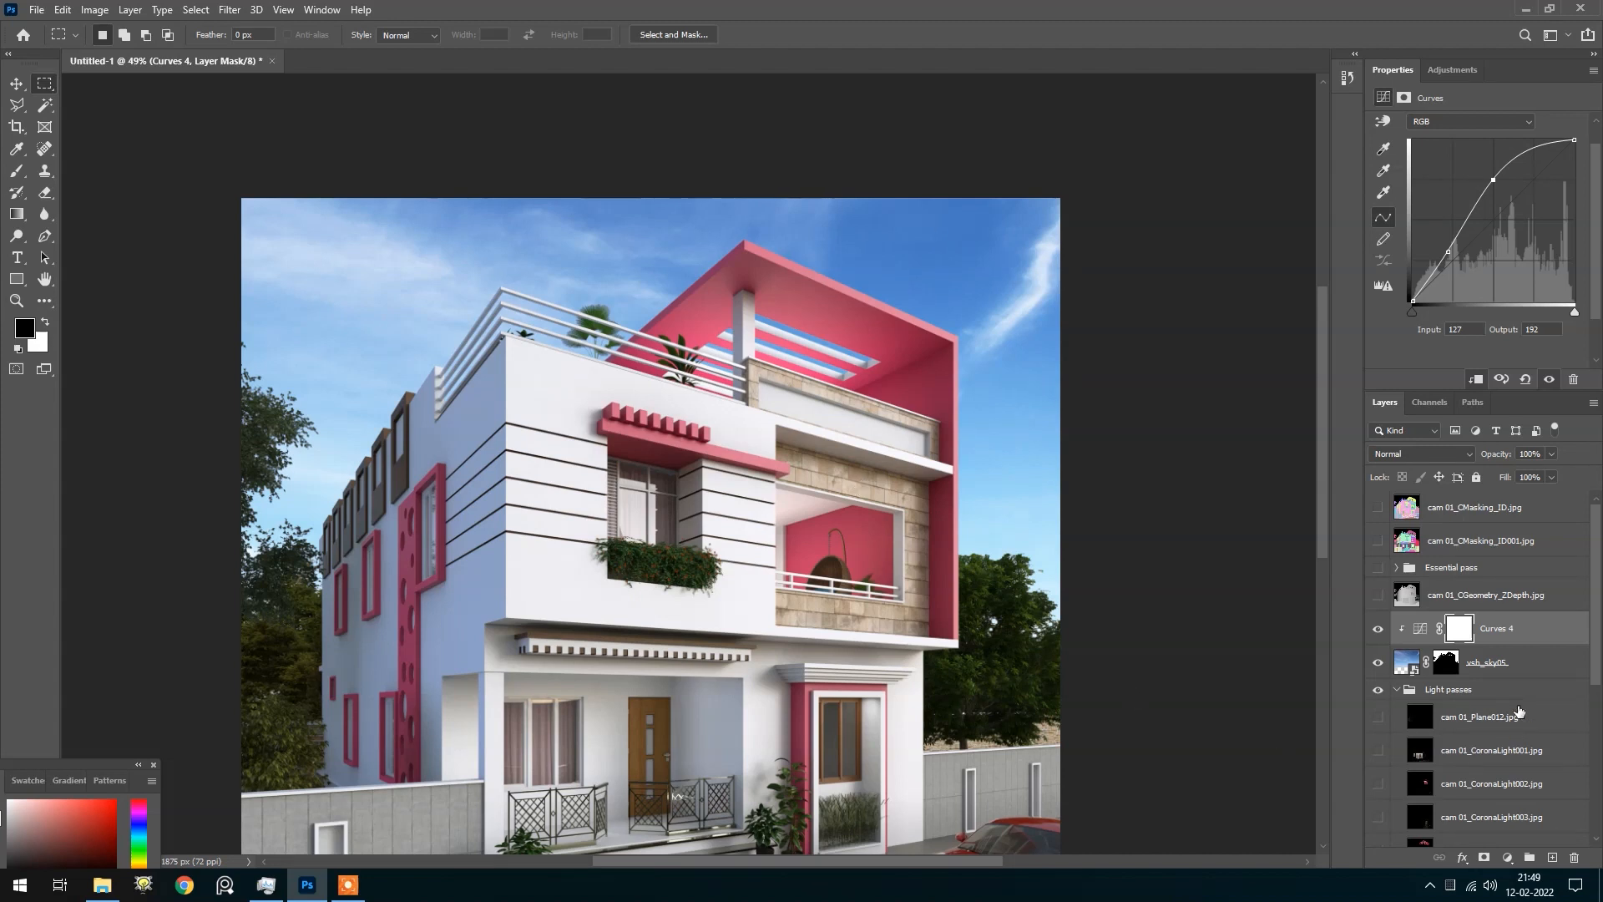
Apply upward black-to-white linear gradients to the sky Curves mask, extending the fade from the porch to above the roof
click(1460, 634)
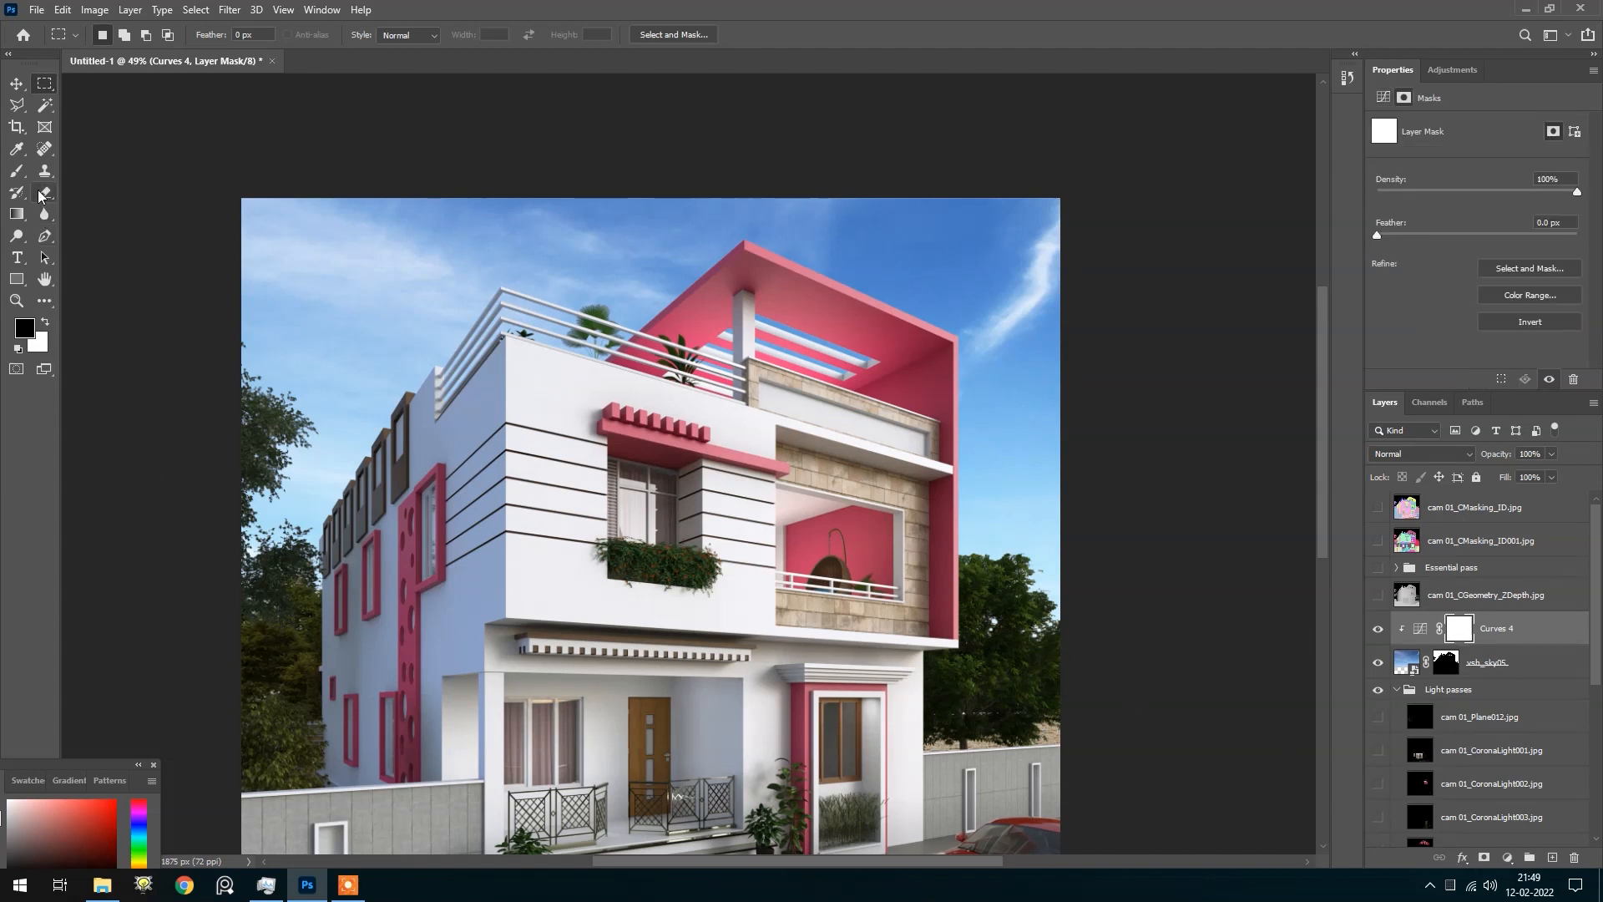
click(16, 214)
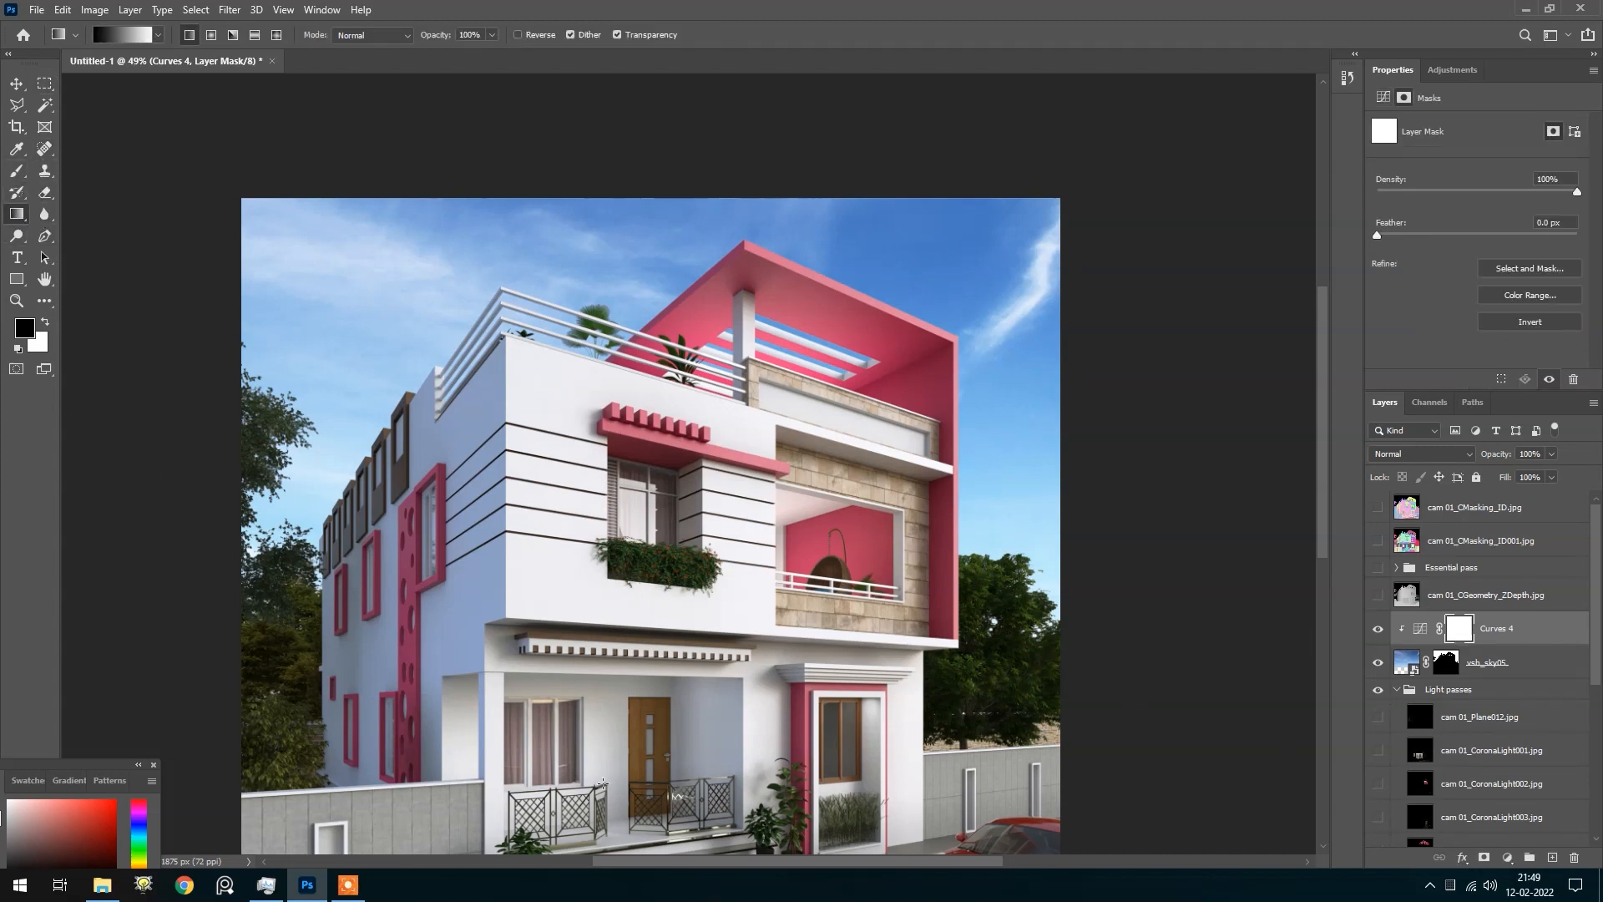
drag(573, 723, 601, 530)
drag(628, 813, 597, 273)
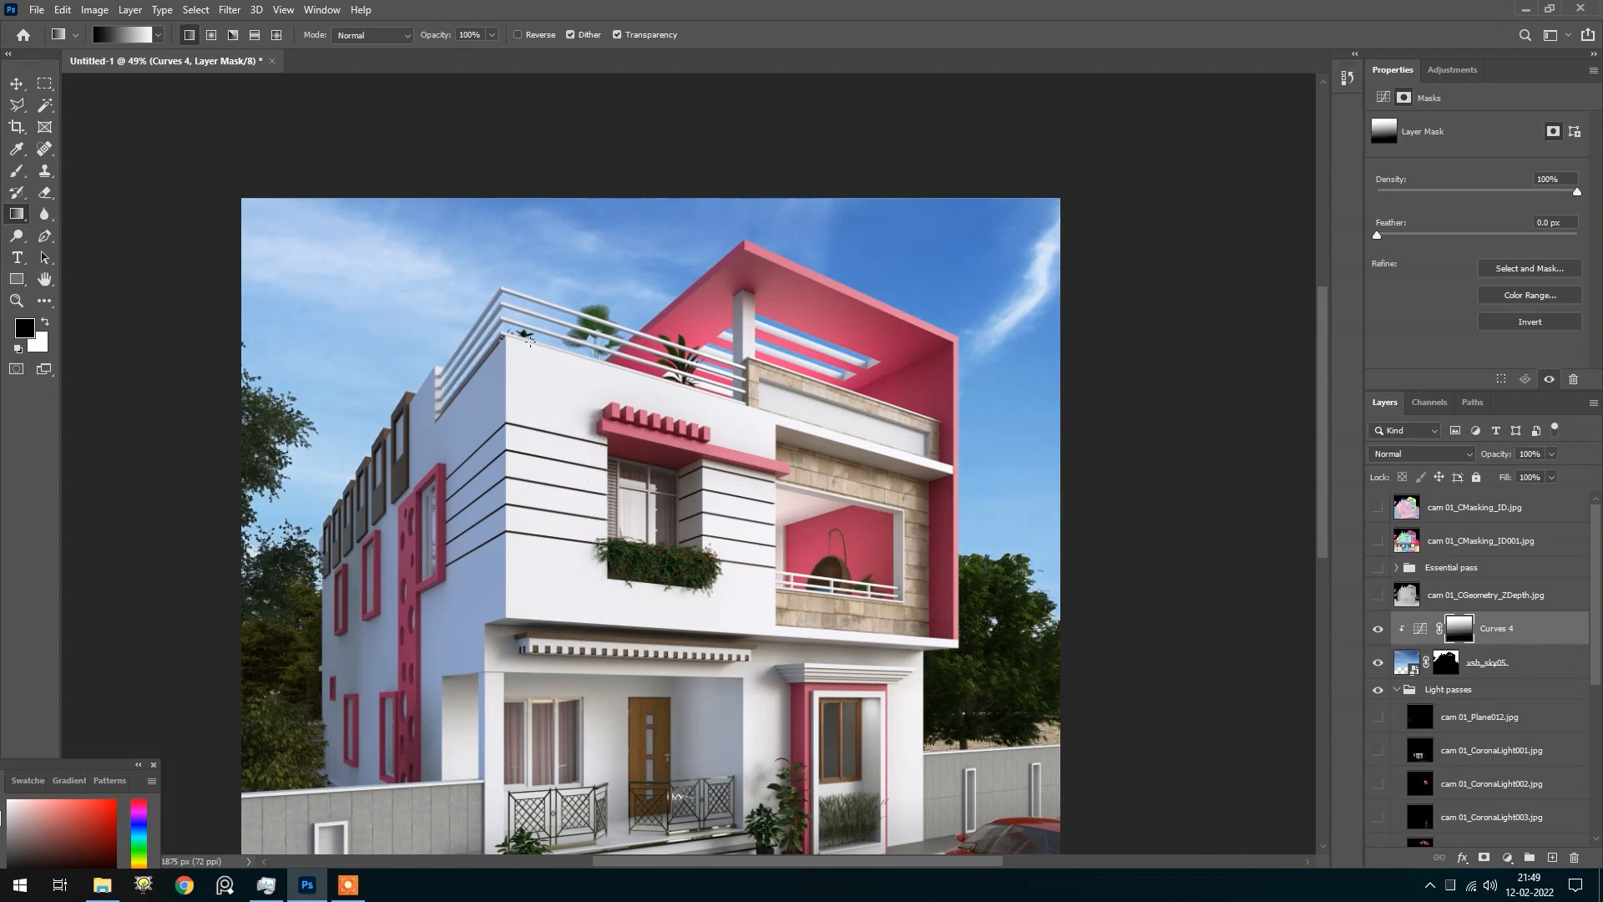
drag(591, 806, 601, 150)
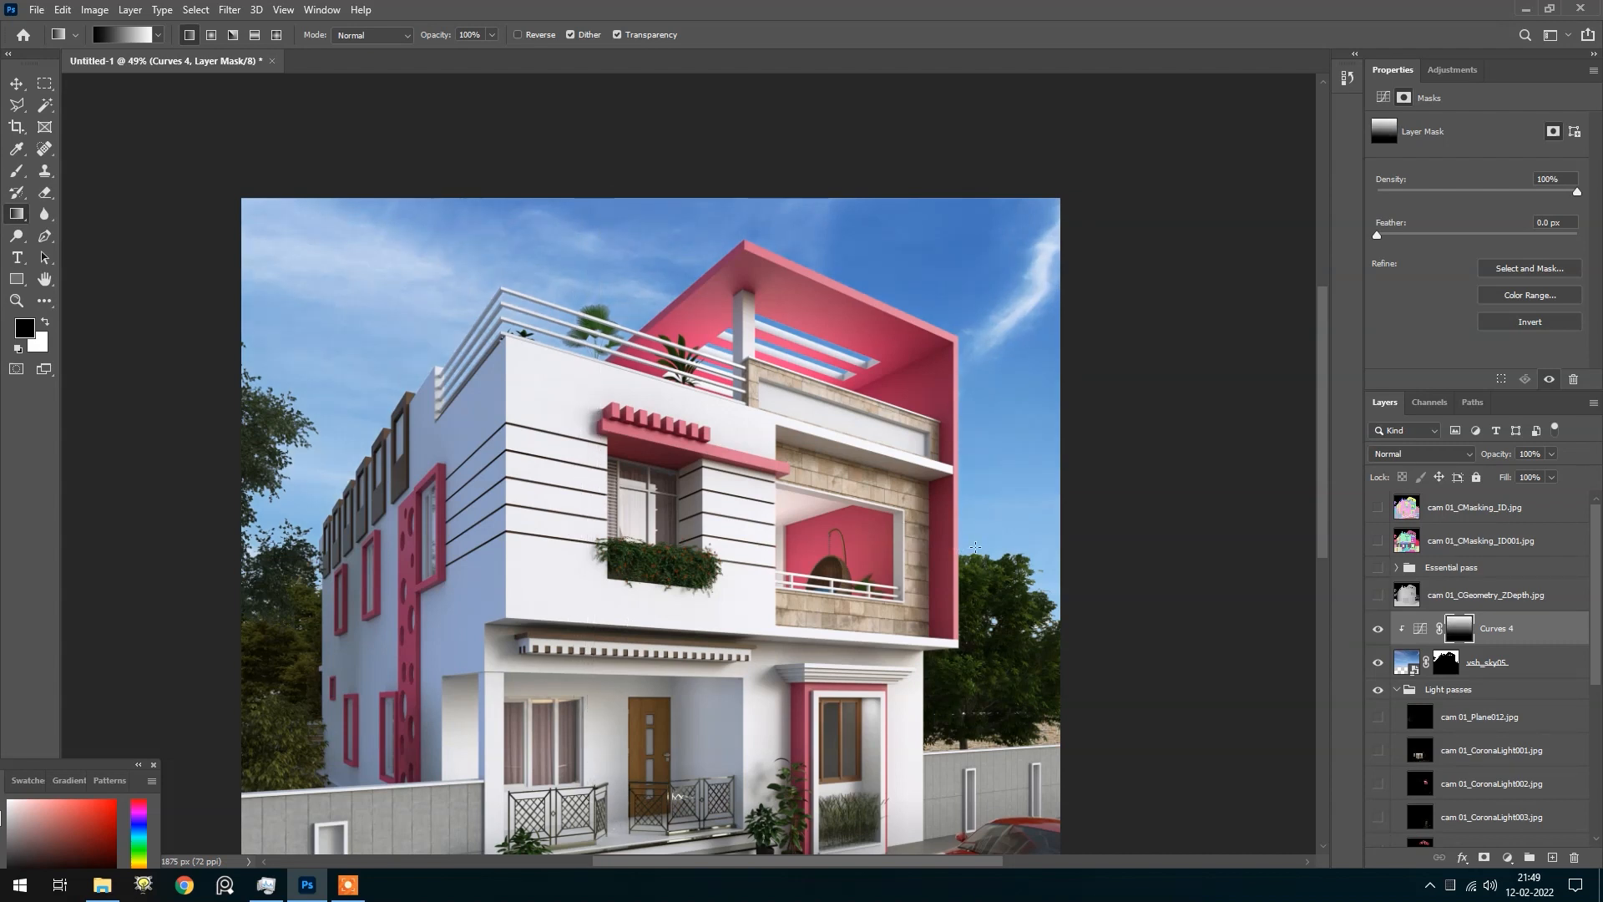
Undo the long gradients and redraw a shorter upward black-to-white fade on the sky Curves mask around the upper floor
key(ctrl+z)
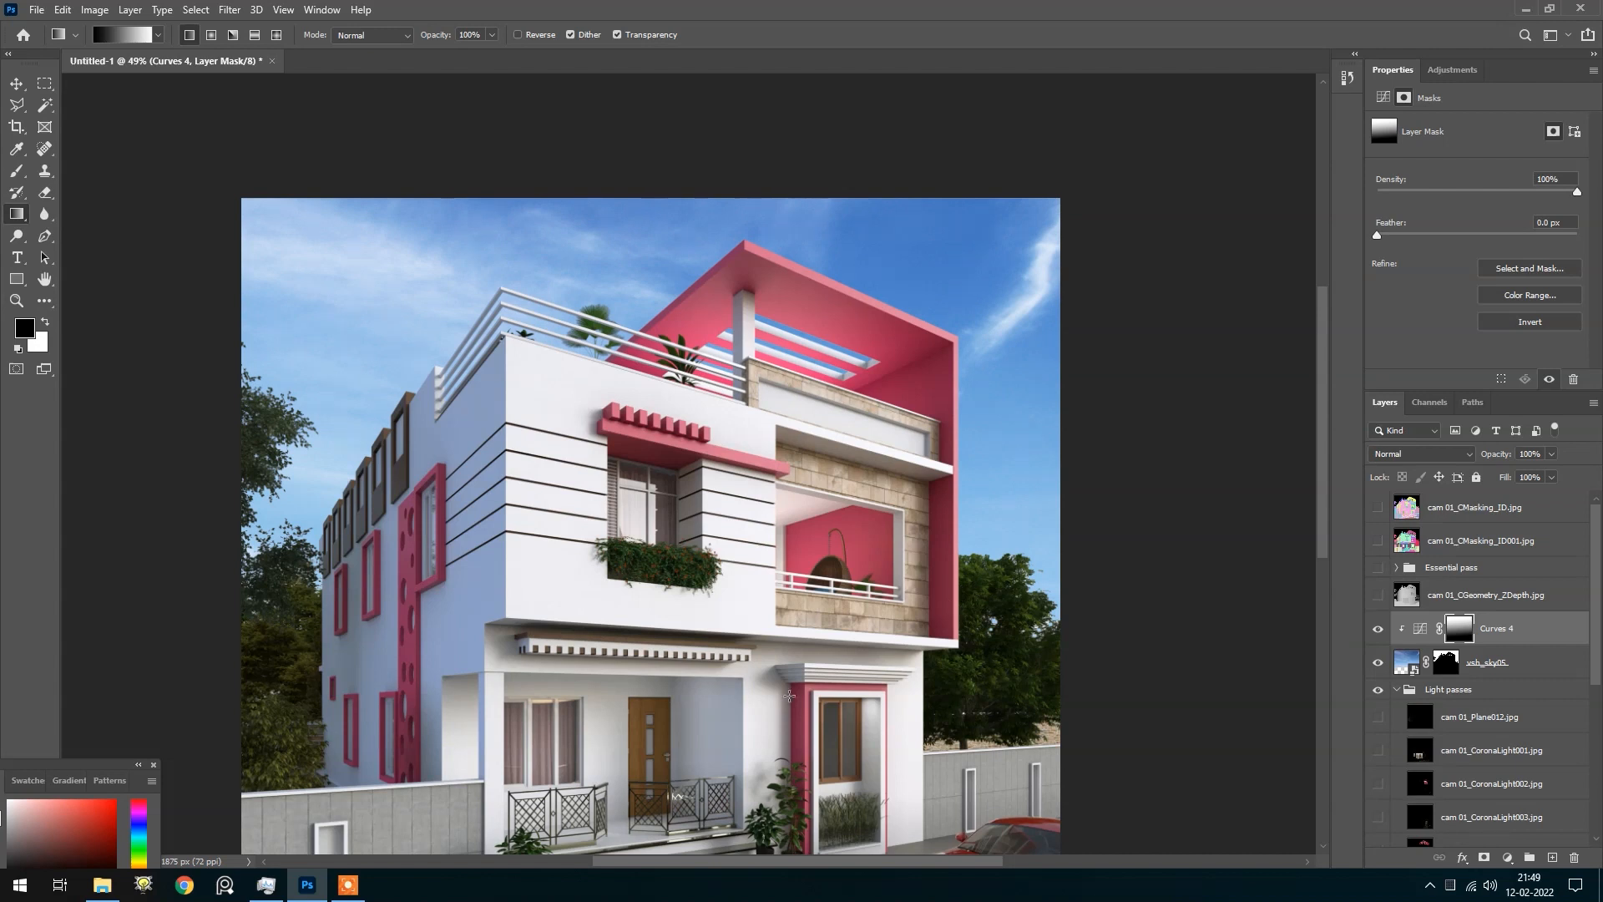
key(ctrl+shift+z)
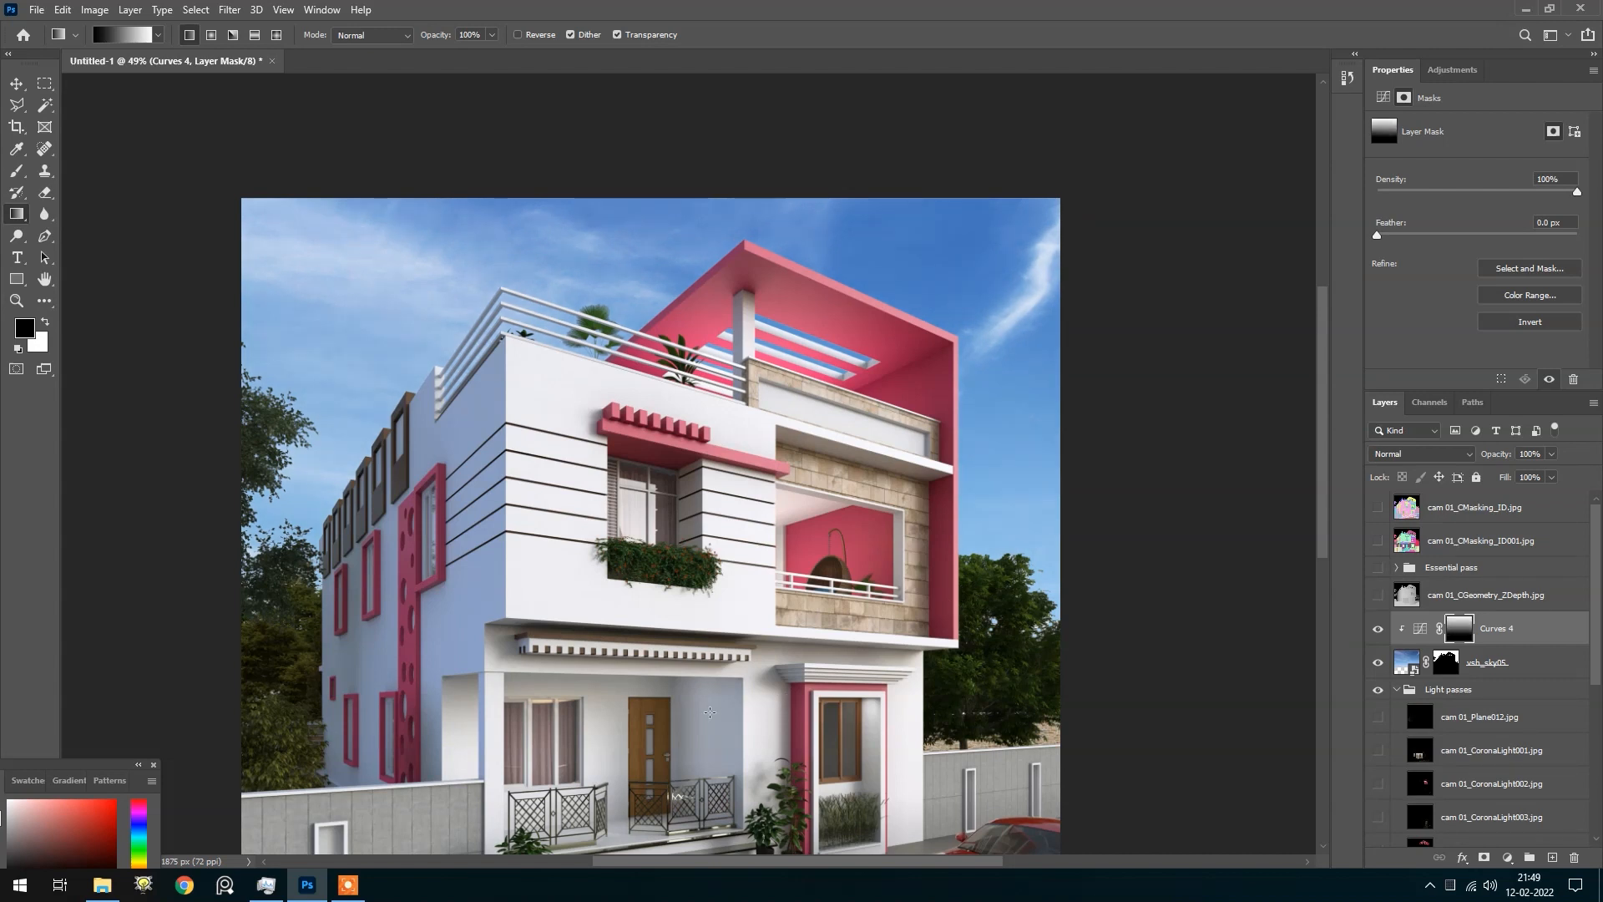
key(ctrl+z)
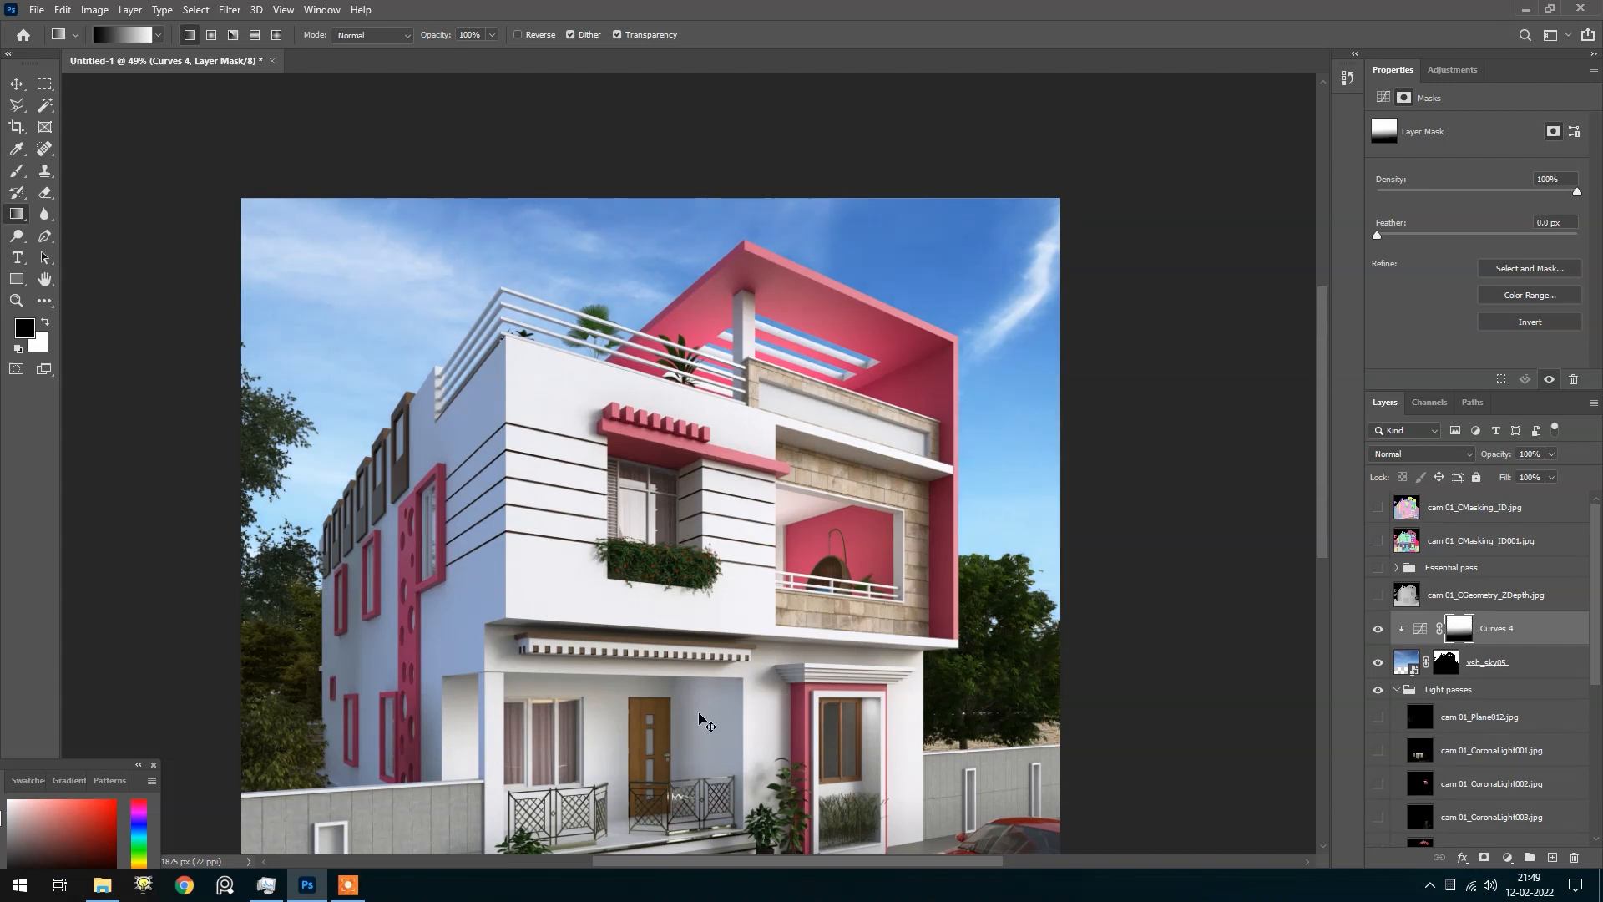
key(ctrl+z)
drag(652, 600, 658, 443)
scroll(592, 457, down, 1)
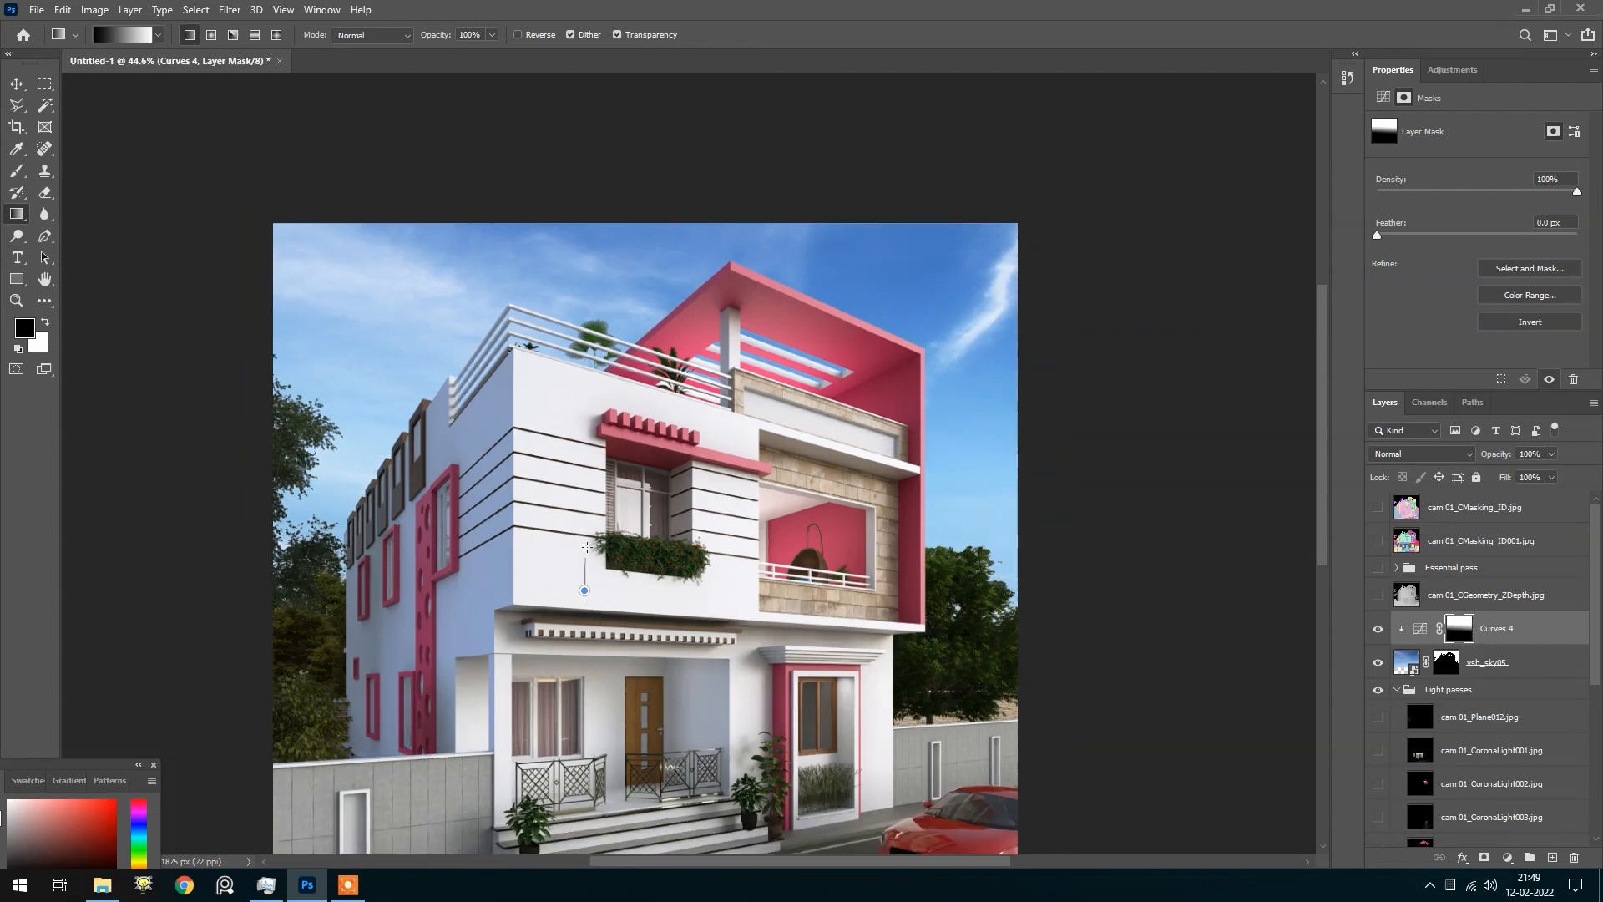
drag(587, 547, 593, 383)
scroll(594, 386, down, 2)
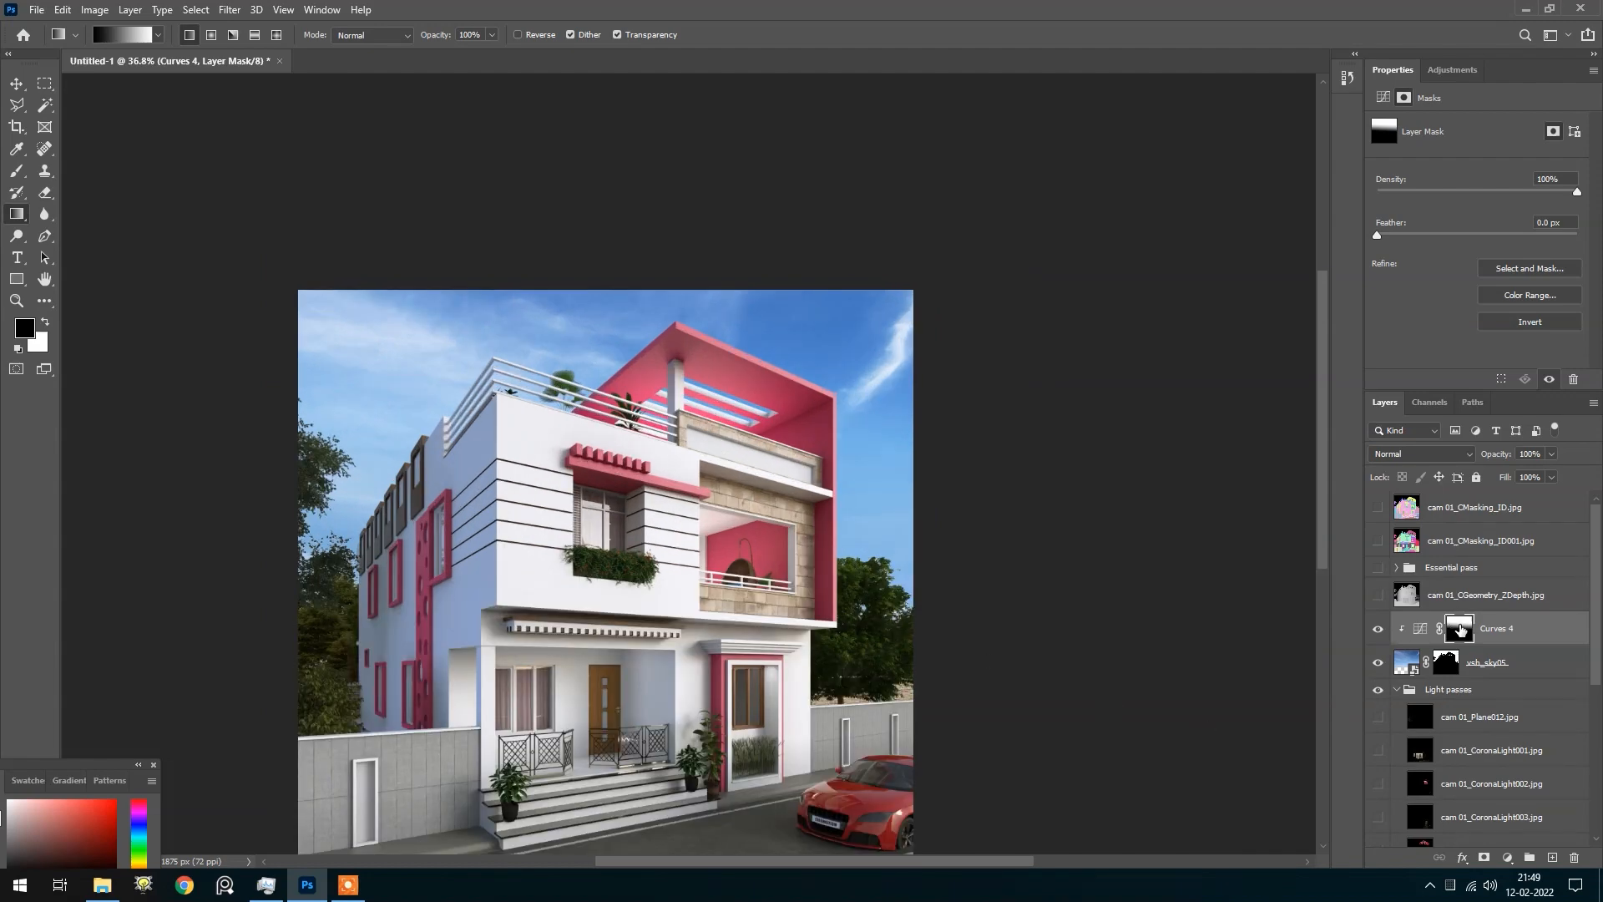
Inspect the sky Curves gradient mask on its own and examine the brightened sky in the full composite
alt+click(1460, 631)
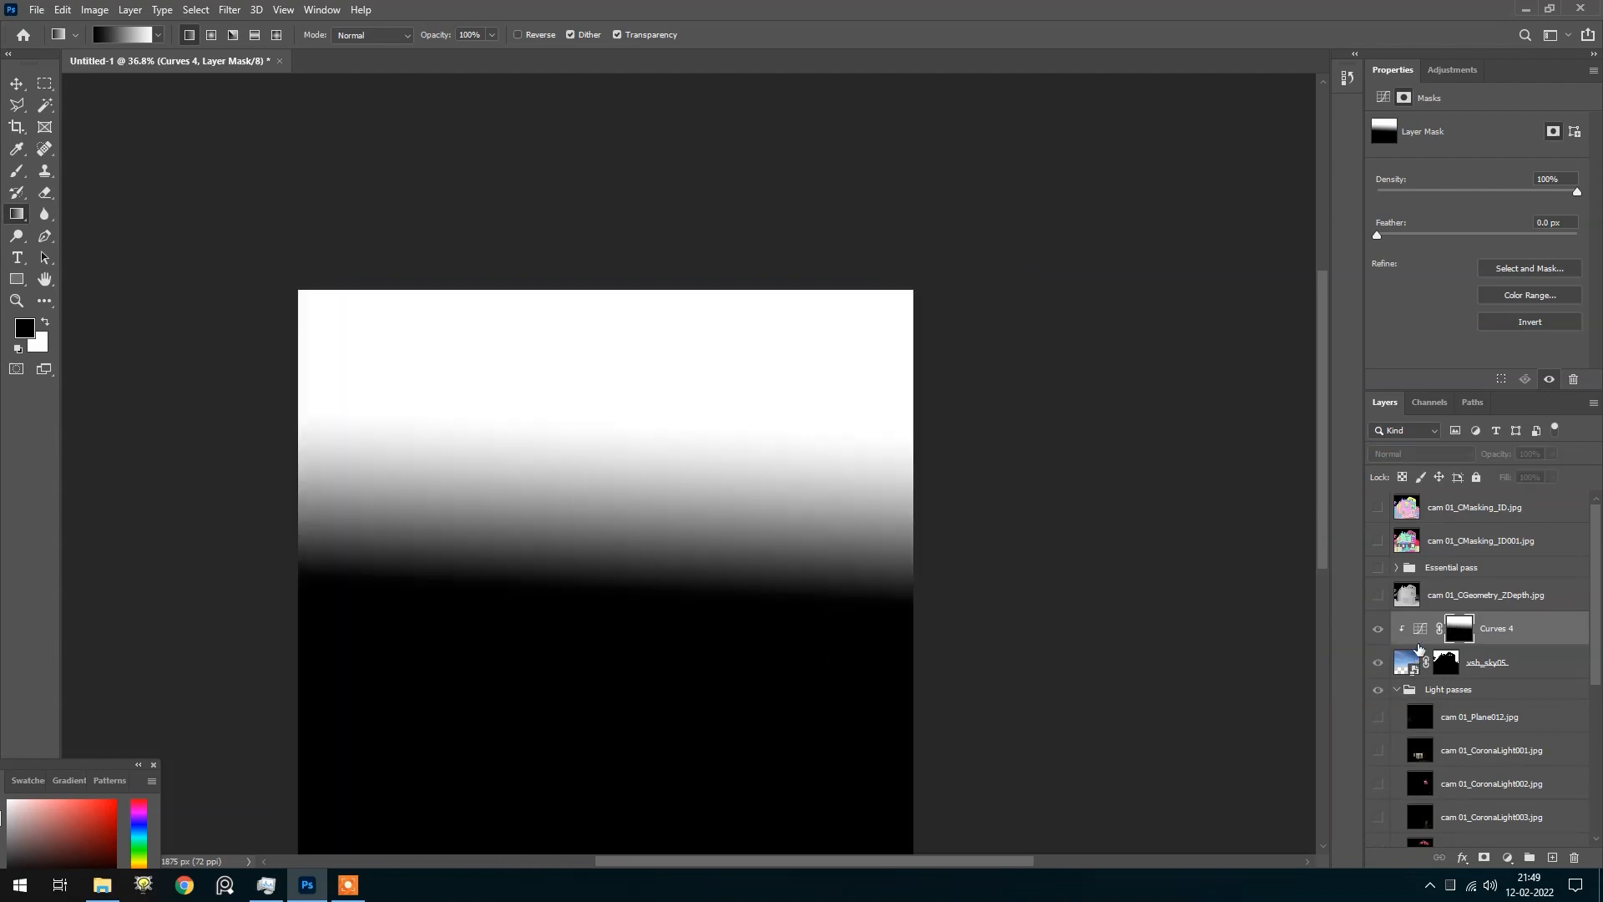
click(1420, 628)
scroll(857, 603, up, 2)
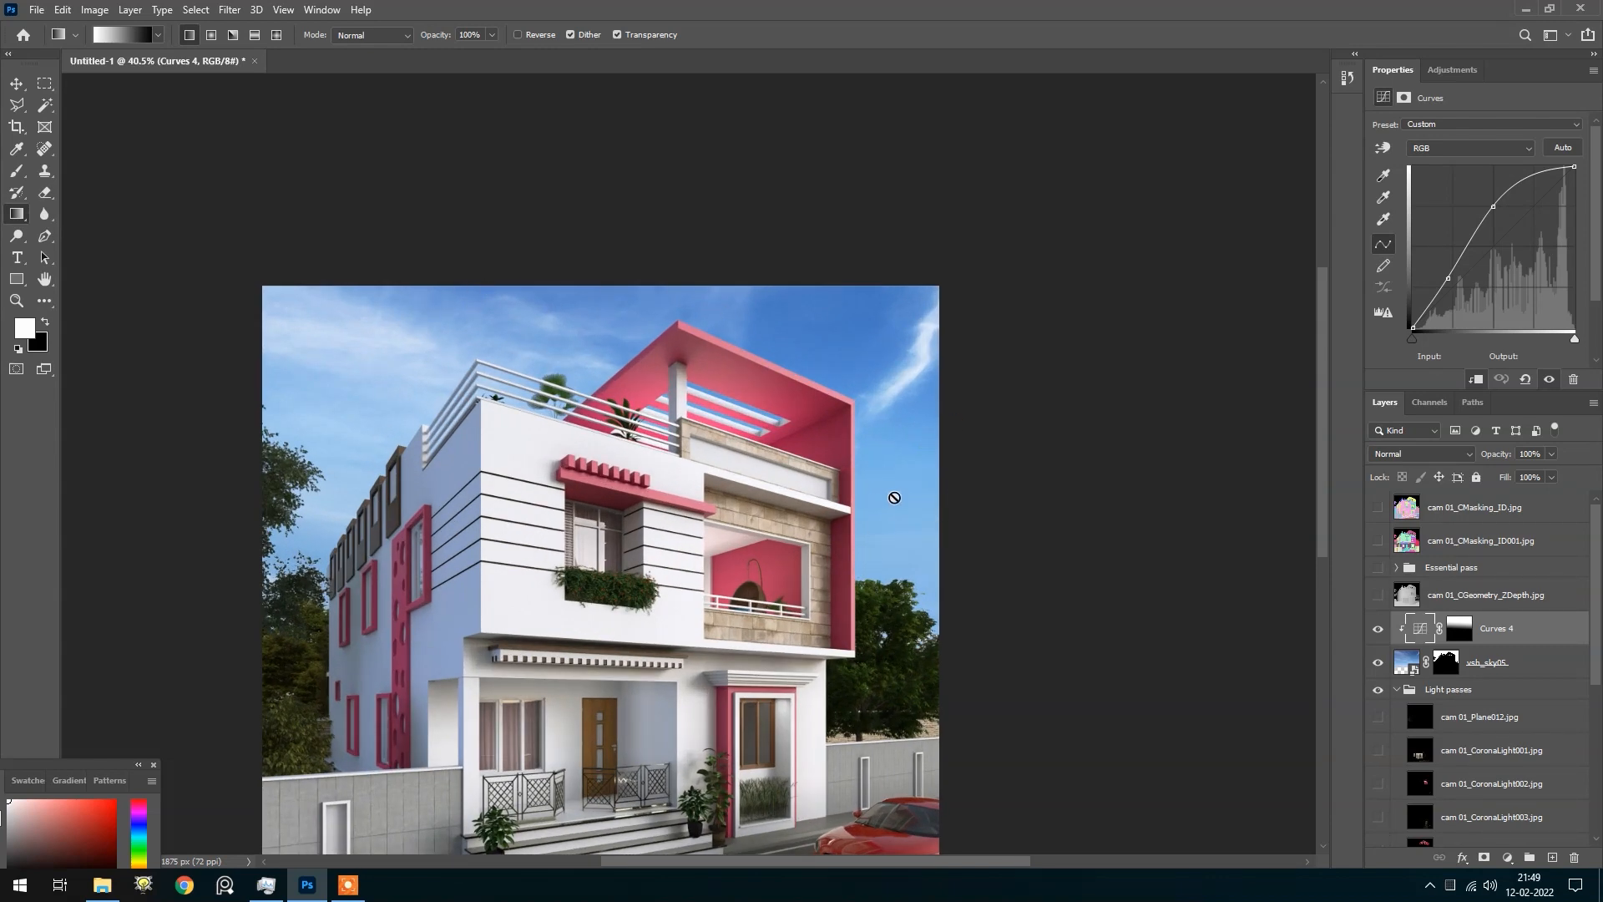
scroll(881, 496, down, 1)
scroll(501, 610, up, 3)
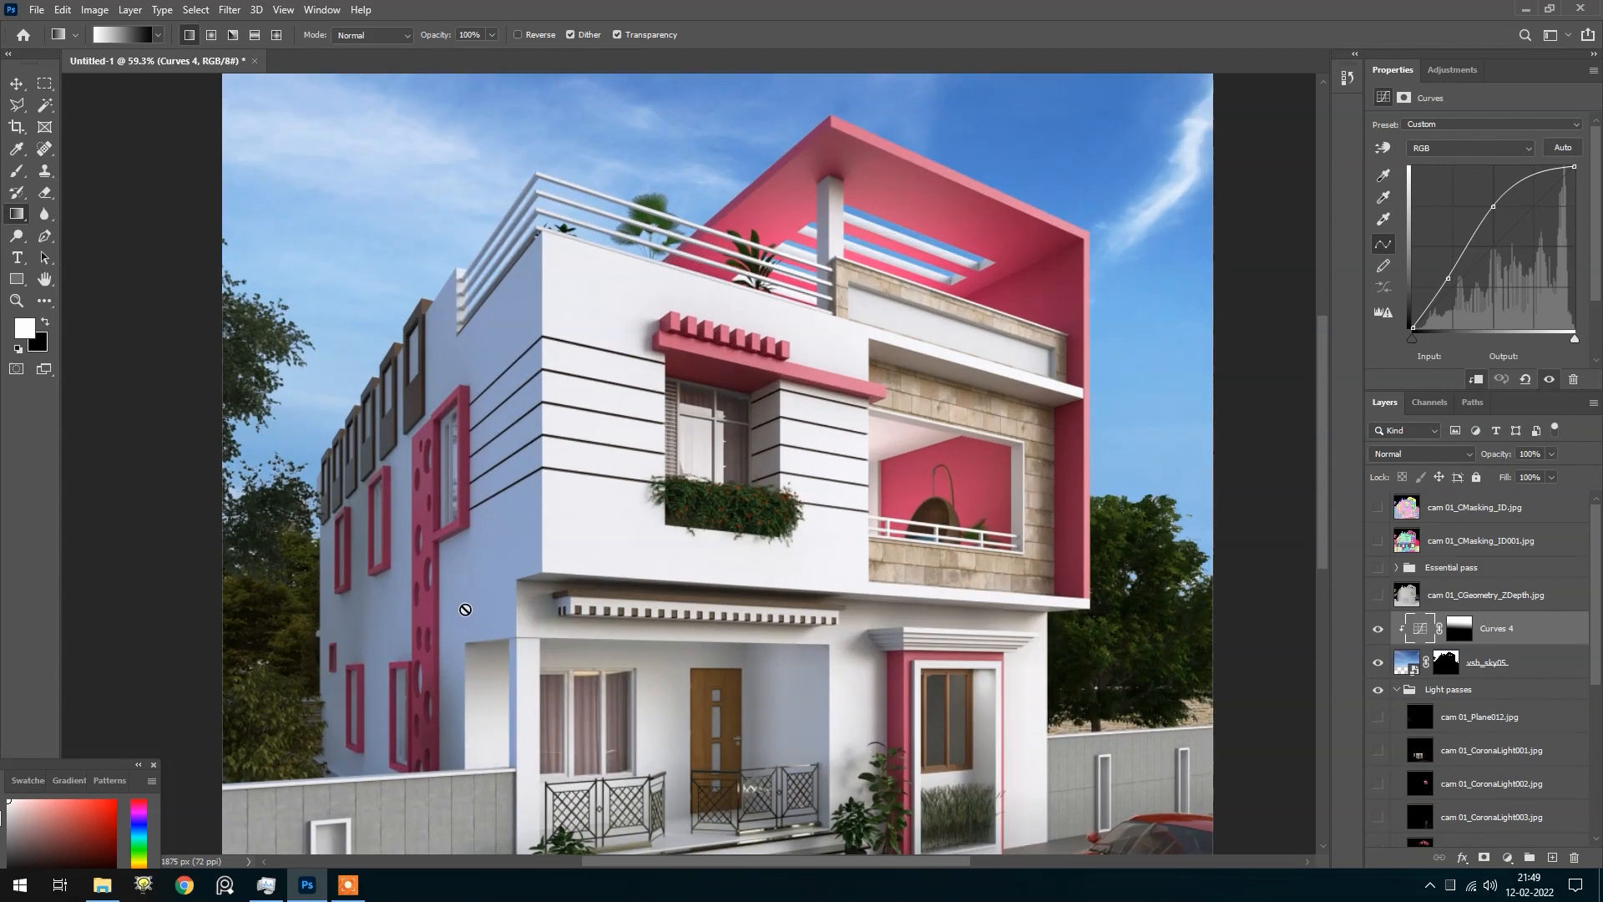
Select the light-green window frames along the house's side wall on the cam 01_CMasking_ID.jpg pass with the Magic Wand, and hide the pass again
scroll(484, 611, down, 2)
scroll(463, 482, up, 4)
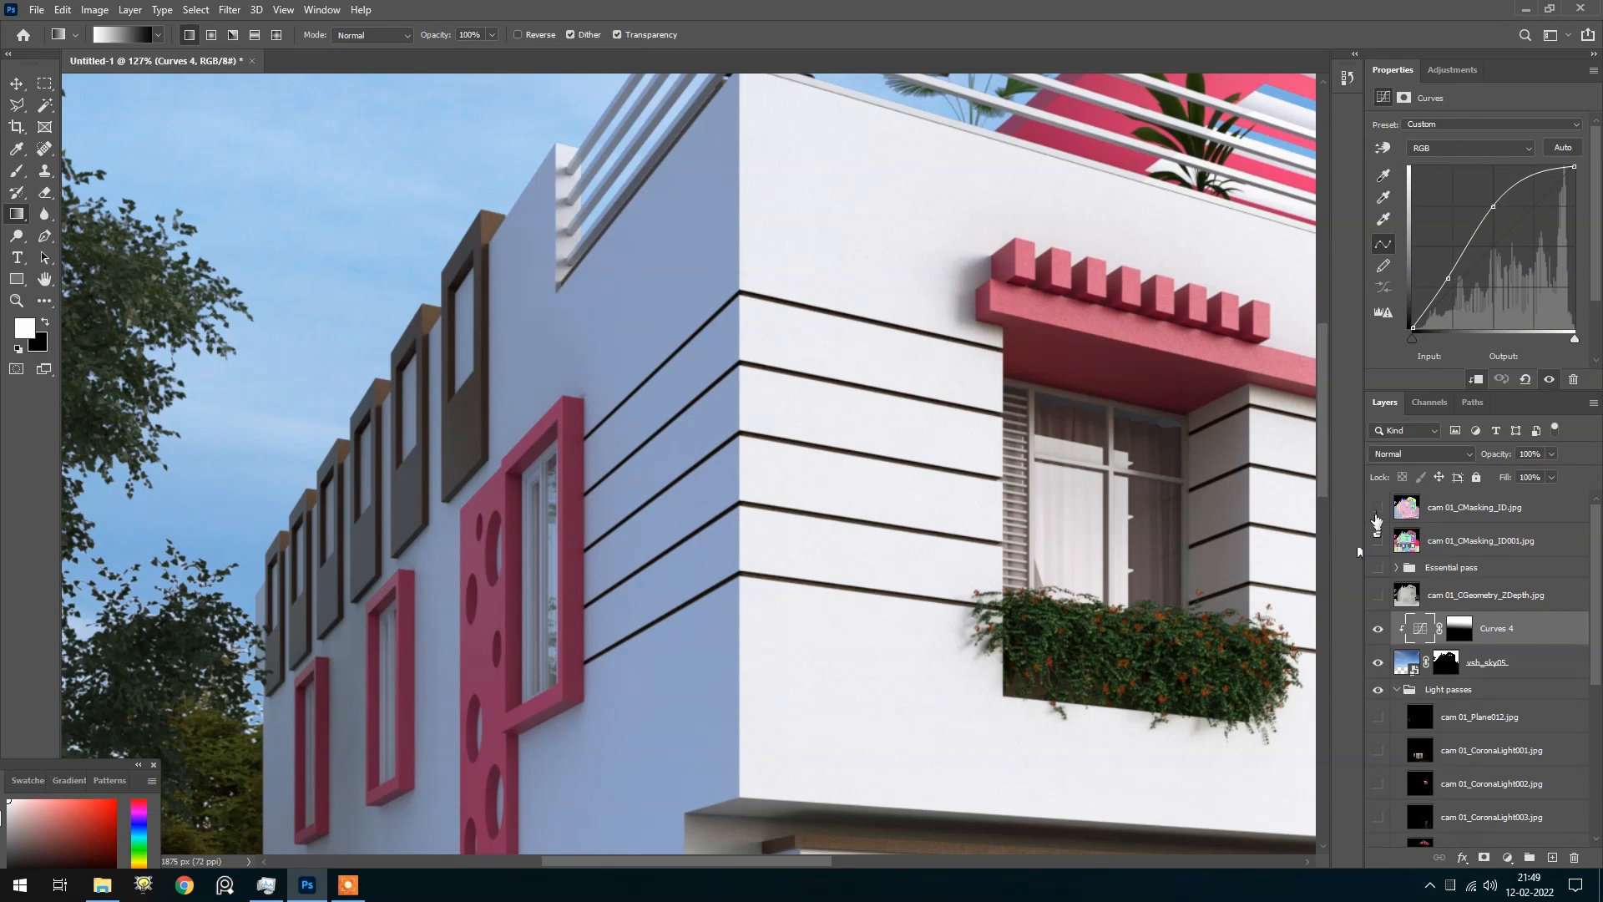
click(1377, 507)
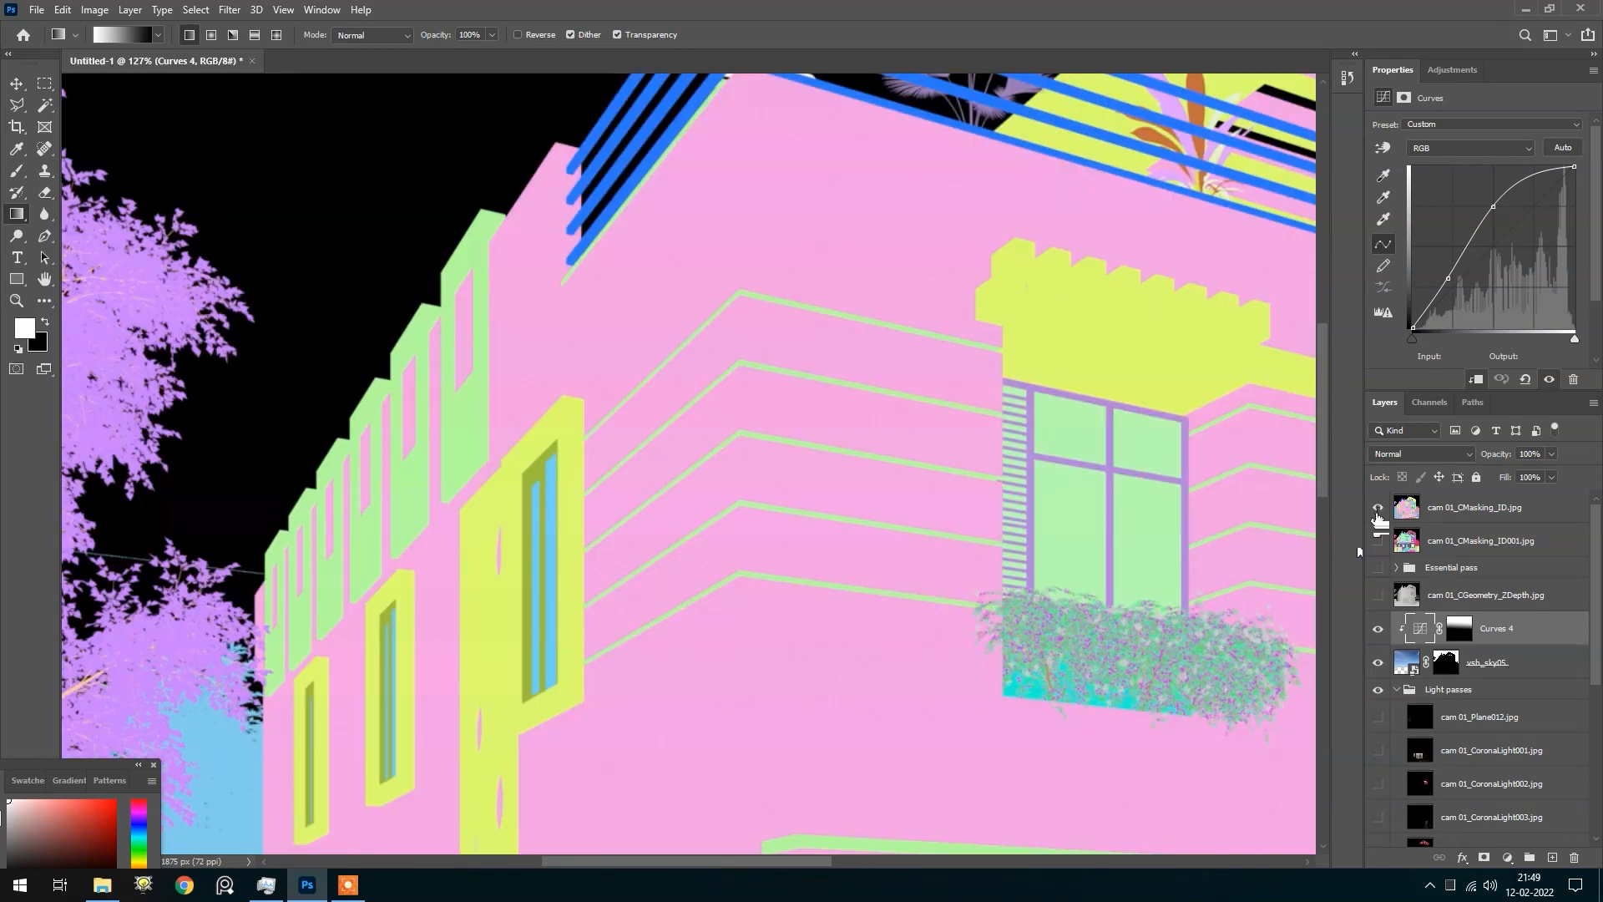
click(1481, 511)
click(45, 104)
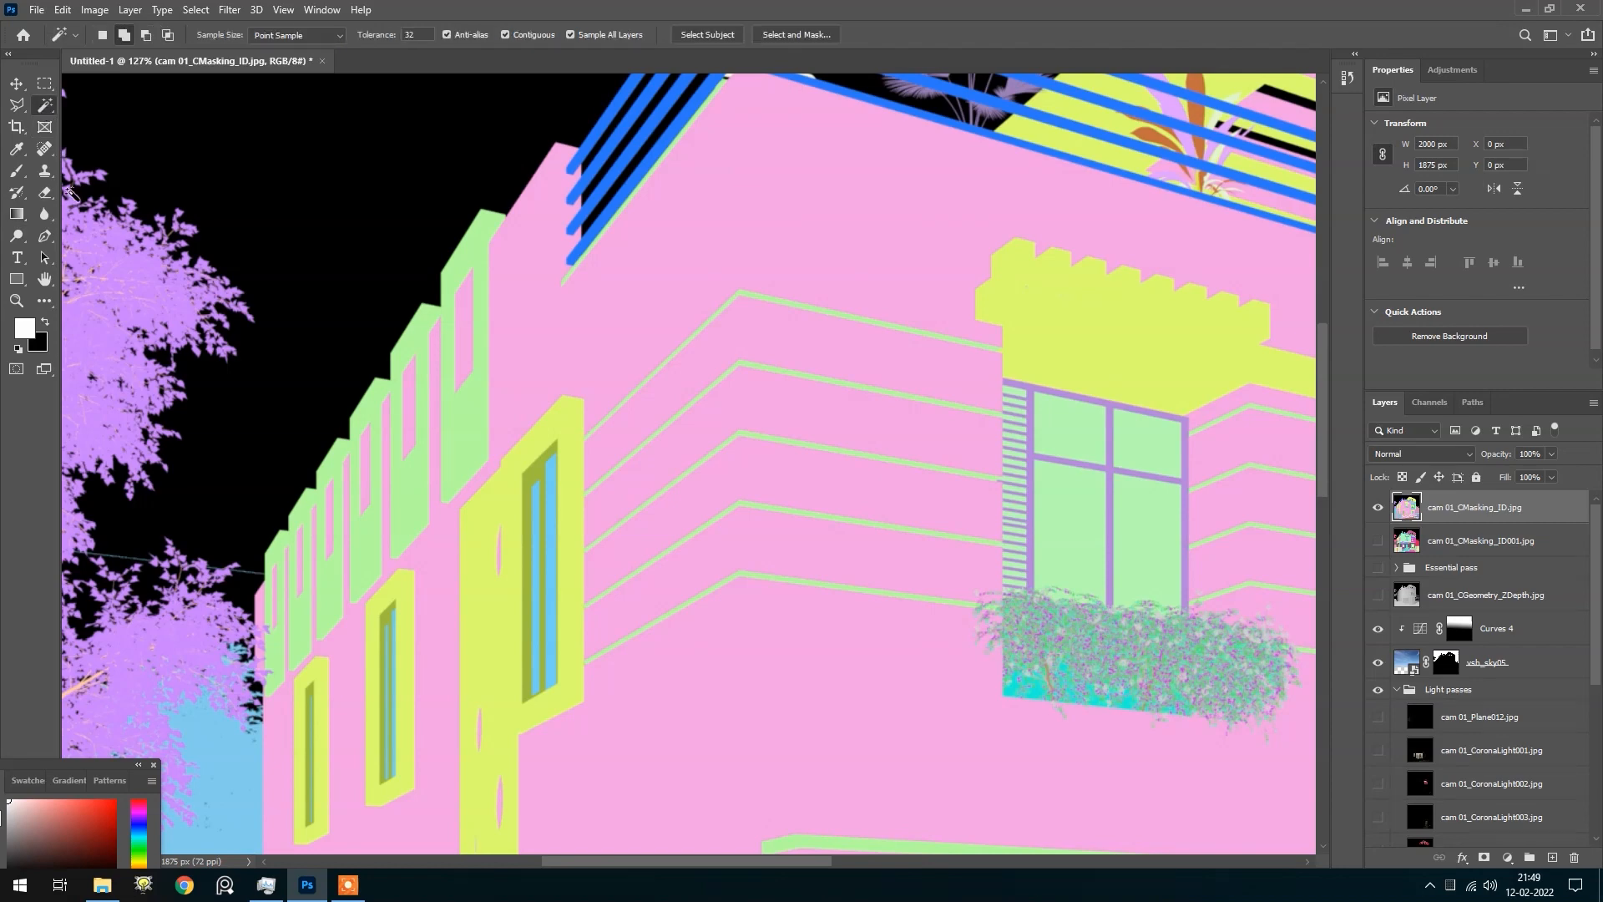
click(436, 466)
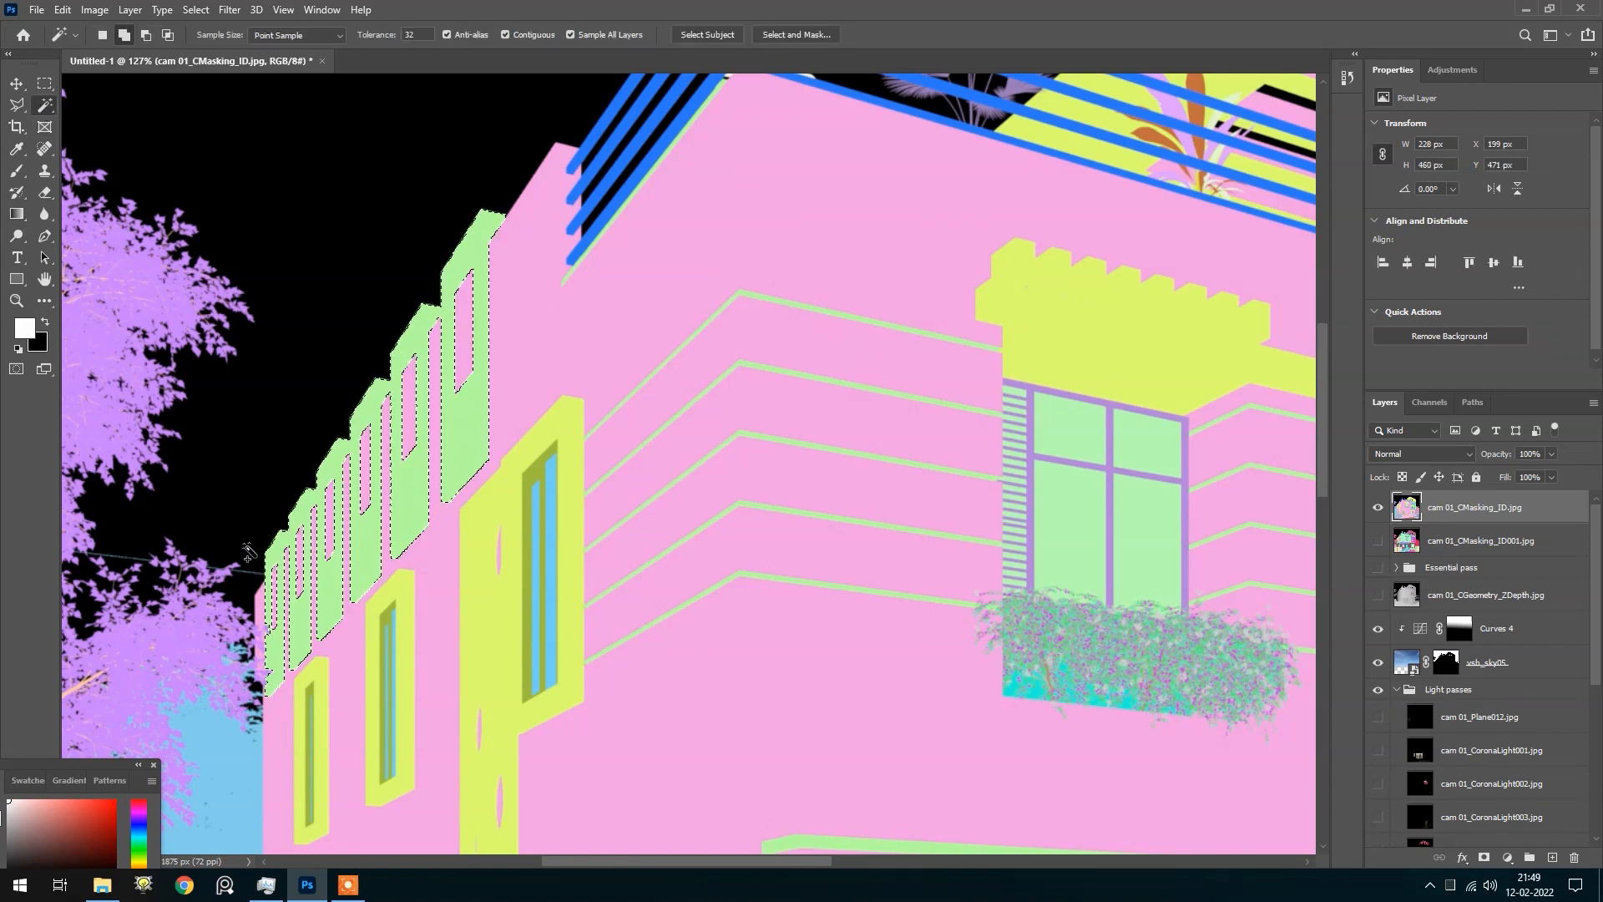
scroll(251, 551, up, 2)
scroll(402, 399, down, 3)
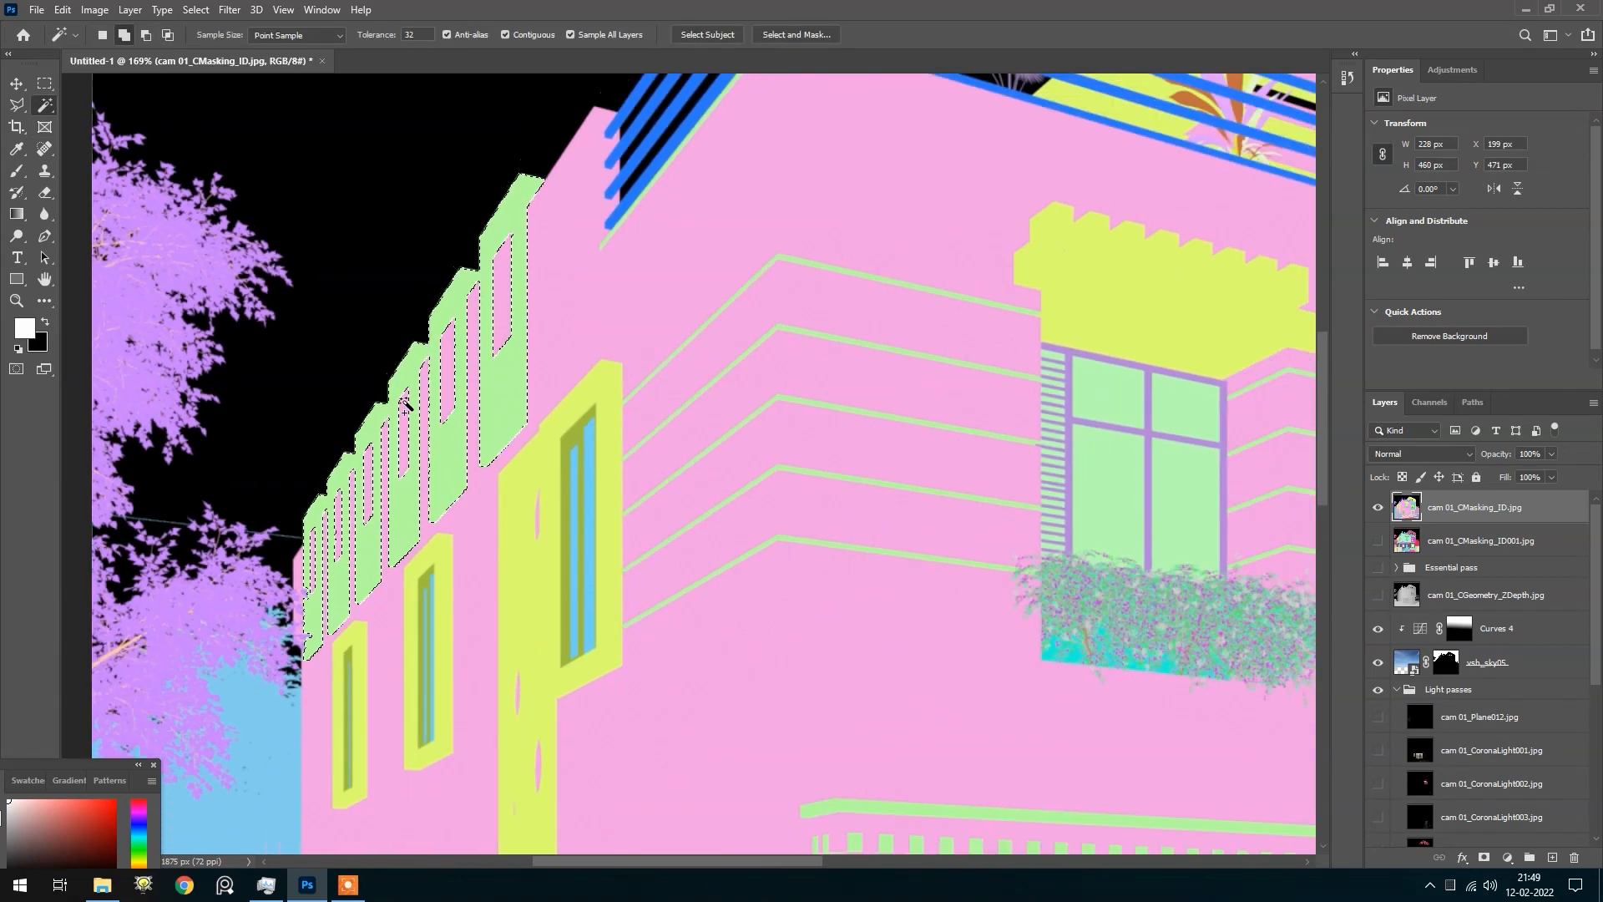
click(1378, 507)
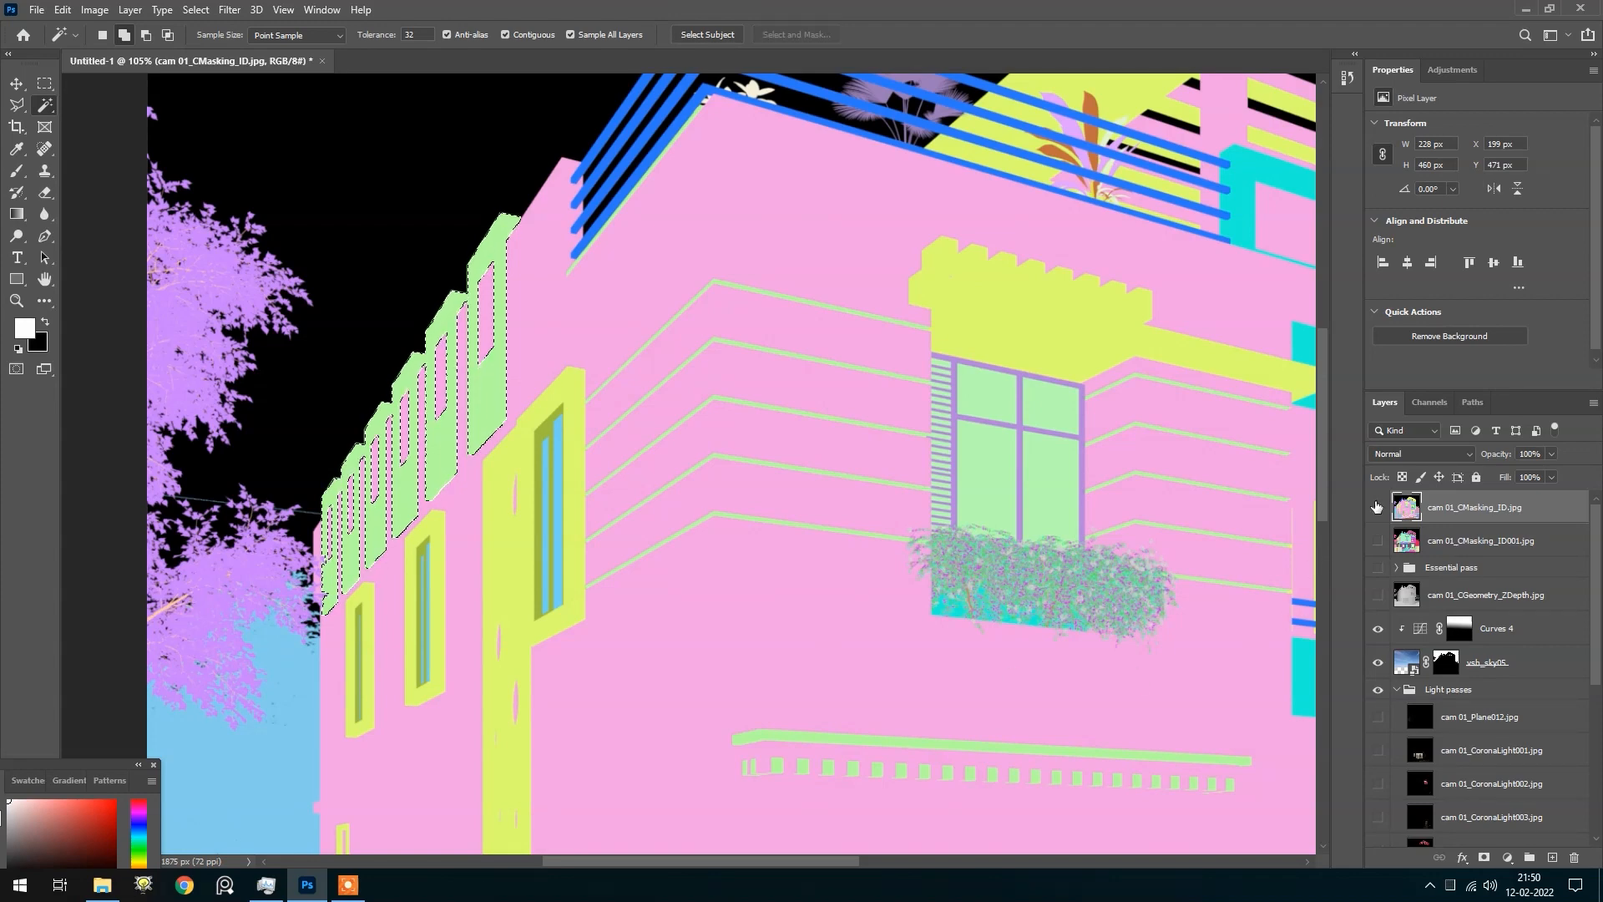
Add a Hue/Saturation adjustment above Curves 4 for the selected side-wall window frames, with hue -7, saturation +46 and lightness +4
scroll(369, 399, up, 3)
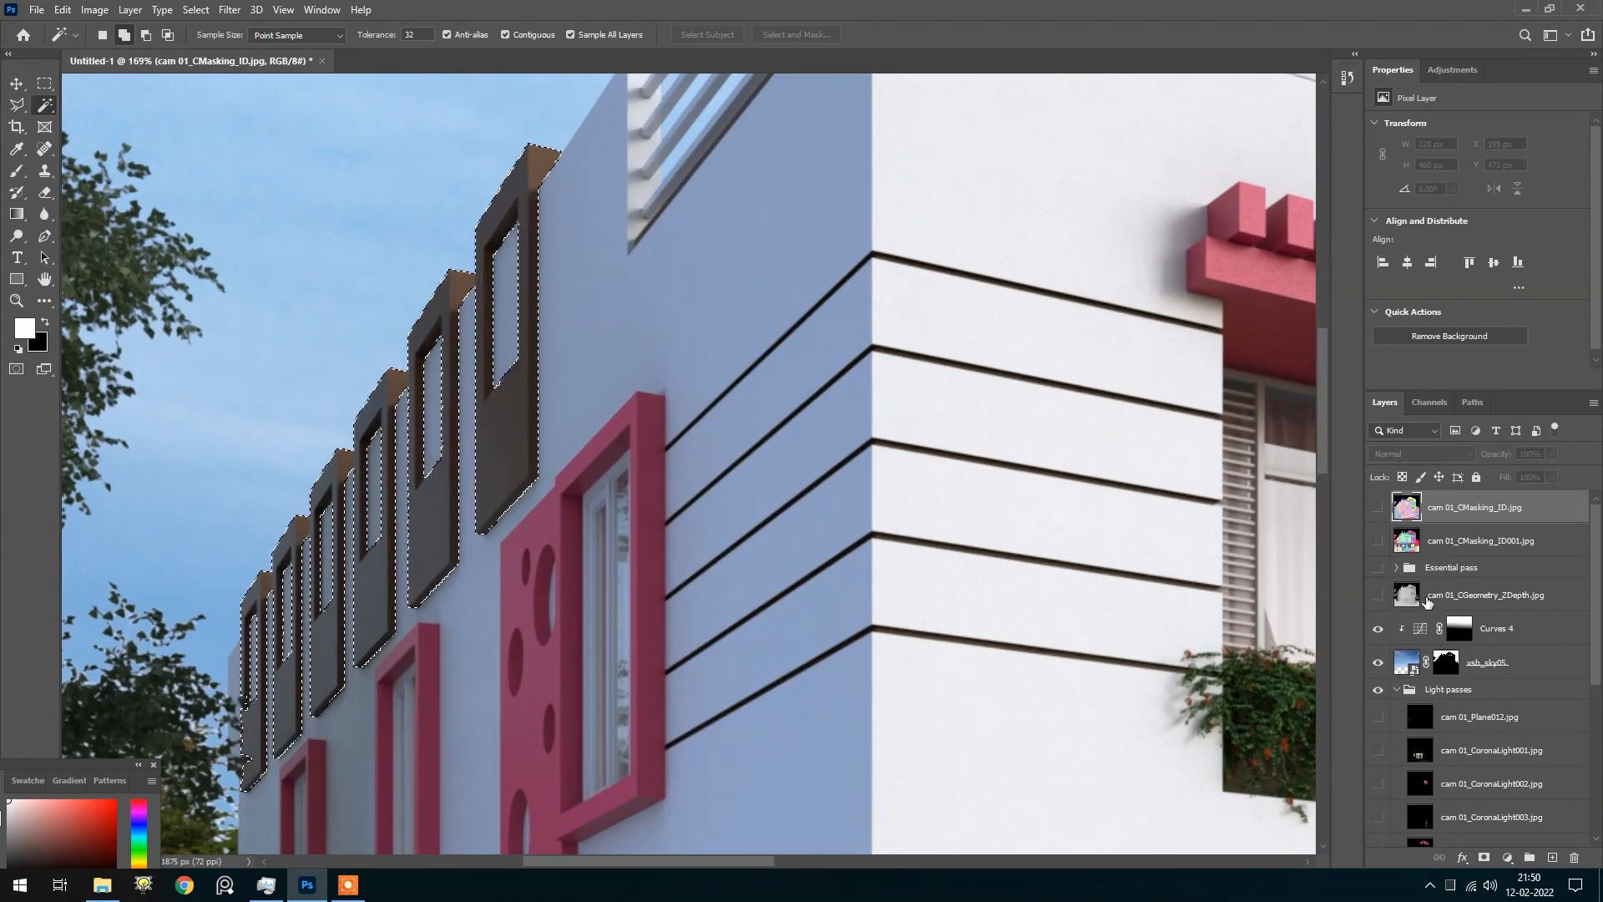
click(1458, 628)
key(x)
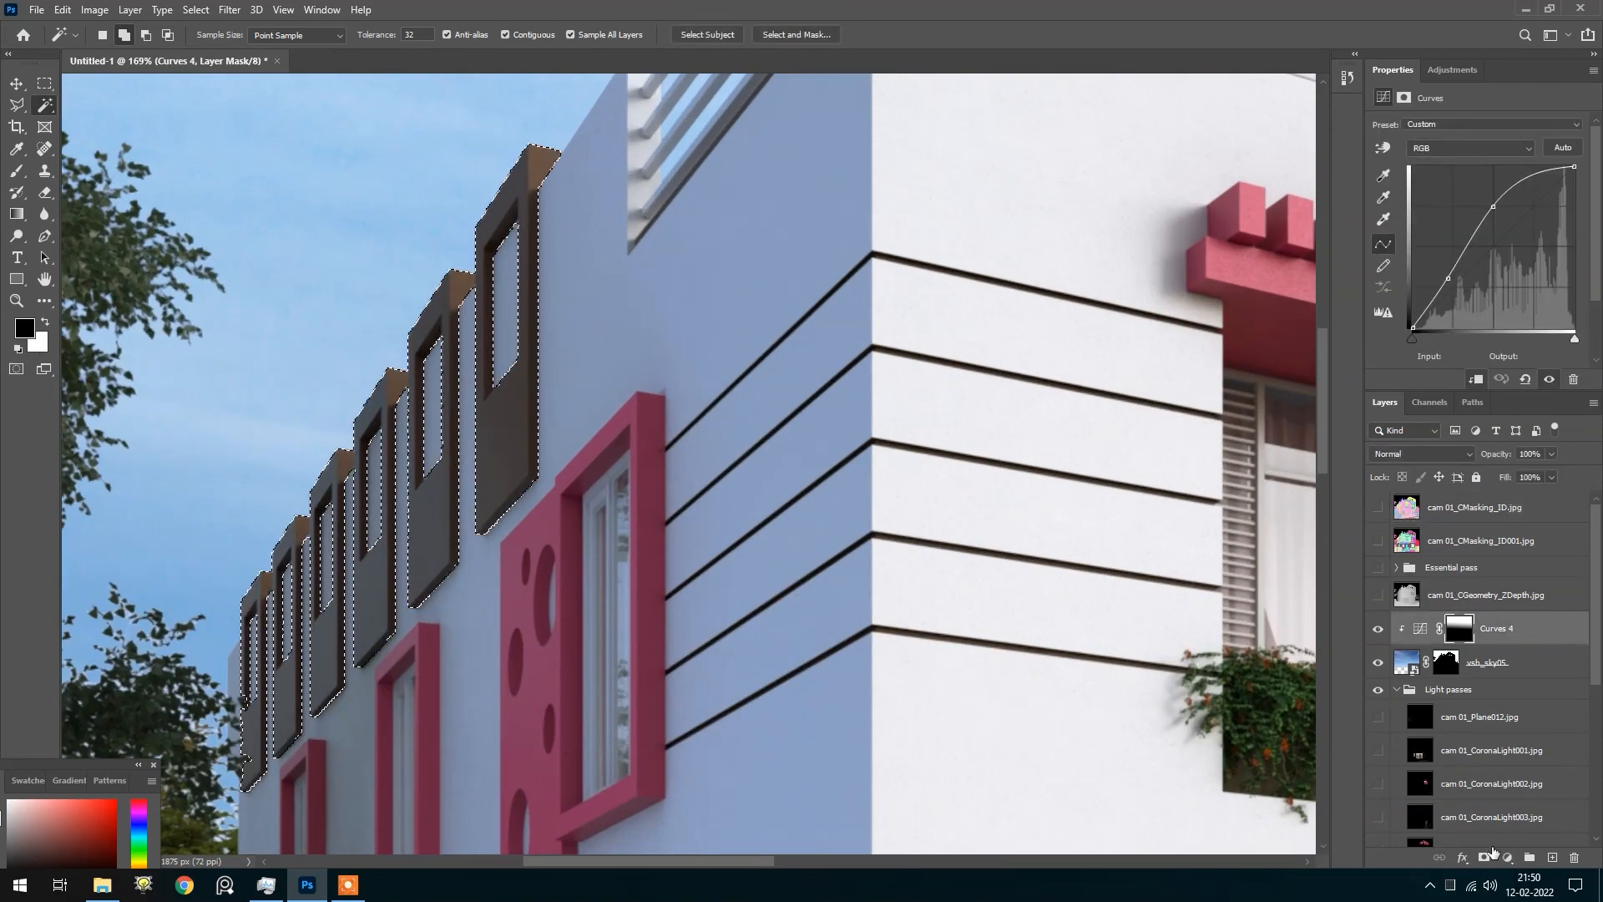
click(1506, 860)
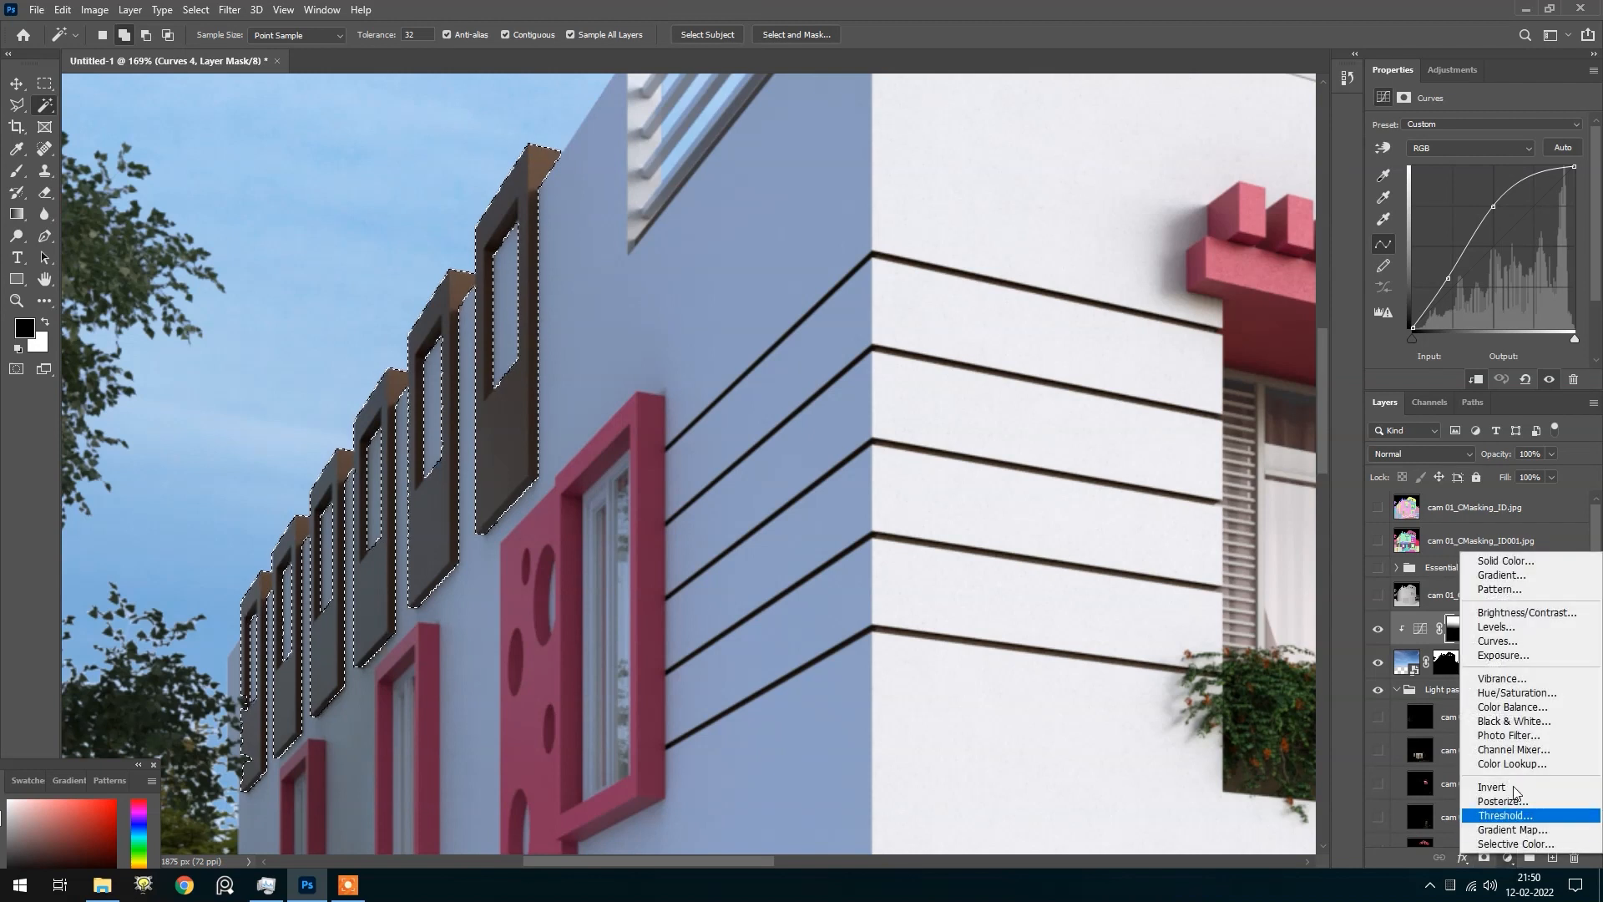
click(1516, 694)
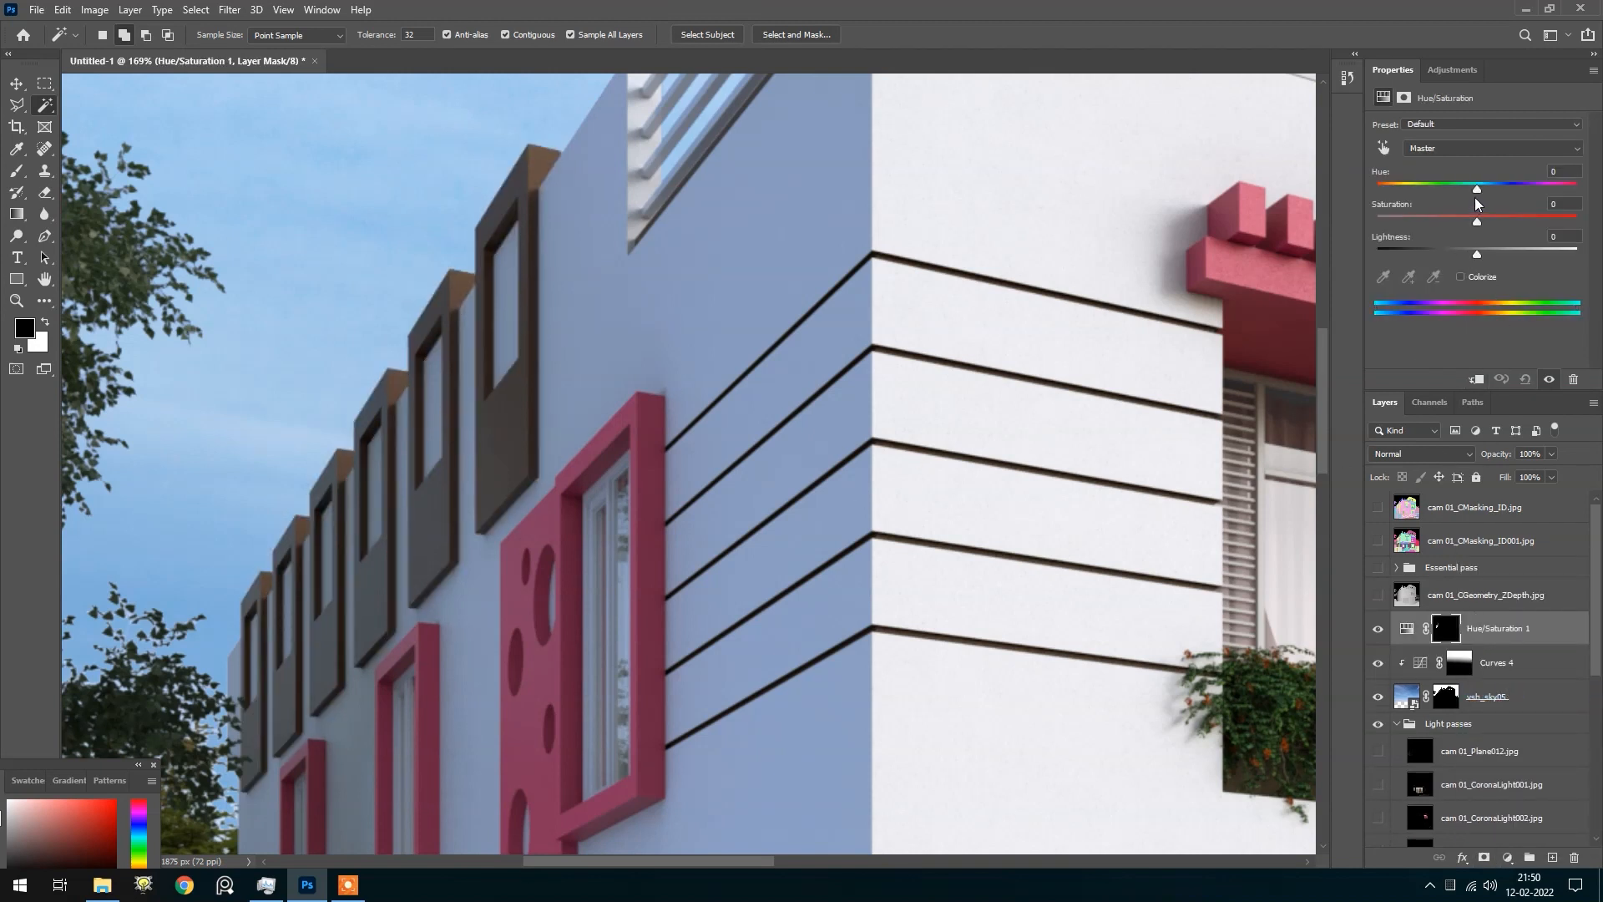
drag(1477, 188, 1481, 222)
drag(1478, 253, 1482, 254)
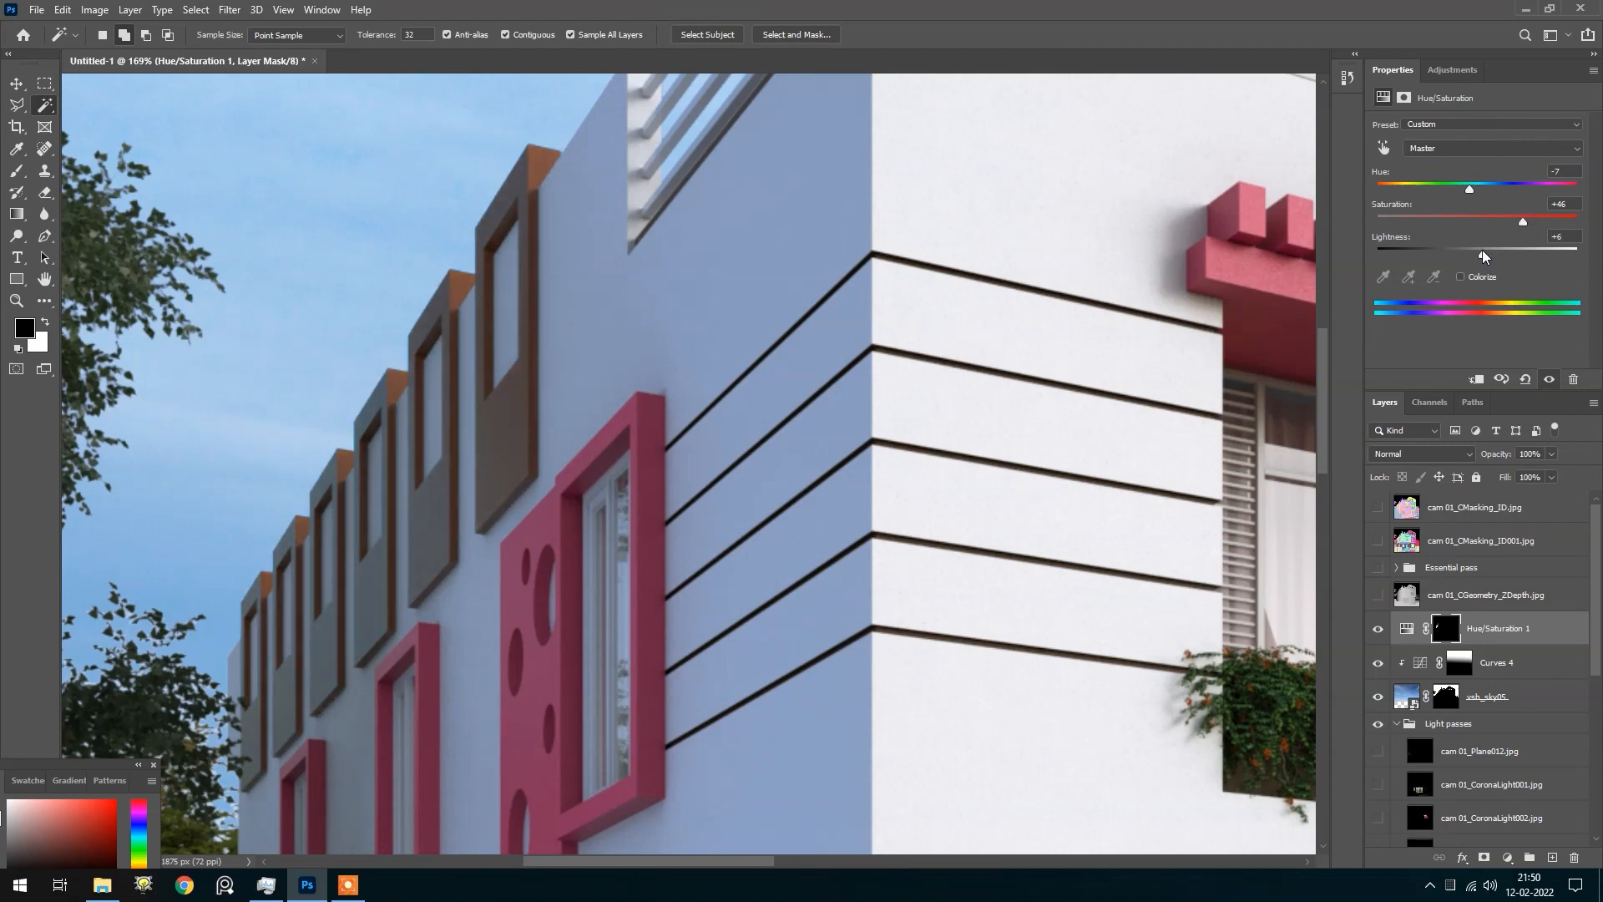
Compare the side-wall window frames with and without the Hue/Saturation adjustment, up close and in the full composite
scroll(637, 329, down, 8)
scroll(637, 329, up, 7)
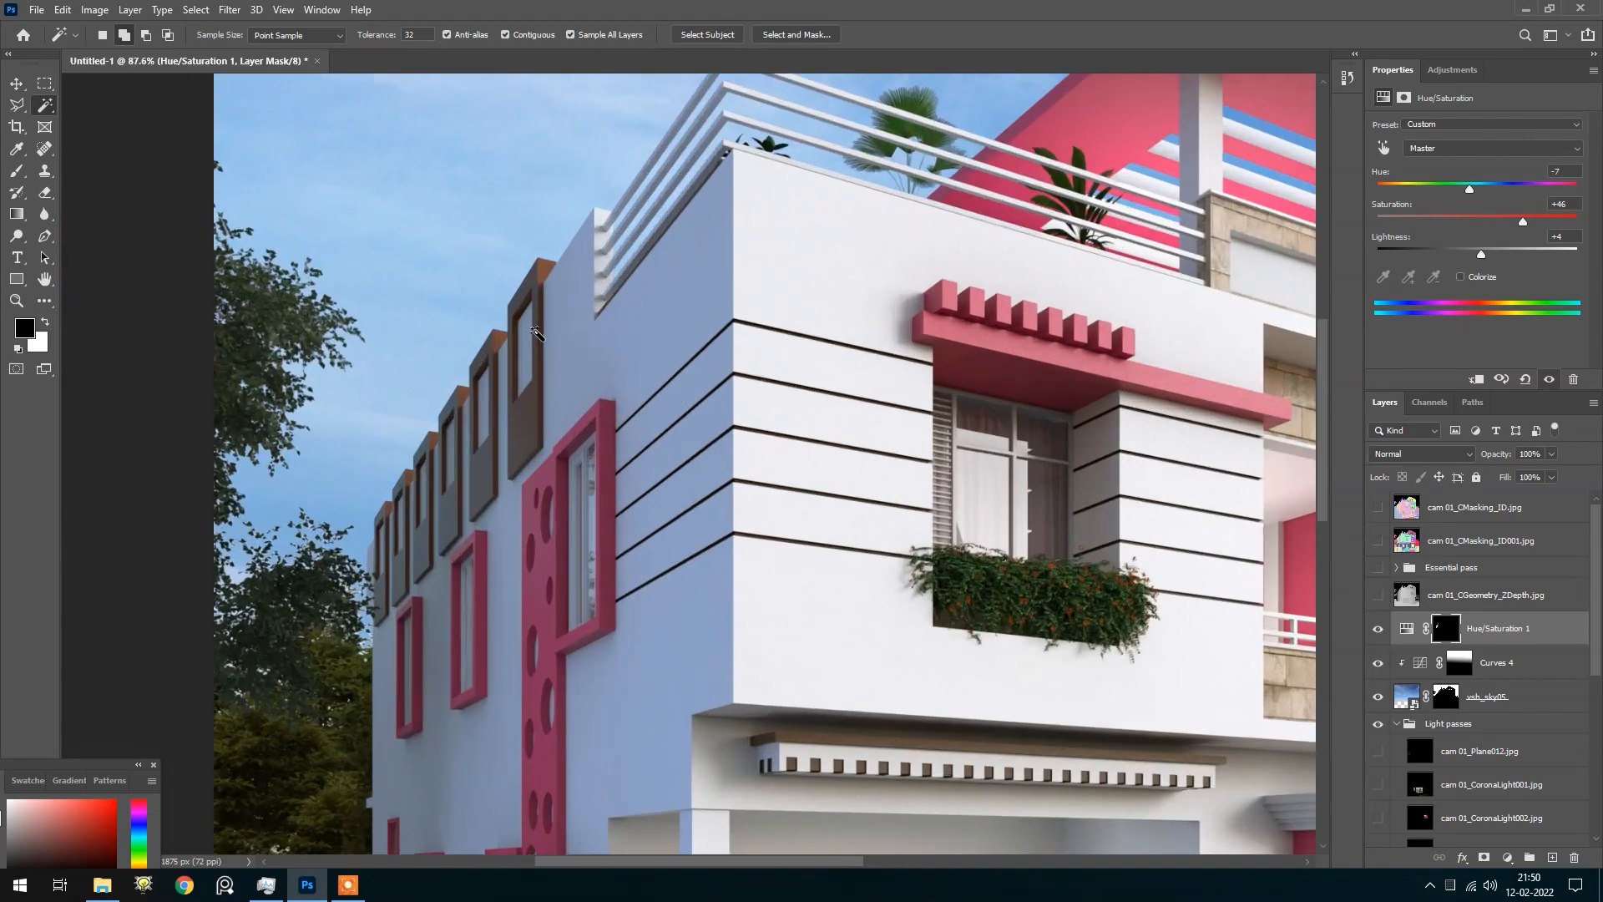
click(1380, 631)
scroll(539, 462, down, 5)
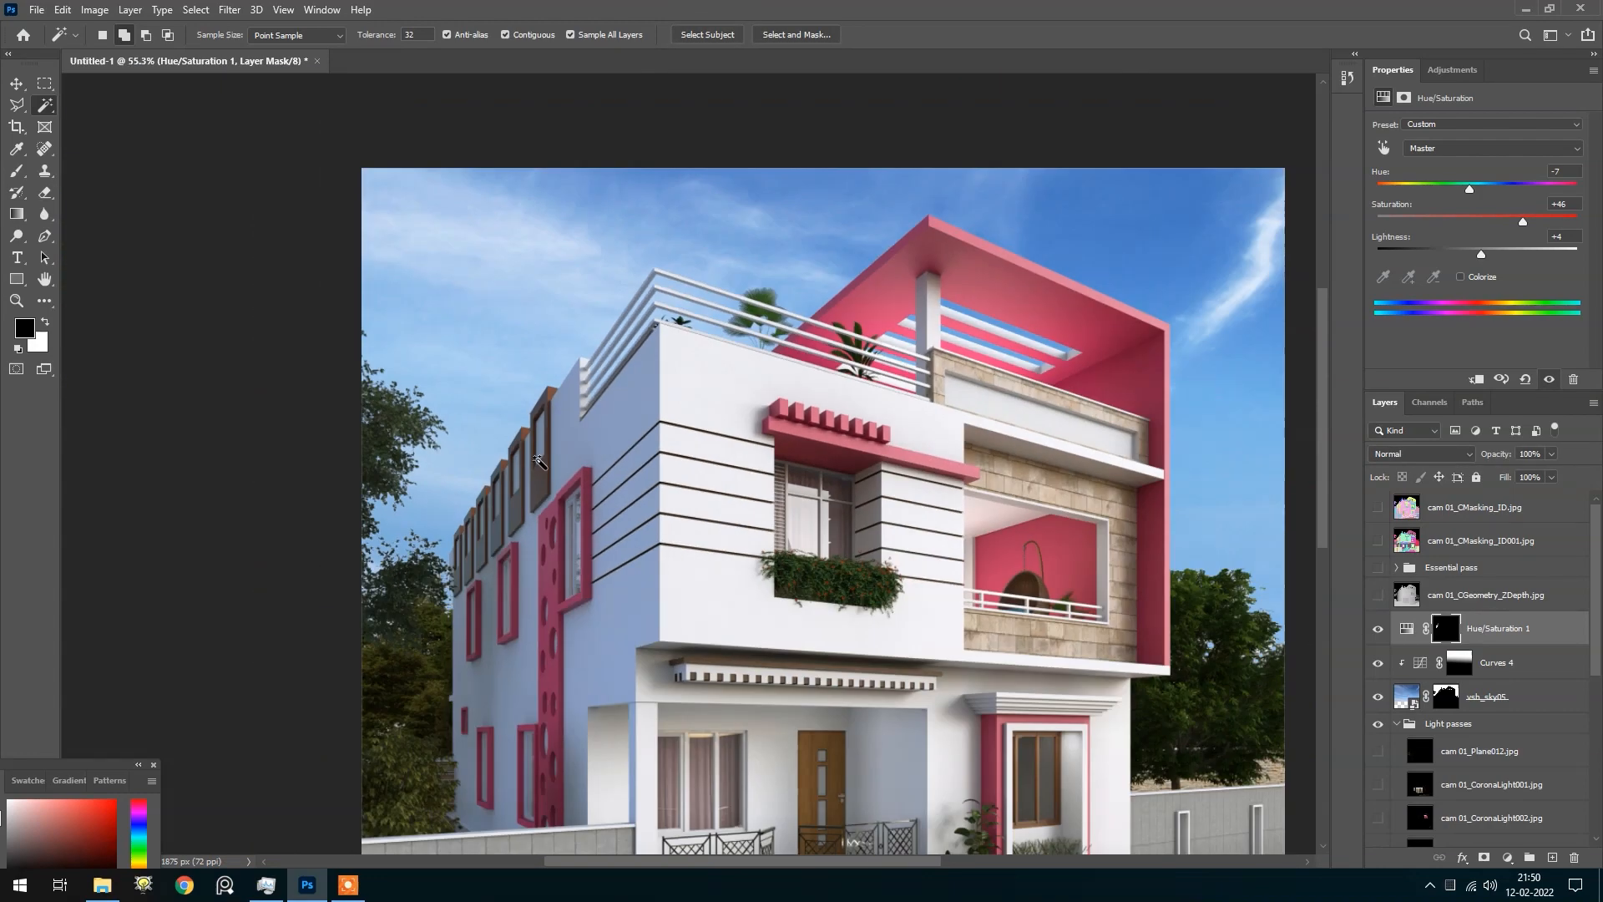
scroll(542, 488, down, 1)
scroll(743, 456, up, 4)
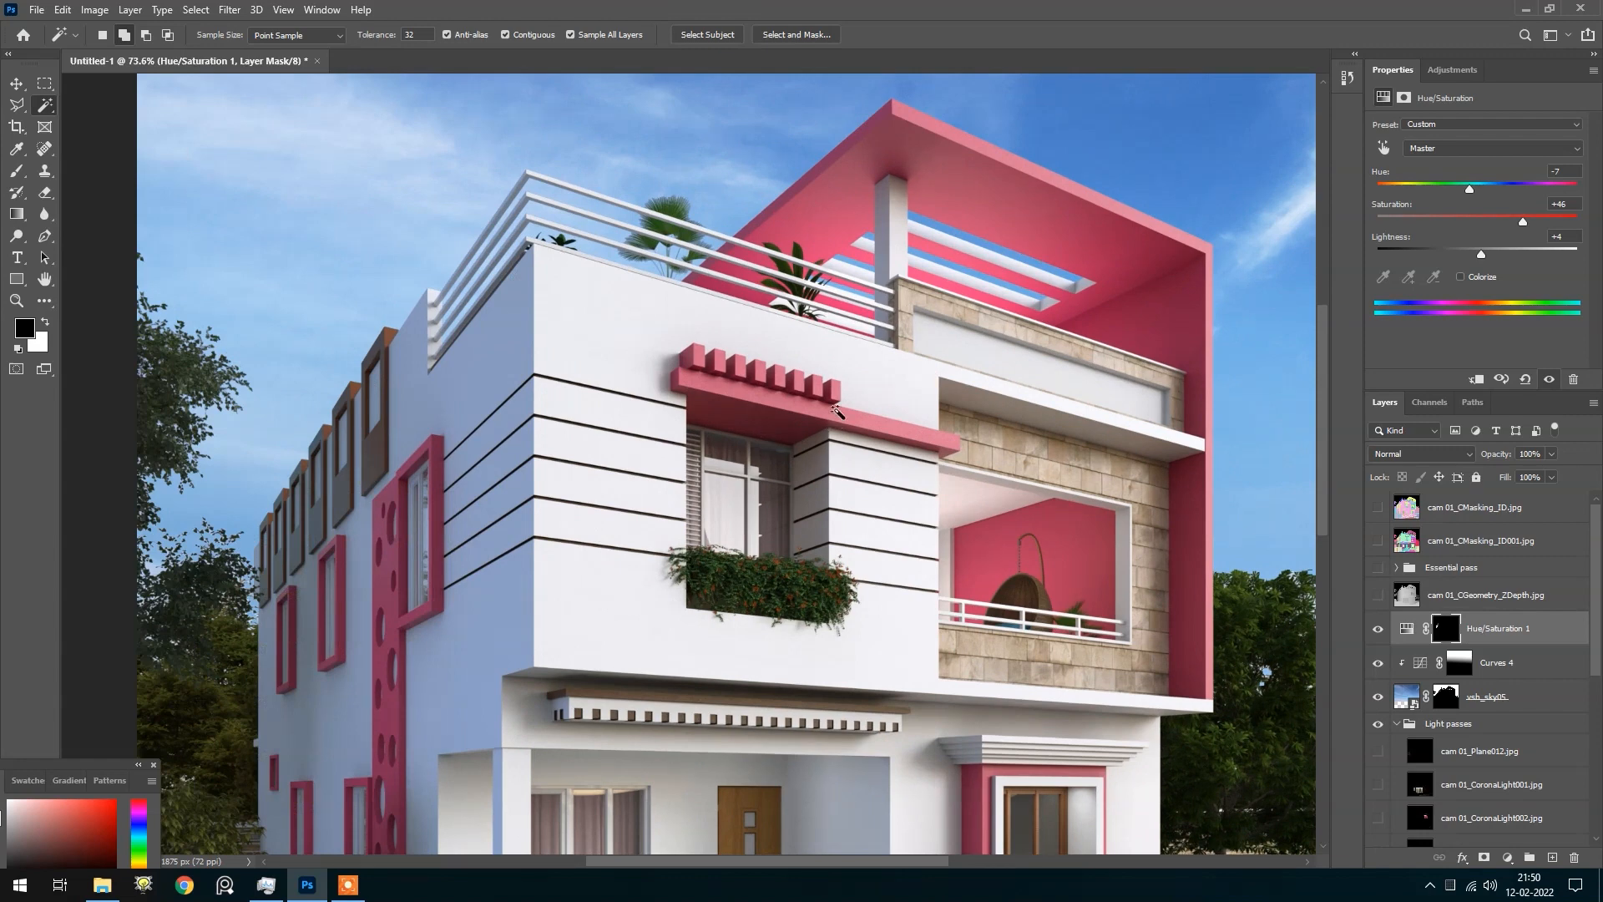
Select the yellow canopy above the front window on the cam 01_CMasking_ID.jpg pass with the Magic Wand, and hide the pass again
scroll(835, 409, up, 6)
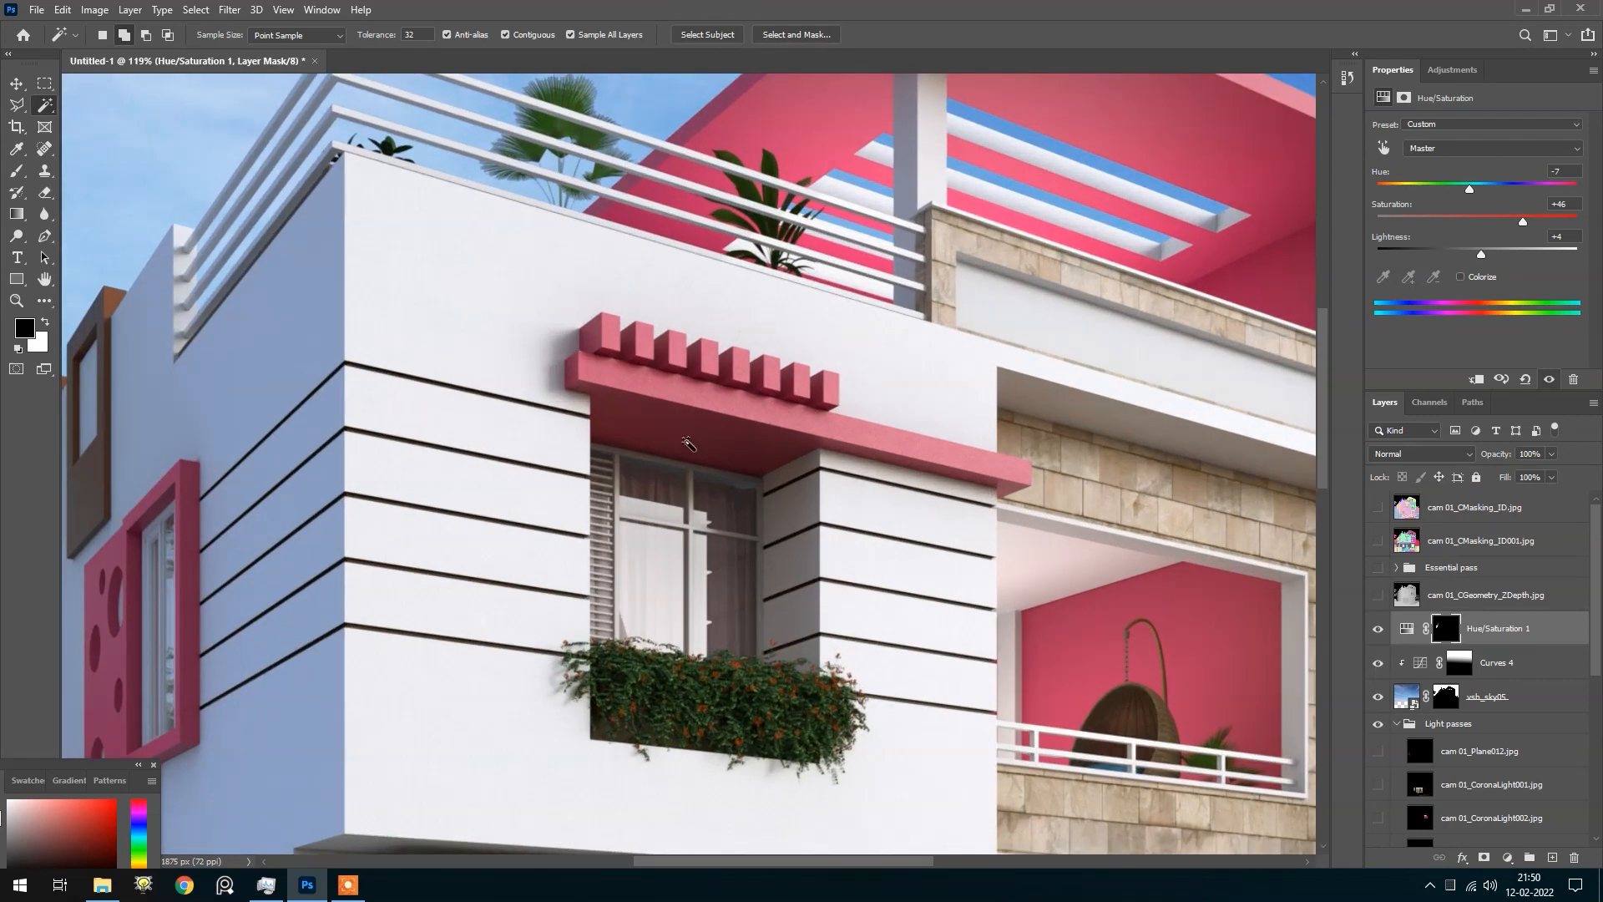
scroll(716, 438, down, 4)
scroll(737, 446, up, 4)
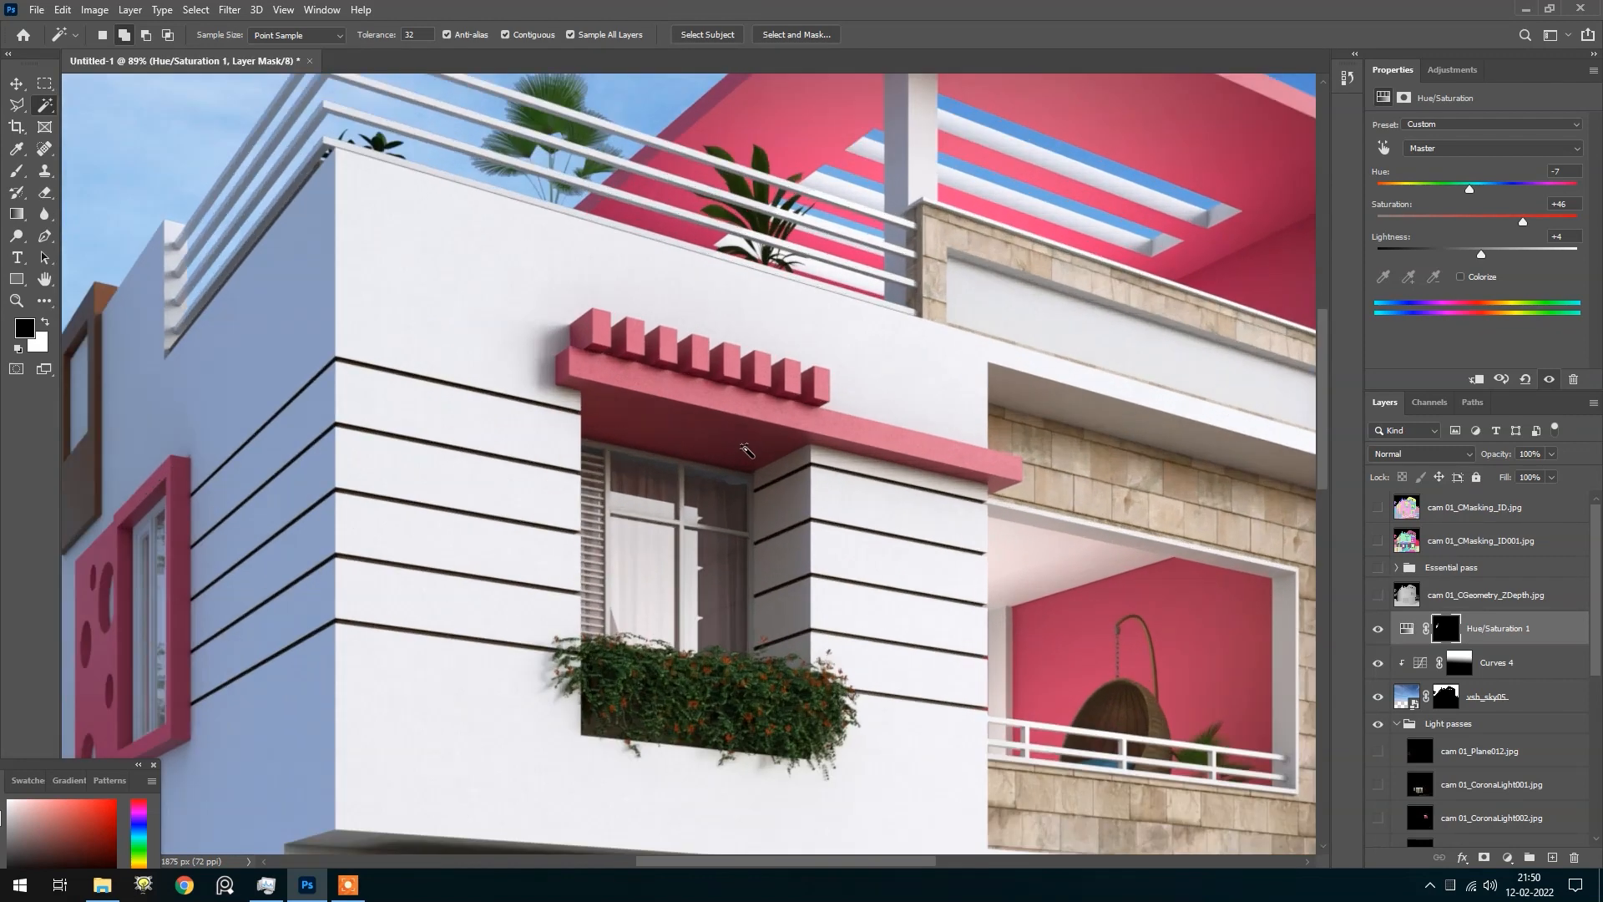
click(1378, 508)
scroll(814, 441, up, 2)
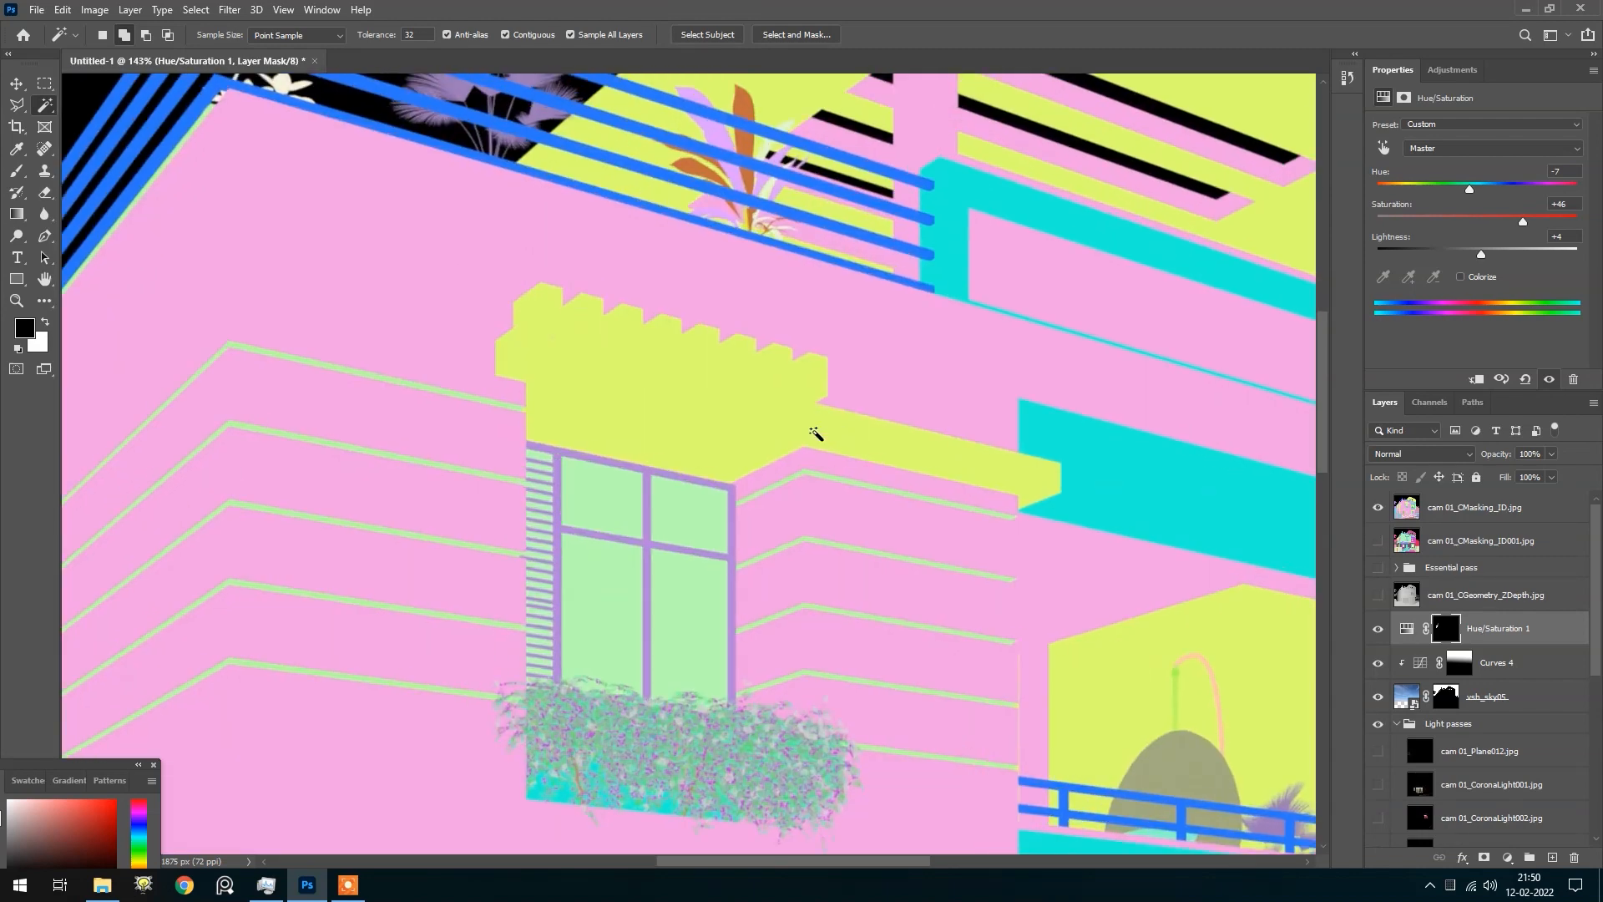
click(684, 411)
click(1378, 508)
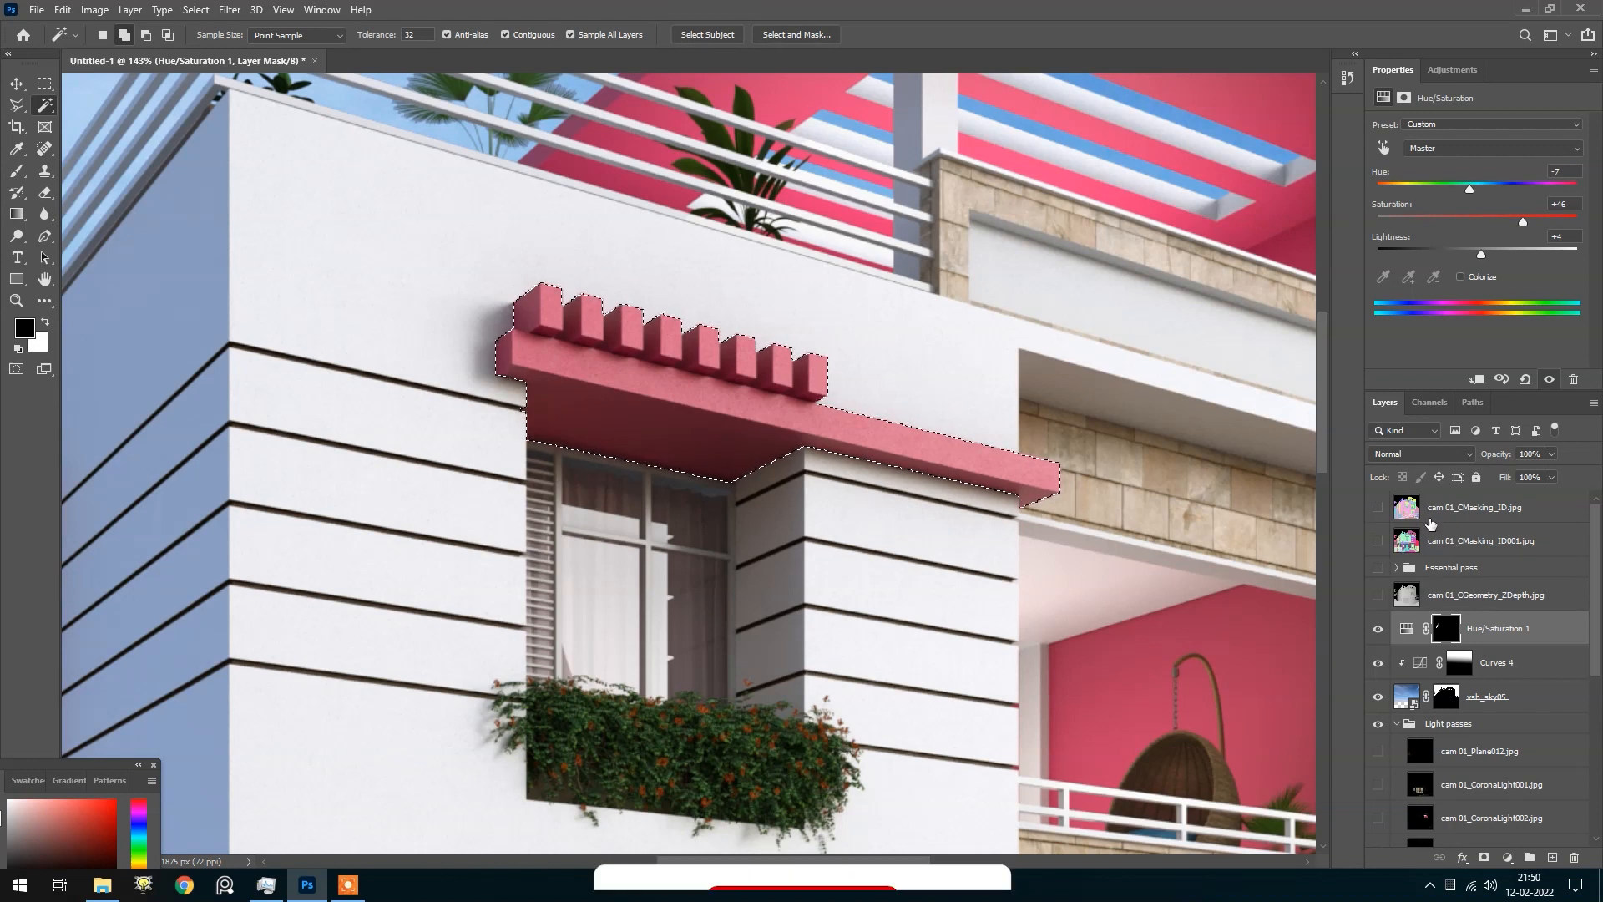
Recolour the selected canopy green with a new Hue/Saturation adjustment at hue +145, saturation +1 and lightness -19
click(1508, 858)
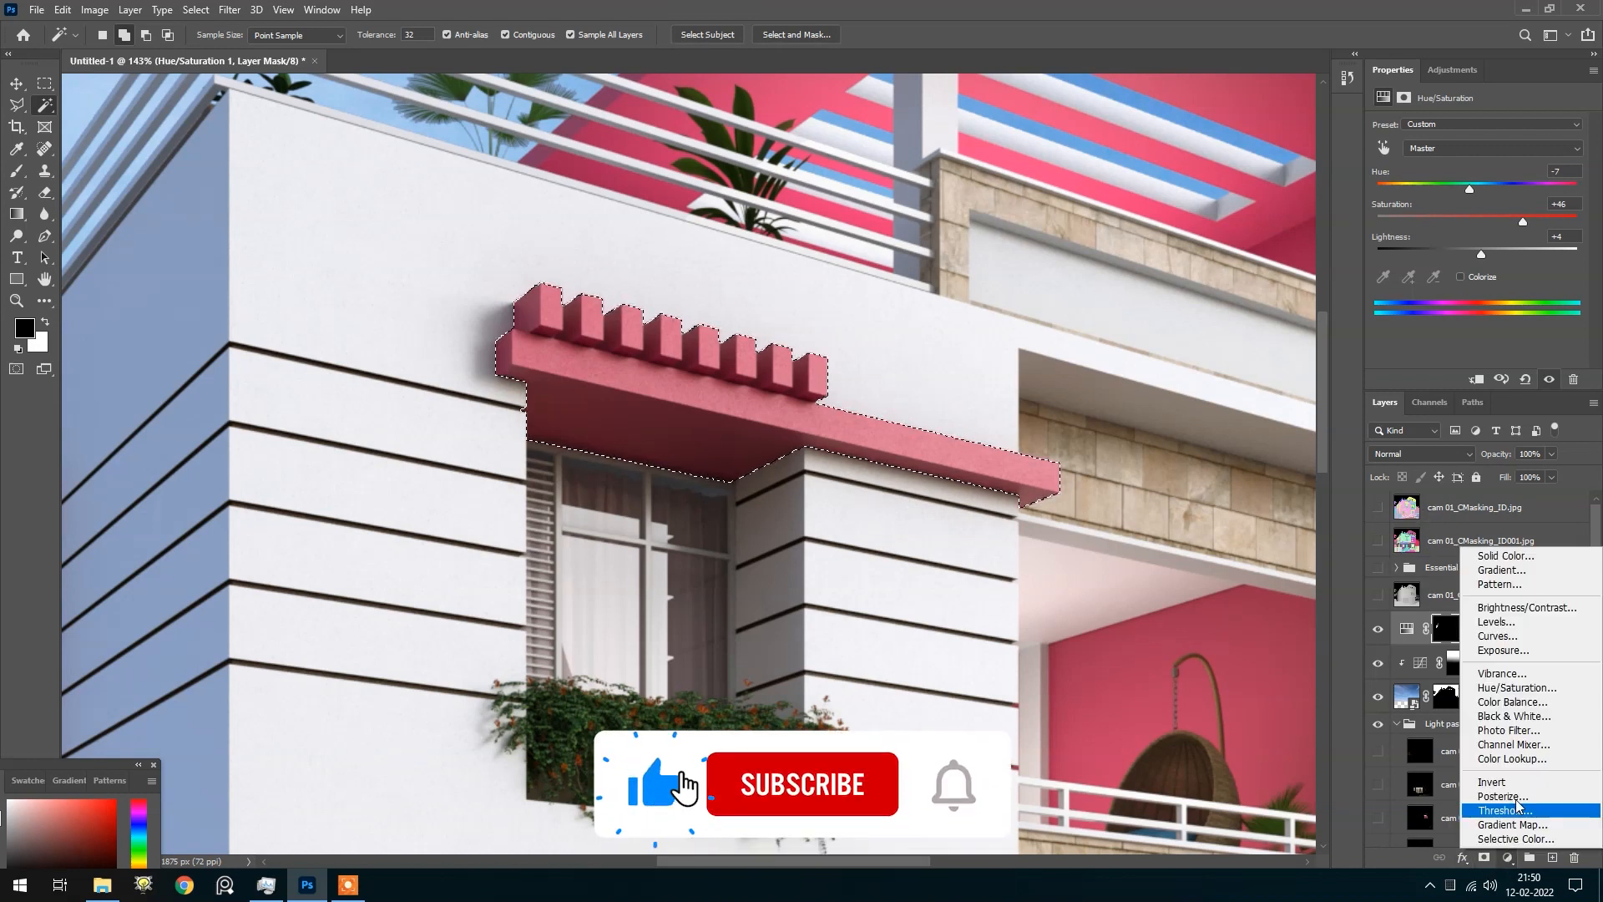
click(1517, 687)
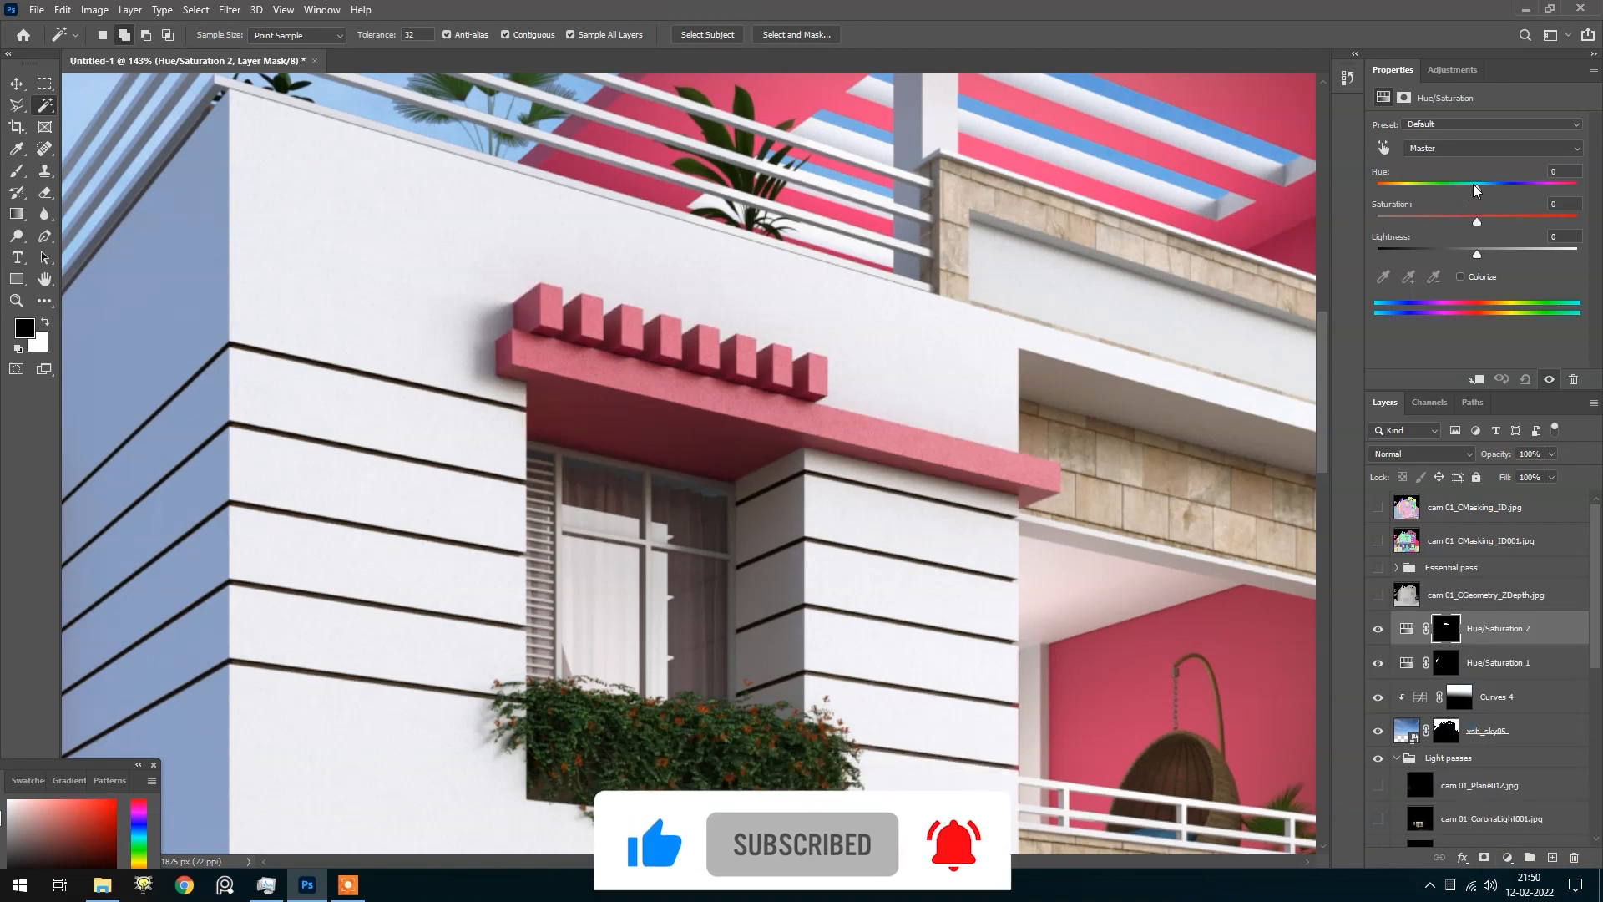
drag(1476, 187, 1414, 182)
mouse_move(1476, 252)
mouse_down()
mouse_move(1456, 253)
mouse_move(1482, 218)
mouse_move(1453, 191)
mouse_move(1561, 189)
mouse_move(1543, 215)
mouse_move(1458, 250)
mouse_up()
Examine the green canopy against the facade and delete its Hue/Saturation adjustment layer
scroll(894, 501, down, 6)
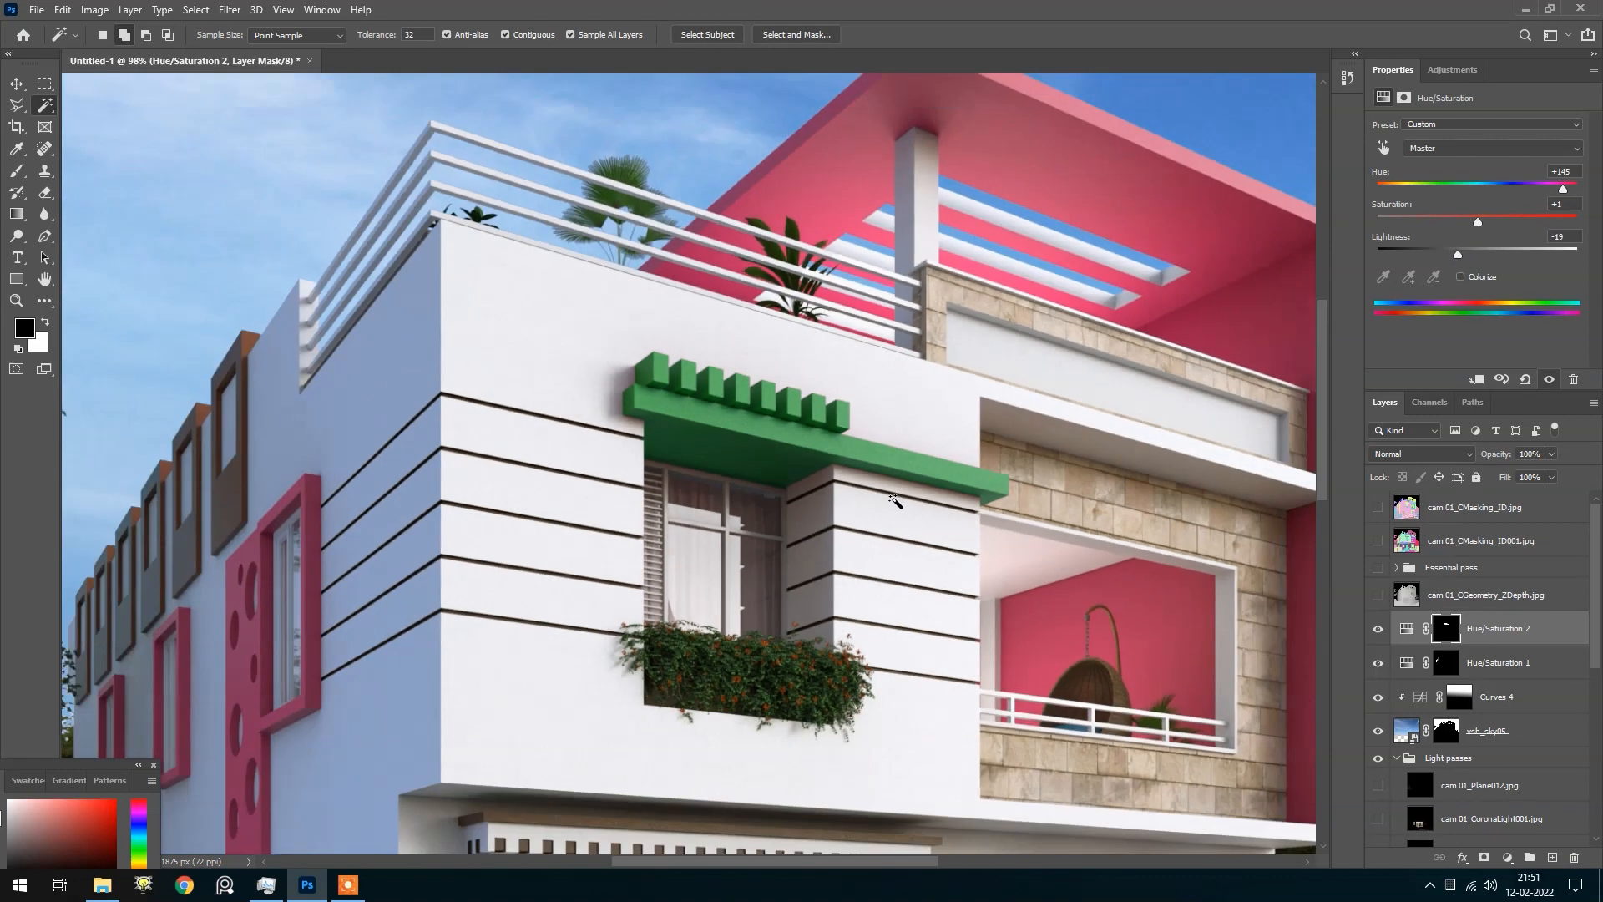
scroll(758, 487, up, 4)
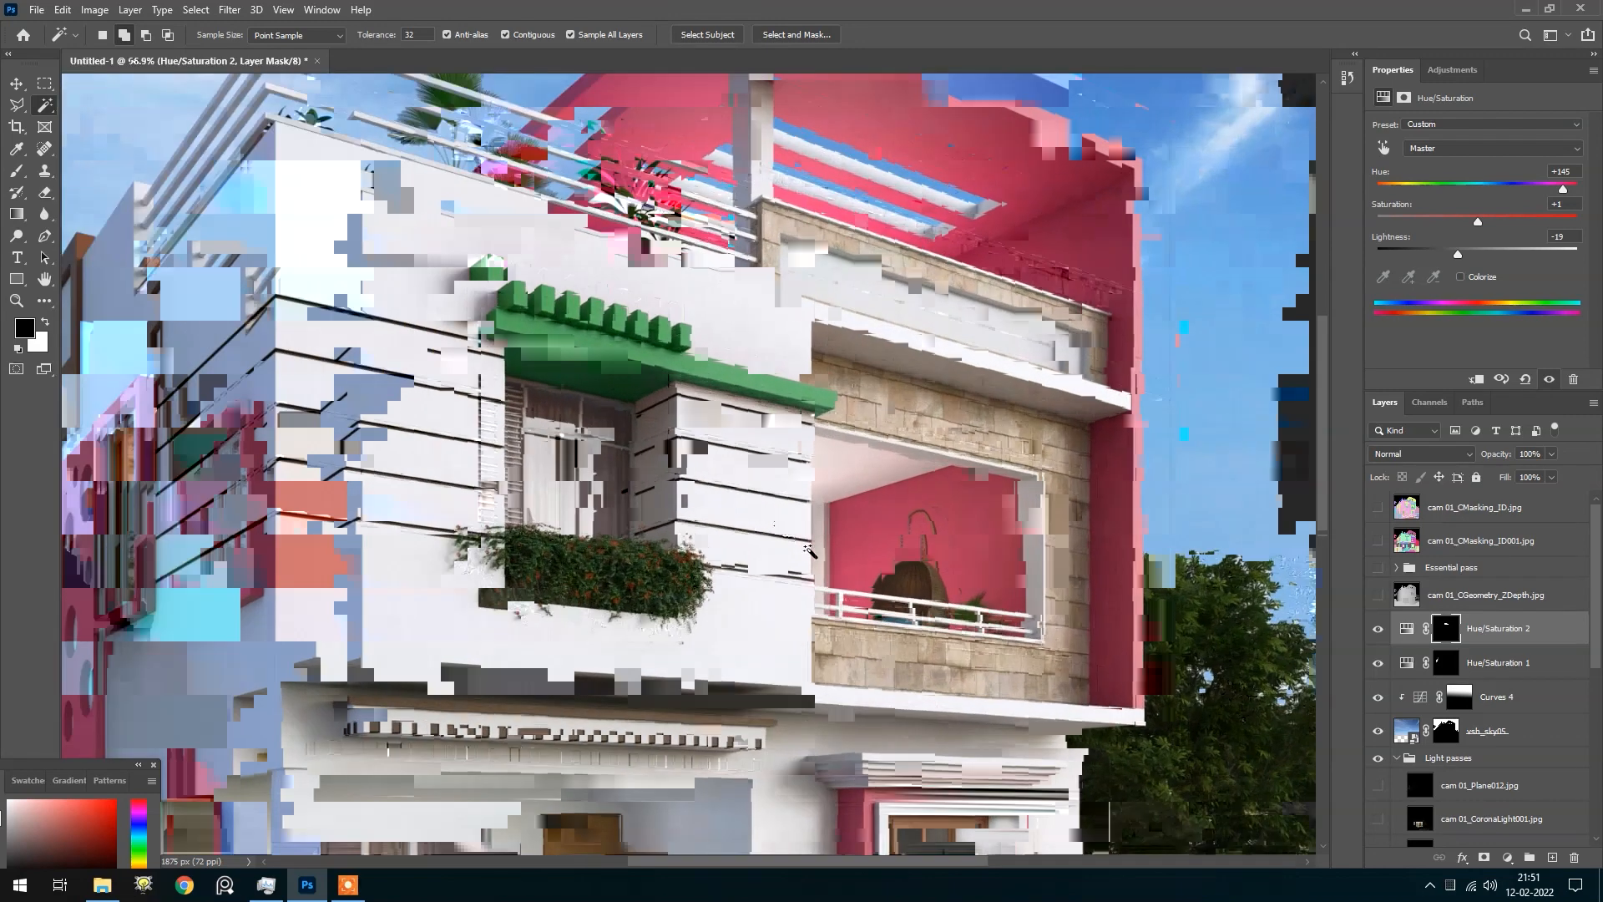
drag(1532, 637, 1573, 857)
Examine the whole house composite with the adjusted side-wall window frames and the original pink canopy
scroll(659, 451, down, 2)
scroll(660, 451, down, 2)
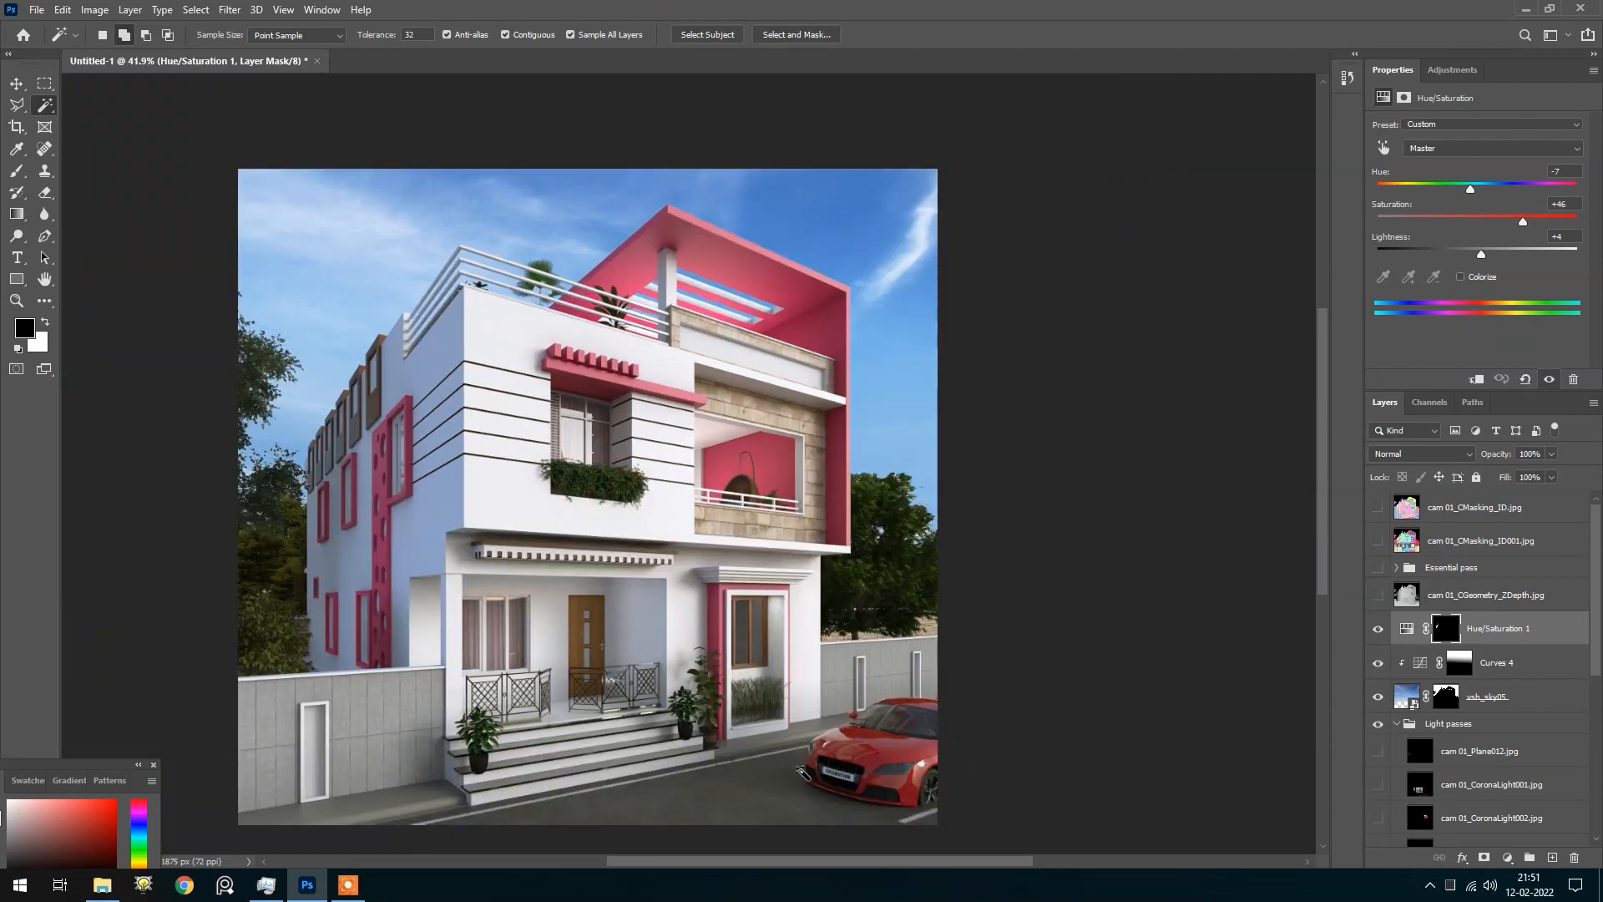
scroll(802, 772, up, 3)
scroll(1009, 796, down, 2)
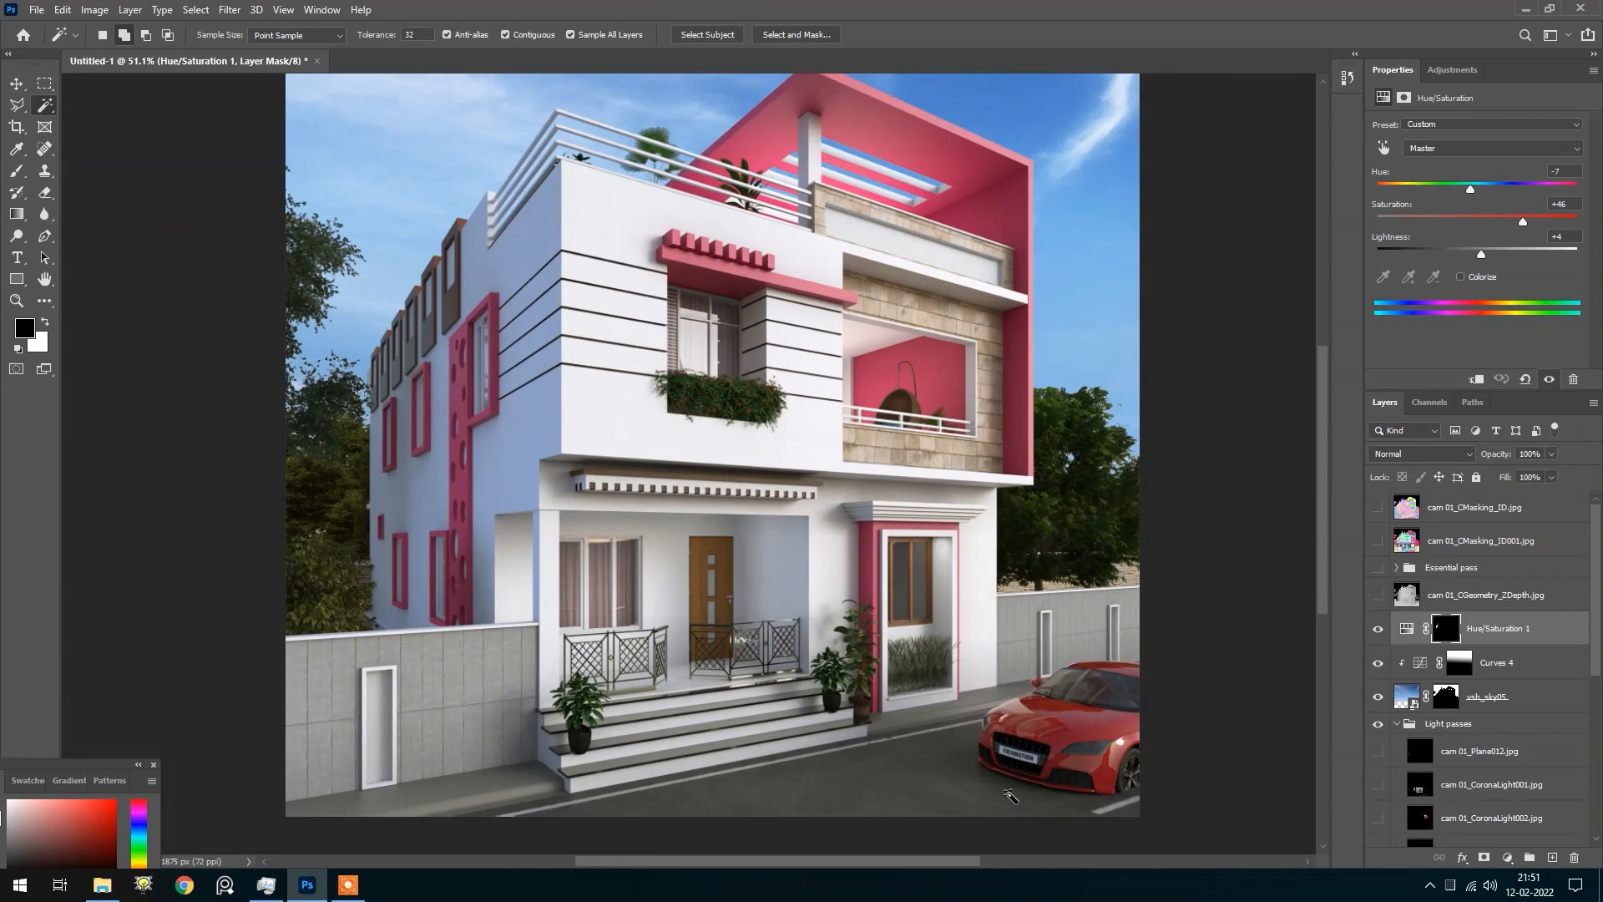
scroll(582, 682, down, 2)
scroll(619, 700, up, 2)
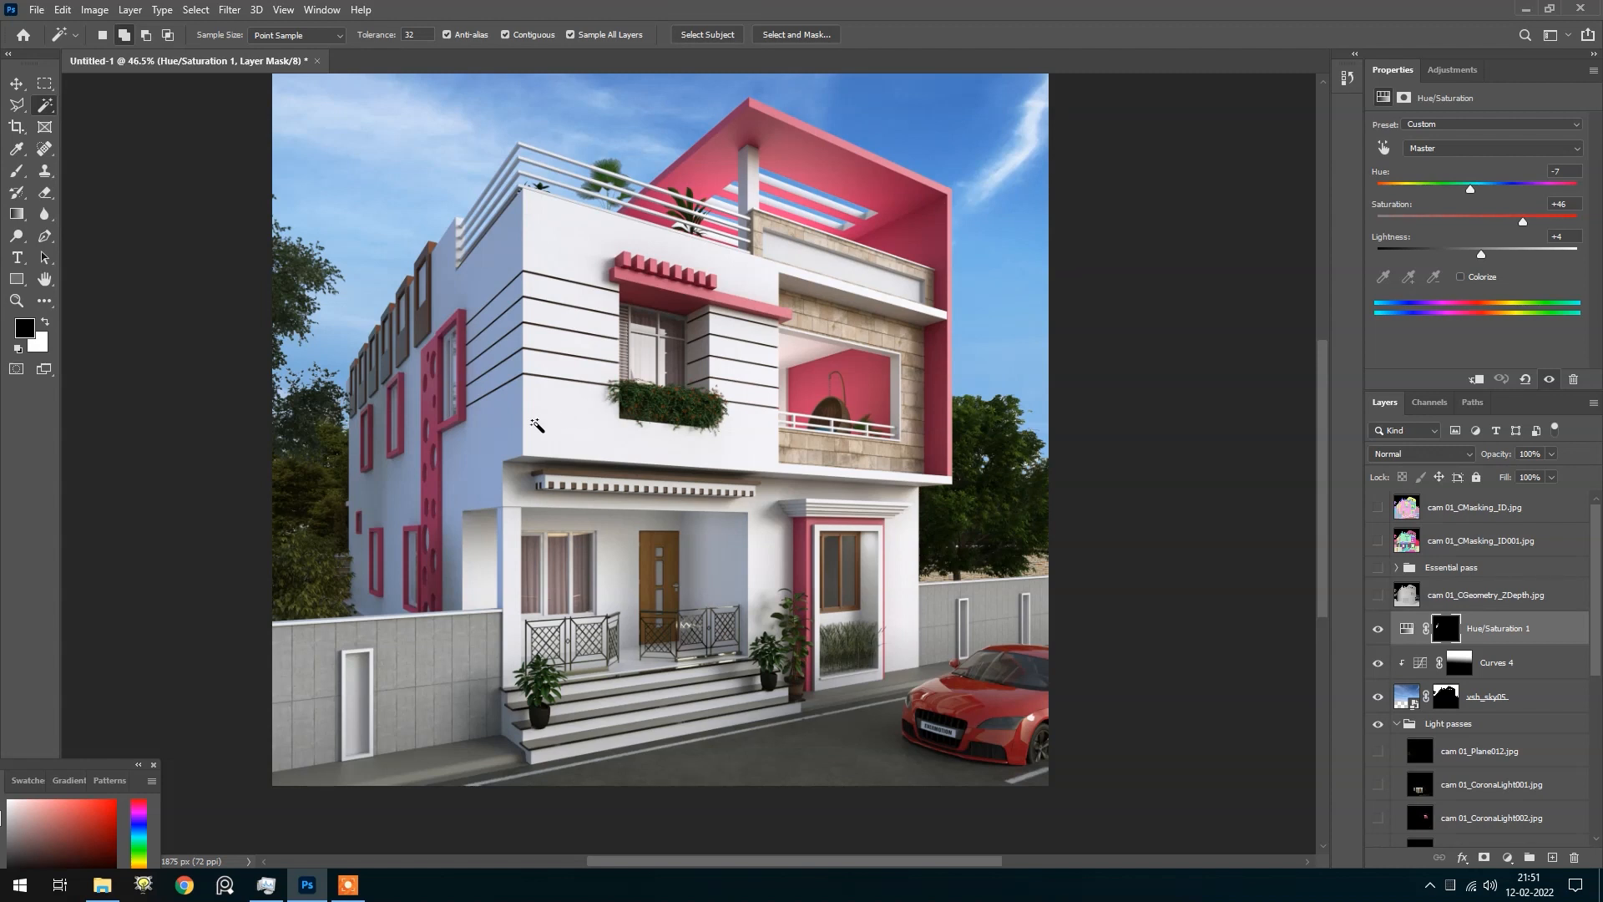
scroll(823, 499, down, 1)
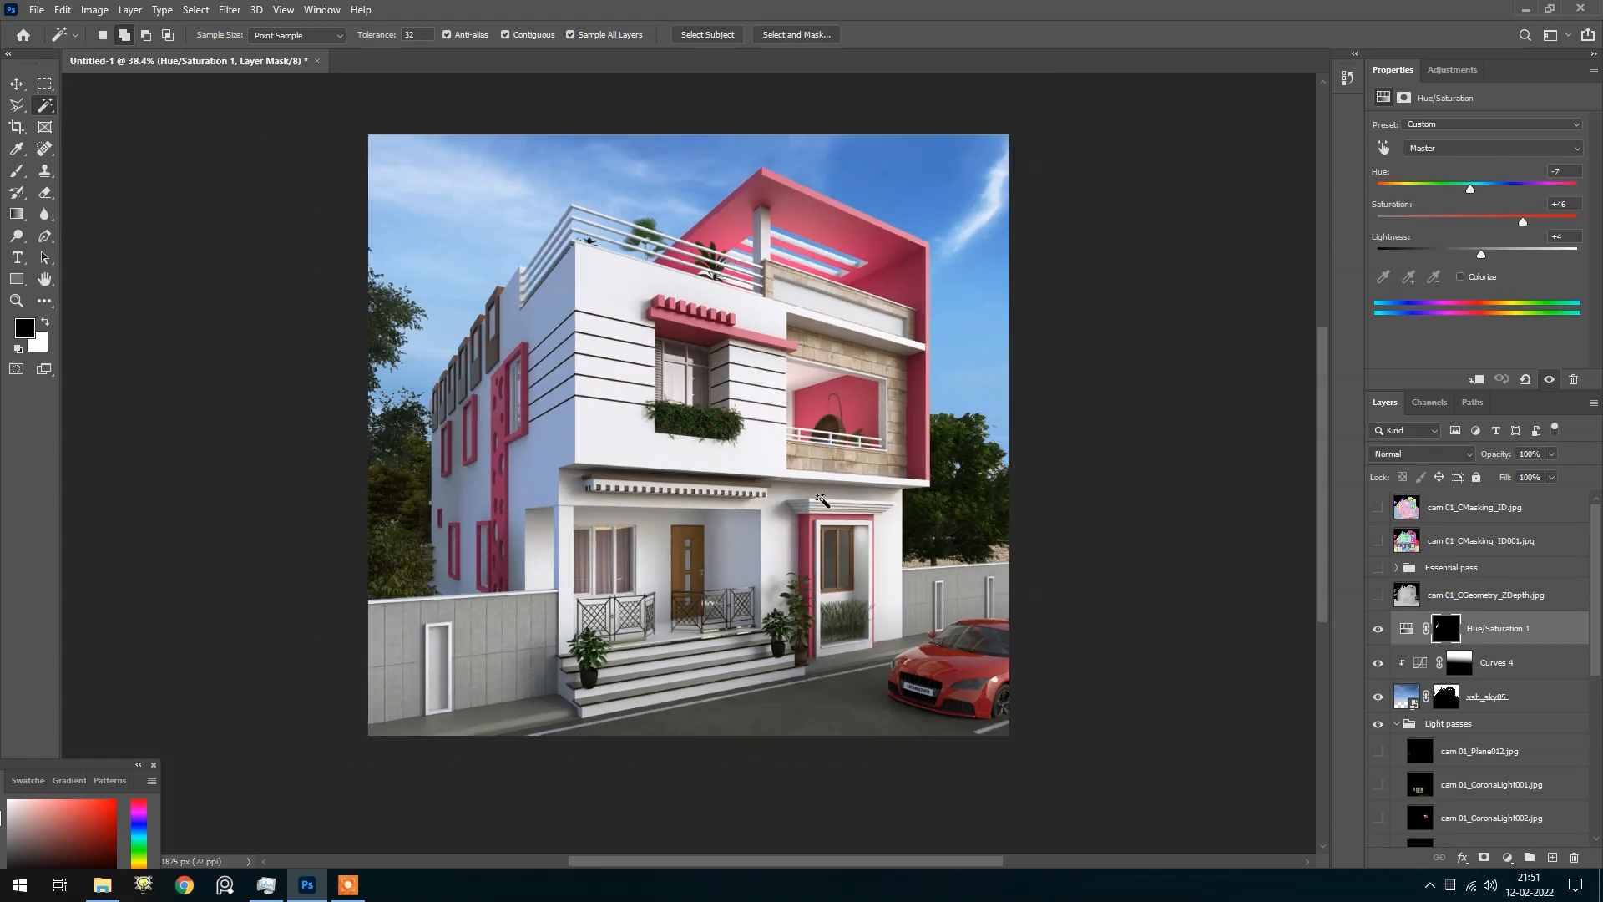
scroll(825, 497, up, 1)
scroll(587, 504, down, 1)
scroll(594, 464, up, 1)
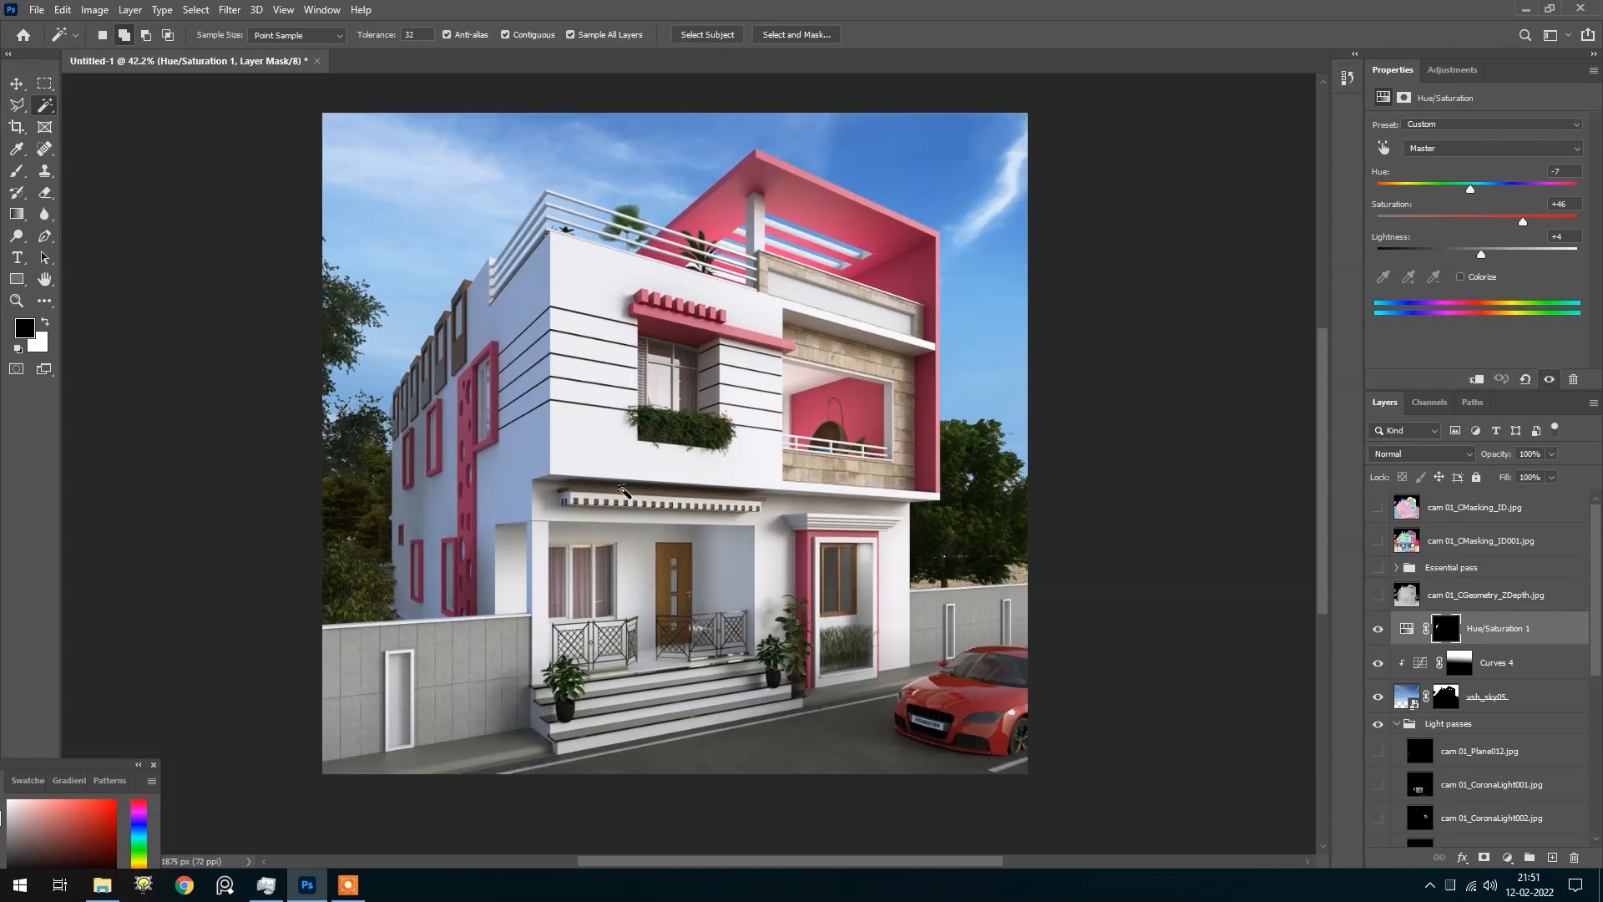
scroll(623, 497, down, 1)
scroll(596, 364, up, 1)
scroll(541, 347, up, 1)
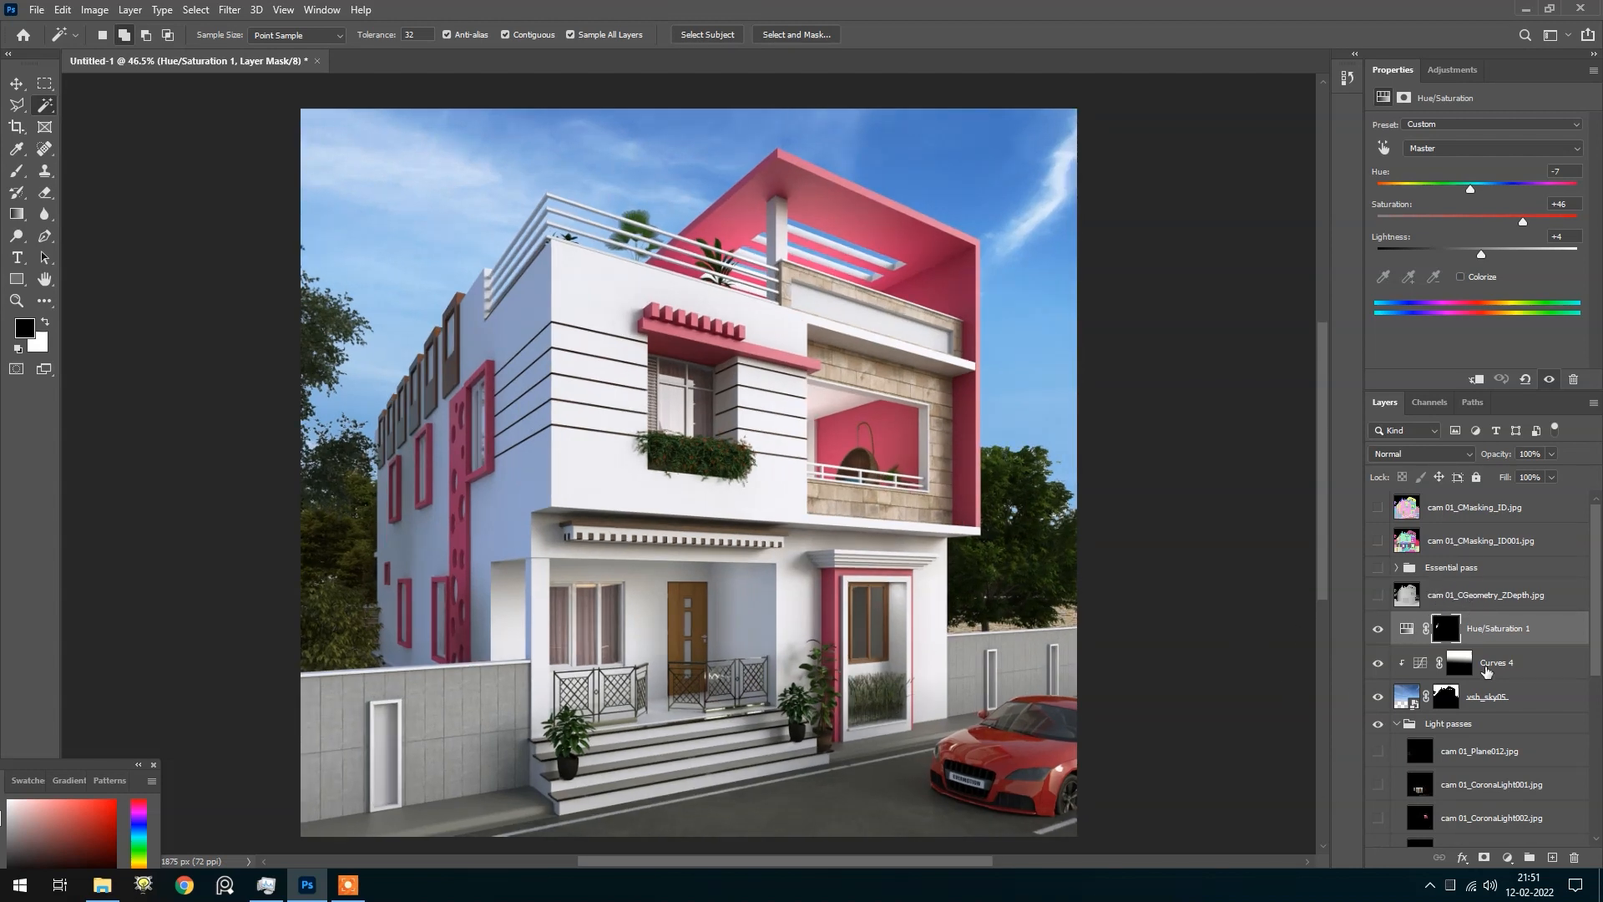
Duplicate all composite layers from Hue/Saturation 1 down to cam 01_Interactive LightMix.jpg
scroll(1508, 657, down, 6)
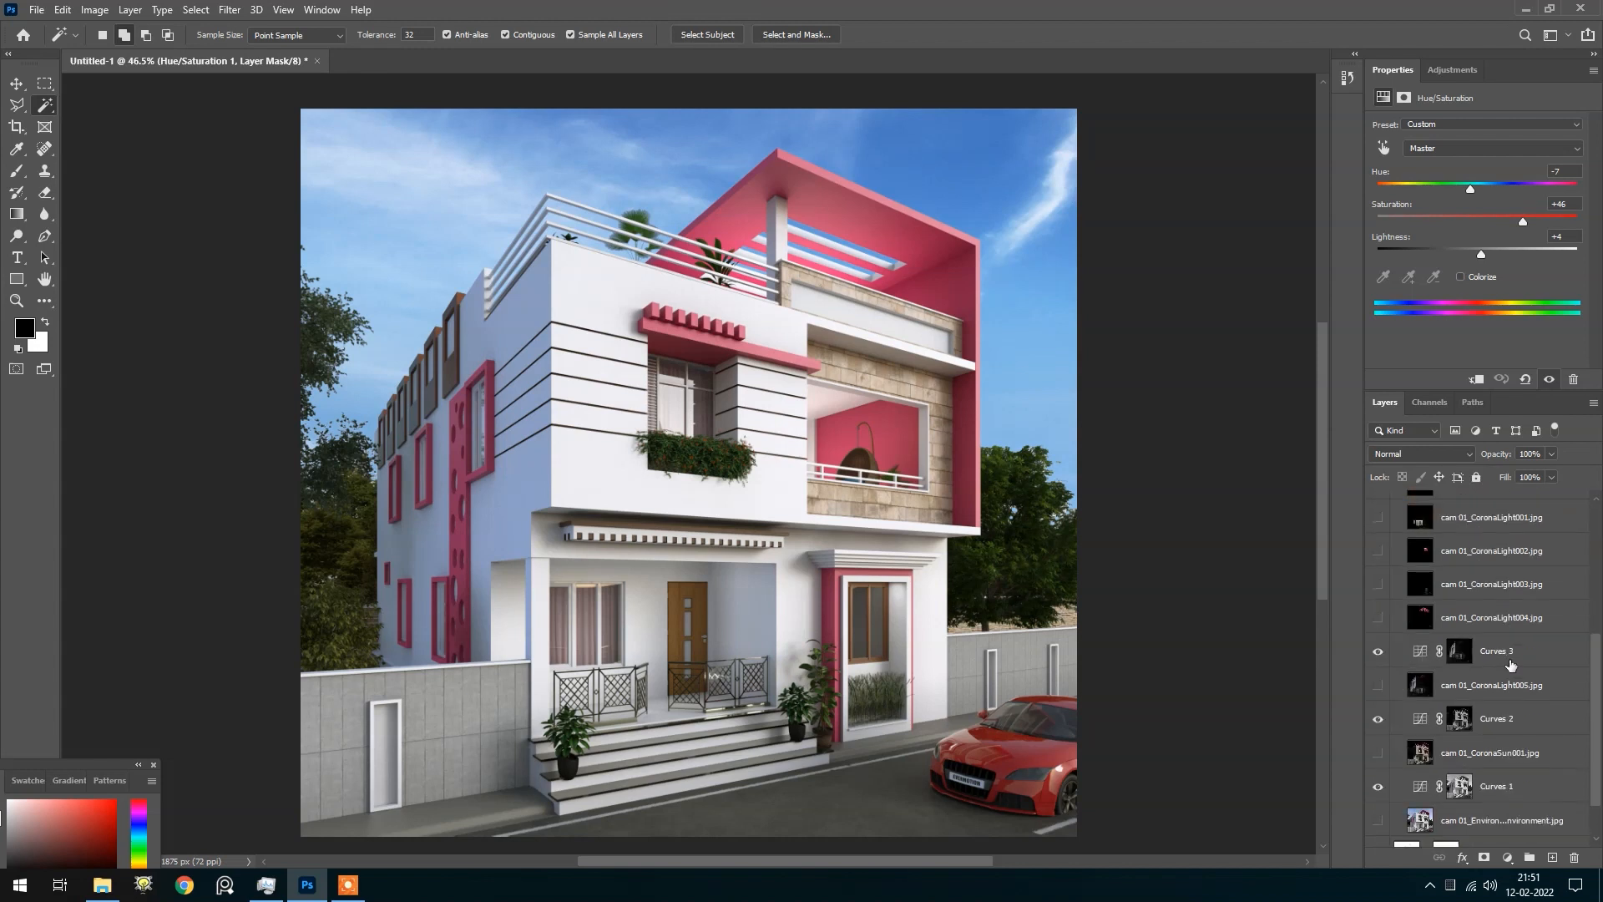
shift+click(1508, 840)
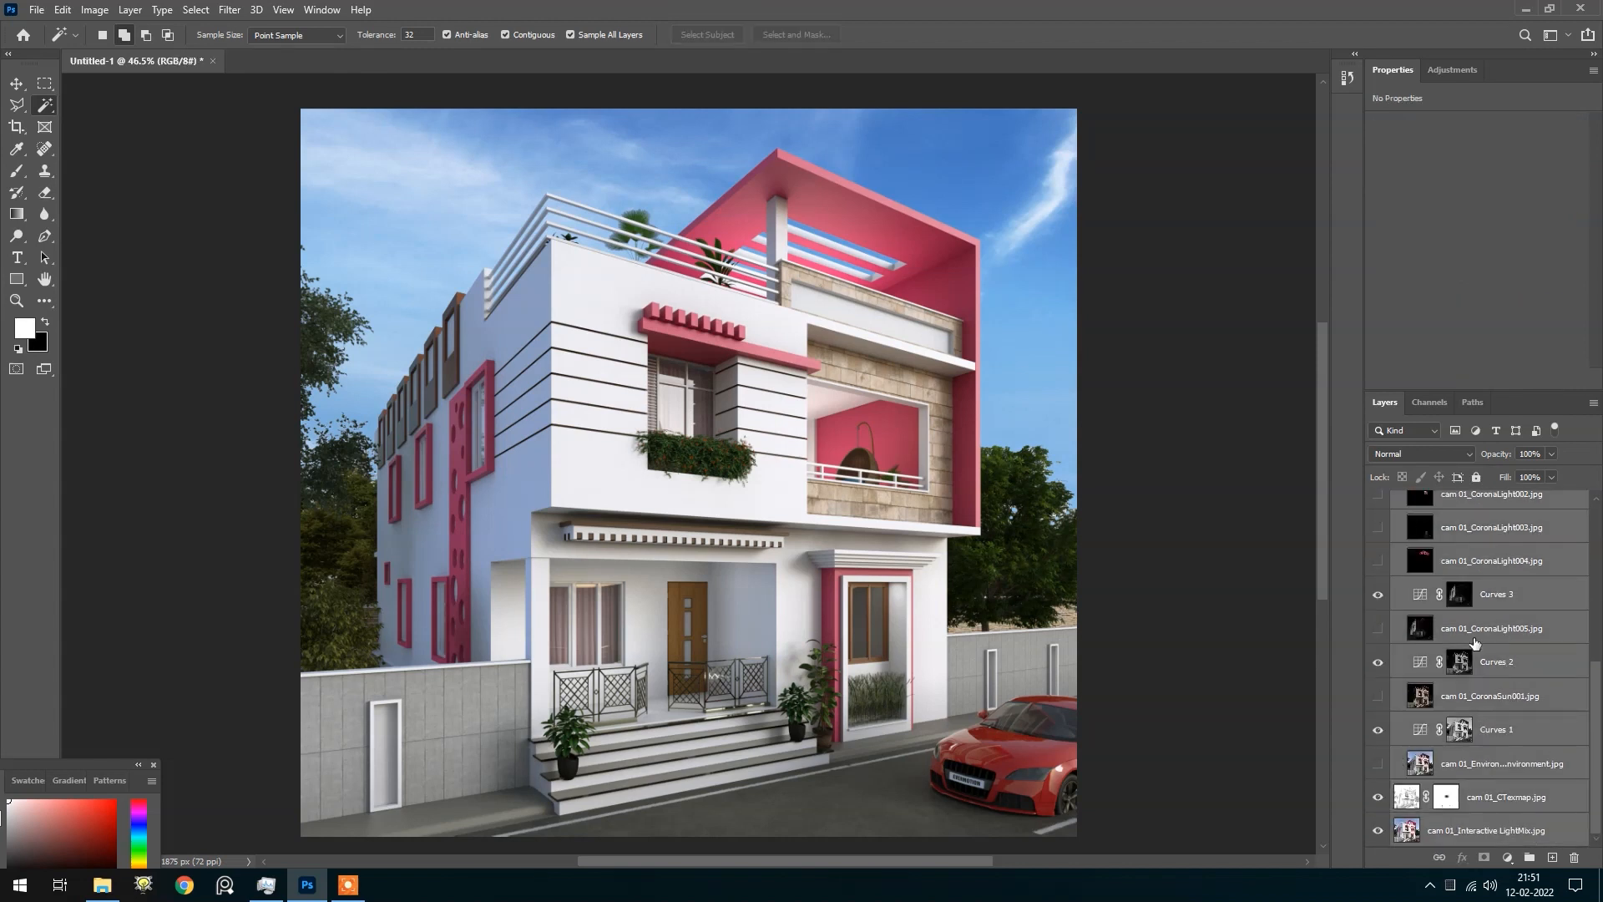
drag(1523, 833, 1525, 825)
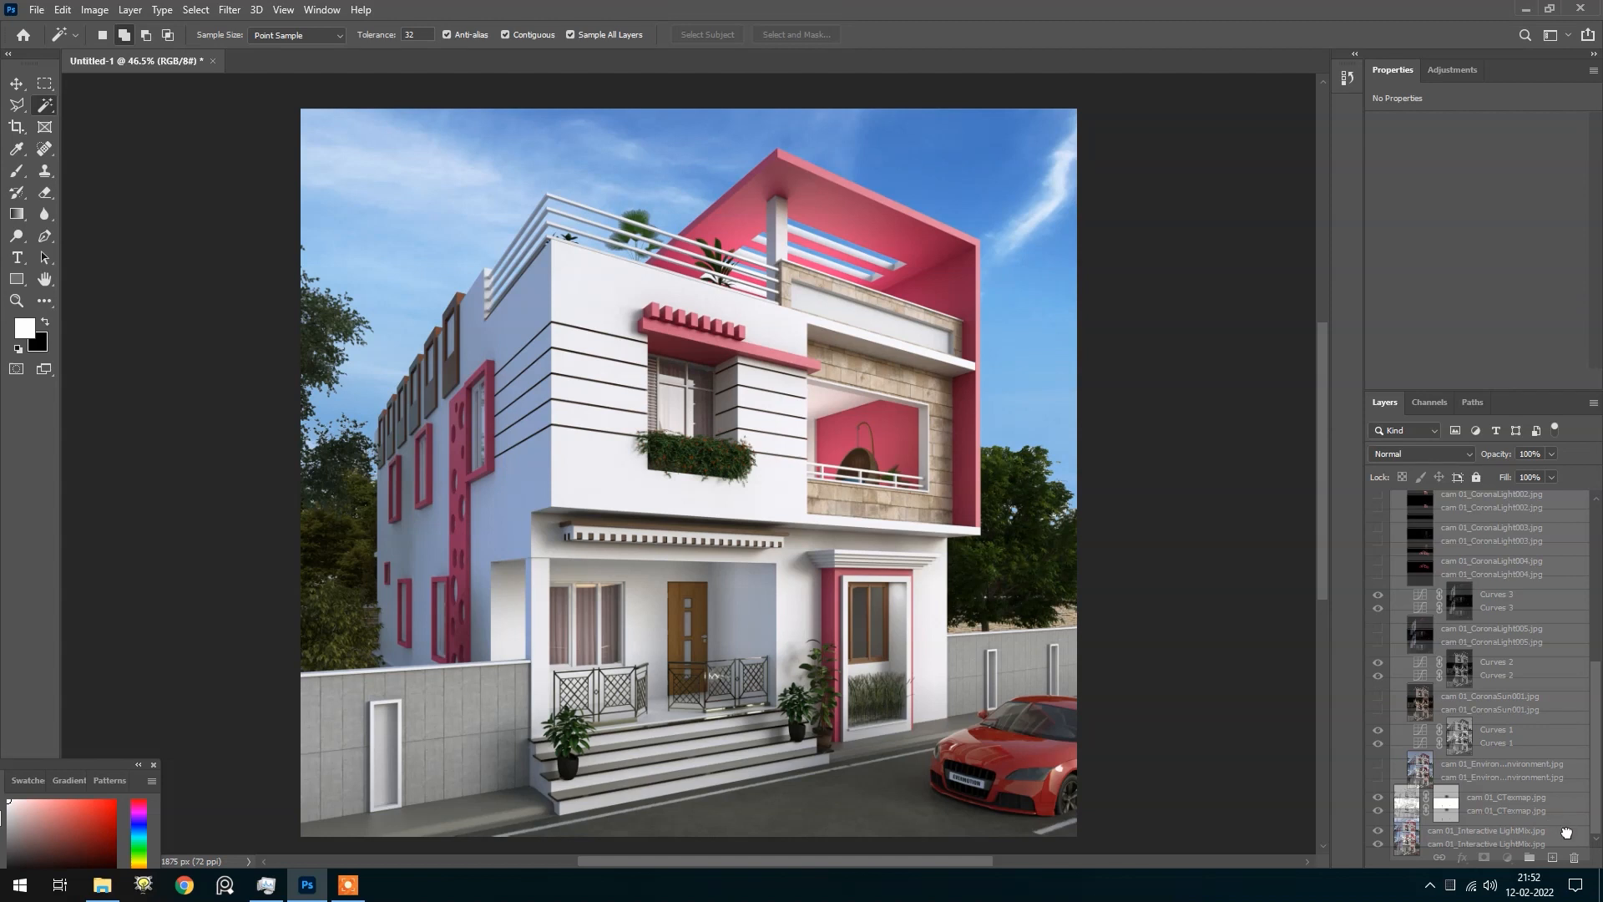
drag(1566, 833, 1552, 858)
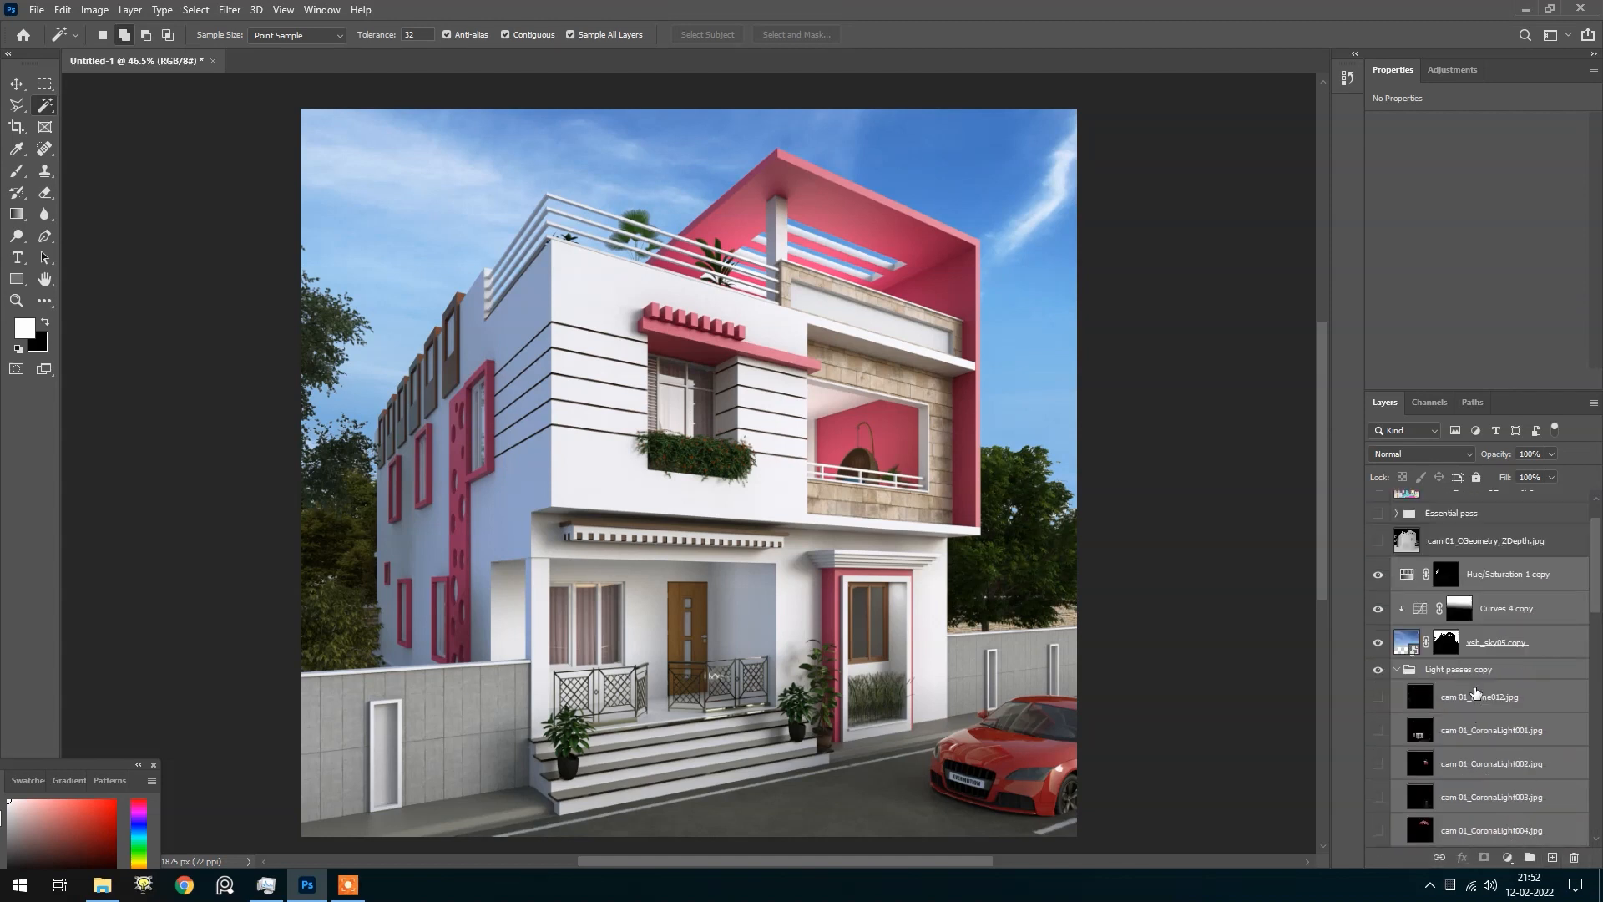
Merge the duplicated layers into one pixel layer above Hue/Saturation 1, keeping the original layers beneath it
scroll(1494, 686, down, 6)
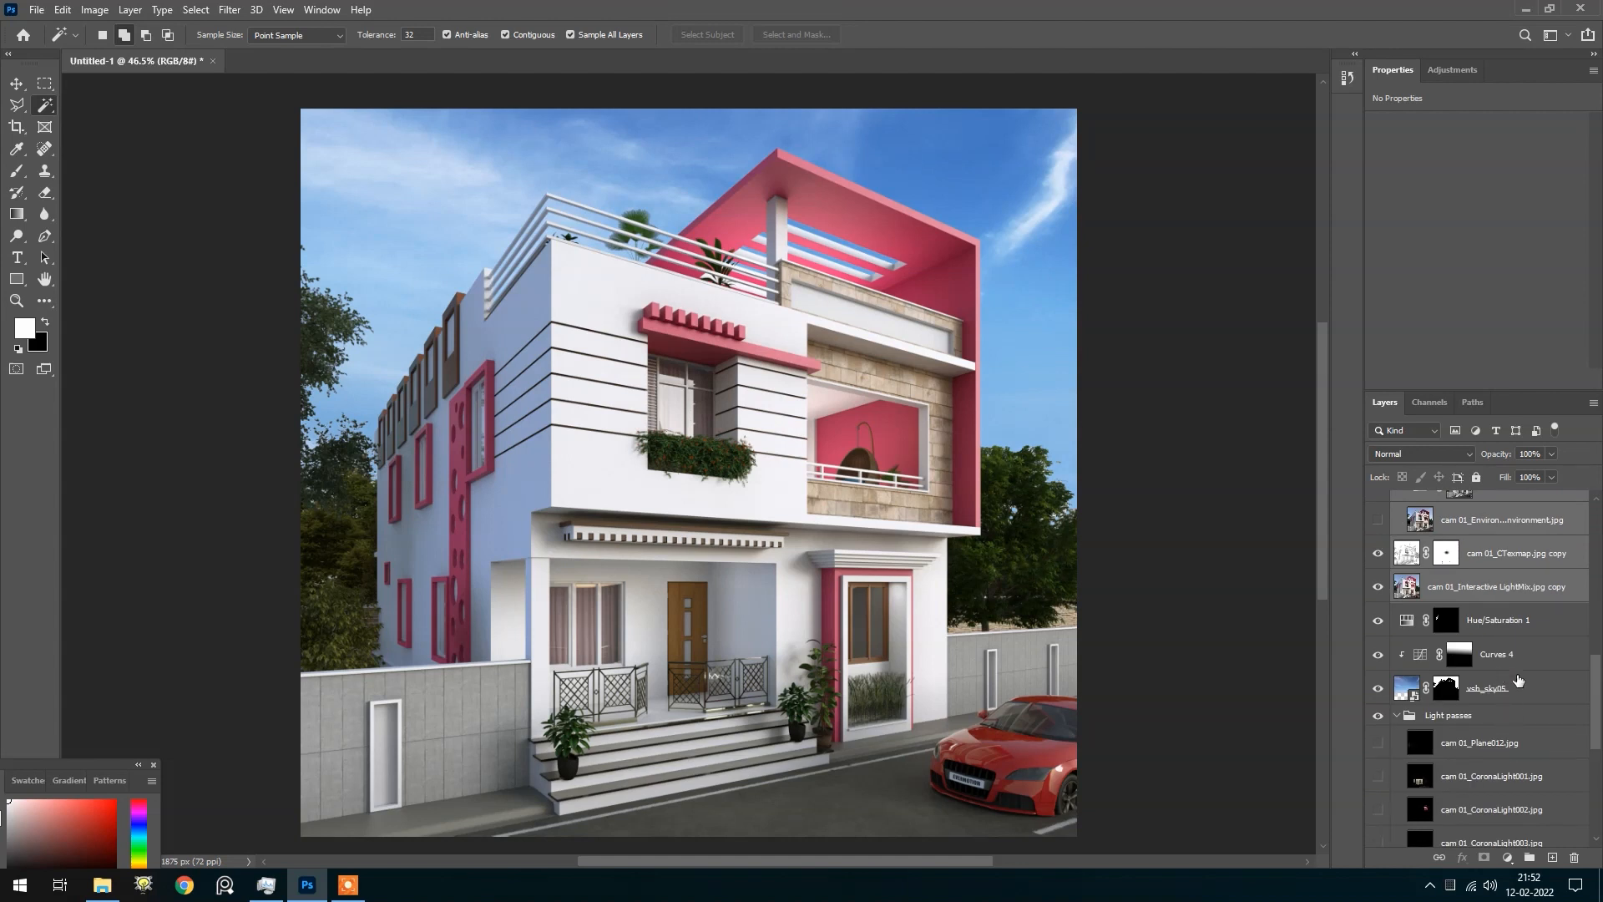
click(1508, 589)
scroll(1508, 601, down, 5)
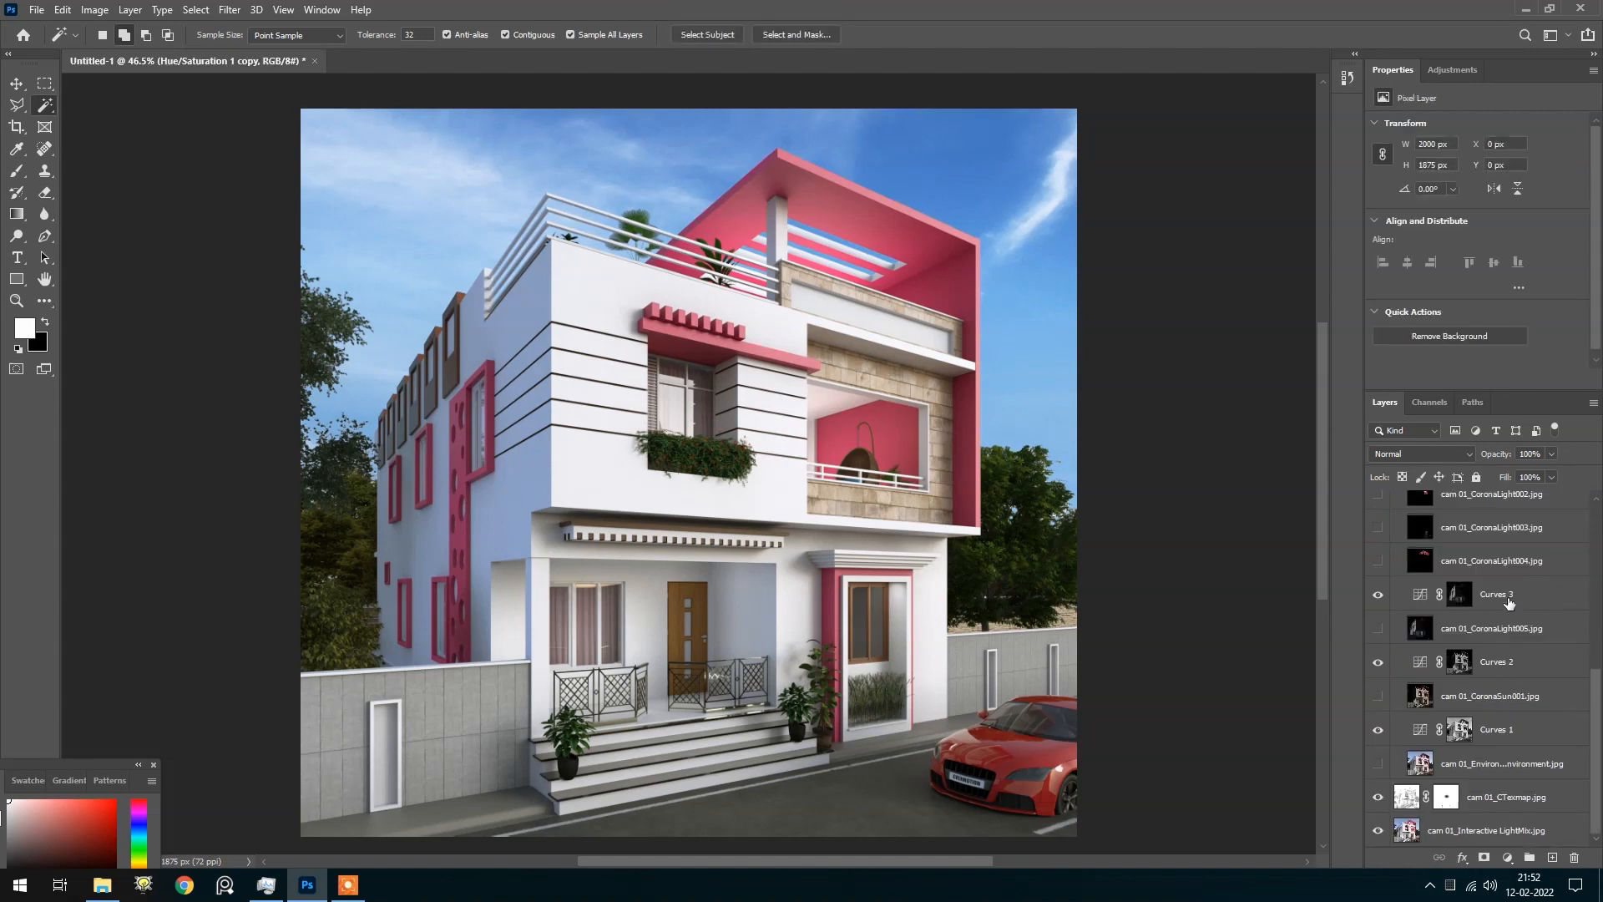
scroll(1491, 651, up, 5)
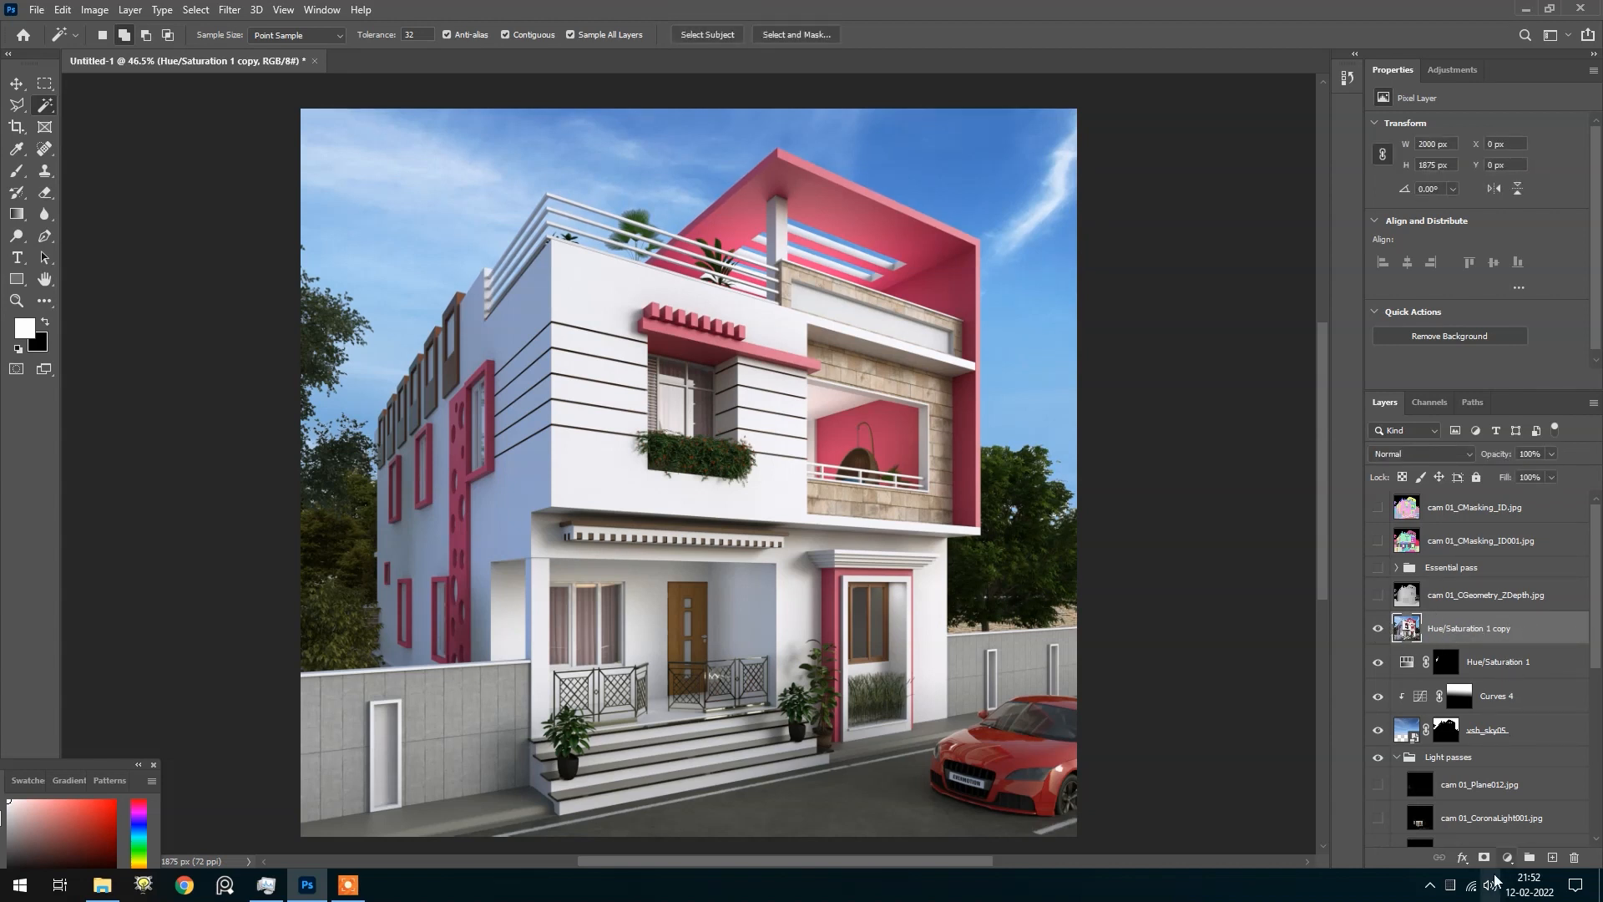
click(130, 10)
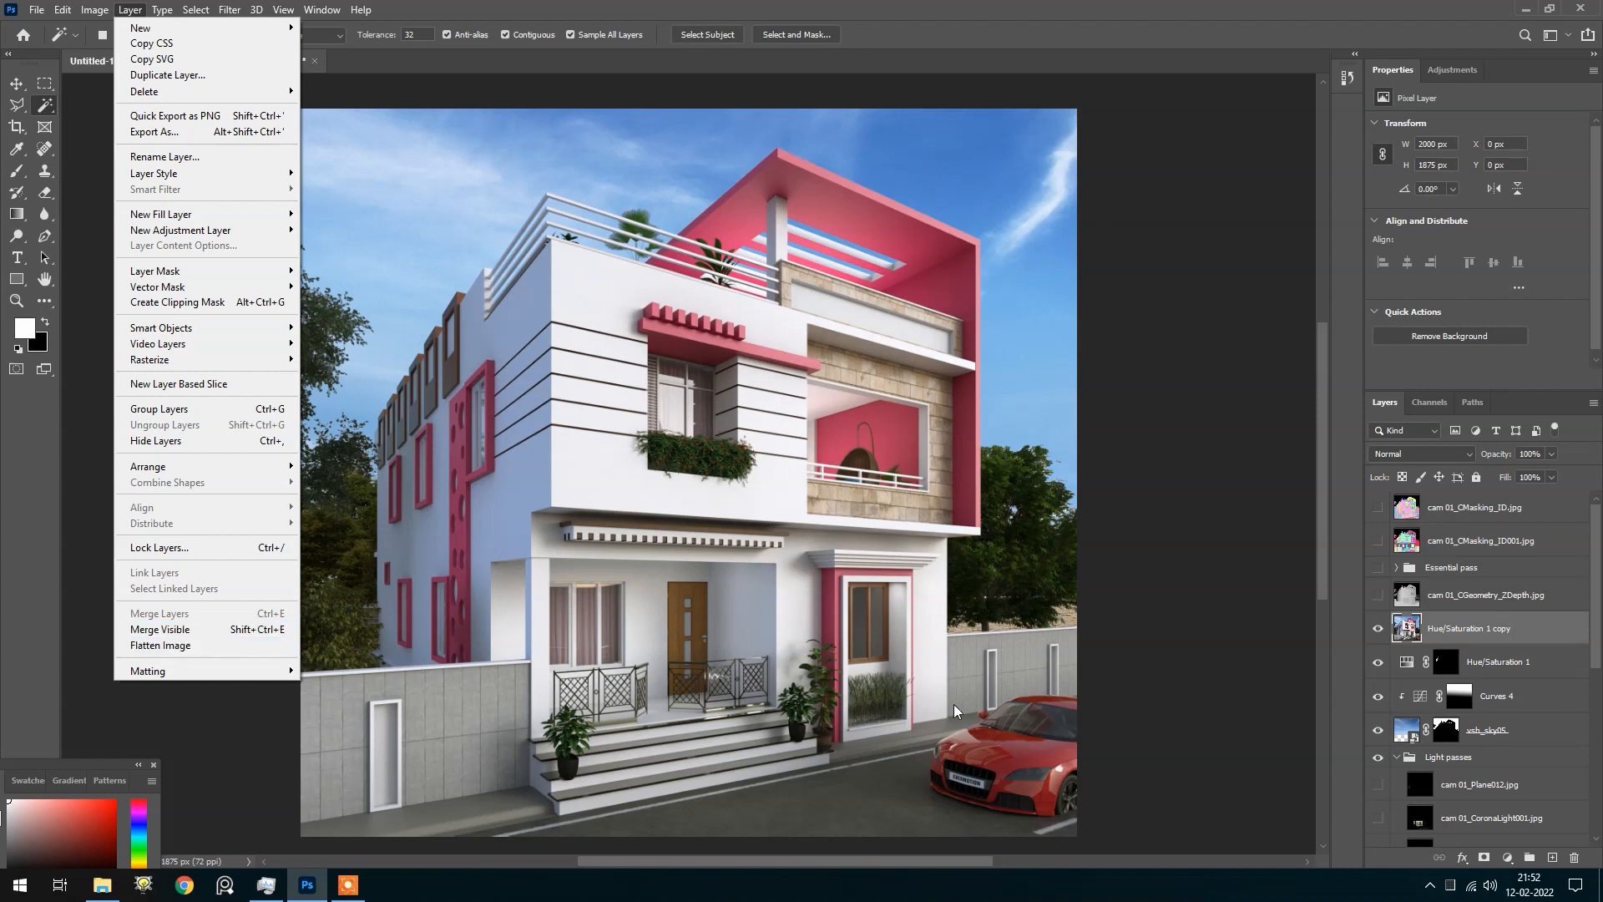
click(1459, 631)
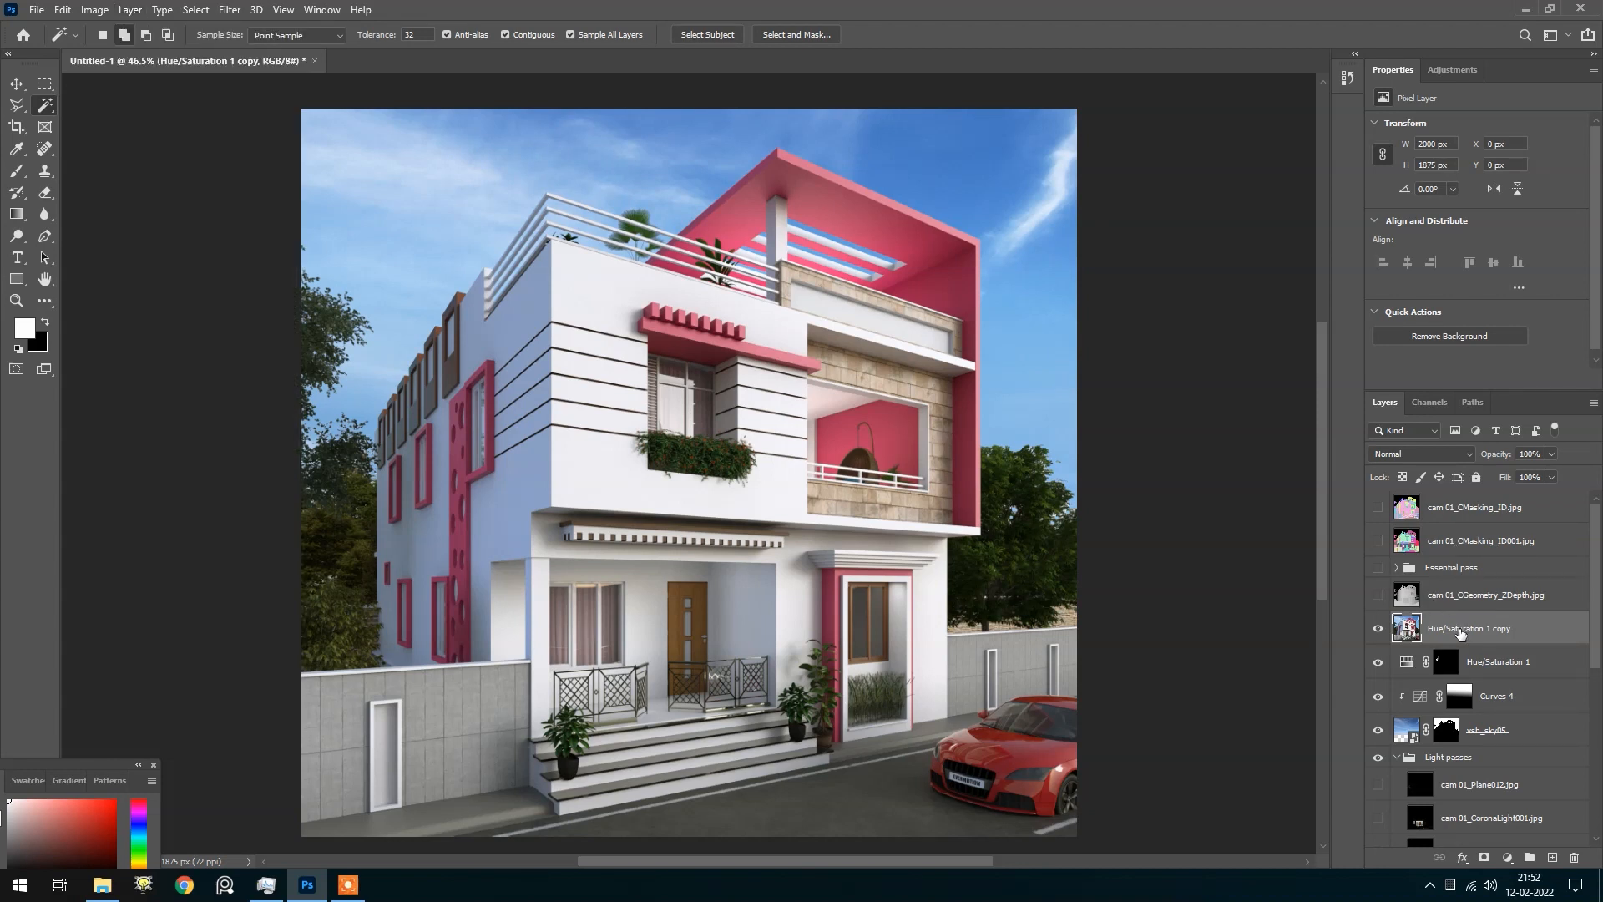
Select the cam 01_CGeometry_ZDepth.jpg pass above the merged copy and make it visible
scroll(520, 442, down, 3)
scroll(551, 267, up, 2)
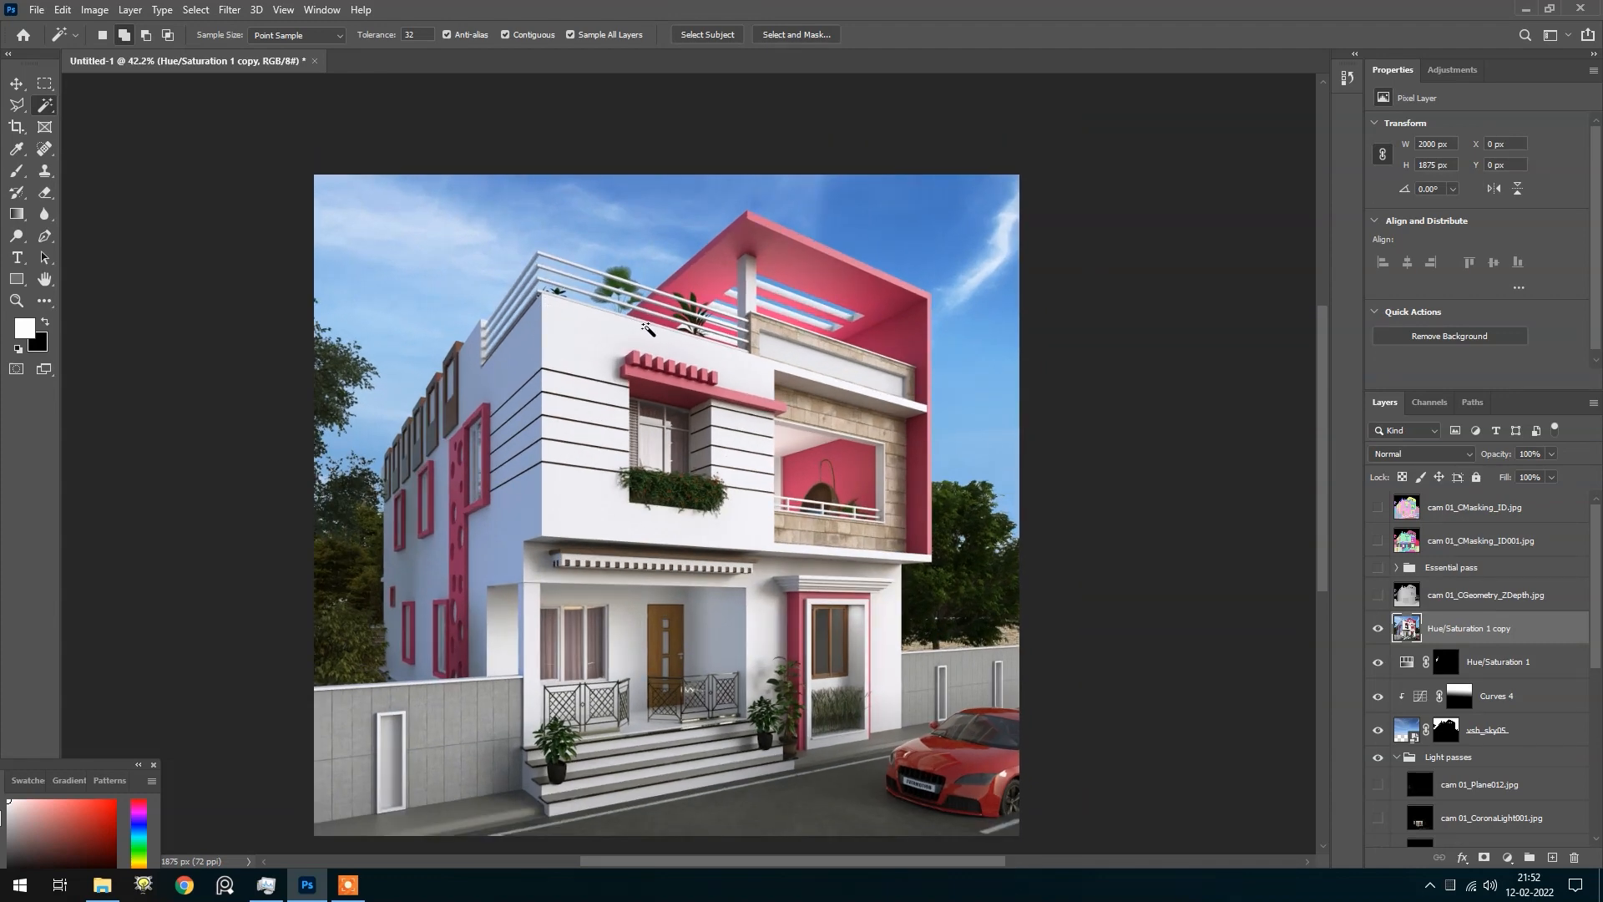
scroll(619, 346, up, 1)
scroll(601, 685, up, 1)
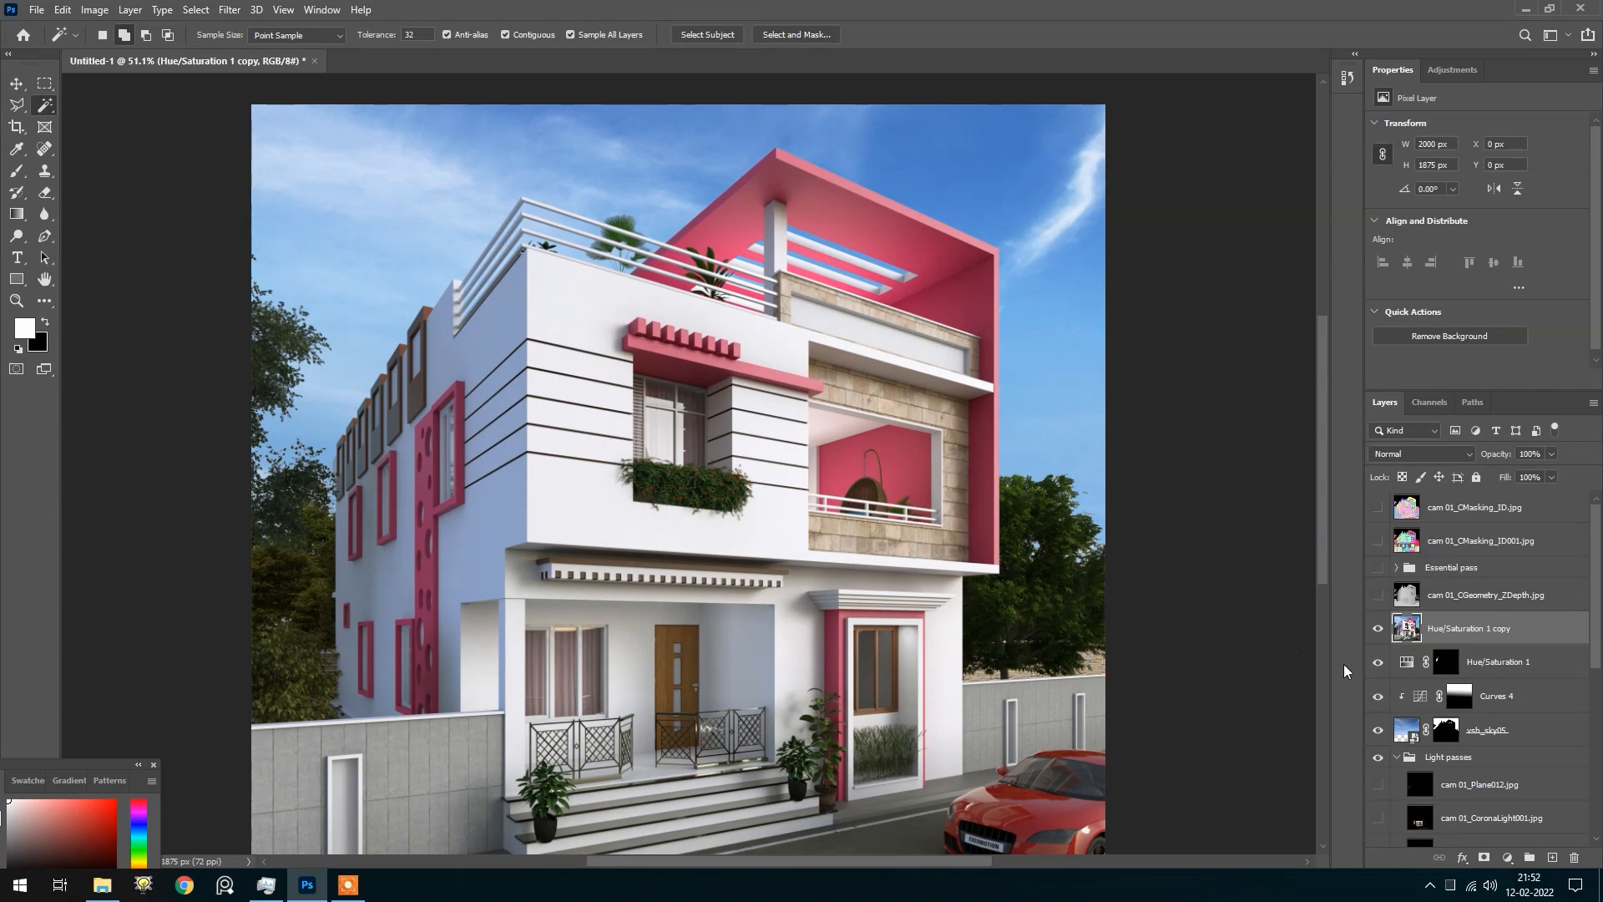
click(1408, 594)
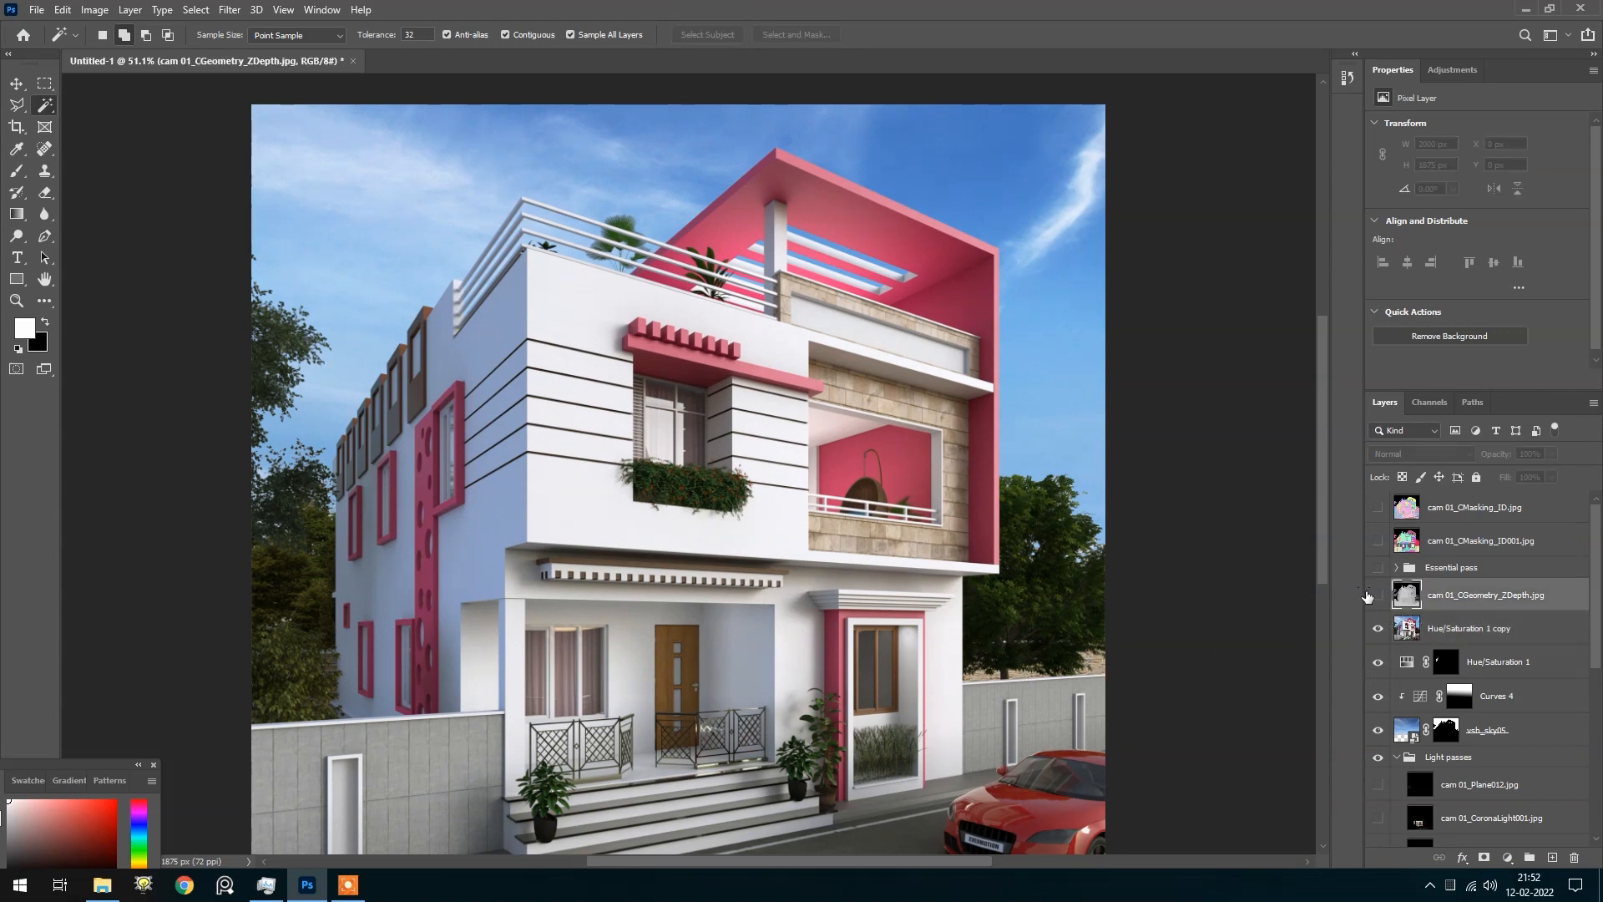
click(1379, 595)
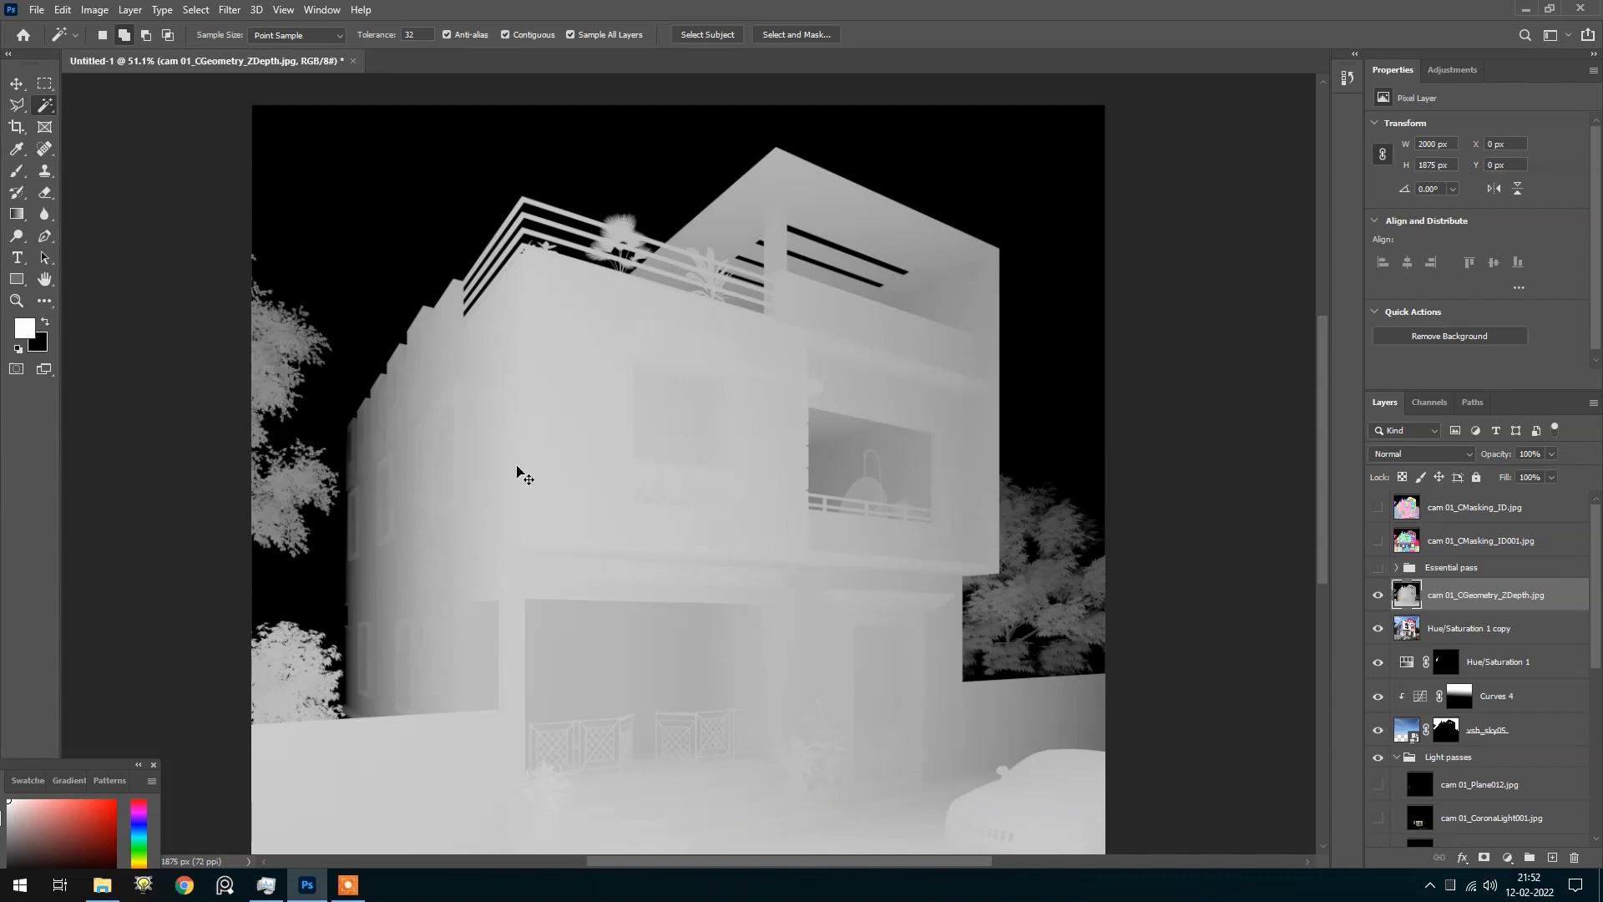
Copy the entire ZDepth pass into a new alpha channel and hide the cam 01_CGeometry_ZDepth.jpg layer
key(ctrl+a)
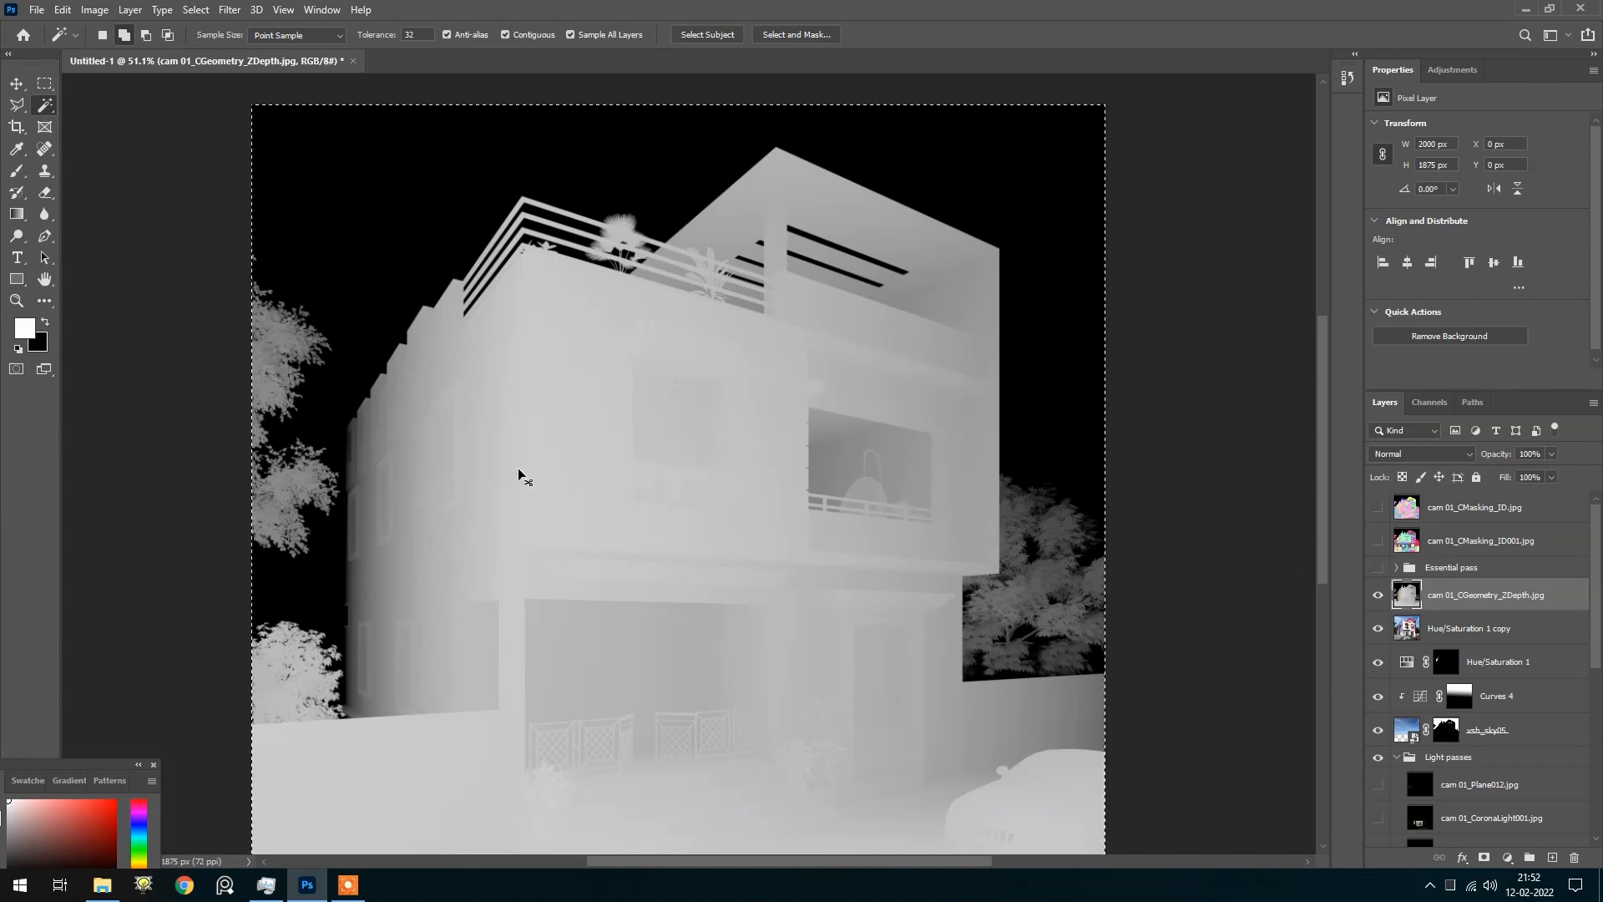
click(1379, 598)
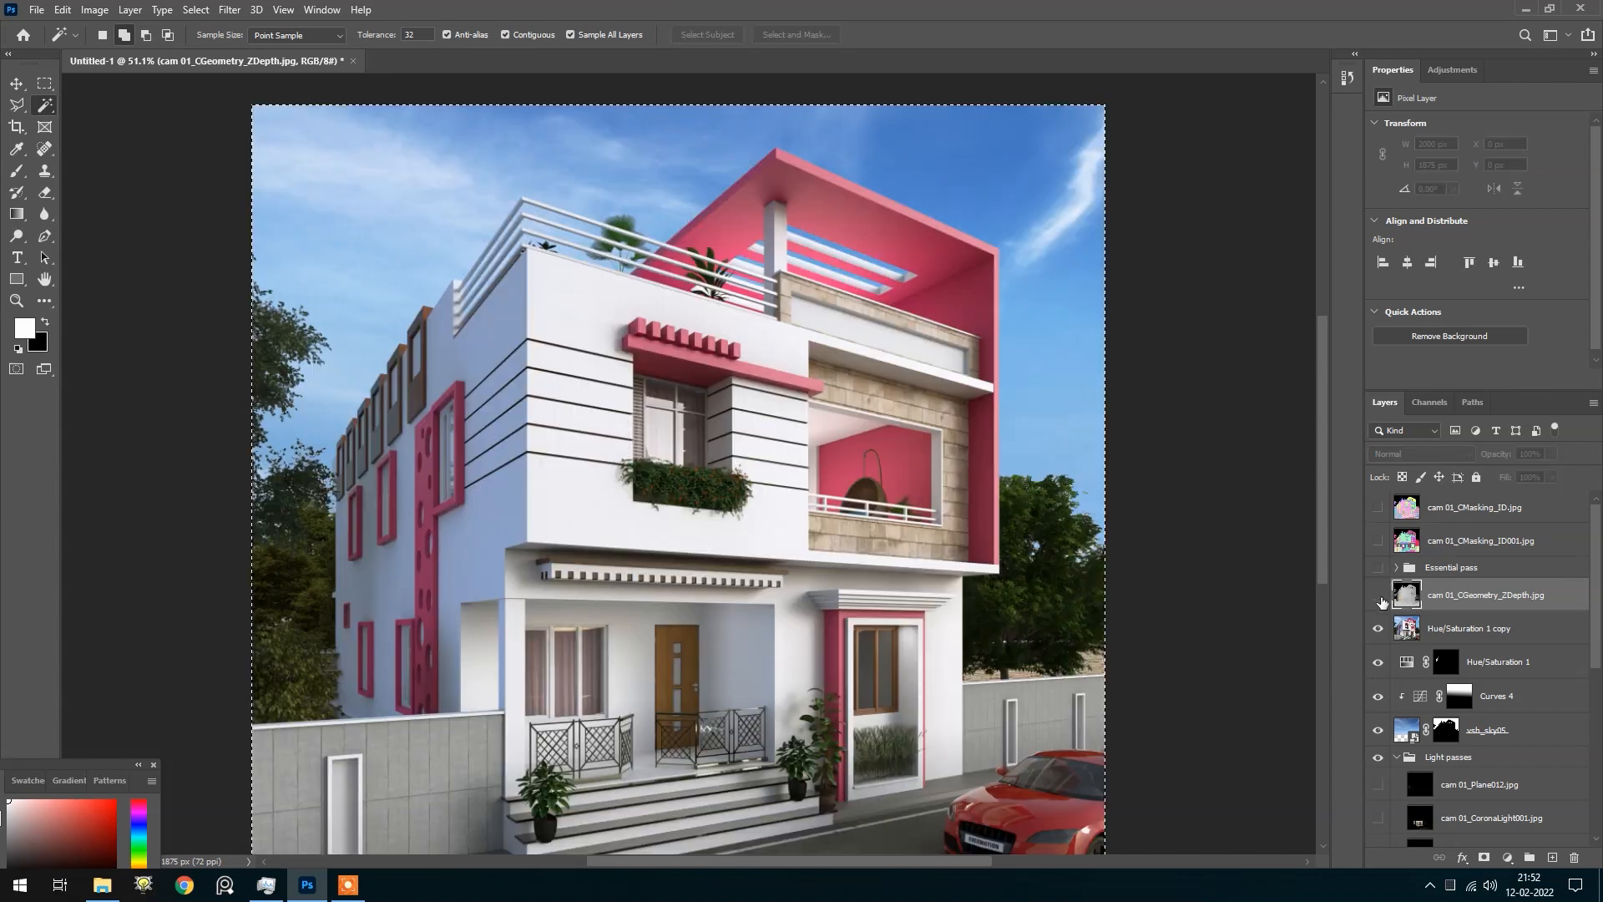
click(1474, 404)
click(1435, 404)
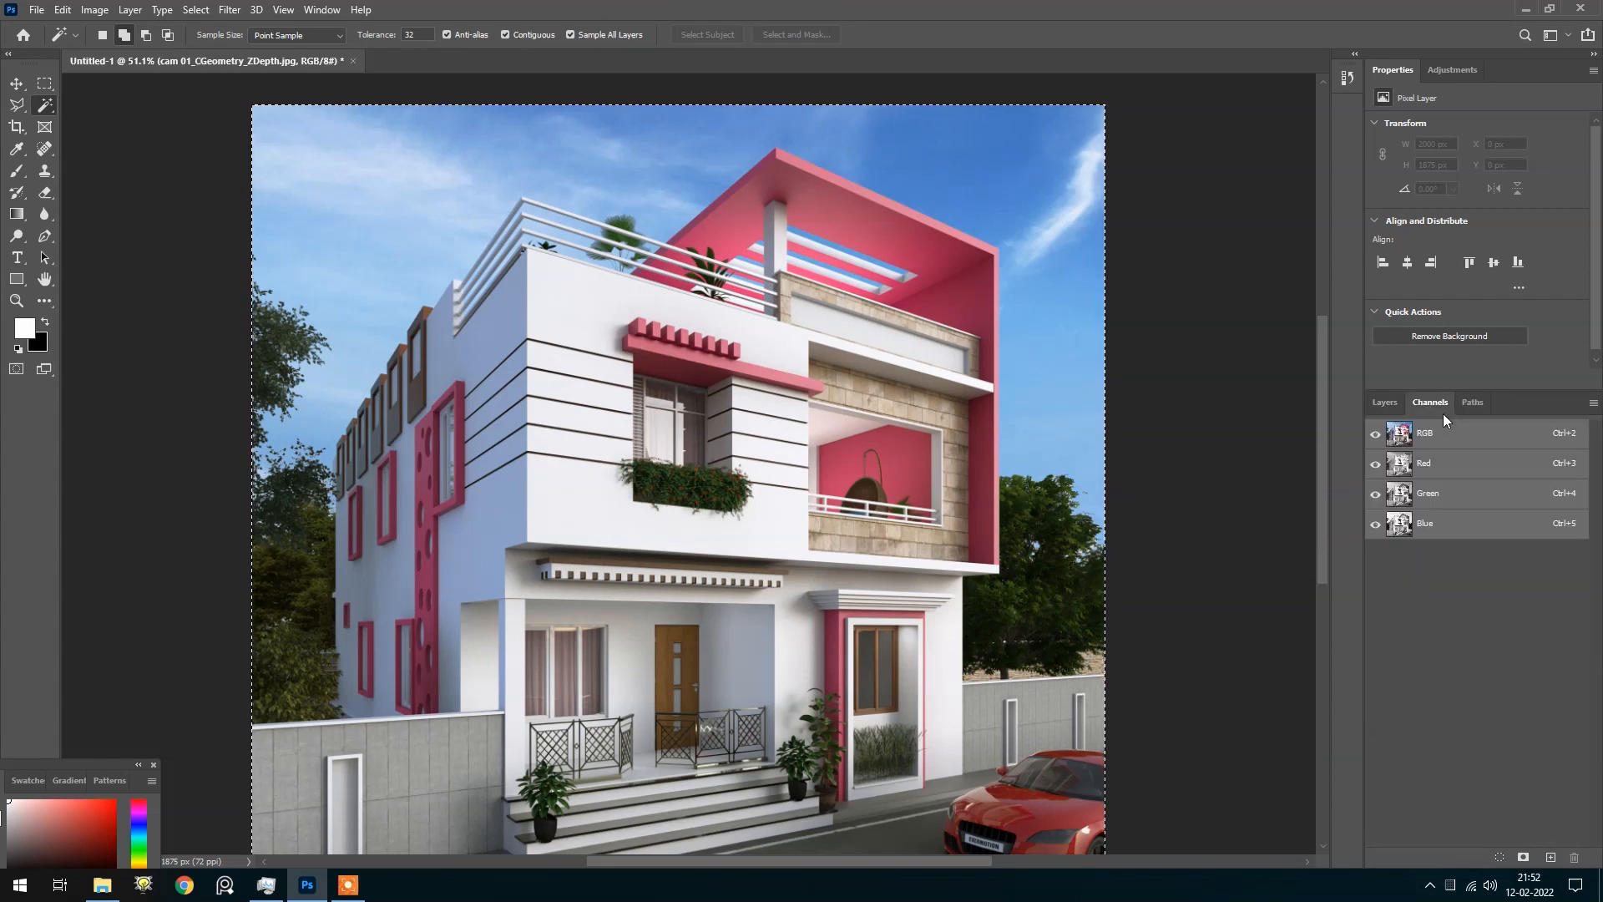
click(1550, 858)
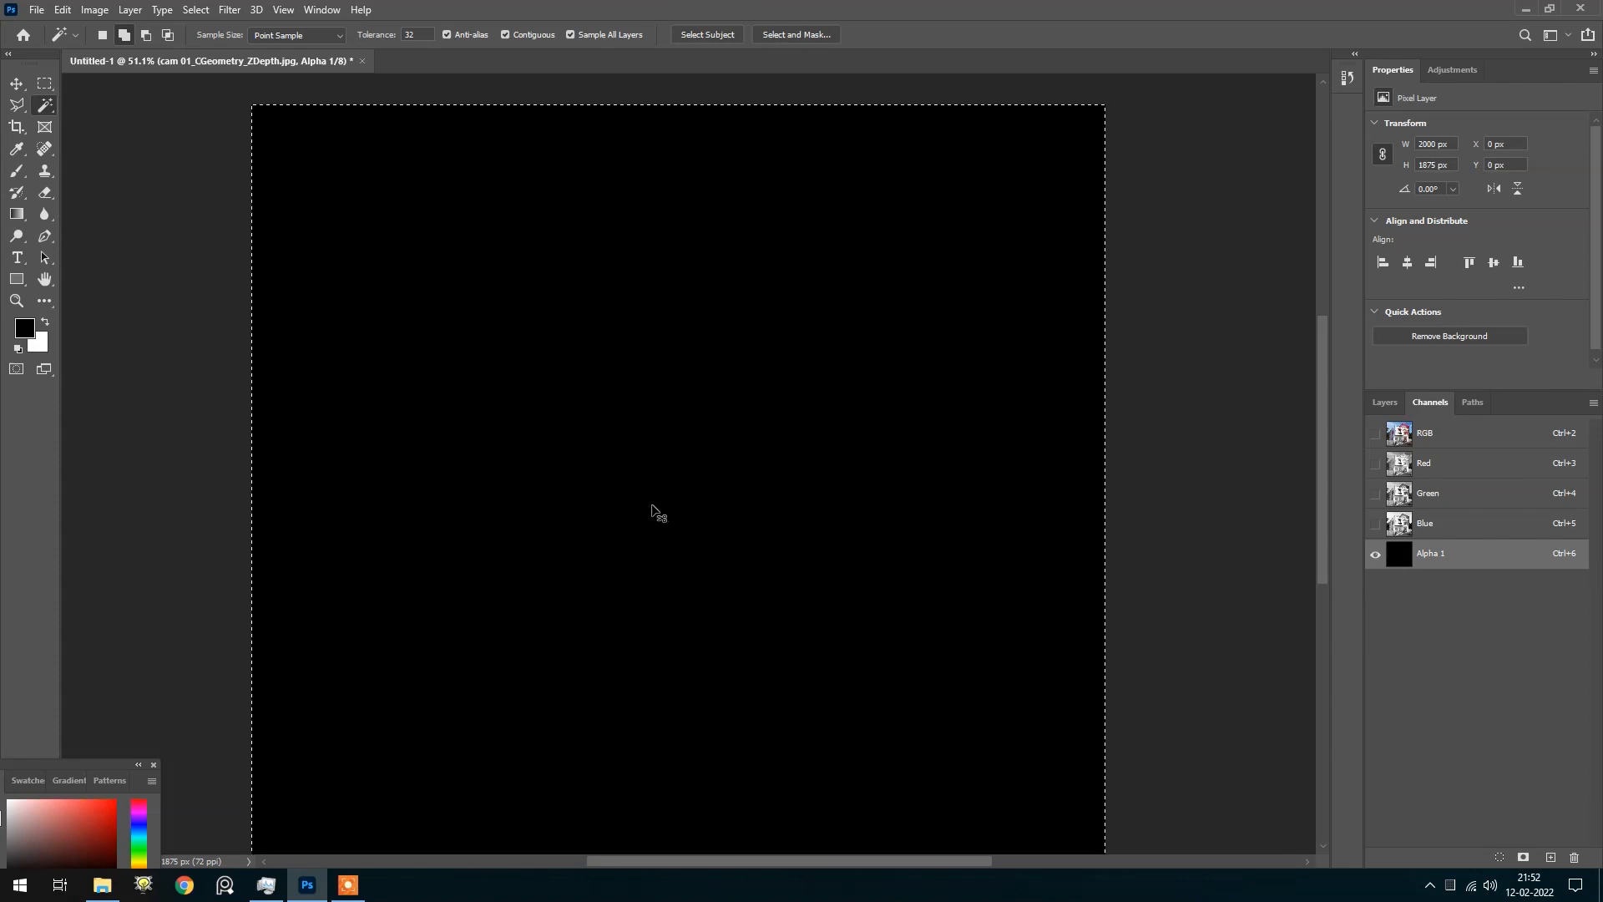
key(ctrl+v)
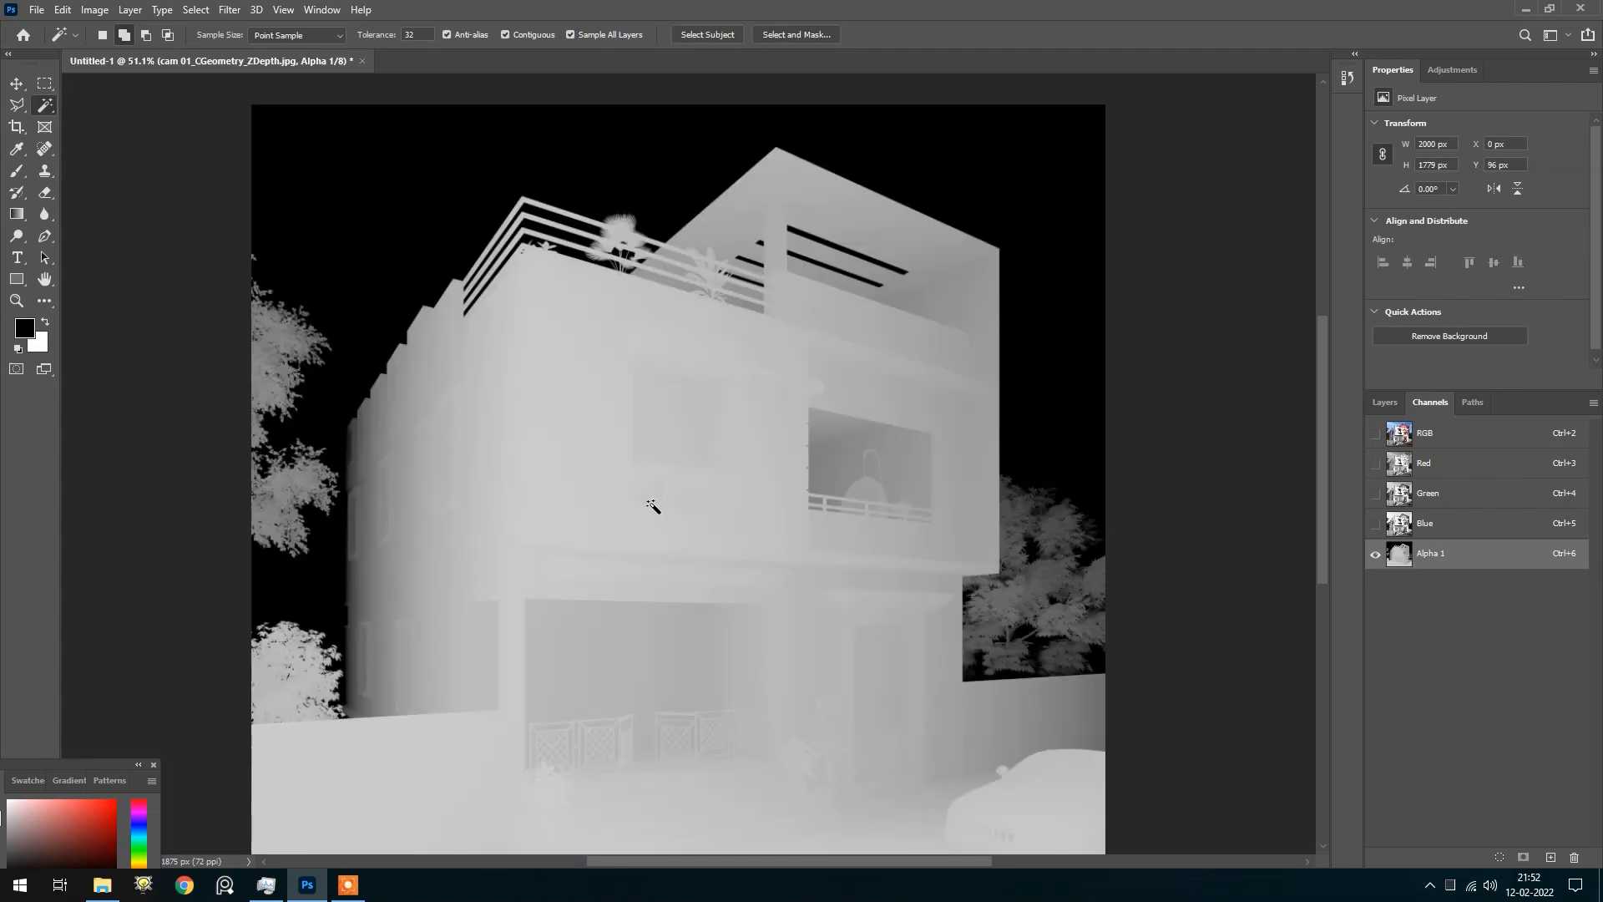
scroll(561, 420, down, 1)
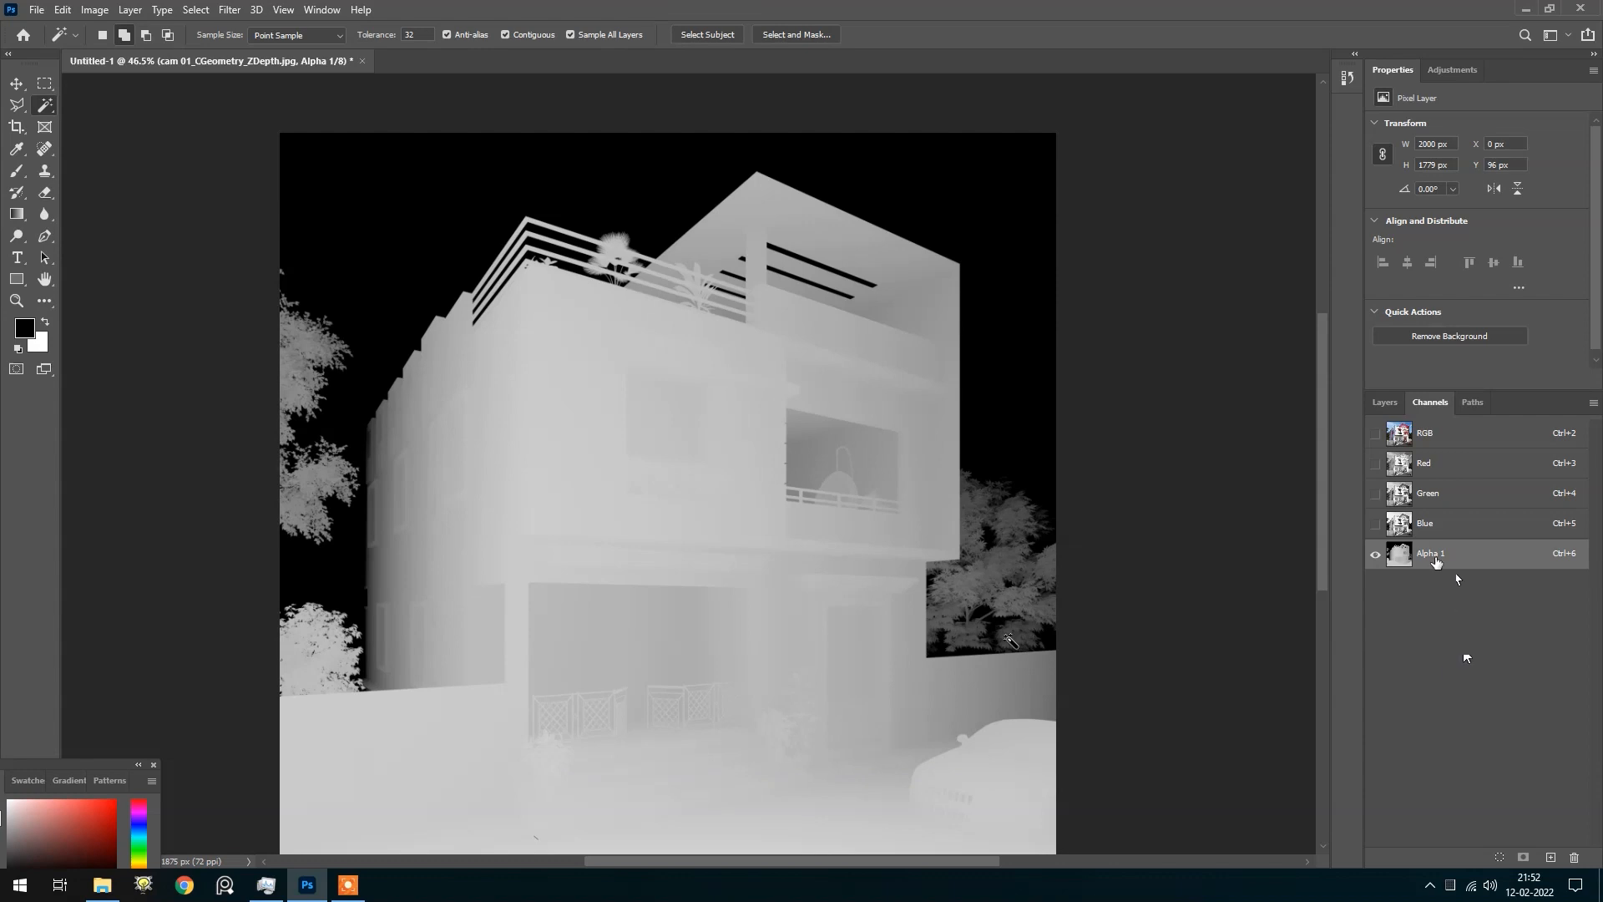
Open the Lens Blur filter on the merged Hue/Saturation 1 copy layer with Alpha 1 as the depth map source
click(1384, 401)
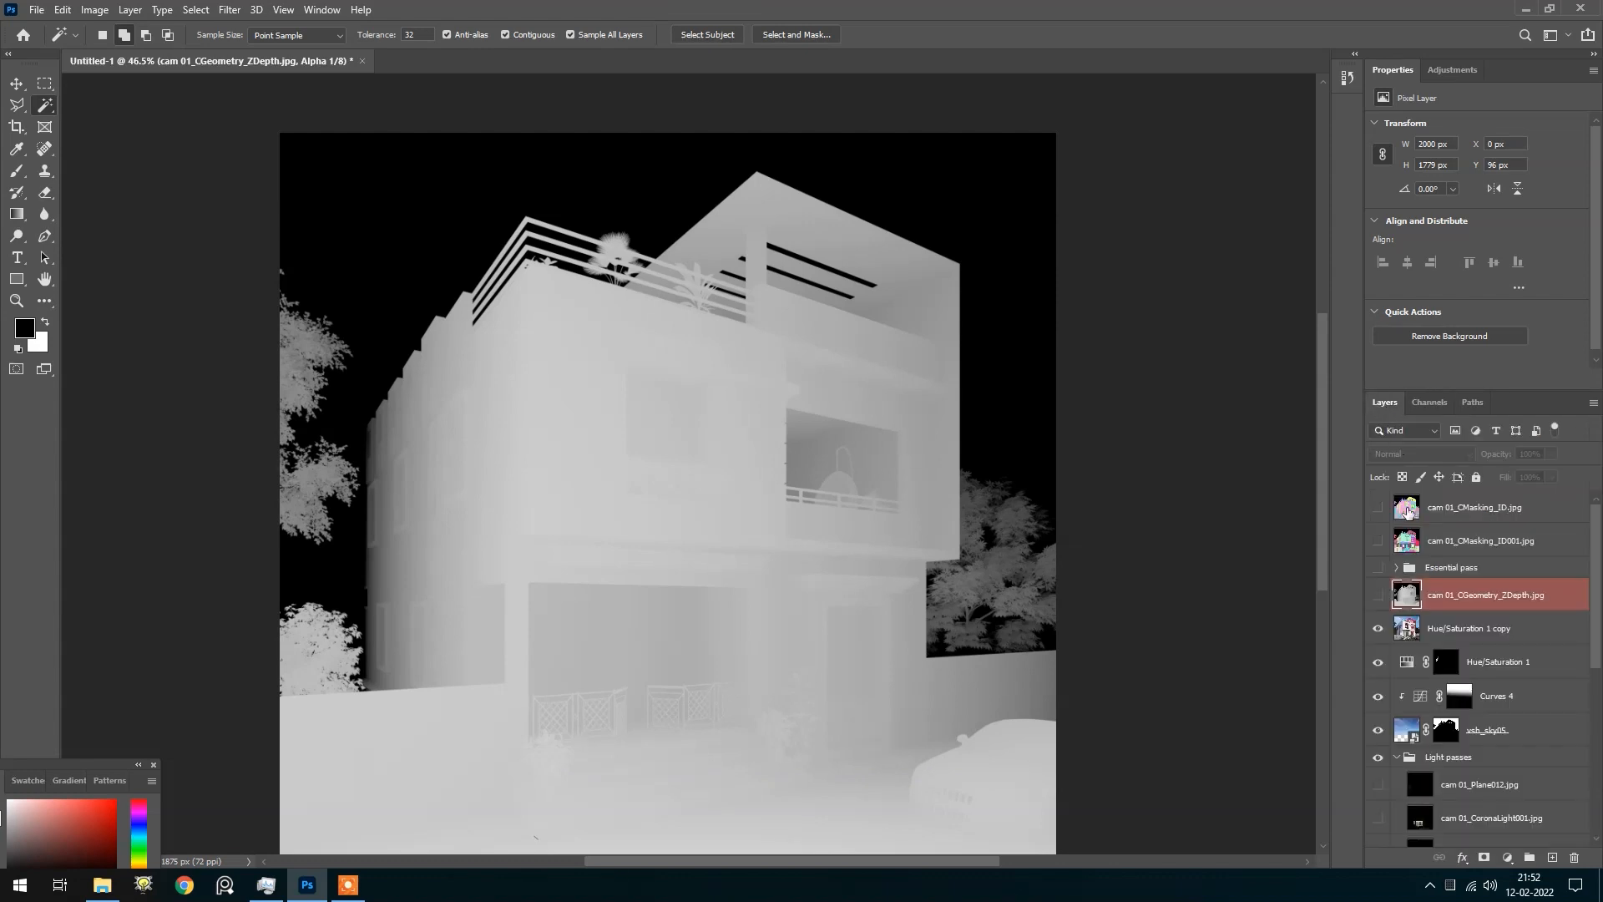
scroll(1474, 605, down, 1)
click(1523, 591)
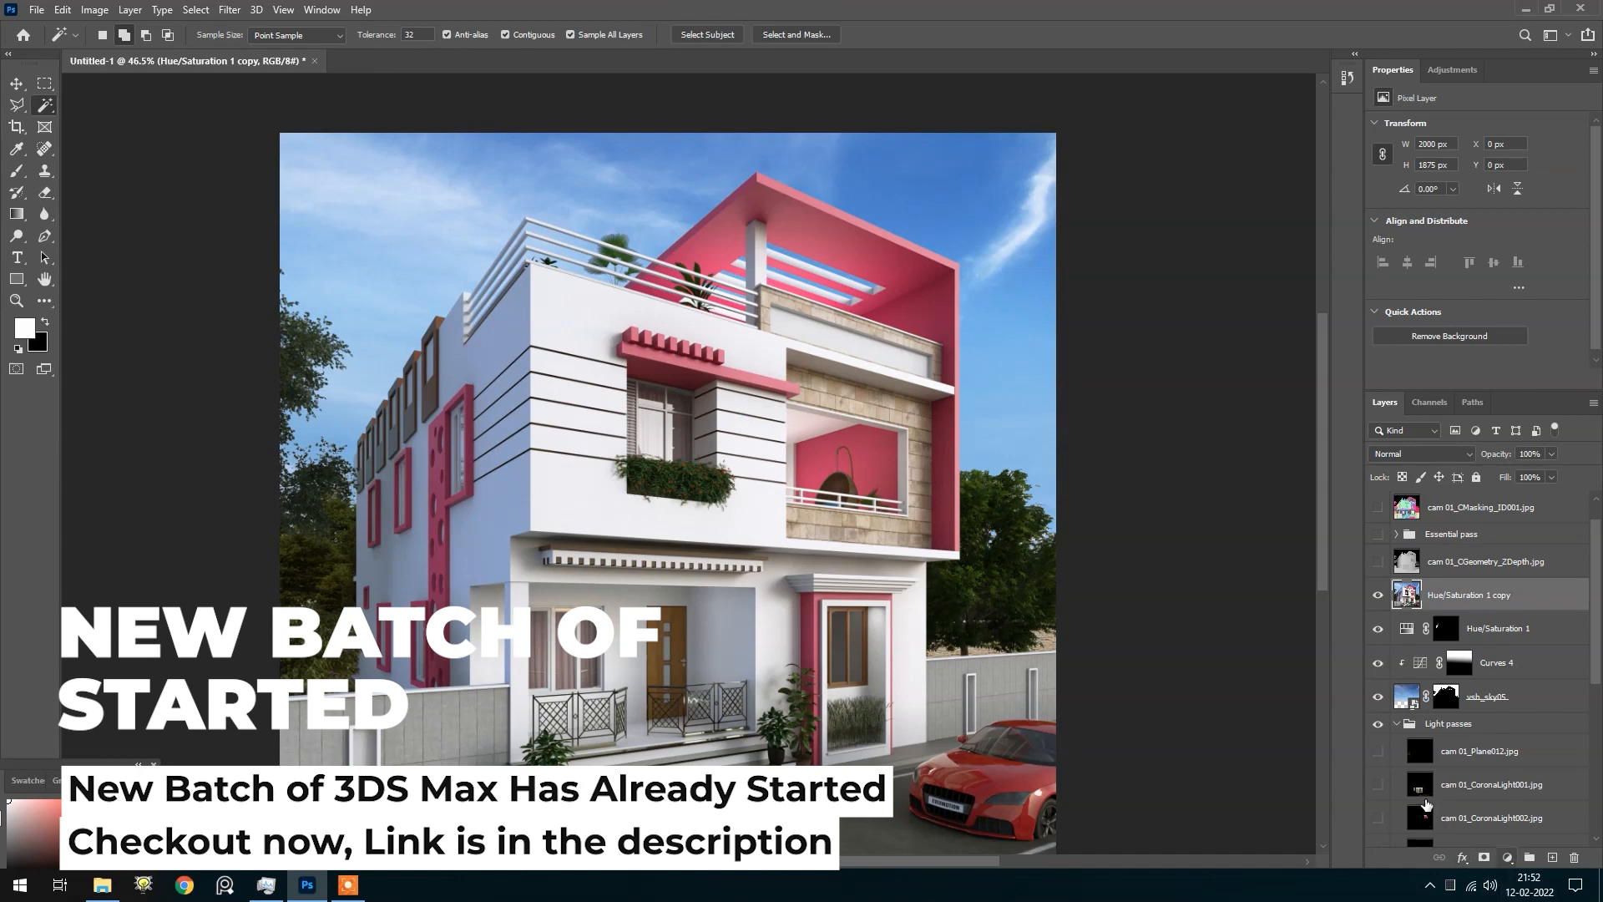
click(227, 9)
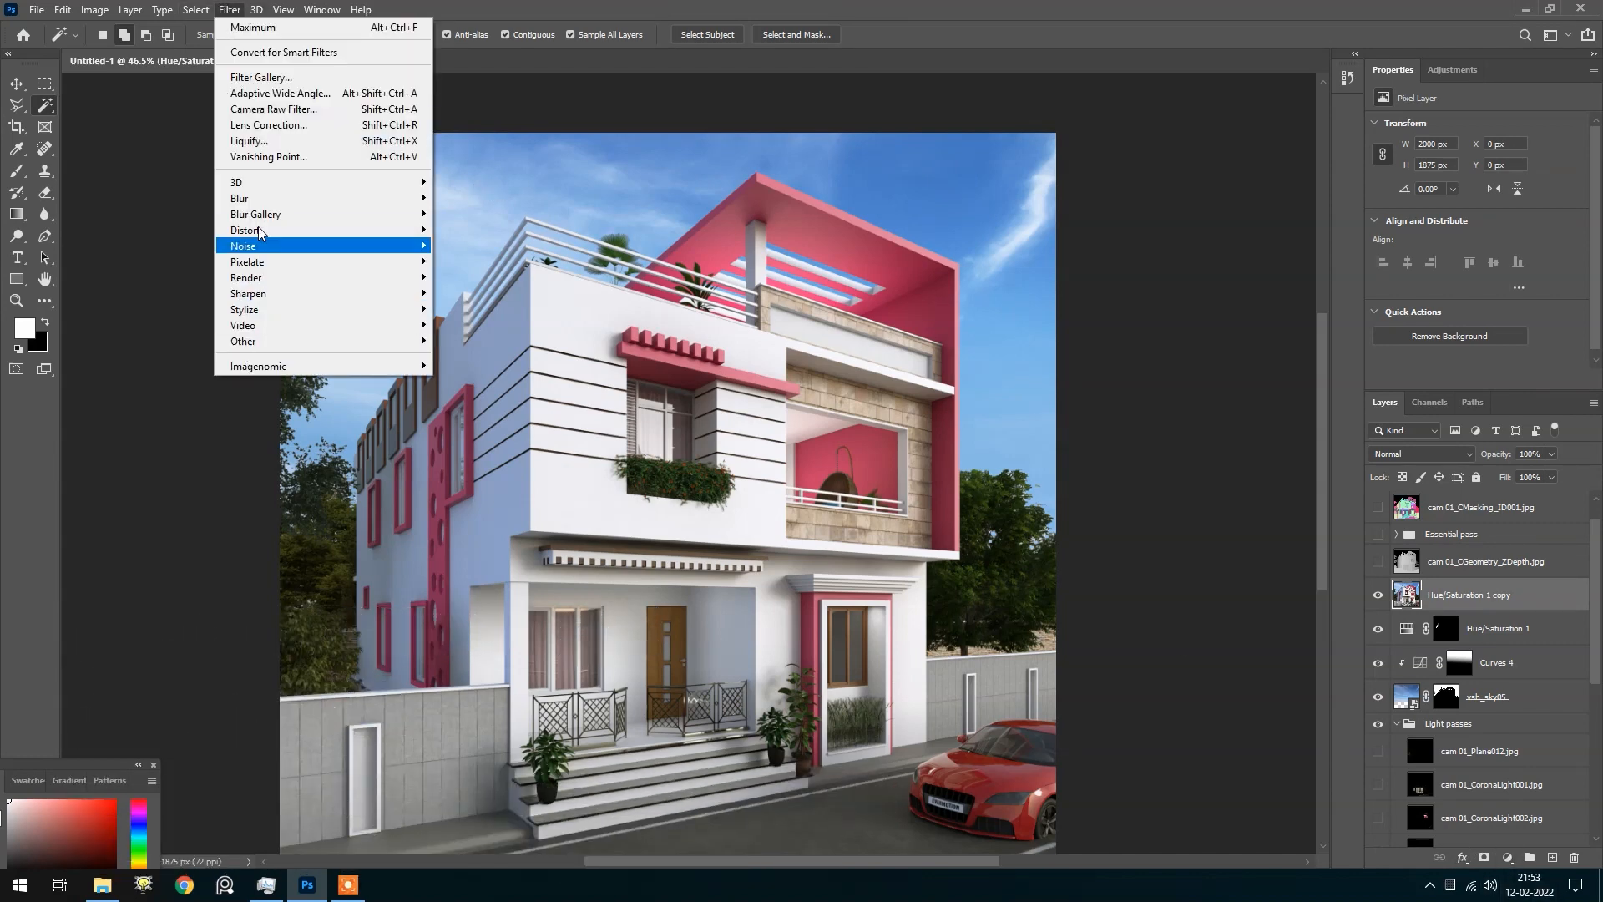
mouse_move(422, 198)
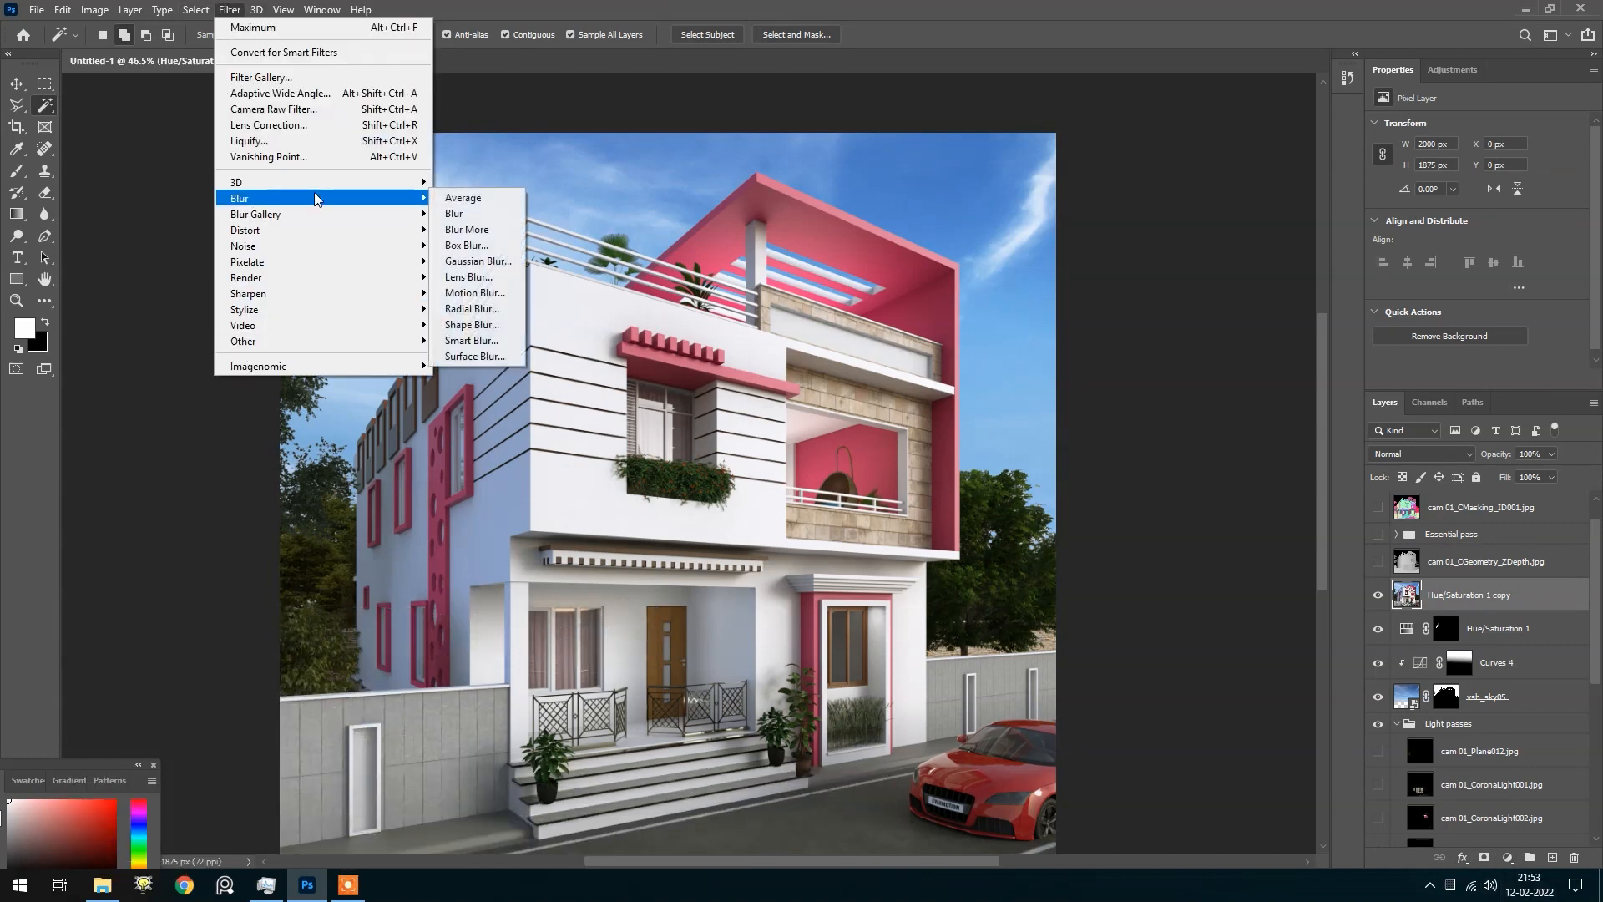
click(468, 276)
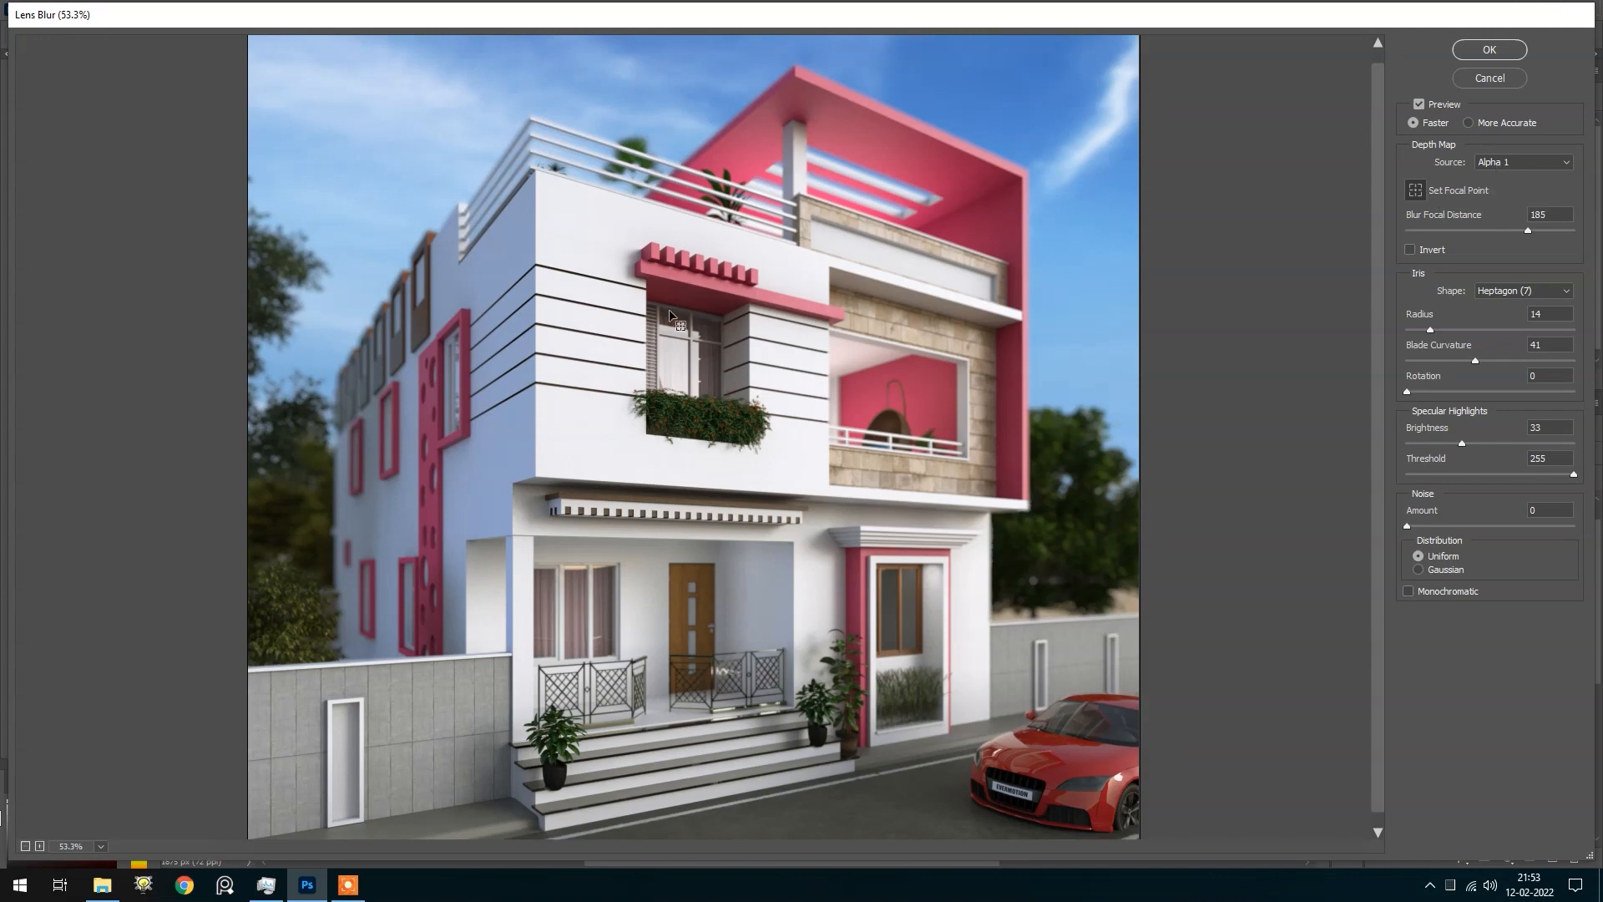
Try Lens Blur focal points on the red car, the porch and the house's side wall
scroll(555, 393, up, 1)
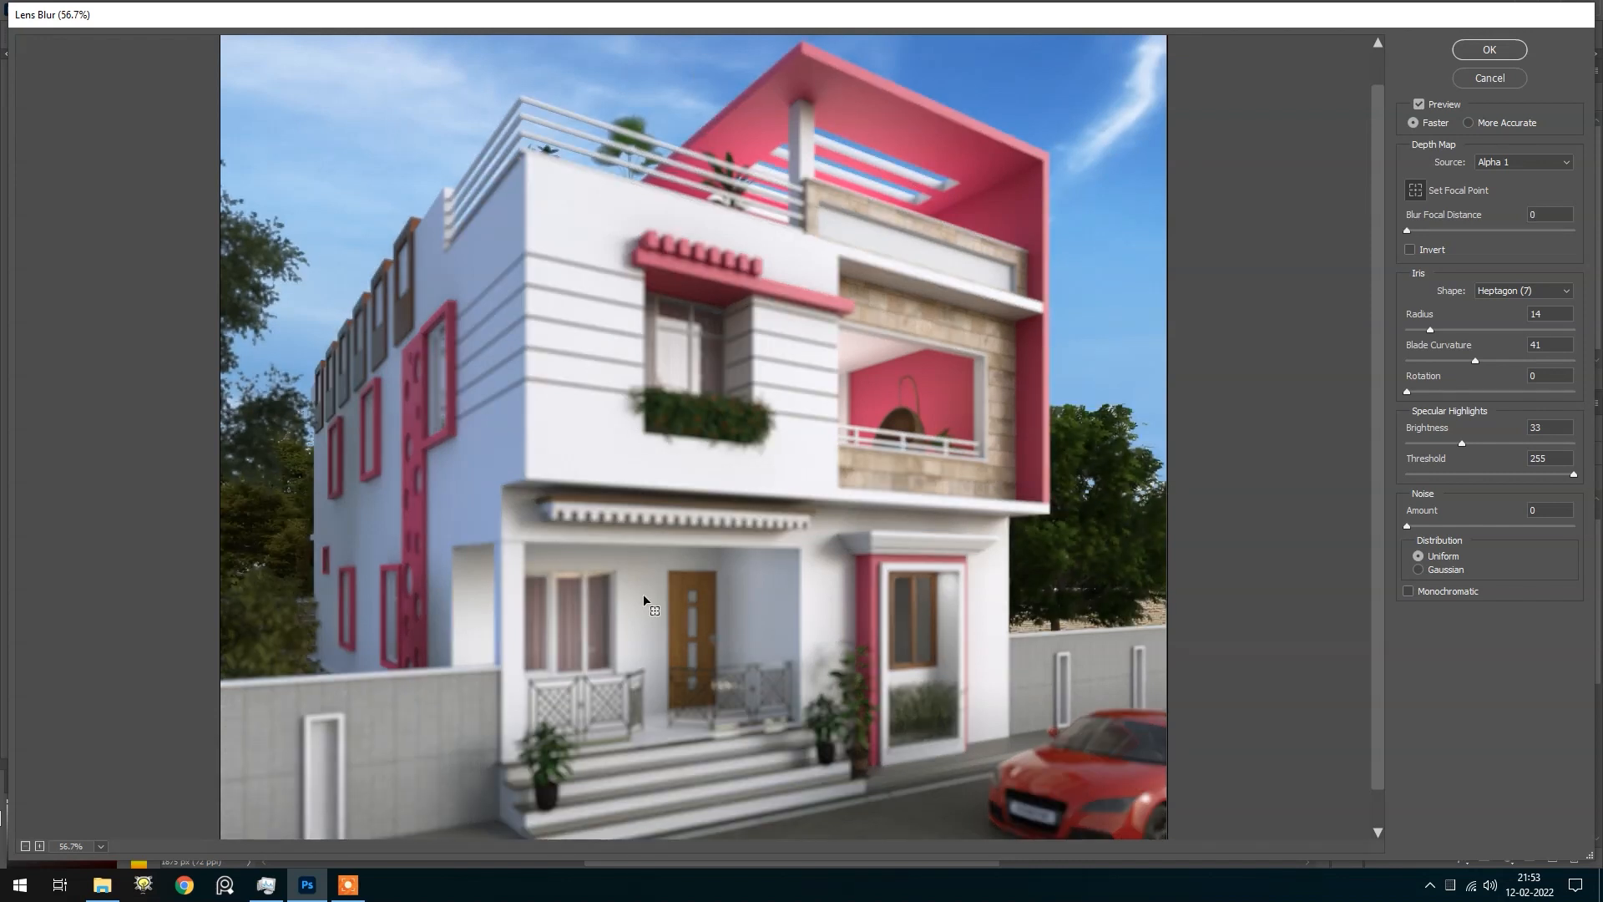
click(1117, 794)
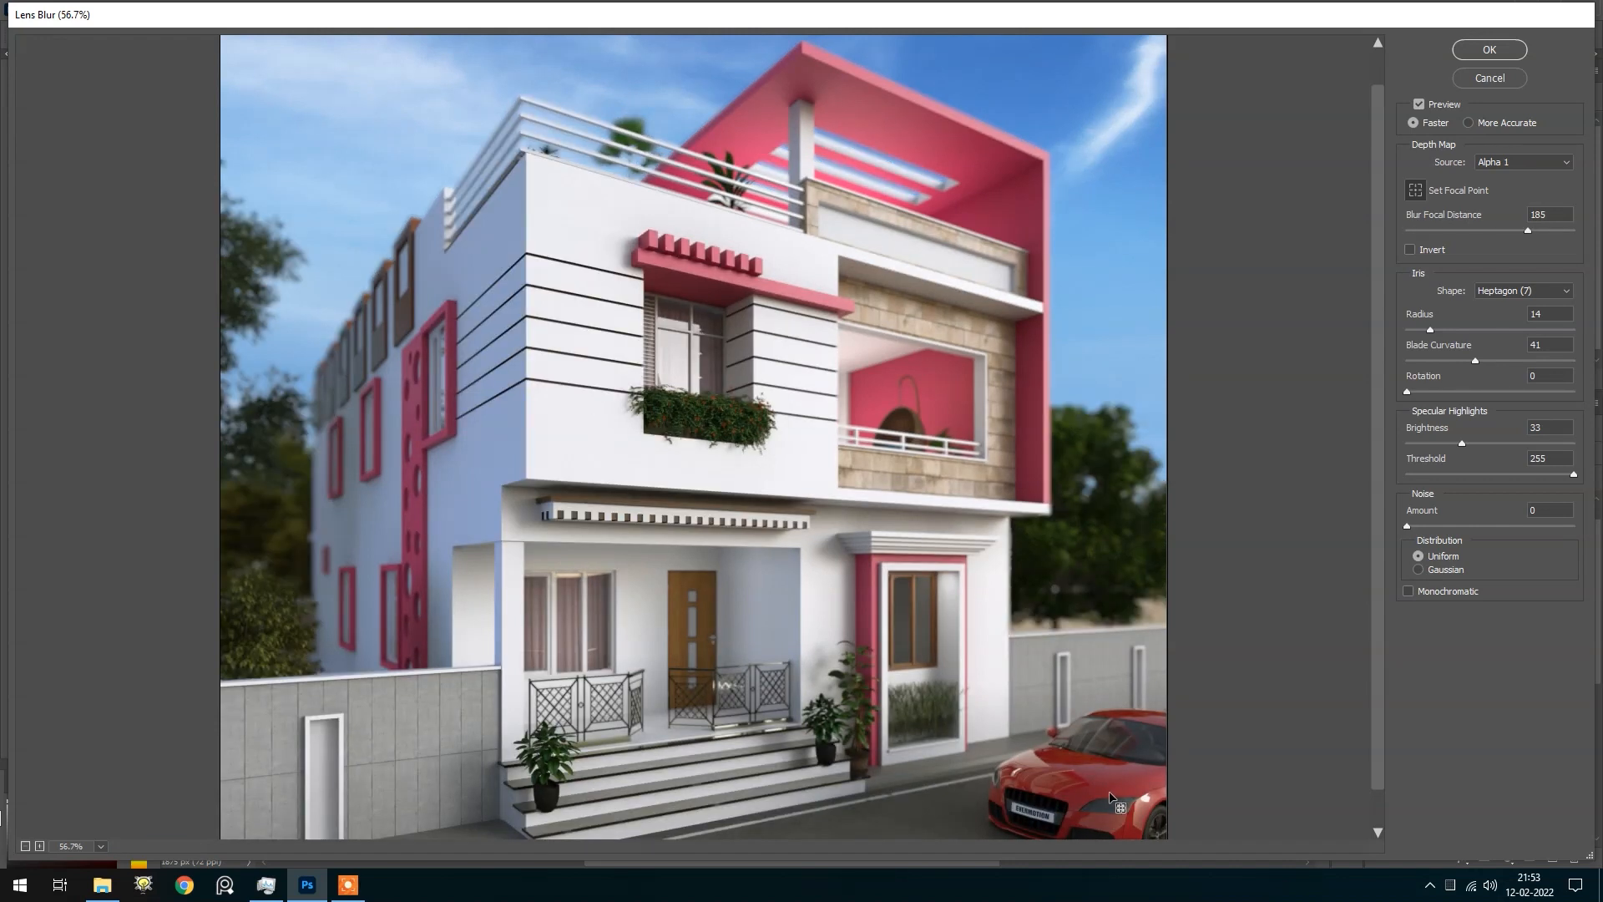
click(809, 650)
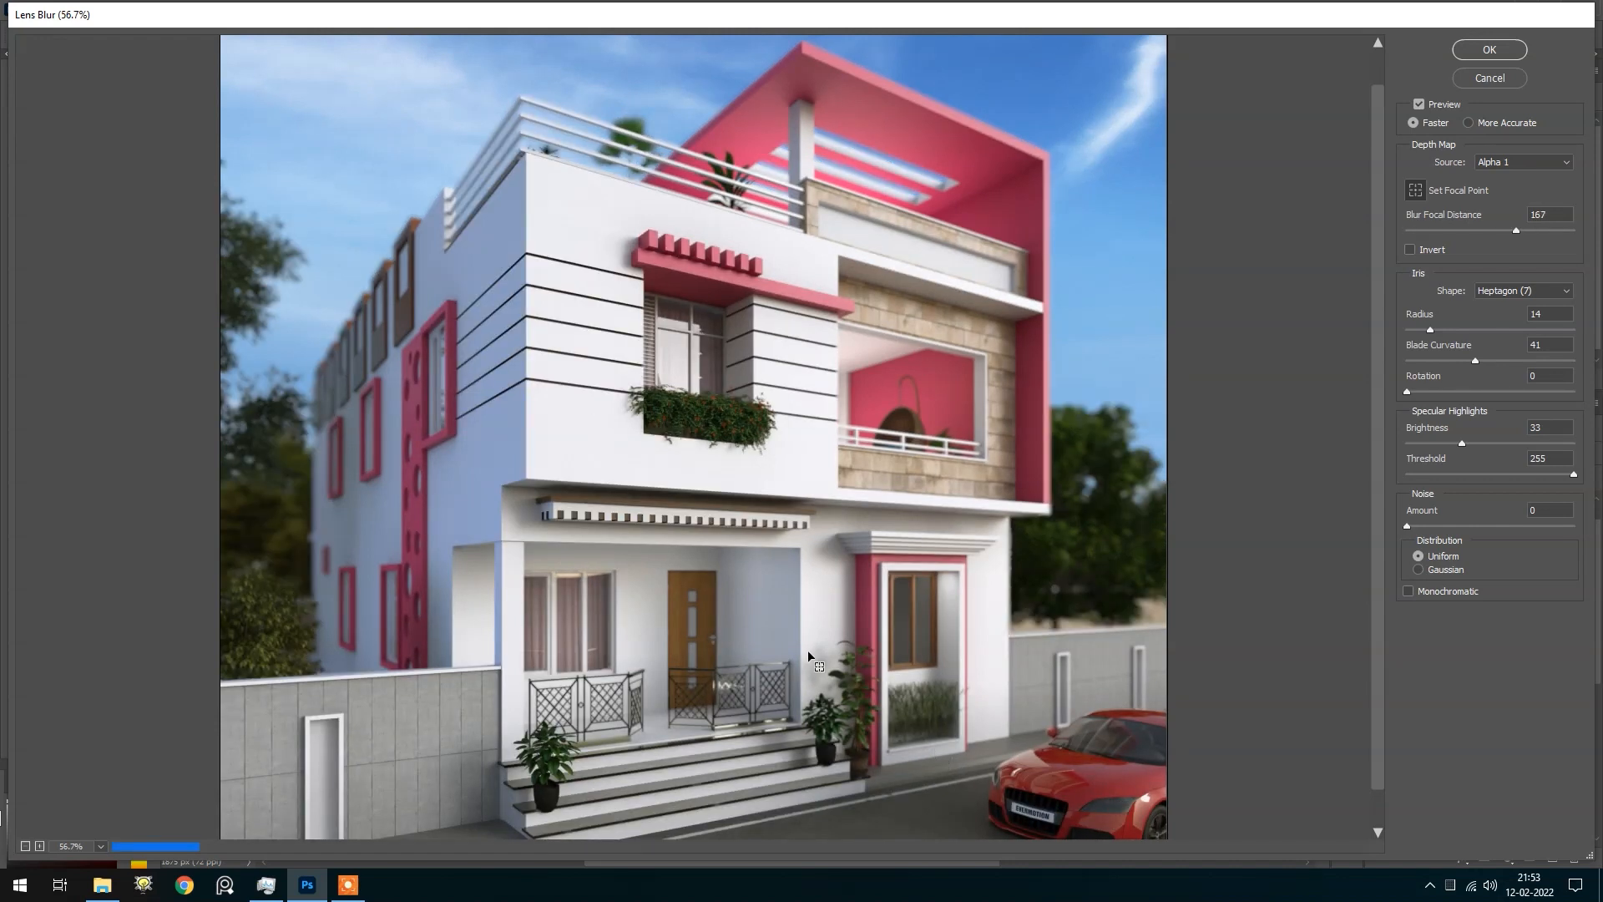
click(362, 690)
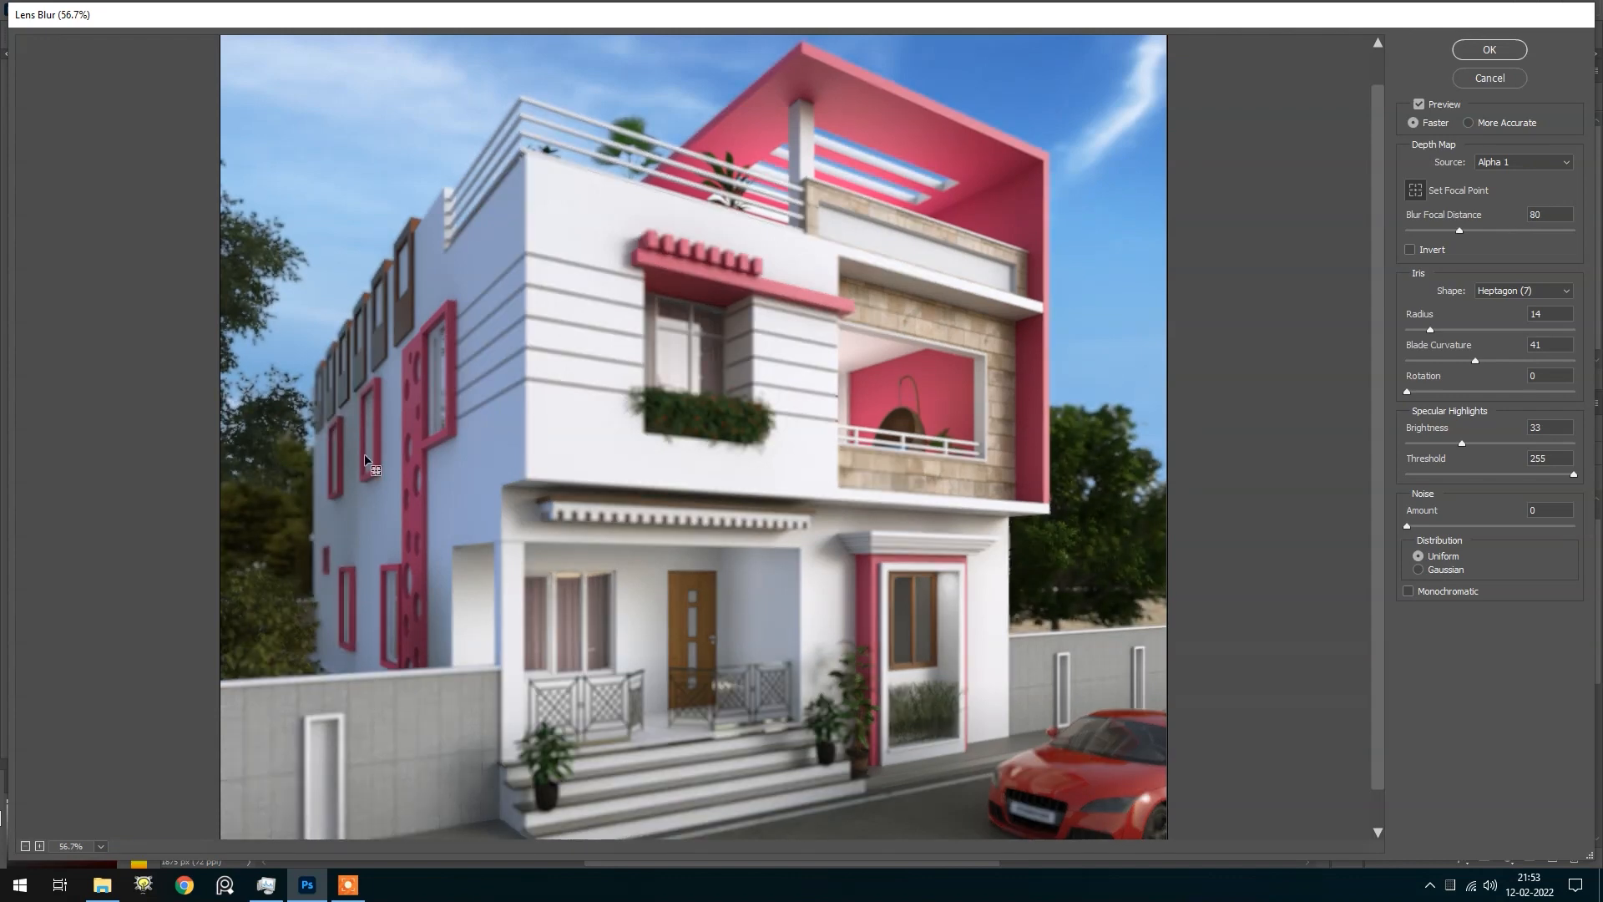
click(468, 403)
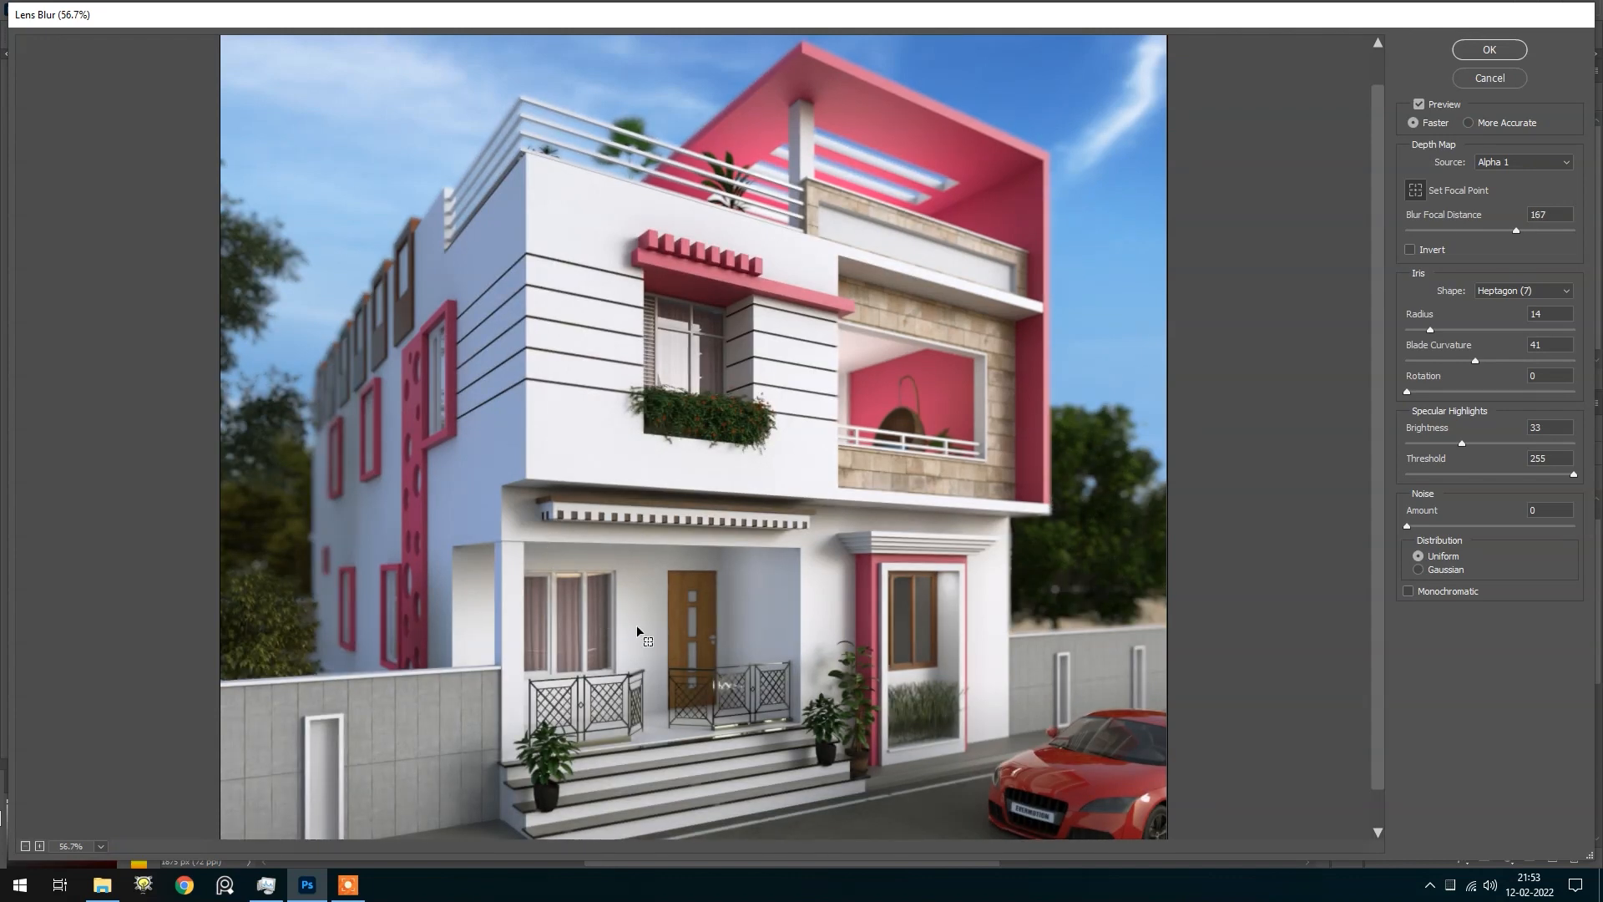
Focus the lens blur on the upper balcony at focal distance 160, set the iris radius to 7 and apply the filter
click(775, 558)
click(891, 477)
scroll(909, 320, up, 1)
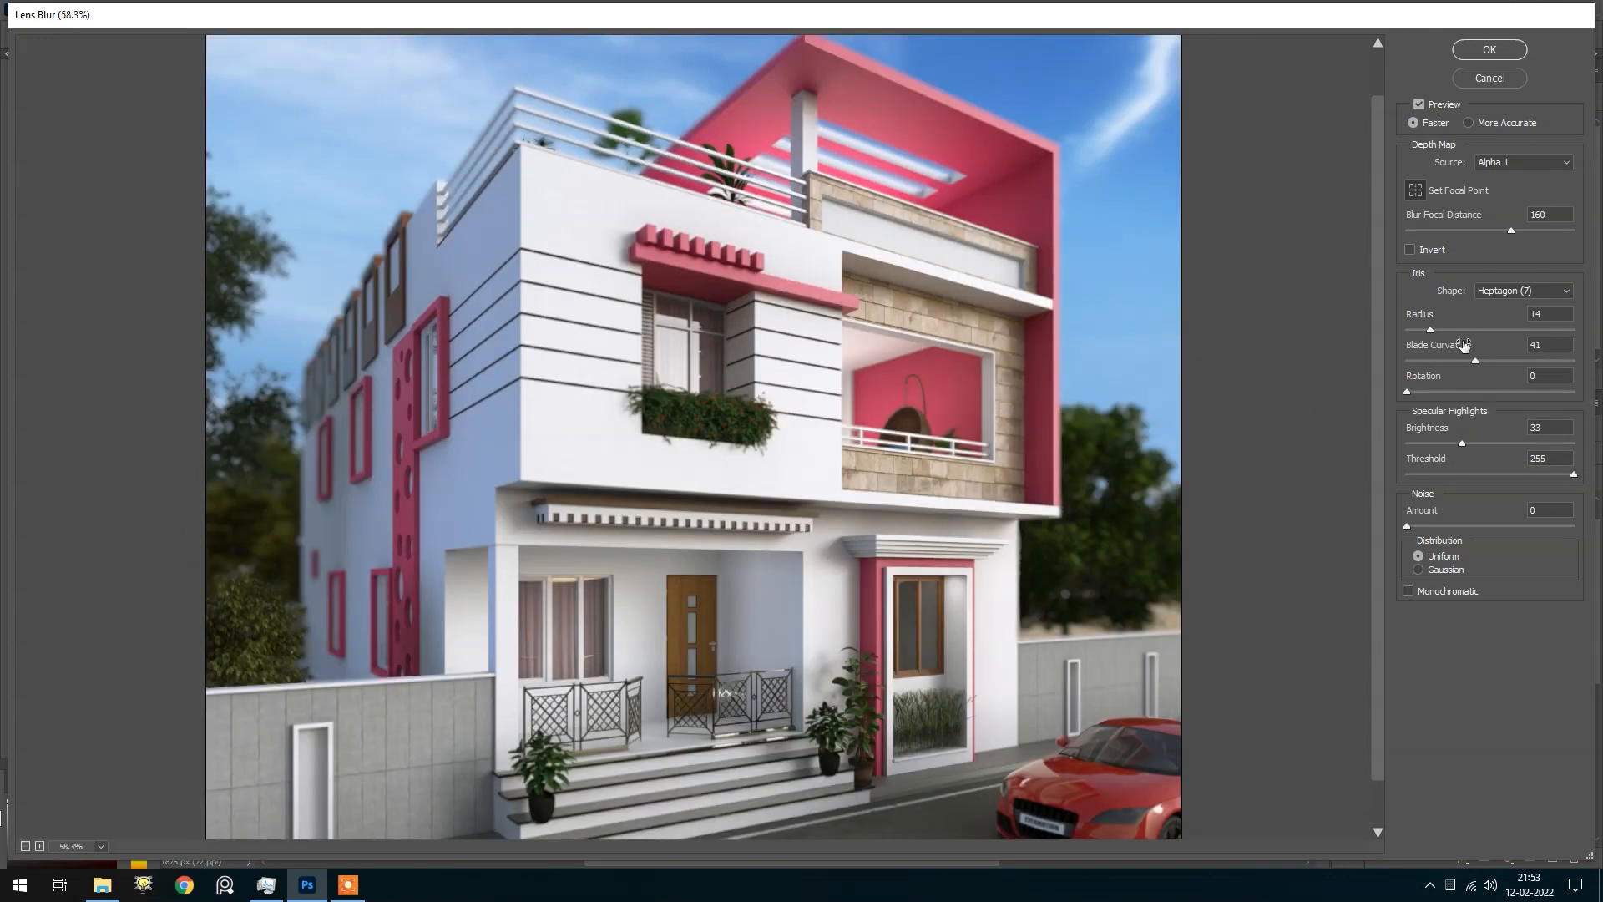
mouse_move(1432, 335)
mouse_down()
mouse_move(1464, 334)
mouse_move(1419, 334)
mouse_up()
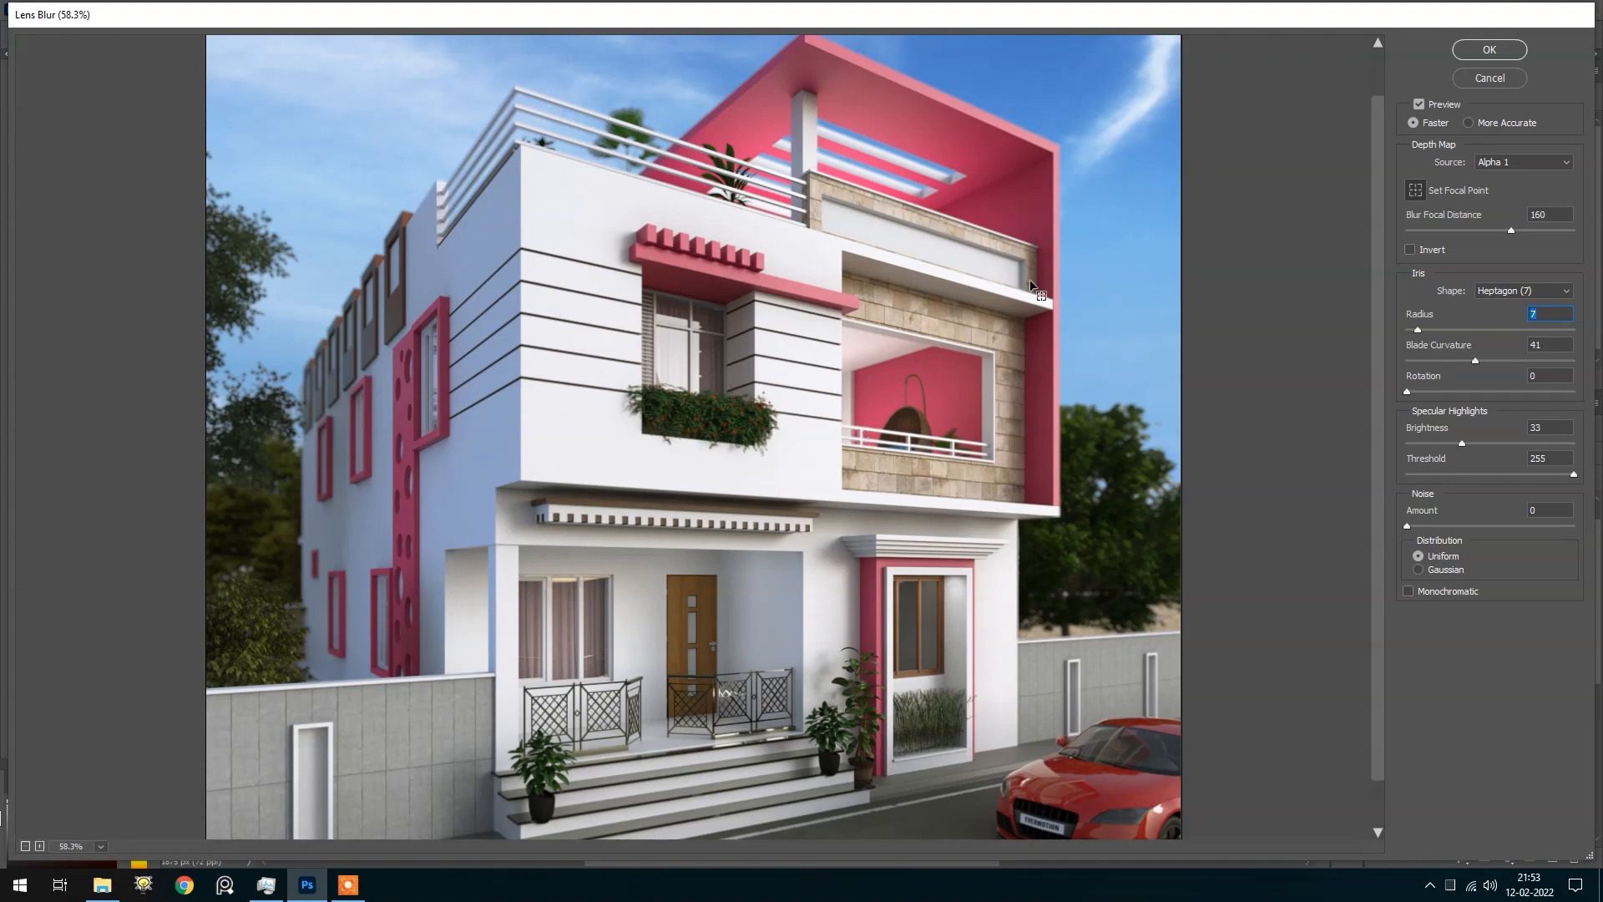
click(1492, 55)
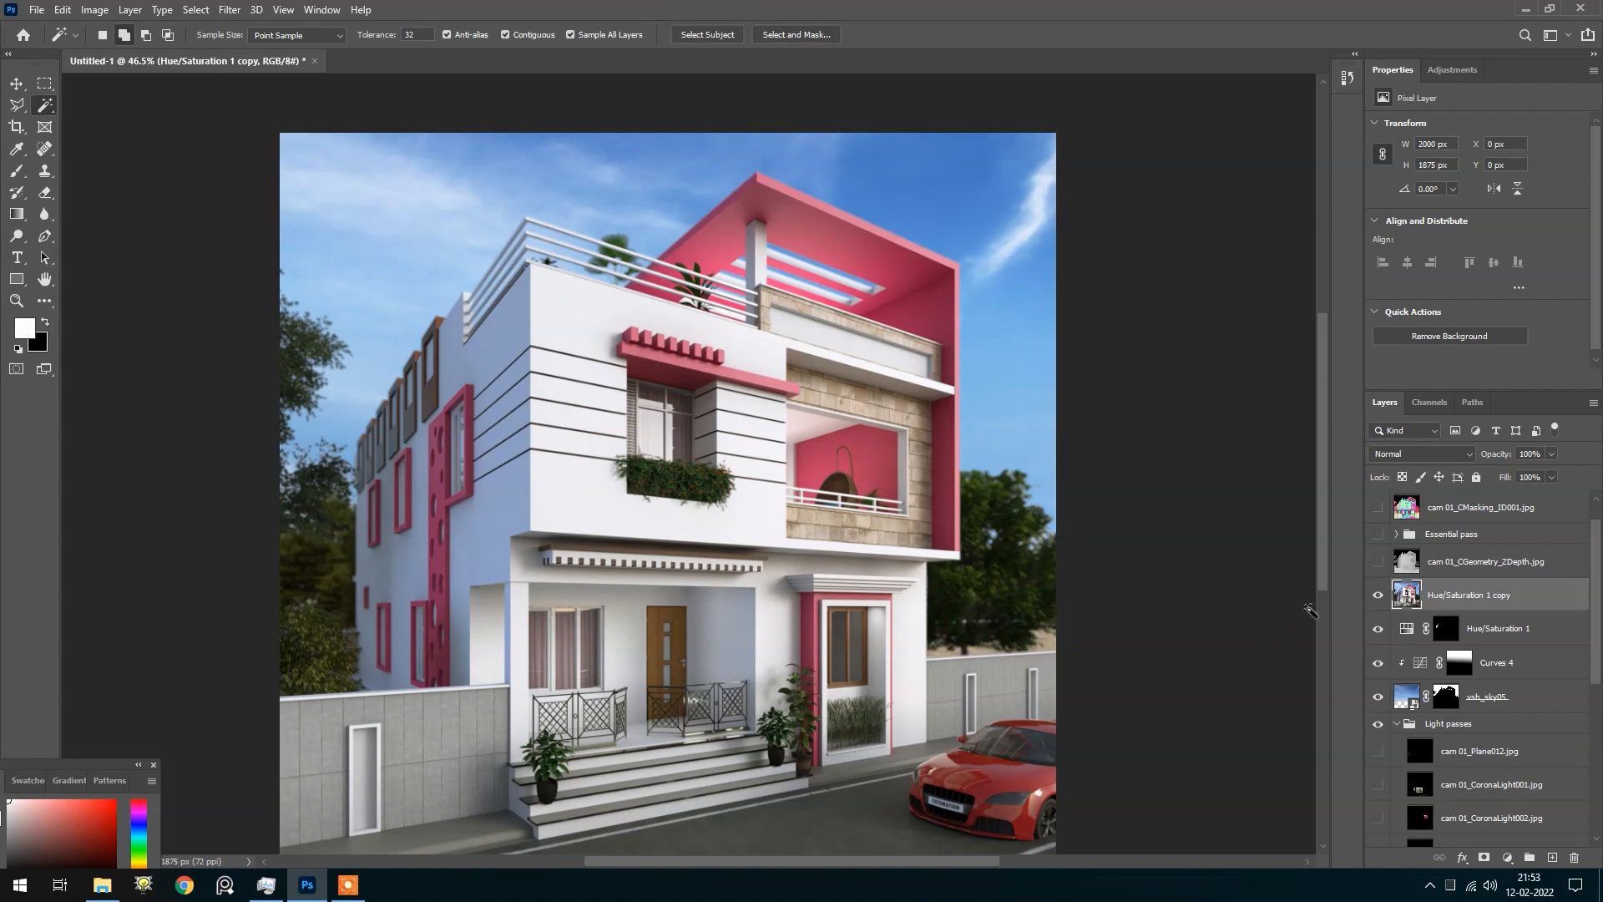
Compare the composite with and without the lens-blurred merged copy and inspect the blur up close
click(1378, 595)
click(1378, 595)
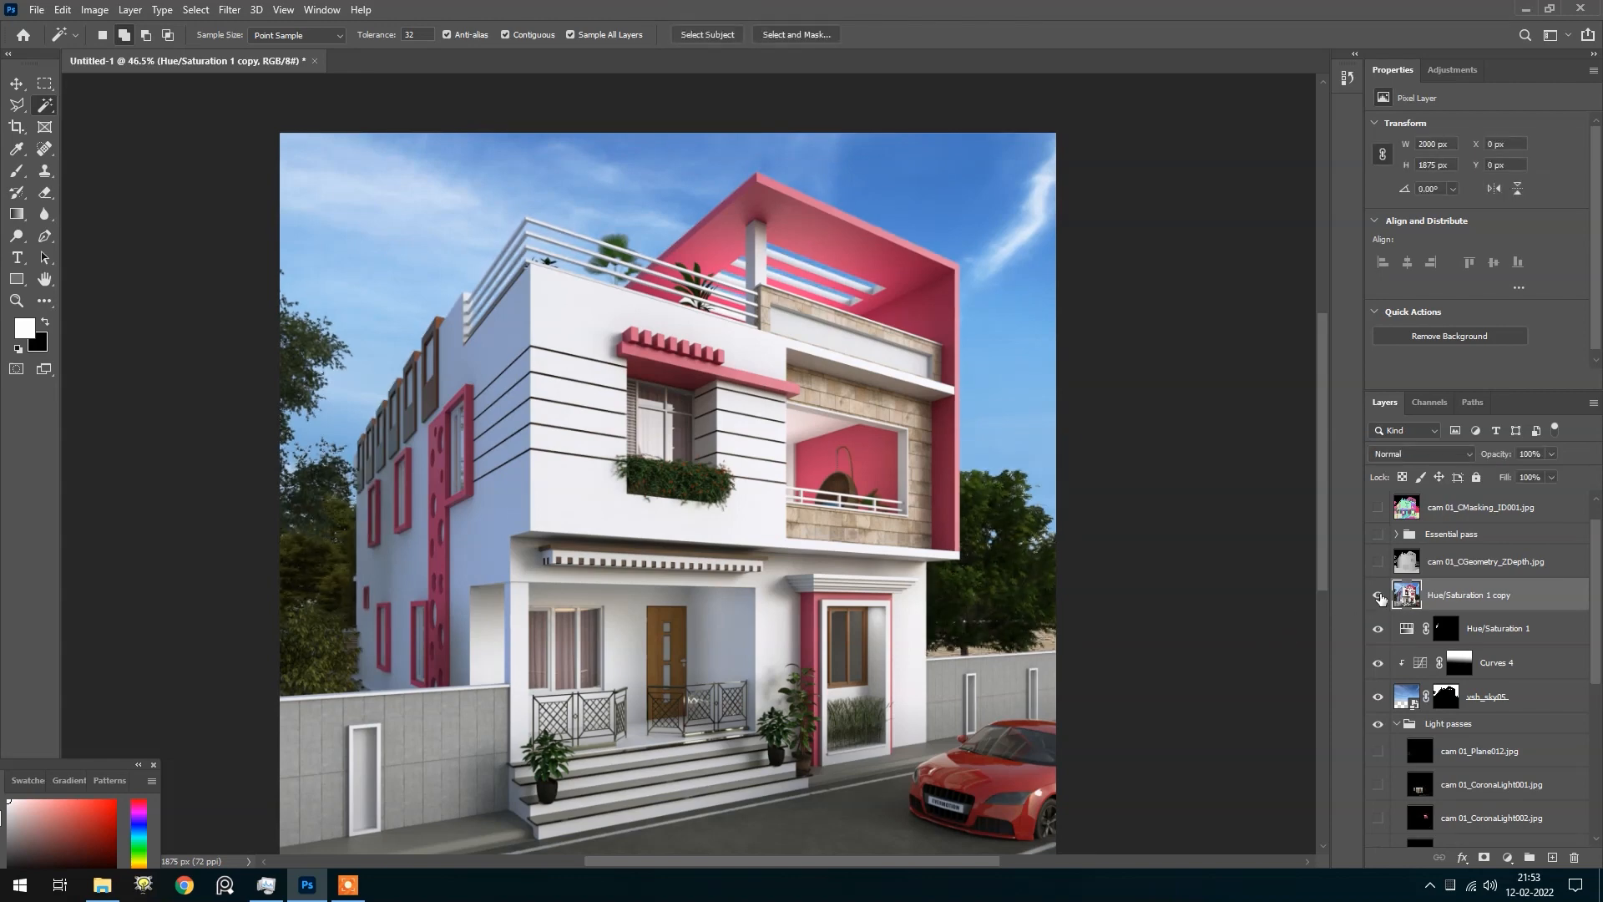
click(1379, 596)
click(1378, 596)
scroll(1053, 603, up, 2)
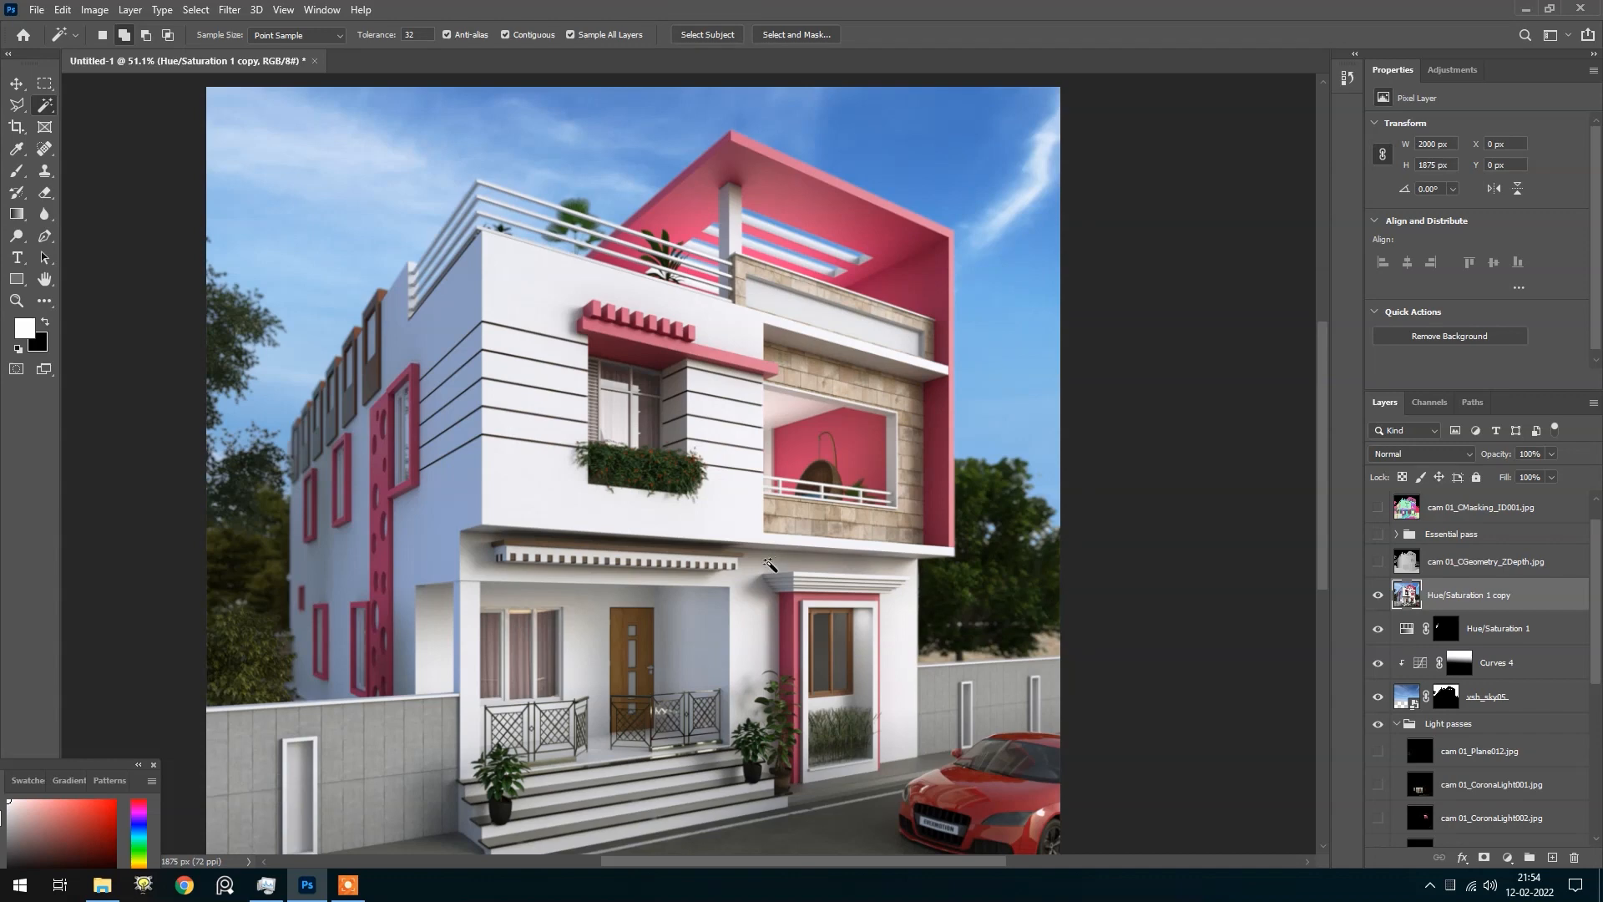
scroll(777, 568, up, 1)
scroll(688, 555, up, 1)
scroll(722, 544, down, 1)
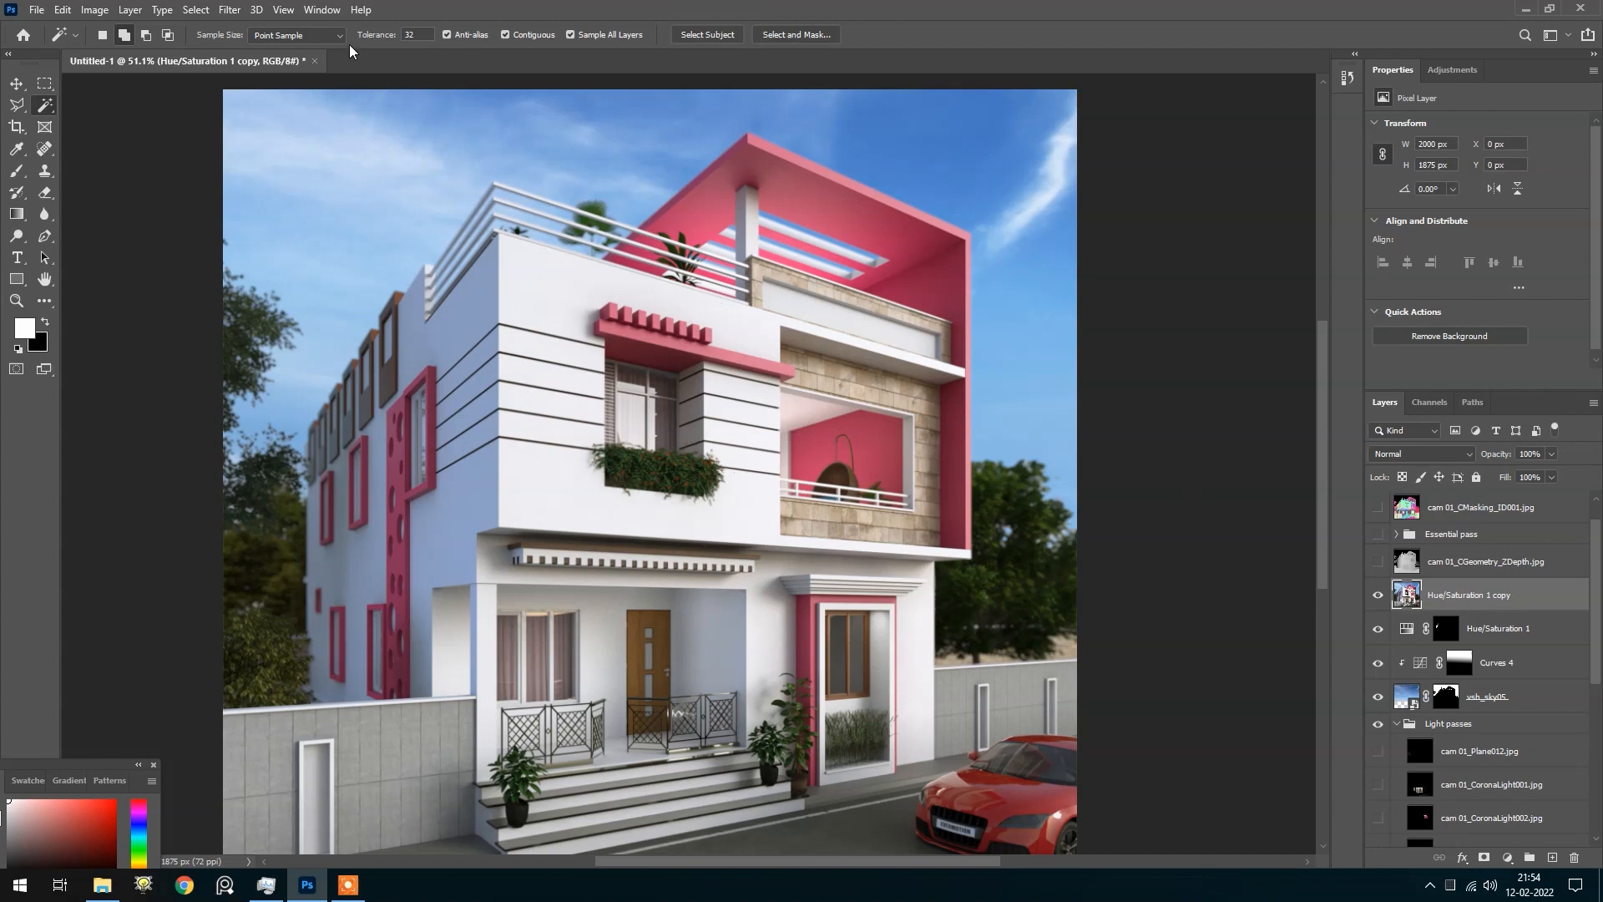
Start a Camera Raw adjustment on the merged copy and set the white balance Temperature to +1
click(230, 9)
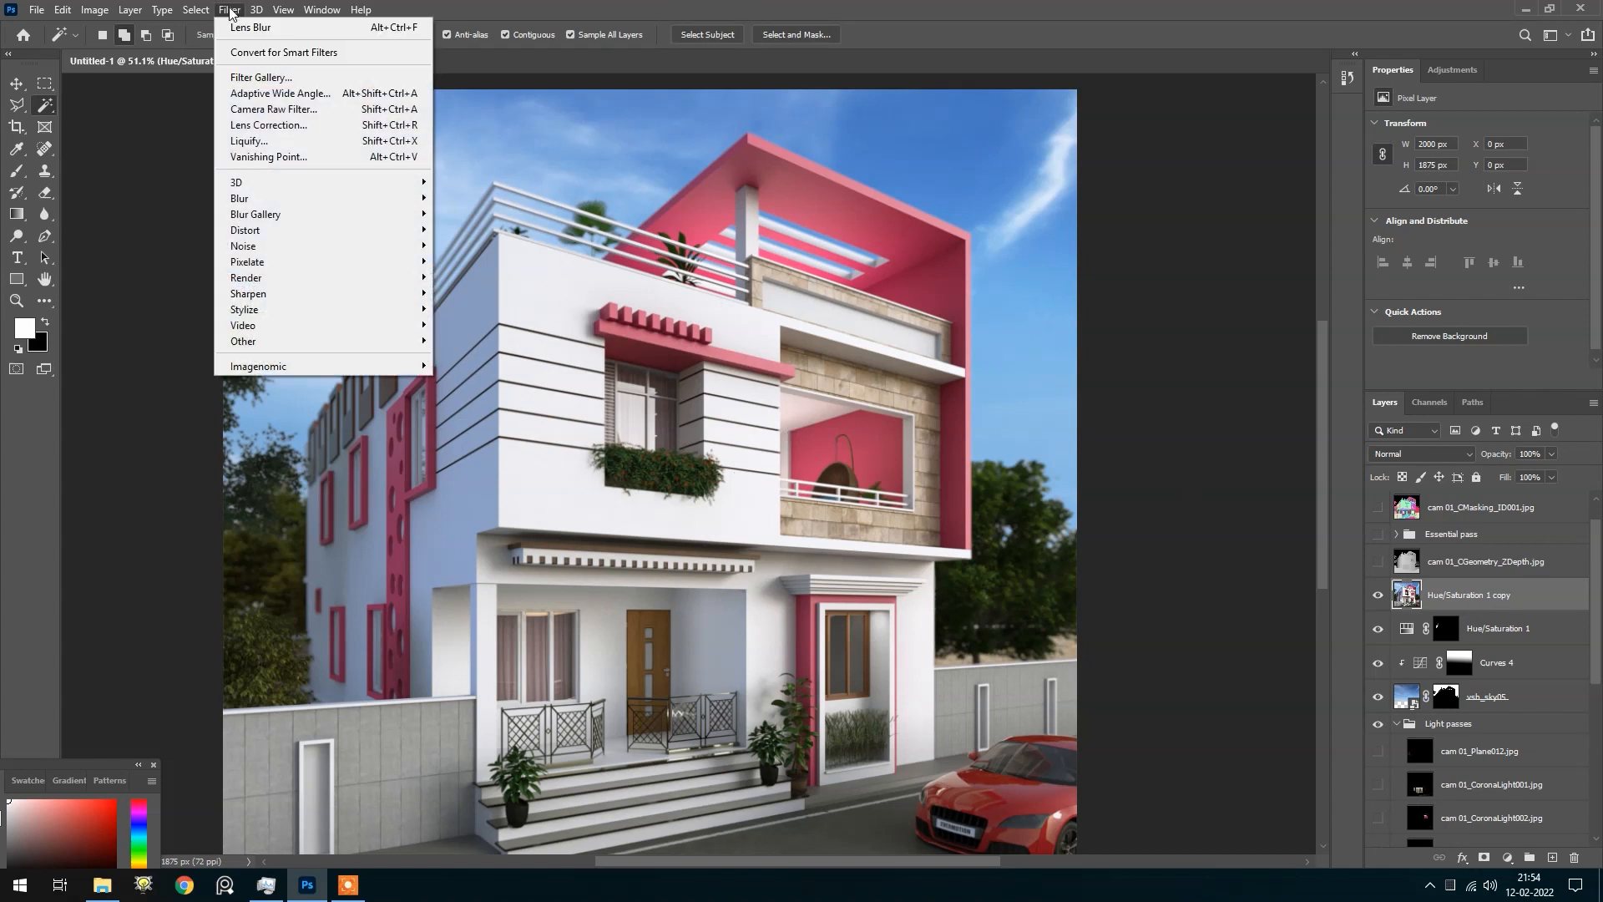
click(276, 110)
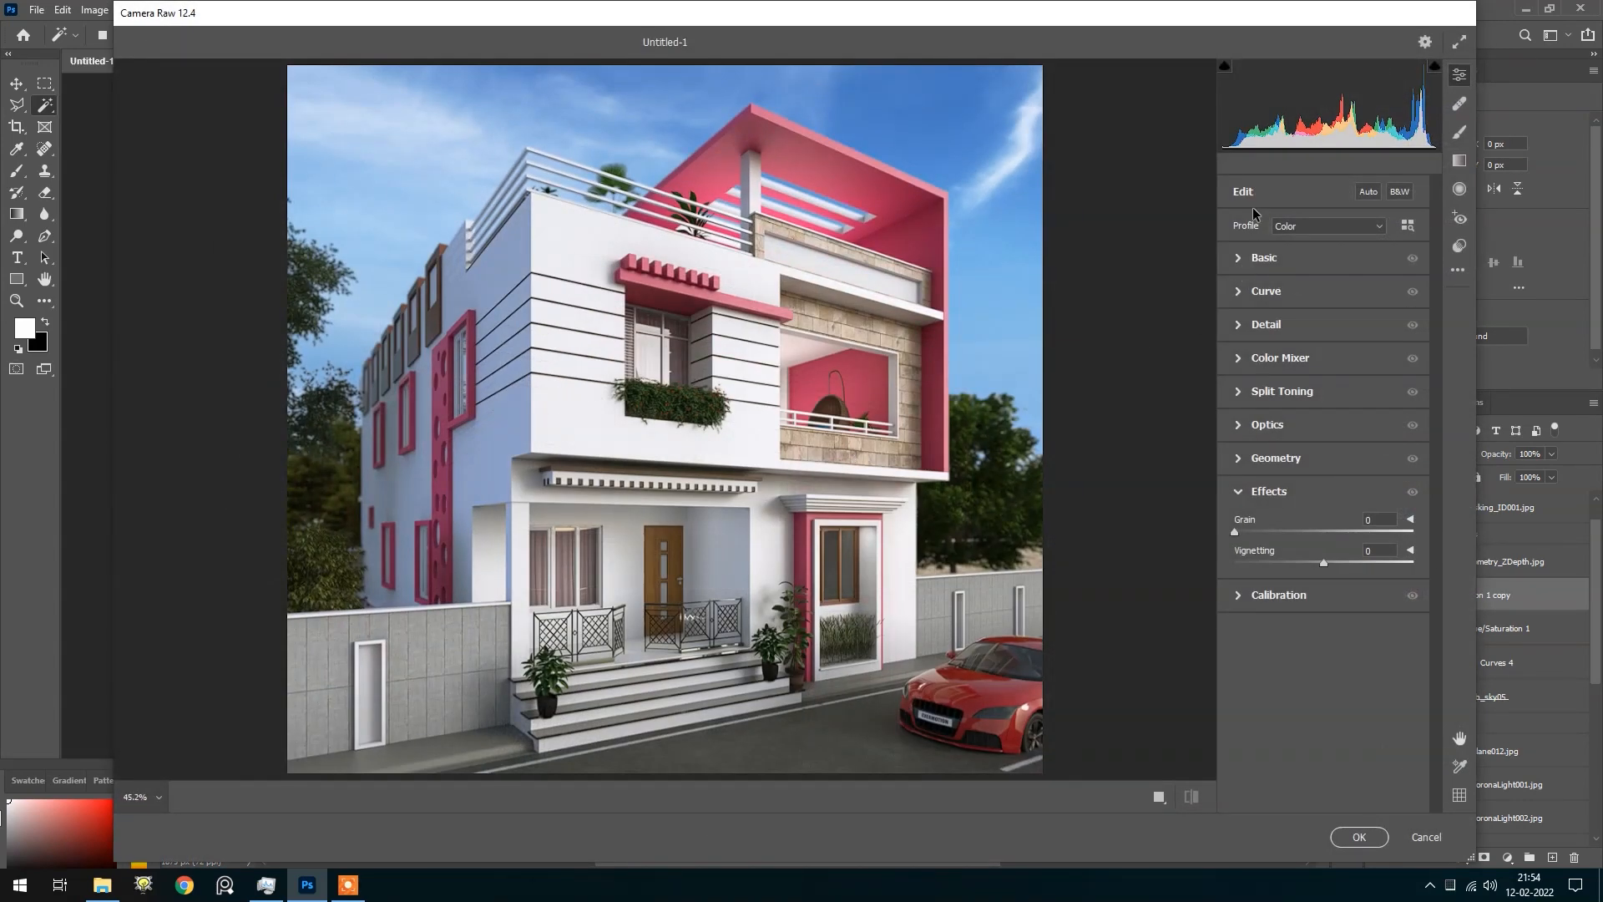
click(1242, 261)
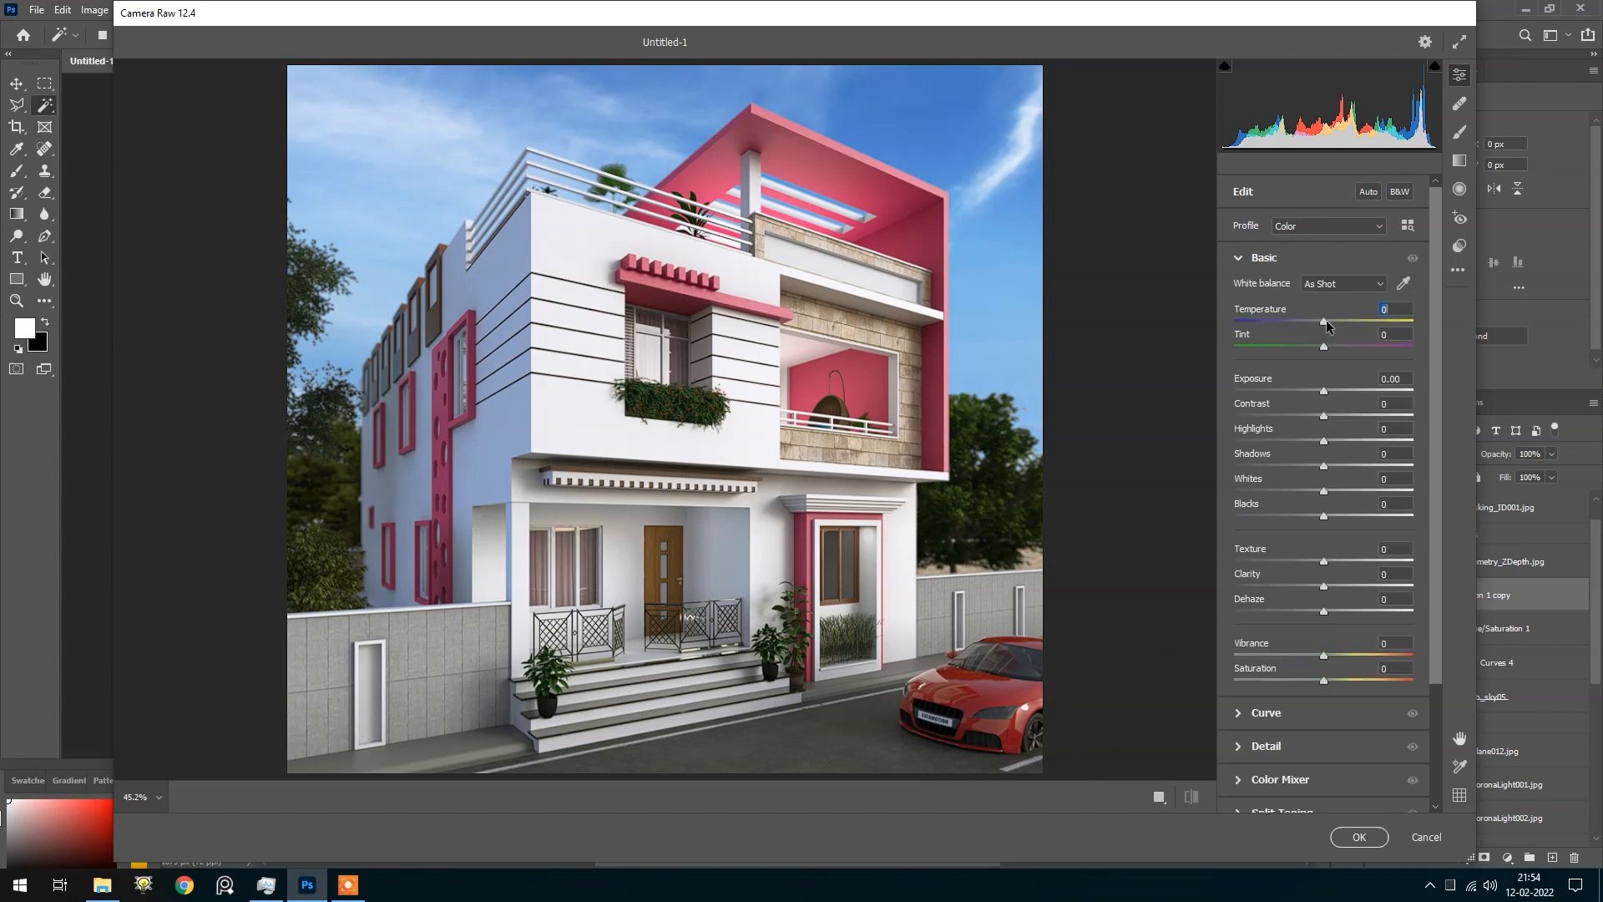
key(Down)
key(Down)
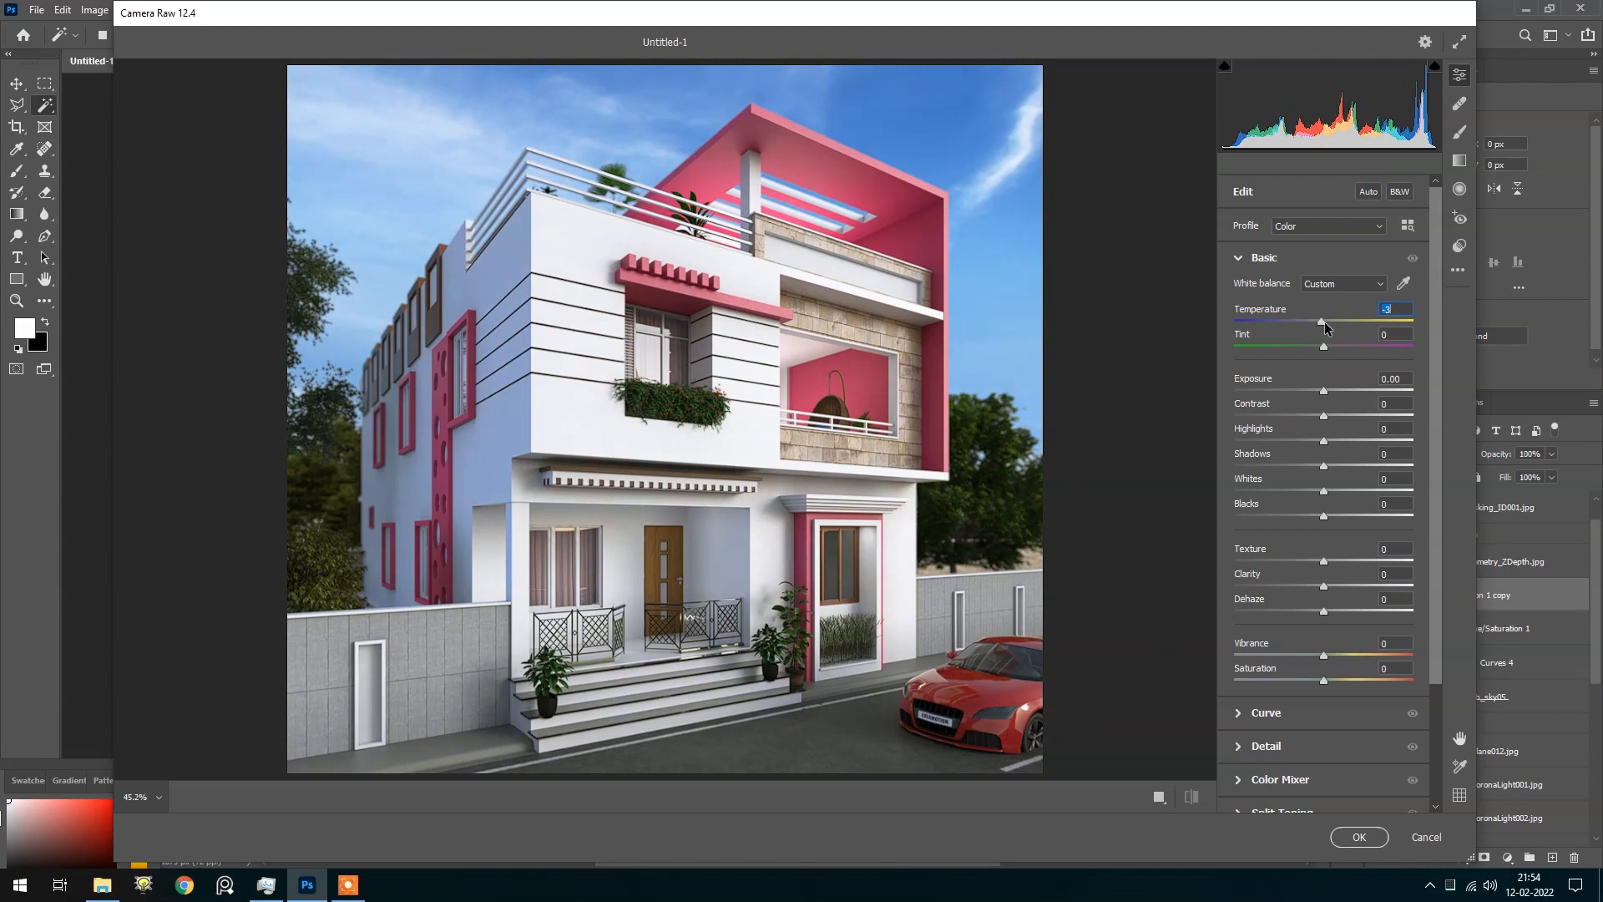
drag(1325, 322, 1330, 323)
key(Down)
key(Down)
key(Down)
key(Down)
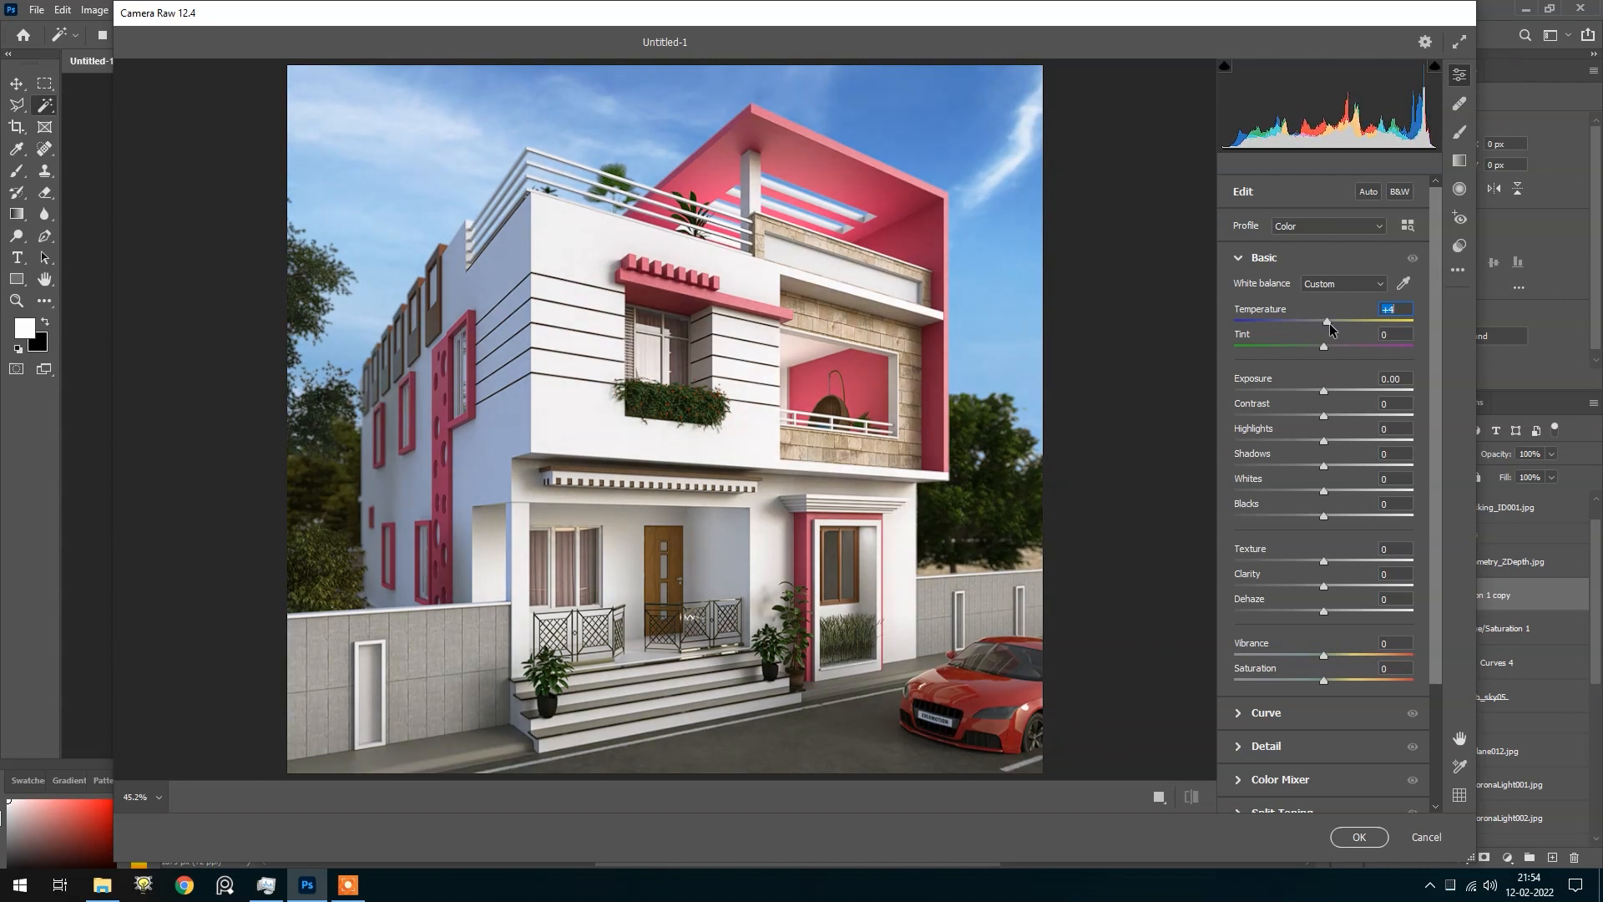
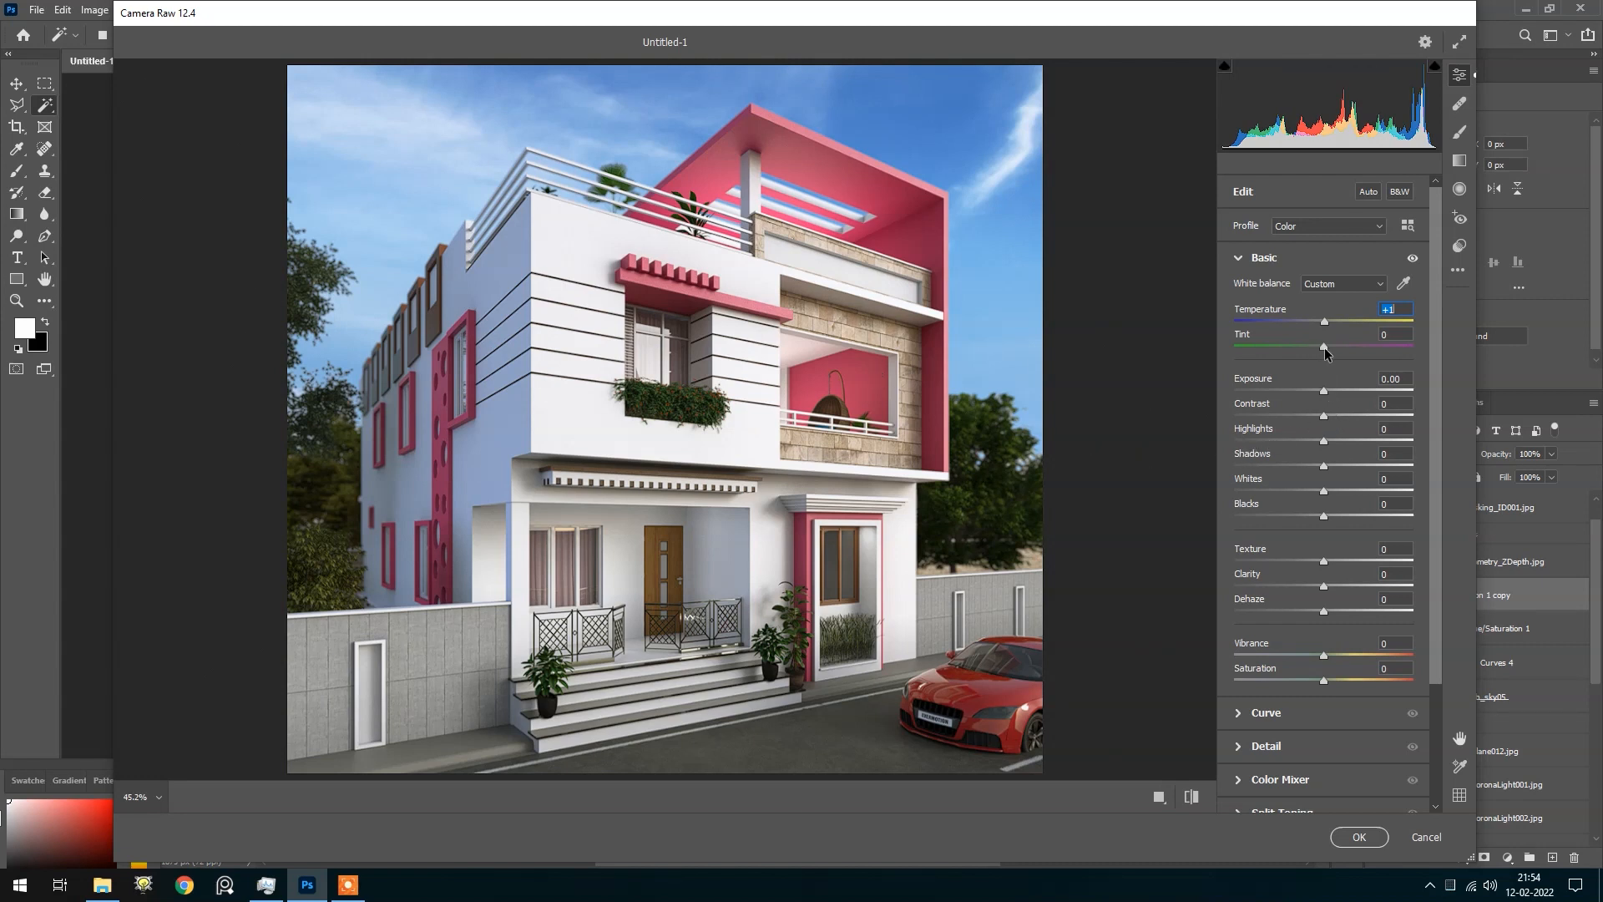
Set the Camera Raw Tint to +4, Exposure to -0.30 and Contrast to +1
drag(1325, 345, 1329, 349)
click(1327, 395)
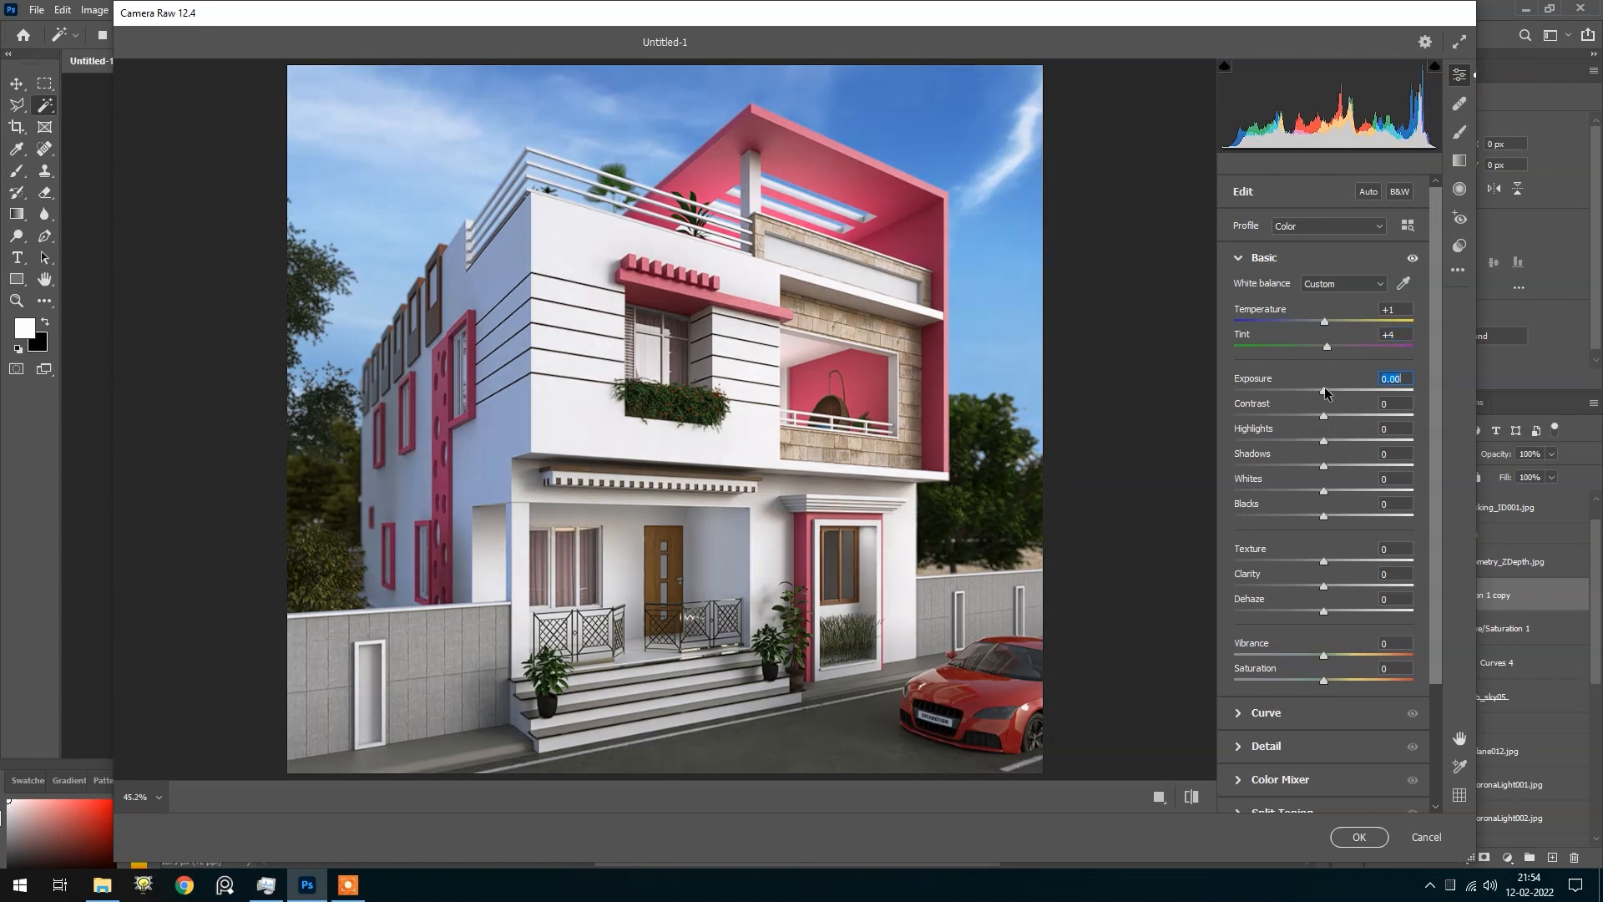
drag(1326, 393, 1328, 418)
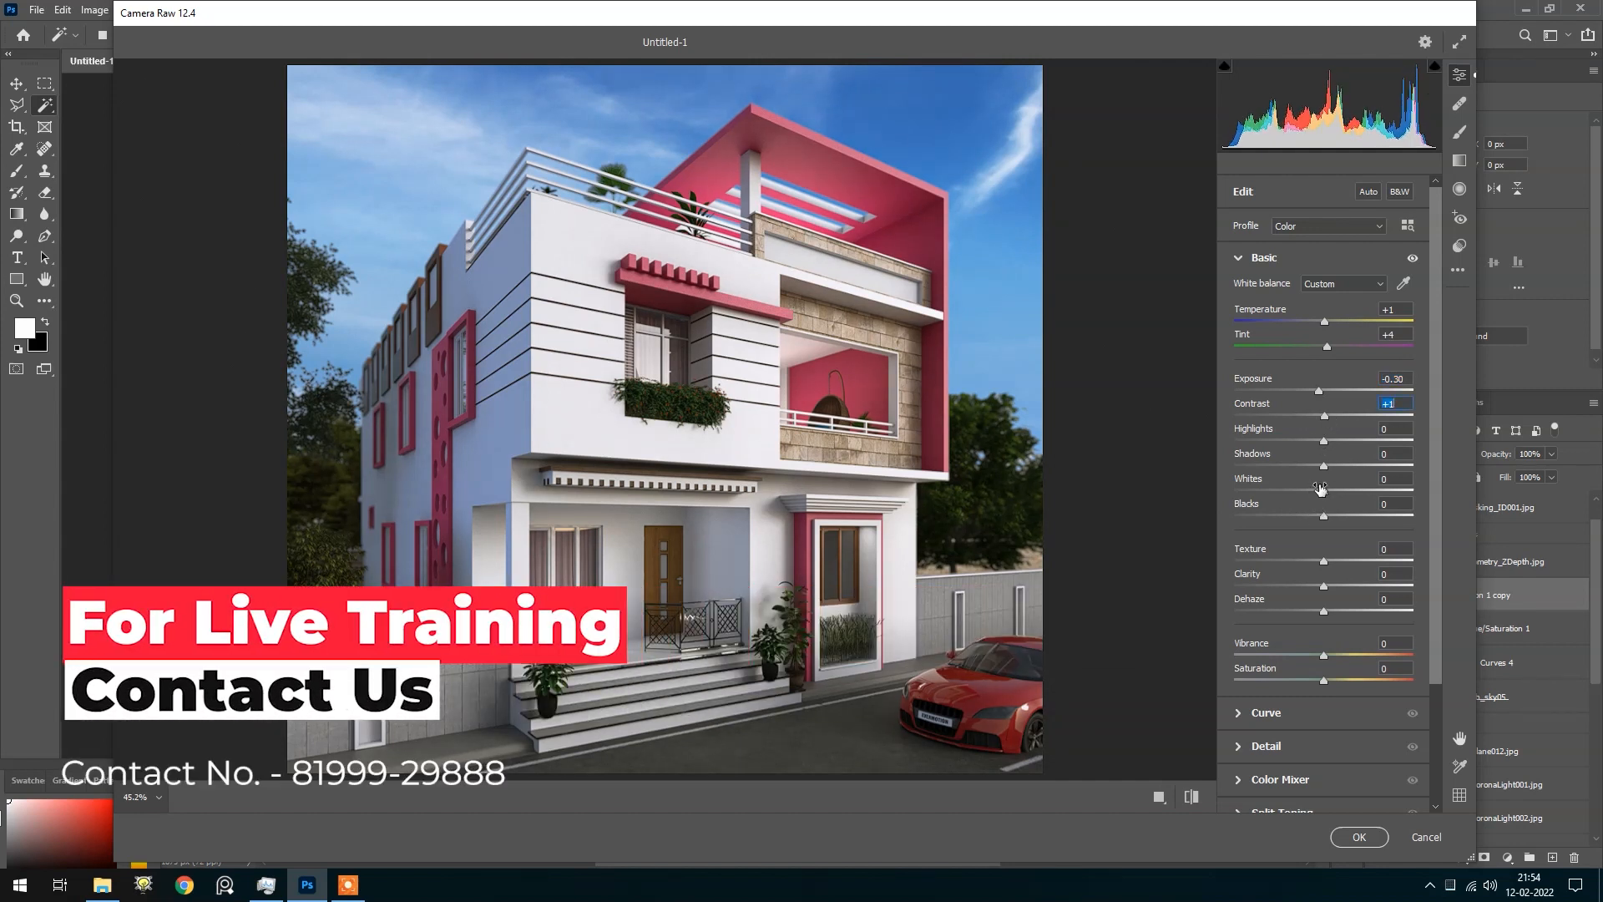
Set Shadows and Blacks to +7, Texture and Clarity to +5, Dehaze to -6 and Vibrance to +6
scroll(1321, 491, down, 2)
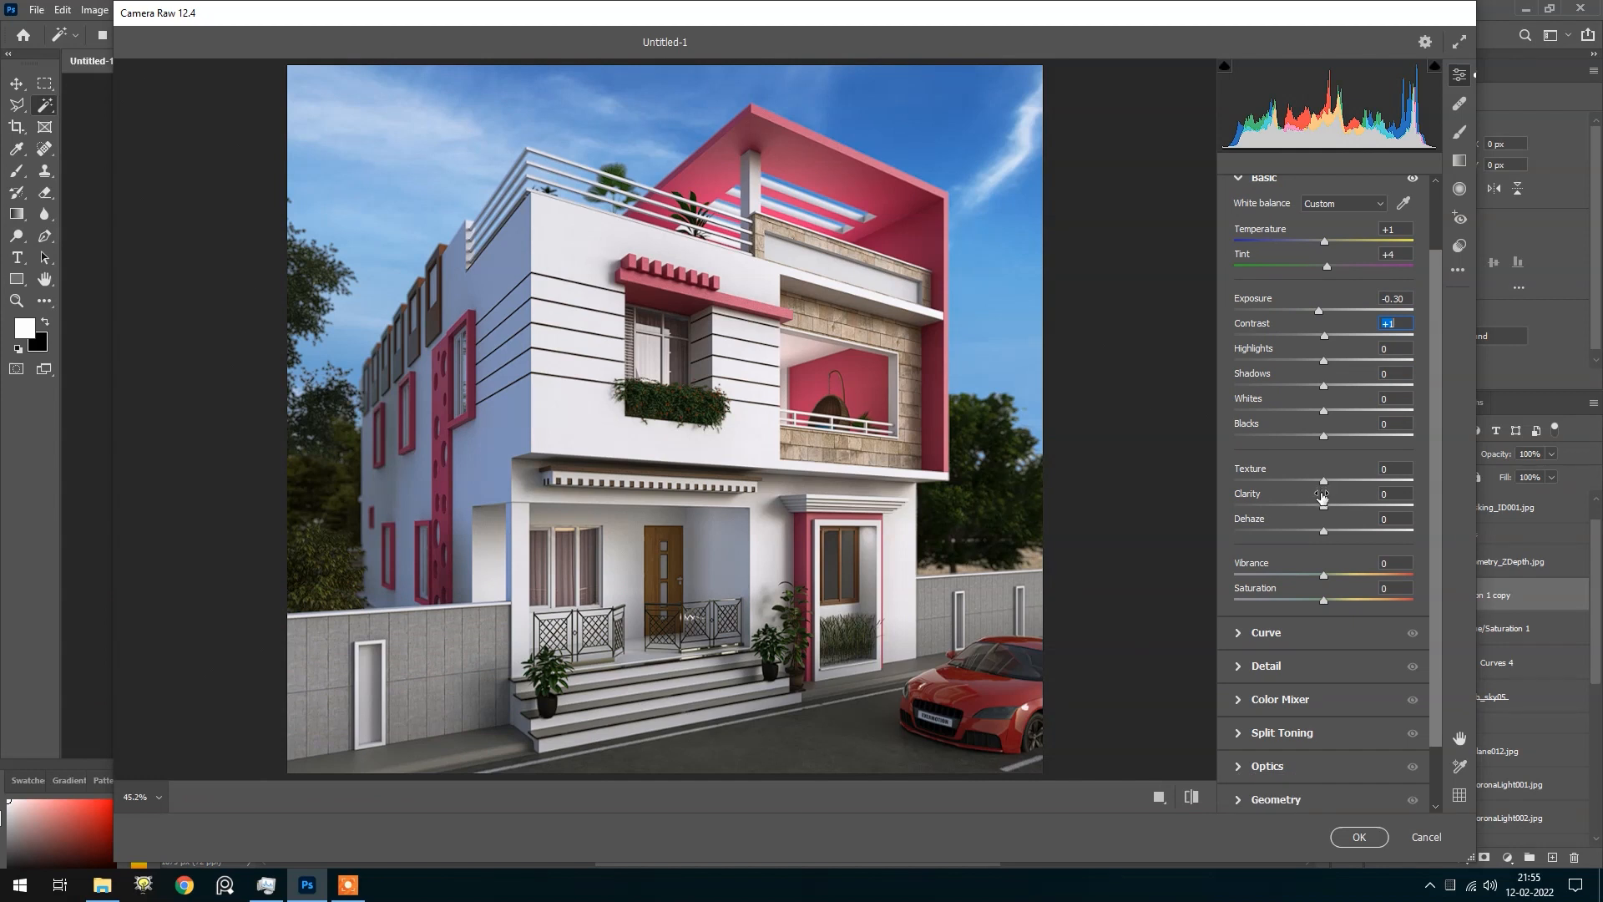
drag(1325, 389, 1328, 507)
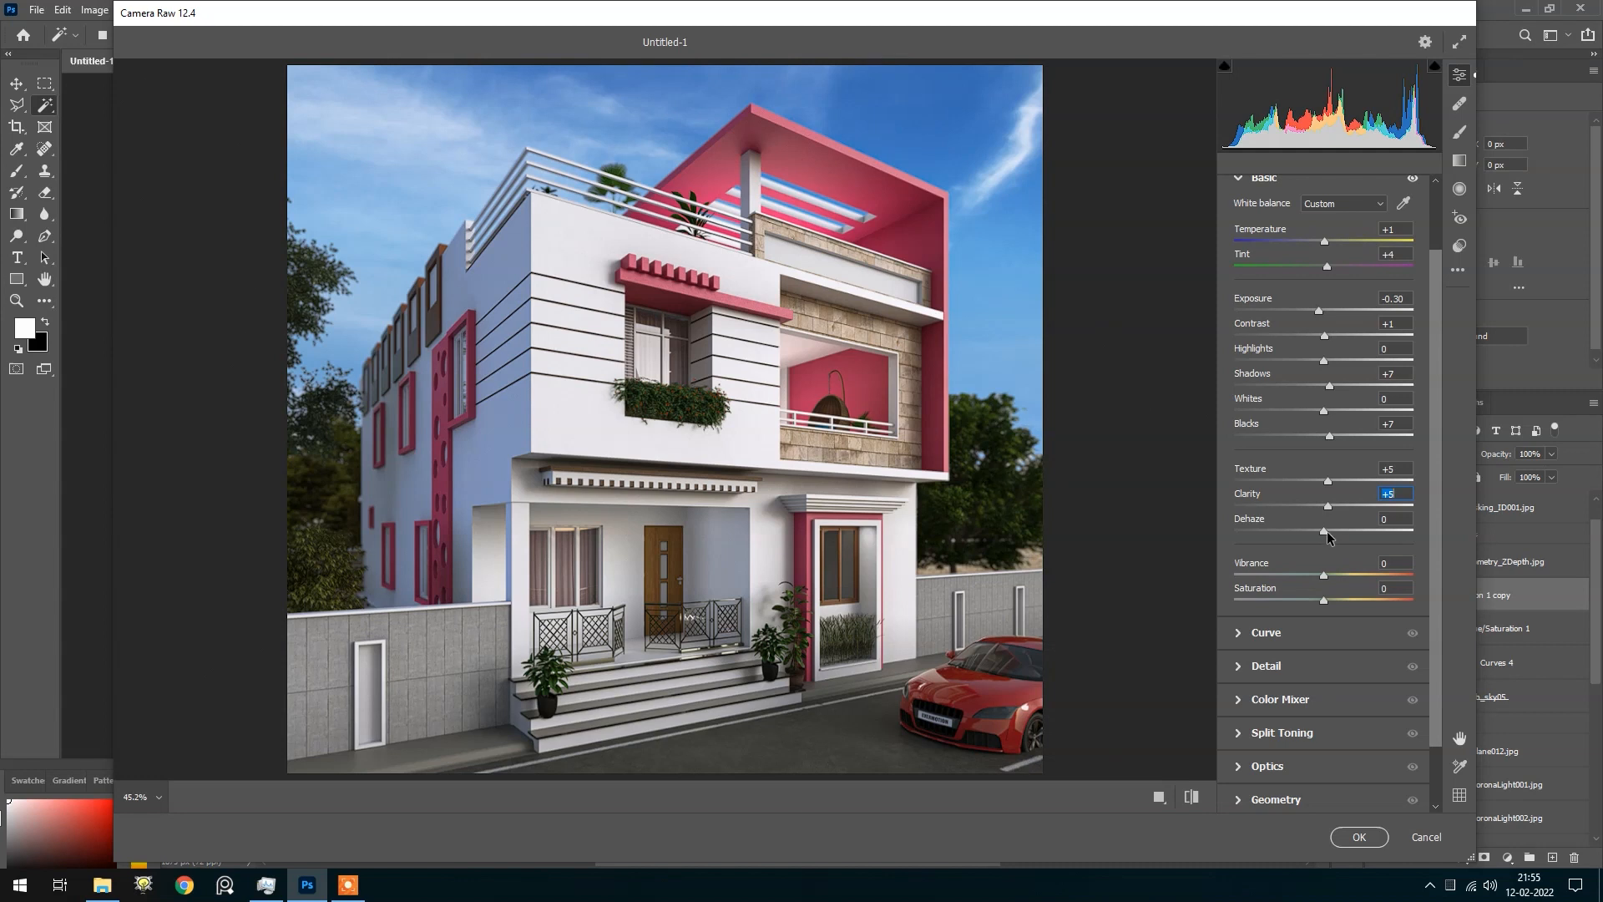
drag(1328, 537, 1323, 534)
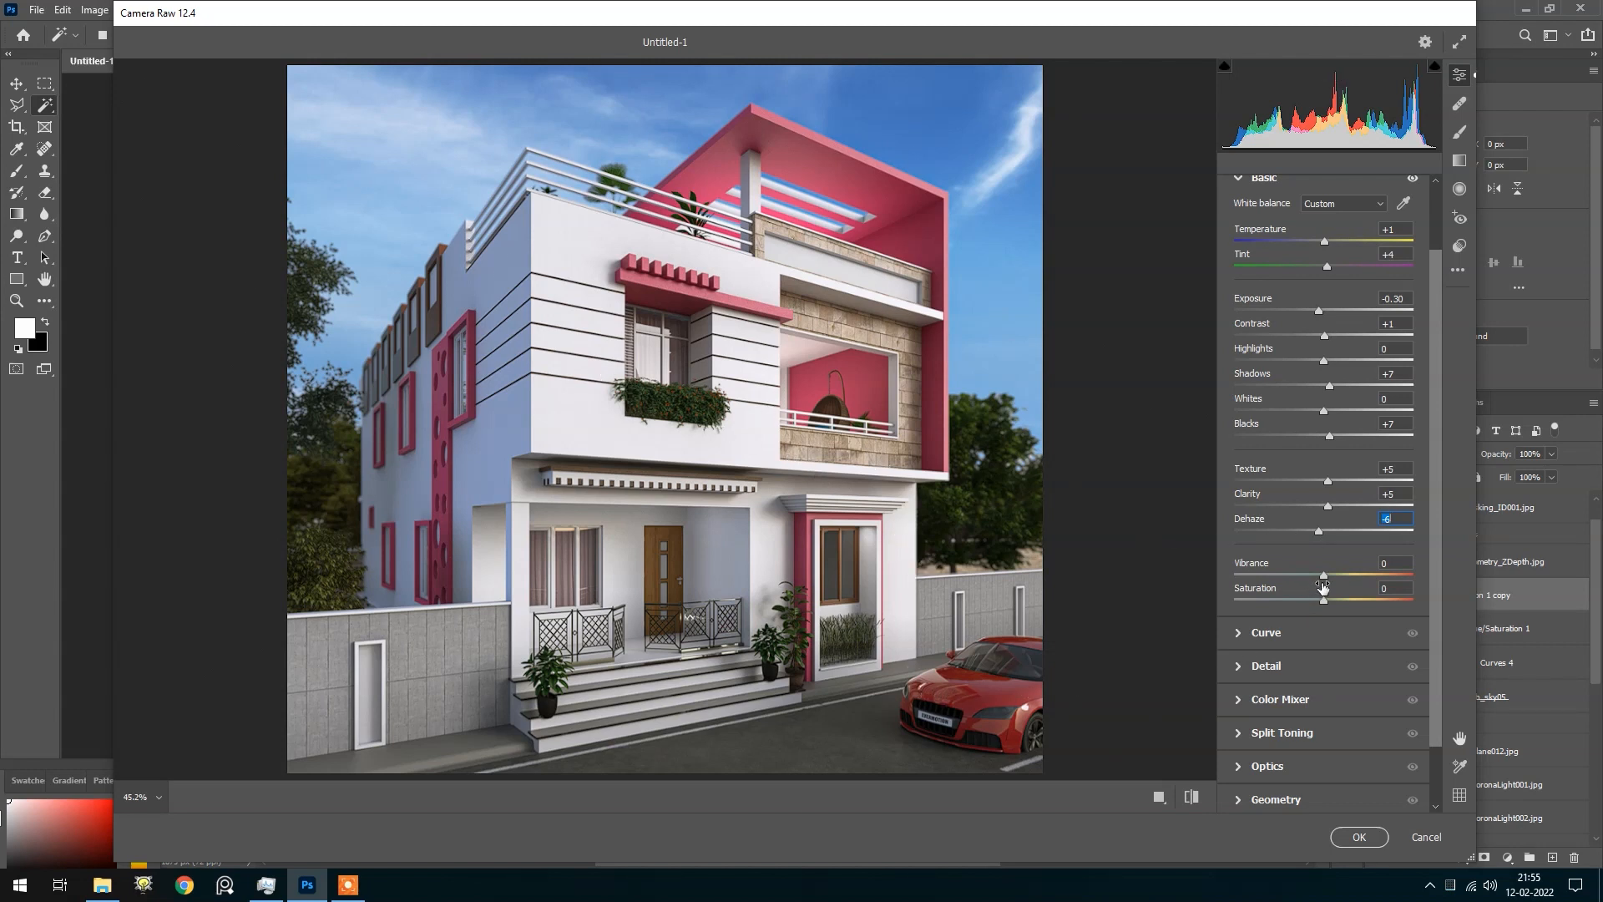
mouse_move(1327, 578)
mouse_down()
mouse_move(1271, 577)
mouse_move(1398, 572)
mouse_move(1331, 576)
mouse_up()
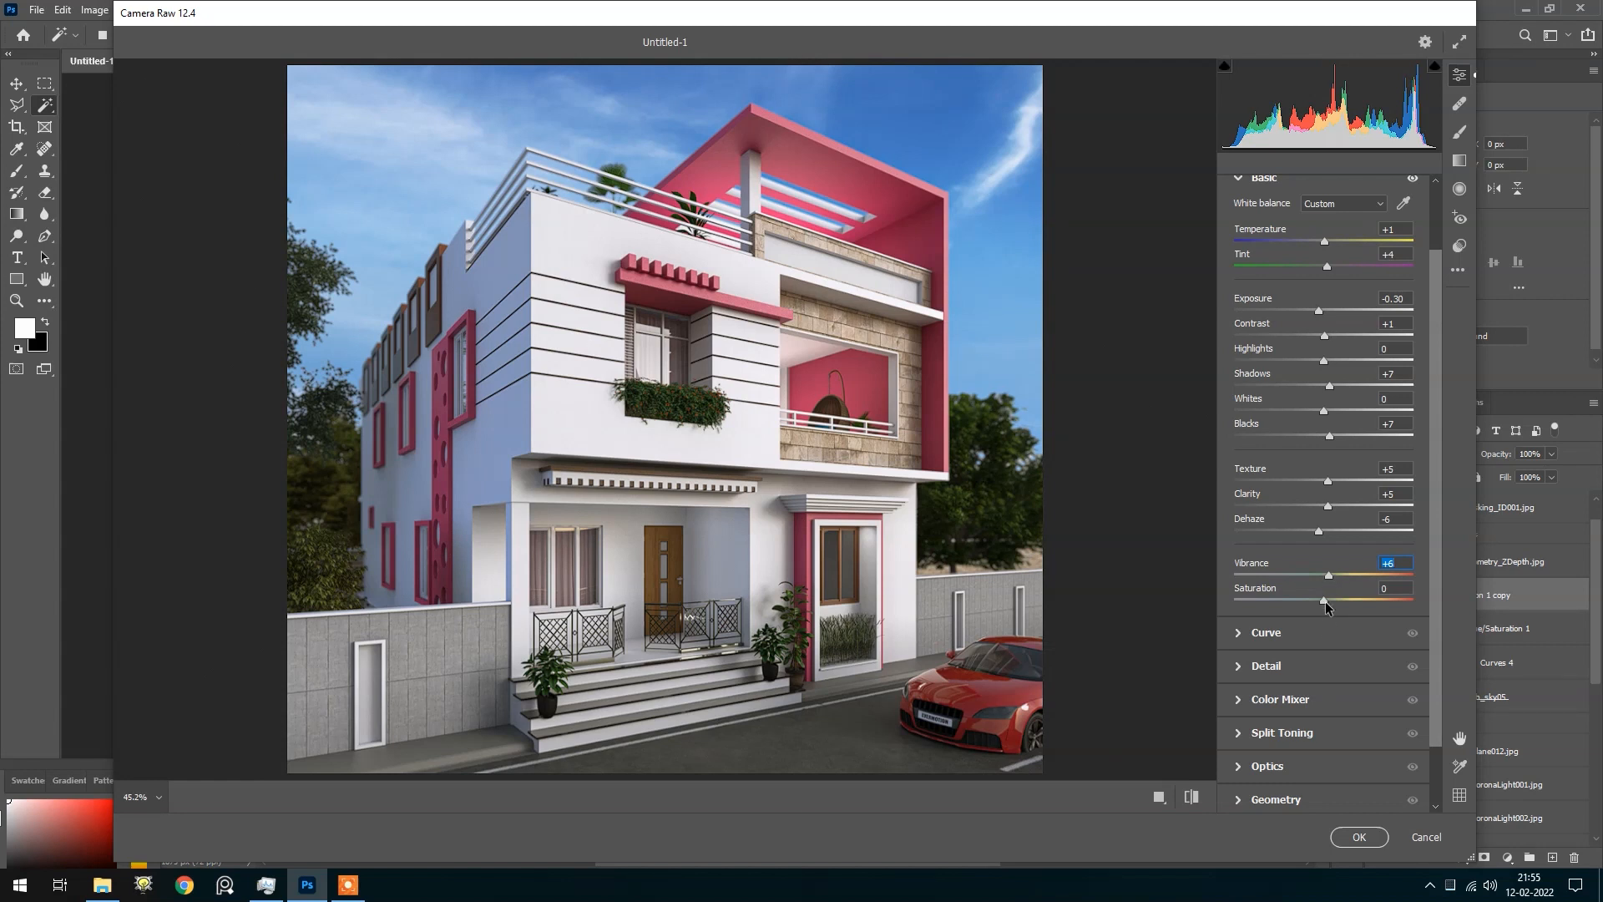
scroll(1325, 603, down, 1)
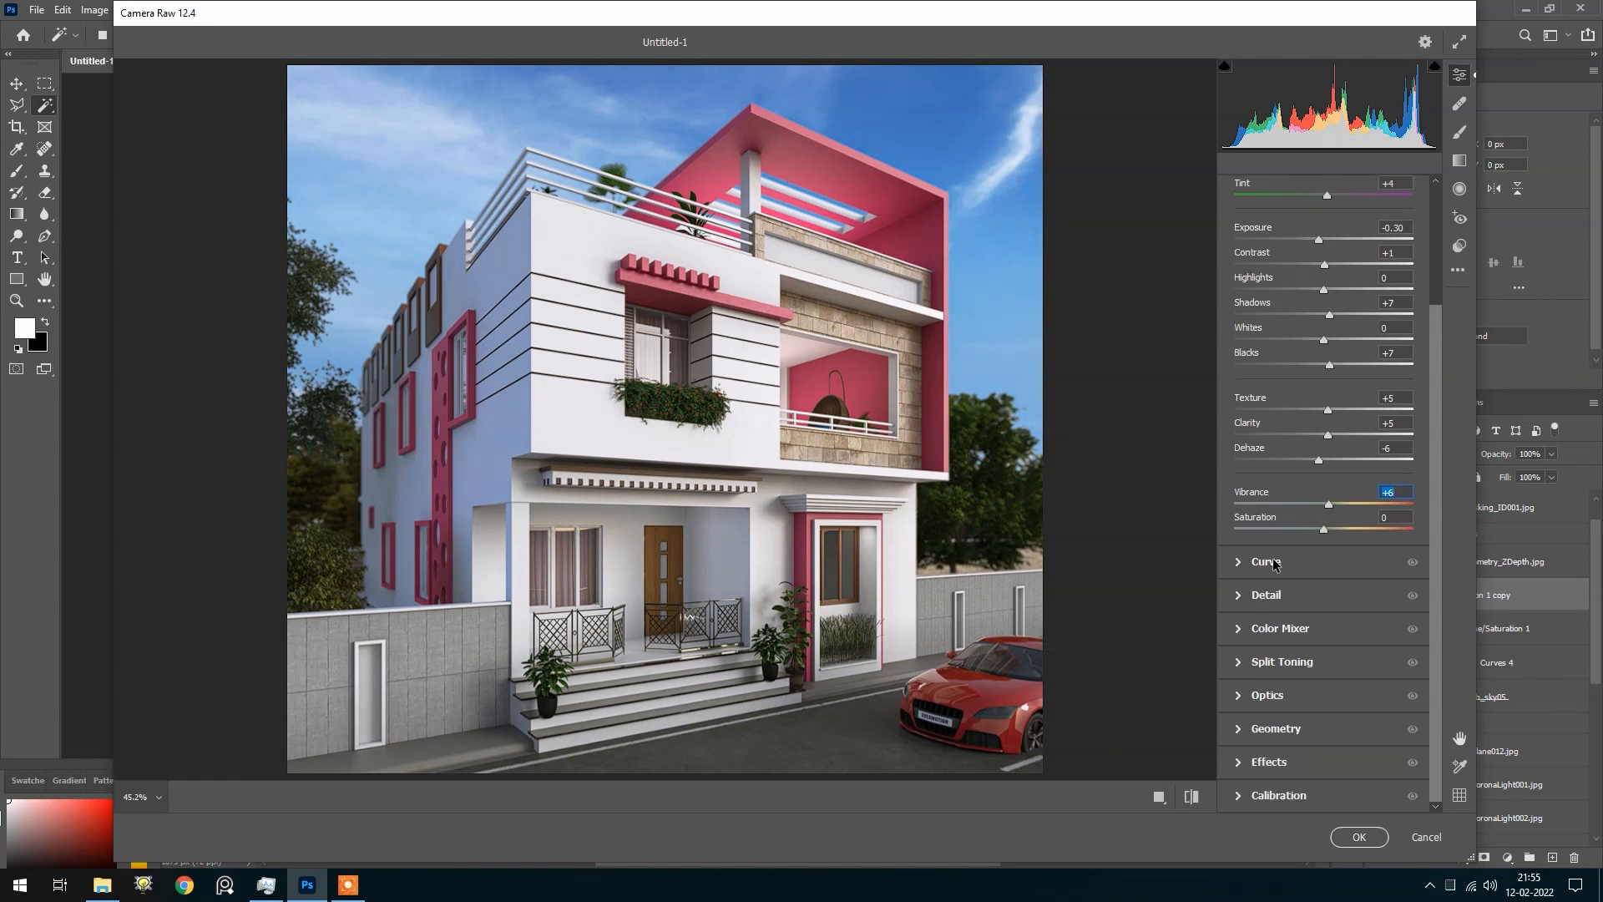
Bring up the Color Mixer hue settings and inspect the porch, steps and red car up close in the preview
click(1242, 562)
click(1252, 595)
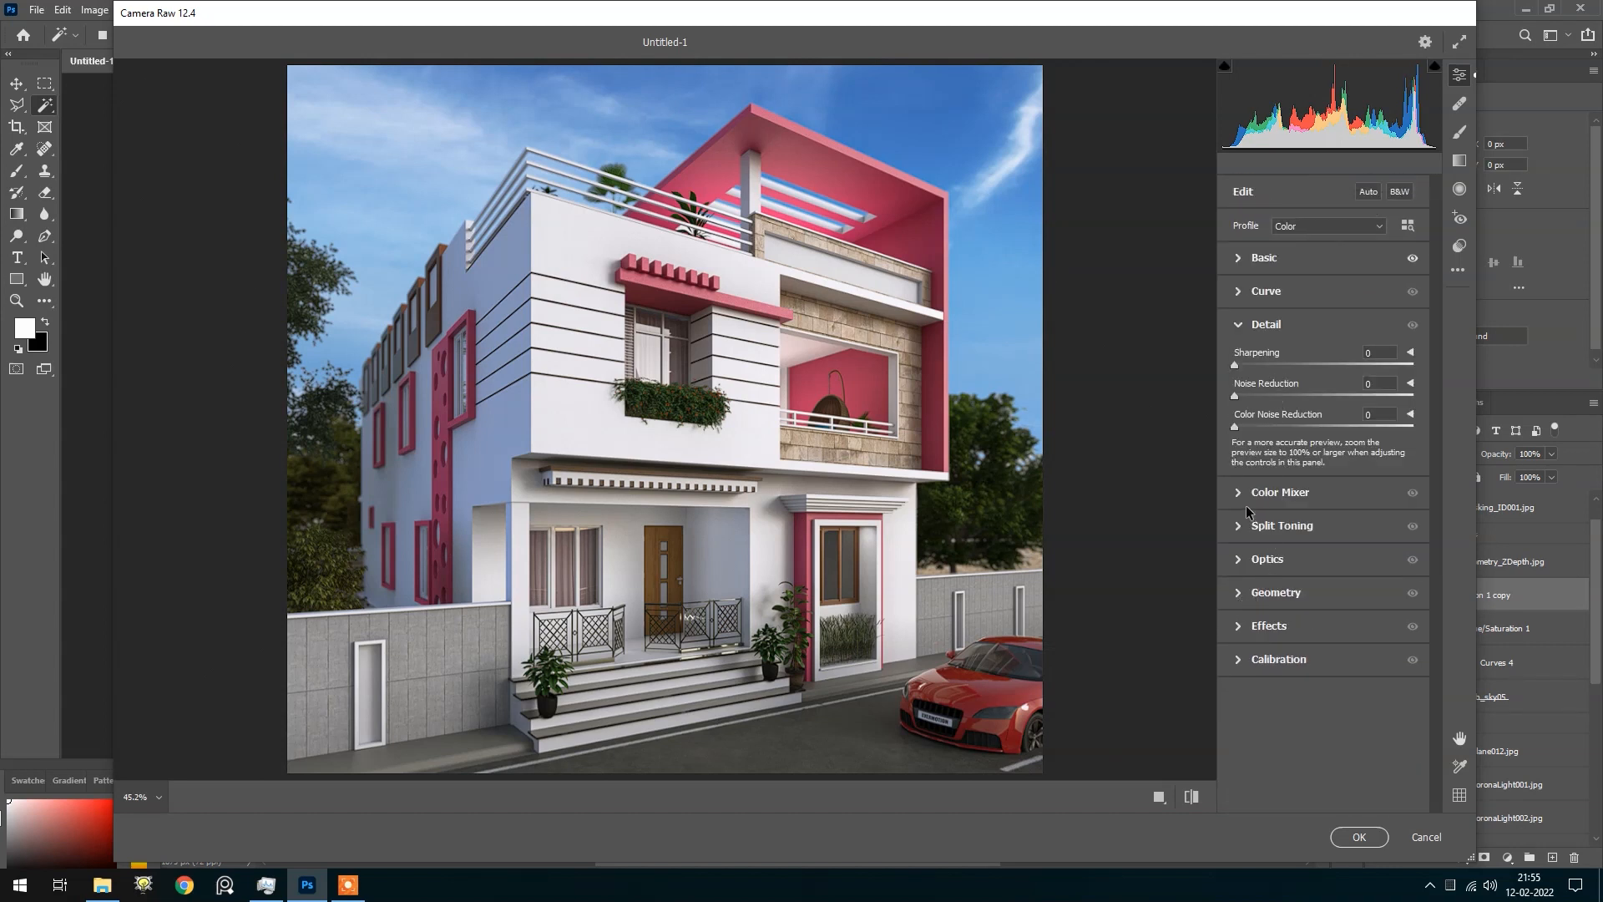
click(1248, 499)
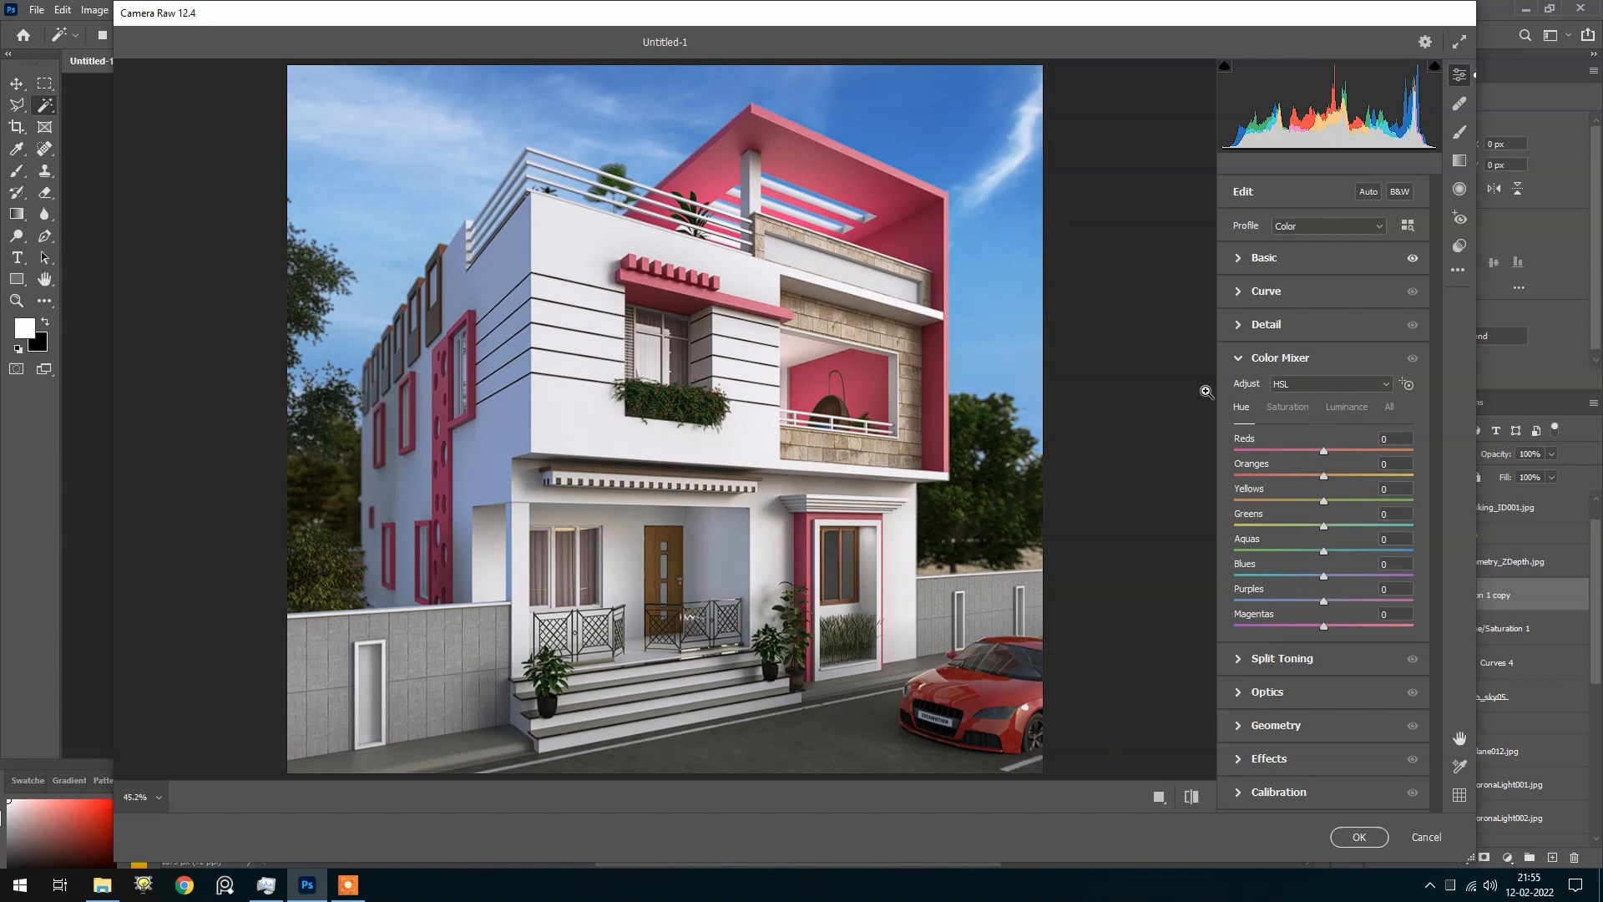
click(1064, 718)
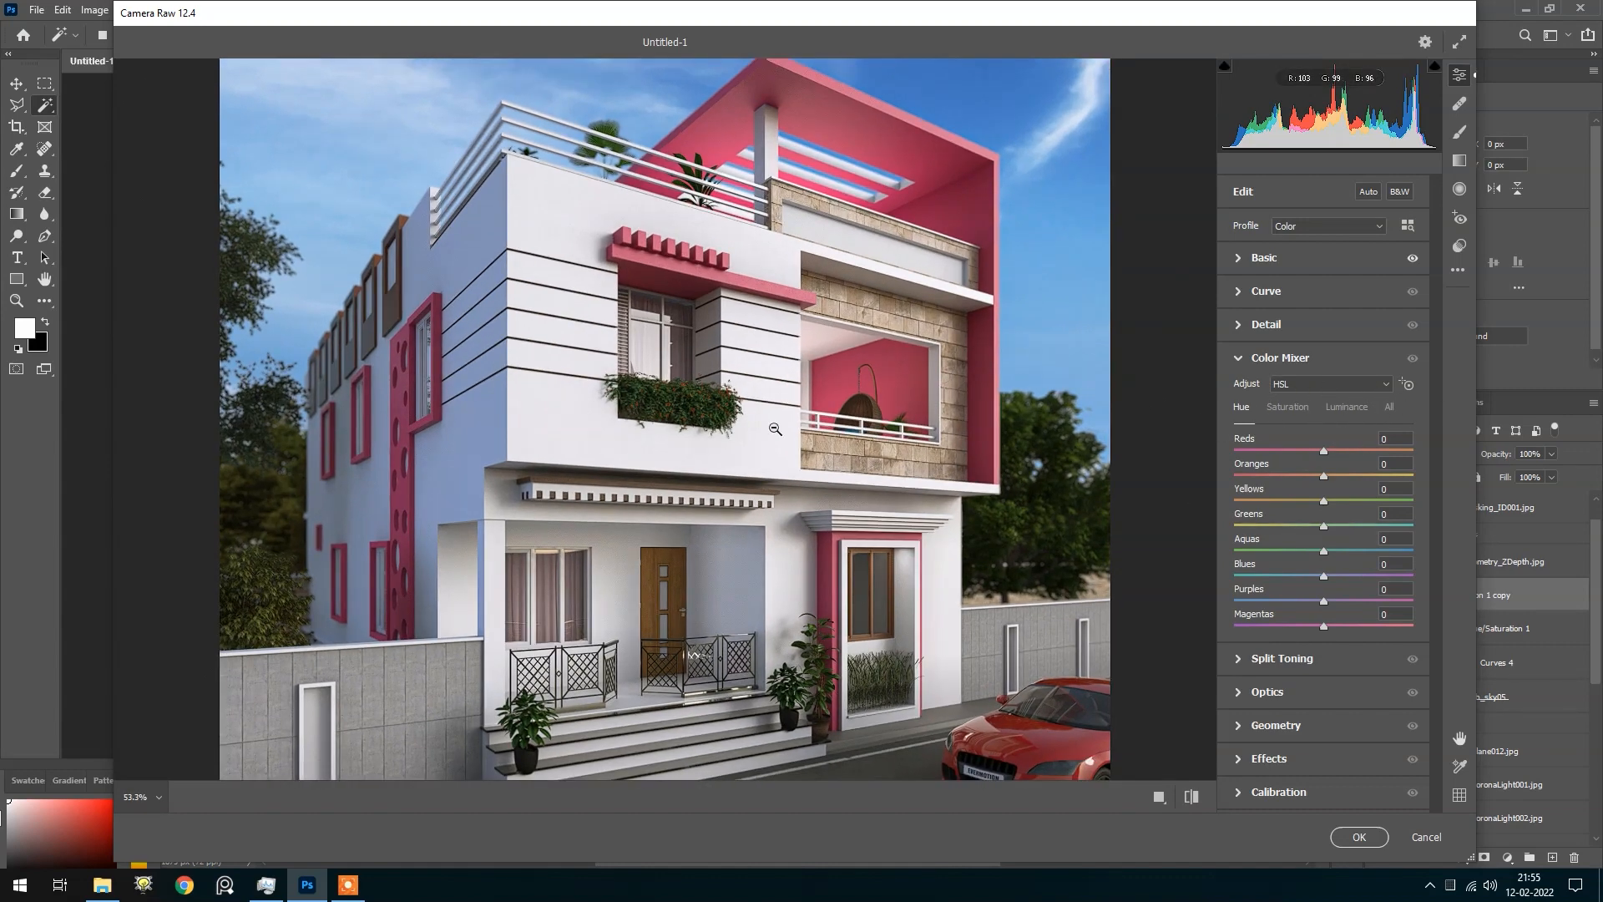
click(773, 429)
click(1069, 704)
scroll(1069, 734, up, 1)
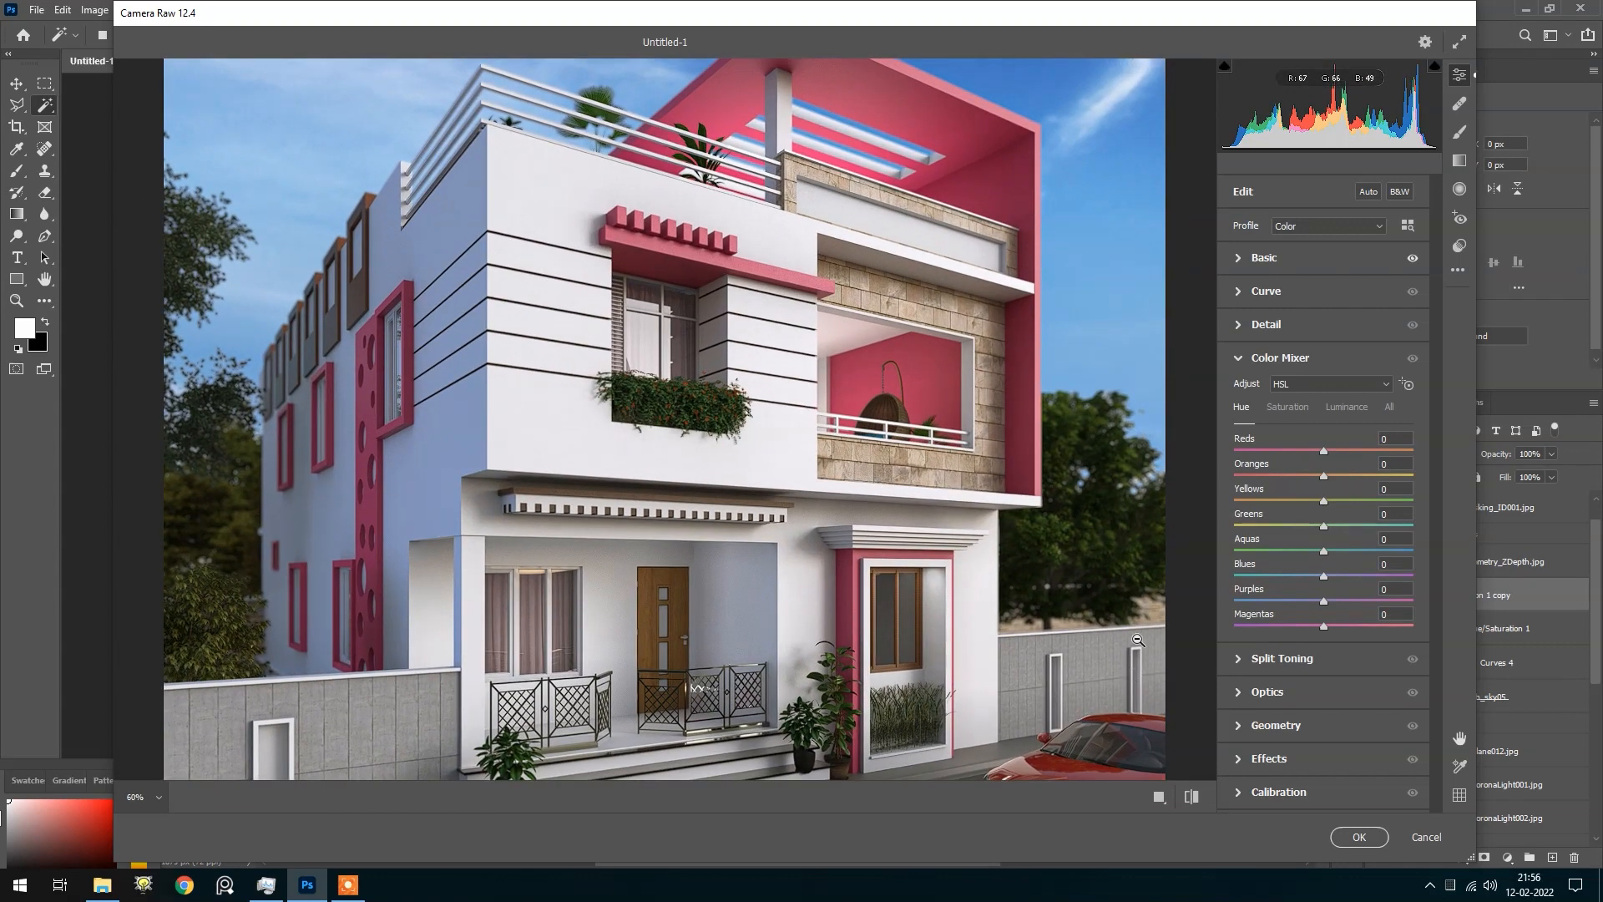
key(space)
drag(1090, 595, 1014, 429)
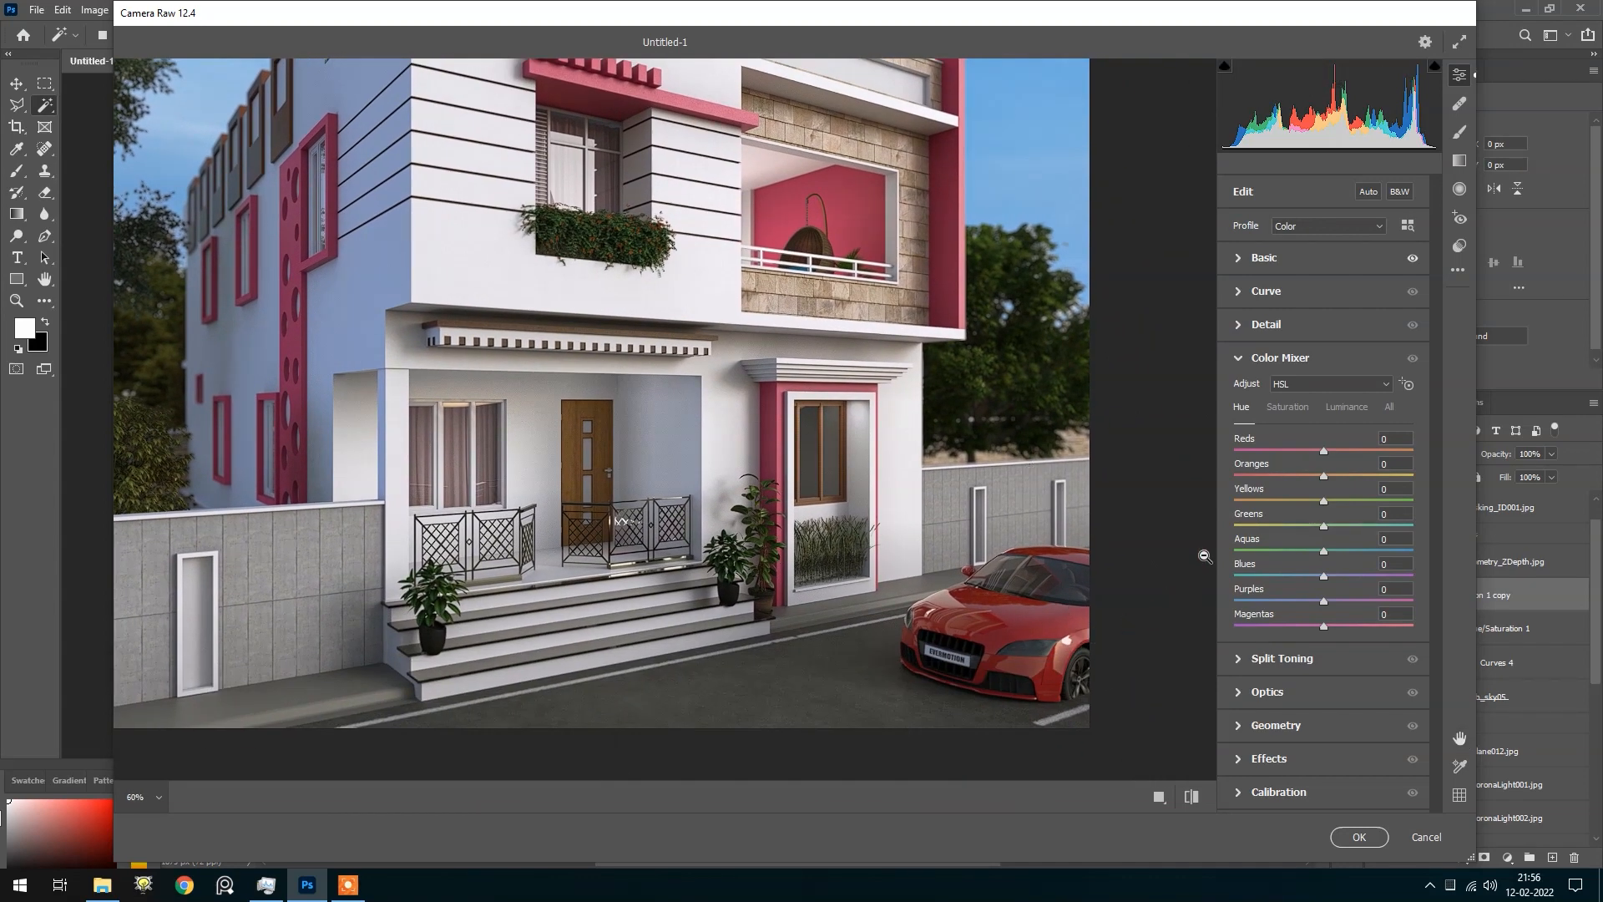
Try shifting the Reds hue in the Color Mixer and reset it
drag(1328, 454, 1295, 467)
key(alt)
alt+click(1309, 357)
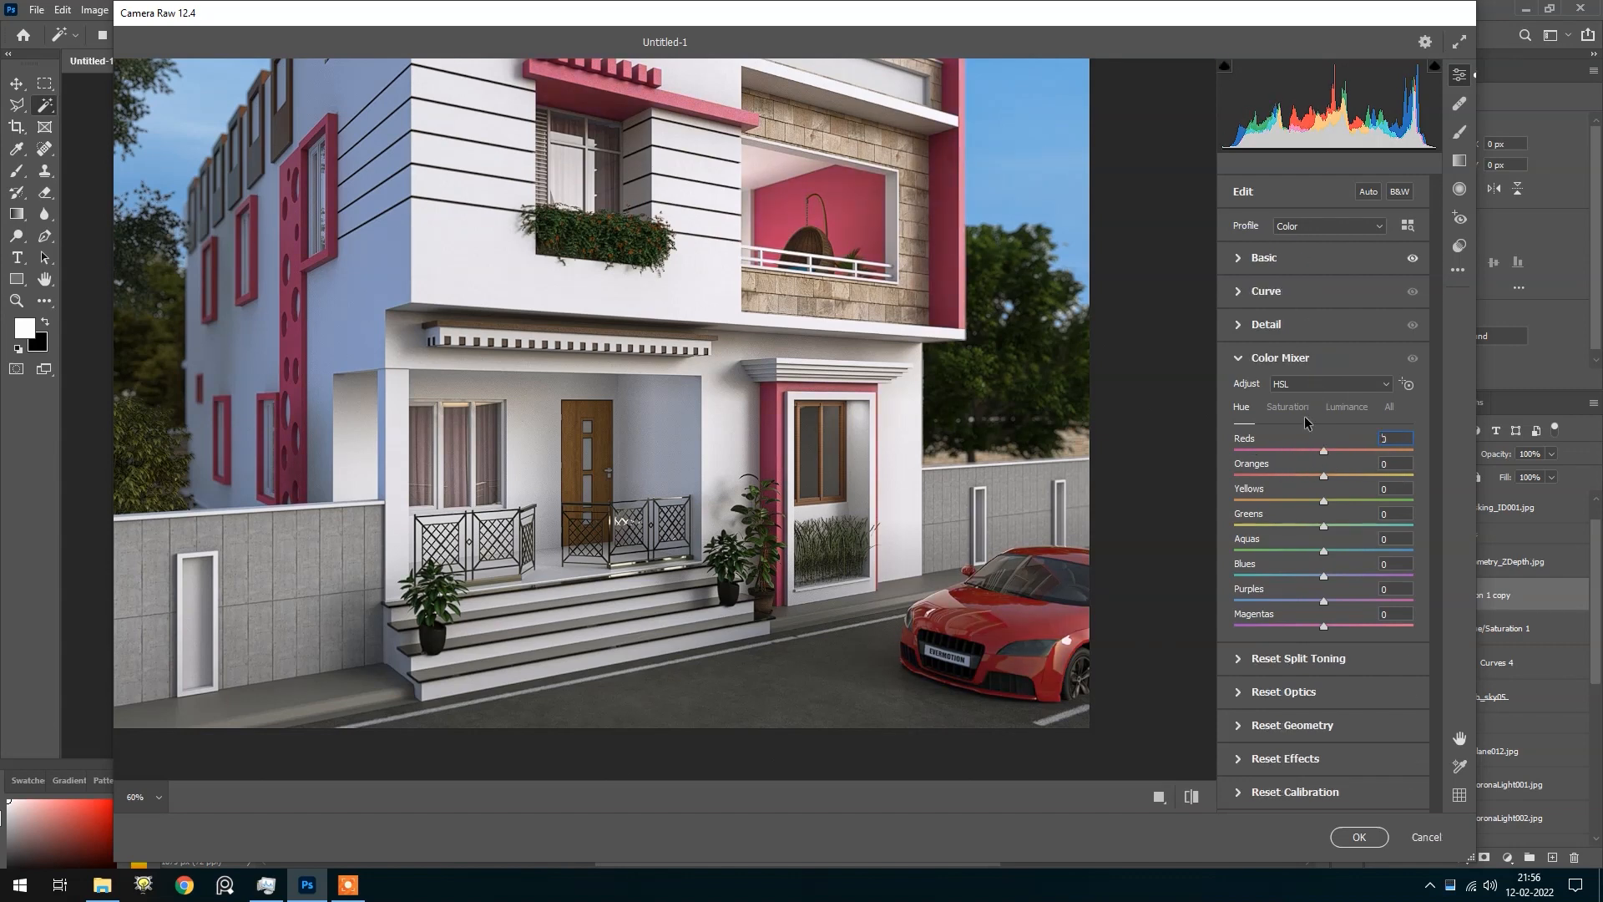
scroll(707, 549, down, 1)
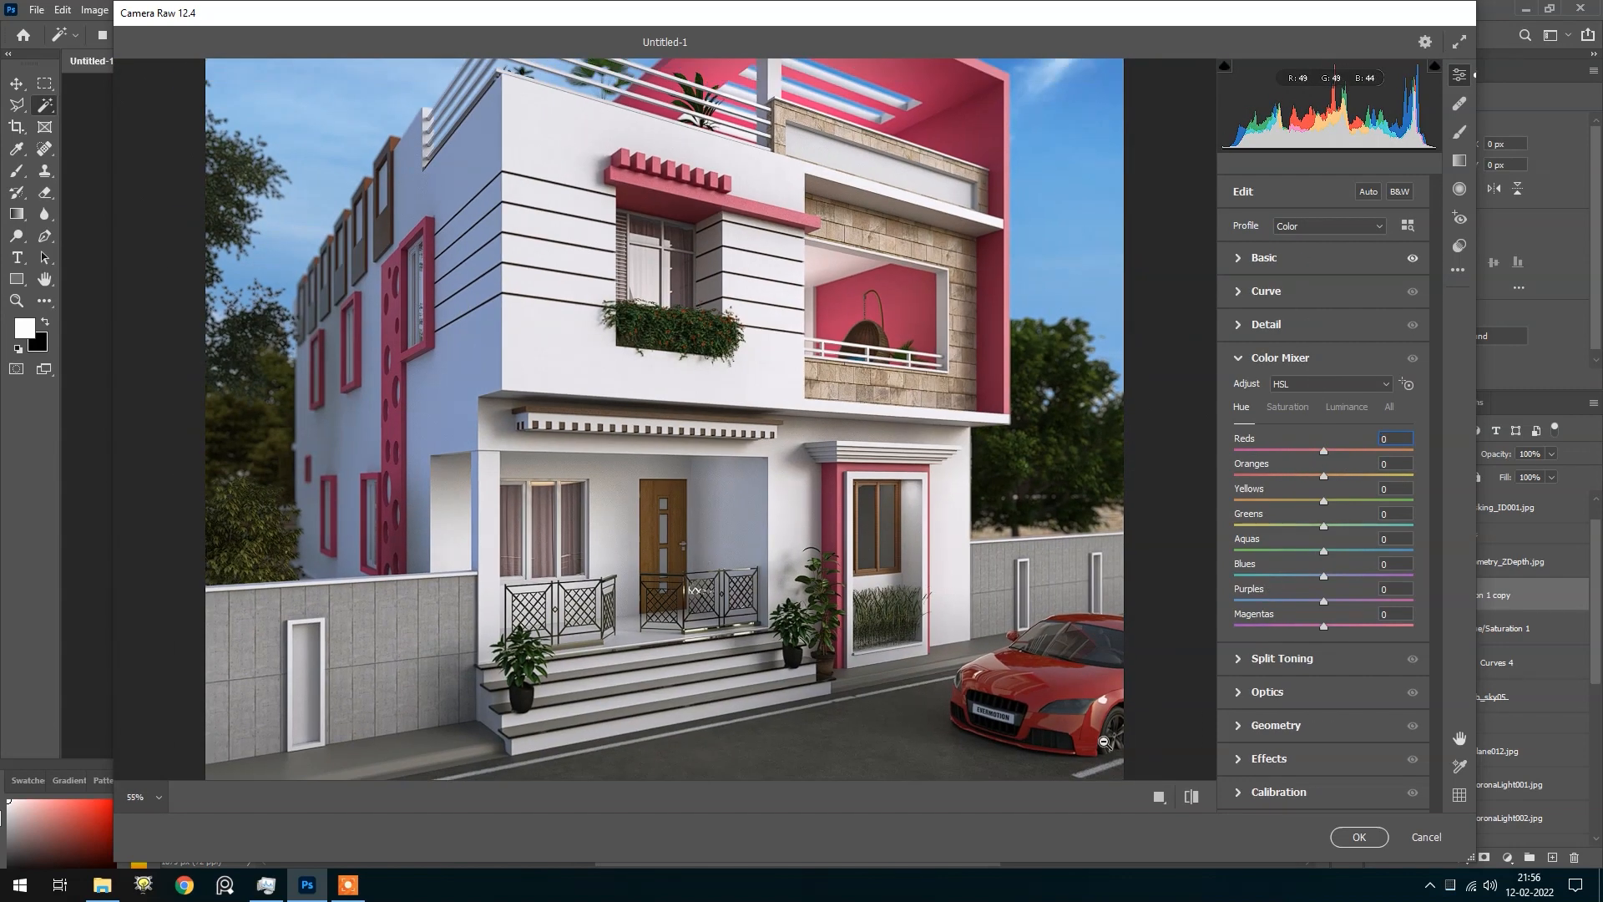
Set the Color Mixer luminance of the Reds to -8
click(1346, 407)
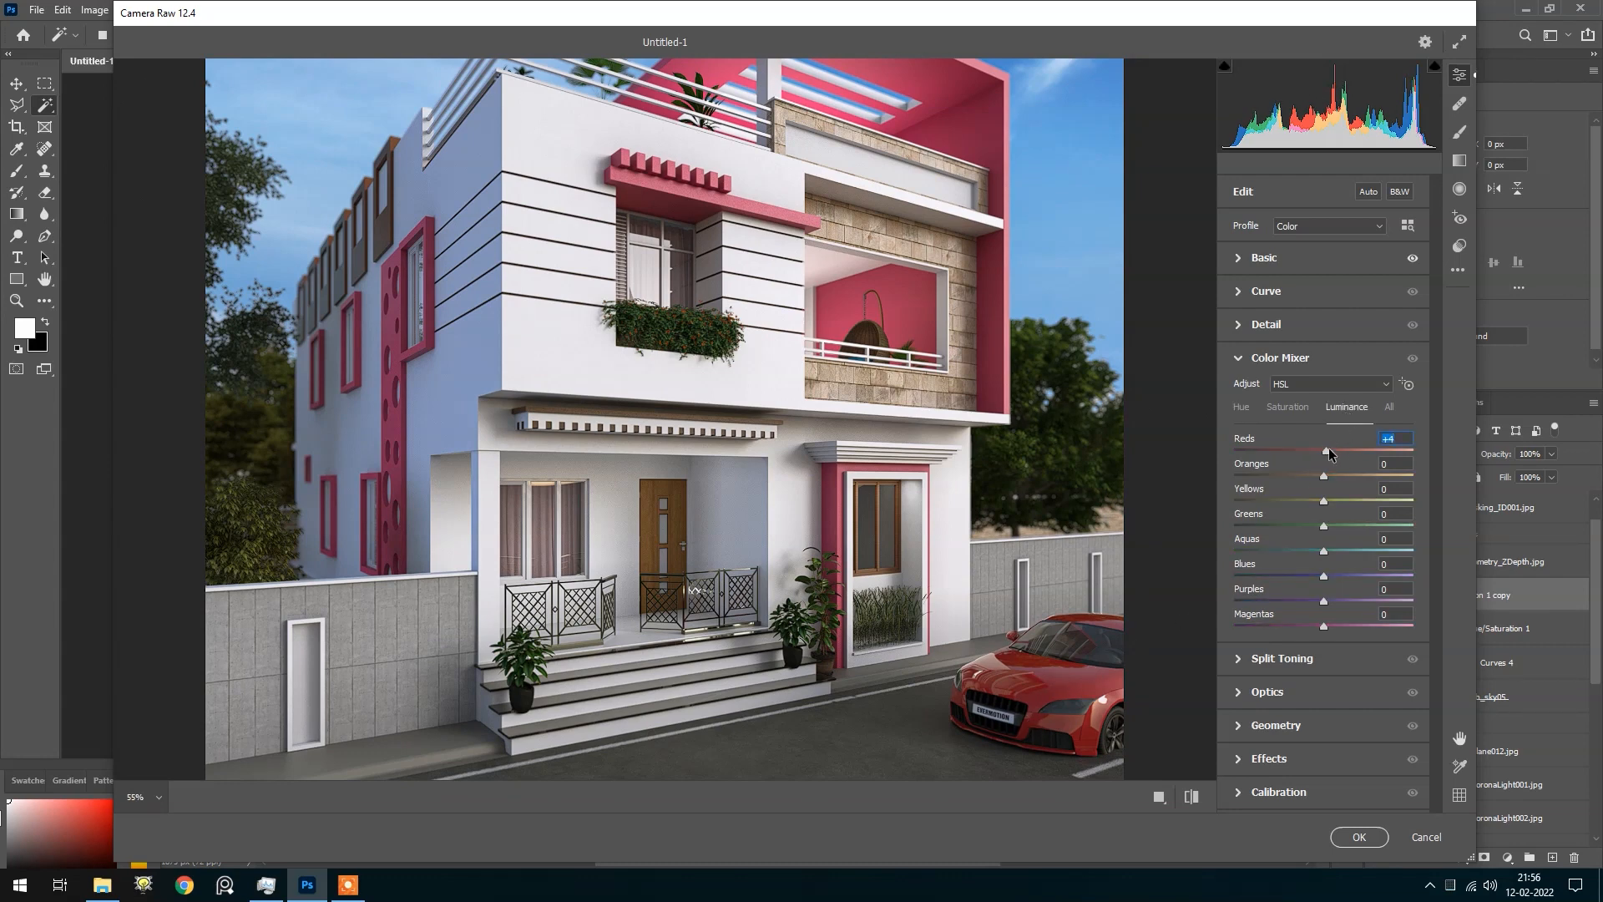
drag(1324, 450, 1275, 473)
scroll(1107, 586, down, 2)
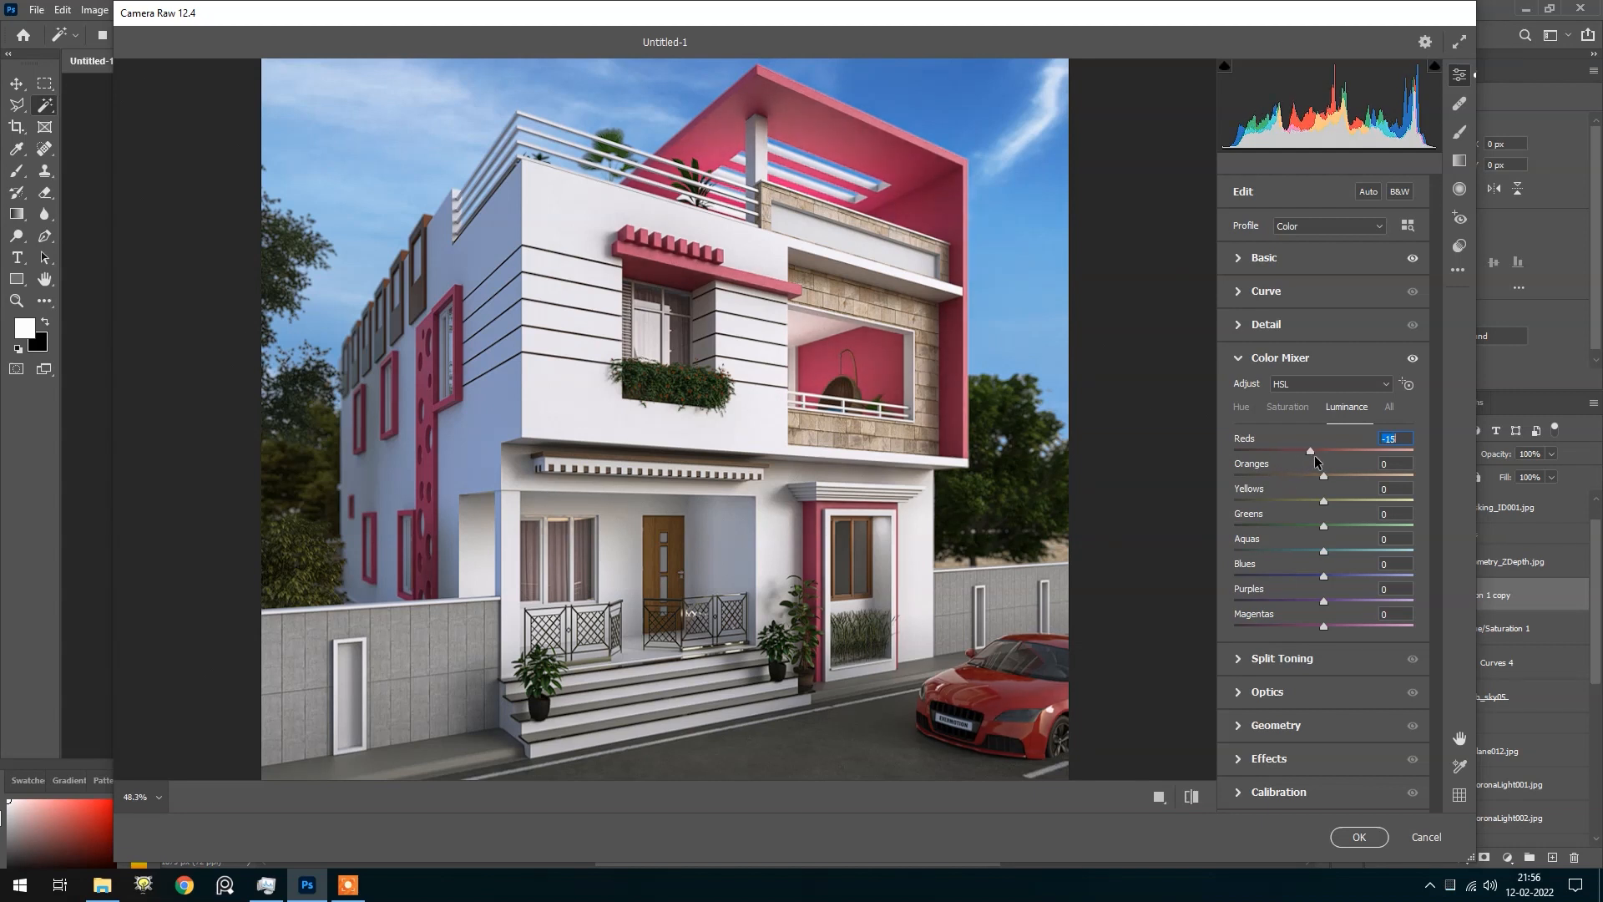
drag(1282, 458, 1320, 461)
scroll(1086, 542, down, 1)
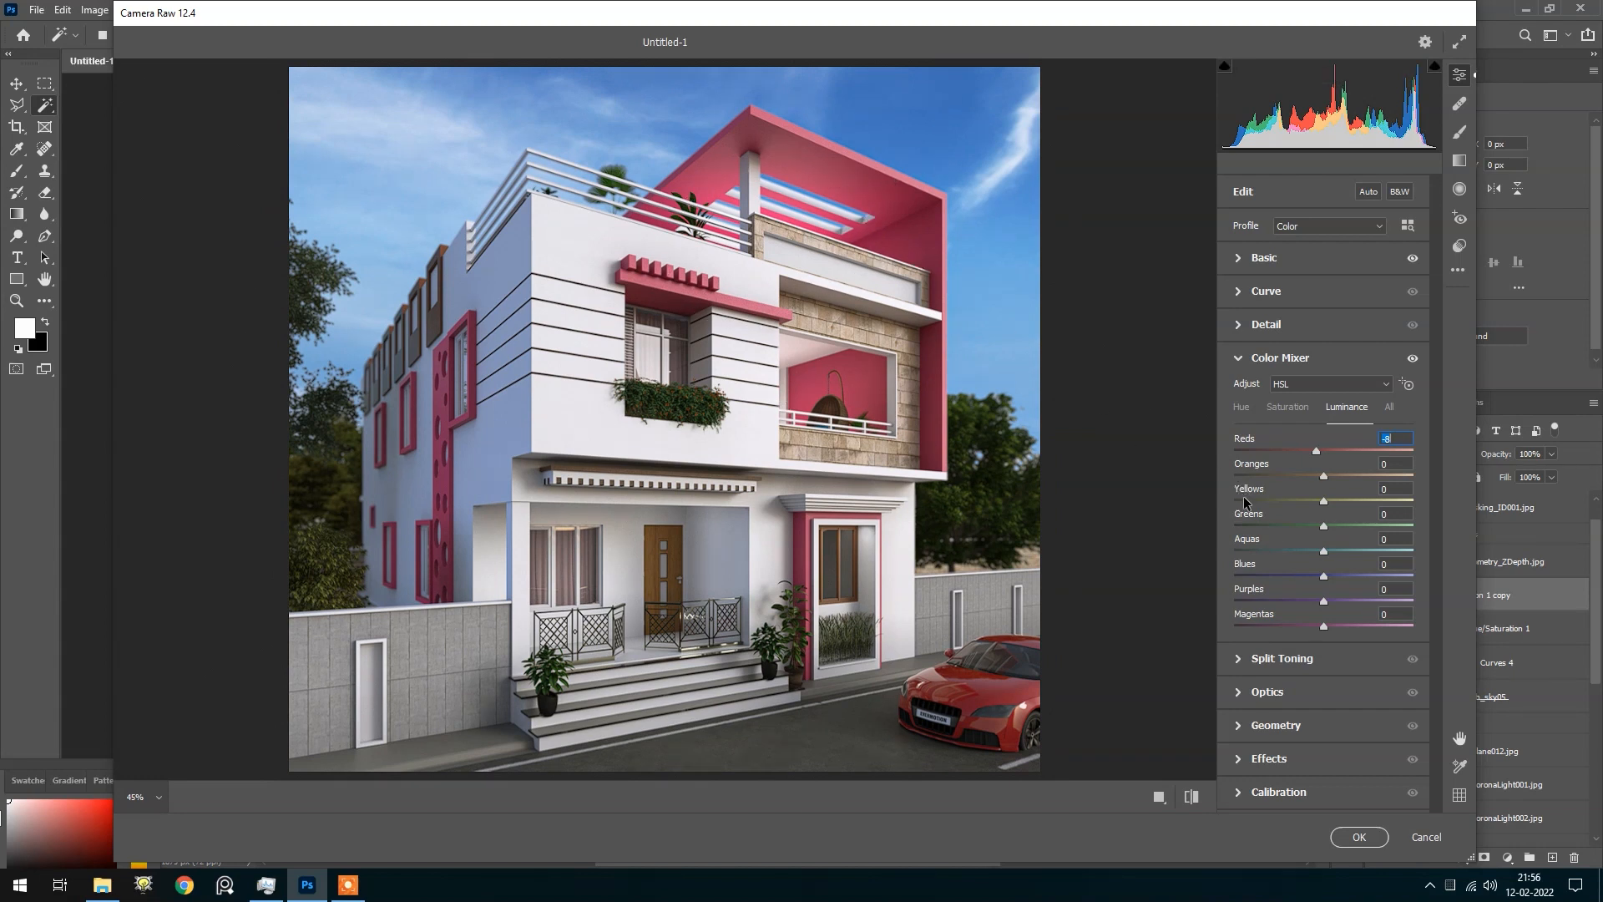
Check the Split Toning and Optics settings and apply the Camera Raw adjustments to the merged copy
click(1249, 666)
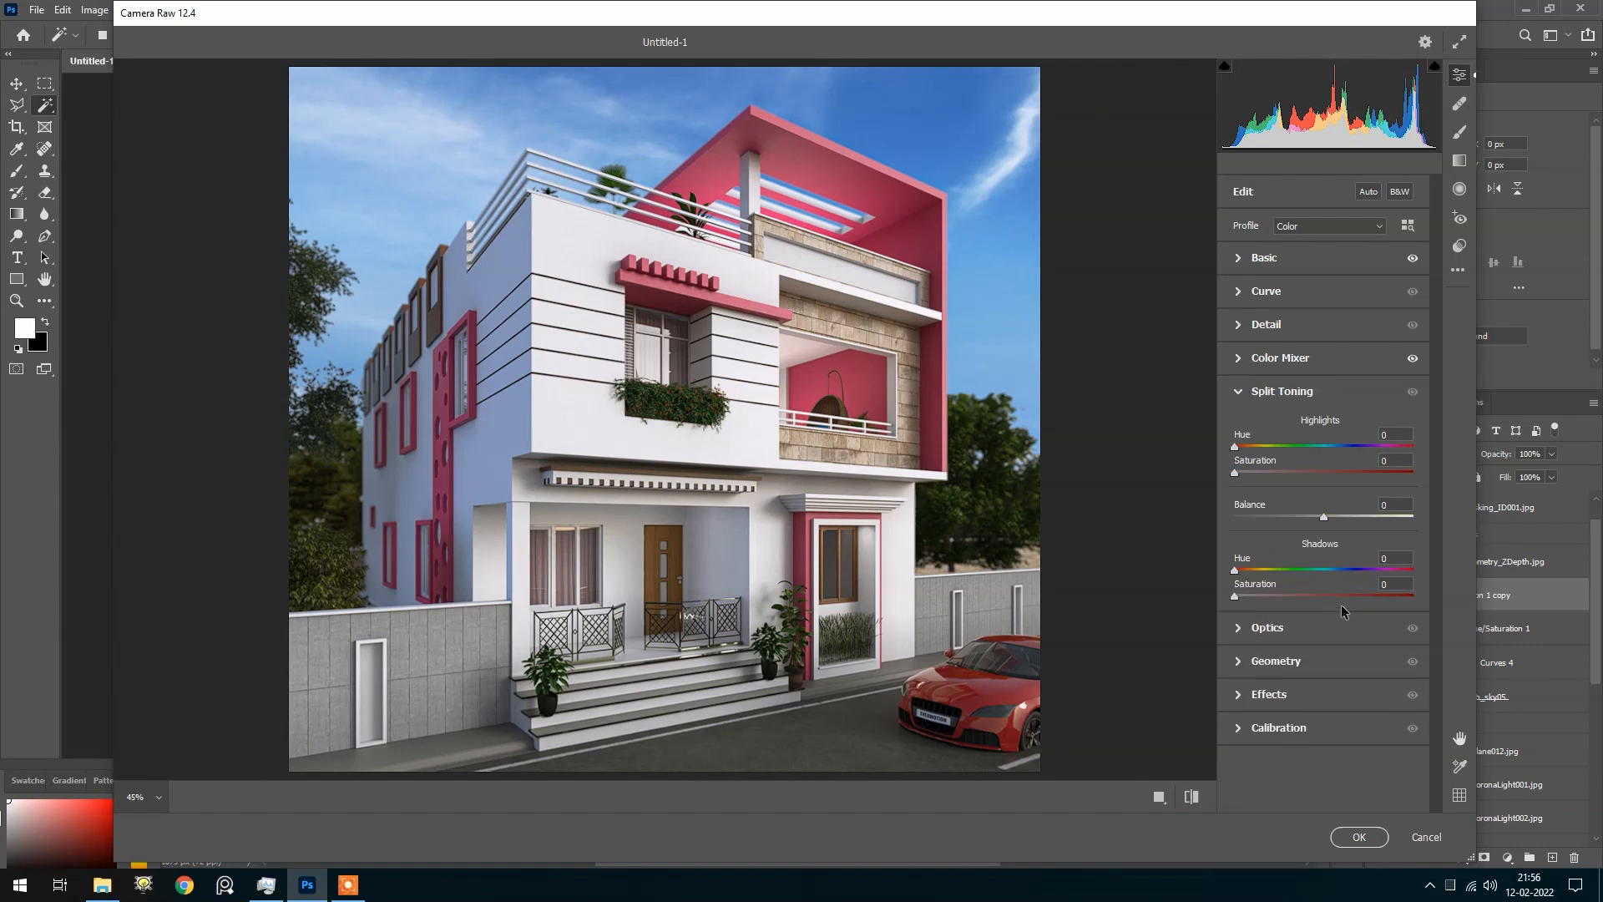
click(1252, 640)
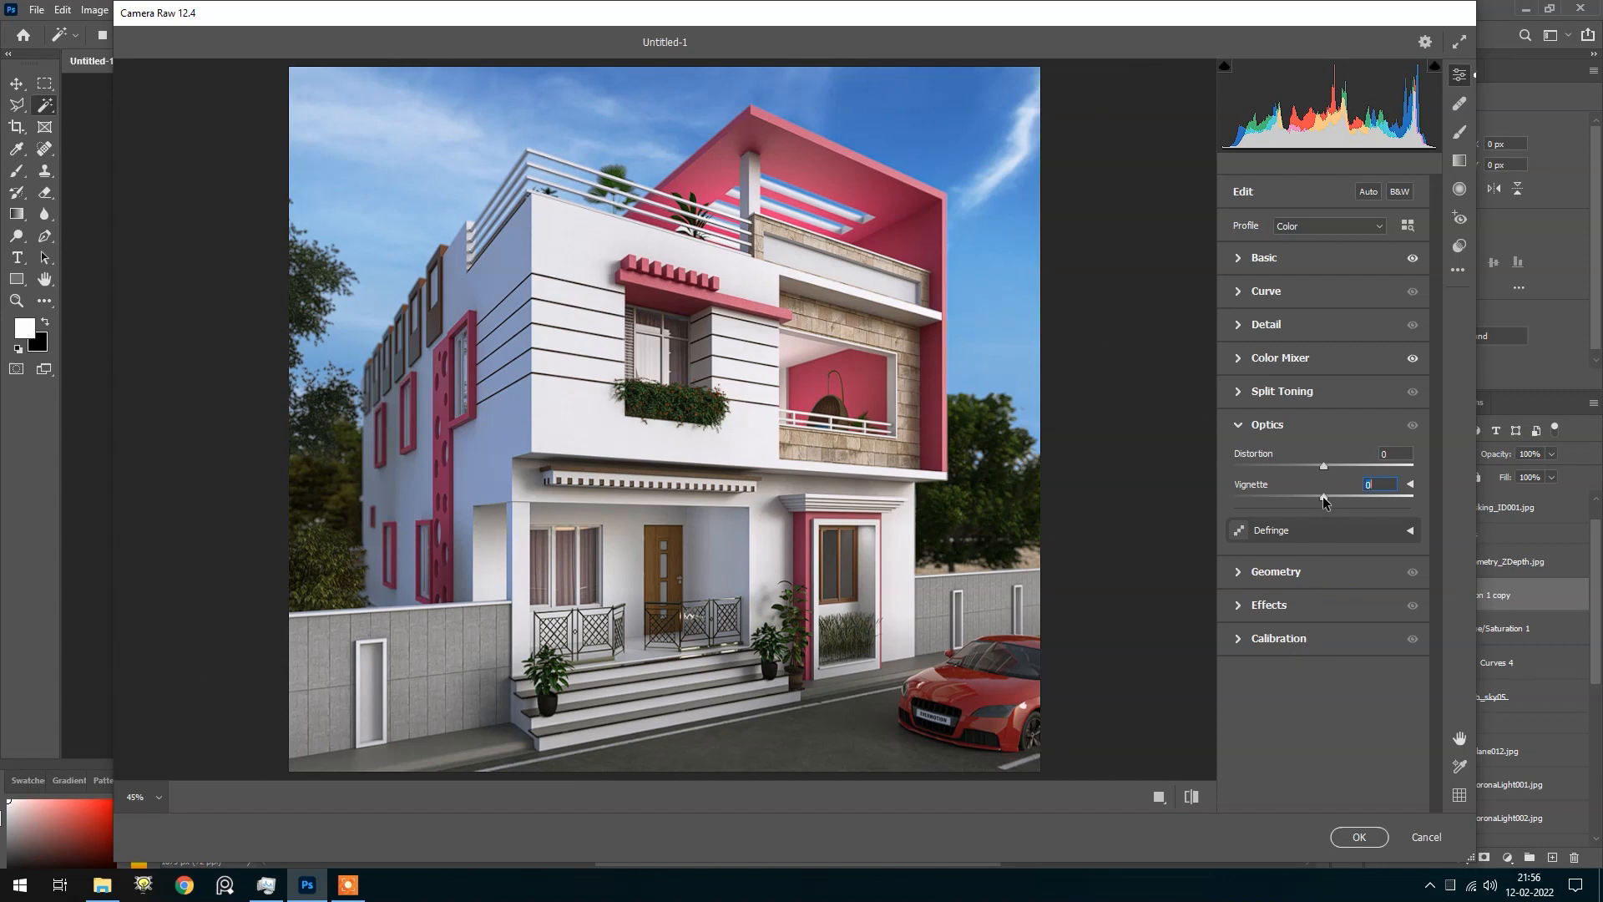
click(1361, 837)
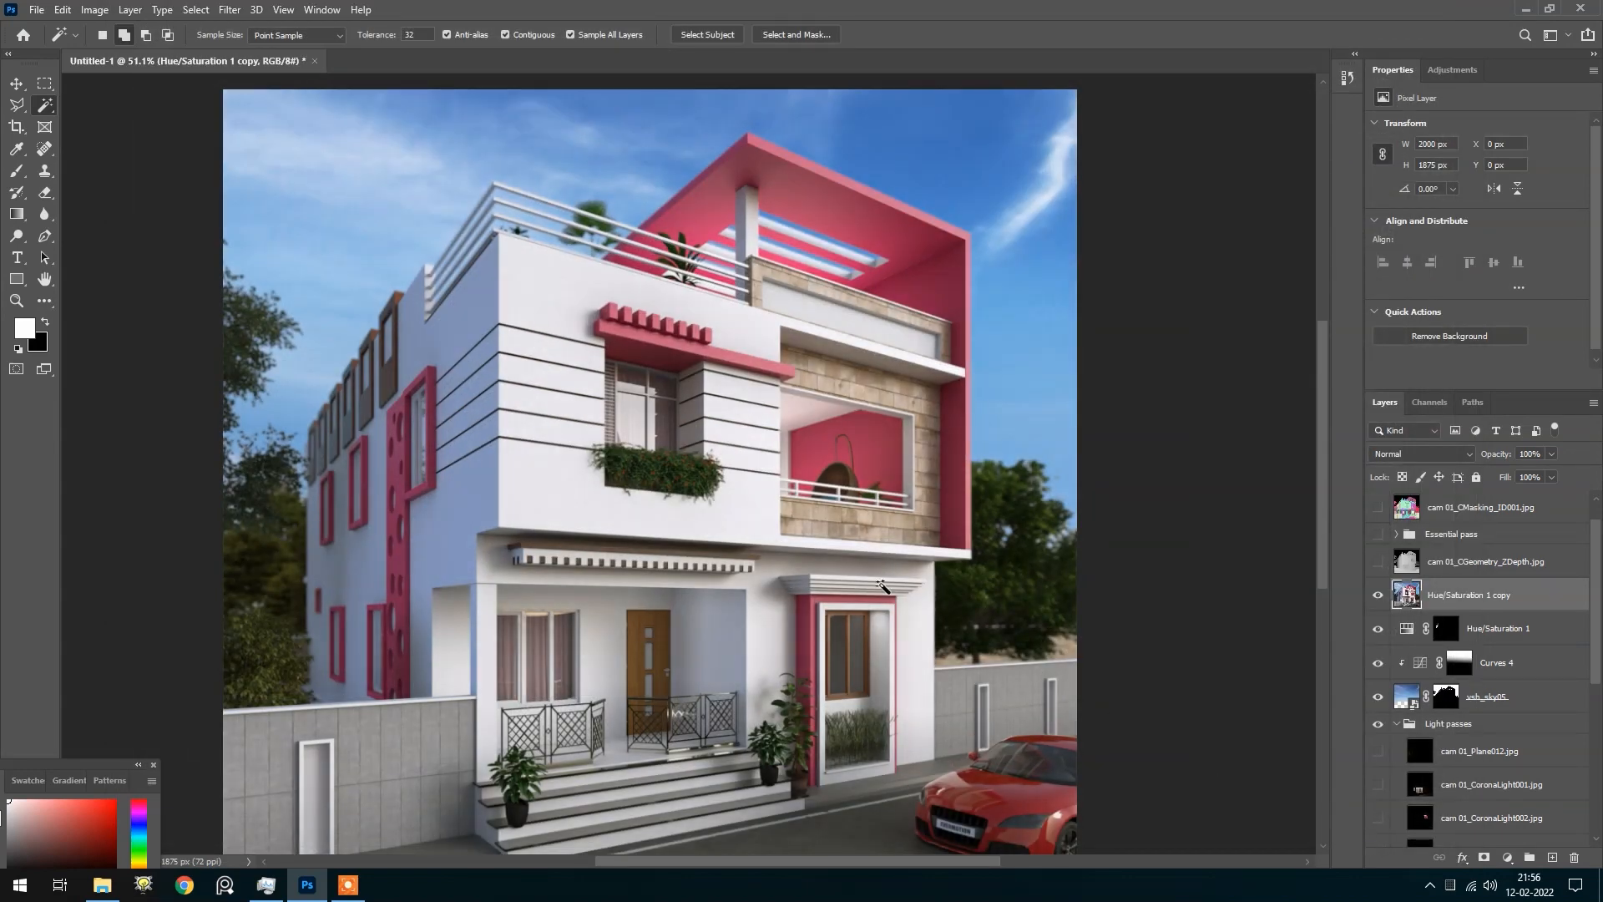
scroll(880, 583, down, 2)
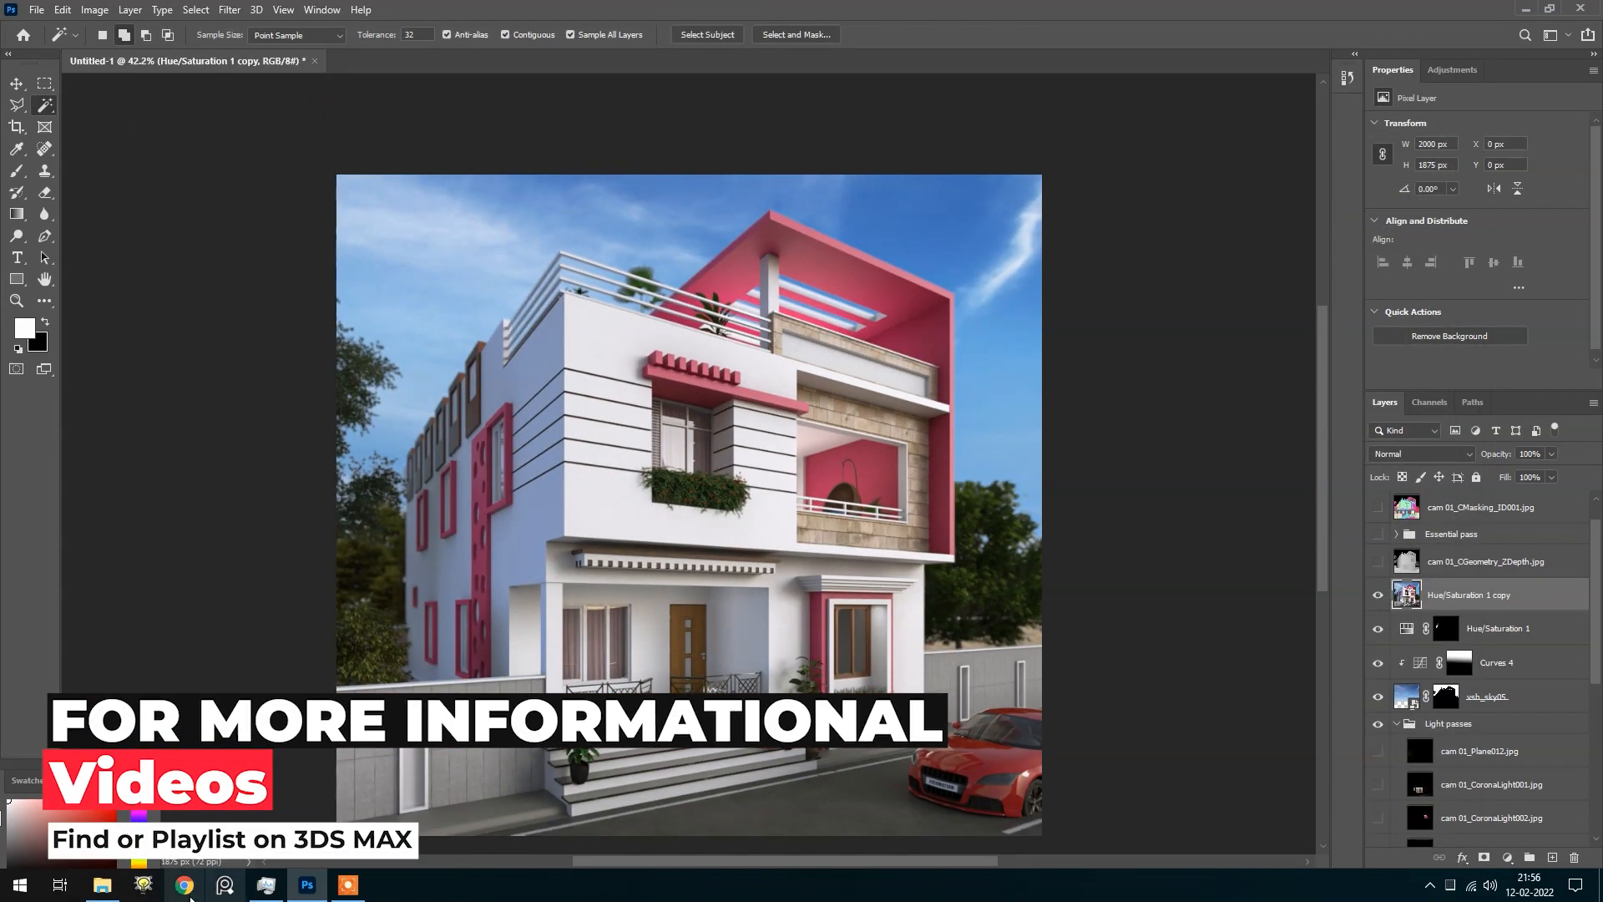
Place "ForestDigital - Tree for free - Corner vol. 3 (5).png" over the render's upper-right corner, scaled to 34.72% and rotated 15.39°
click(102, 886)
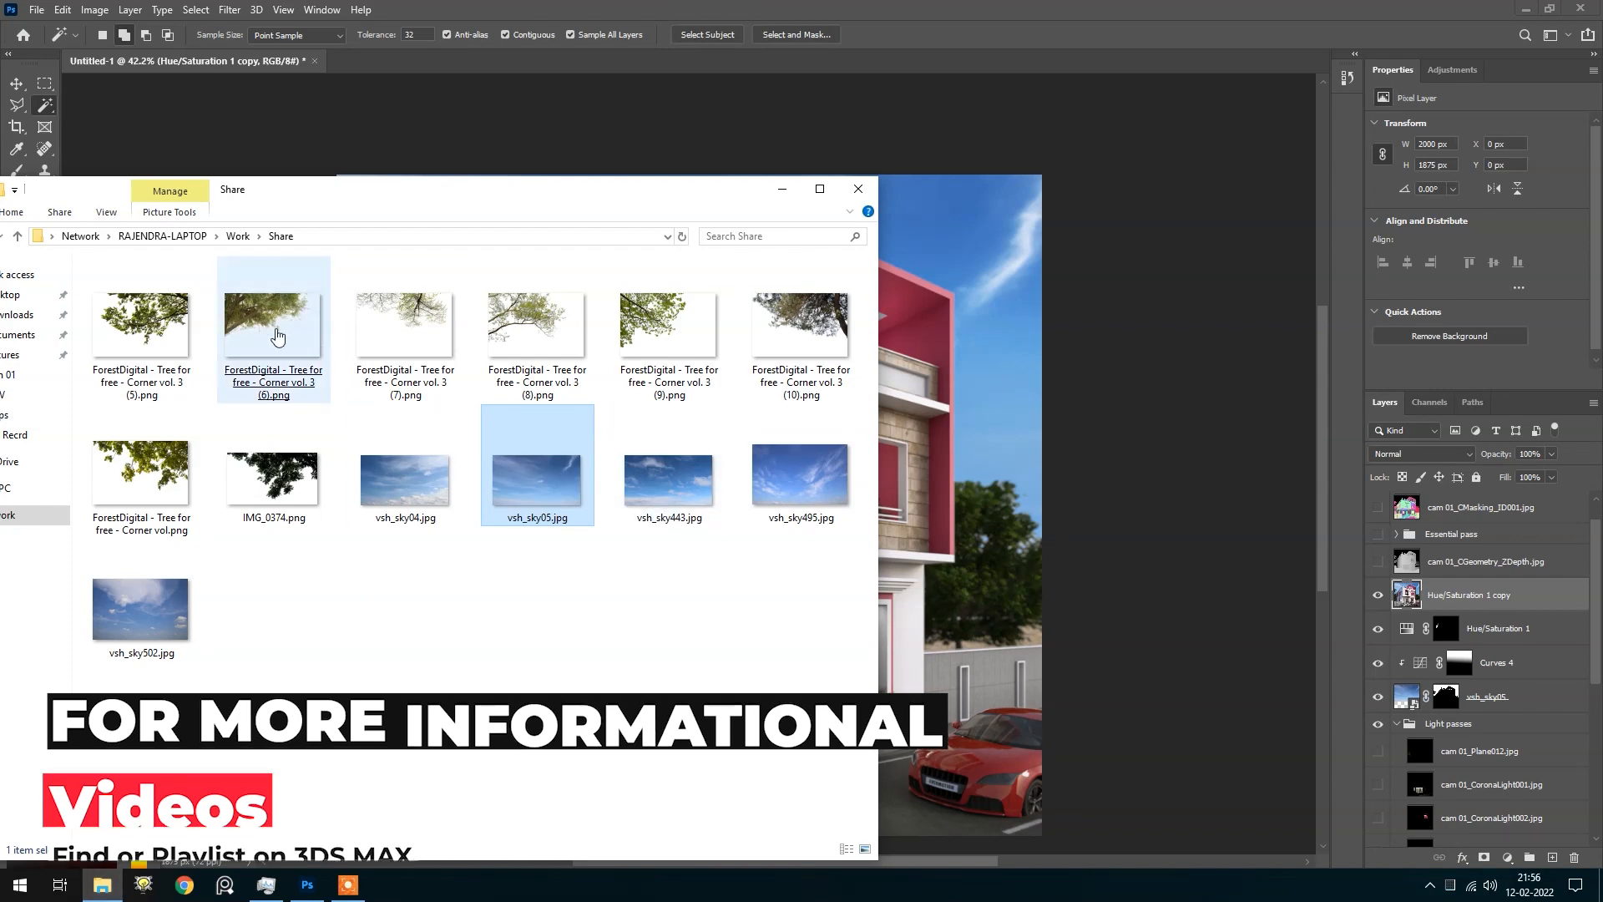
drag(142, 325, 984, 391)
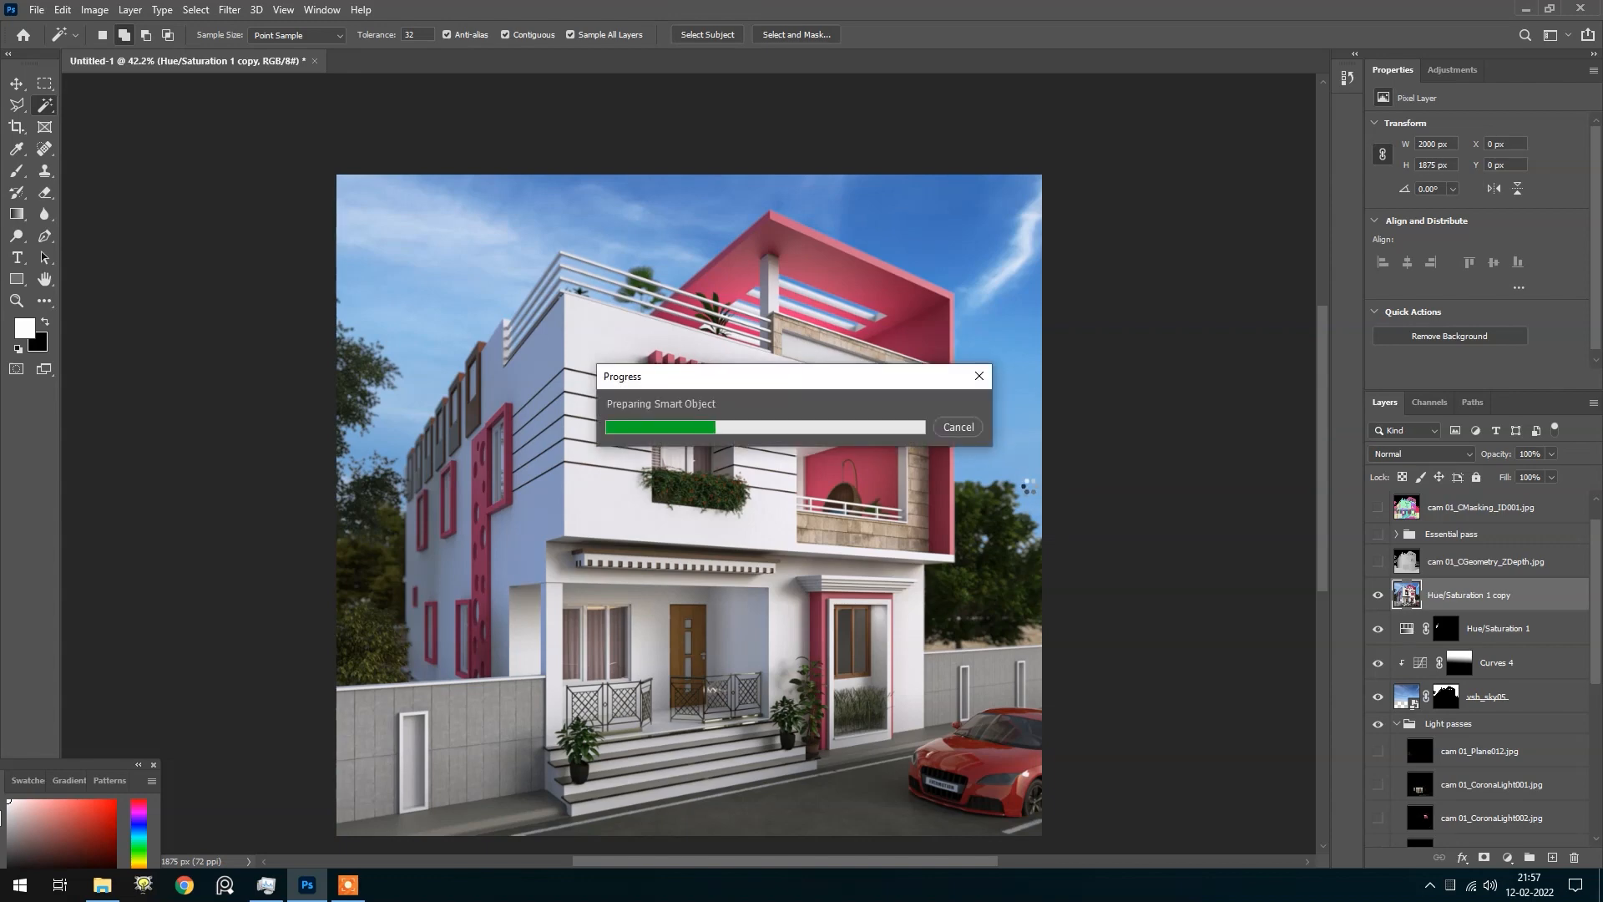
drag(1029, 484, 1116, 382)
drag(1227, 626, 1137, 689)
drag(1002, 473, 1086, 453)
scroll(827, 549, down, 5)
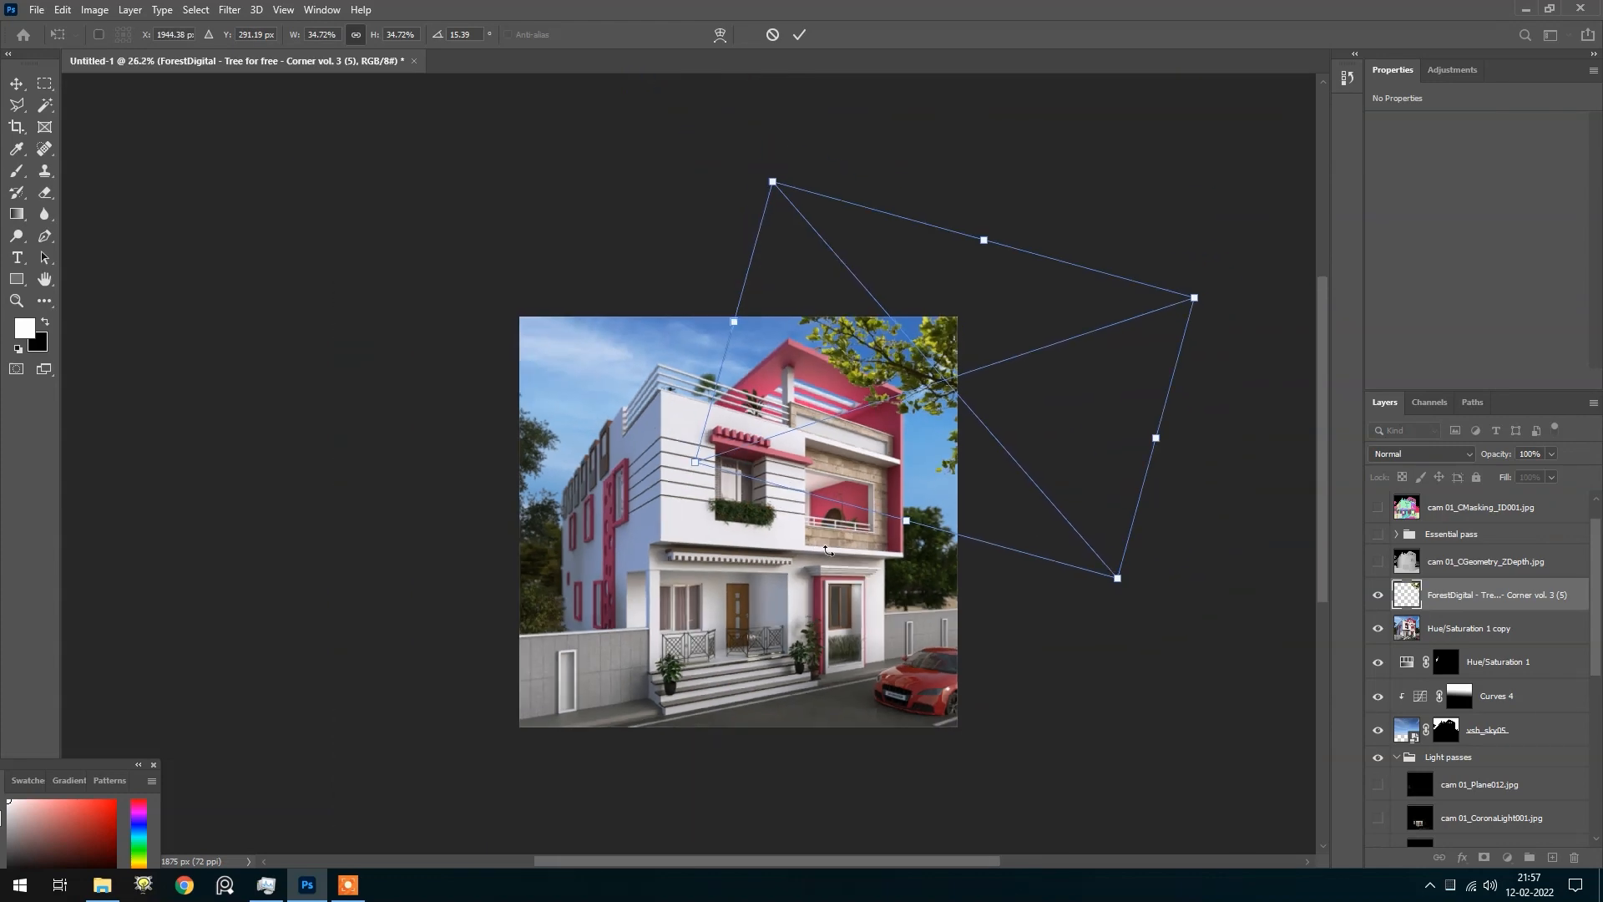
scroll(931, 511, up, 1)
key(Return)
key(w)
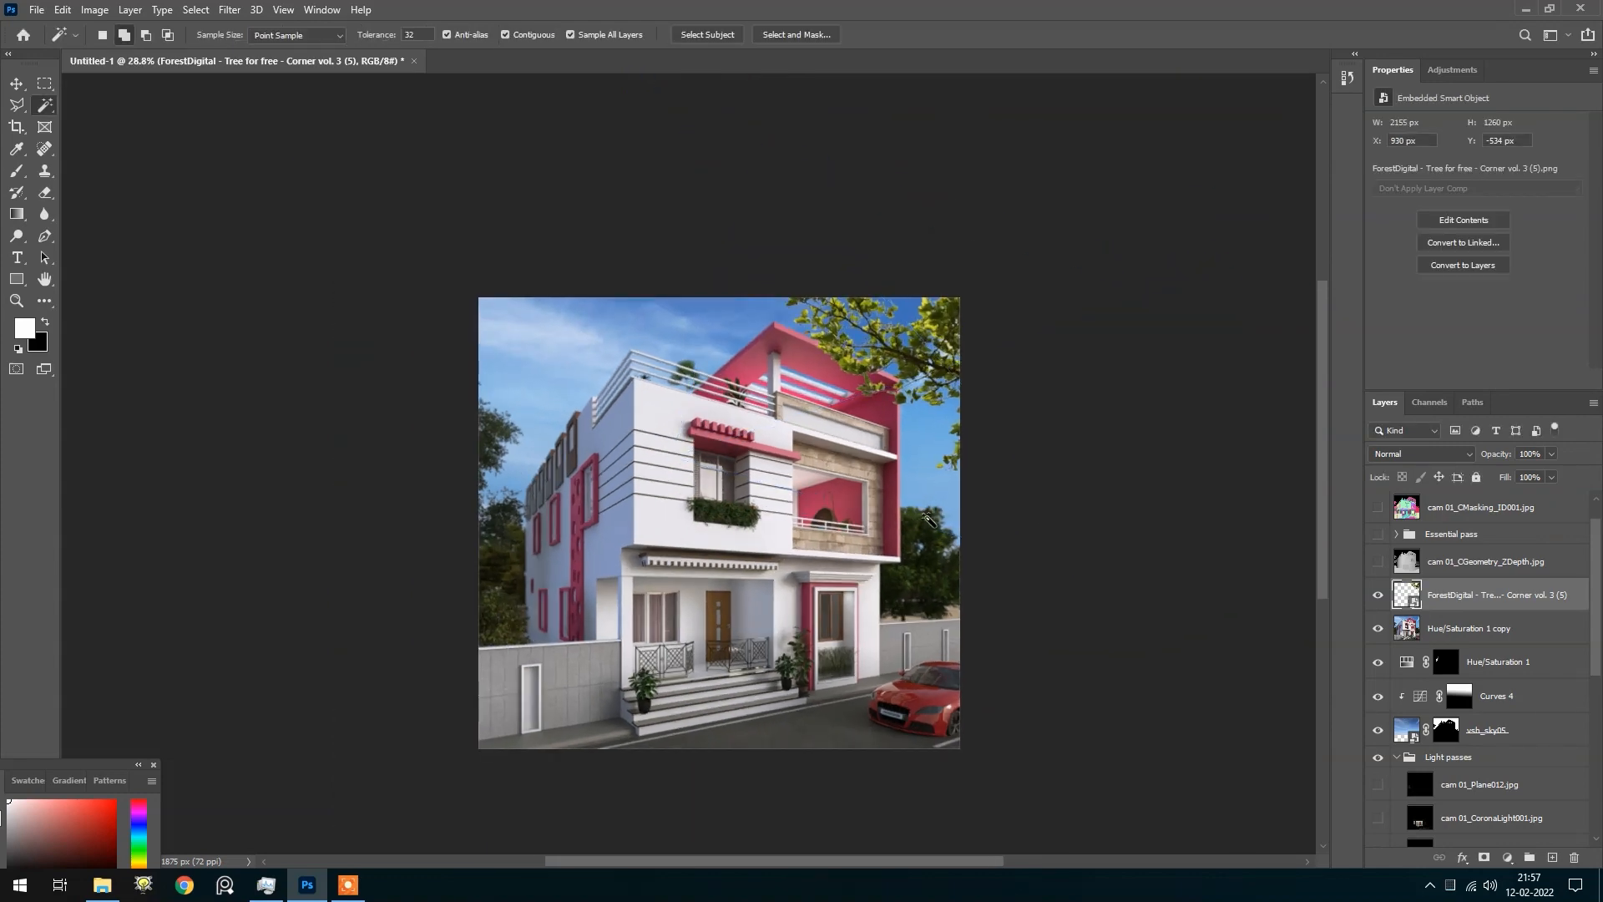
scroll(946, 414, up, 1)
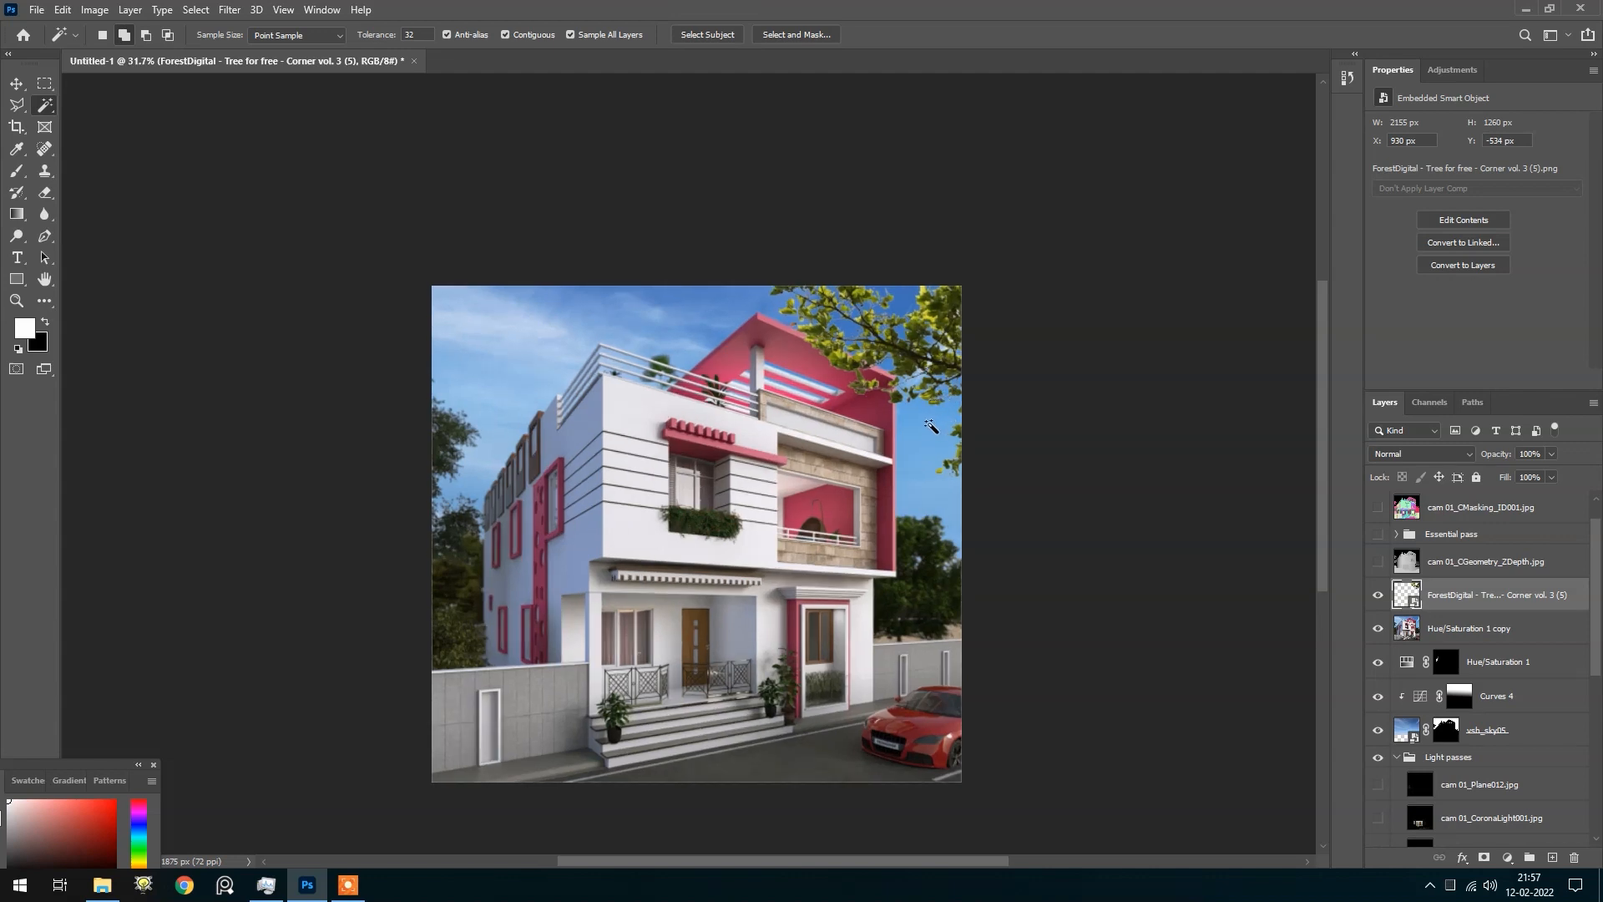
Move the yellow-green branch to the render's upper-left corner, rotating it to -166.16° and flipping it vertically
key(v)
drag(935, 372, 585, 428)
key(ctrl+t)
drag(910, 542, 297, 467)
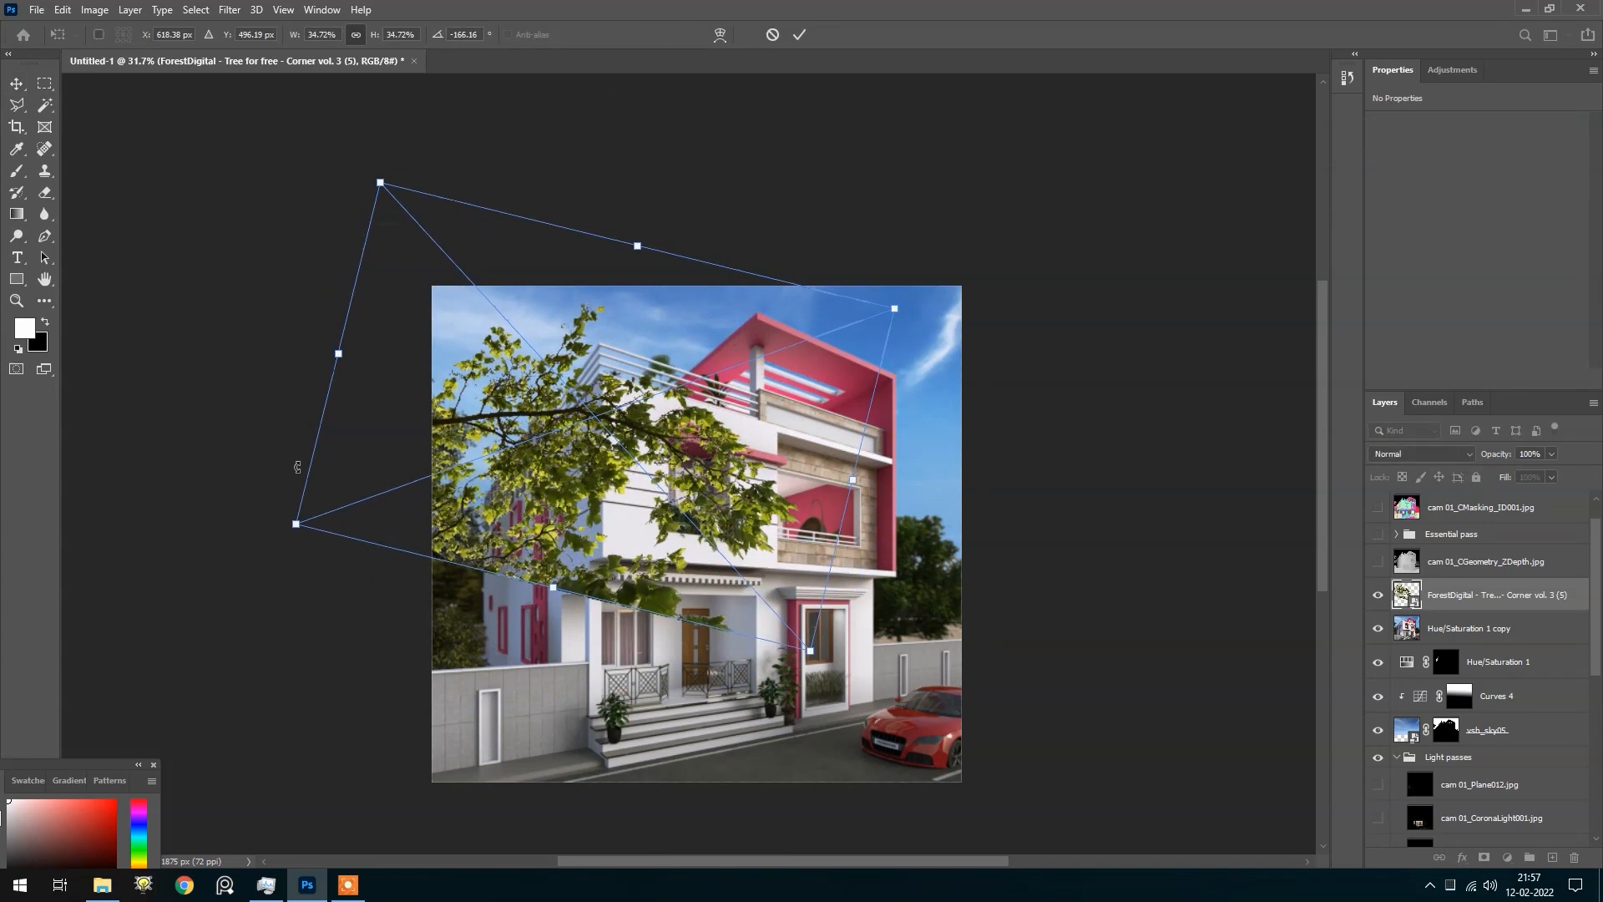
right_click(716, 455)
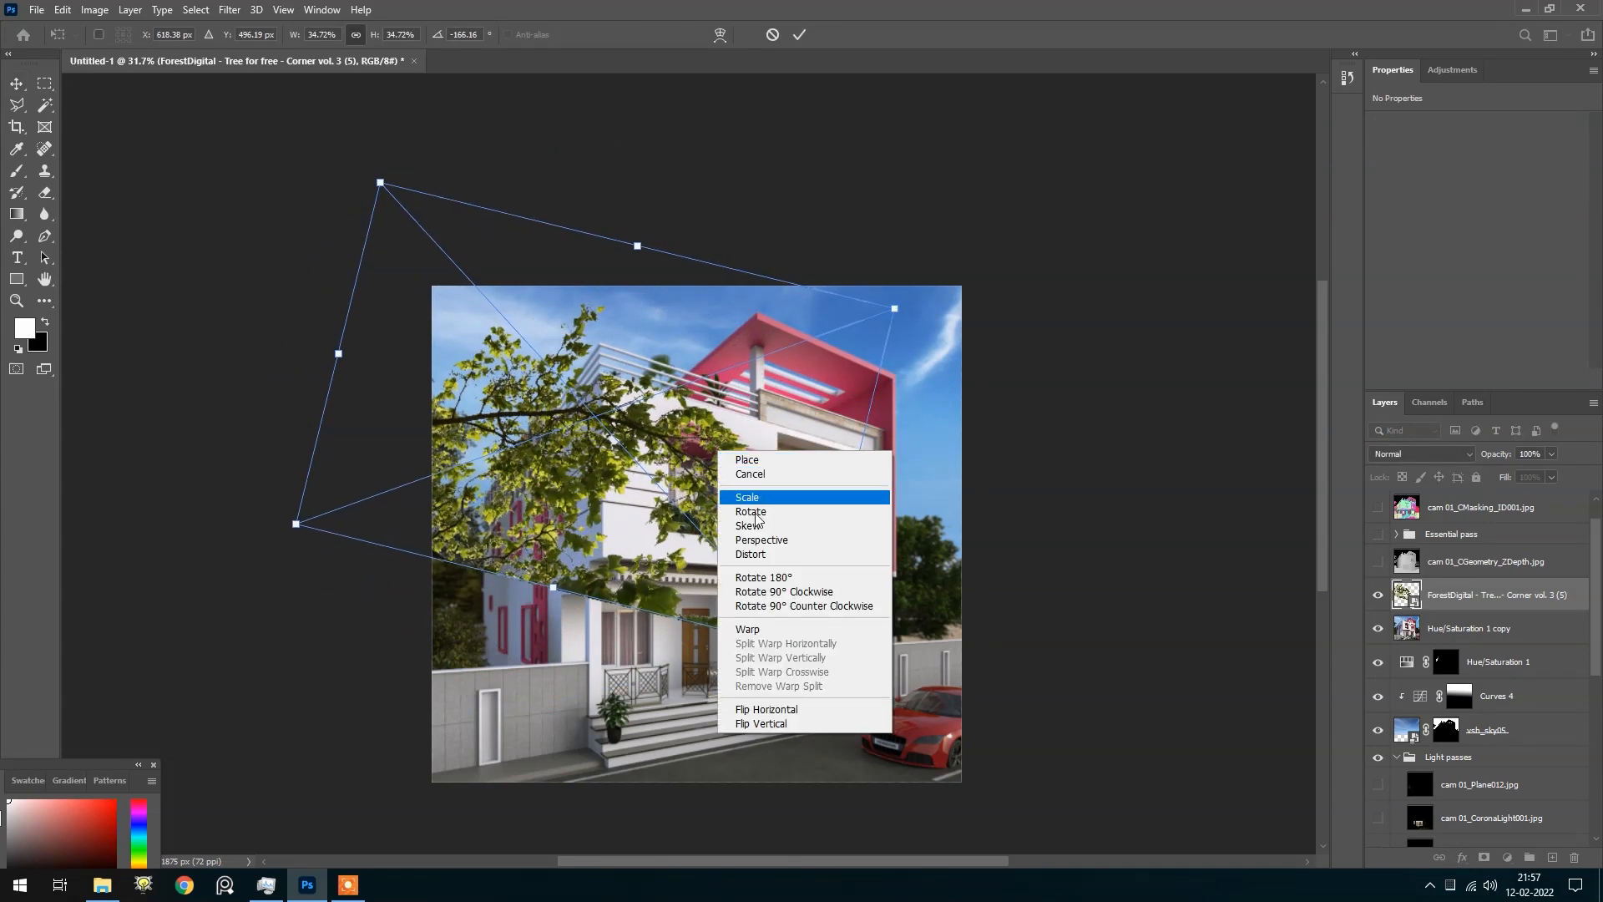
click(776, 723)
drag(660, 513, 549, 488)
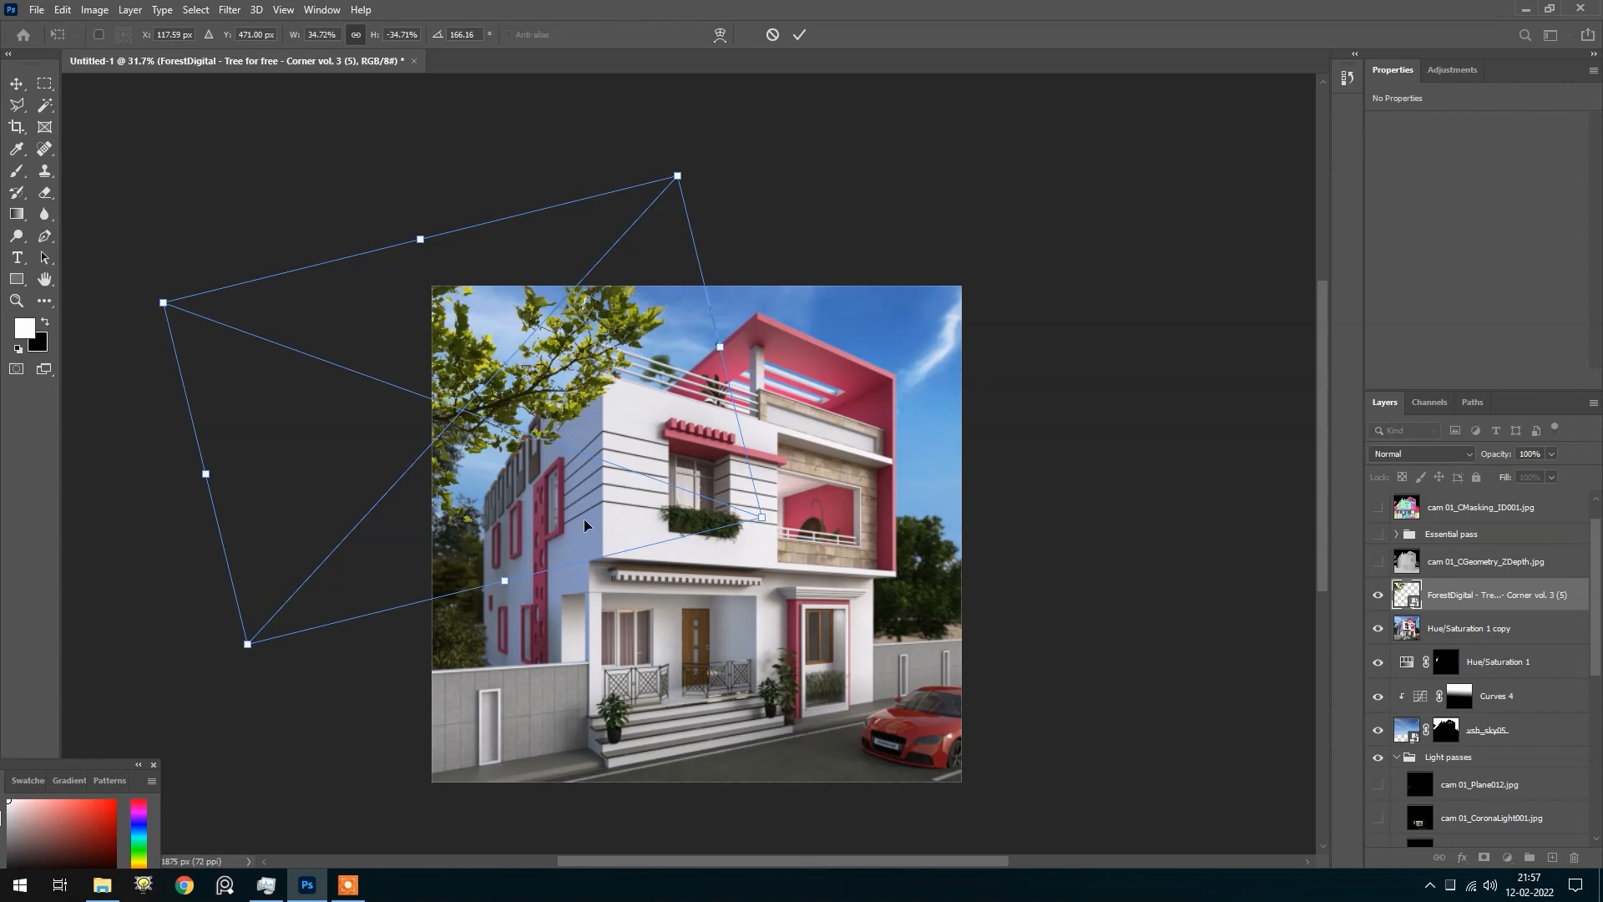
key(Return)
scroll(571, 418, up, 2)
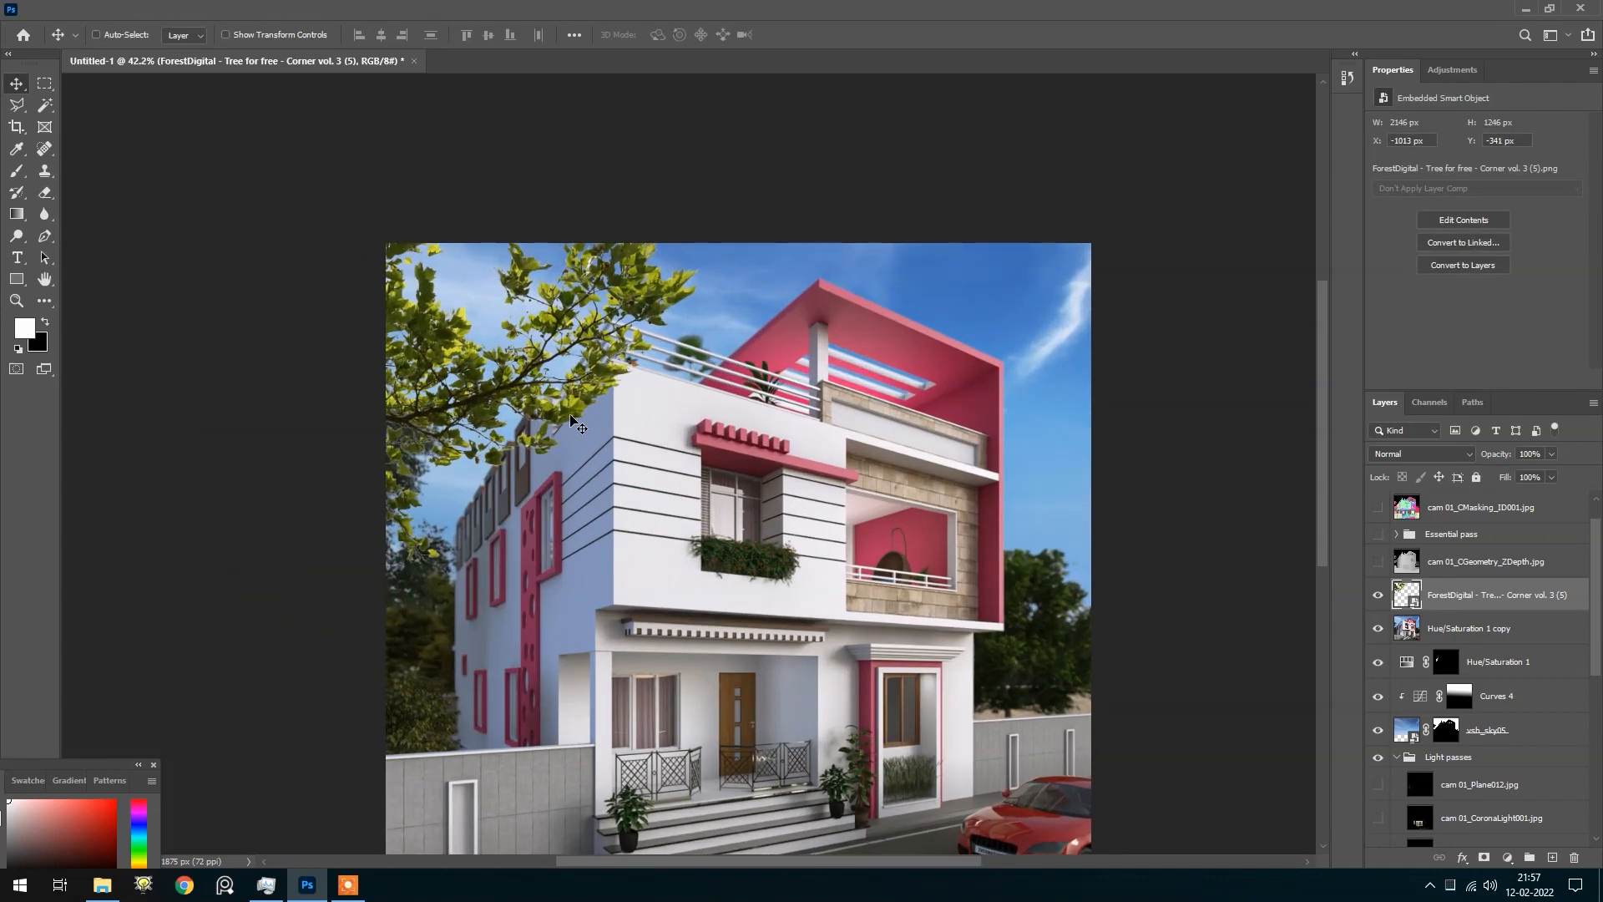
Place IMG_0374.png as a dark branch in the render's upper-right corner, scaled to about 188%
key(alt+Tab)
drag(294, 491, 1023, 409)
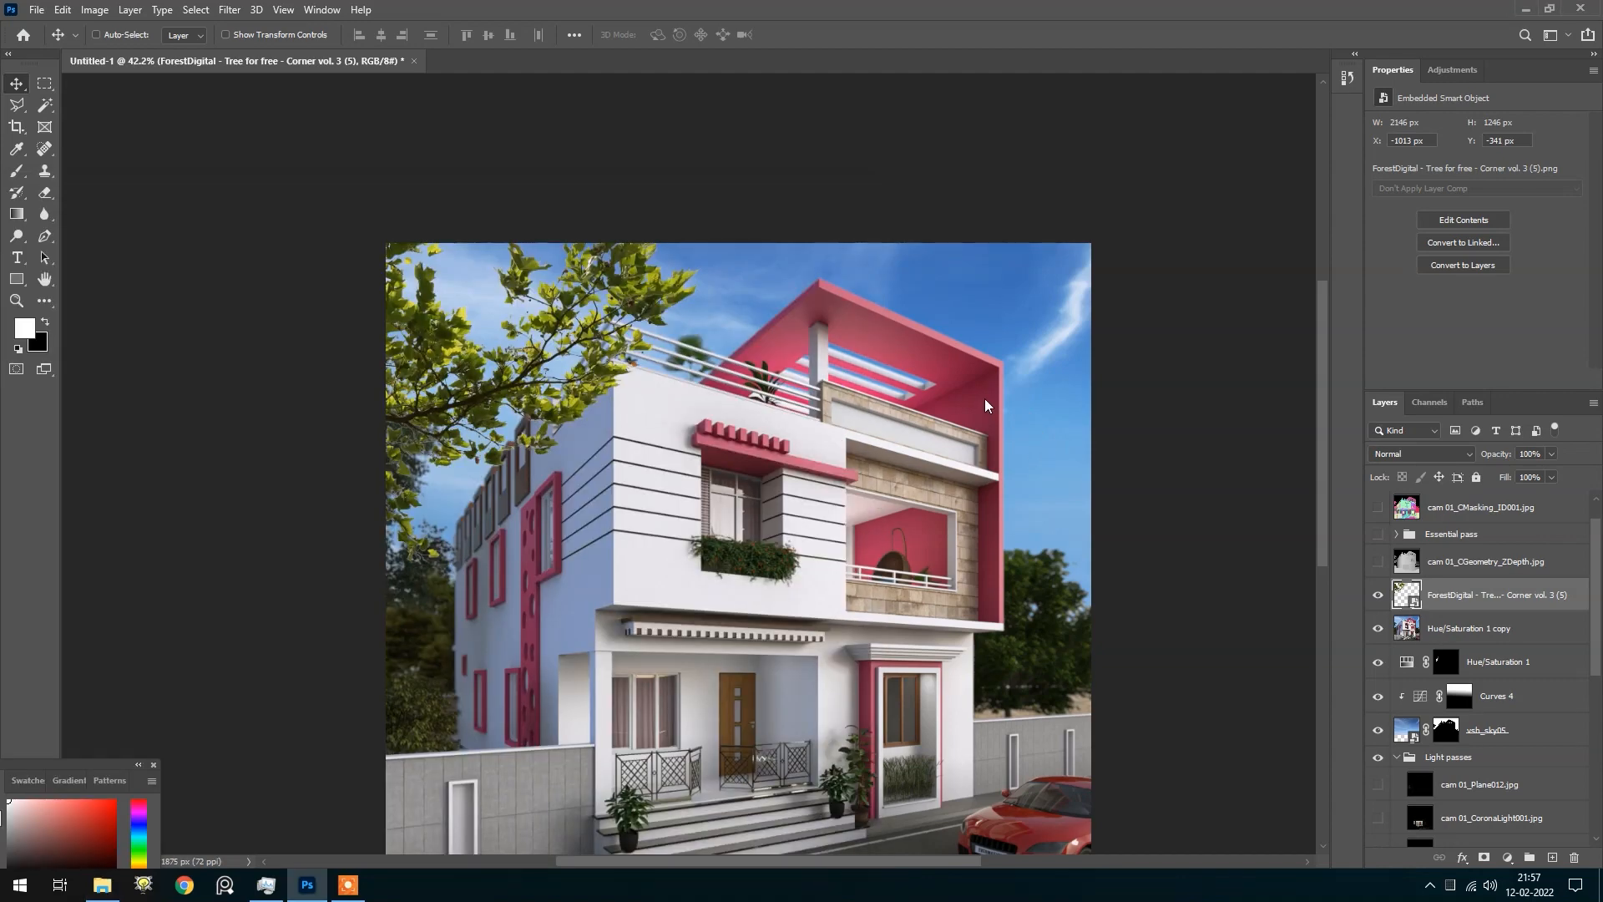
drag(829, 554, 1032, 408)
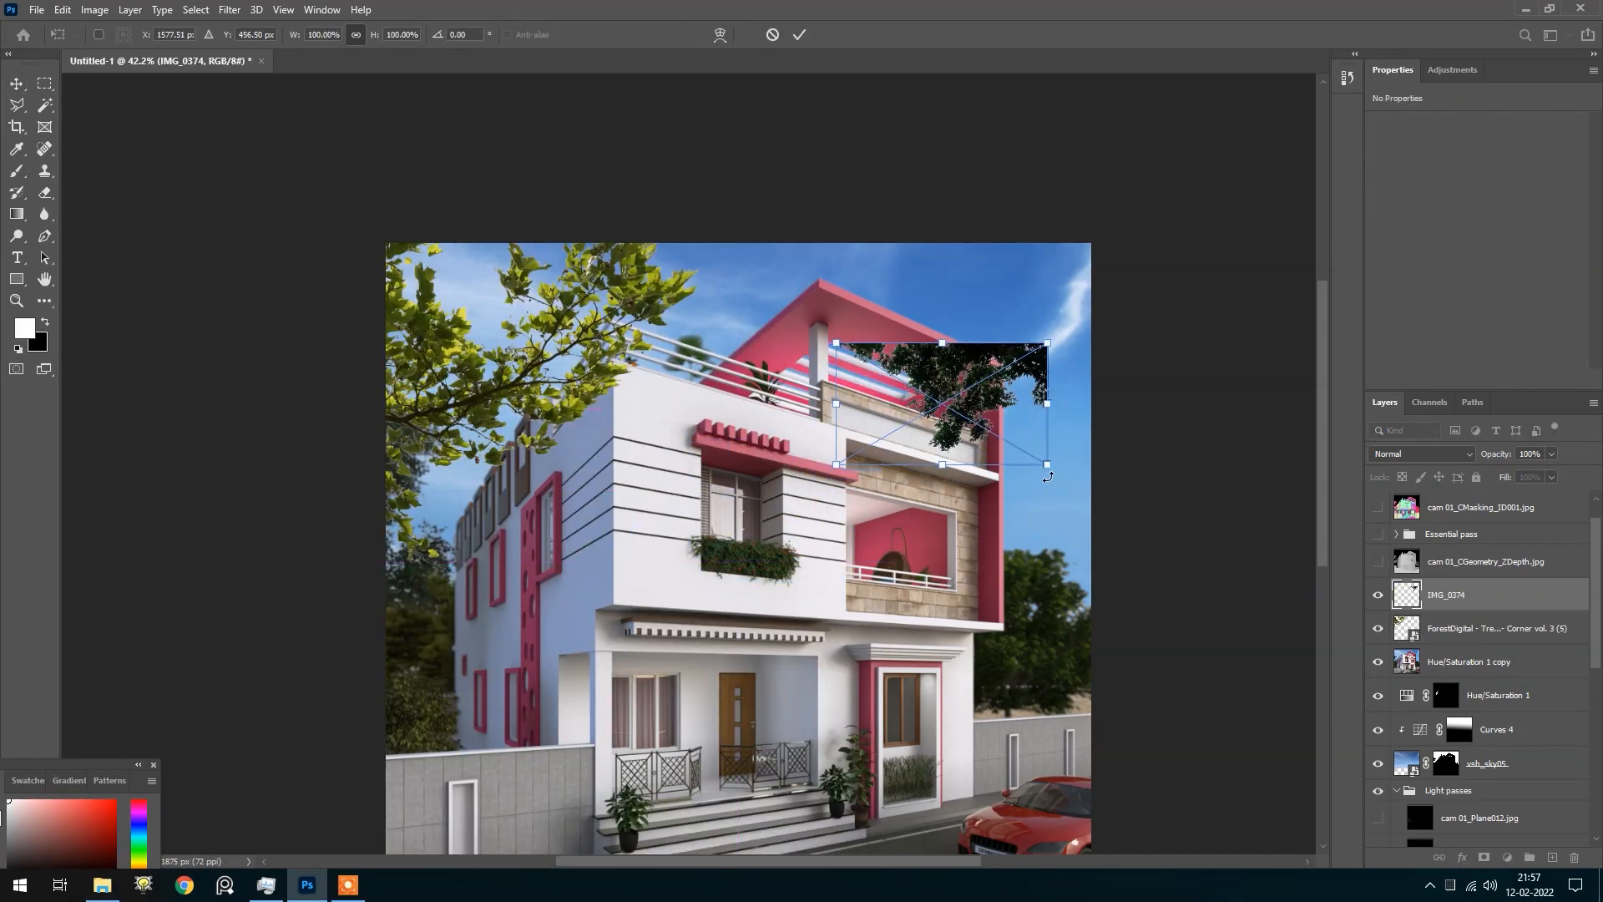
drag(1047, 477, 1174, 537)
drag(1011, 507, 948, 380)
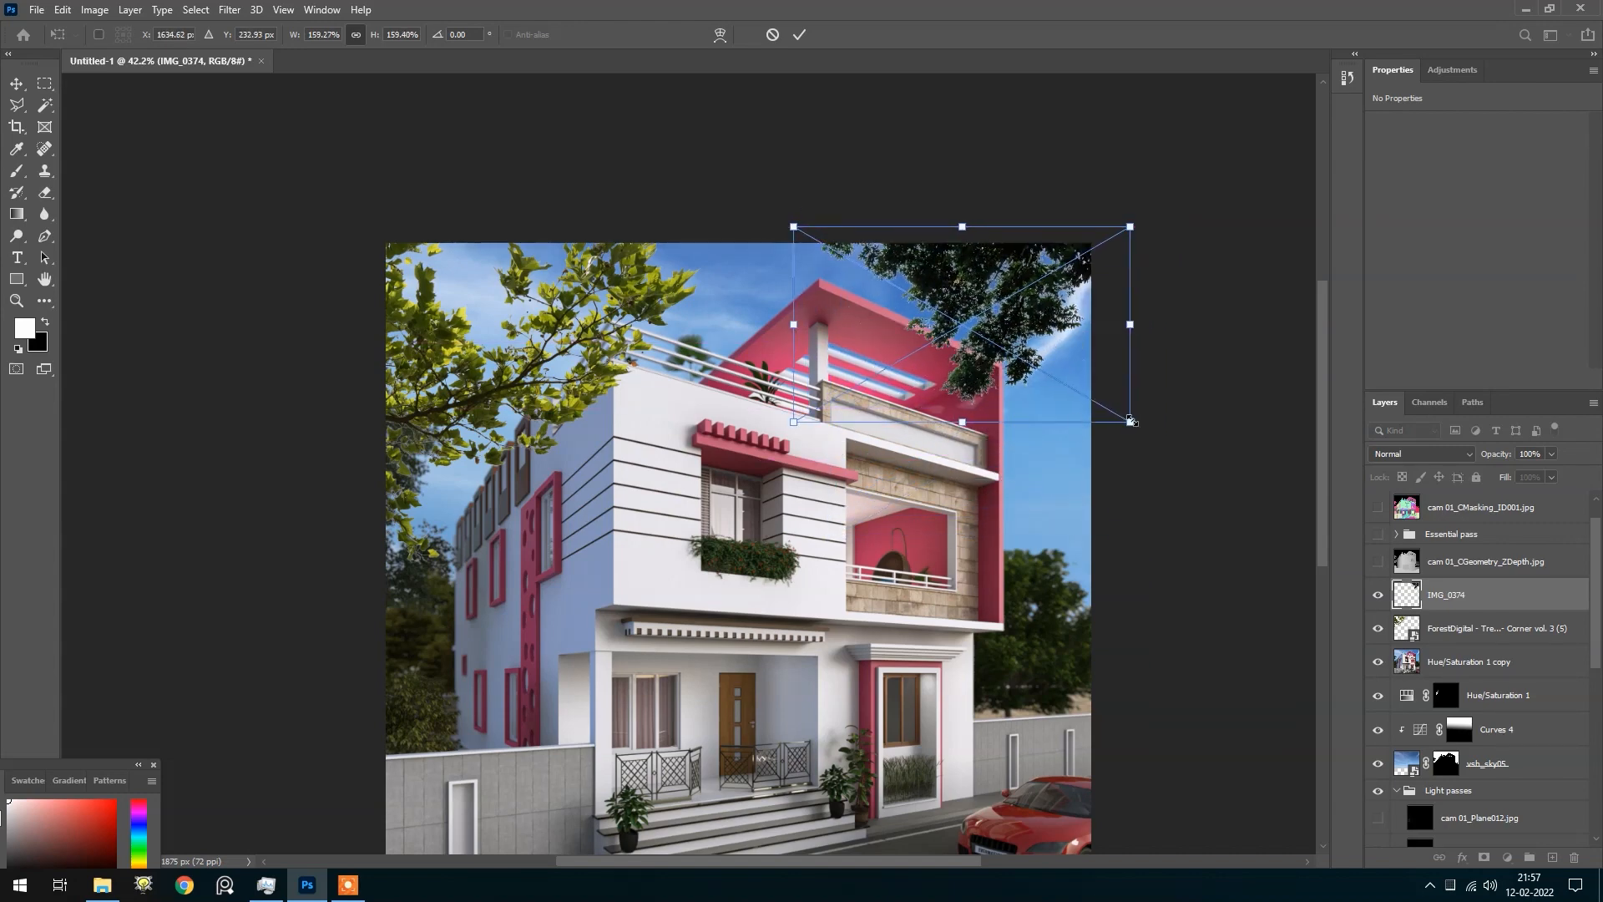
drag(1131, 422, 1189, 459)
mouse_move(972, 421)
mouse_down()
mouse_move(902, 391)
mouse_move(917, 407)
mouse_move(985, 409)
mouse_up()
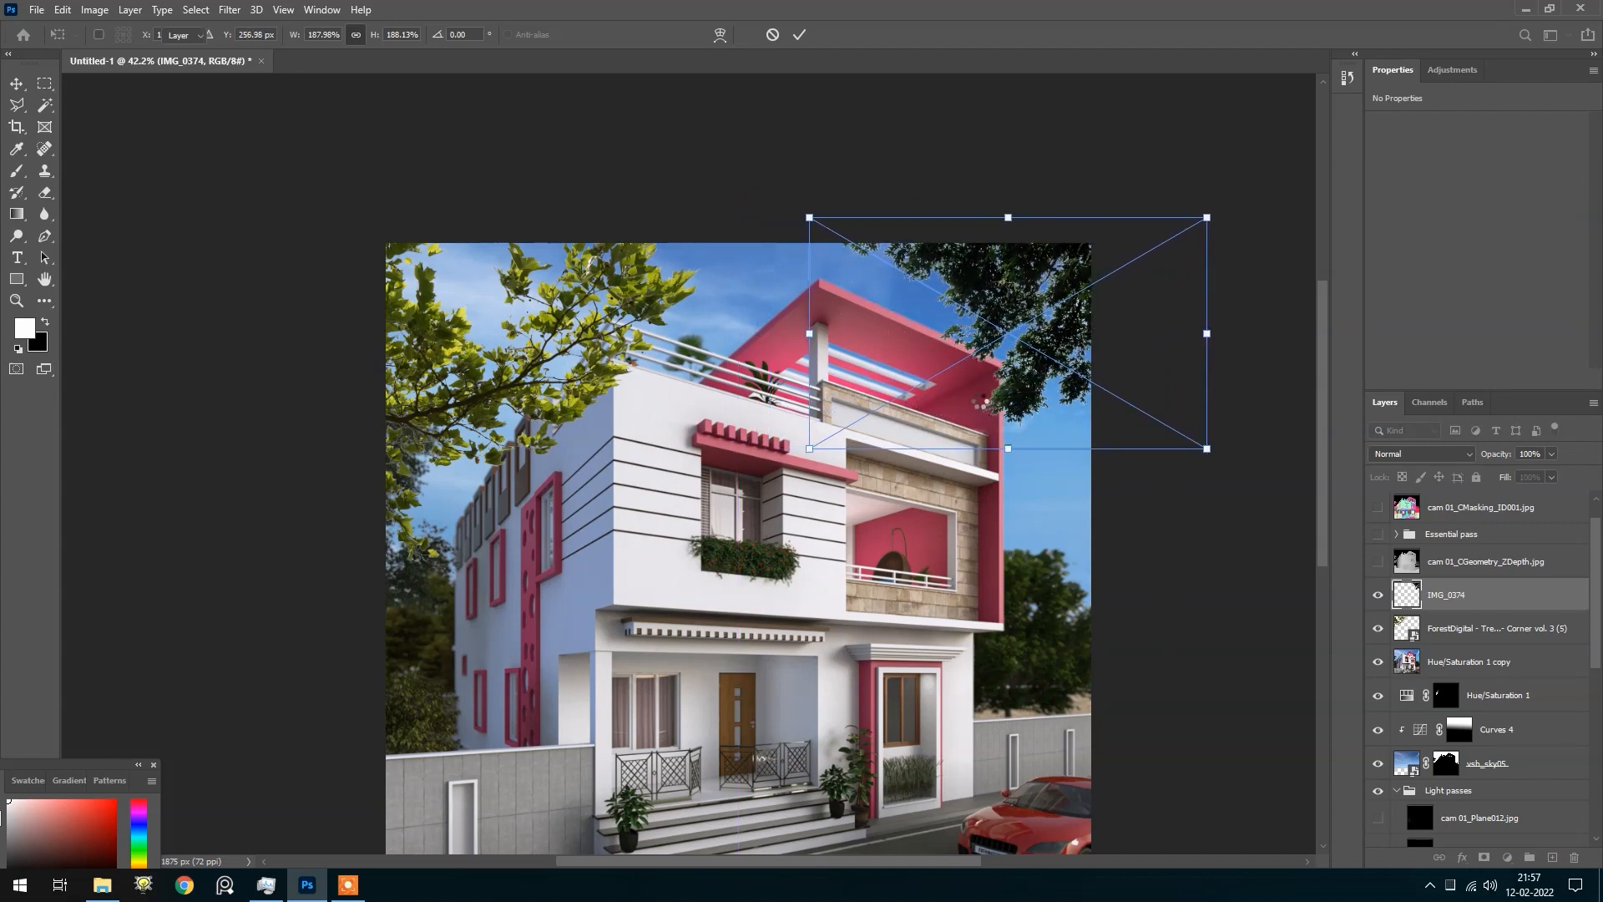
scroll(1035, 344, up, 1)
scroll(1041, 344, down, 2)
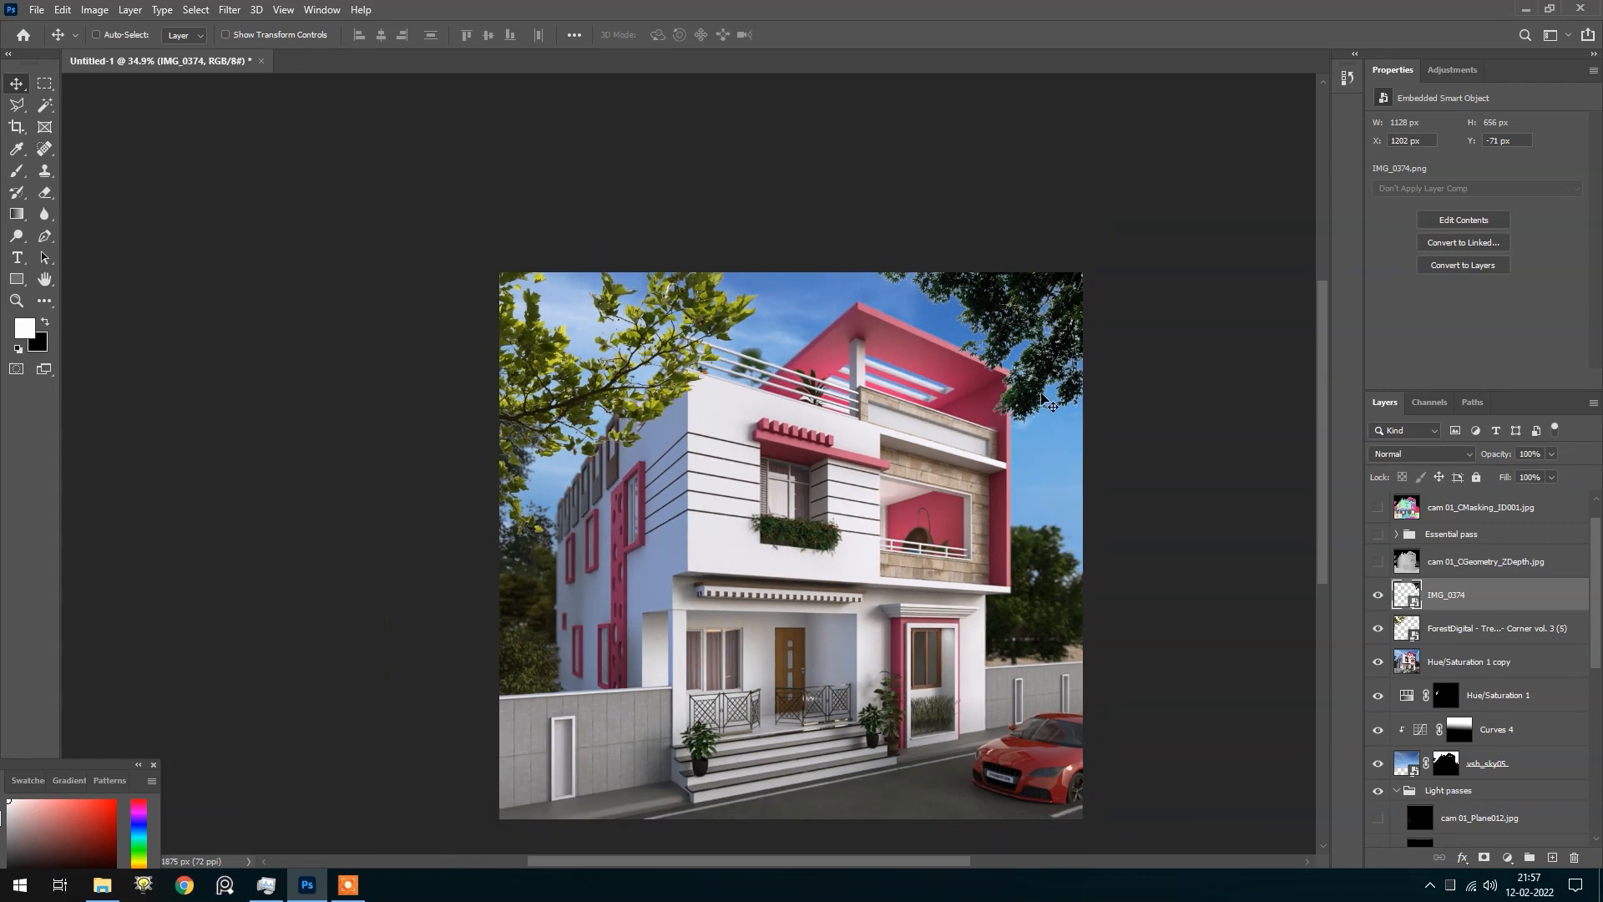
Apply a Hue/Saturation adjustment to the IMG_0374 branch with Hue +7, Saturation +30 and Lightness +10
scroll(1043, 401, up, 1)
scroll(1051, 374, up, 2)
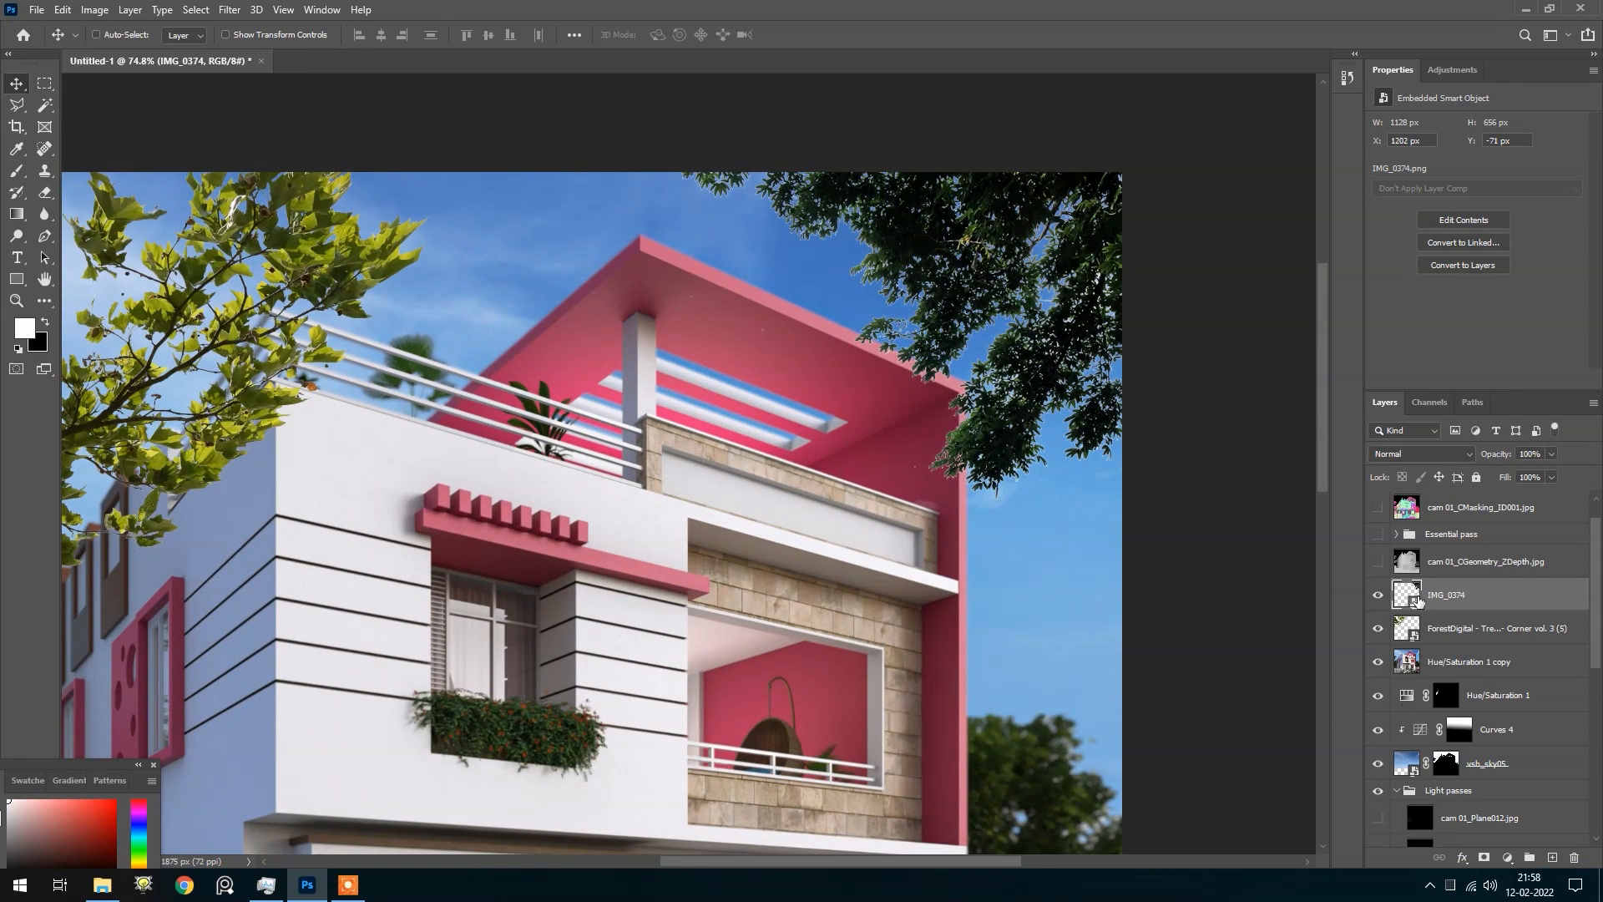
key(ctrl+u)
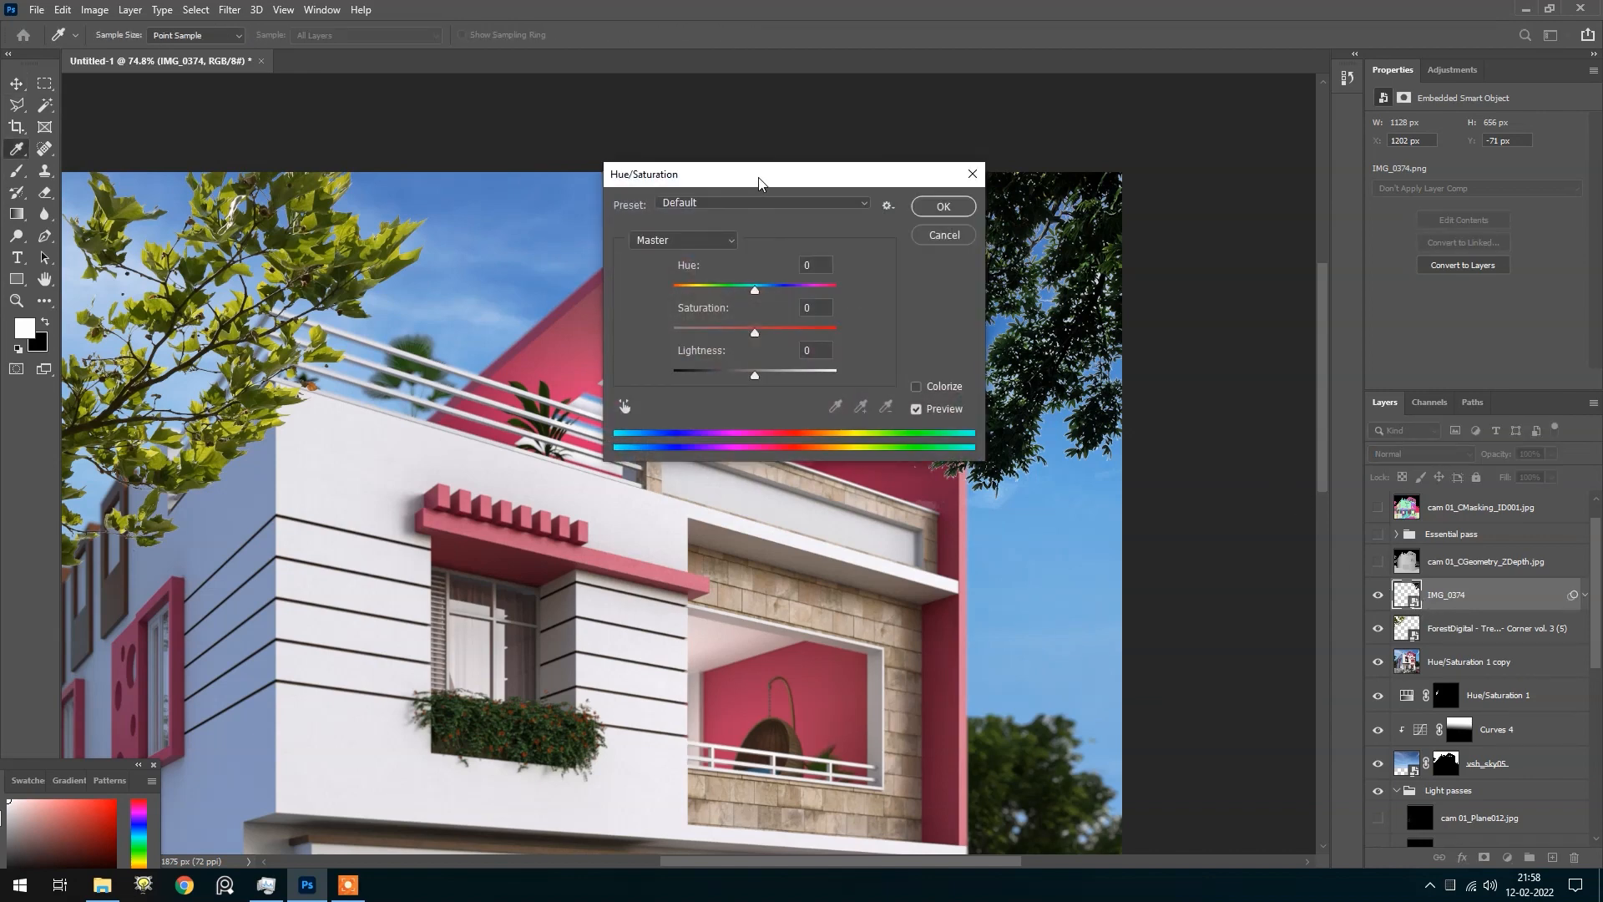
drag(759, 183, 1247, 215)
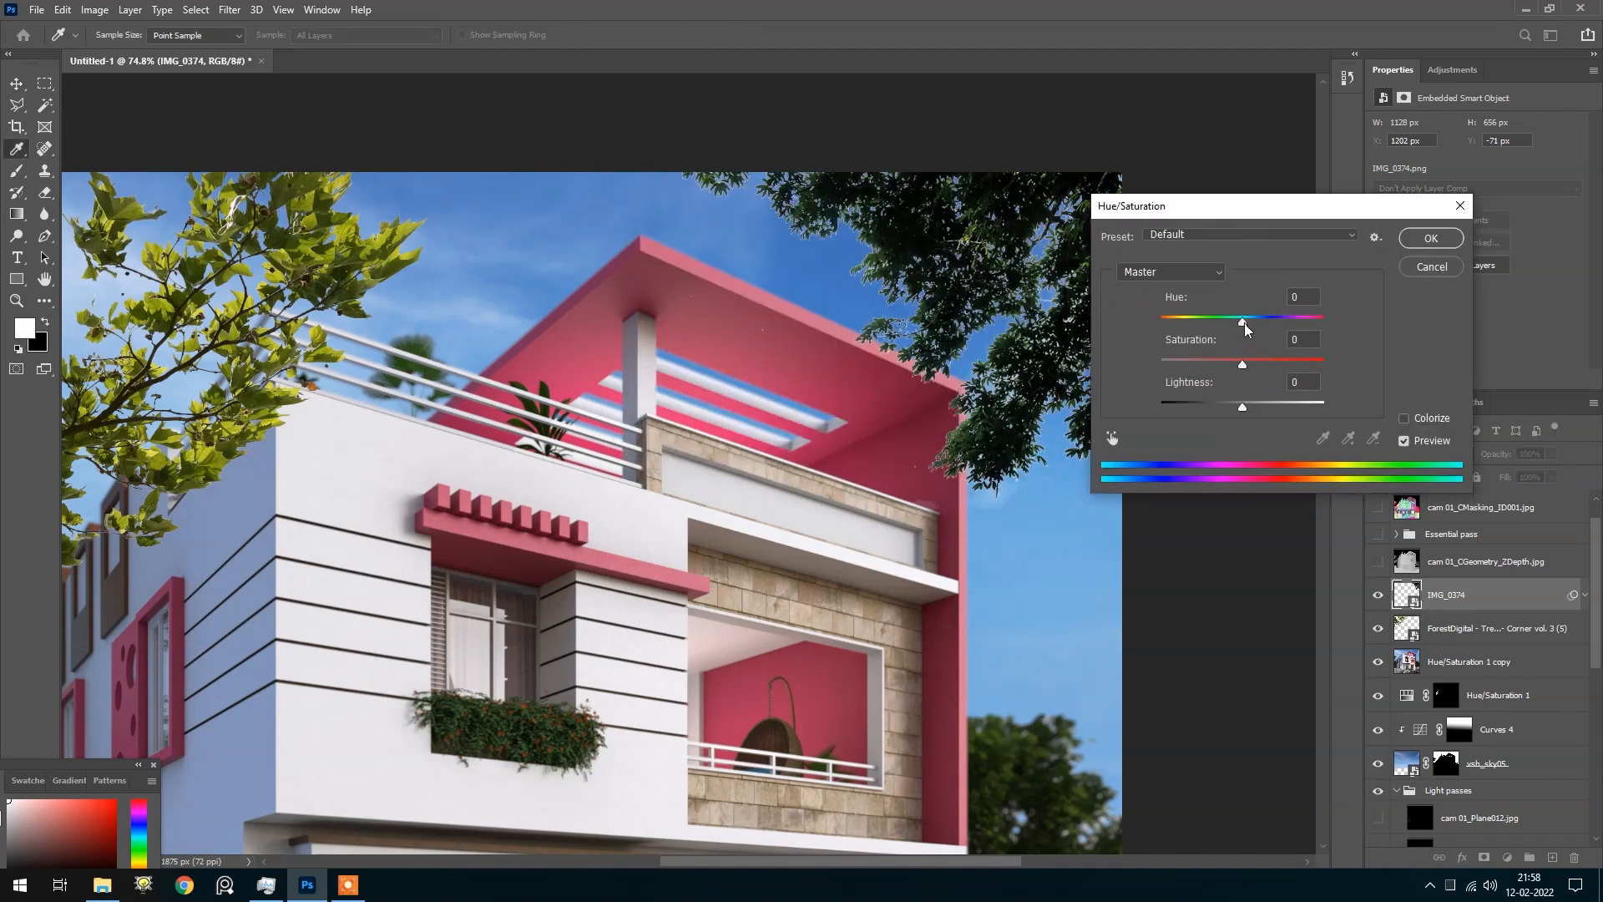
drag(1244, 323, 1251, 323)
drag(1242, 407, 1252, 402)
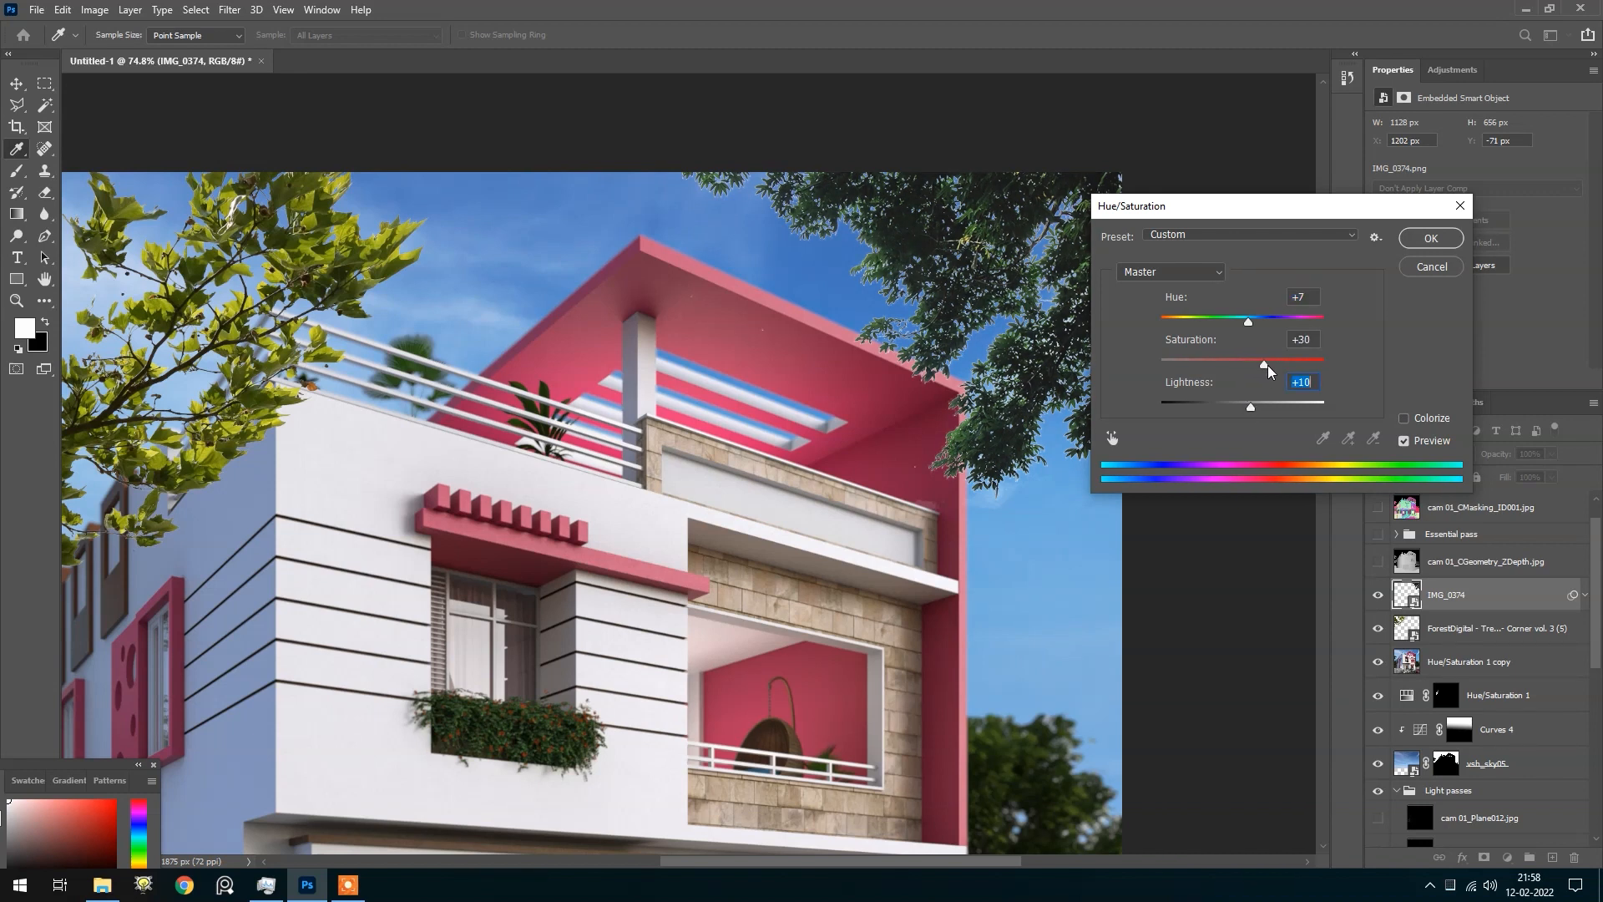
click(1431, 239)
key(v)
Apply a Gaussian Blur with a 3.2-pixel radius to the dark IMG_0374 branch
scroll(965, 406, down, 3)
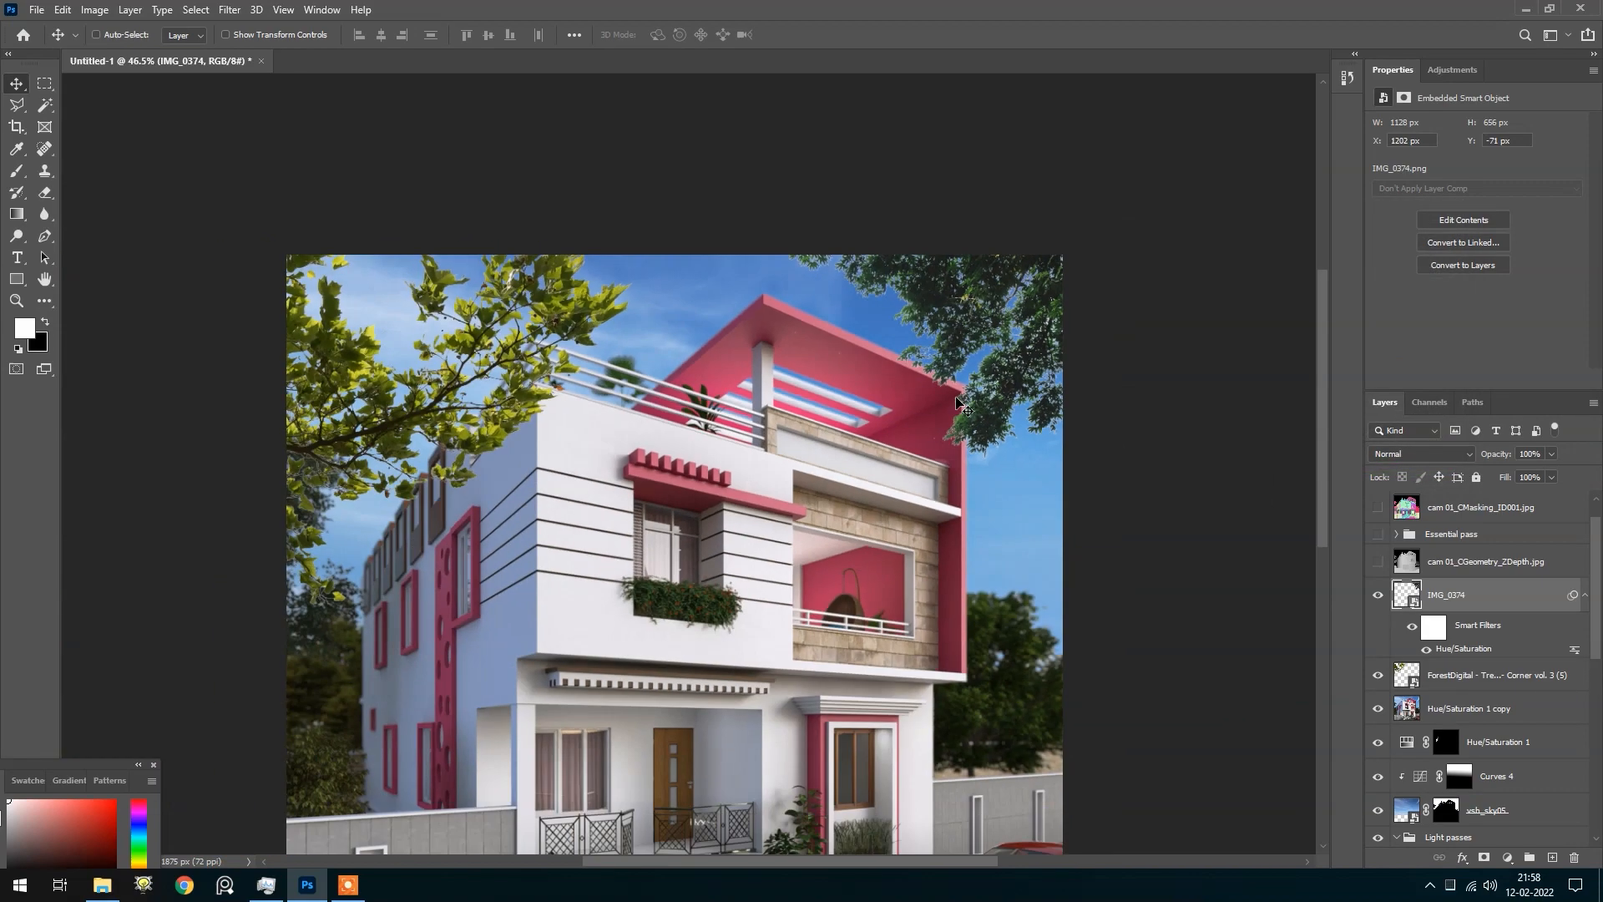
scroll(1010, 413, up, 6)
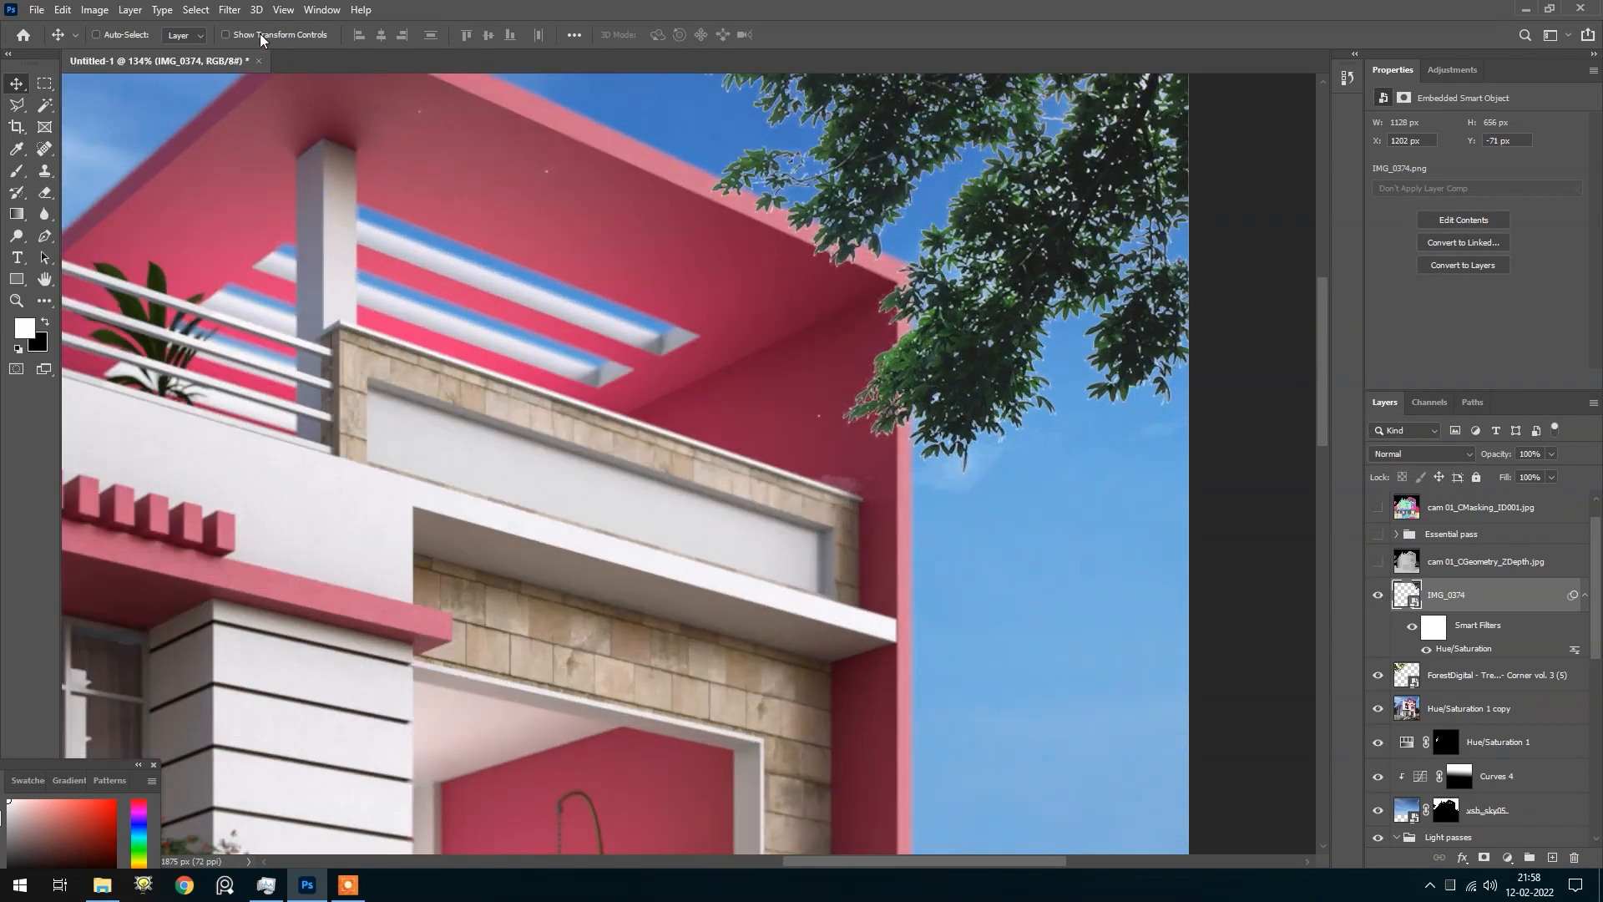
click(230, 9)
mouse_move(412, 198)
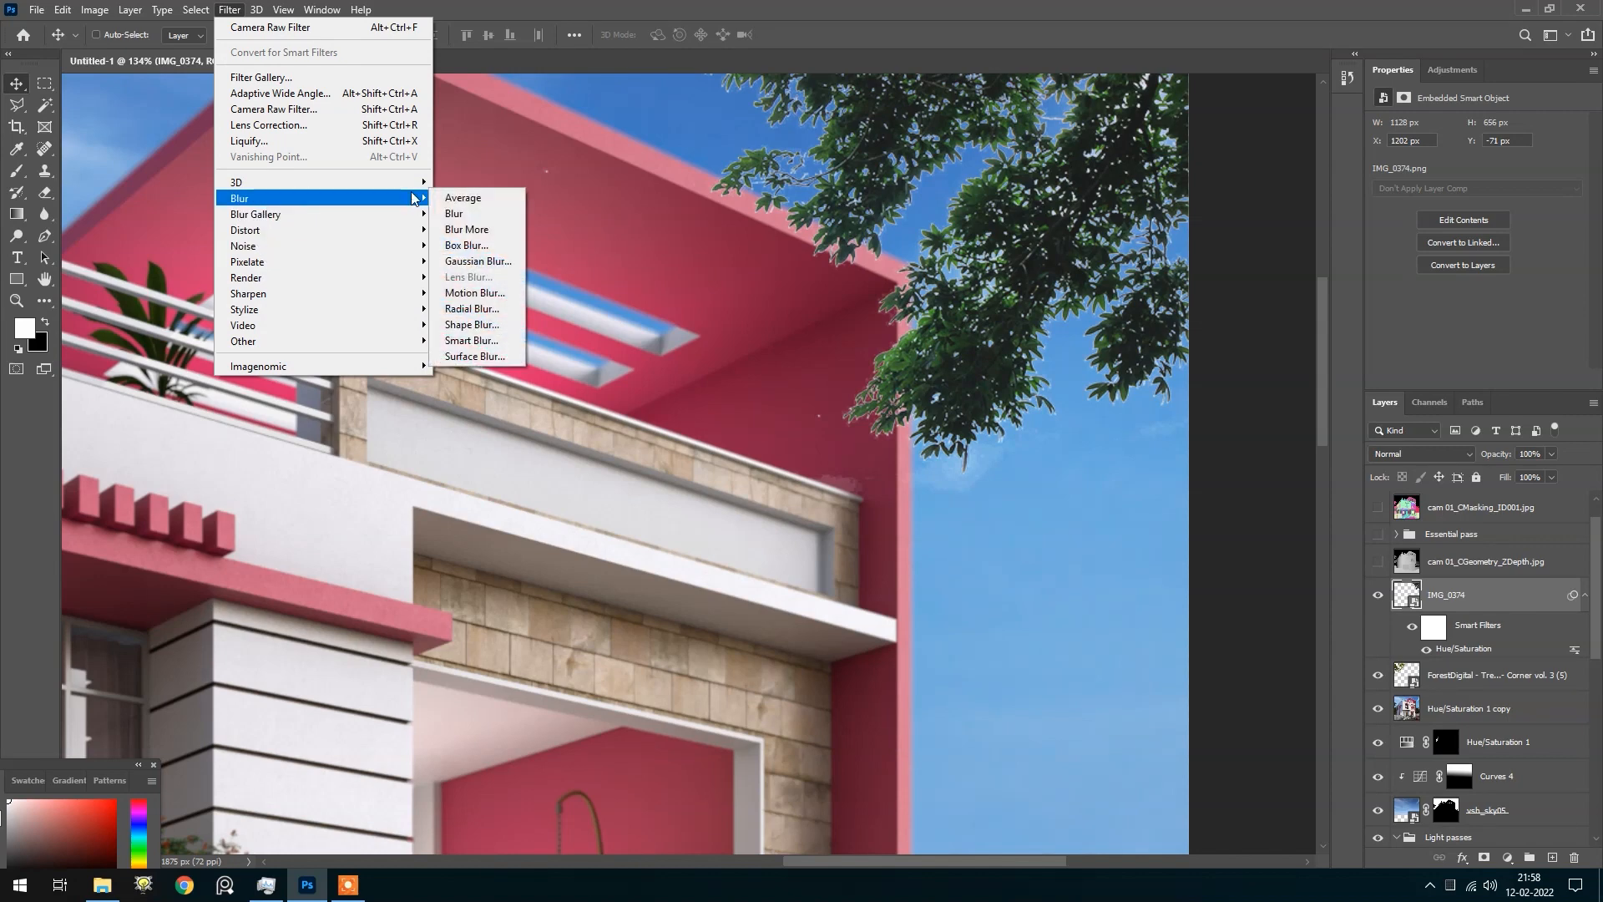
click(476, 261)
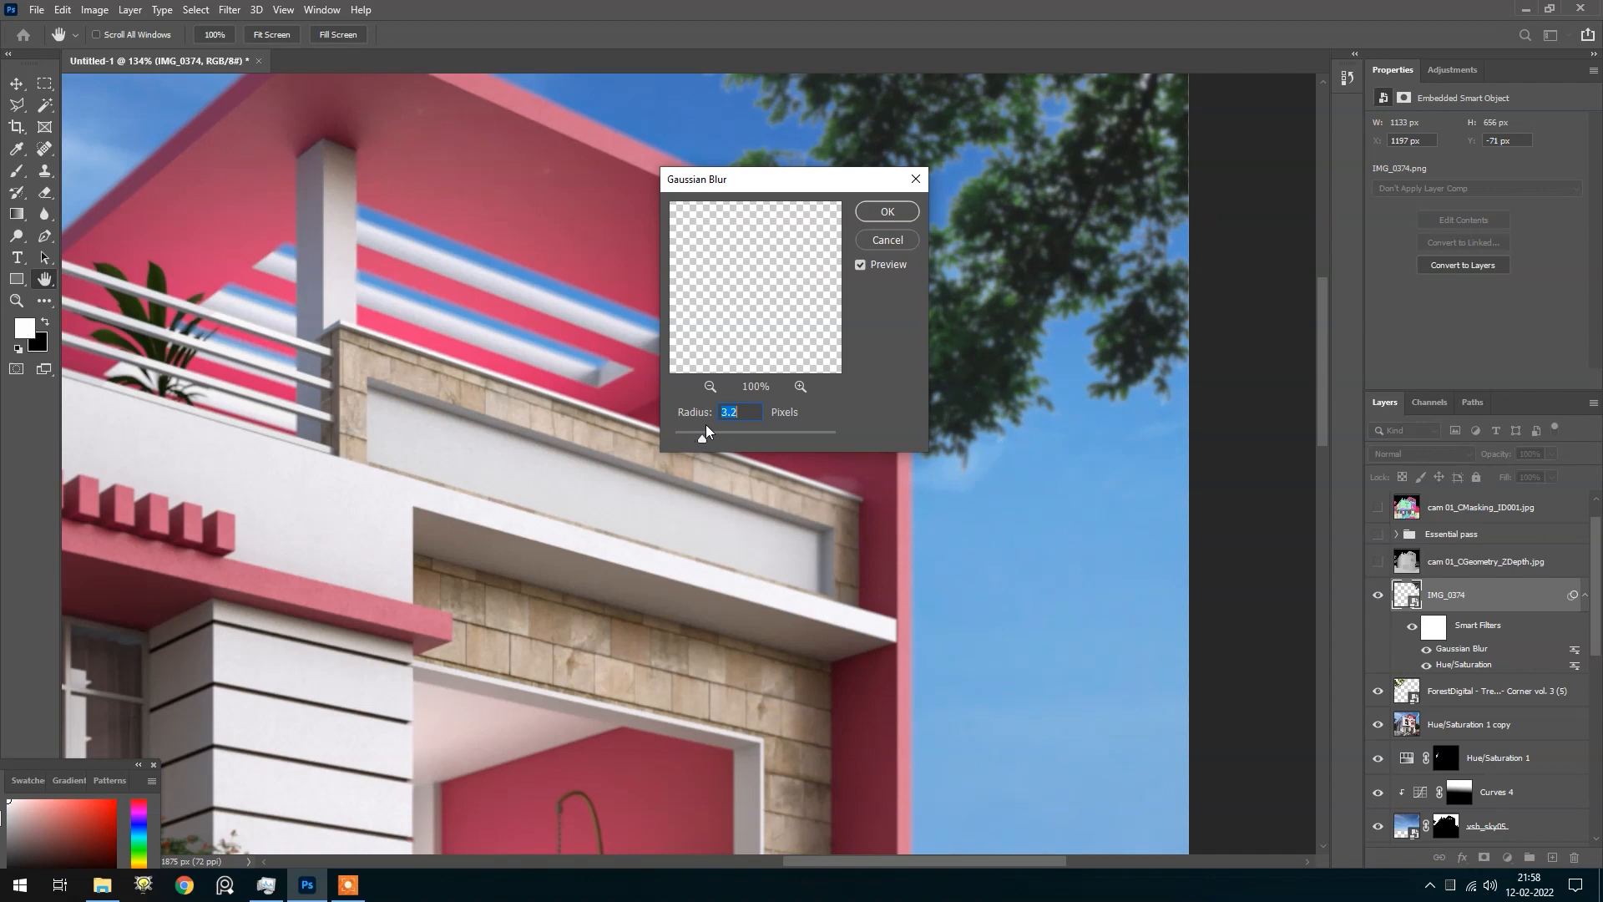
drag(705, 424, 707, 423)
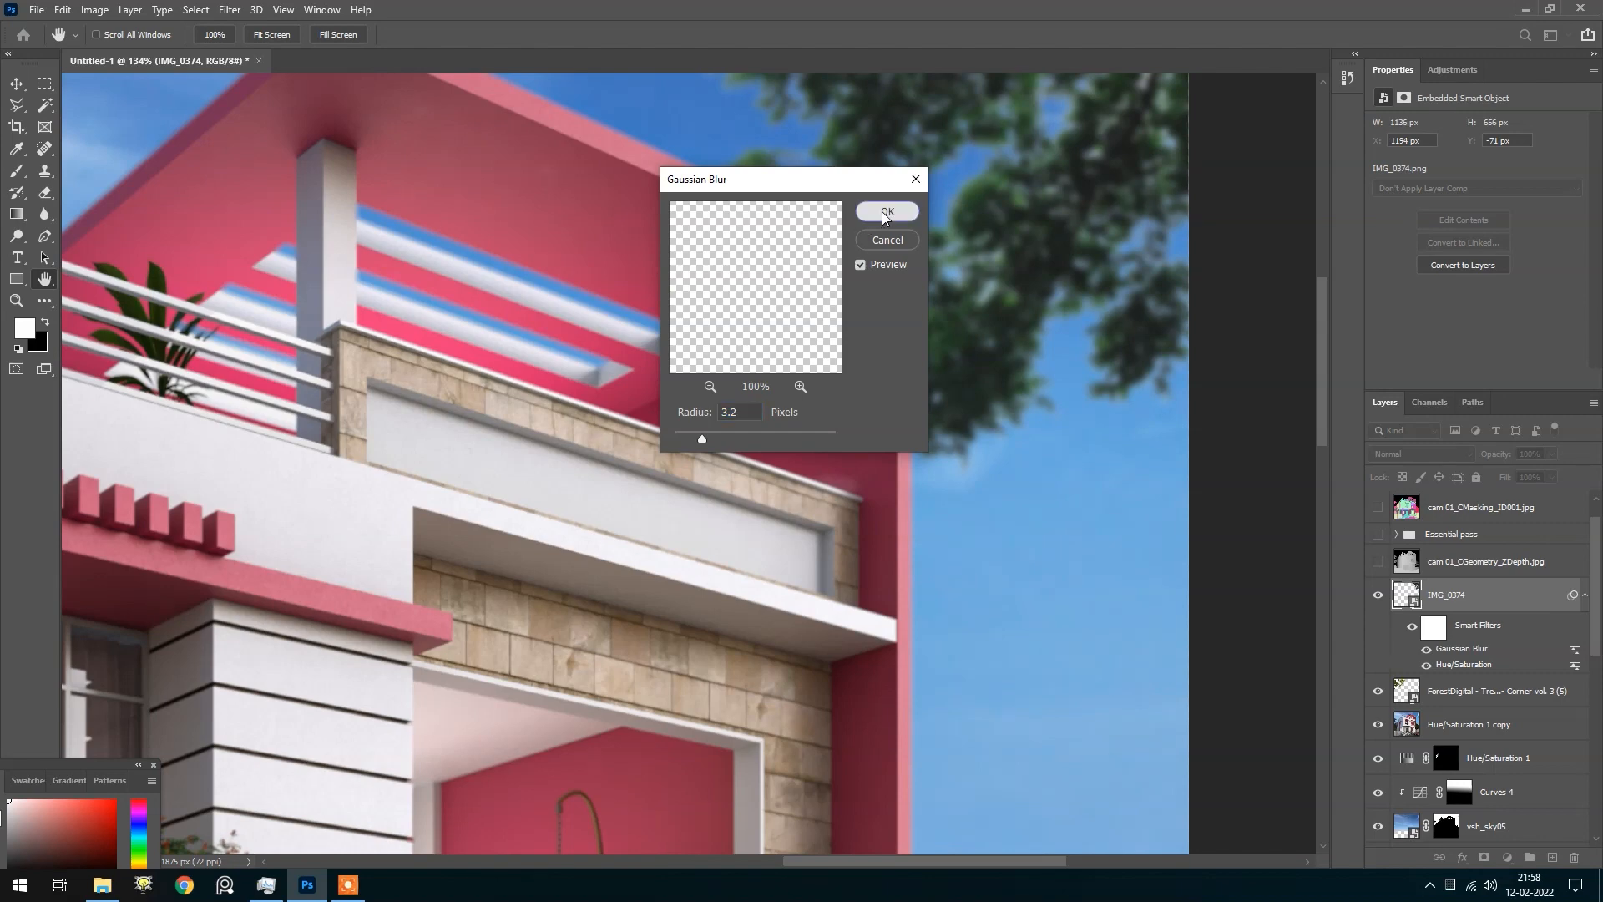
click(887, 212)
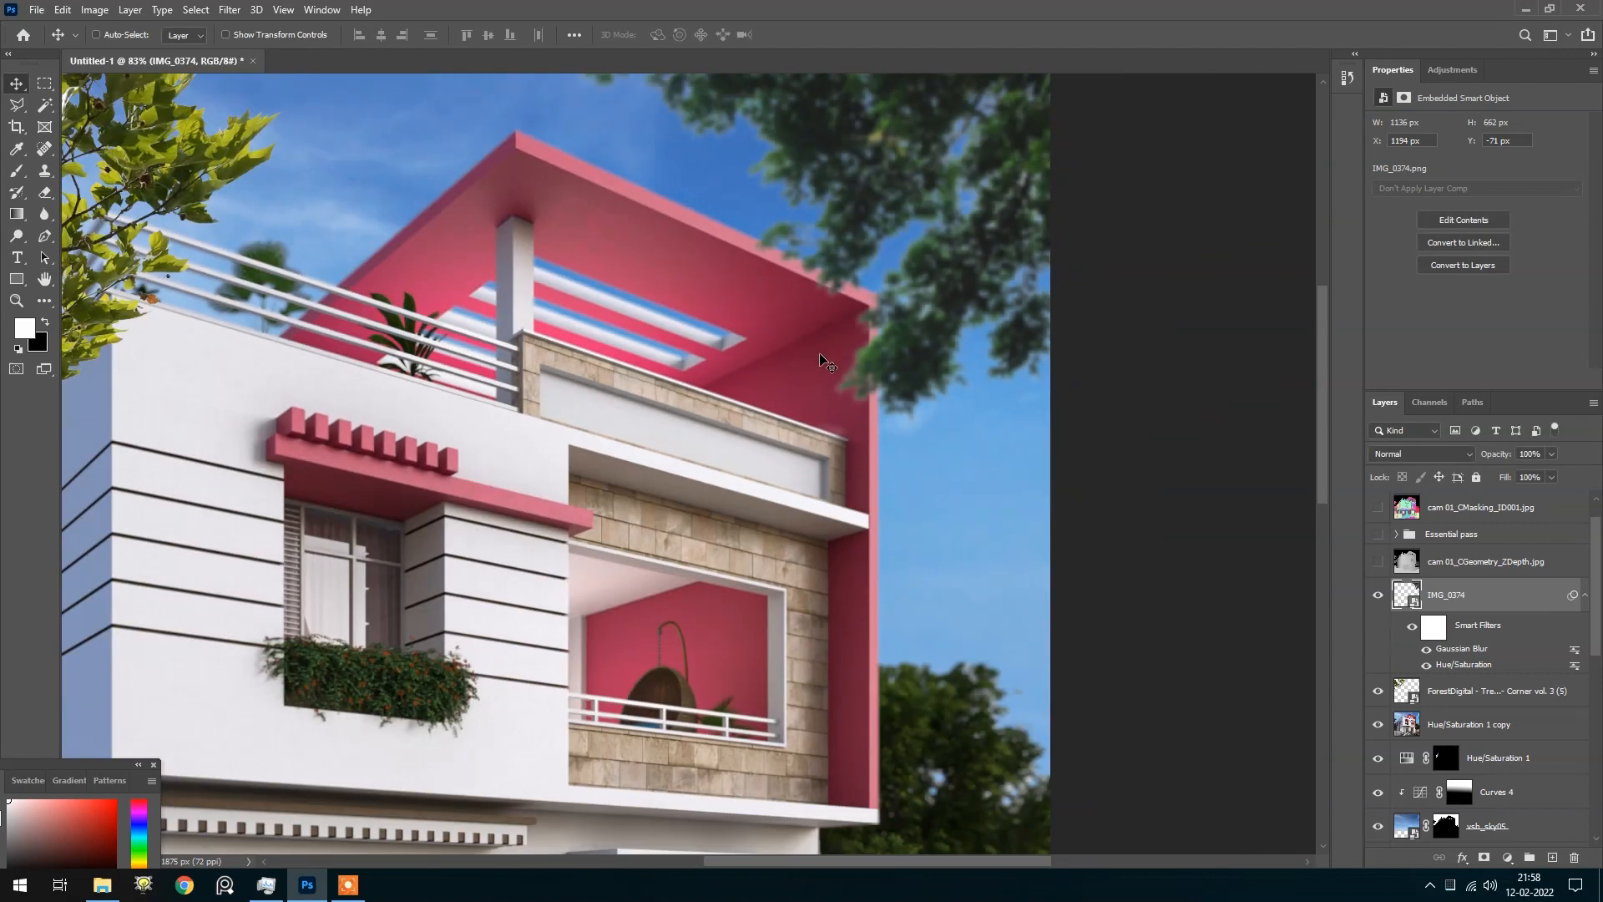
scroll(822, 359, down, 5)
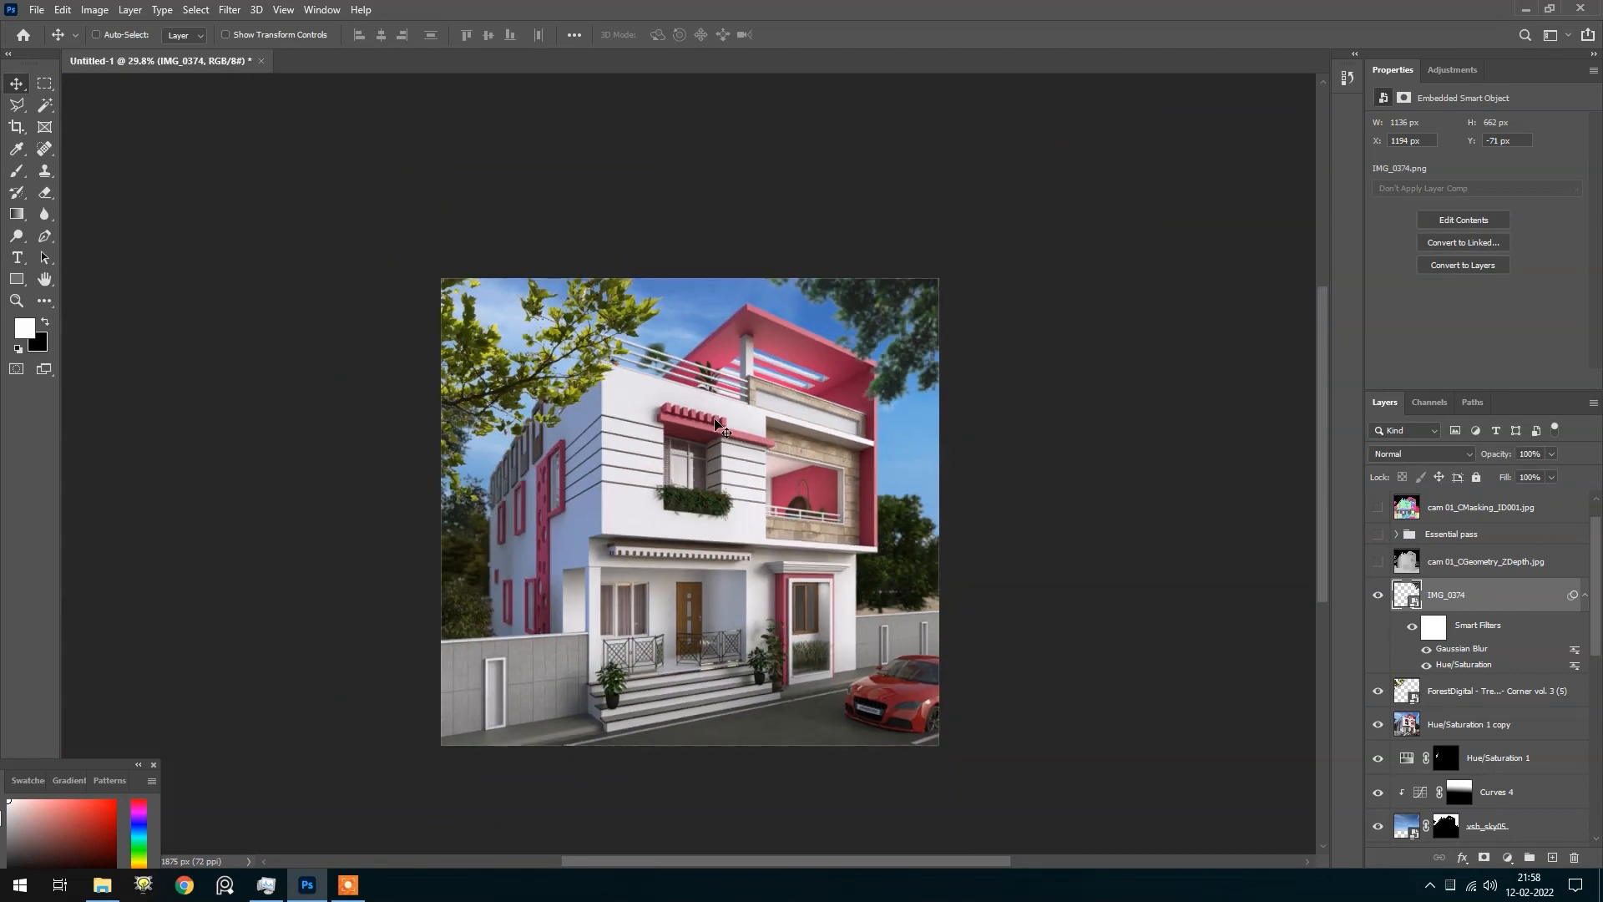
scroll(526, 410, up, 2)
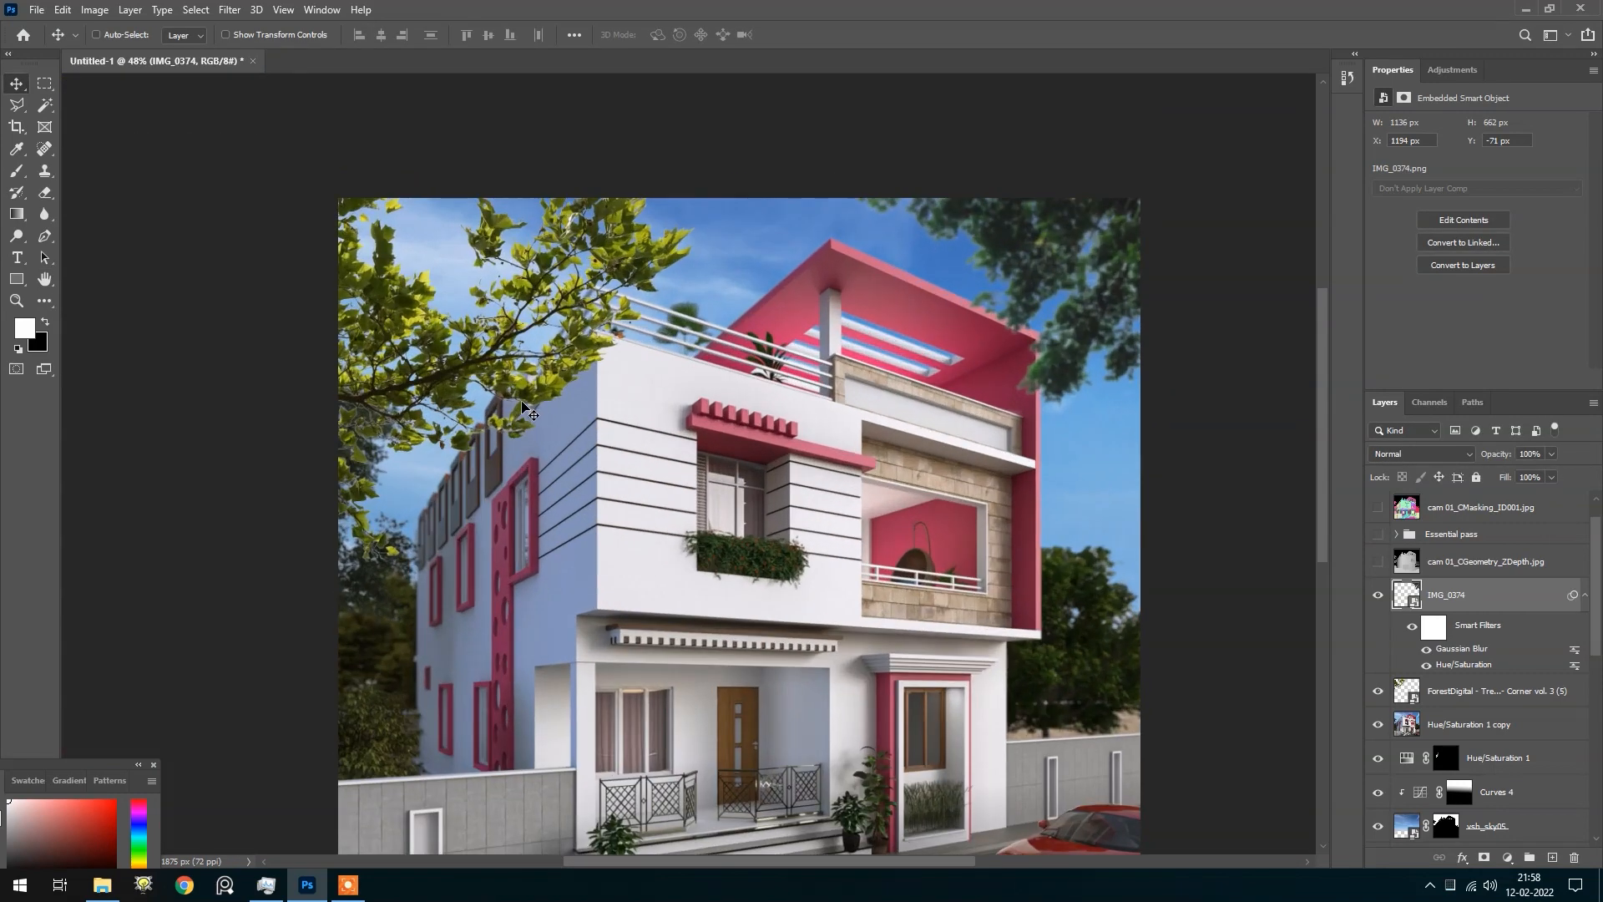
Darken the yellow-green ForestDigital branch with Hue/Saturation on Yellows: Hue +14, Saturation -20, Lightness -45
click(1410, 688)
scroll(531, 367, up, 2)
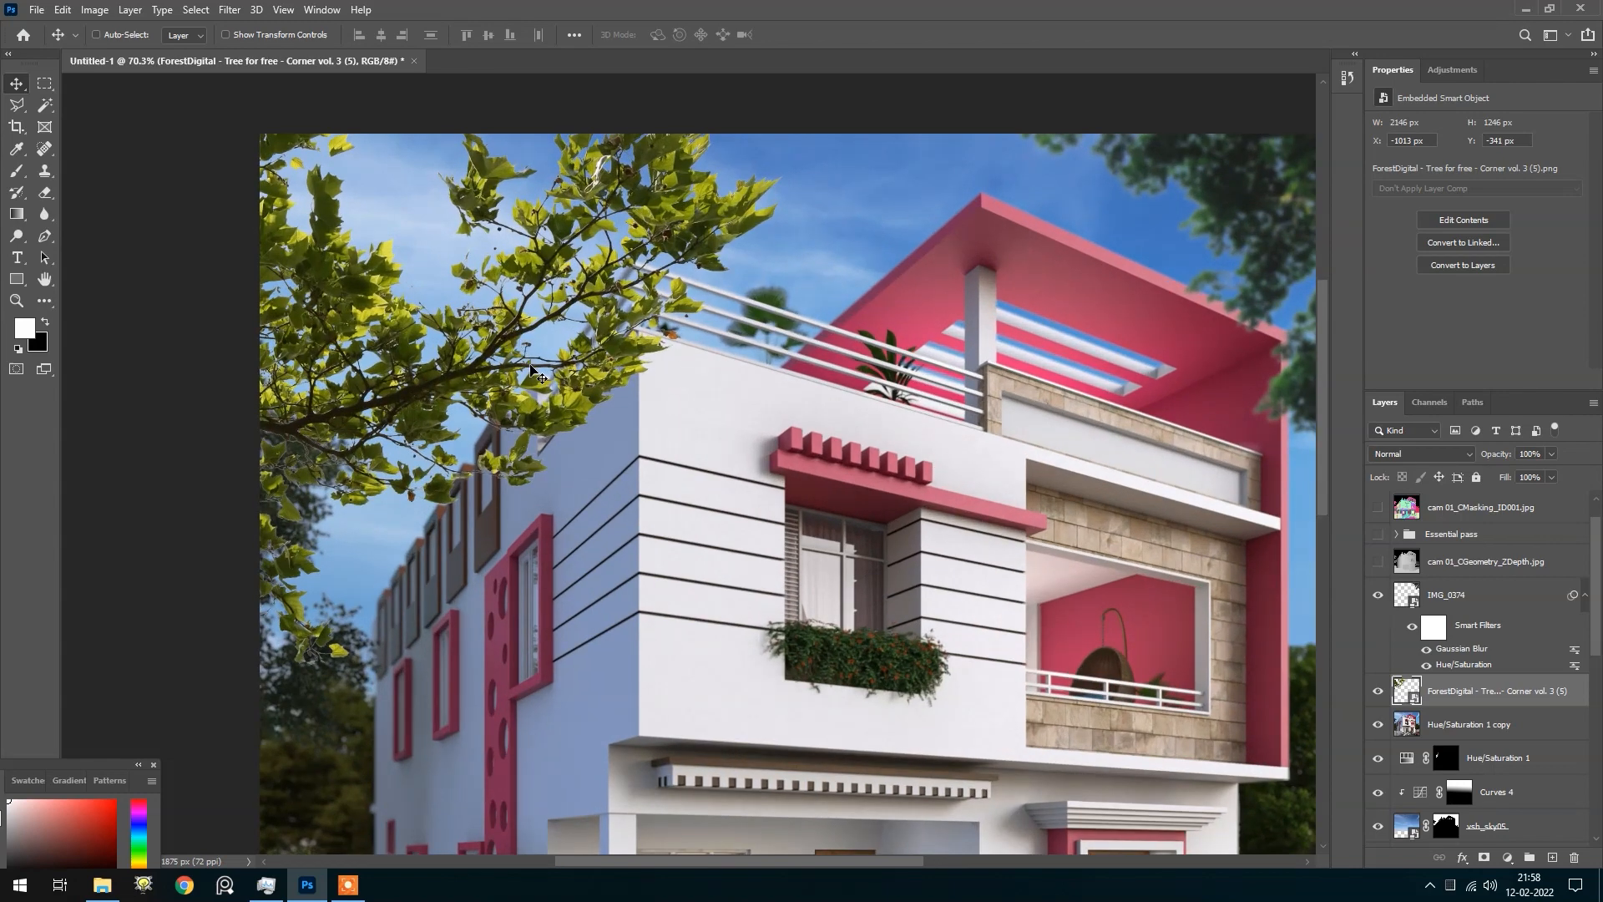
key(ctrl+u)
drag(1187, 210, 1318, 253)
click(1335, 317)
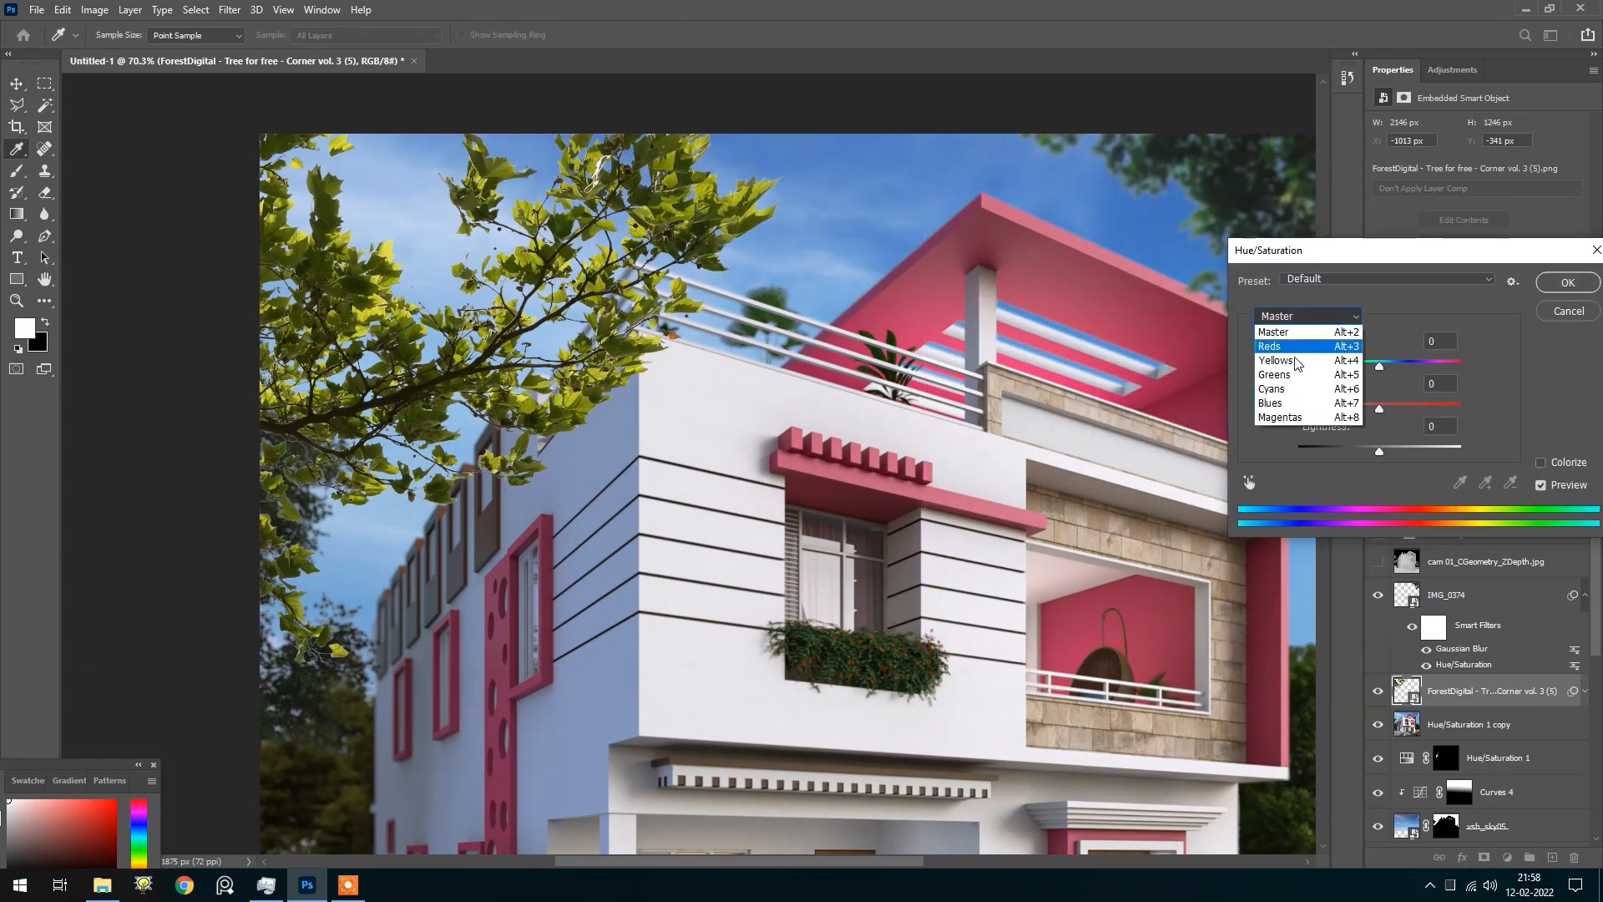
click(1290, 366)
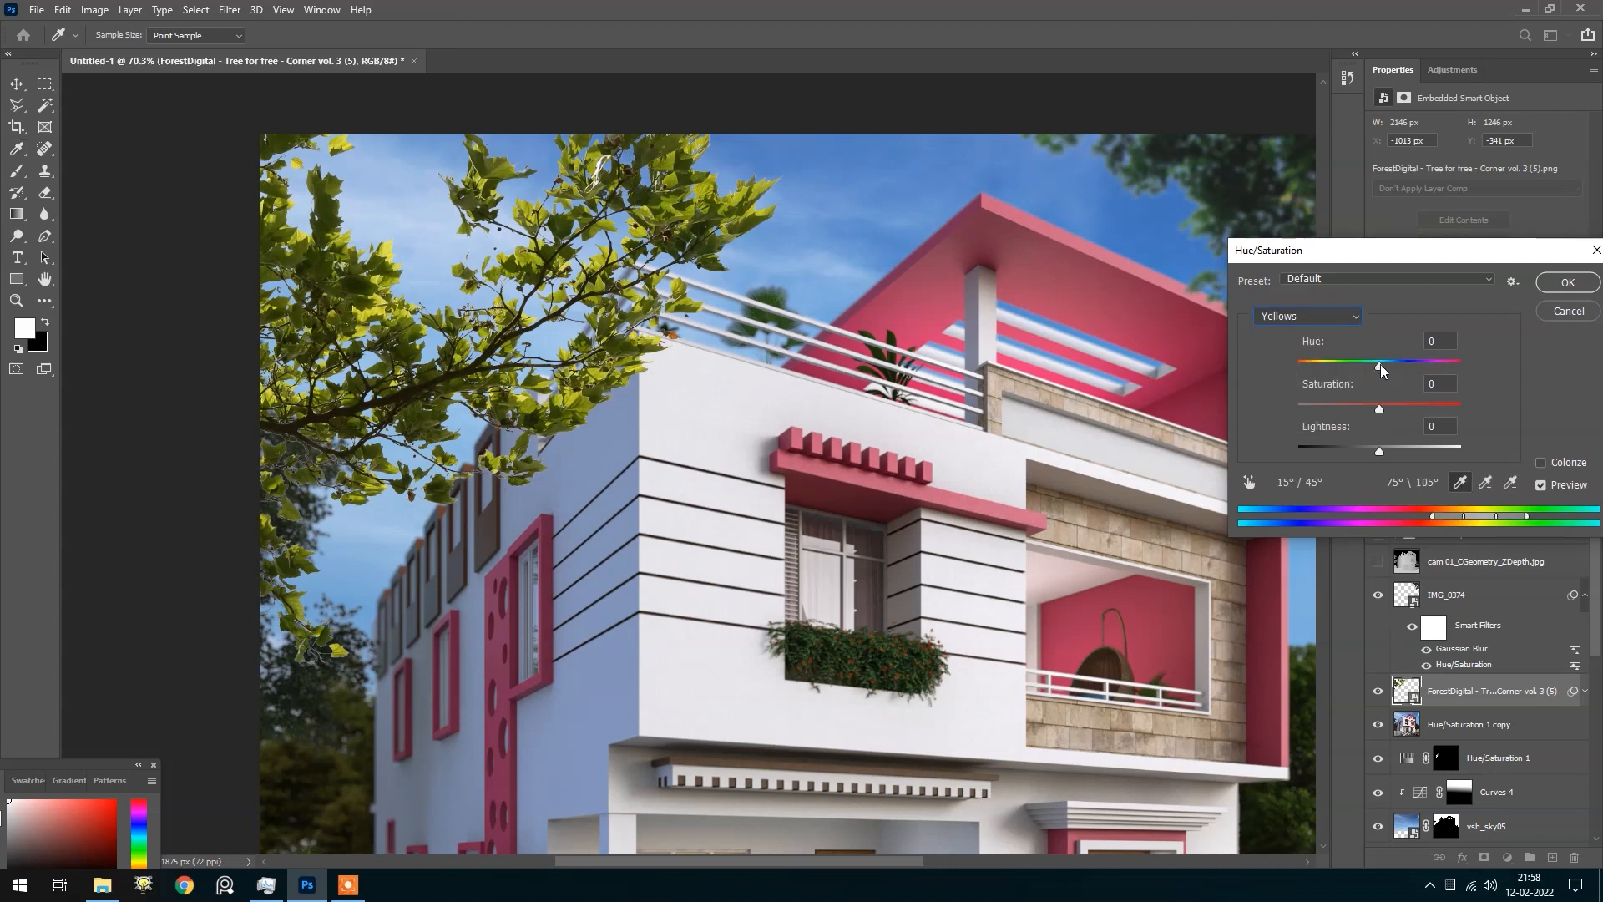
drag(1380, 364, 1391, 361)
drag(1380, 450, 1364, 410)
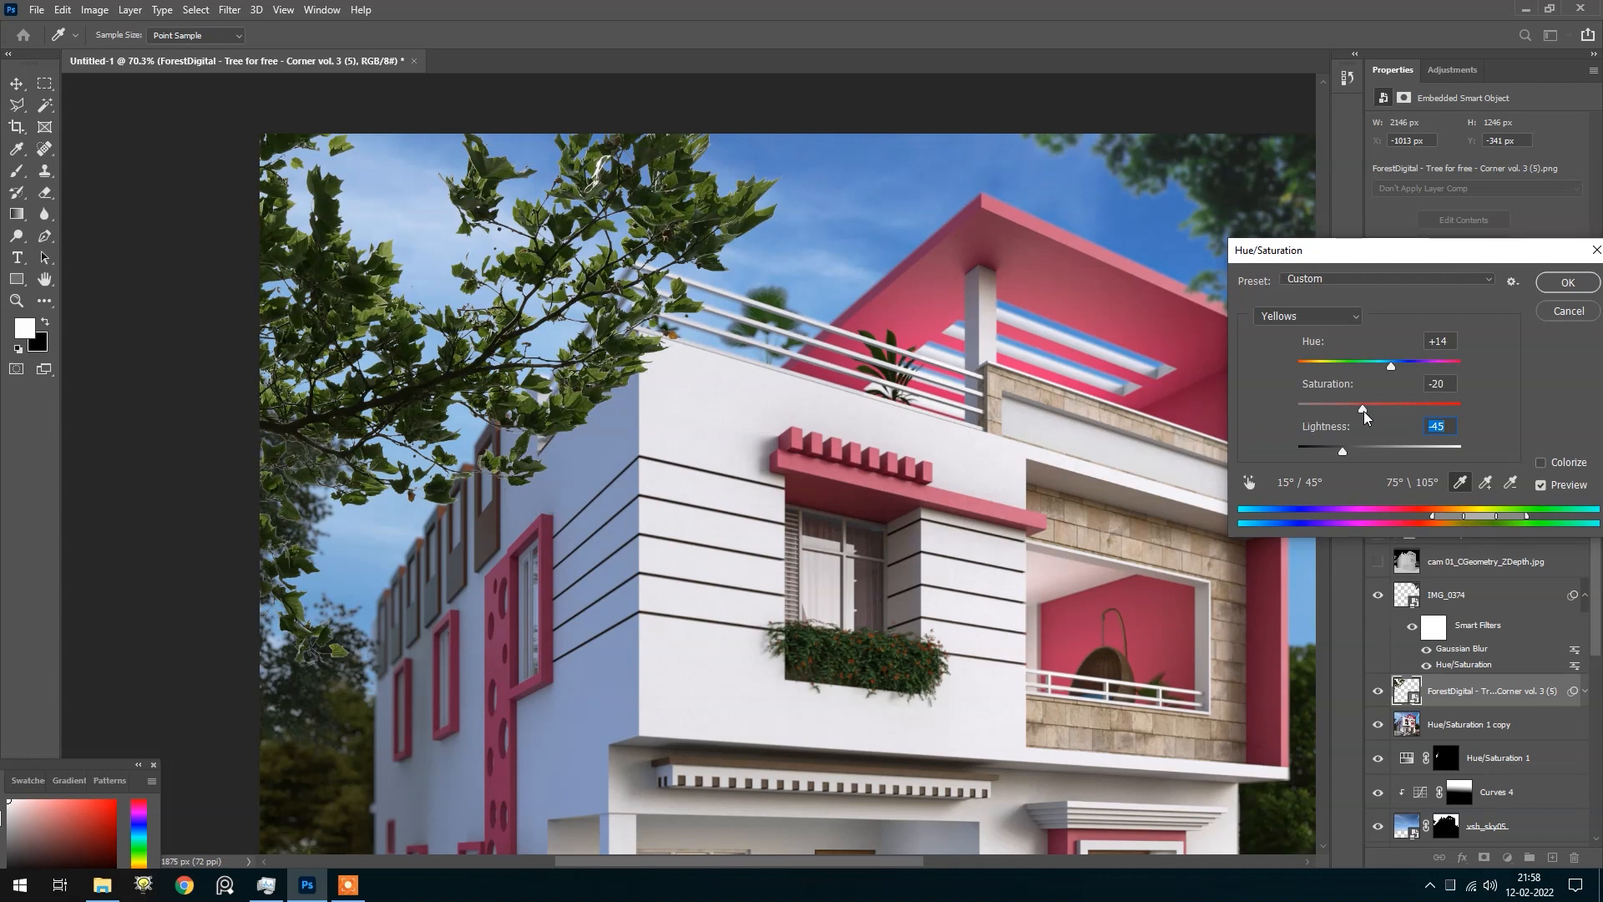
click(1567, 283)
key(v)
Move the ForestDigital branch further toward the render's upper-left corner, to about X -1095 px, Y -407 px
scroll(273, 288, down, 5)
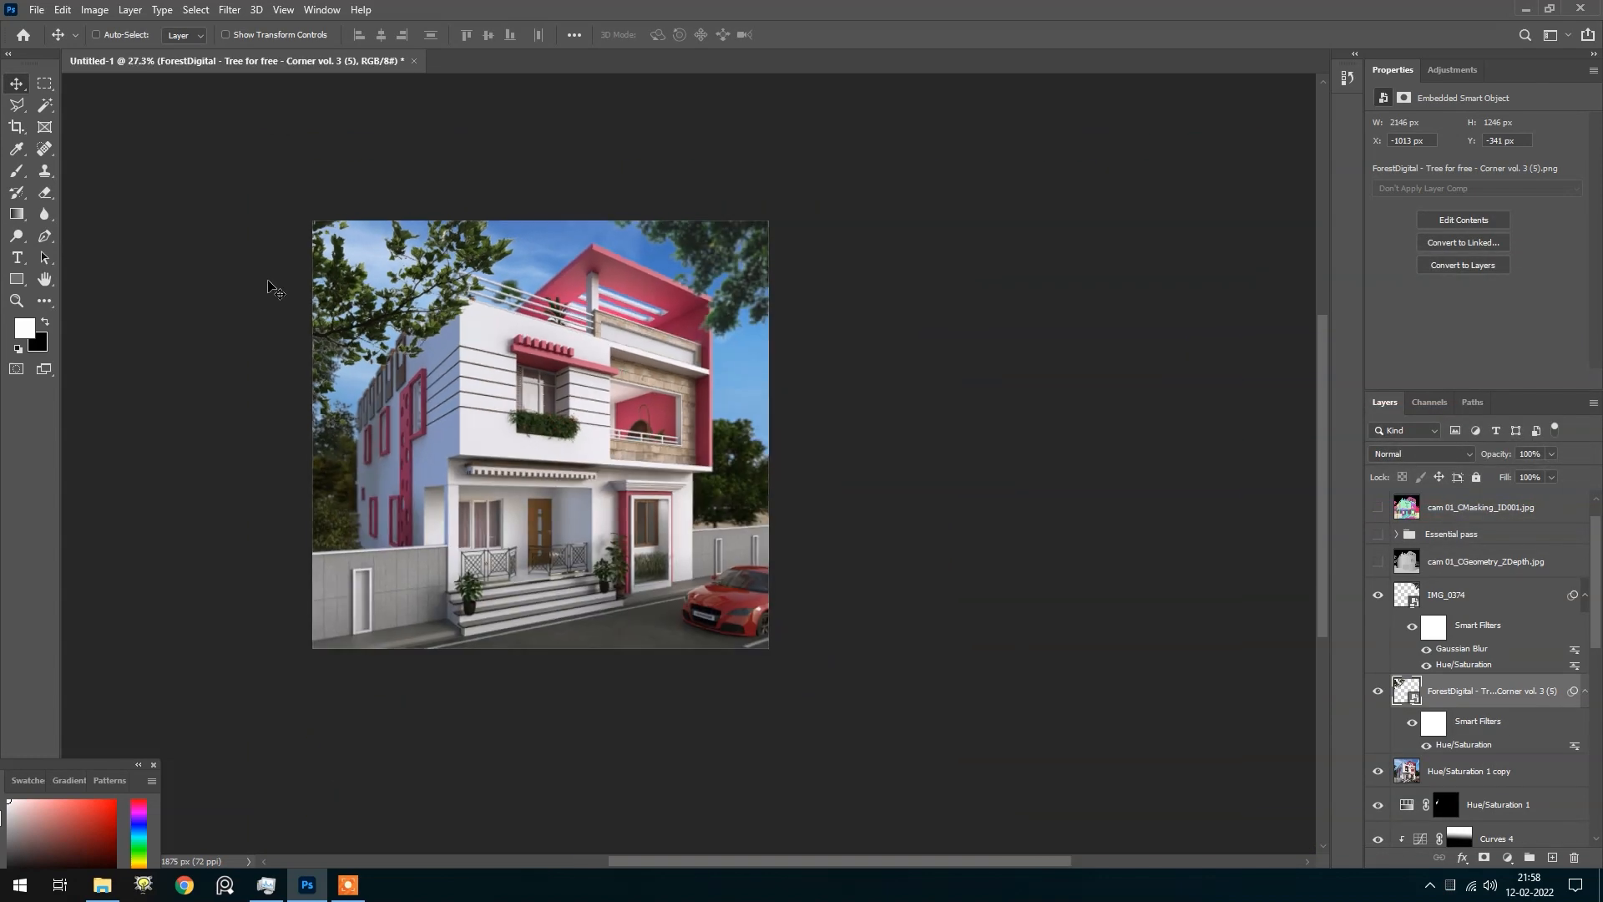
scroll(334, 308, up, 2)
drag(388, 348, 427, 293)
scroll(514, 343, up, 1)
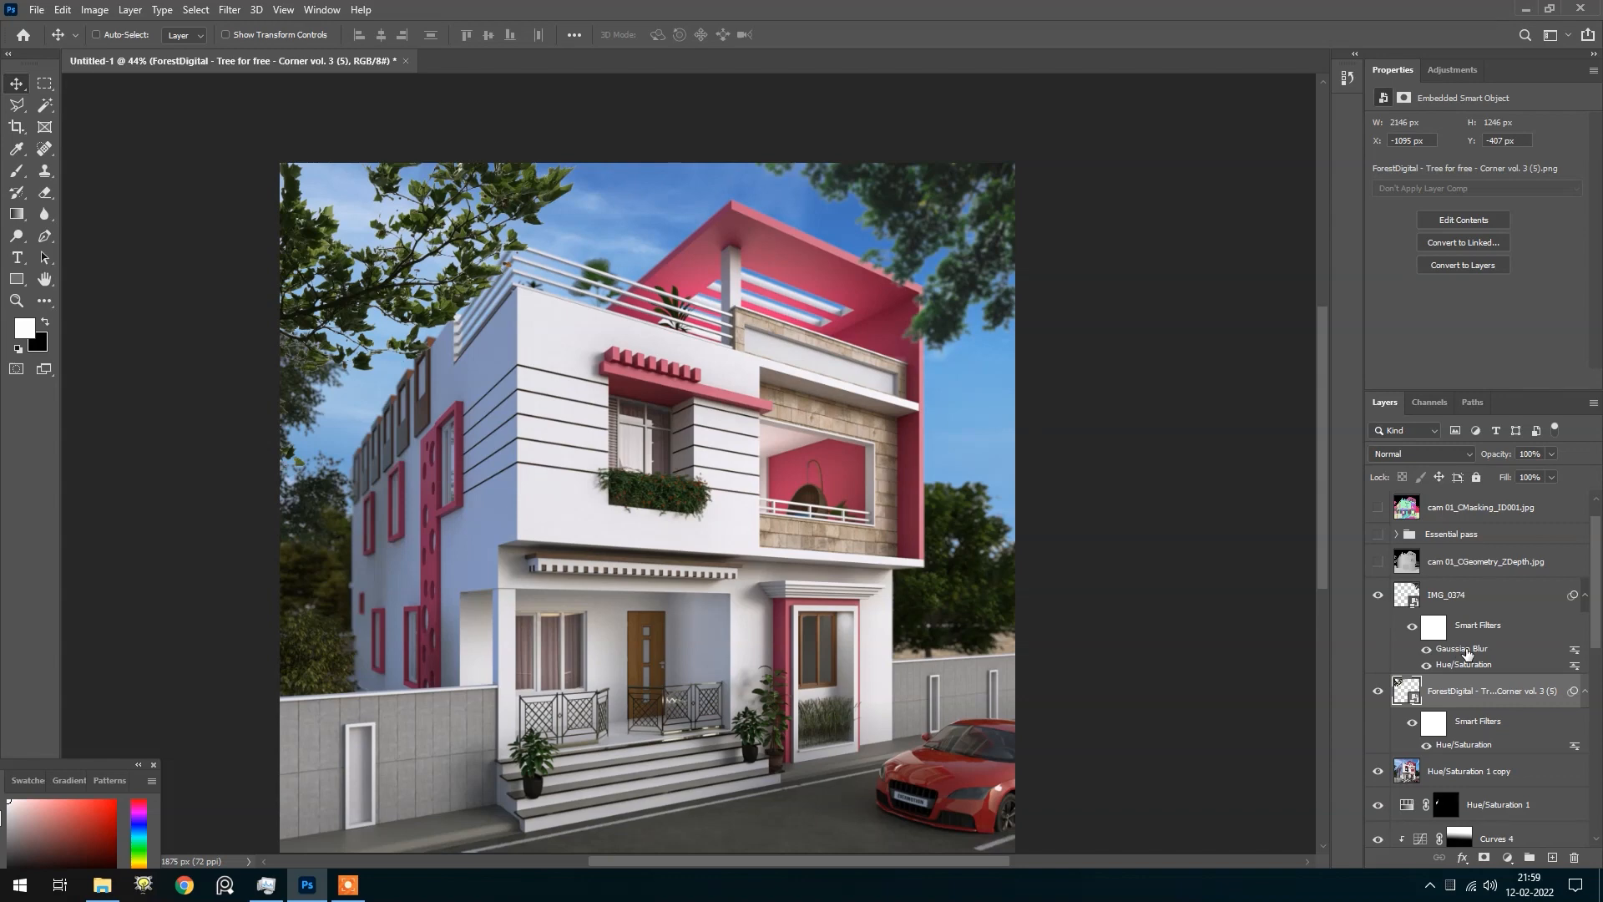
Copy the Gaussian Blur smart filter from the IMG_0374 layer to the ForestDigital branch layer
drag(1467, 652, 1494, 692)
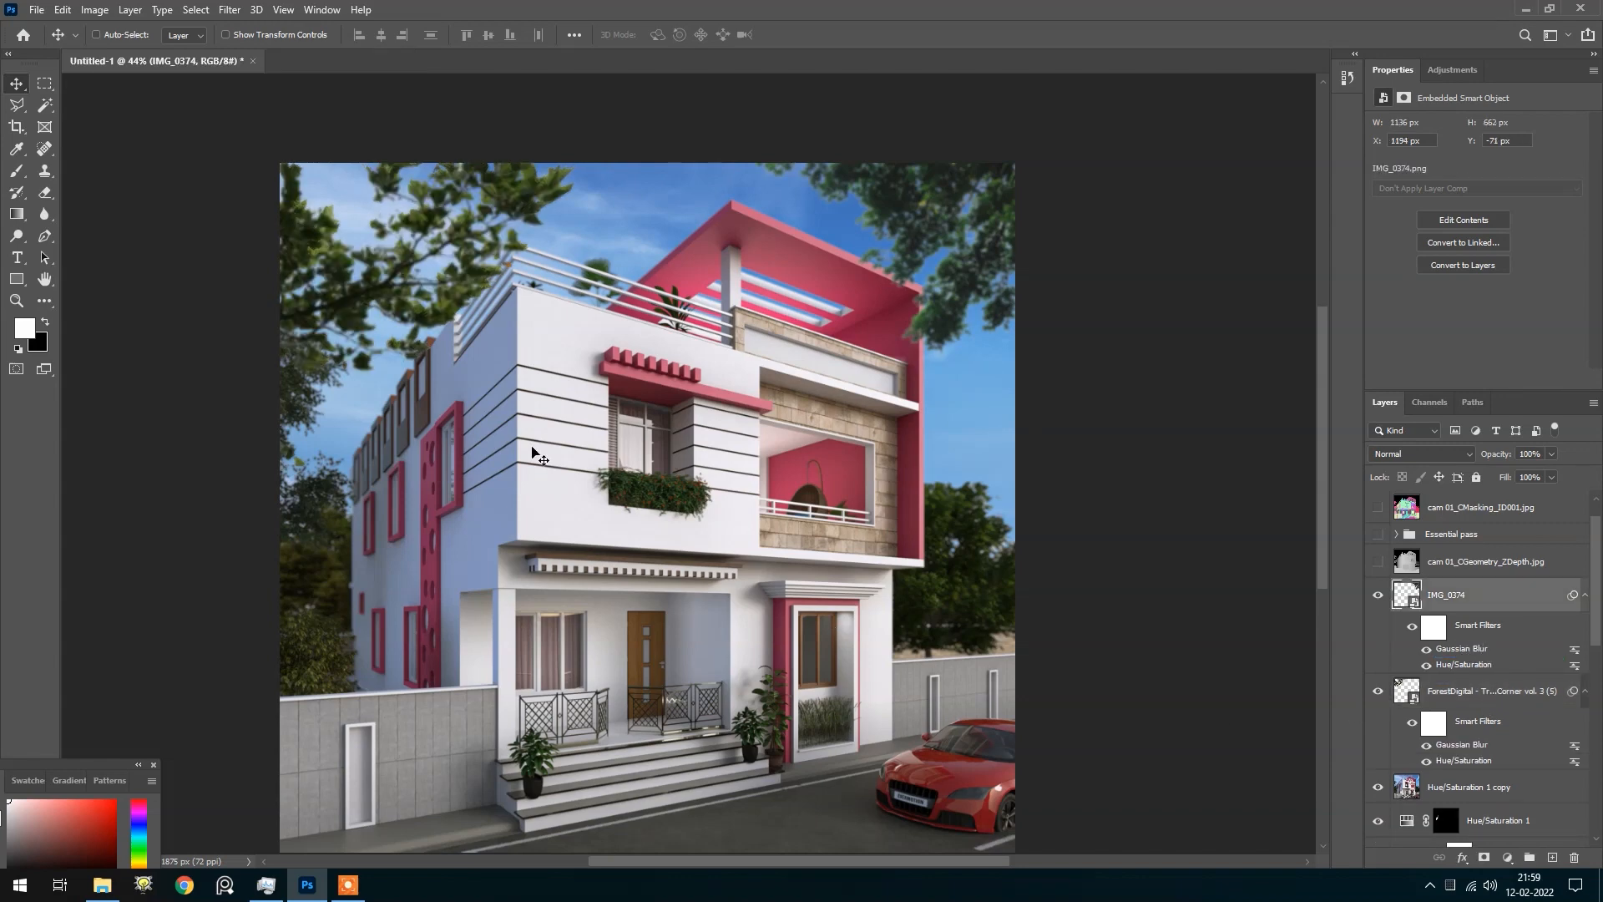
scroll(524, 443, down, 3)
scroll(451, 357, up, 3)
scroll(414, 319, up, 2)
Shift the blurred ForestDigital branch slightly further out of the frame, to about X -1122 px, Y -429 px
drag(414, 316, 420, 312)
click(1472, 695)
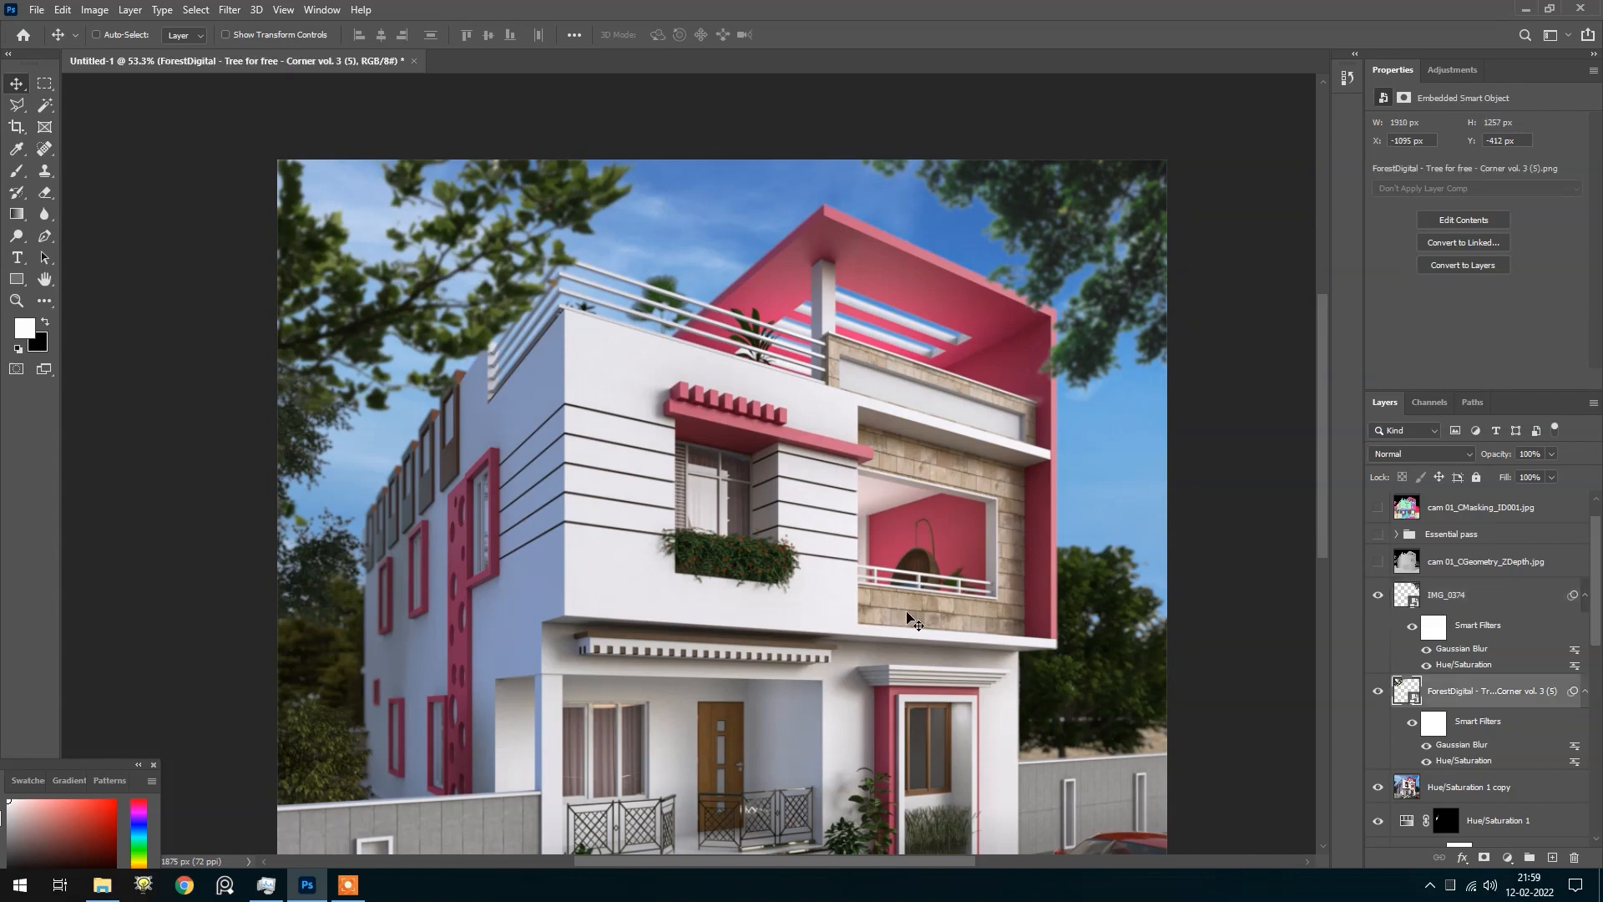
drag(506, 375, 519, 385)
Examine the overall composition with both blurred branches and review the layer stack
scroll(484, 518, down, 2)
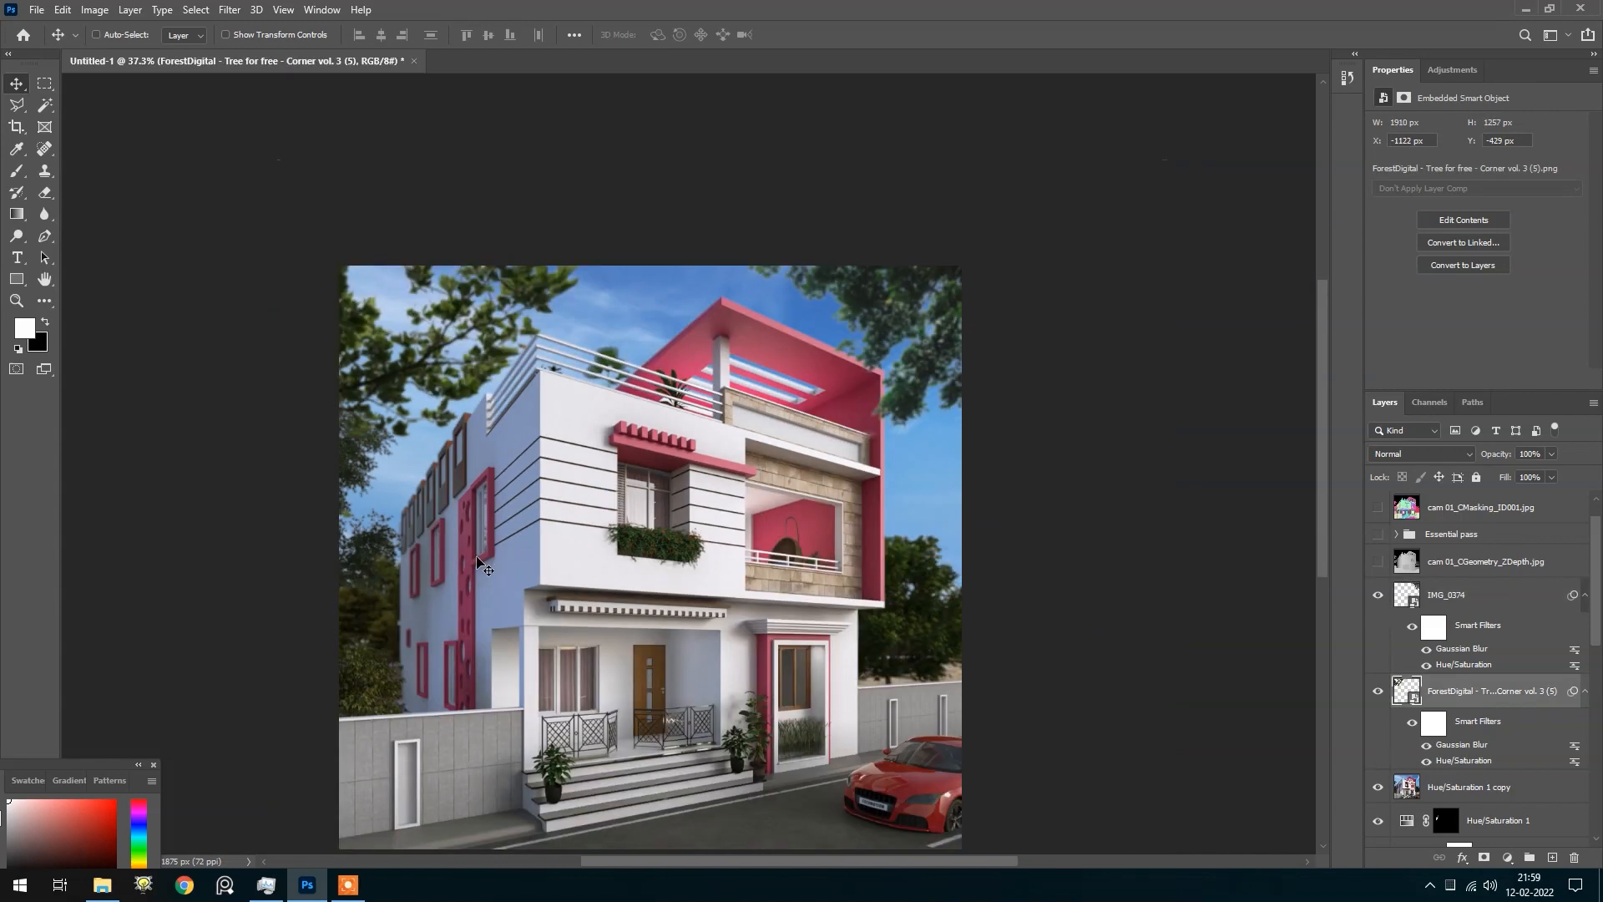
scroll(635, 693, down, 1)
scroll(639, 694, up, 1)
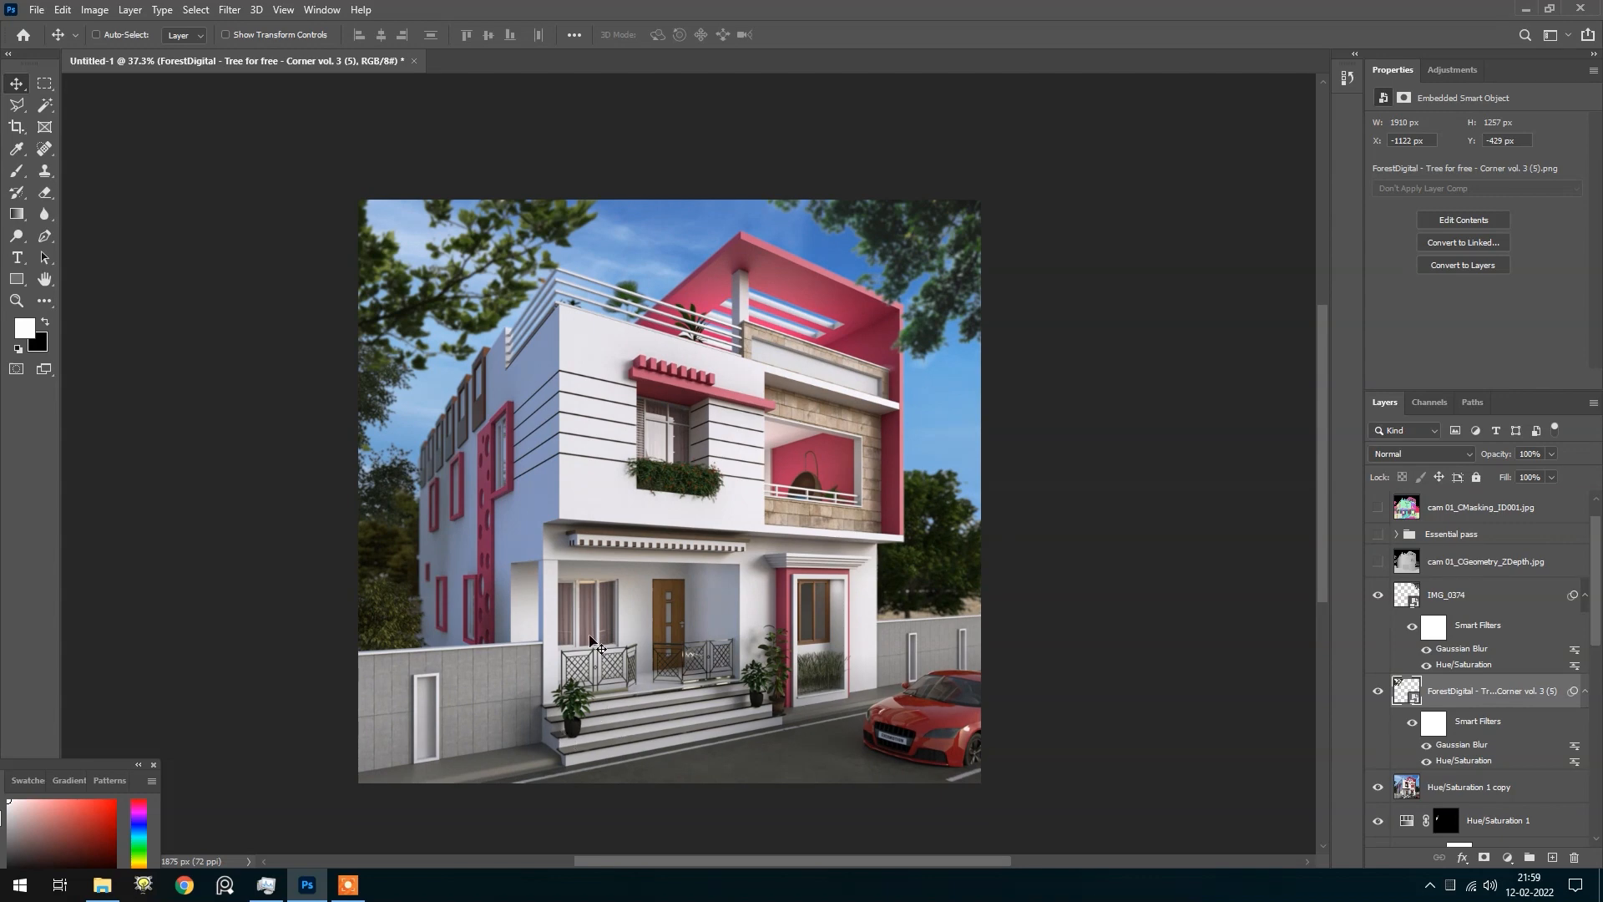
scroll(751, 627, down, 1)
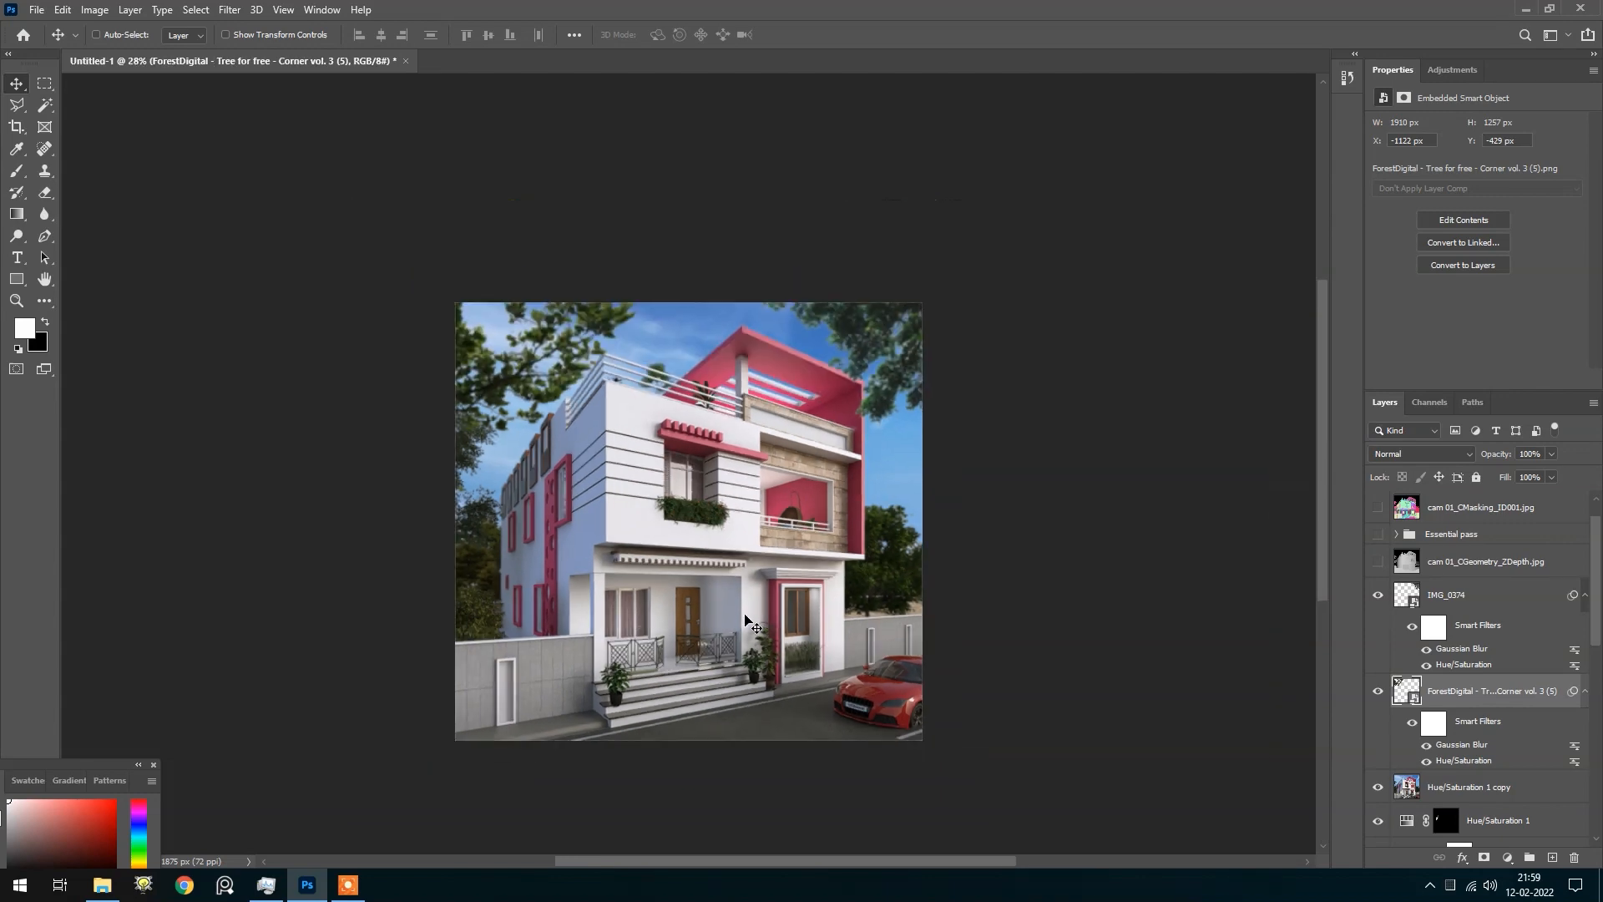
scroll(749, 628, up, 1)
scroll(505, 659, down, 1)
scroll(1454, 612, up, 1)
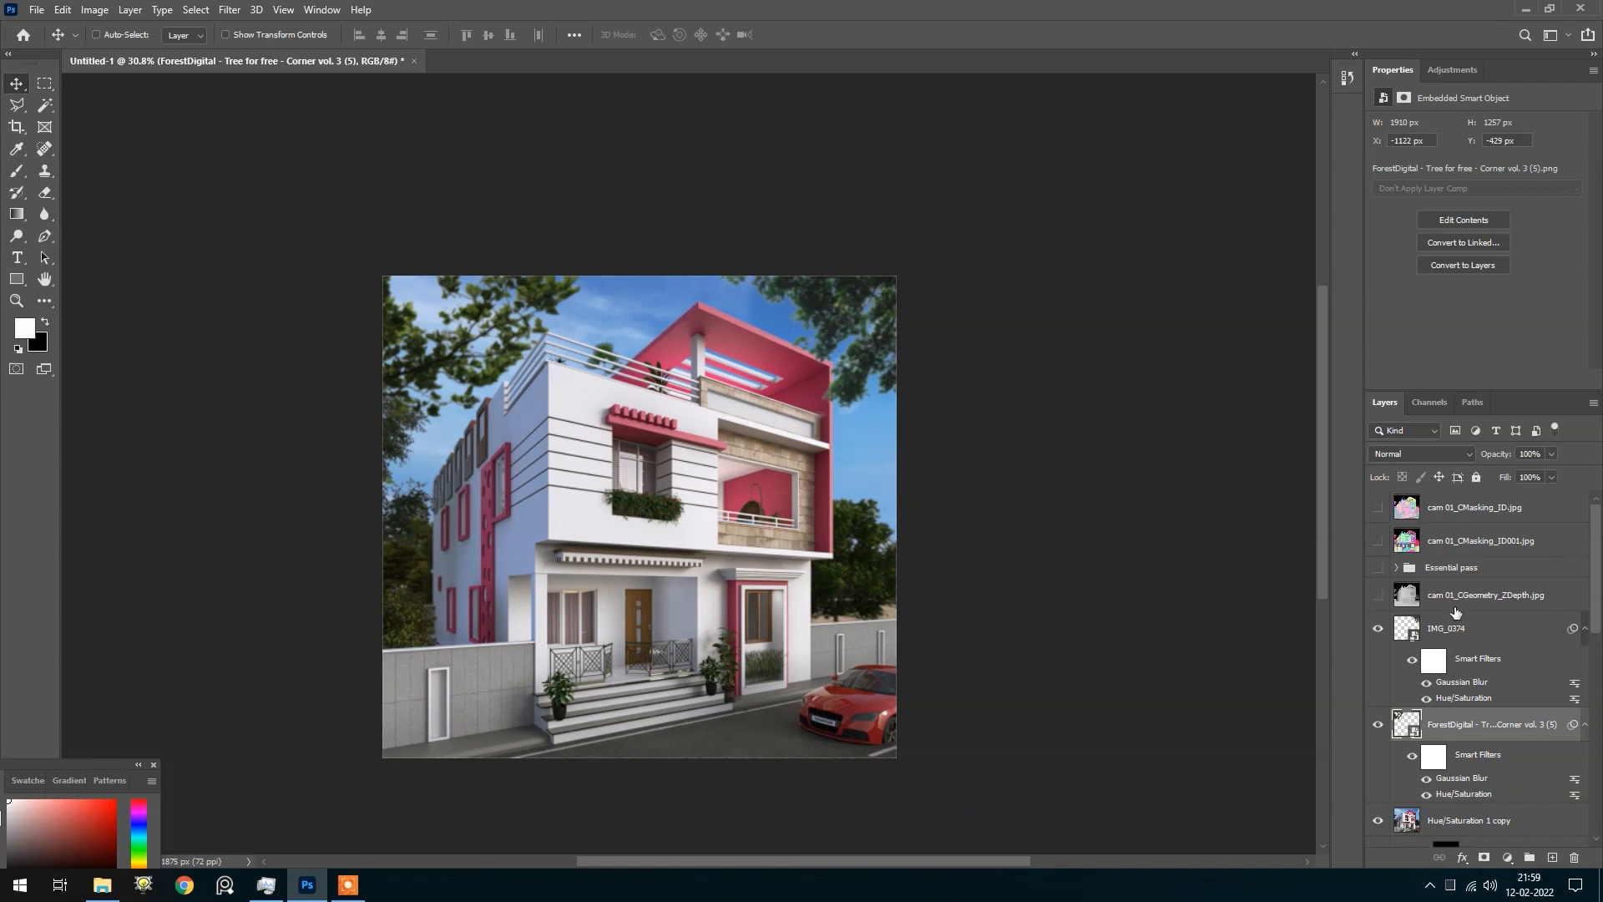
scroll(620, 512, up, 1)
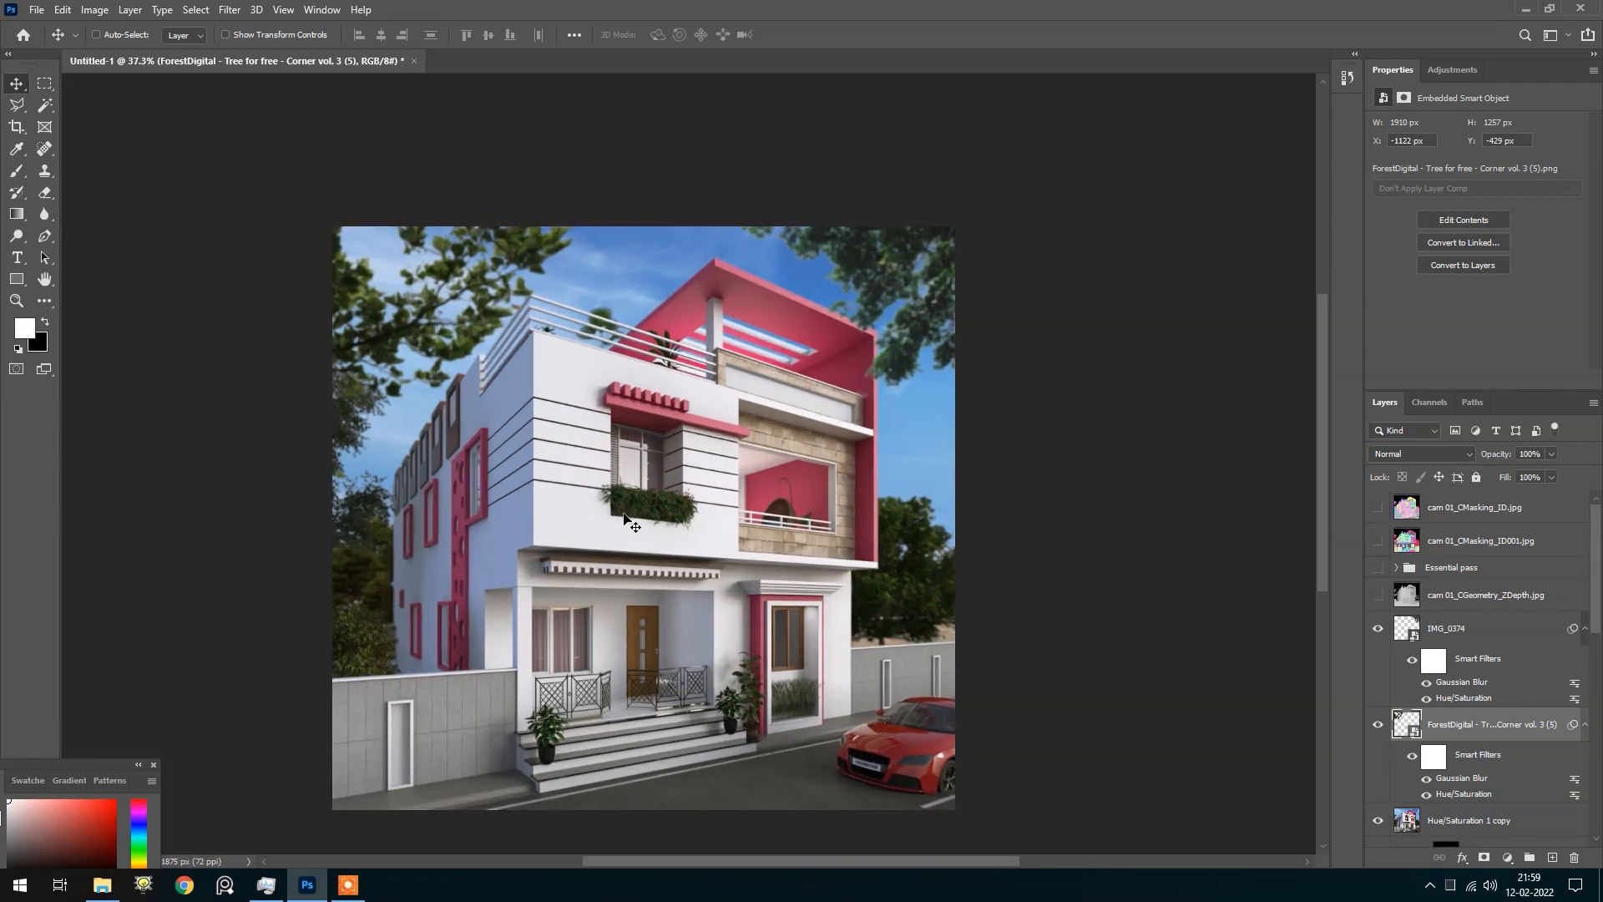
scroll(1490, 753, down, 5)
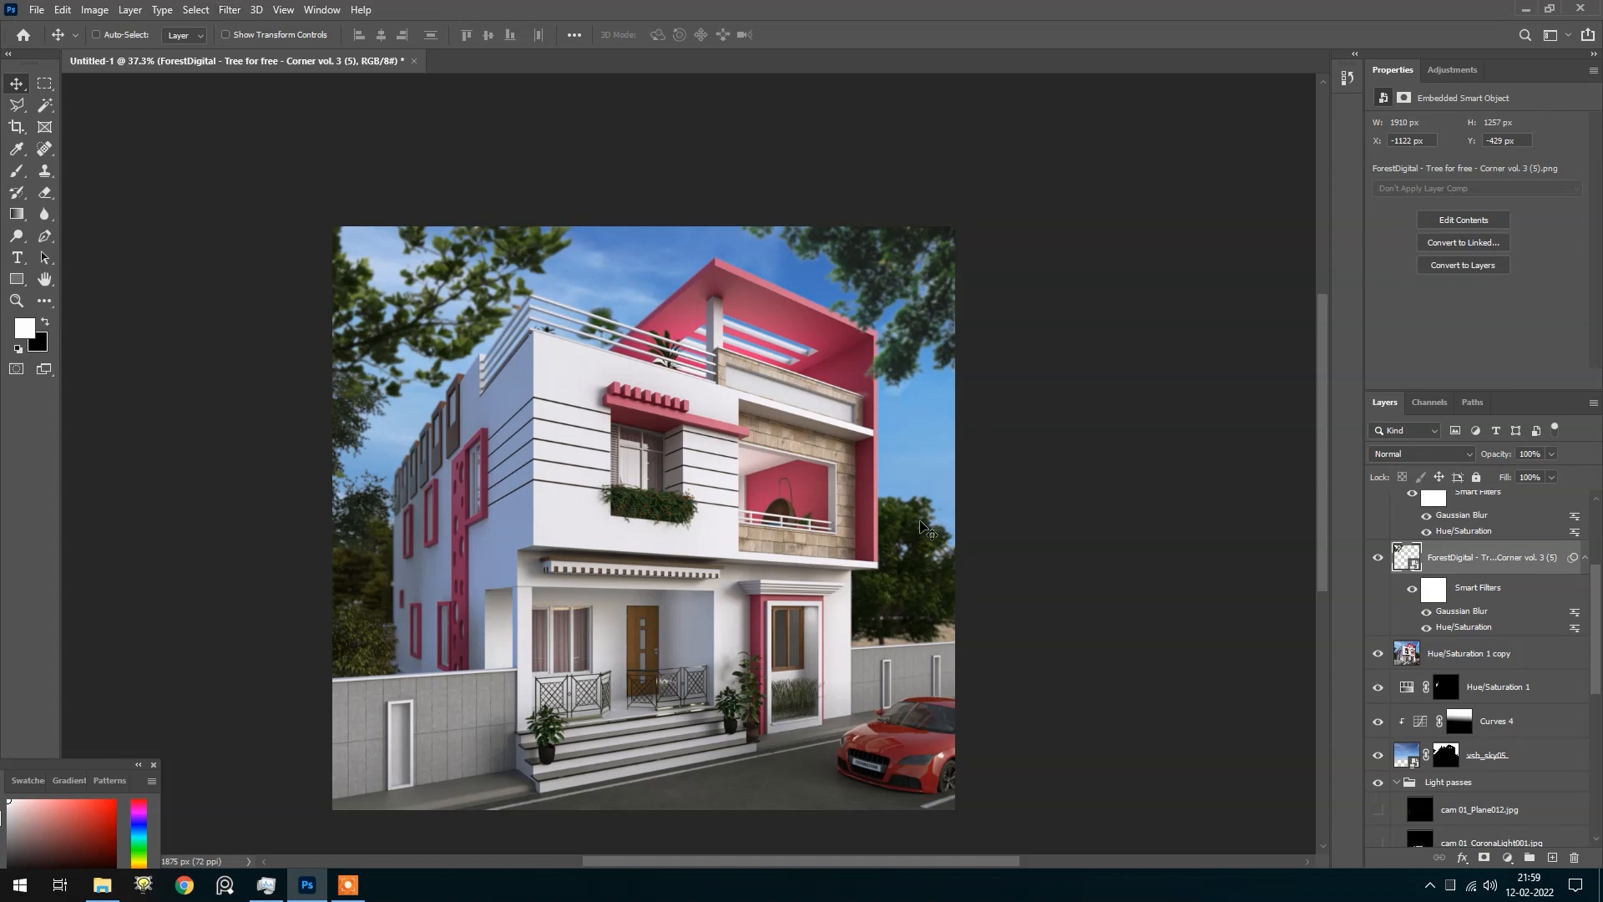
scroll(1500, 561, up, 5)
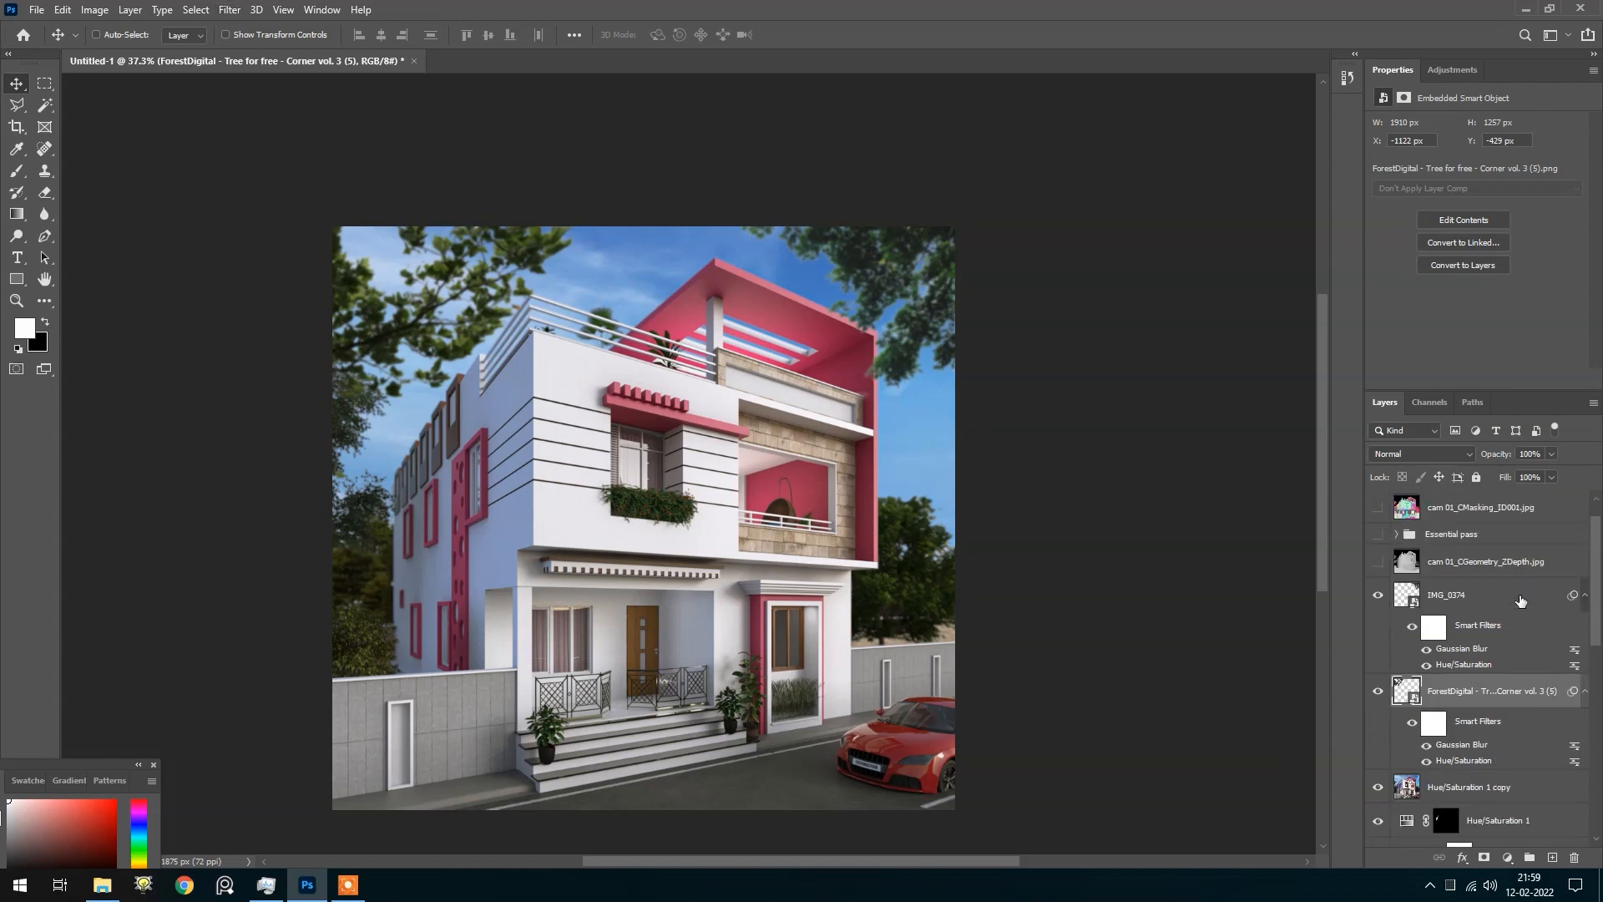
Draw an ellipse shape of about 1632 × 1730 px around the house with the Ellipse tool
click(14, 279)
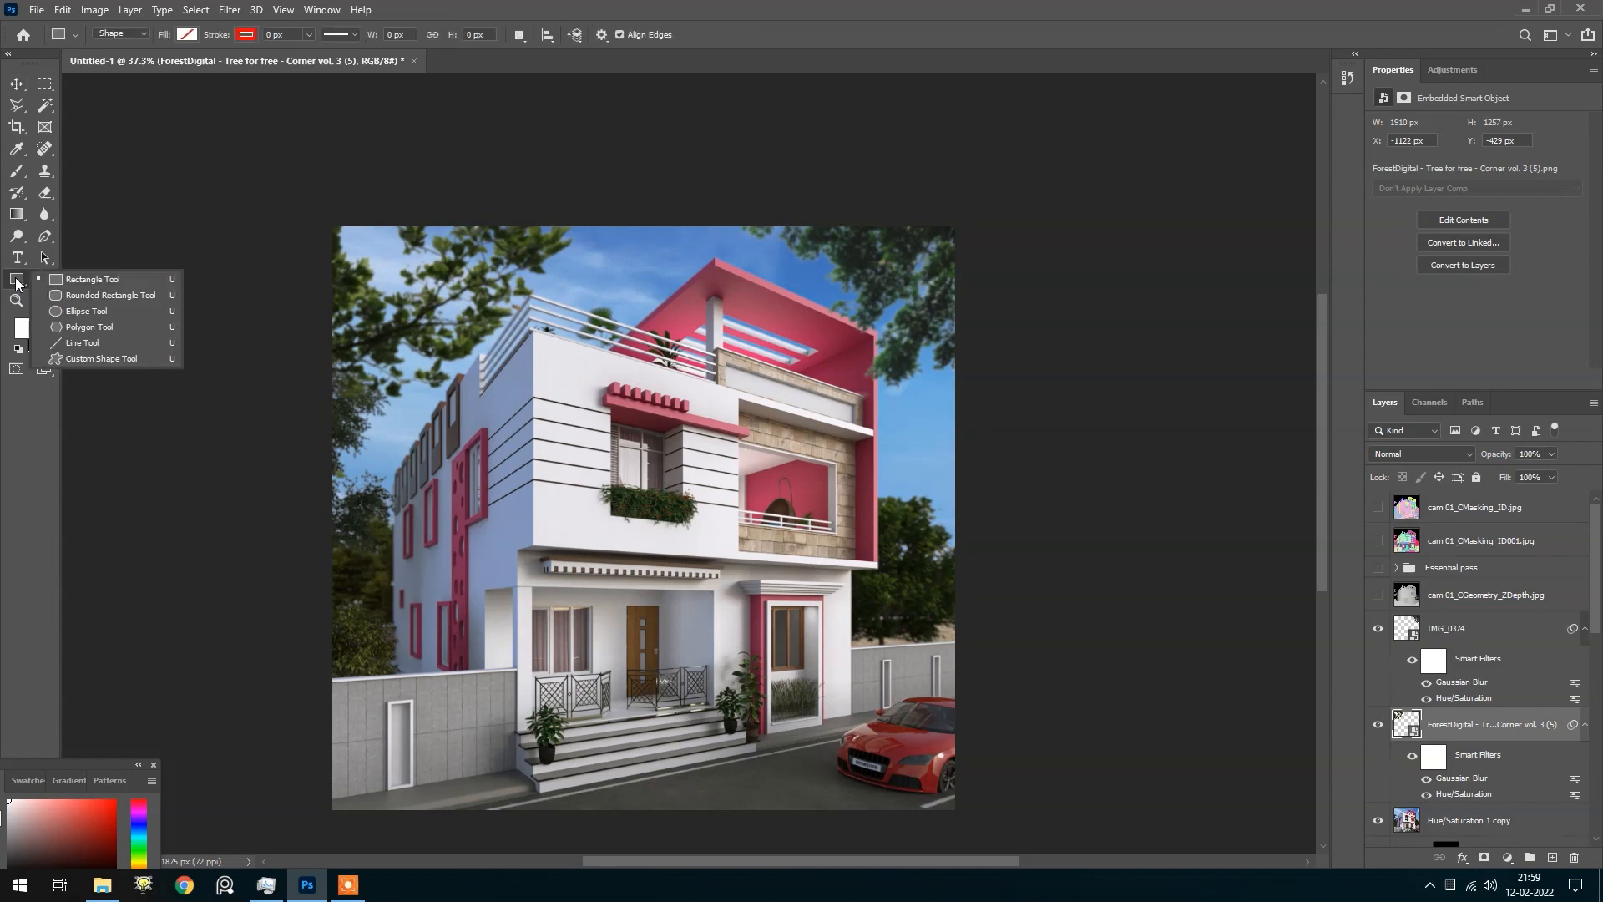
click(74, 313)
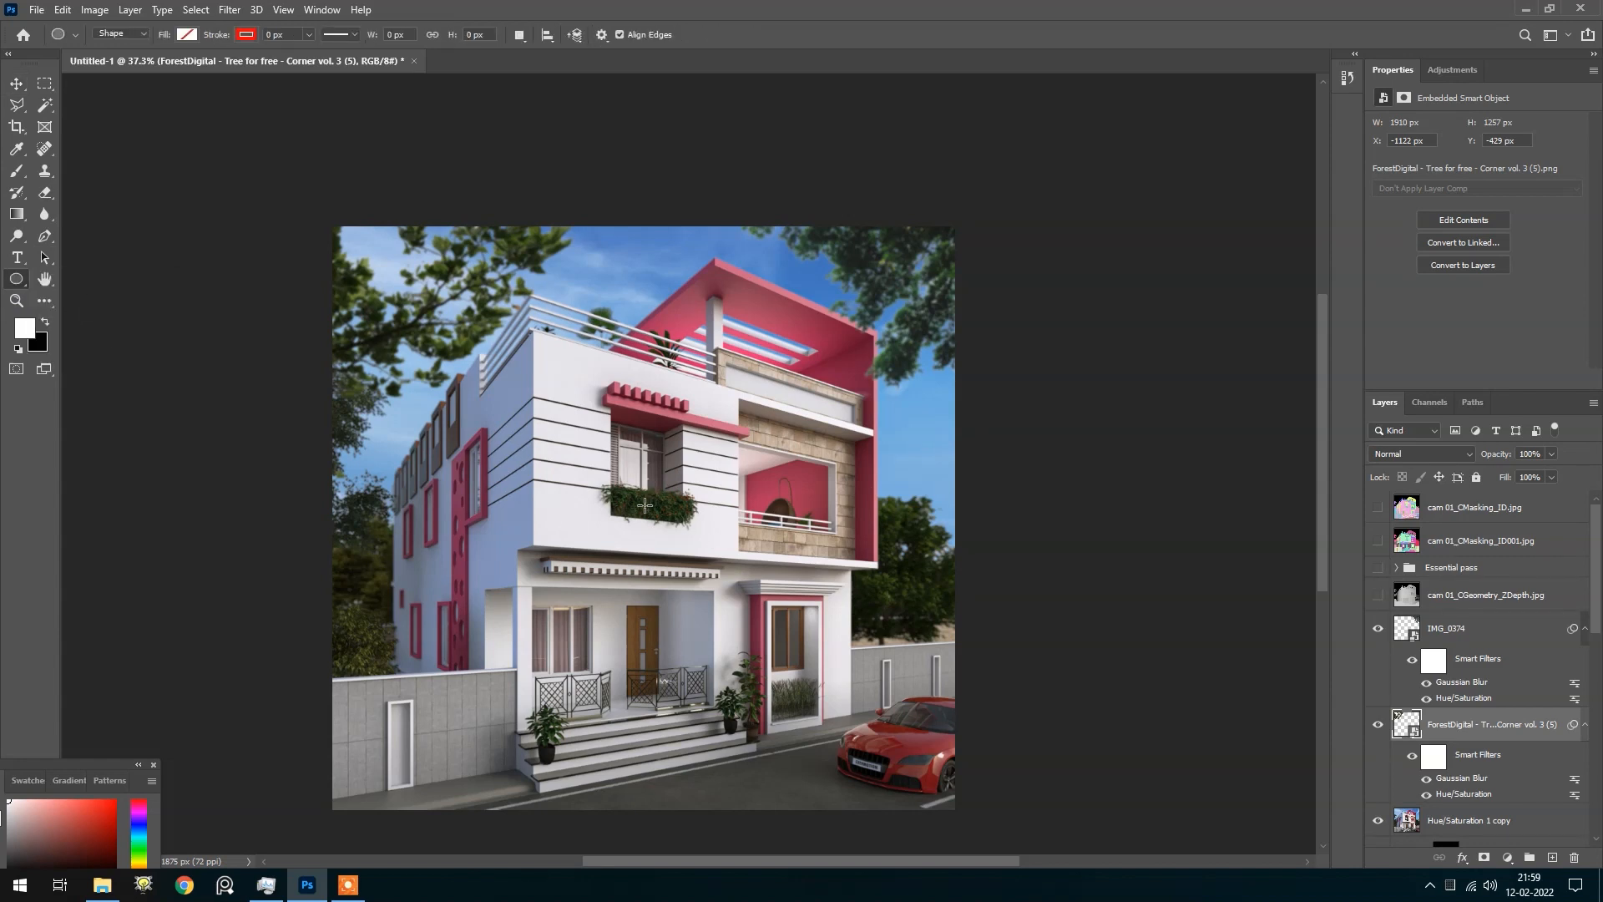
drag(646, 505, 894, 764)
scroll(732, 604, down, 2)
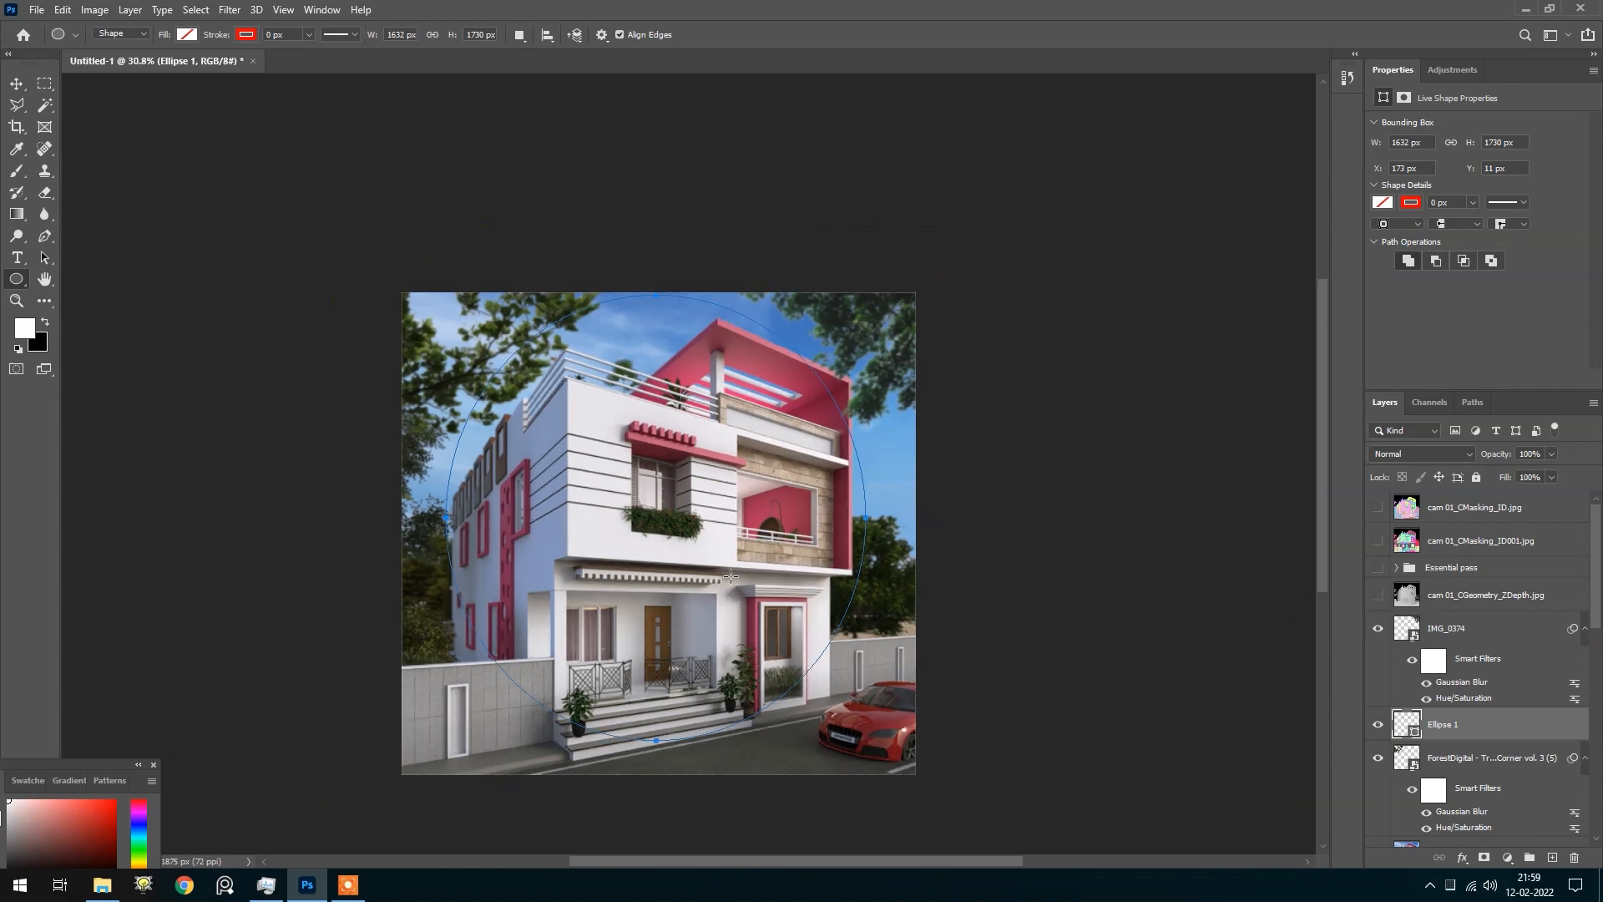
scroll(730, 518, up, 2)
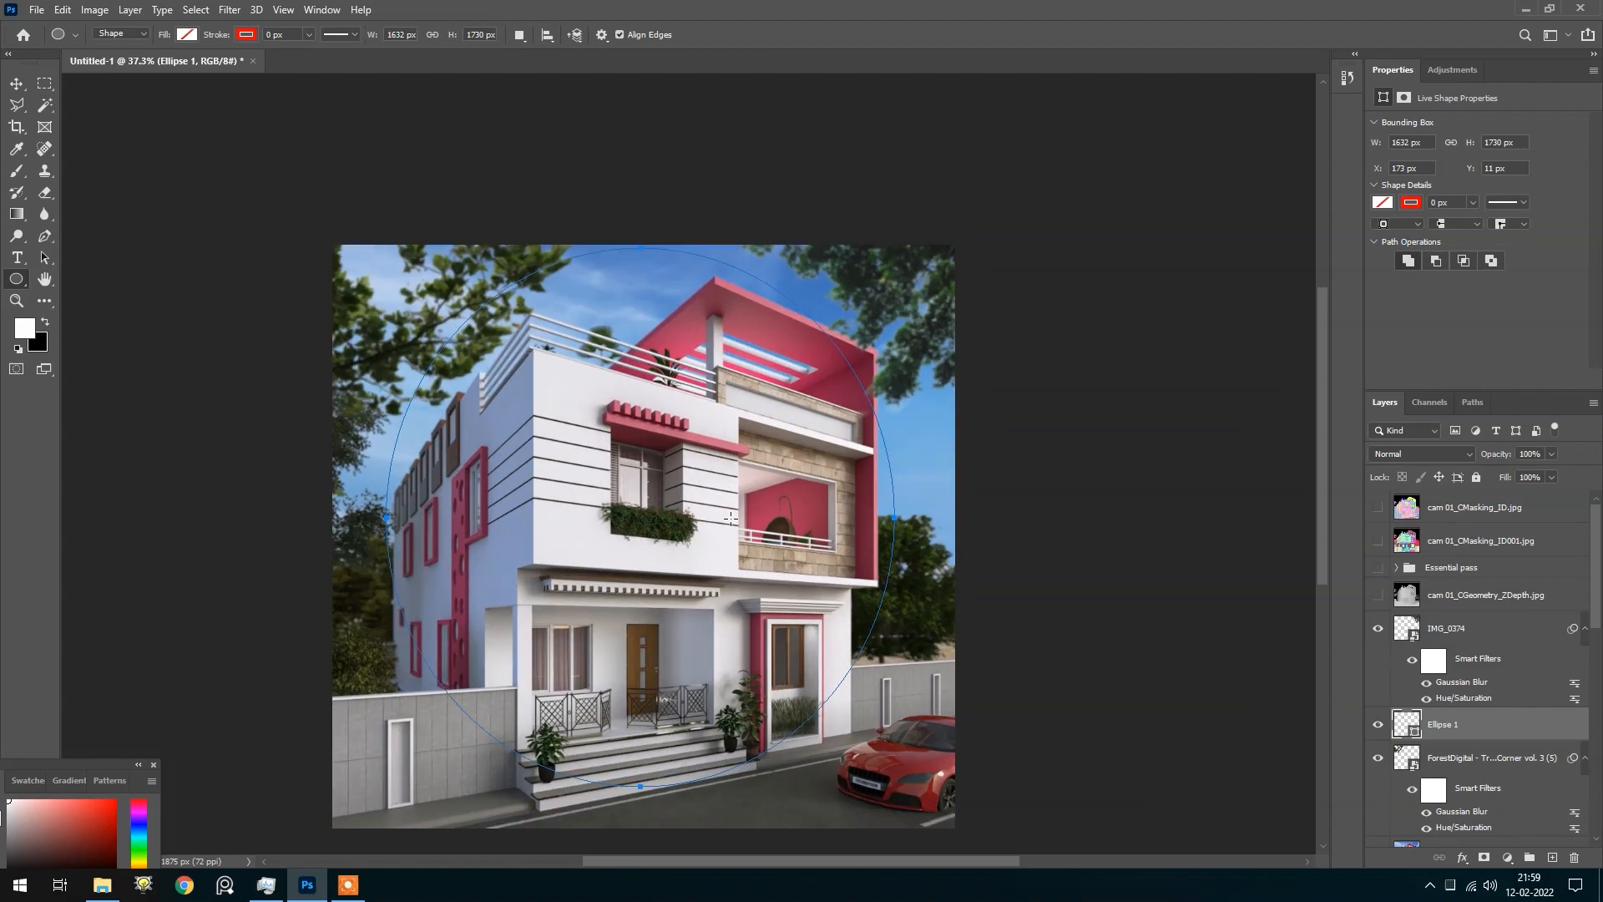
Fill the ellipse with black and apply Subtract Front Shape so the black covers the area outside it
click(188, 36)
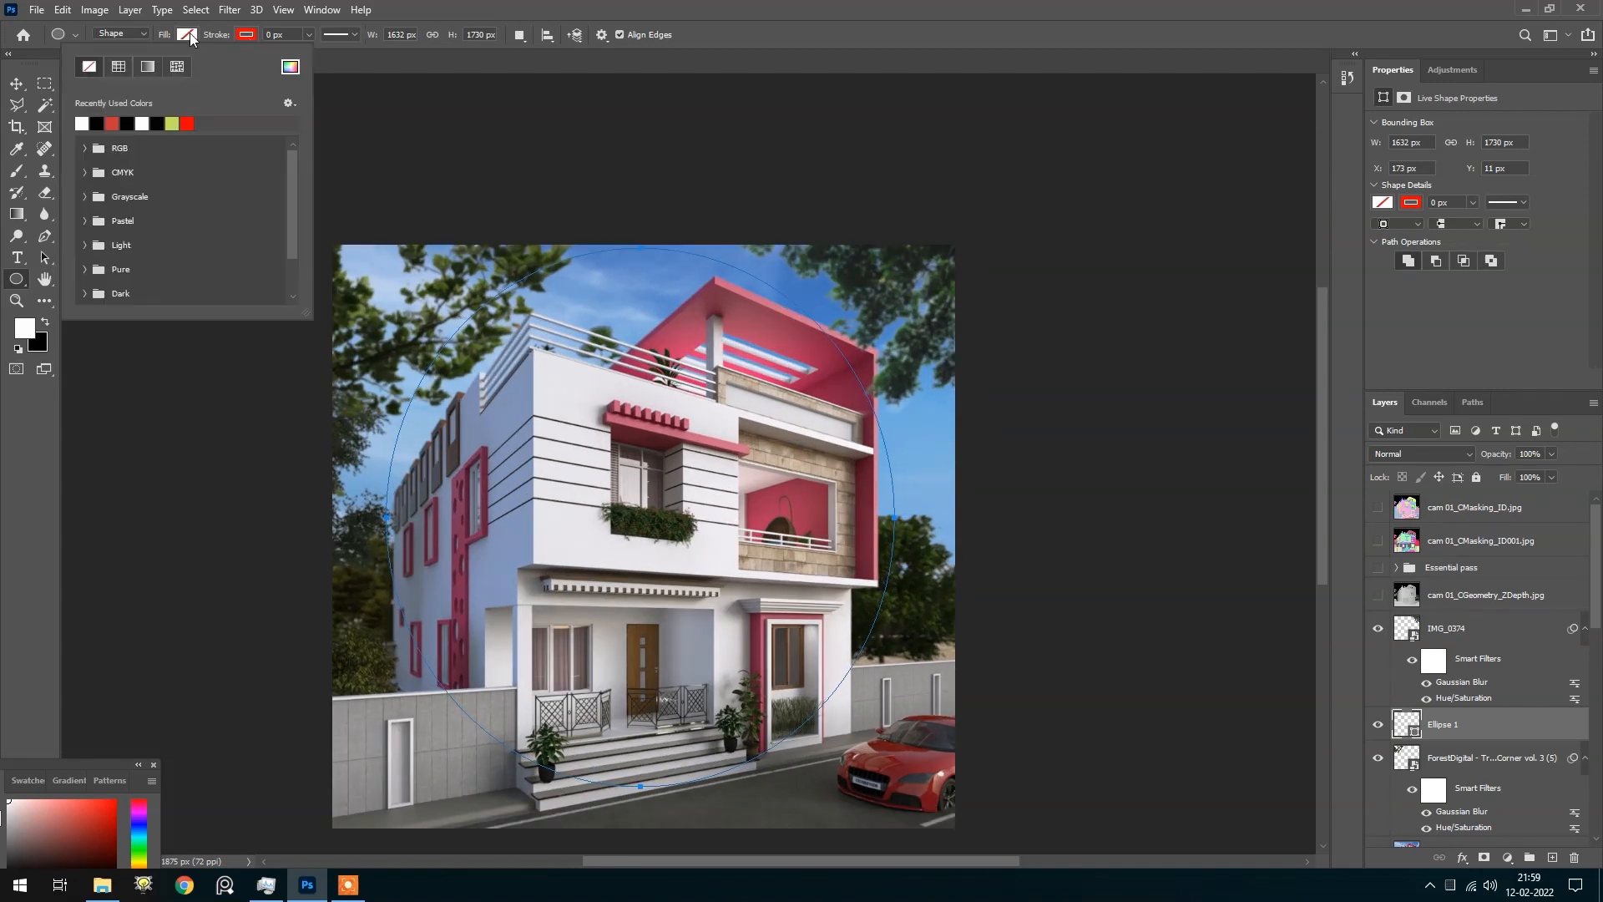
click(97, 122)
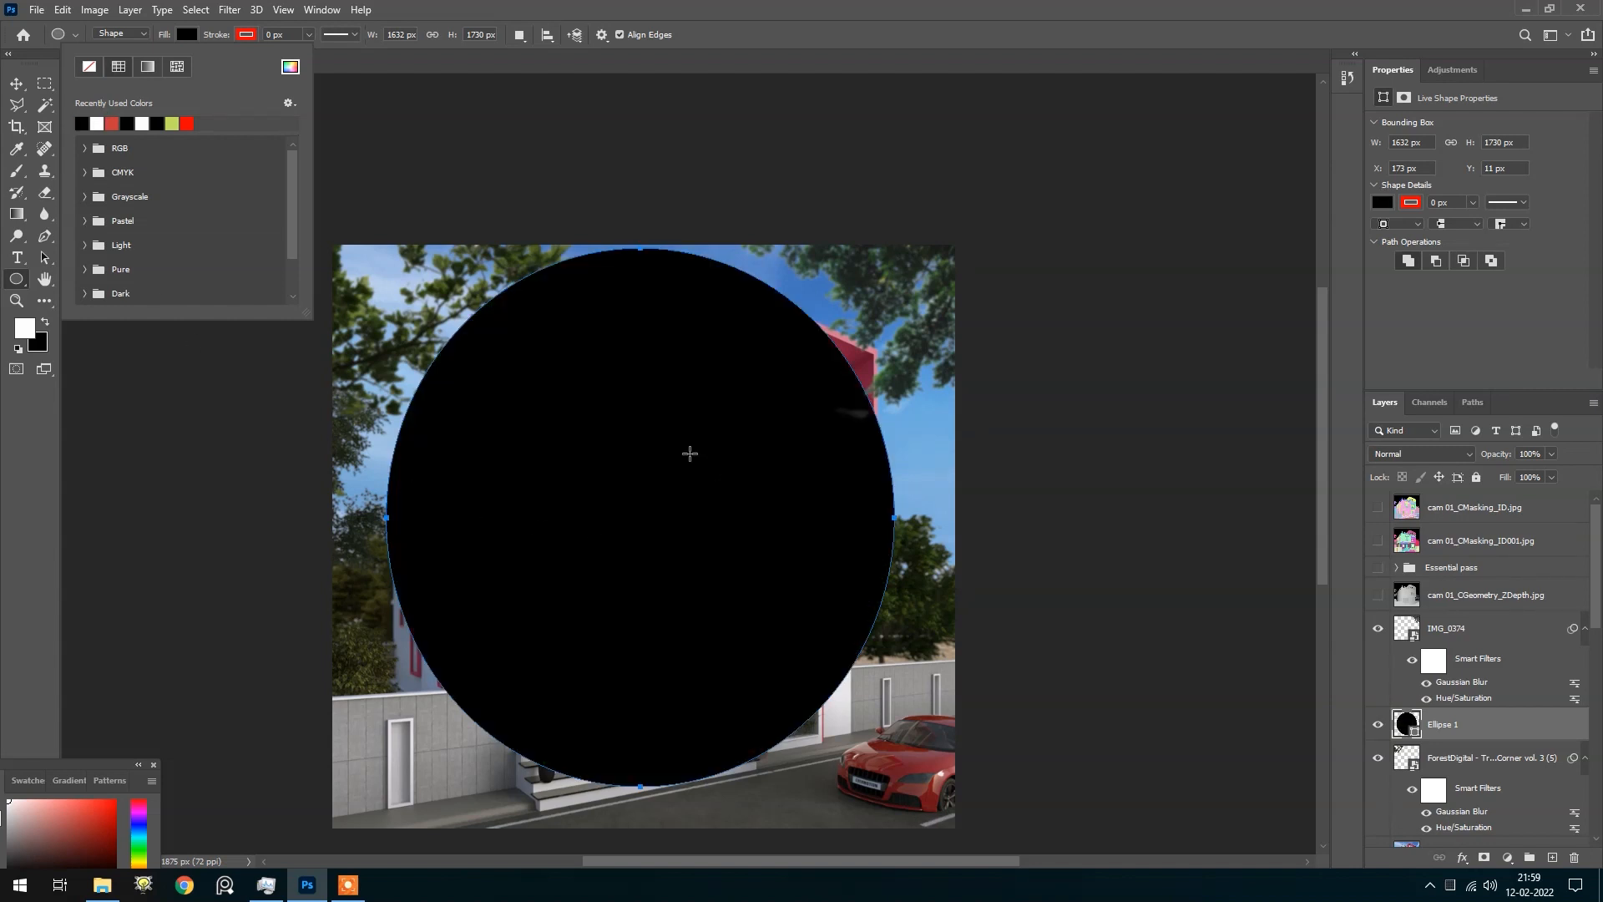
click(519, 35)
click(576, 87)
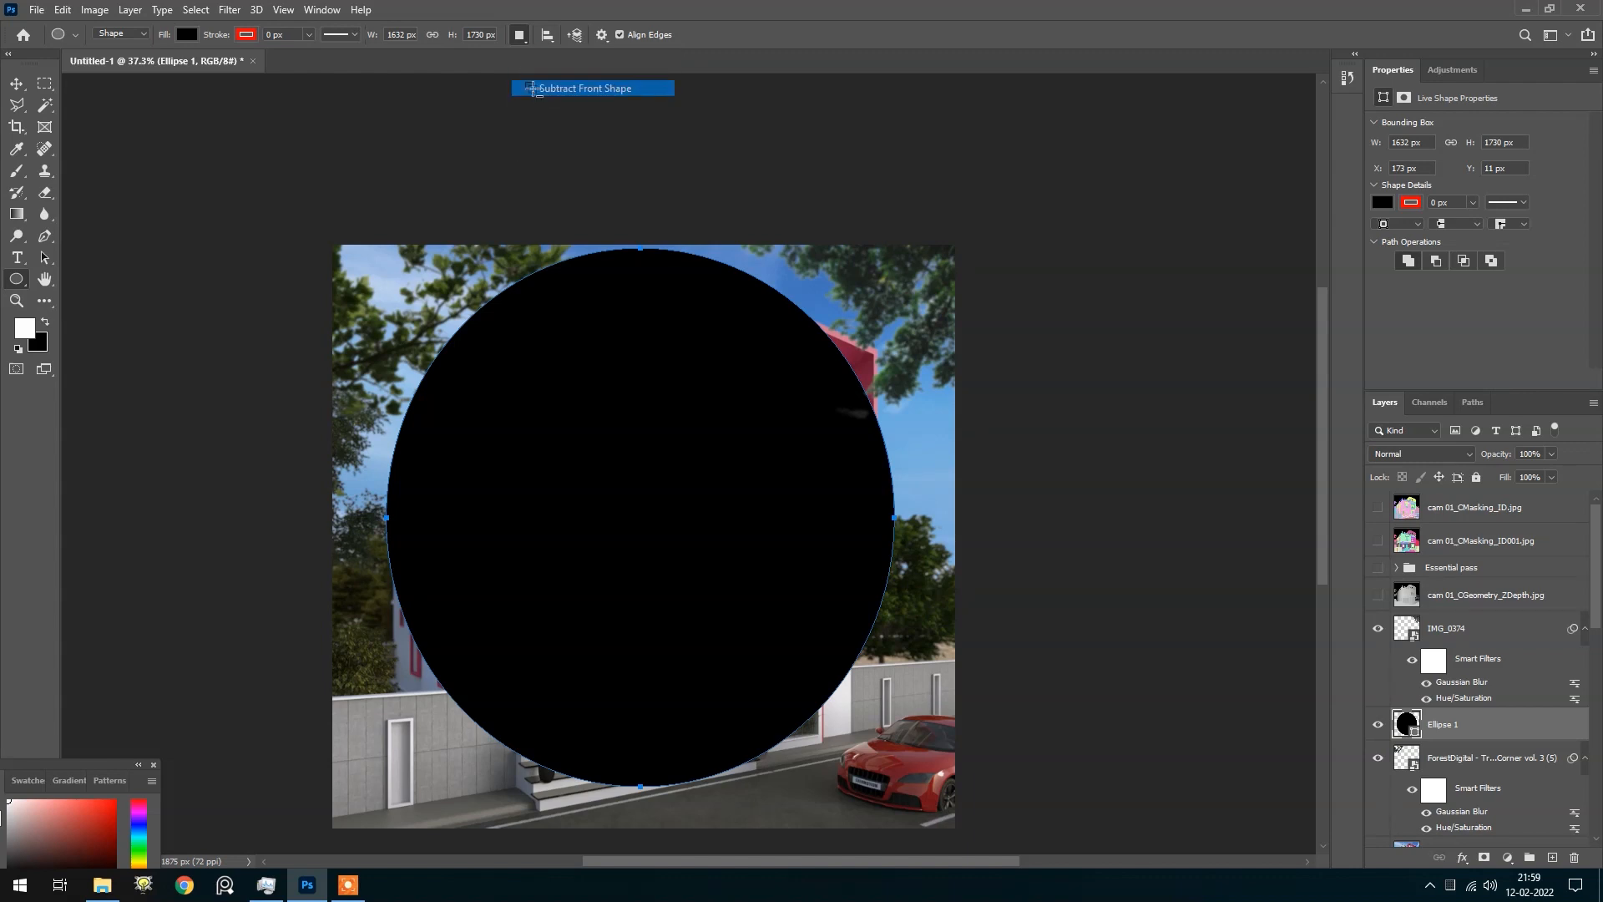
scroll(809, 539, down, 2)
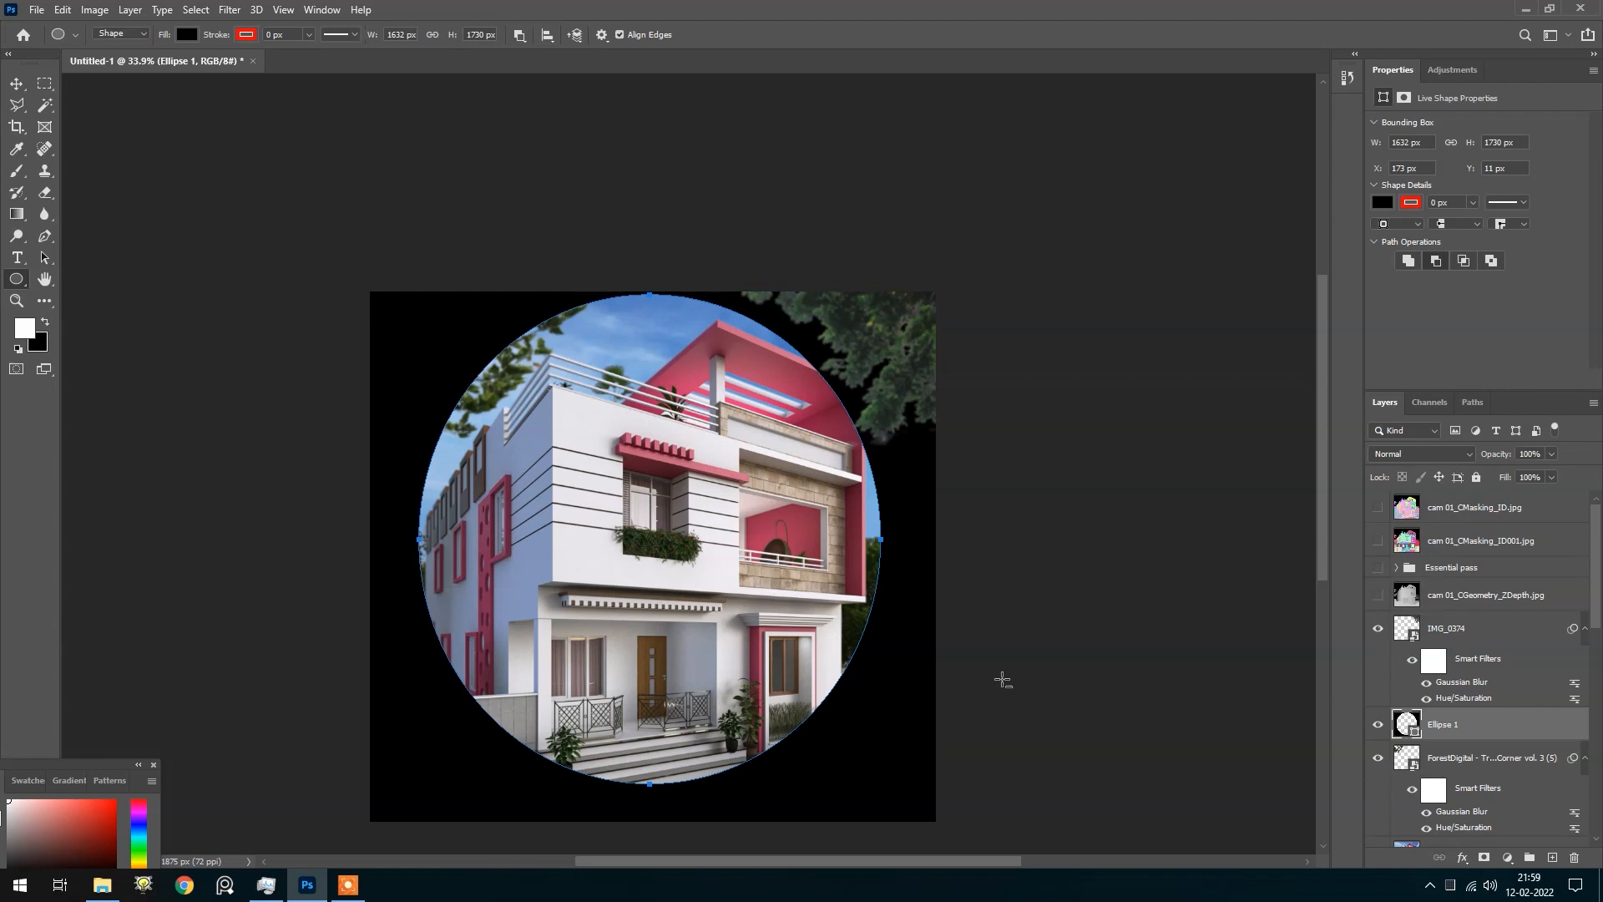
Undo the shape subtraction and delete the black ellipse layer
key(ctrl+z)
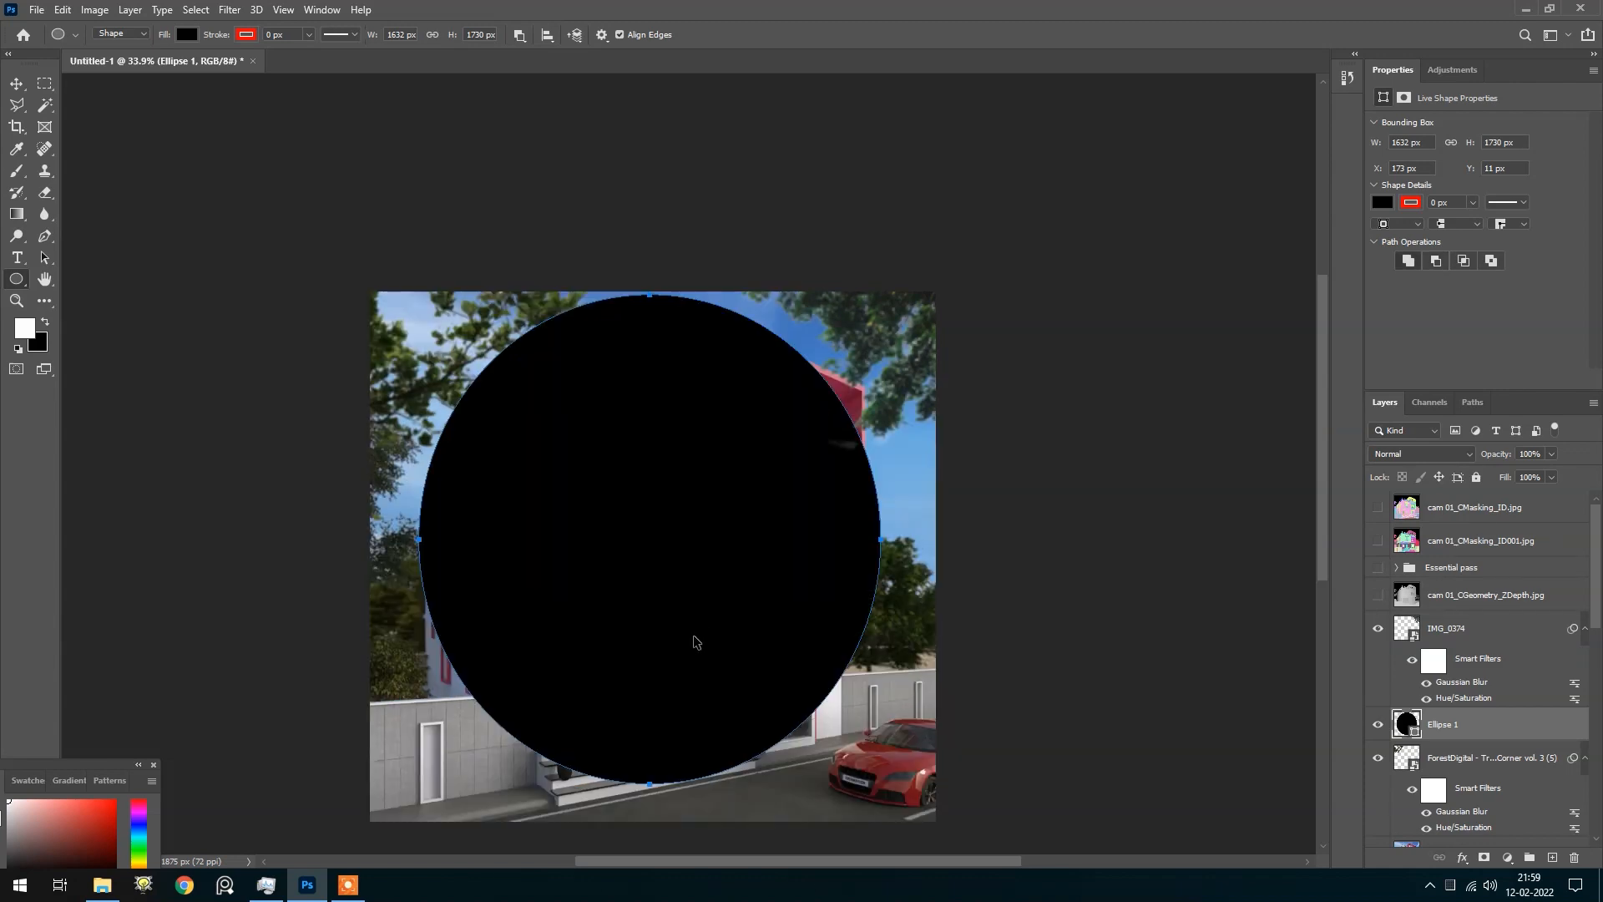
scroll(735, 650, down, 2)
drag(1547, 735, 1574, 858)
scroll(933, 648, up, 1)
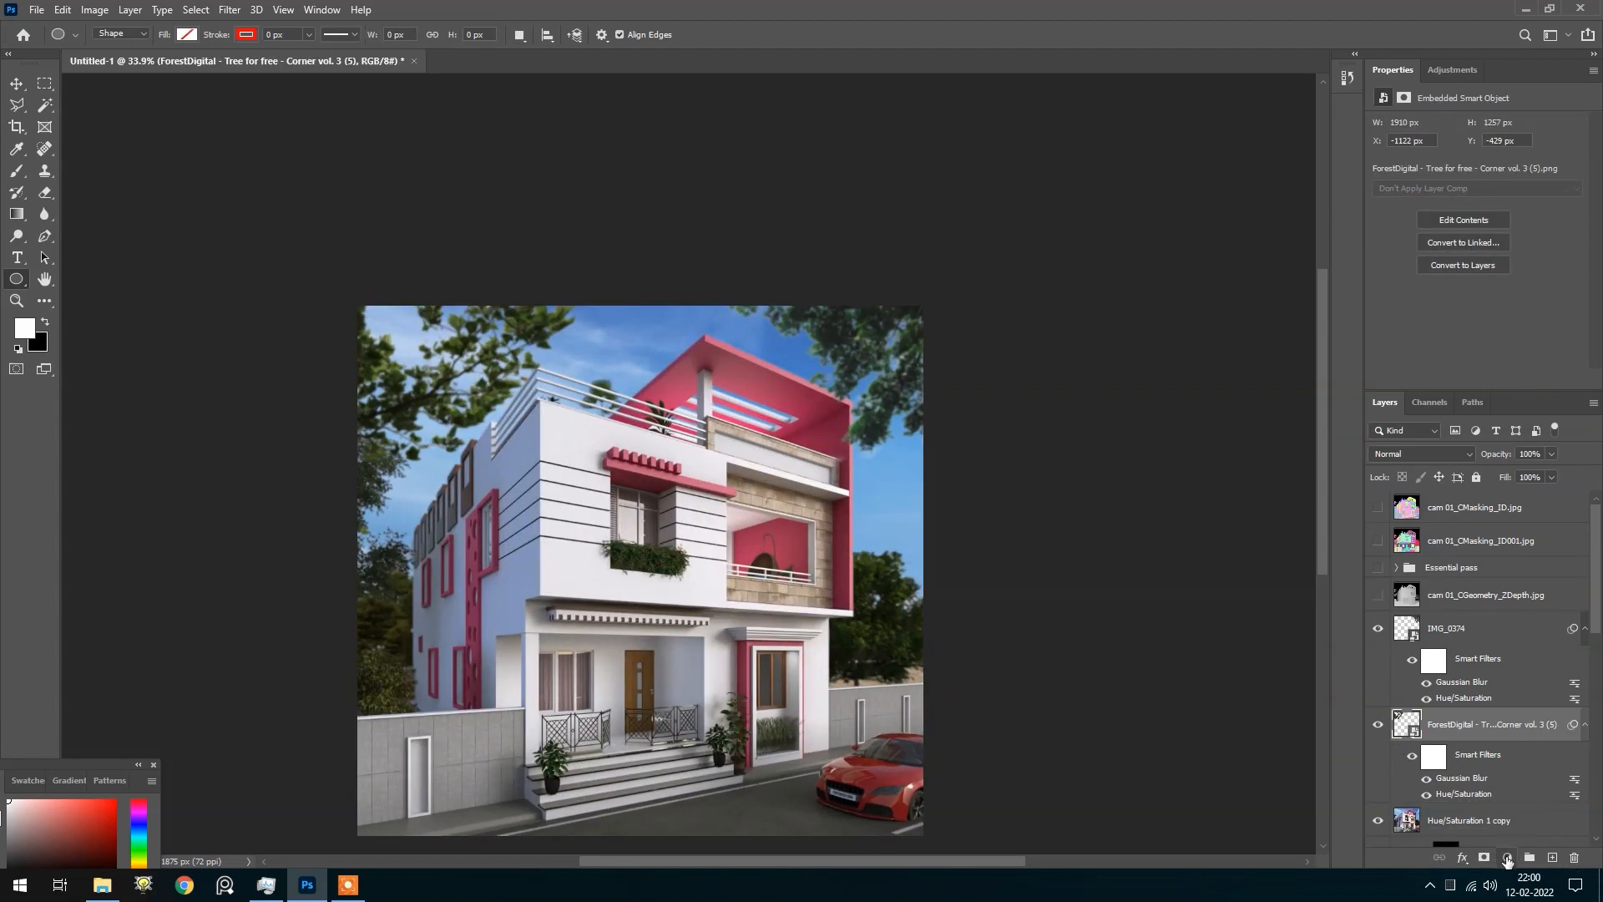
Switch the Ellipse tool to Path mode and draw an elliptical path of about 1411 × 1729 px around the house
click(106, 35)
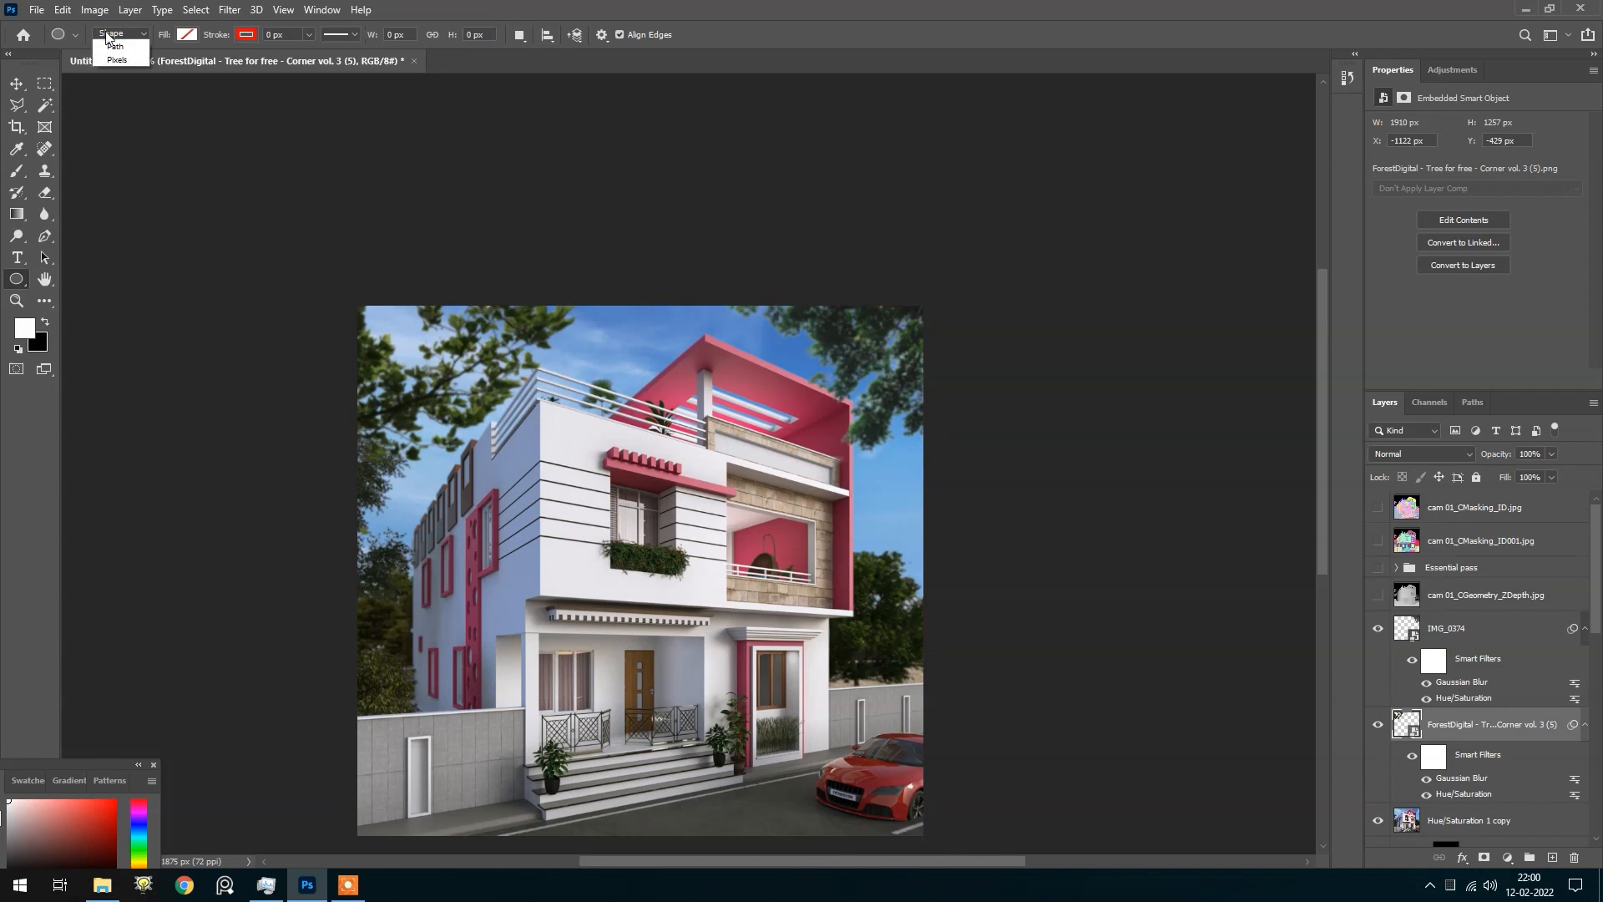
click(115, 46)
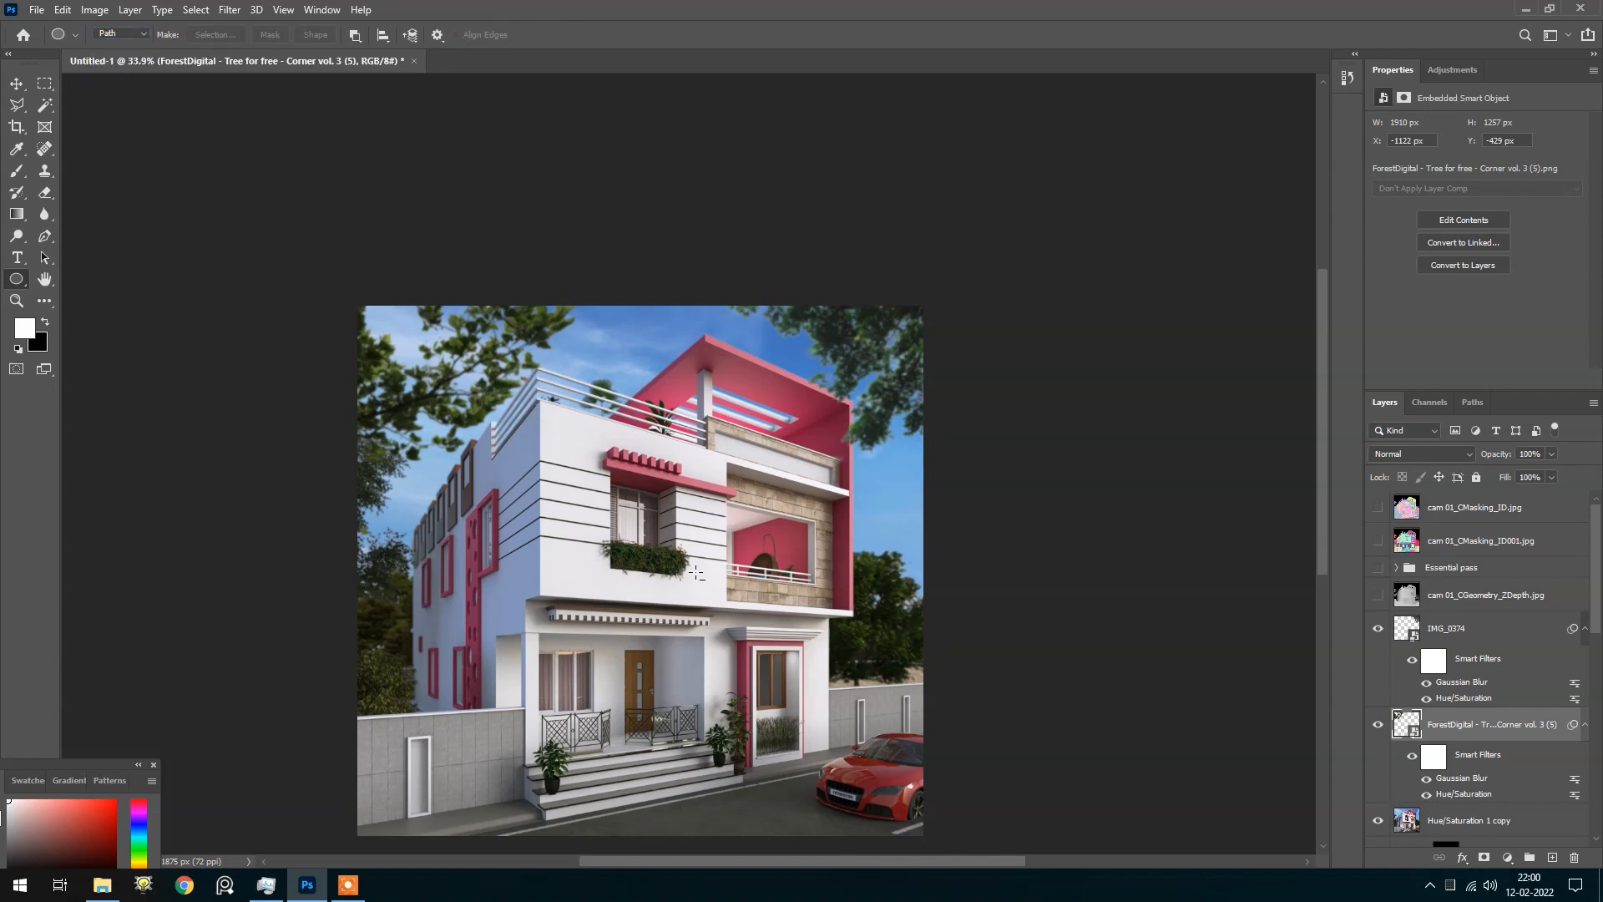
drag(628, 570, 827, 812)
scroll(689, 593, up, 1)
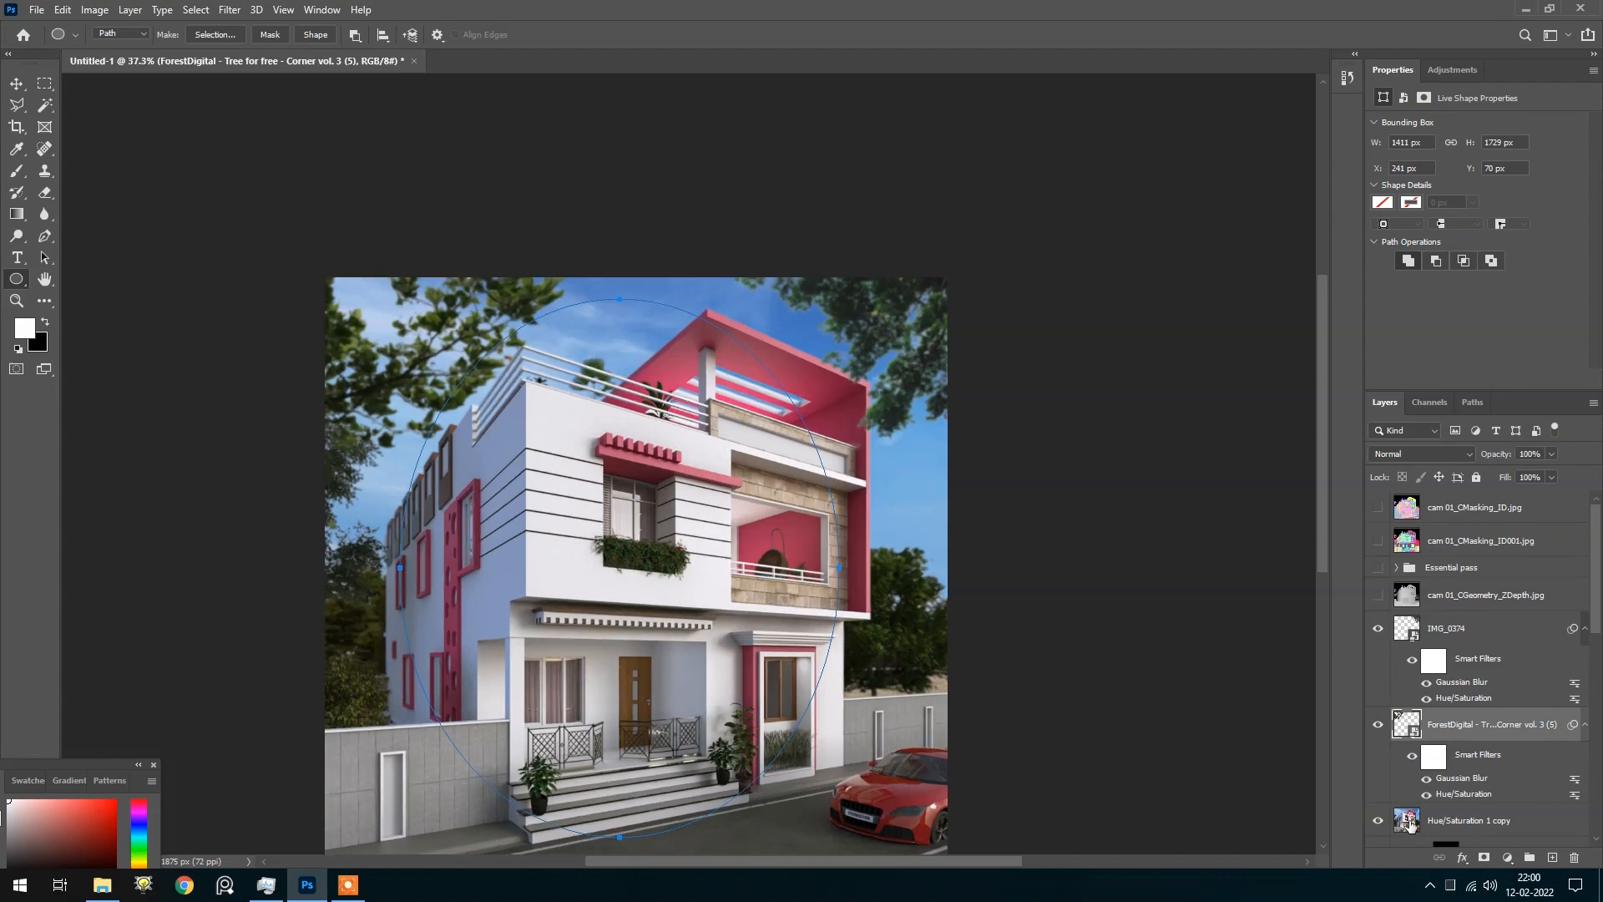
Add a Solid Color fill layer in black (000000) bounded by the elliptical path
click(1507, 858)
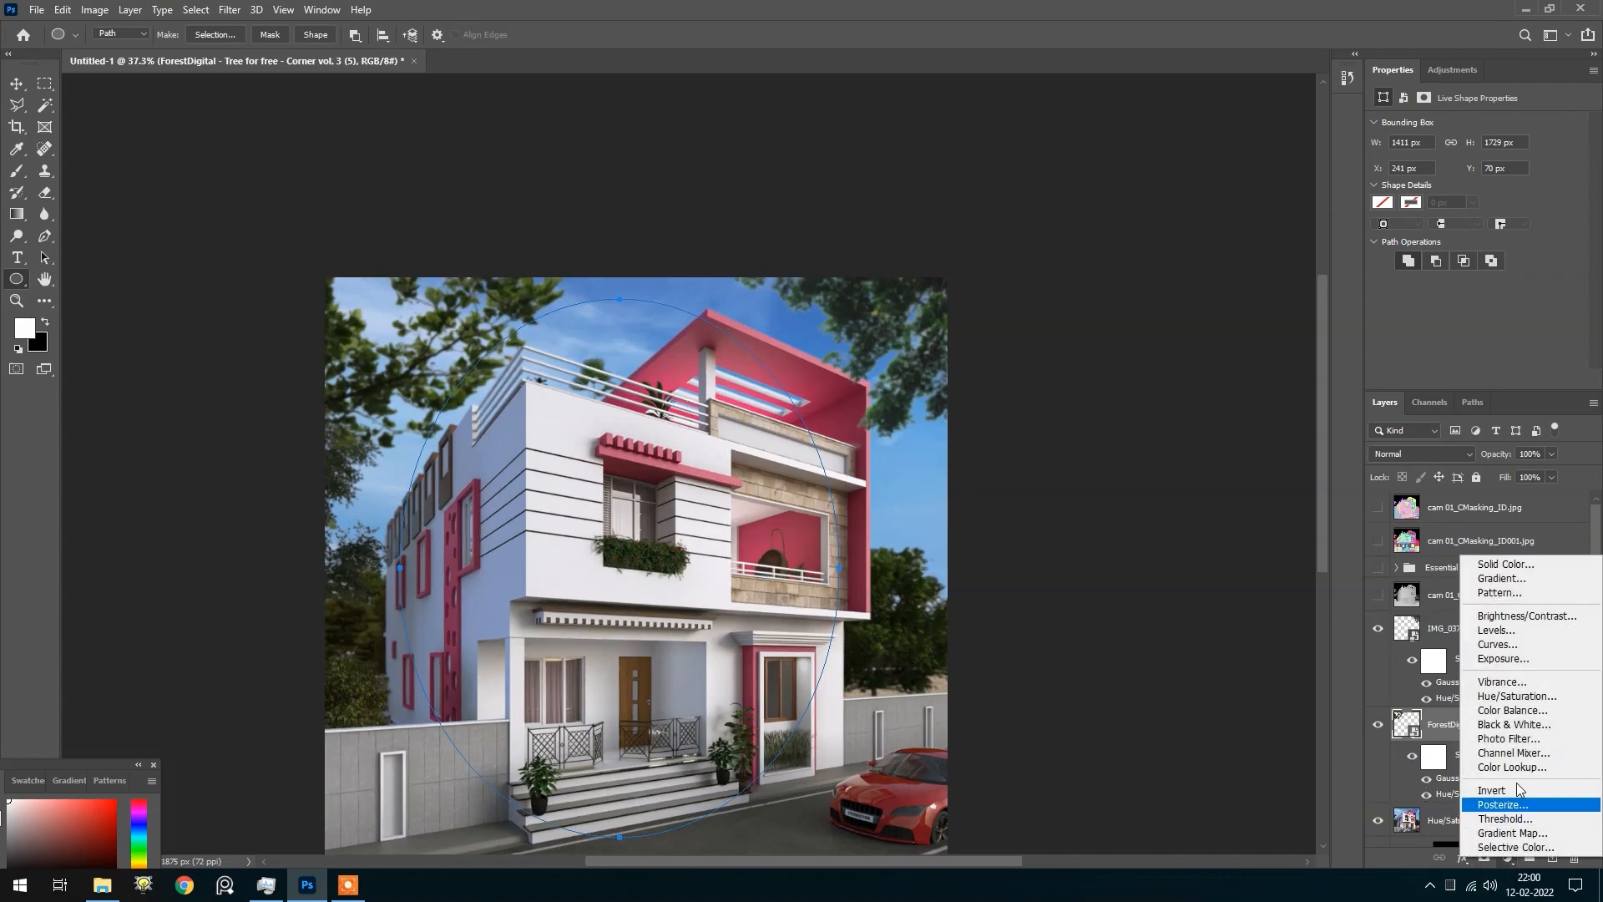
click(1535, 570)
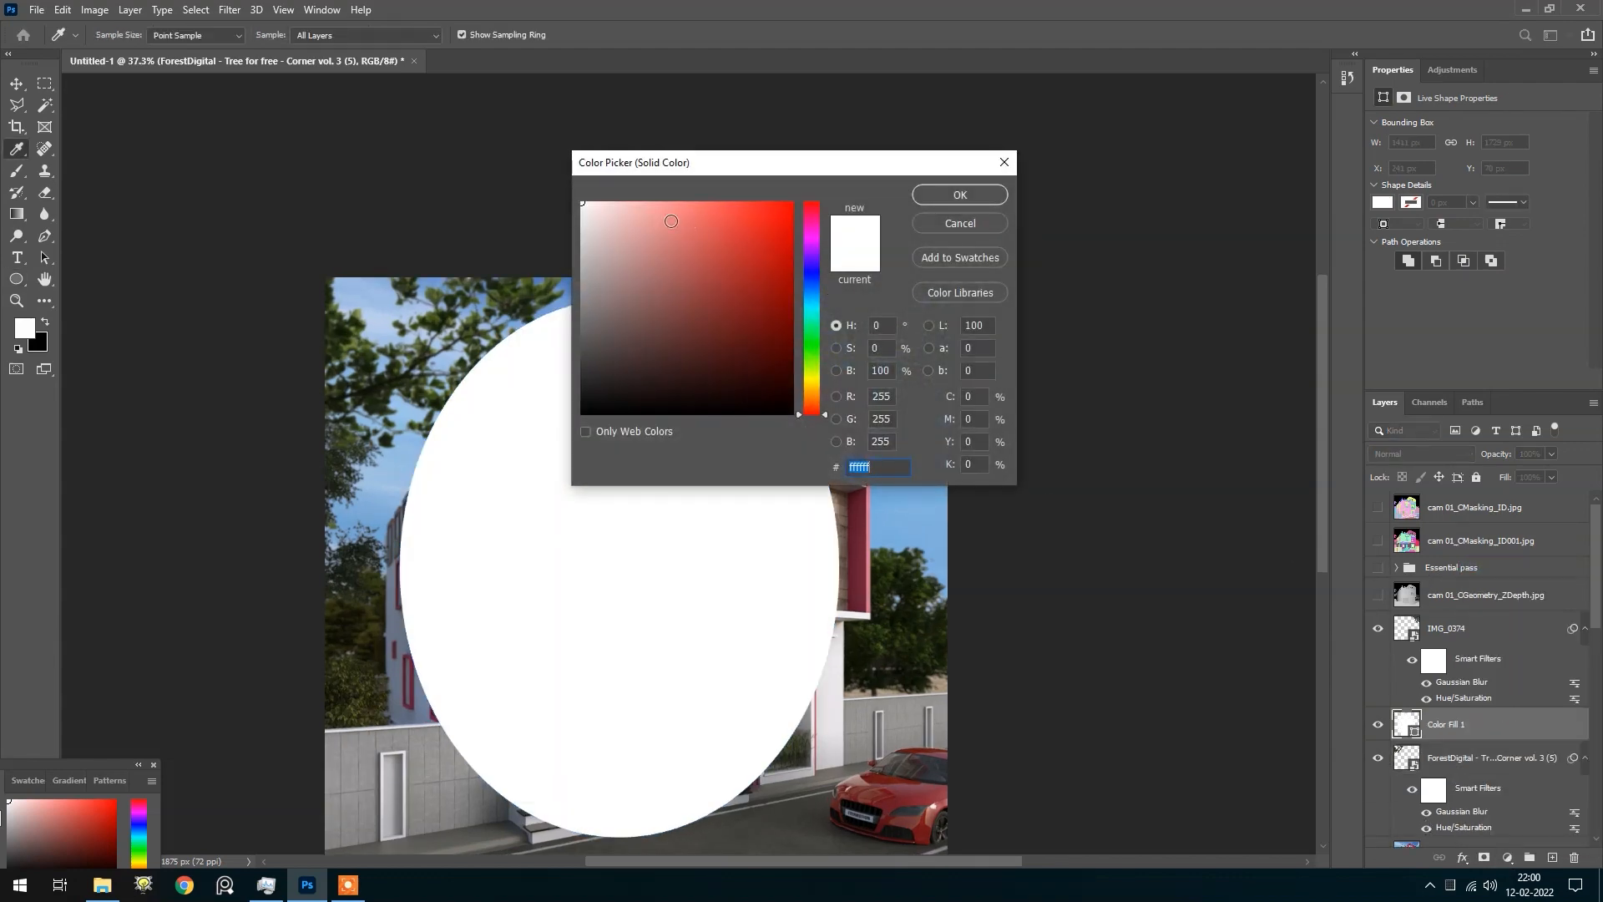
drag(691, 386, 526, 455)
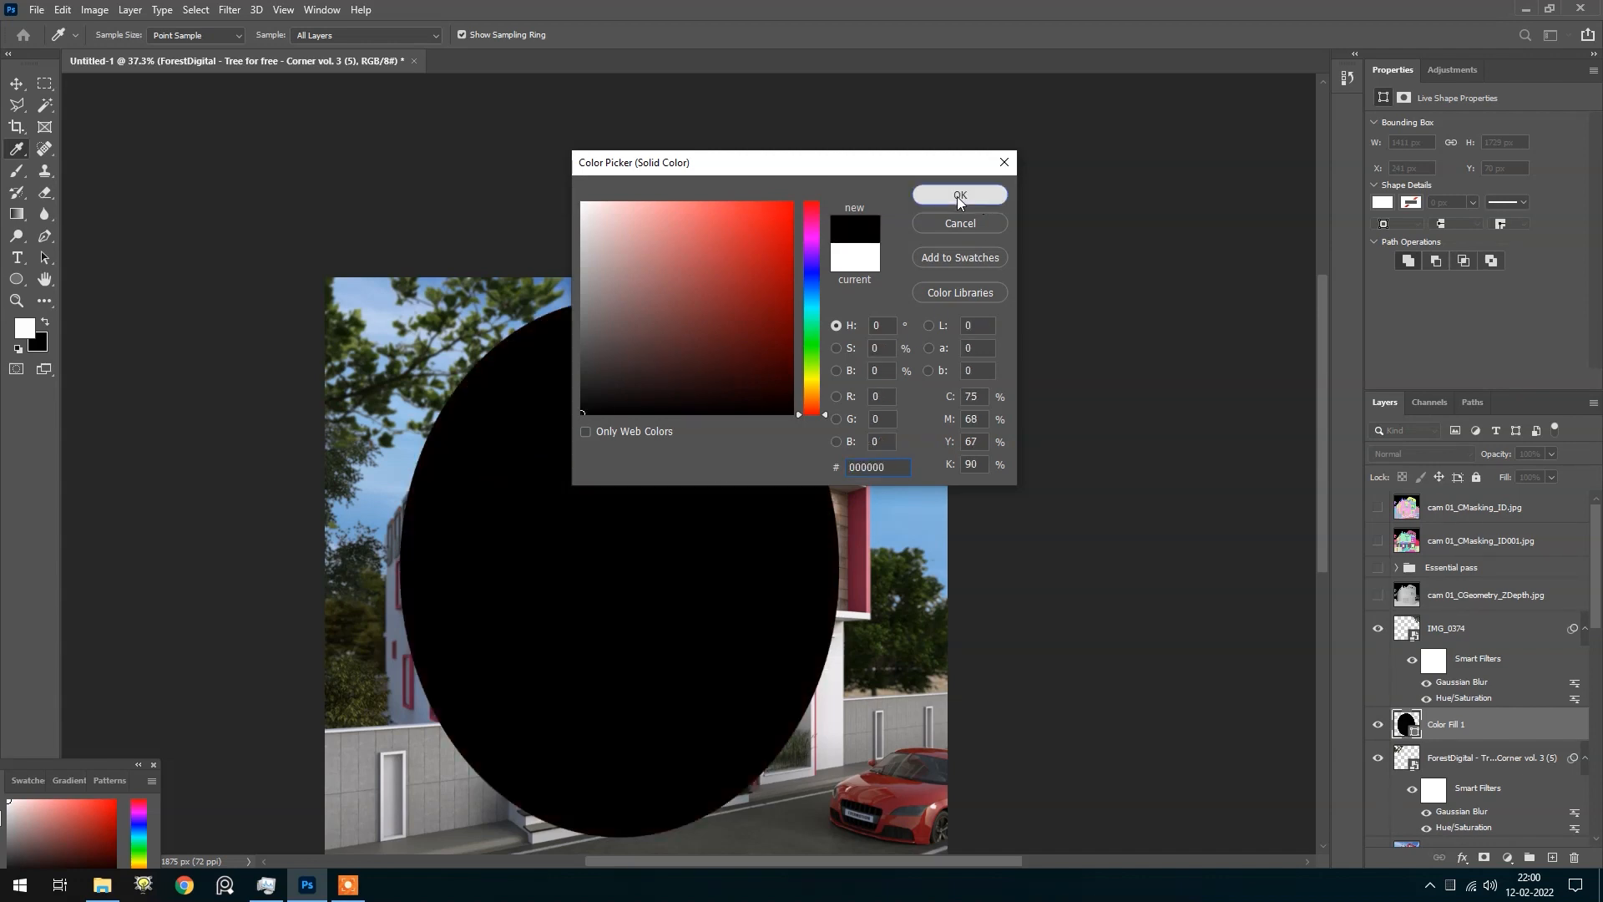
click(958, 197)
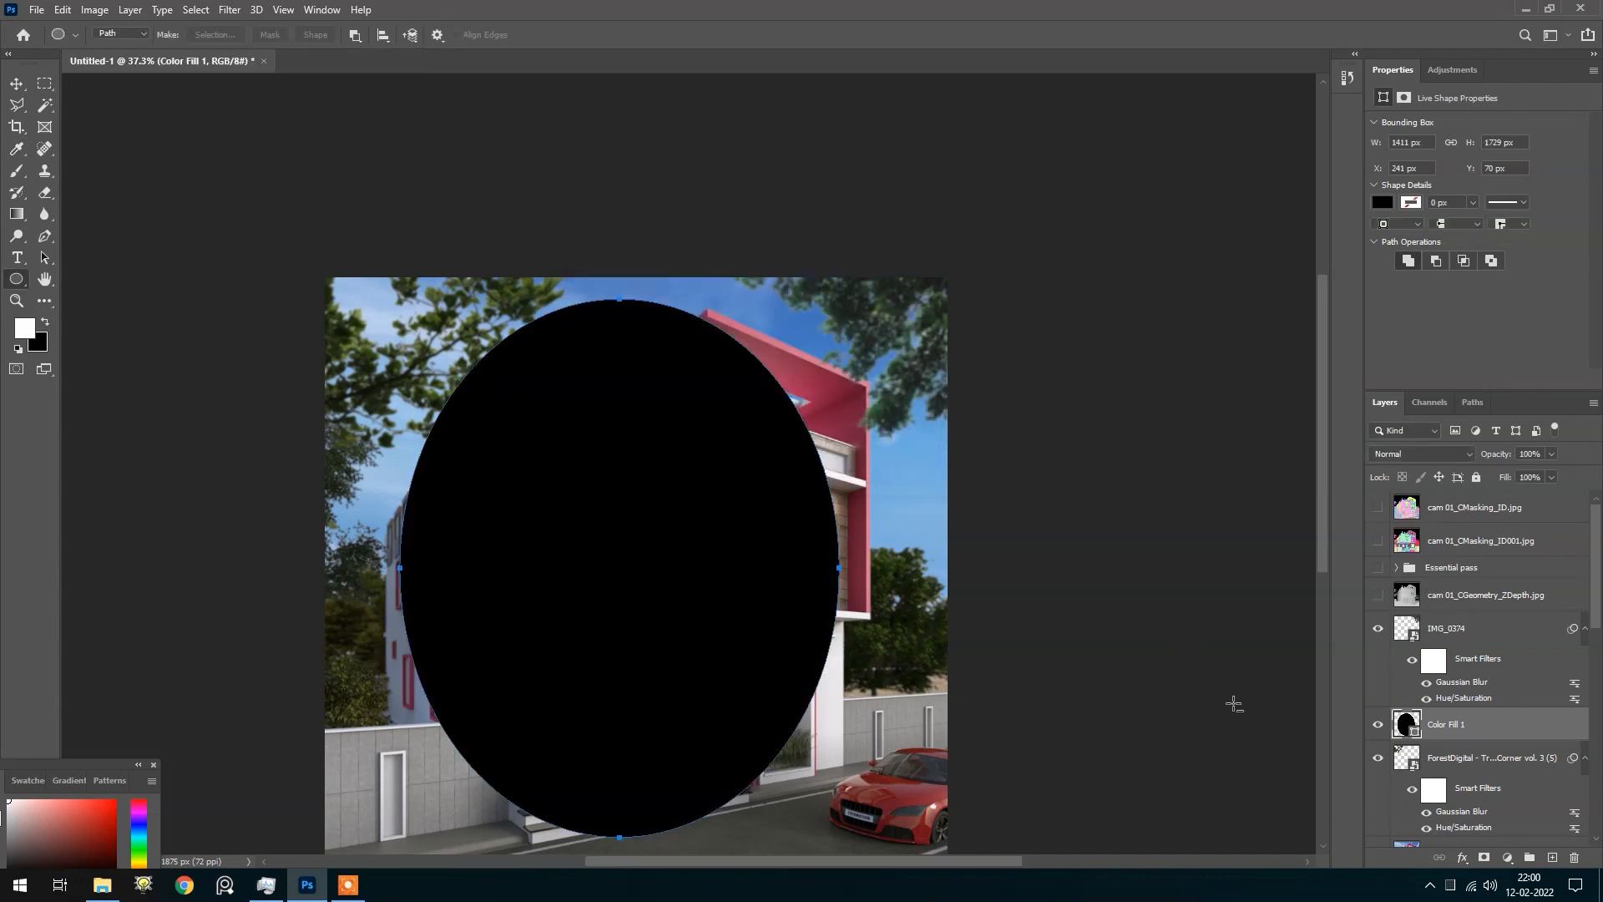
double_click(1408, 723)
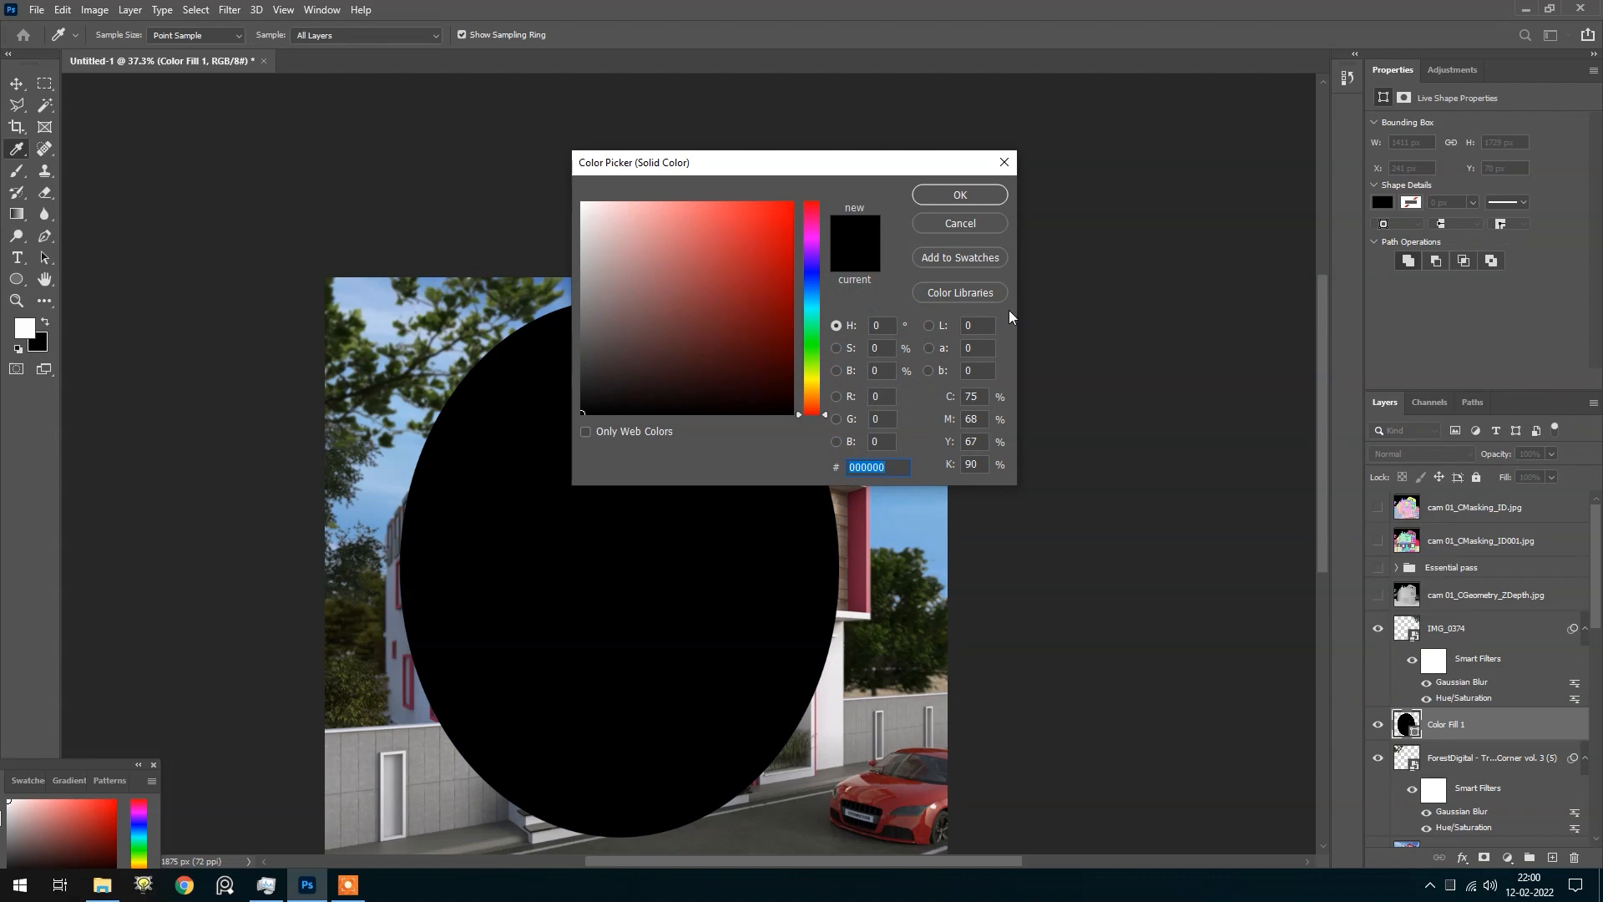
click(948, 226)
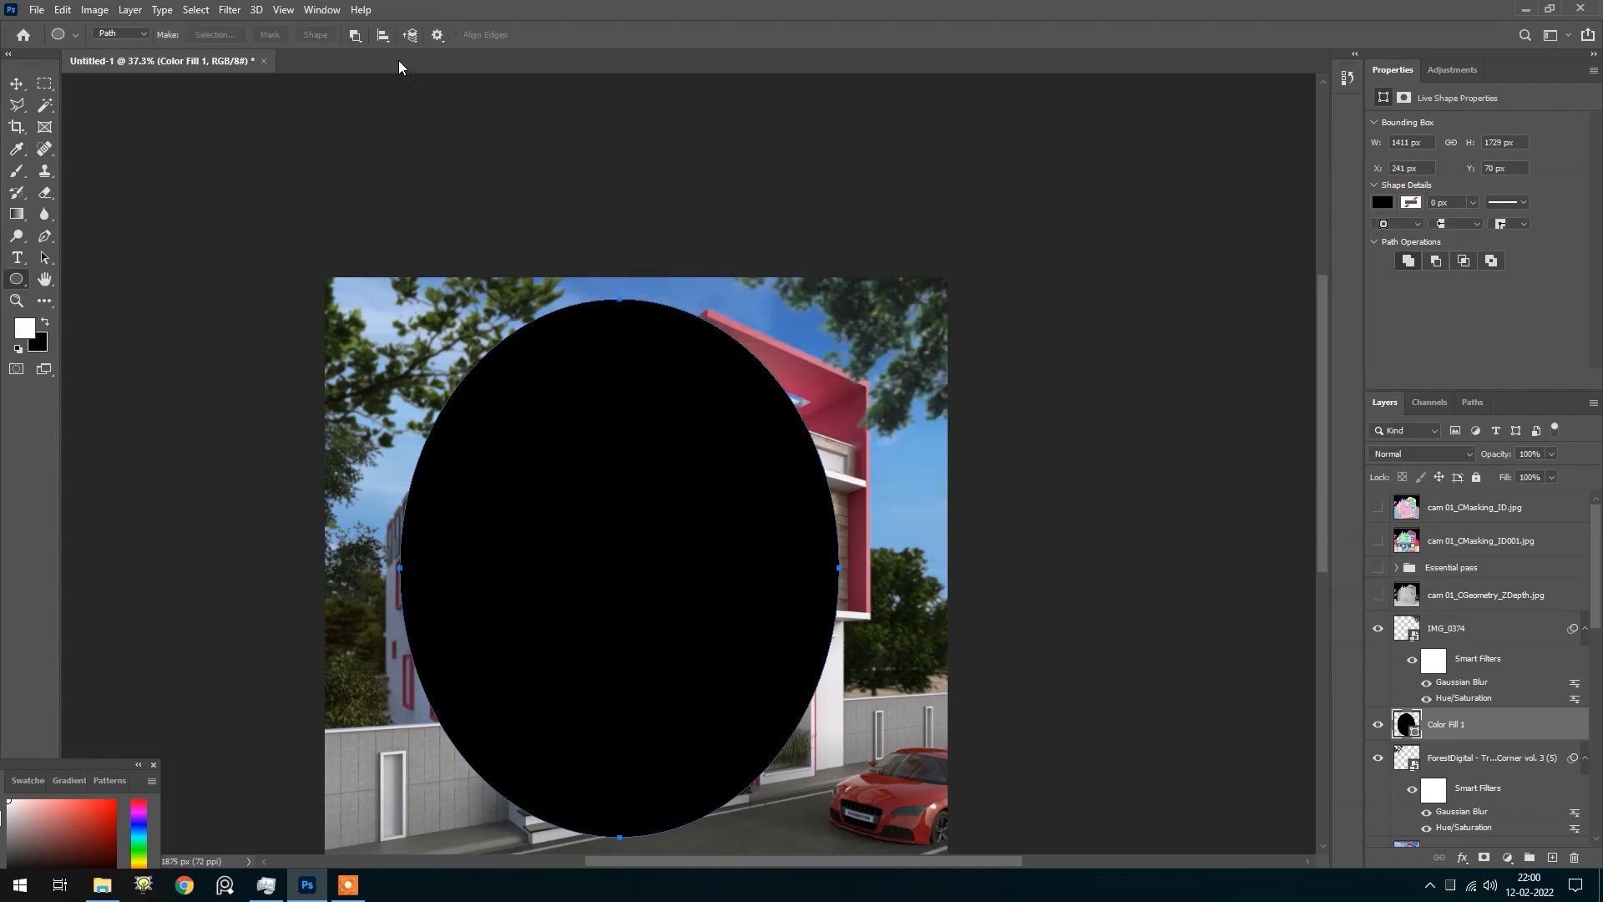
Apply Subtract Front Shape to the ellipse so the black fill covers only the area outside it
click(359, 36)
click(367, 68)
key(a)
scroll(759, 691, down, 4)
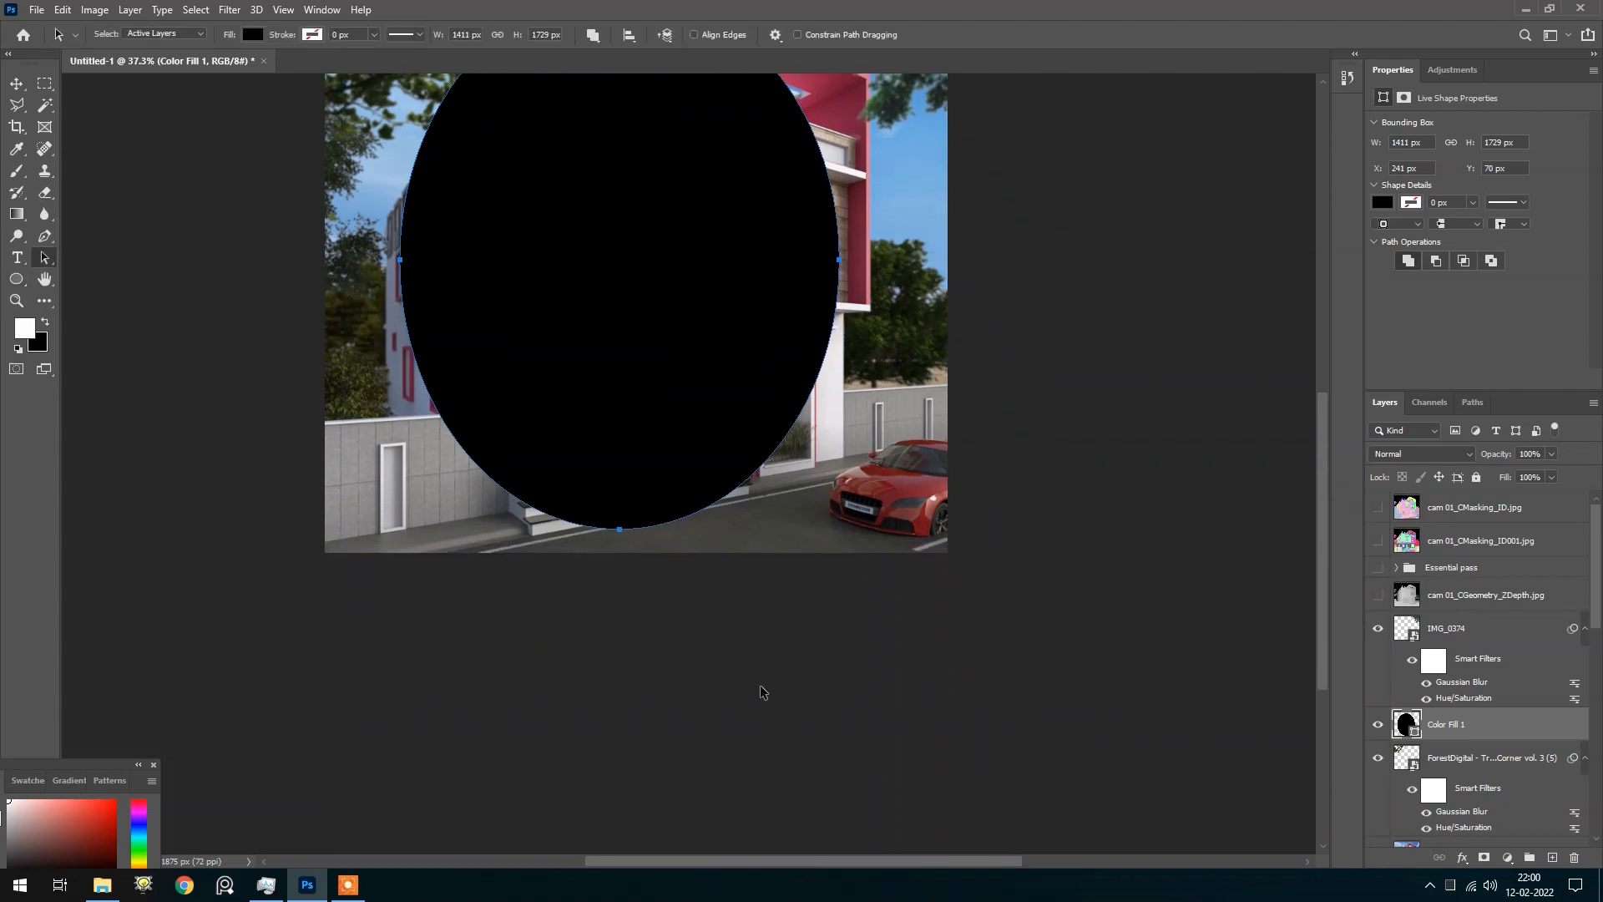
scroll(713, 659, up, 2)
scroll(714, 659, down, 5)
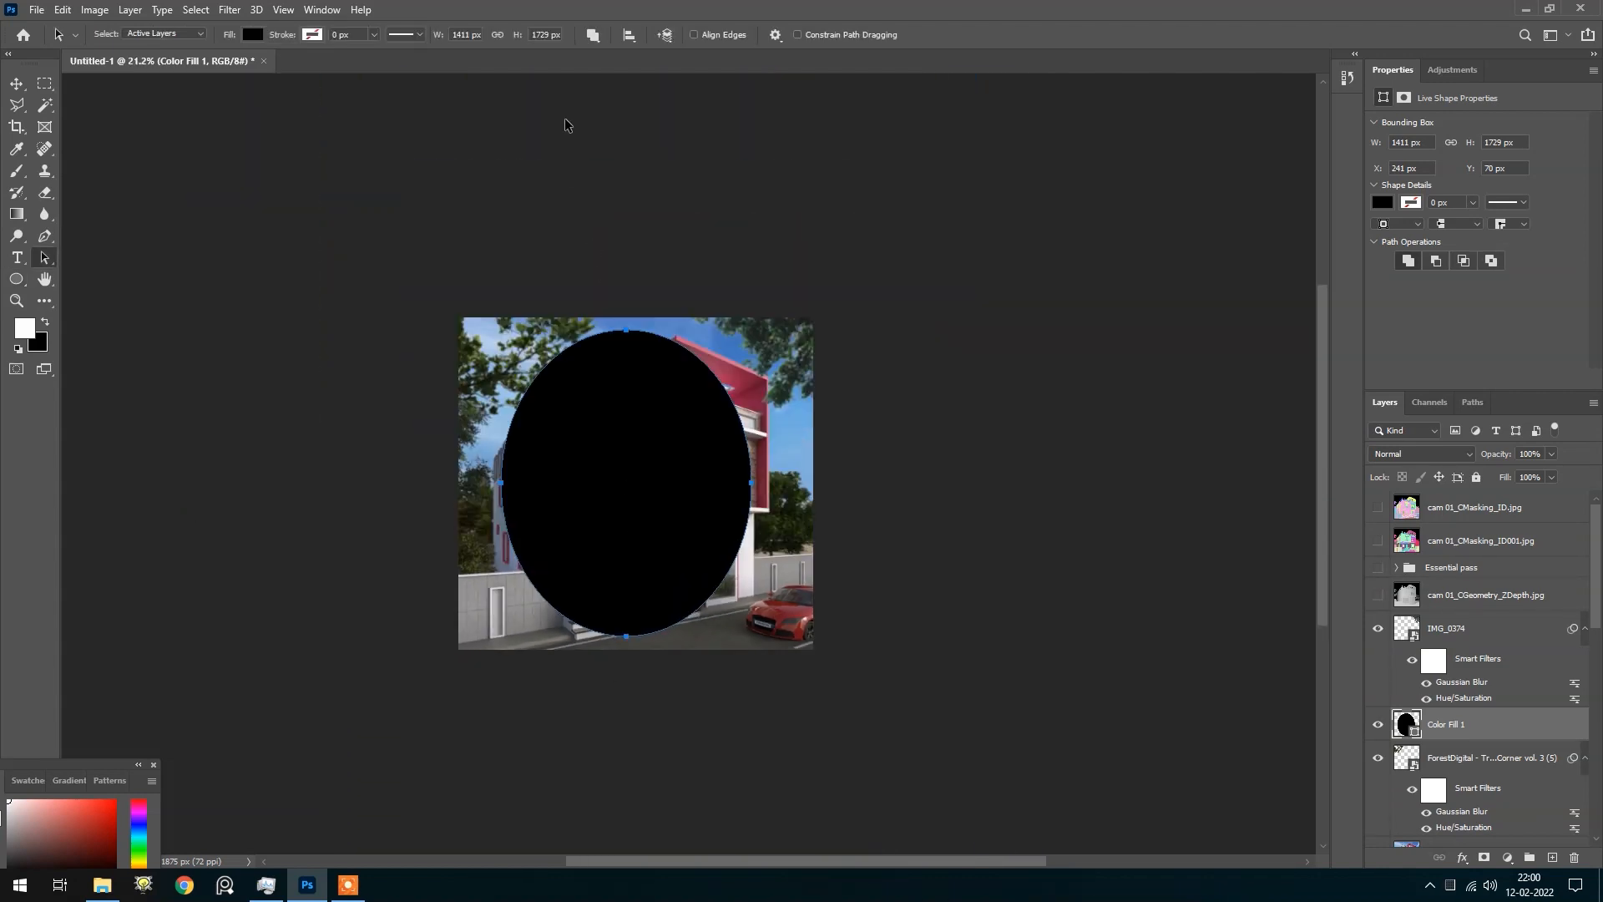
click(592, 35)
click(658, 86)
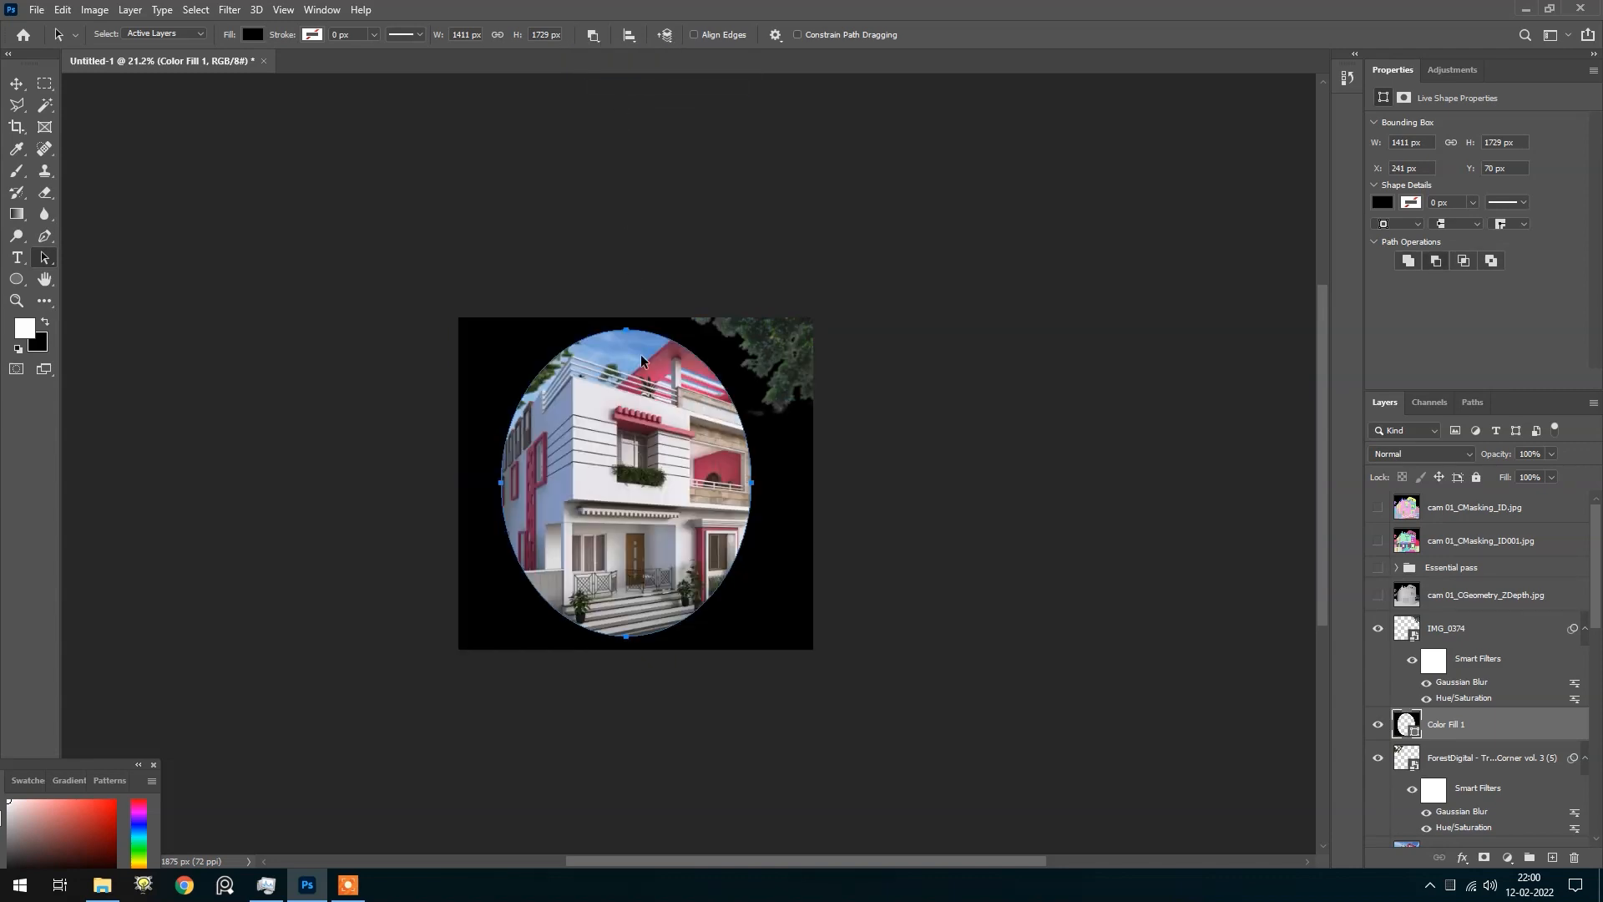
Move the Color Fill 1 layer above the IMG_0374 branch layer, keeping its fill colour black
scroll(626, 380, up, 2)
scroll(615, 406, up, 2)
scroll(574, 524, down, 1)
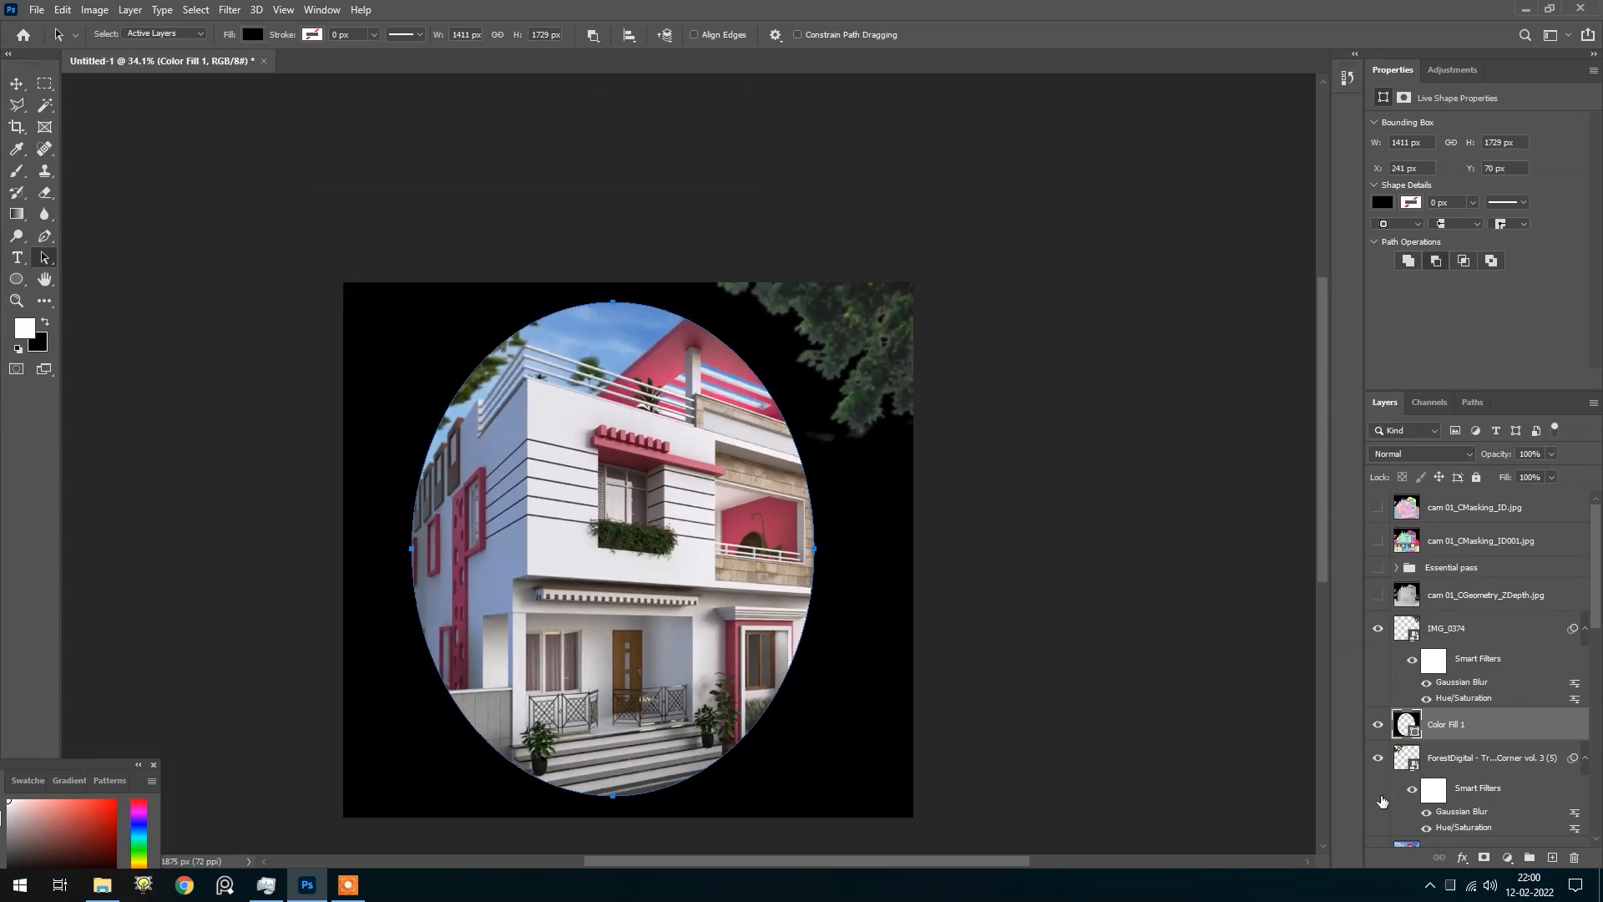
drag(1476, 733, 1448, 606)
scroll(735, 462, up, 1)
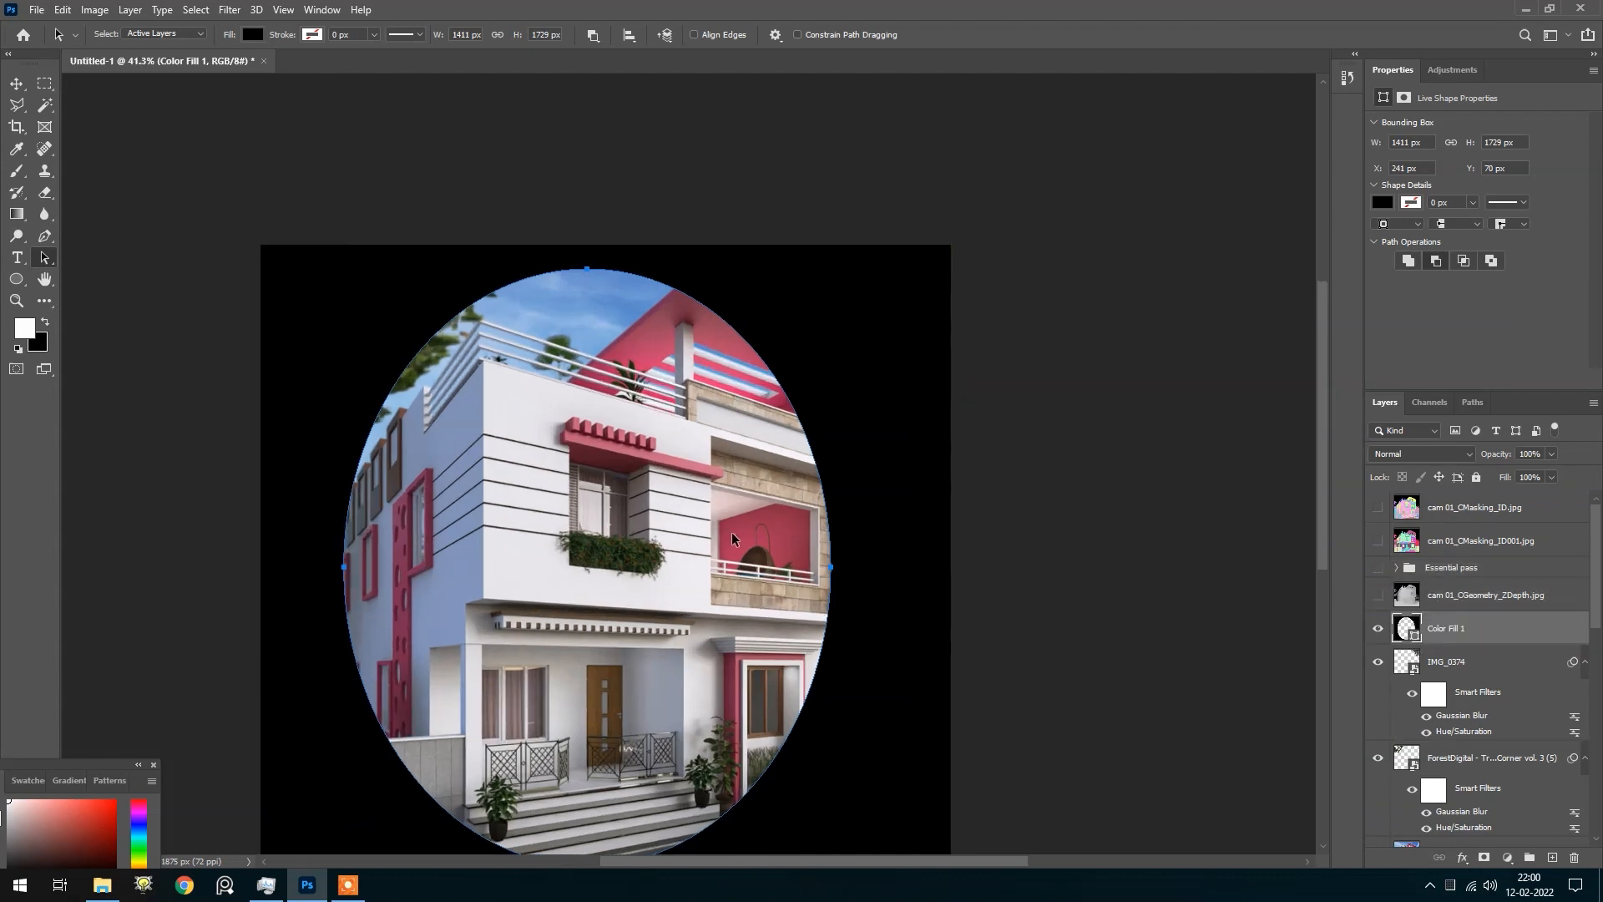
double_click(1409, 628)
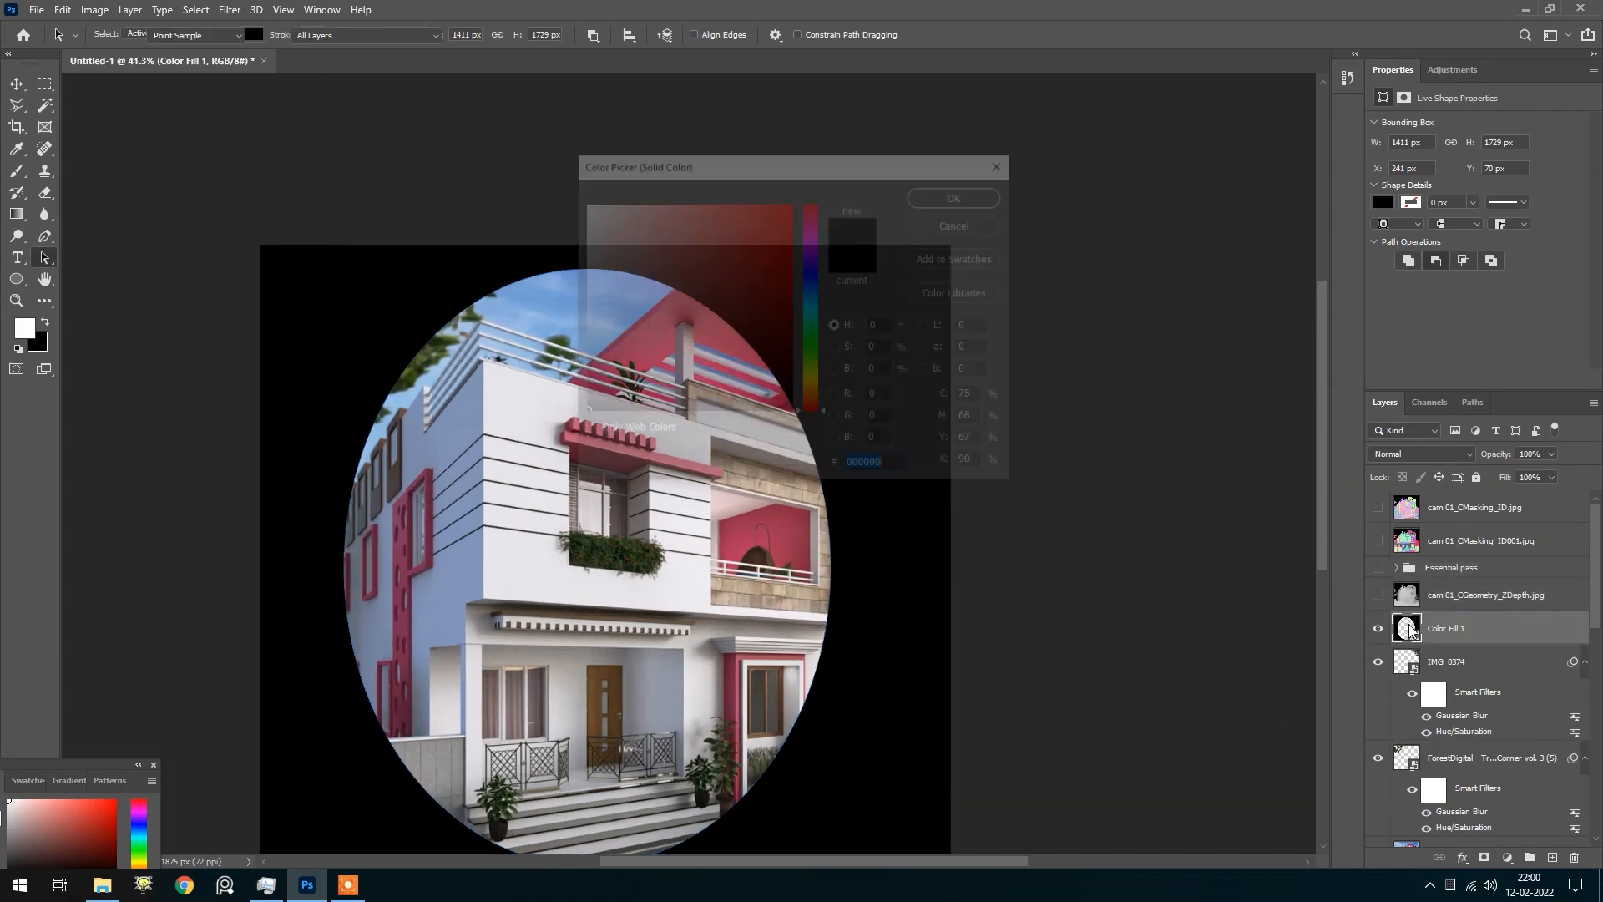
click(940, 227)
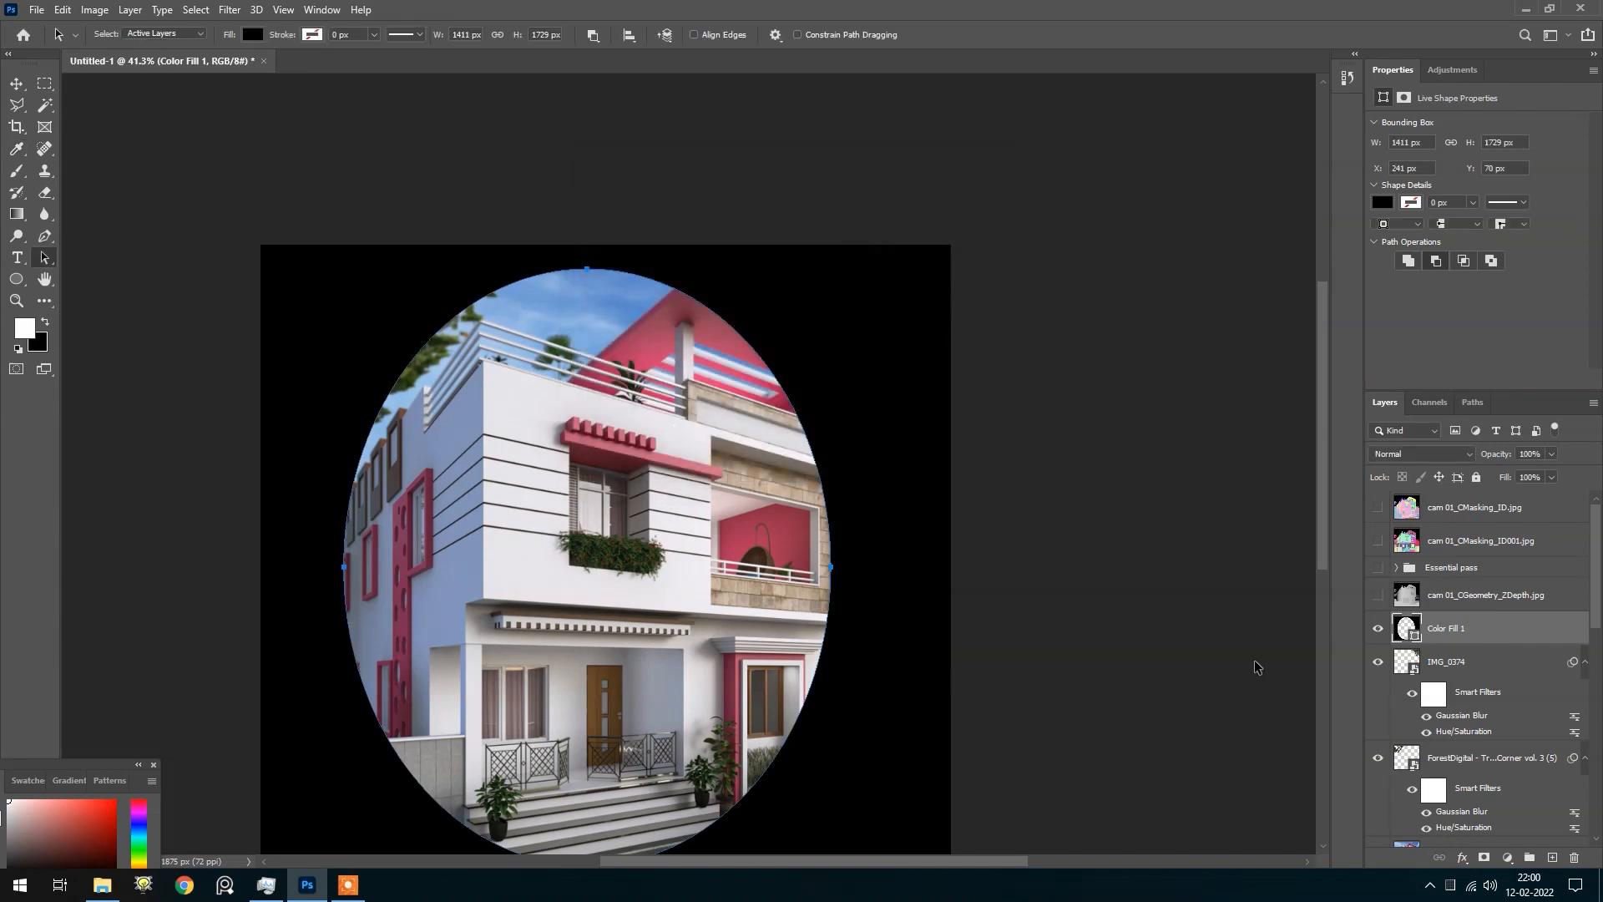
Give the ellipse shape a black stroke of about 35.84 px and rasterize the Color Fill 1 layer
click(1474, 203)
drag(1490, 224, 1531, 228)
click(1544, 270)
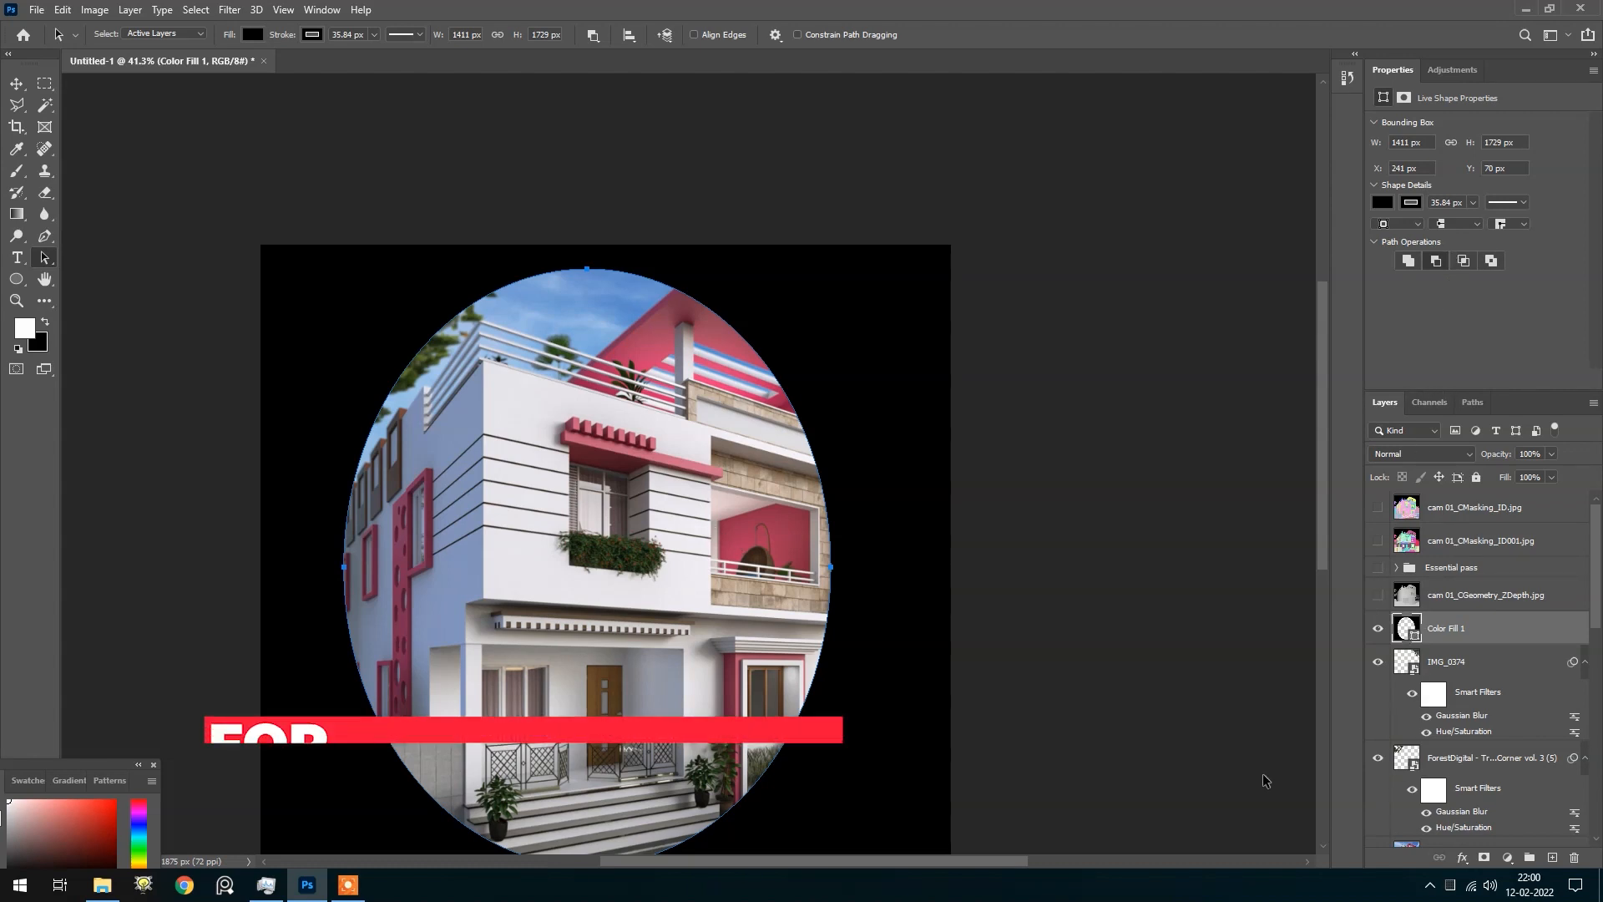
right_click(1510, 657)
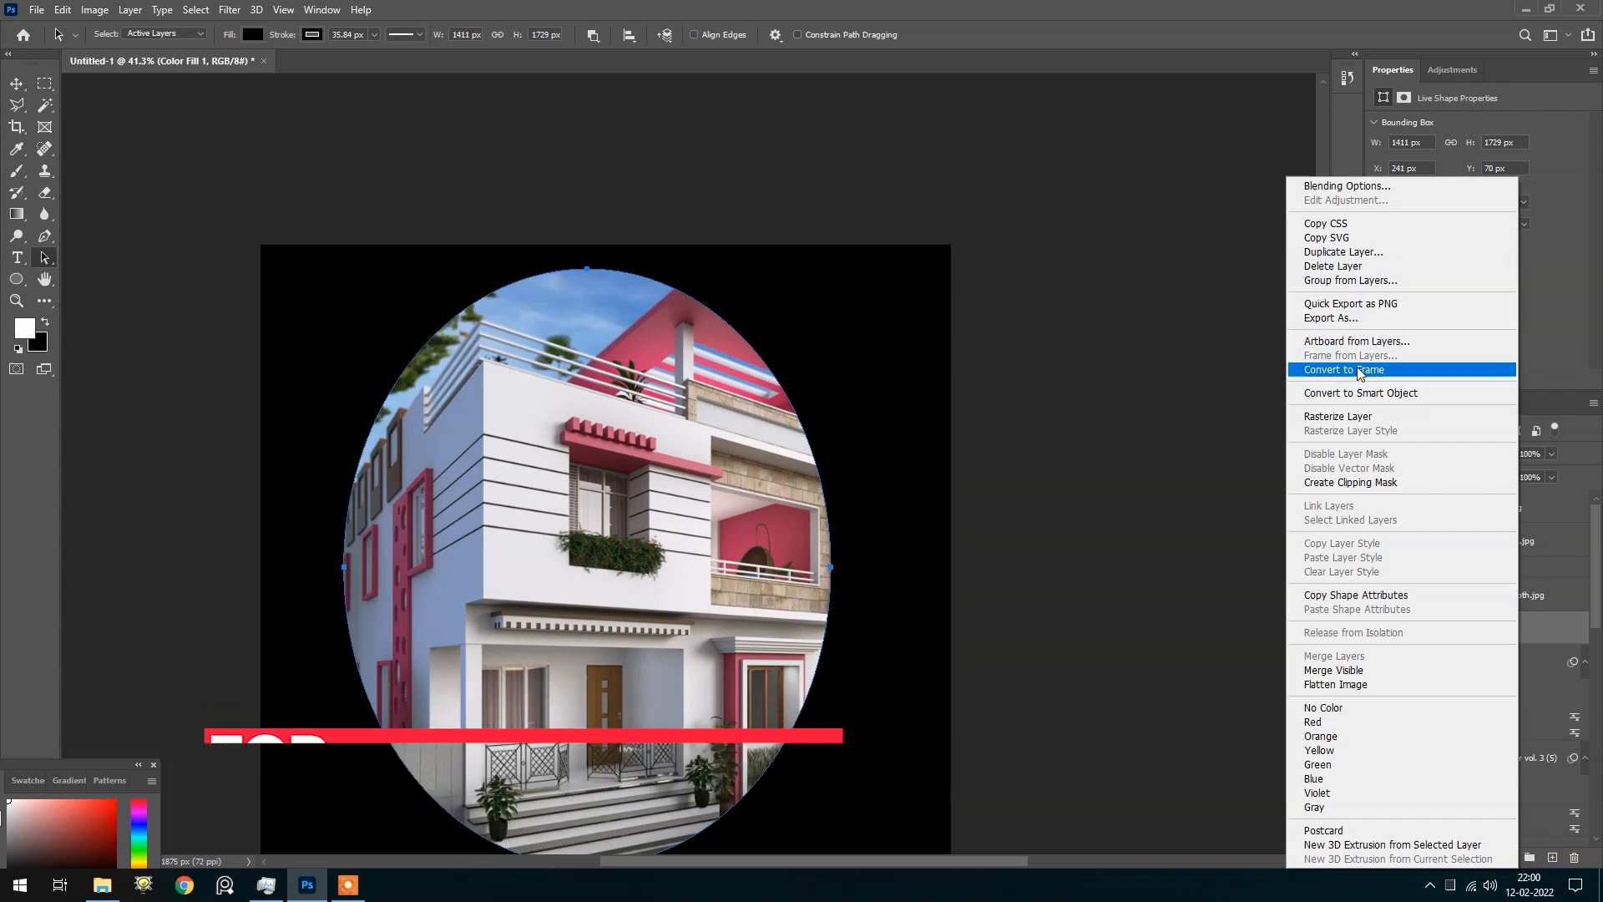
click(1338, 416)
scroll(654, 468, up, 1)
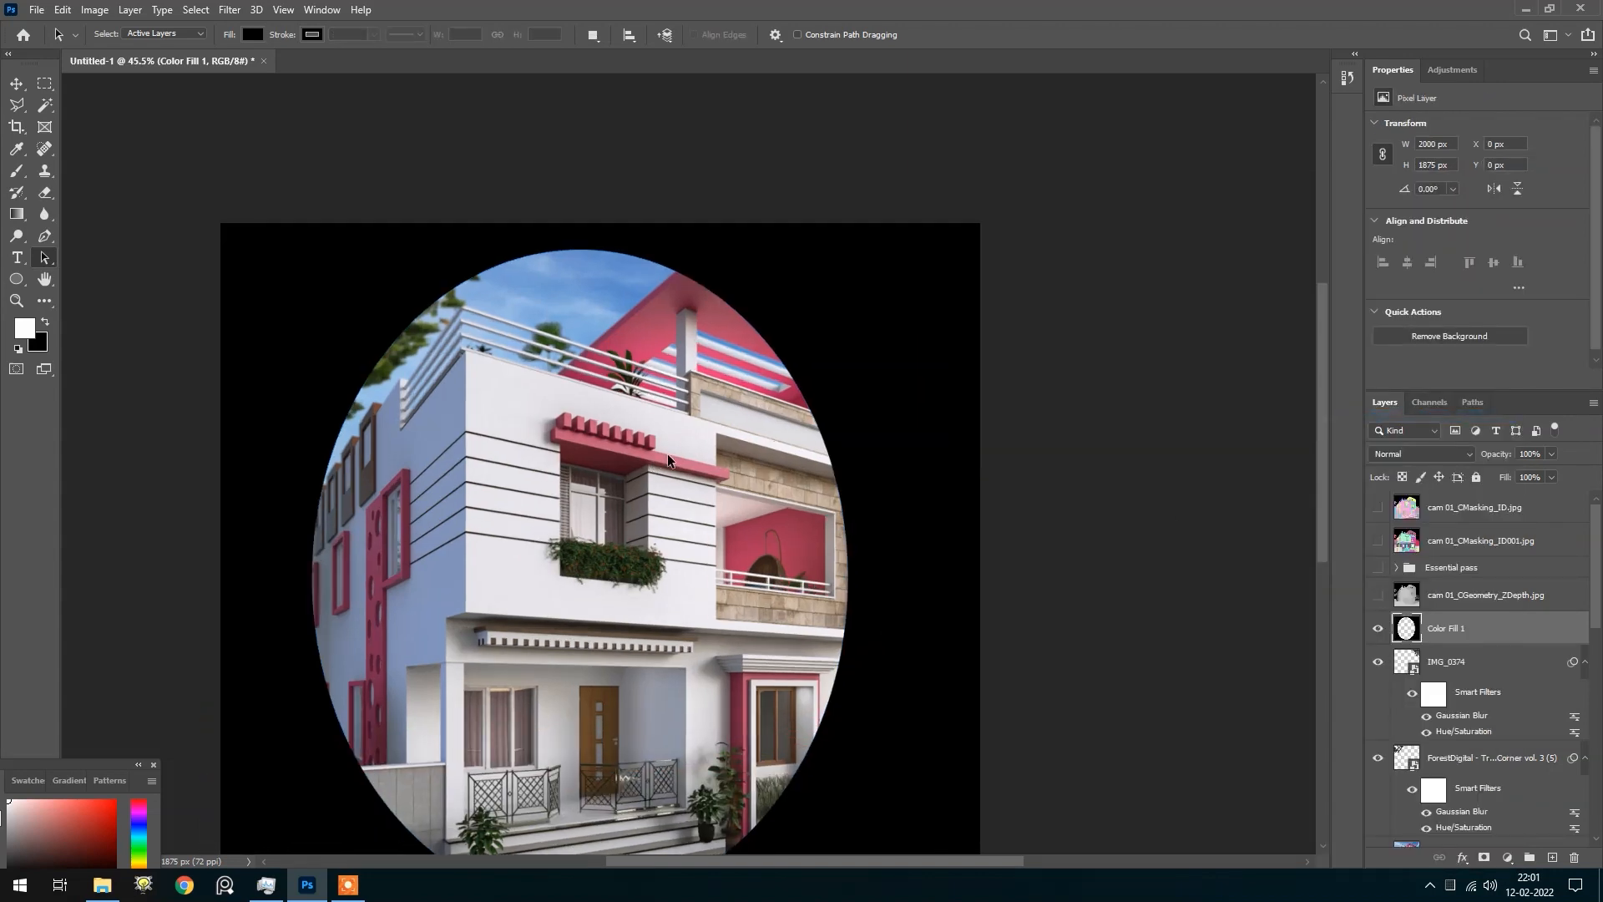
scroll(668, 454, down, 1)
Apply a Gaussian Blur with a radius of about 240 pixels to the rasterized black layer
click(229, 10)
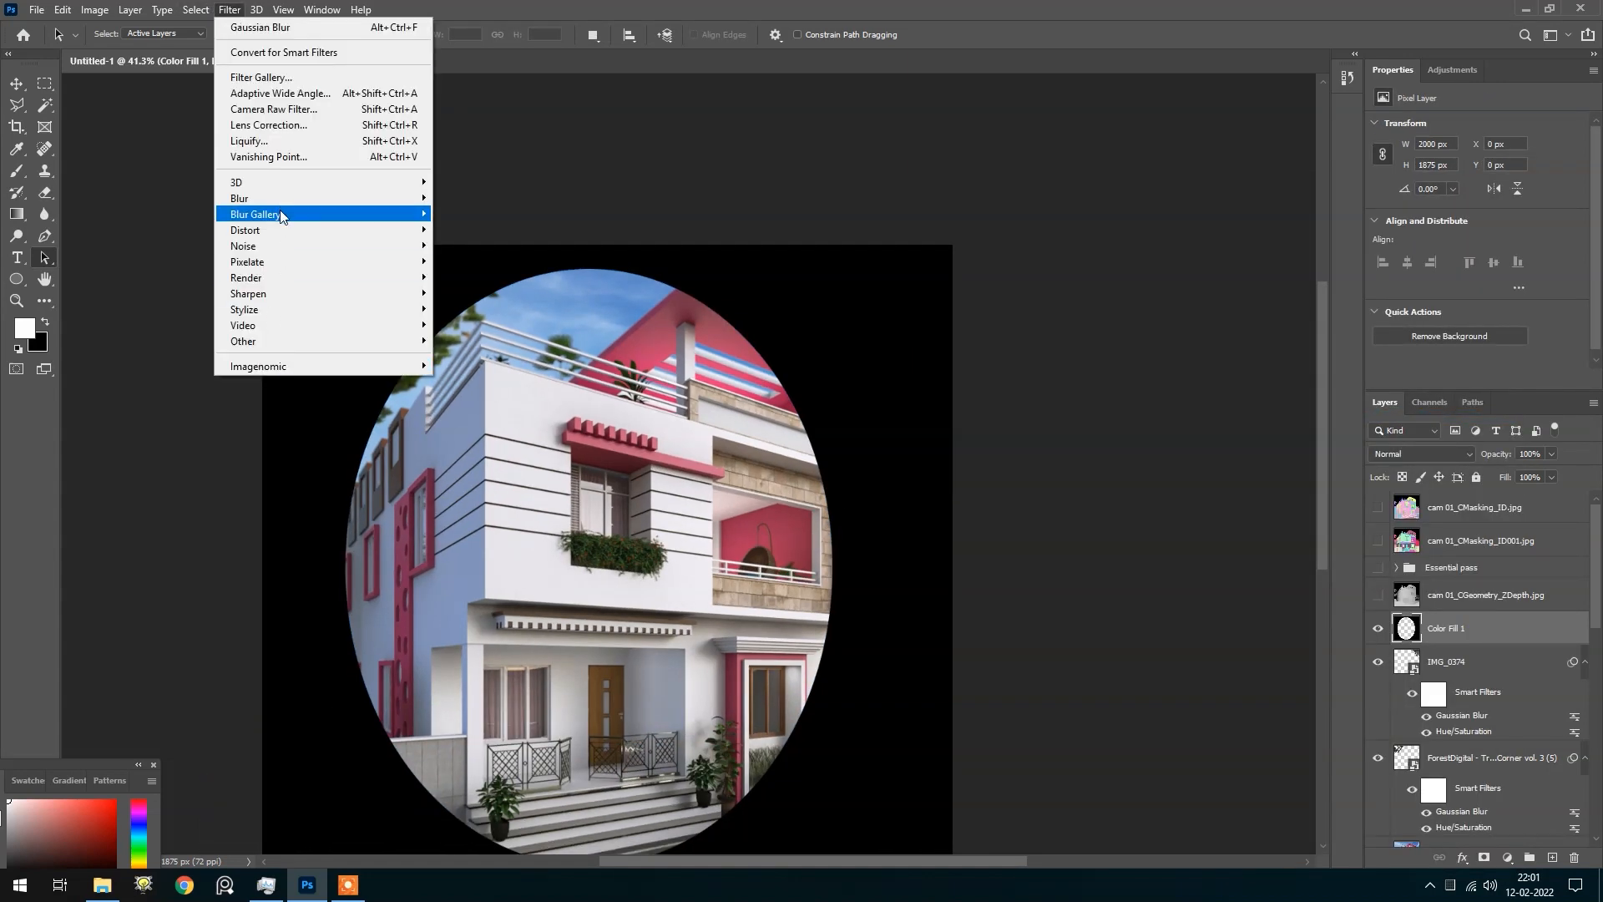
mouse_move(275, 198)
click(479, 261)
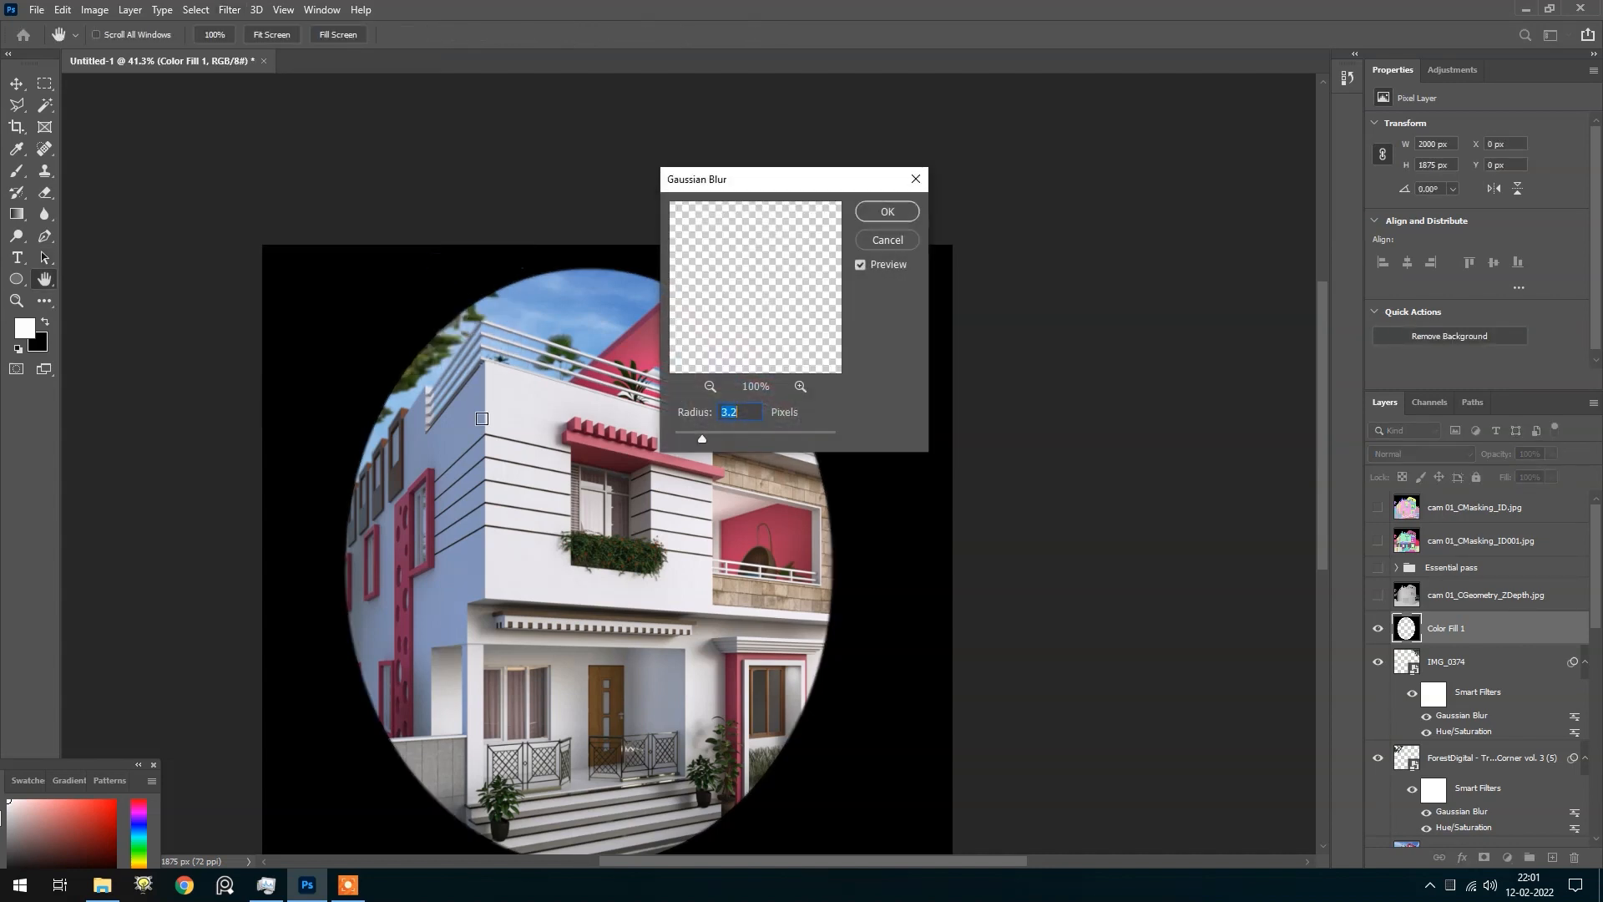
drag(704, 434, 809, 431)
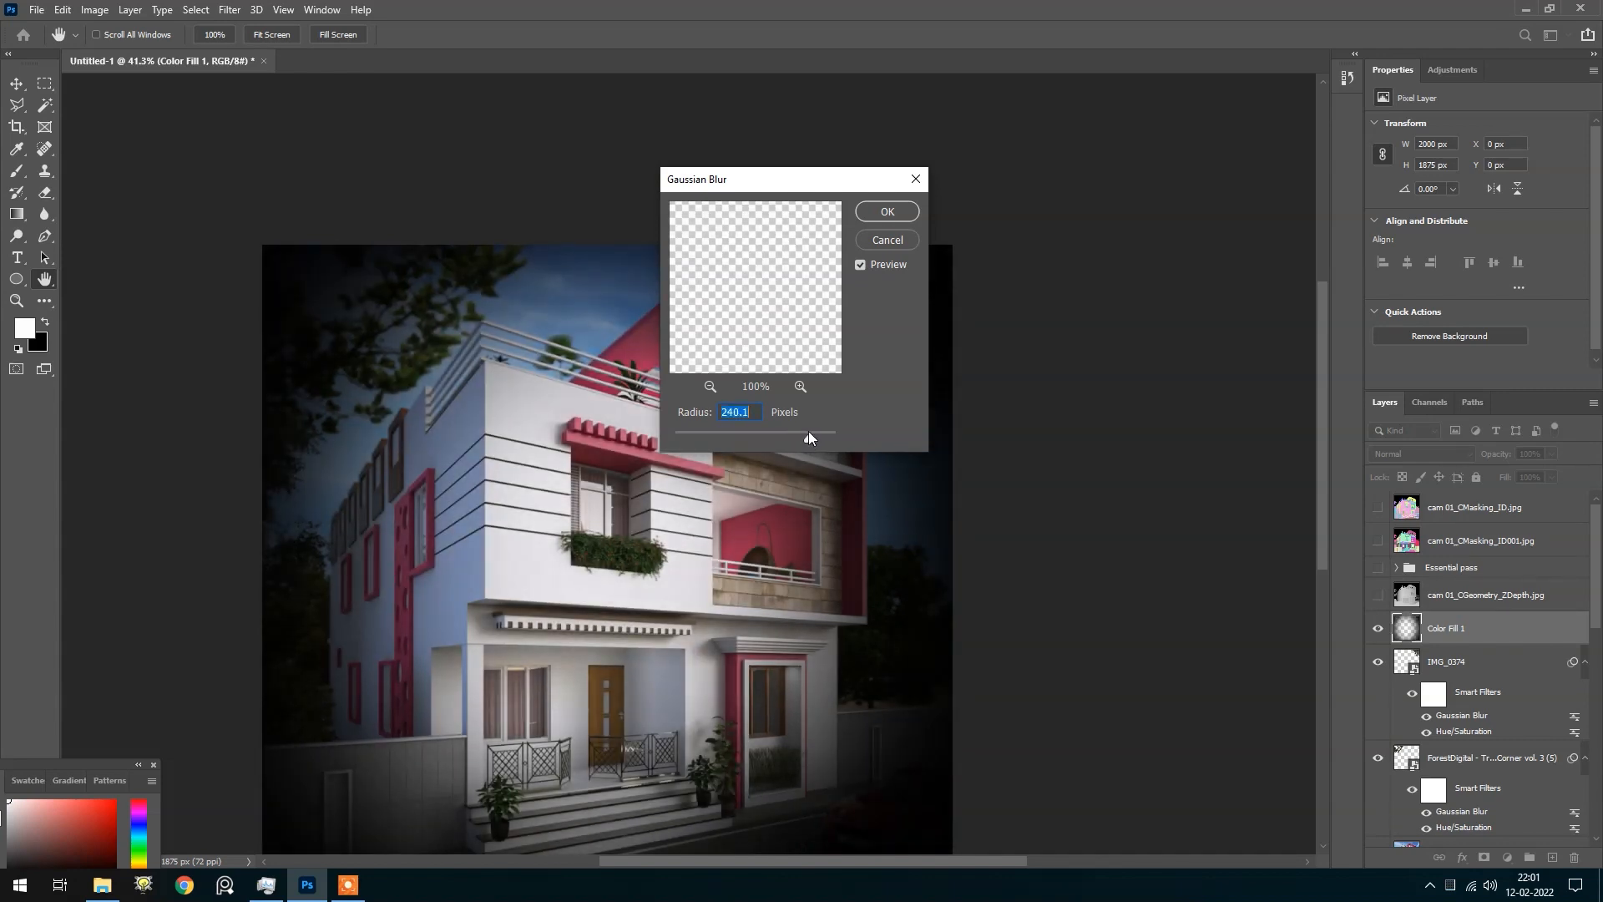
click(862, 219)
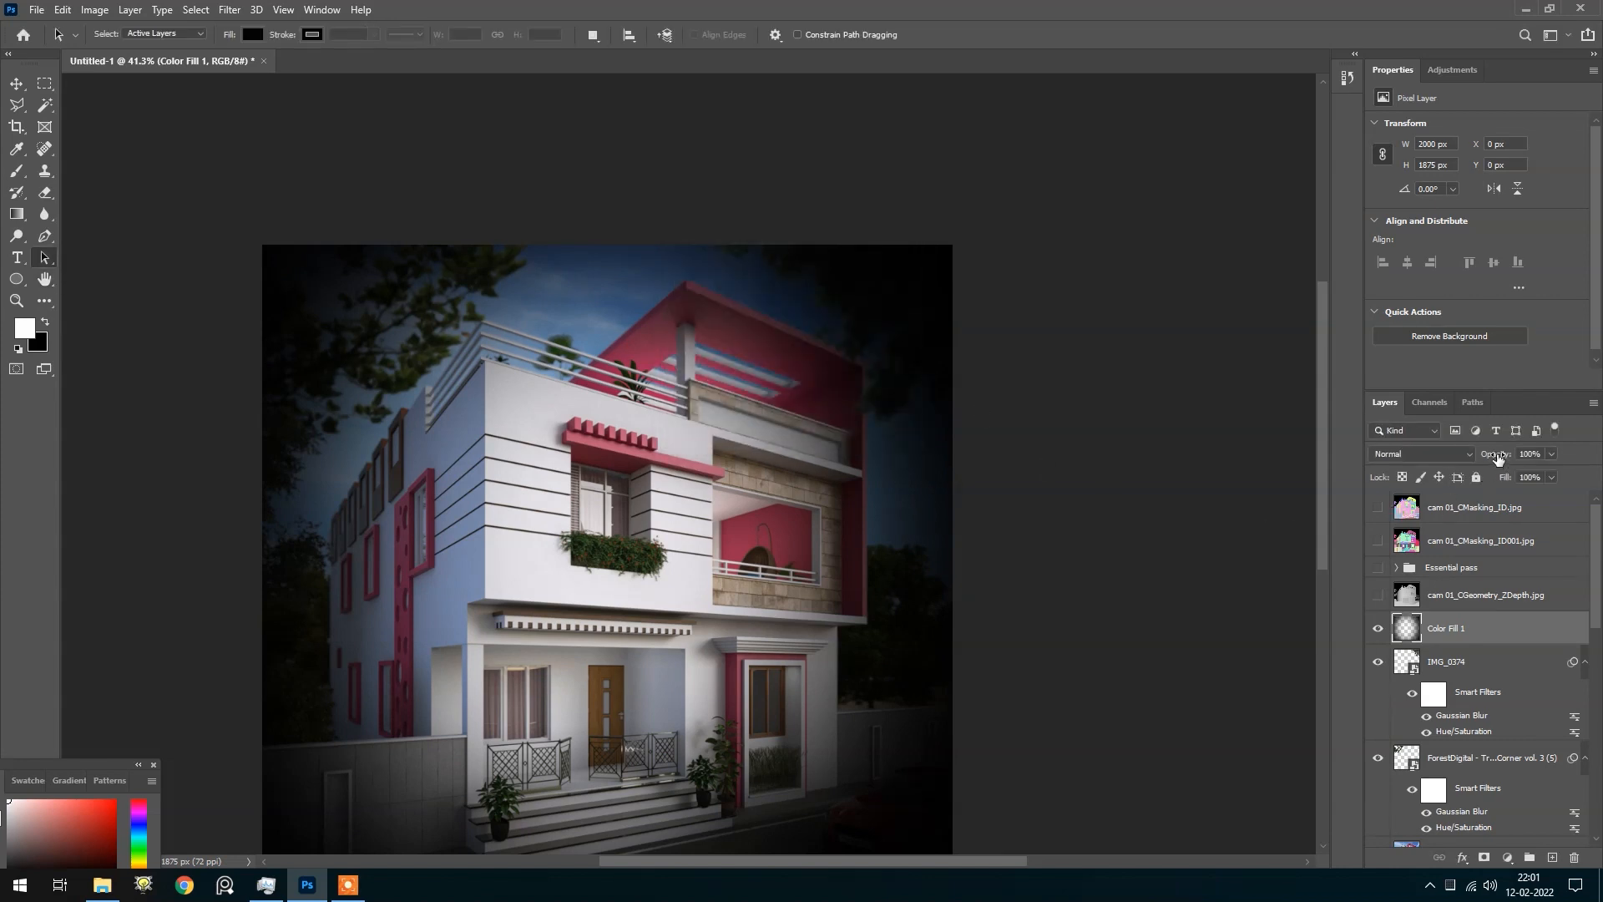
Lower the blurred Color Fill 1 layer's opacity to 20% and compare the image with and without it
drag(1497, 457, 1429, 468)
scroll(573, 276, down, 3)
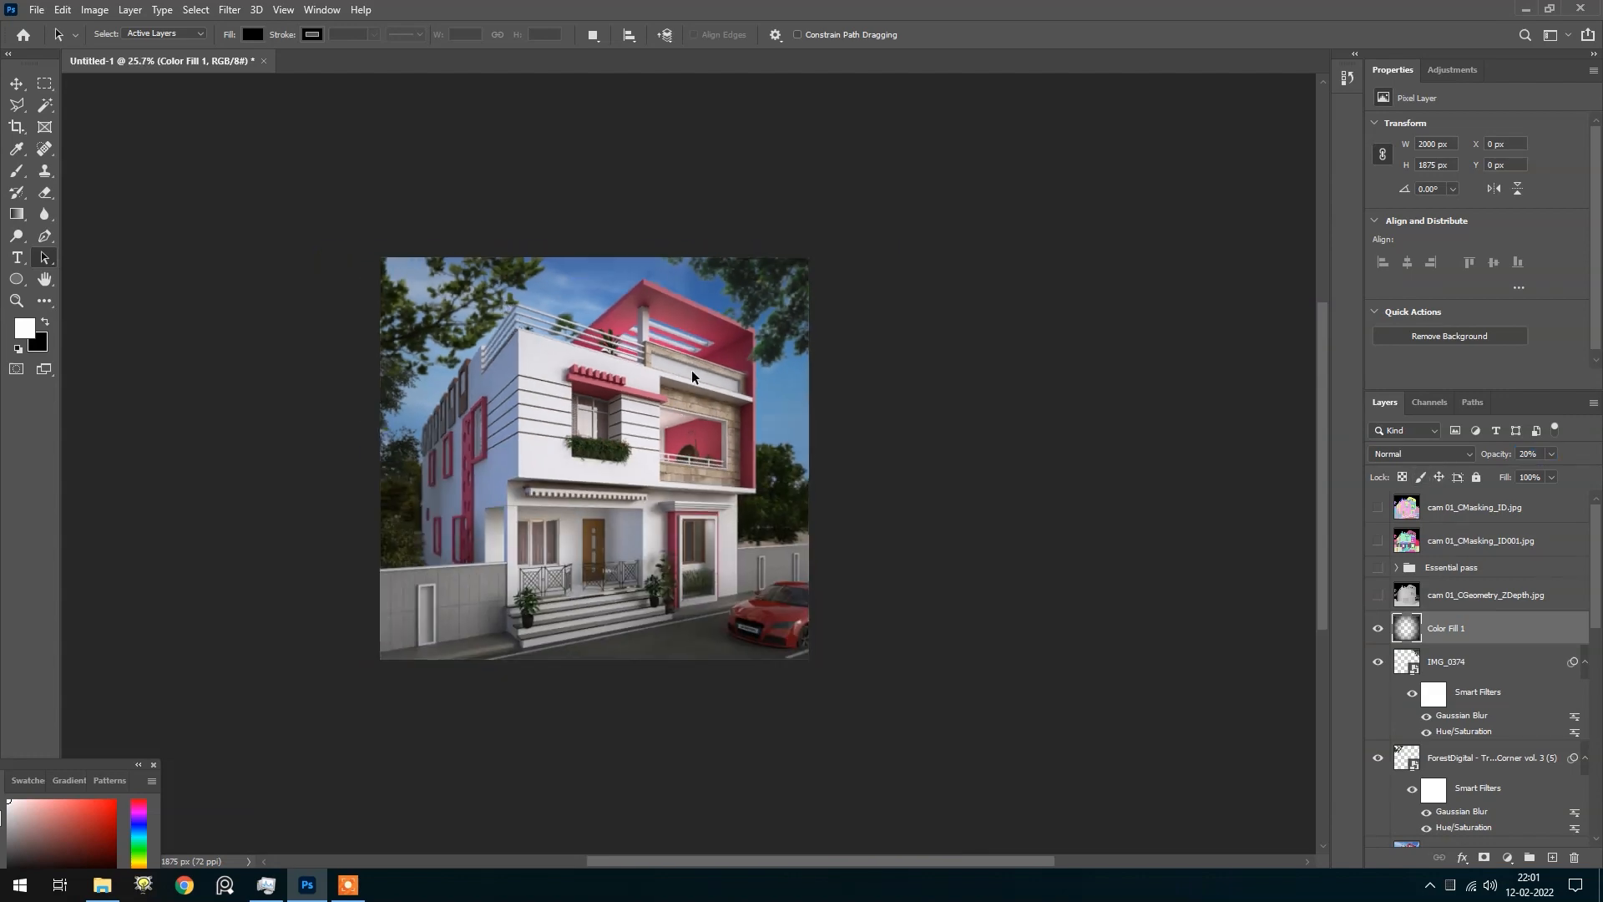
scroll(692, 372, up, 1)
click(1378, 628)
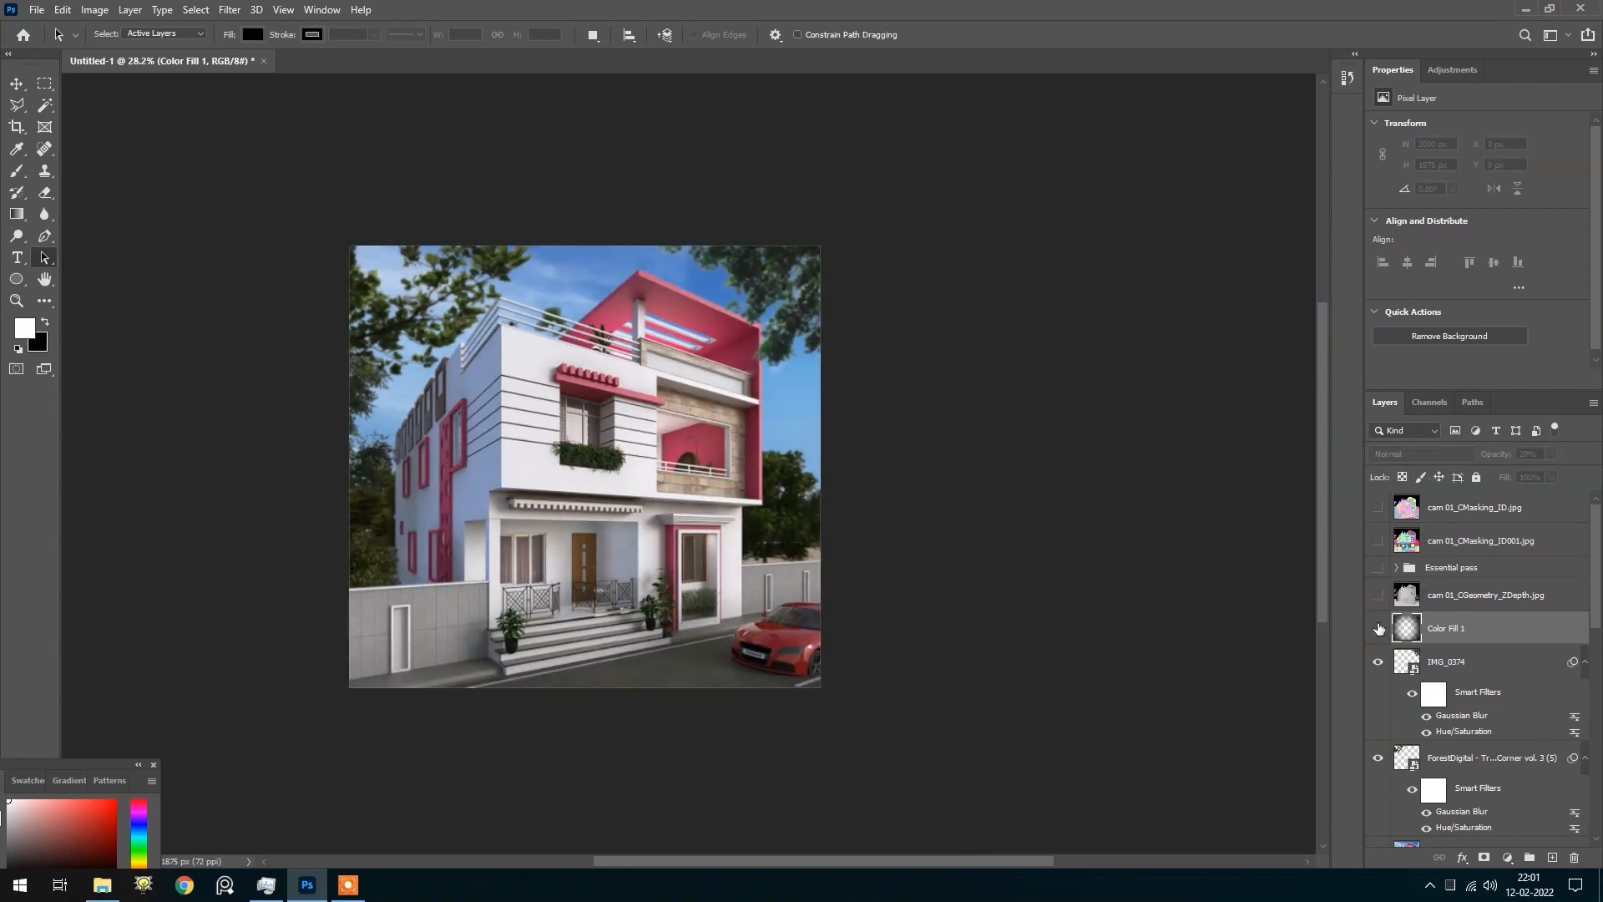
click(1379, 628)
Scale the Color Fill 1 vignette layer up to about 144% around the image centre
key(ctrl+t)
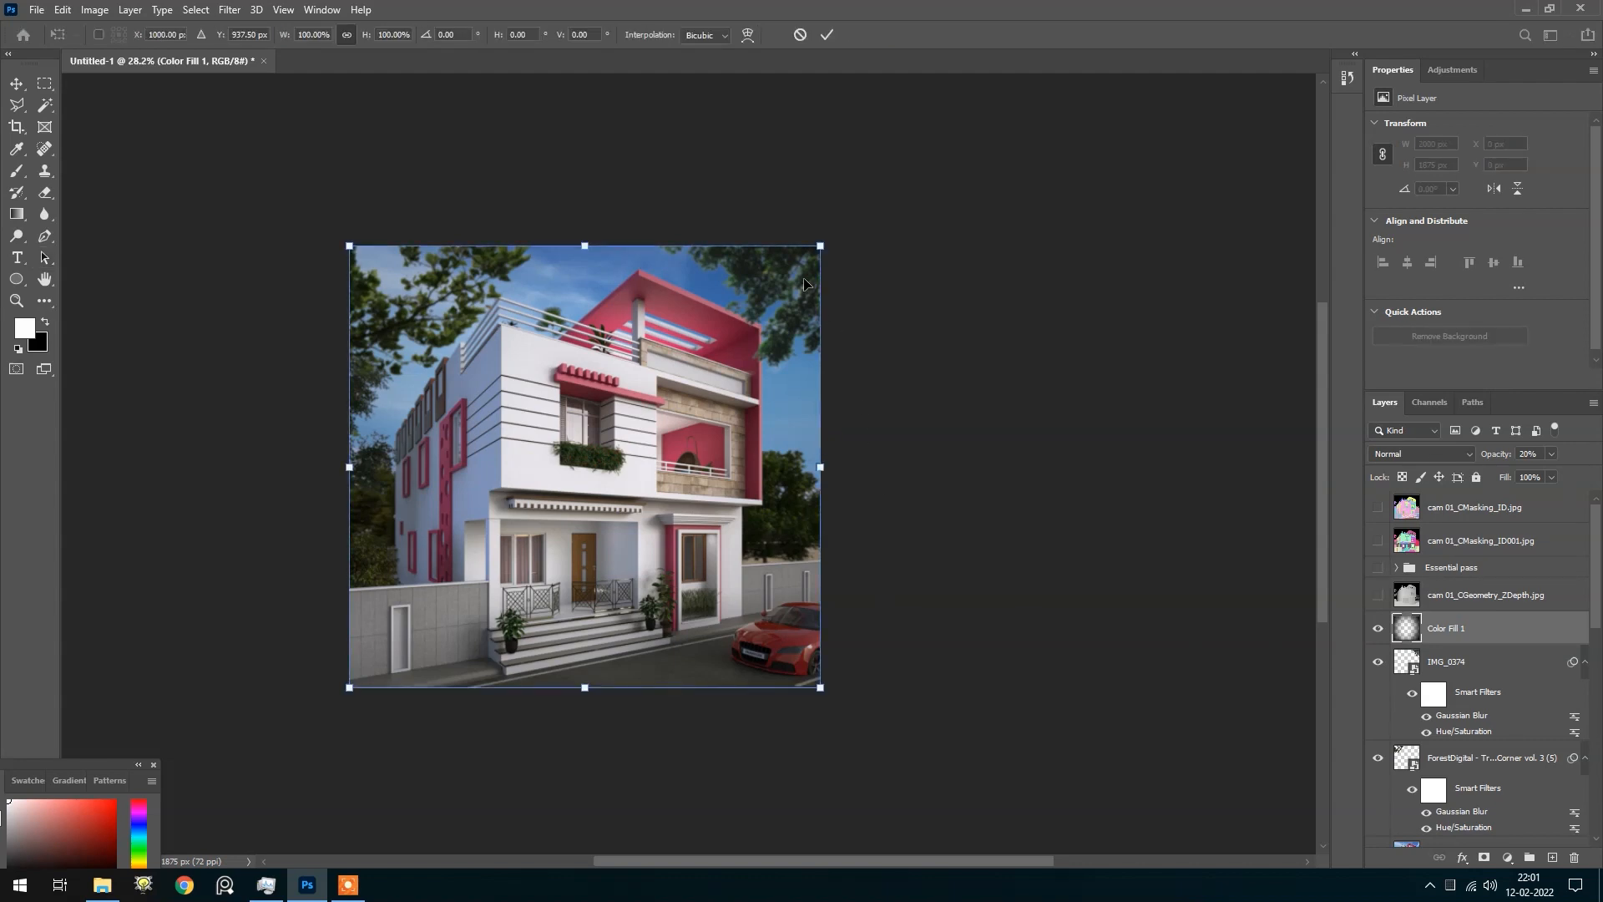
drag(820, 243, 927, 149)
key(Return)
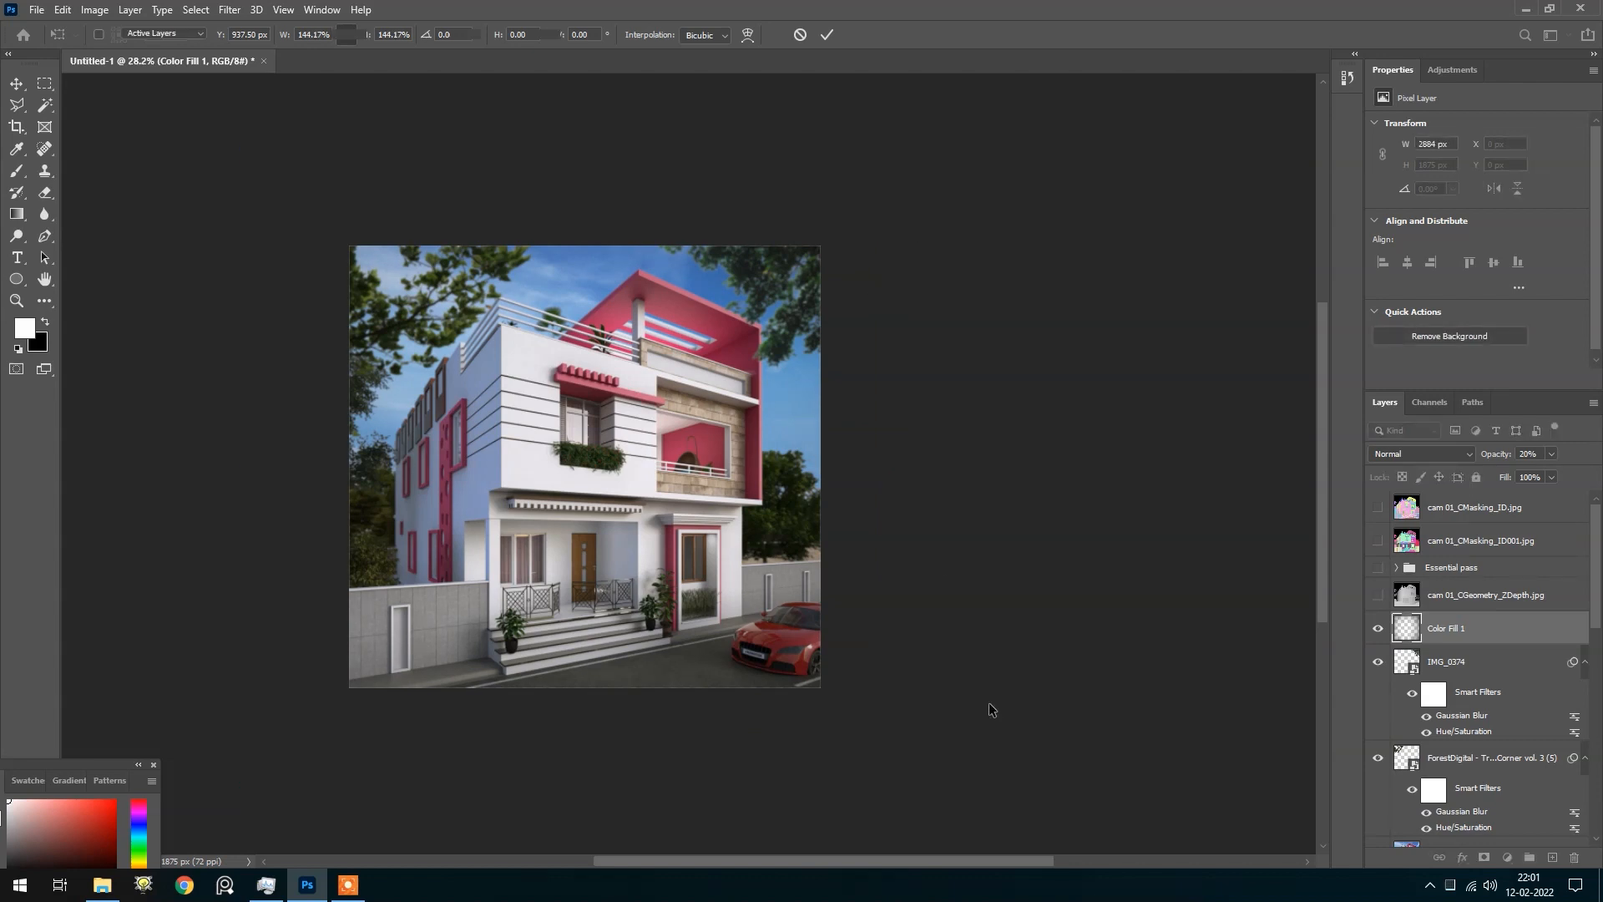
Compare the image with and without the enlarged vignette and examine the darkened edges across the whole composition
click(1378, 629)
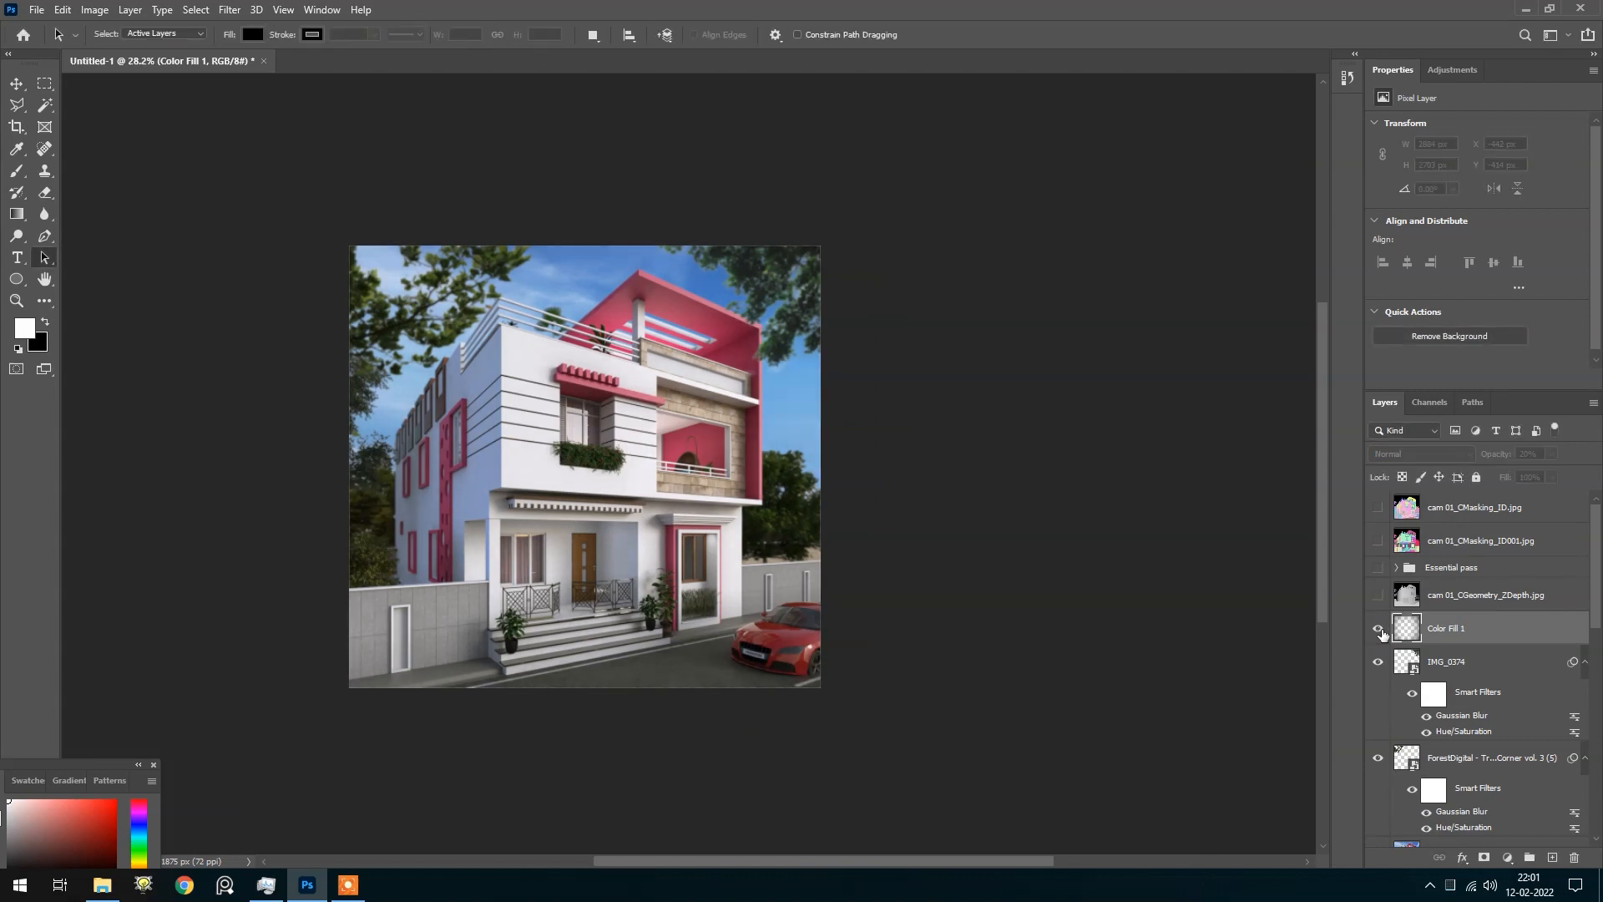
click(1379, 628)
click(1378, 629)
scroll(769, 654, up, 2)
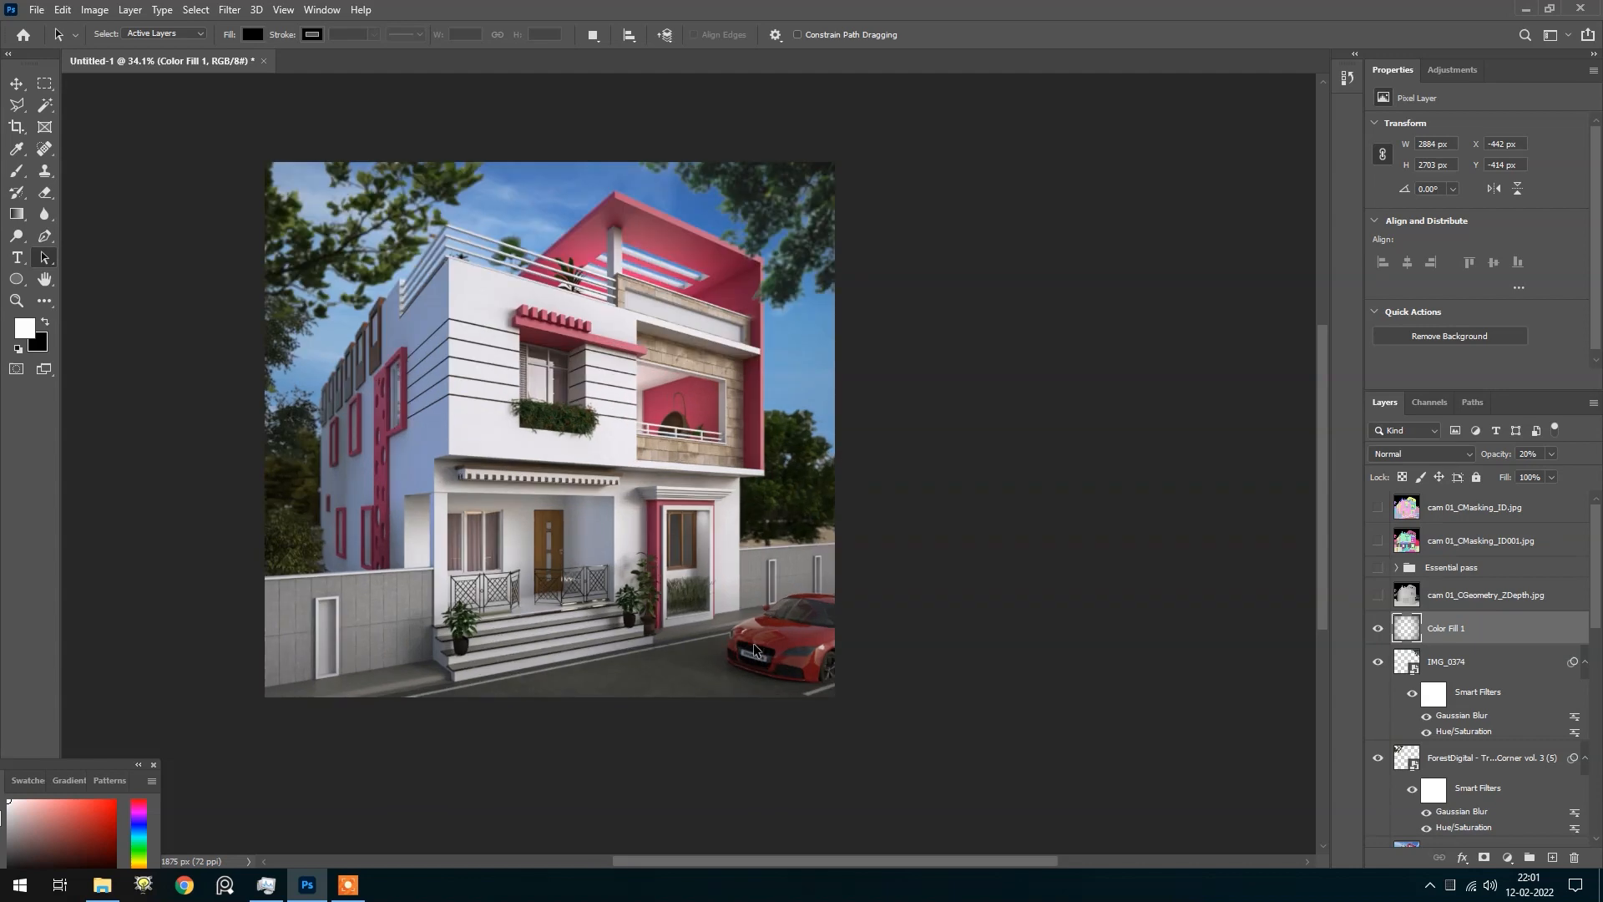
scroll(800, 646, down, 3)
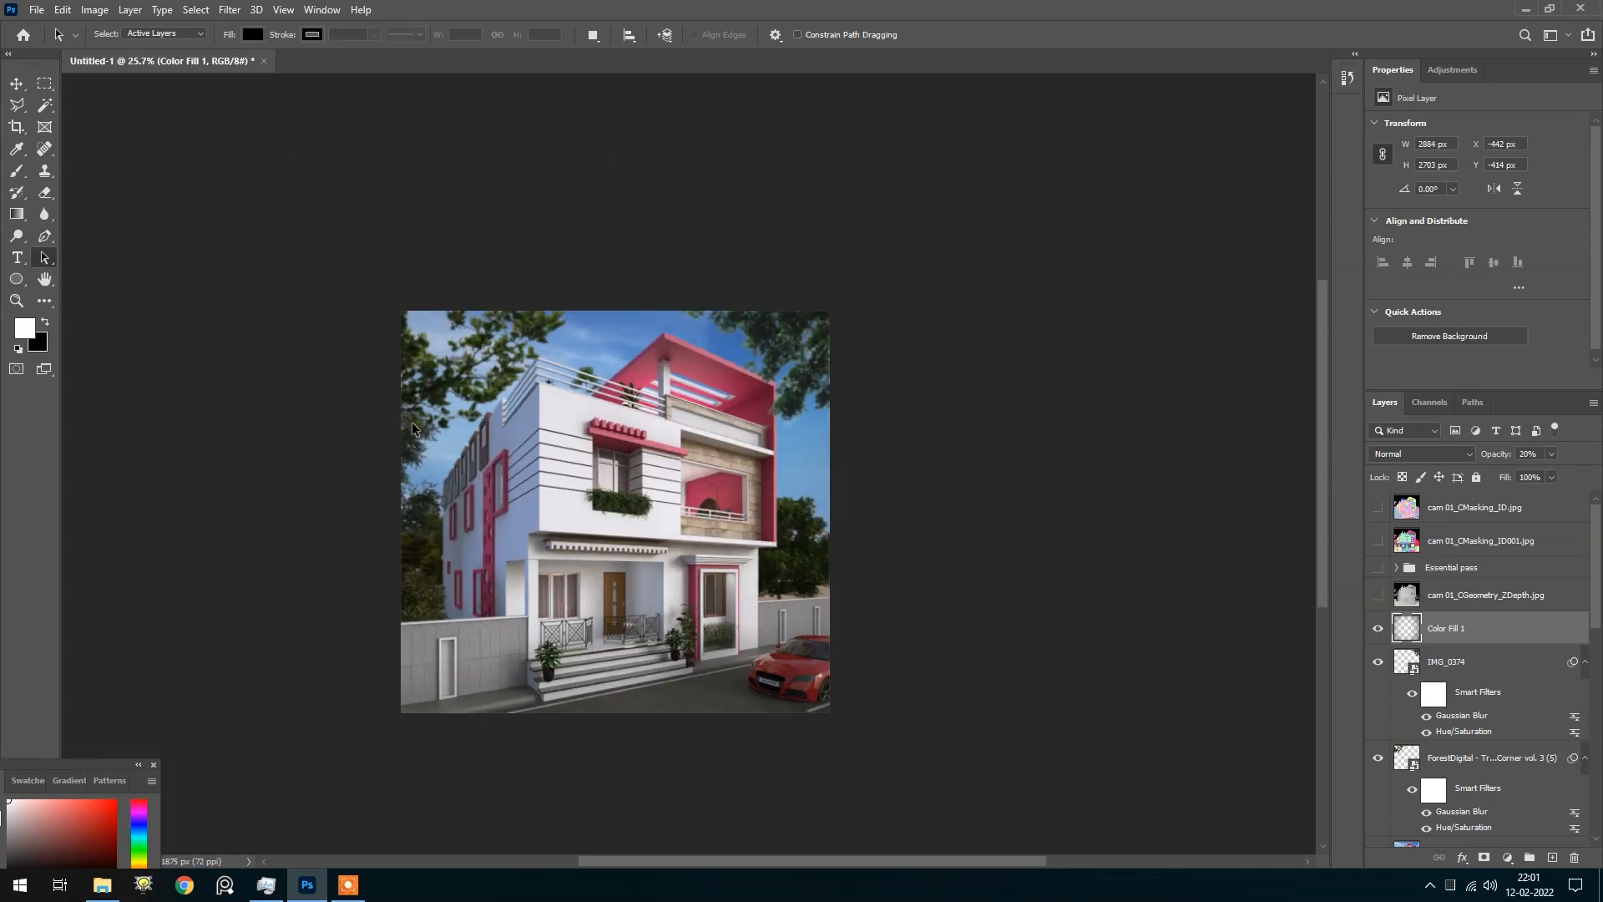
scroll(658, 539, up, 3)
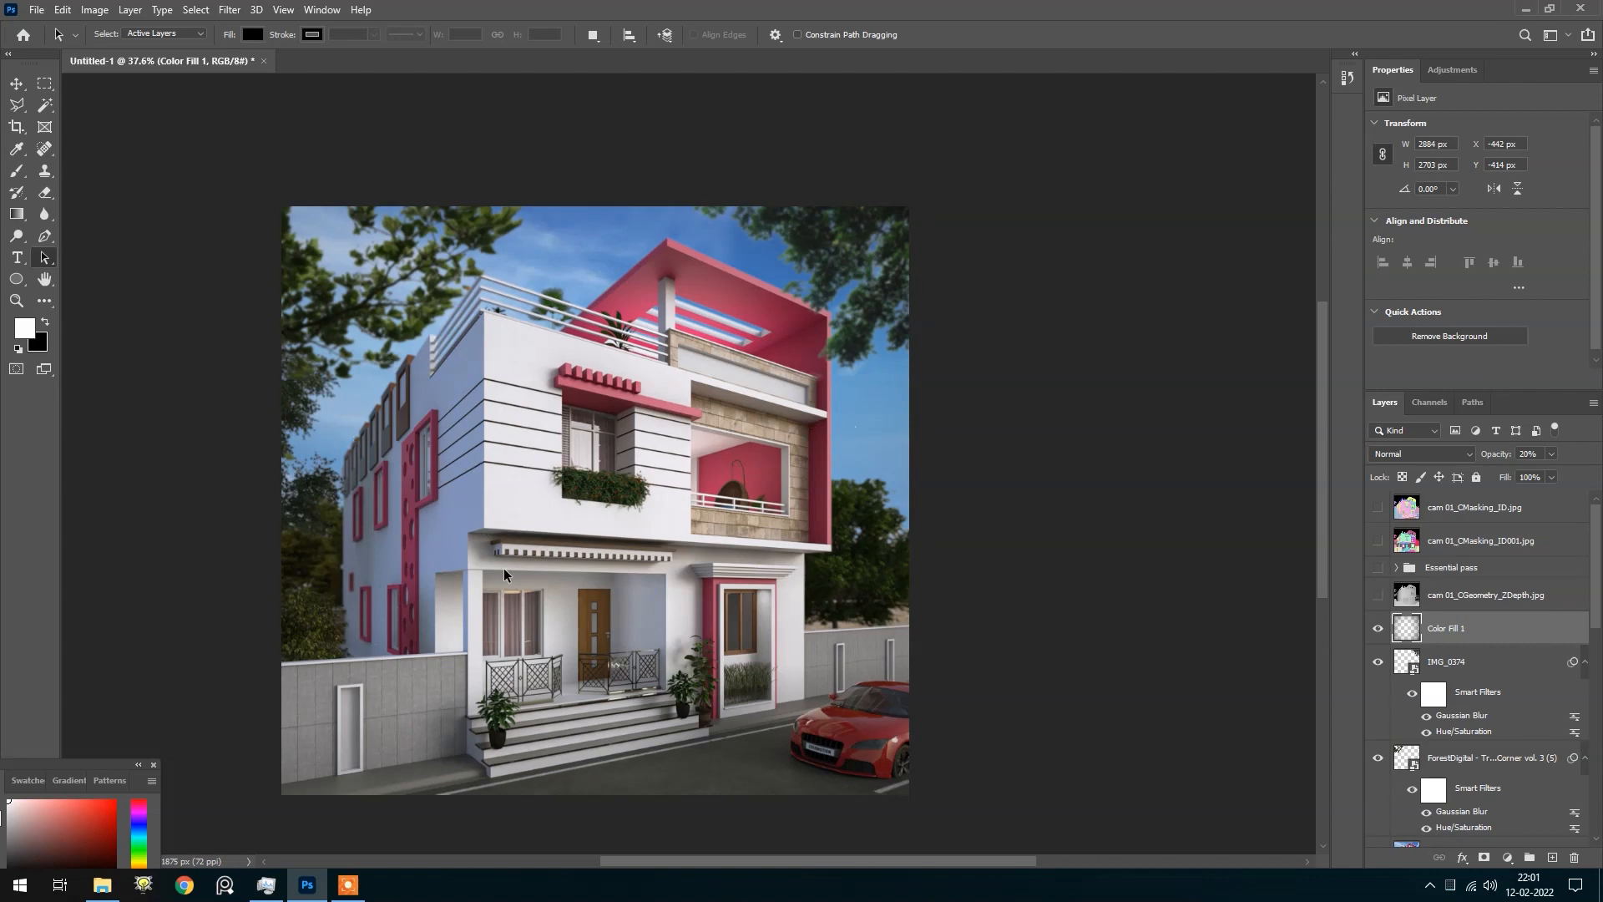
scroll(503, 568, down, 2)
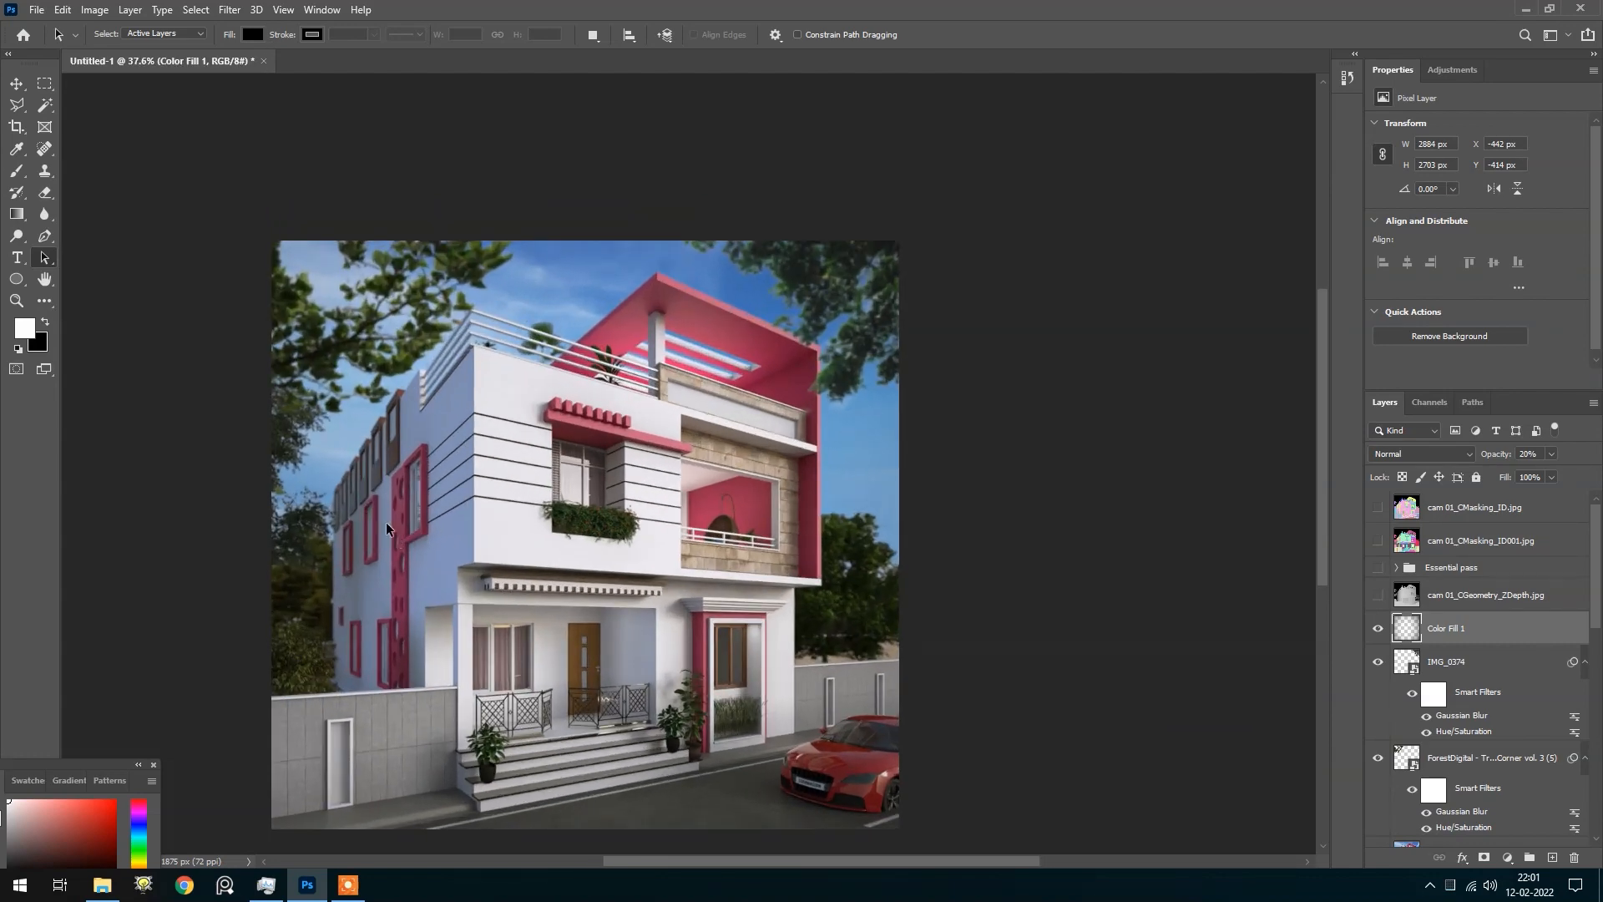
scroll(504, 534, down, 2)
scroll(558, 376, up, 2)
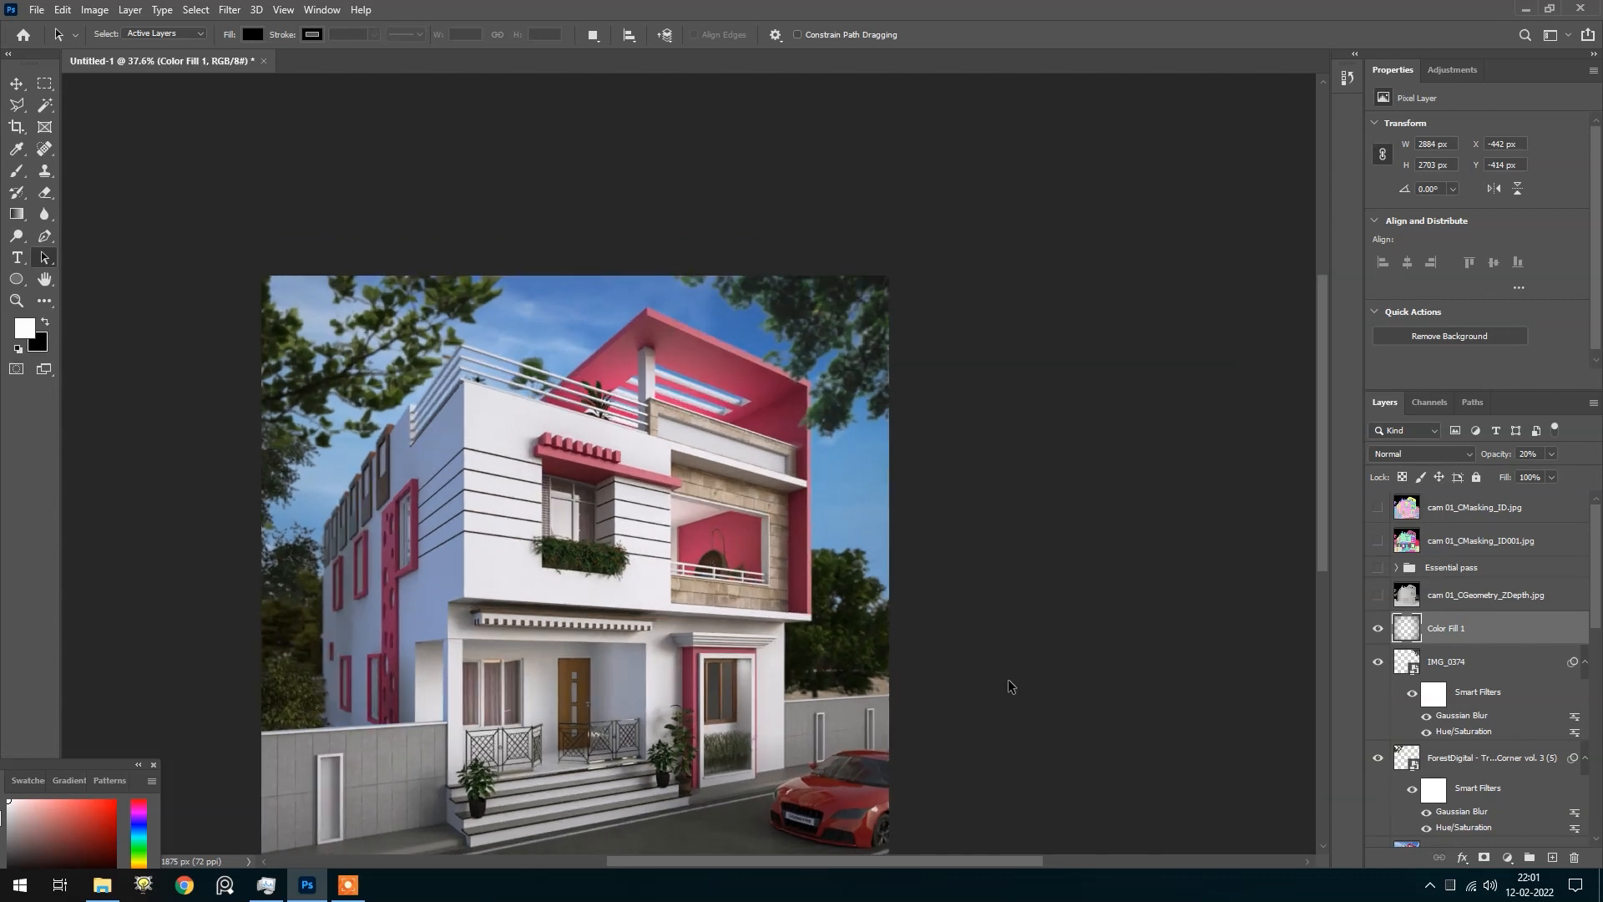
Paint extra darkening over the upper sky on the Color Fill 1 layer with a large soft black brush at 20% flow
key(b)
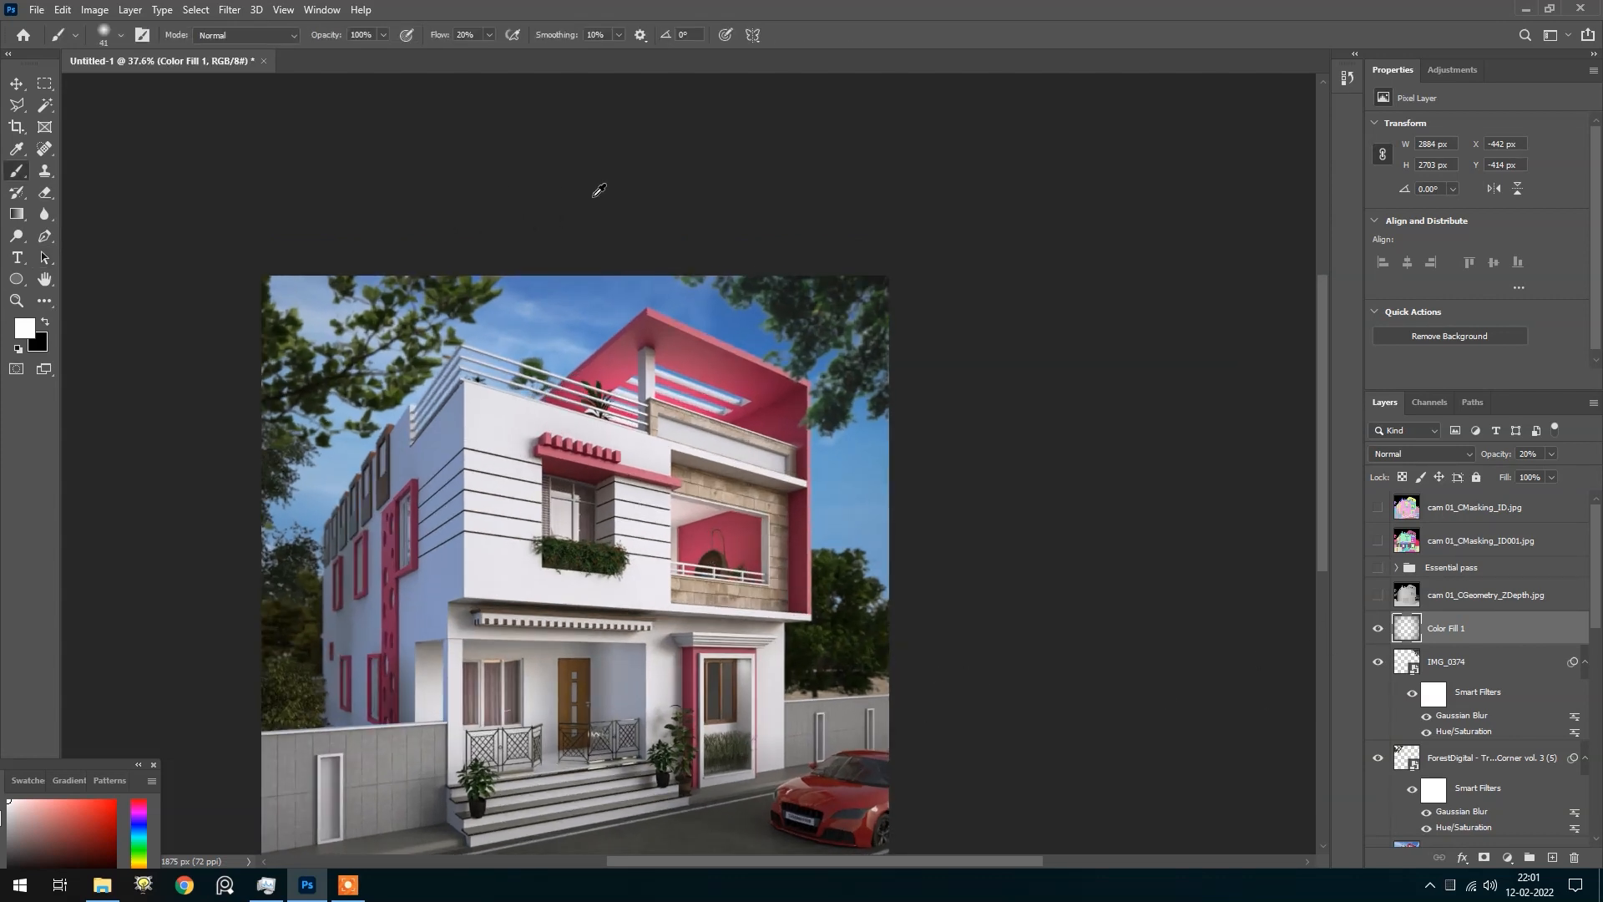
drag(443, 332, 531, 322)
key(x)
drag(494, 217, 588, 283)
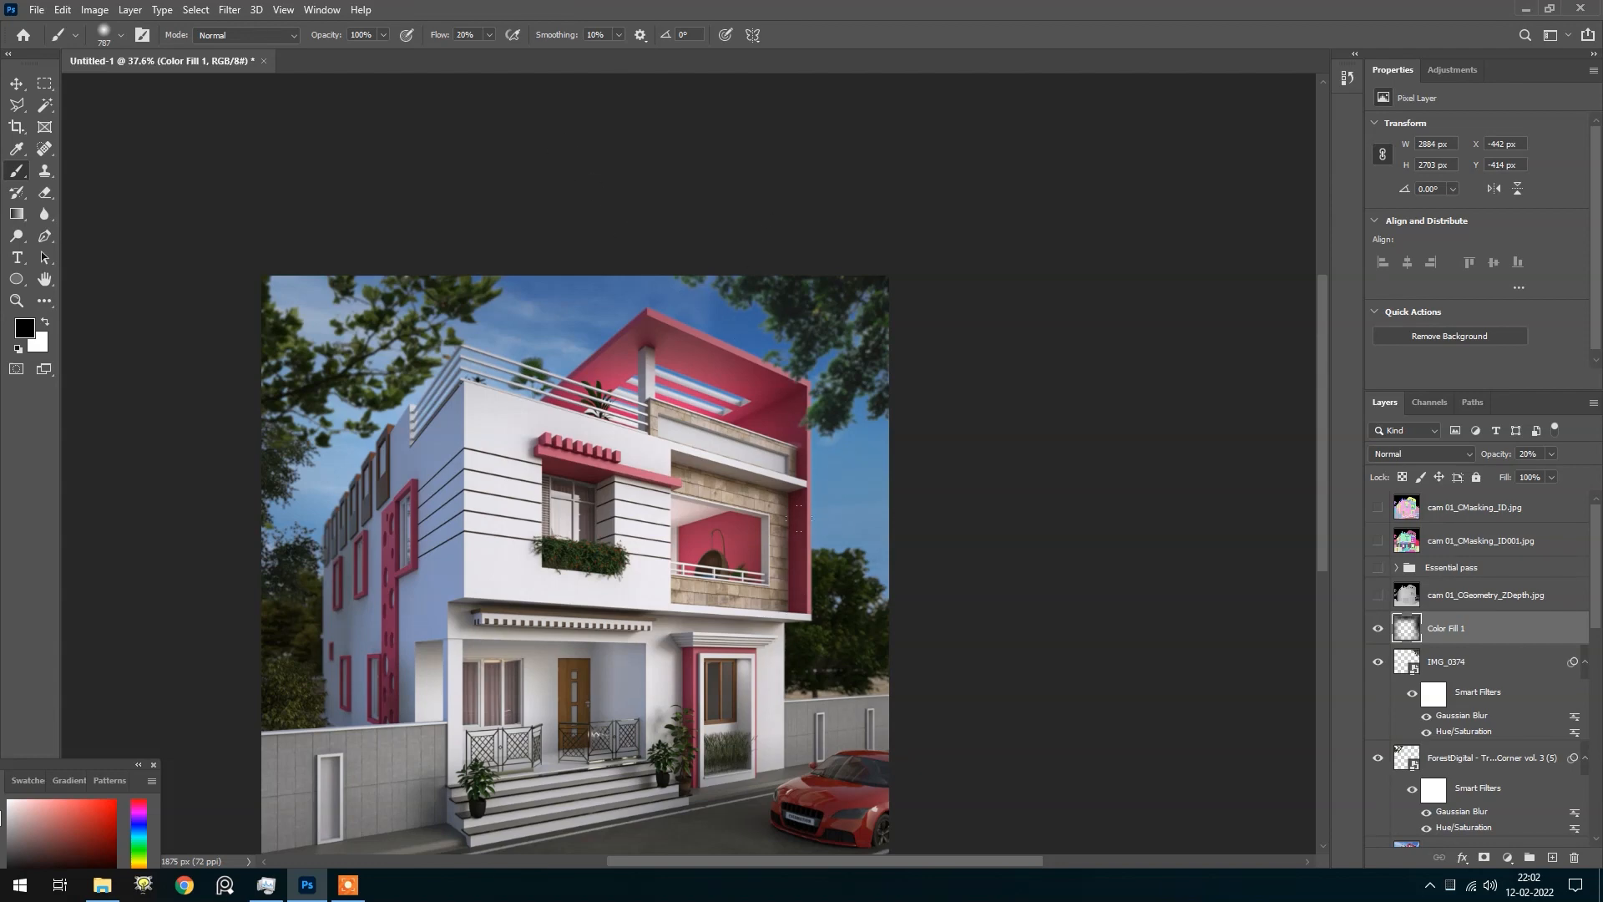
Compare the image repeatedly with and without the Color Fill 1 darkening layer, checking the edges and upper sky
scroll(797, 517, down, 2)
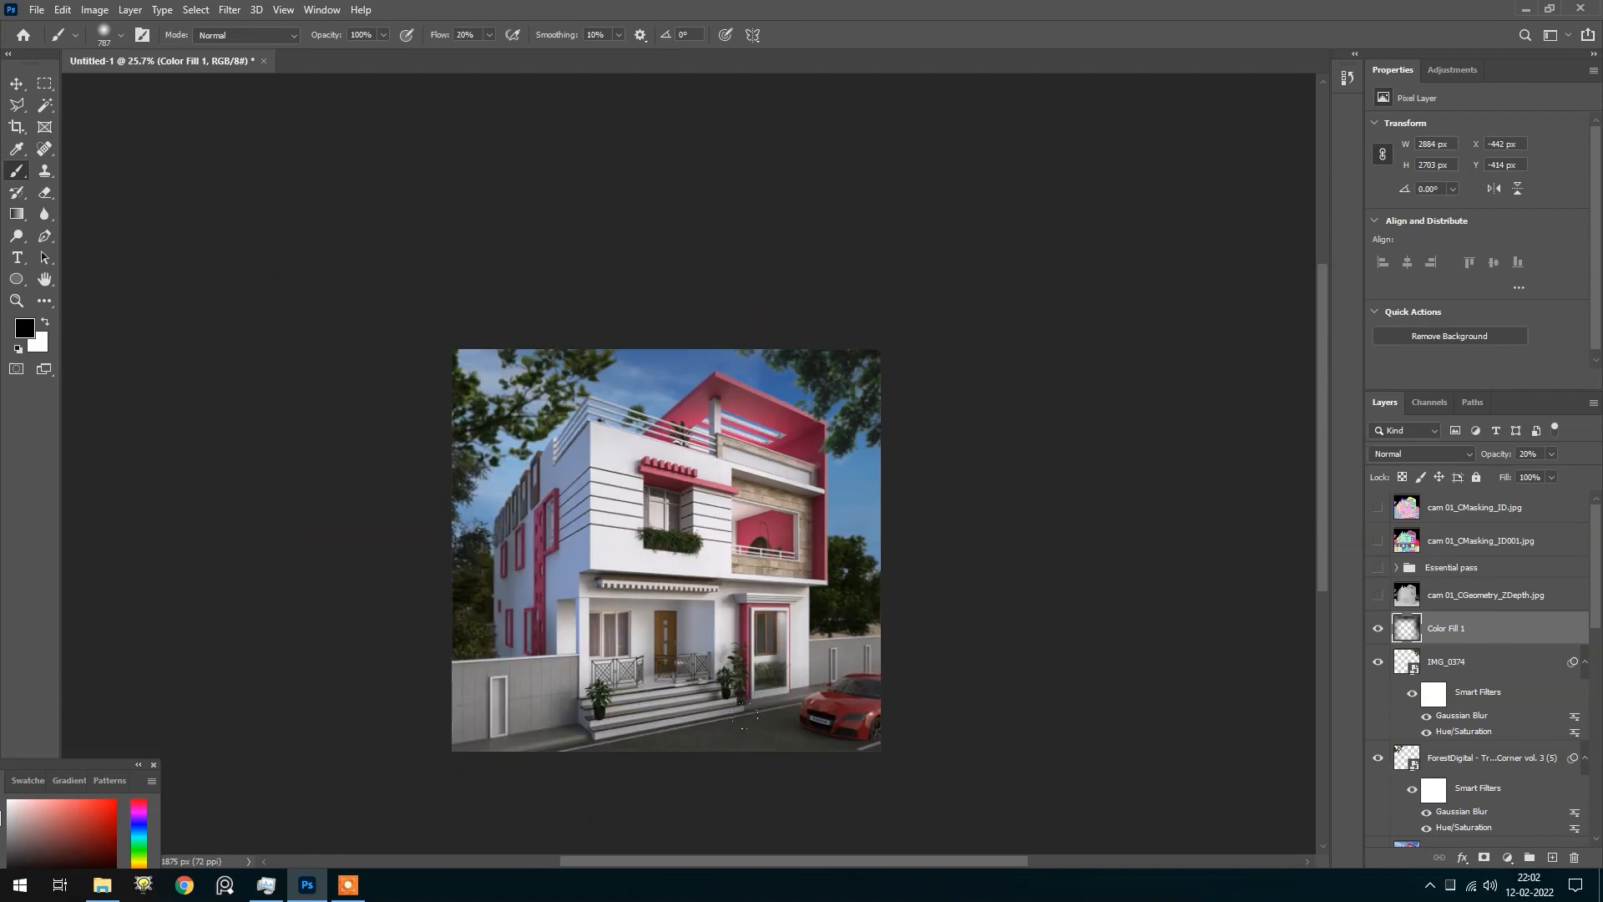
scroll(910, 689, up, 1)
click(1378, 628)
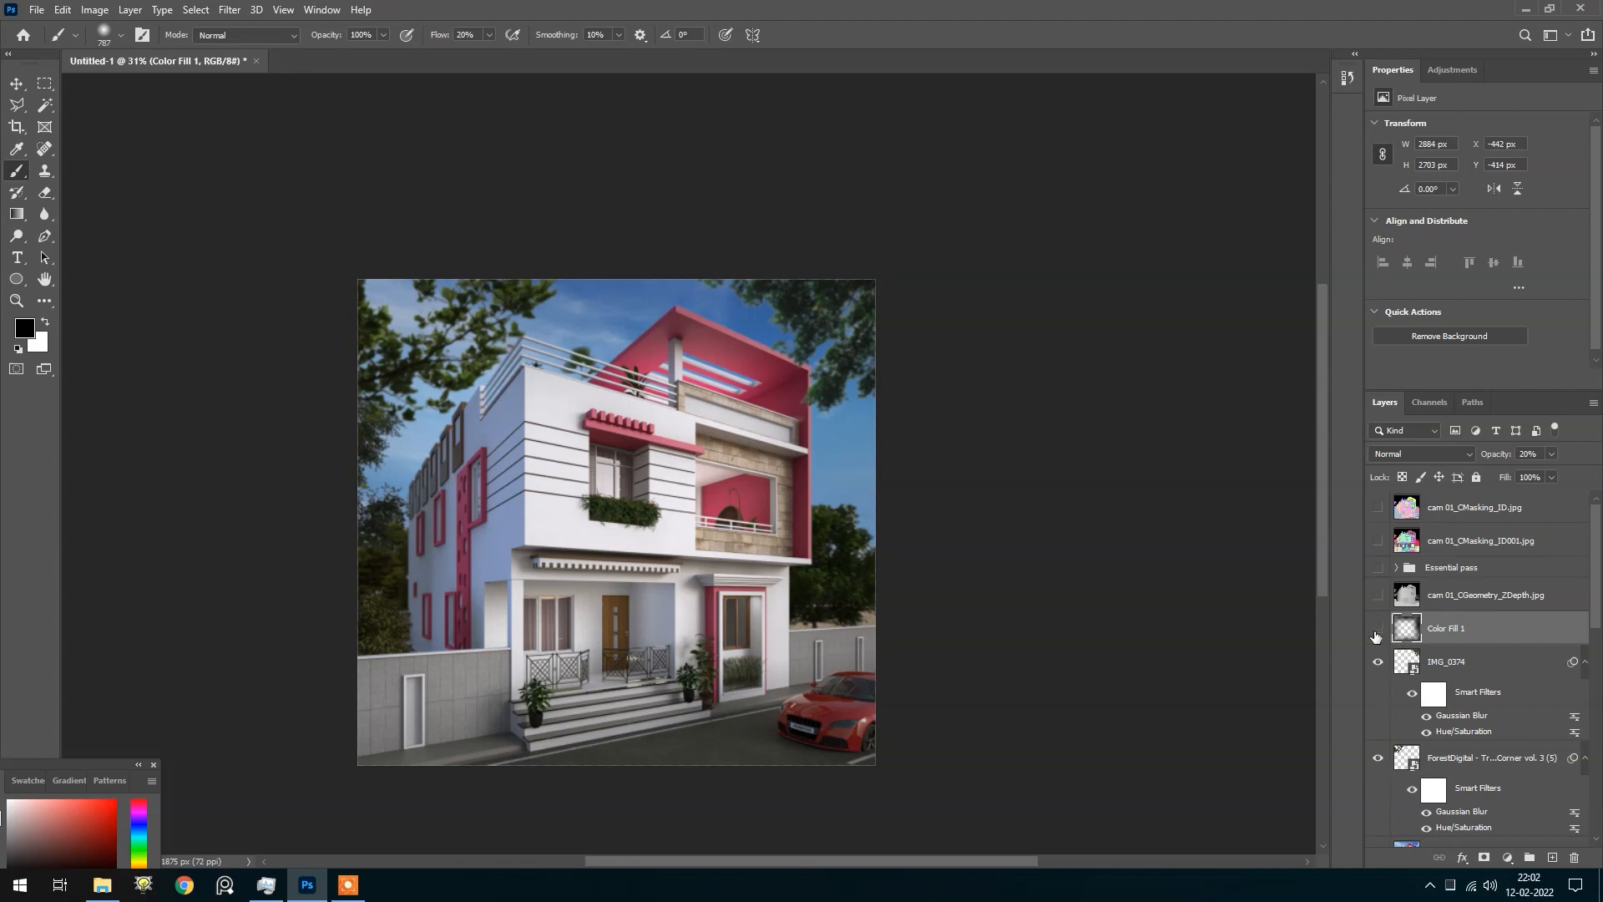
click(1377, 632)
click(1377, 632)
click(1377, 632)
click(1377, 632)
click(1376, 632)
scroll(818, 514, down, 4)
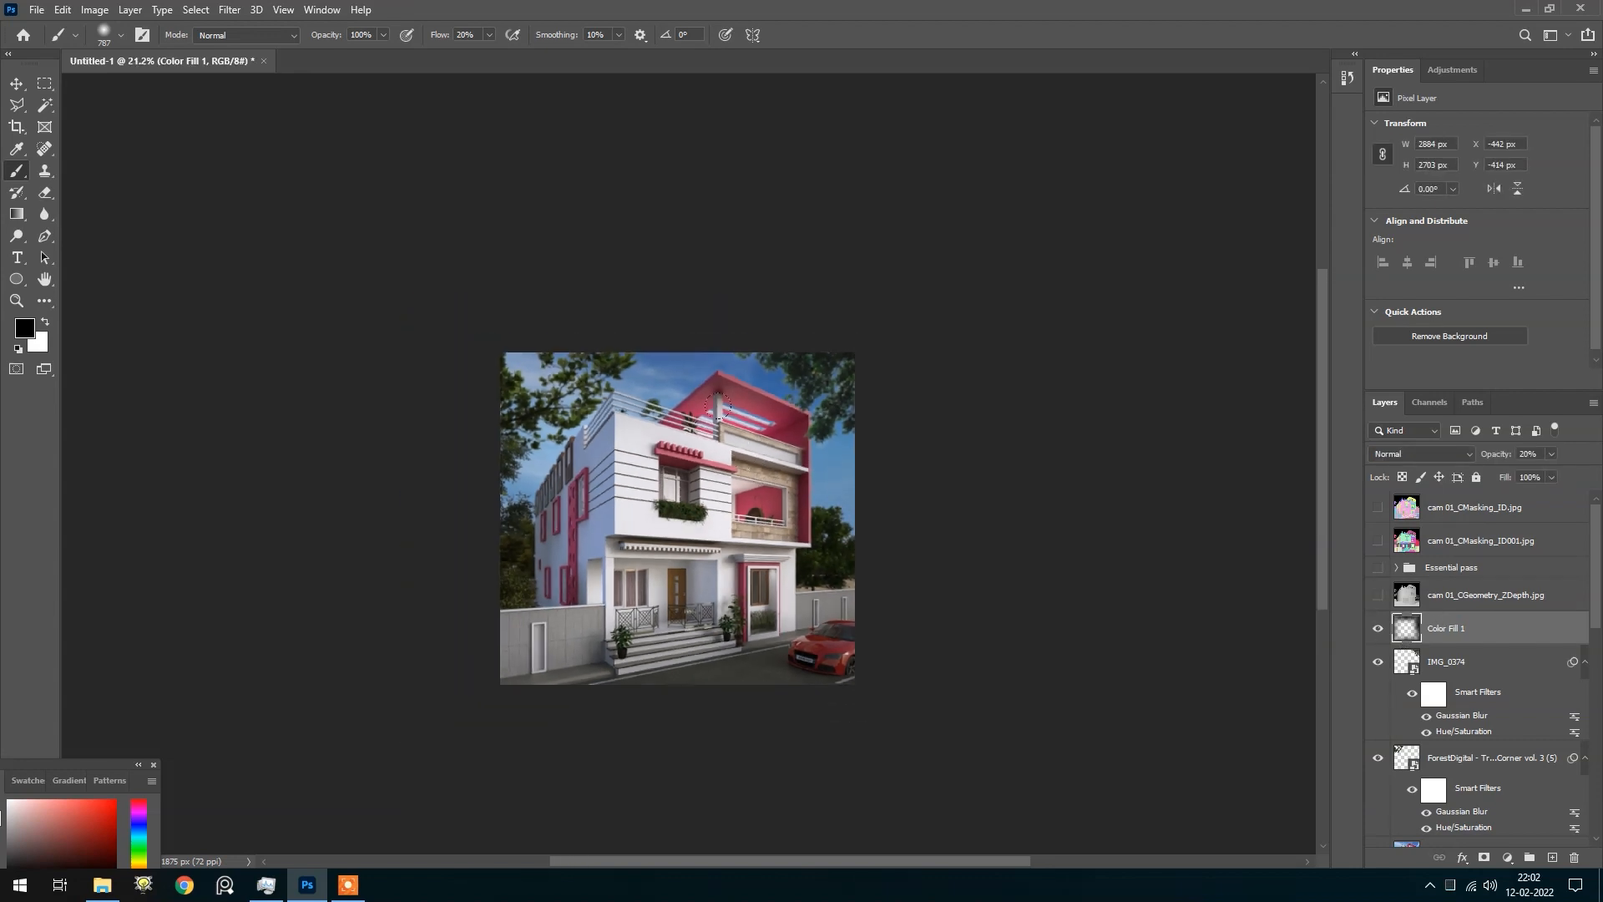
Try to erase the vignette over the sky and building's upper part with a hard eraser of about 572 px, and undo the stroke
scroll(769, 425, up, 3)
scroll(691, 365, up, 2)
key(e)
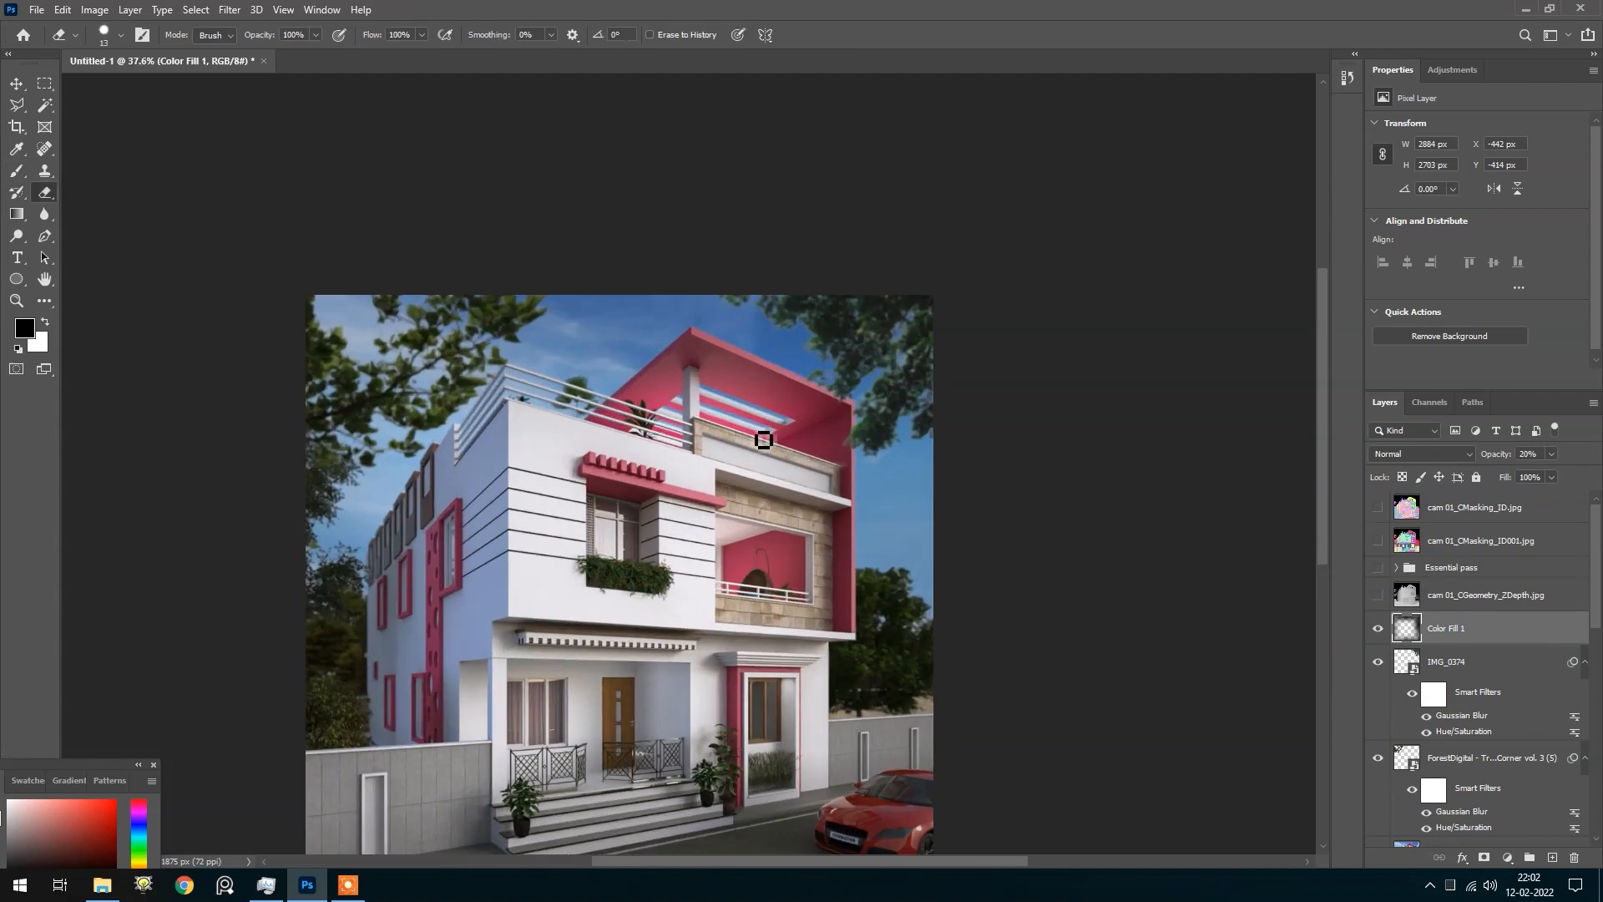
drag(659, 433, 750, 453)
drag(830, 436, 747, 403)
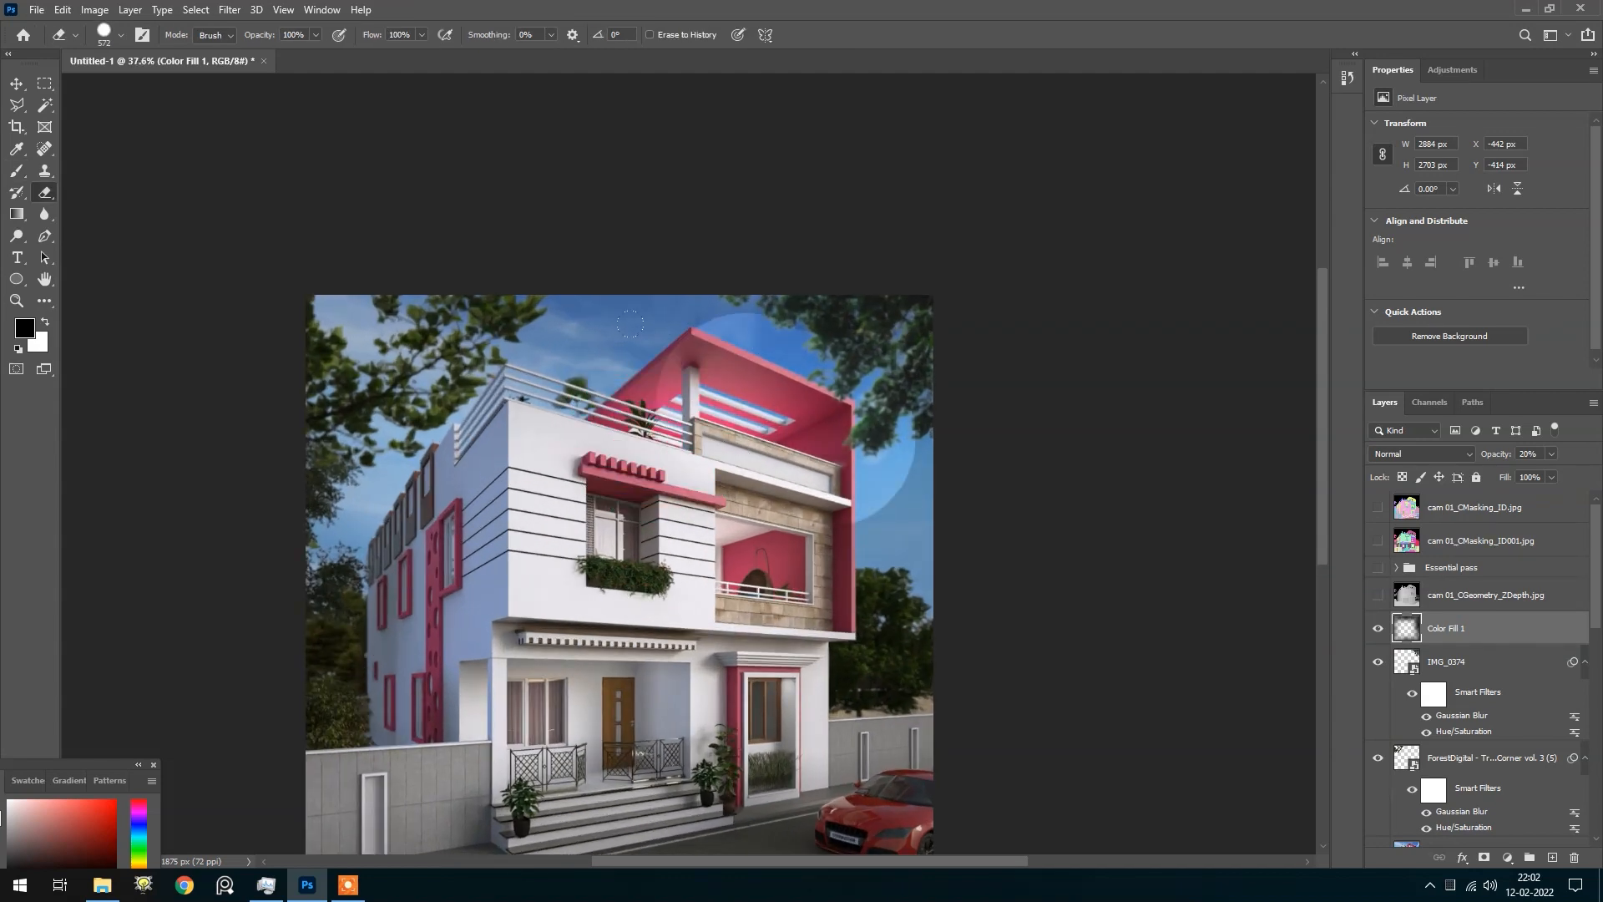
key(ctrl+z)
Erase the Color Fill 1 darkening over the building and surrounding sky with a soft eraser of about 710 px
mouse_move(590, 471)
mouse_down()
mouse_move(616, 479)
mouse_move(583, 243)
mouse_move(513, 75)
mouse_up()
mouse_move(661, 385)
mouse_down()
mouse_move(645, 357)
mouse_move(473, 327)
mouse_move(368, 476)
mouse_up()
mouse_move(660, 344)
mouse_down()
mouse_move(811, 450)
mouse_move(822, 610)
mouse_move(764, 734)
mouse_move(444, 653)
mouse_up()
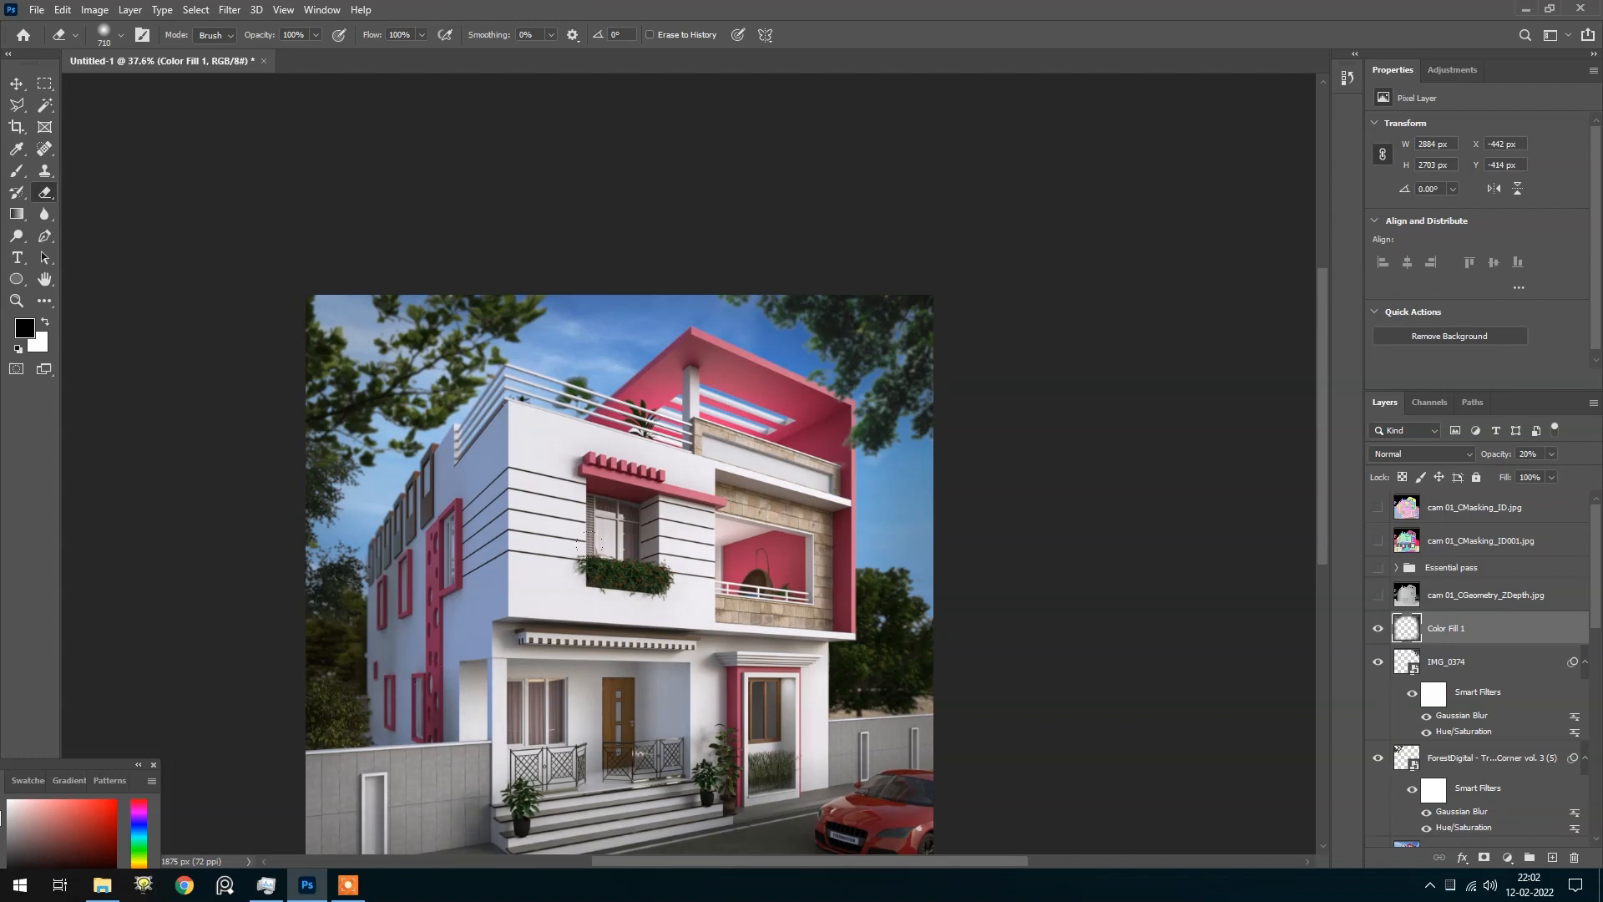
scroll(542, 432, down, 2)
scroll(735, 380, up, 2)
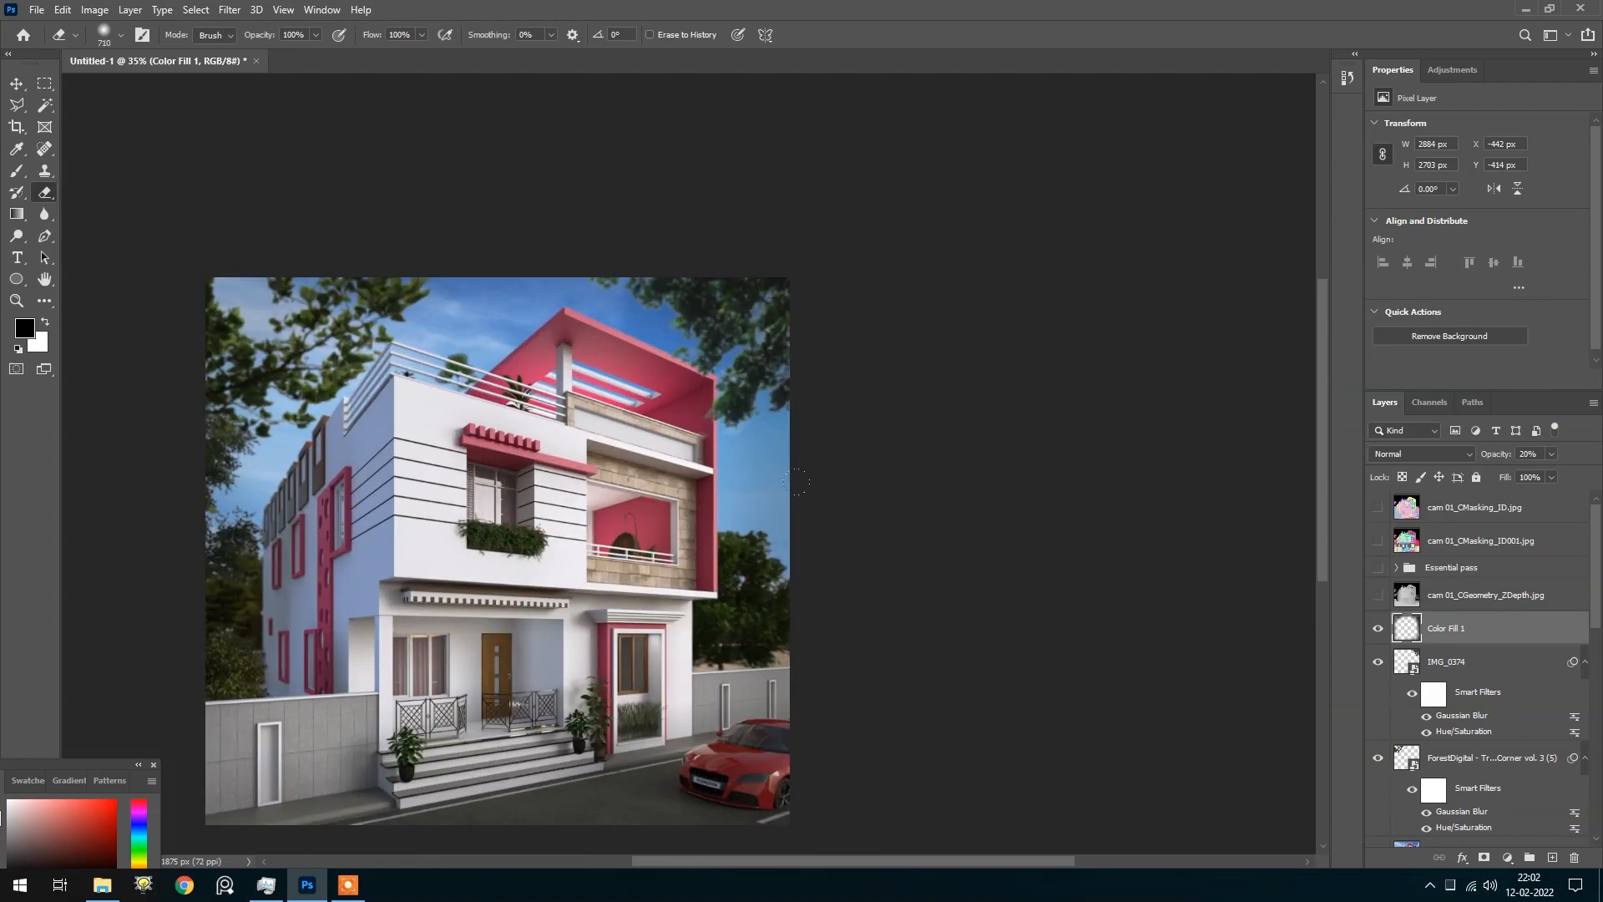
drag(588, 488, 753, 499)
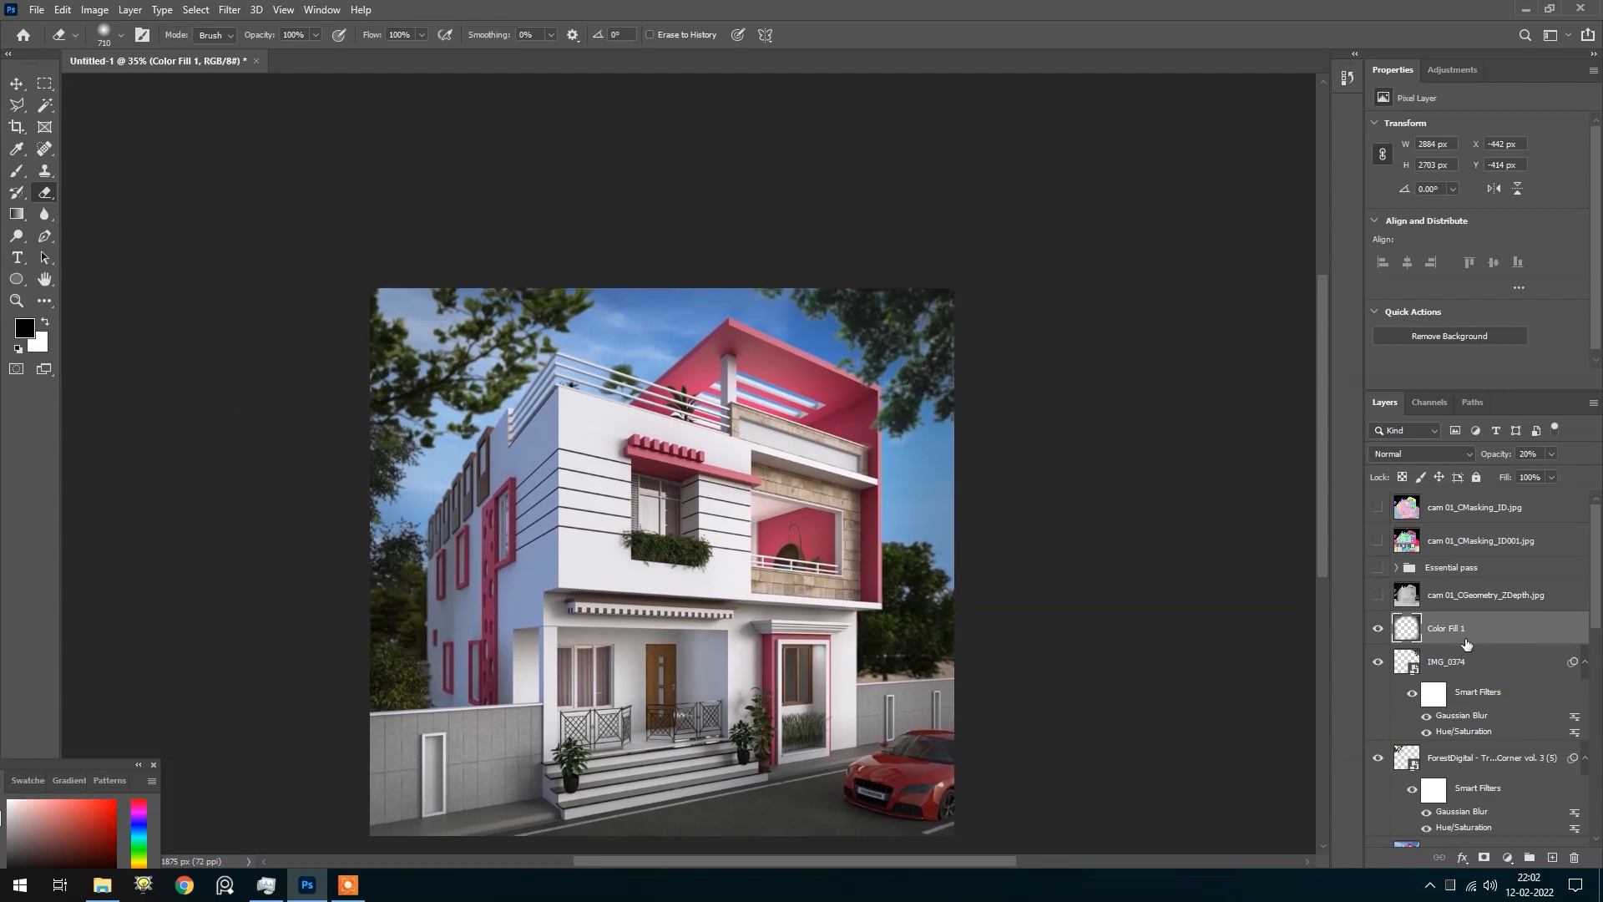
Start a quick PNG export of the composition and choose Desktop > Max Course > Upload > Elv V > cam 01 as its destination
click(36, 10)
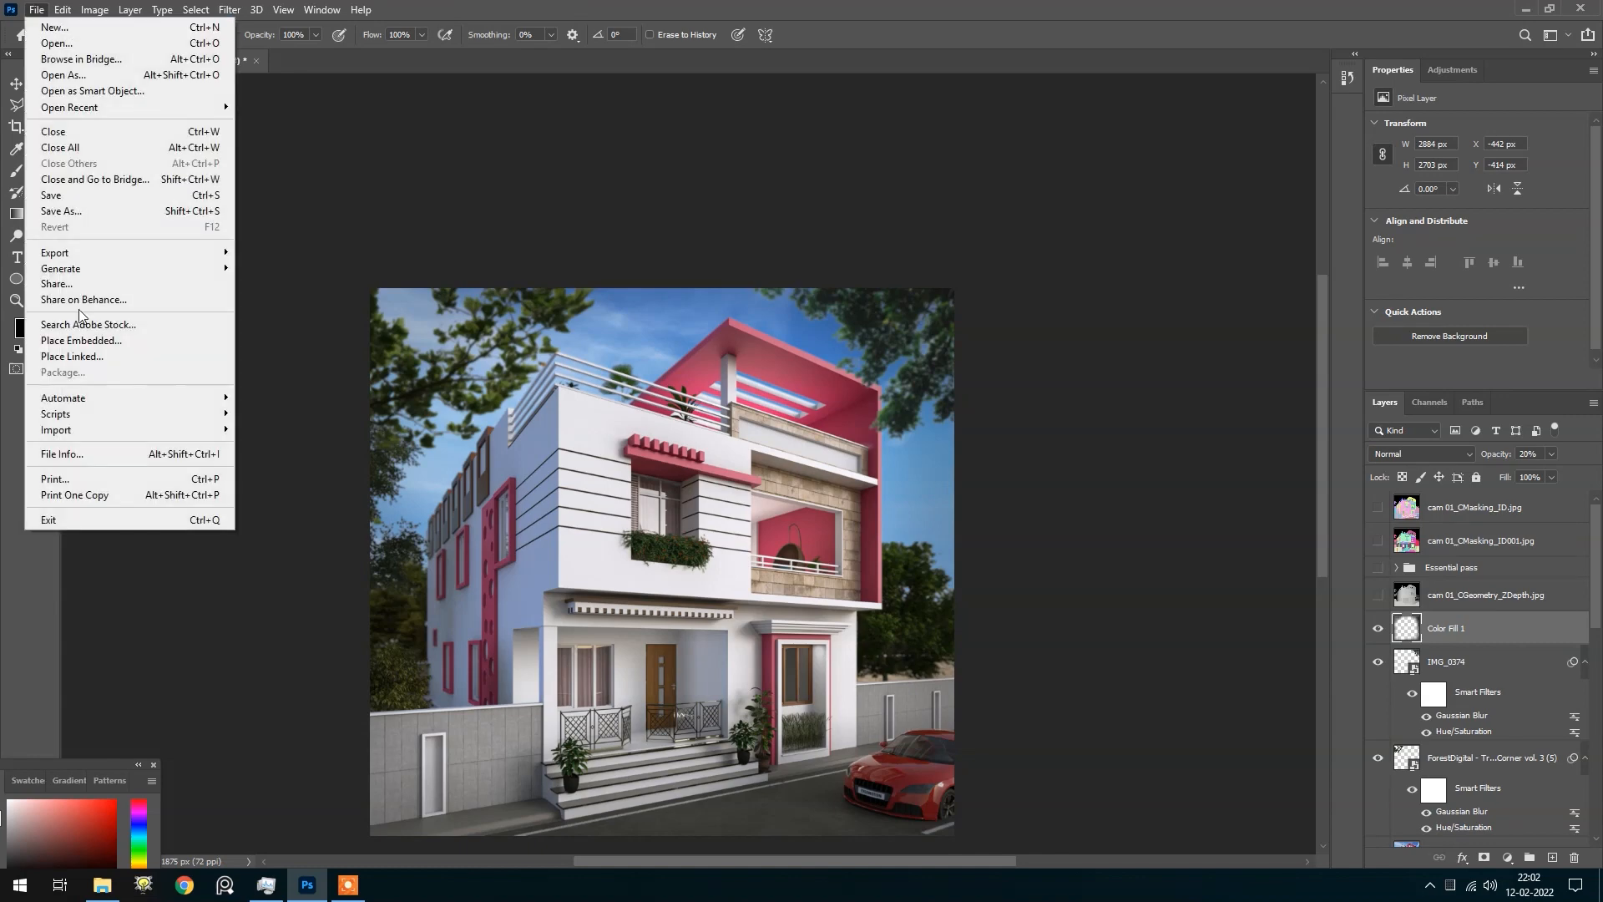
mouse_move(79, 254)
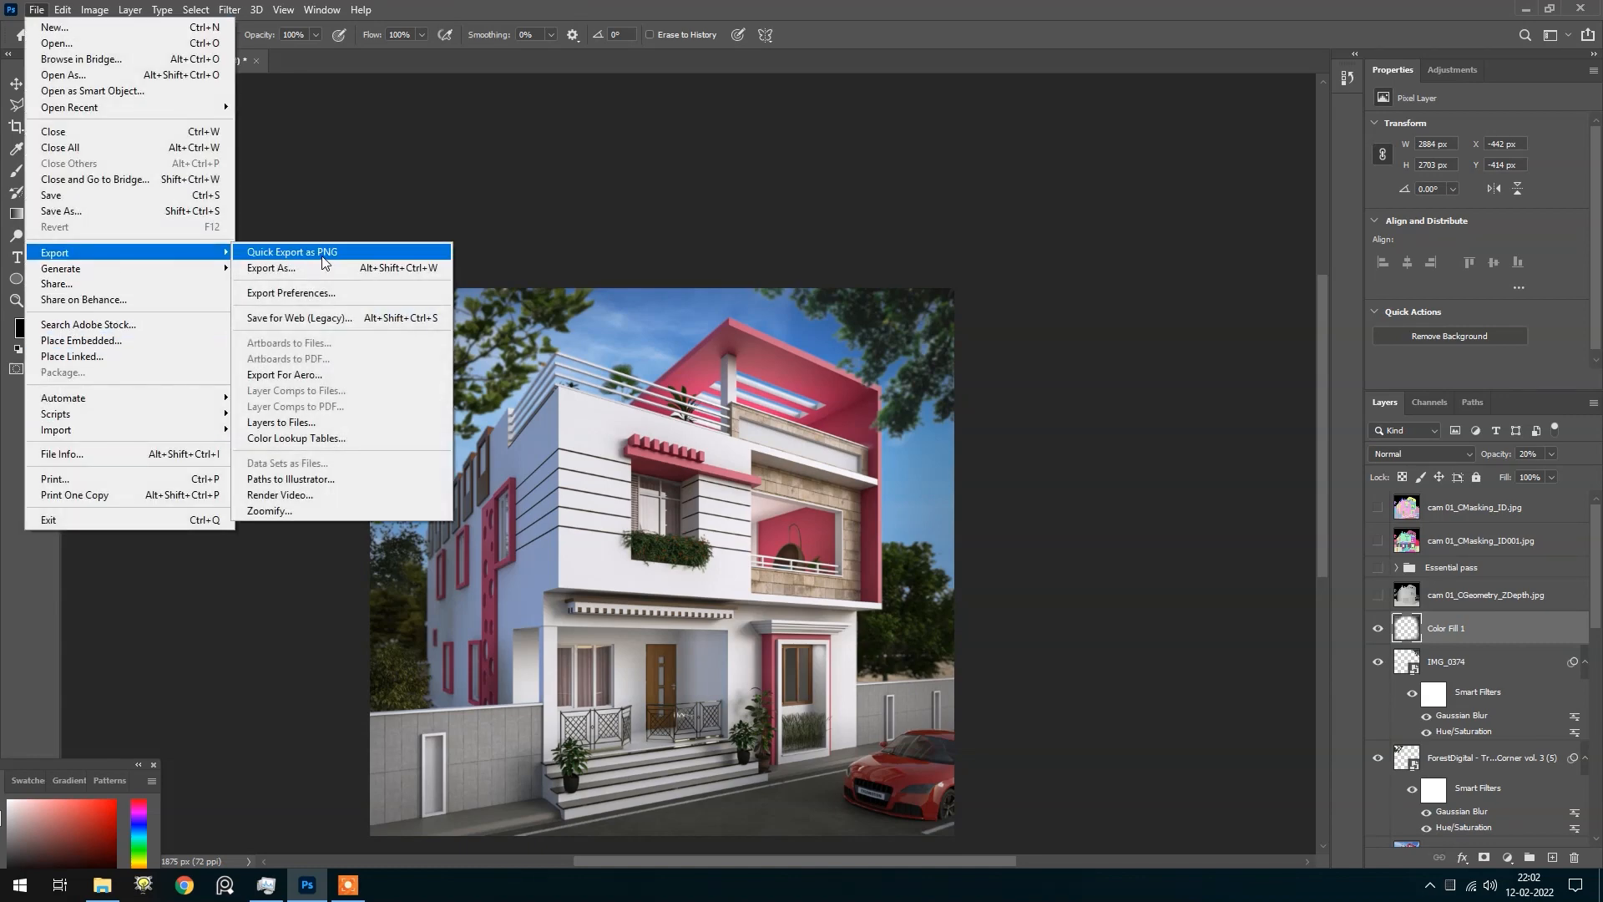
click(289, 254)
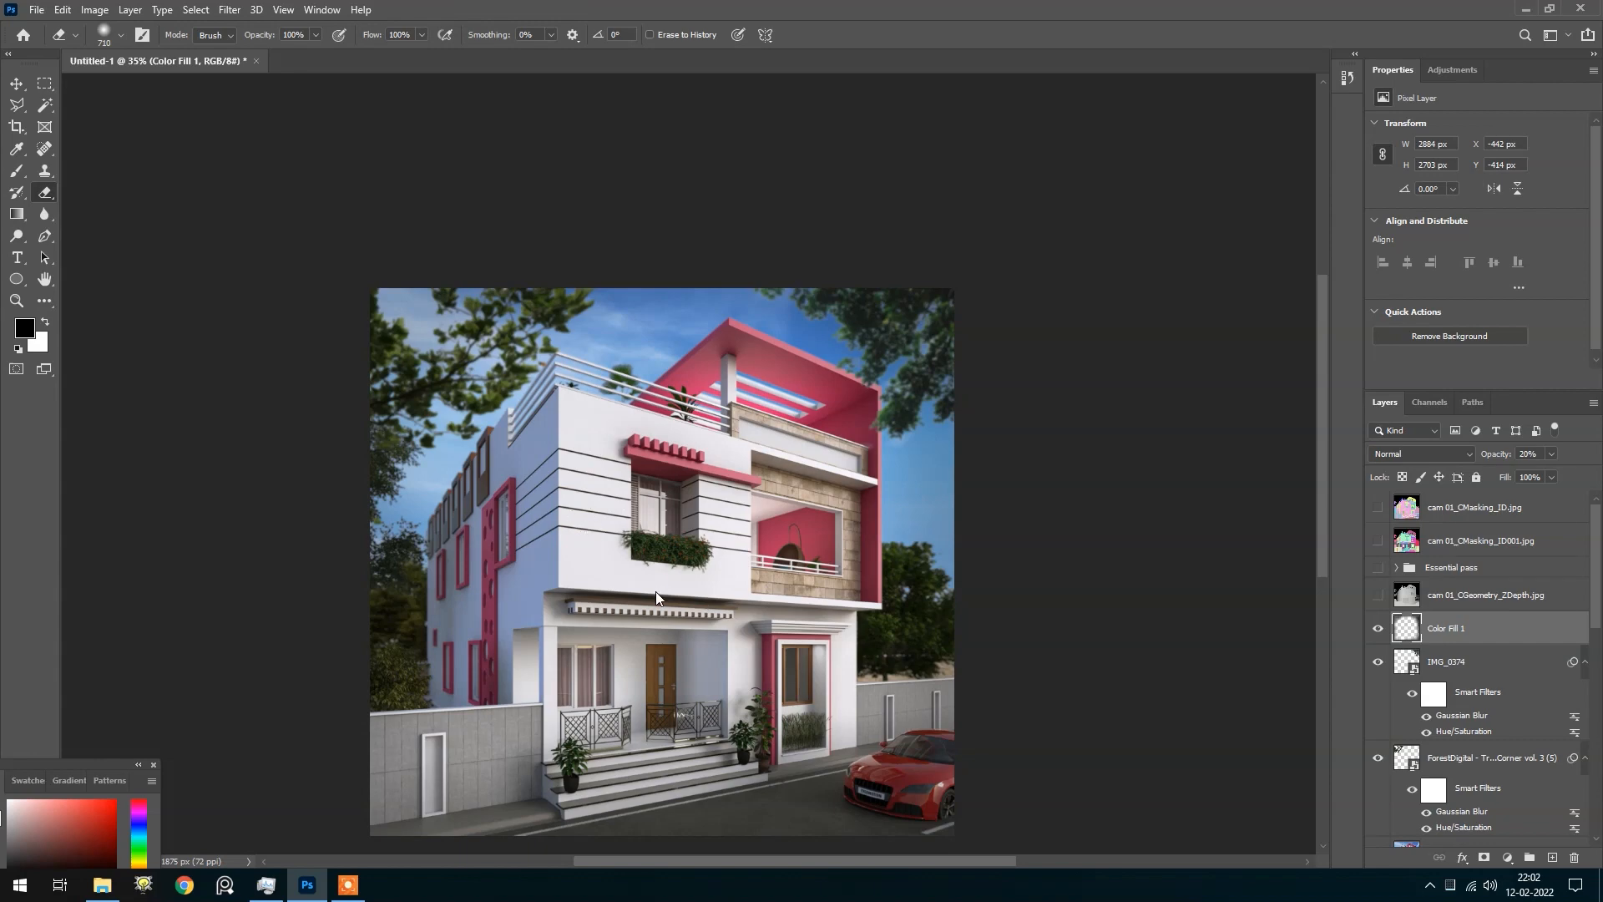
drag(239, 8, 669, 117)
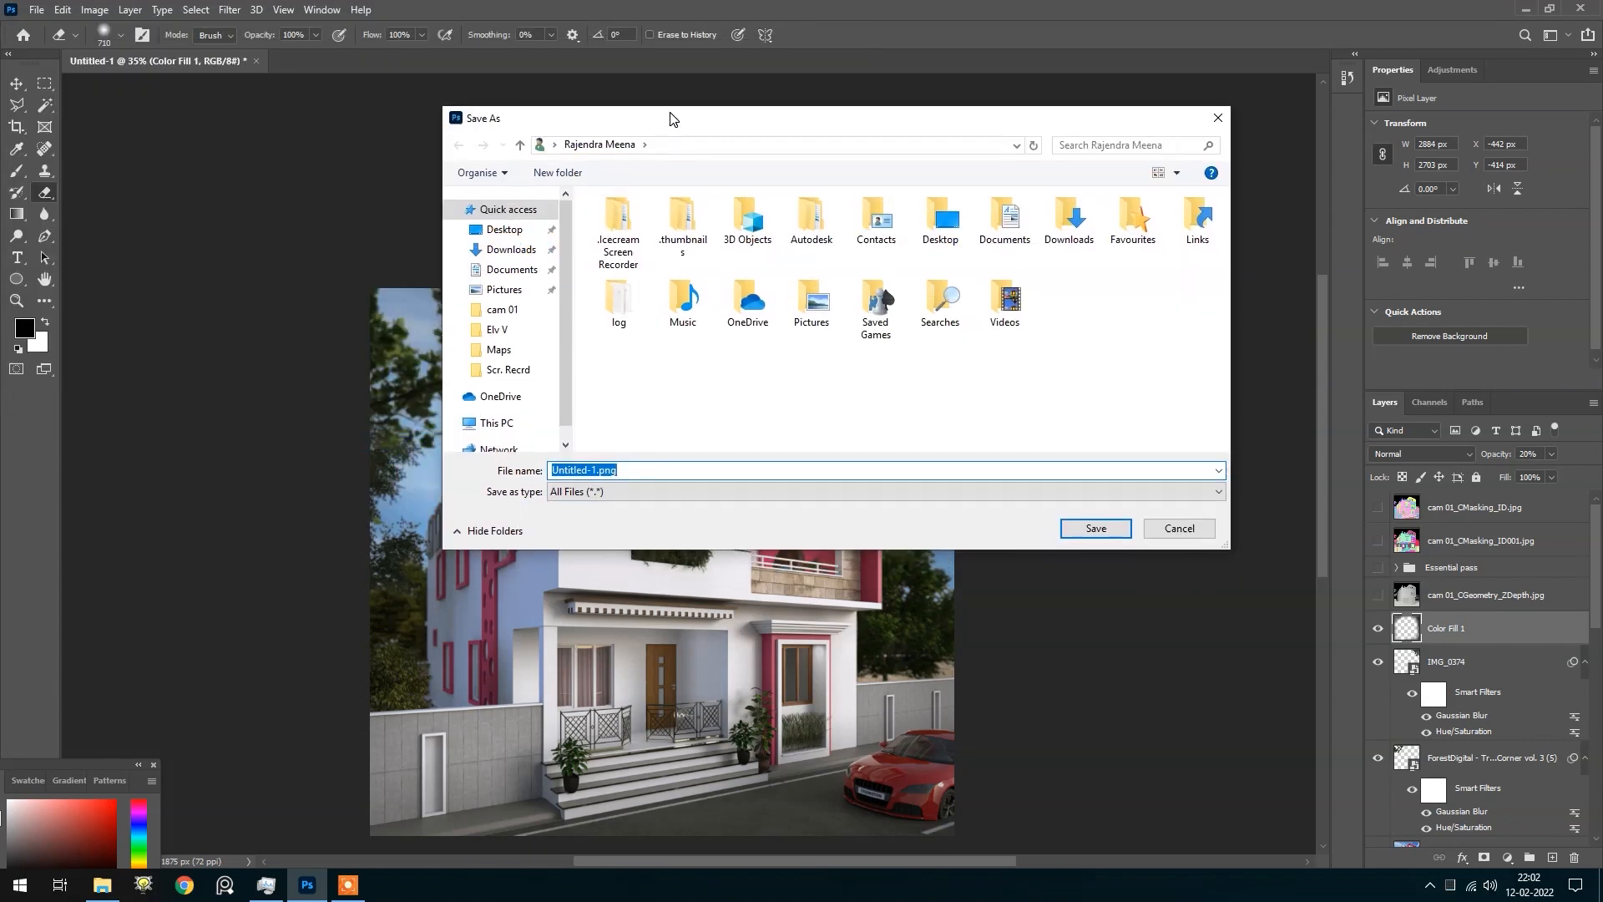
click(505, 229)
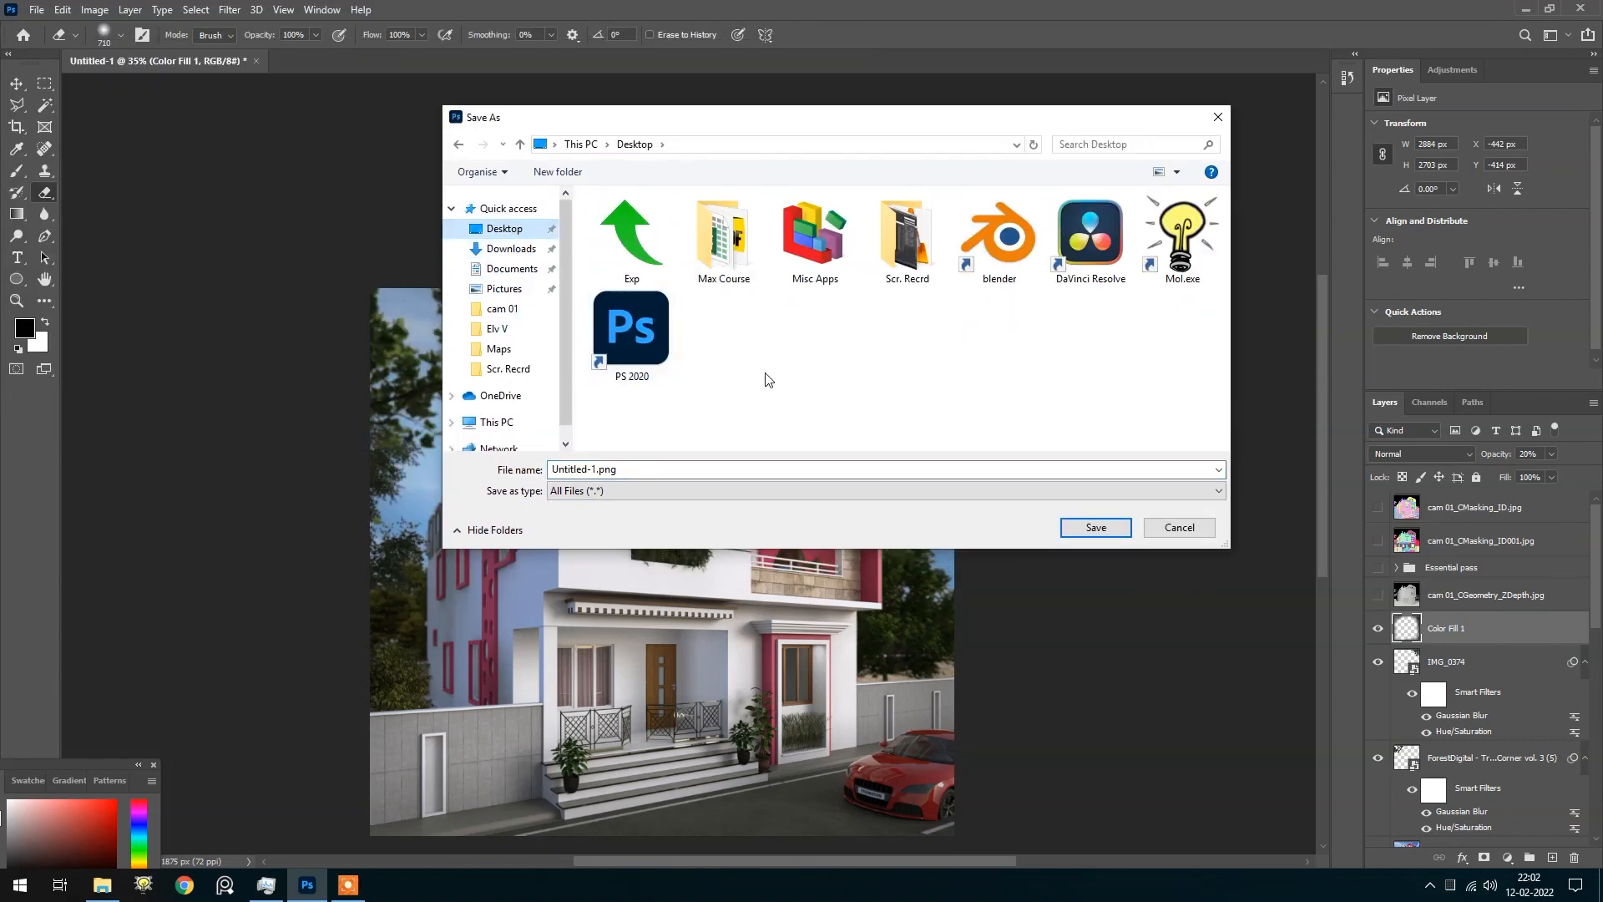
double_click(744, 272)
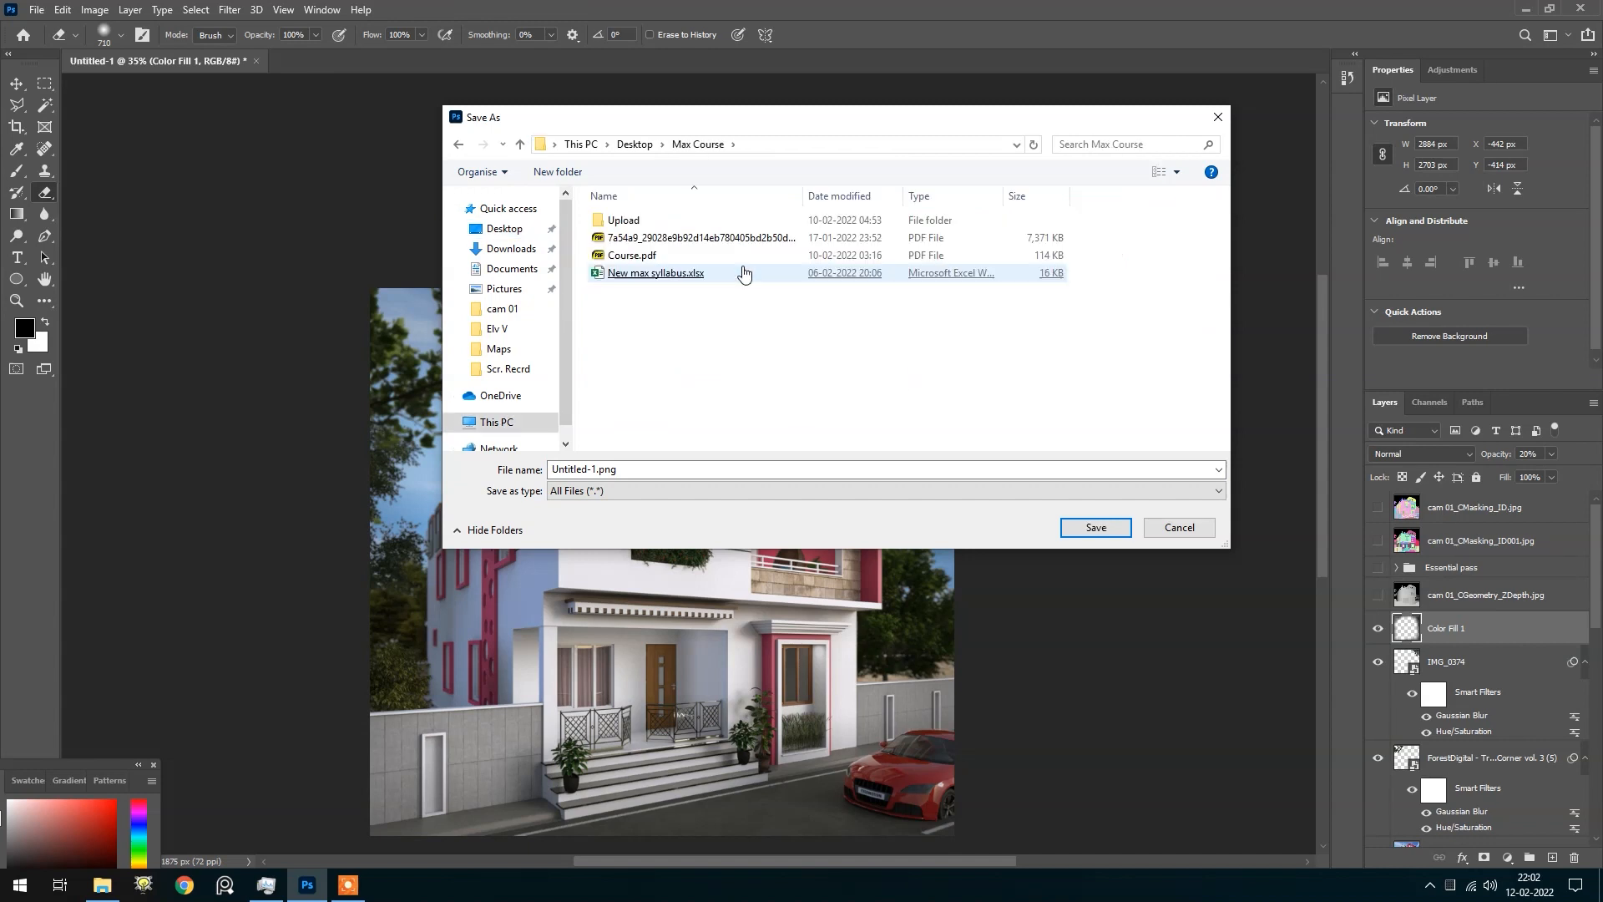
click(743, 272)
double_click(626, 221)
double_click(631, 221)
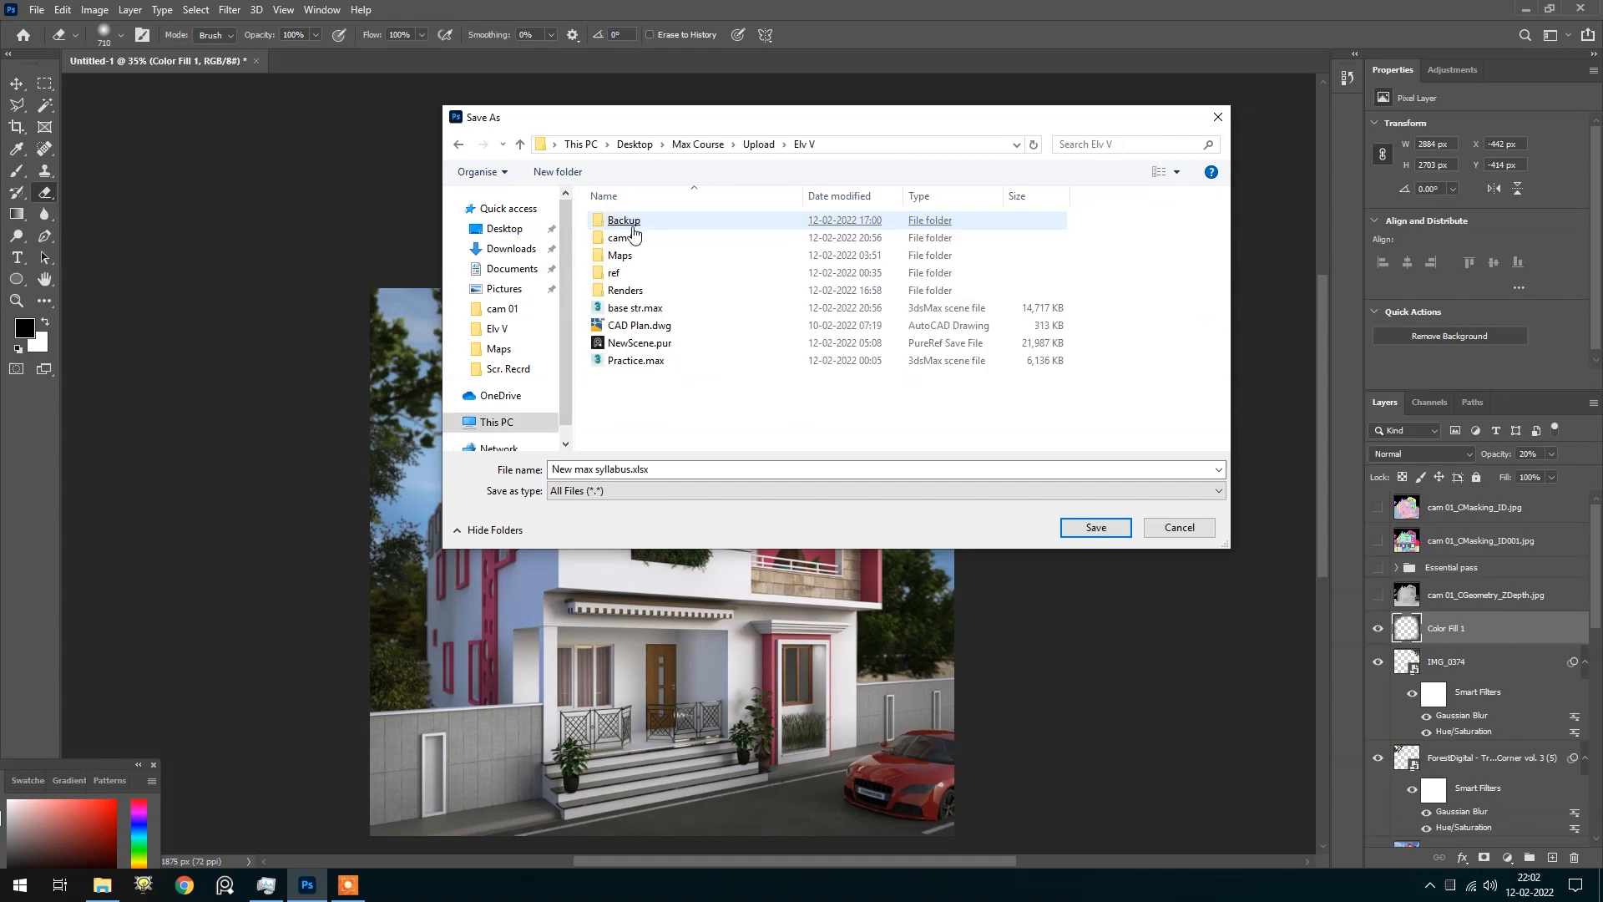
double_click(633, 240)
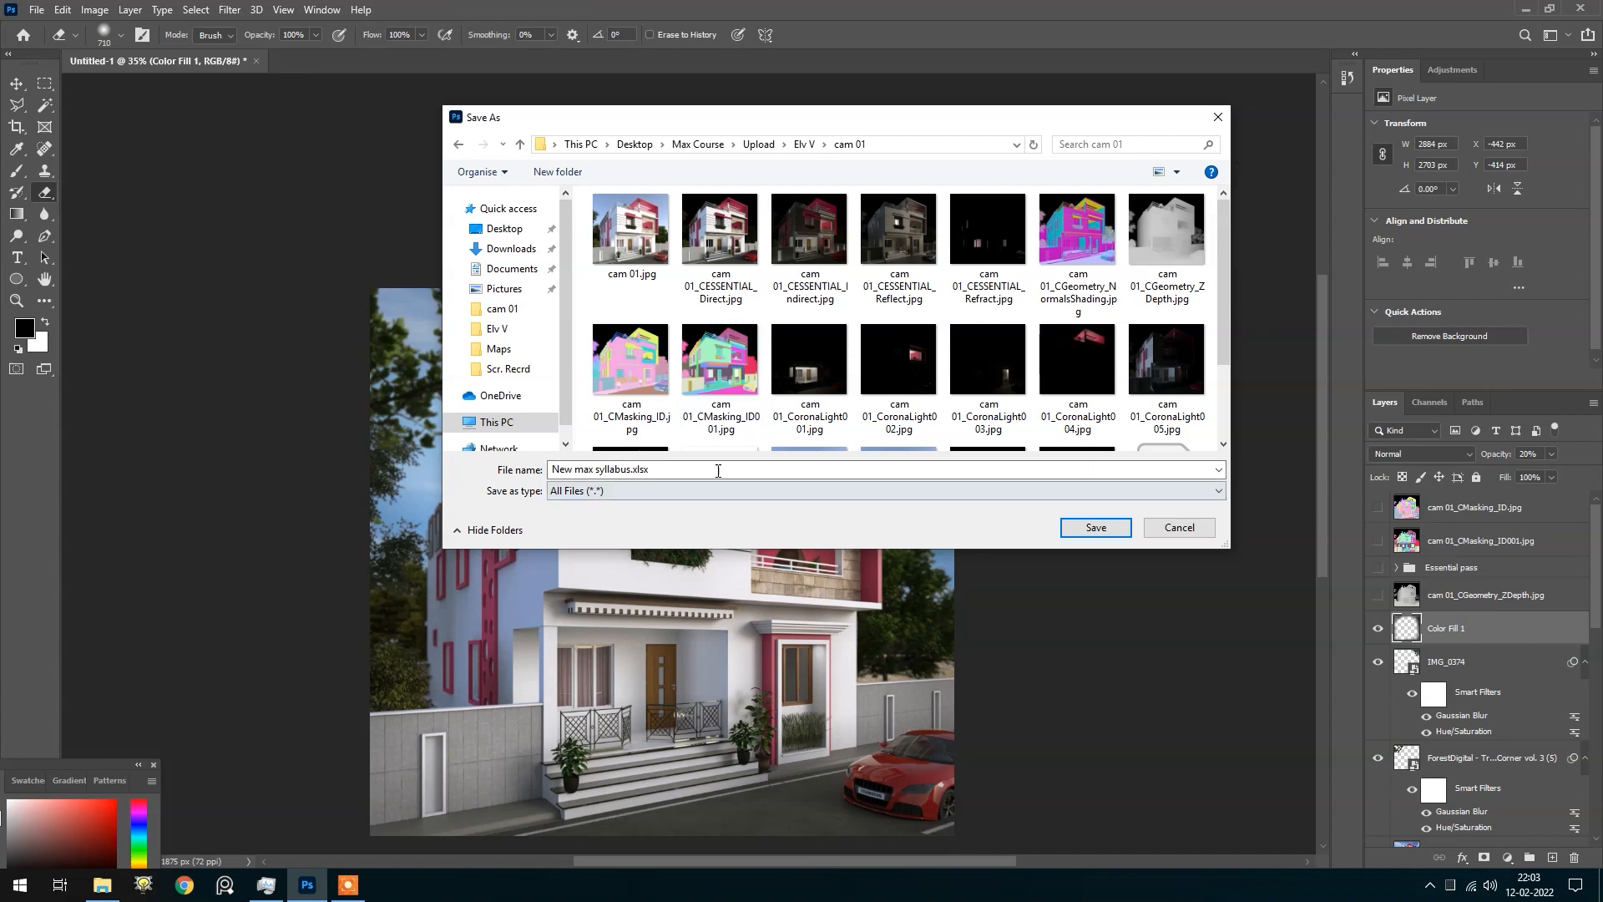
Name the exported image "Final post" and save it in the cam 01 folder
click(782, 473)
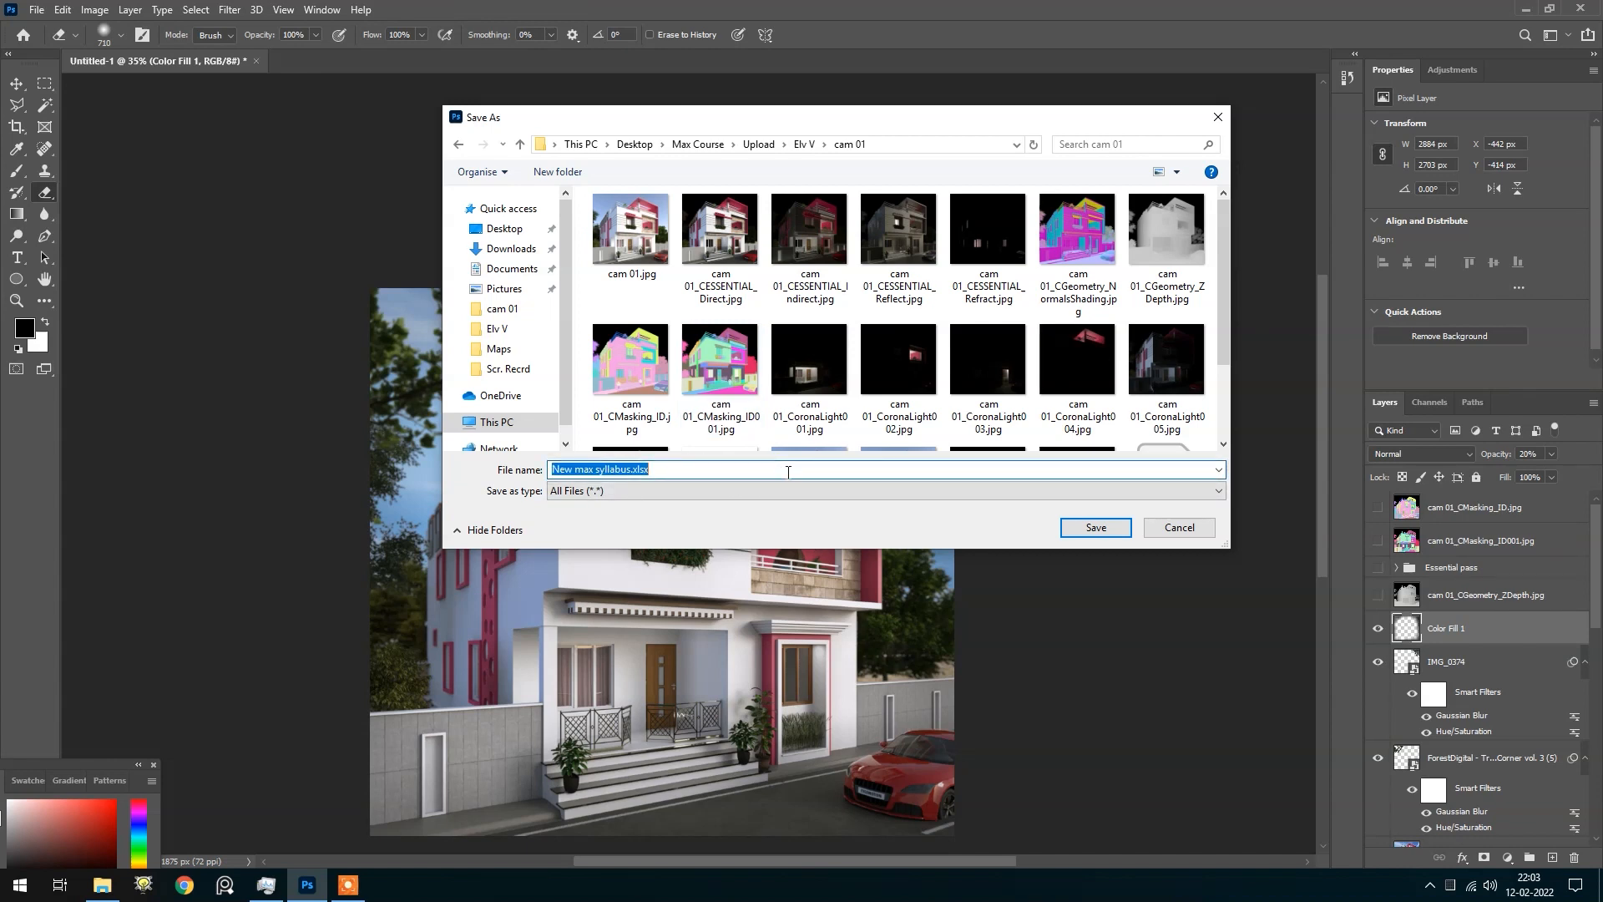
text(Final)
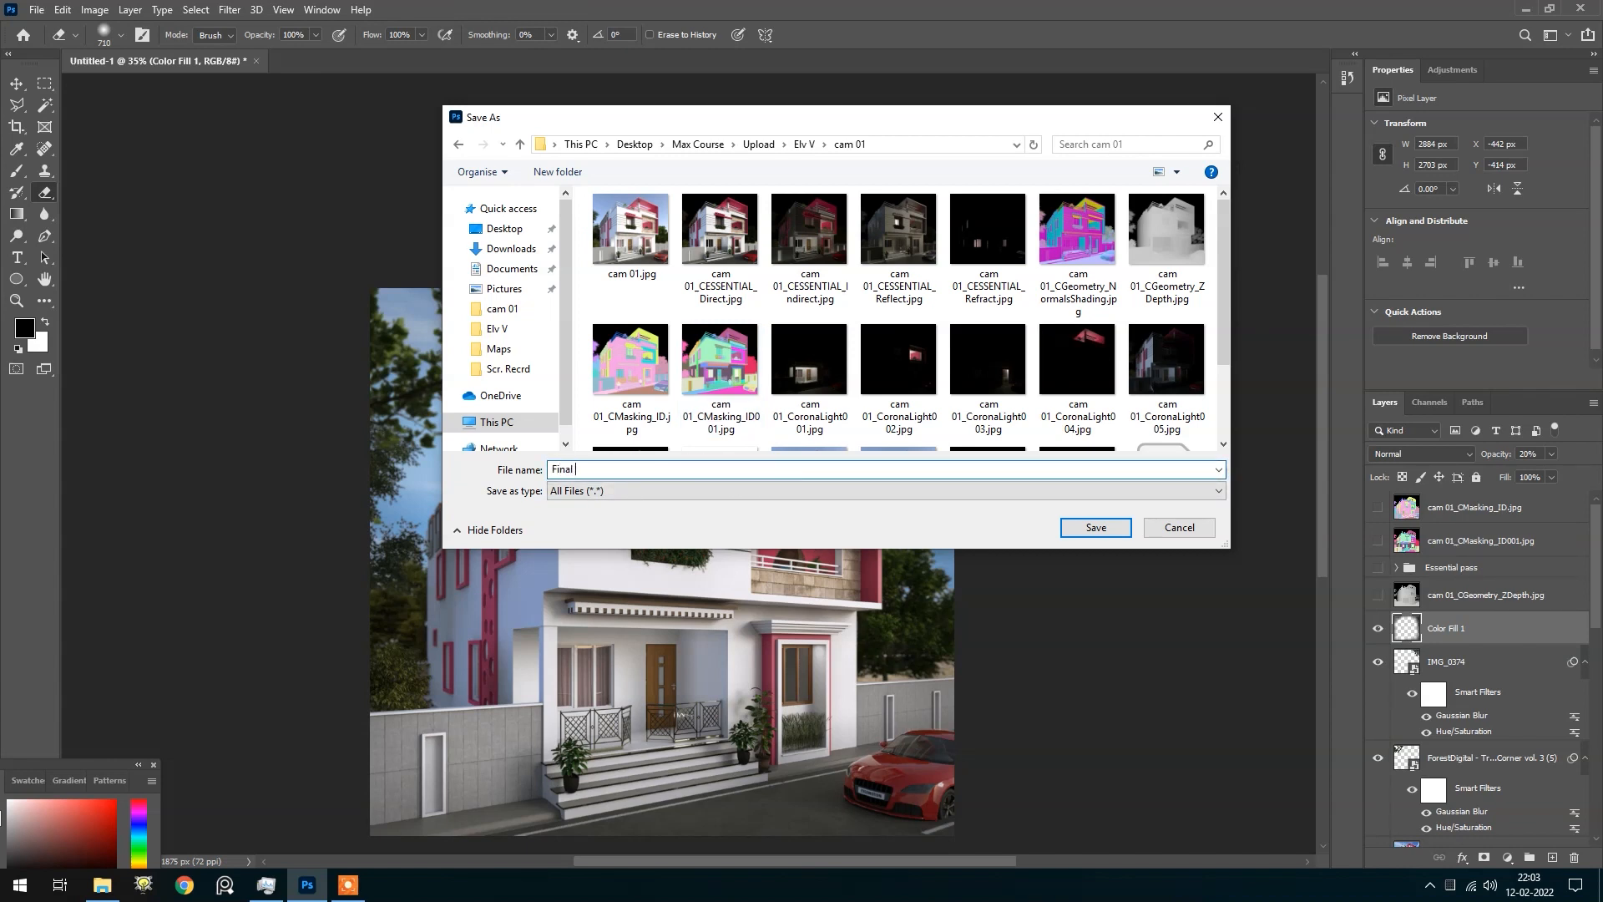
text( post)
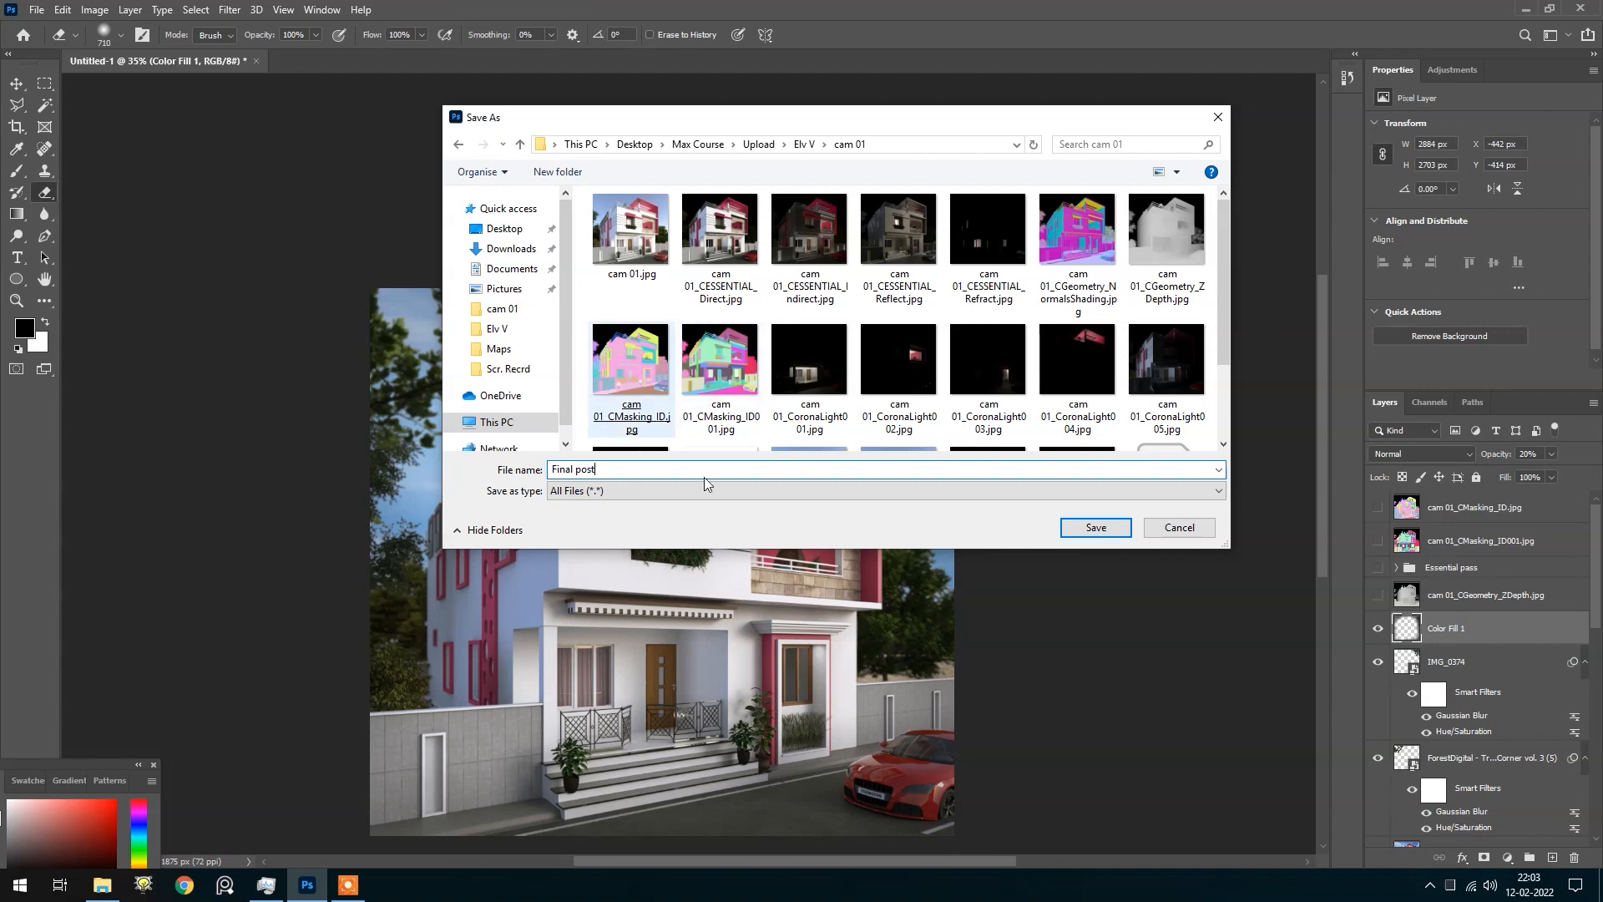
click(1094, 527)
Quit Photoshop without saving the Untitled-1 document and close the Share folder window
scroll(589, 427, down, 4)
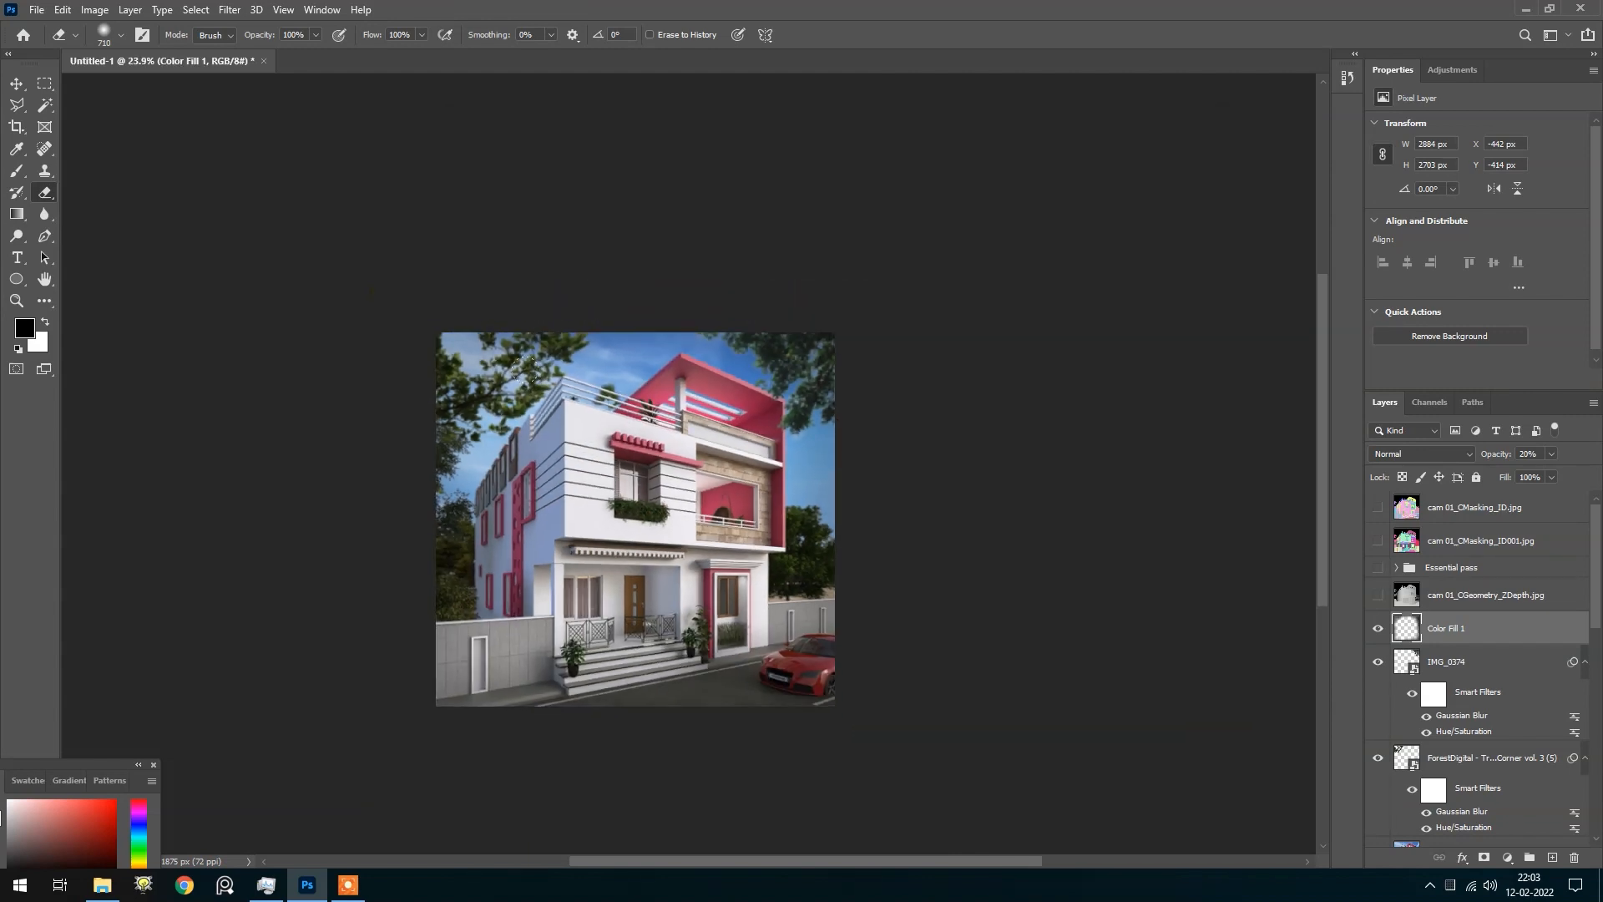
scroll(704, 439, up, 3)
click(1581, 8)
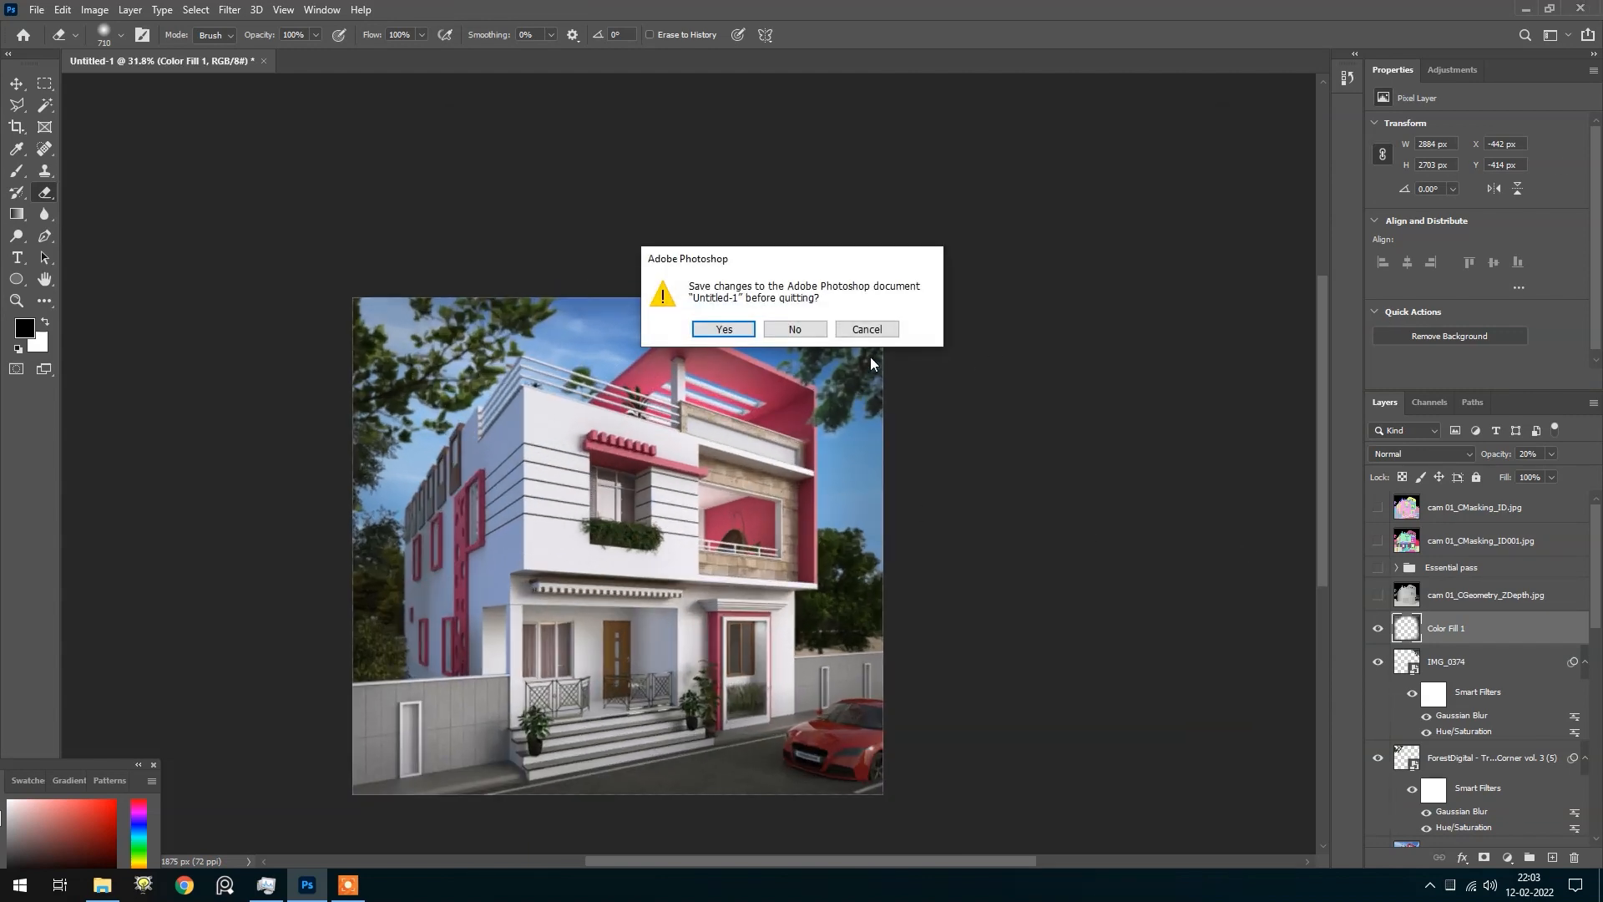
click(795, 329)
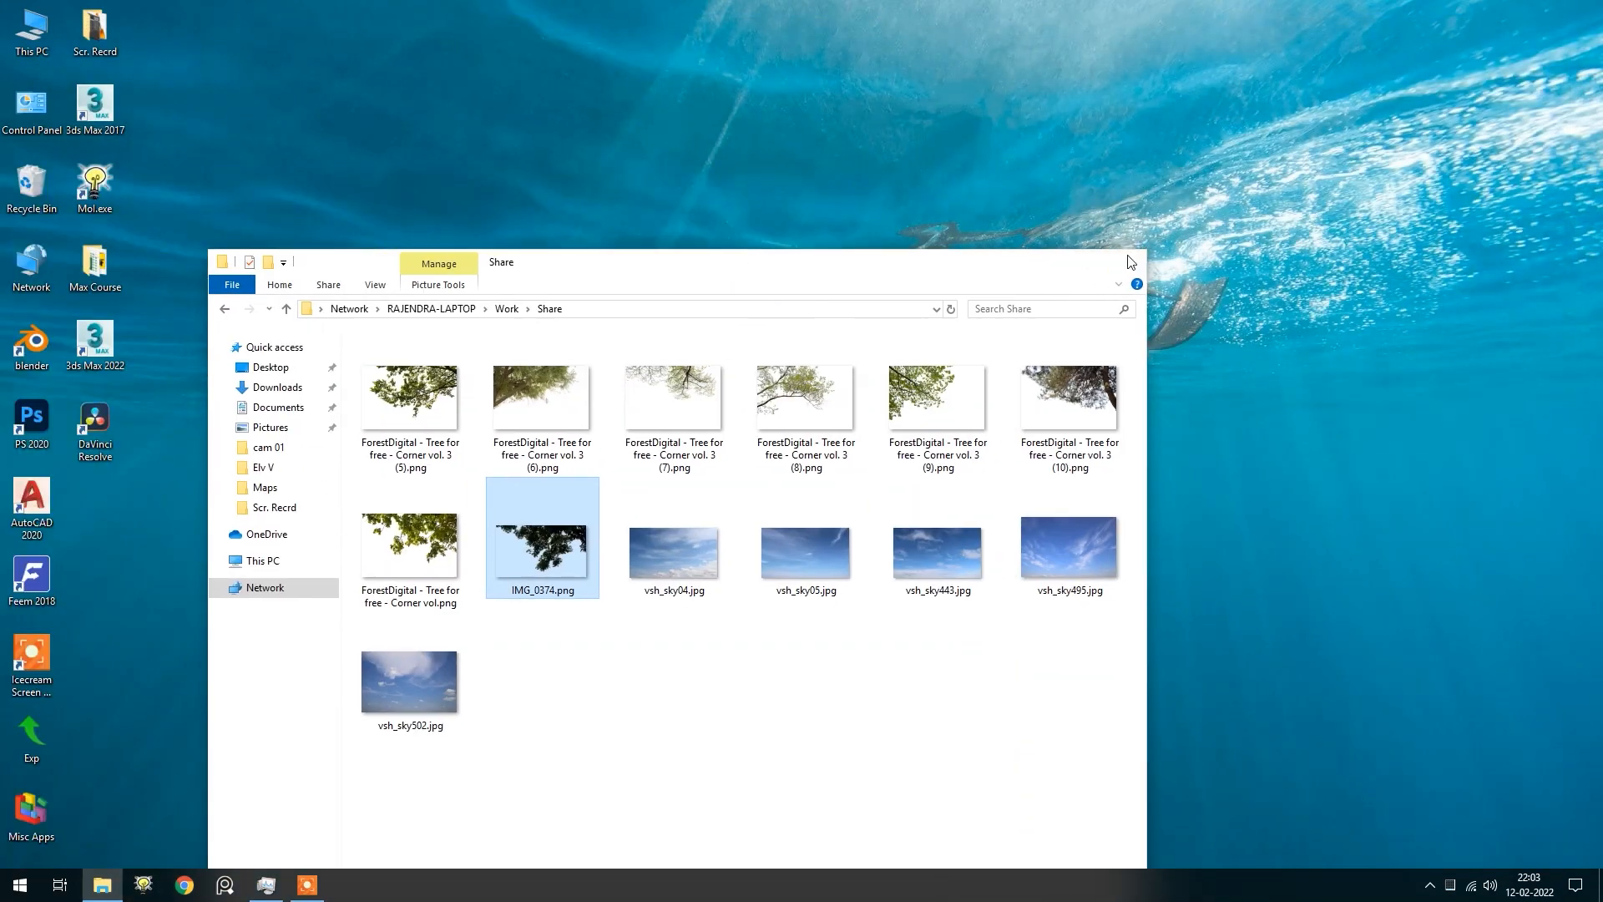
click(1126, 261)
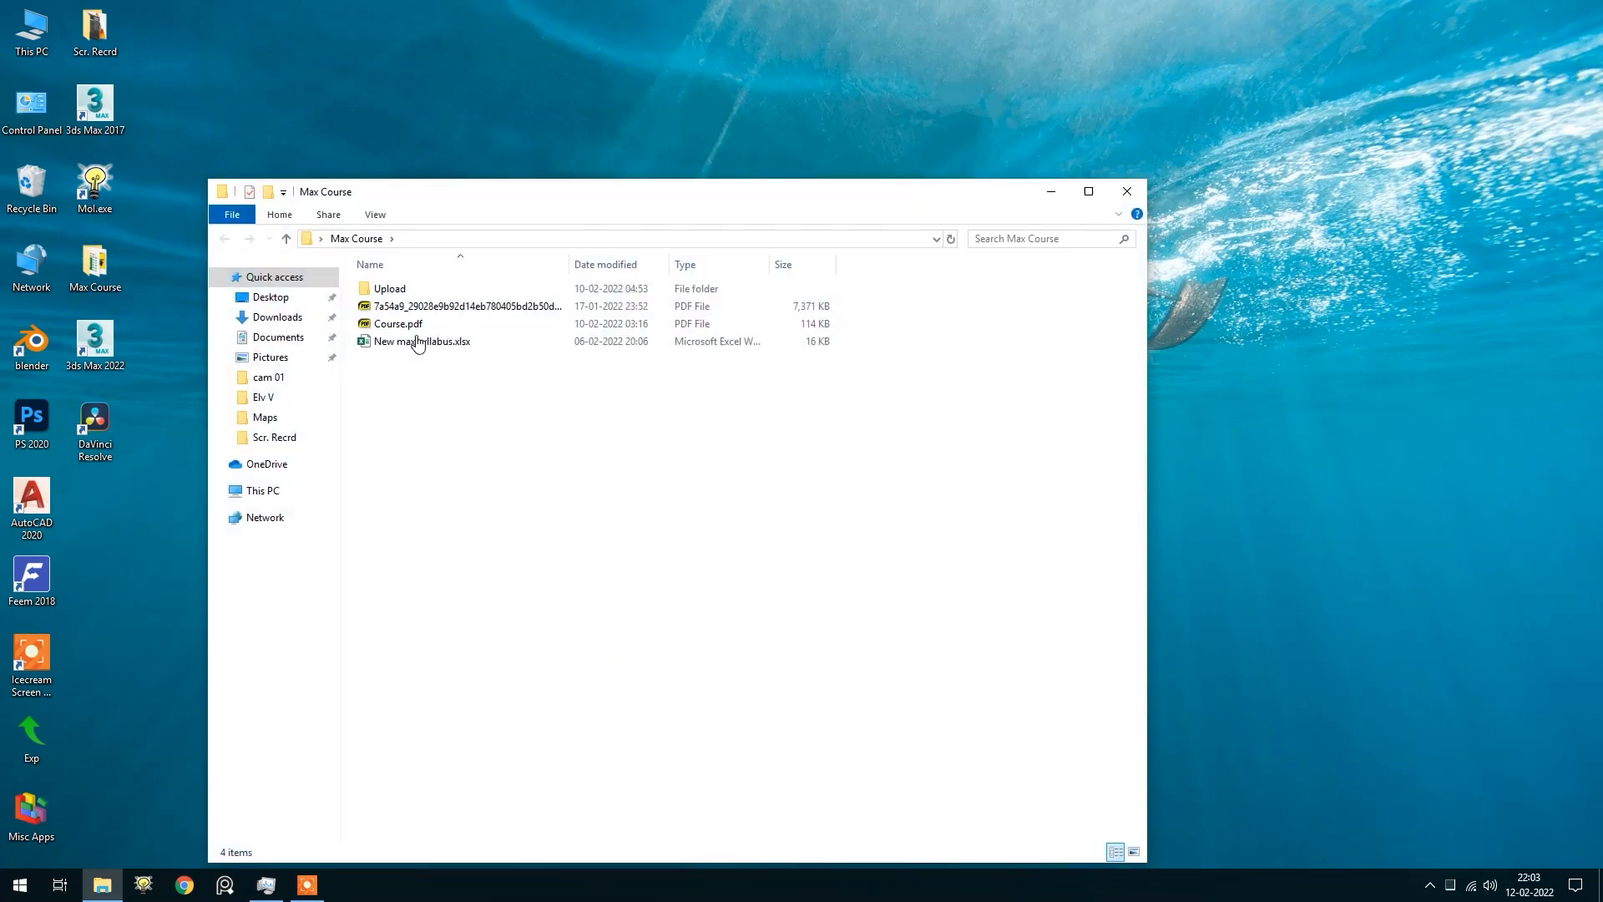
Open Final post.png from Max Course > Upload > Elv V > cam 01 in the image viewer and inspect the exported result
double_click(384, 283)
double_click(383, 290)
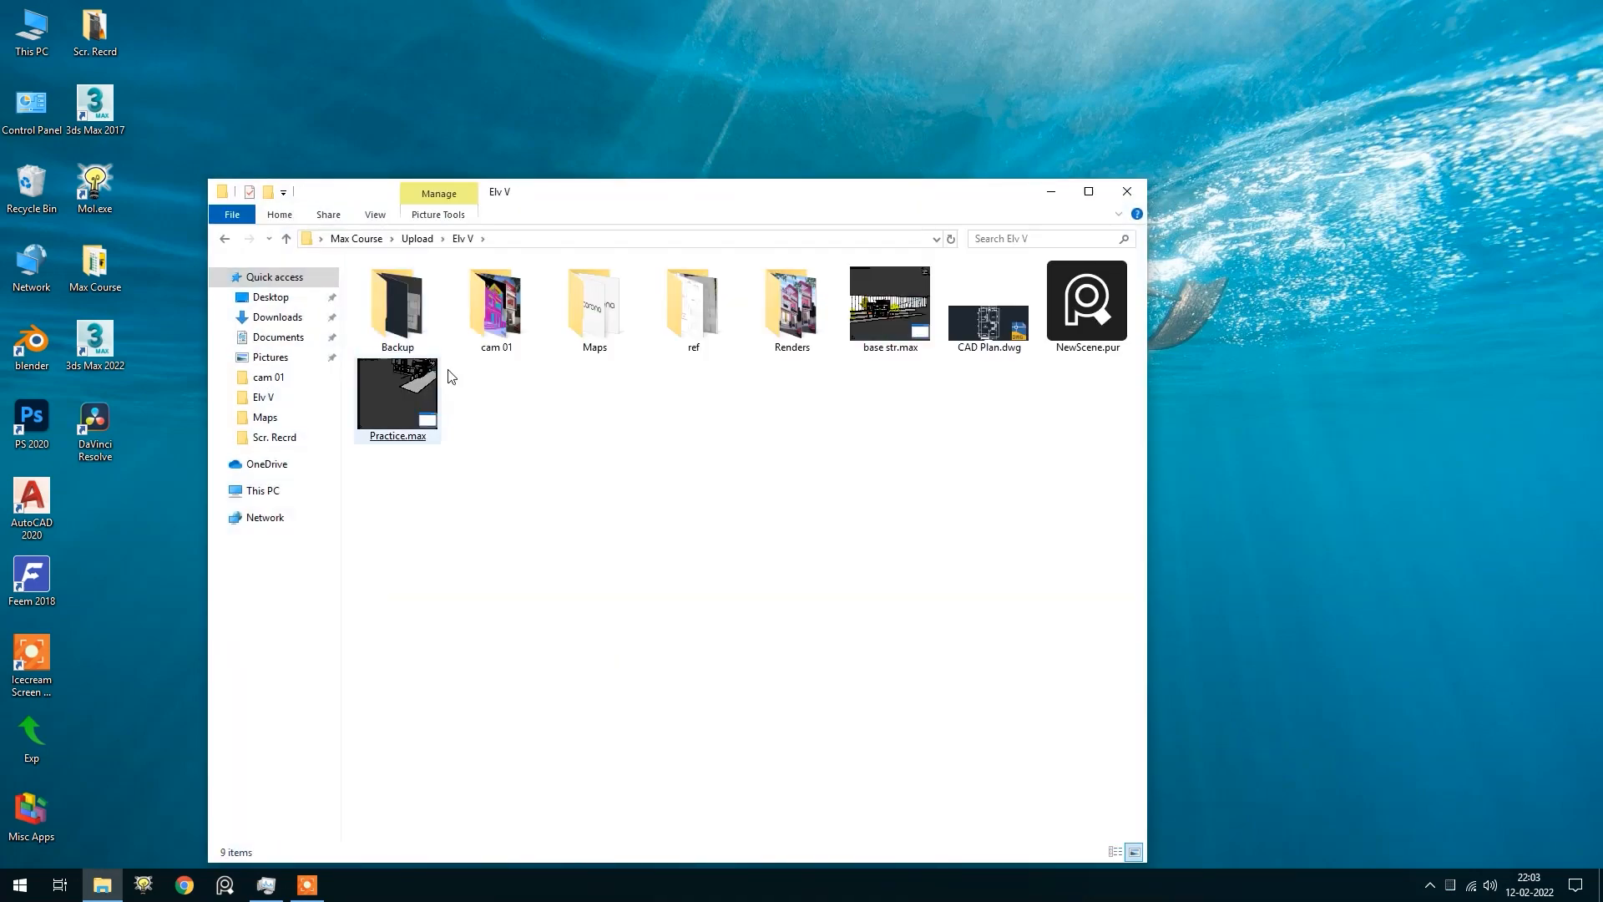
double_click(496, 308)
double_click(884, 560)
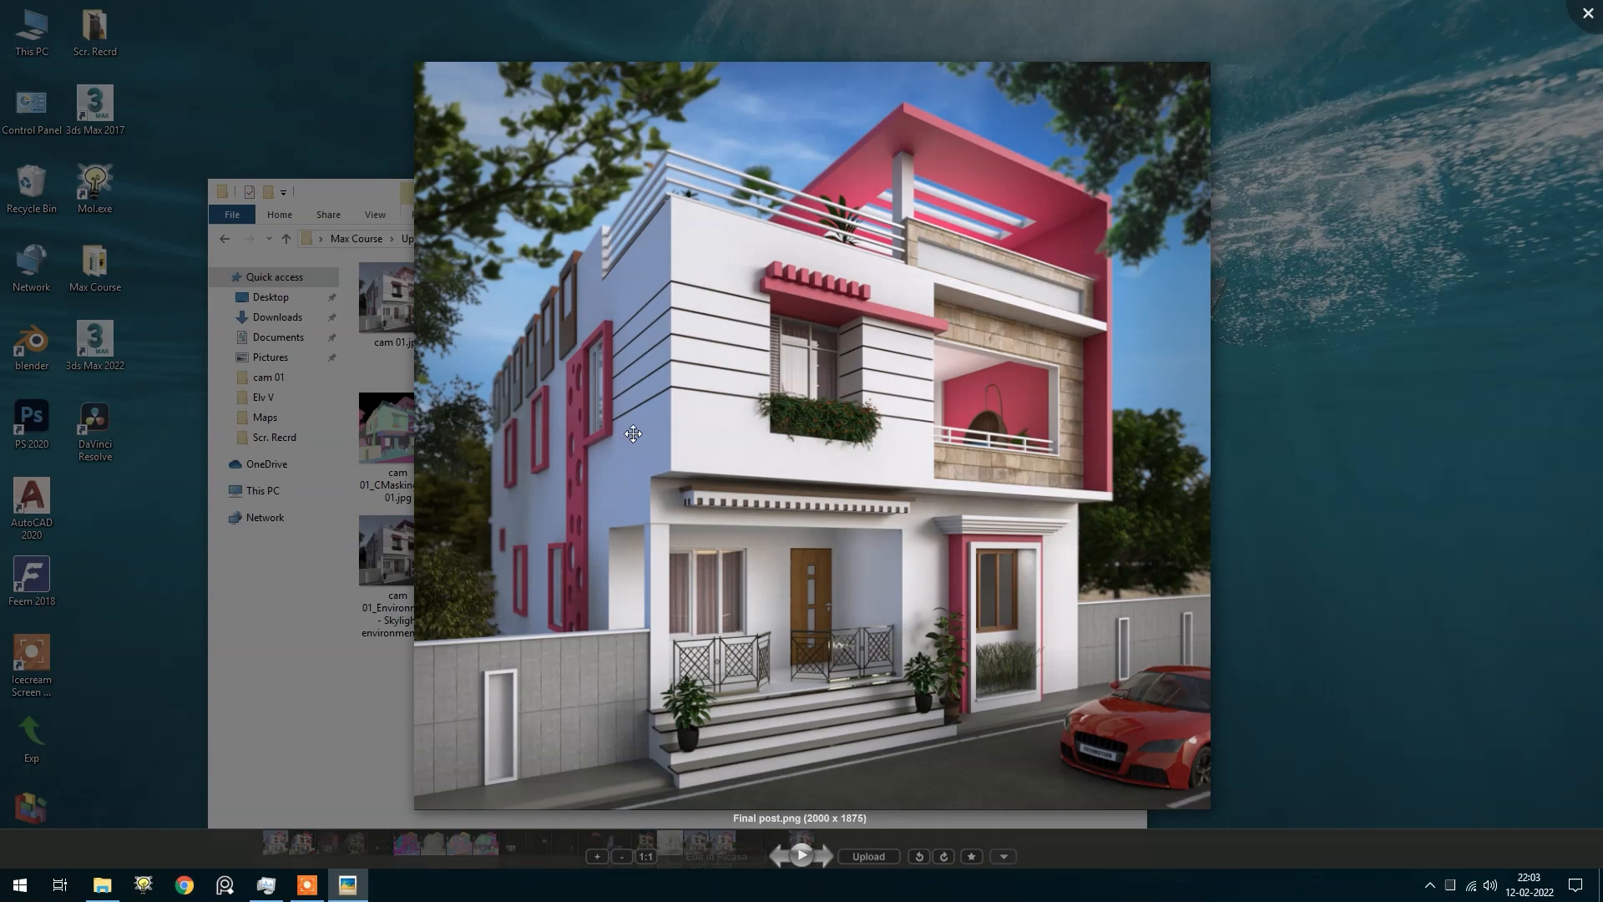
scroll(634, 433, down, 1)
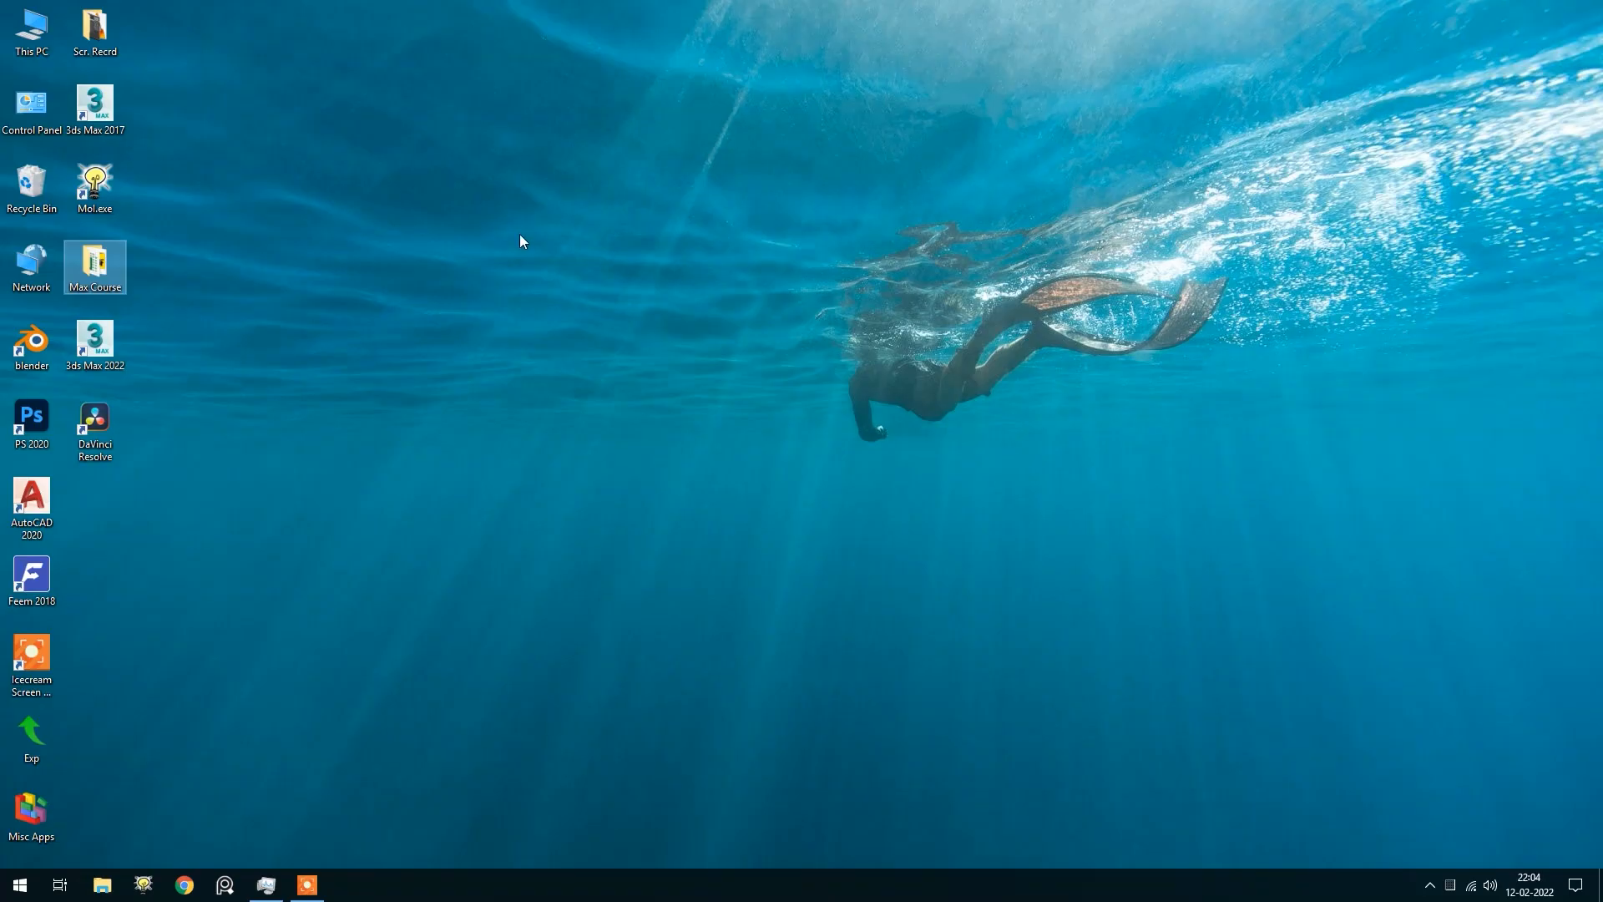
right_click(520, 241)
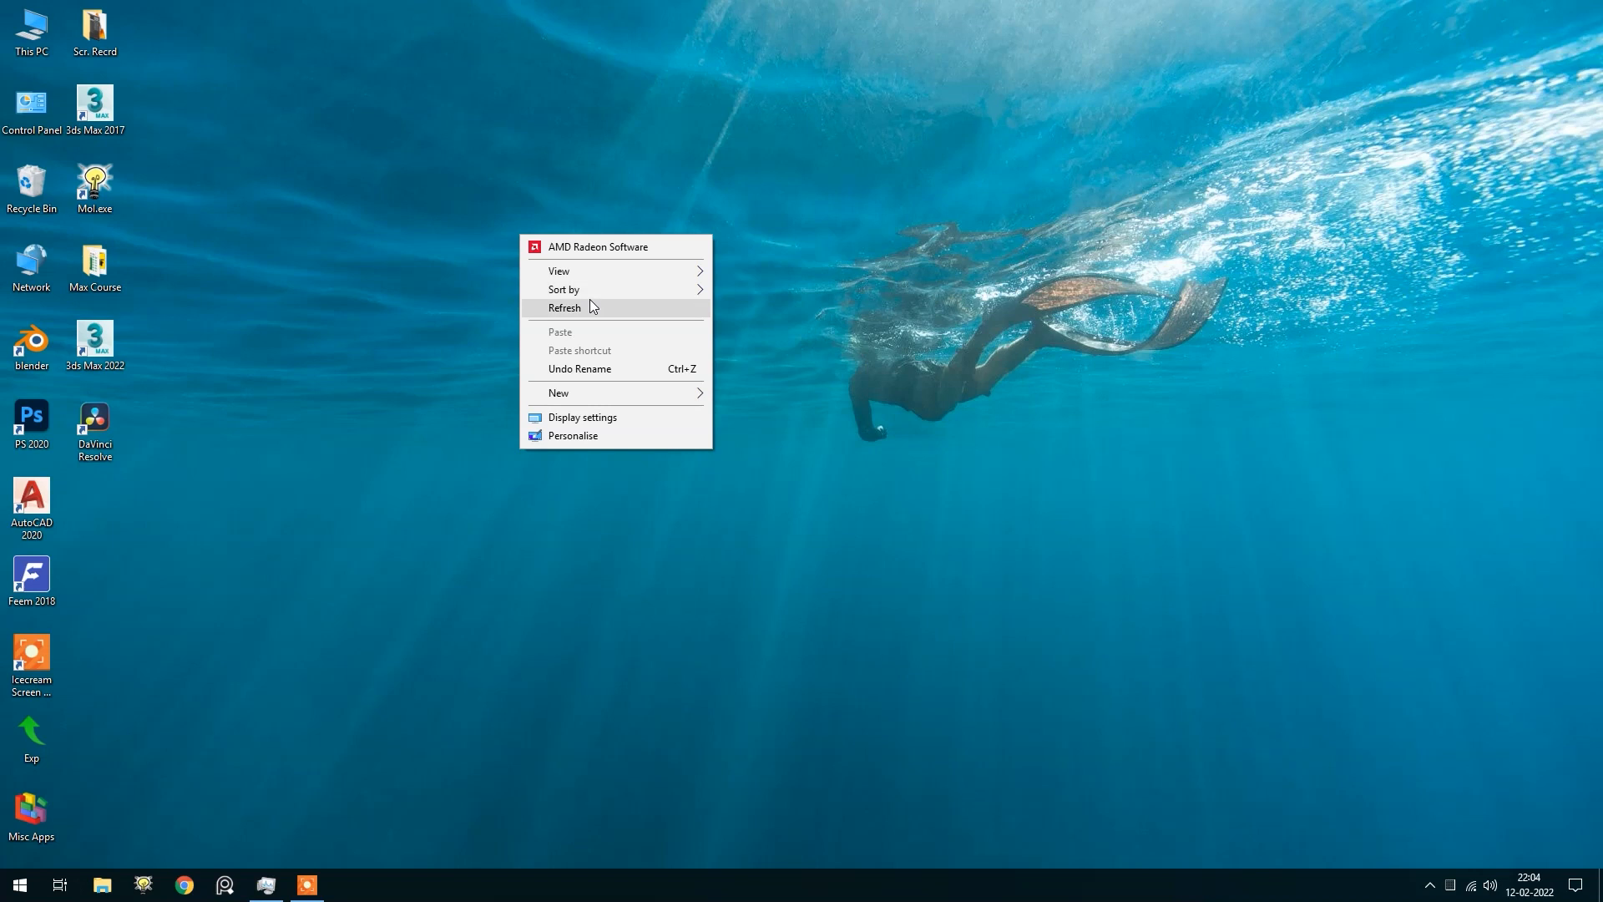
click(589, 302)
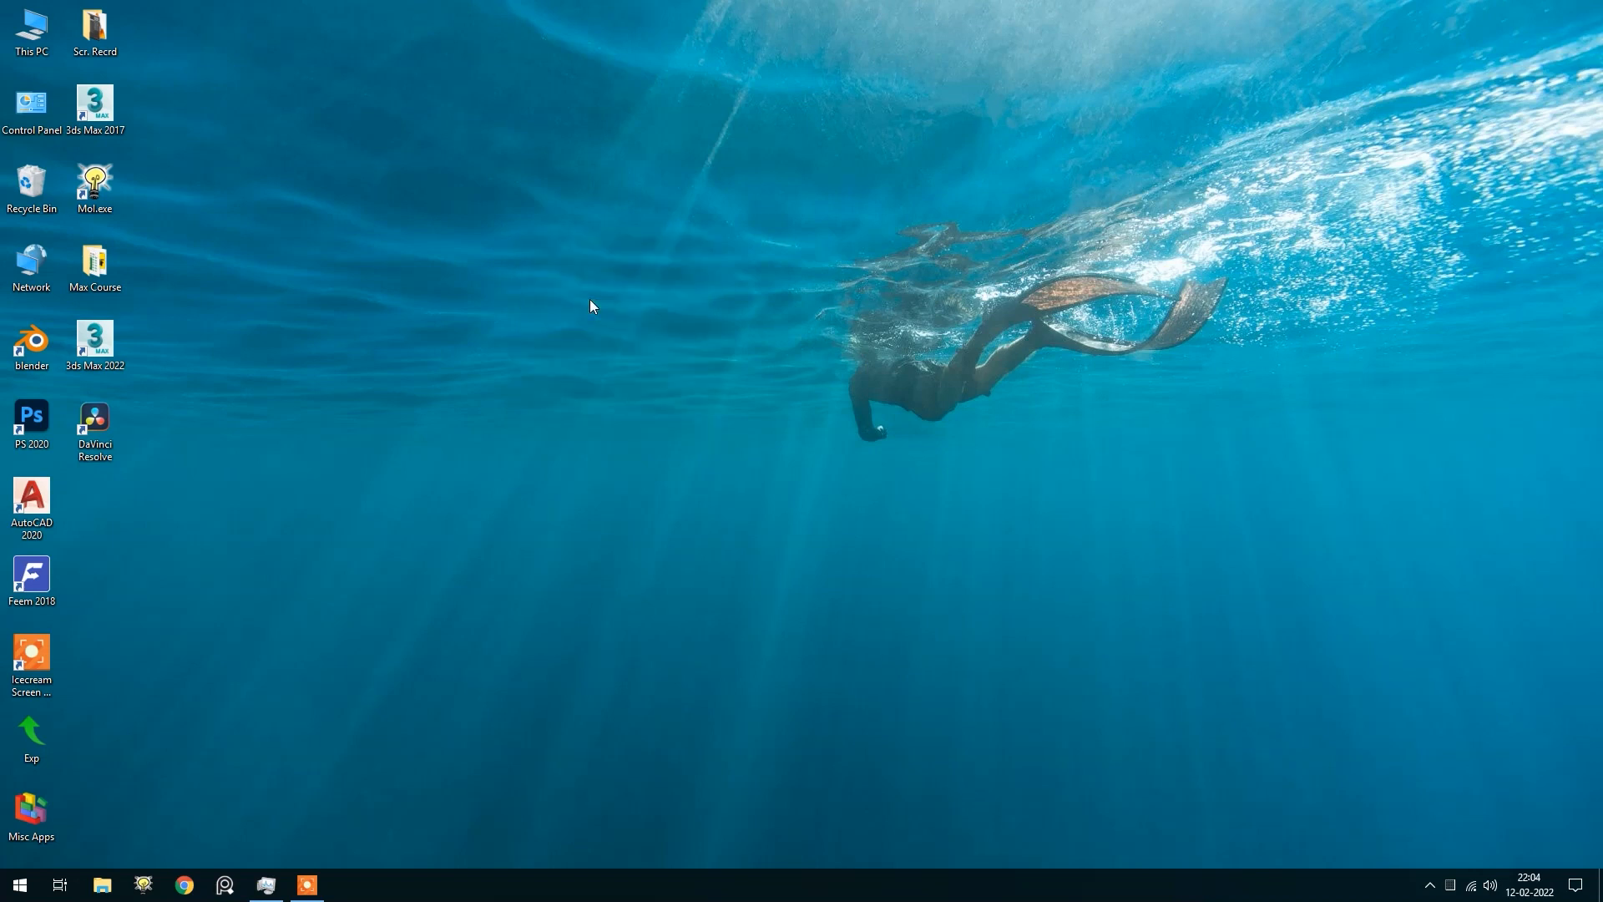